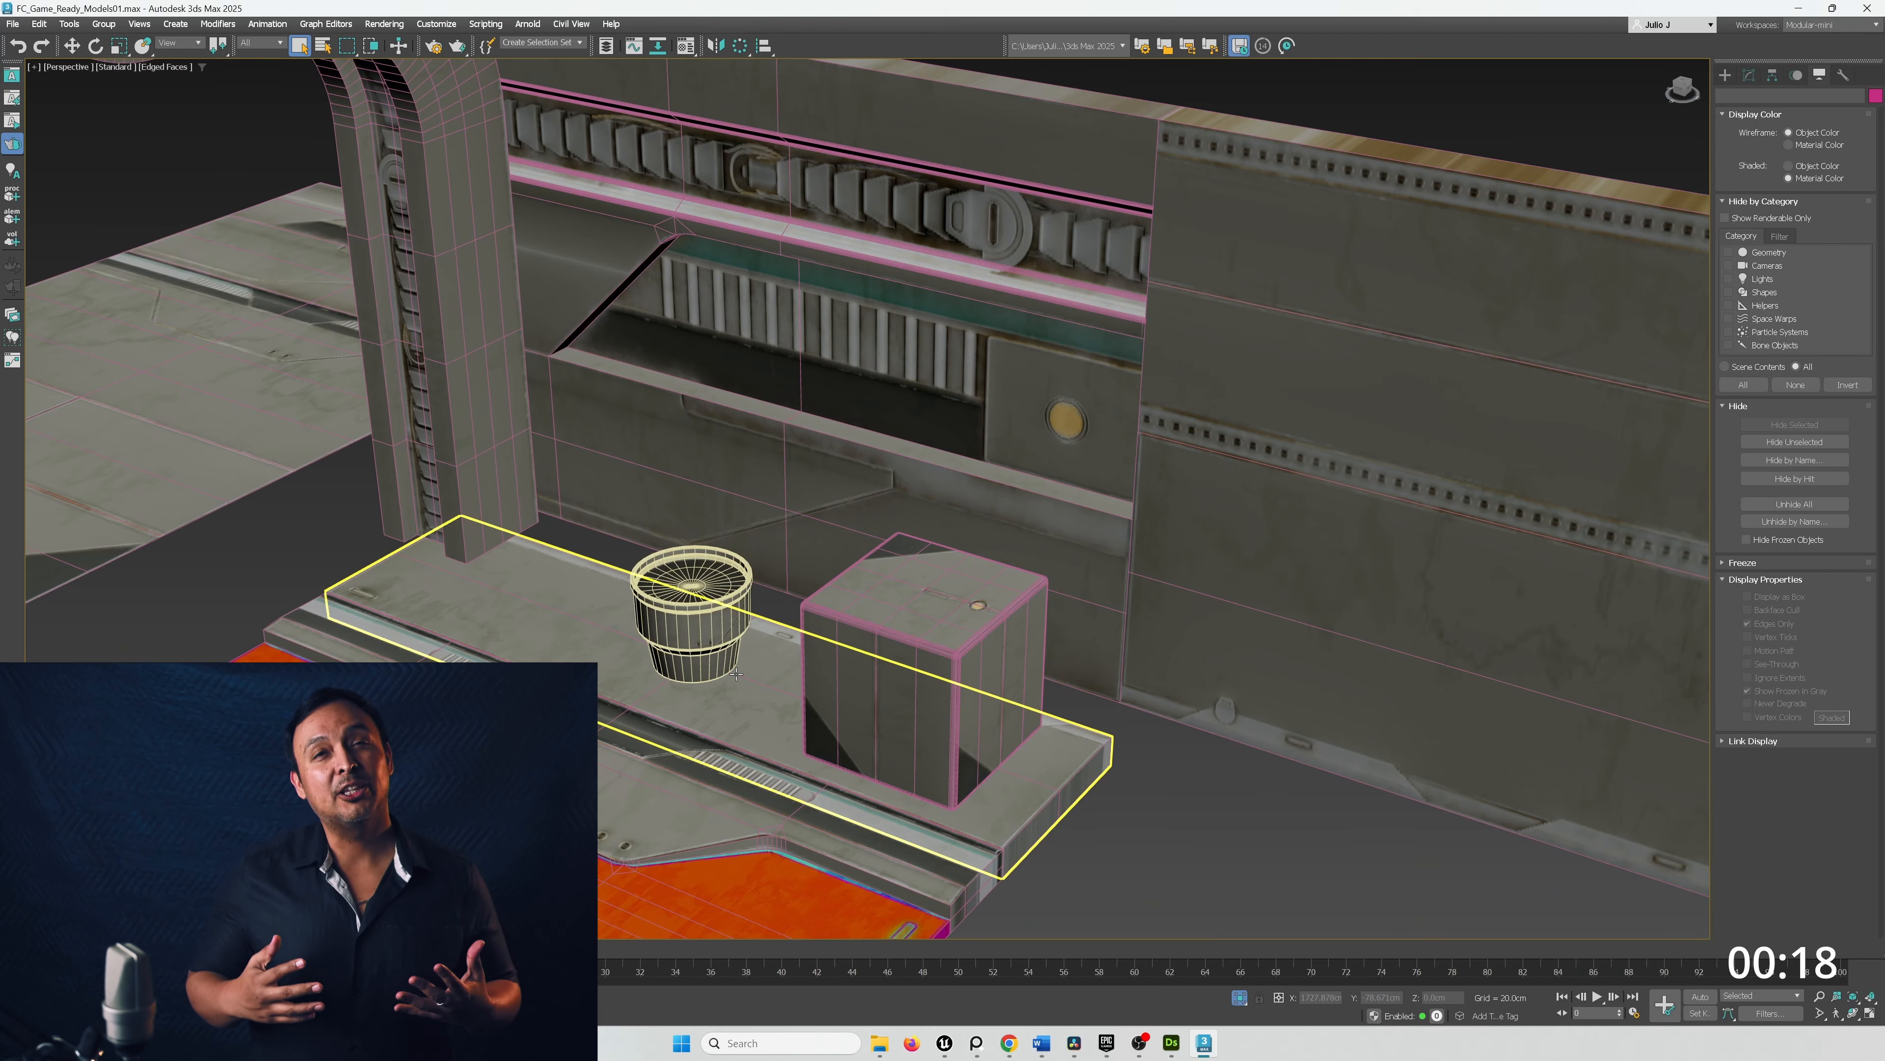
middle_click_drag(735, 672, 979, 649)
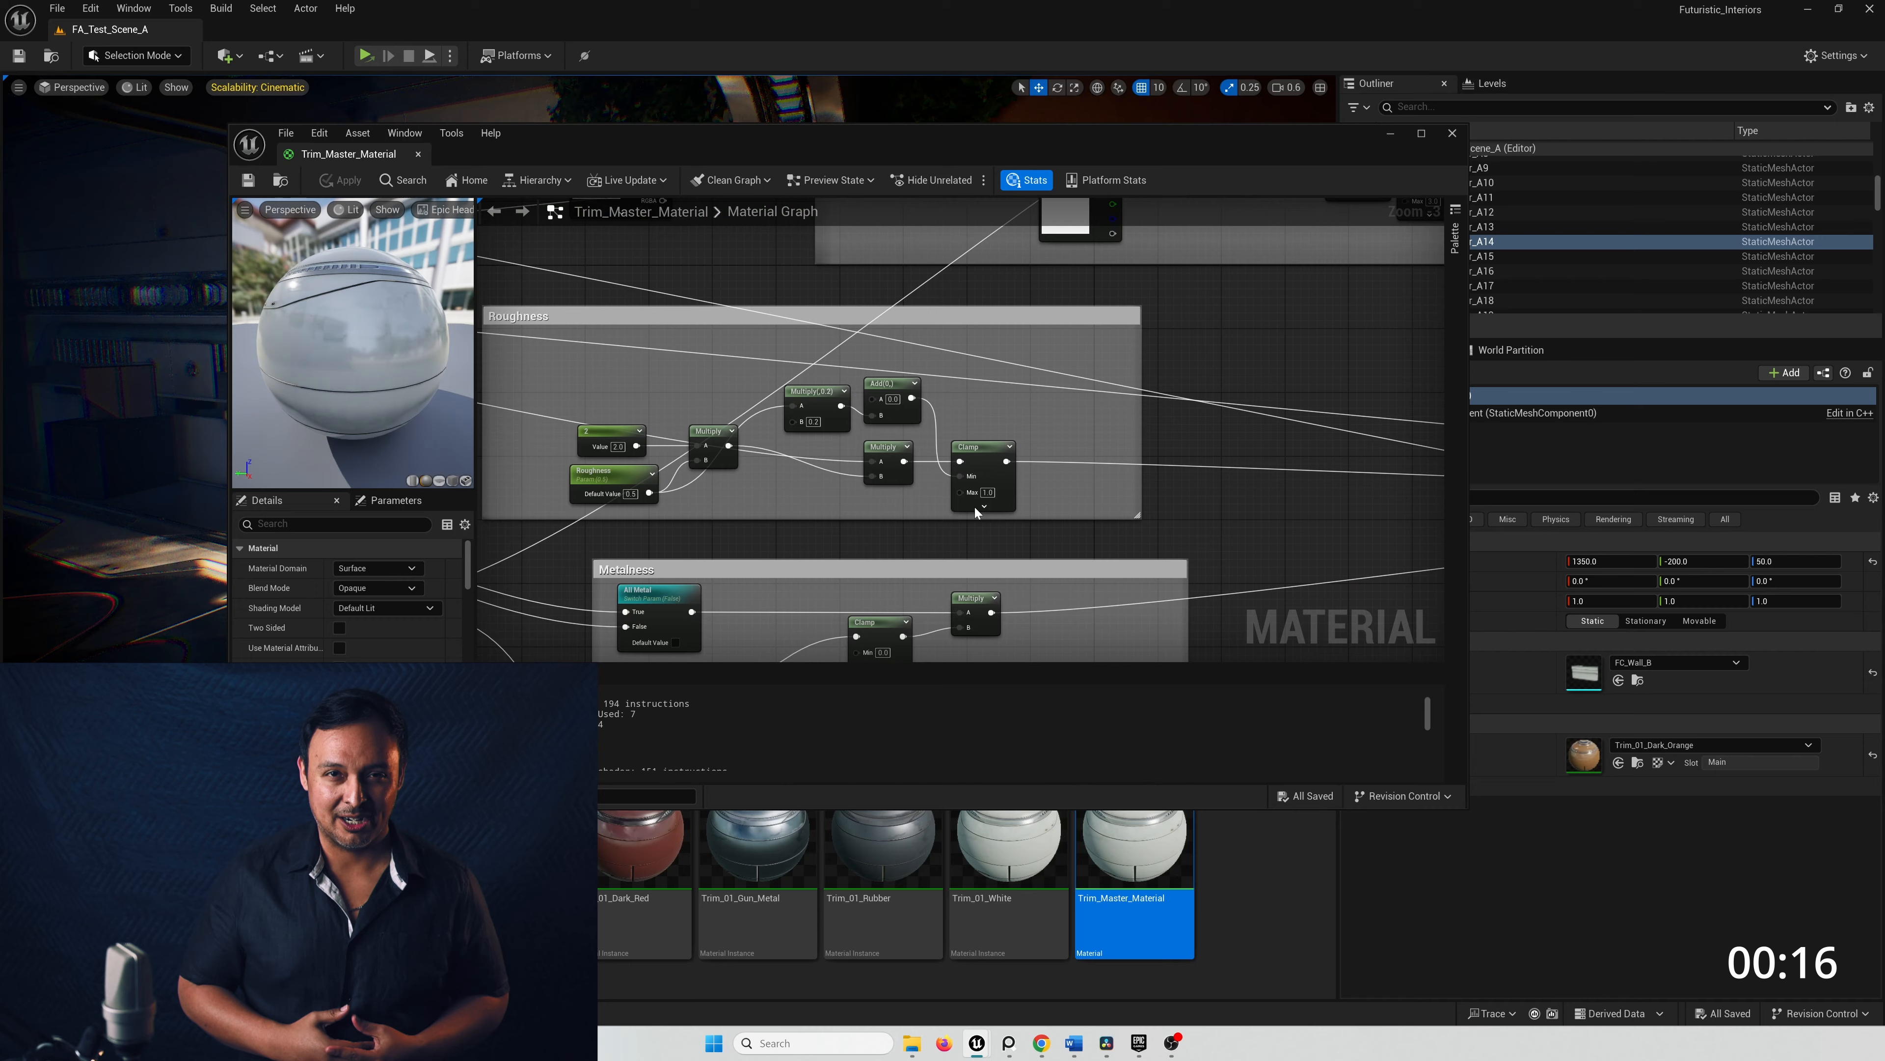
right_click_drag(976, 507, 1084, 372)
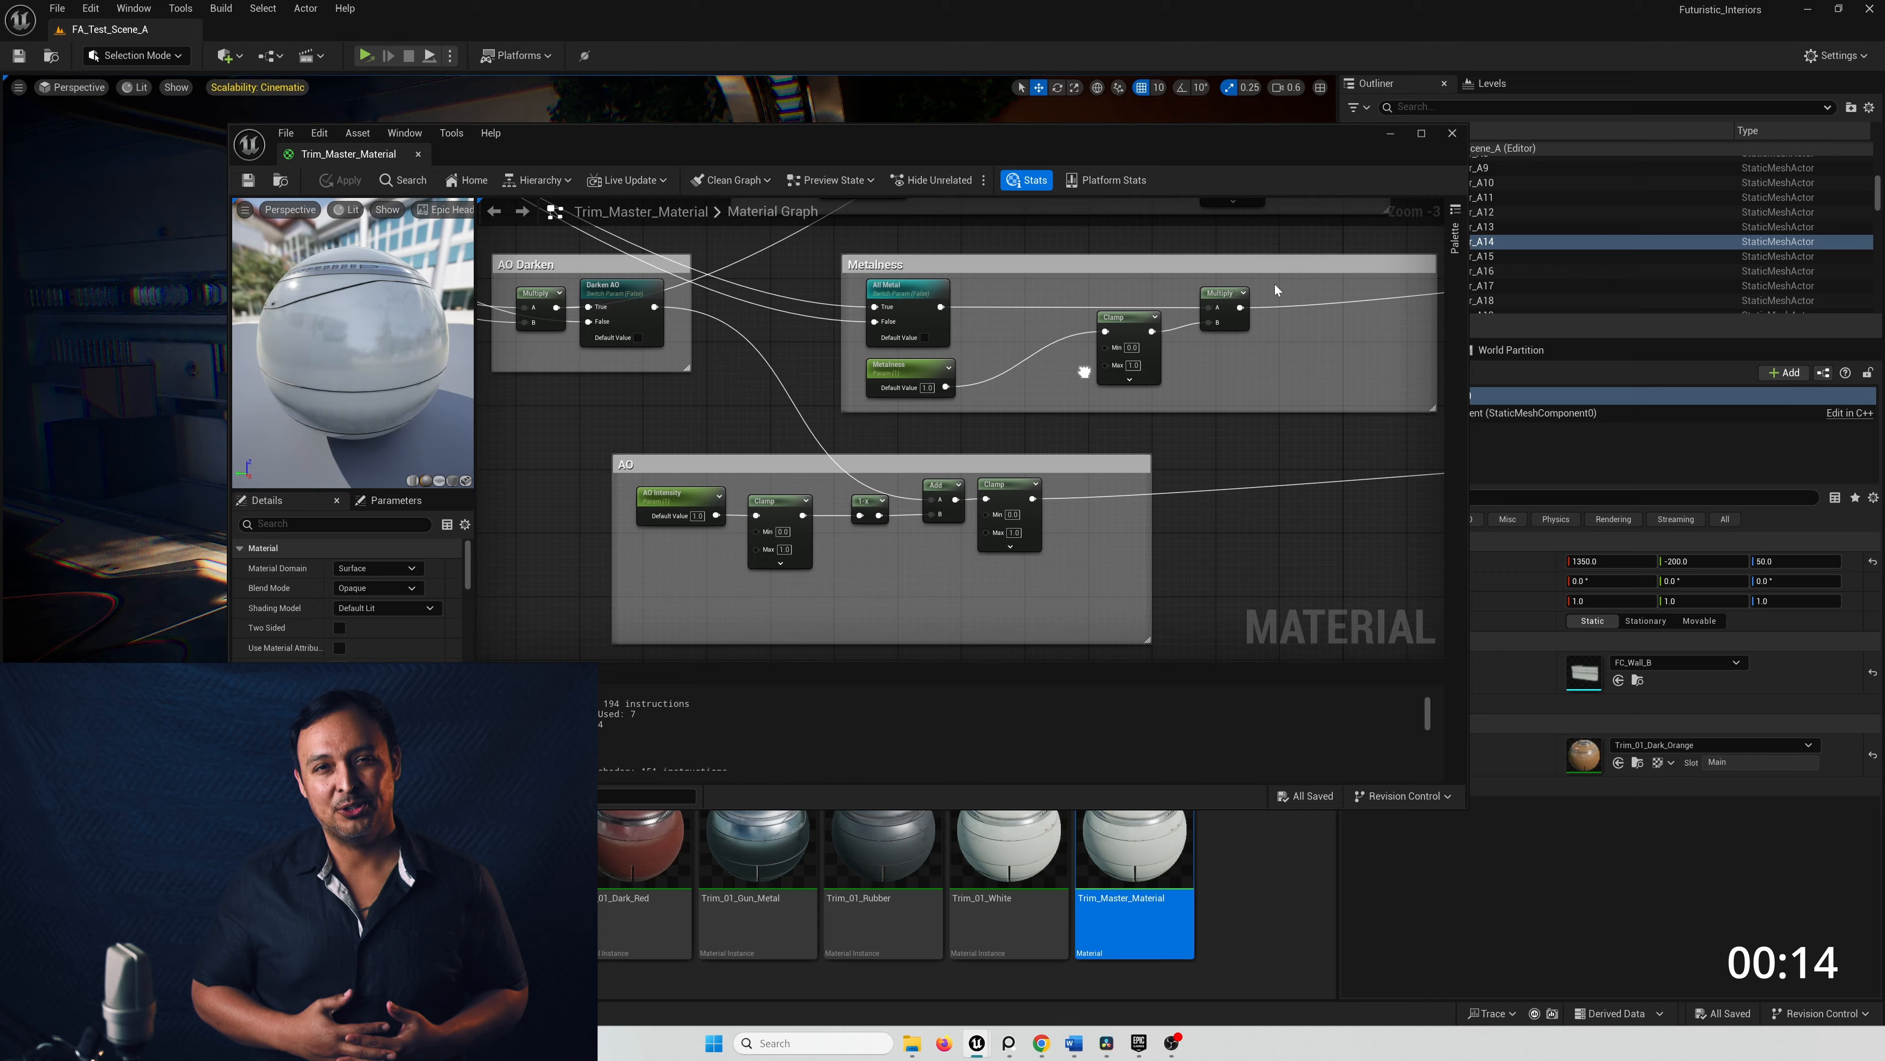
left_click(1452, 135)
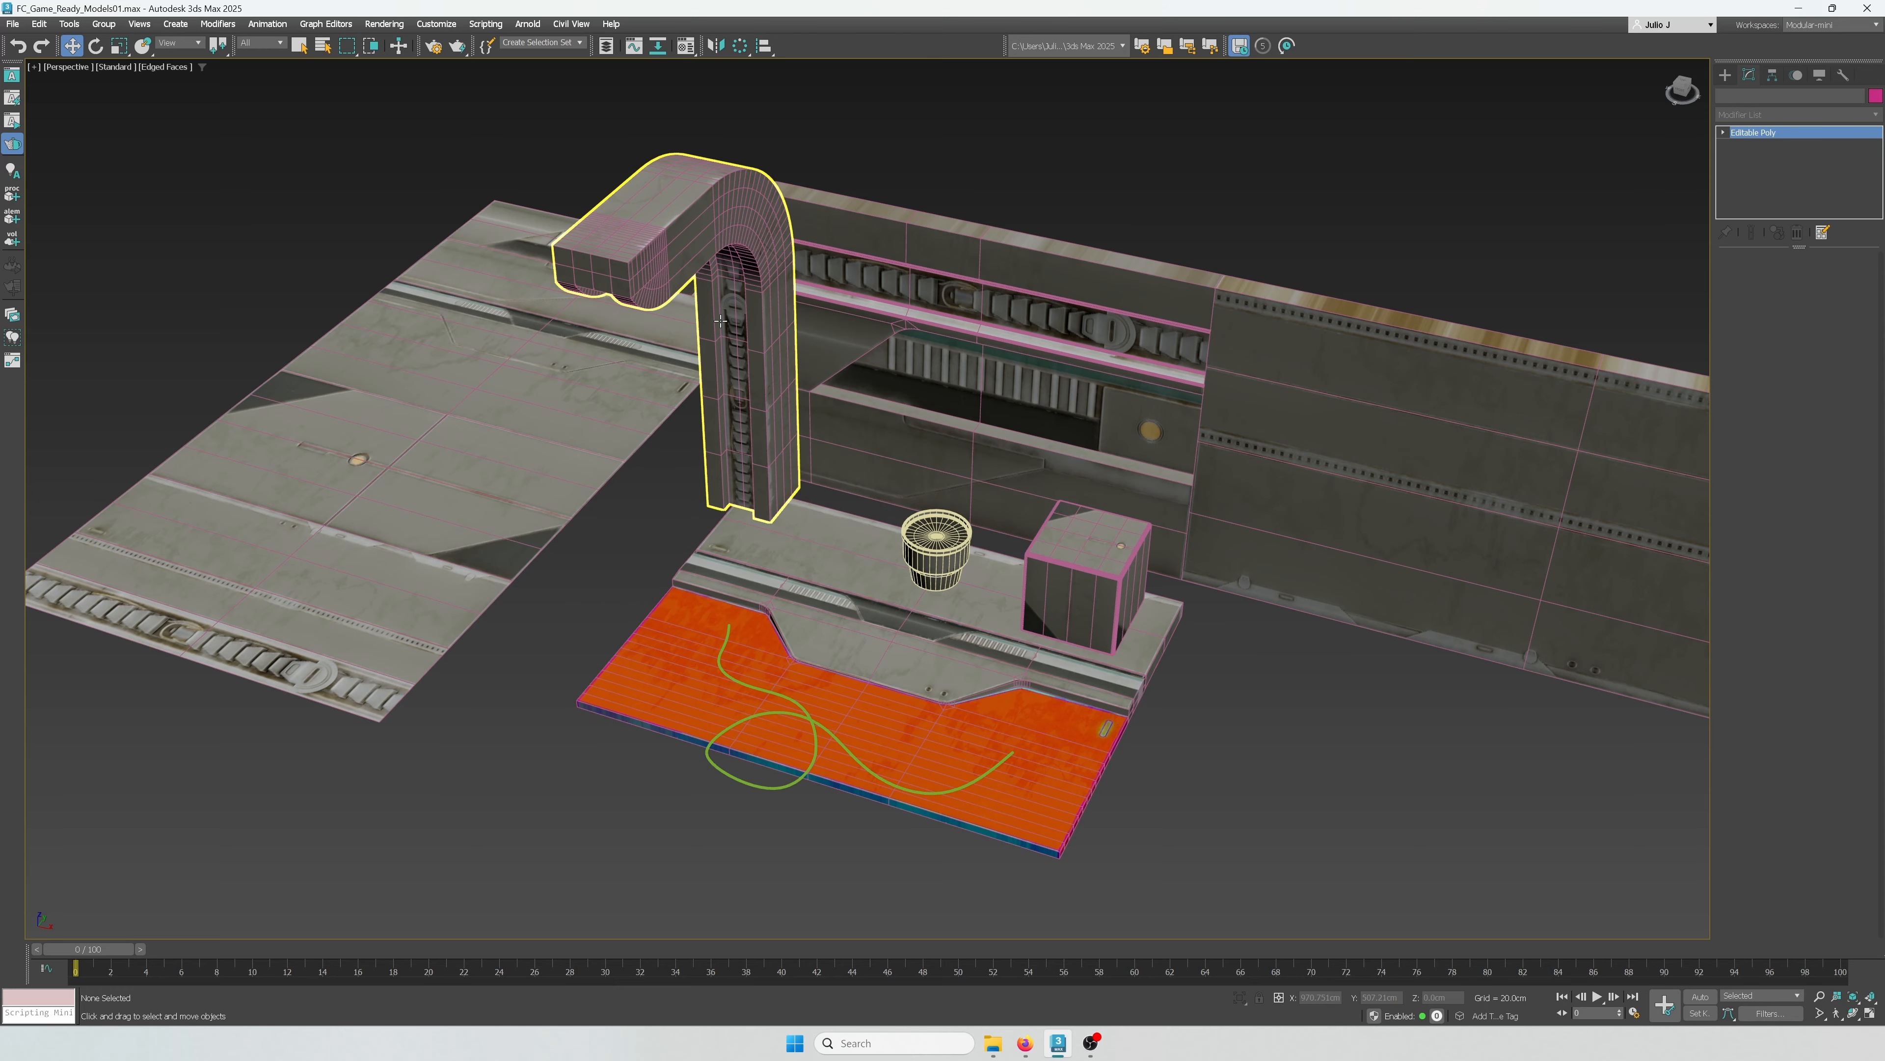
Step: Select the curved pillar and add an Unwrap UVW modifier to it
left_click(788, 378)
scroll(789, 378, "up", 3)
middle_click_drag(821, 377, 1109, 433, "alt")
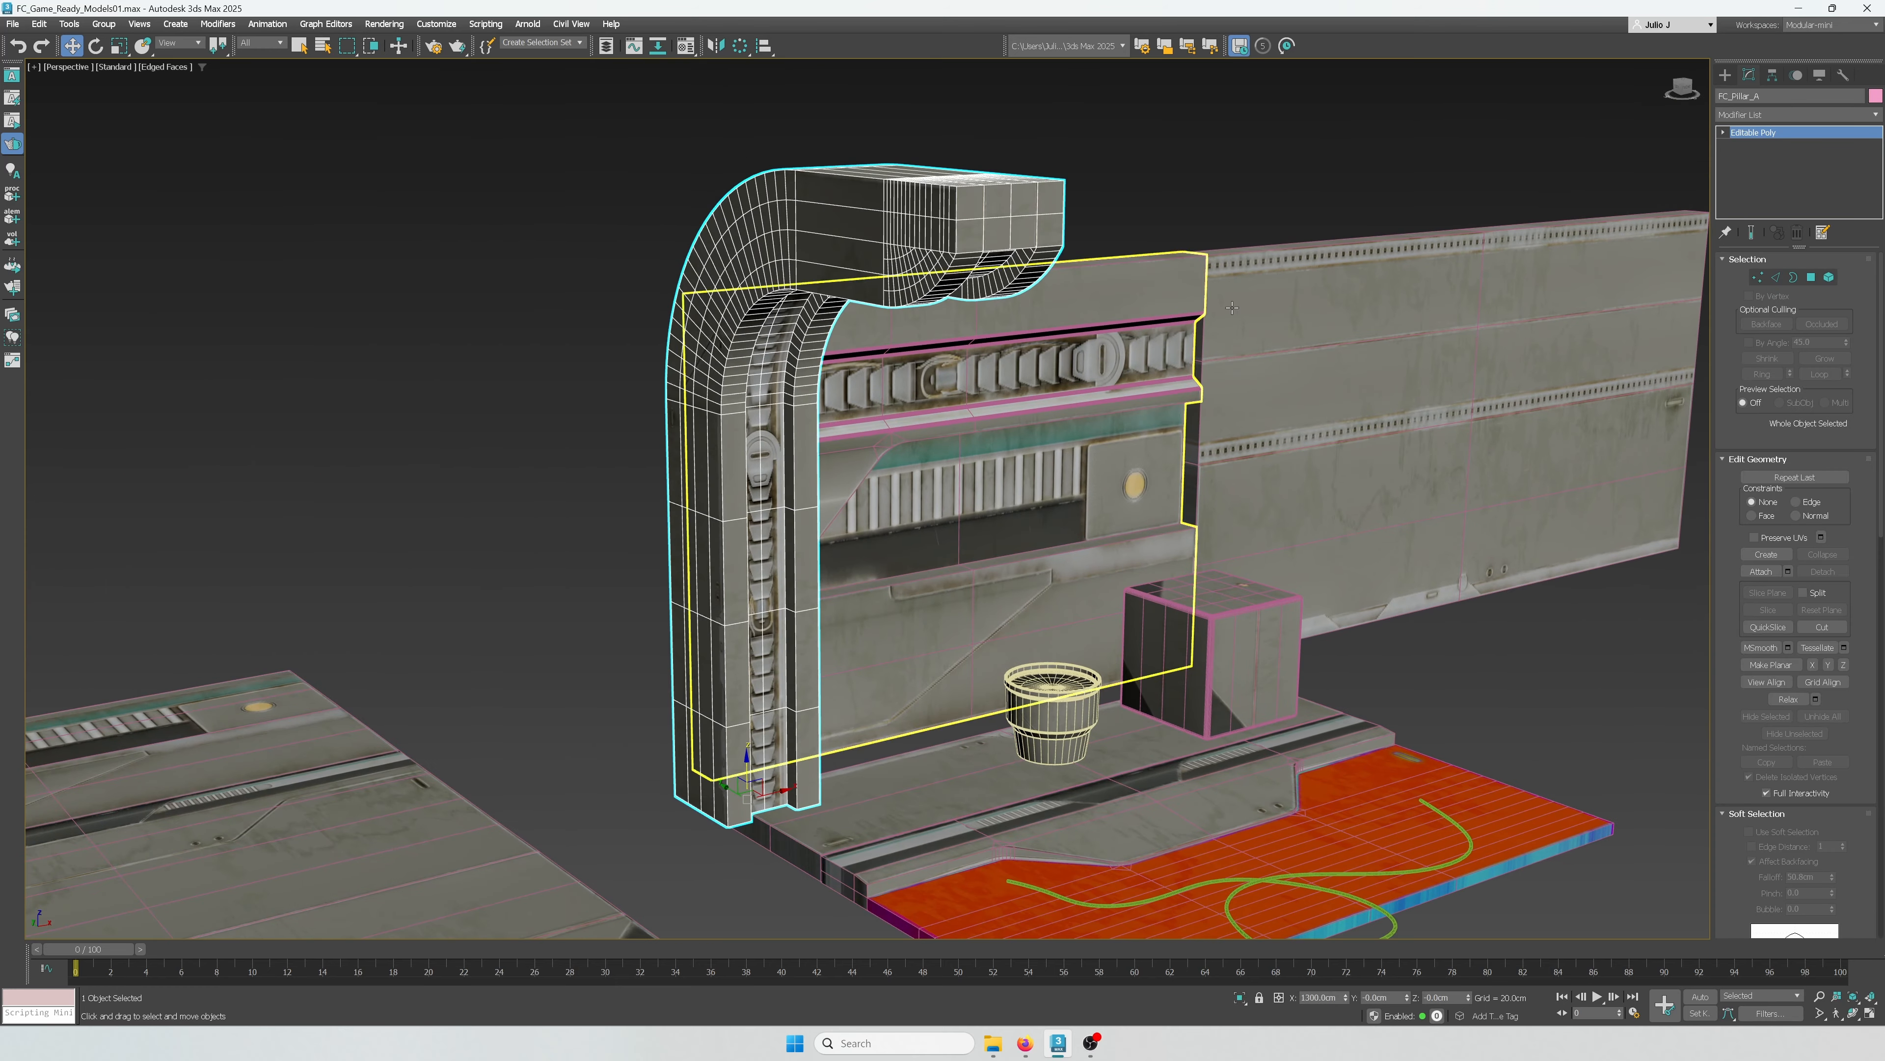
left_click(1755, 113)
type("unw")
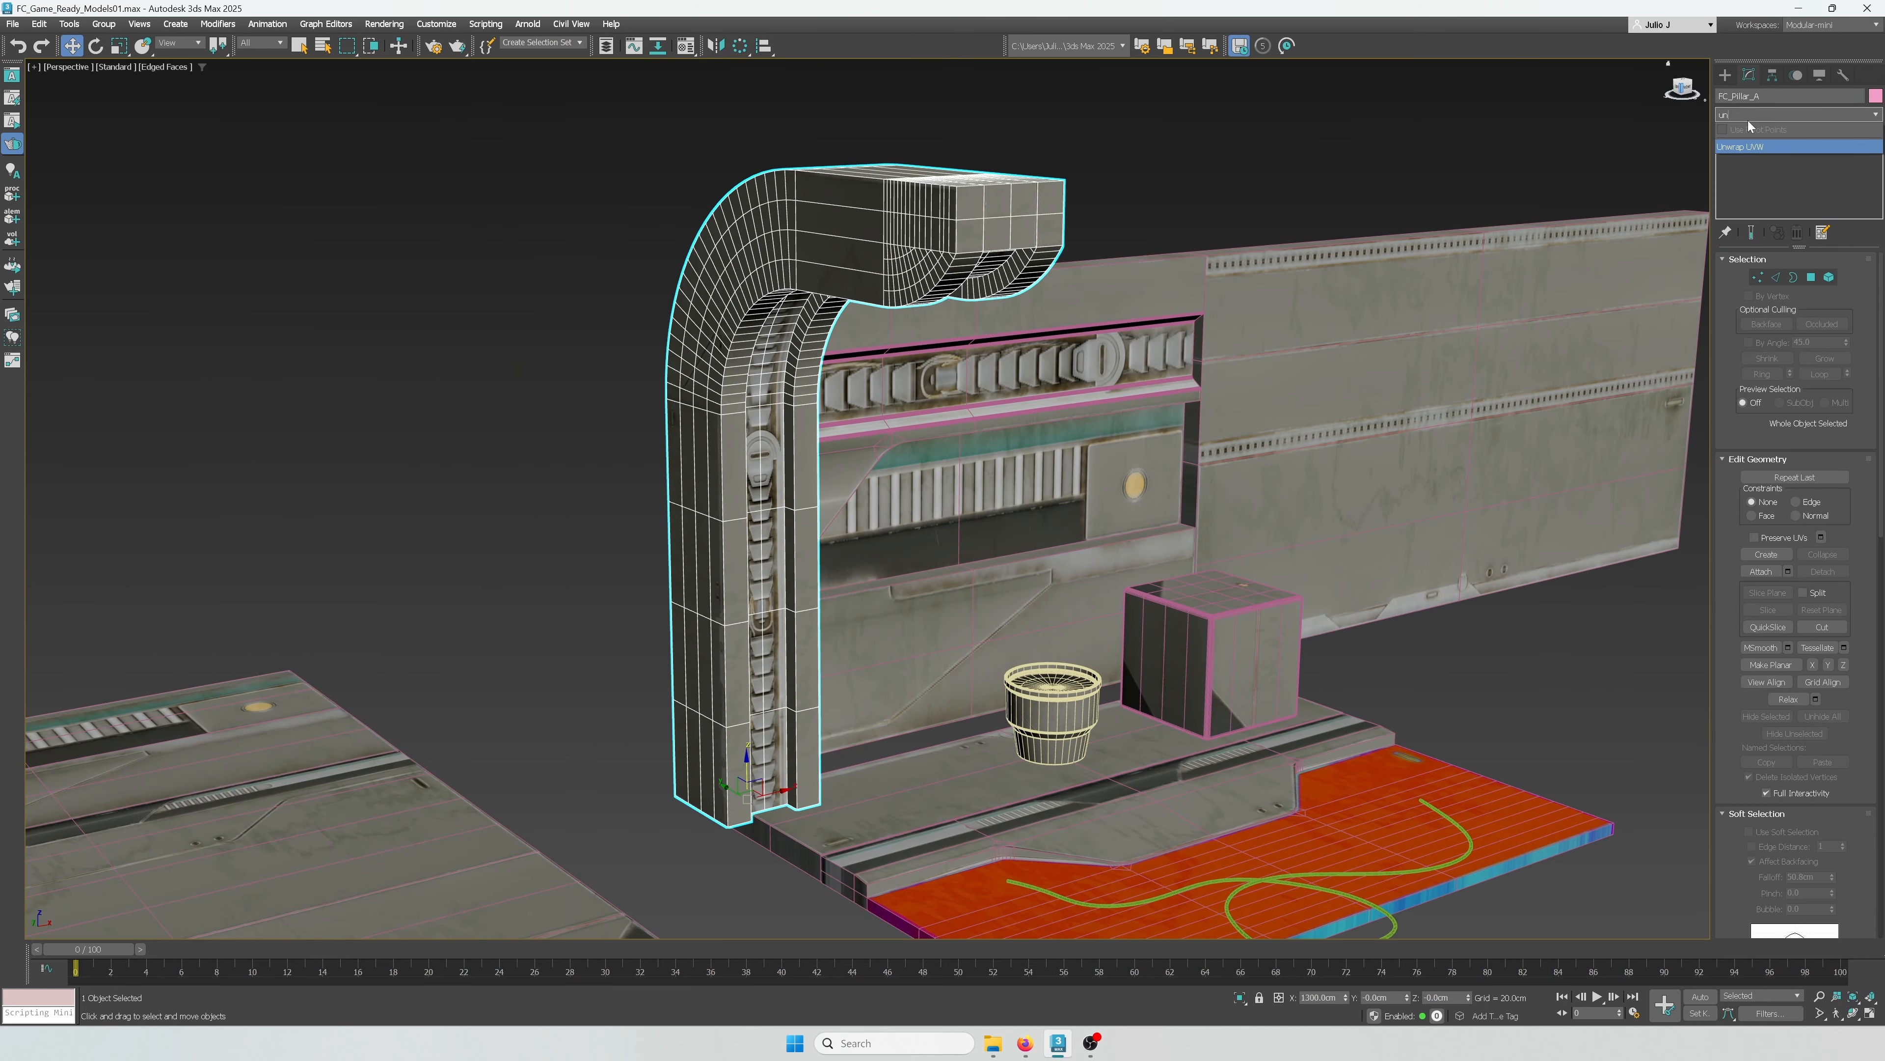
key("Return")
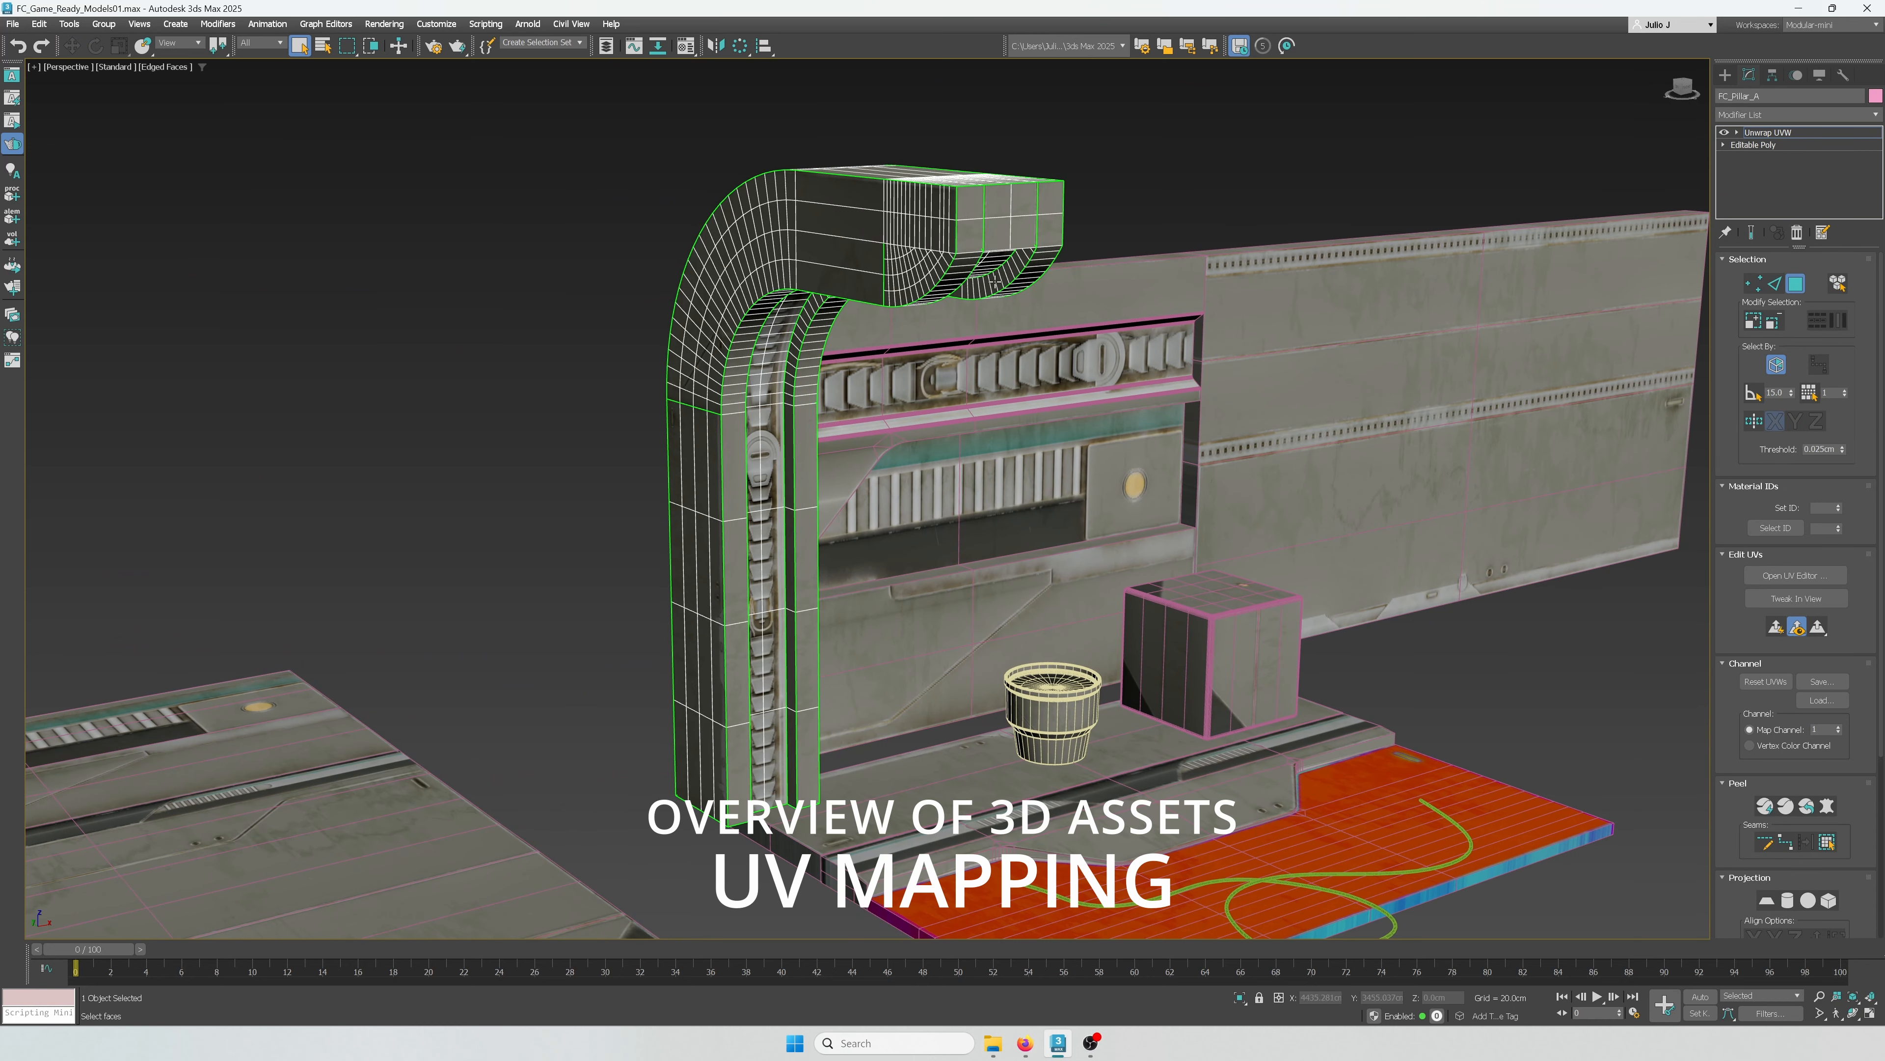
Step: Isolate the pillar in the viewport and turn off its edged-faces display
right_click(938, 254)
left_click(982, 111)
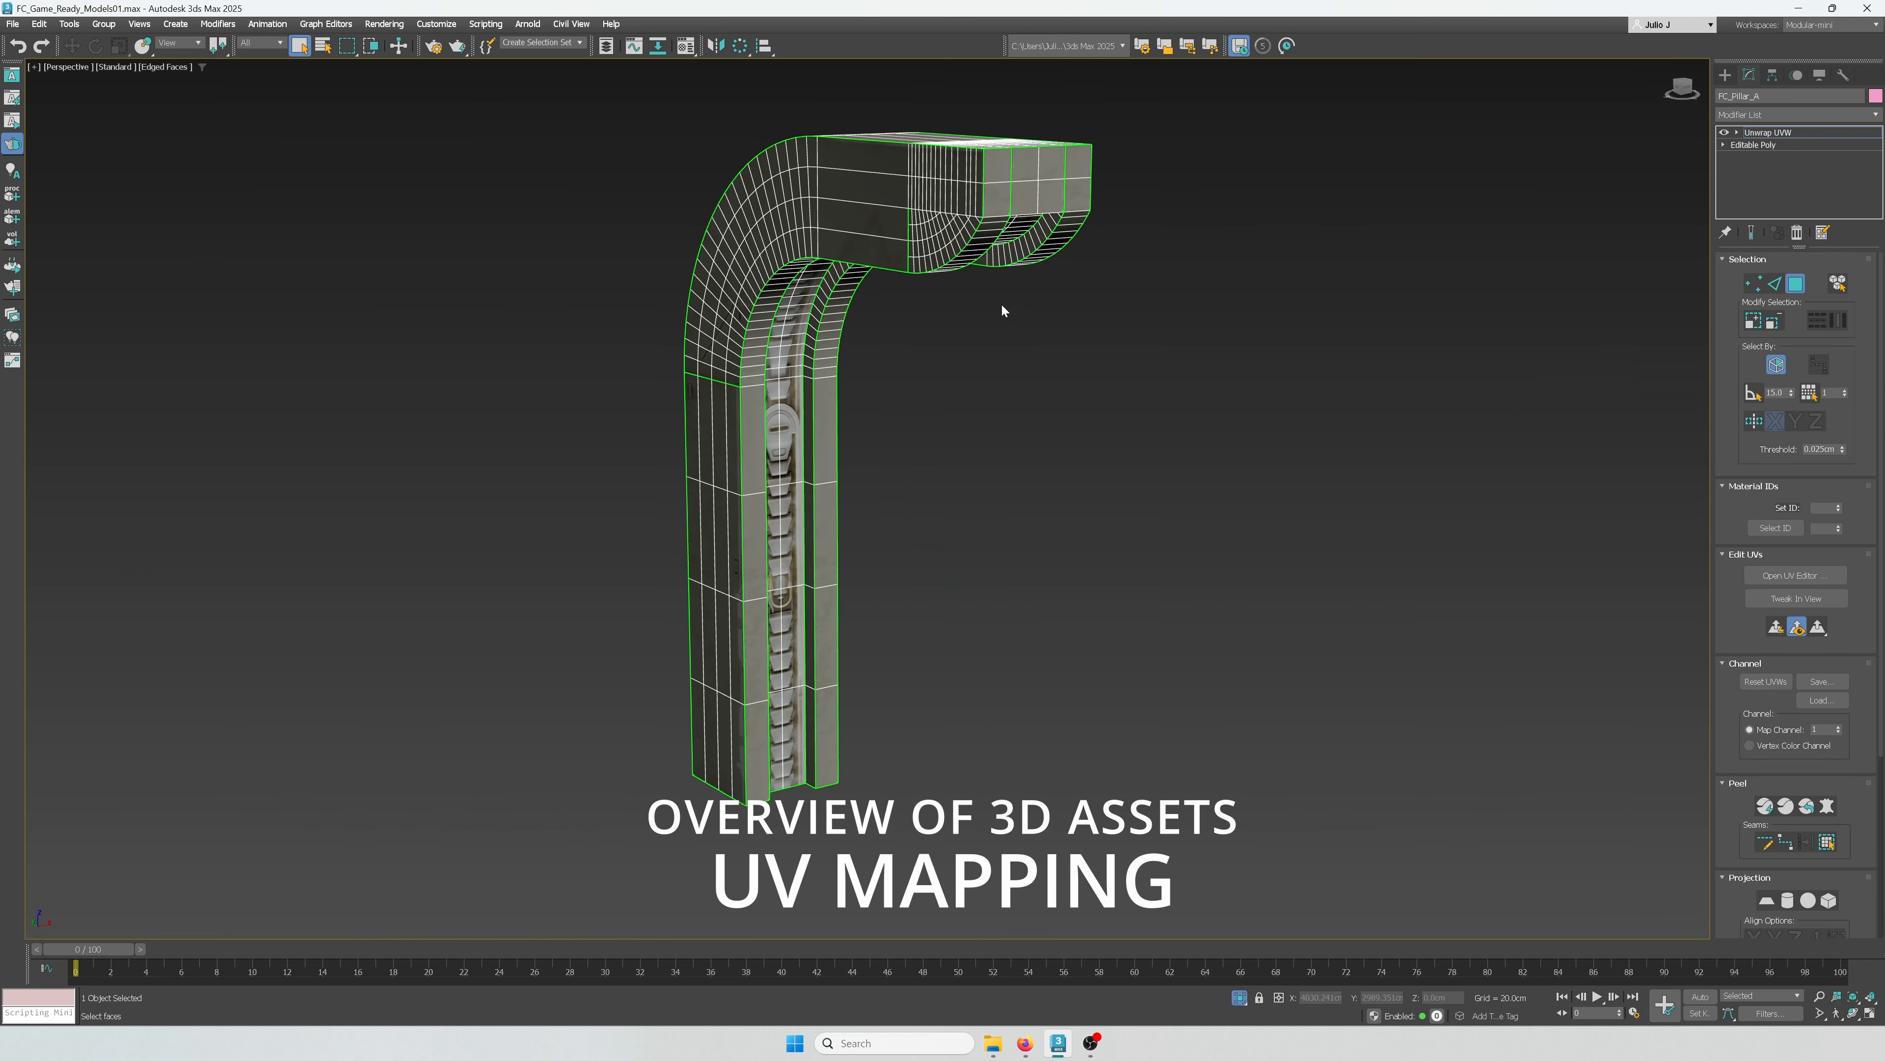
middle_click_drag(1001, 304, 1022, 289, "alt")
key("F4")
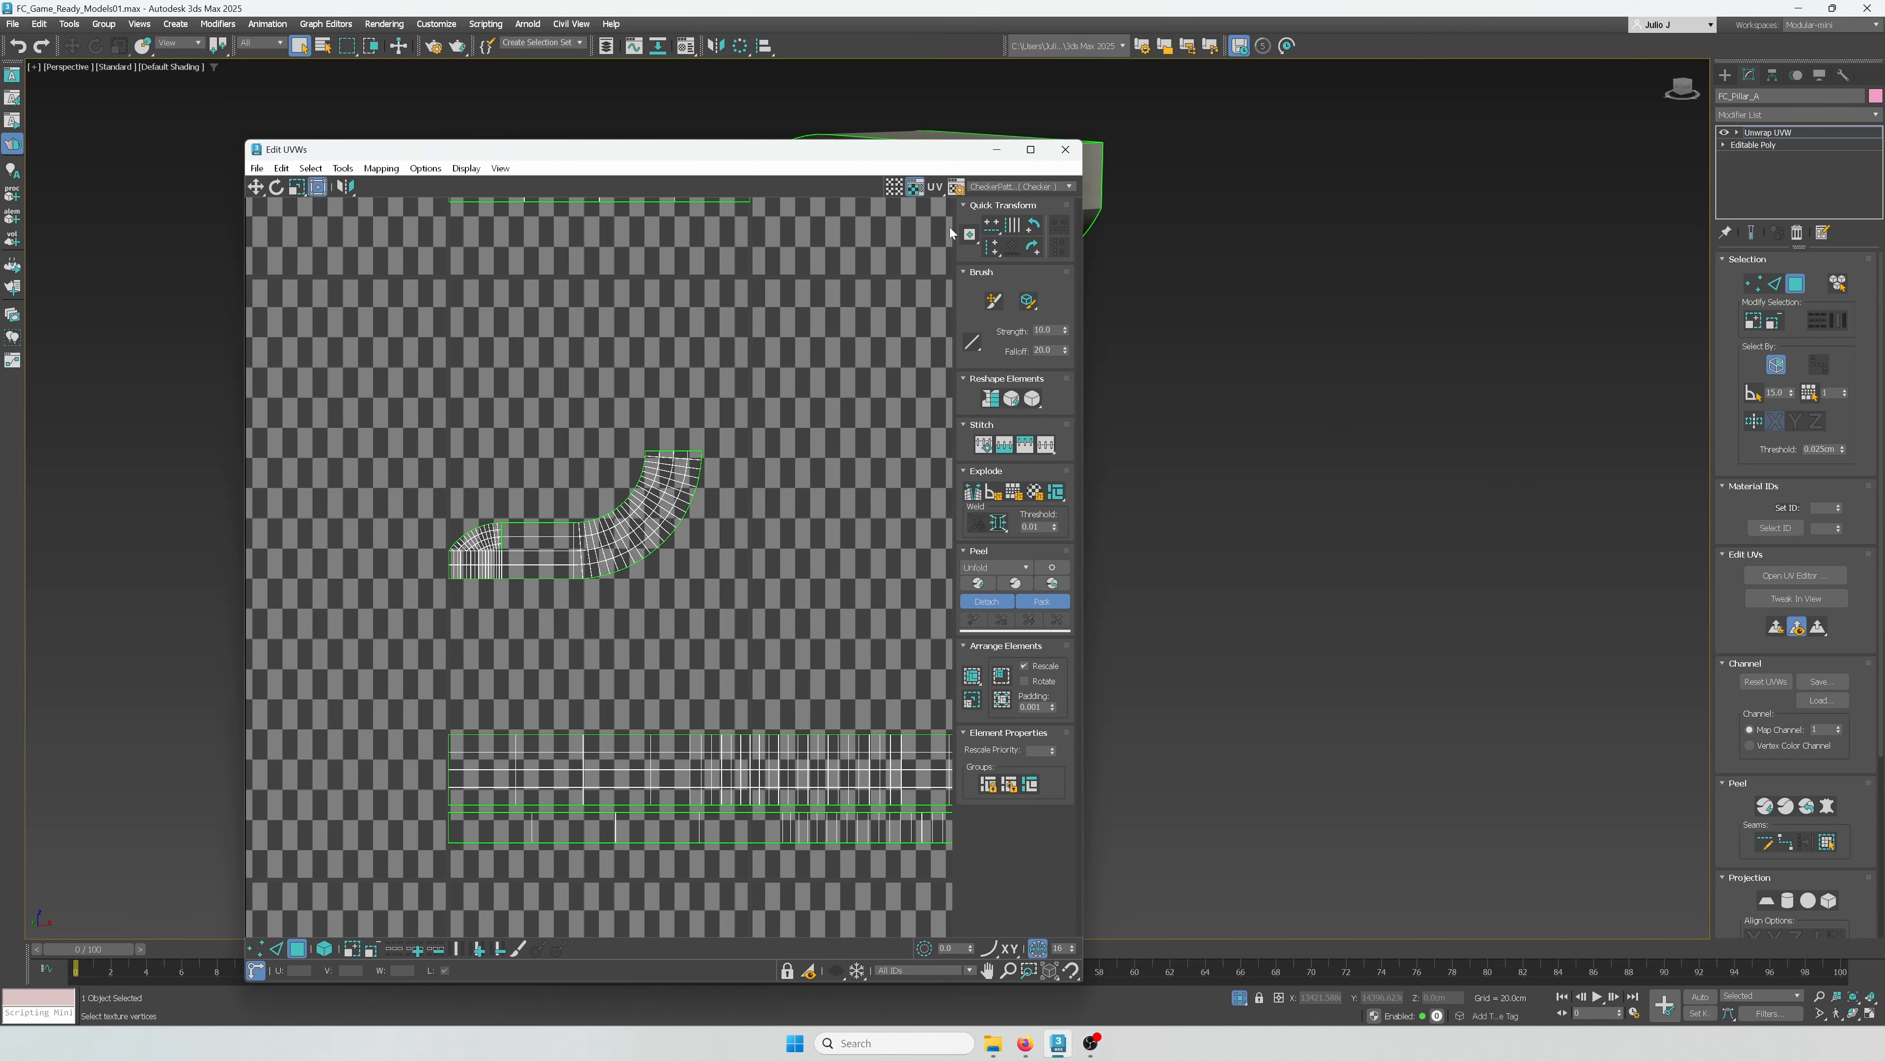
Step: Show the trim texture map behind the pillar's UVs and dock the UV editor beside the viewport
left_click(1001, 186)
left_click(1004, 208)
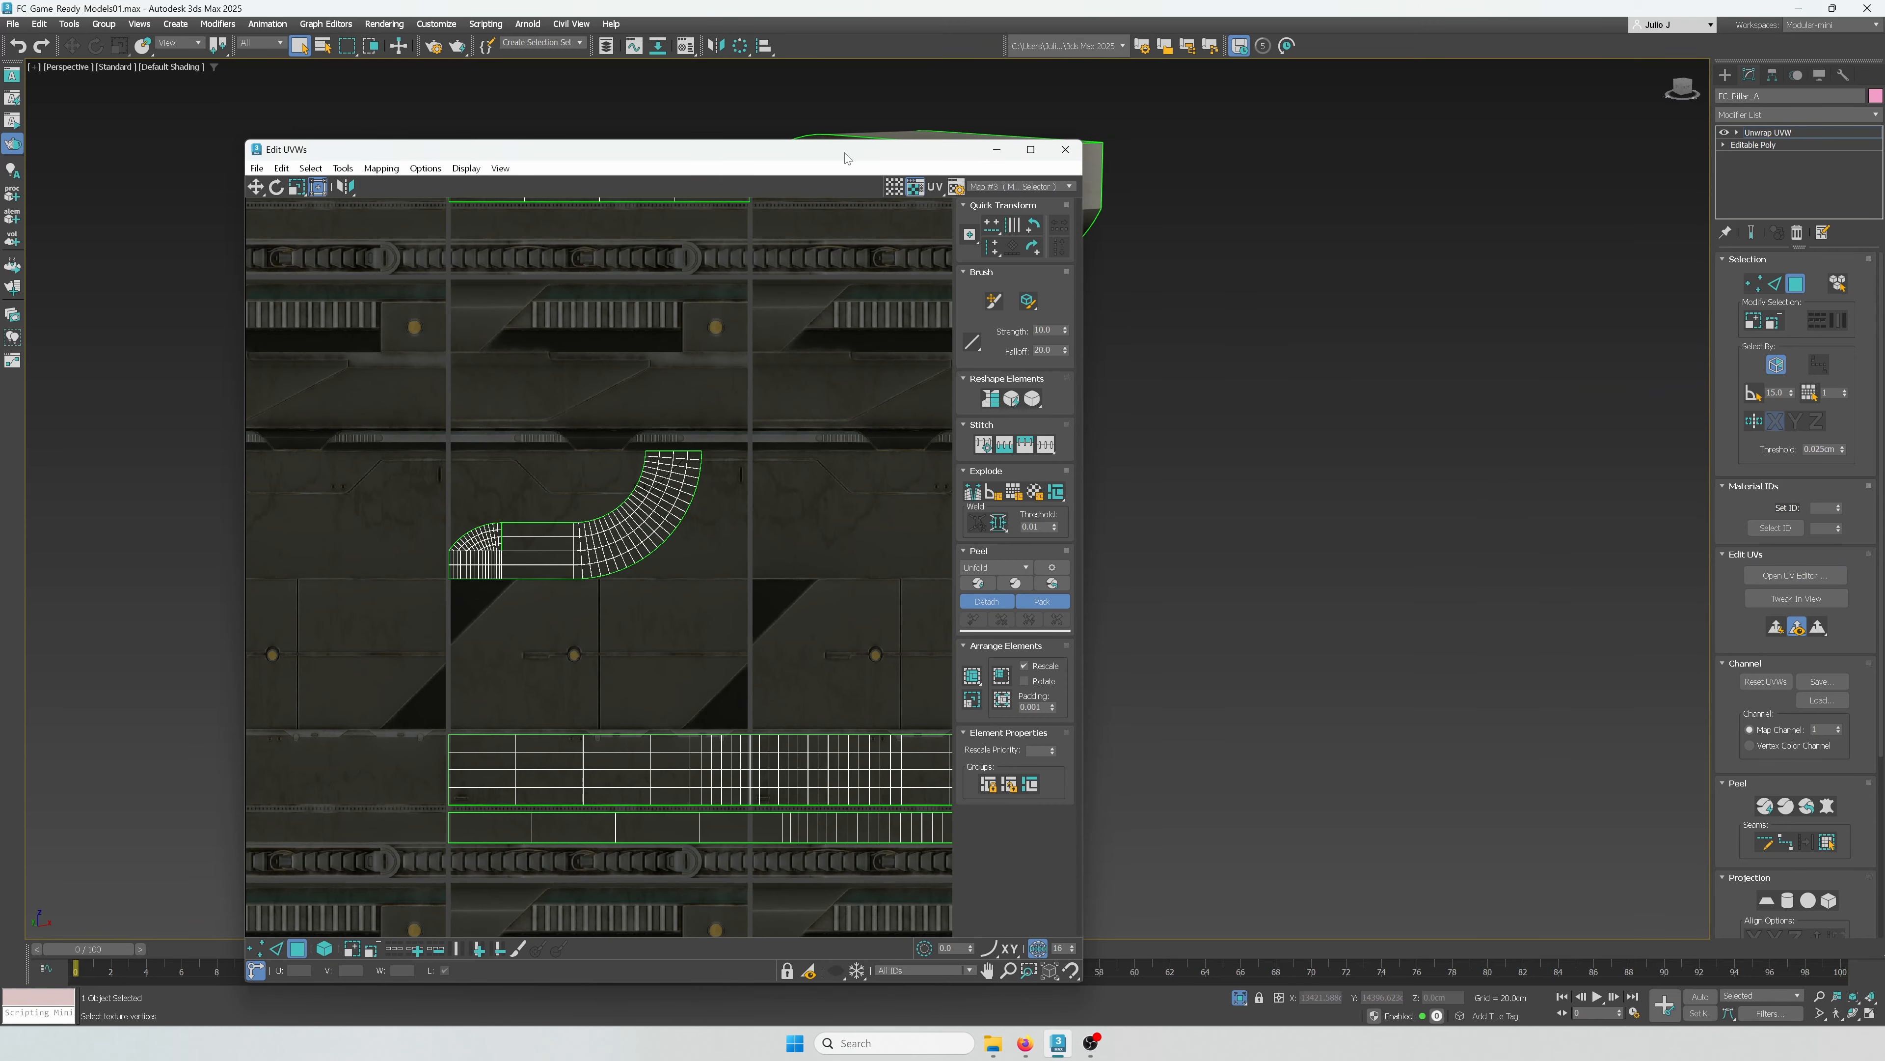
left_click_drag(844, 153, 1882, 151)
Step: Select the curved UV shell to examine how the pillar's upper side is mapped, and clear the selection
double_click(1423, 451)
middle_click_drag(701, 280, 435, 321)
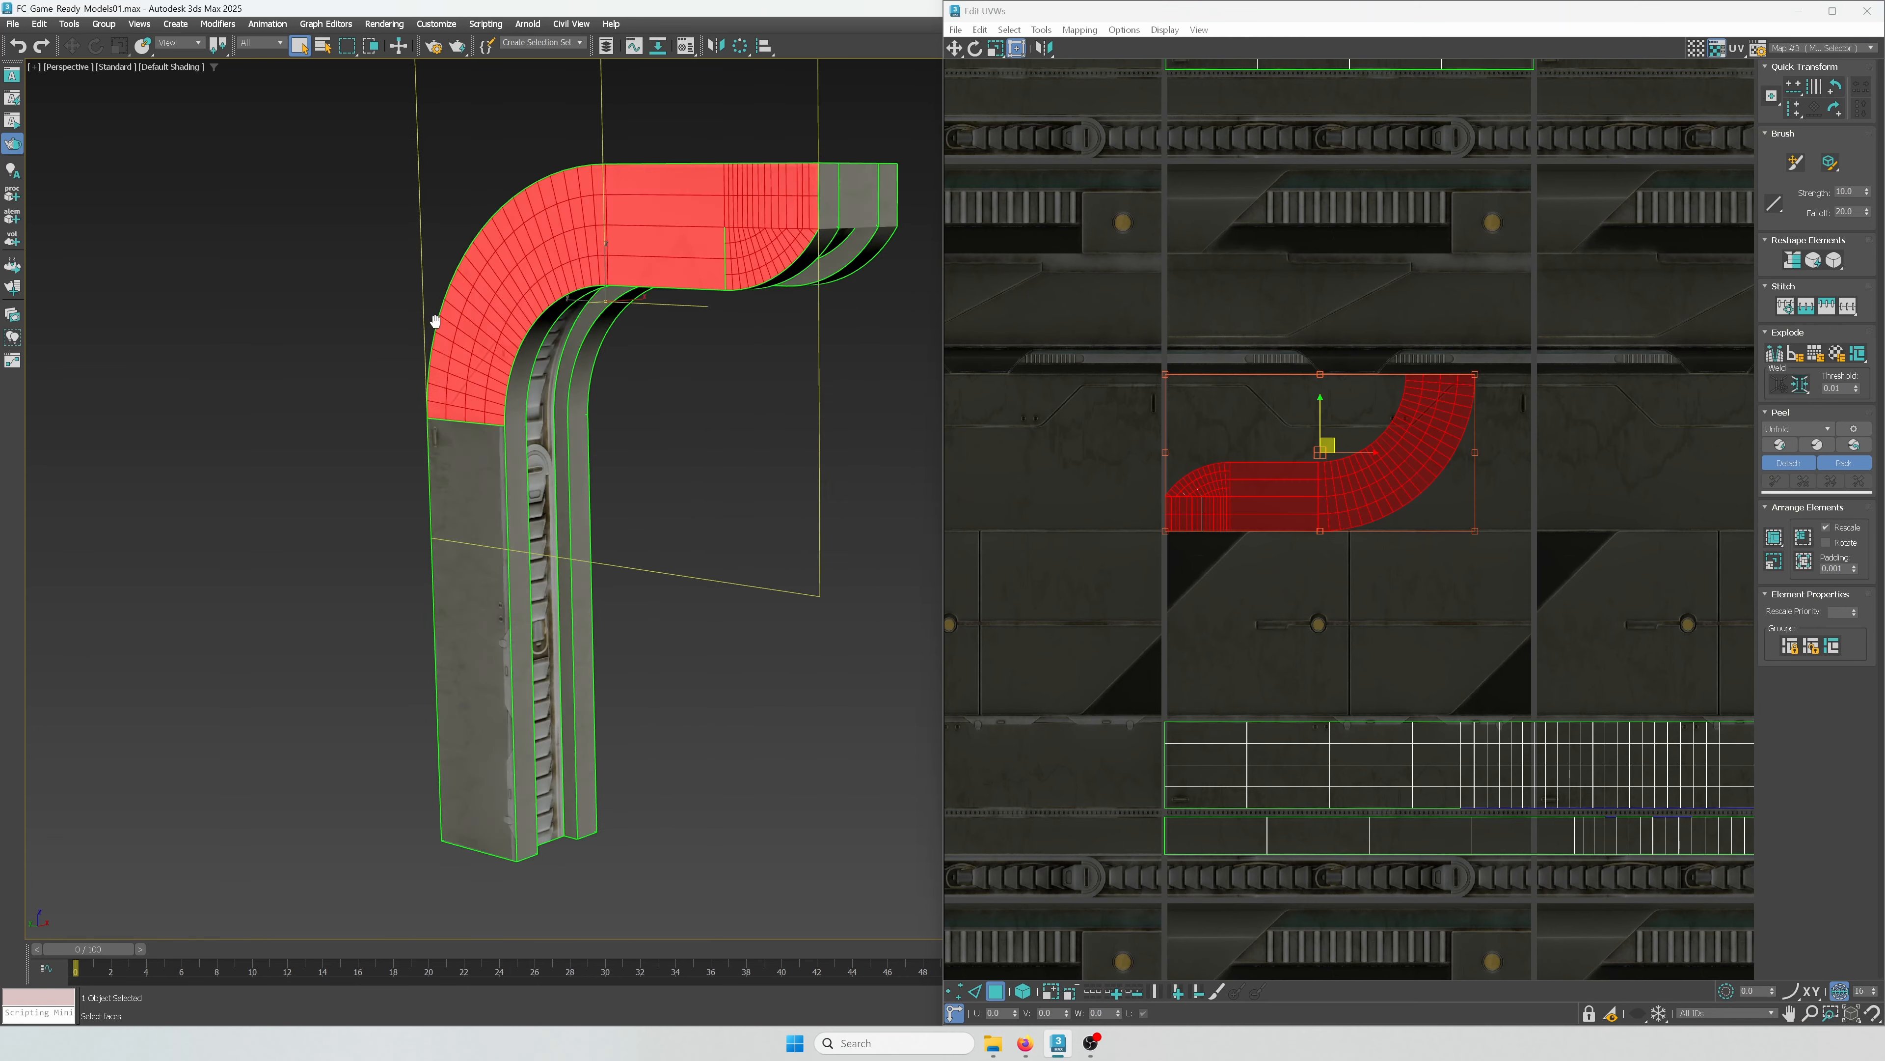
left_click(768, 316)
scroll(767, 316, "up", 6)
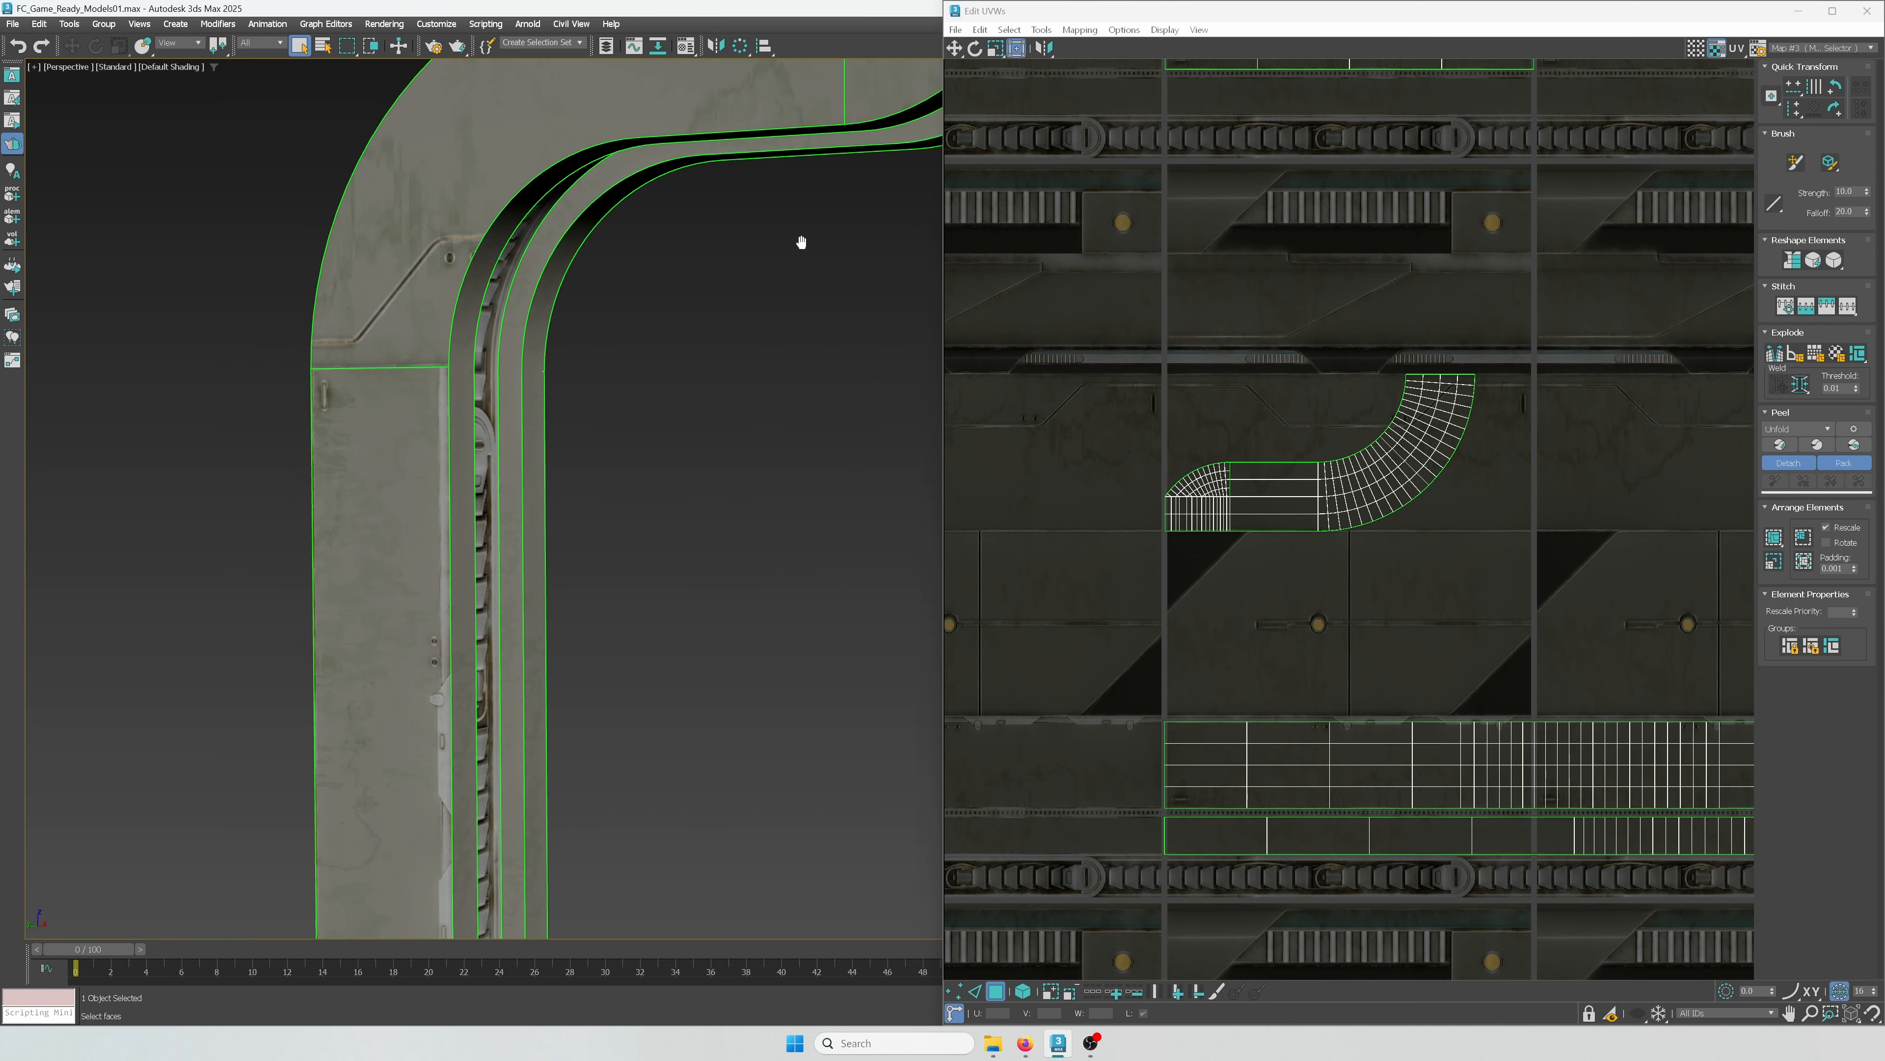
Step: Select the pillar's lower side panel to examine its UV shell on the trim texture, and deselect it
double_click(431, 472)
middle_click_drag(611, 509, 602, 435)
middle_click_drag(1392, 363, 1162, 686)
left_click(1330, 454)
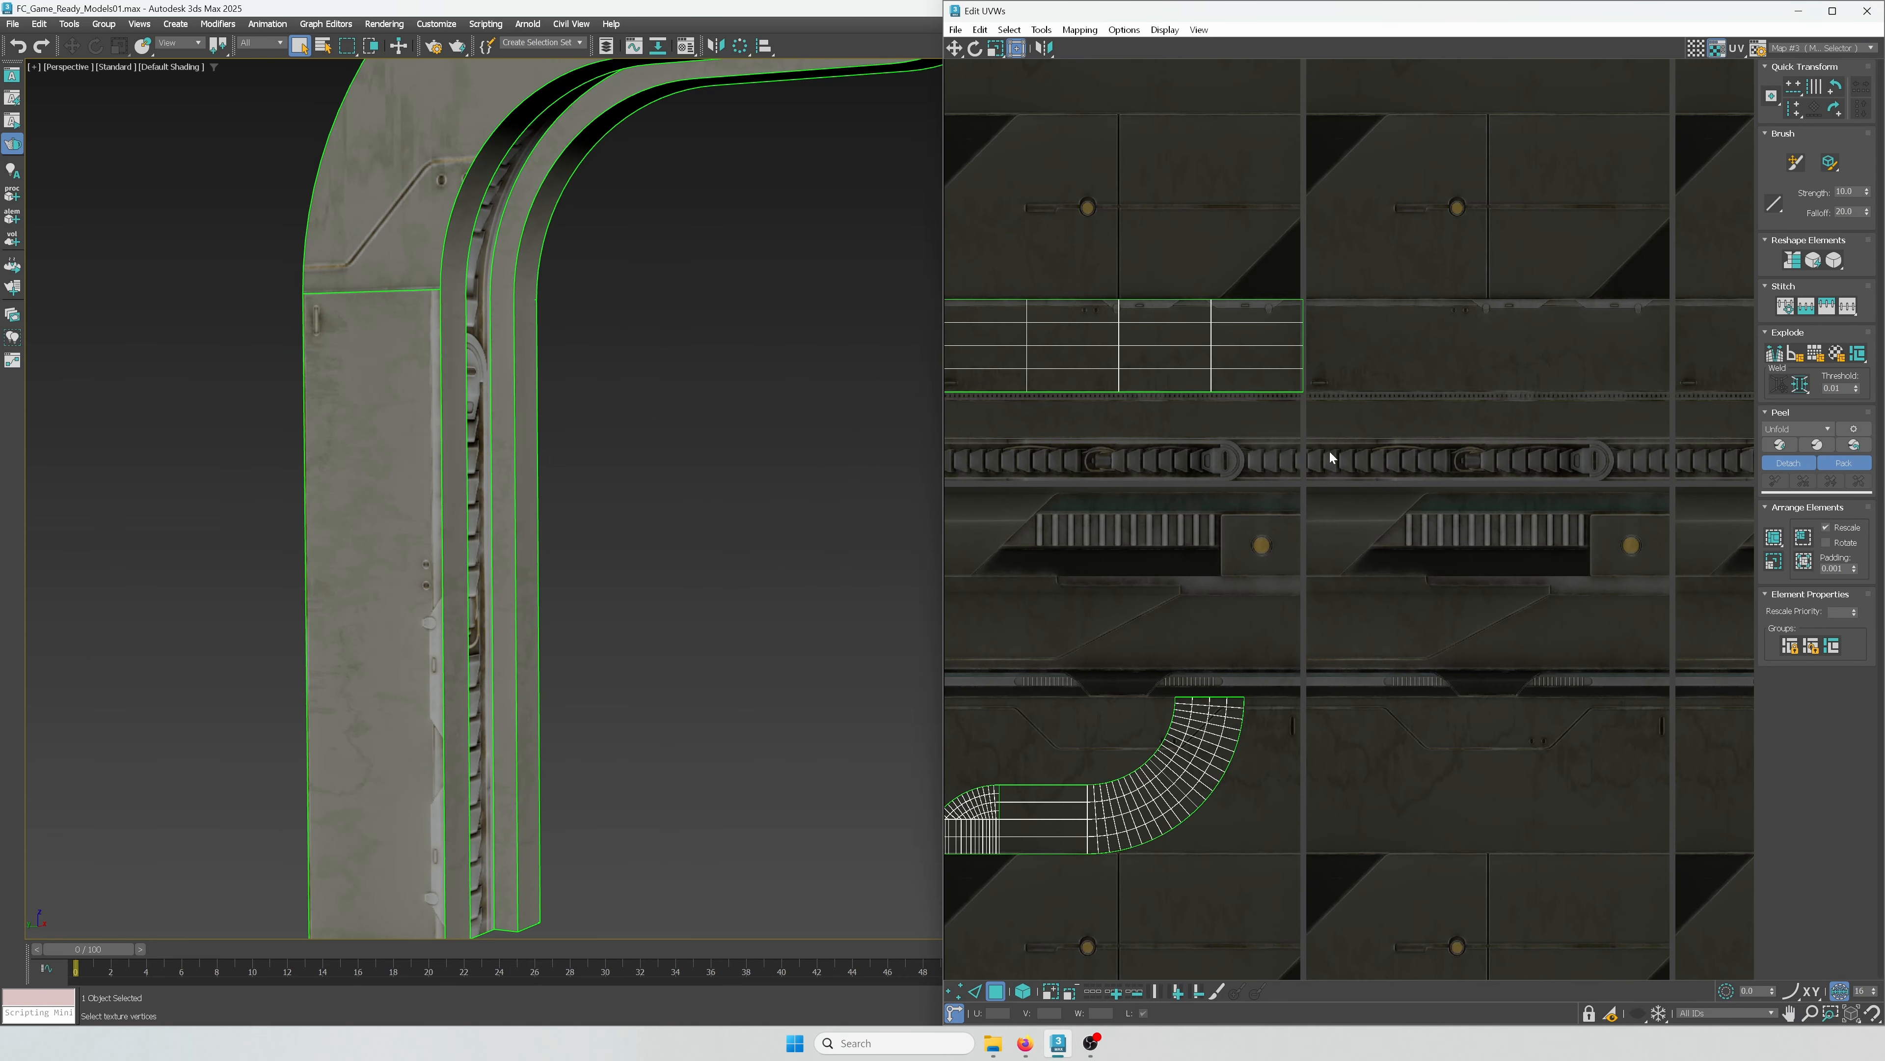
middle_click_drag(1166, 435, 1407, 476)
scroll(1407, 476, "up", 1)
middle_click_drag(1115, 524, 1135, 558)
Step: Select the recessed mechanical strip on the pillar's inner face, examine its UV shell along the trim texture, and deselect it
middle_click_drag(627, 448, 528, 455, "alt")
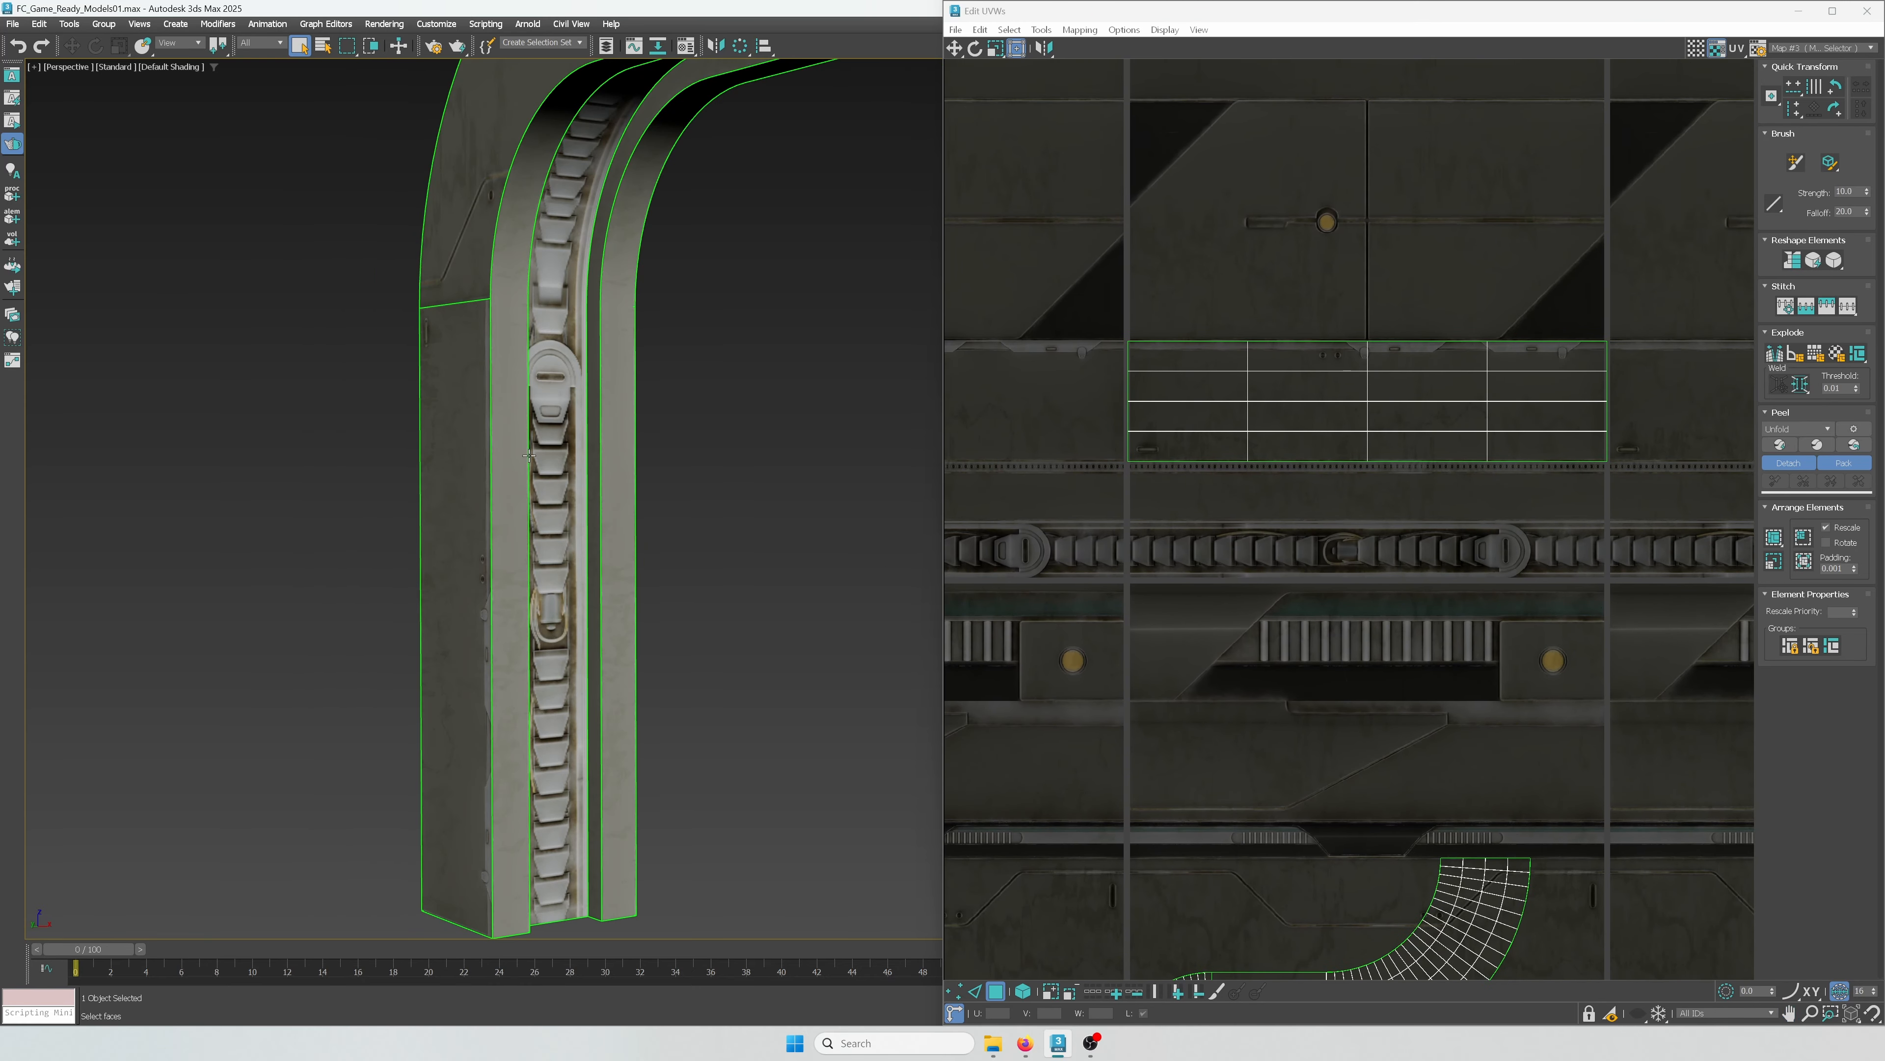
double_click(551, 466)
middle_click_drag(1279, 610, 1220, 417)
scroll(1220, 417, "down", 2)
middle_click_drag(1397, 775, 1173, 475)
middle_click_drag(1716, 604, 947, 568)
scroll(1458, 668, "up", 2)
left_click(1464, 672)
middle_click_drag(1464, 672, 1483, 654)
scroll(1483, 655, "up", 2)
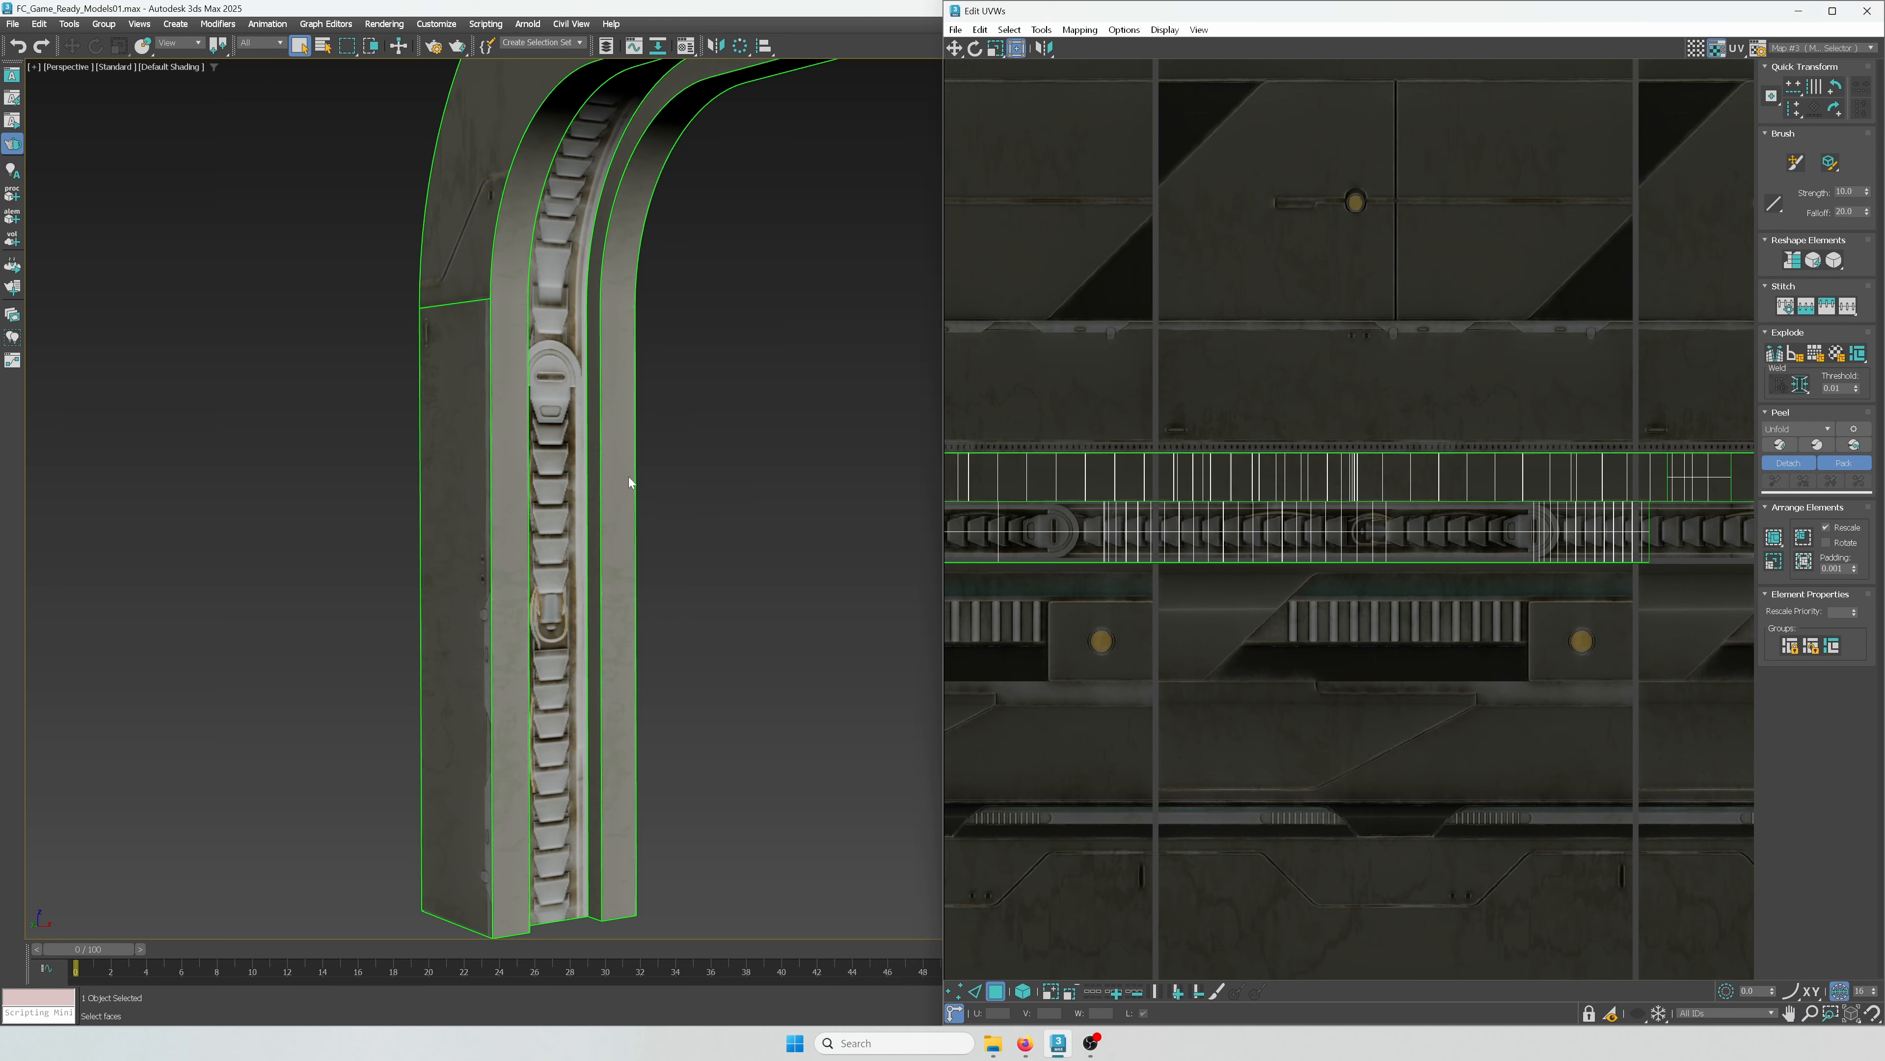
Step: Select the narrow front strip beside the mechanical recess, examine its UV placement on the trim texture, and deselect it
double_click(625, 496)
scroll(1498, 577, "down", 3)
middle_click_drag(1536, 577, 1700, 620)
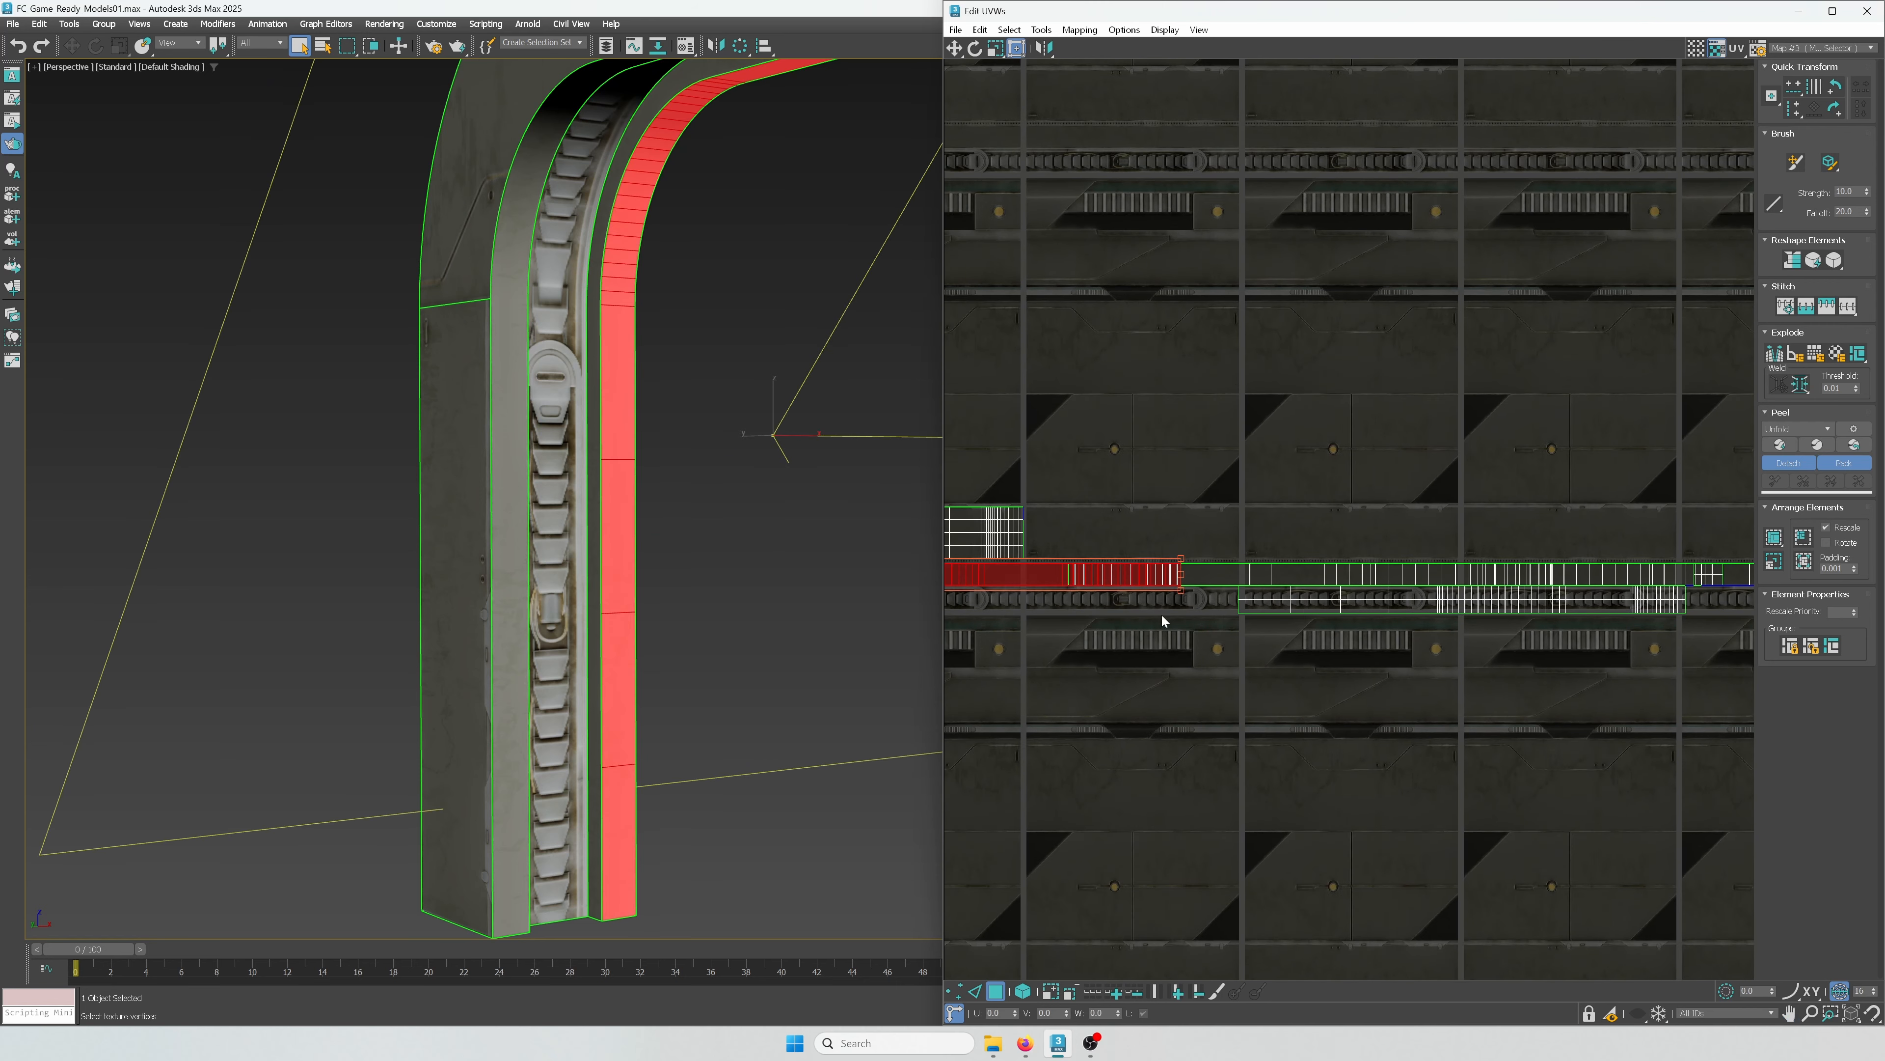
middle_click_drag(1163, 622, 1532, 575)
left_click(1111, 566)
middle_click_drag(1111, 566, 1530, 590)
scroll(1200, 531, "up", 4)
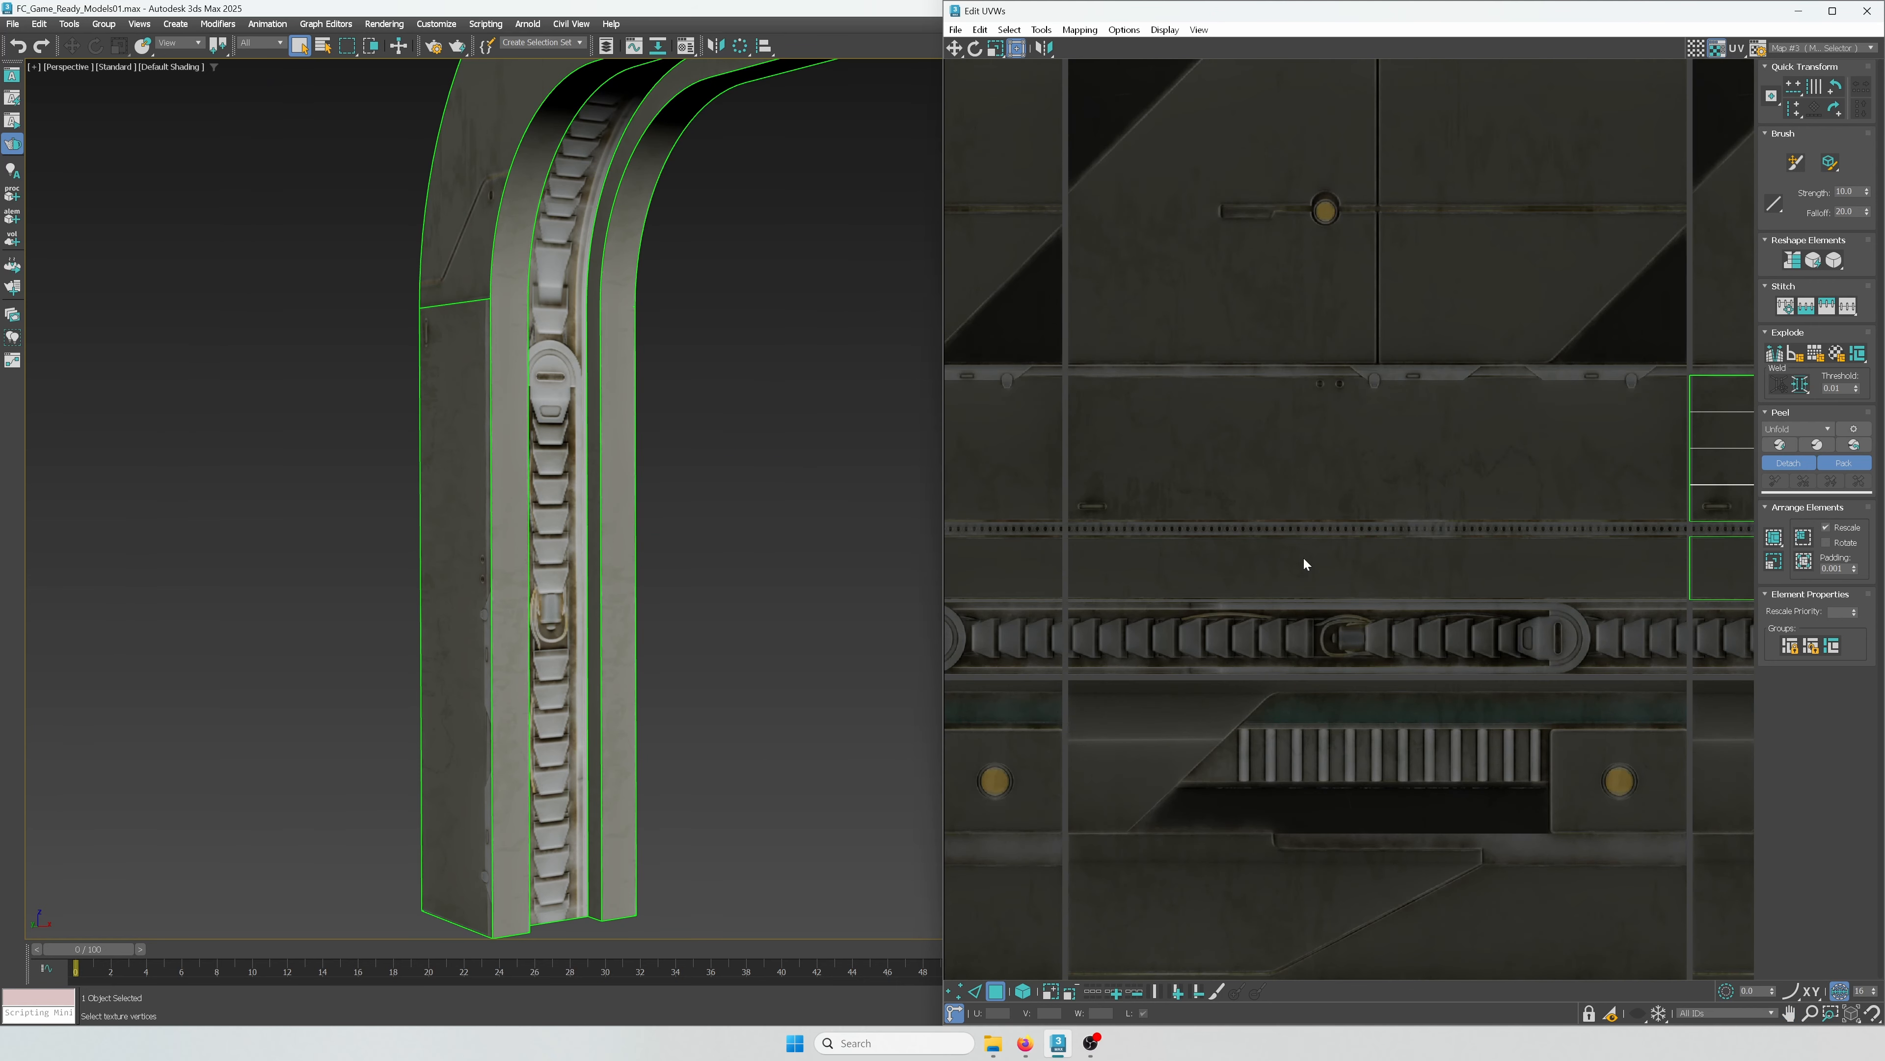
Step: Select the thin side wall of the pillar's recess and examine where its UV shell lies on the trim texture
middle_click_drag(769, 562, 669, 546, "alt")
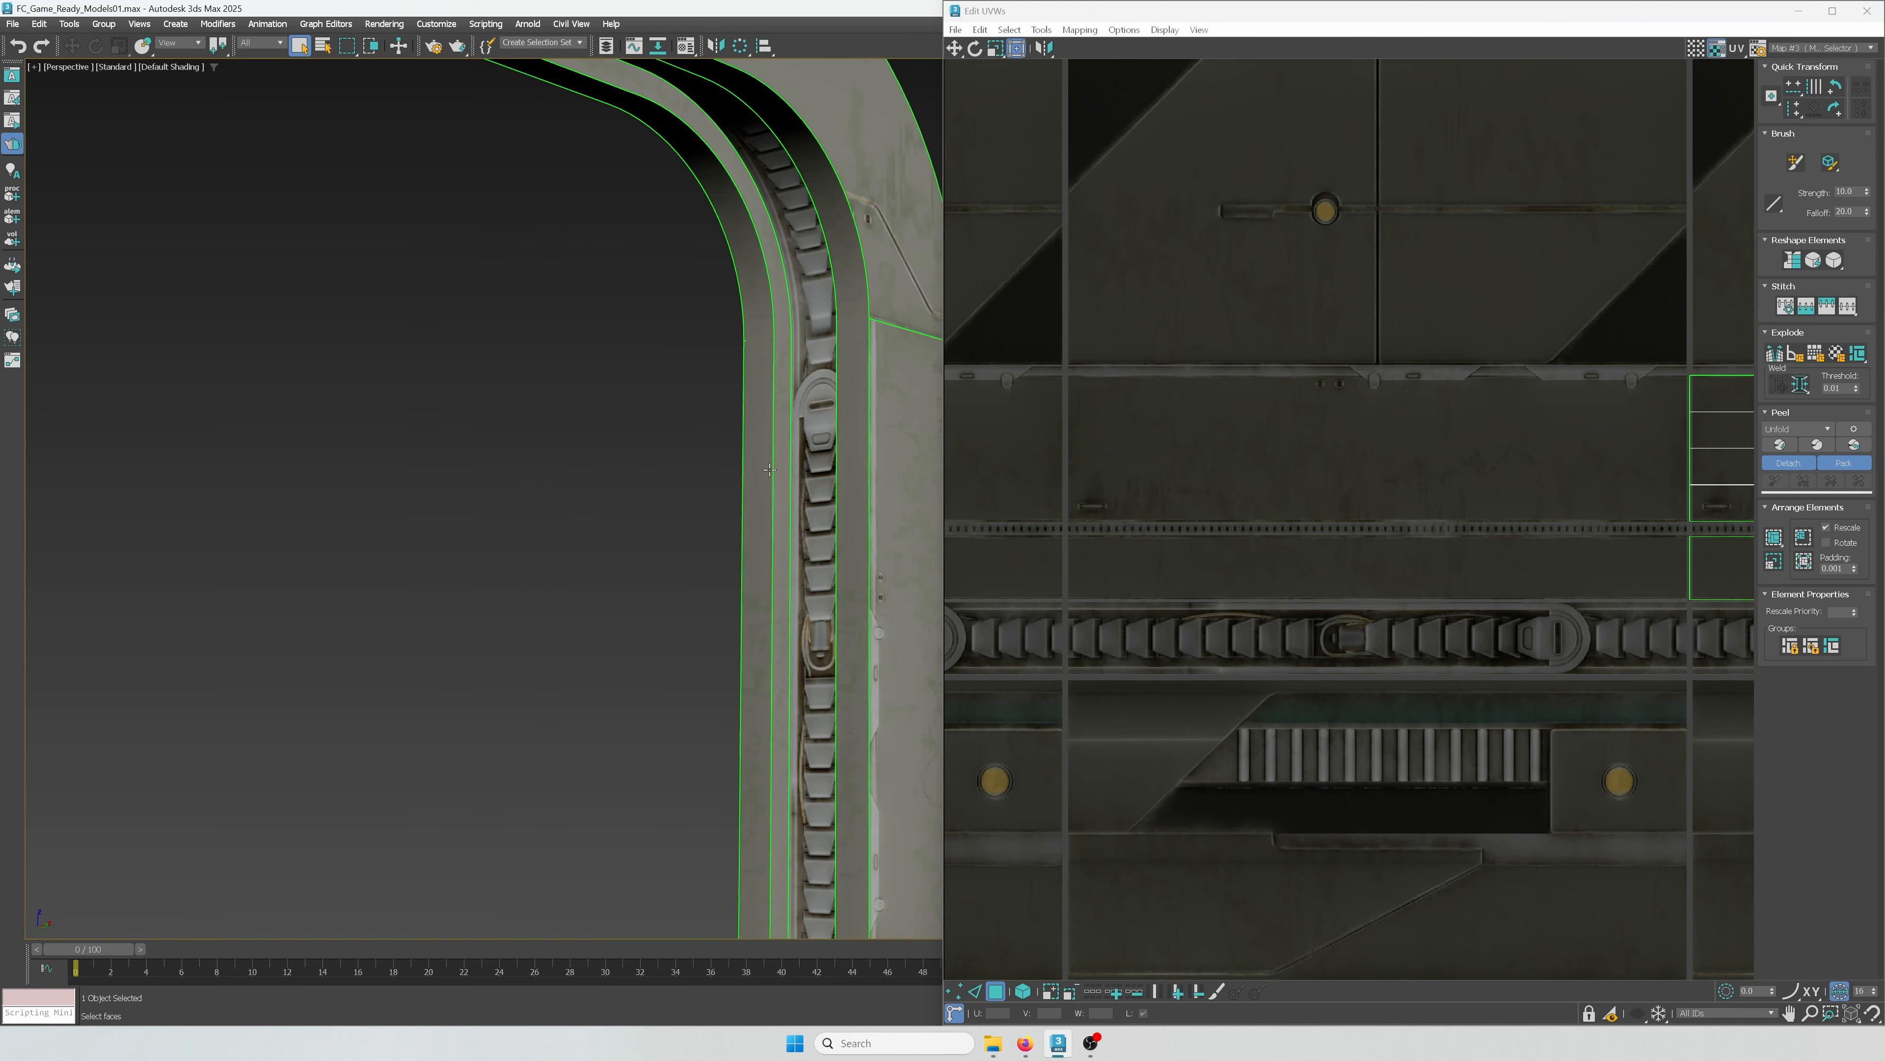
double_click(782, 446)
middle_click_drag(1230, 499, 1001, 524)
scroll(1213, 529, "down", 4)
middle_click_drag(1741, 598, 1334, 623)
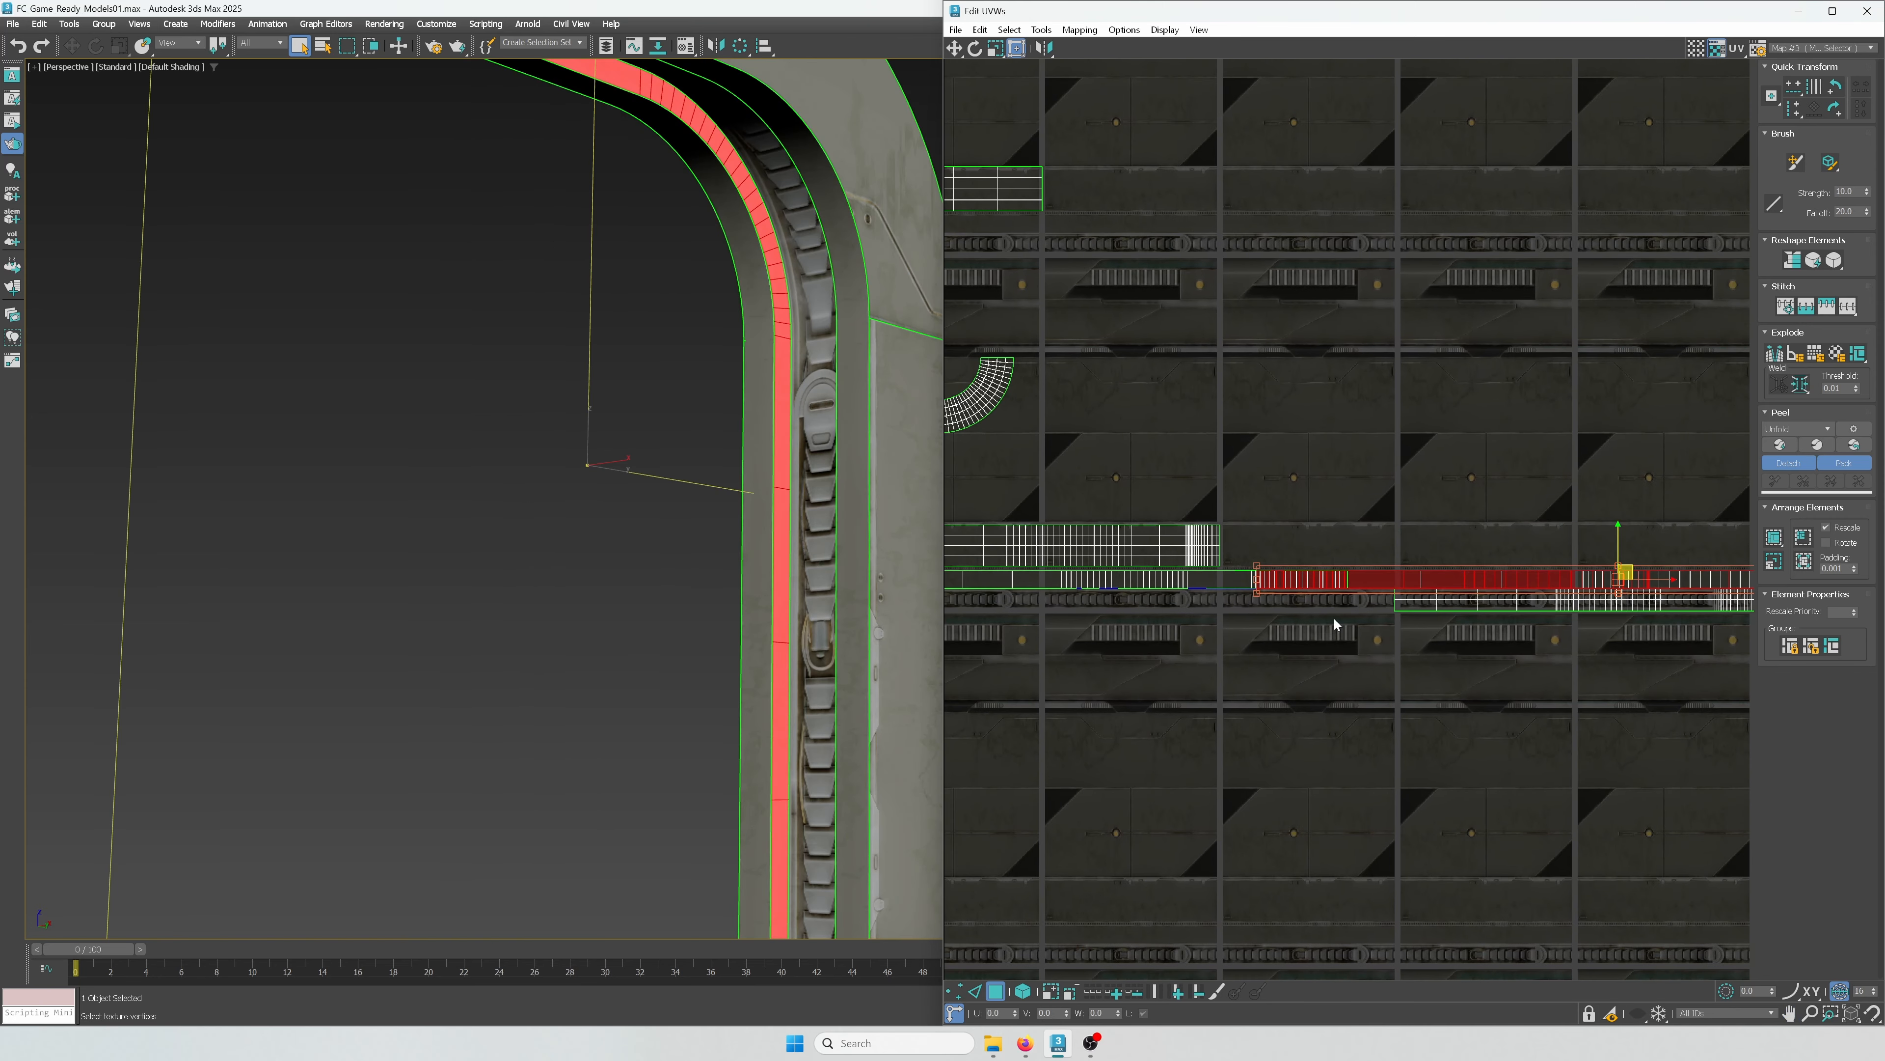
middle_click_drag(1725, 640, 1203, 656)
Step: Select the pillar's wide outer back face, examine its UV shell in the editor, and clear the selection
left_click(741, 491)
scroll(594, 550, "down", 3)
mouse_move(594, 551)
middle_mouse_down("alt")
mouse_move(622, 547)
mouse_move(497, 573)
mouse_move(591, 535)
middle_mouse_up("alt")
left_click(592, 535)
double_click(591, 535)
scroll(1336, 563, "down", 2)
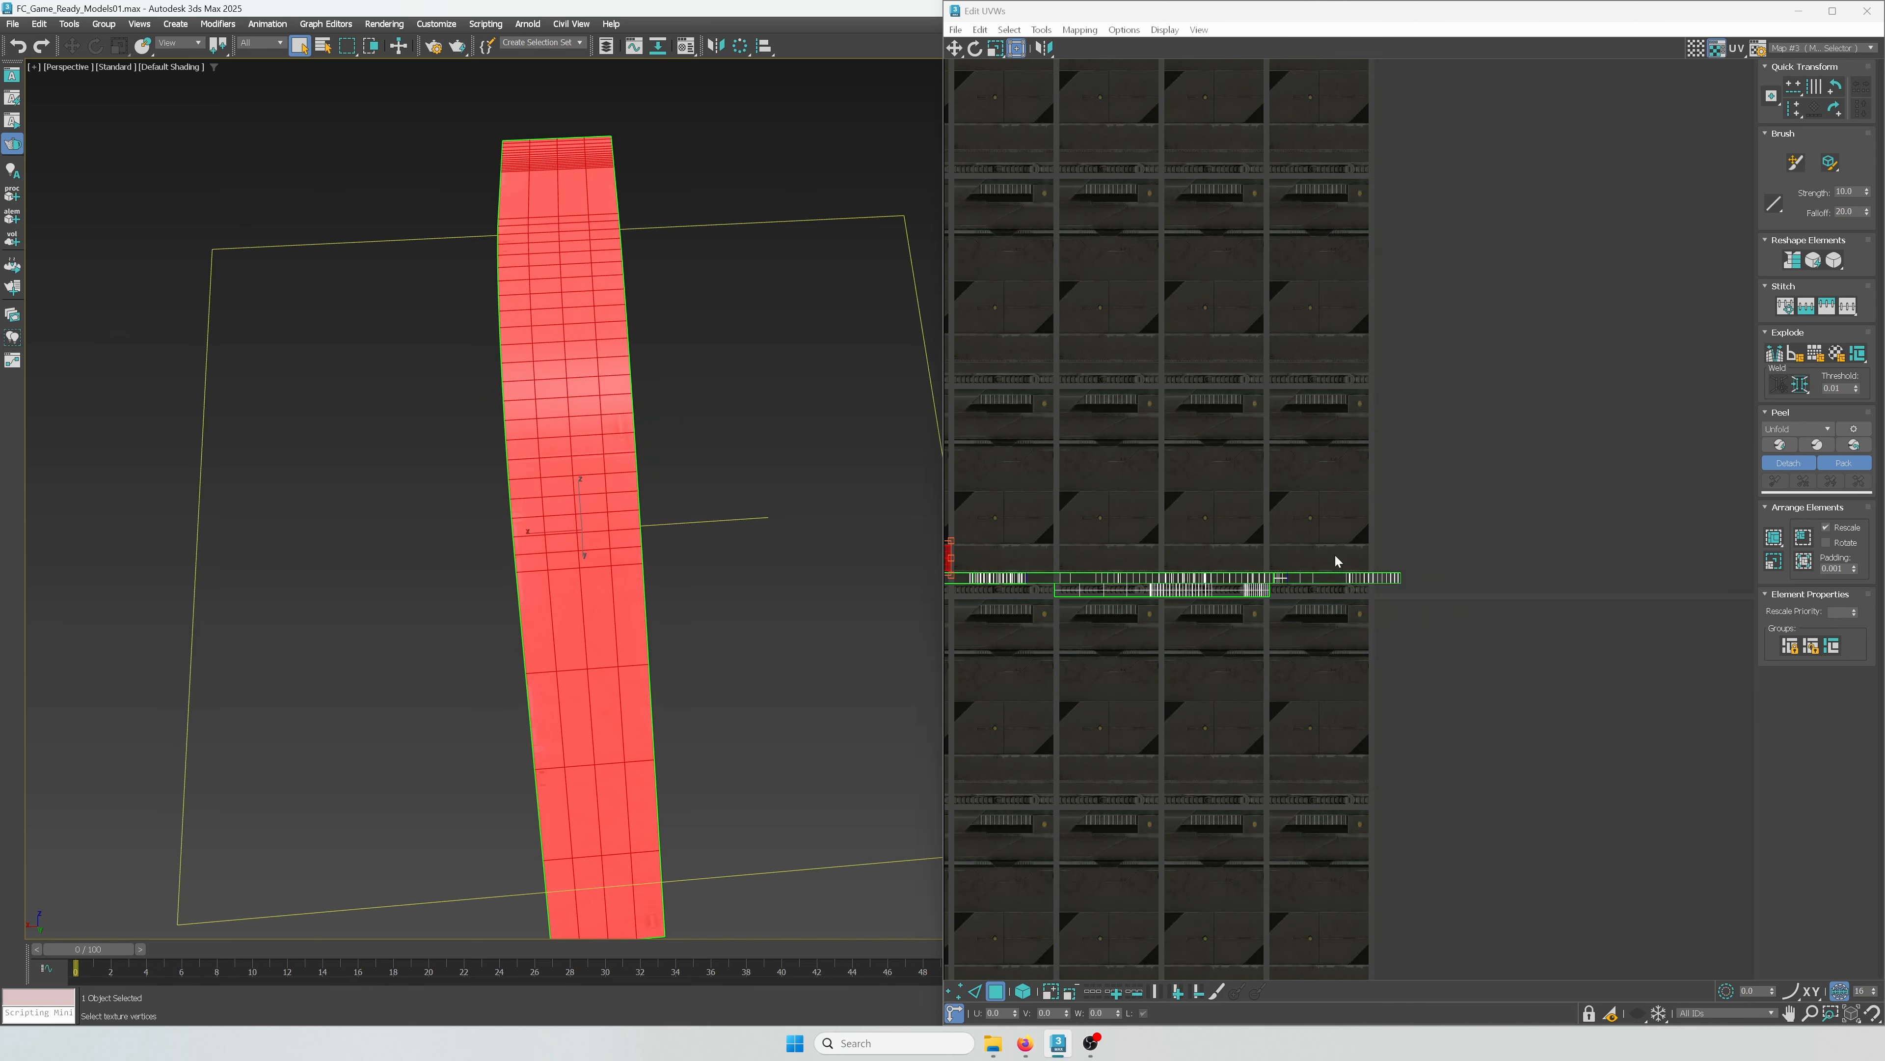
middle_click_drag(1191, 561, 1567, 571)
scroll(1261, 558, "up", 3)
left_click(1438, 507)
middle_click_drag(1045, 655, 1464, 652)
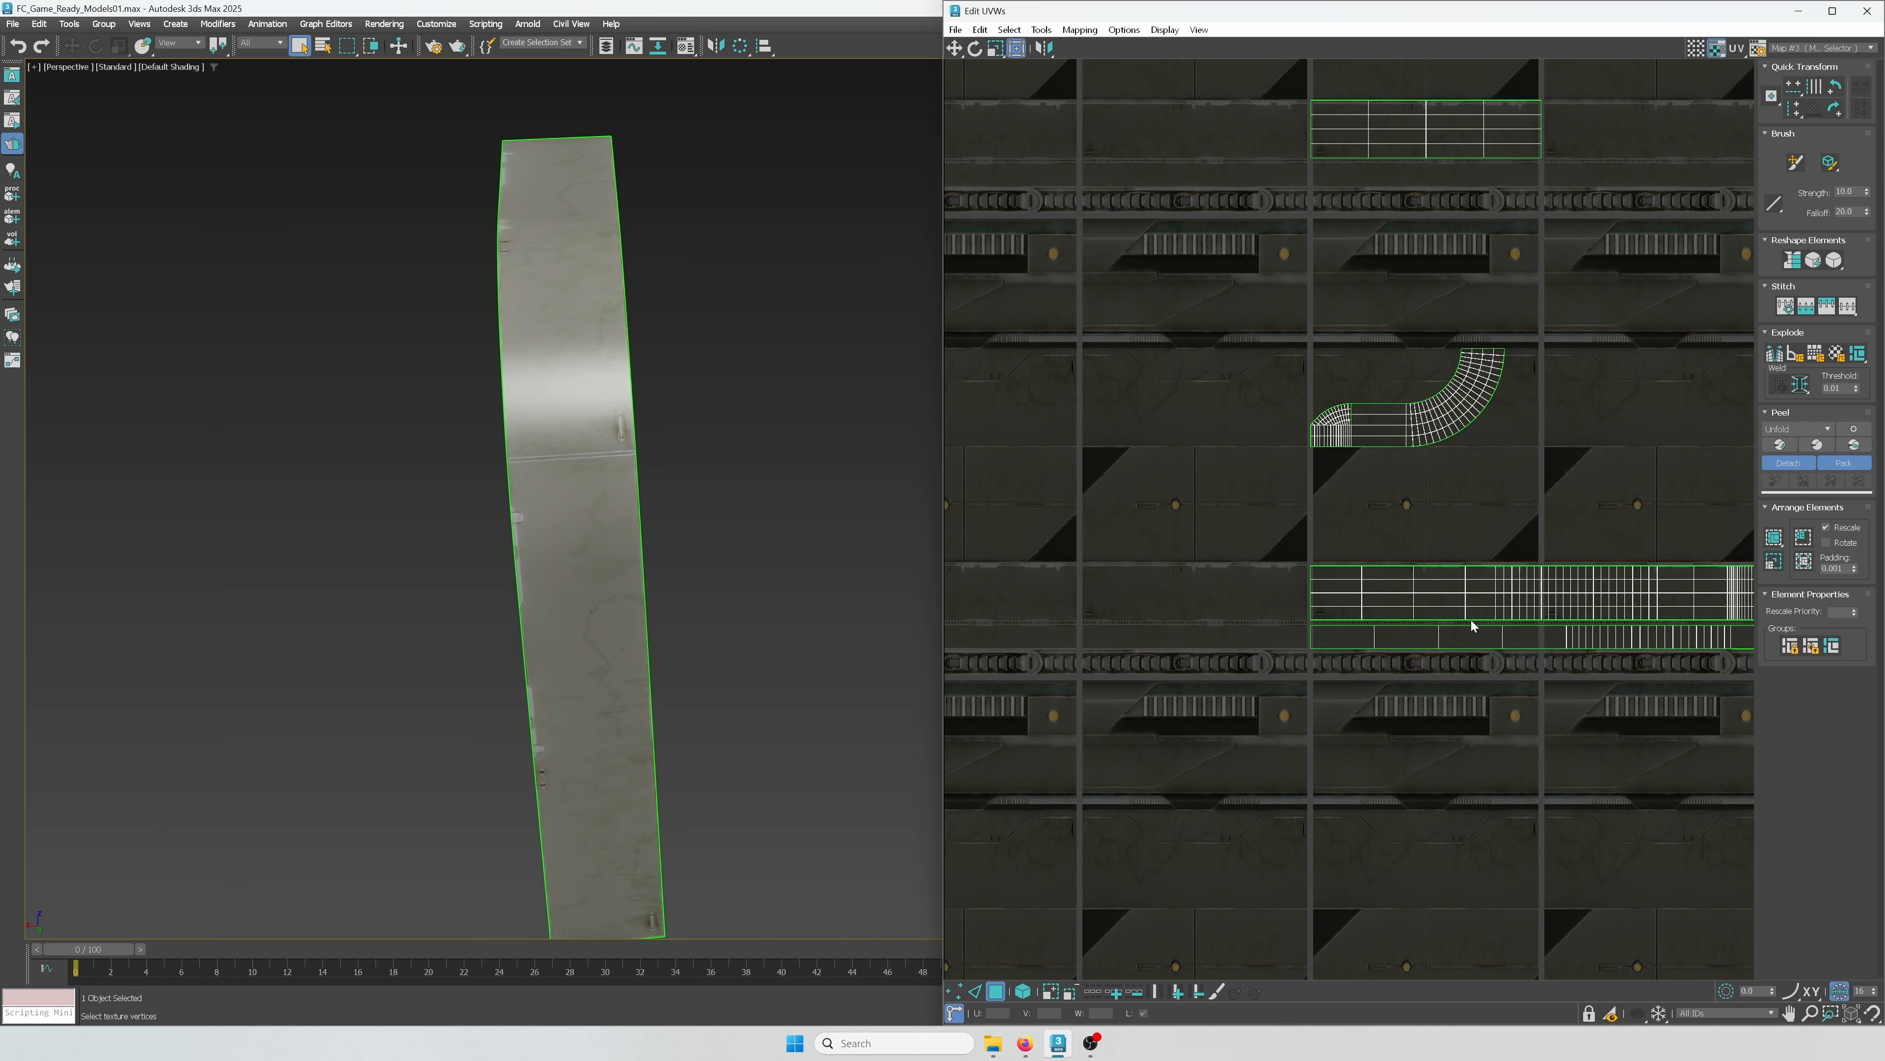
Step: Select the wide straight UV shell in the editor to compare it with the pillar's back face, and deselect it
scroll(1470, 626, "up", 2)
middle_click_drag(690, 615, 740, 617, "alt")
scroll(740, 615, "up", 4)
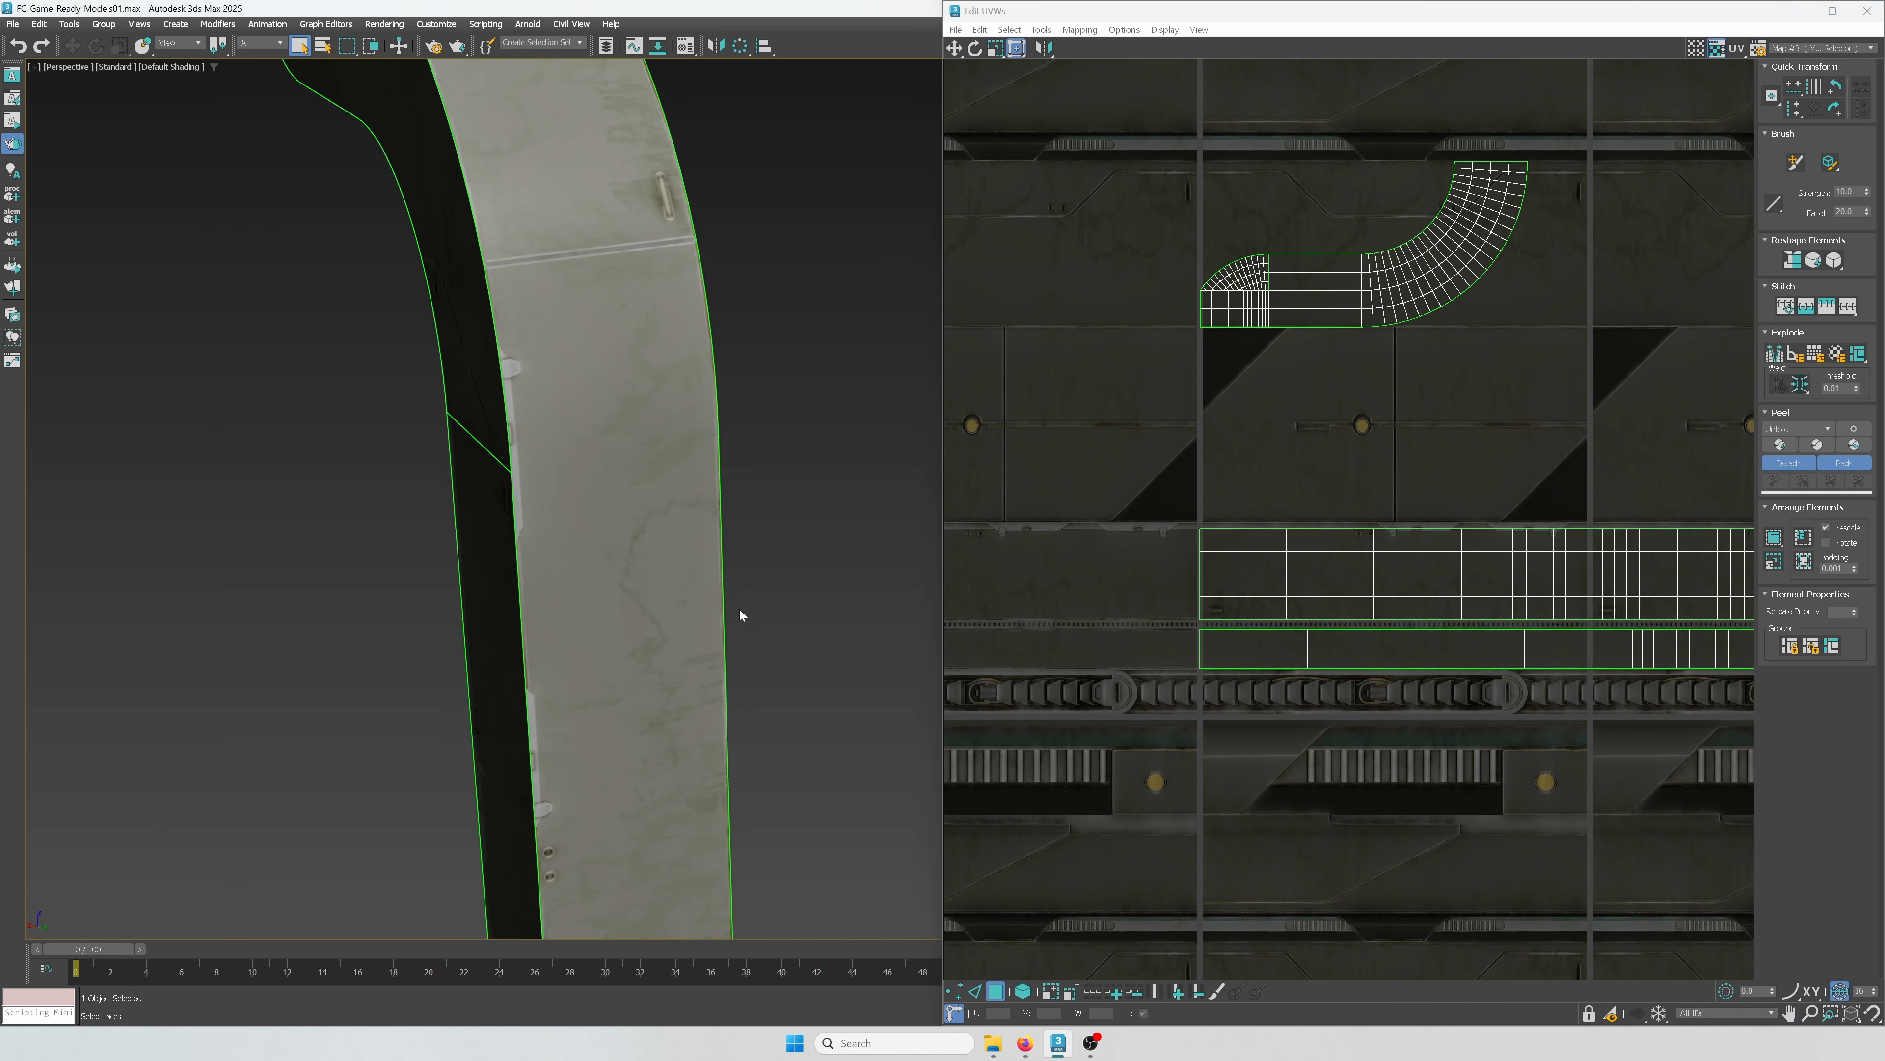
double_click(1430, 560)
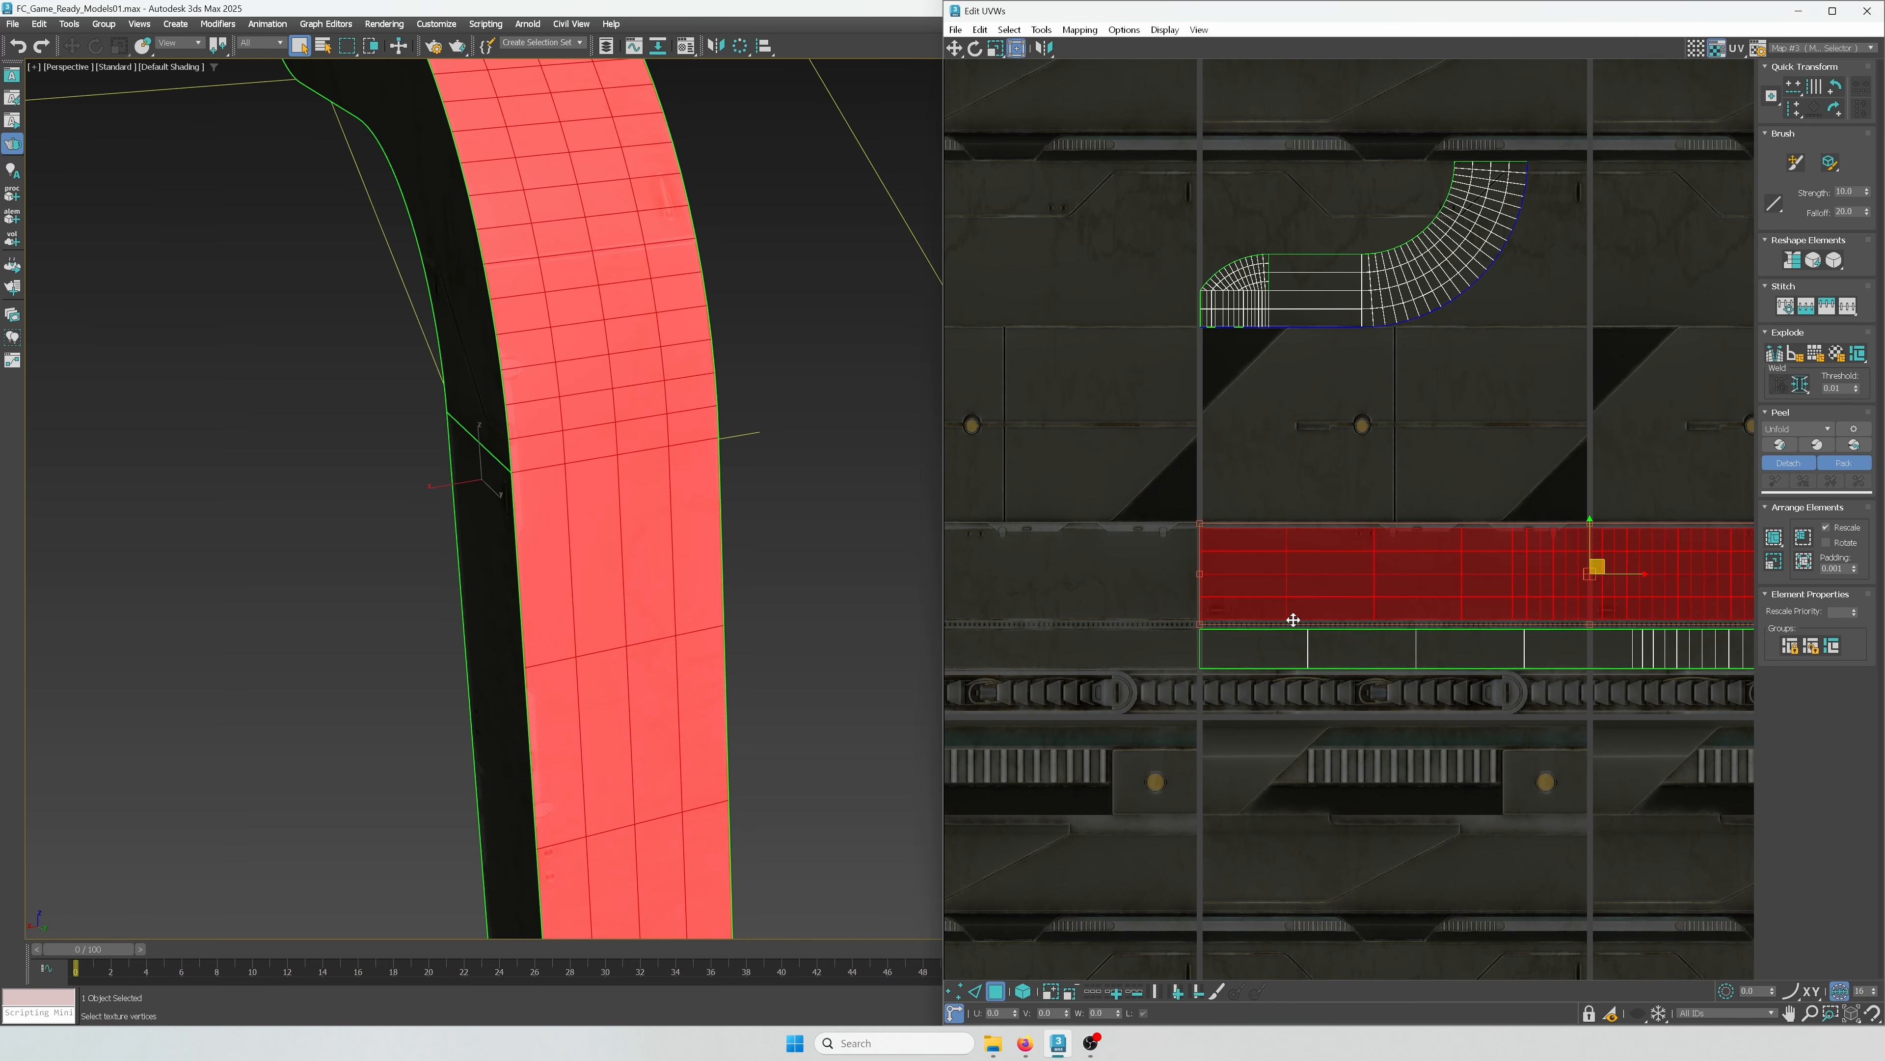
scroll(1292, 620, "down", 3)
left_click(833, 641)
middle_click_drag(832, 641, 958, 619, "alt")
scroll(959, 622, "down", 5)
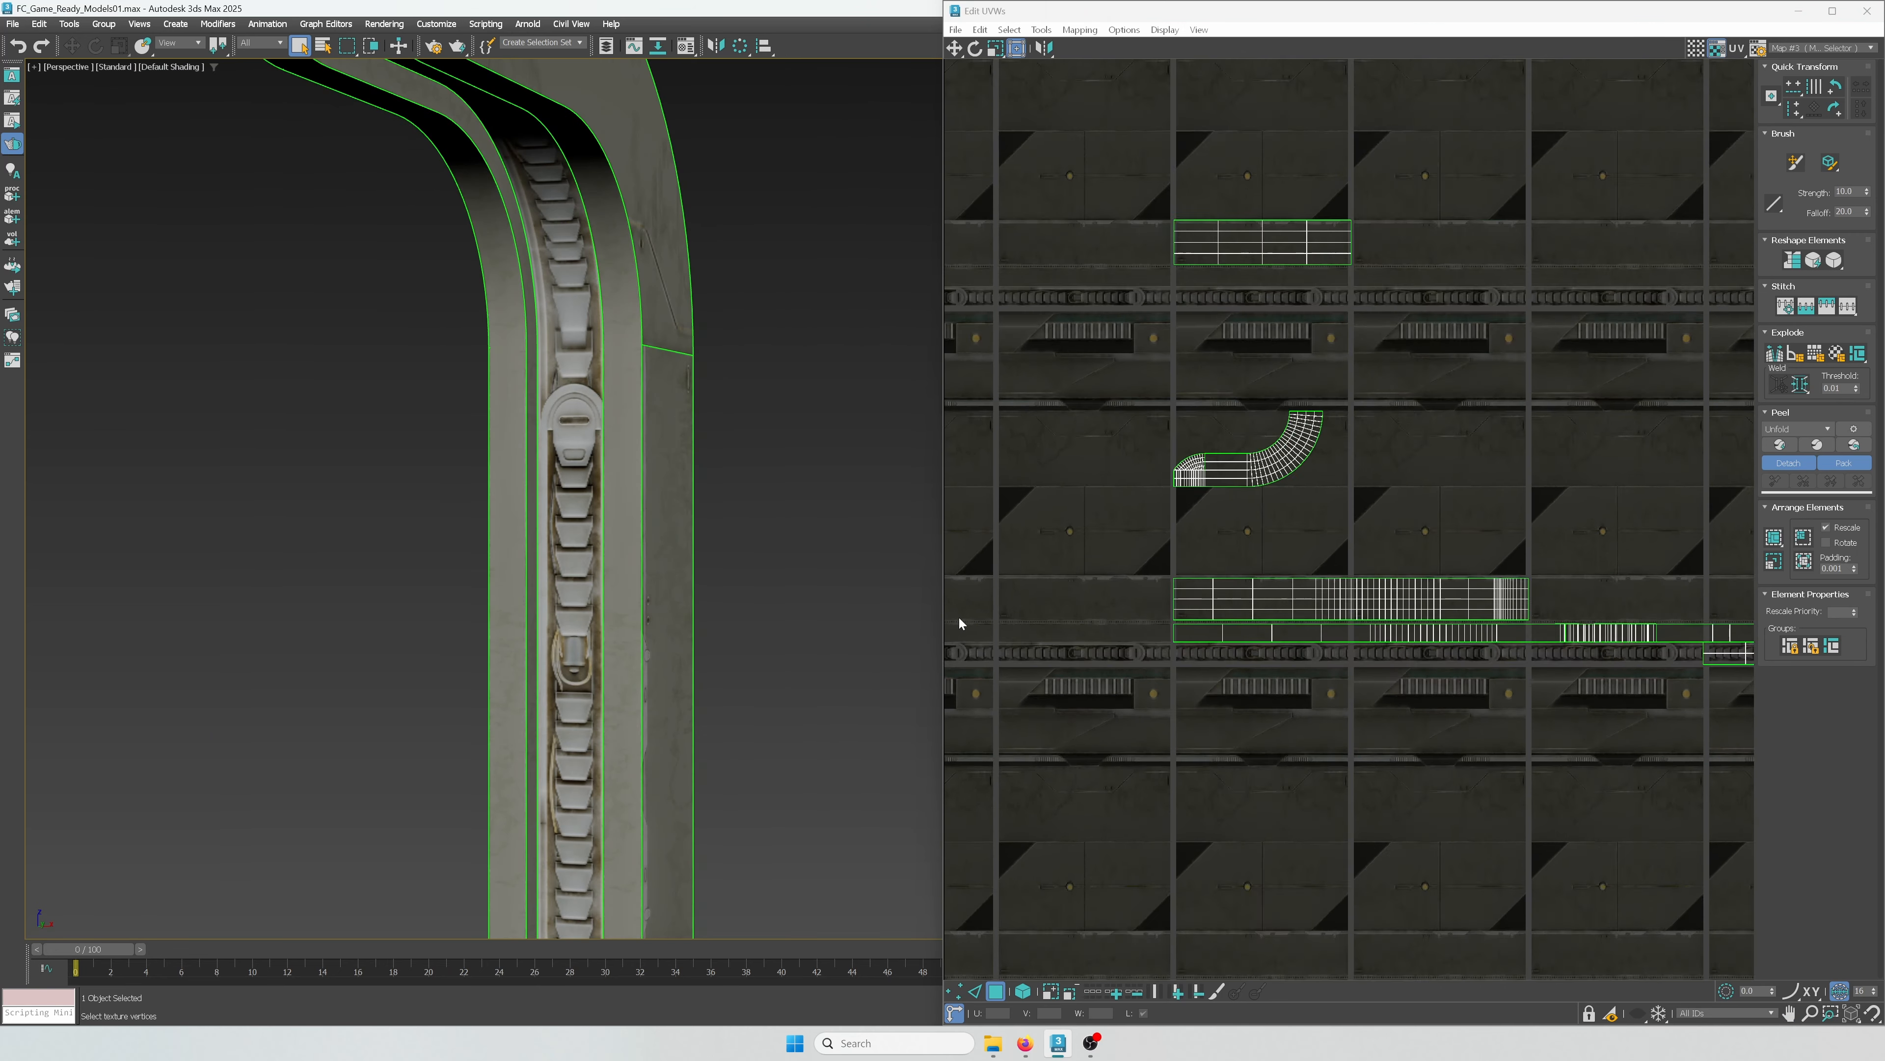
Step: Remove the Unwrap UVW modifier from the pillar and end its isolation to bring back the other models
scroll(772, 564, "down", 6)
scroll(735, 513, "up", 2)
right_click(735, 513)
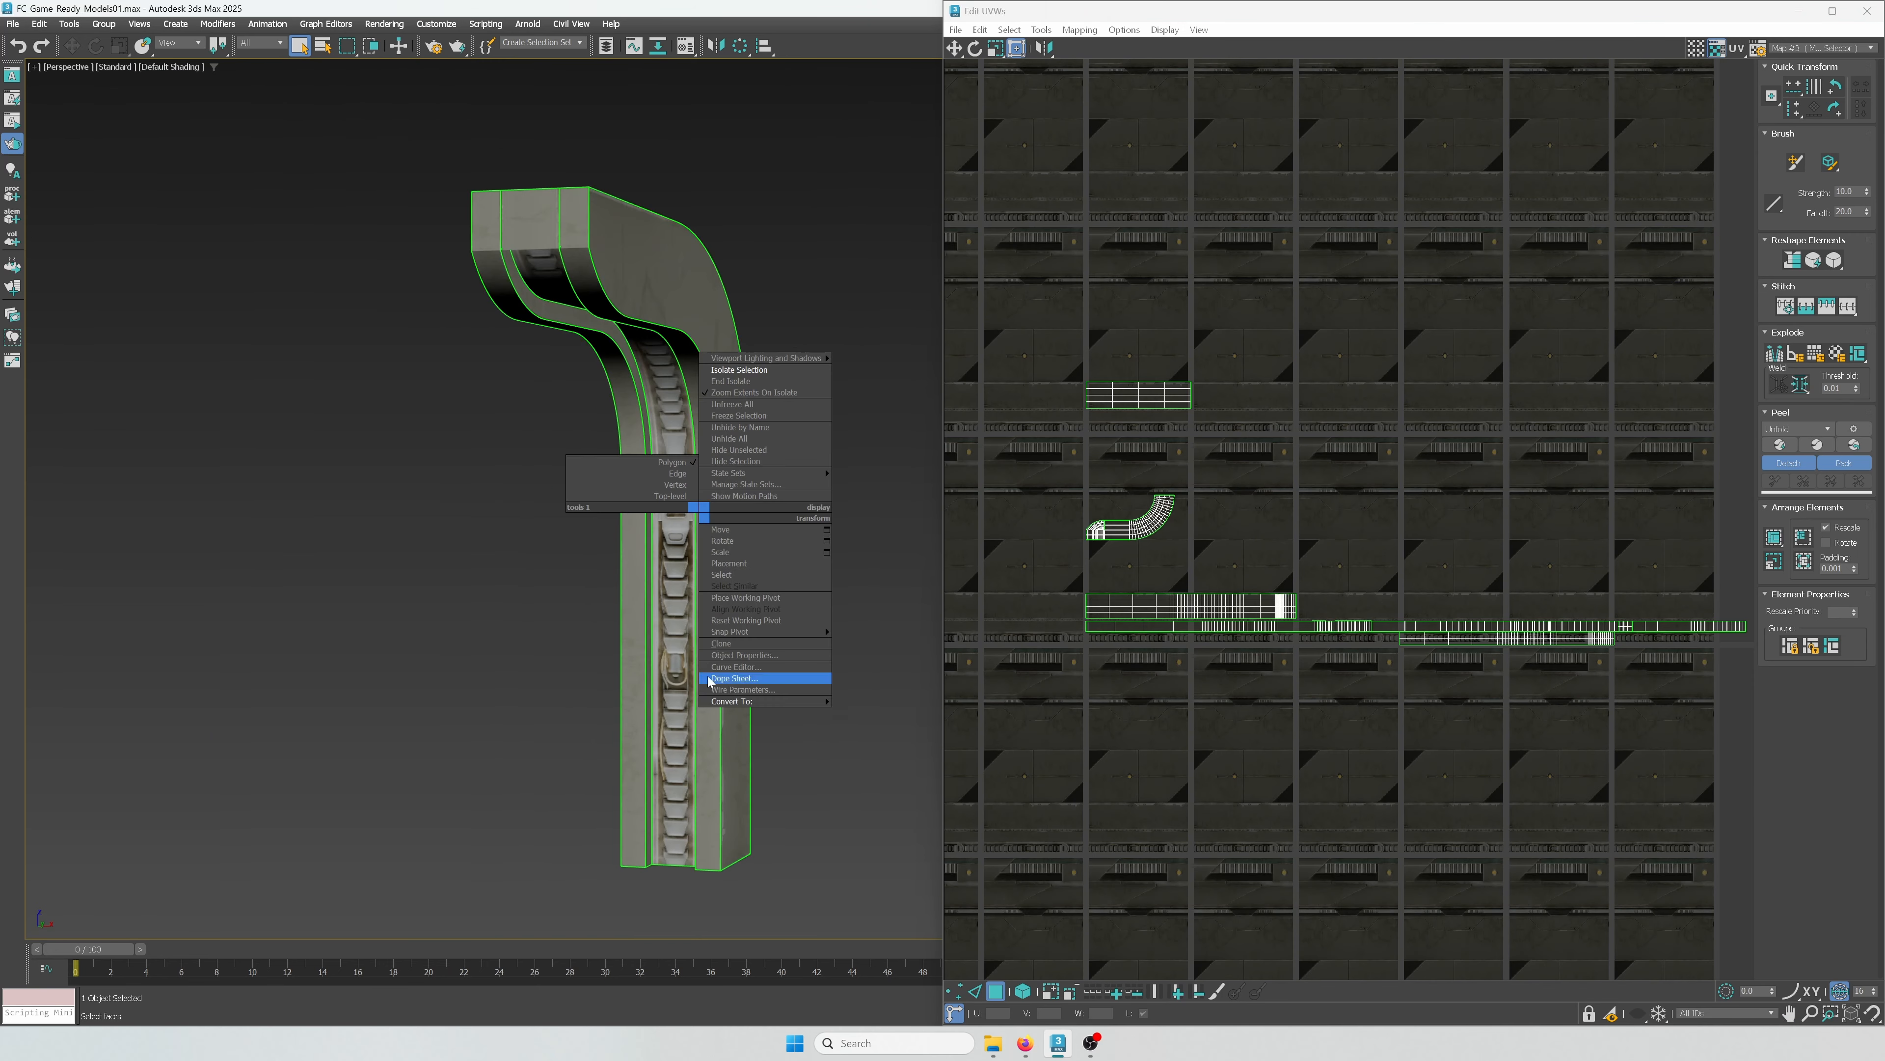
left_click(642, 706)
right_click(706, 604)
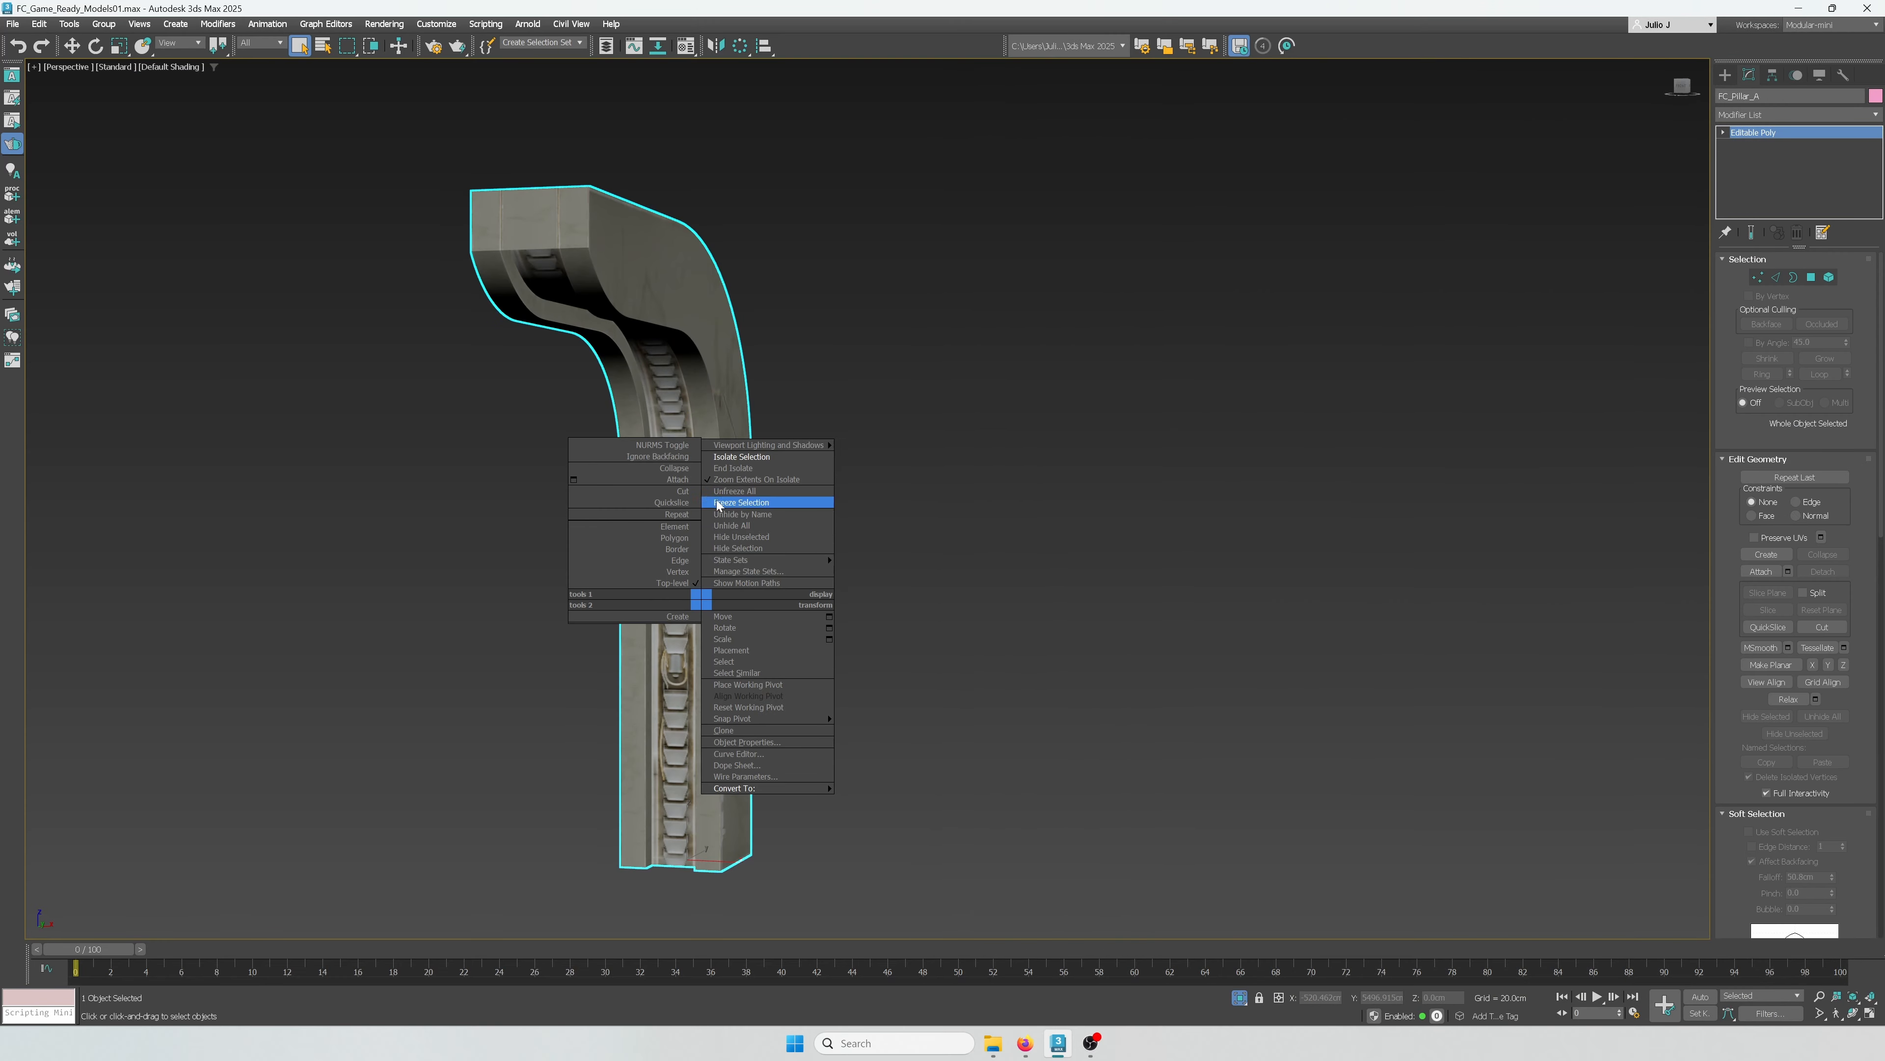
left_click(769, 468)
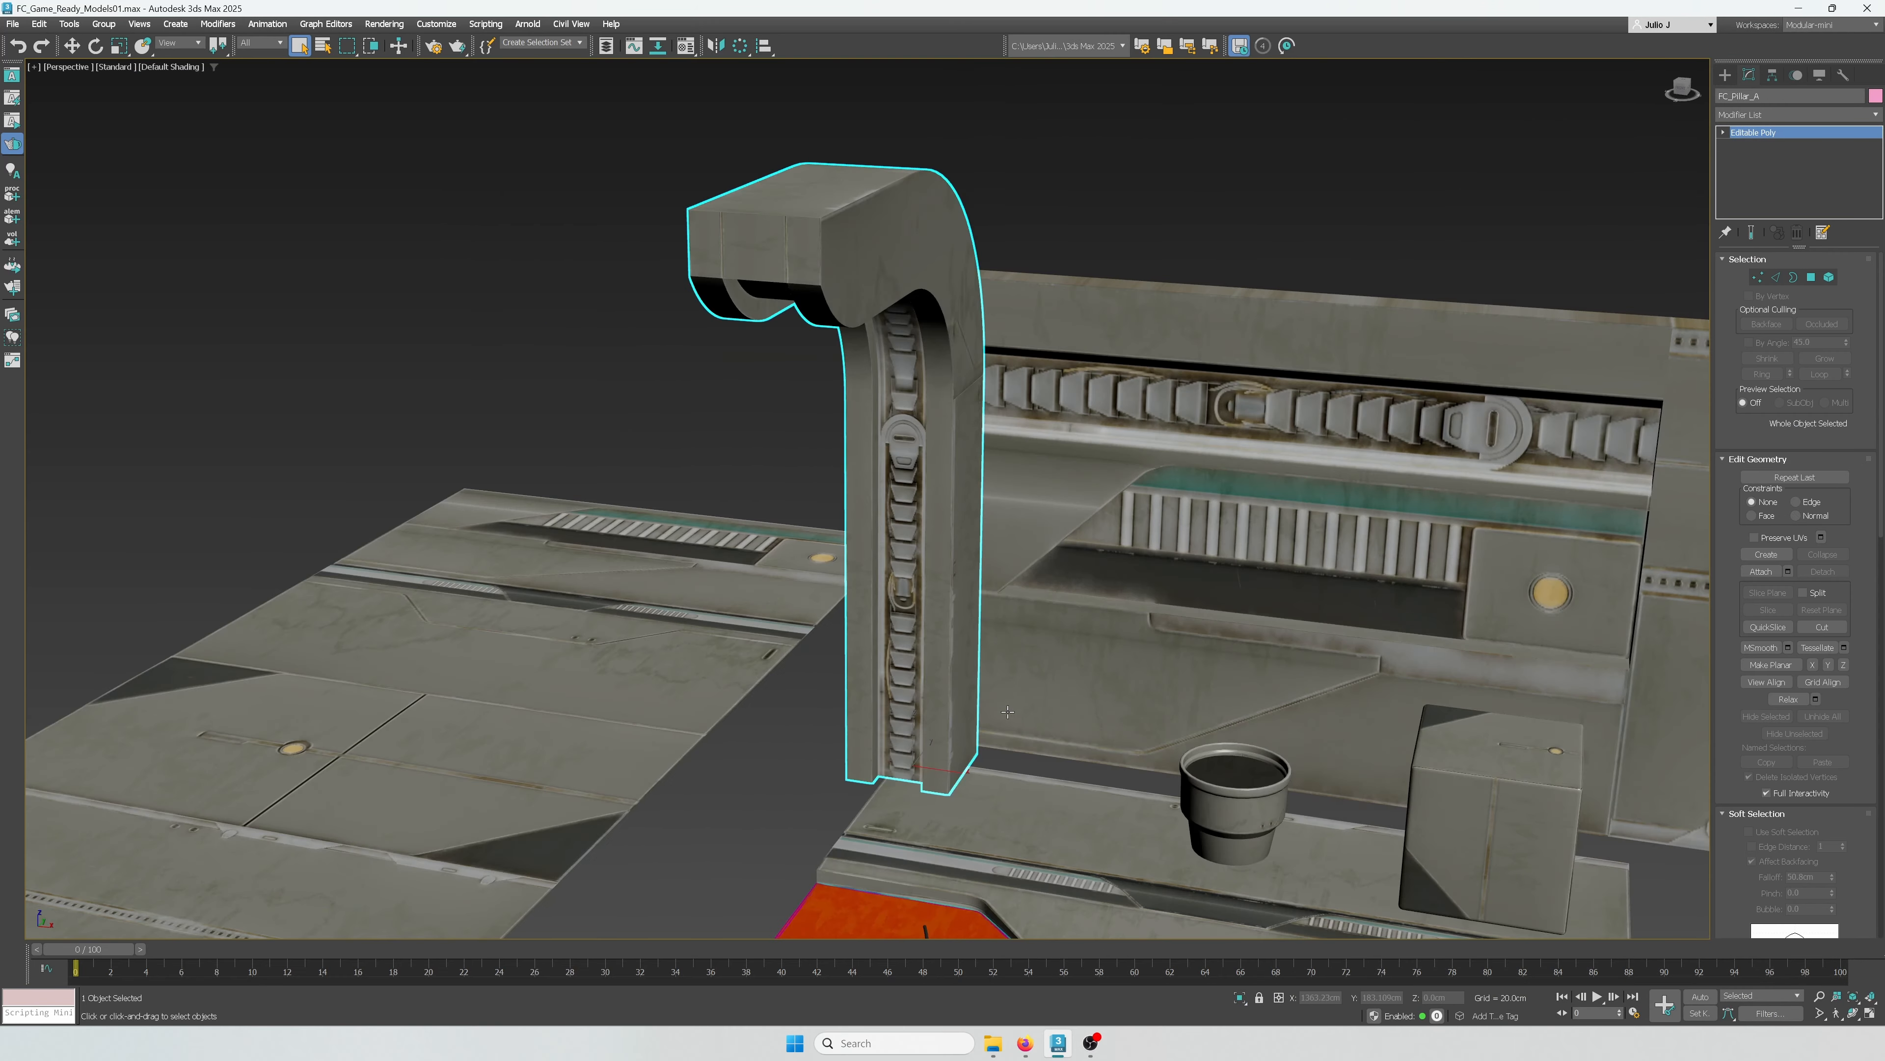
Step: Select the wall panel behind the props and add an Unwrap UVW modifier to it
middle_click_drag(1008, 712, 690, 596)
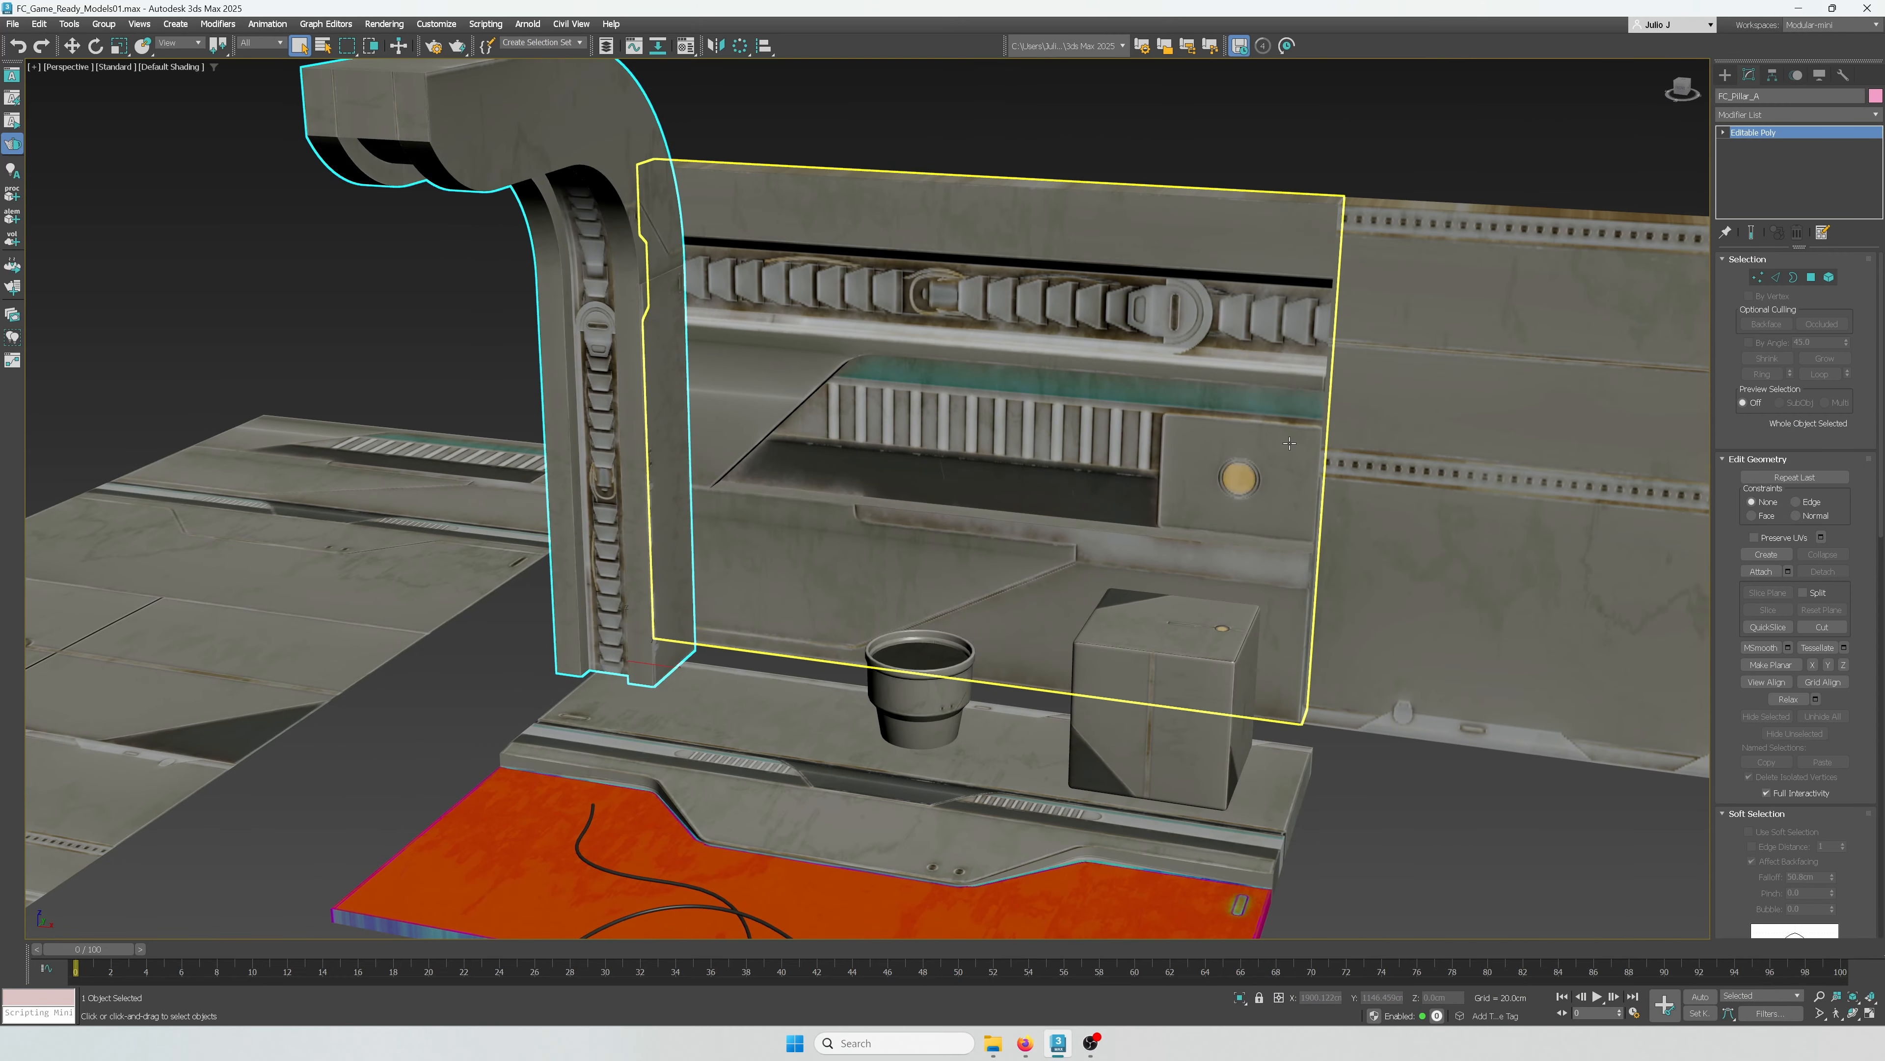
left_click(1299, 568)
middle_click_drag(1321, 568, 1286, 591, "alt")
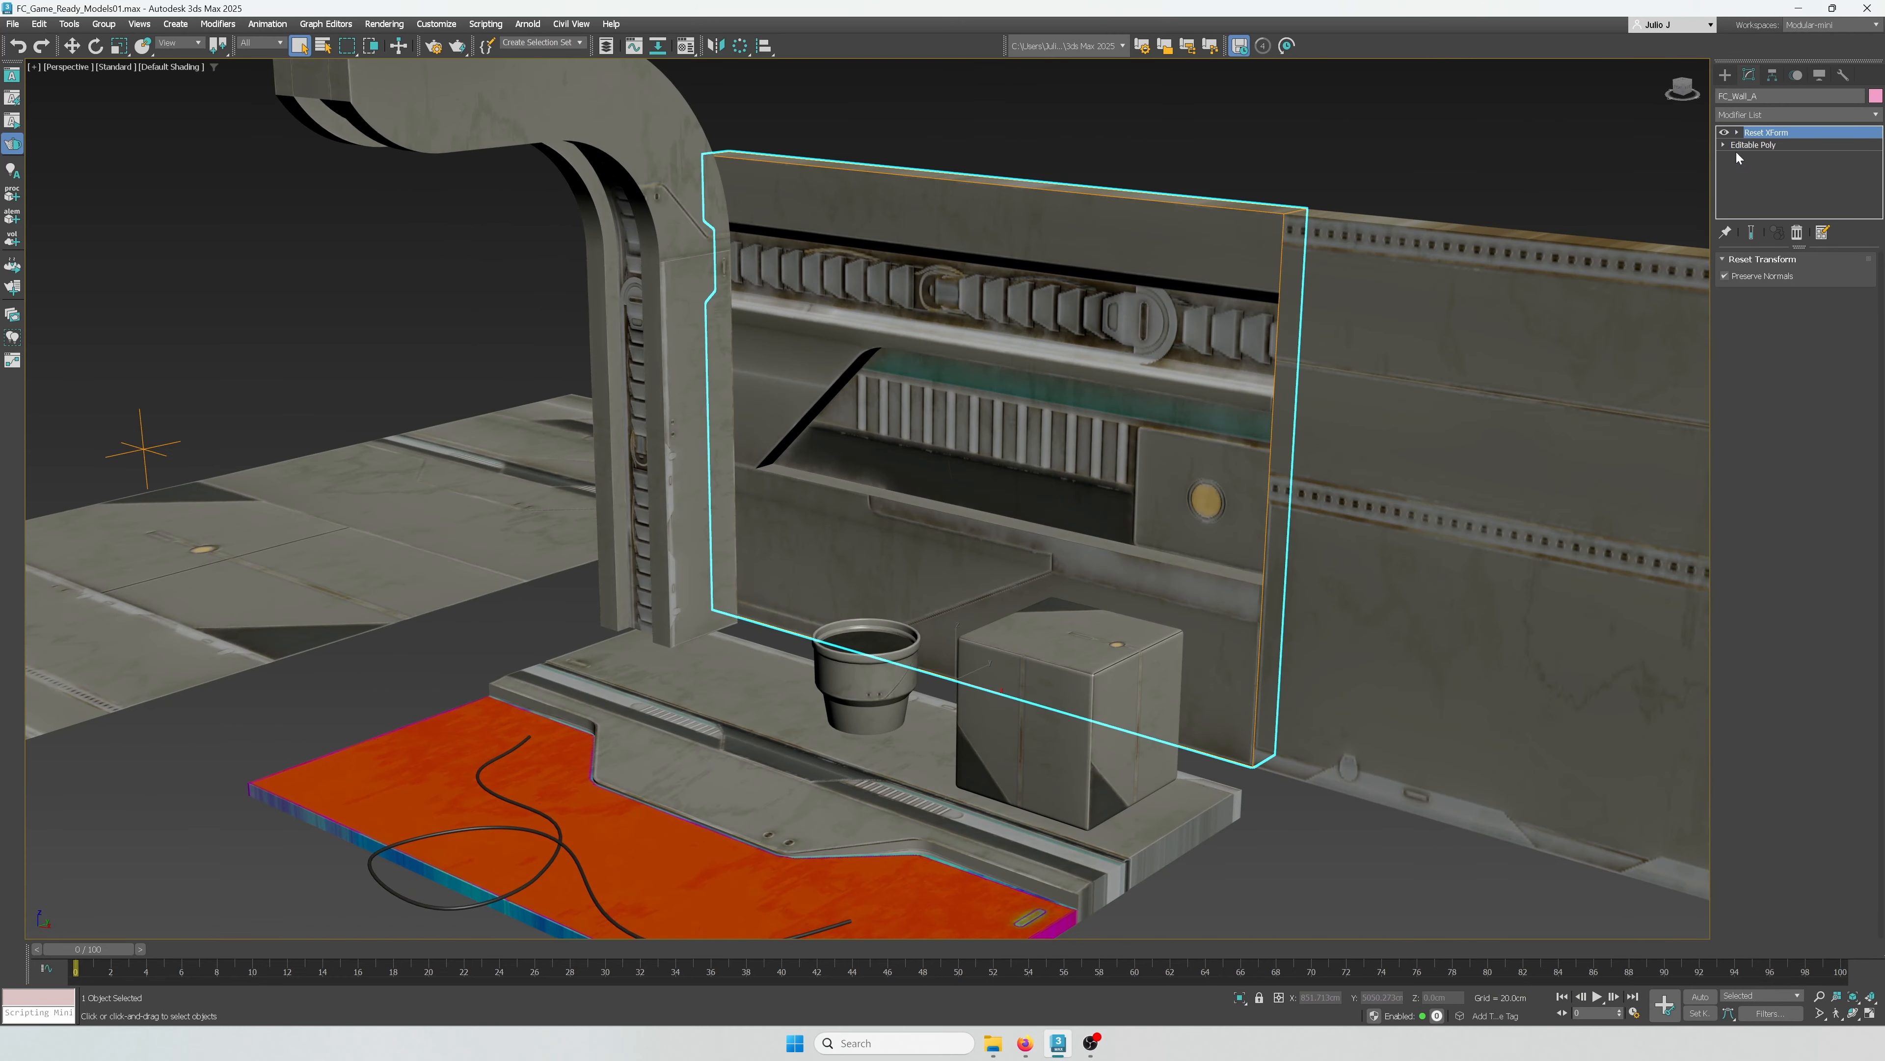
left_click(1752, 115)
type("unwrap")
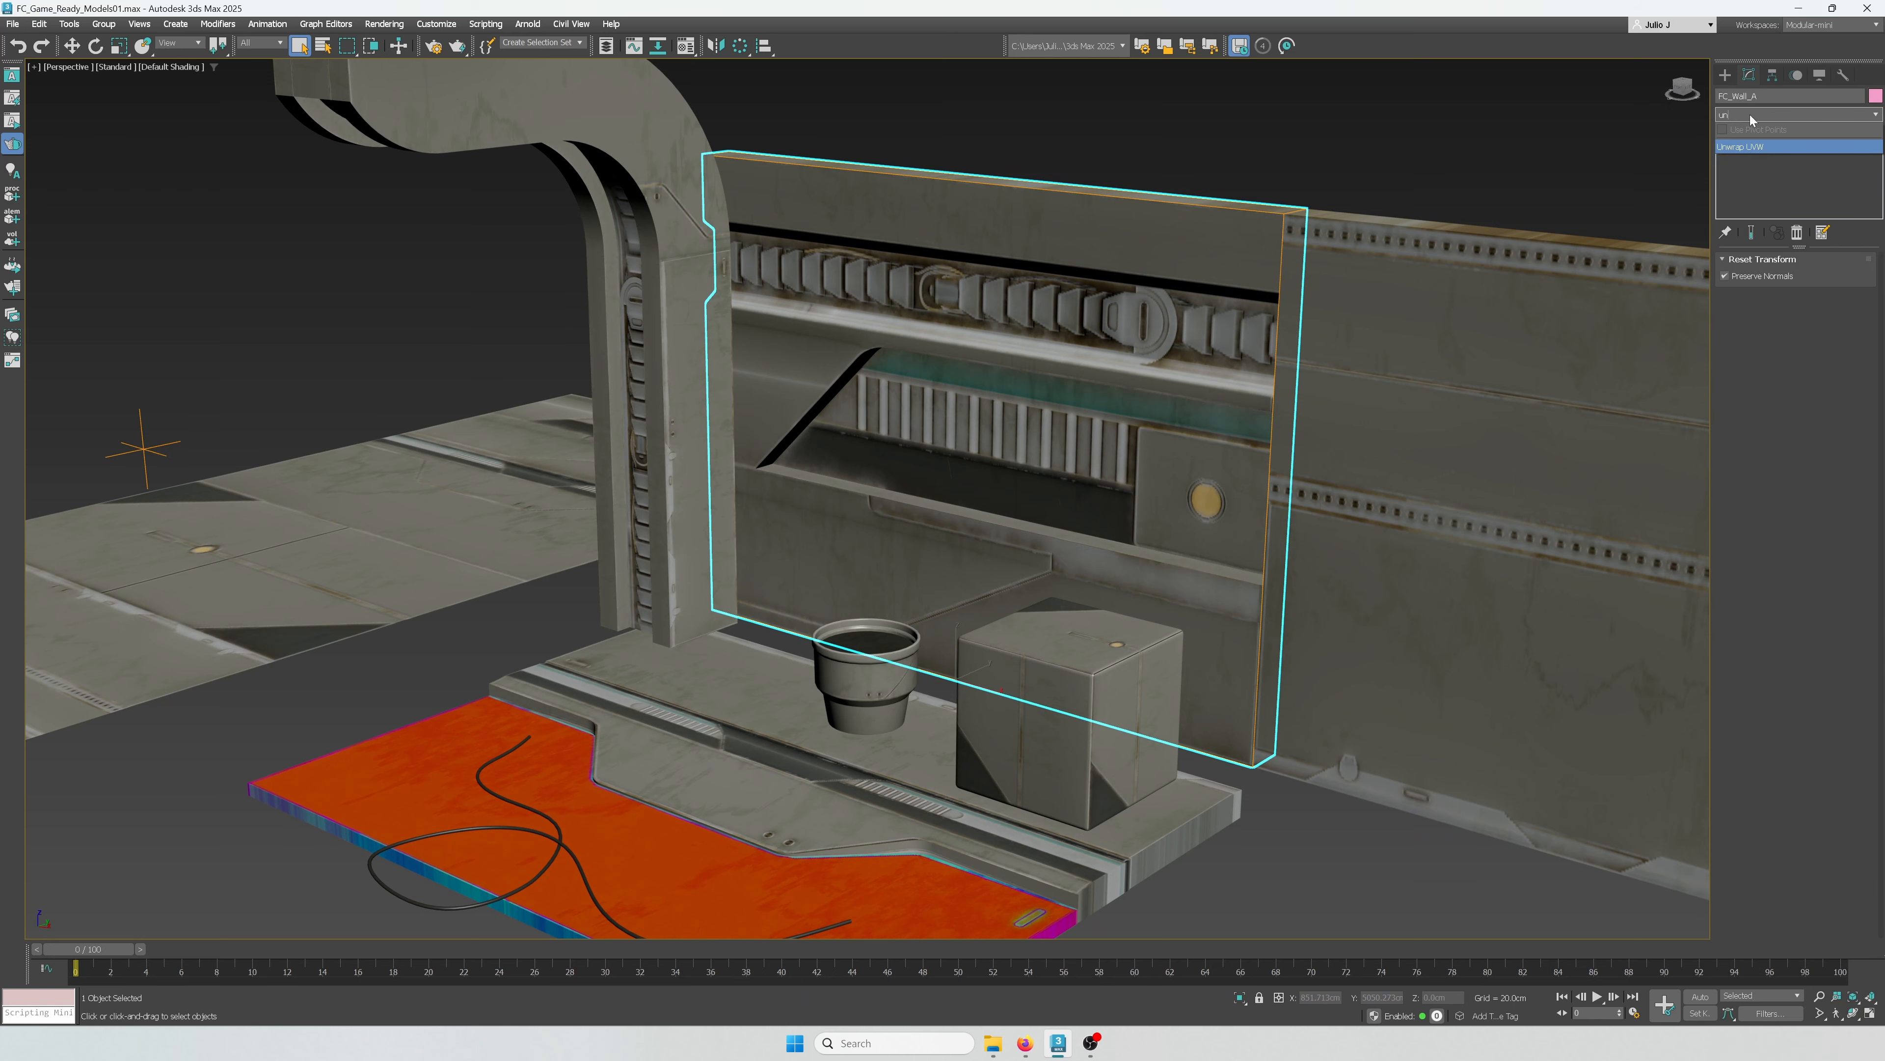
key("Return")
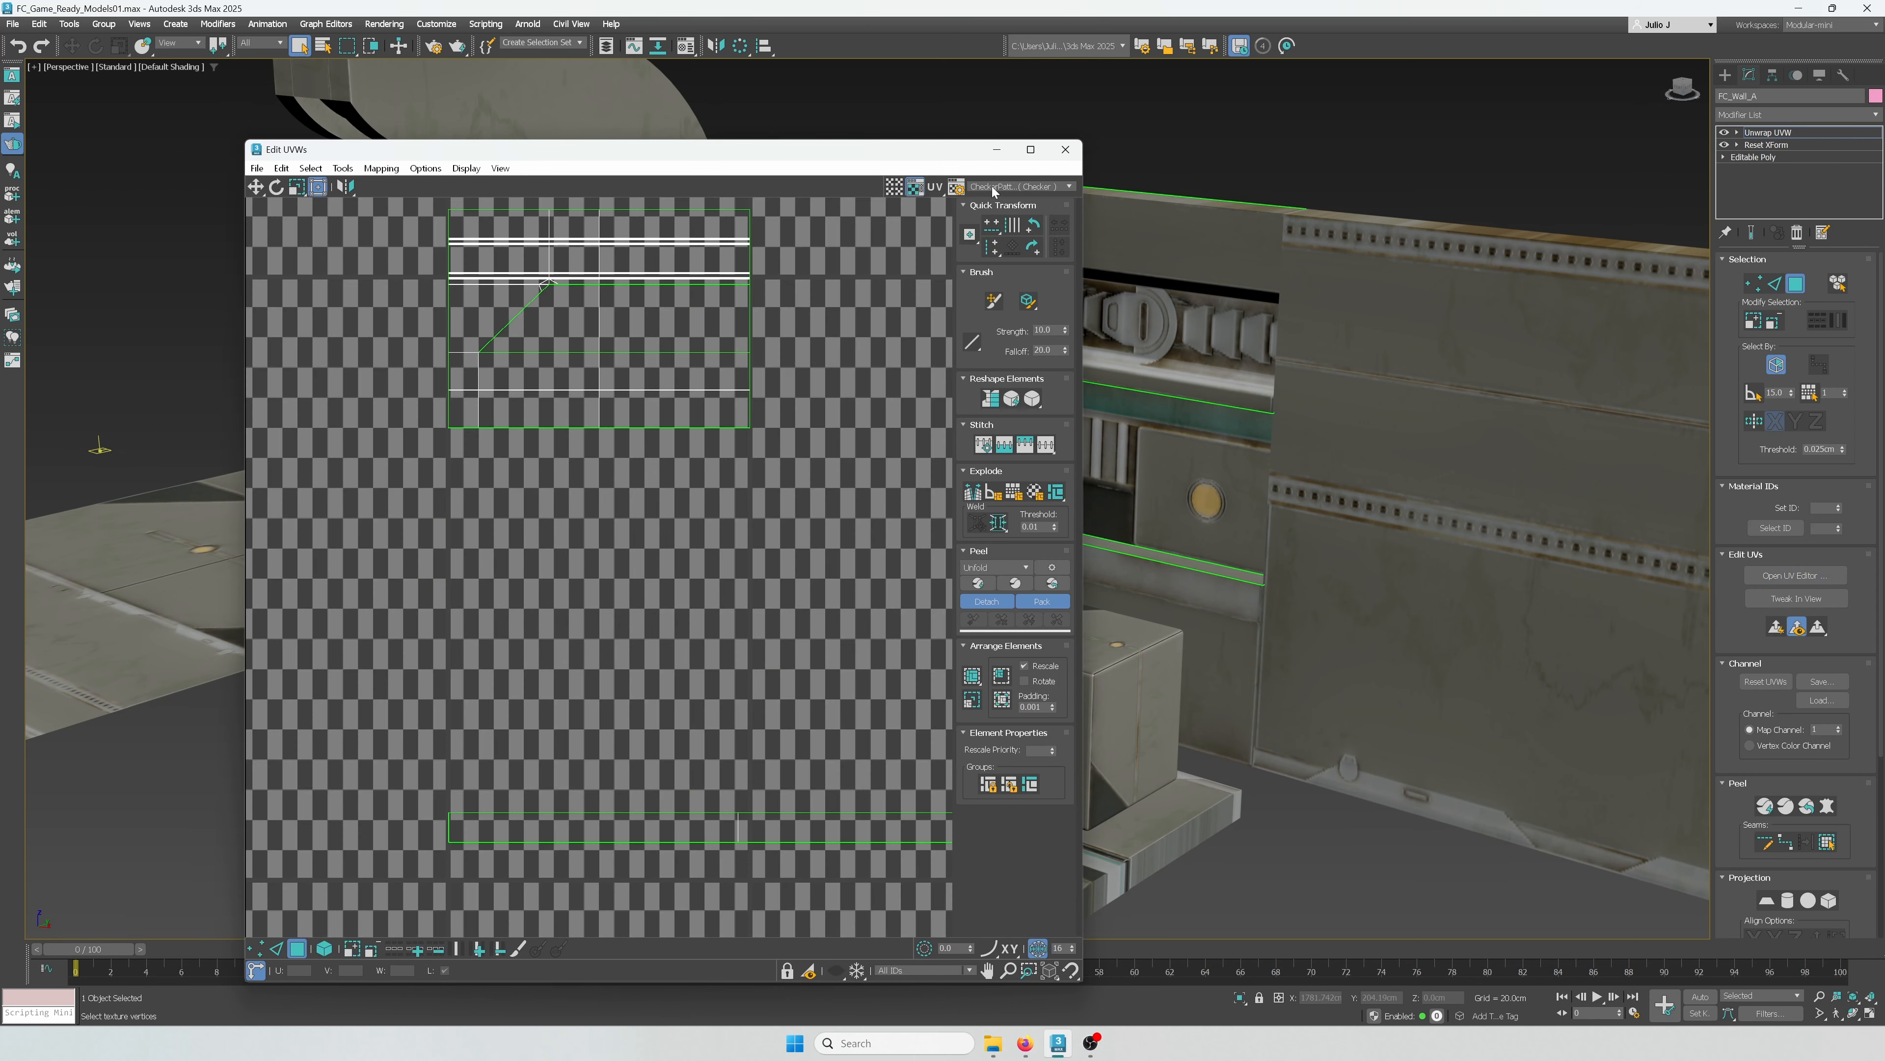
Step: Show the trim texture map behind the wall's UVs, with polygons as the selection level
left_click(1002, 185)
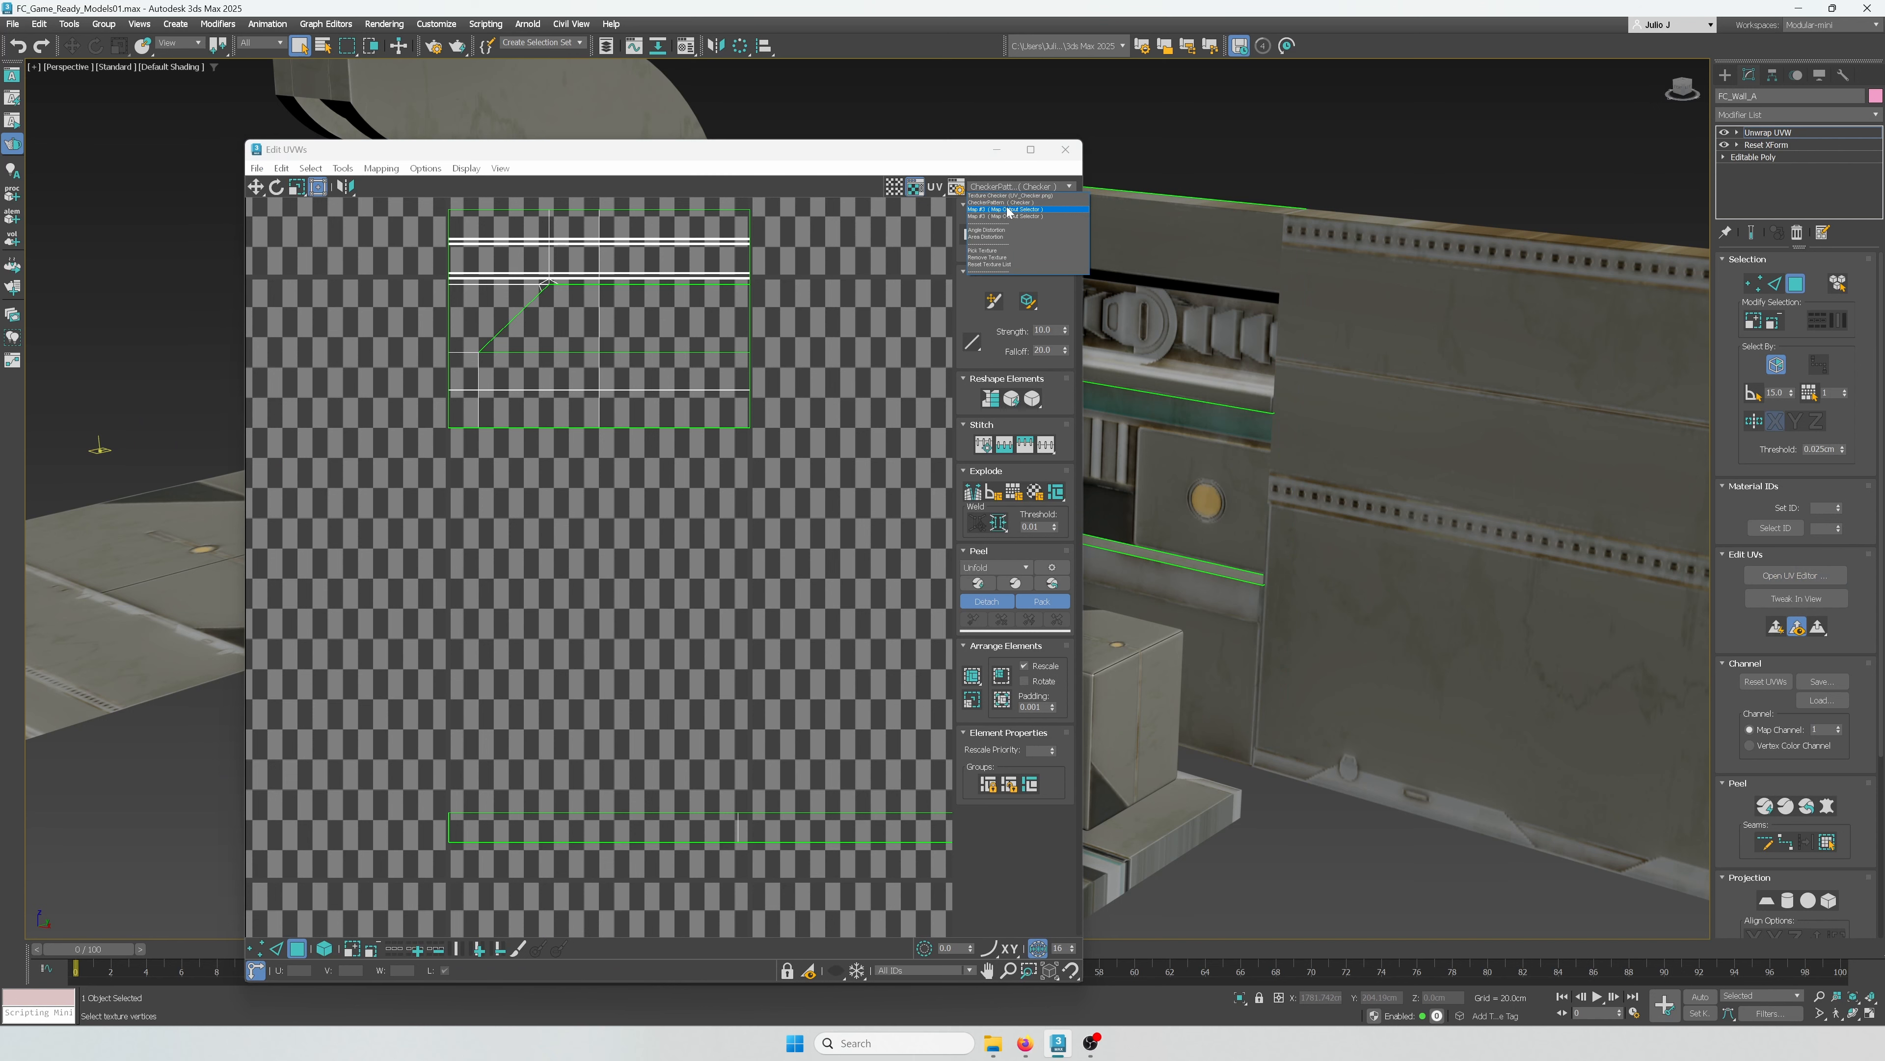
left_click(1006, 208)
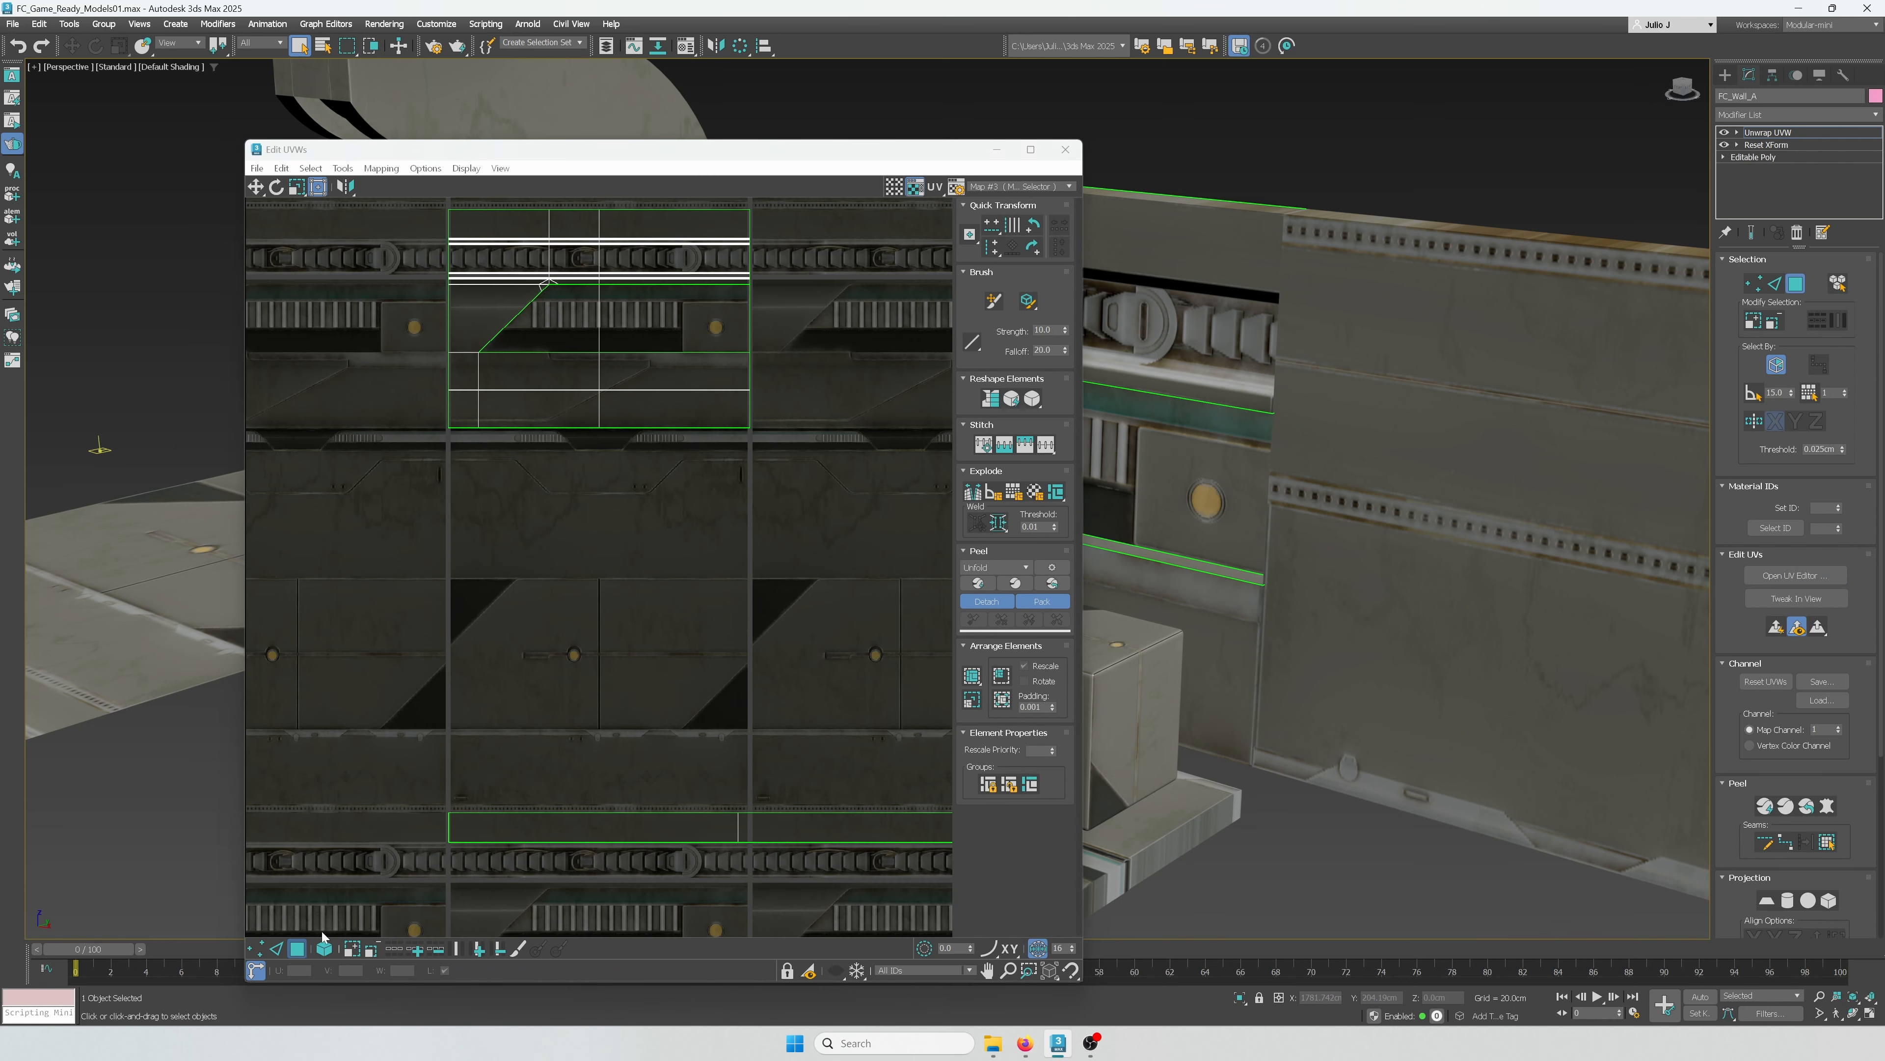
left_click(298, 947)
Step: Select the UV shell of the wall's recessed vent panel and examine the matching faces on the model
middle_click_drag(734, 297, 748, 373)
middle_click_drag(1336, 531, 1590, 616)
left_click(1790, 290)
left_click(655, 410)
middle_click_drag(1226, 584, 1358, 622)
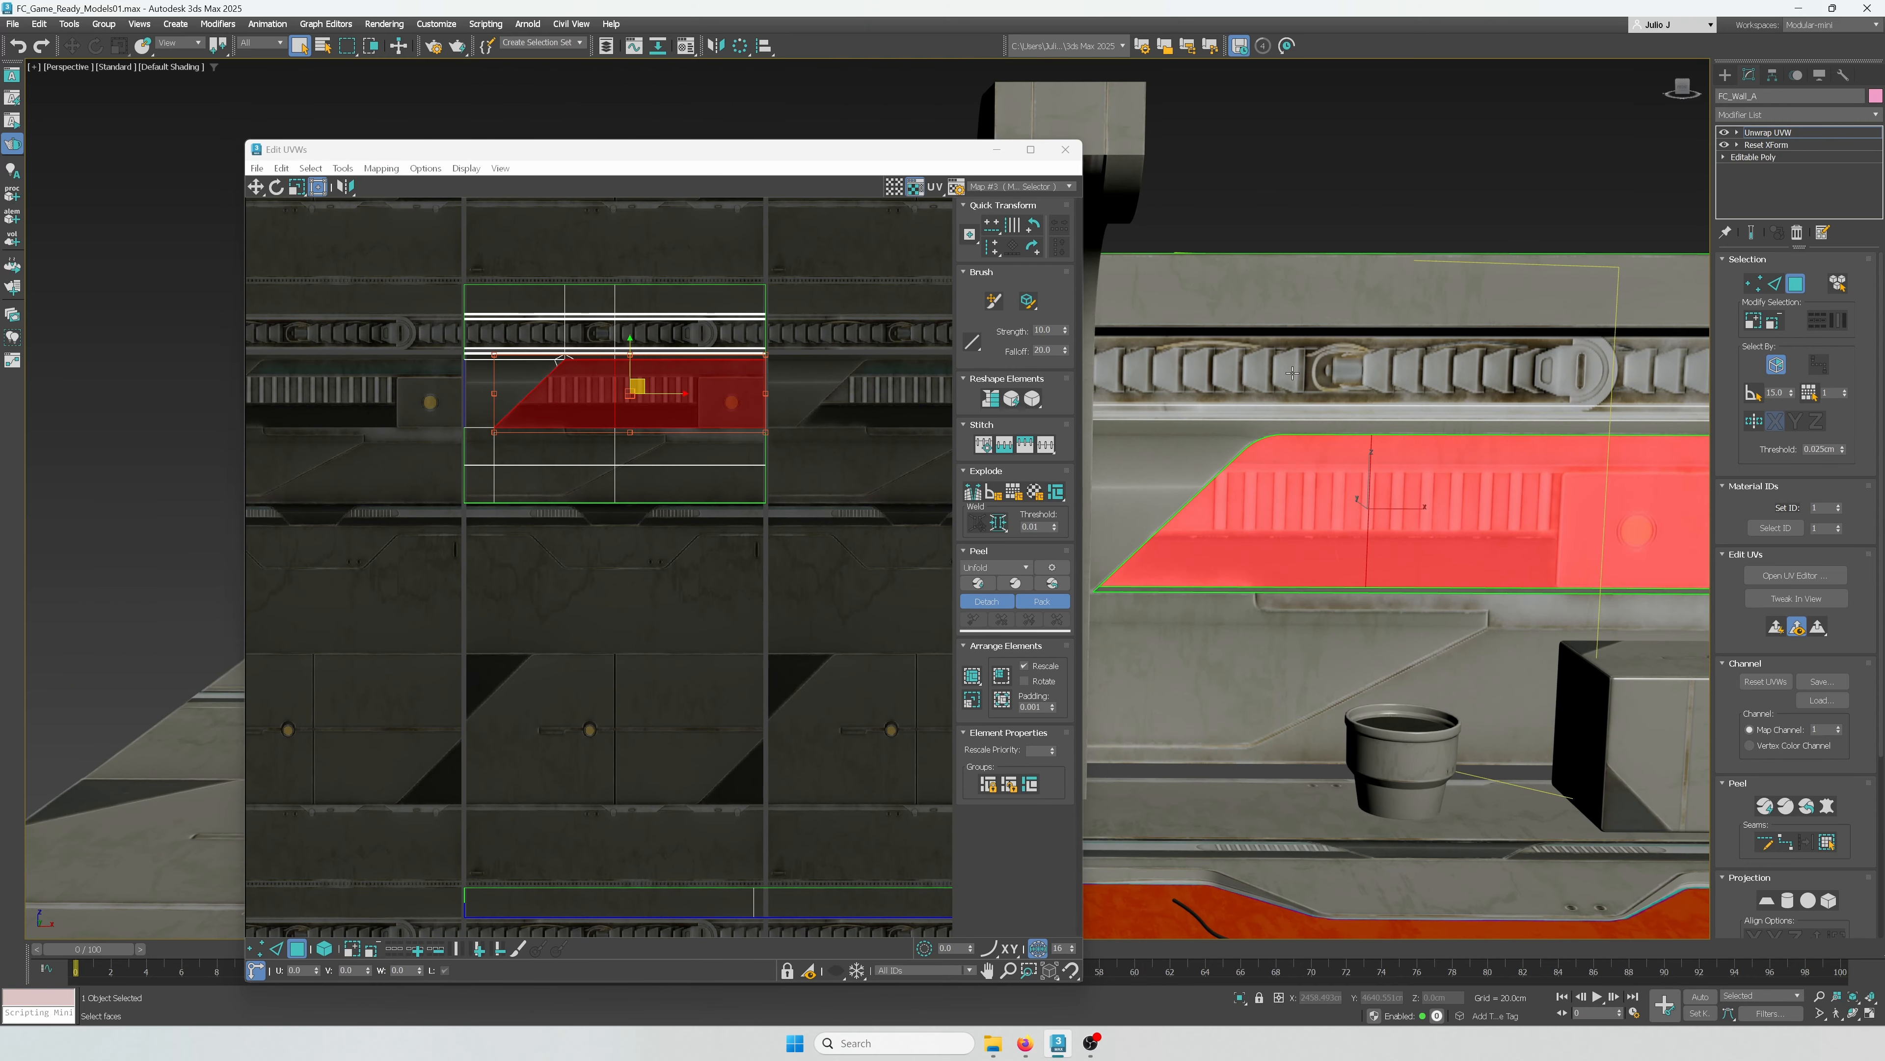
Step: Select the main wall UV shell surrounding the recess and examine its alignment with the trim texture
left_click(575, 326)
middle_click_drag(1523, 540, 1489, 545, "alt")
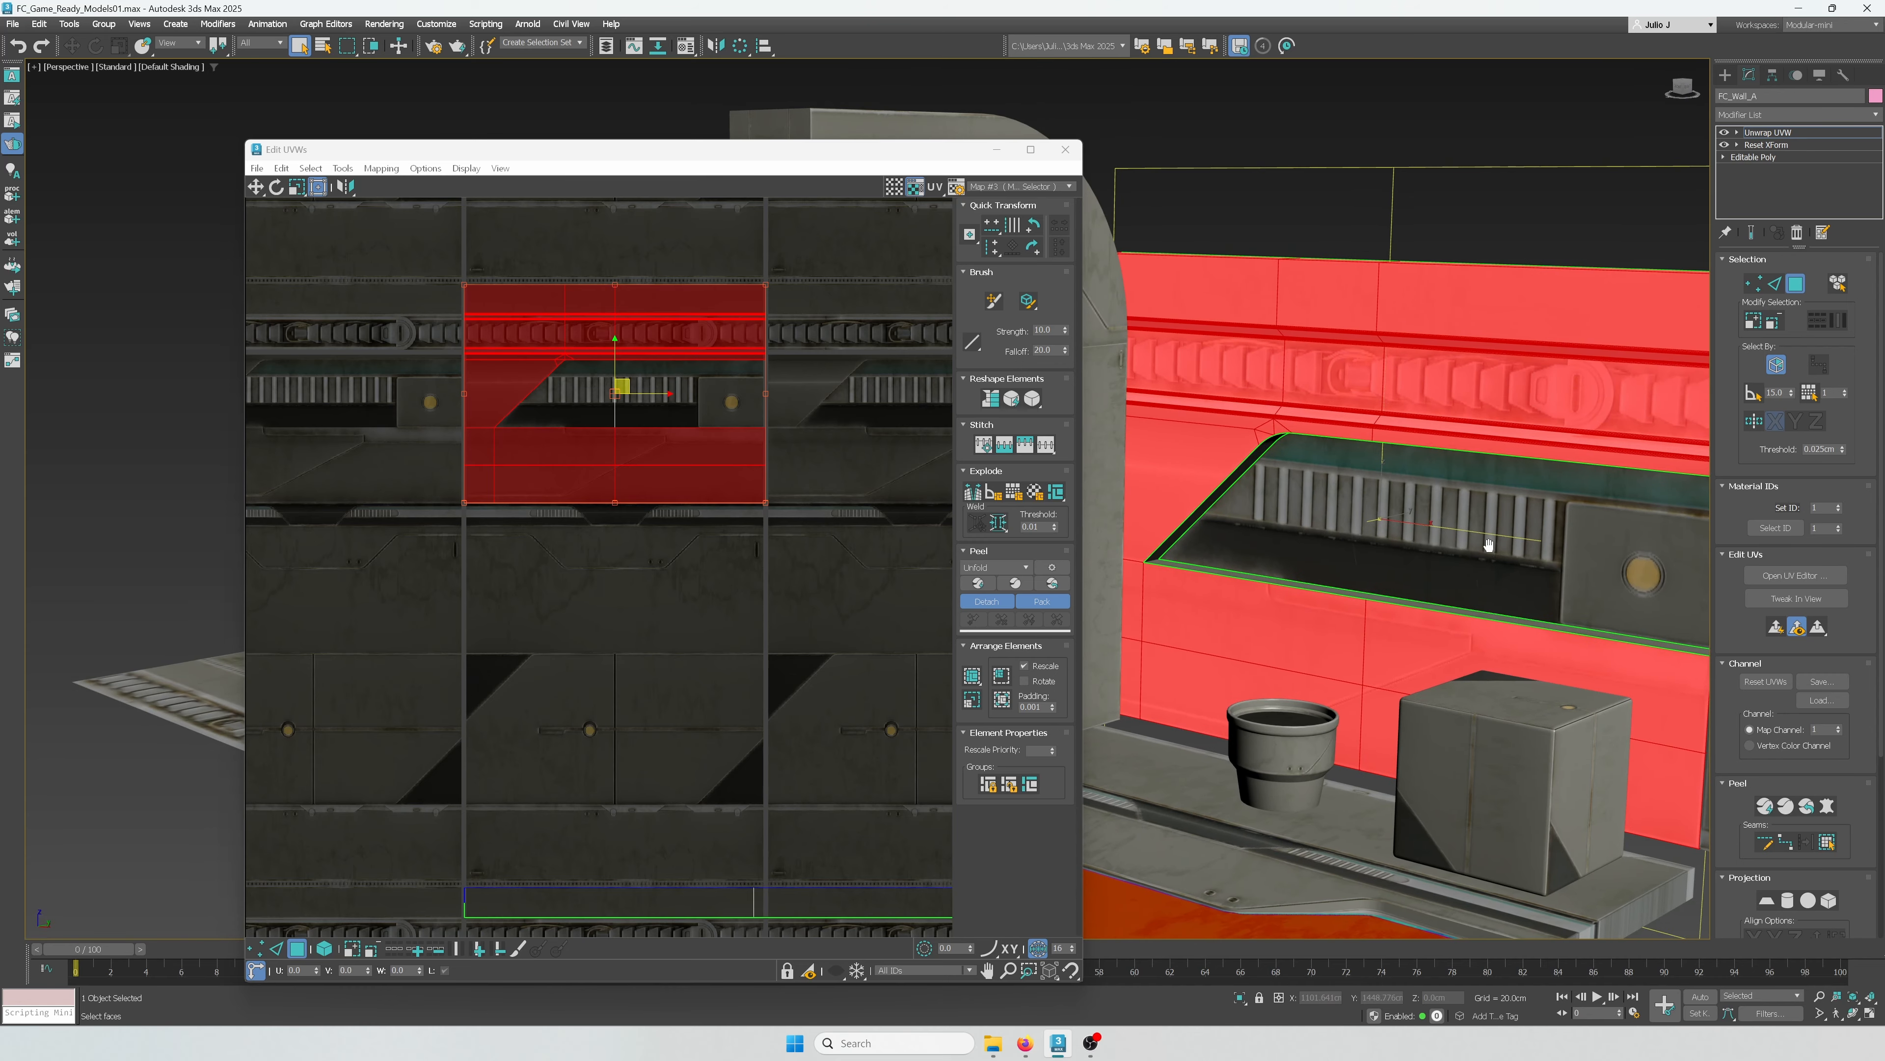
scroll(662, 331, "up", 4)
scroll(738, 388, "down", 2)
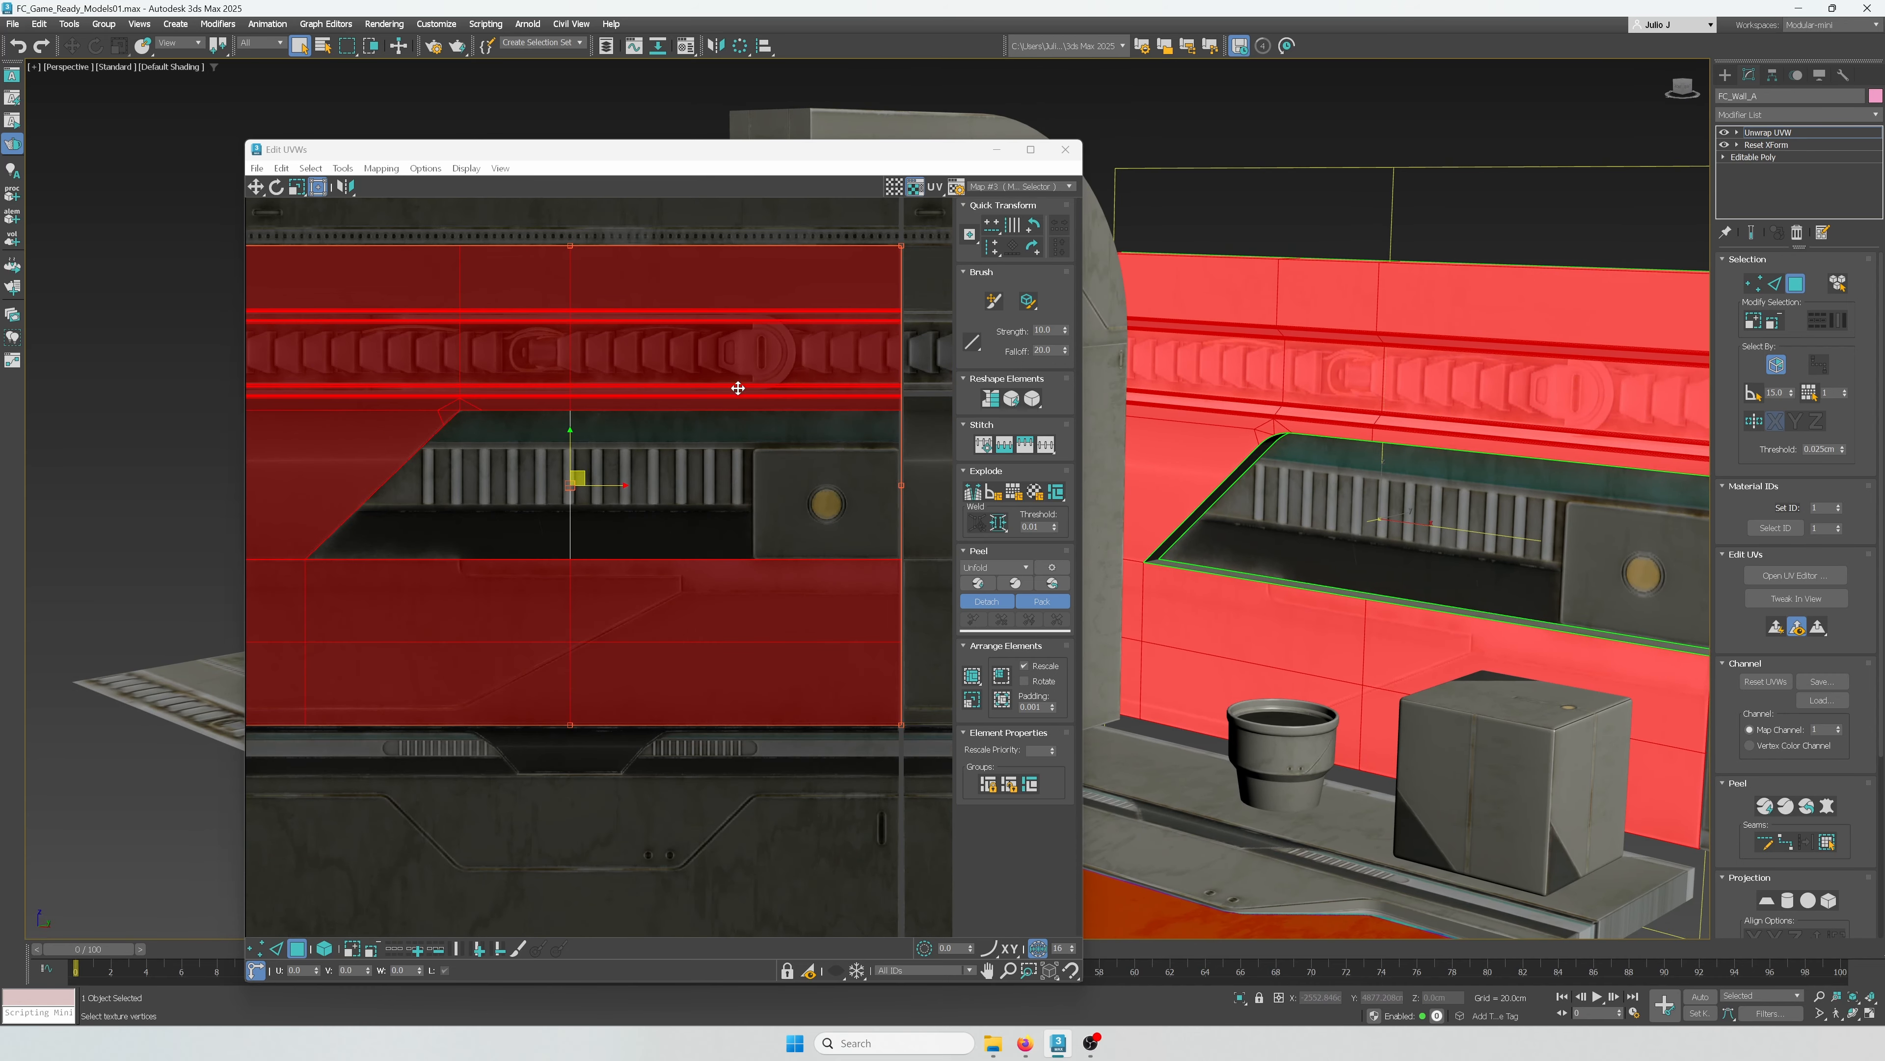
Step: Select the UV shell of the wall recess's inner rim and examine how it runs across the tiled trim texture
left_click(917, 371)
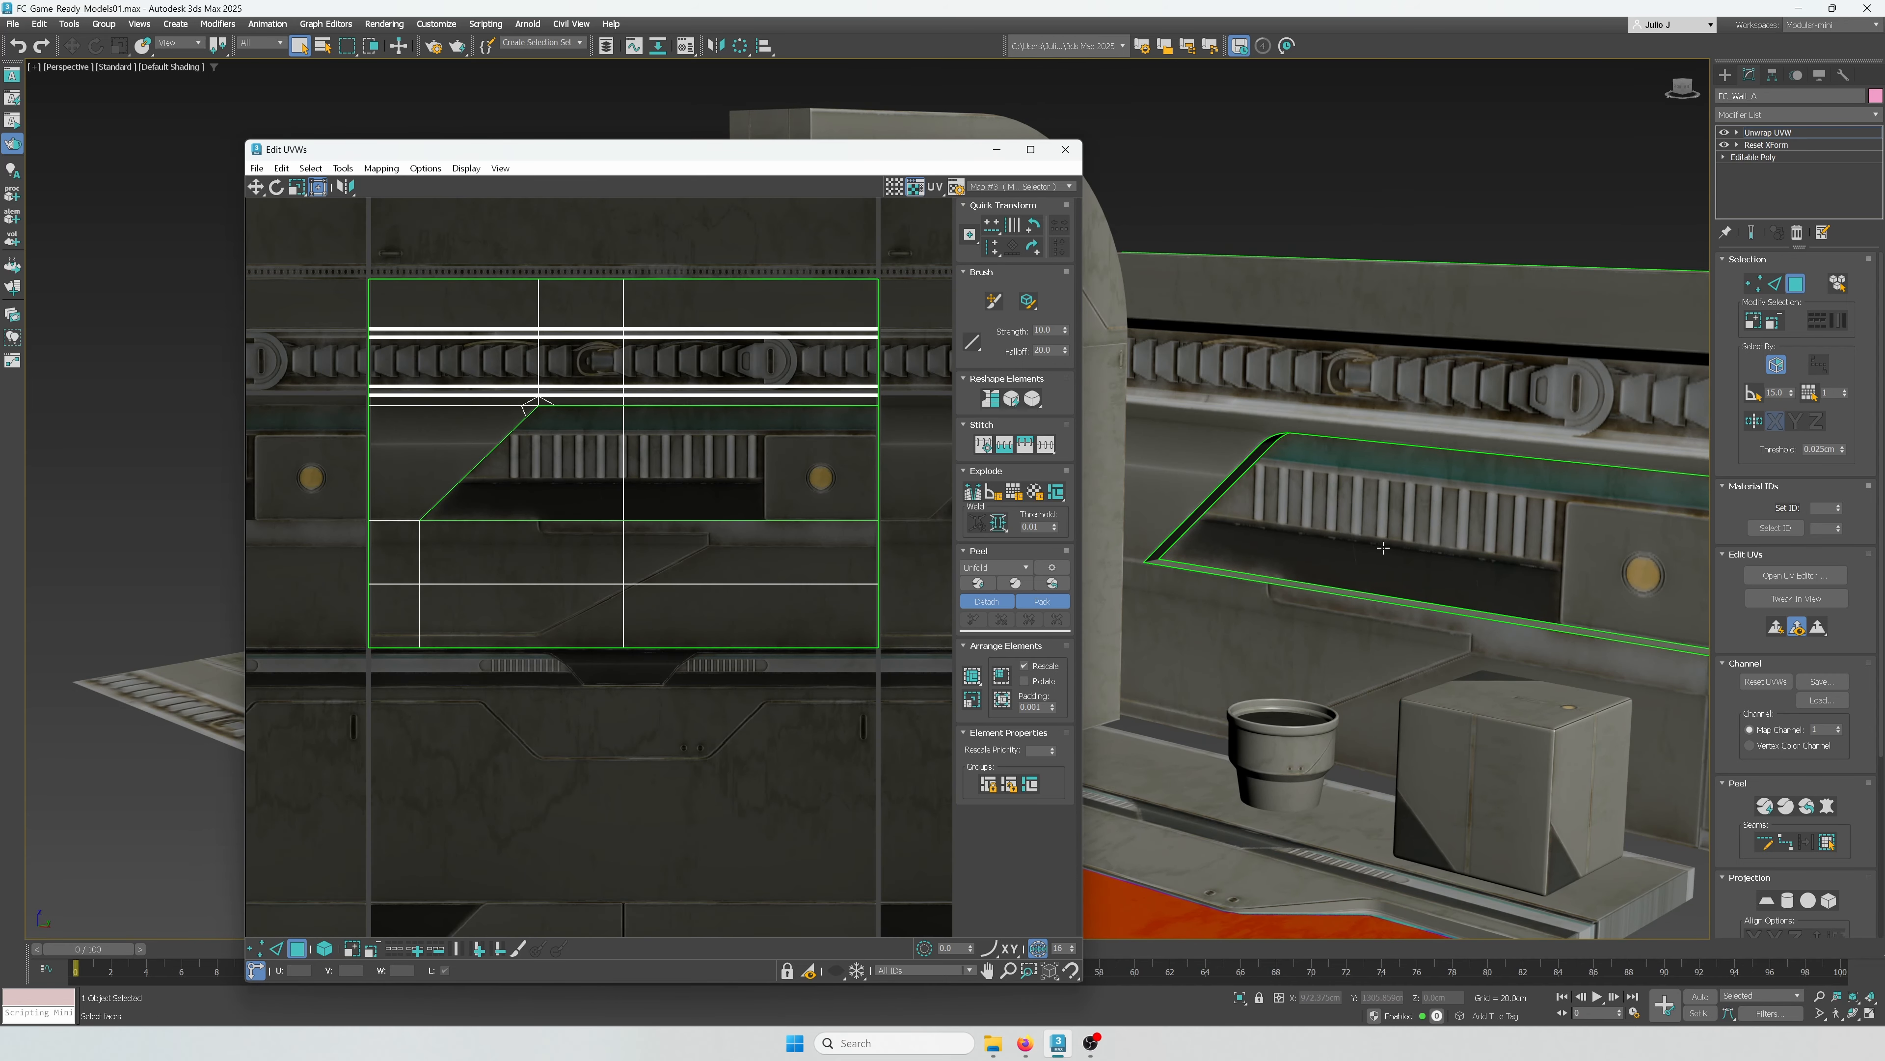
middle_click_drag(1376, 536, 1325, 574, "alt")
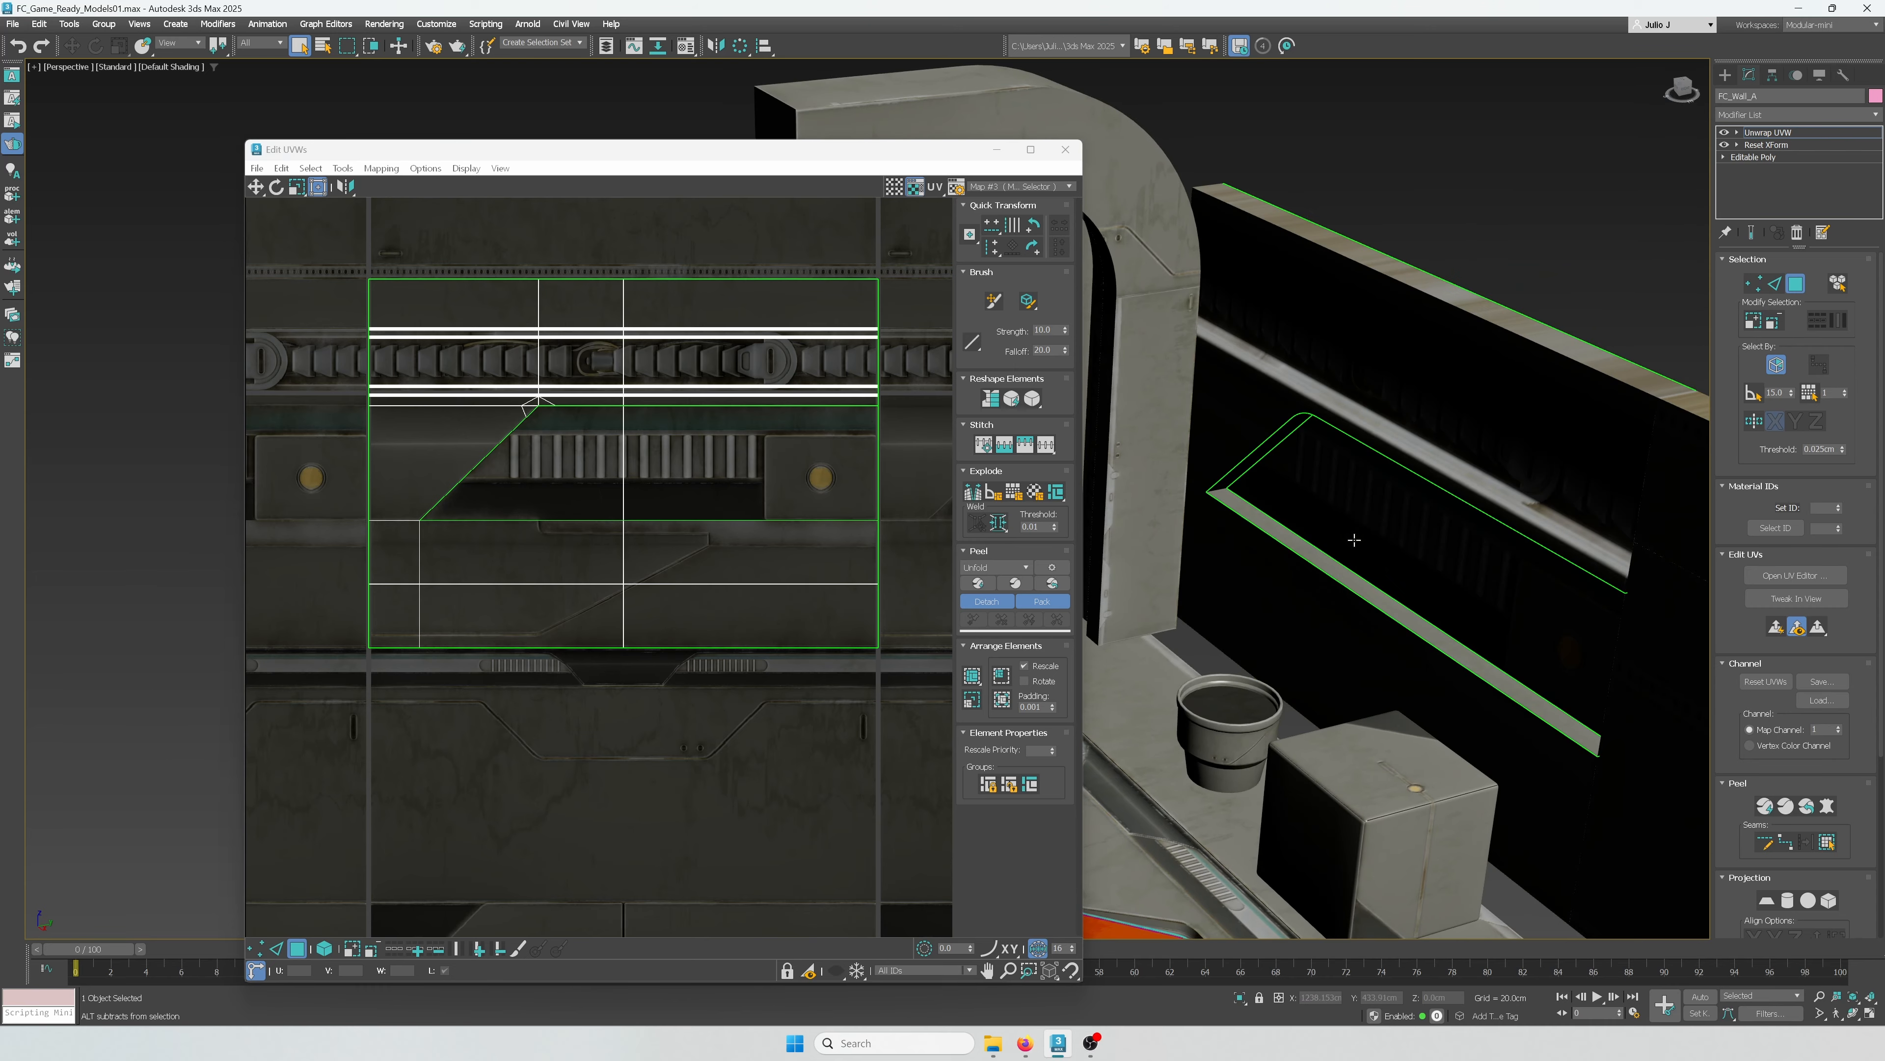
left_click(1325, 562)
double_click(1325, 562)
scroll(554, 566, "down", 3)
middle_click_drag(902, 829, 631, 598)
scroll(631, 598, "down", 1)
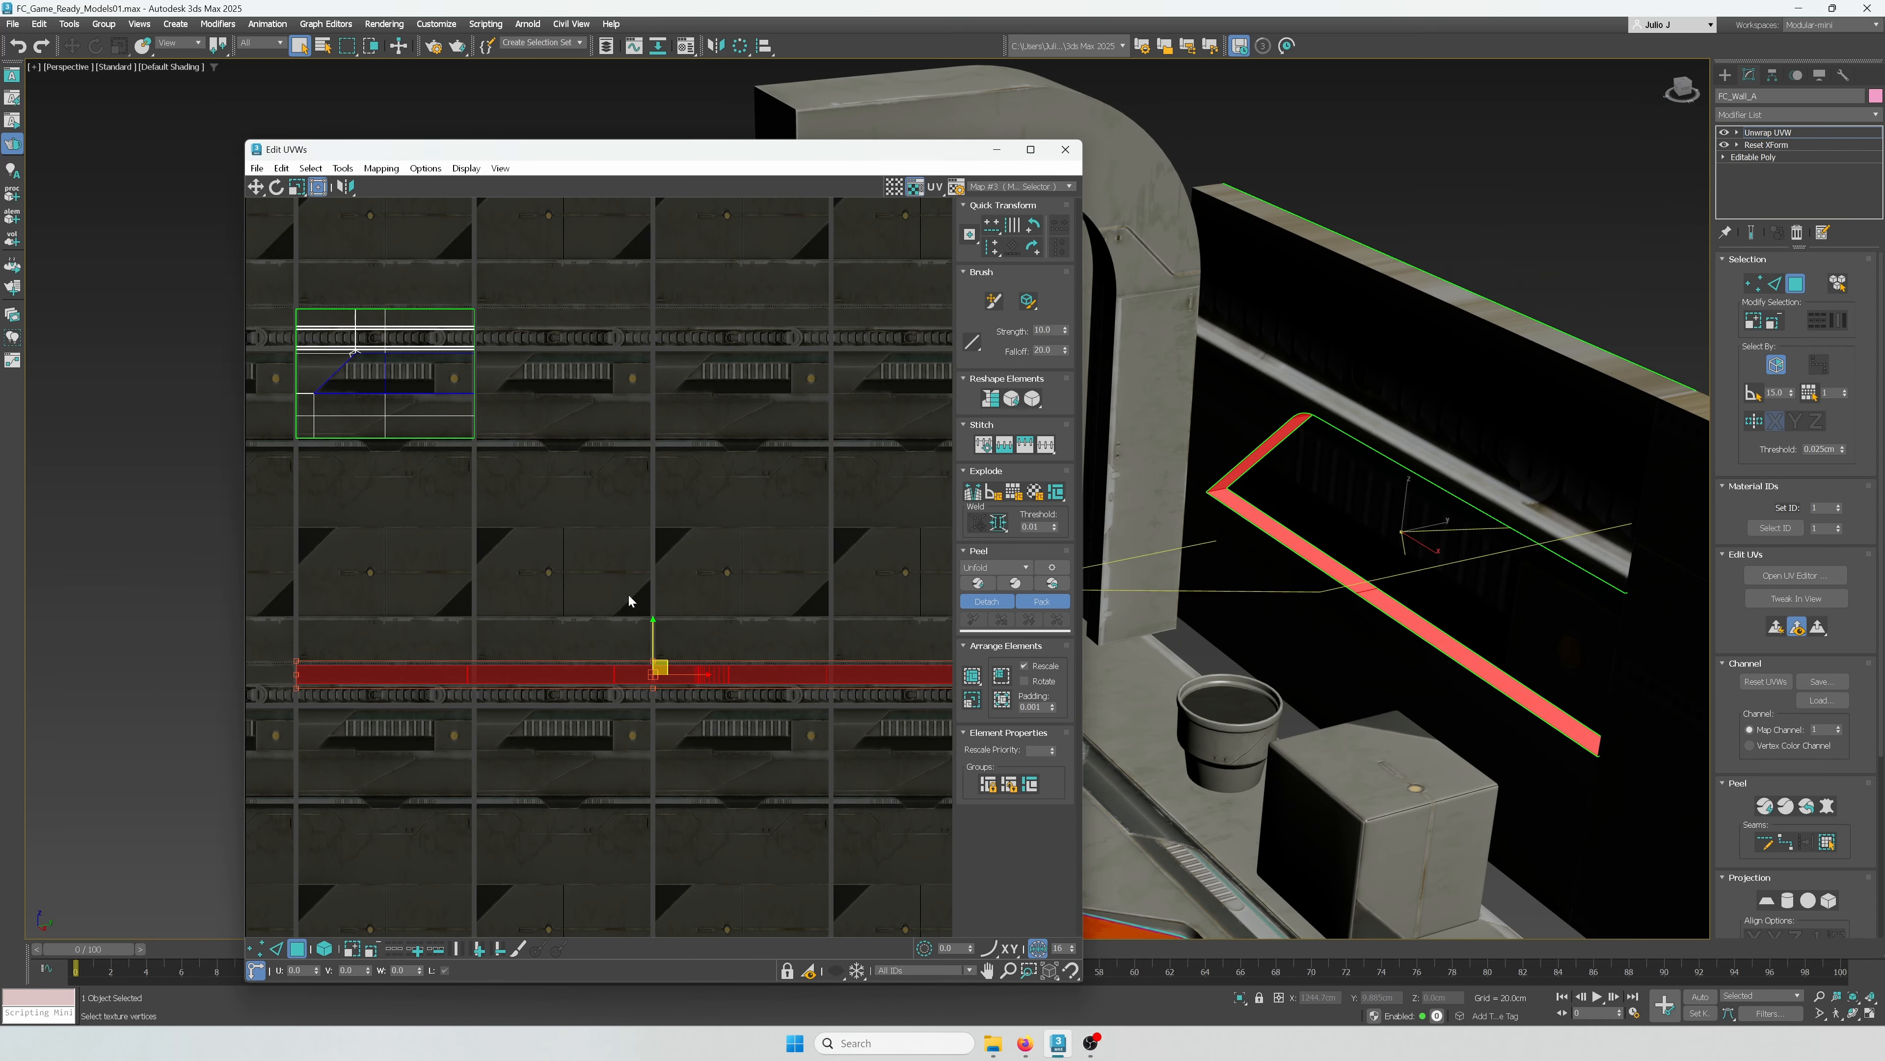
Step: Select the slanted face of the recess rim, extend the selection to the whole rim, and compare its UVs with the wall
left_click(795, 622)
middle_click_drag(797, 623, 1308, 442)
scroll(667, 581, "up", 4)
double_click(1256, 548)
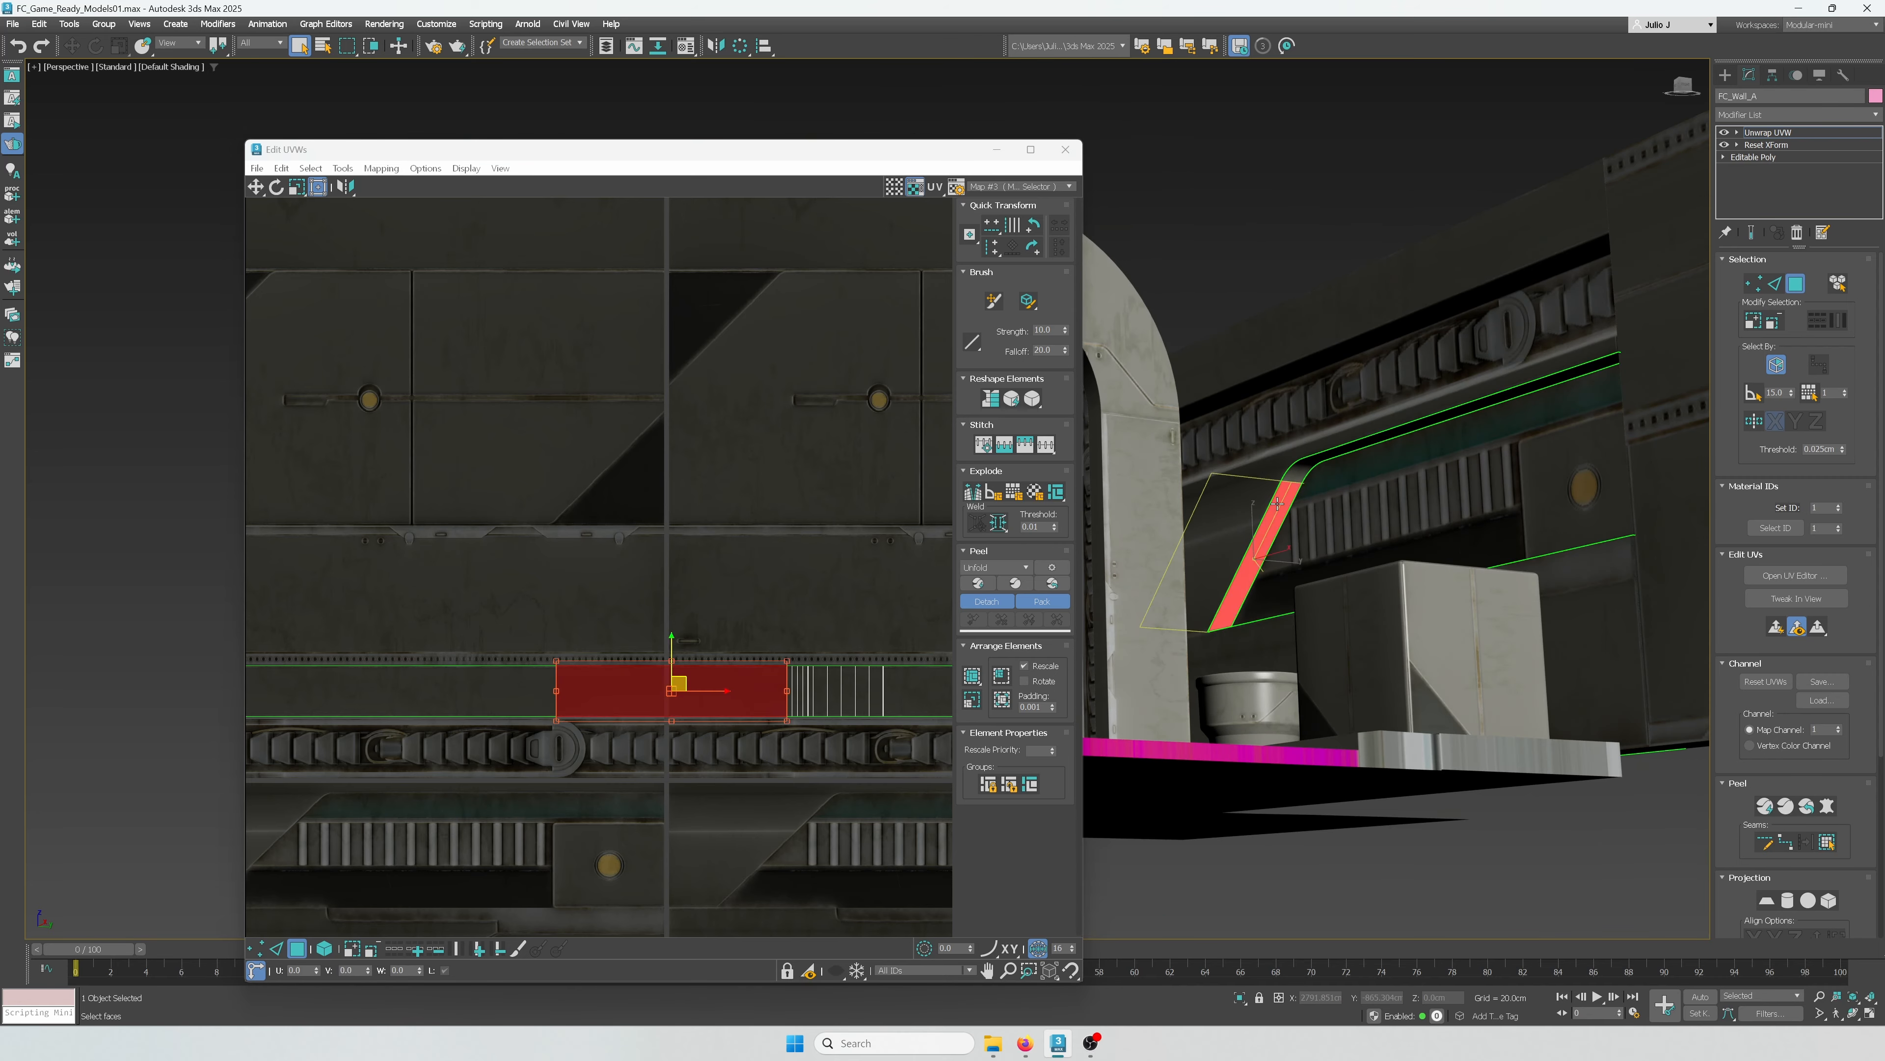
scroll(734, 514, "down", 3)
scroll(734, 514, "down", 5)
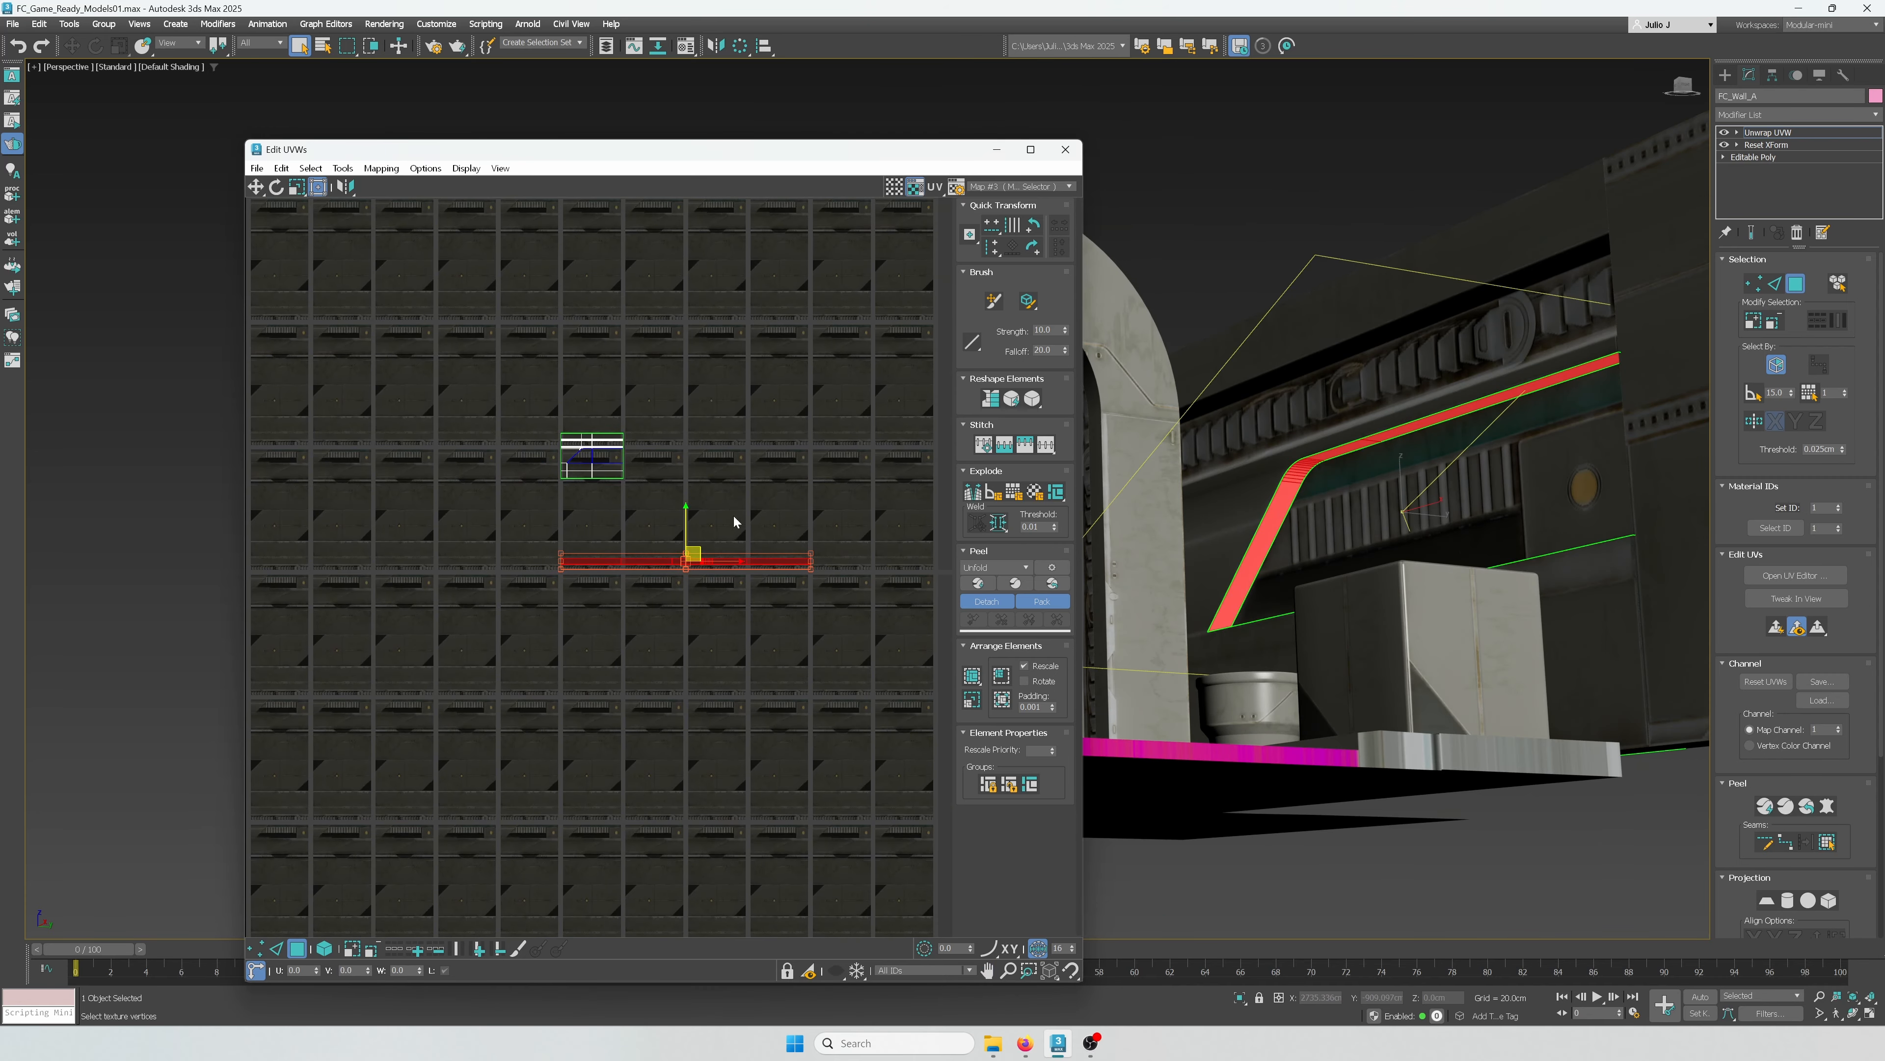
middle_click_drag(1245, 552, 1356, 624, "alt")
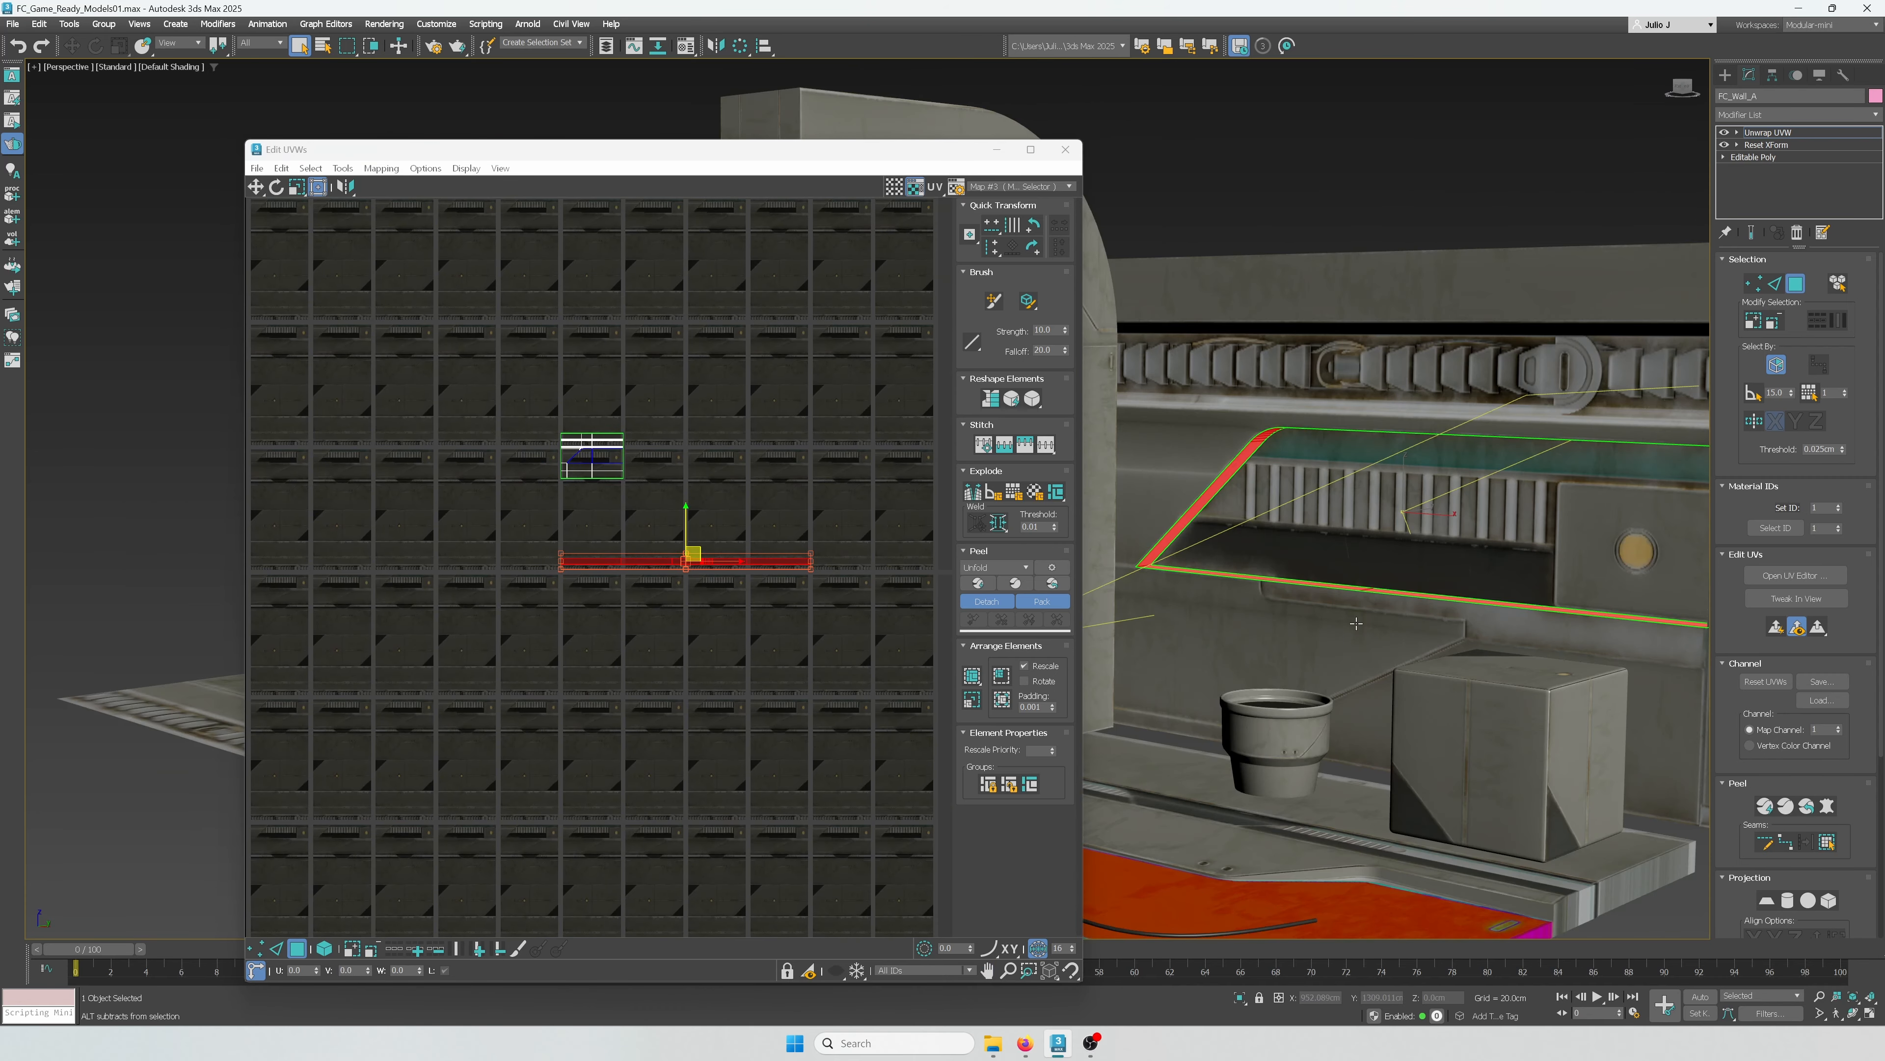
Step: Close the UV editor and review the full set of modular models
left_click(1066, 153)
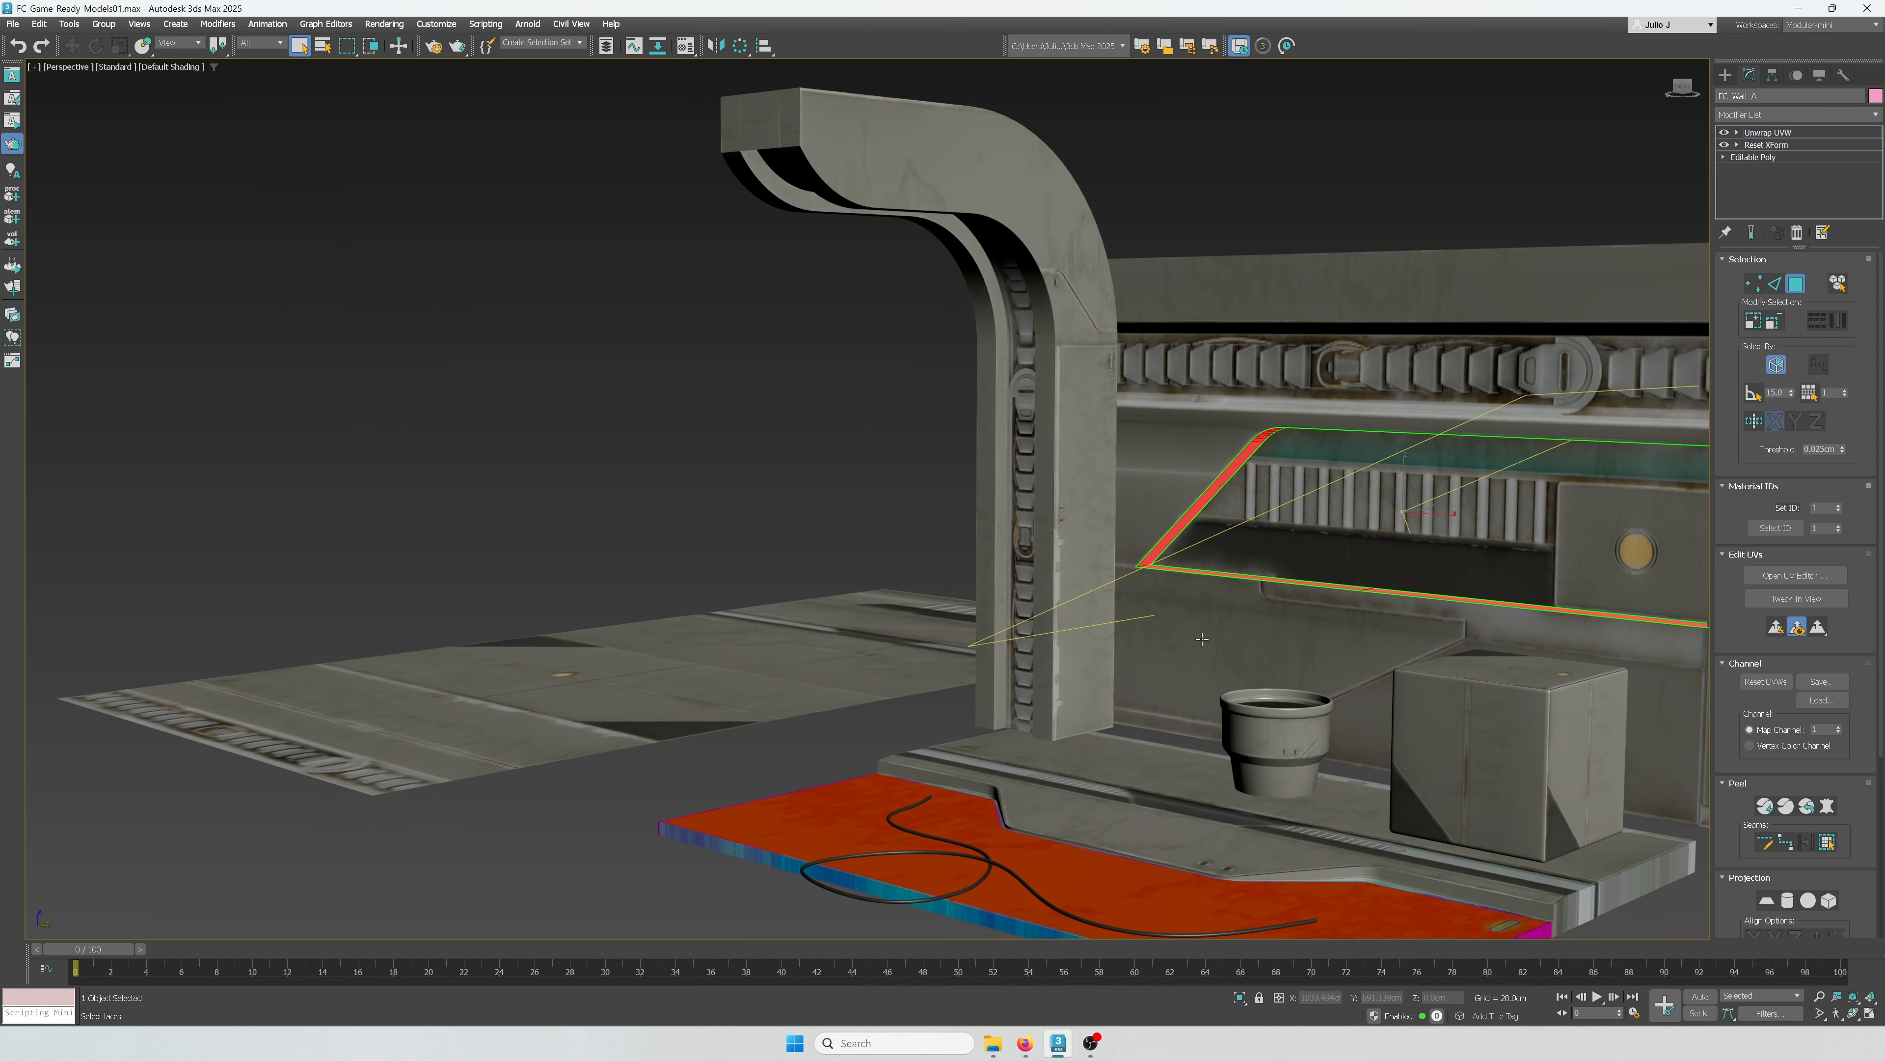
scroll(1049, 591, "up", 2)
middle_click_drag(1049, 591, 1009, 375, "alt")
scroll(972, 460, "down", 4)
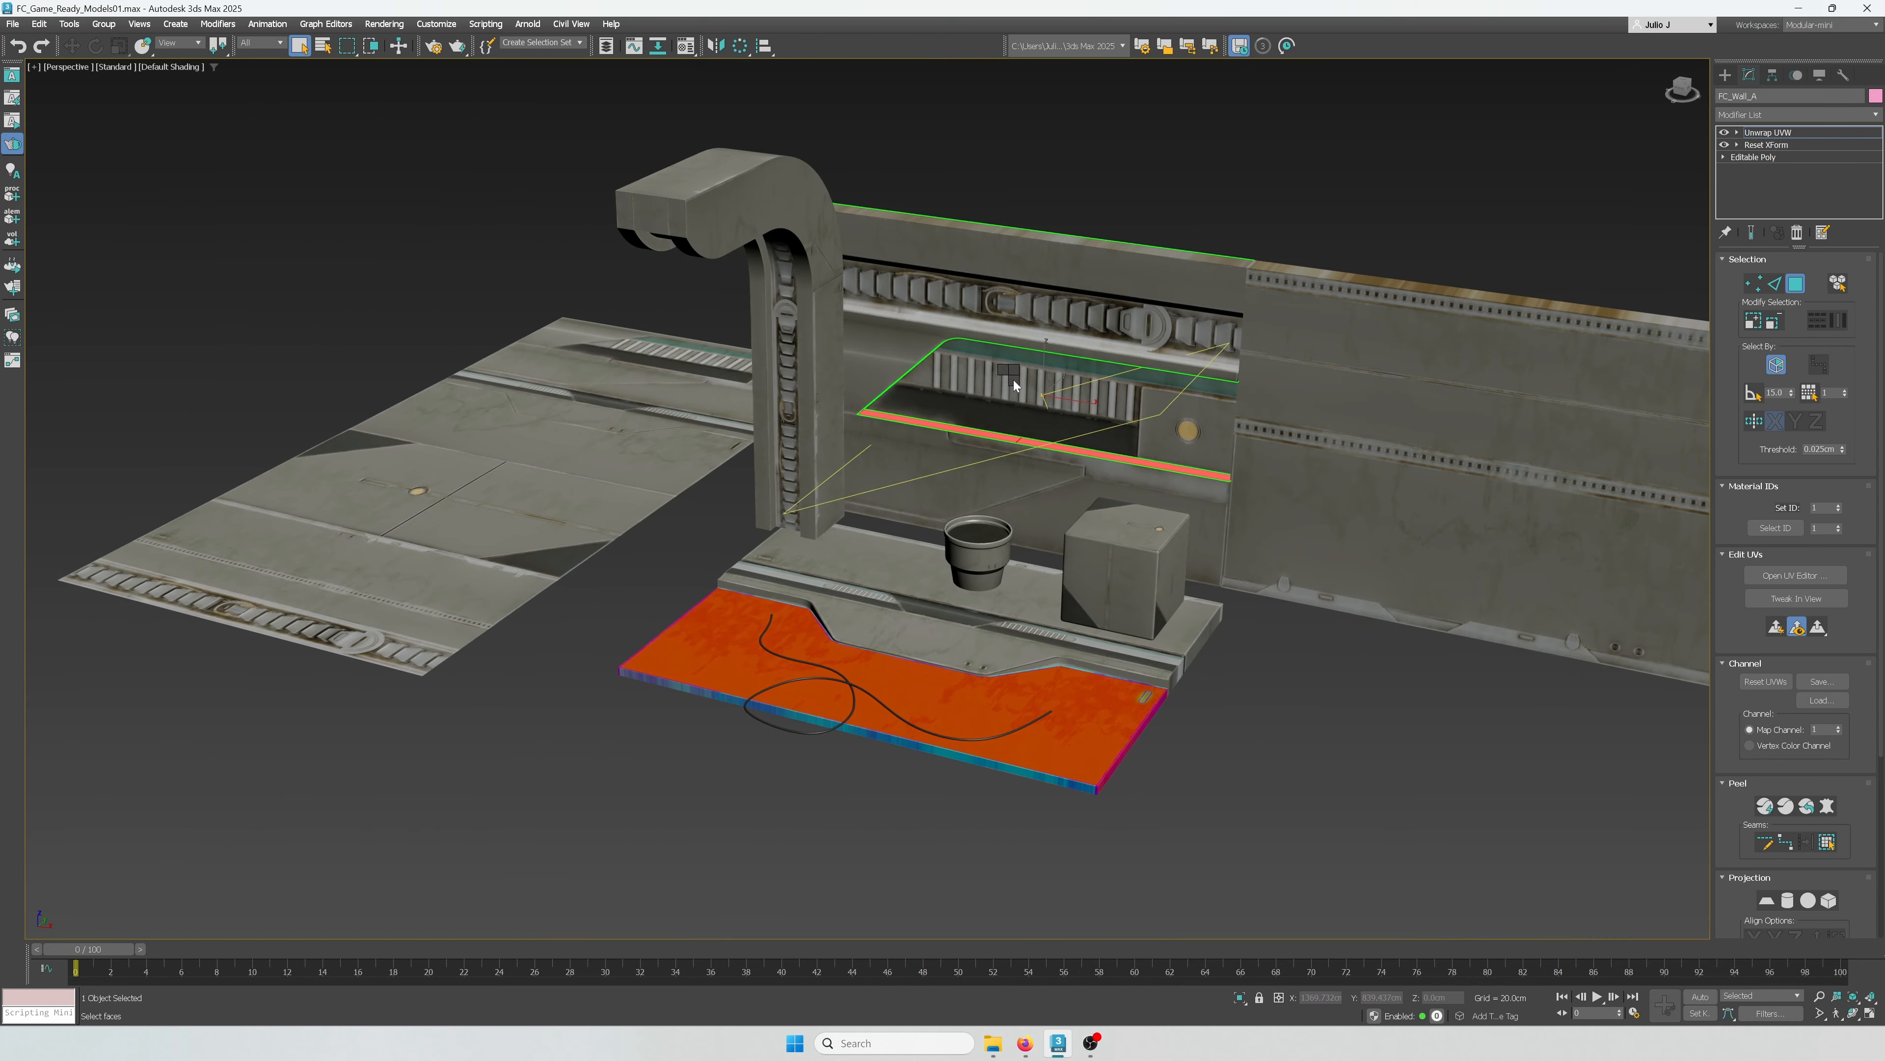
right_click(1009, 375)
left_click(982, 575)
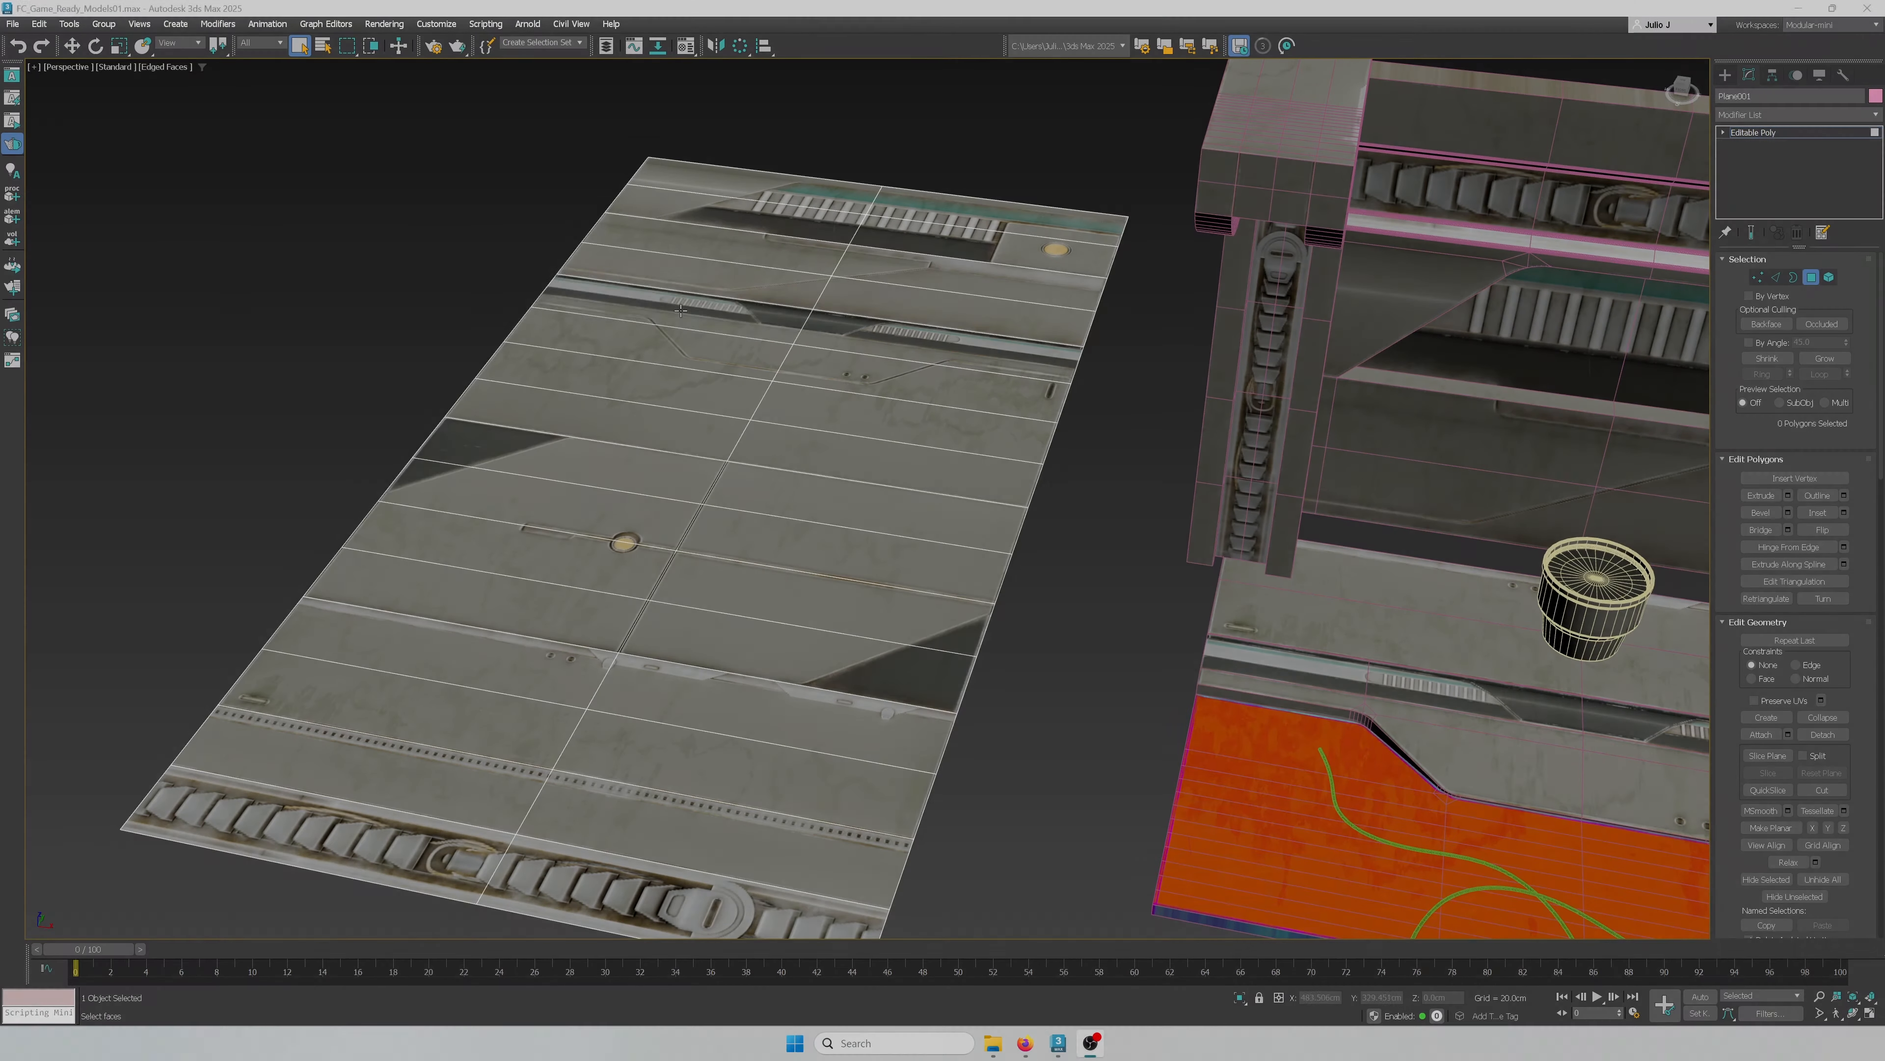
Step: Clone the light trim band and the adjoining panel polygons of the textured plane to a separate object in front of the models, and select it
left_click(768, 333)
left_click(943, 335, "ctrl")
left_click(921, 390, "ctrl")
left_click(732, 356, "ctrl")
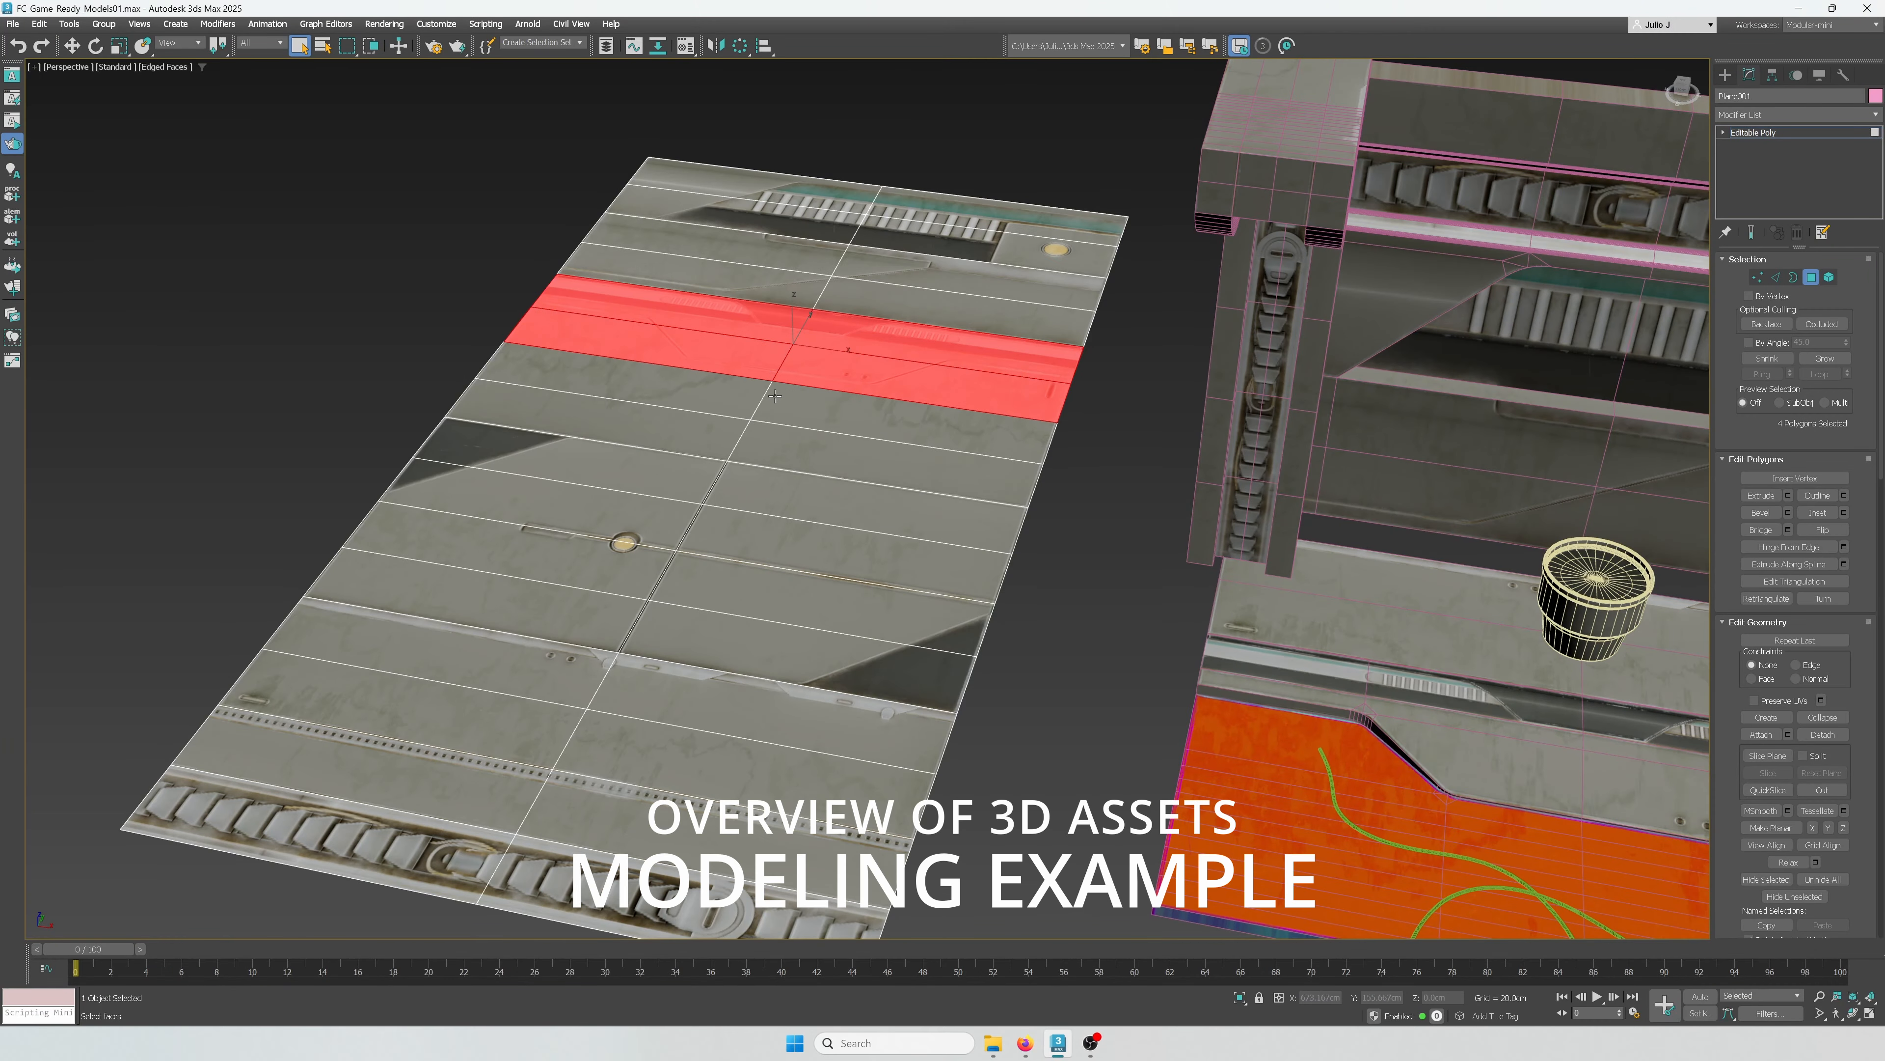
left_click(776, 433, "ctrl")
left_click(711, 436, "ctrl")
scroll(728, 431, "down", 4)
middle_click_drag(789, 425, 755, 394, "alt")
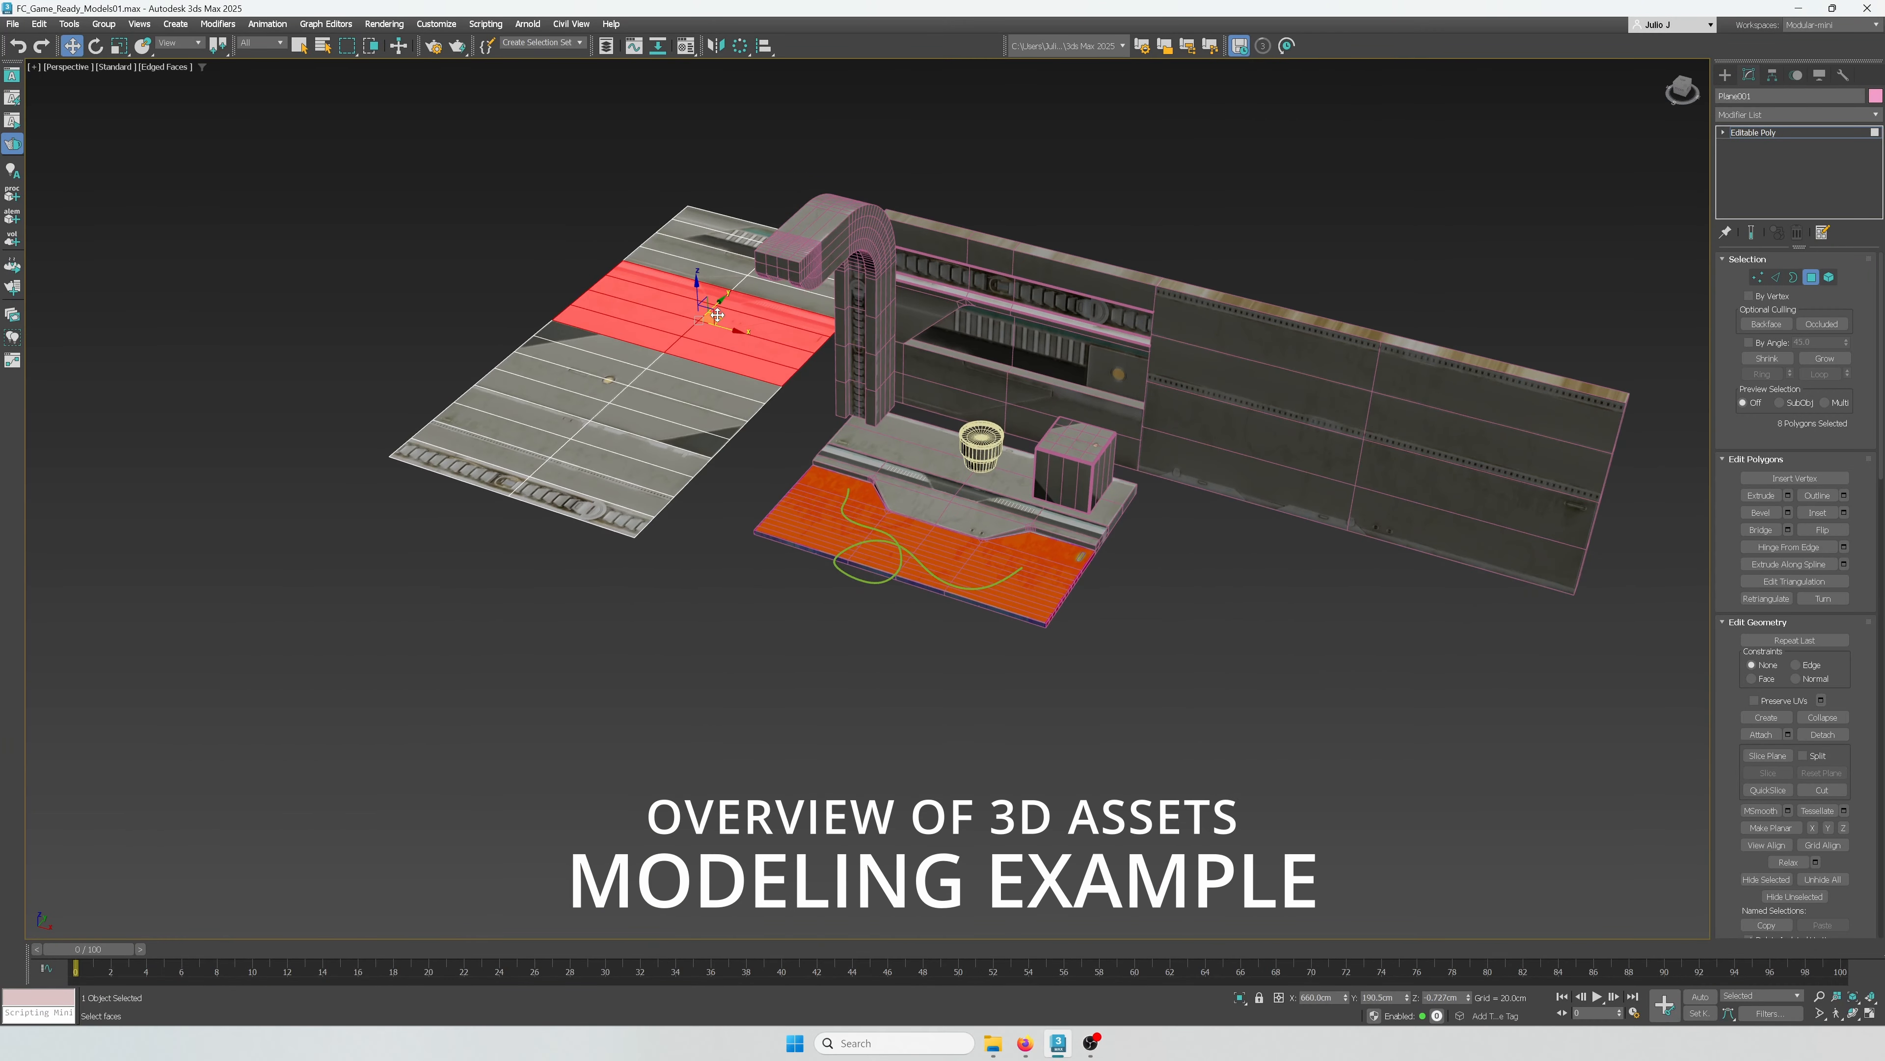
left_click_drag(717, 315, 814, 698, "shift")
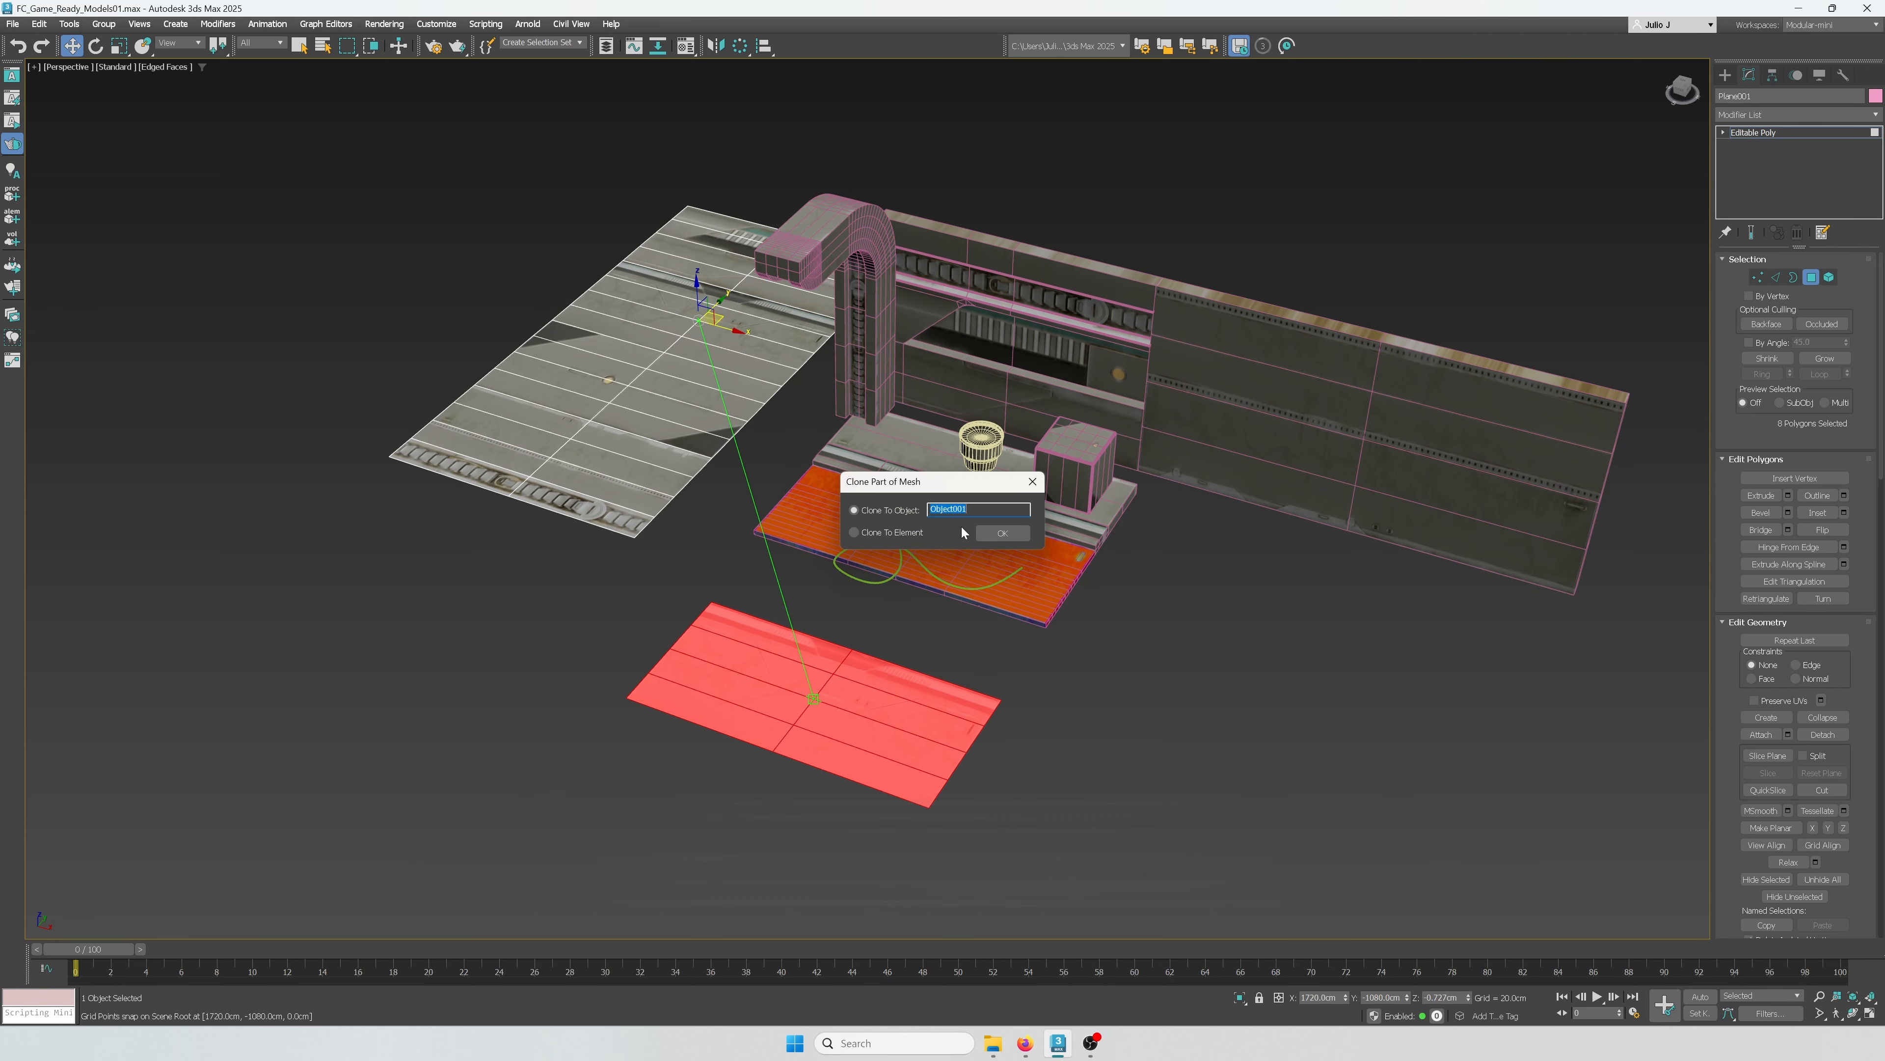
left_click(998, 533)
middle_click_drag(965, 554, 604, 910, "alt")
left_click(1811, 278)
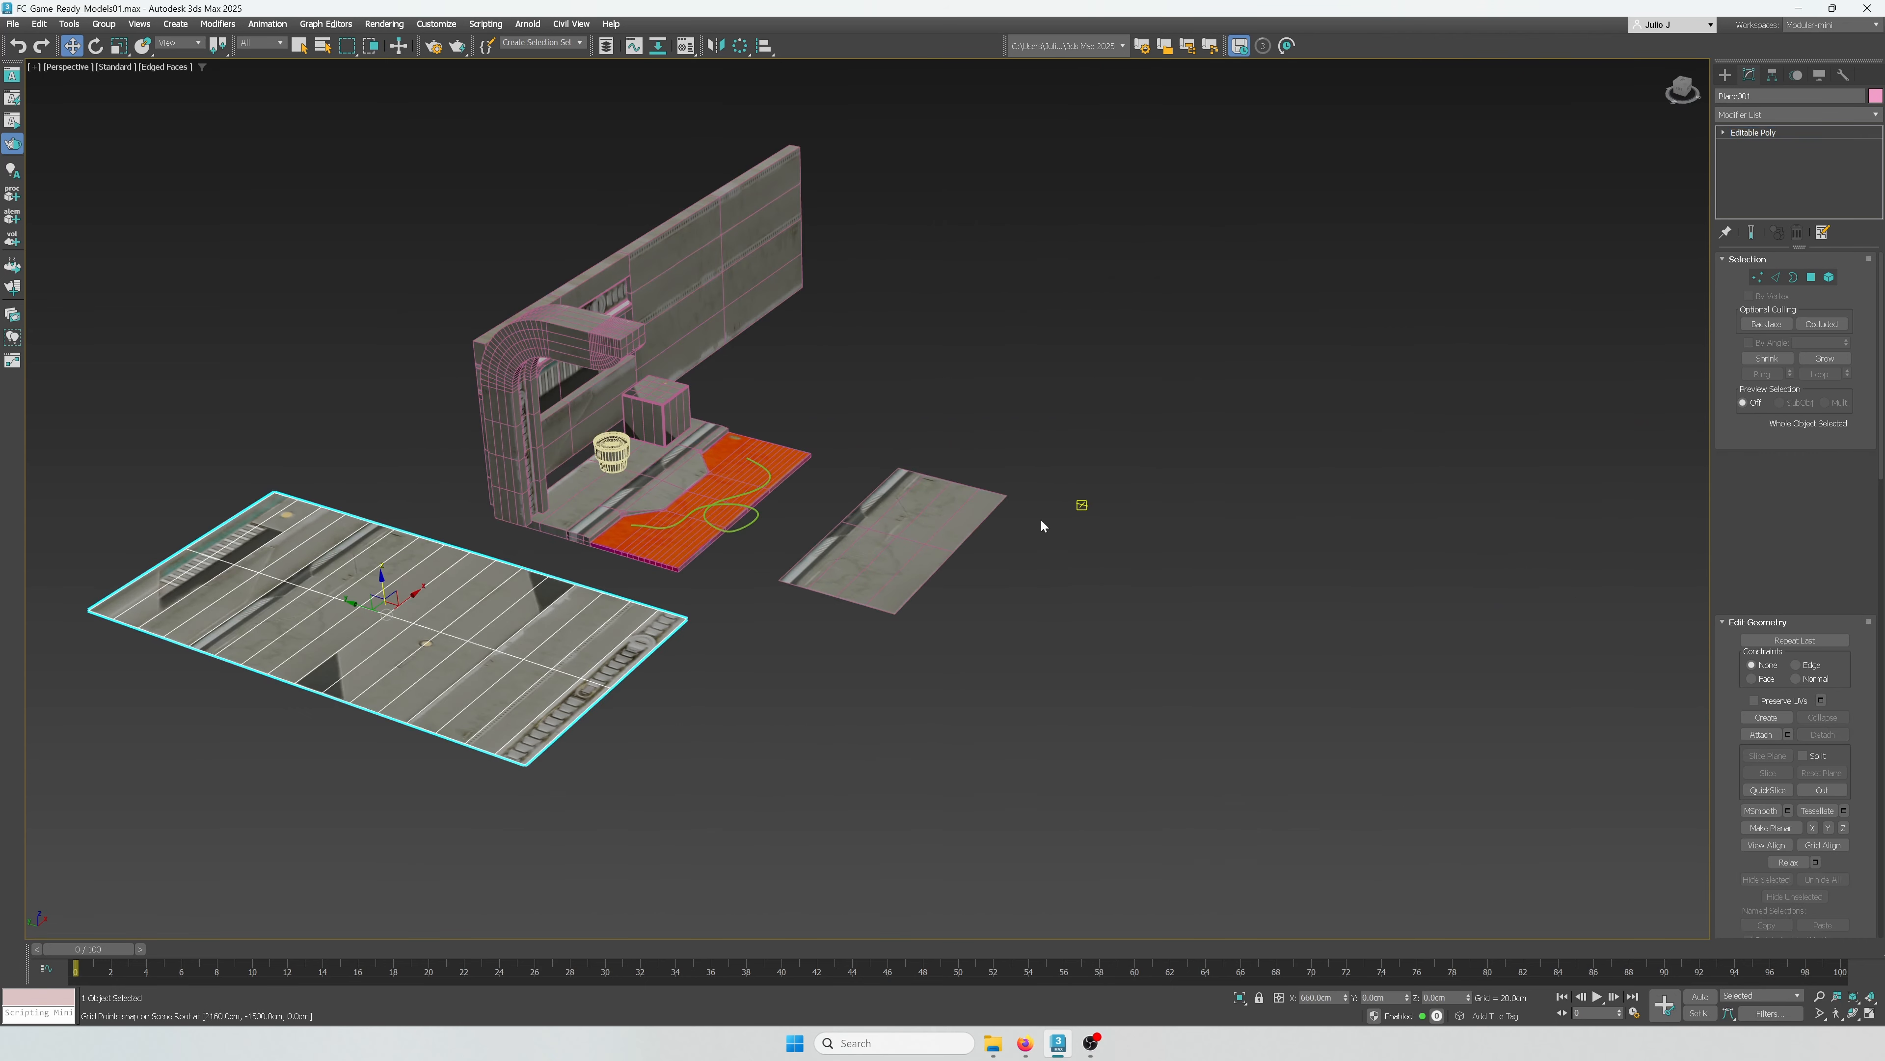
left_click(913, 538)
key("z")
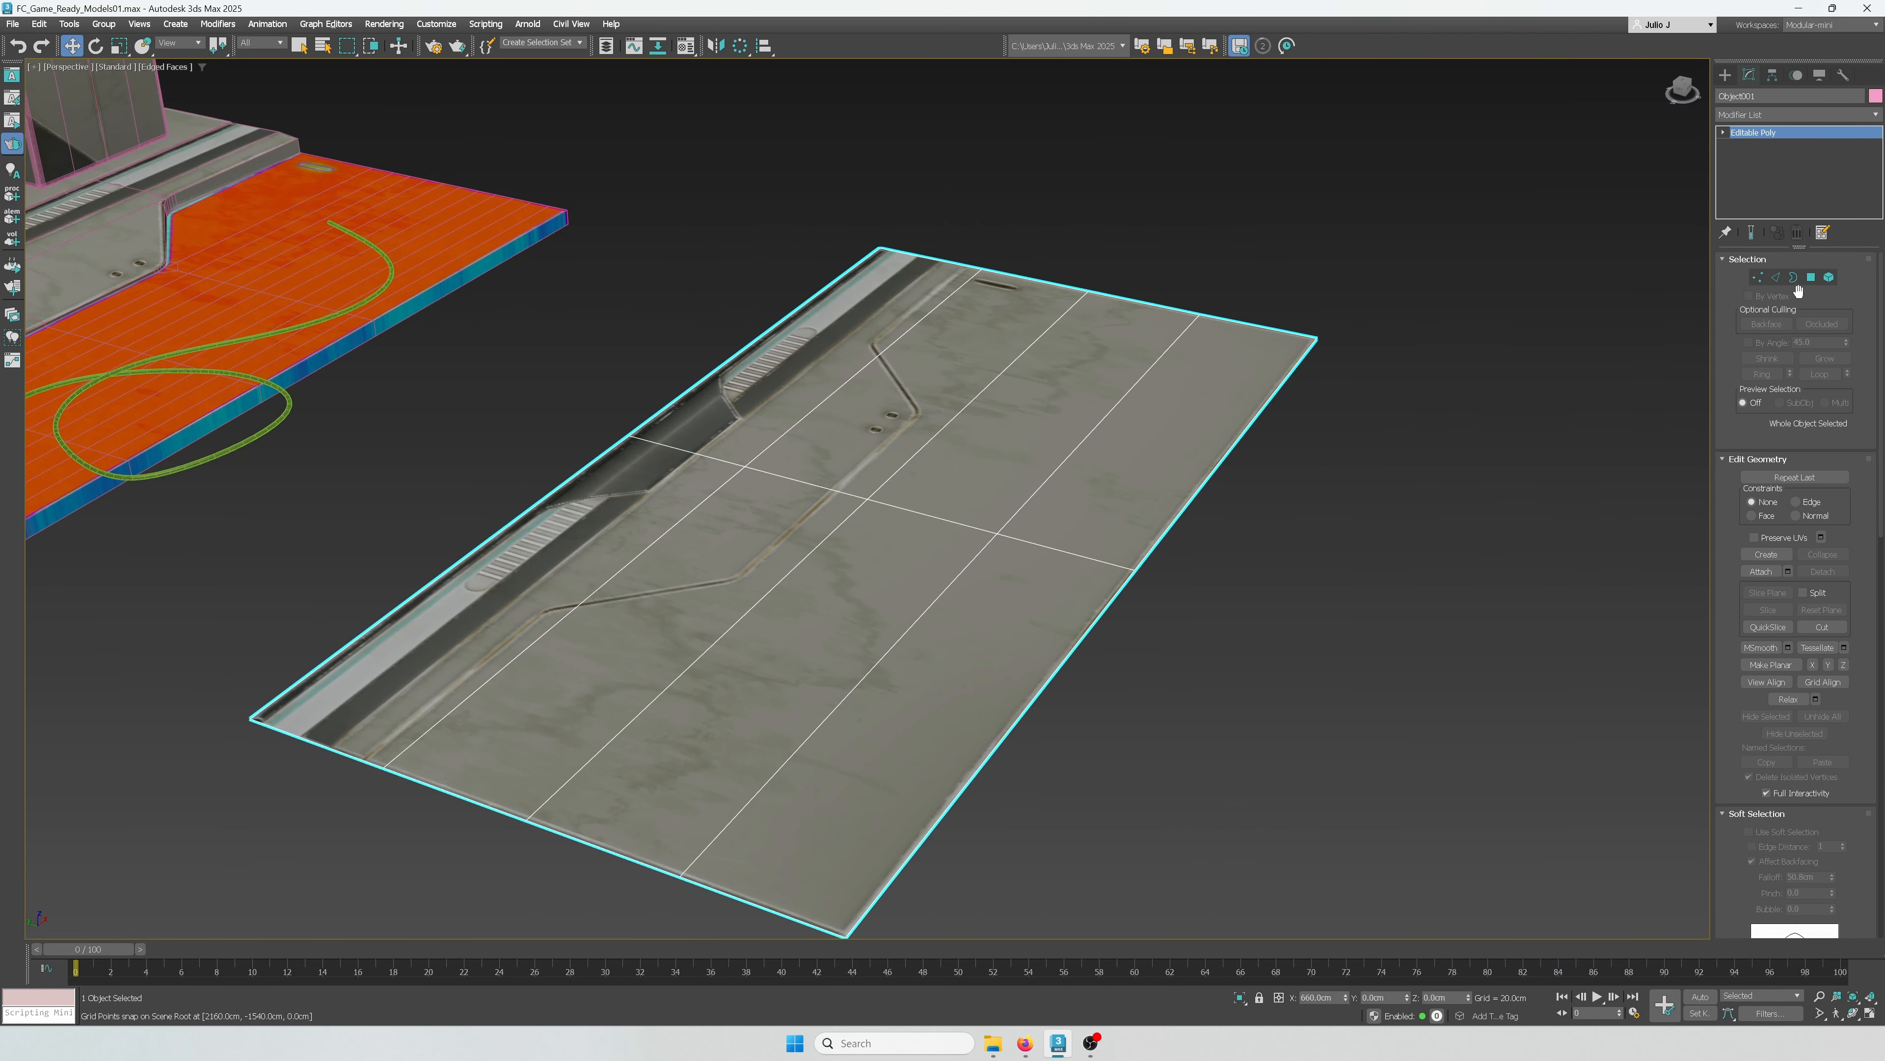
left_click(1794, 277)
middle_click_drag(1191, 581, 1189, 566, "alt")
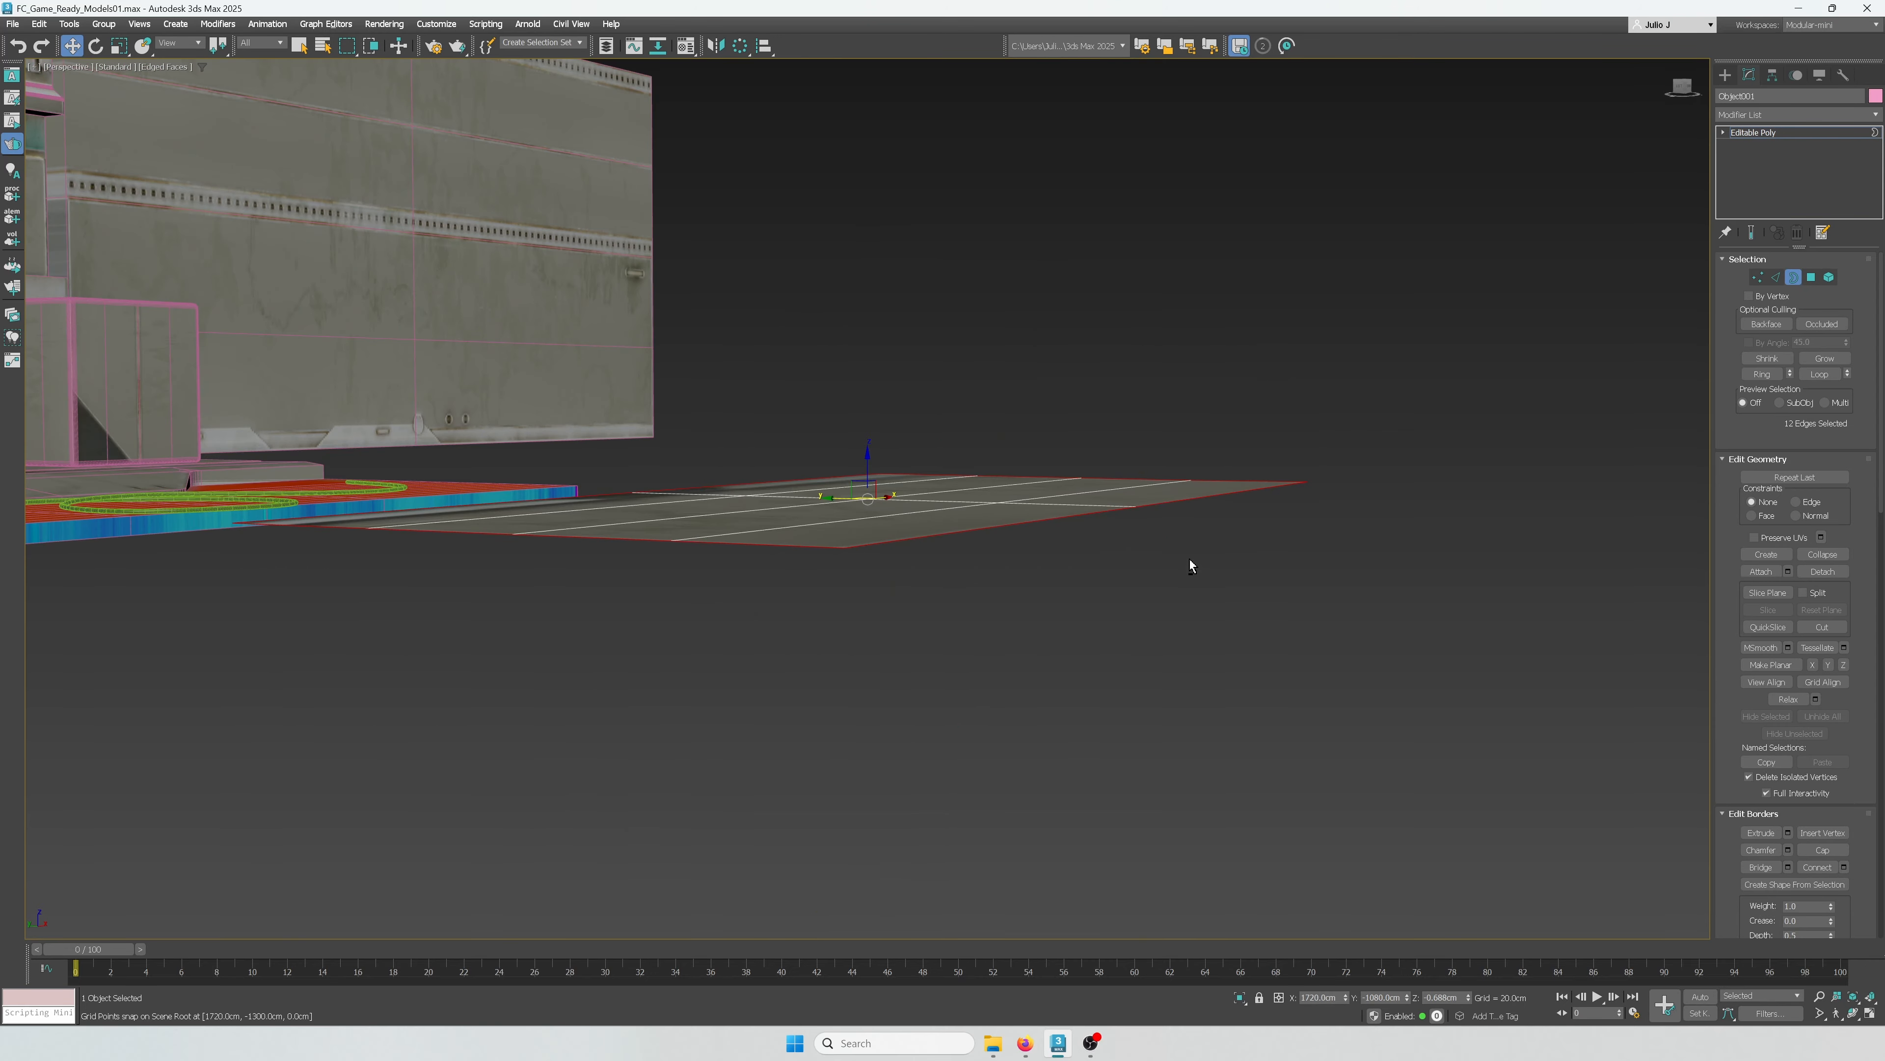
key("f")
middle_click_drag(1057, 524, 1094, 543, "alt")
scroll(1094, 543, "down", 2)
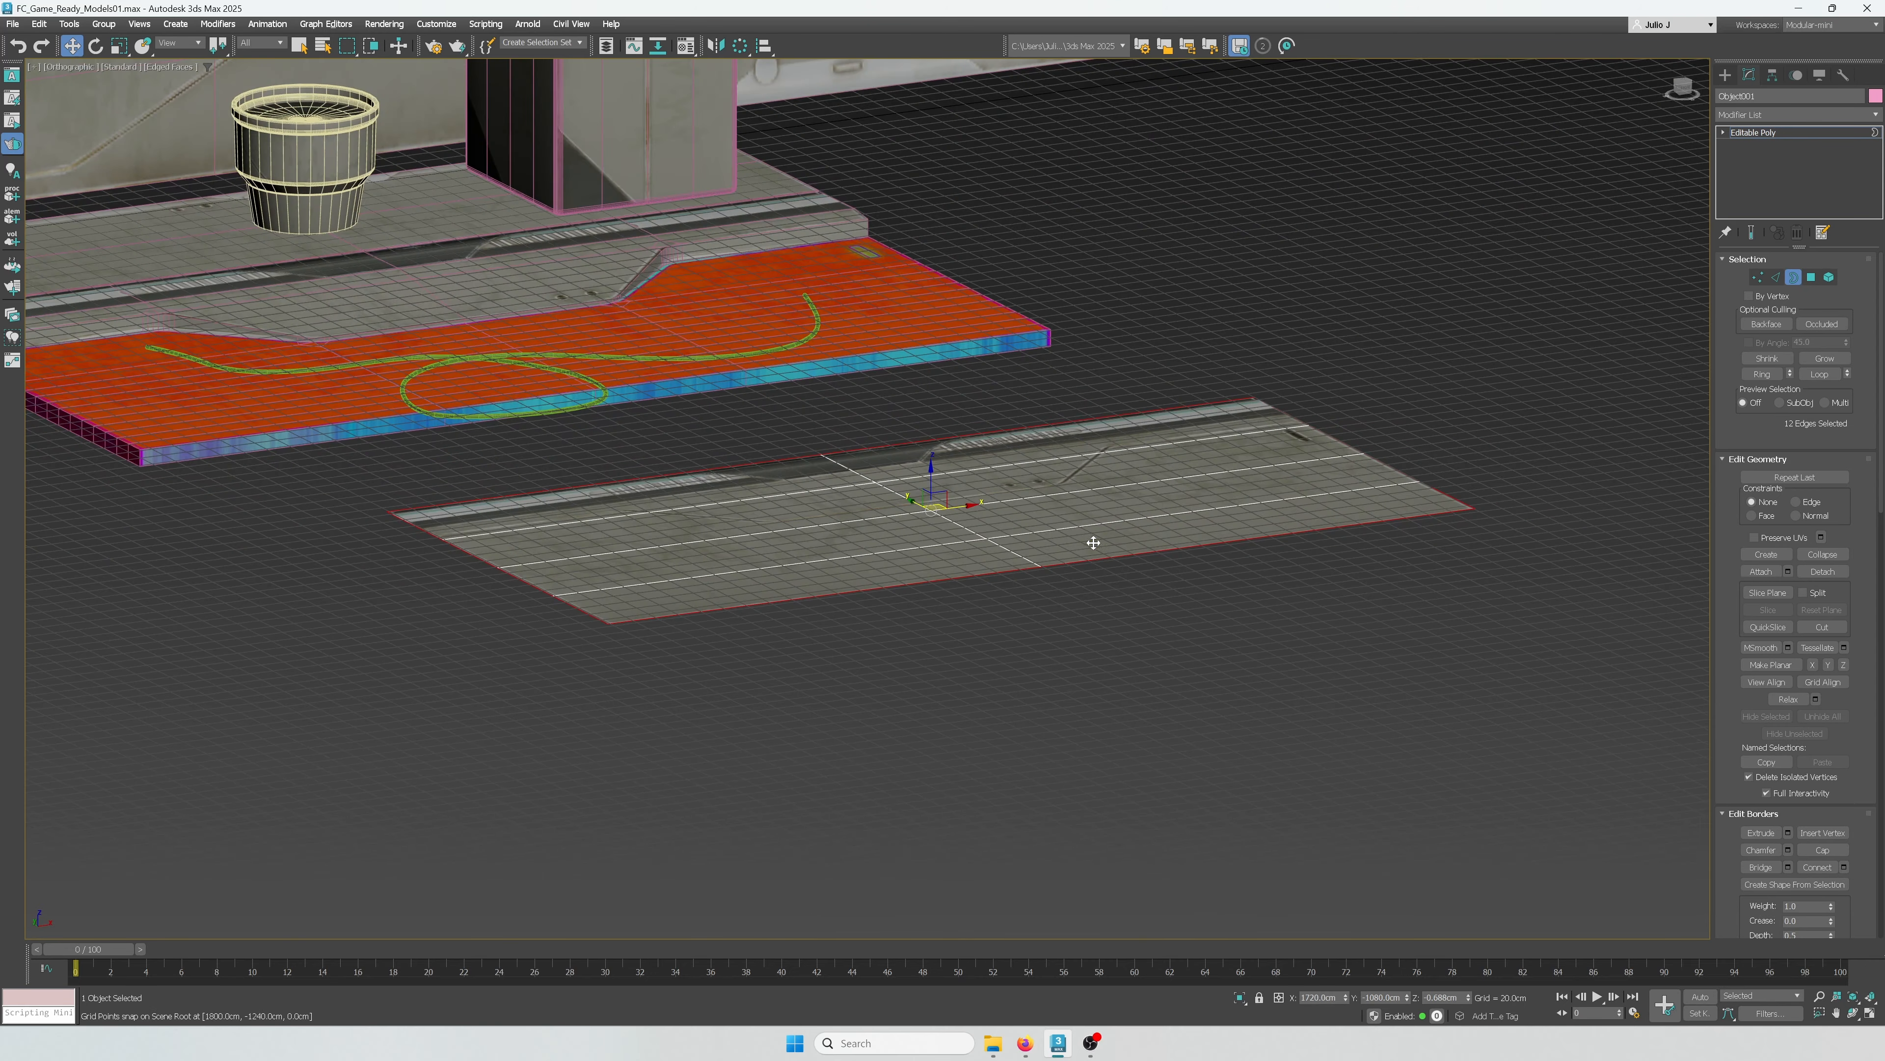
left_click(1794, 277)
Step: Add a Shell modifier to the cloned panel with an outer amount of 50 cm
left_click(1724, 115)
type("shel")
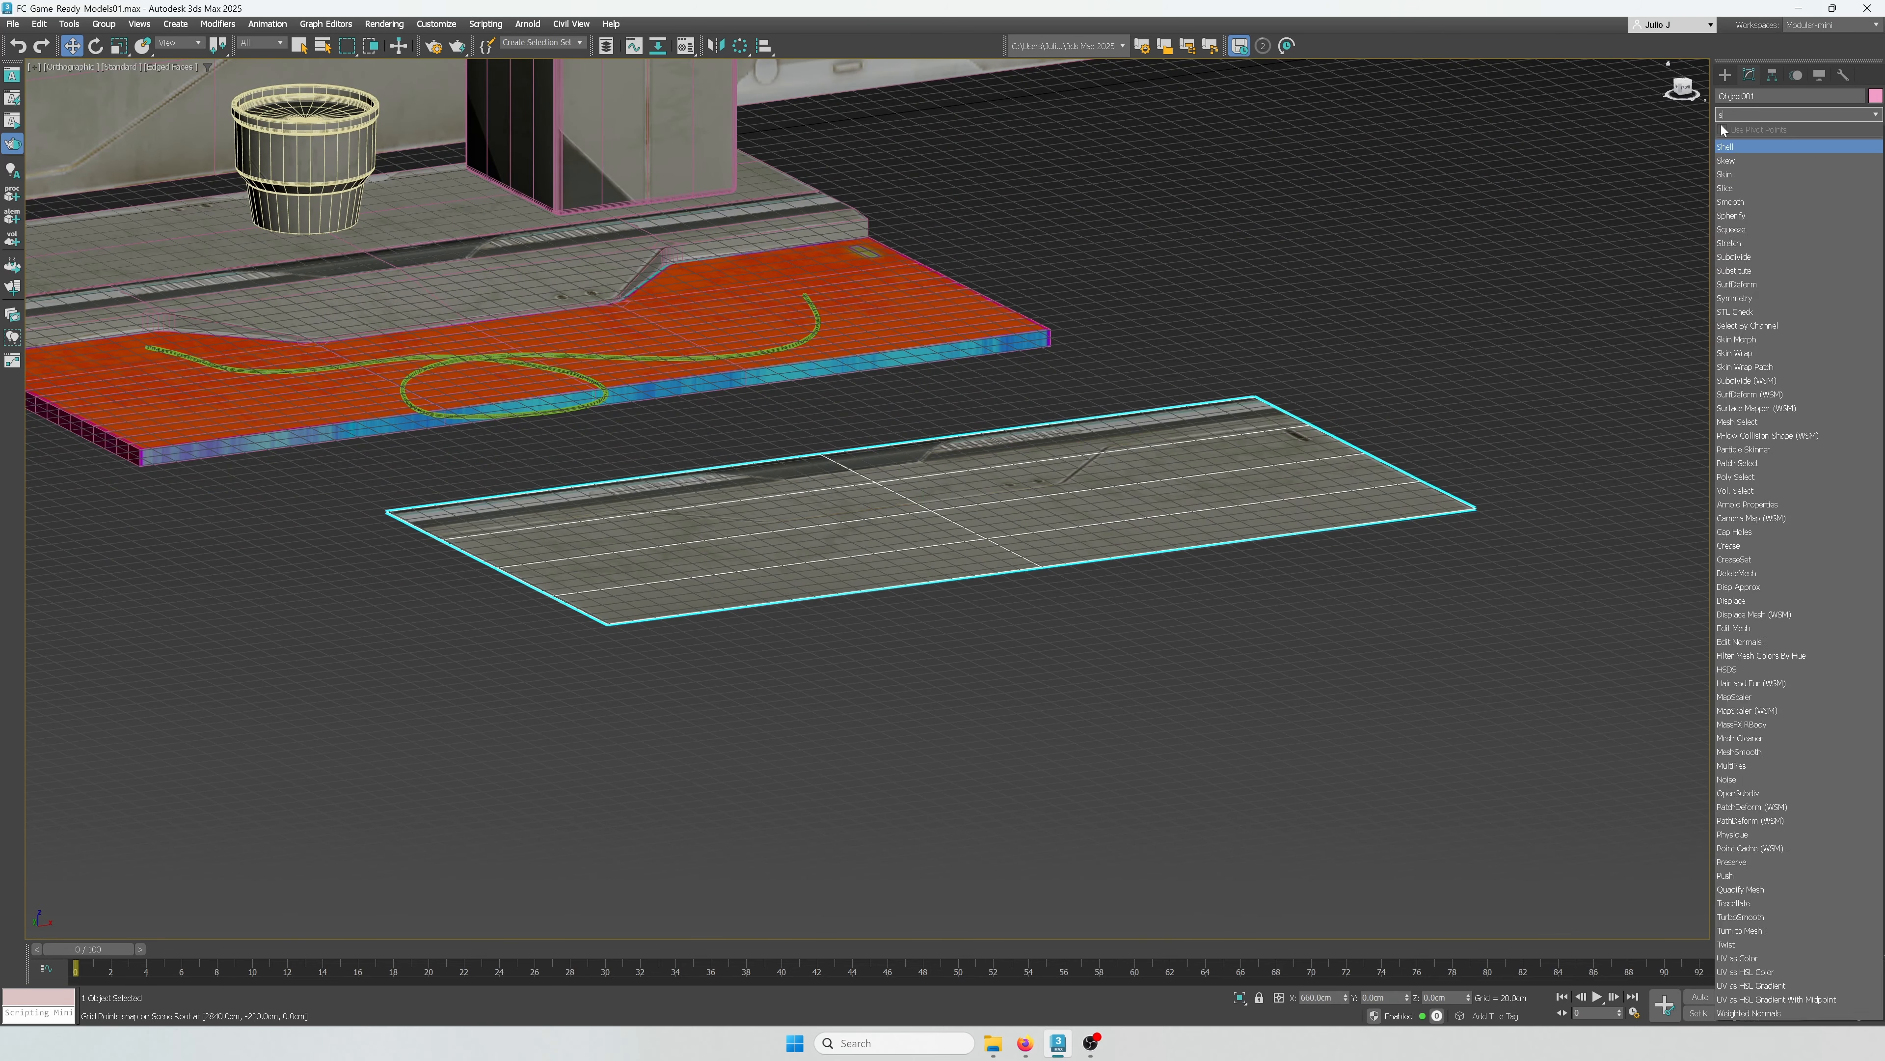
left_click(1731, 147)
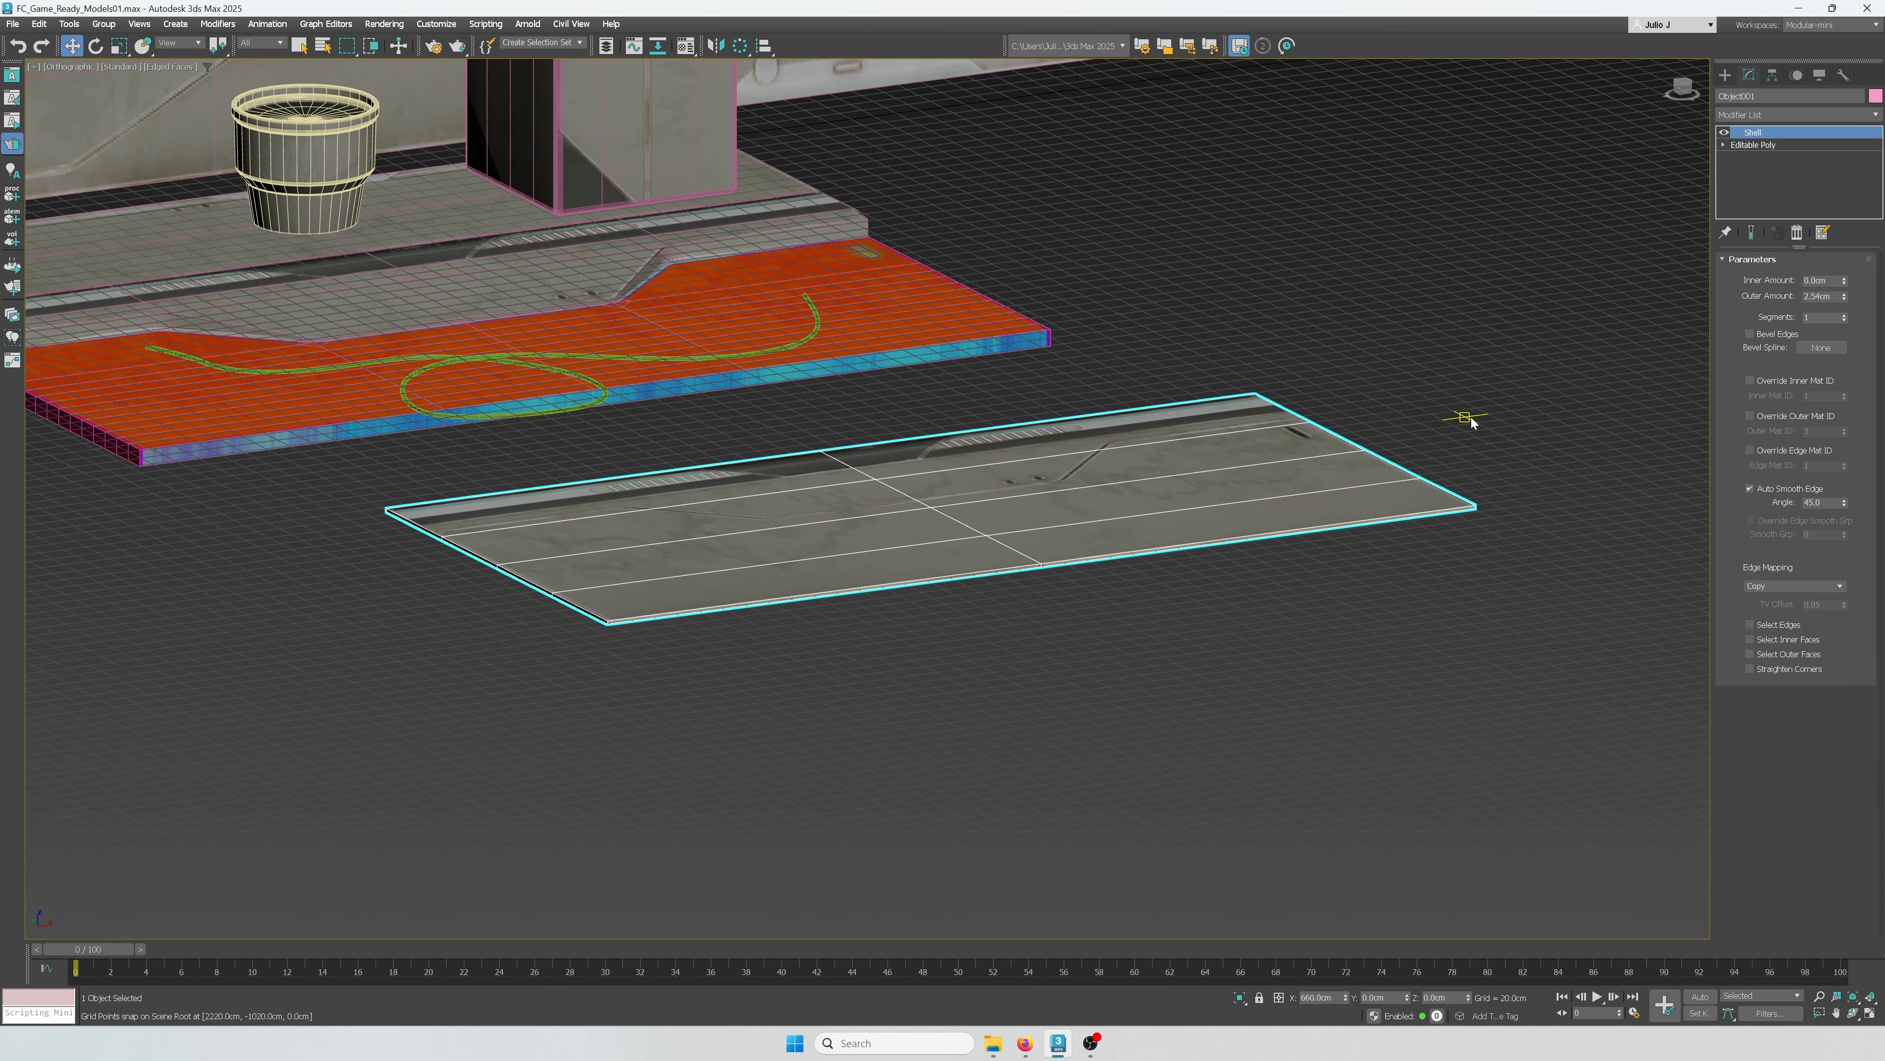
middle_click_drag(1461, 422, 1499, 432, "alt")
type("50")
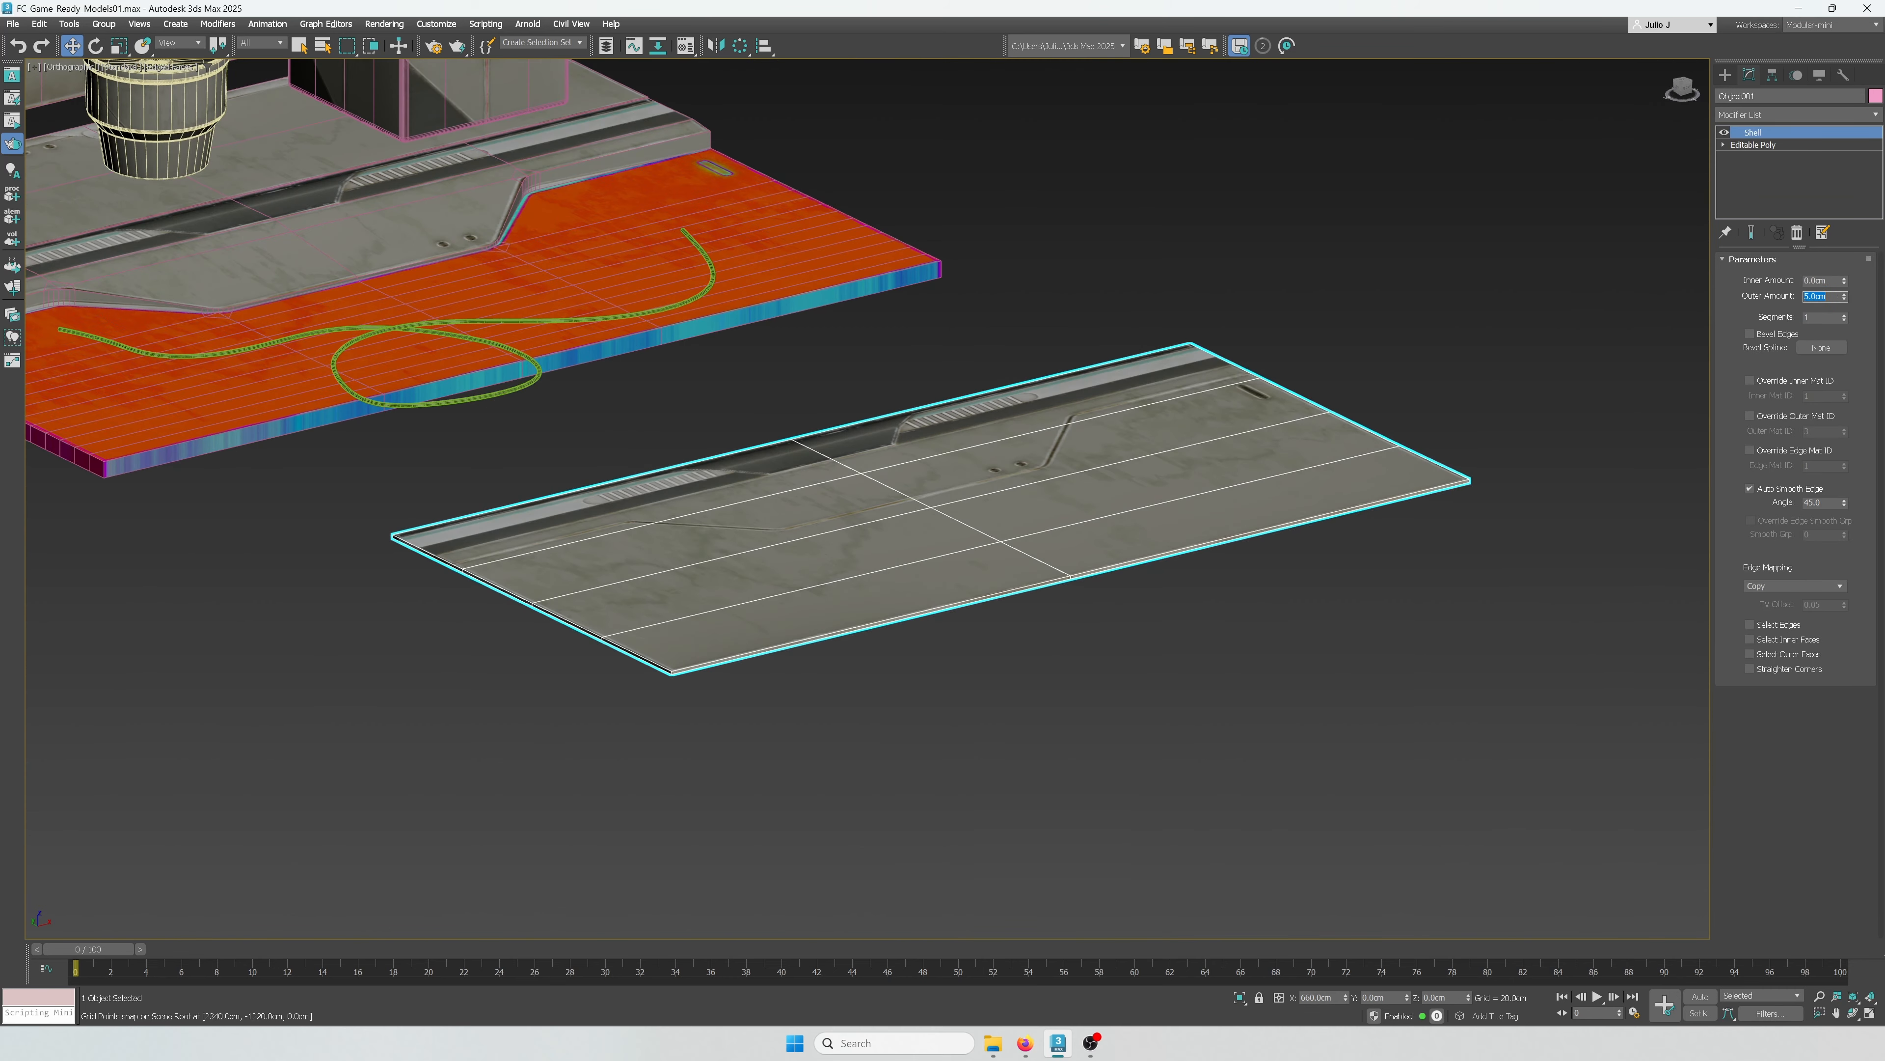
key("Return")
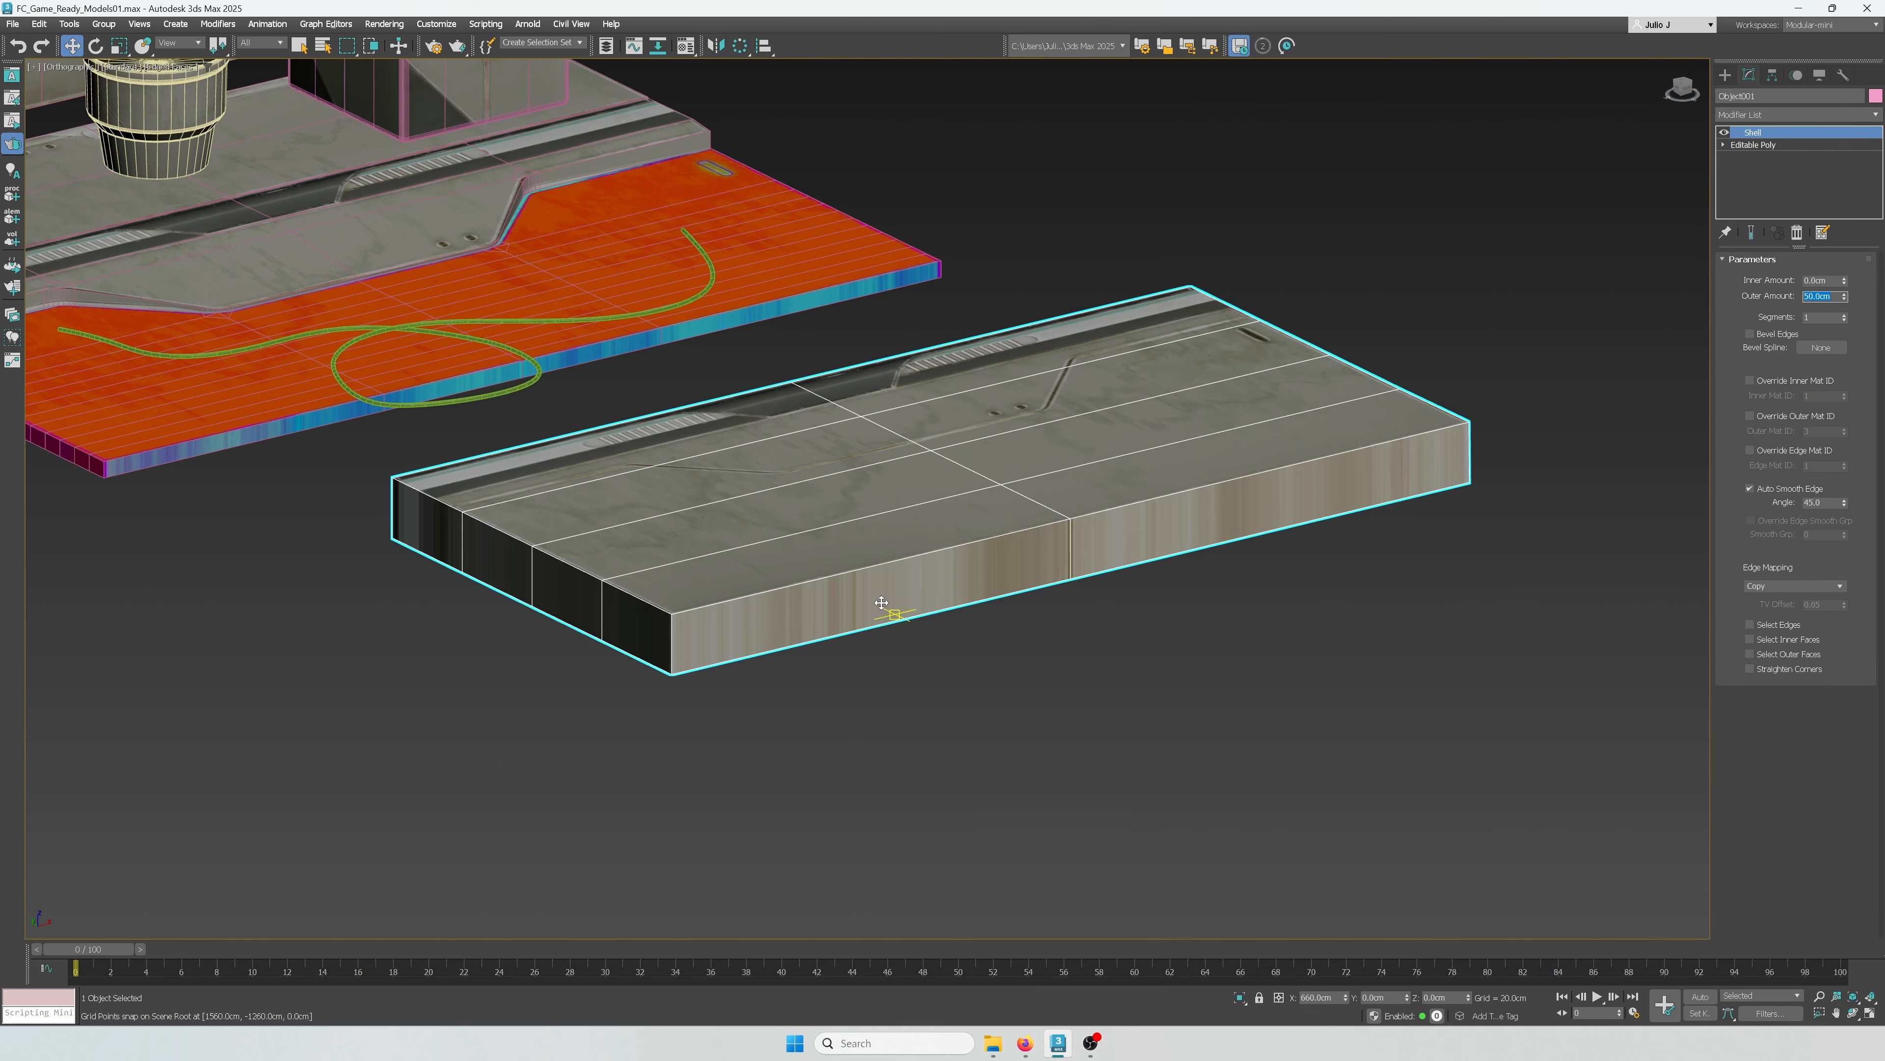
Step: Convert the thickened panel to an editable poly
right_click(821, 571)
left_click(815, 766)
left_click(984, 637)
scroll(908, 574, "up", 4)
mouse_move(883, 566)
middle_mouse_down("alt")
mouse_move(926, 606)
mouse_move(917, 582)
middle_mouse_up("alt")
scroll(908, 573, "down", 2)
left_click(914, 583)
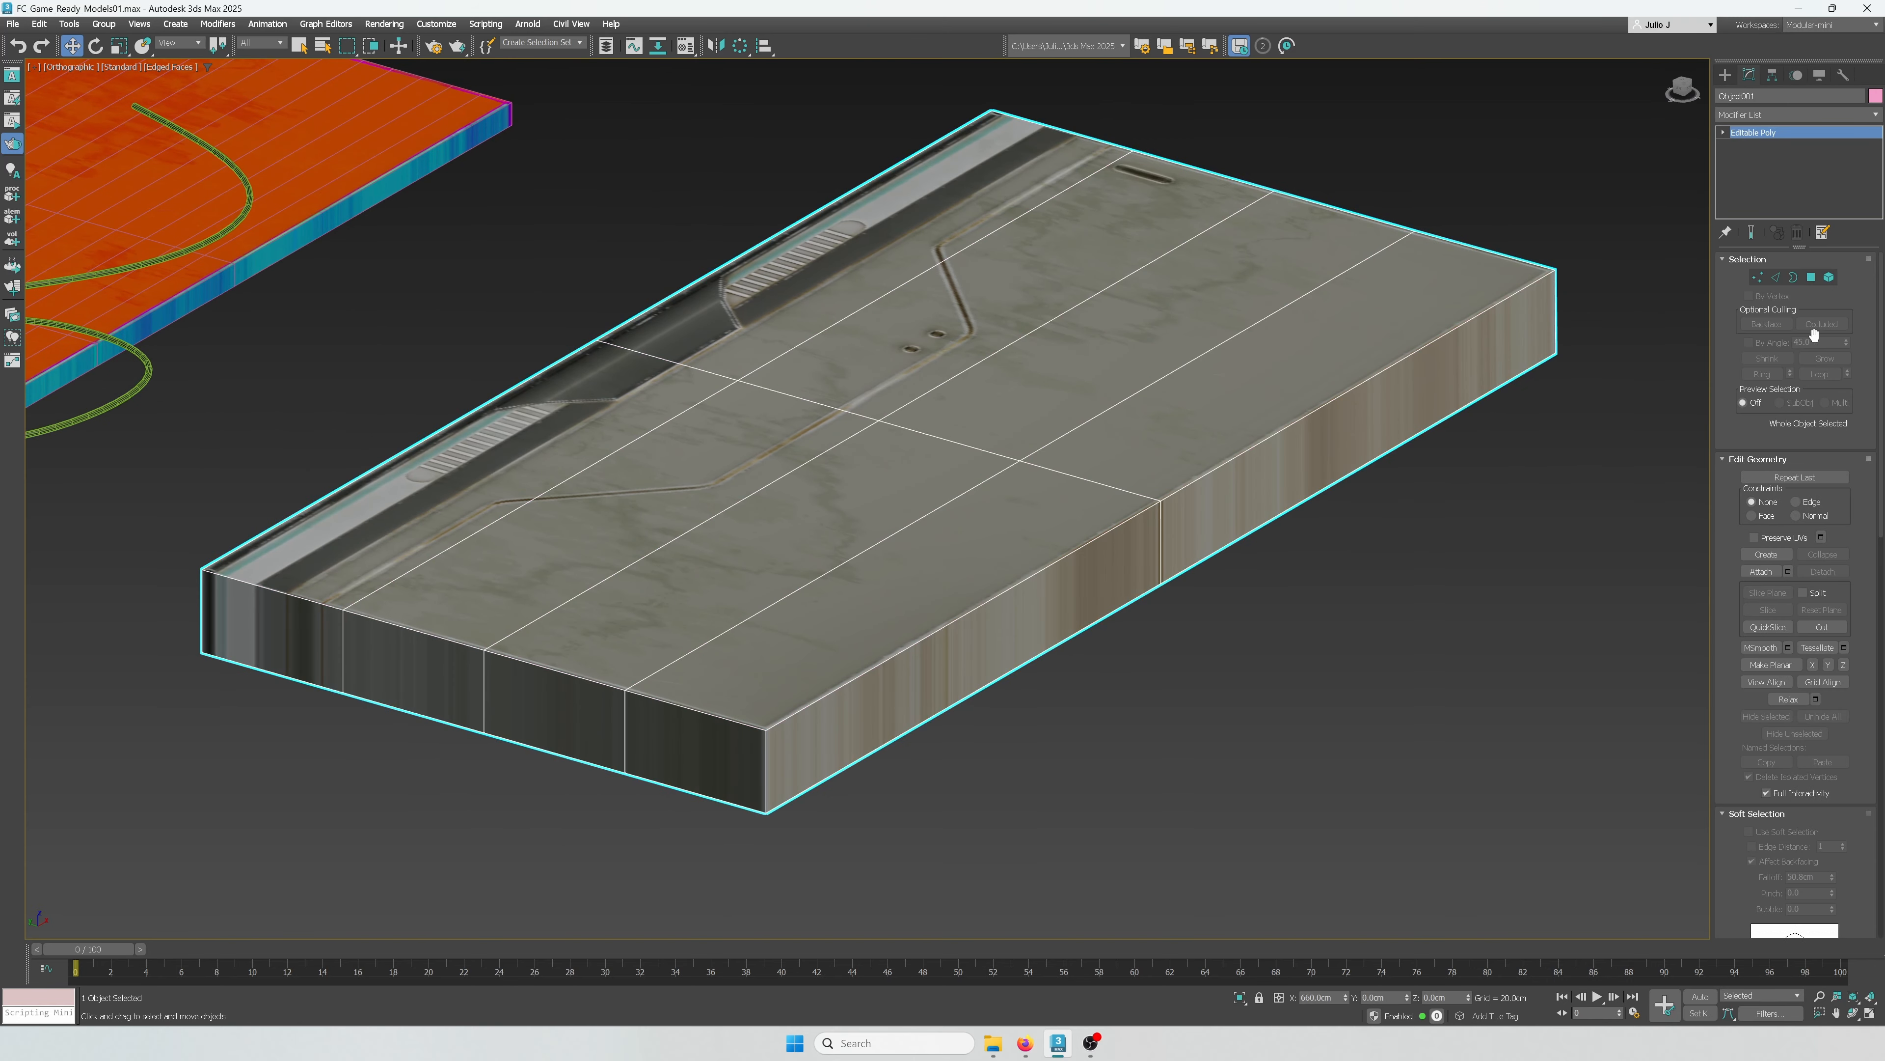
Step: With Preserve UVs on, move two lengthwise edge loops onto the texture's groove lines and insert another loop along the trim band's border
left_click(1812, 277)
key("2")
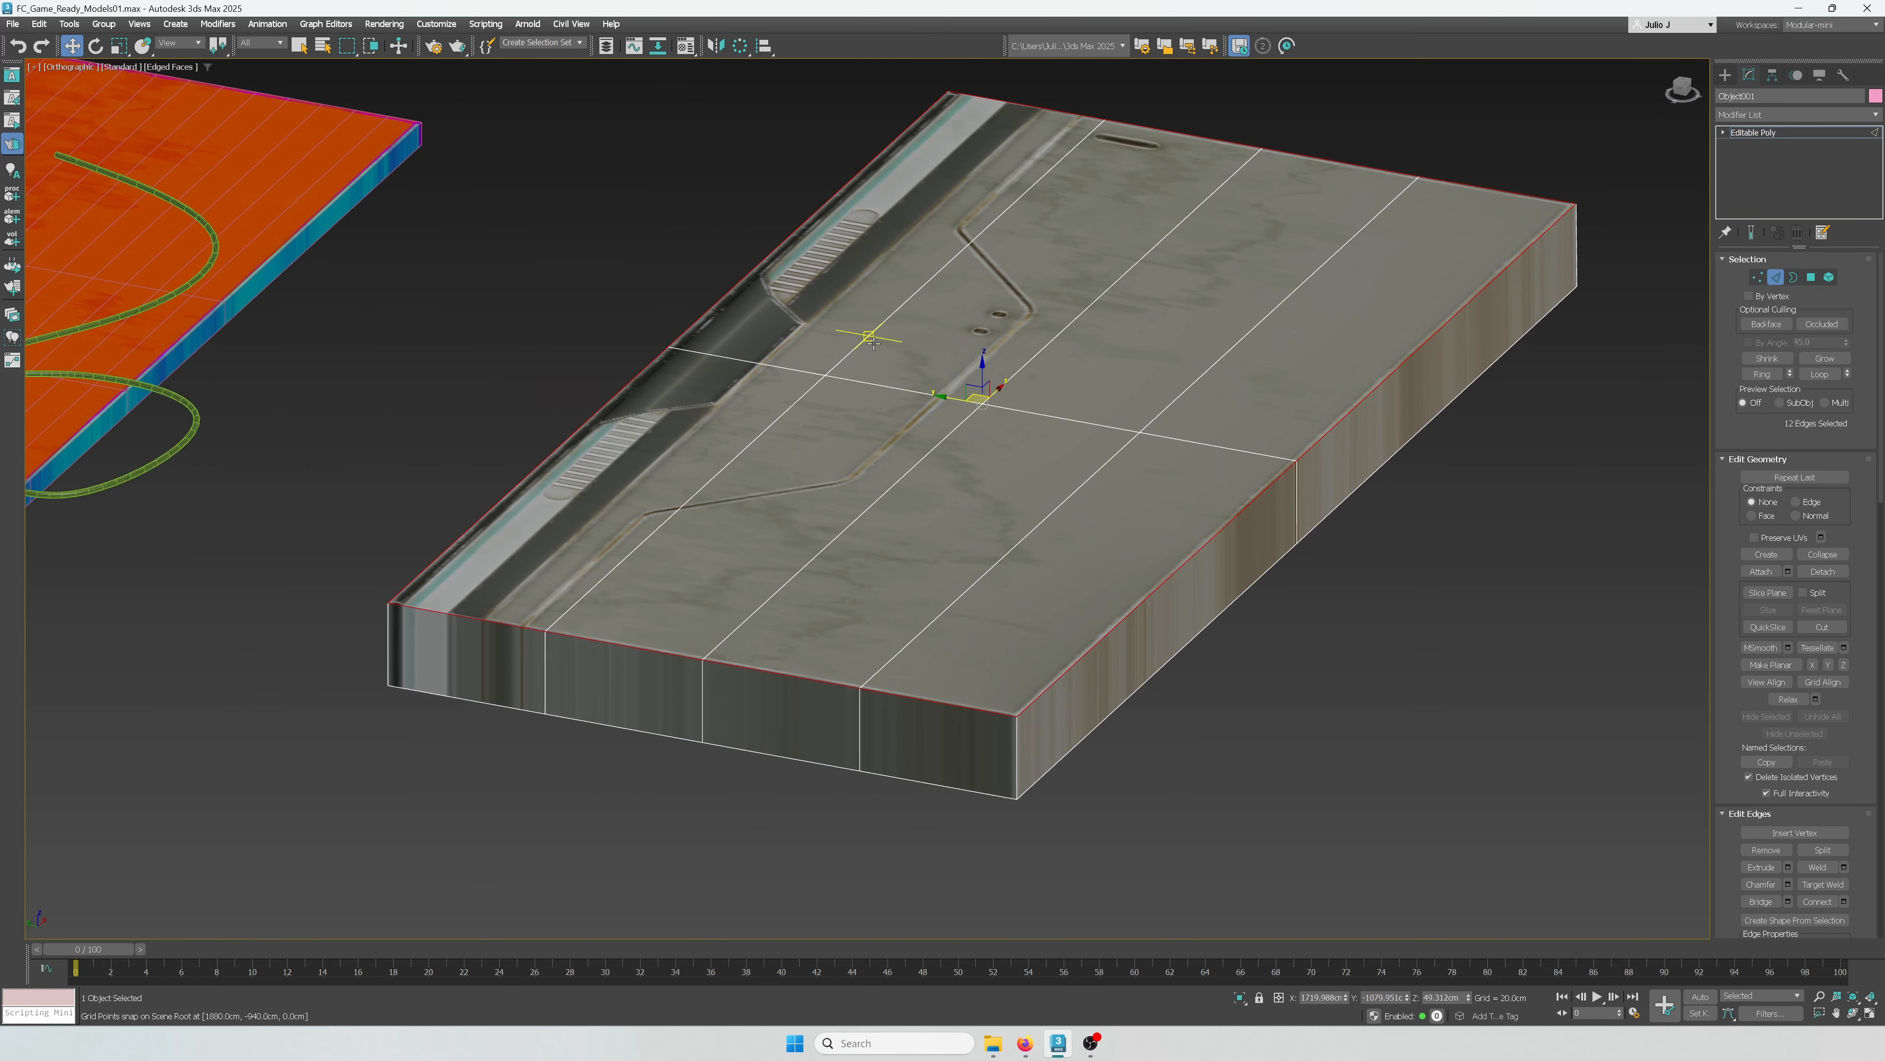
left_click(862, 339)
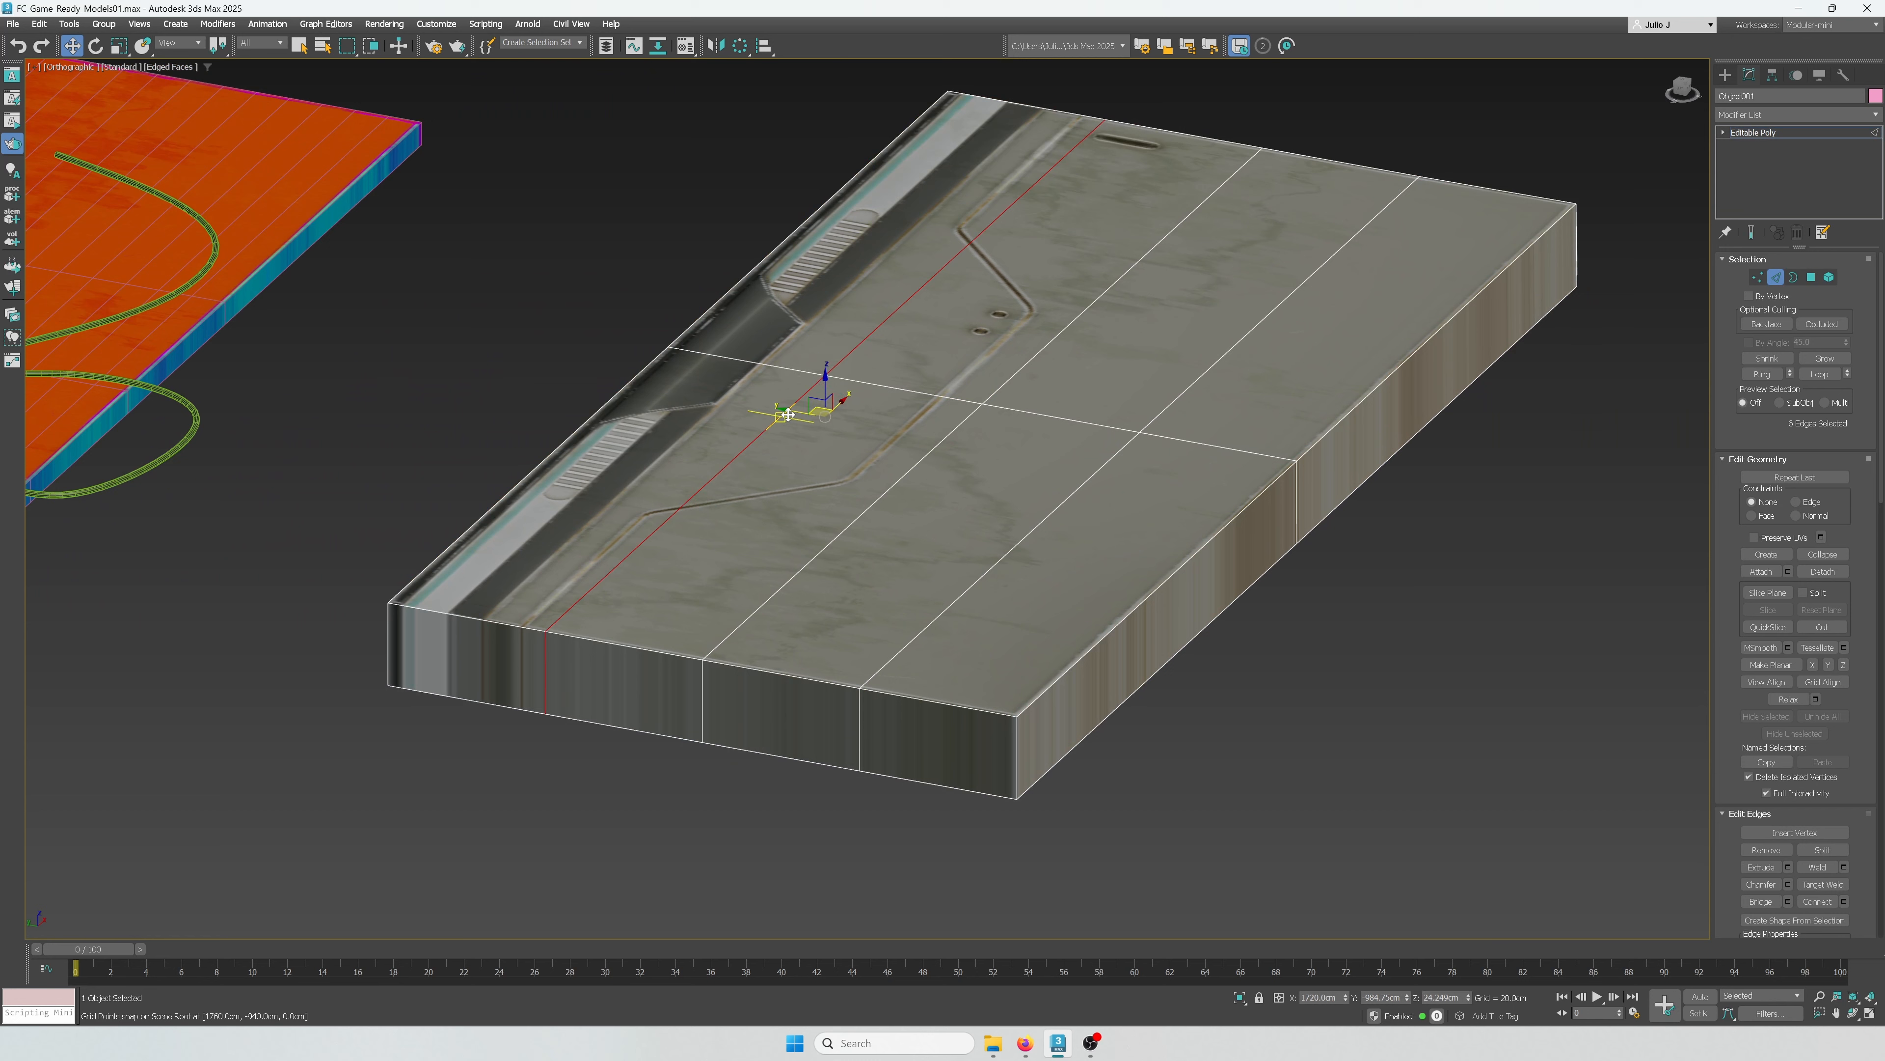
left_click_drag(814, 412, 770, 424)
left_click(974, 417)
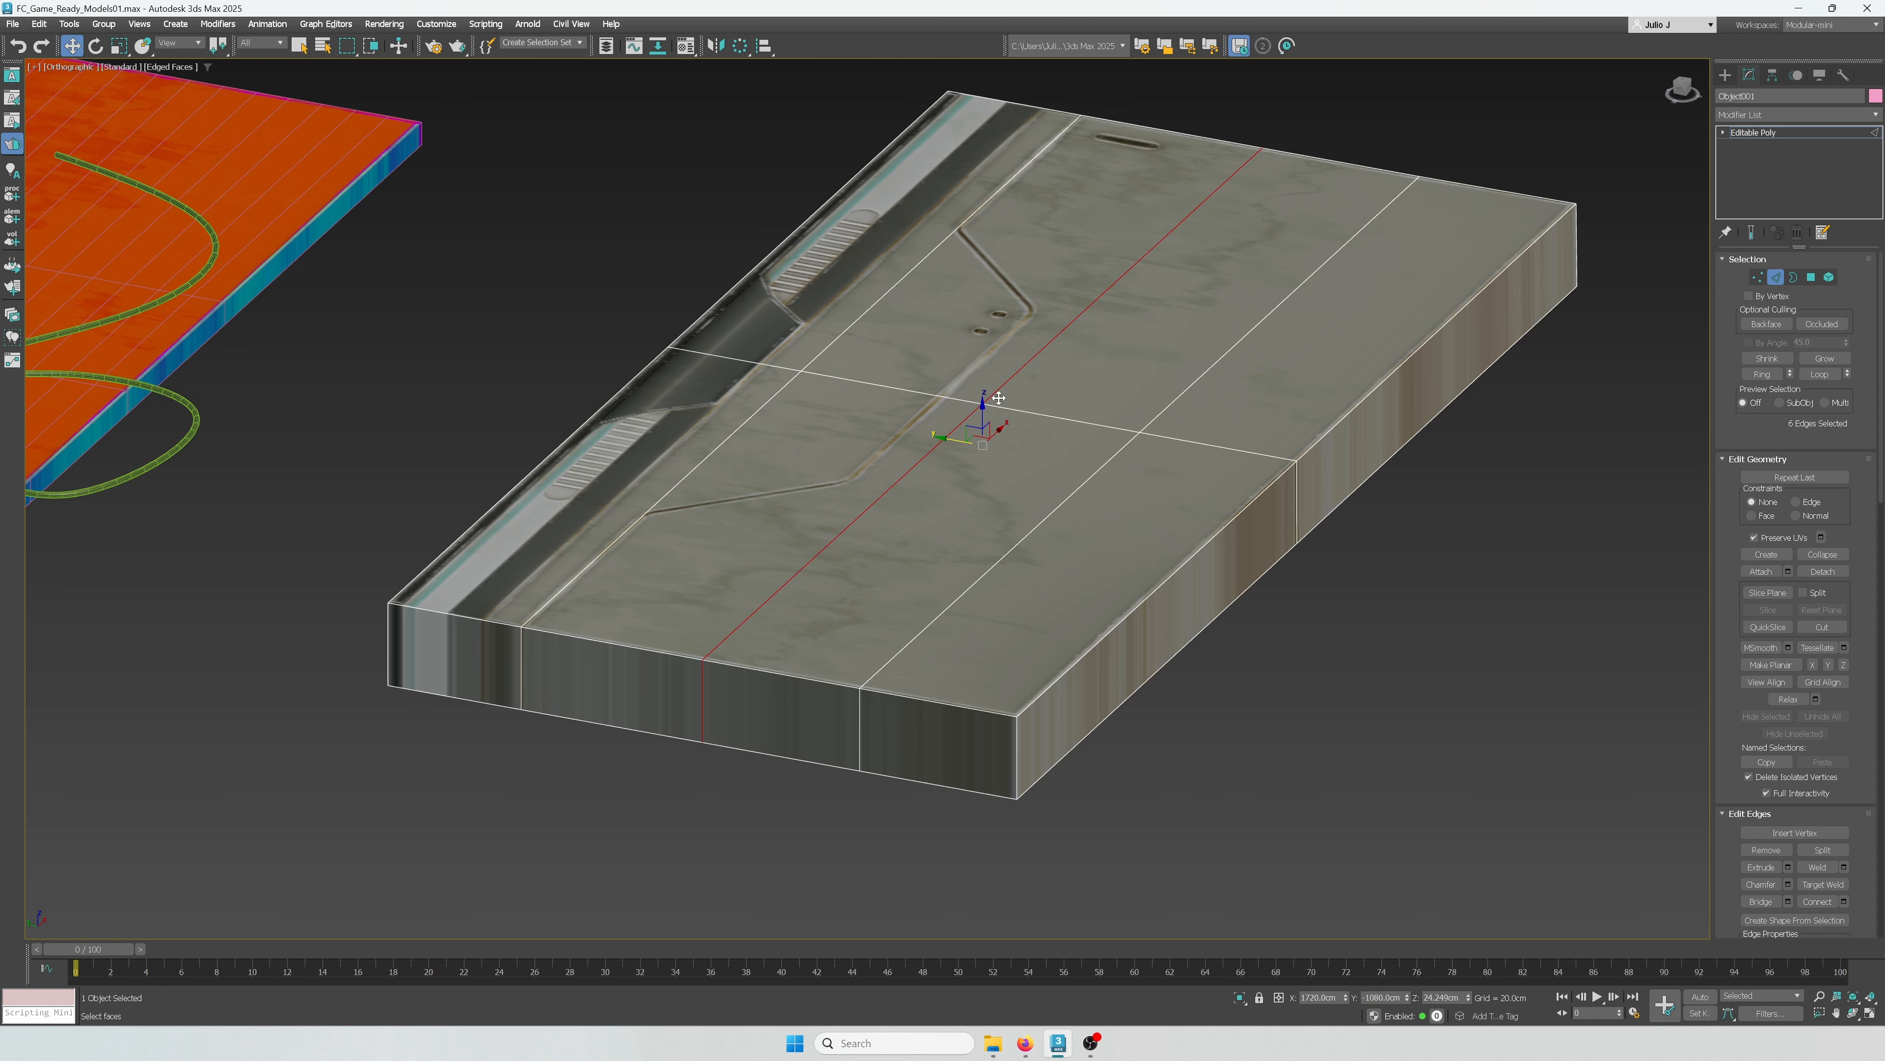
left_click_drag(948, 439, 906, 430)
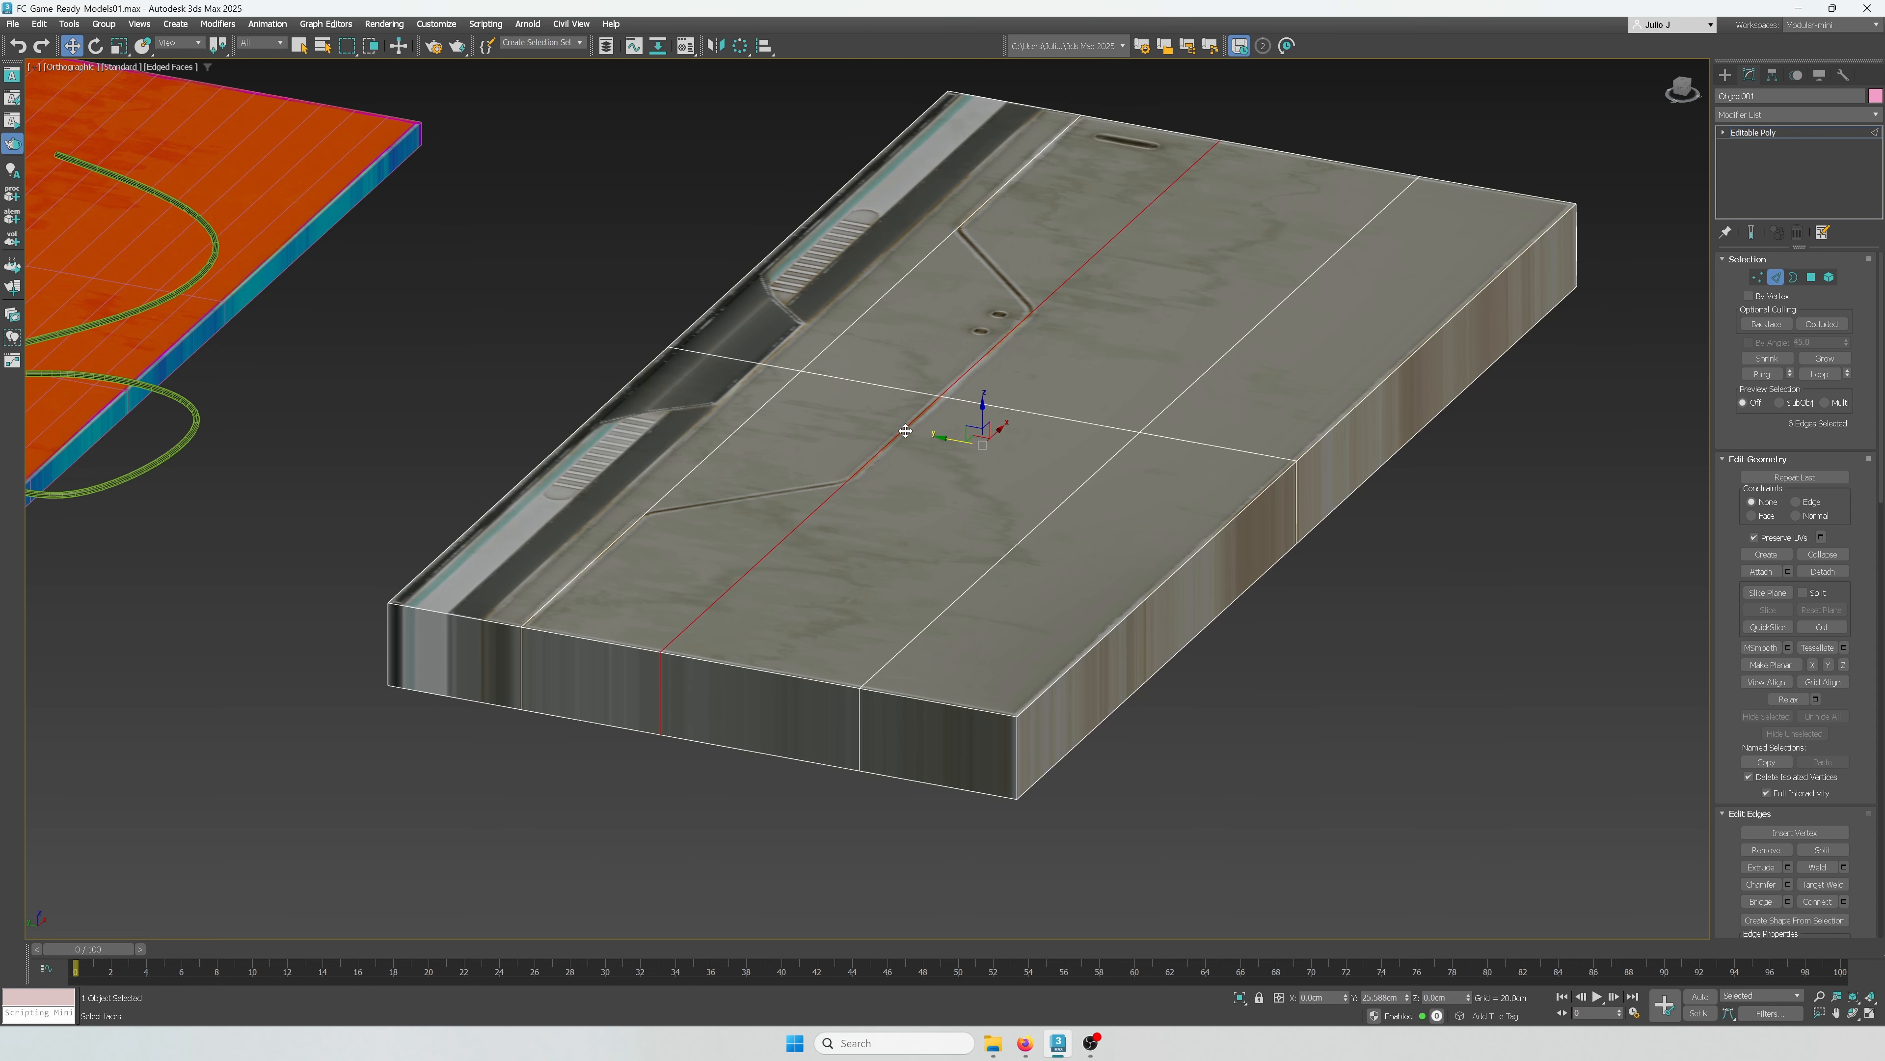
double_click(741, 366)
double_click(741, 364)
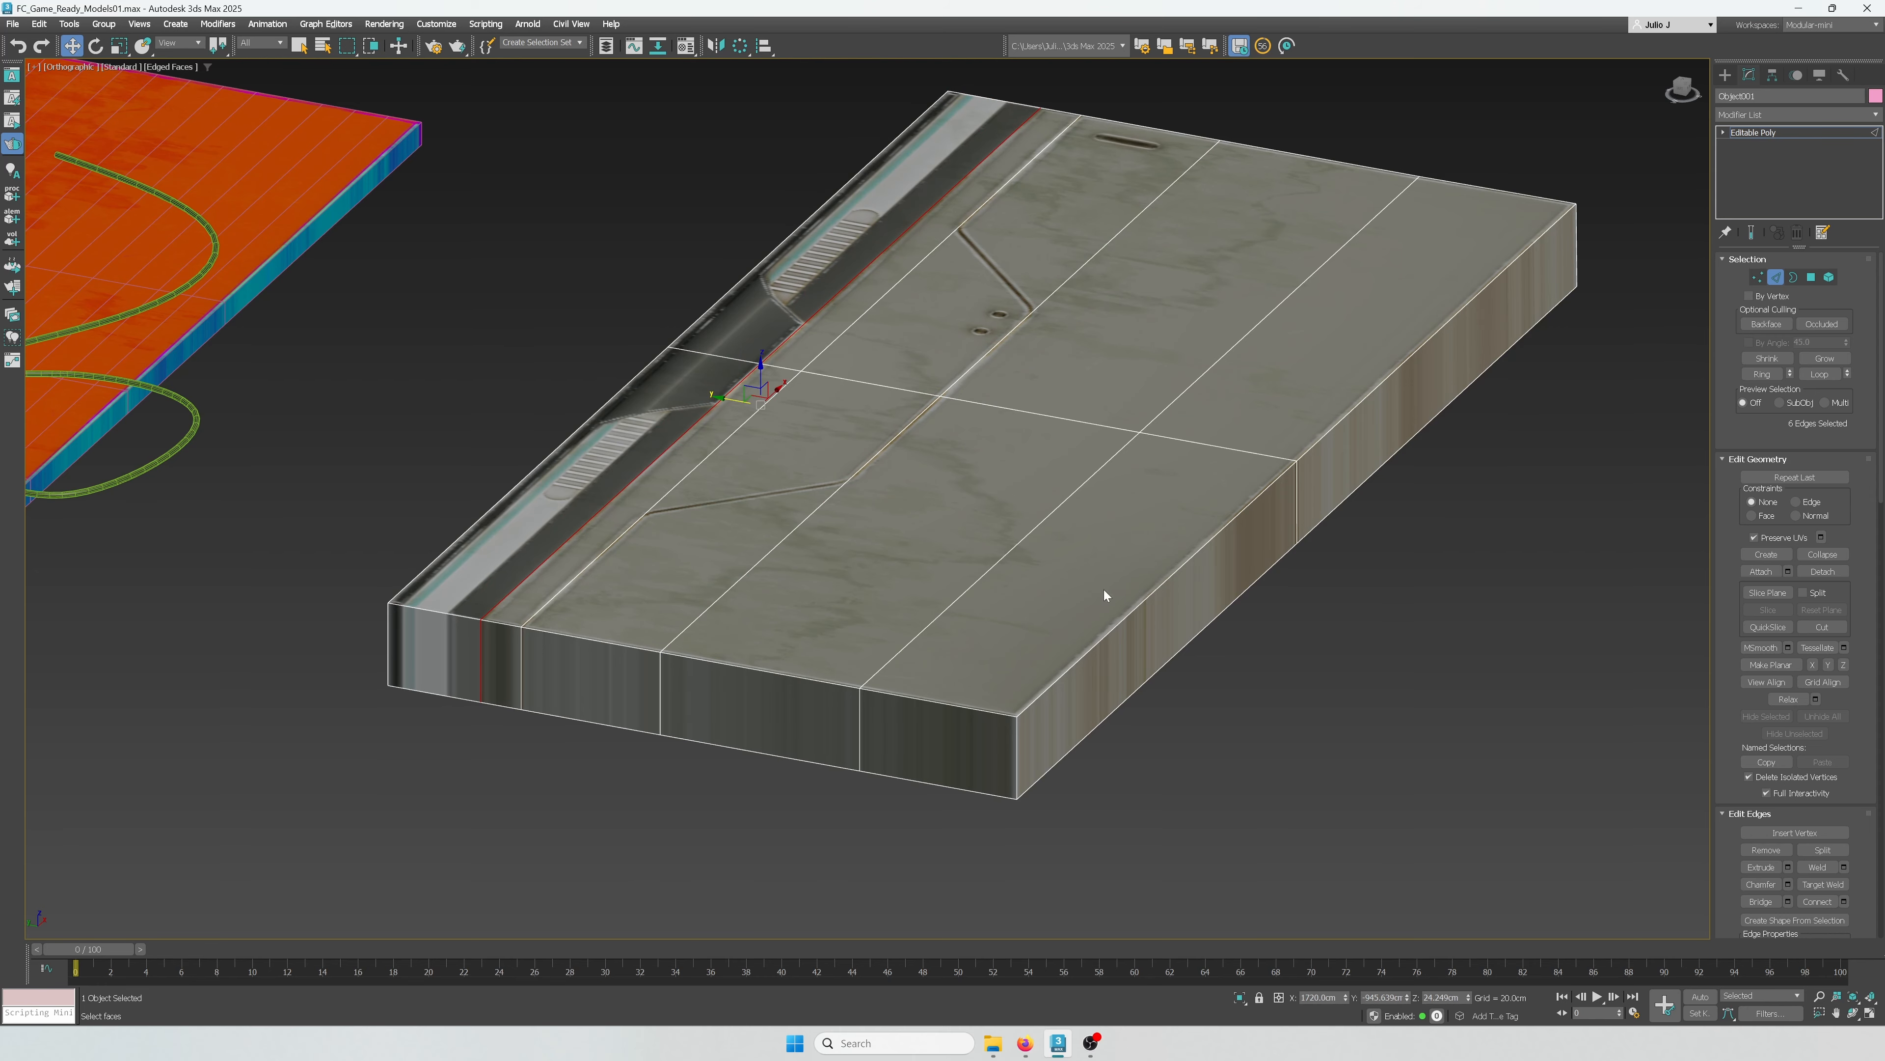
Step: Connect the panel's lengthwise edges on both halves with 2 segments and a pinch of -55
middle_click_drag(1103, 589, 659, 413, "alt")
left_click_drag(553, 1059, 551, 1056)
left_click_drag(1199, 316, 1095, 883, "ctrl")
middle_click_drag(1039, 673, 1060, 636)
key("ctrl+shift+e")
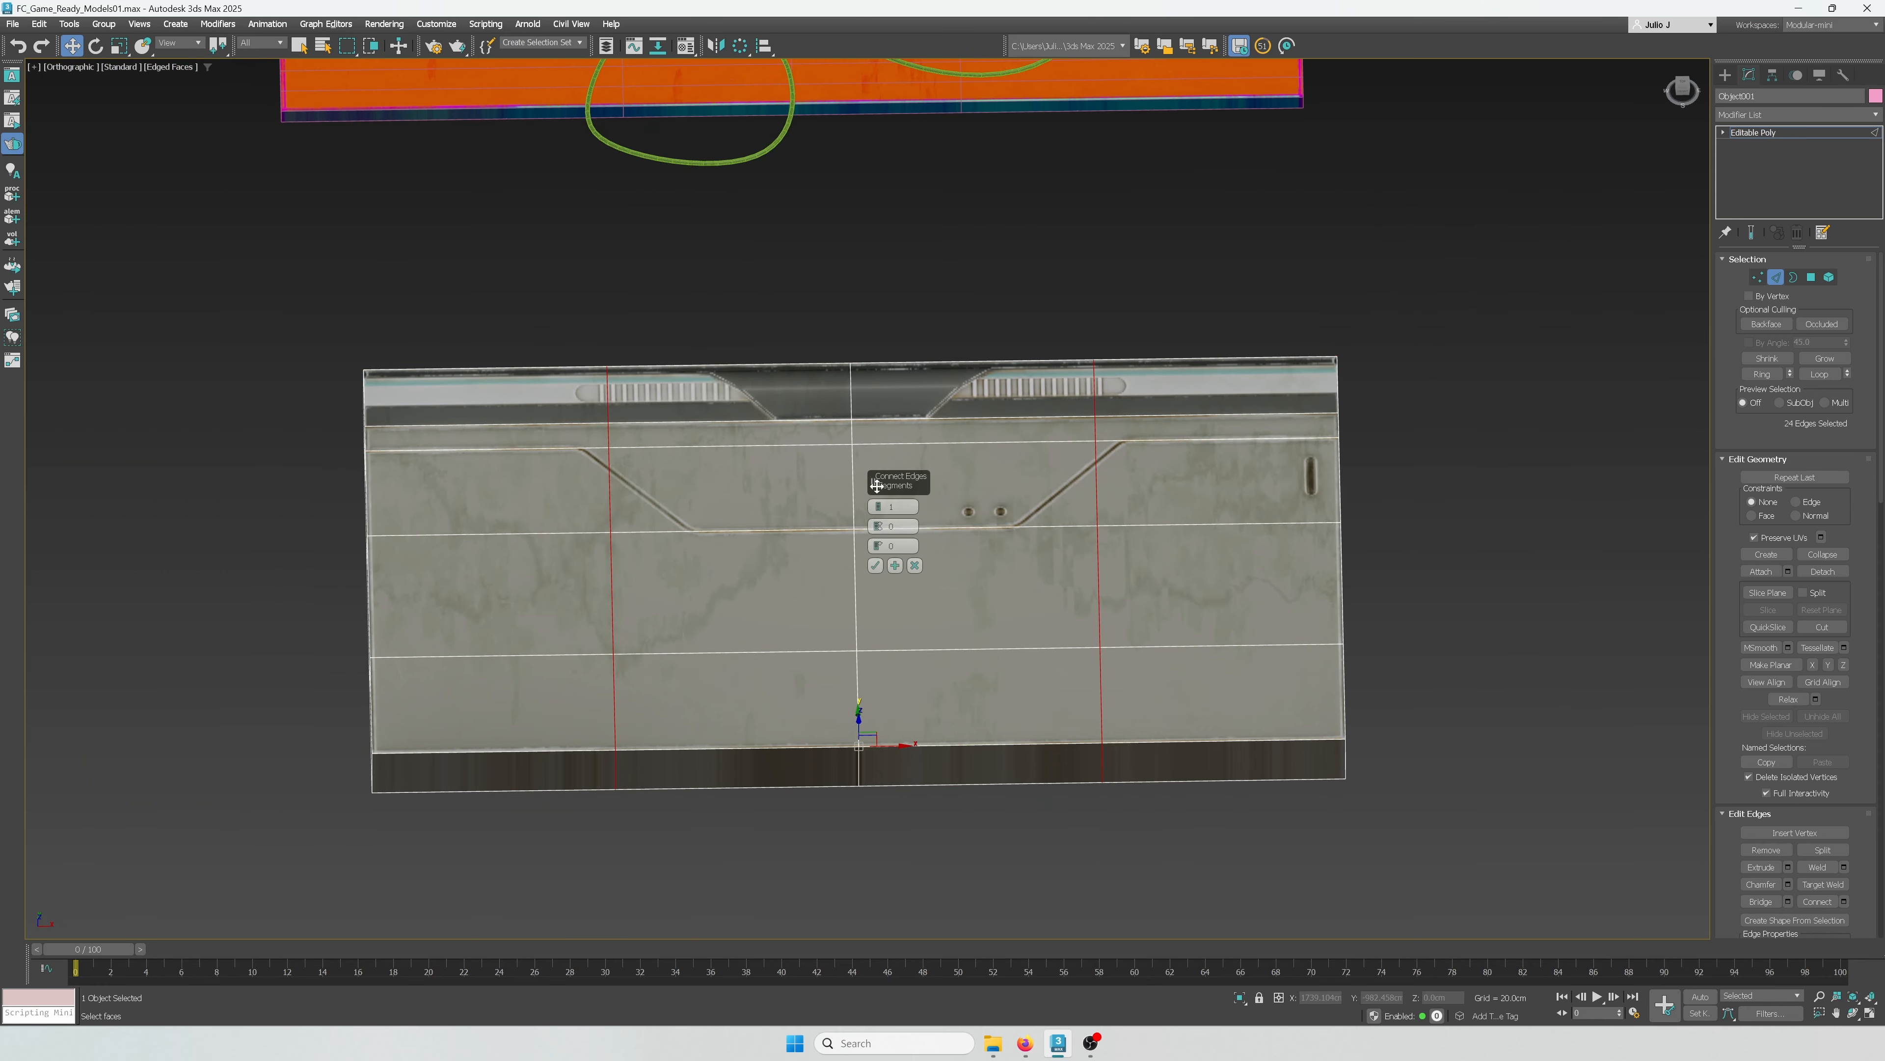
left_click(879, 504)
left_click_drag(879, 546, 873, 630)
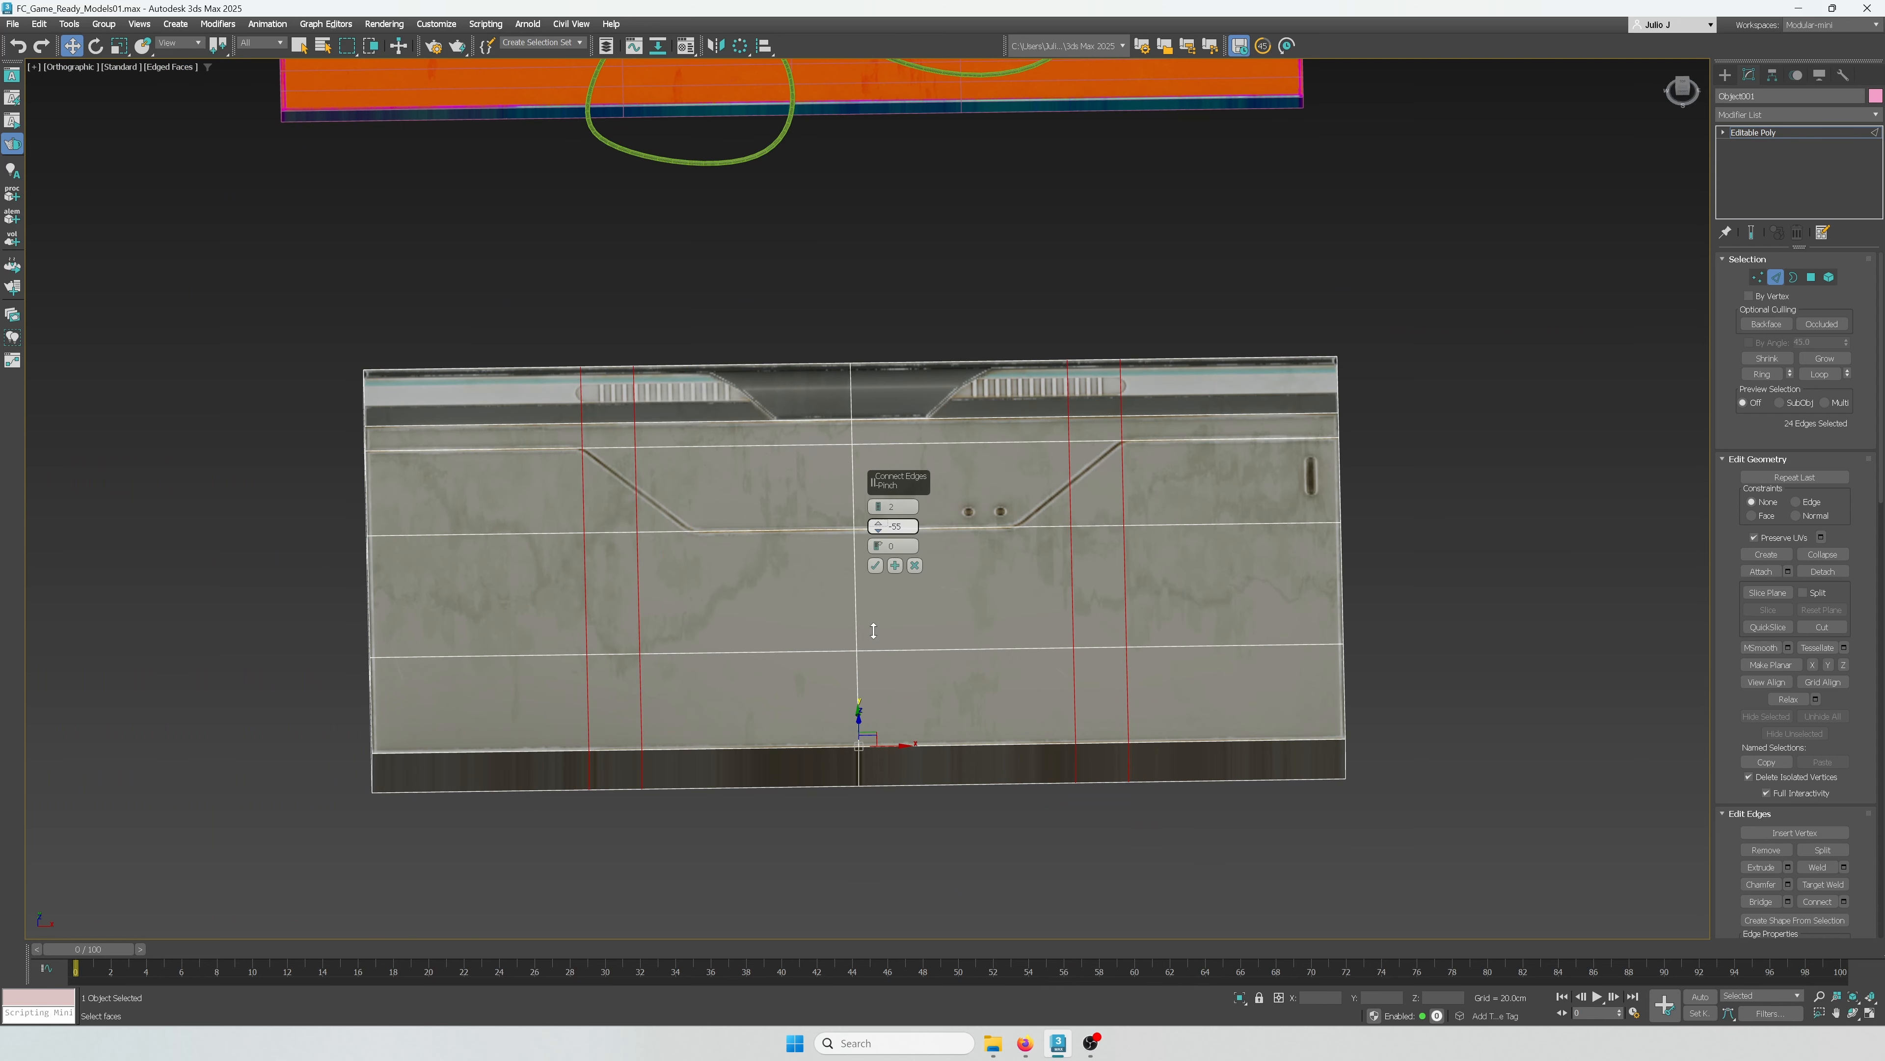
left_click(876, 566)
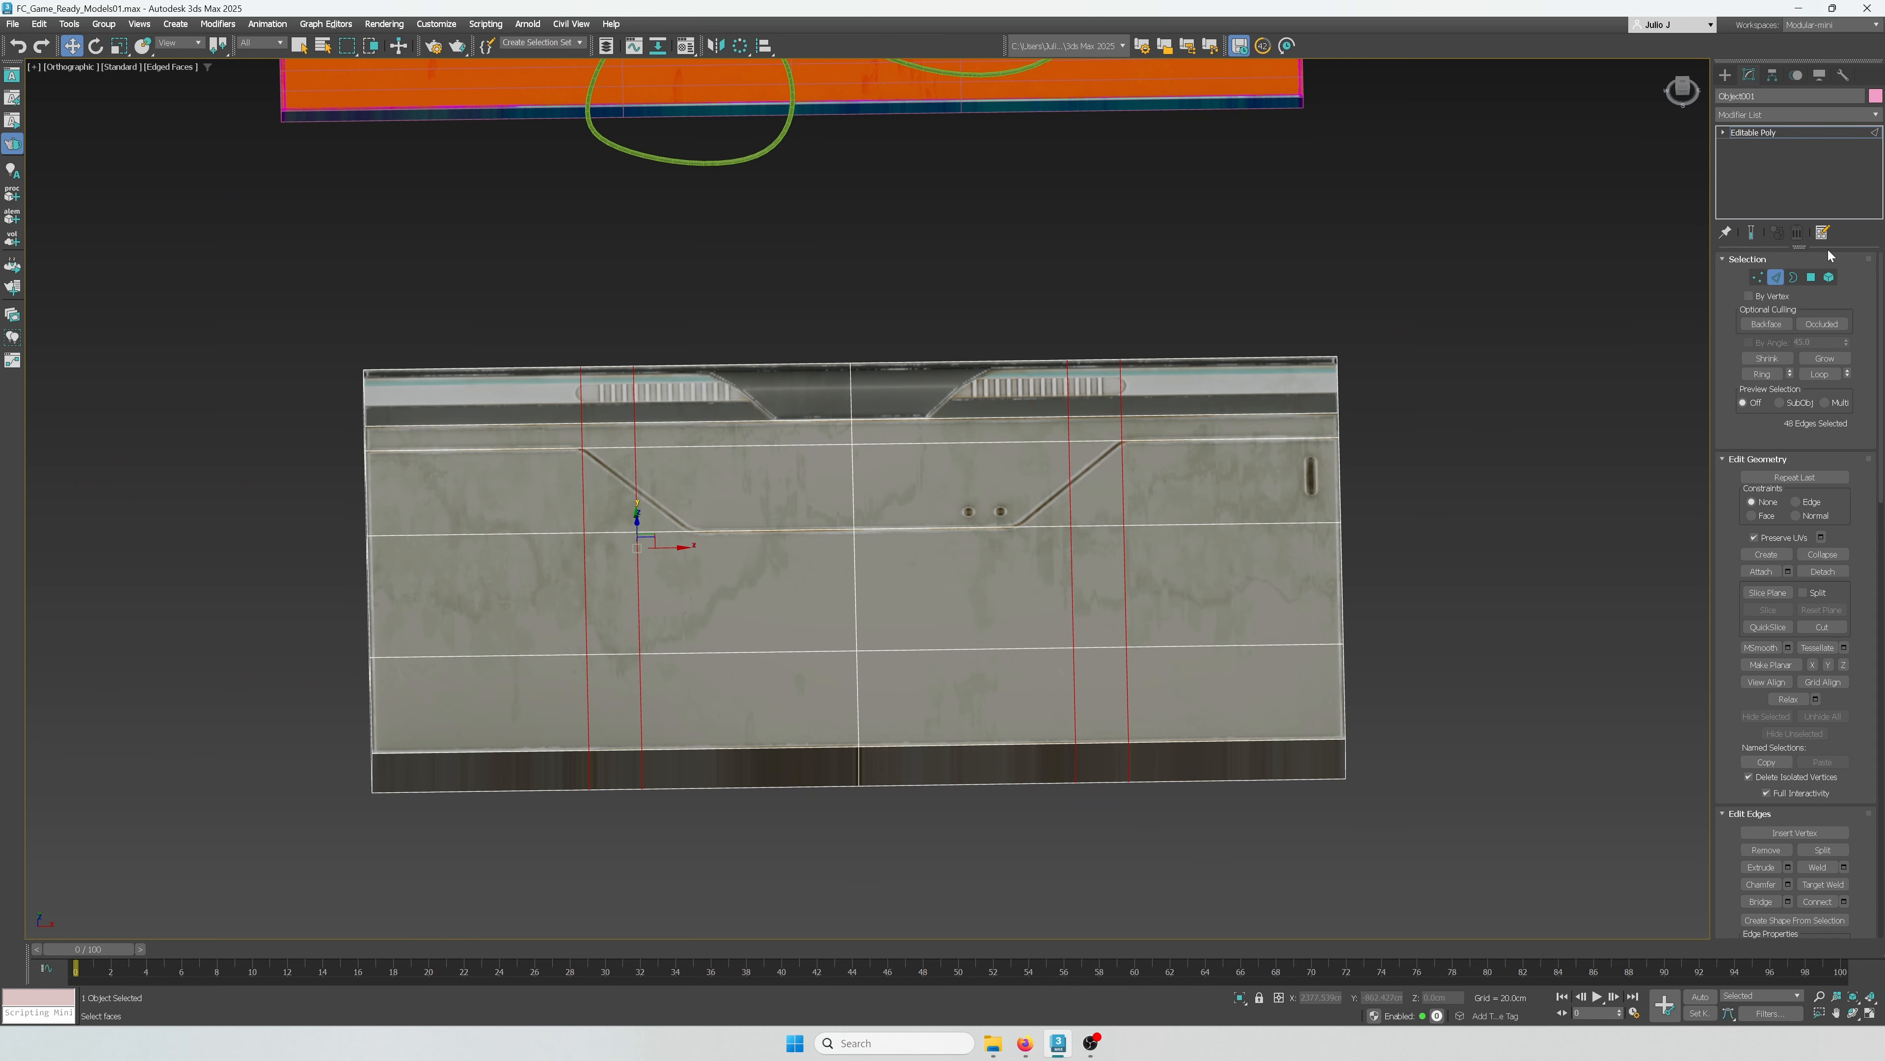
Step: Select the vertices along the inner new edge loop on each half of the panel
key("1")
key("t")
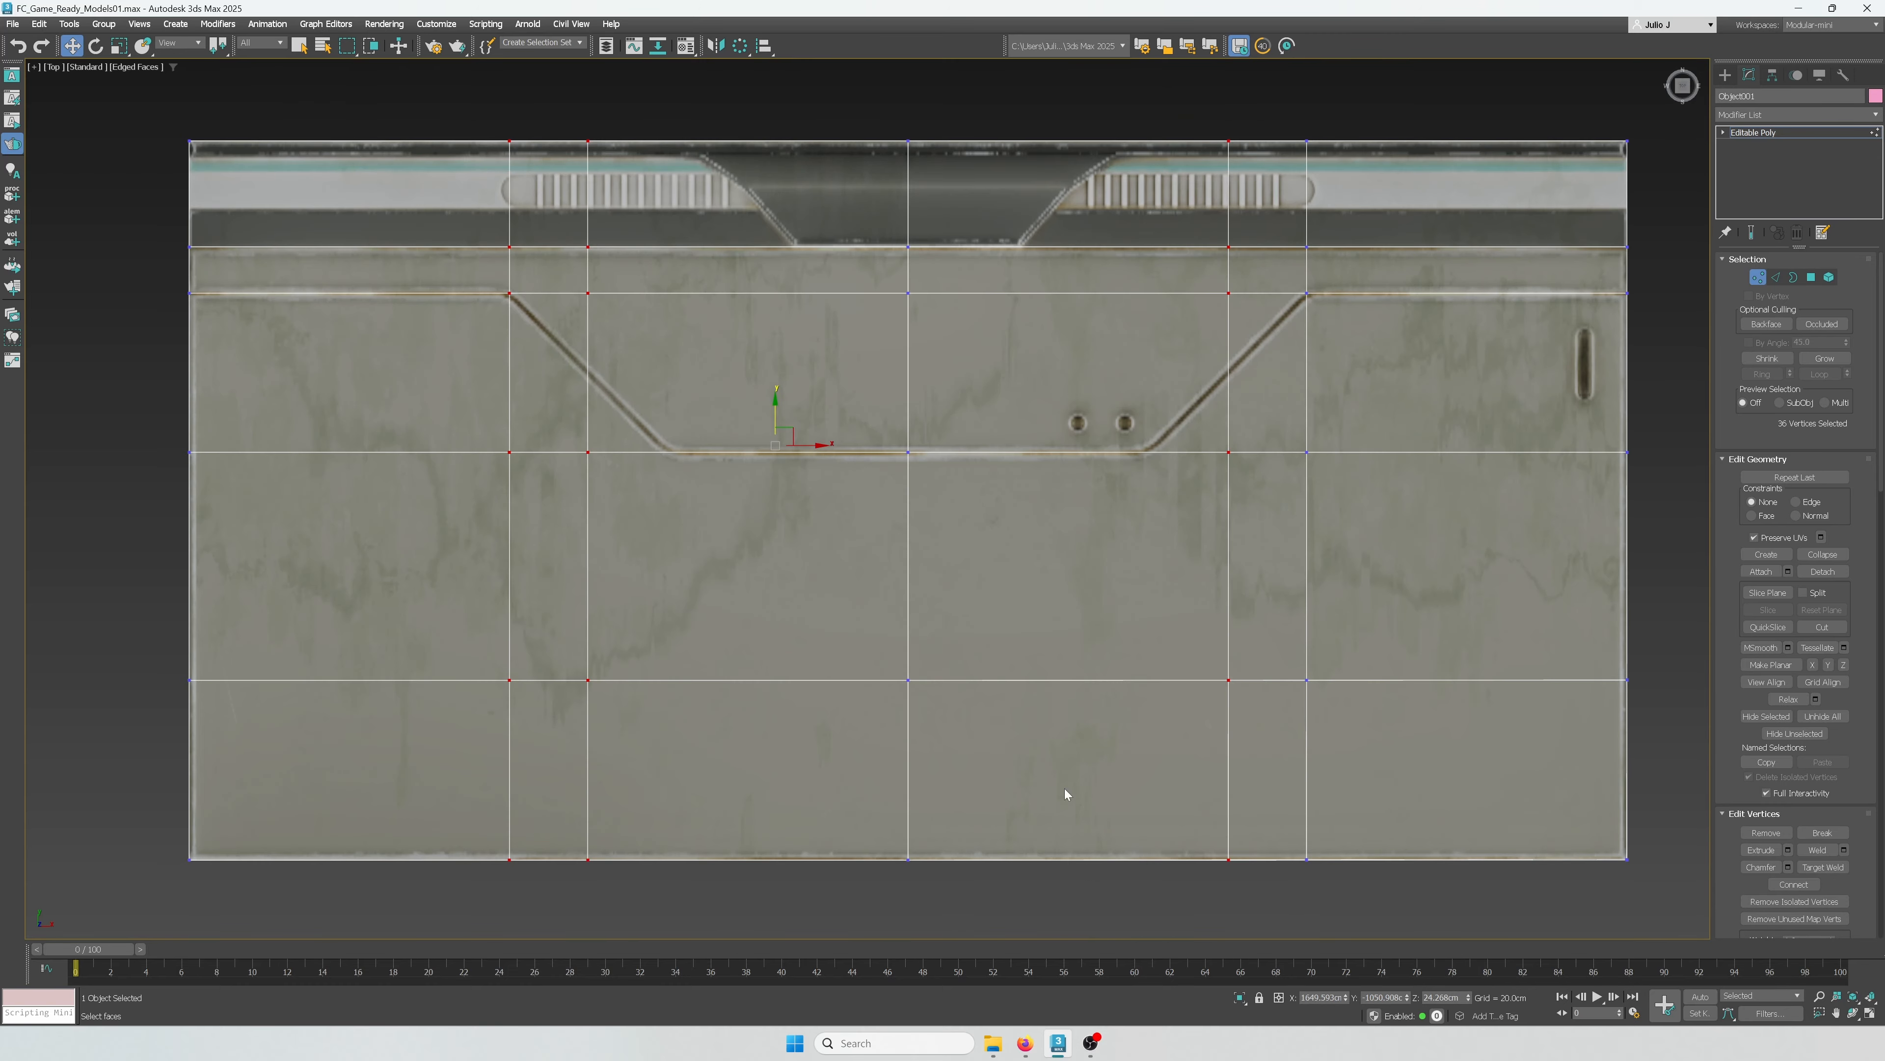
scroll(1065, 788, "down", 3)
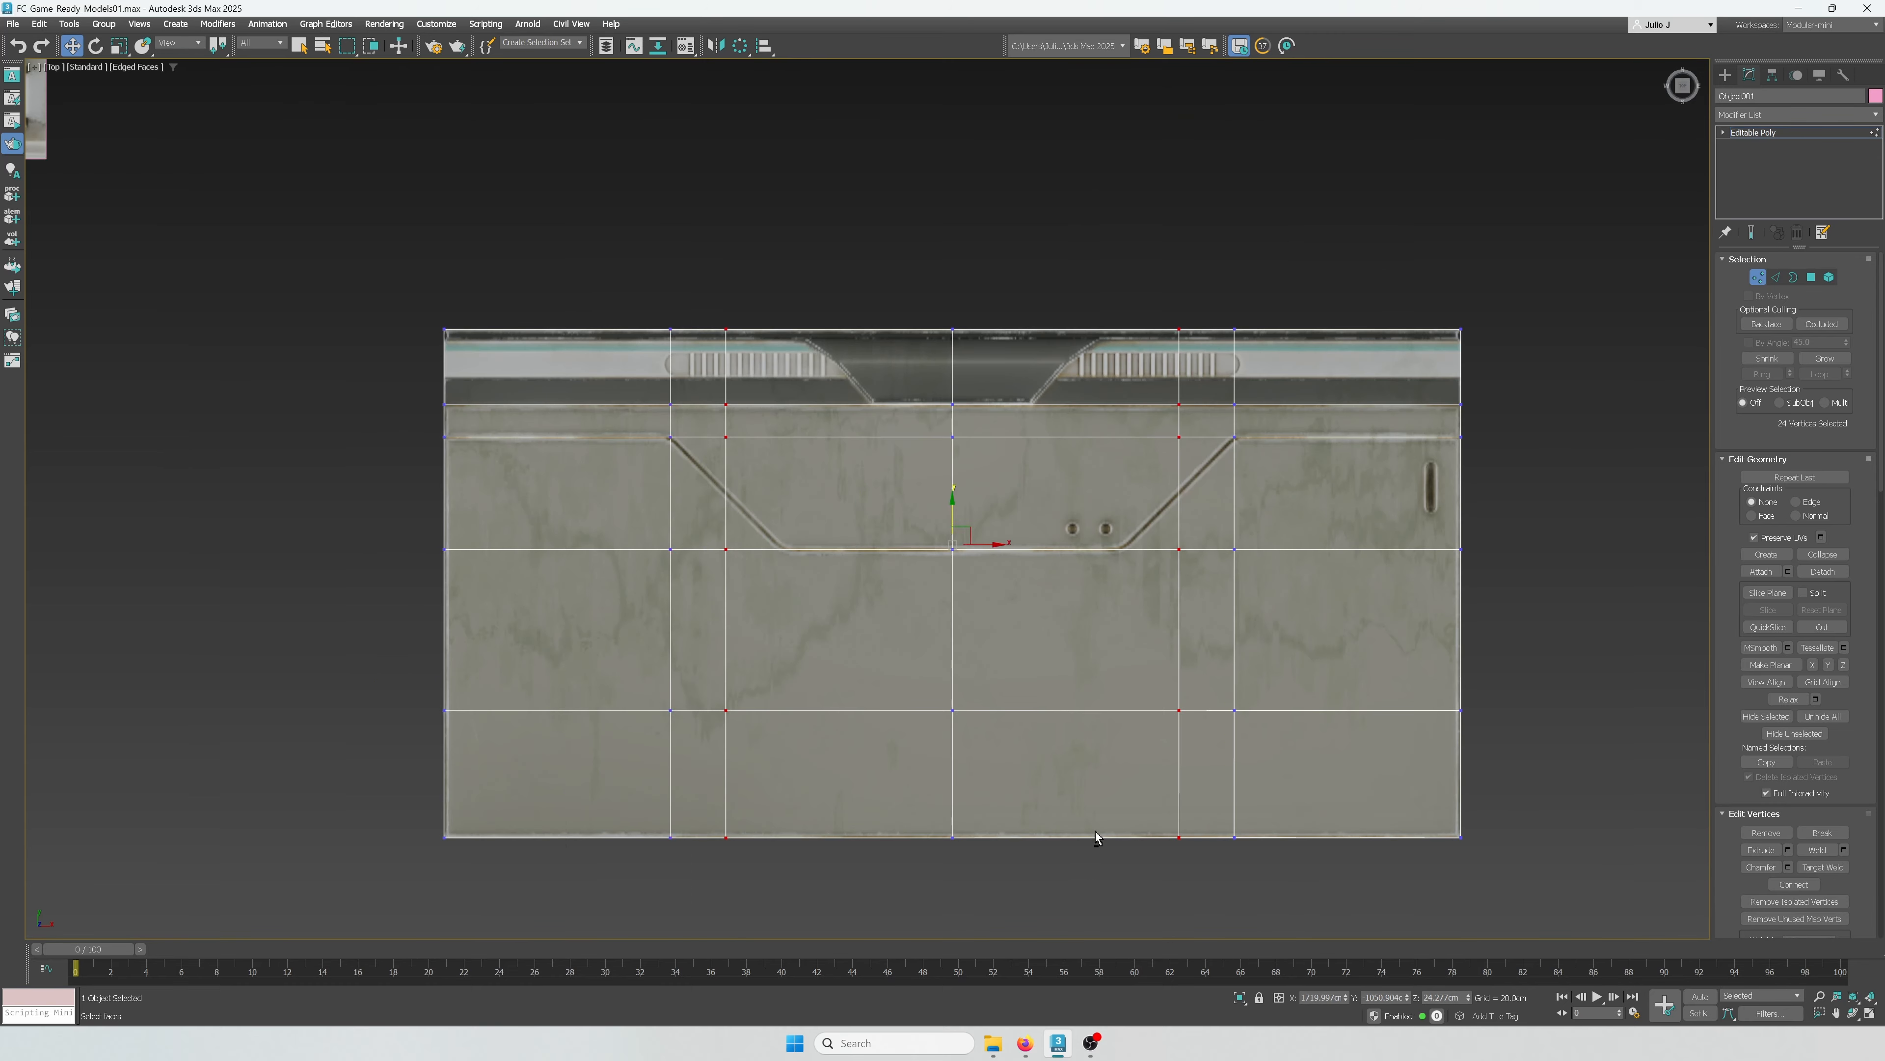
middle_click_drag(1095, 838, 1079, 769, "alt")
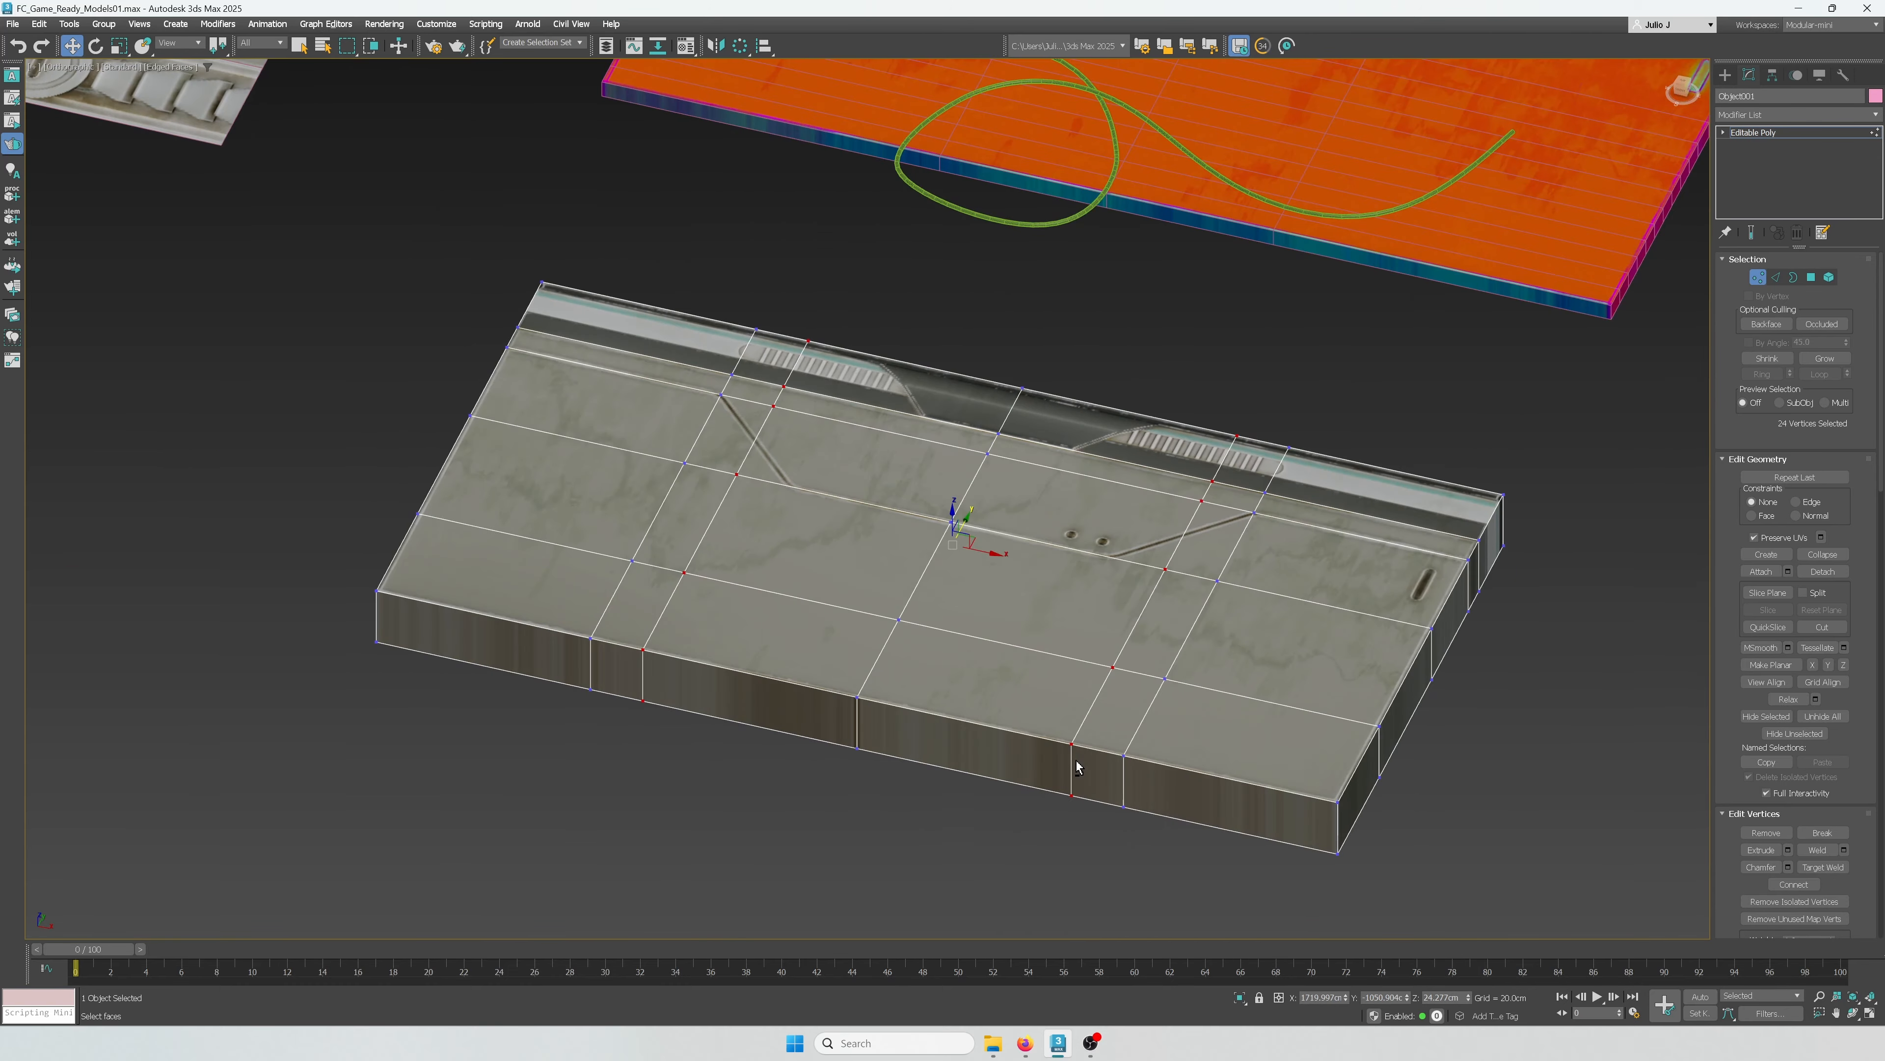
Step: Try to scale the two inner vertex rows toward the middle of the panel along X
key("r")
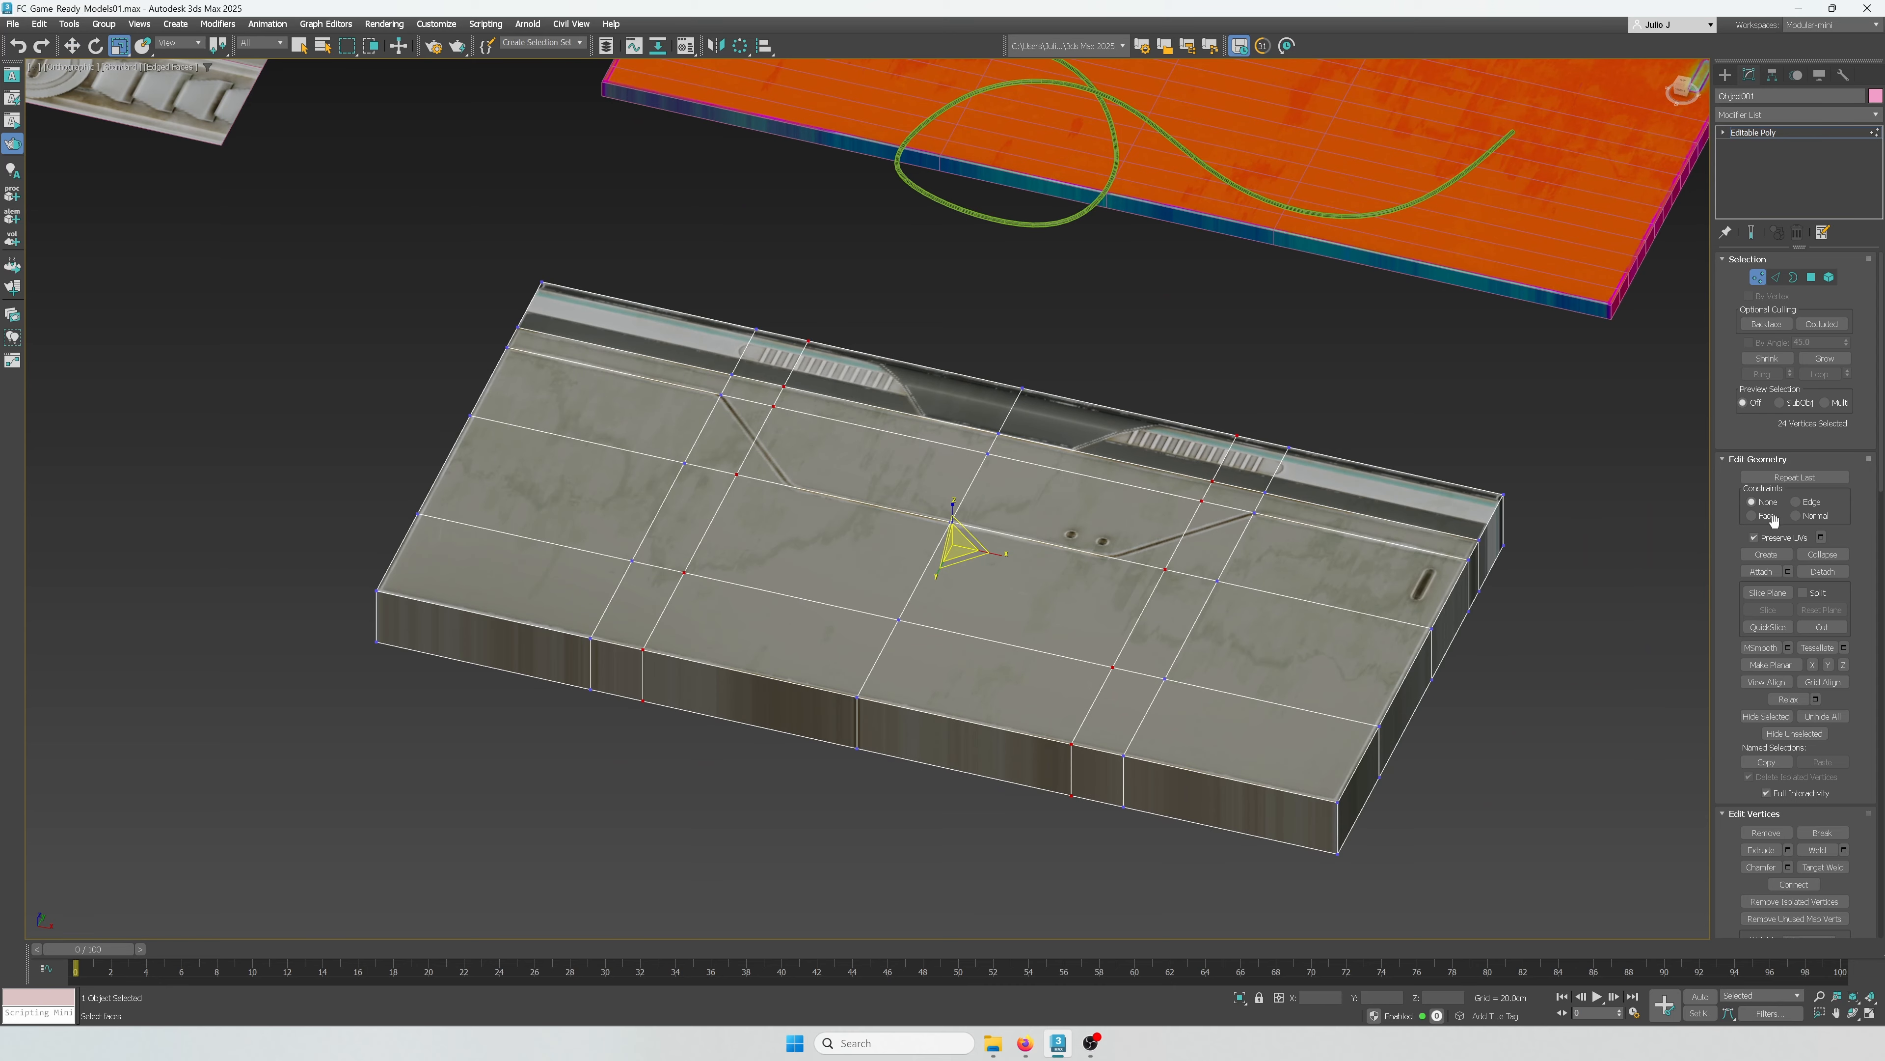
middle_click_drag(1277, 490, 1291, 535, "alt")
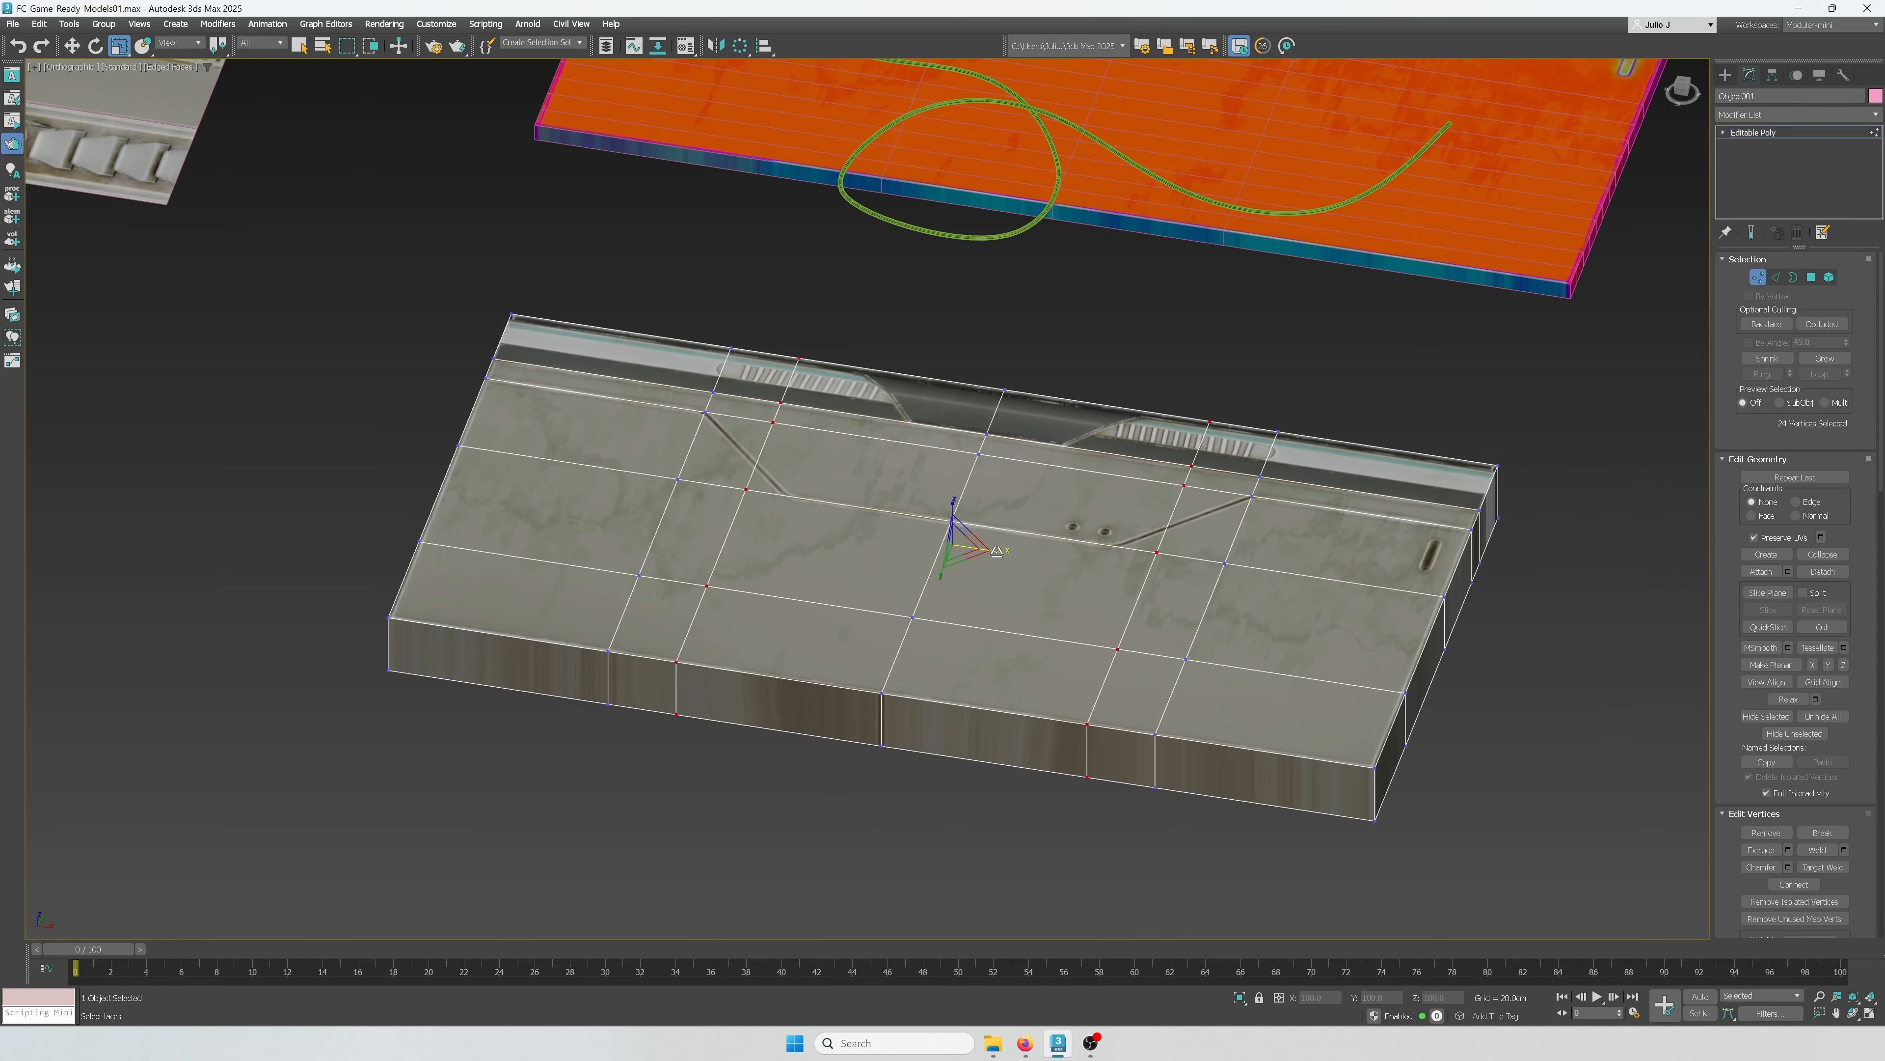
left_click_drag(999, 551, 993, 552)
right_click(994, 552)
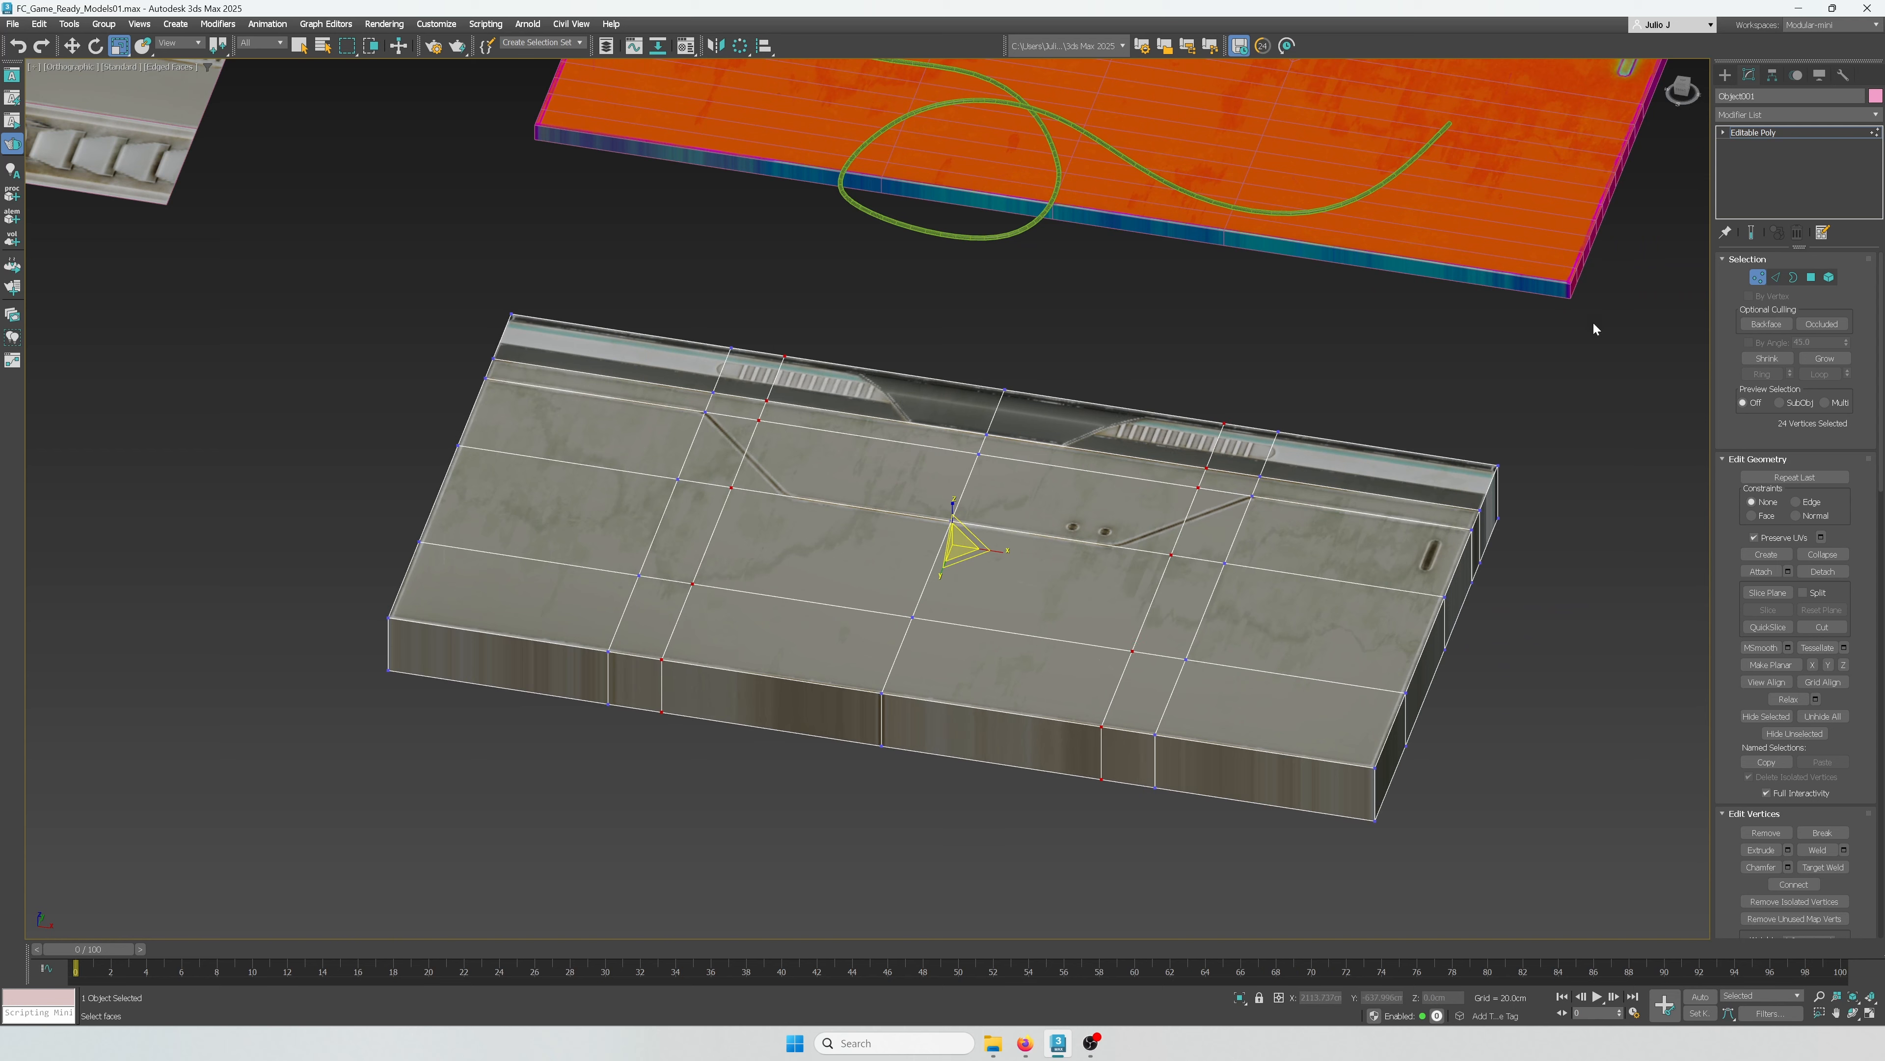
Step: Delete all of the panel's thickness polygons below its top surface
left_click(1808, 278)
key("f")
scroll(1262, 684, "down", 3)
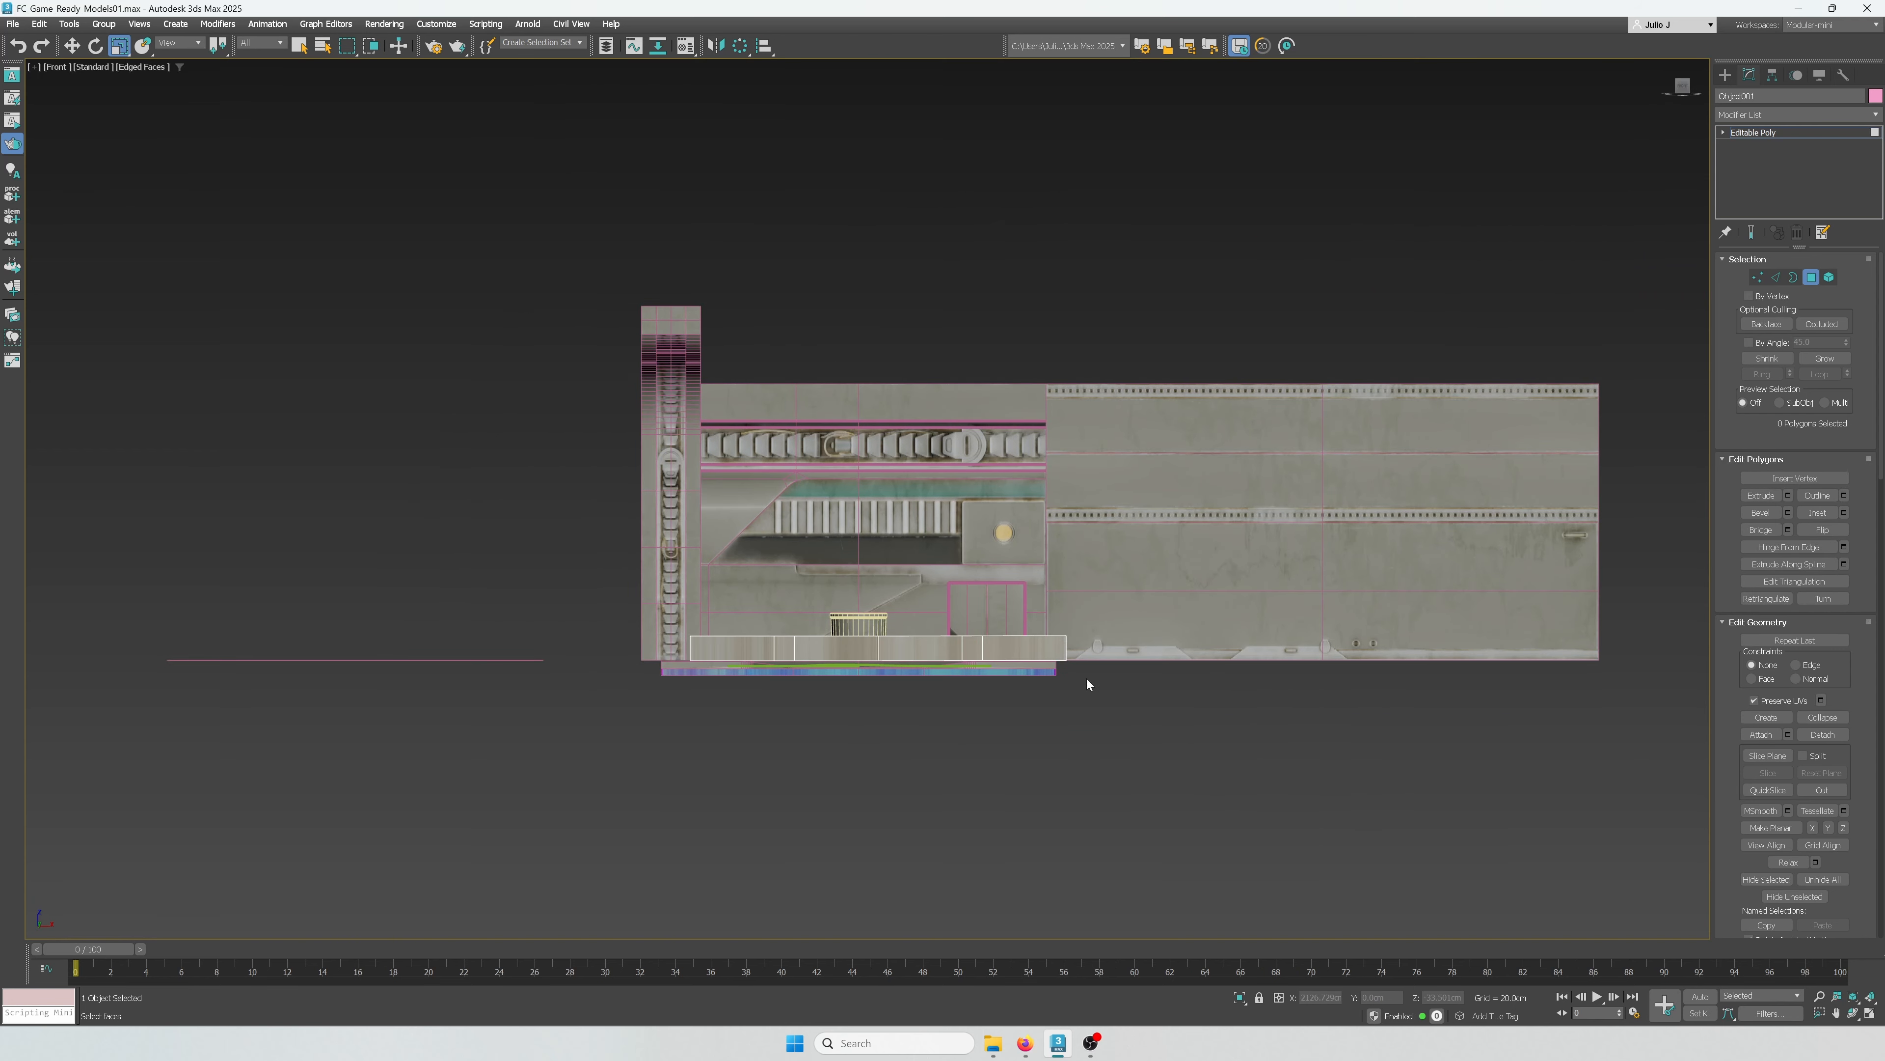
left_click_drag(643, 657, 643, 656)
middle_click_drag(958, 638, 1024, 723, "alt")
scroll(1023, 723, "up", 4)
key("Delete")
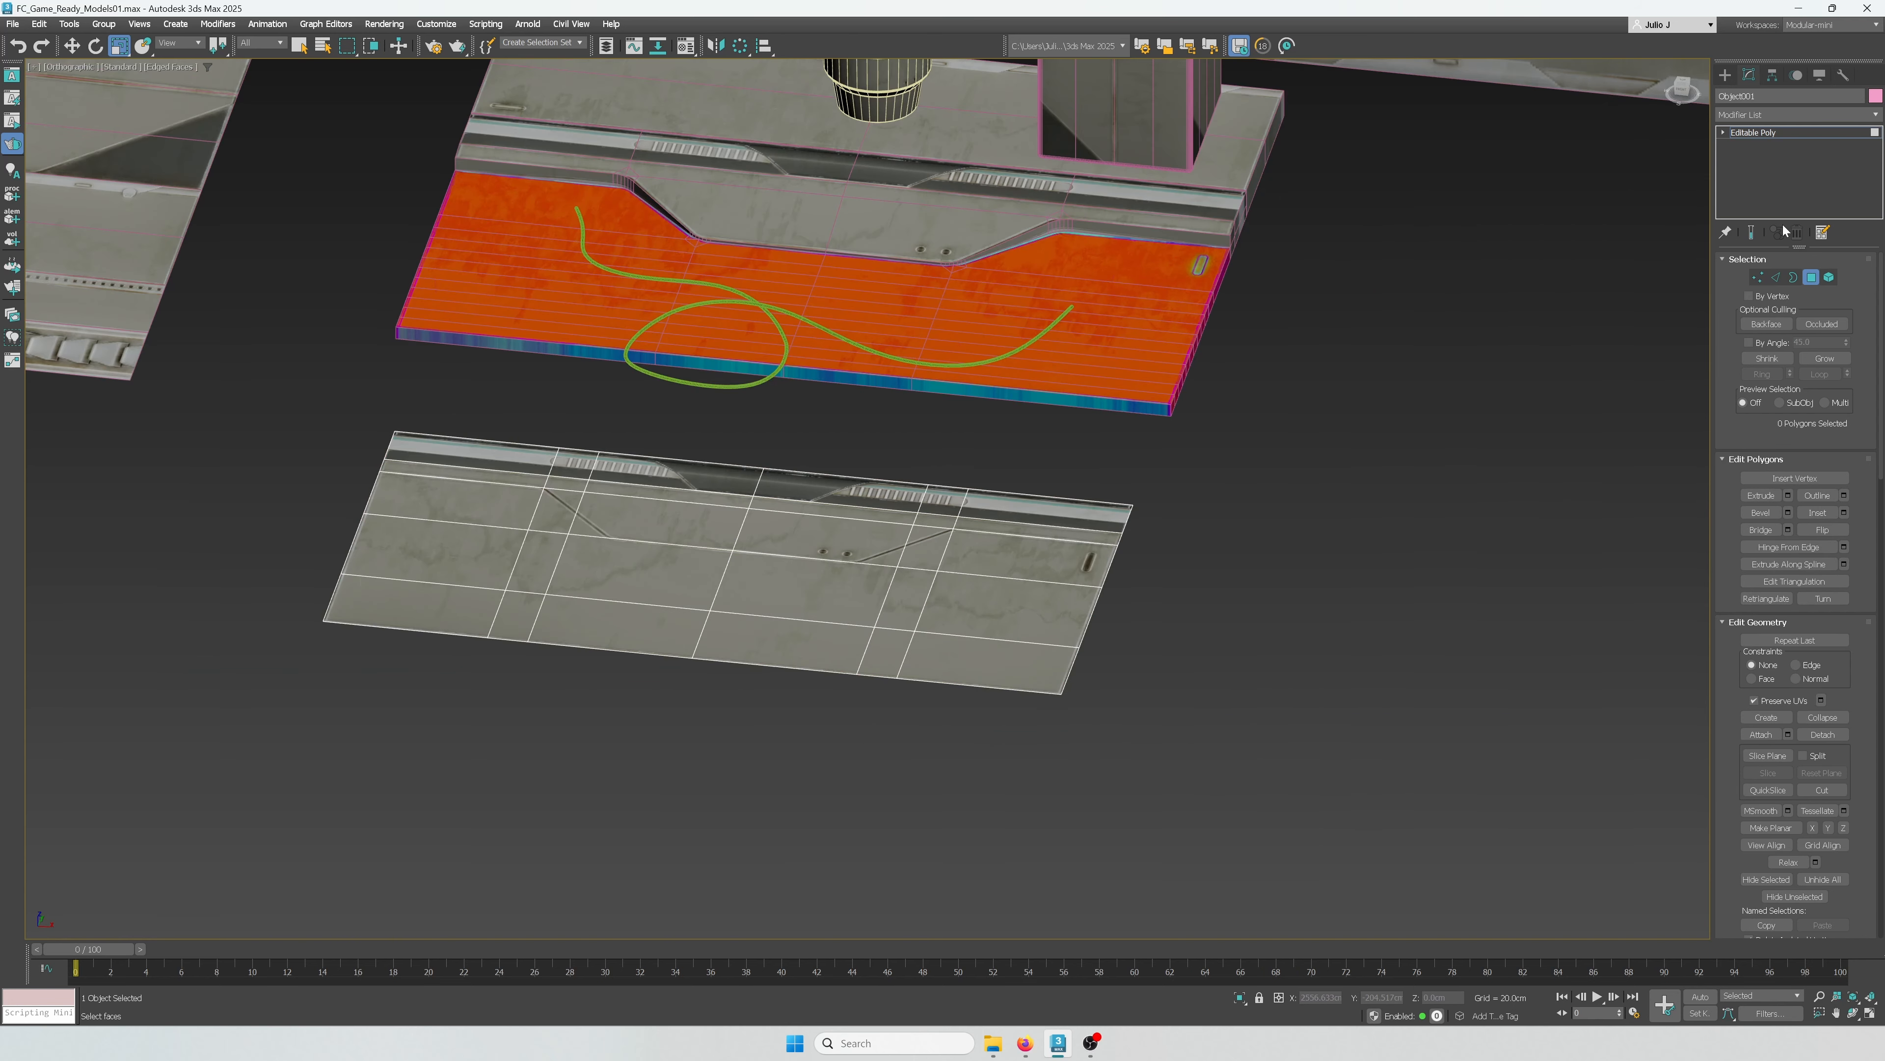
Step: Scale the two inner vertex rows toward the middle along X onto the inner corners of the diagonal grooves
left_click(1759, 278)
scroll(842, 526, "up", 5)
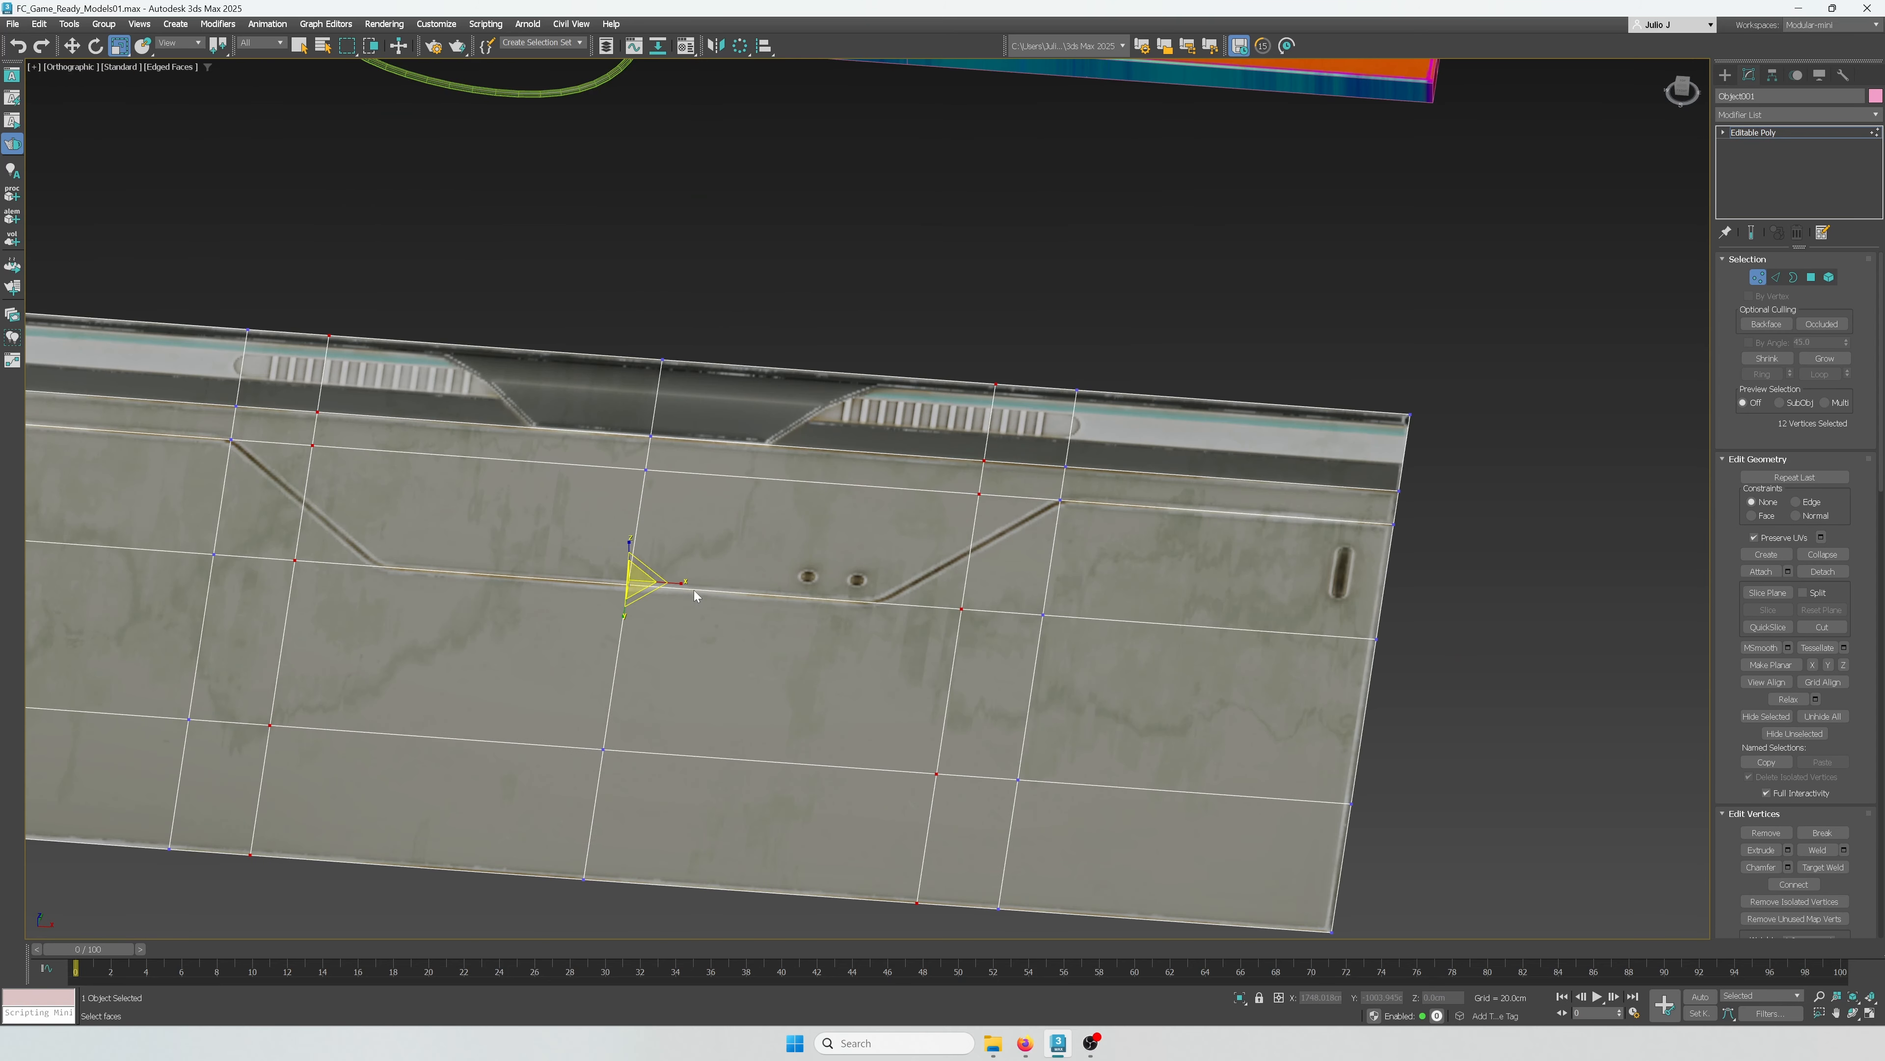
left_click_drag(675, 581, 662, 583)
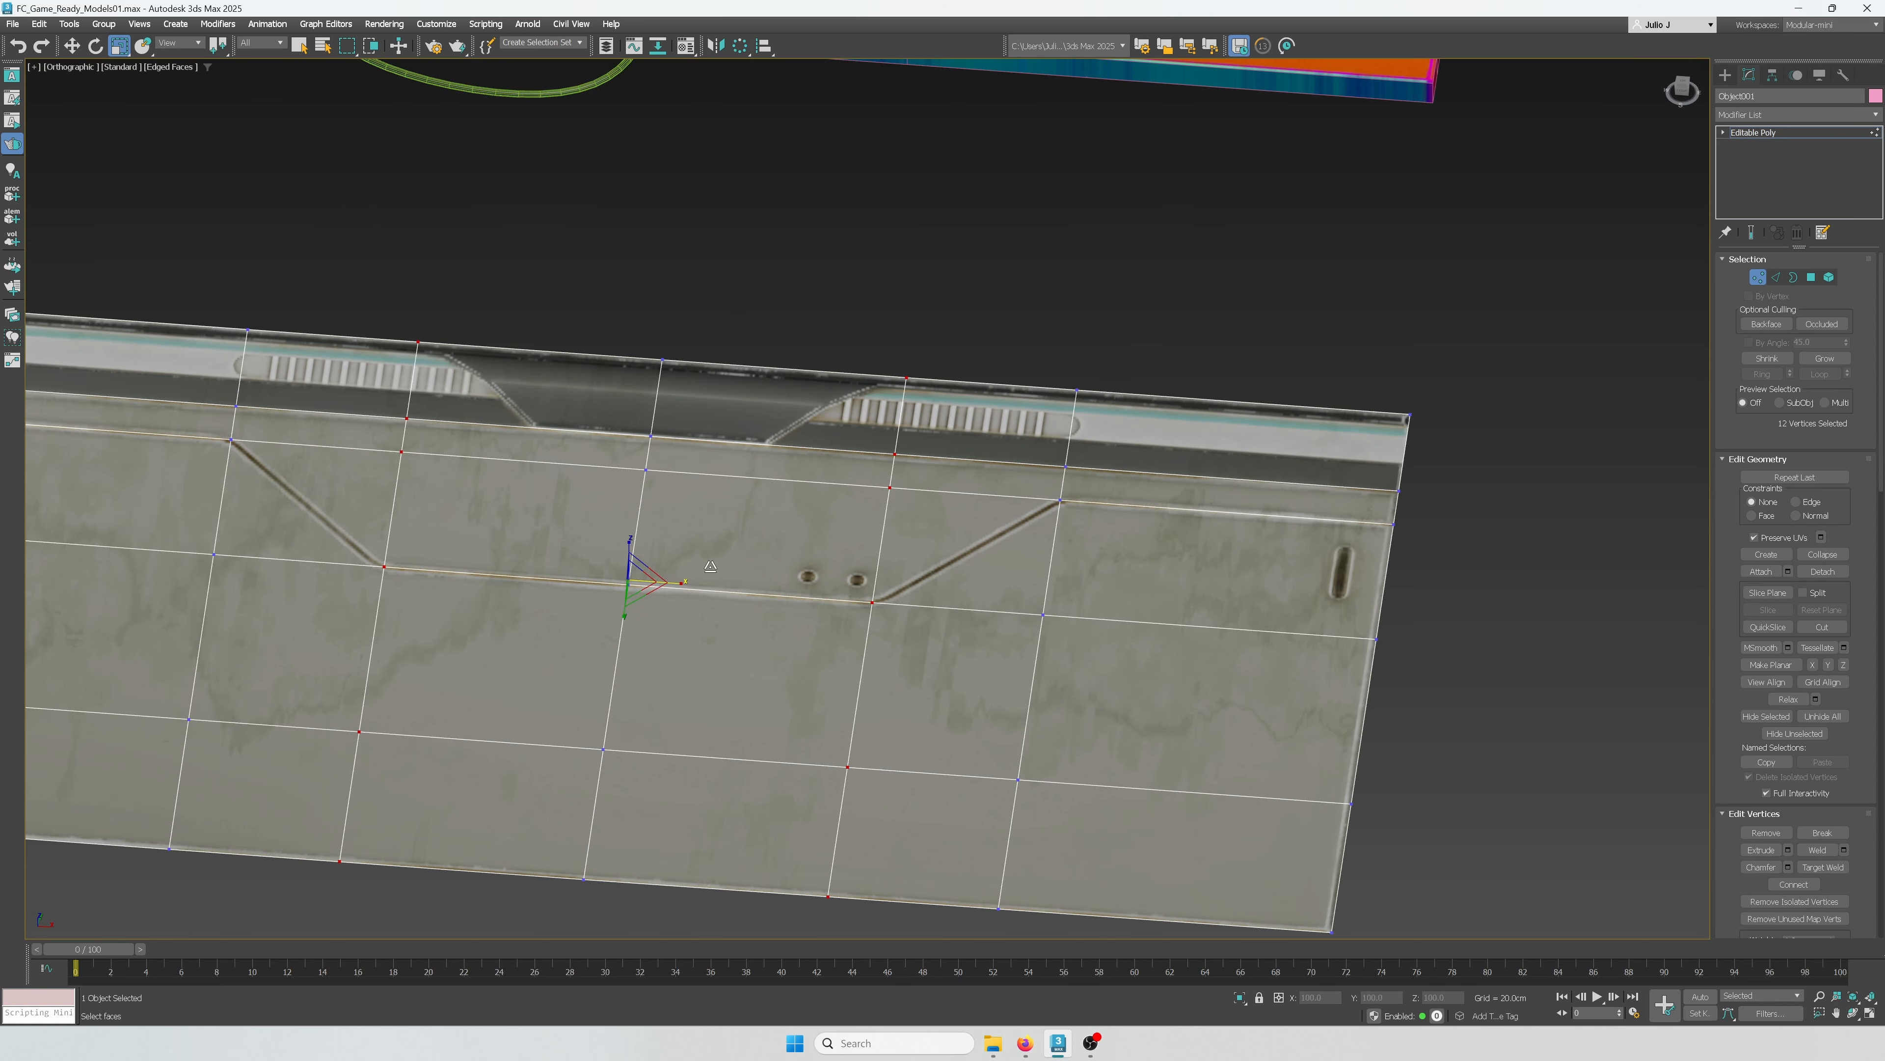
Step: Connect the vertex pairs at the ends of both diagonal grooves so edges follow the texture's groove lines
key("w")
left_click(872, 602)
left_click(1060, 500, "ctrl")
middle_click_drag(1009, 537, 1115, 535)
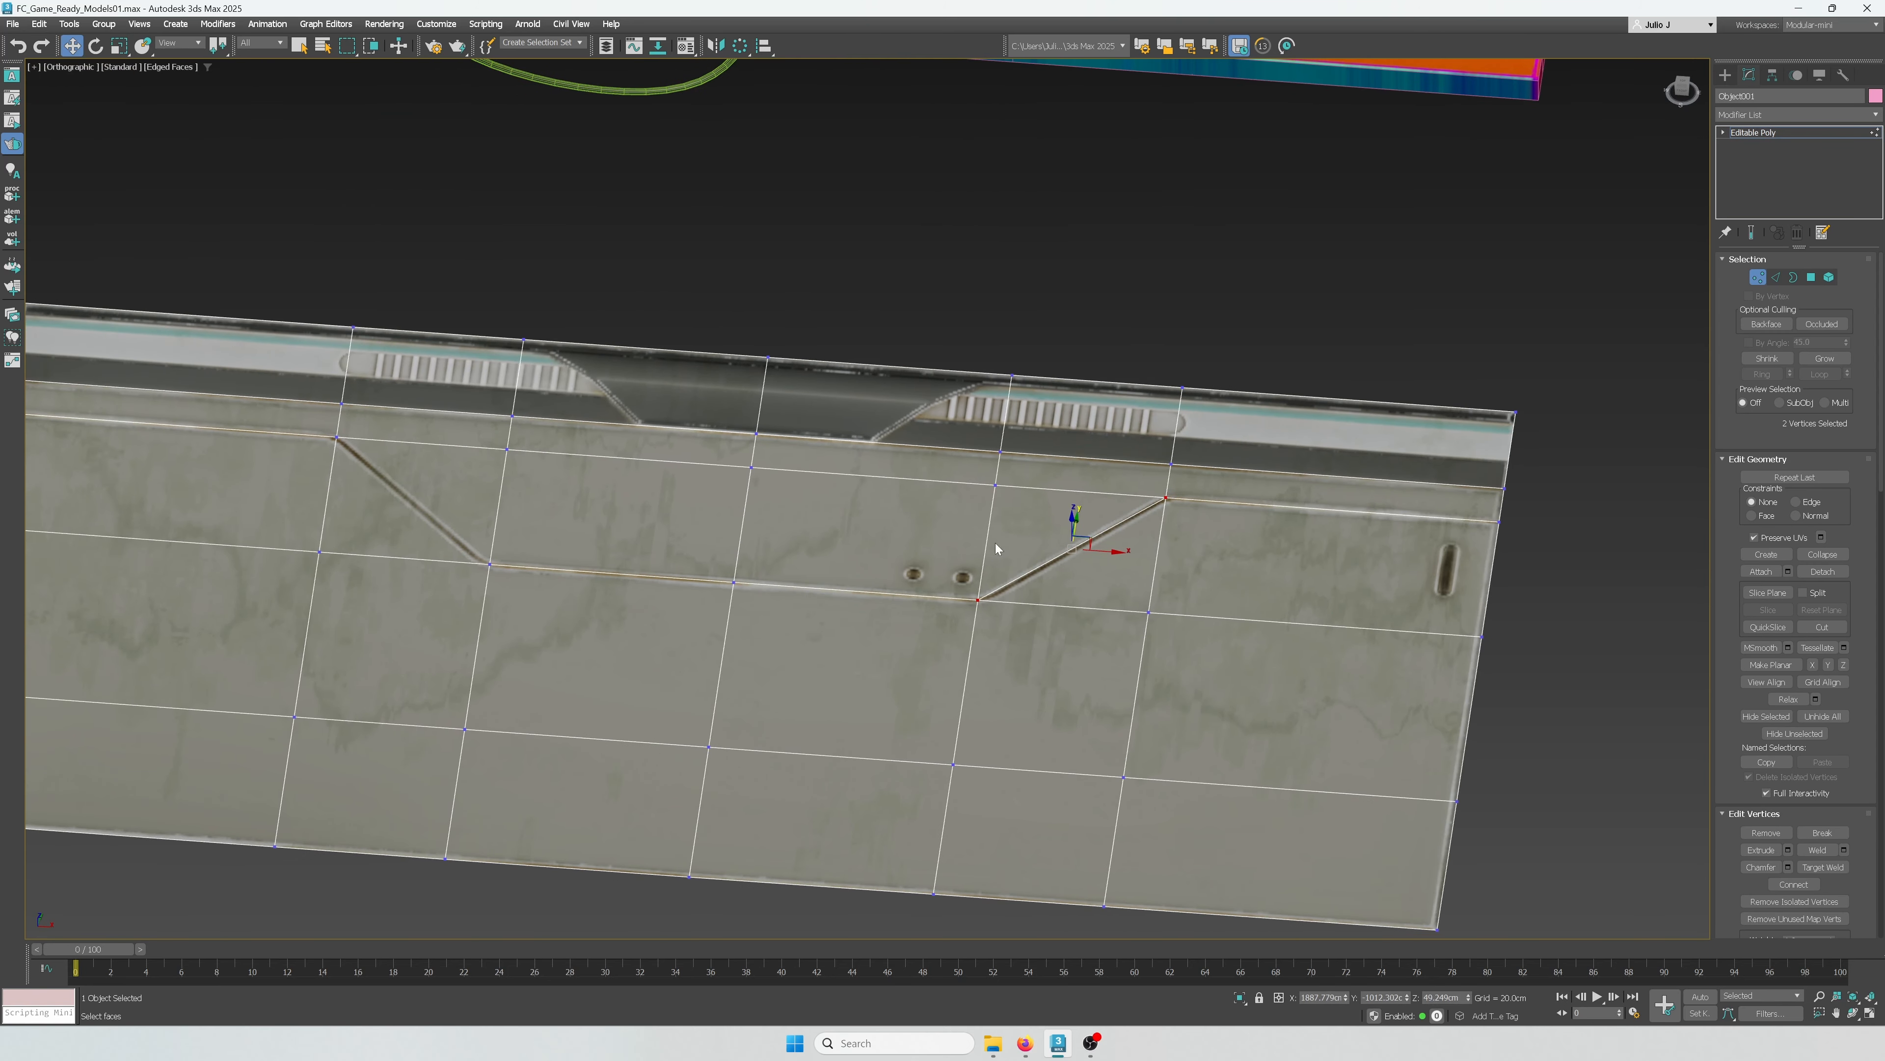
middle_click_drag(995, 547, 1116, 552)
left_click(610, 568)
left_click(456, 441, "ctrl")
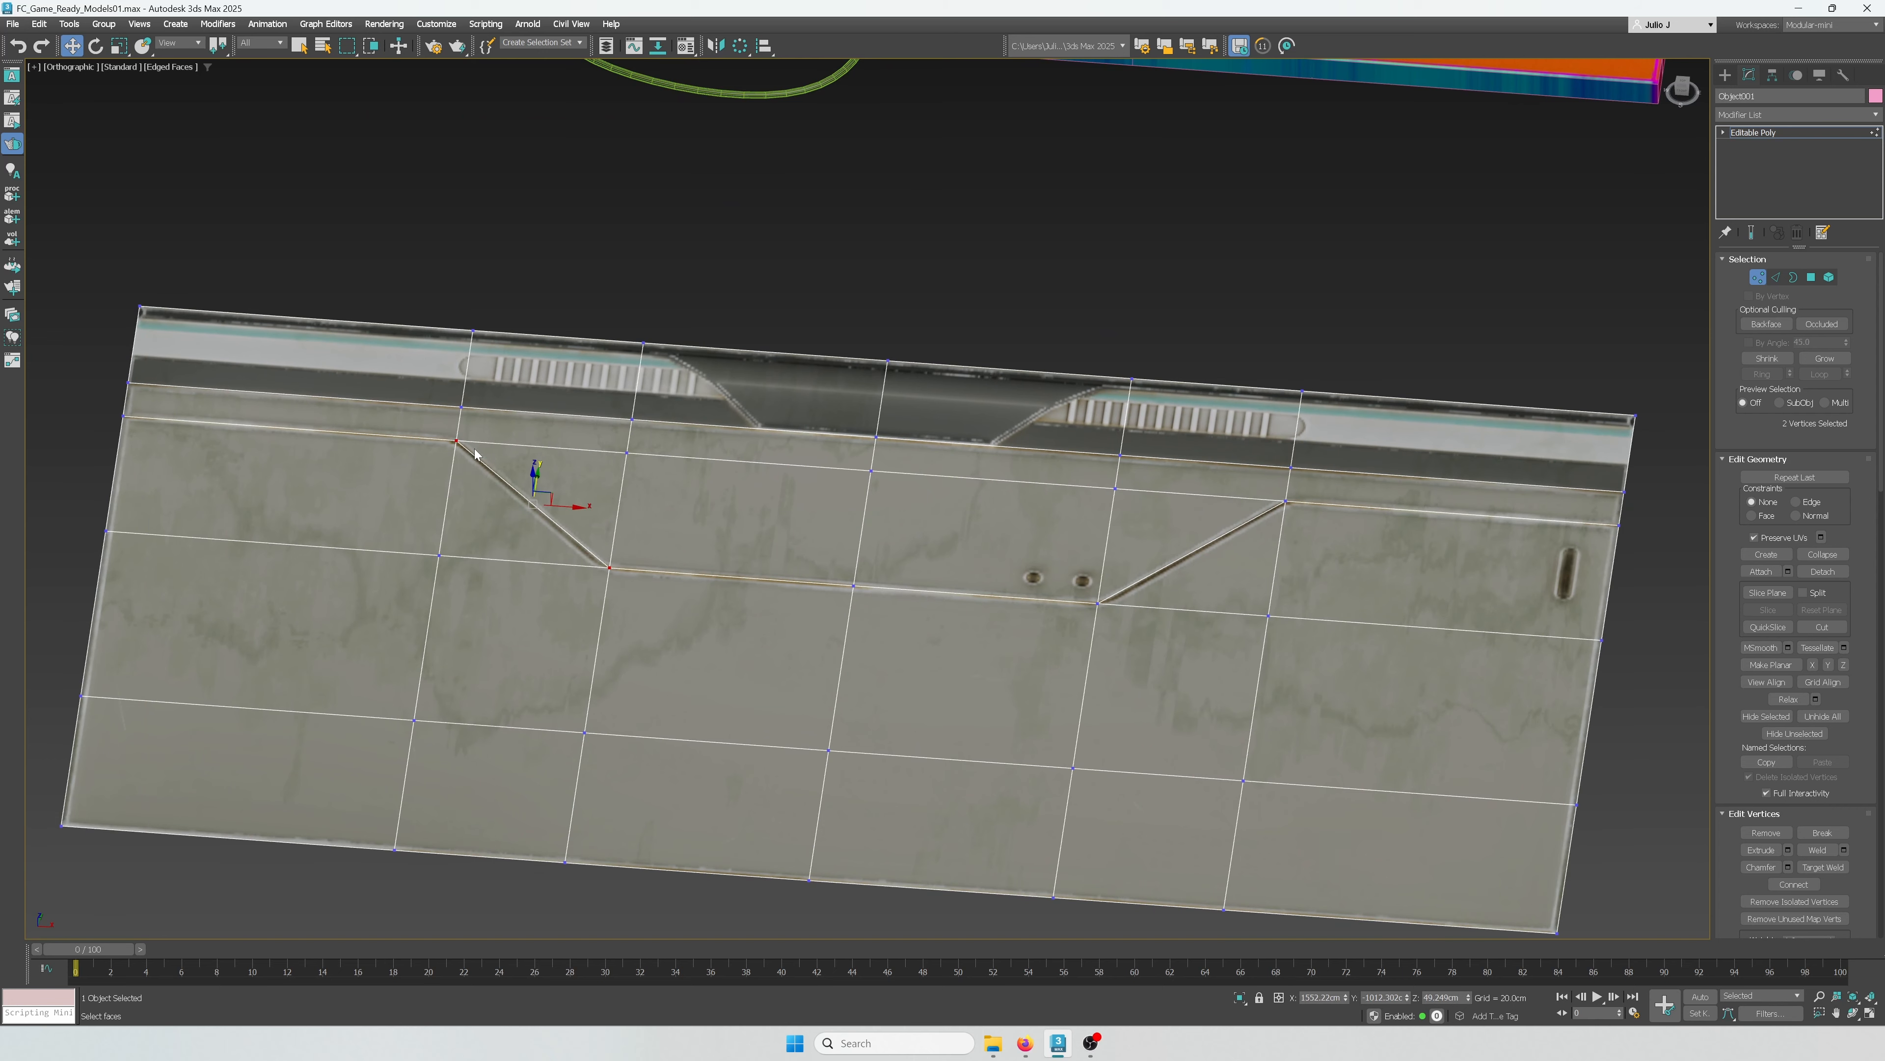
middle_click_drag(475, 454, 860, 493, "alt")
Step: Select all polygons on the large panel area on the far side of the groove line from the trim band
left_click(1816, 281)
left_click(1418, 605)
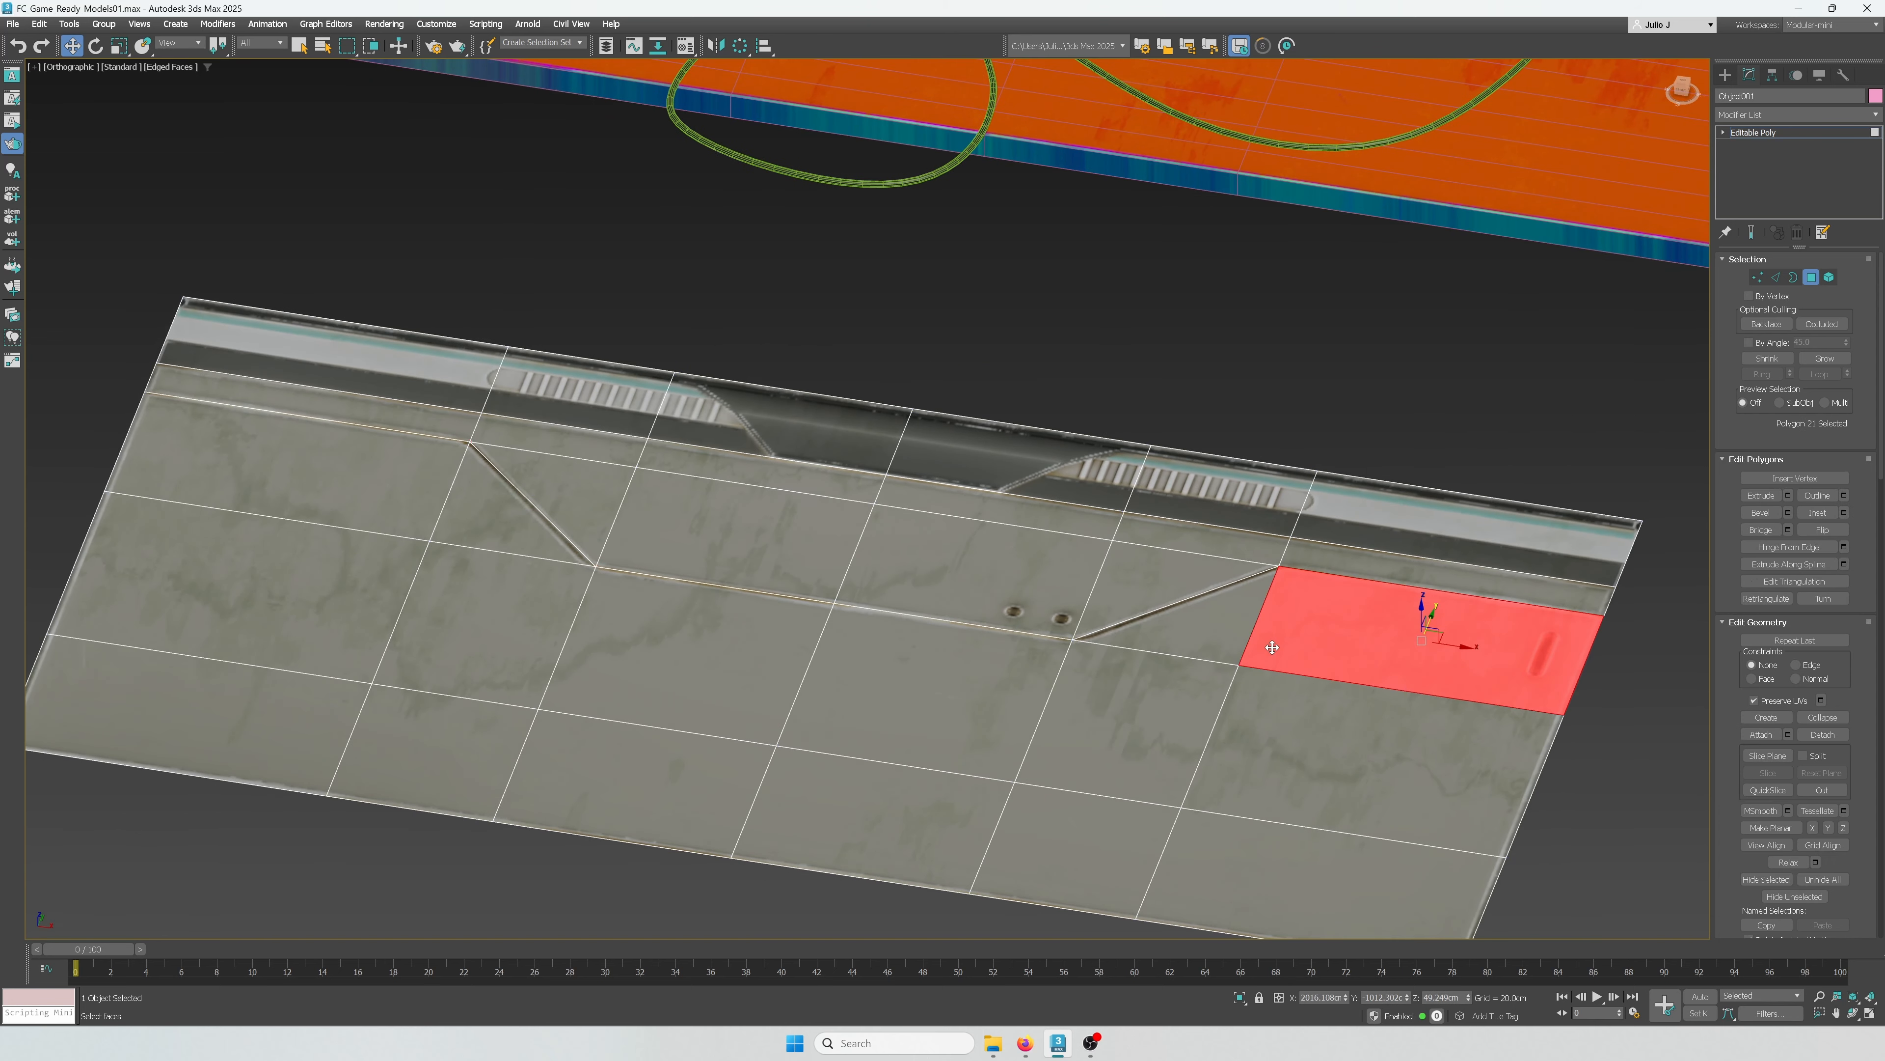
scroll(1257, 597, "down", 2)
left_click_drag(996, 663, 883, 652)
left_click(1206, 578, "ctrl")
left_click(1280, 576, "ctrl")
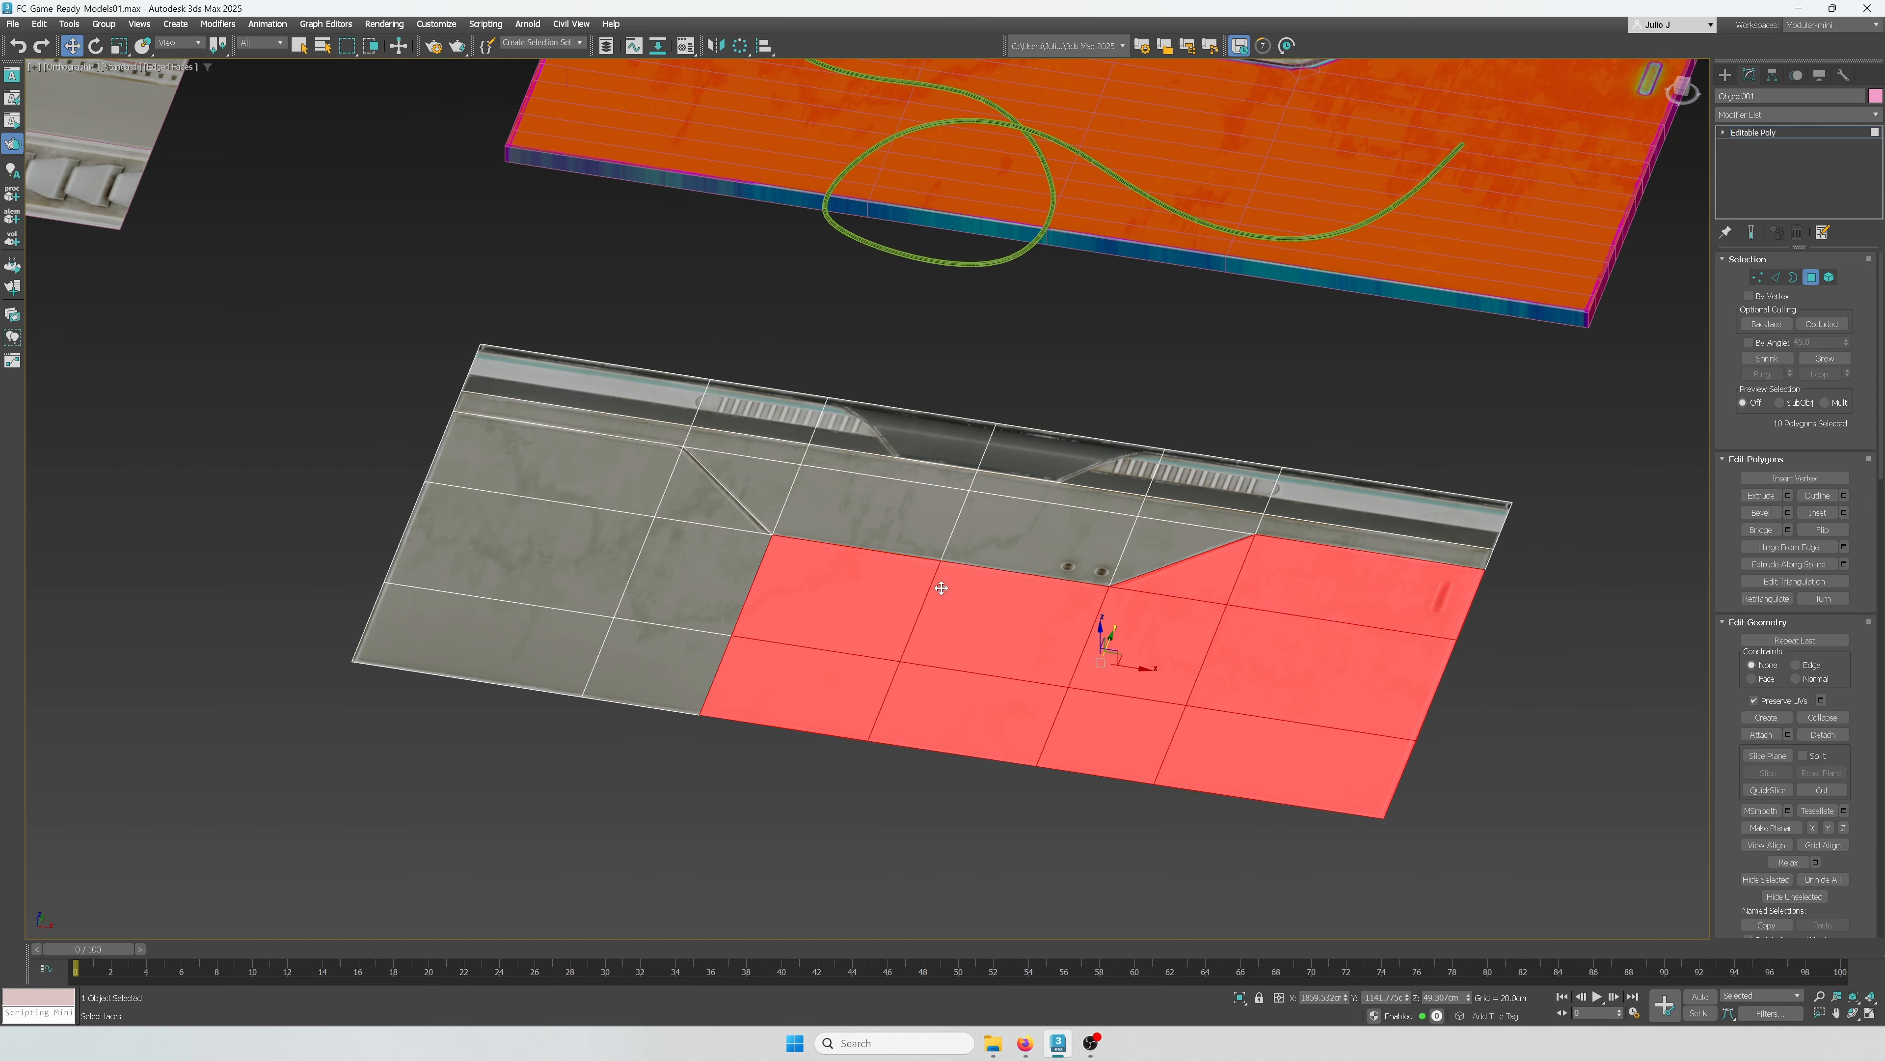
left_click(663, 557, "ctrl")
left_click(640, 656, "ctrl")
left_click(690, 496, "ctrl")
left_click(629, 483, "ctrl")
left_click(596, 553, "ctrl")
left_click(571, 638, "ctrl")
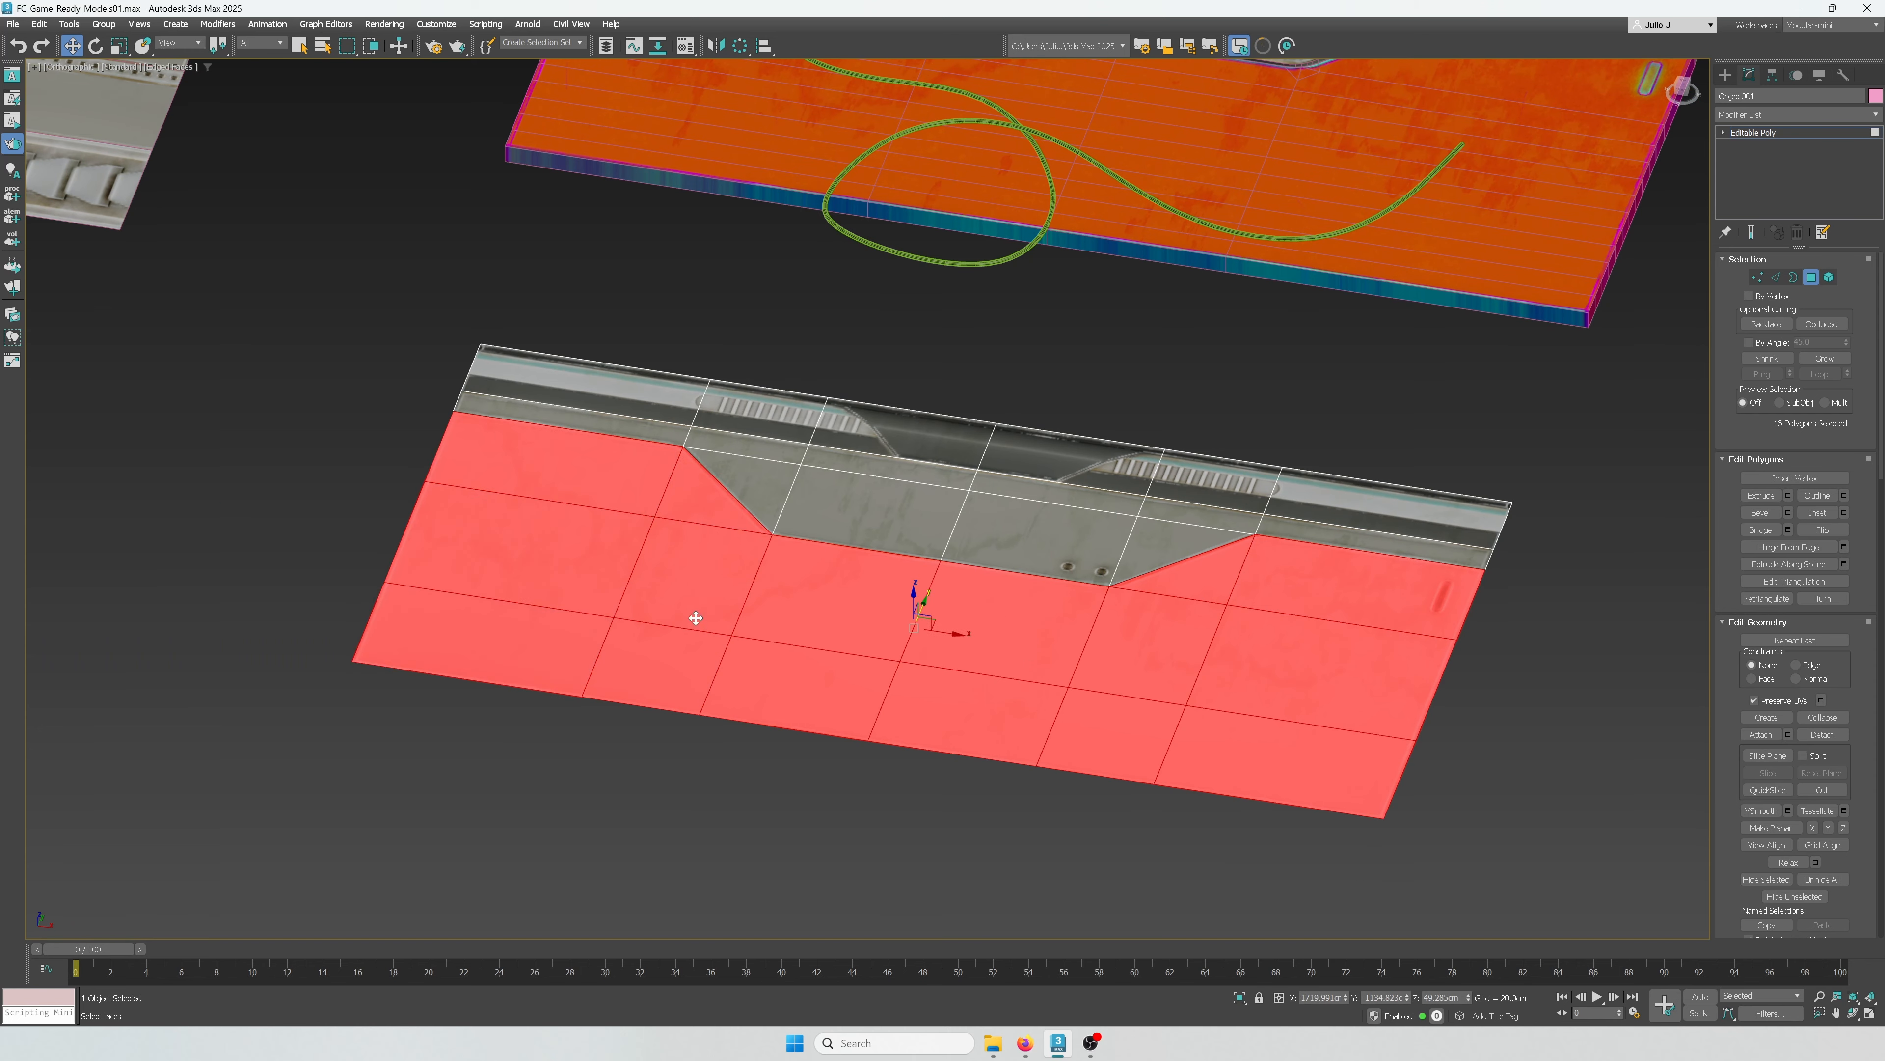
Step: Extrude the selected polygons down about 19.5 cm along Z to form a stepped wall at the groove line
scroll(749, 583, "up", 2)
middle_click_drag(764, 566, 720, 561, "alt")
left_click_drag(658, 569, 656, 604)
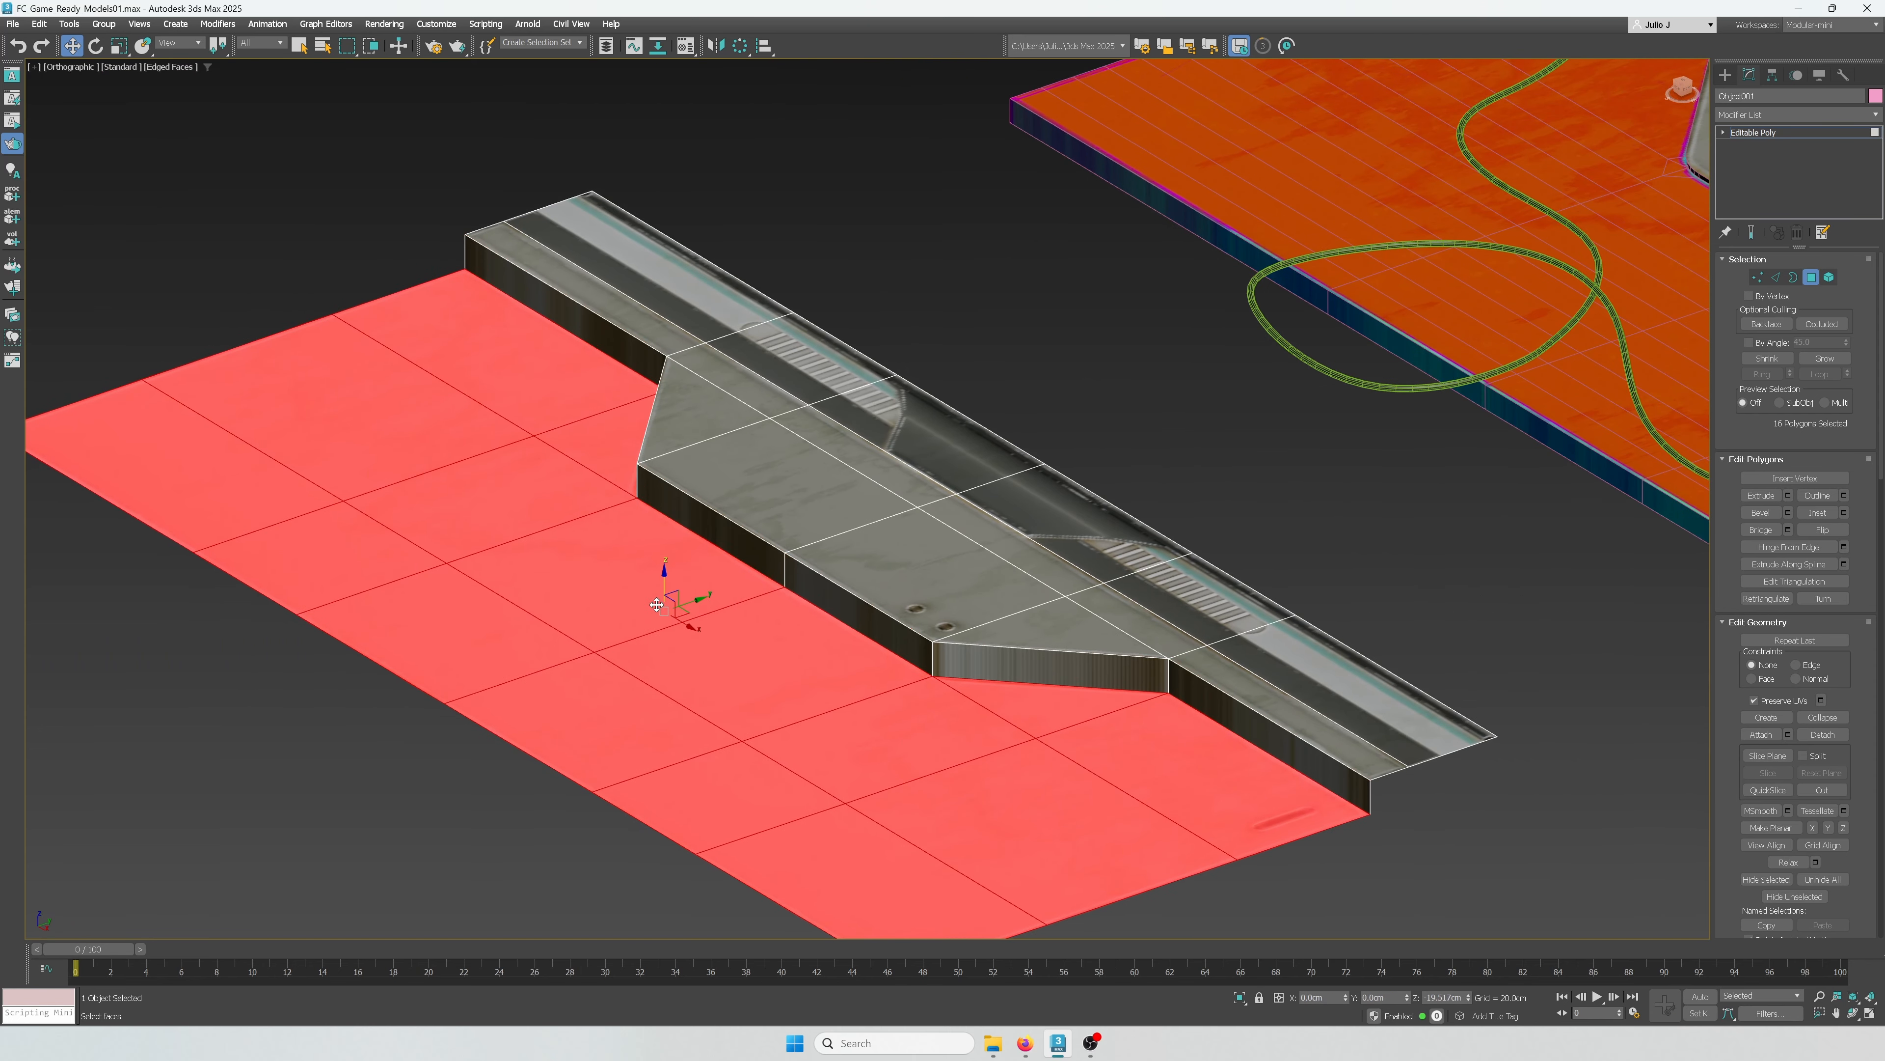
Step: Extrude the raised trim section's outer border edges straight down, snapping them to the level of the lowered surface
middle_click_drag(1158, 699, 974, 595)
left_click(1793, 277)
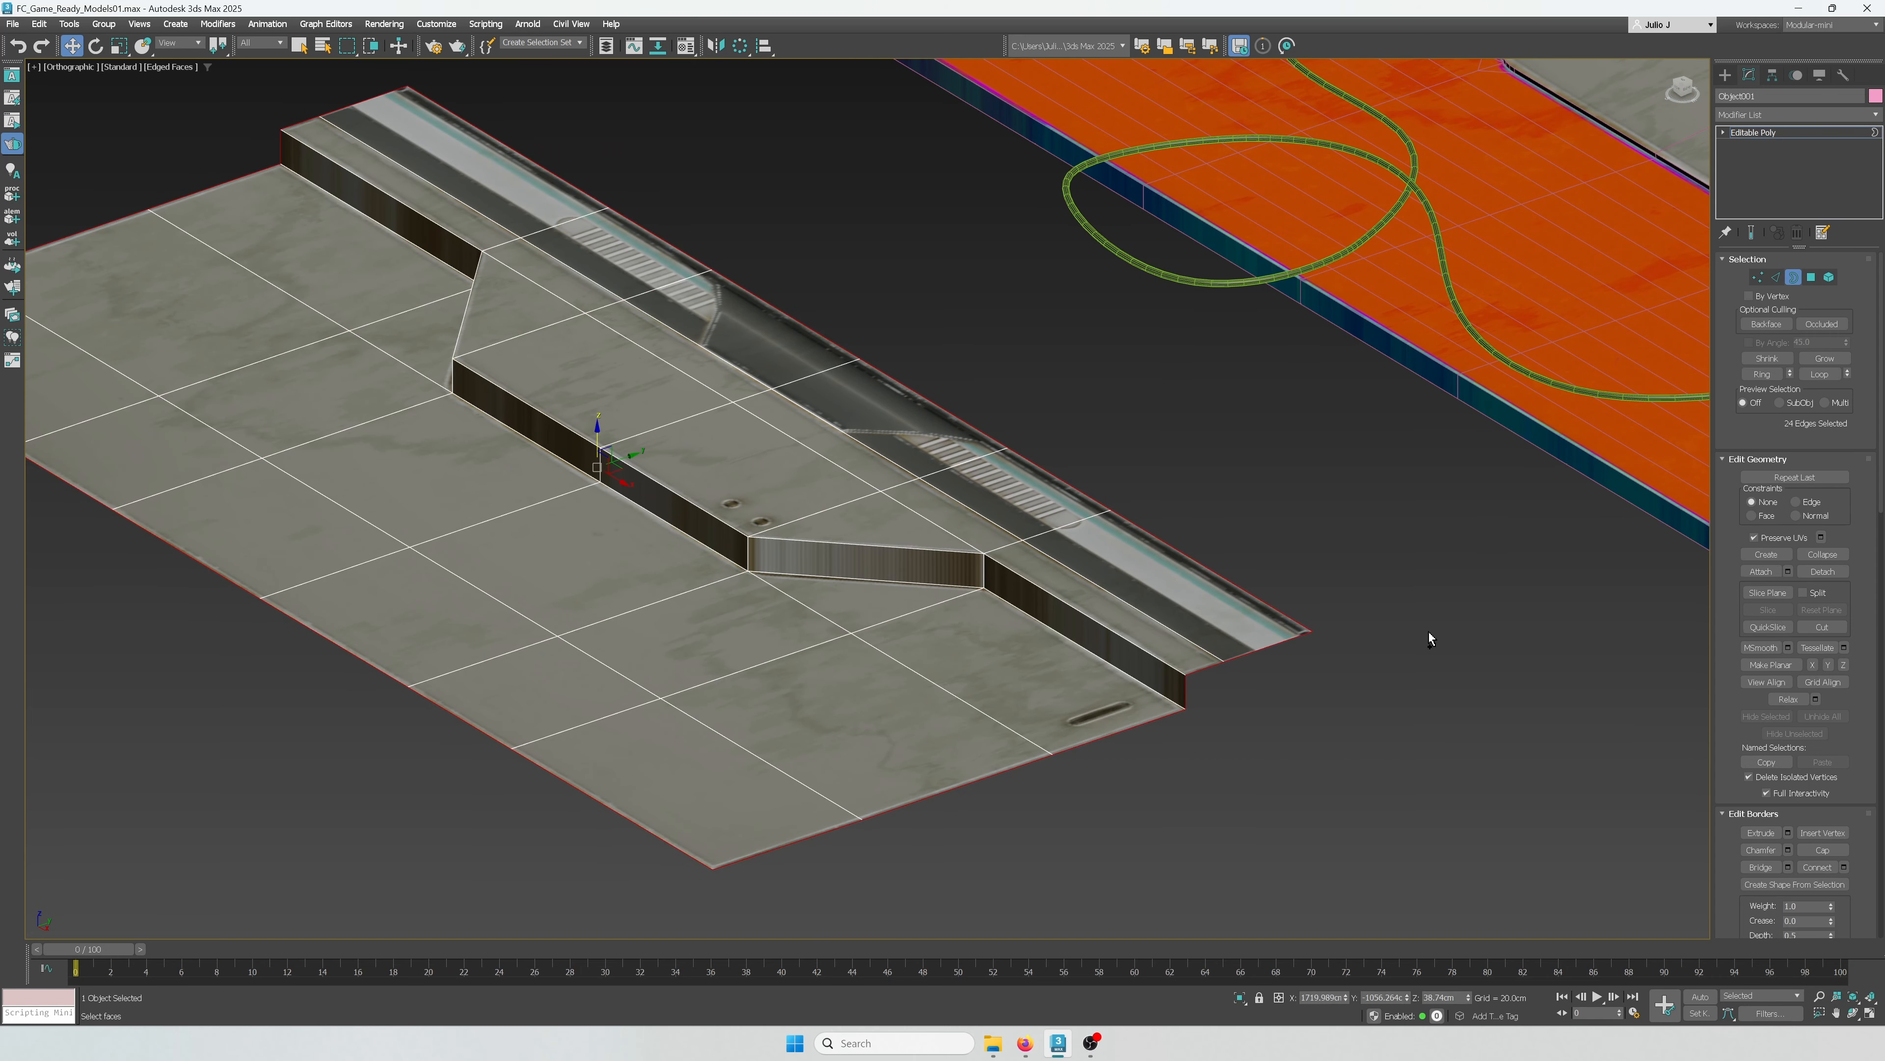
left_click(1774, 277)
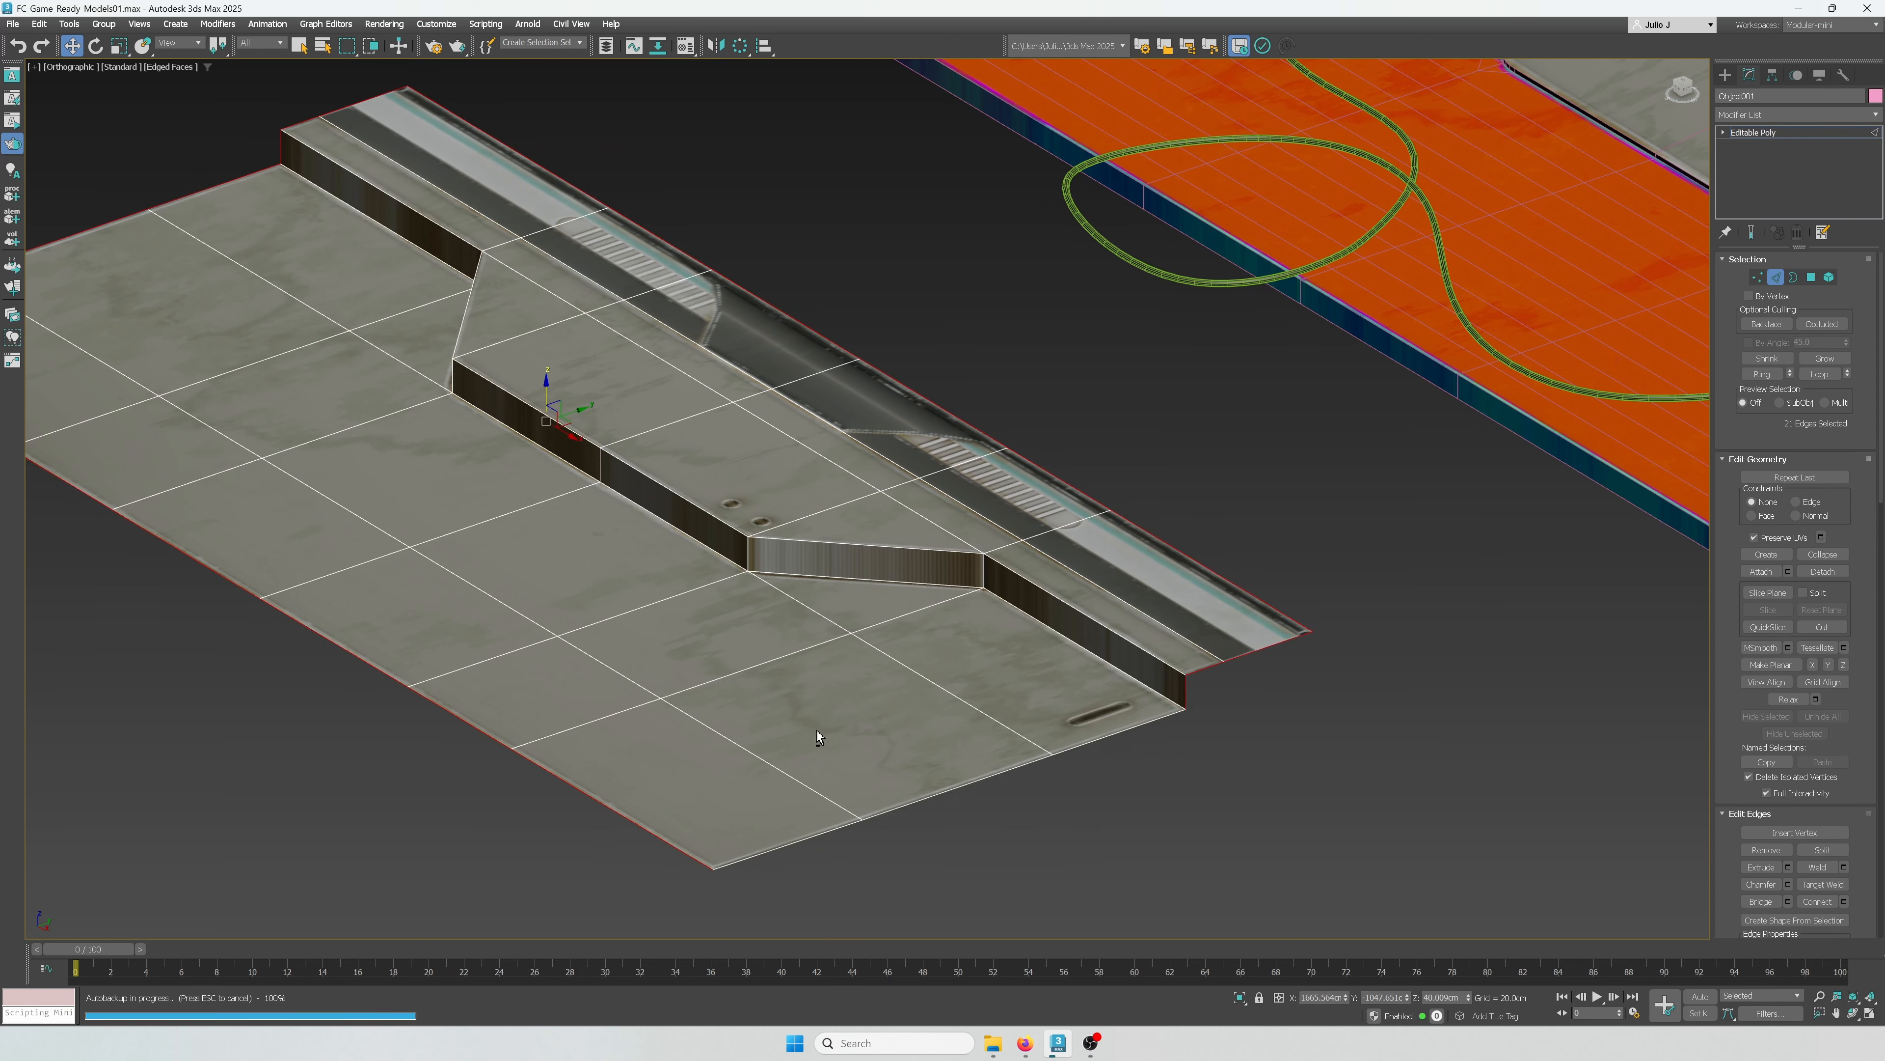
scroll(901, 840, "down", 2)
left_click_drag(901, 840, 657, 685, "alt")
left_click_drag(446, 691, 606, 745, "alt")
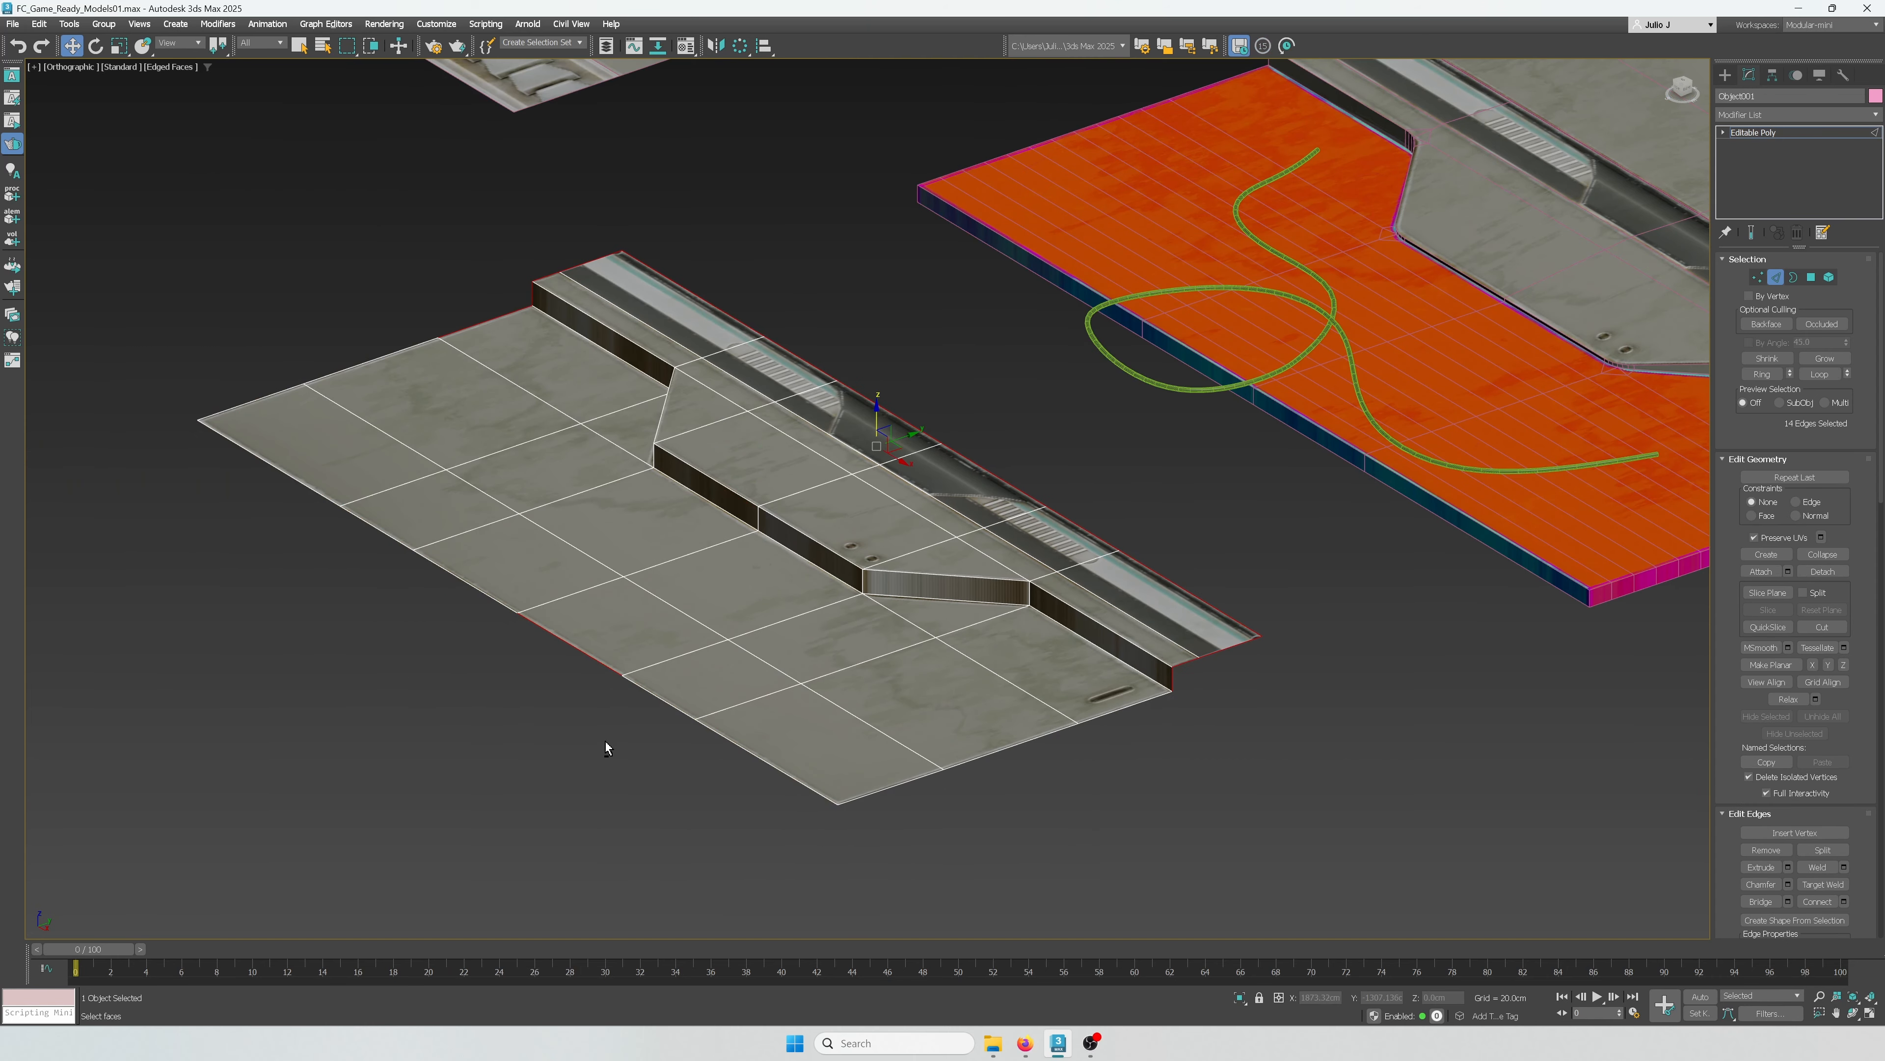
left_click_drag(433, 313, 491, 365, "alt")
middle_click_drag(1106, 687, 1036, 686, "alt")
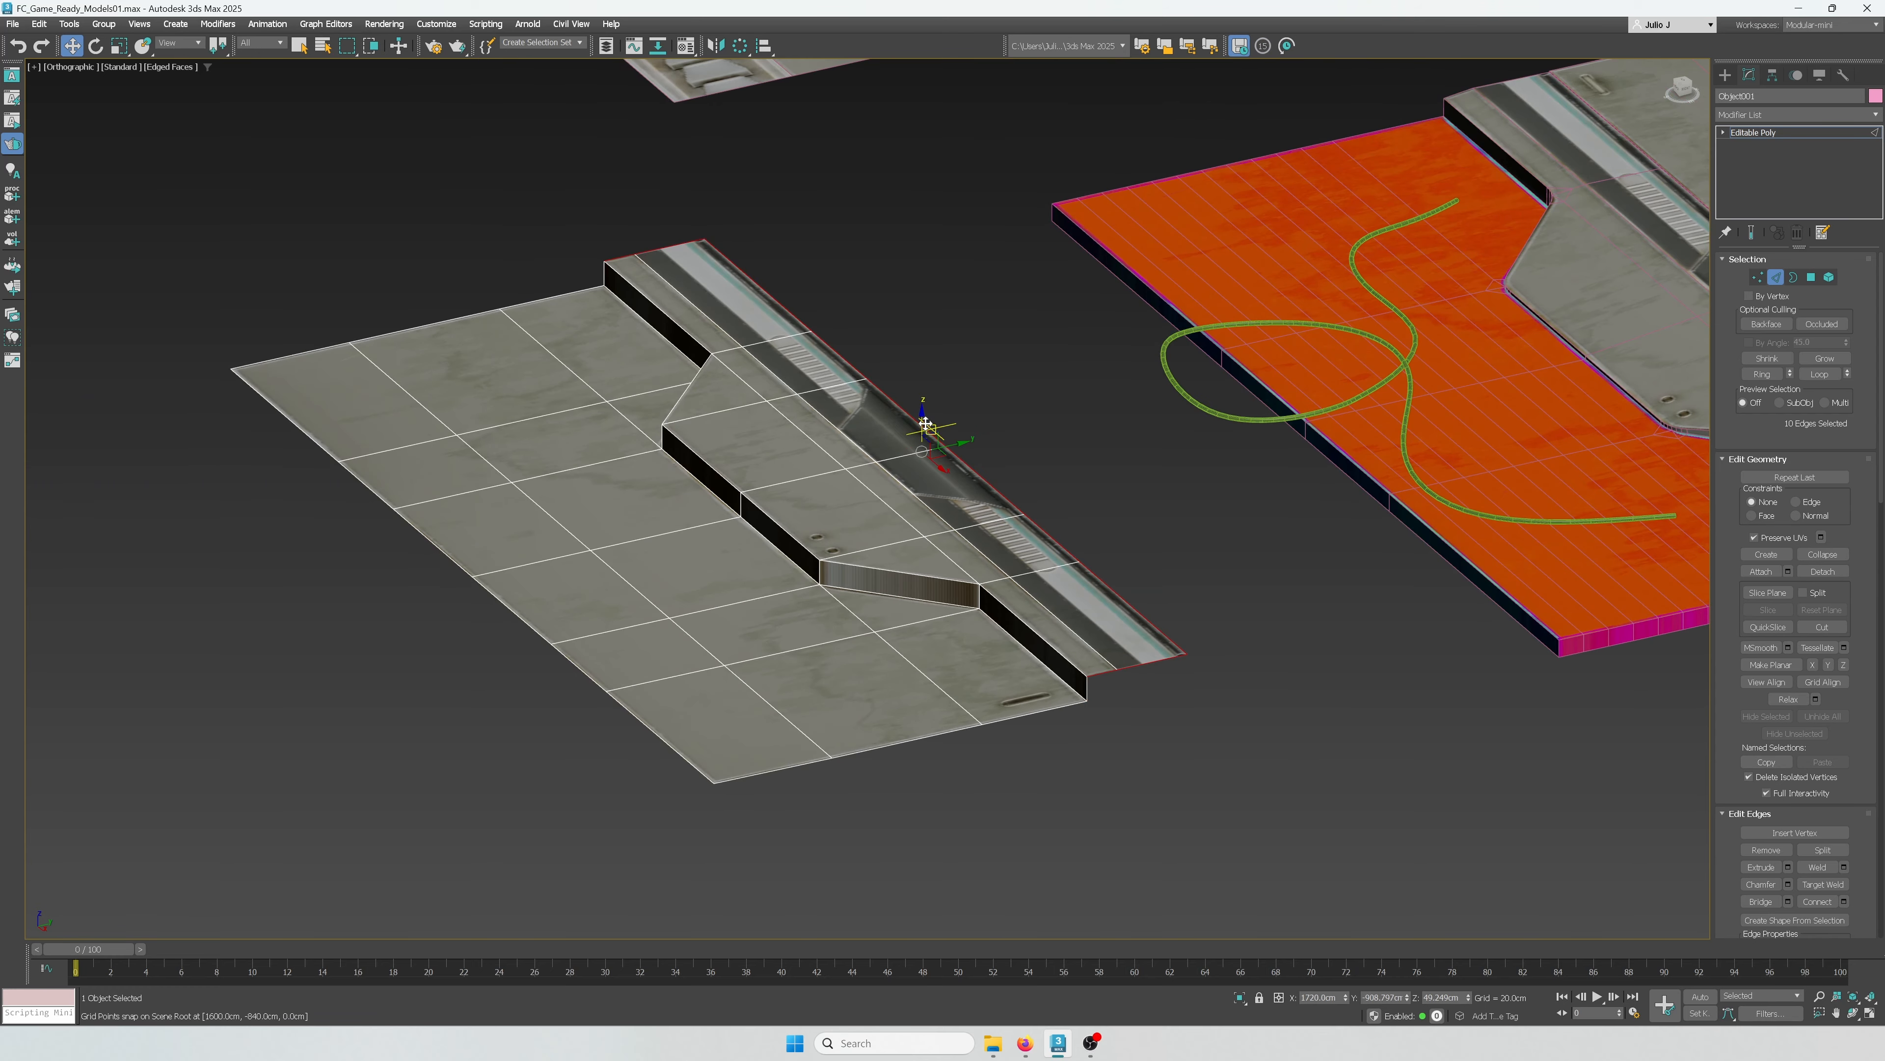
left_click_drag(937, 428, 937, 452, "shift")
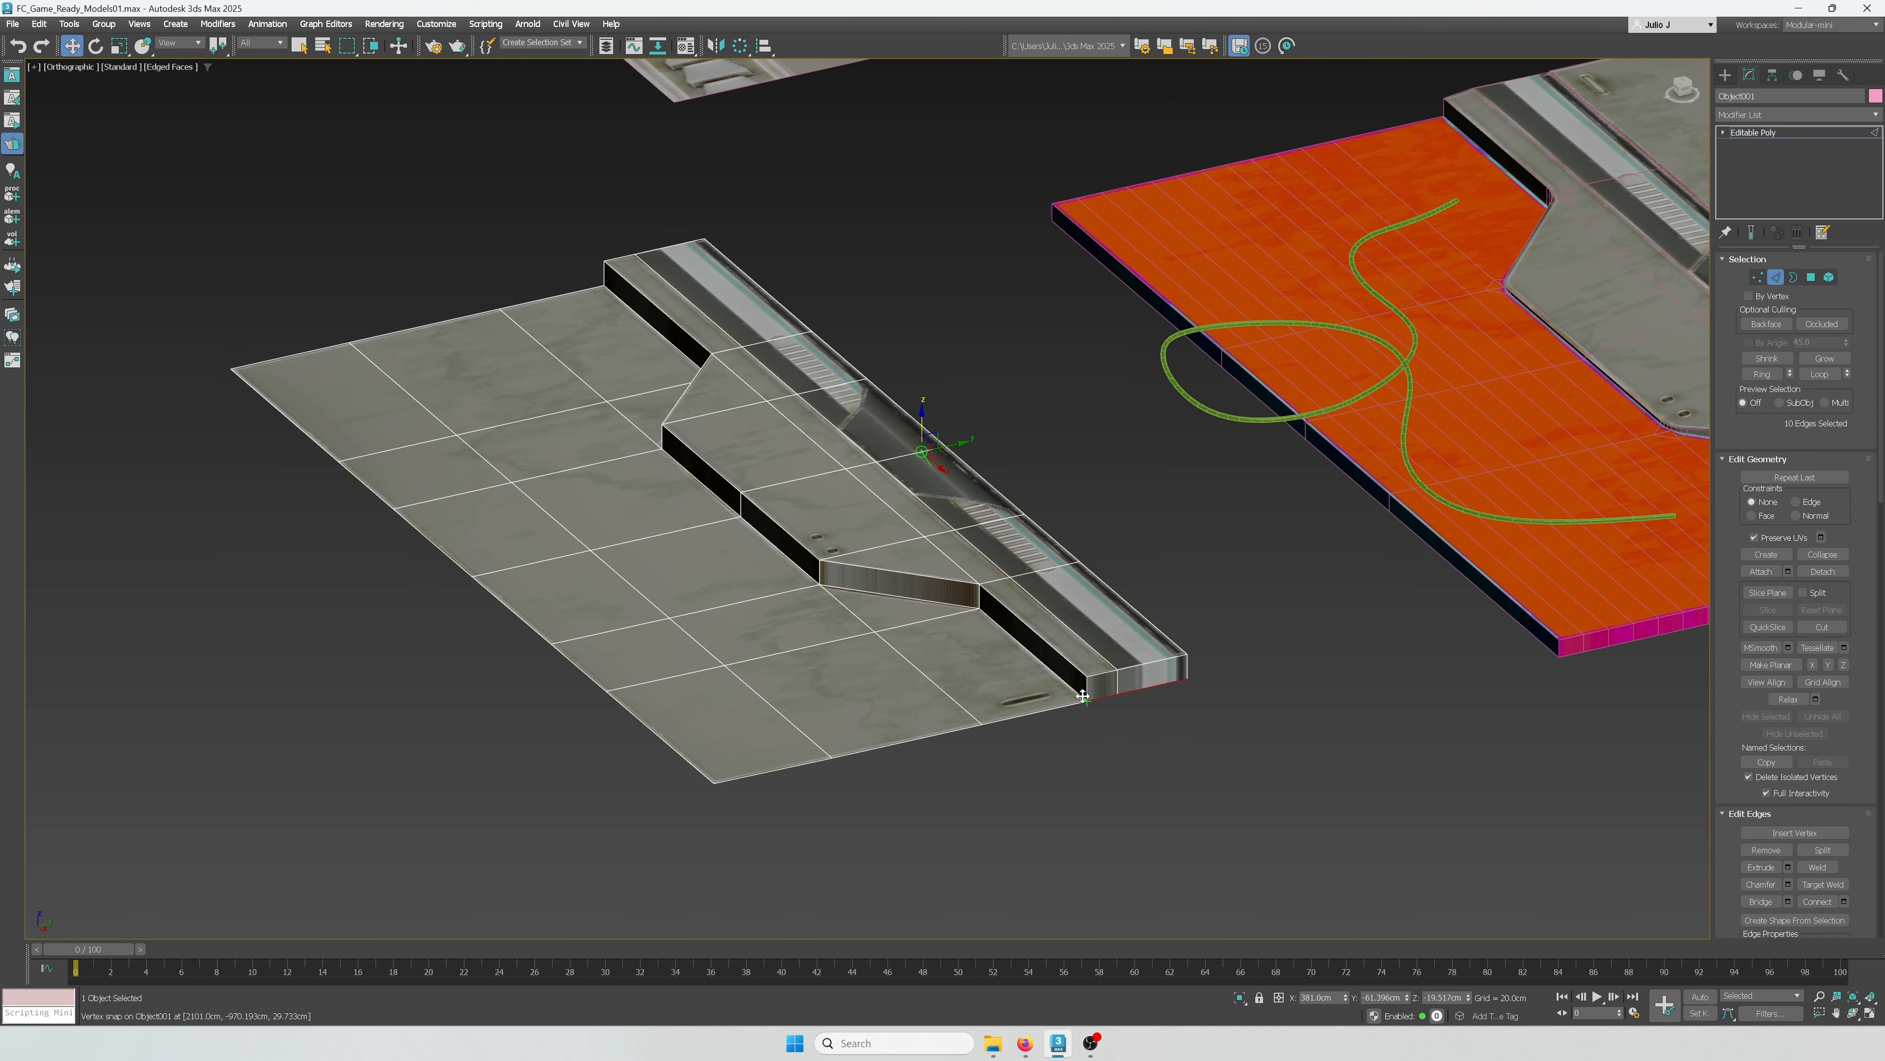
left_click(1759, 278)
left_click(1051, 673)
scroll(1053, 653, "up", 6)
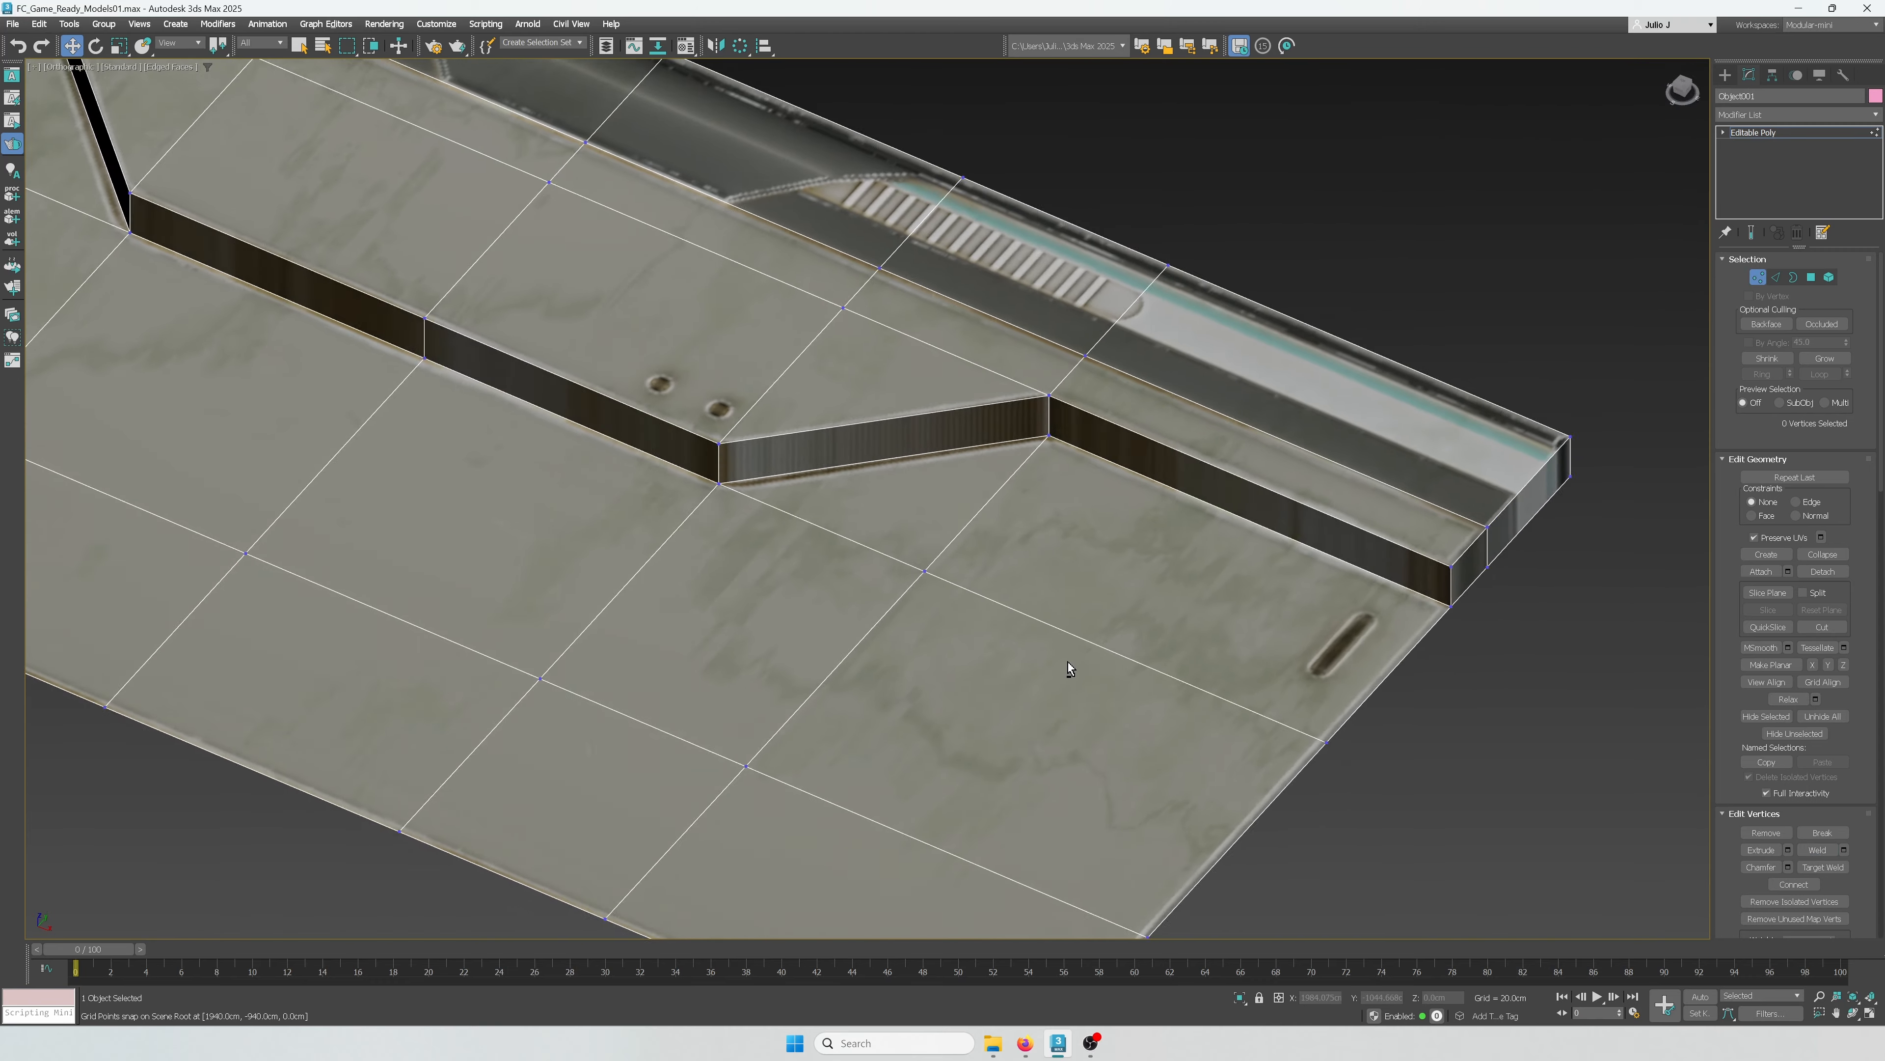
middle_click_drag(1068, 662, 1046, 654, "alt")
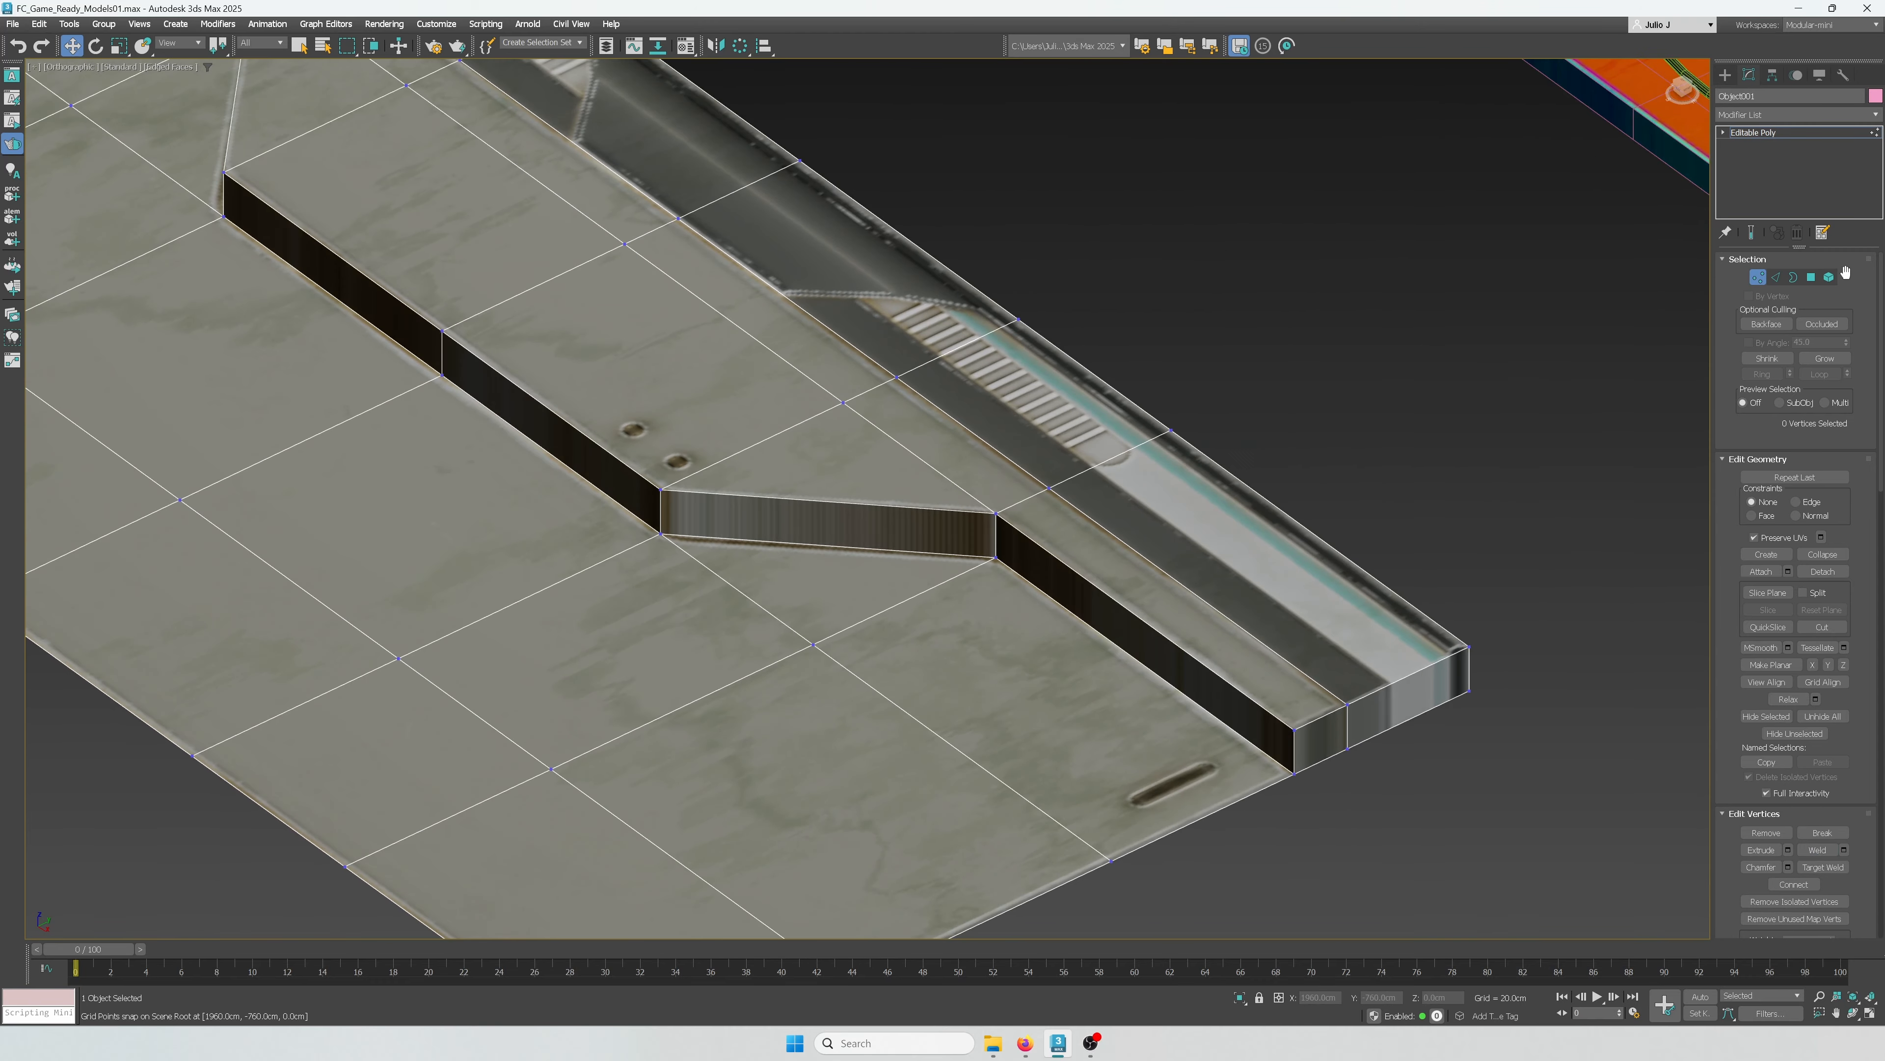
Step: Insert one lengthwise edge loop along the narrow strip between the trim band and the raised section's groove edge using Connect
left_click(1775, 279)
scroll(1094, 417, "down", 3)
middle_click_drag(1094, 417, 1076, 461, "alt")
left_click(1585, 373)
key("alt+r")
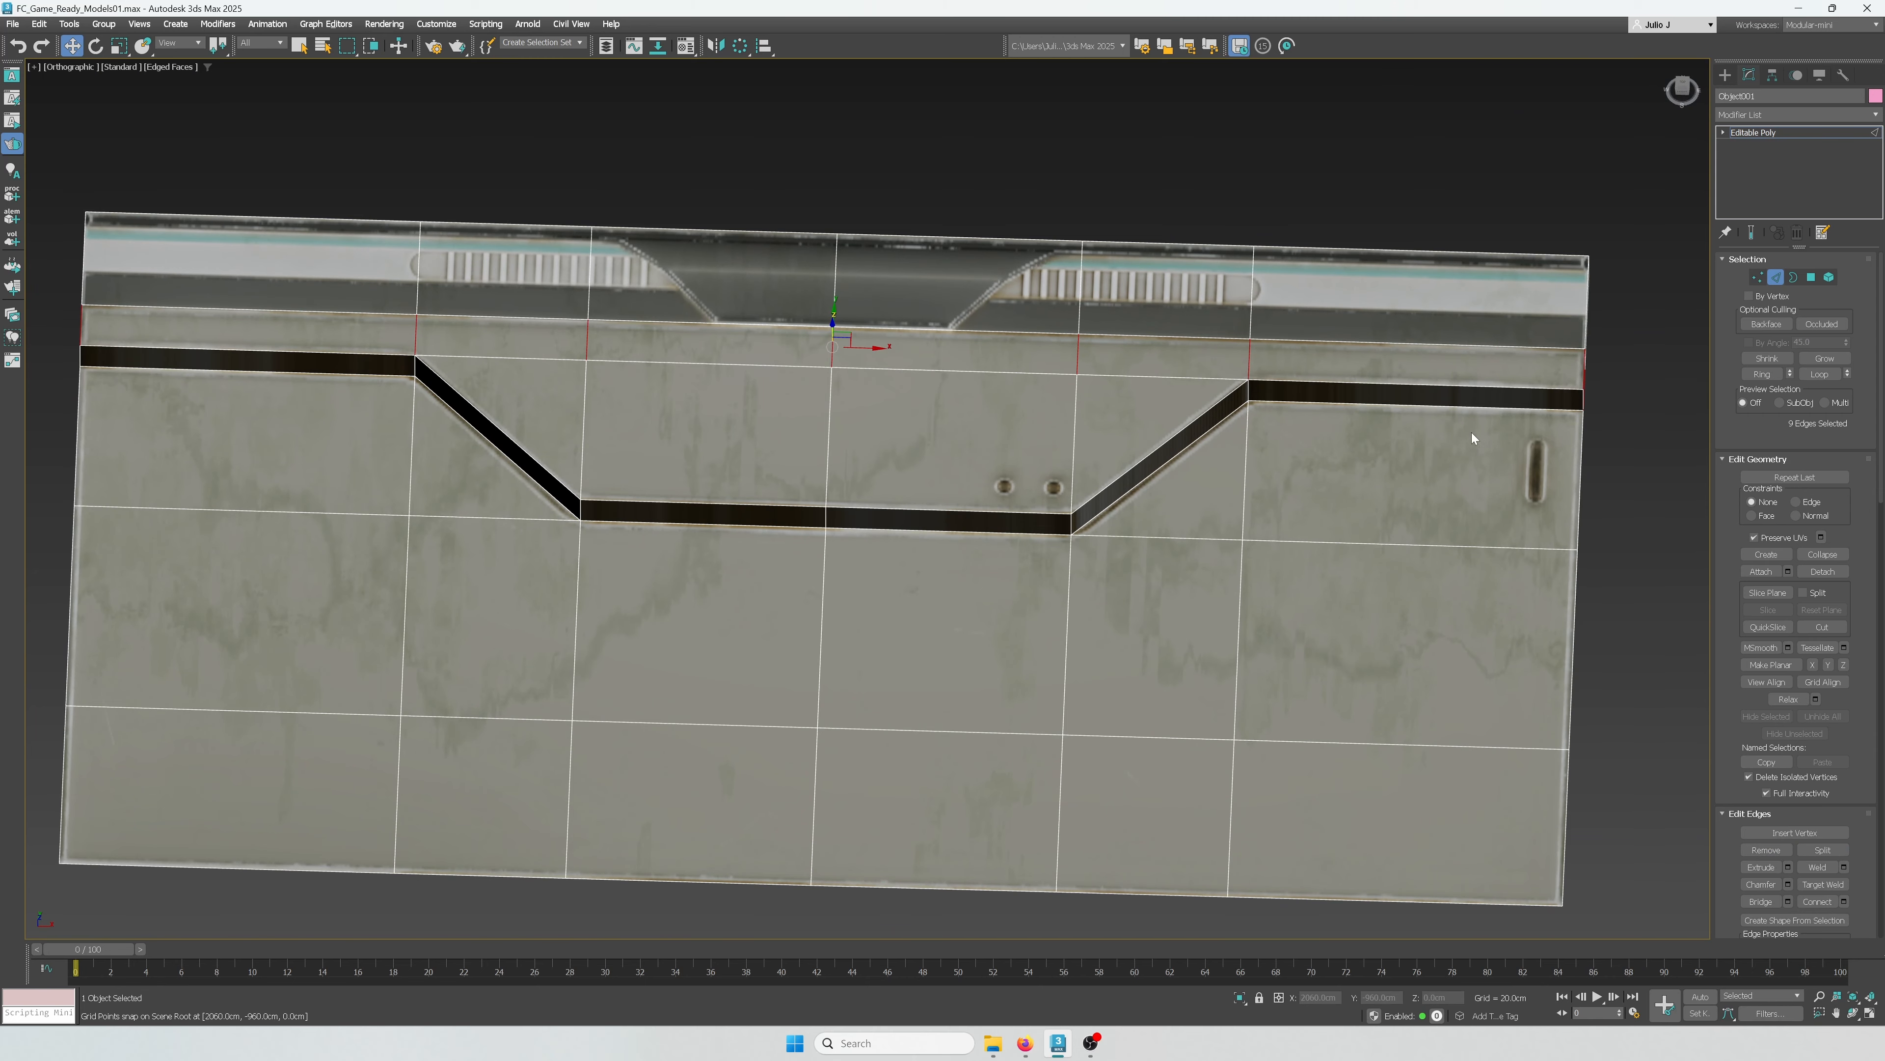
middle_click_drag(1472, 433, 1415, 420, "alt")
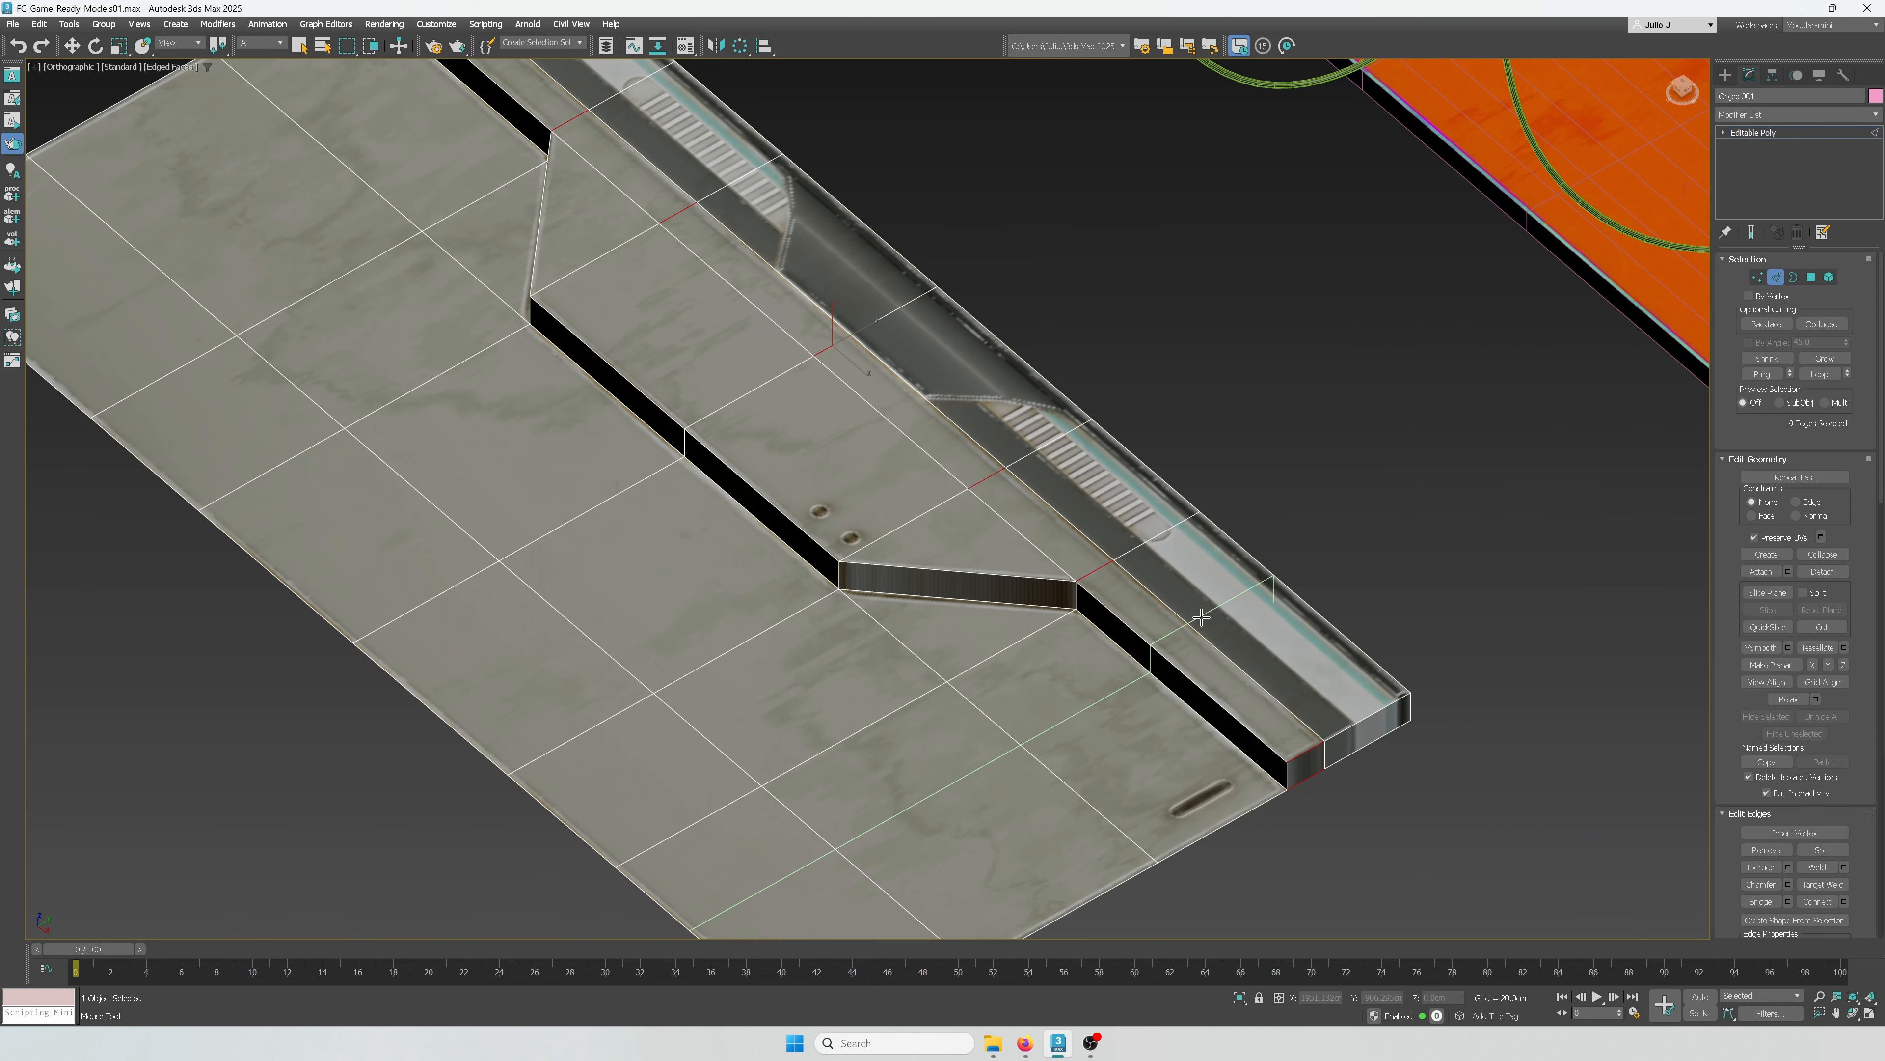
middle_click_drag(1325, 590, 1318, 528)
key("ctrl+shift+e")
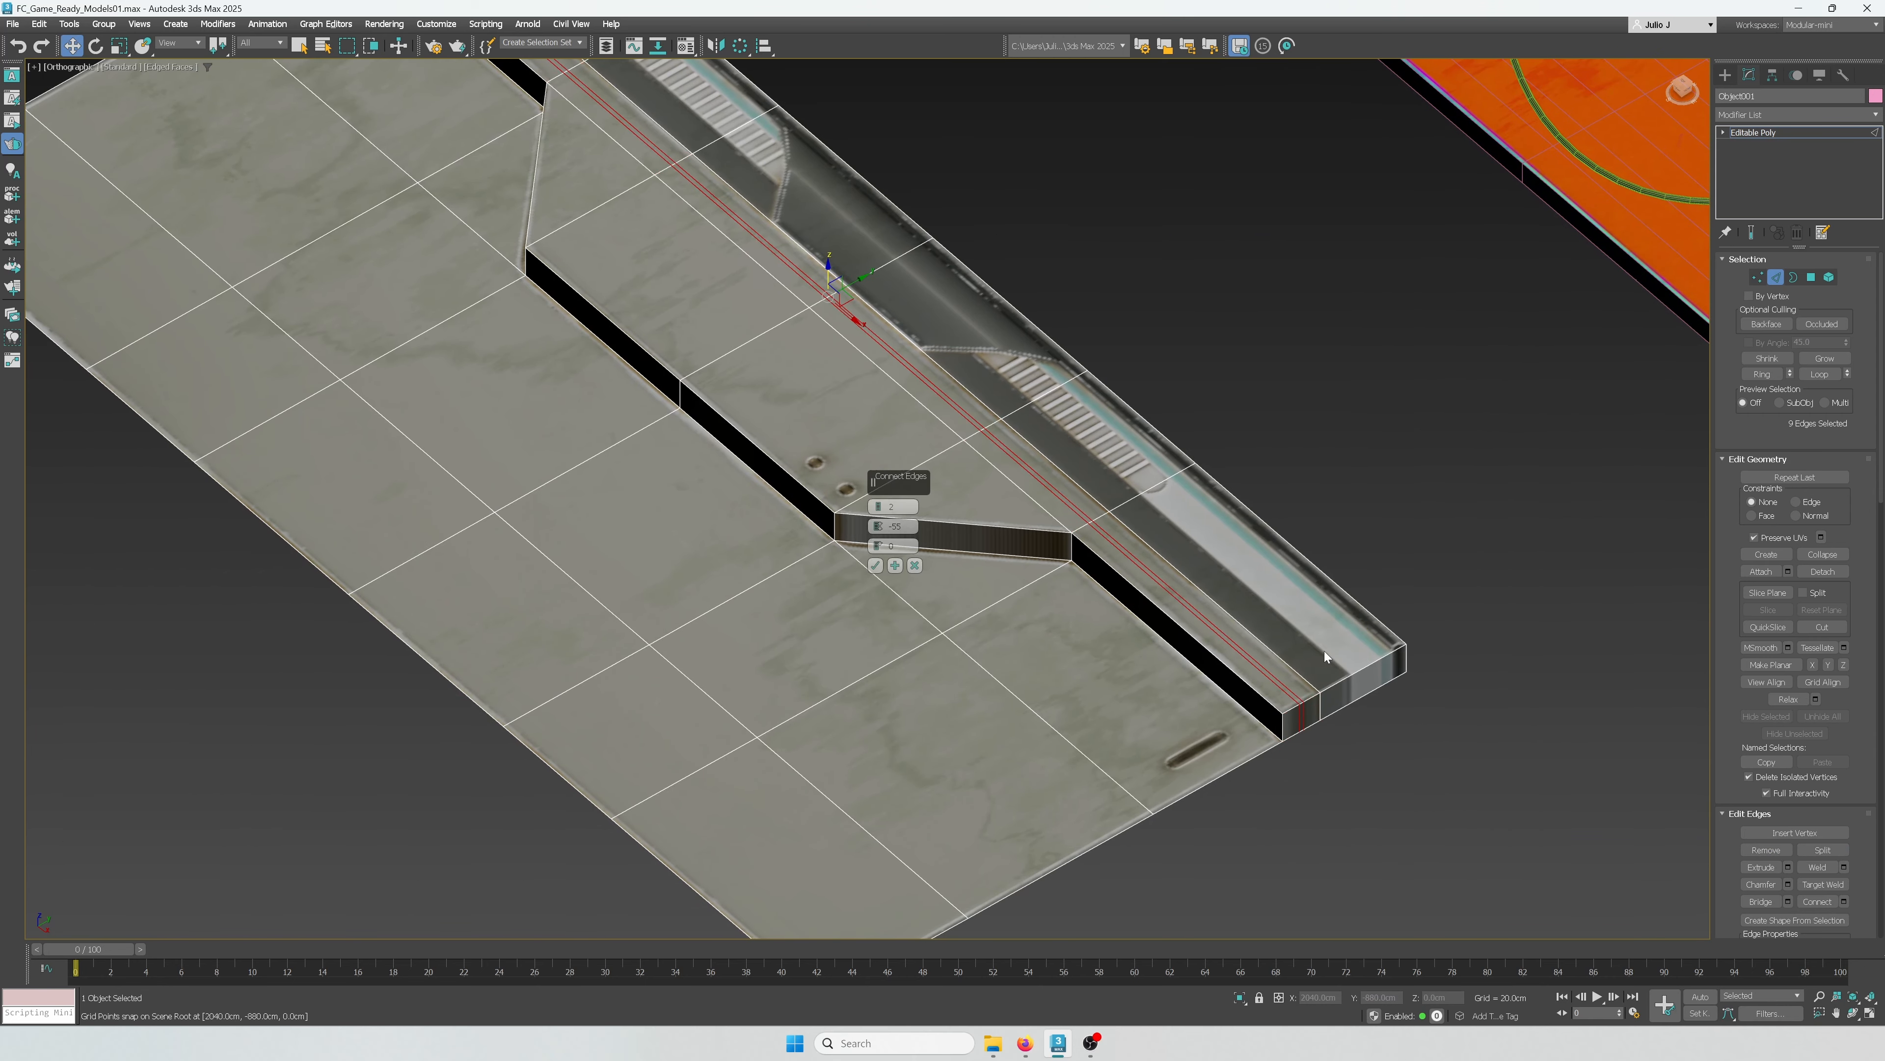
left_click(877, 507)
left_click(875, 565)
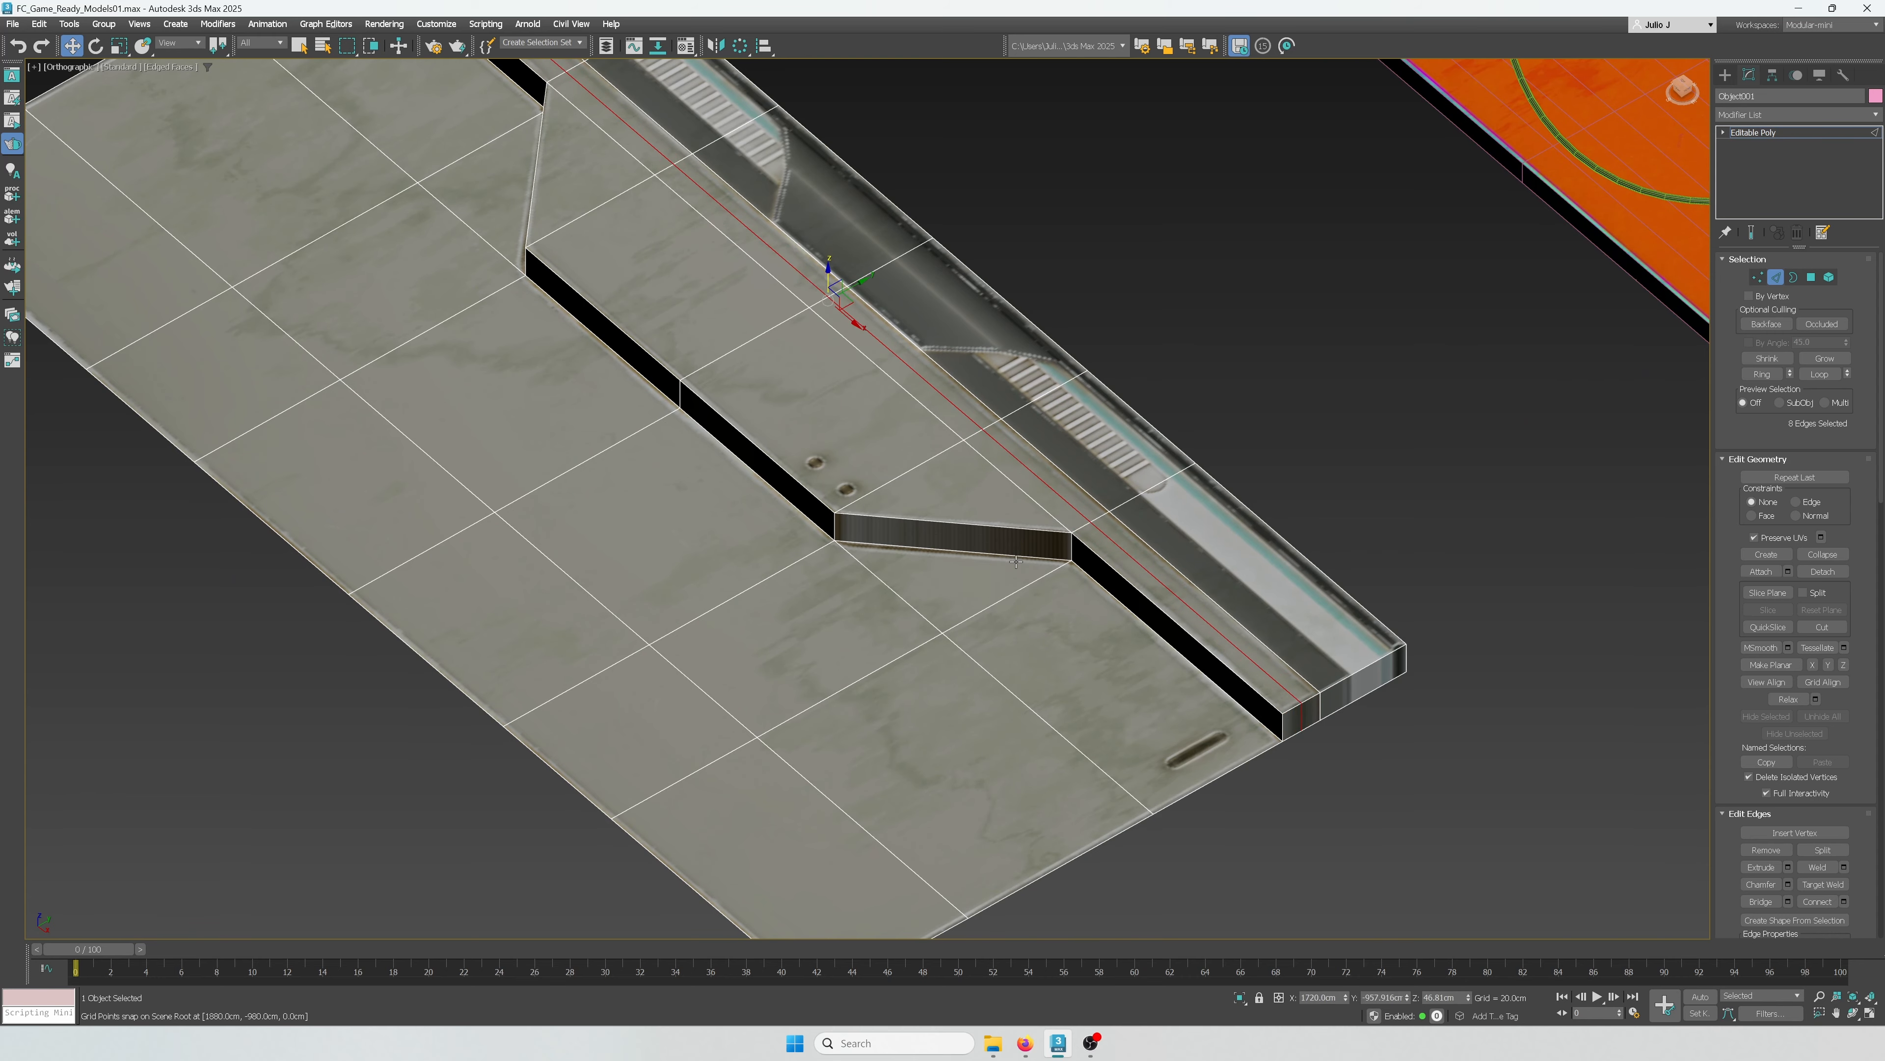
Step: Connect the edges crossing the diagonal groove zone with 2 segments and a pinch of 42 across the whole panel
scroll(1017, 542, "up", 3)
left_click(1128, 540)
key("ctrl+shift+e")
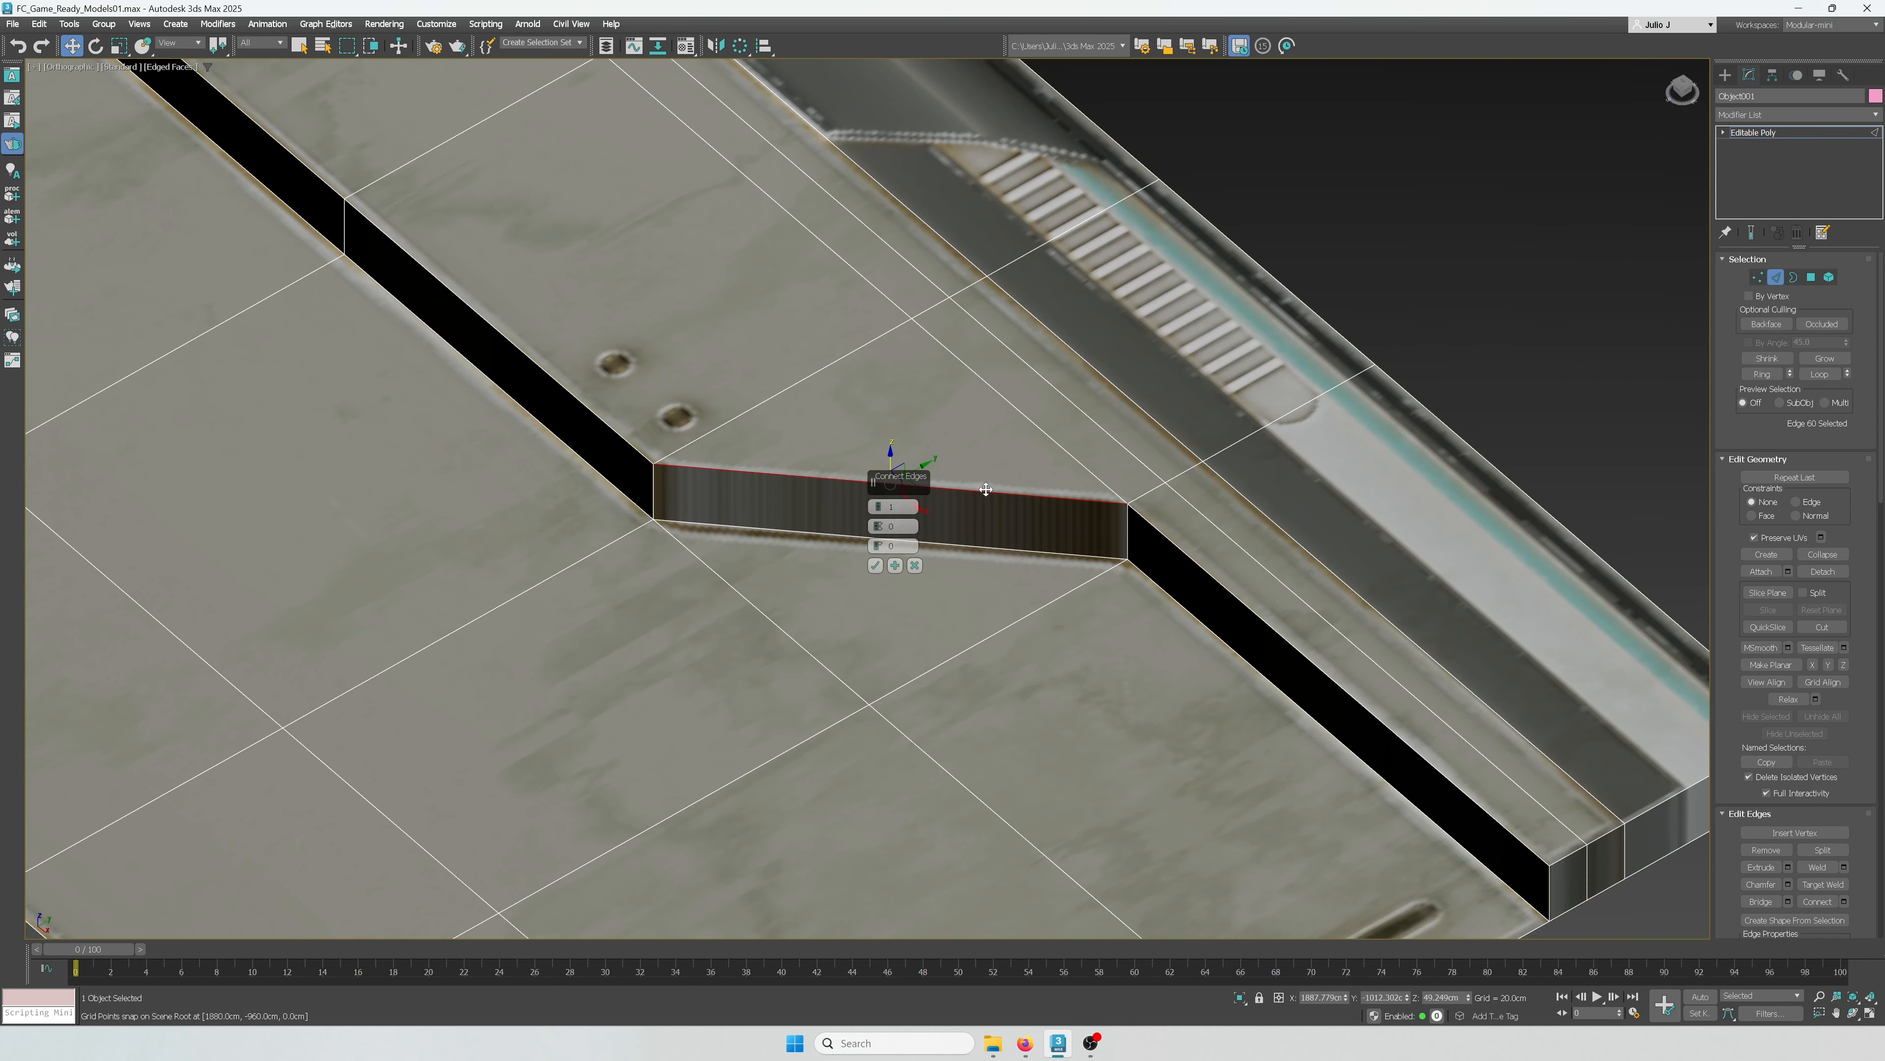
middle_click_drag(988, 490, 965, 535, "alt")
key("t")
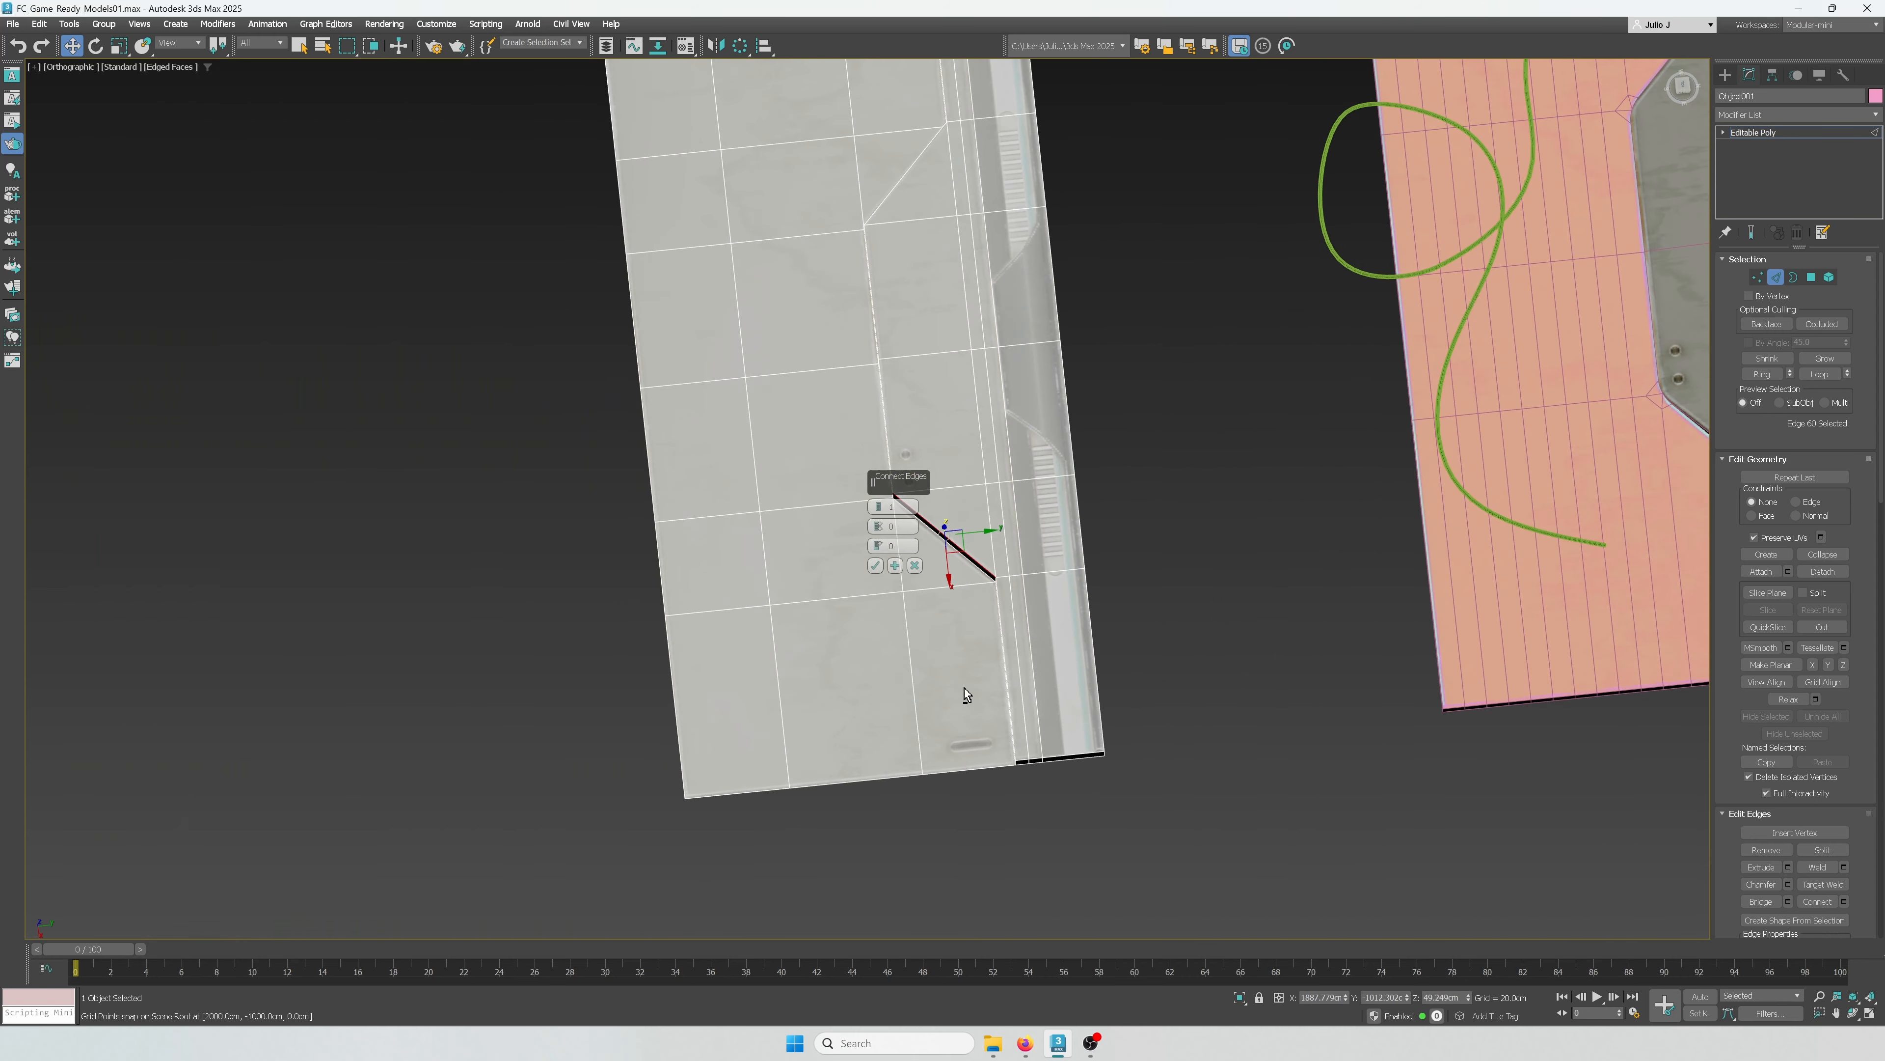
scroll(1036, 570, "down", 3)
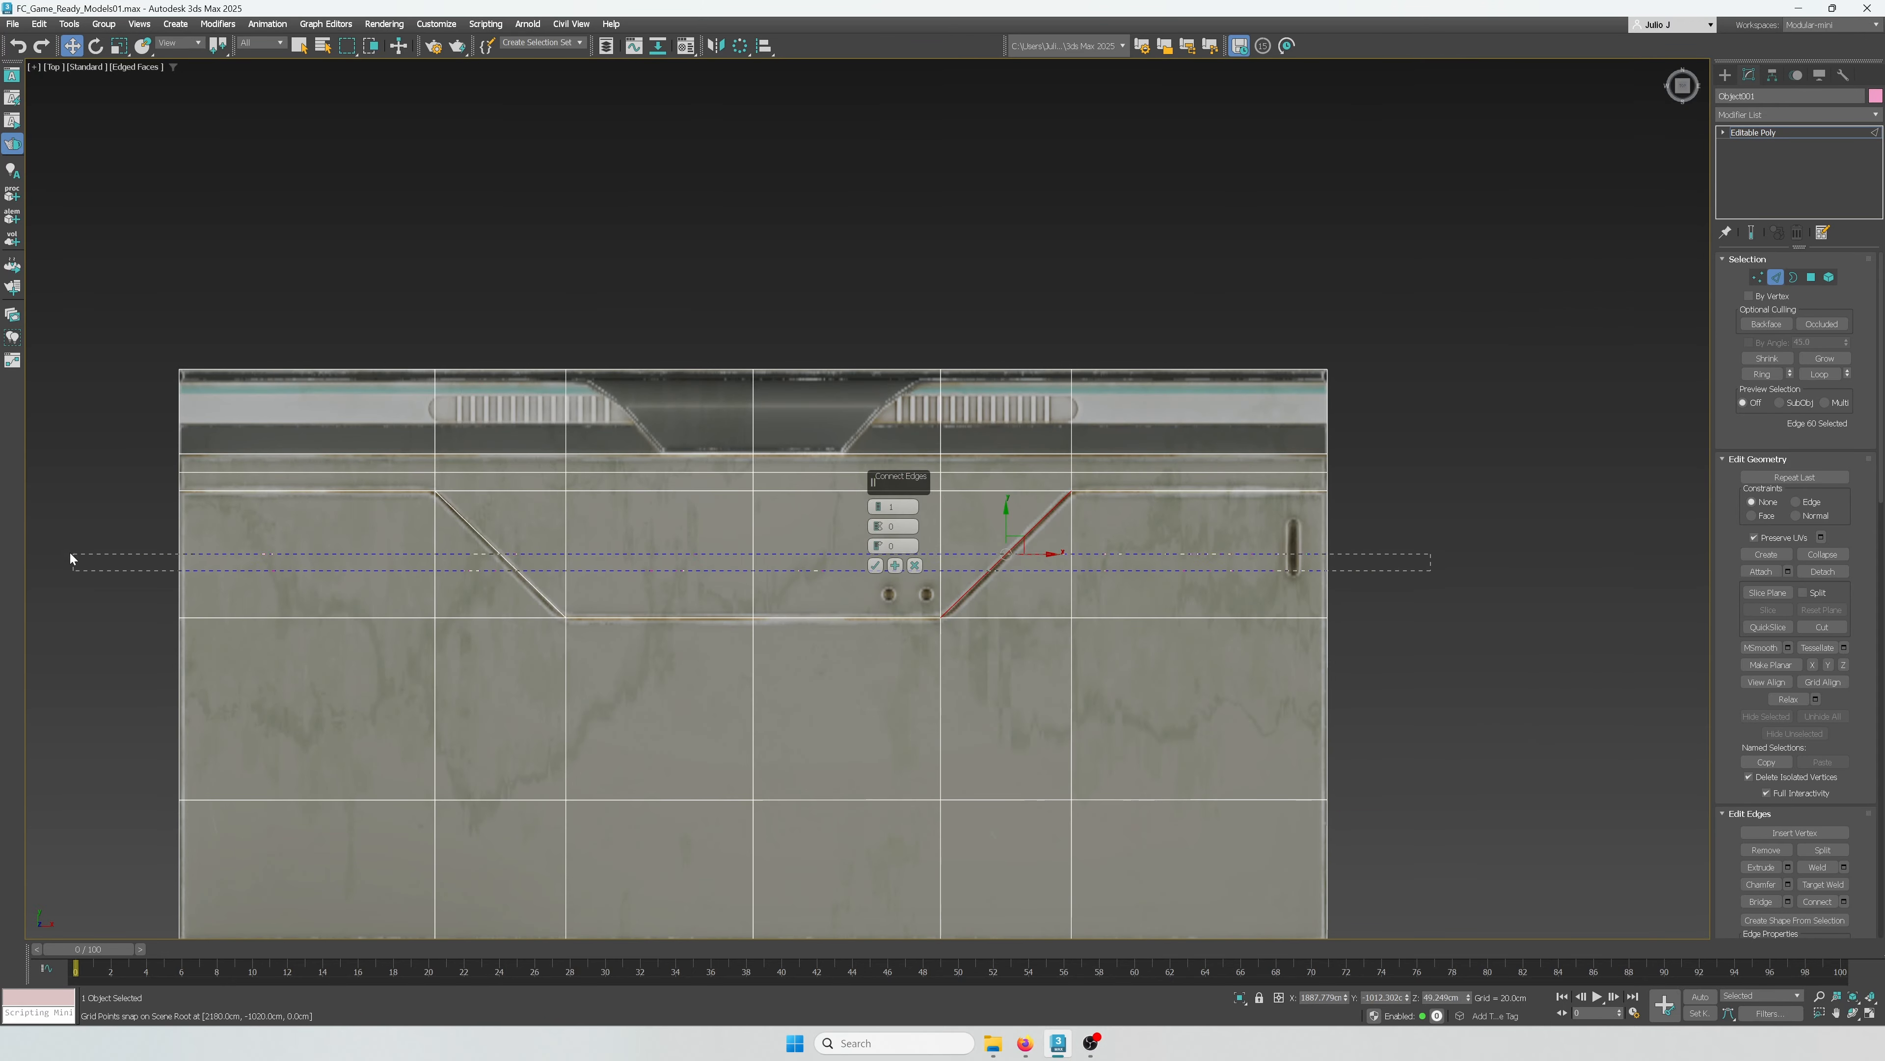
scroll(1023, 569, "up", 3)
middle_click_drag(1023, 569, 1077, 608, "alt")
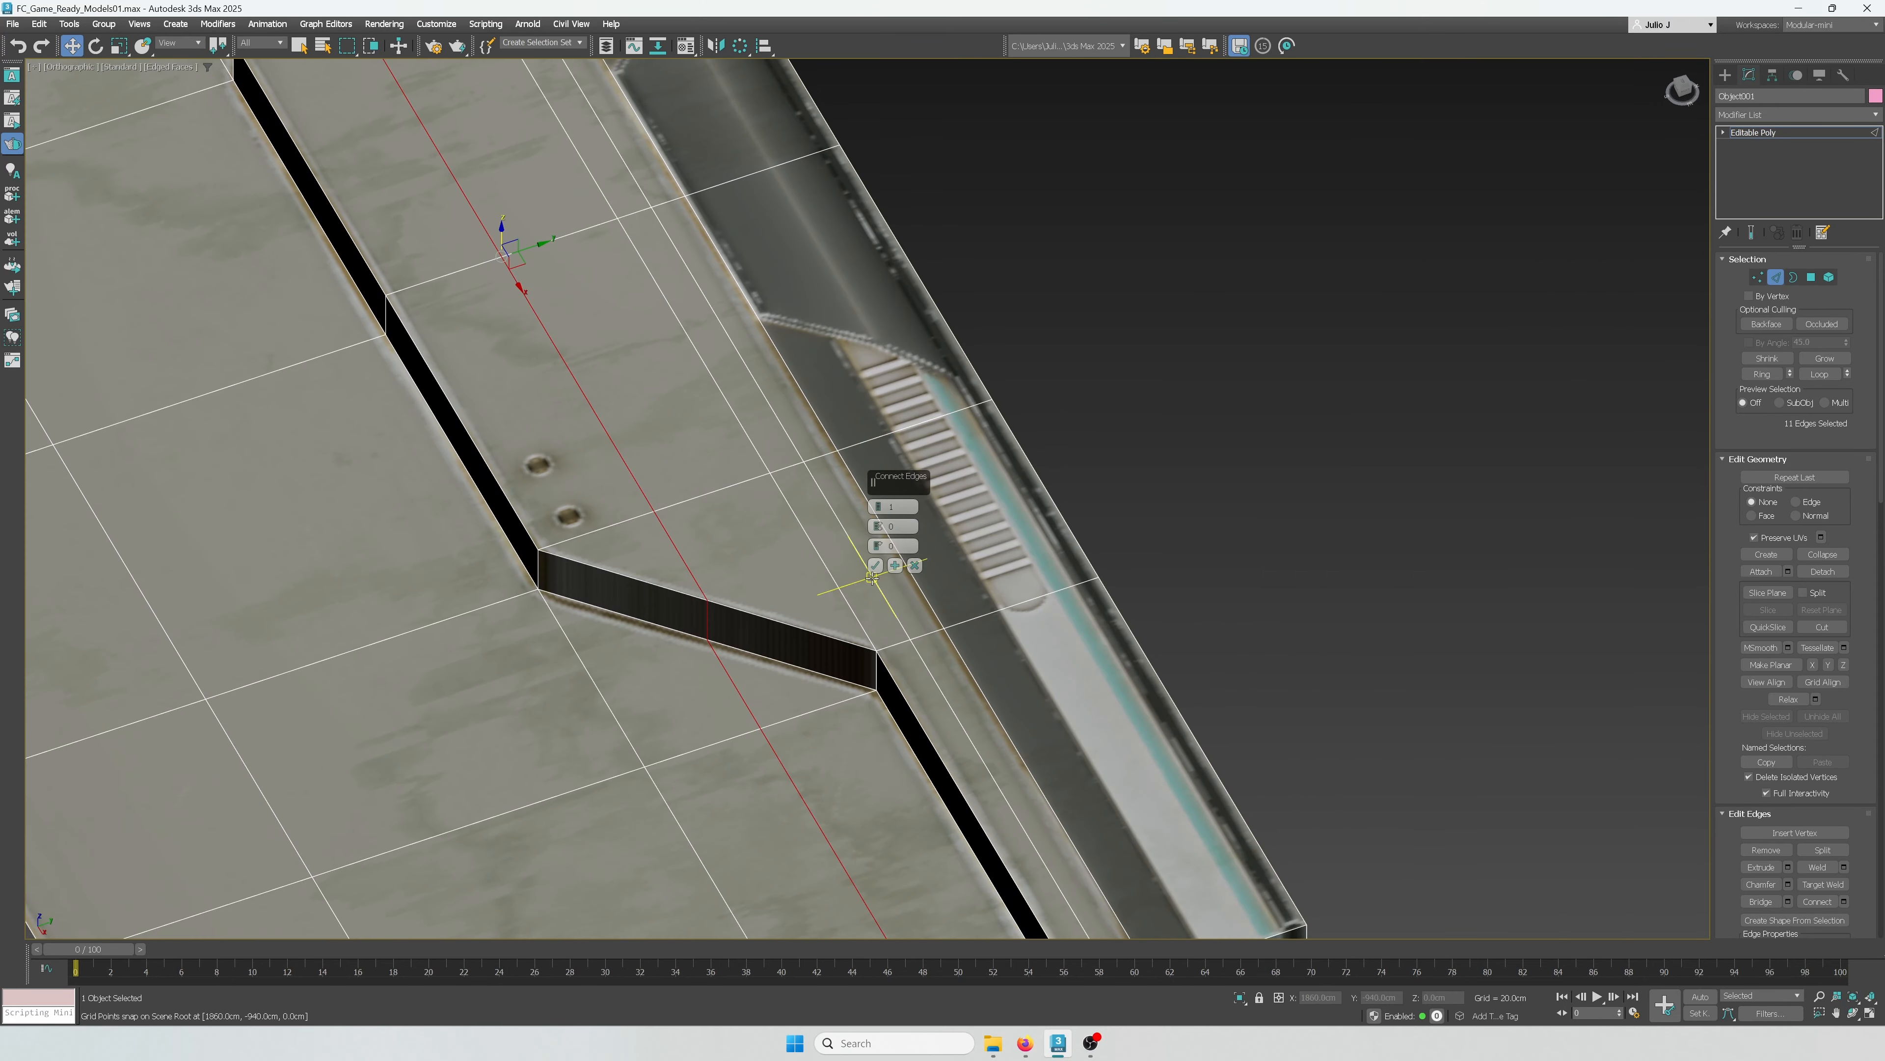
mouse_move(878, 547)
left_mouse_down()
mouse_move(872, 431)
mouse_move(874, 507)
left_mouse_up()
left_click(878, 504)
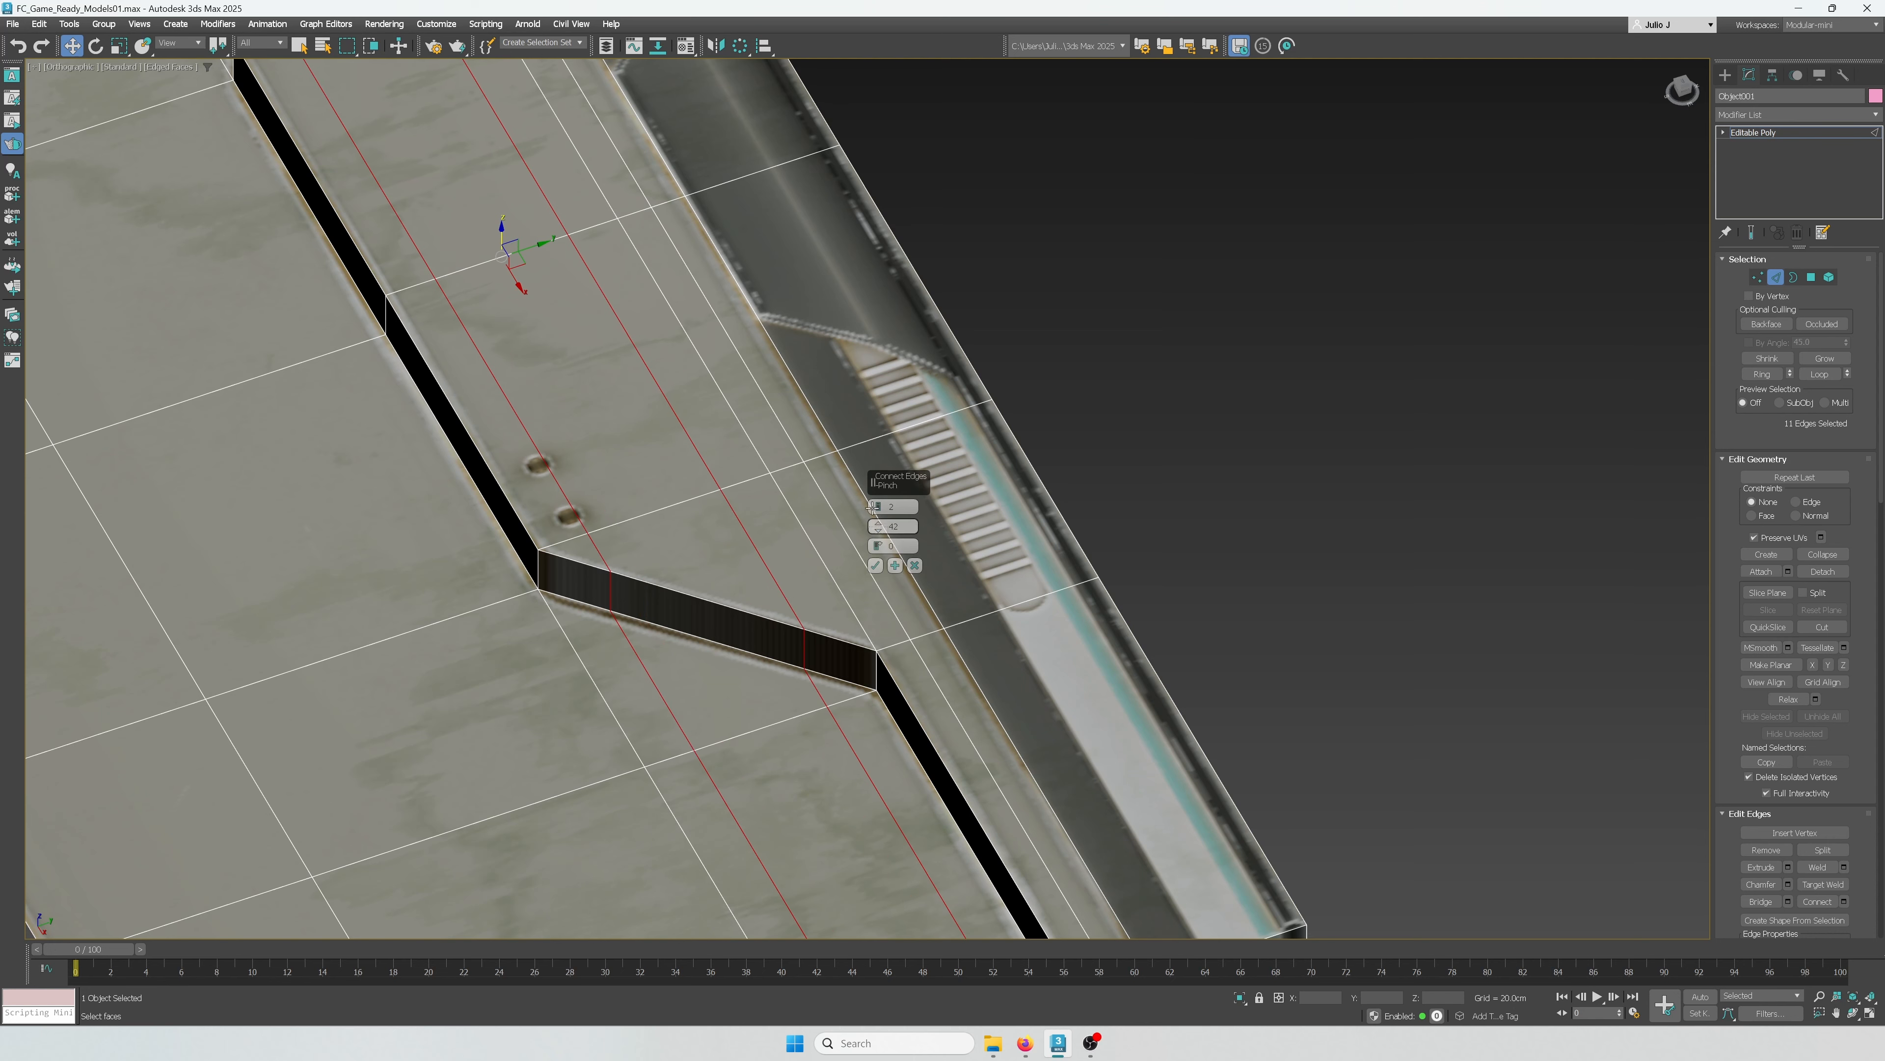
left_click(876, 565)
Step: Ring-select from the two upper edges of the stepped wall's middle span and connect them with 2 segments and a pinch of 42
left_click(637, 658)
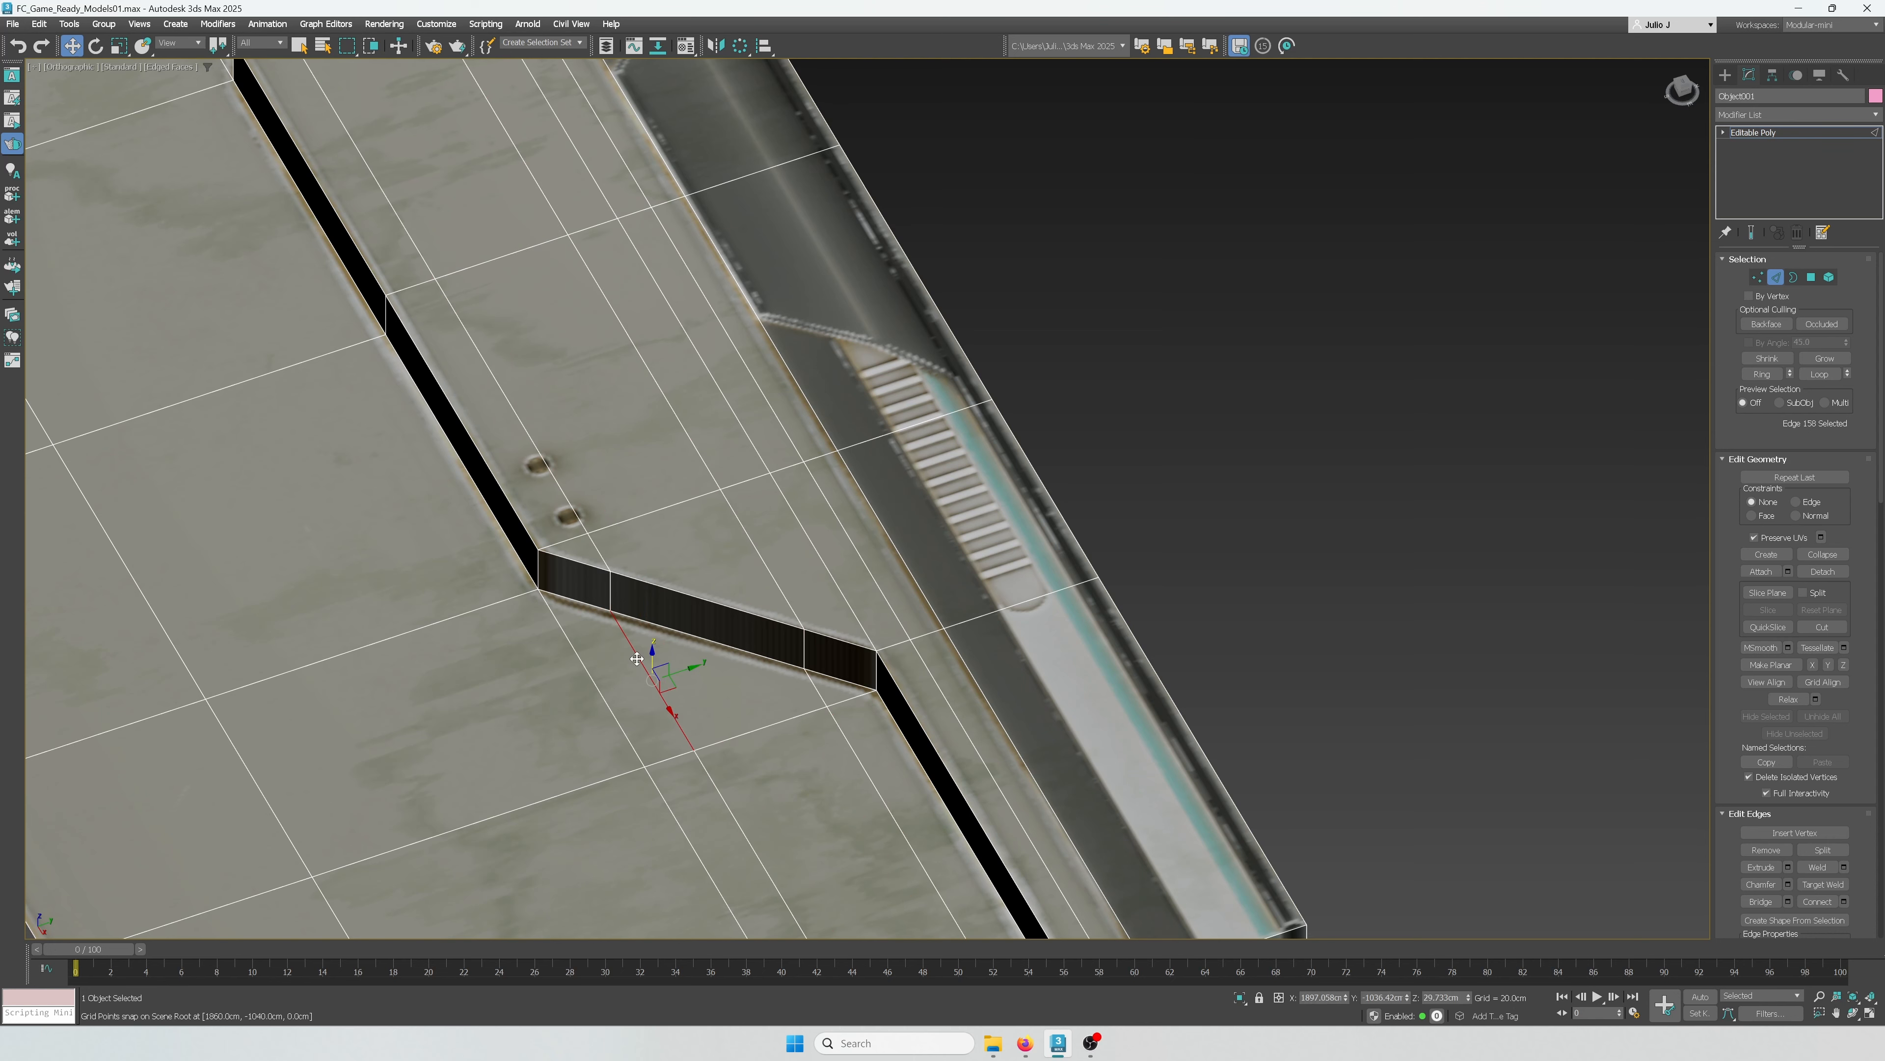
left_click(565, 496)
left_click(876, 671)
middle_click_drag(424, 717, 532, 694, "alt")
middle_click_drag(531, 694, 655, 652)
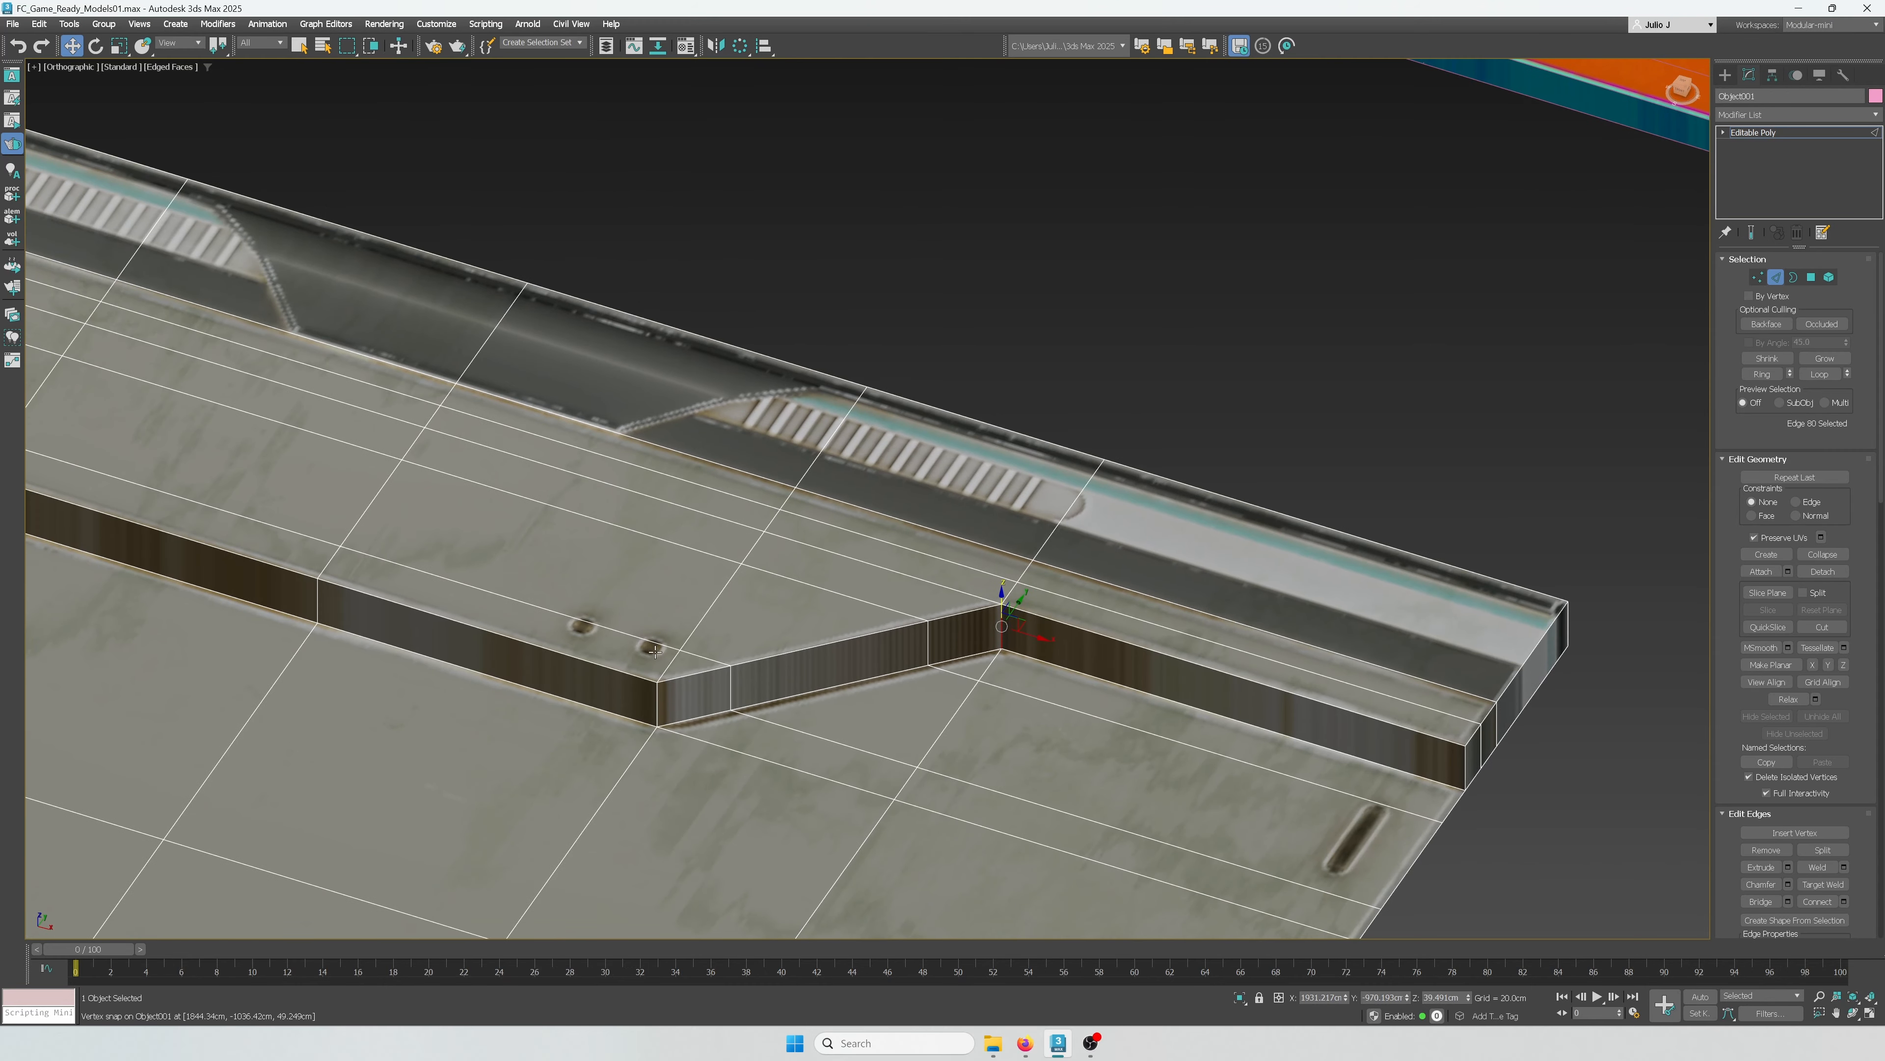
left_click(589, 663)
left_click(276, 565, "ctrl")
middle_click_drag(515, 591, 624, 551)
scroll(623, 551, "down", 2)
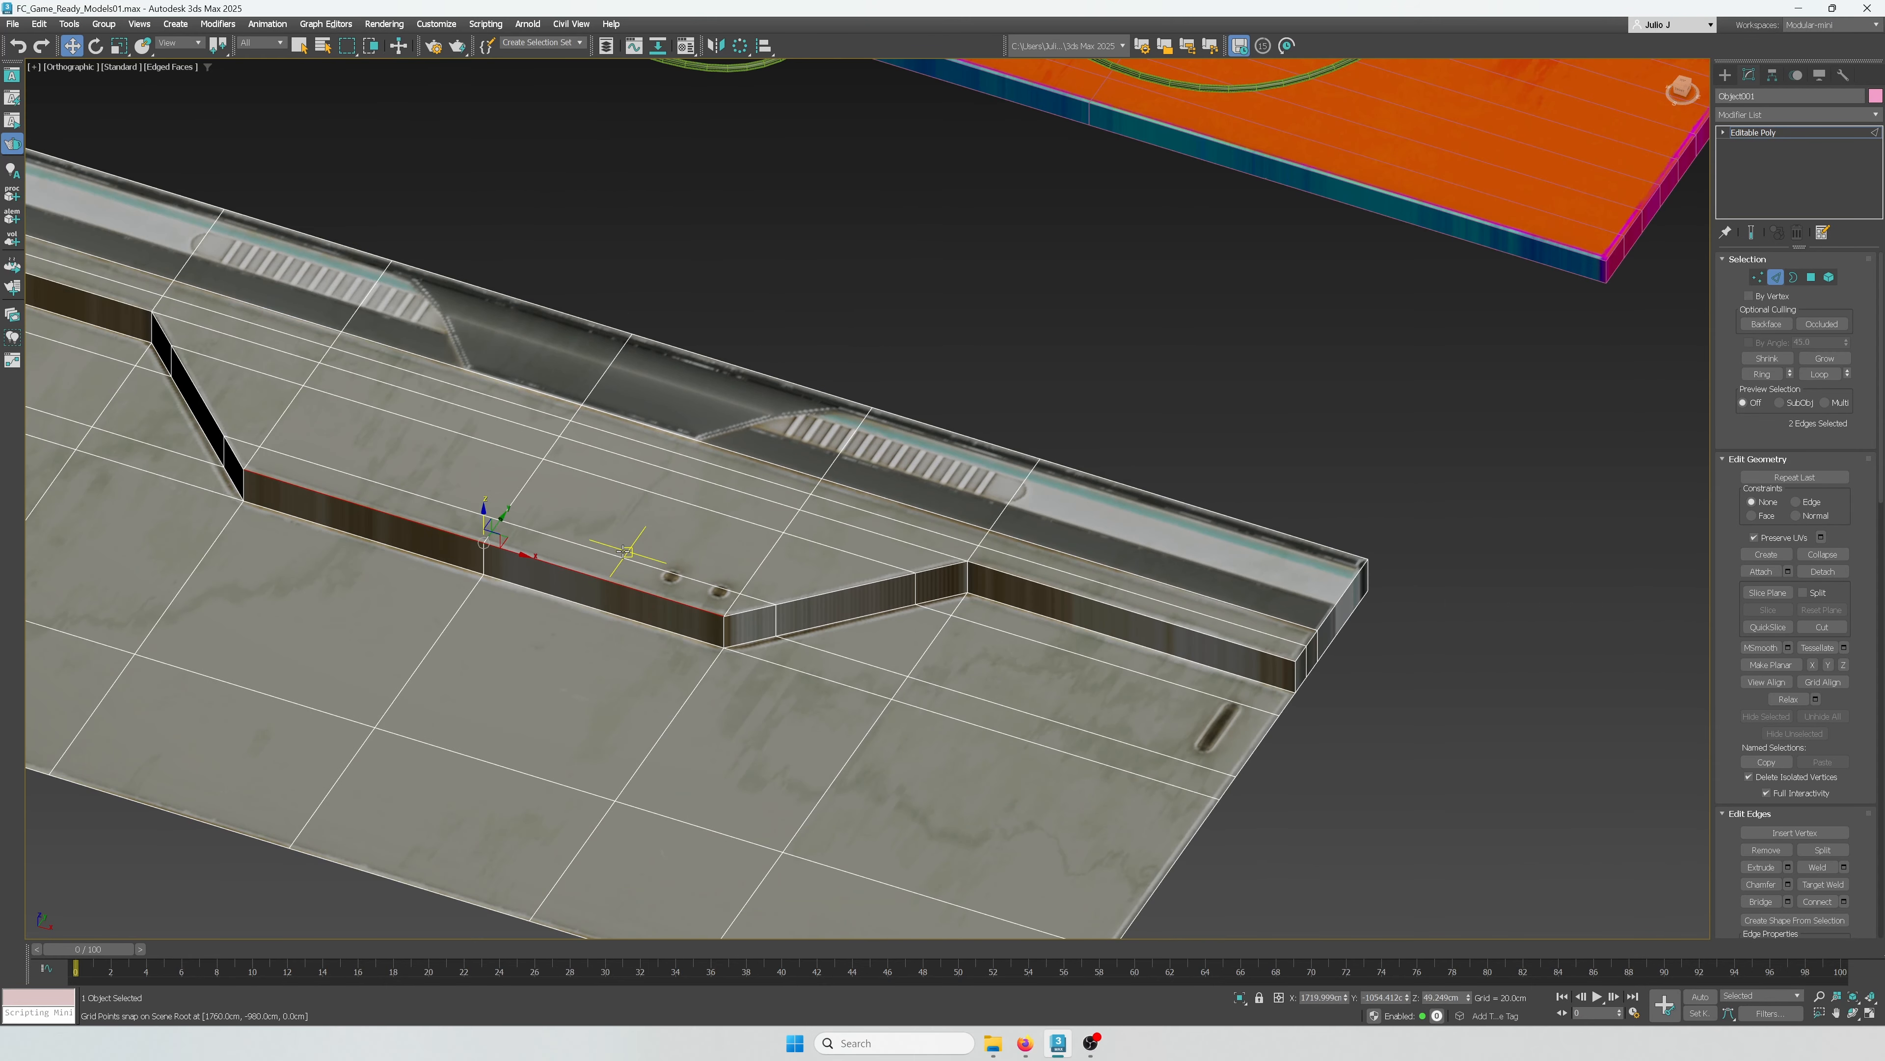
key("alt+r")
key("ctrl+shift+e")
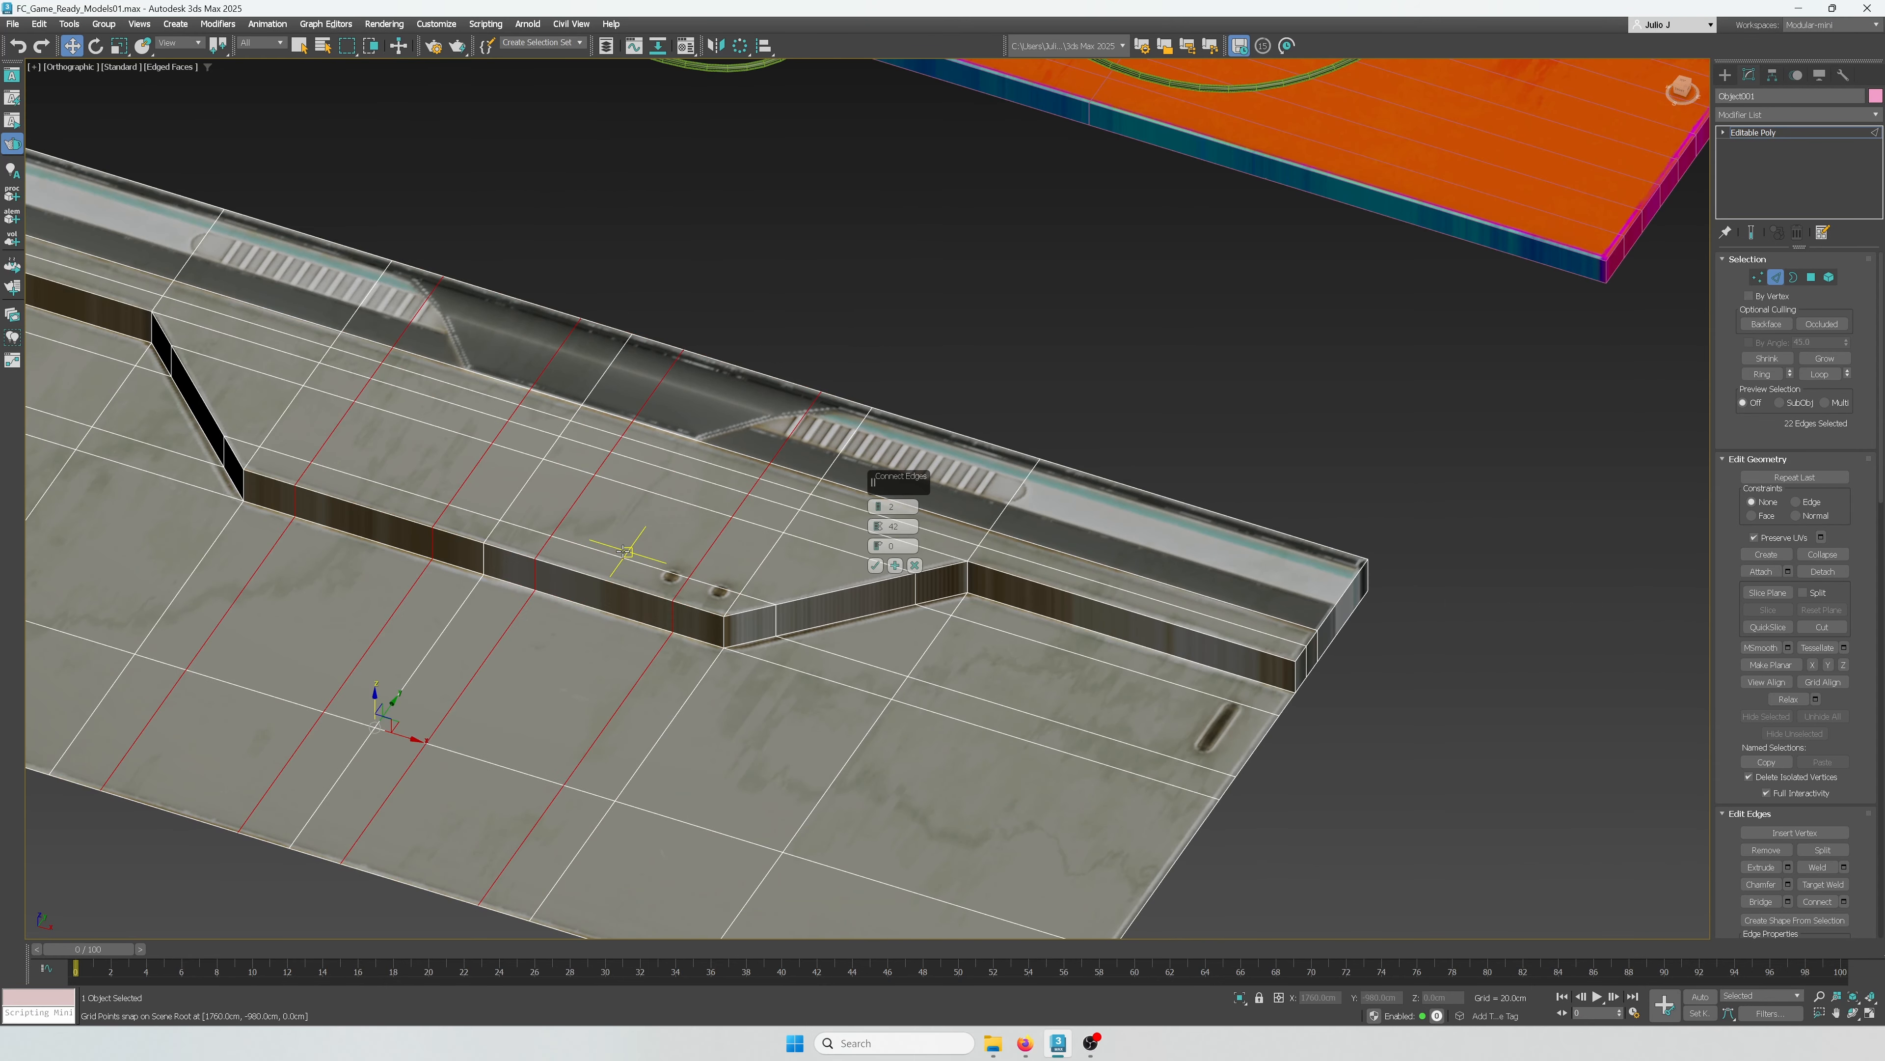
left_click(875, 566)
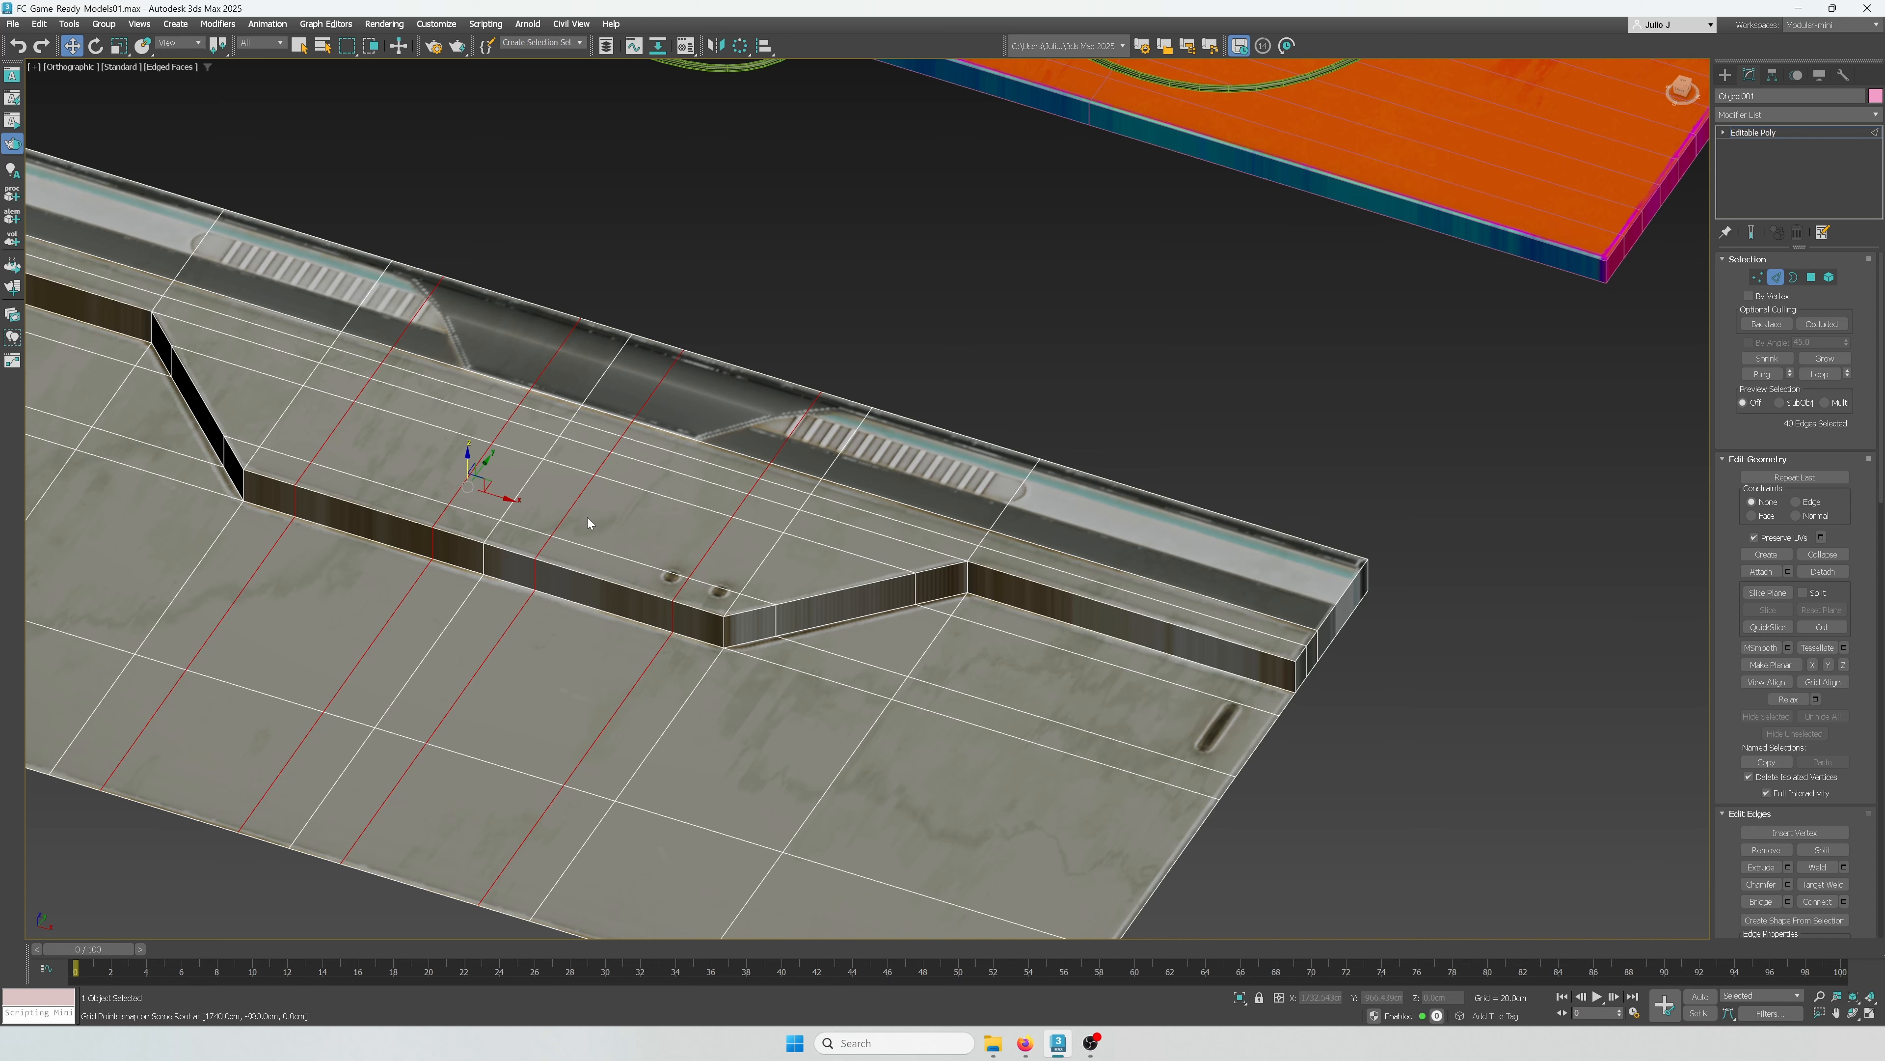
Step: Chamfer the stepped wall's four vertical corner edges with multiple segments to round both diagonal transitions
left_click(568, 509)
left_click(464, 473)
scroll(814, 650, "up", 2)
left_click(679, 631)
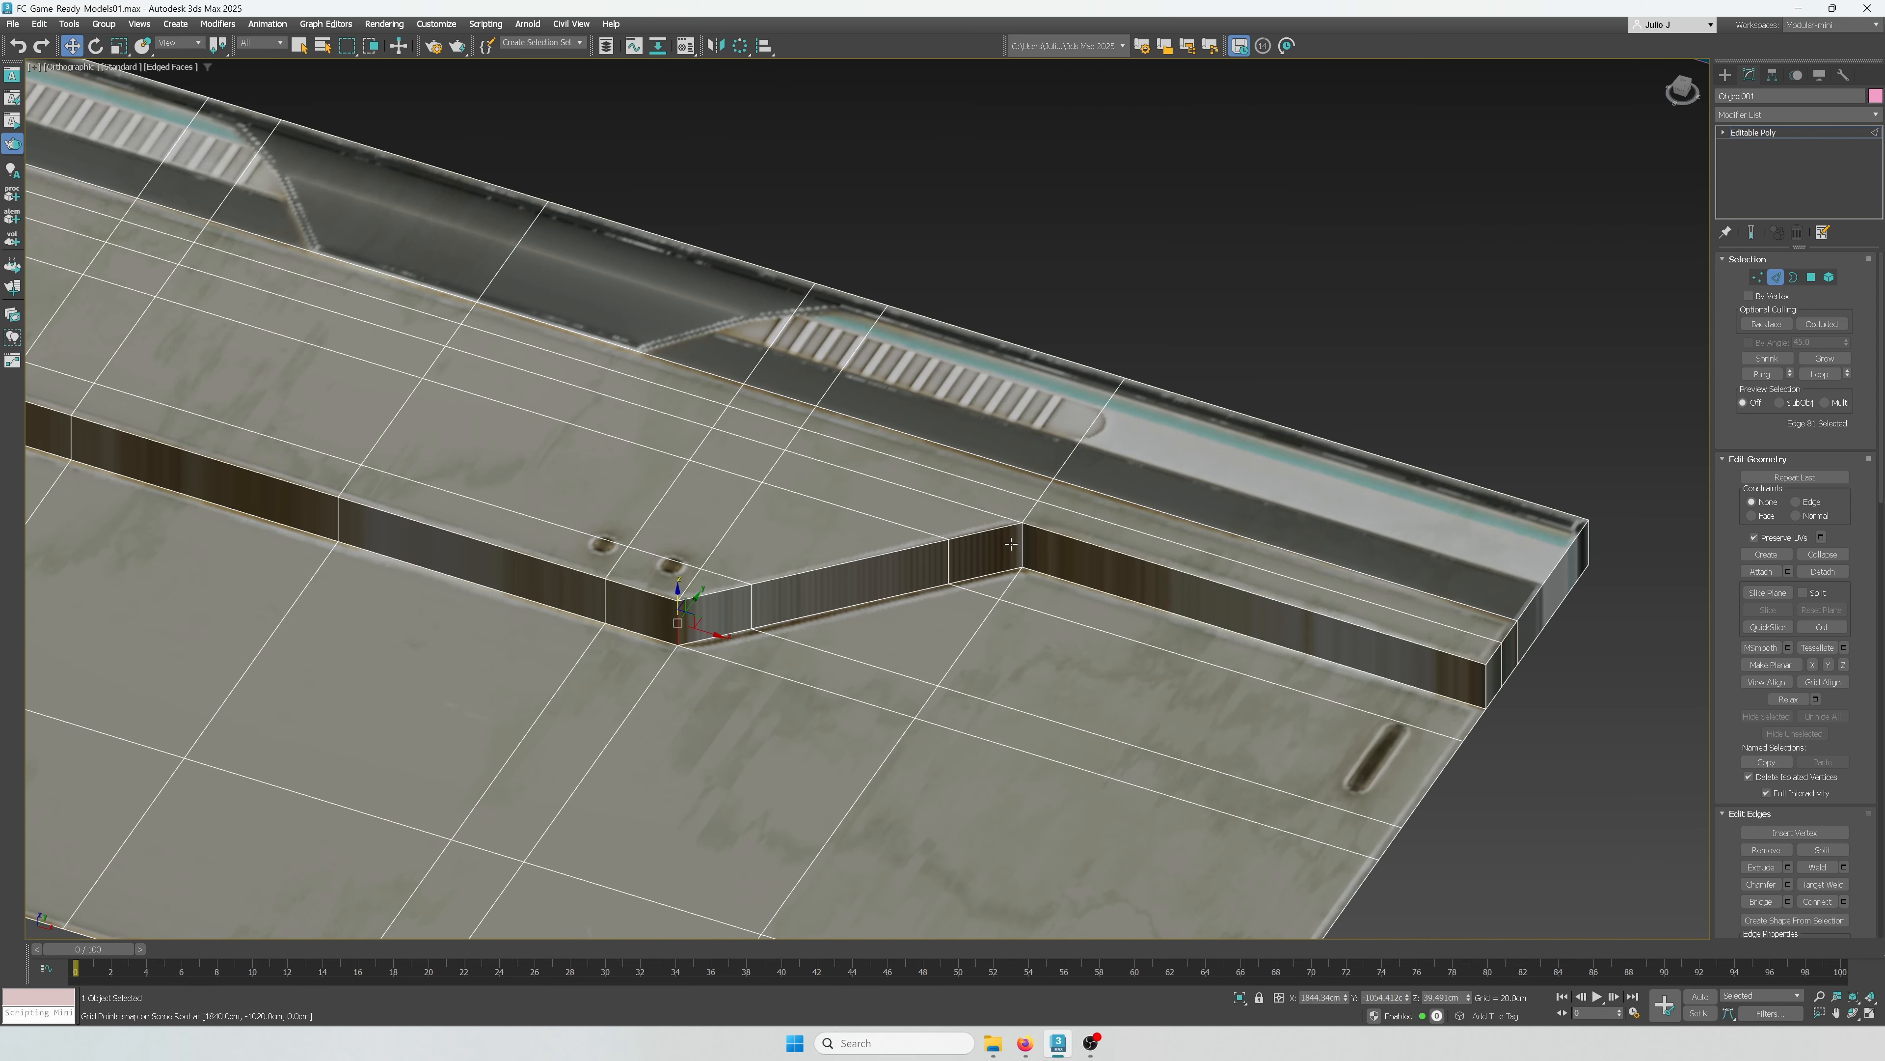
left_click(1022, 542, "ctrl")
scroll(809, 669, "down", 2)
middle_click_drag(809, 669, 1216, 652)
left_click(644, 475, "ctrl")
middle_click_drag(643, 475, 696, 617, "alt")
left_click(499, 569, "ctrl")
middle_click_drag(499, 569, 1023, 551, "alt")
scroll(1005, 609, "up", 3)
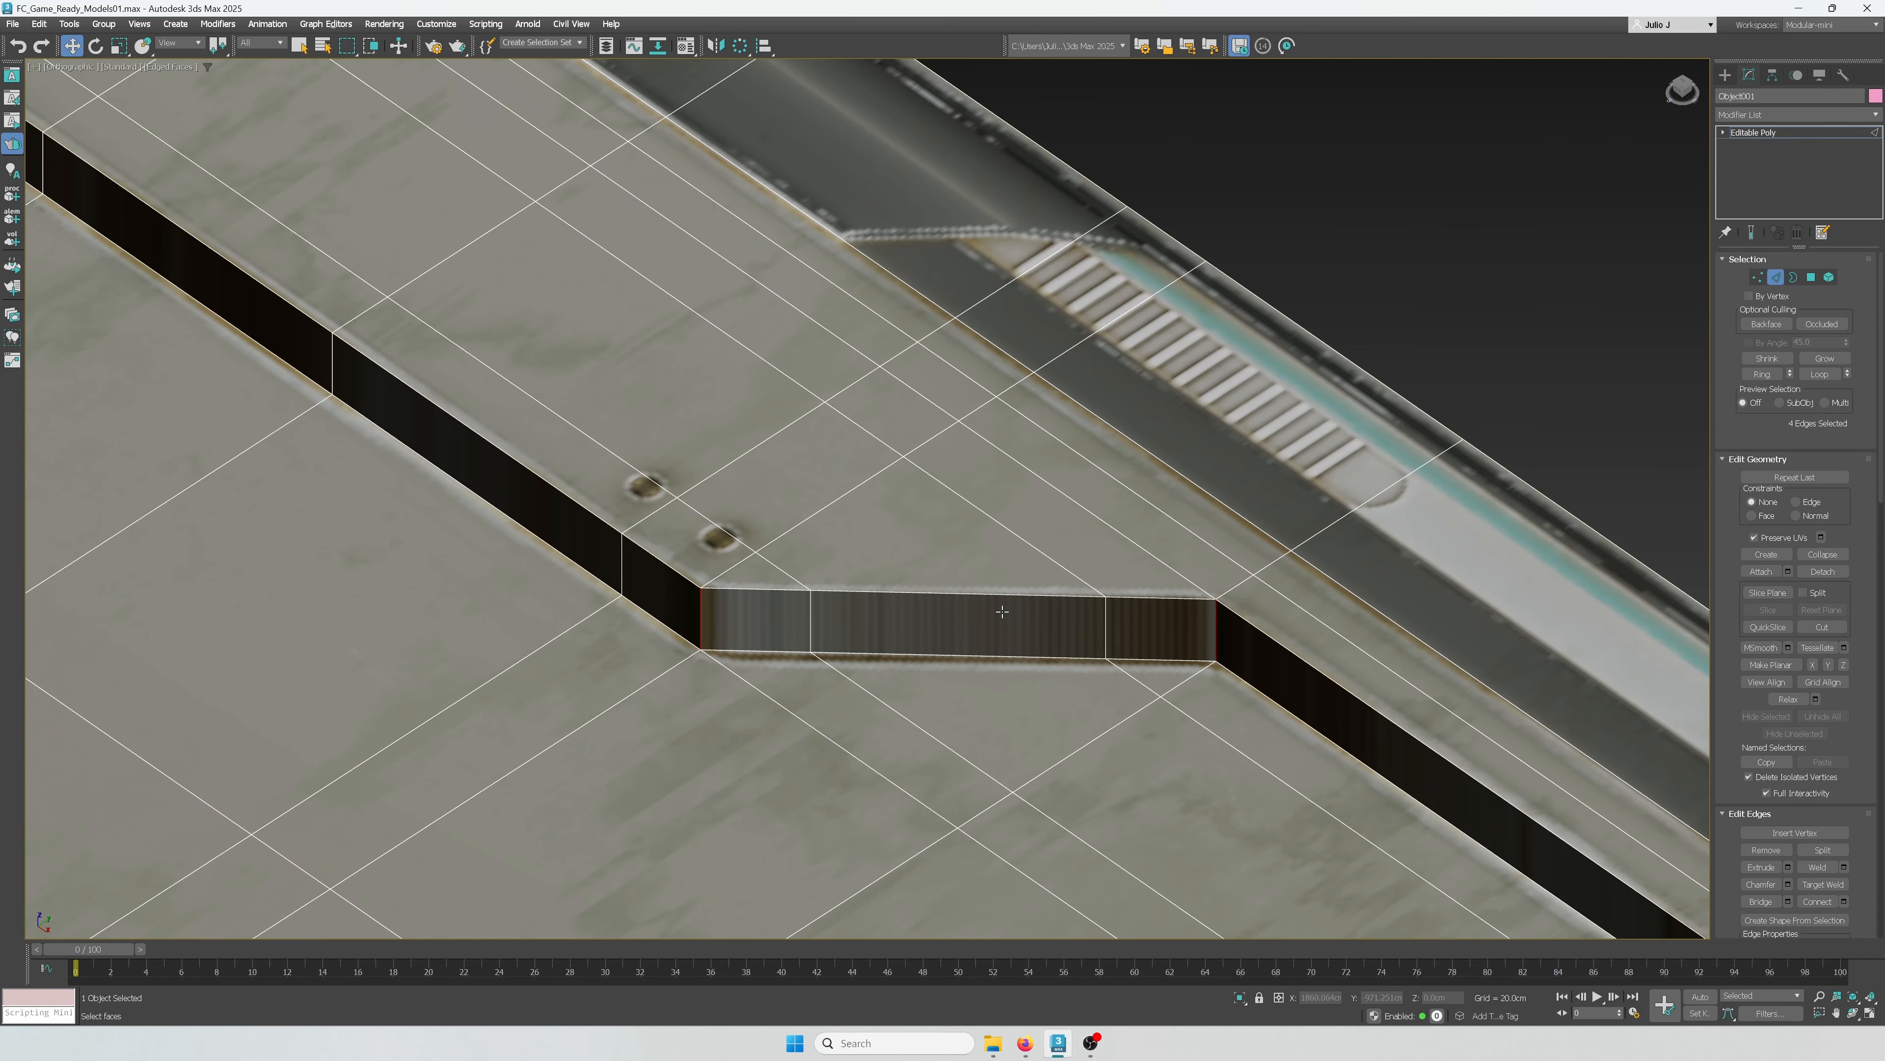
middle_click_drag(1063, 624, 1199, 588)
scroll(1129, 596, "up", 2)
scroll(1128, 596, "down", 2)
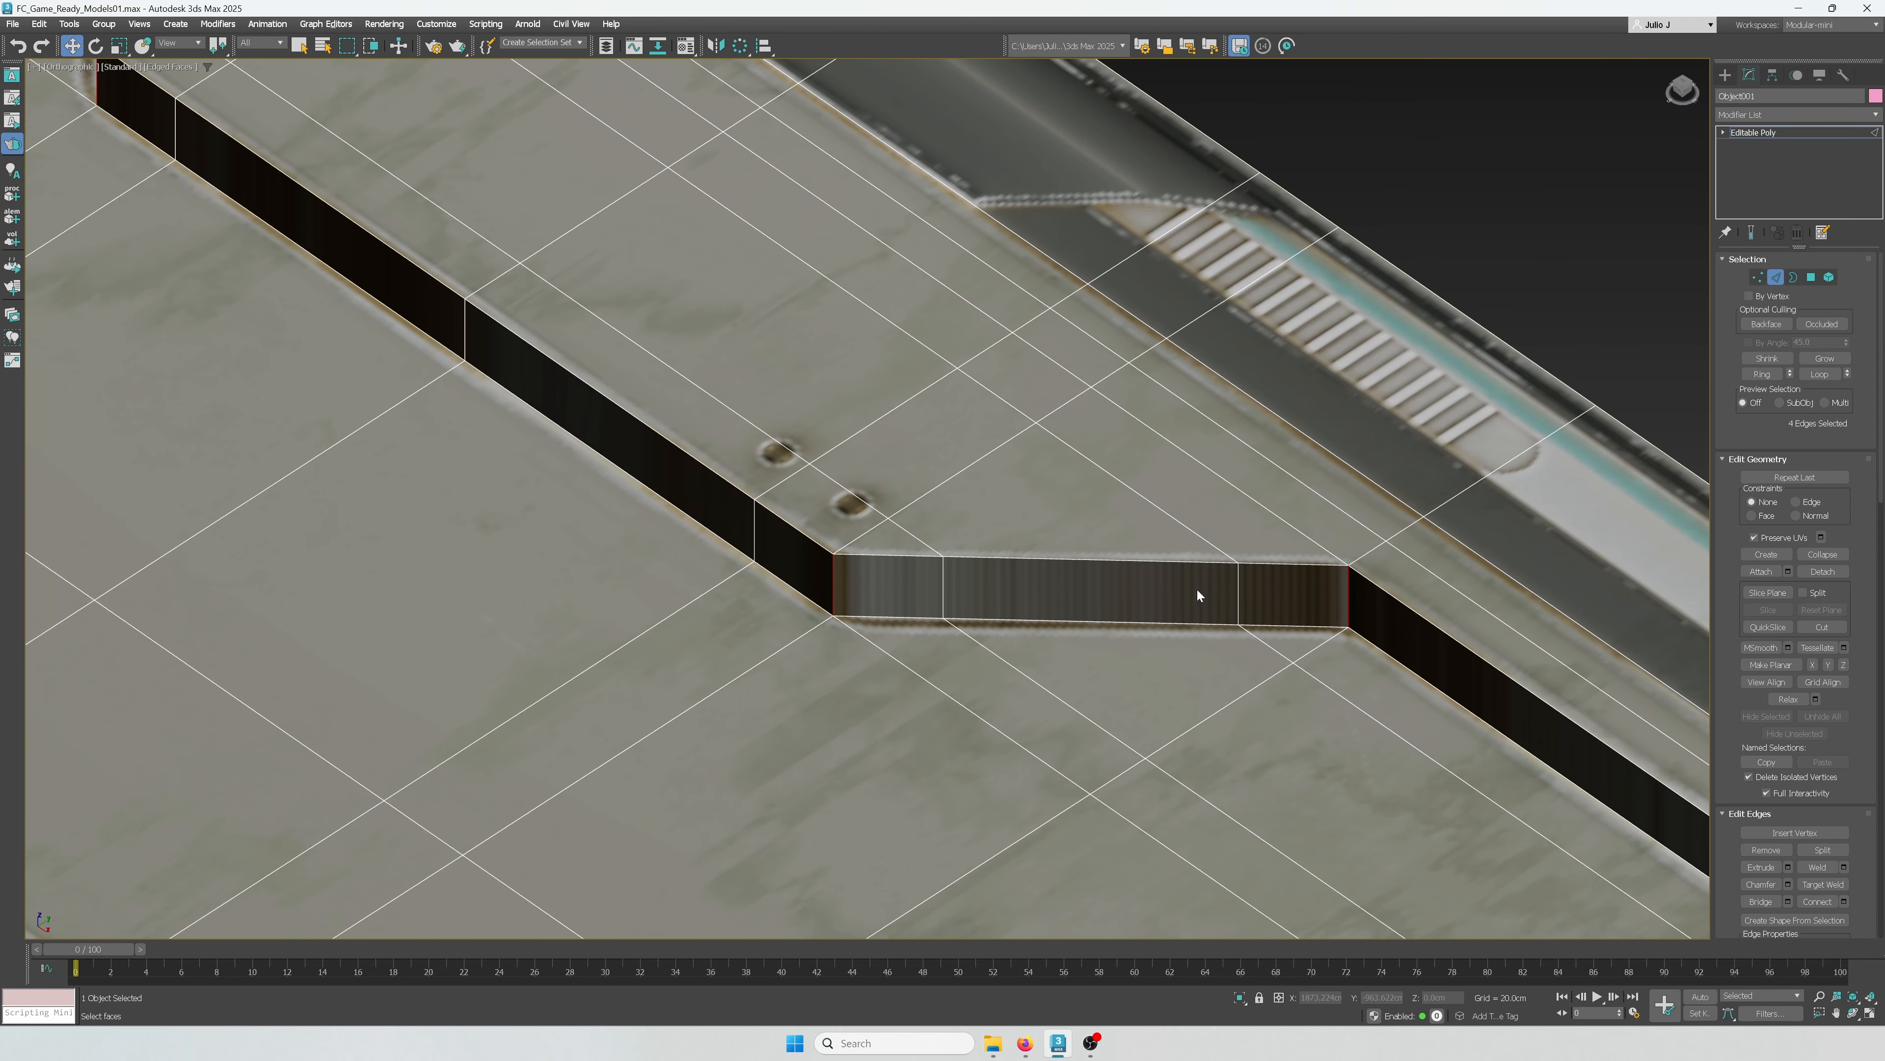
key("ctrl+shift+c")
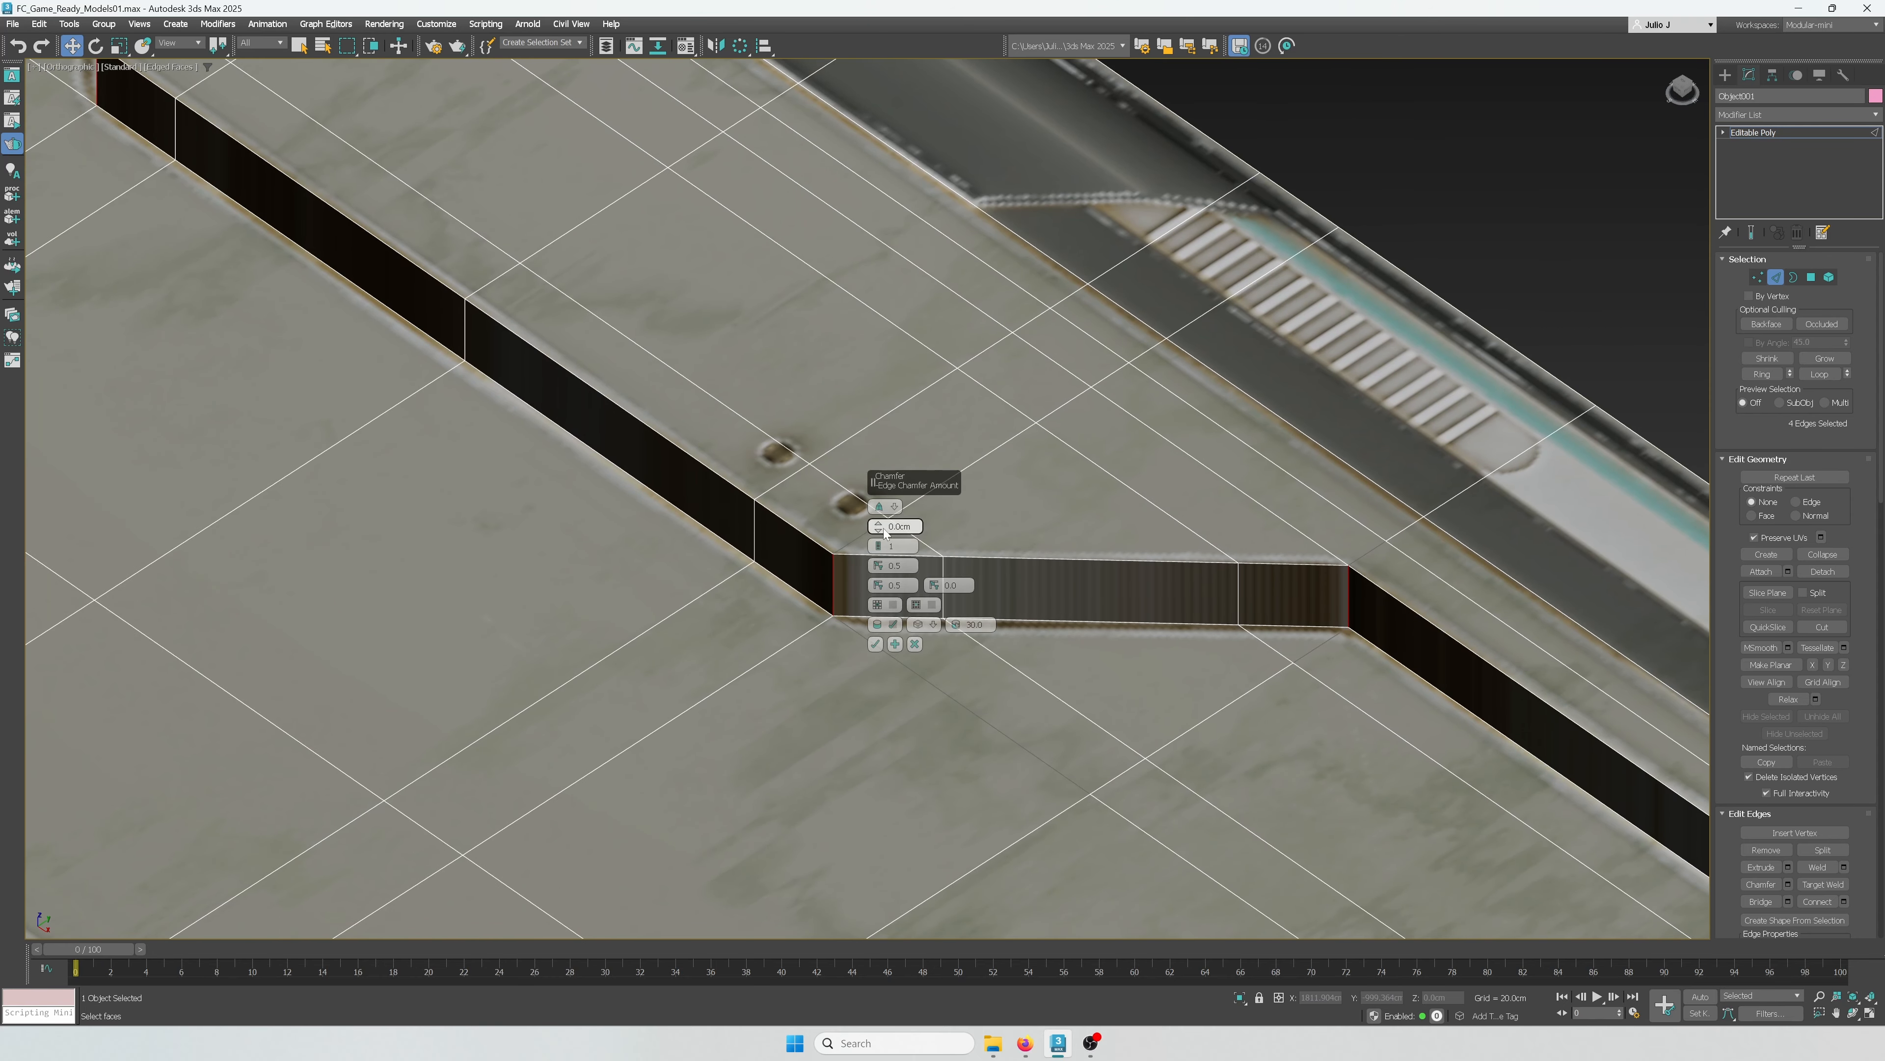
left_click_drag(880, 527, 880, 472)
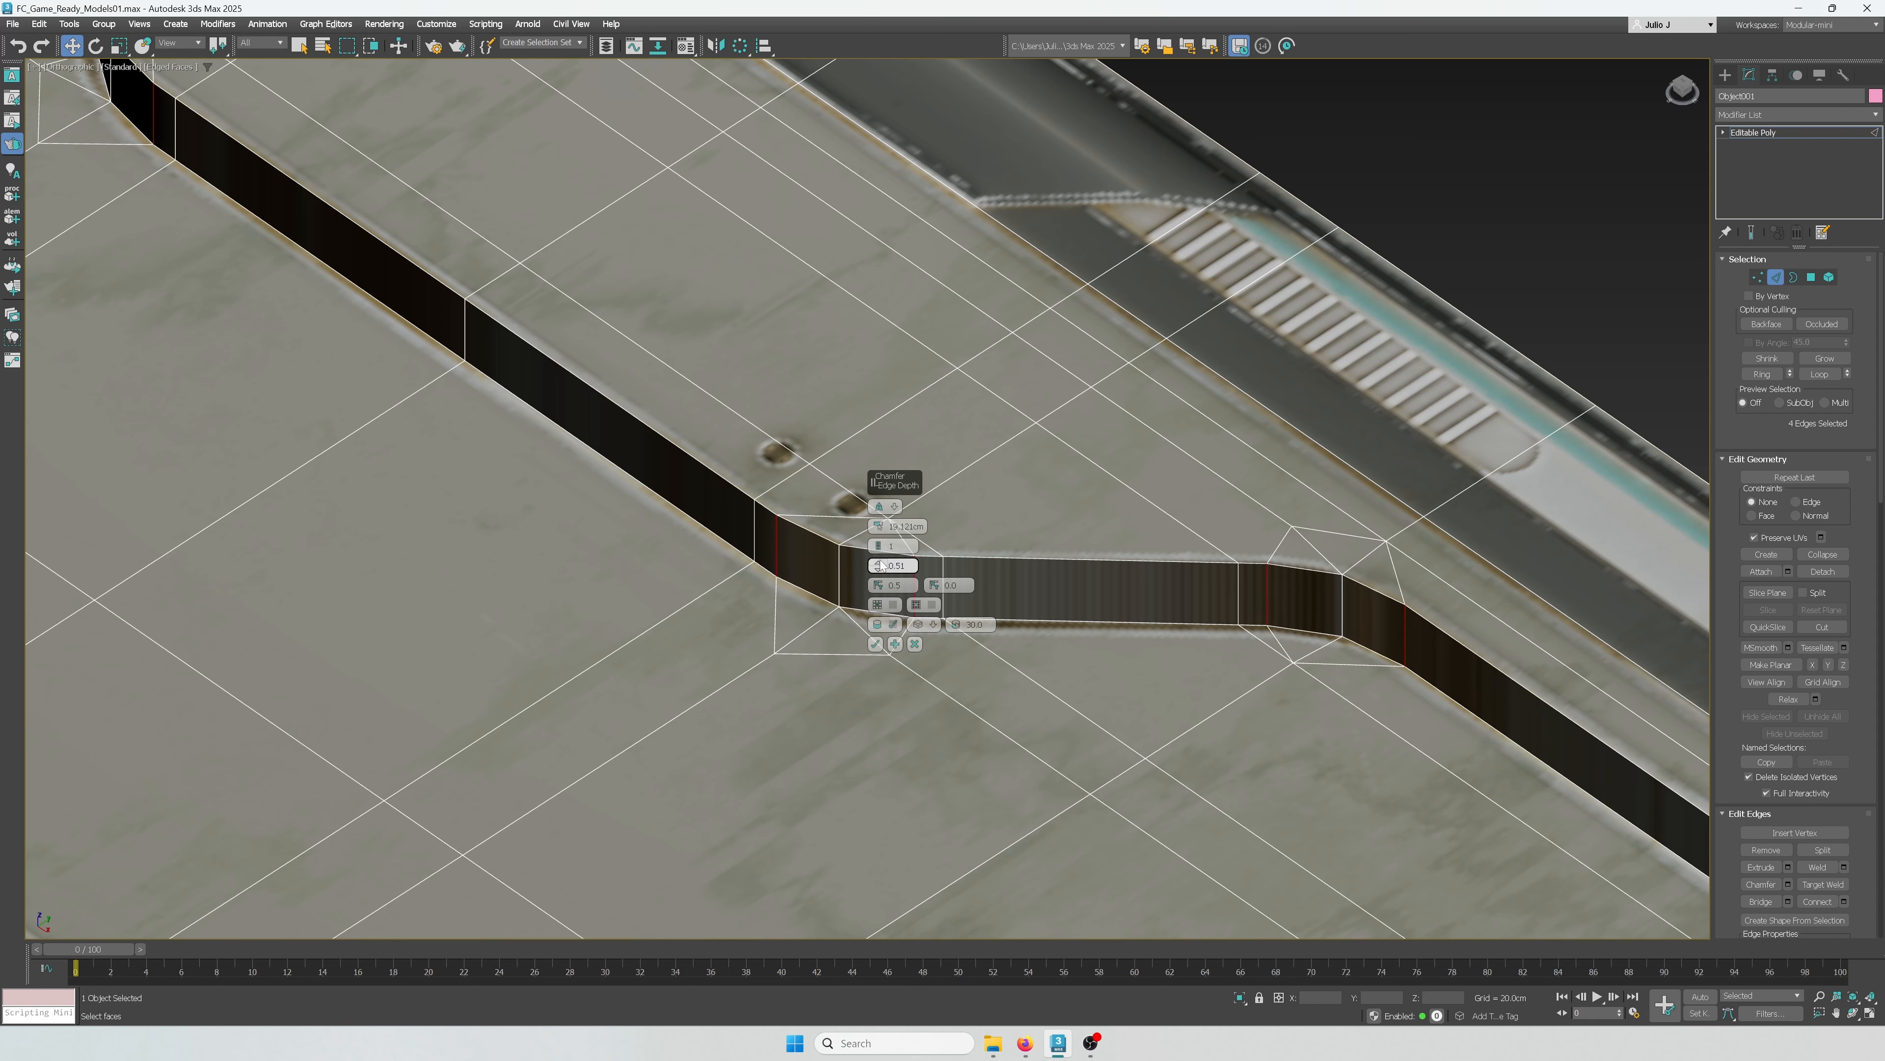
left_click(877, 542)
left_click(877, 542)
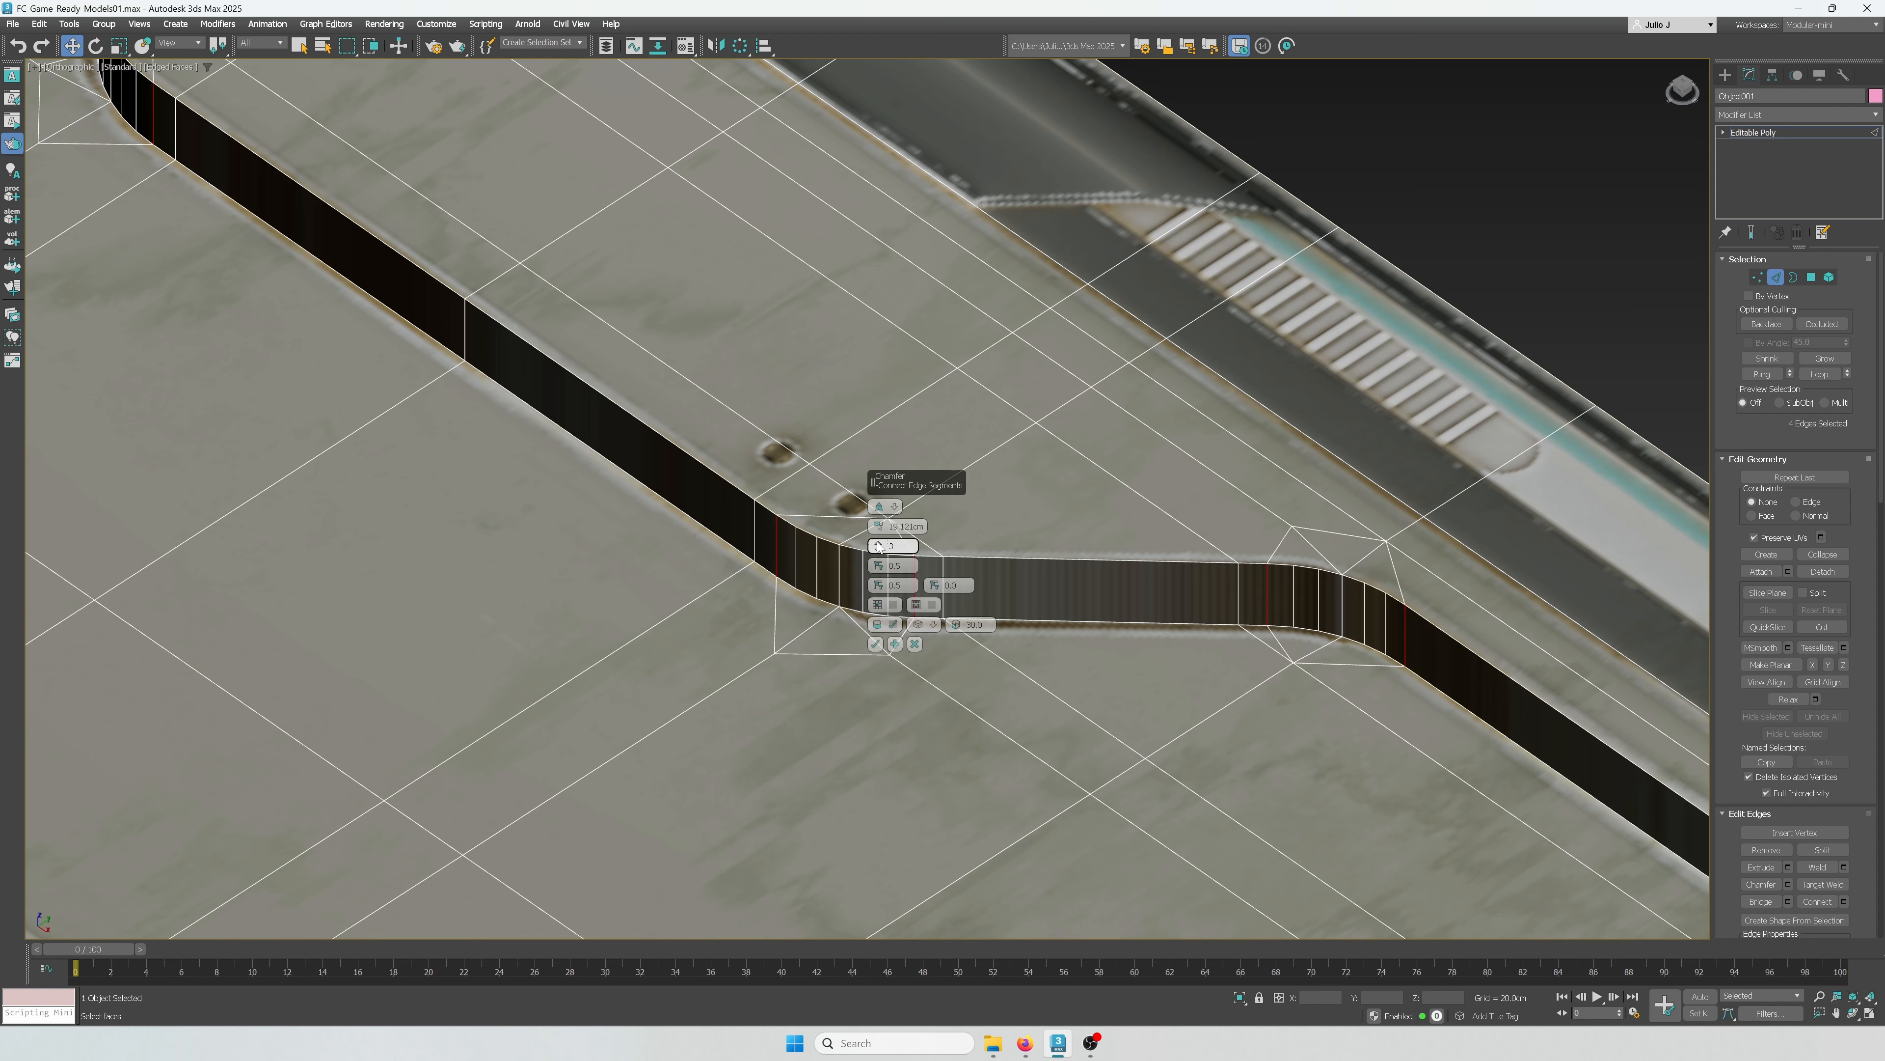
left_click(878, 543)
left_click(876, 645)
scroll(1277, 591, "down", 3)
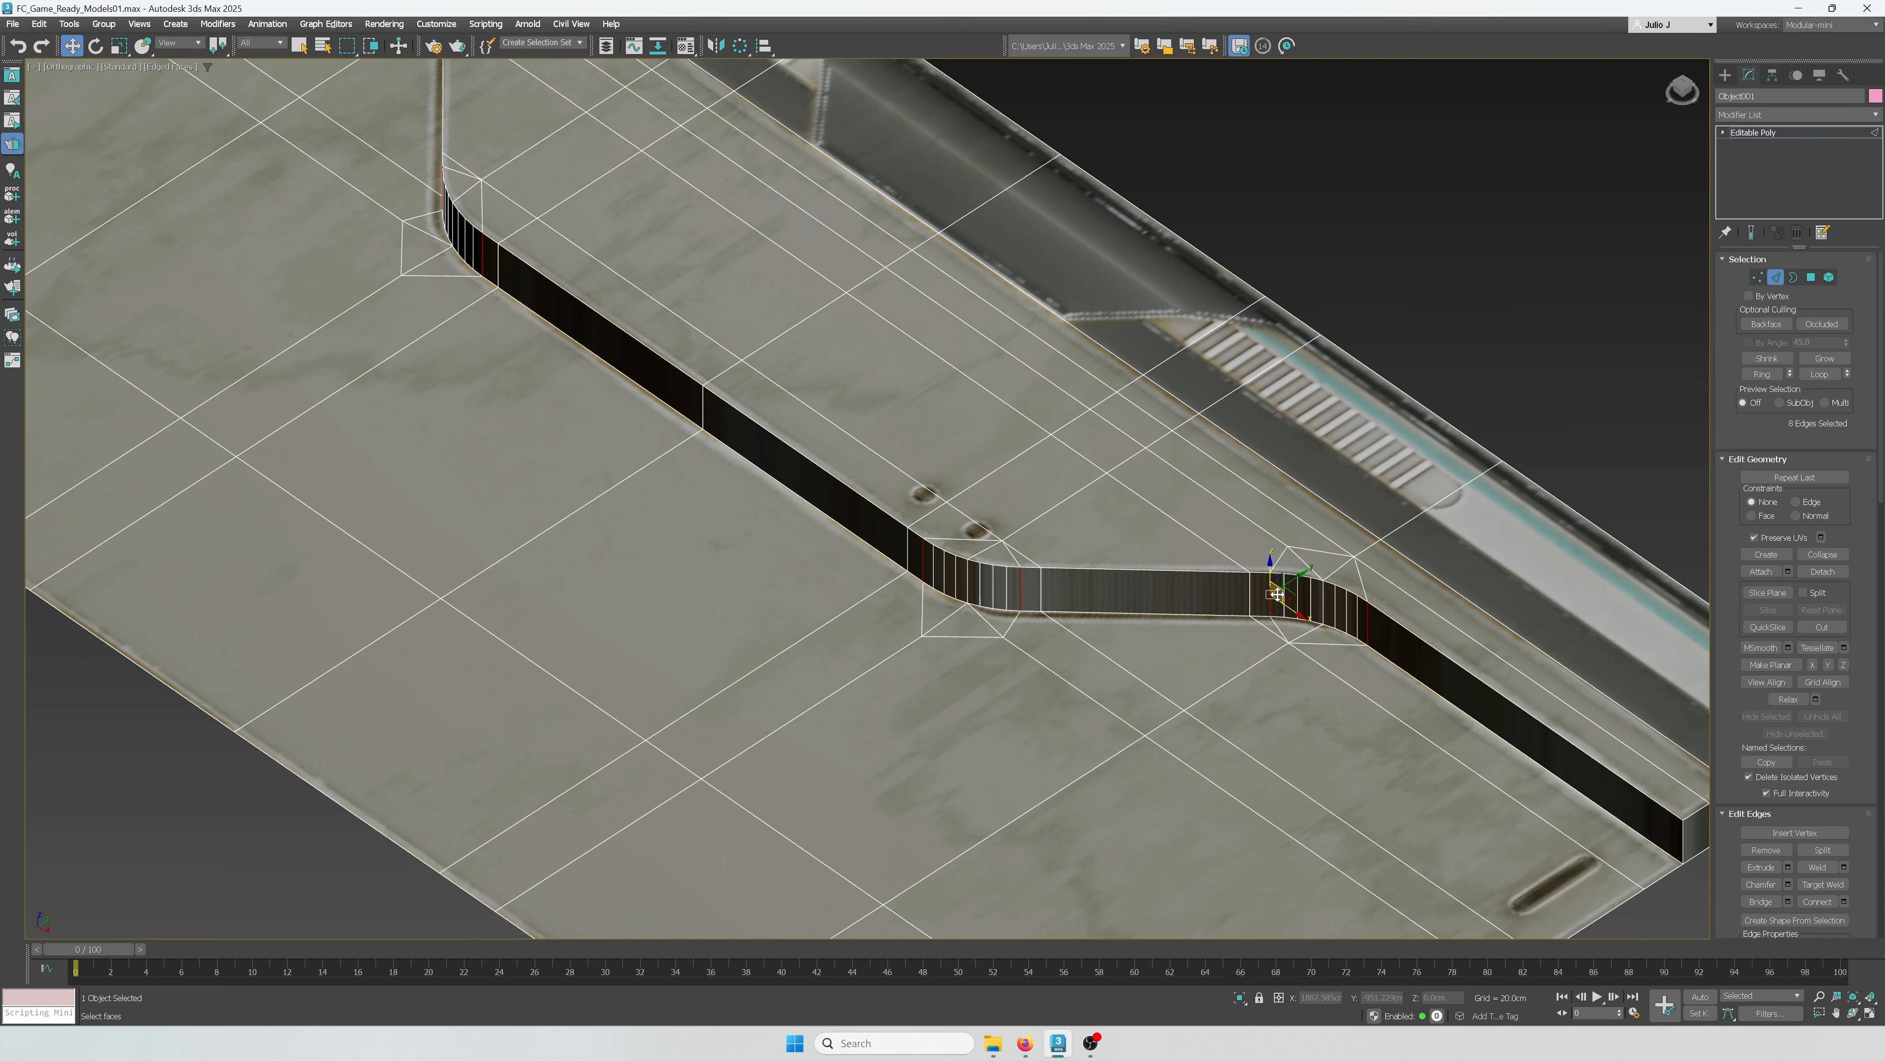
Step: Snap the two stray lower-surface vertices beside the rounded wall corner onto the nearby grid vertices
scroll(1145, 608, "up", 4)
middle_click_drag(1140, 609, 1098, 611, "alt")
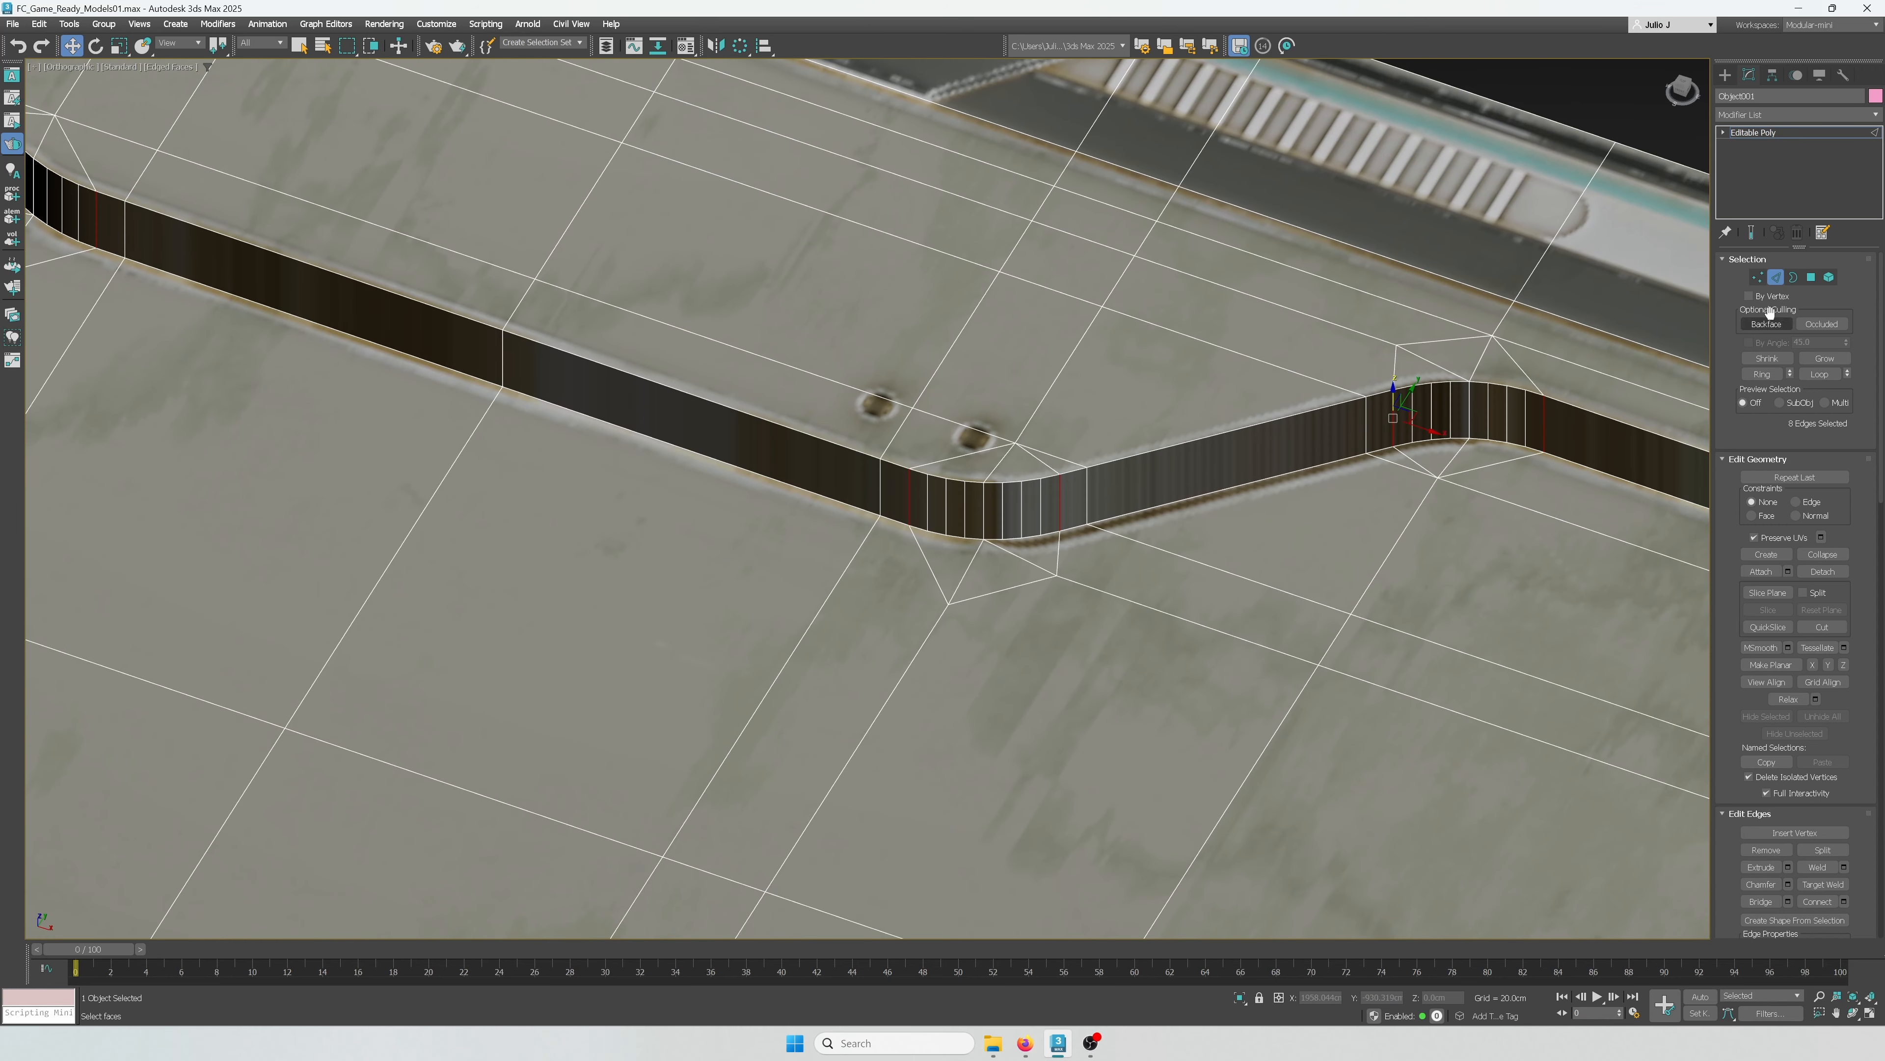
left_click(1758, 278)
left_click(1057, 574)
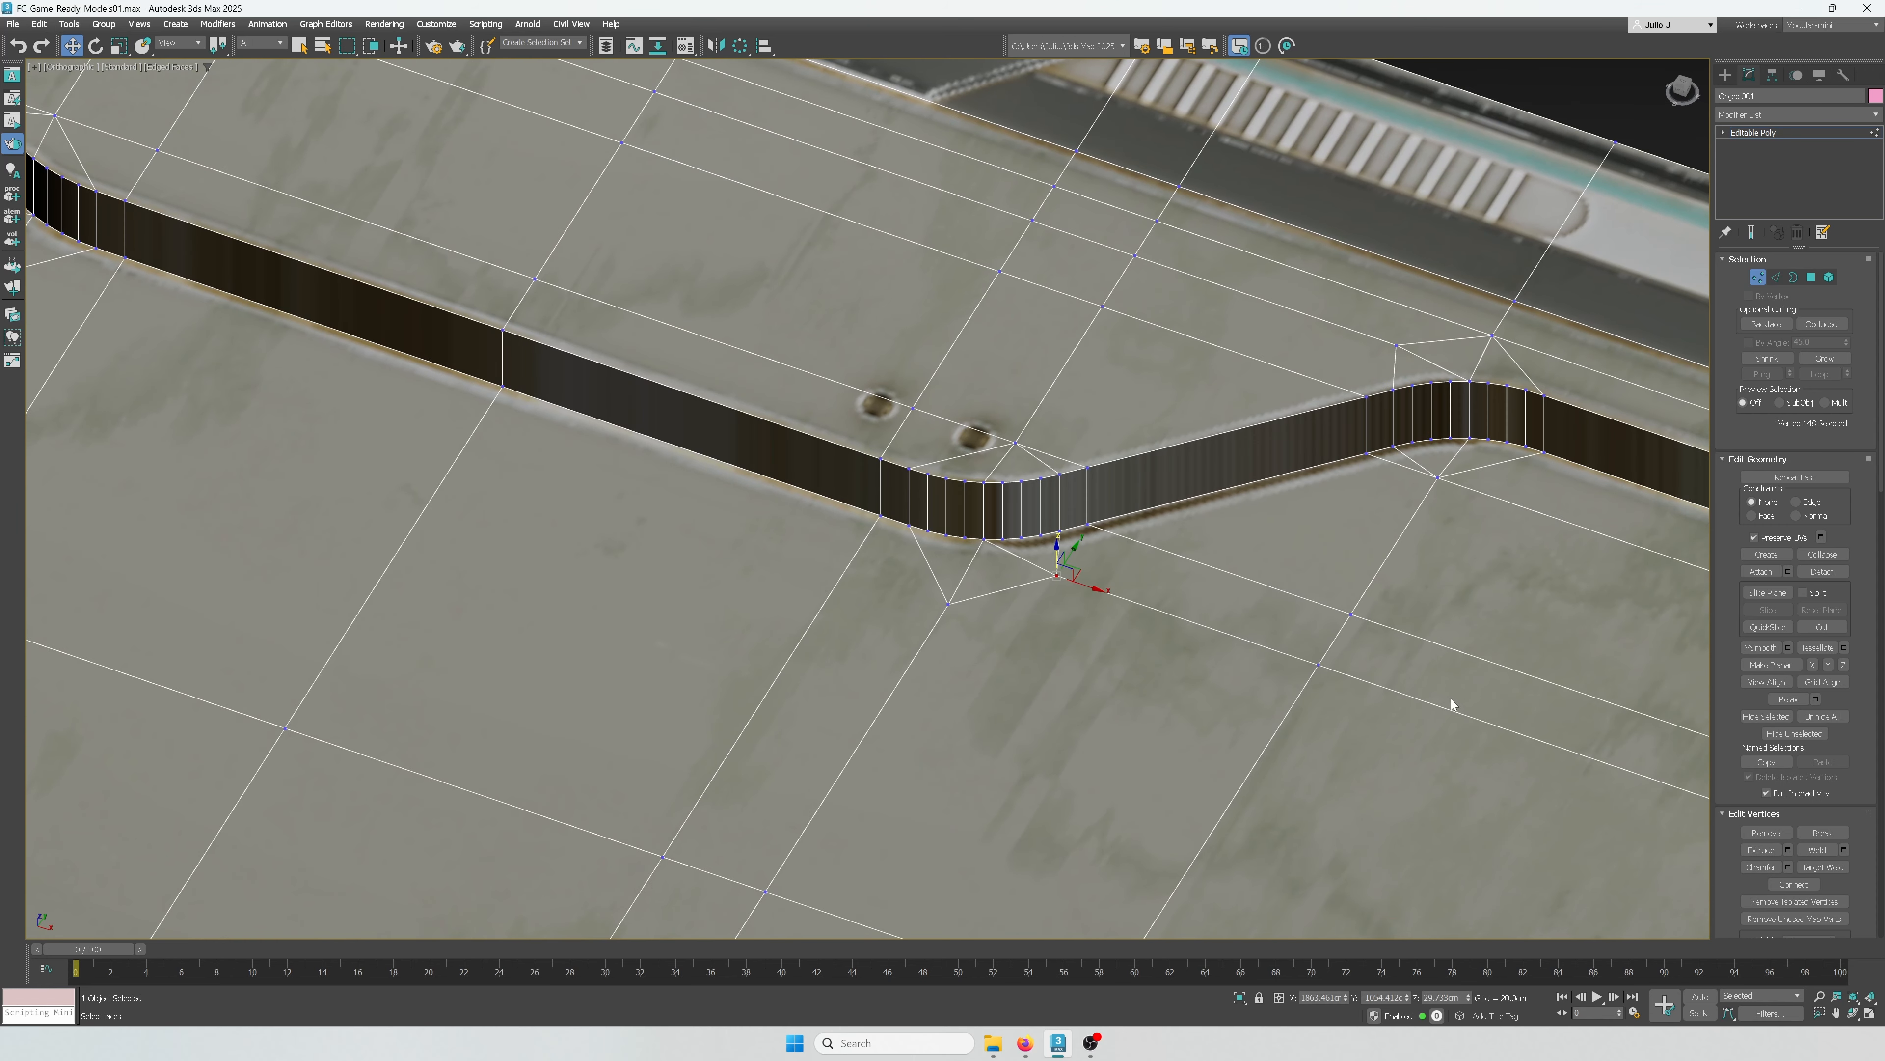
scroll(1028, 596, "down", 3)
left_click_drag(1081, 597, 1175, 630)
left_click(995, 597)
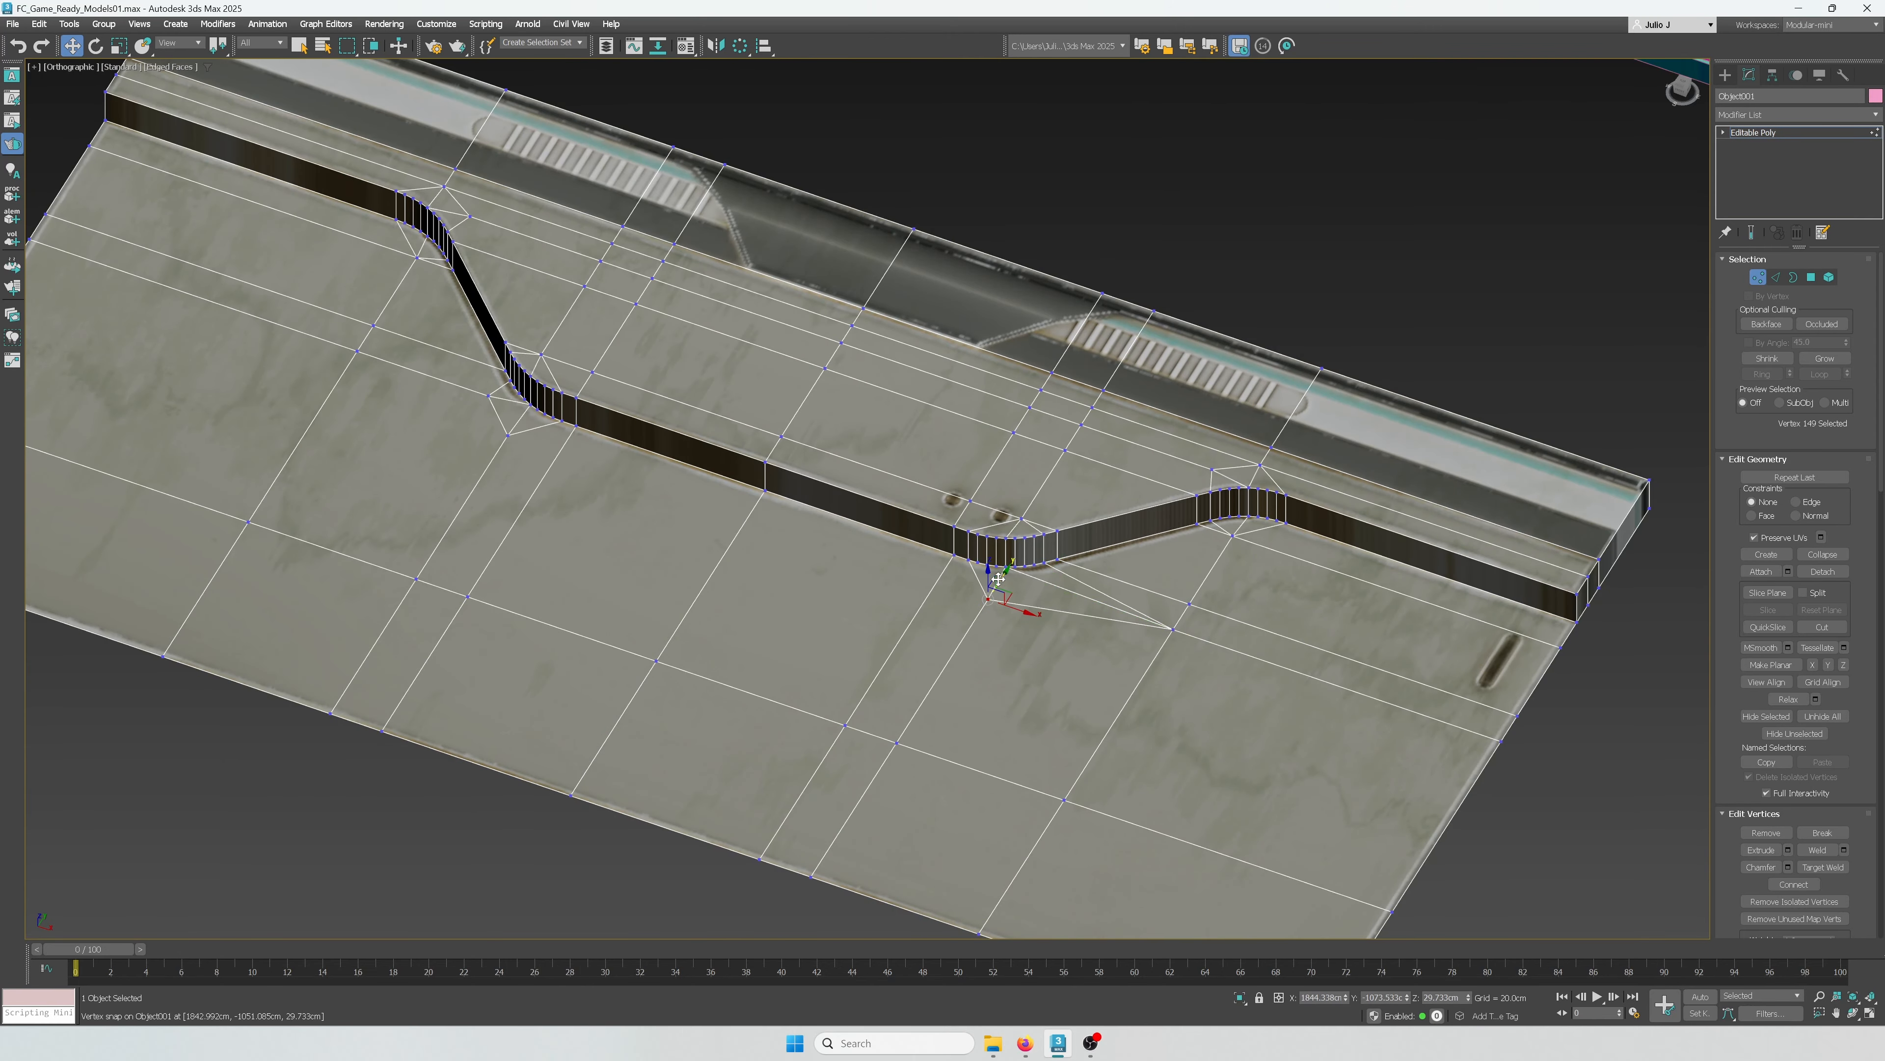
left_click_drag(999, 578, 899, 727)
scroll(922, 528, "up", 4)
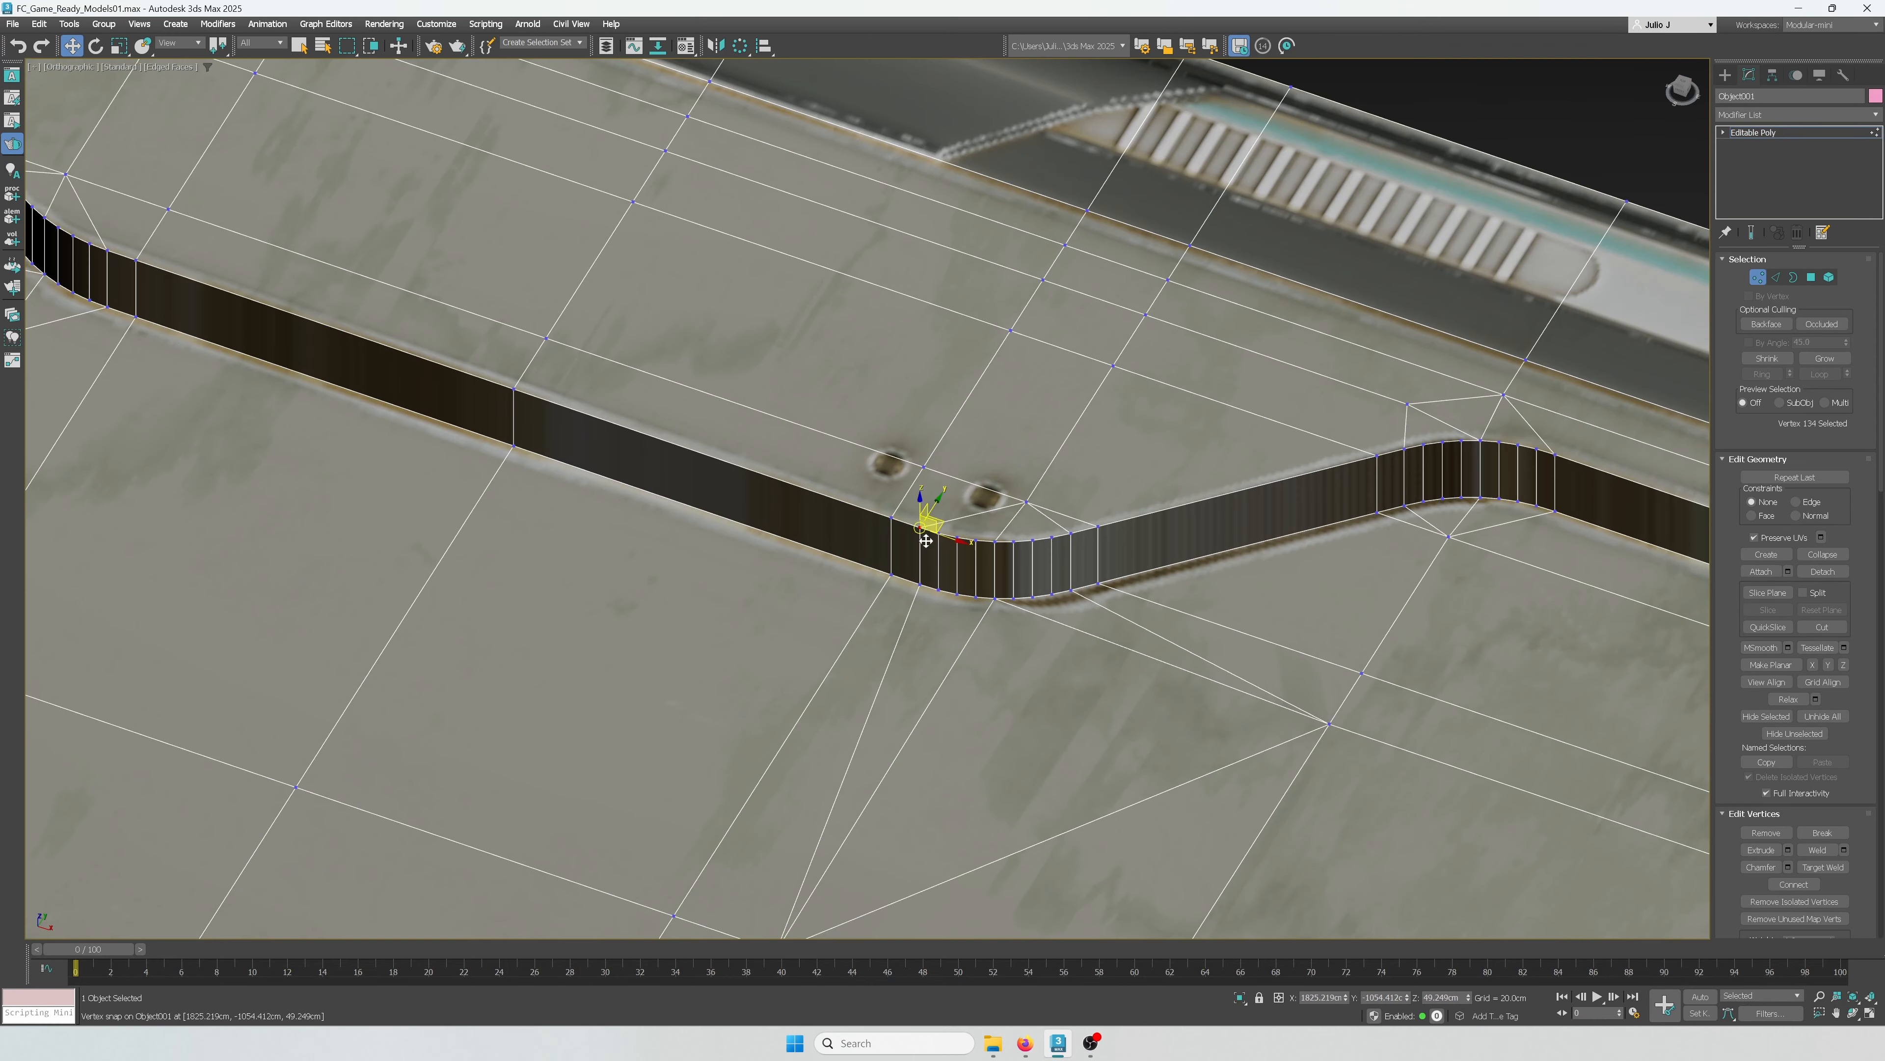
left_click(1026, 499)
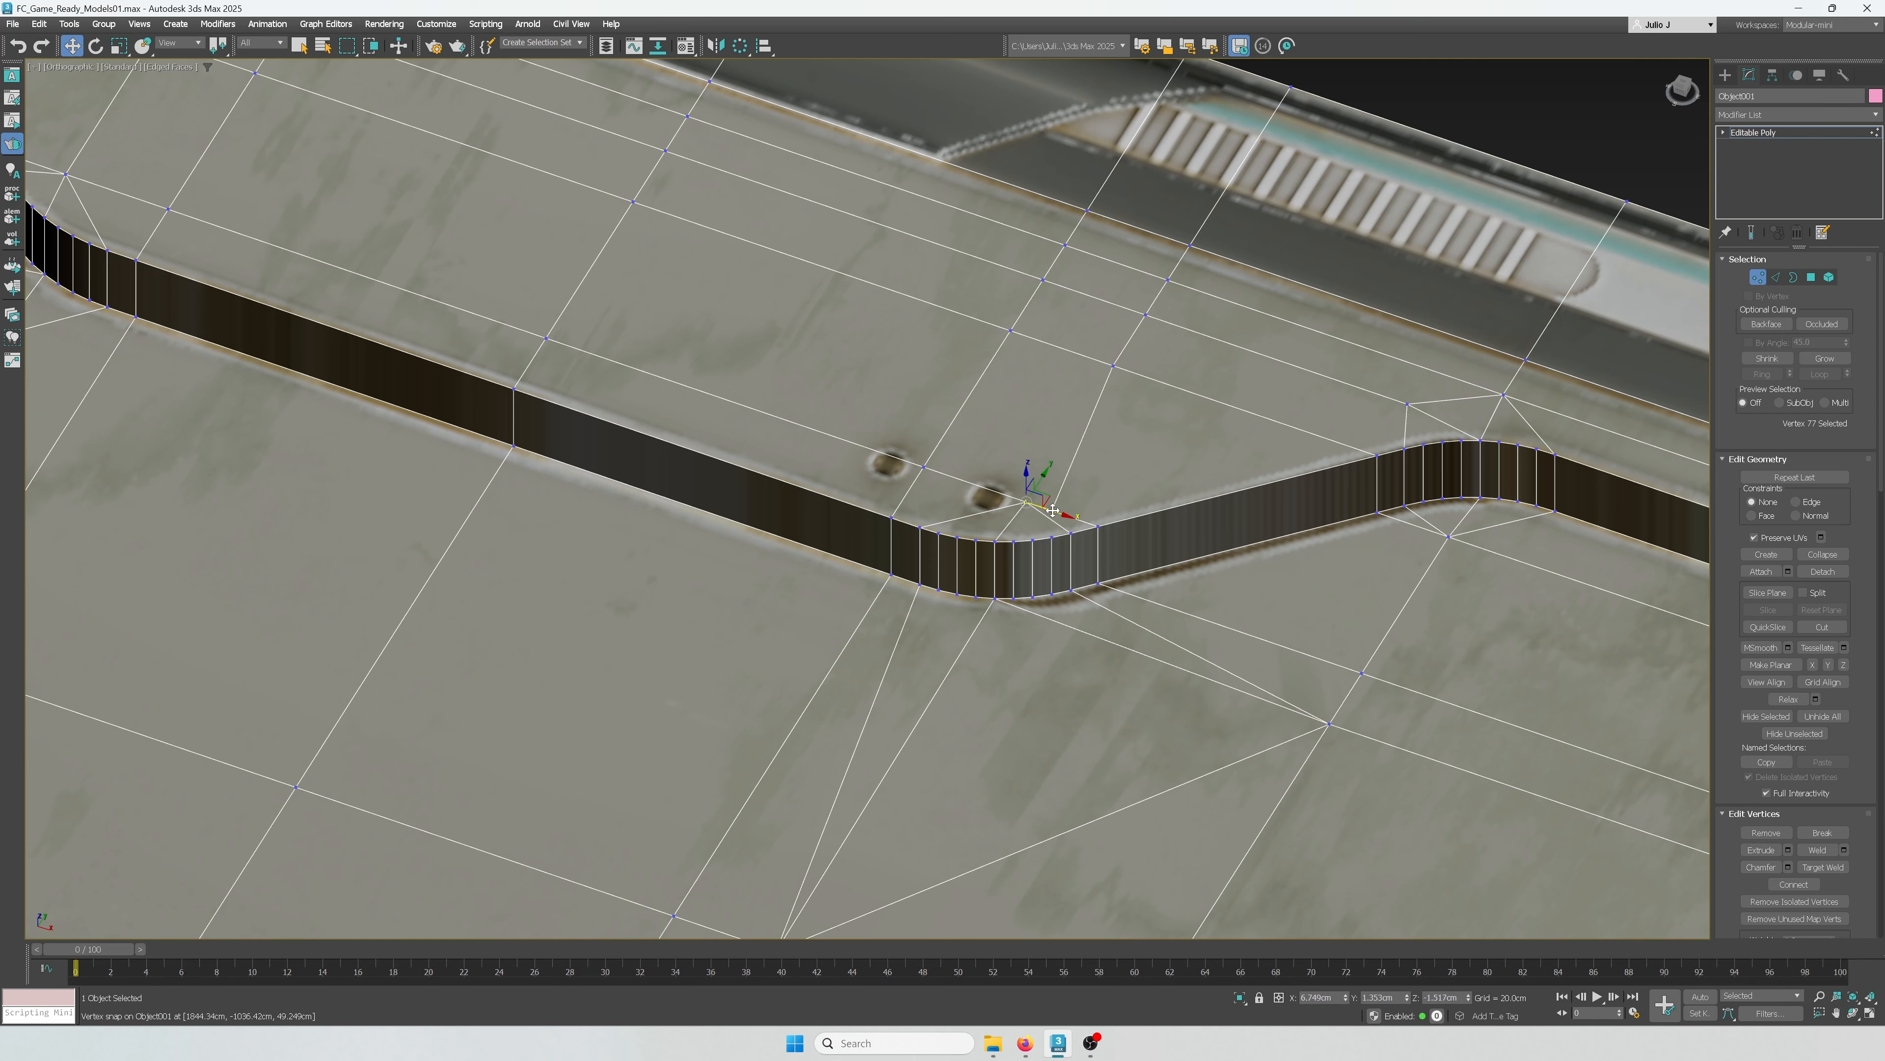
middle_click_drag(1404, 442, 1098, 588)
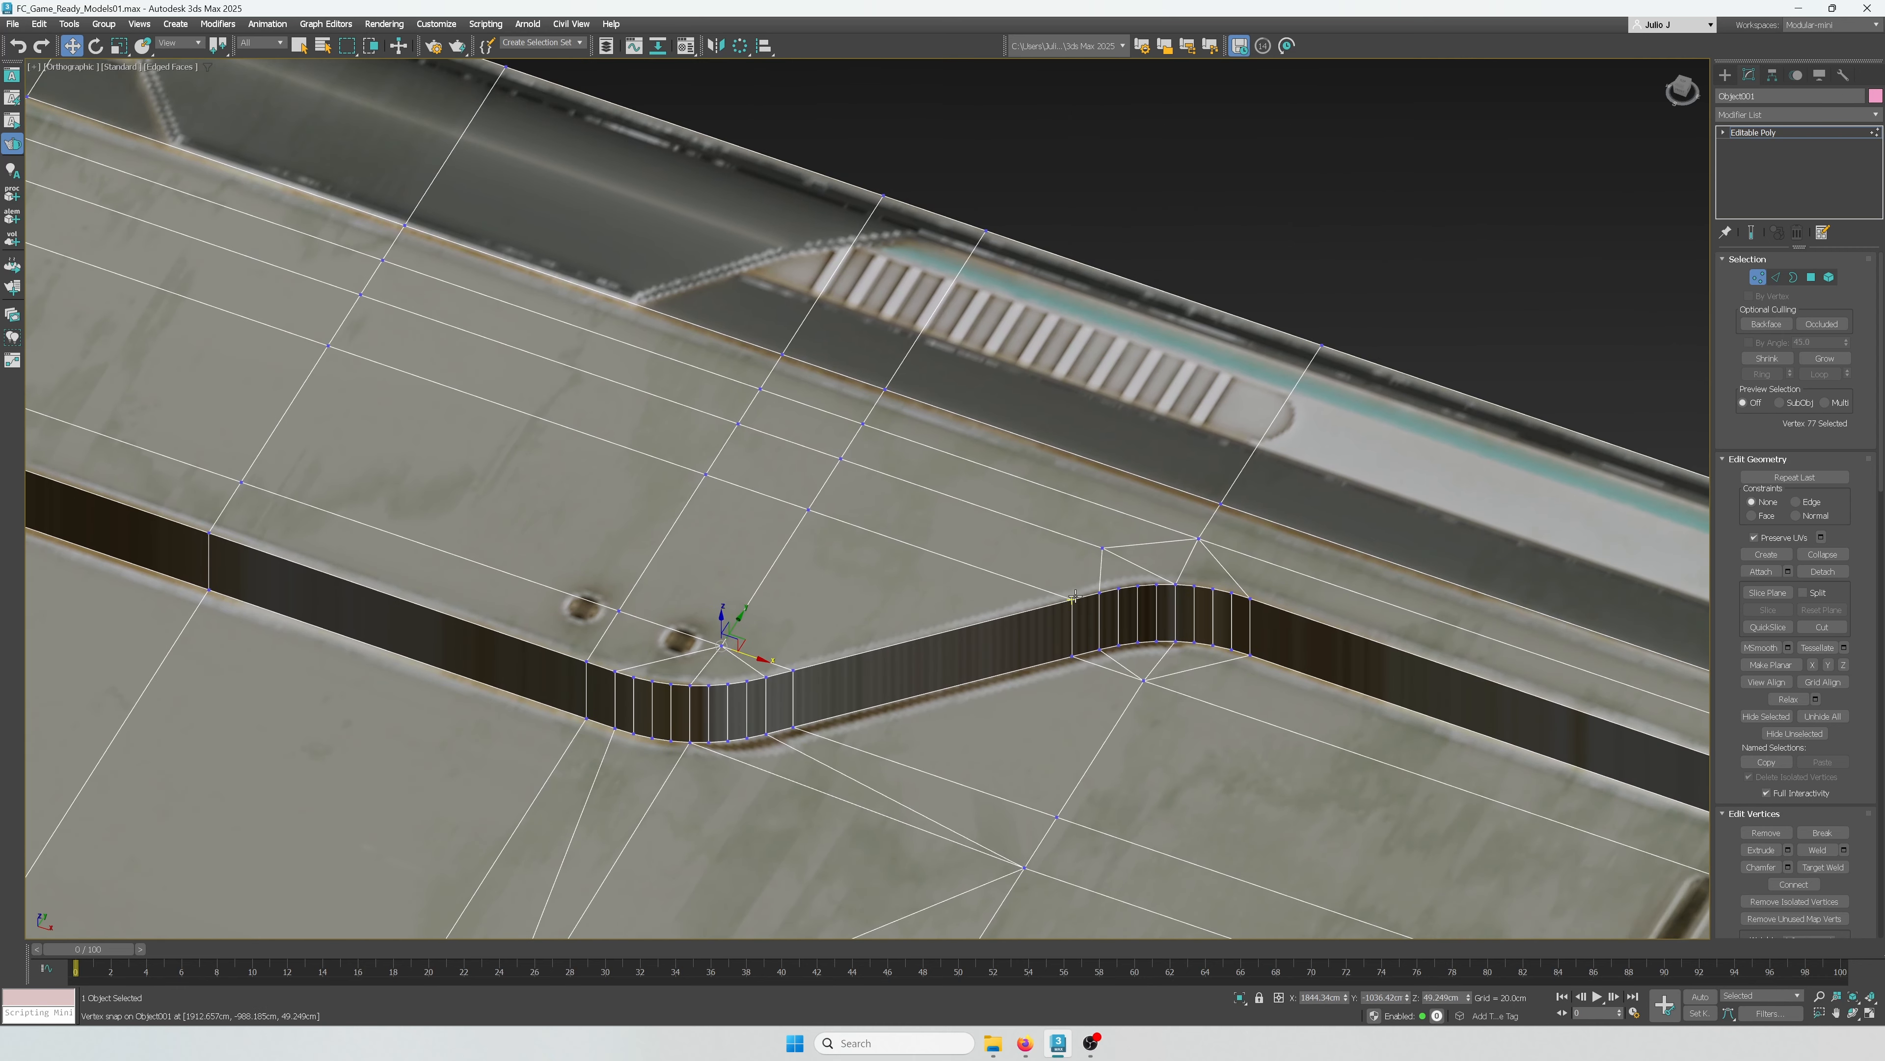
scroll(1202, 670, "down", 2)
middle_click_drag(1202, 671, 1328, 572, "alt")
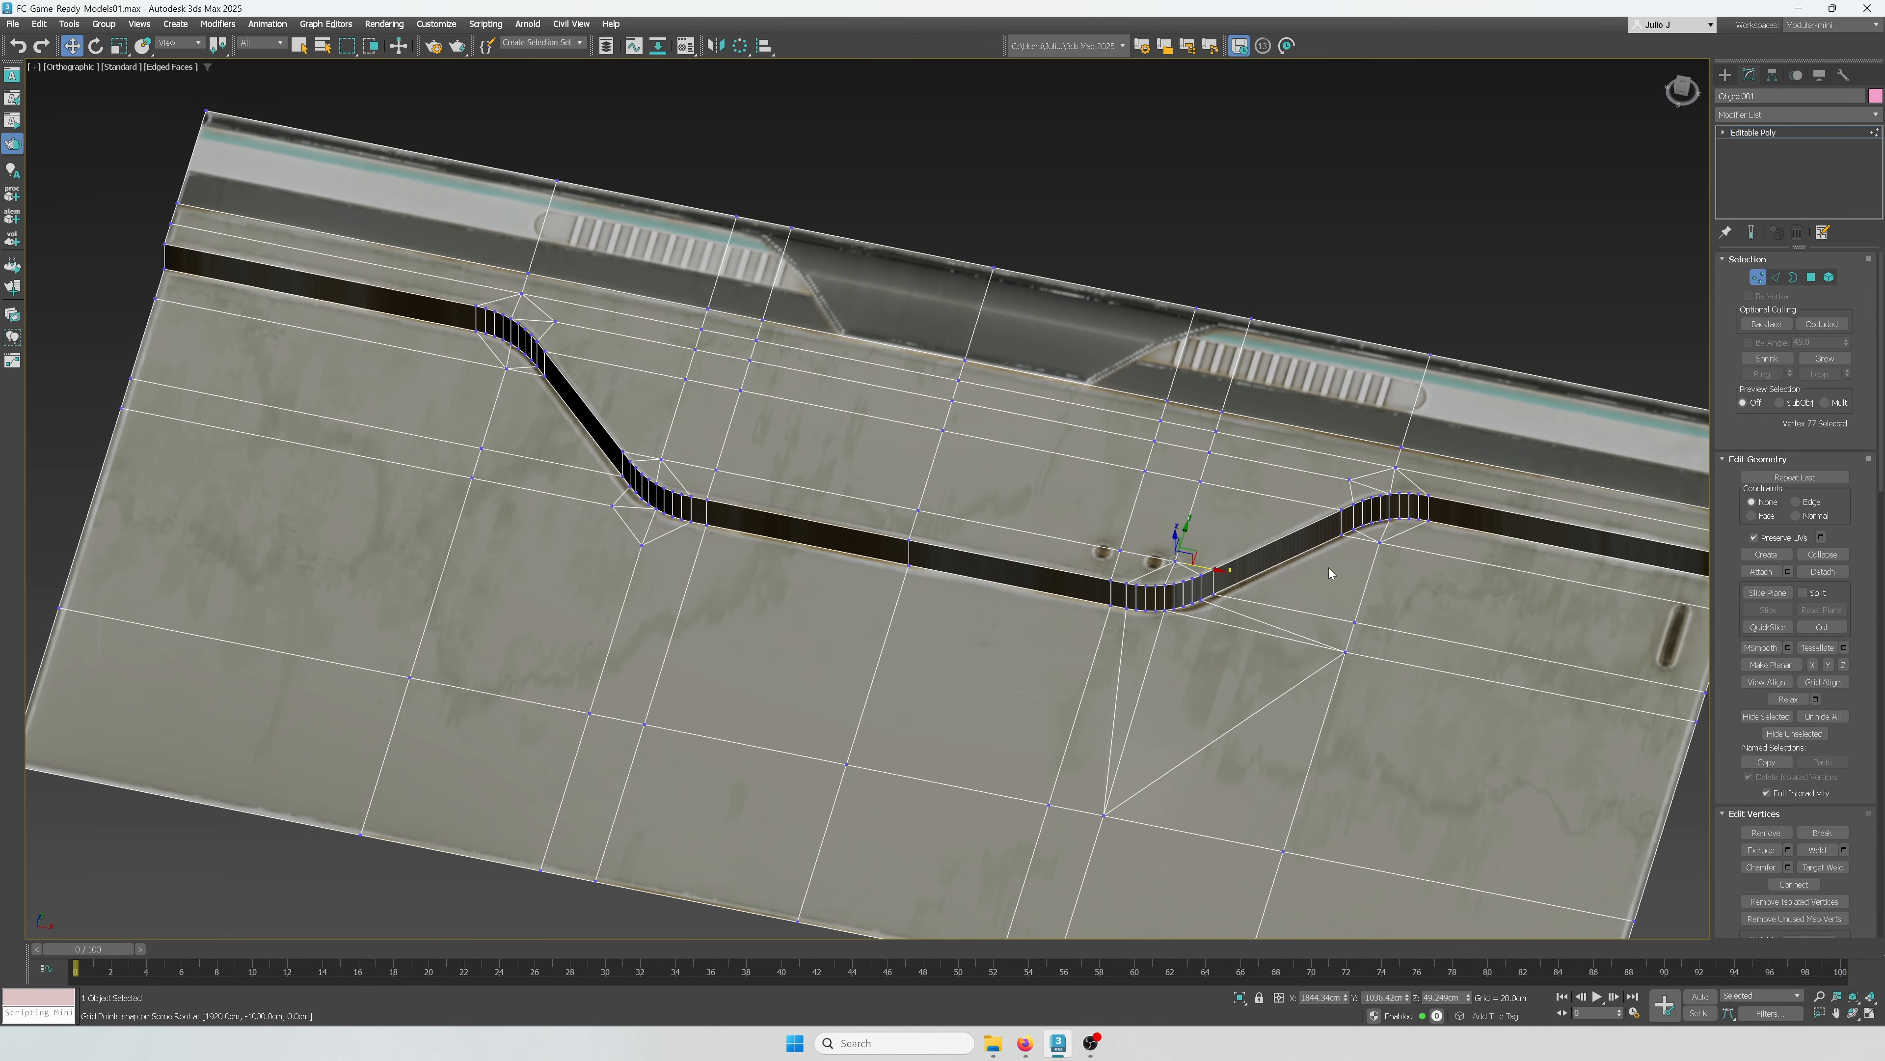
Step: Remove the two redundant inner edge loops running crosswise through the panel's middle span
left_click(1776, 277)
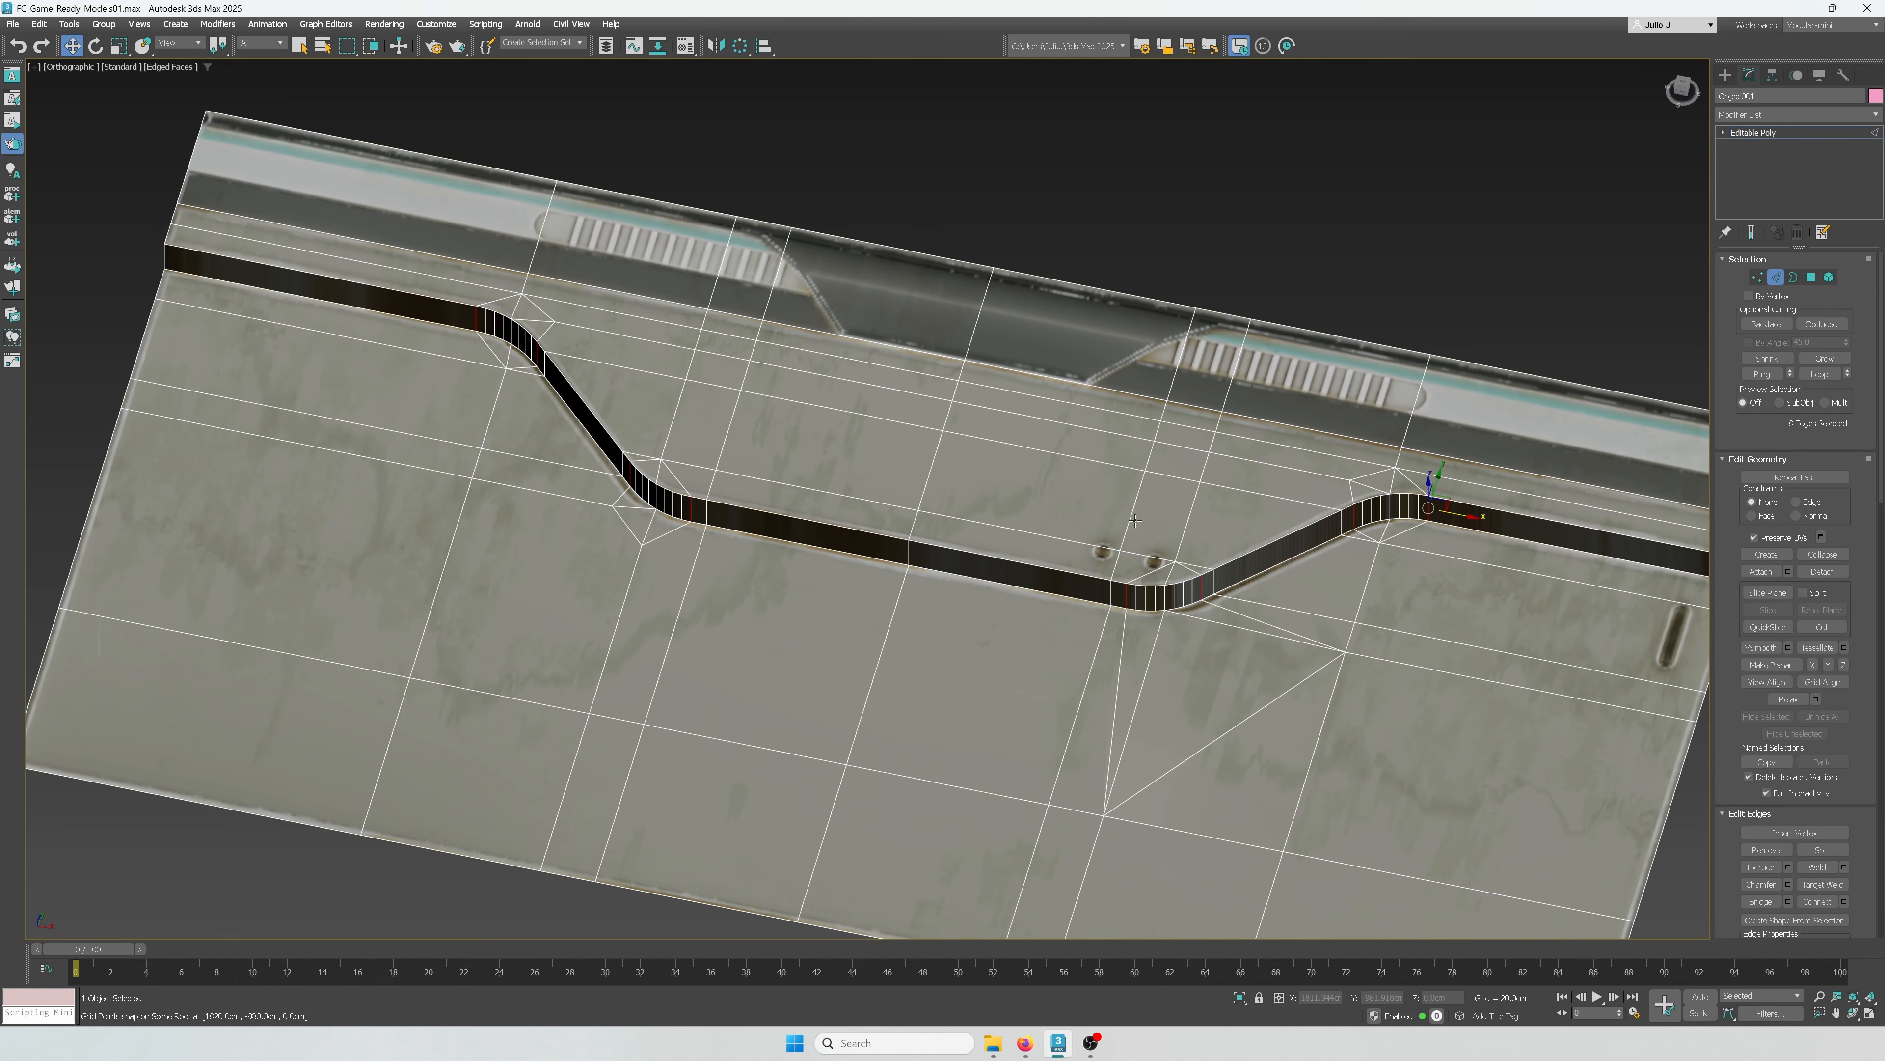
left_click(735, 445, "ctrl")
middle_click_drag(976, 631, 1015, 616, "alt")
left_click(1022, 605)
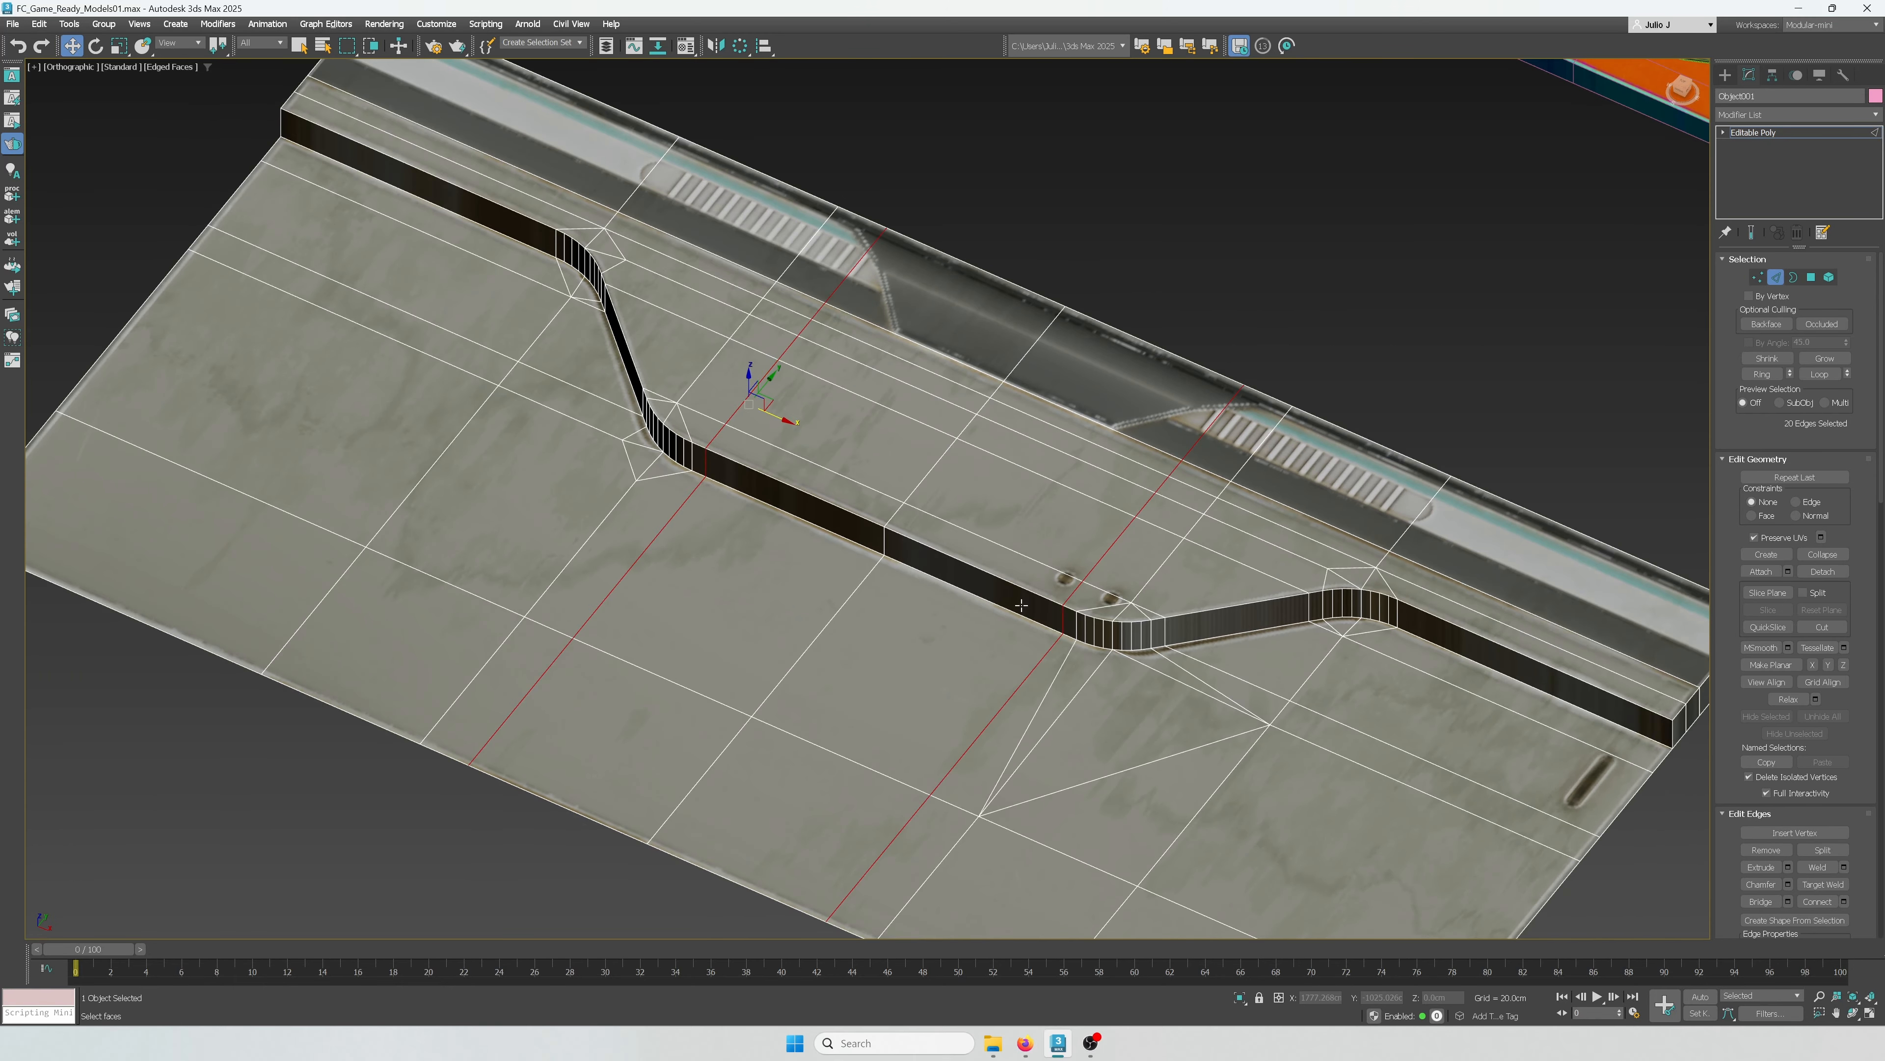
scroll(1067, 603, "up", 2)
middle_click_drag(1294, 540, 1164, 540)
Step: Remove the lengthwise edge loop that meets the diagonal wall on the raised section, along with its vertices
left_click(1311, 578)
left_click(1757, 276)
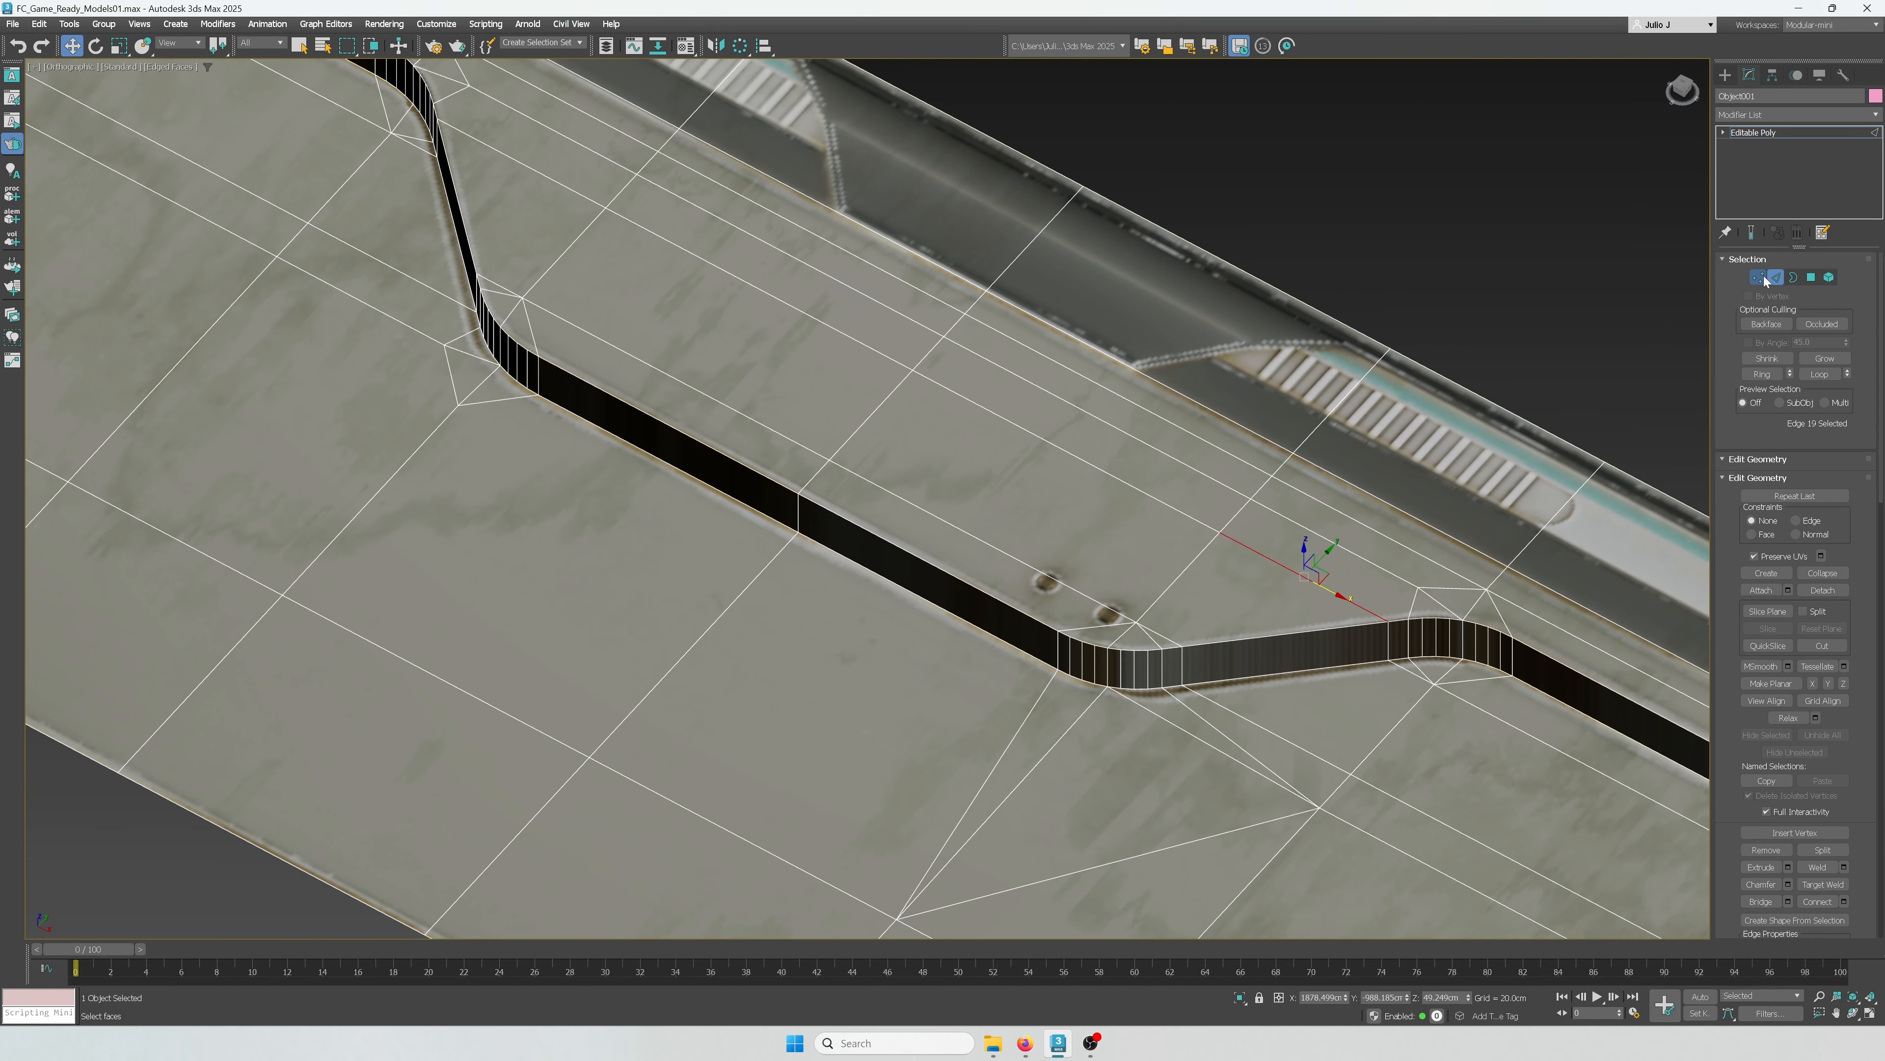
key("ctrl+a")
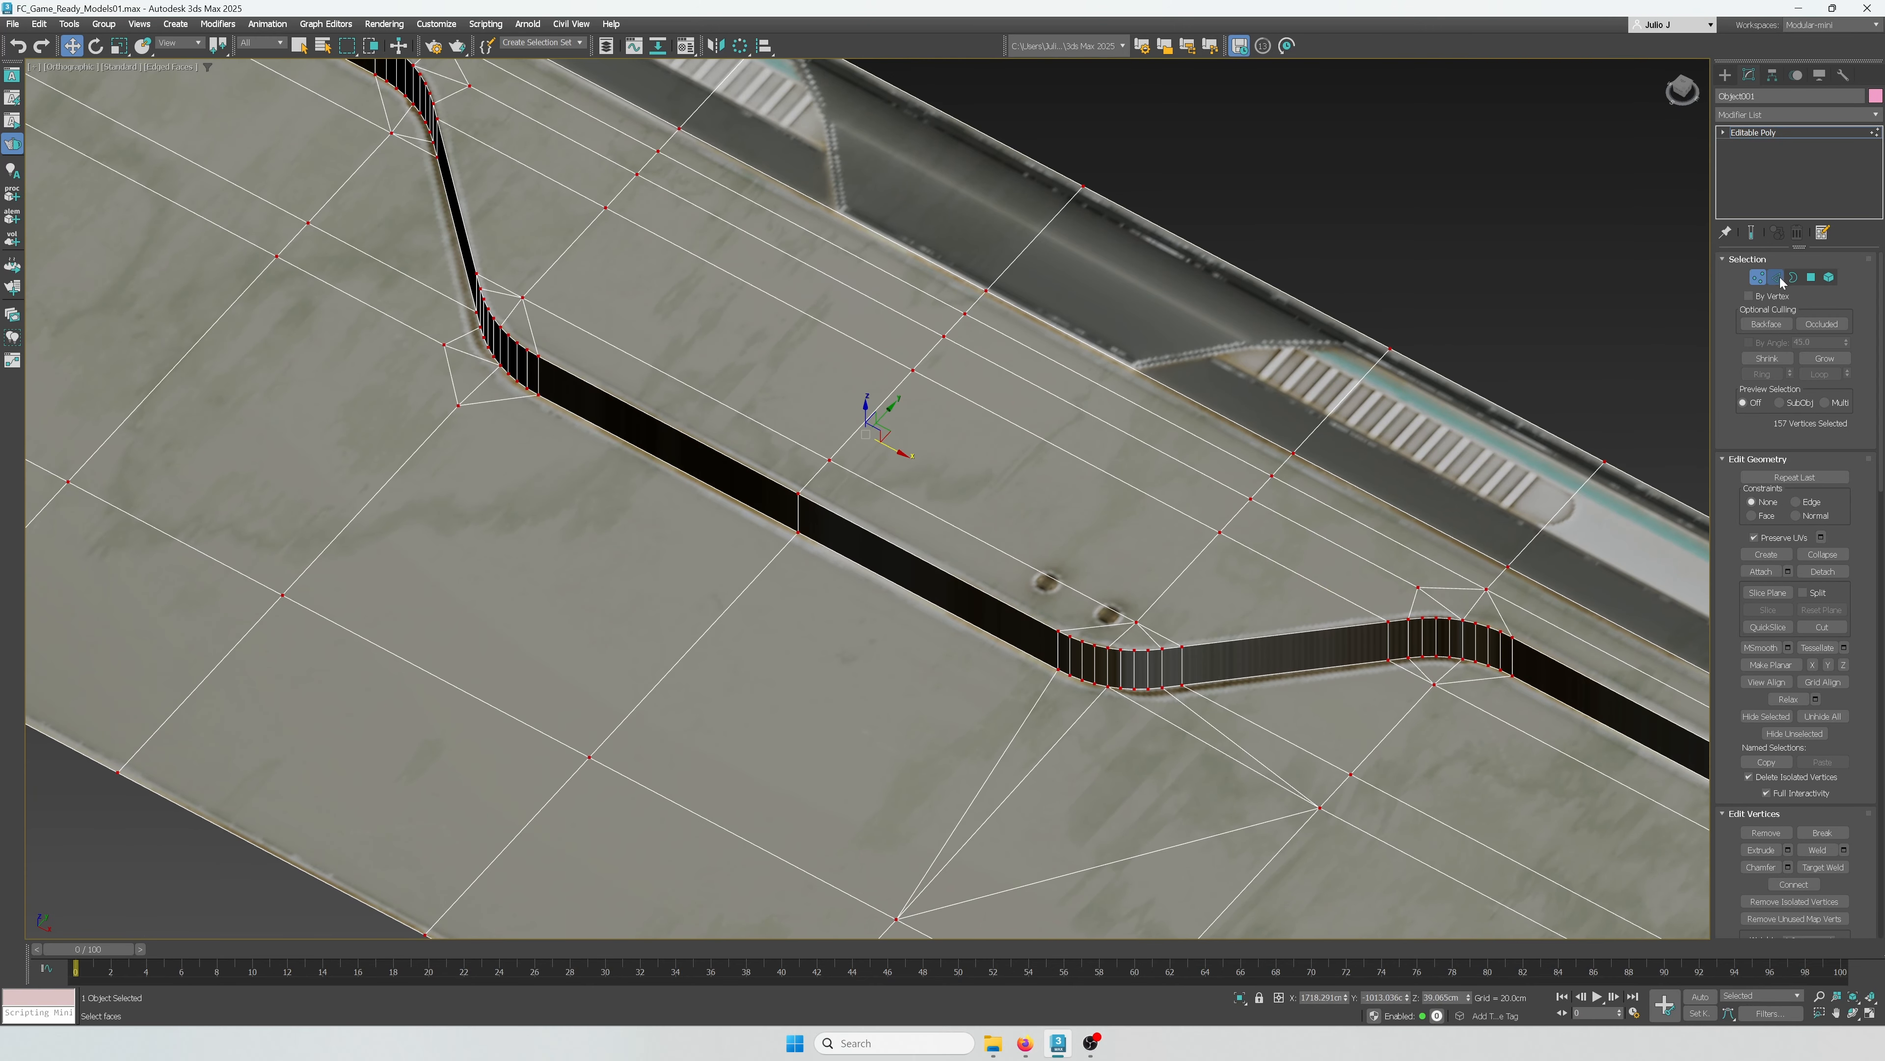
left_click(1776, 277)
key("alt+l")
key("ctrl+BackSpace")
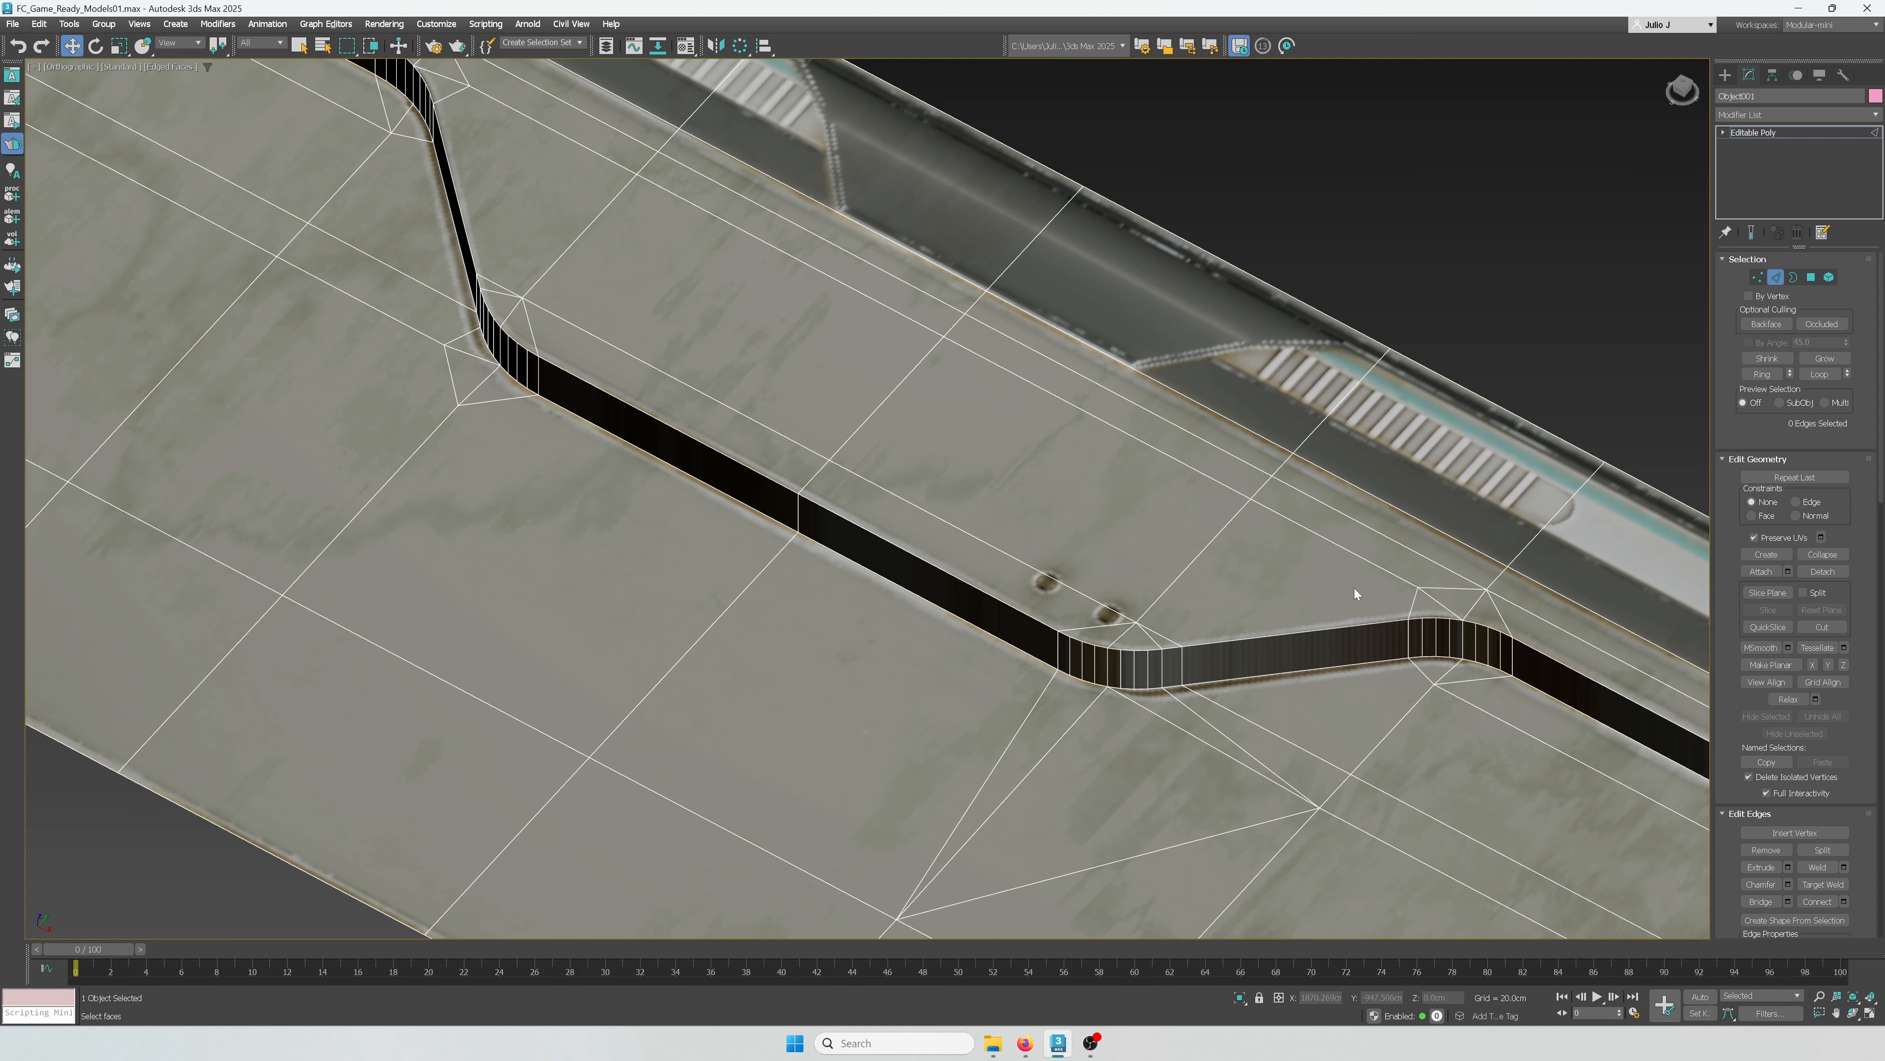
Step: Remove the panel's central crosswise edge loop and the two short lower-surface edges beside the inner wall corners
scroll(1410, 585, "down", 3)
middle_click_drag(1410, 585, 1141, 614, "alt")
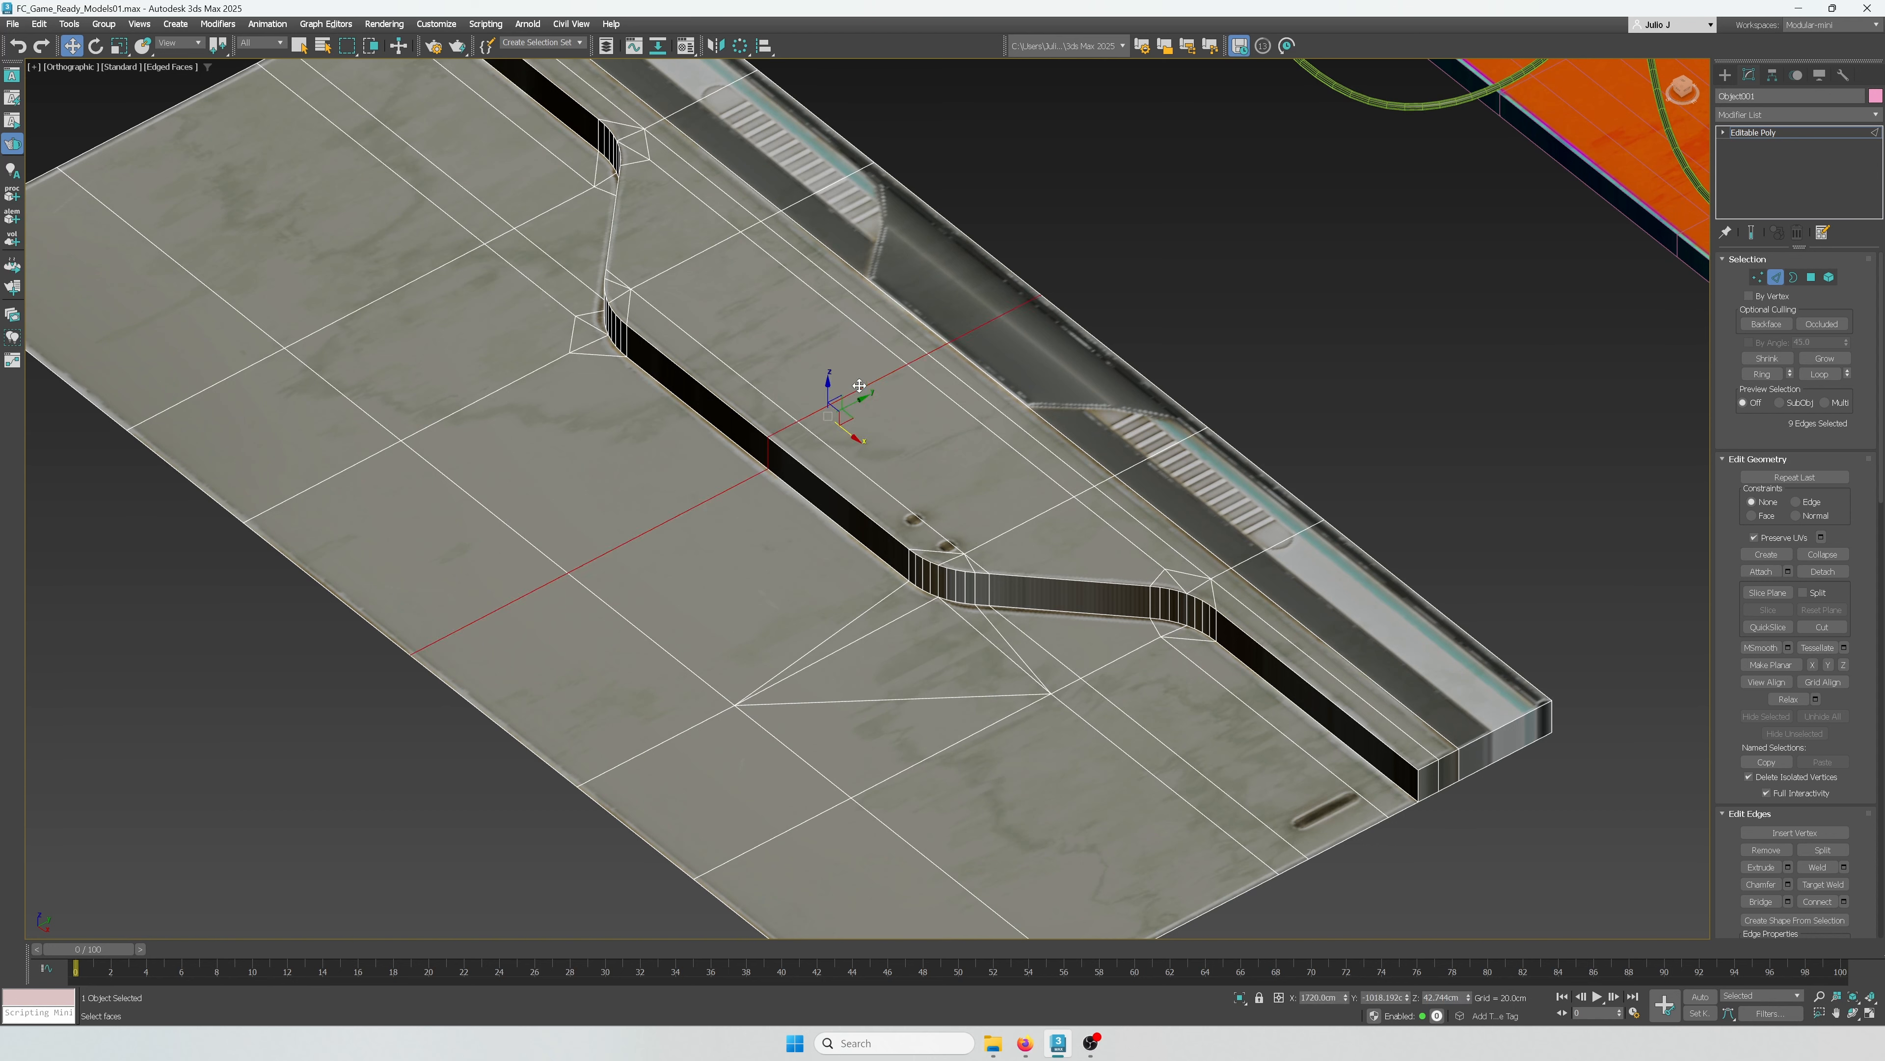
left_click(1058, 656)
left_click(577, 277, "ctrl")
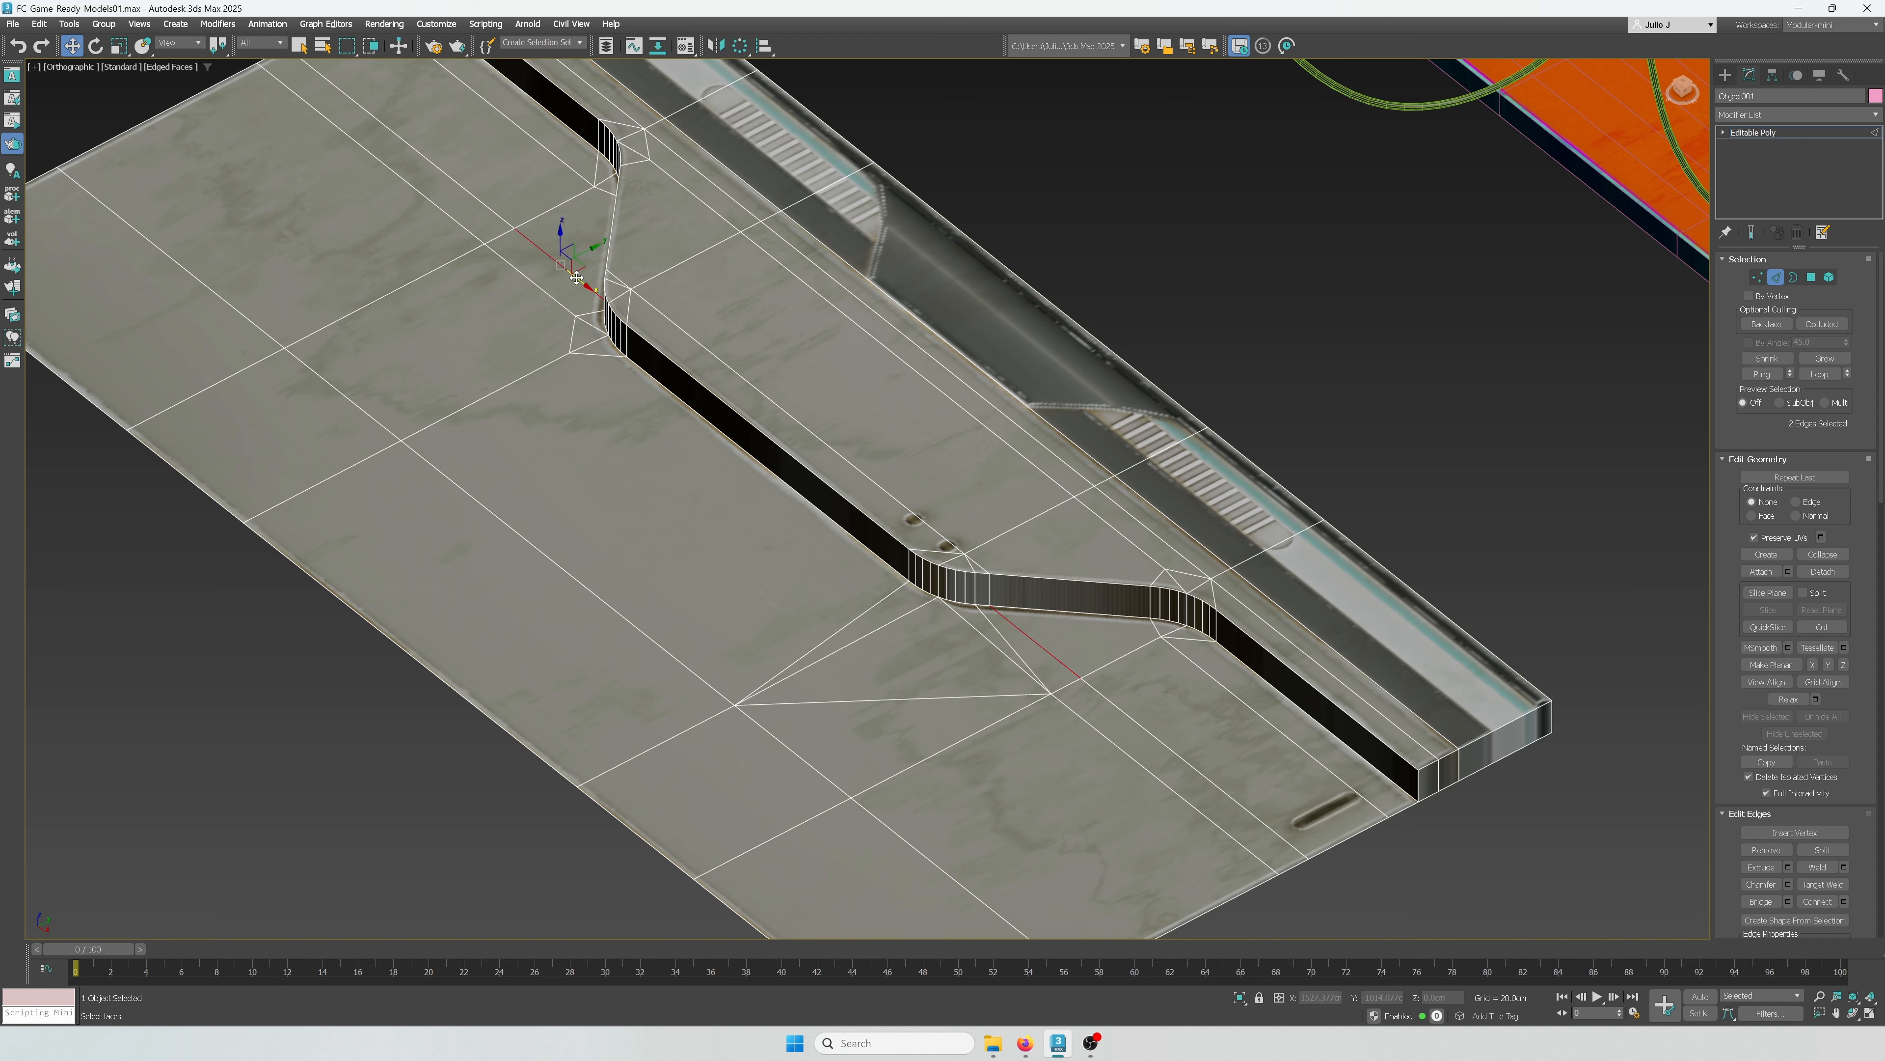
middle_click_drag(1061, 487, 965, 456, "alt")
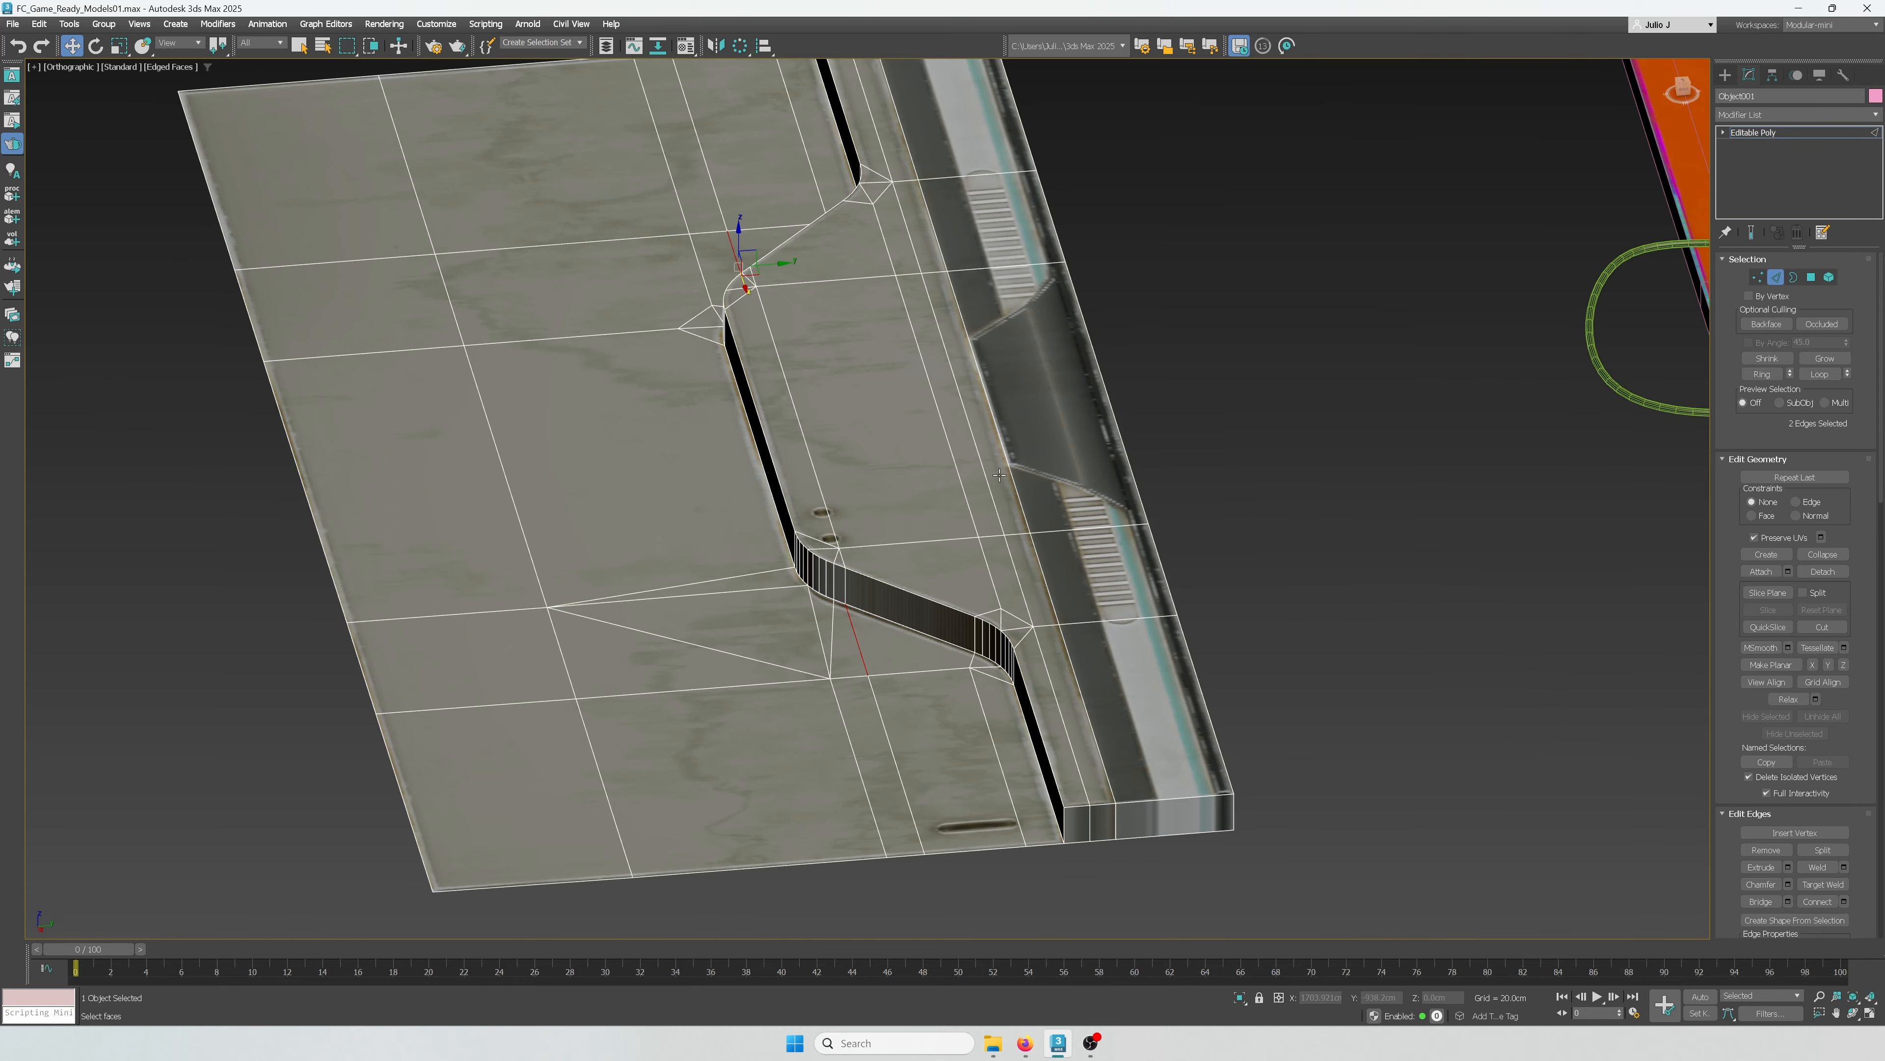
scroll(995, 490, "up", 3)
Step: Select the raised section's top polygons beside the diagonal wall and along the trim band
left_click(1812, 277)
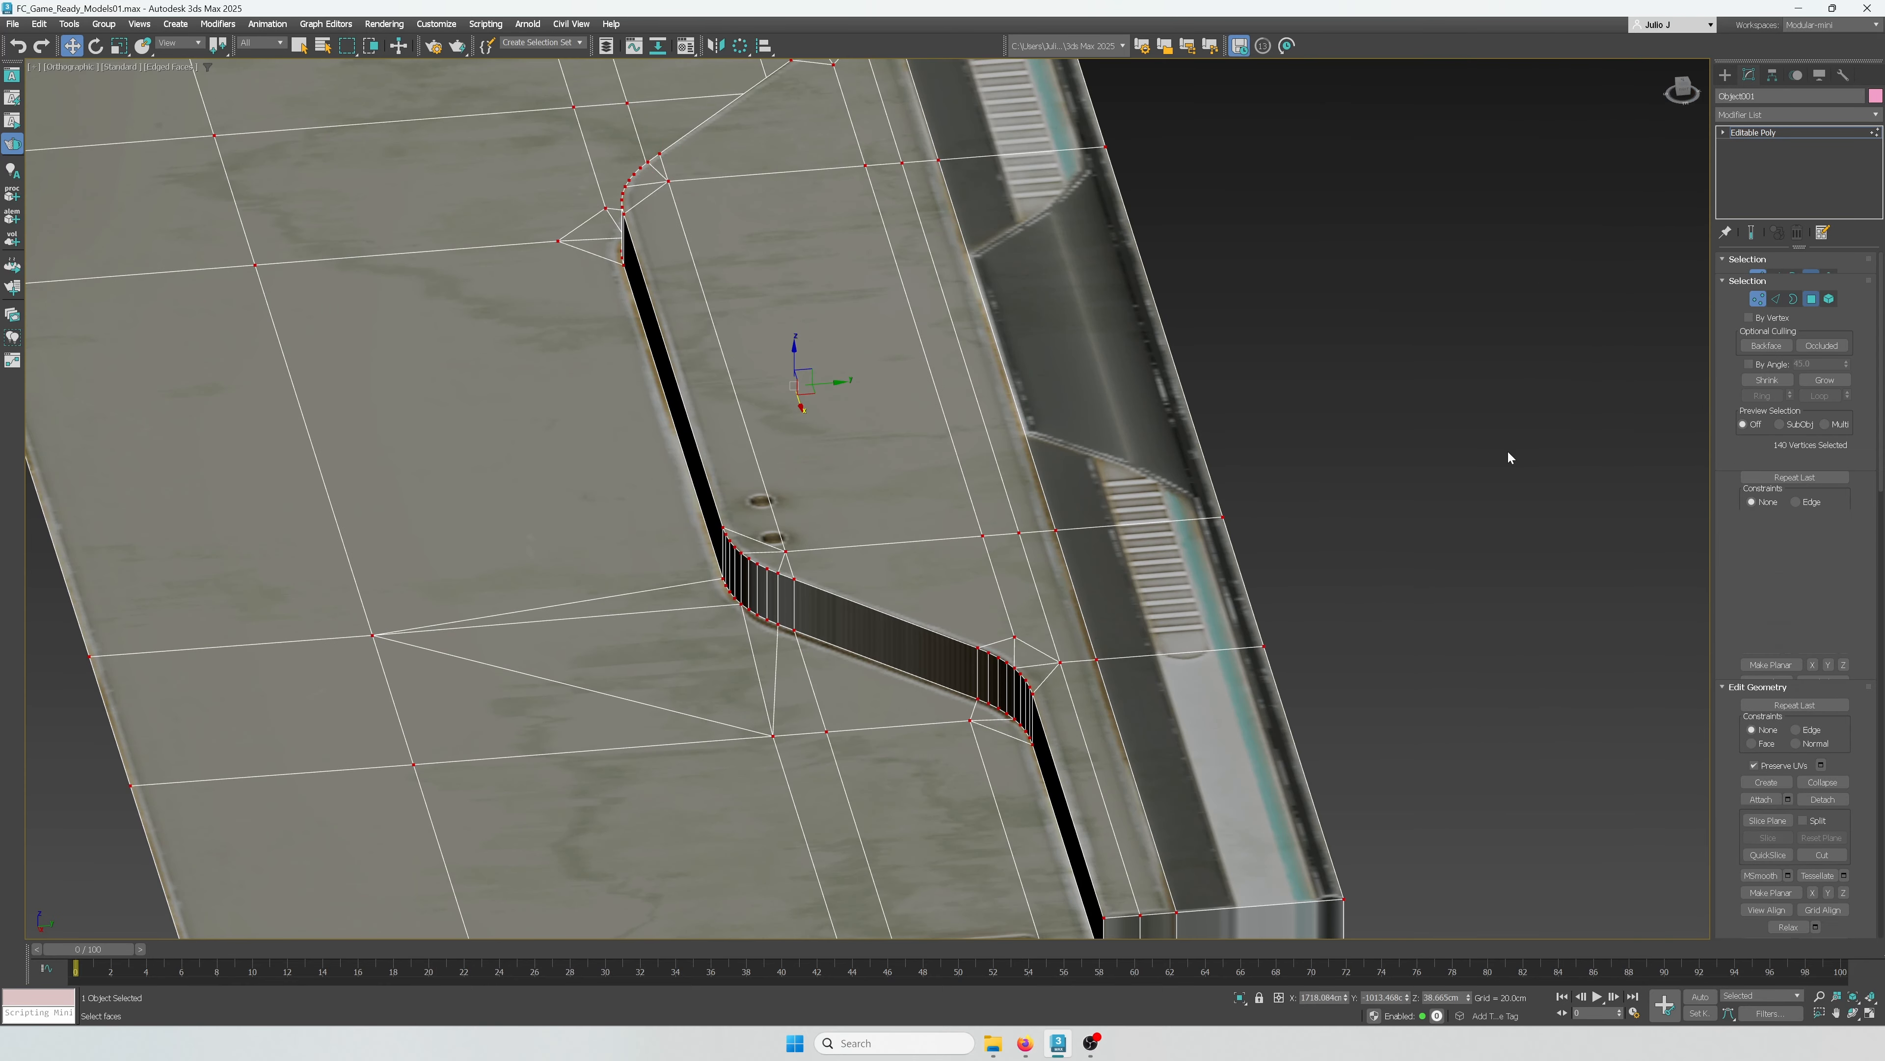
left_click(1047, 678)
left_click(1041, 674, "ctrl")
left_click(1074, 674, "ctrl")
left_click(1067, 645, "ctrl")
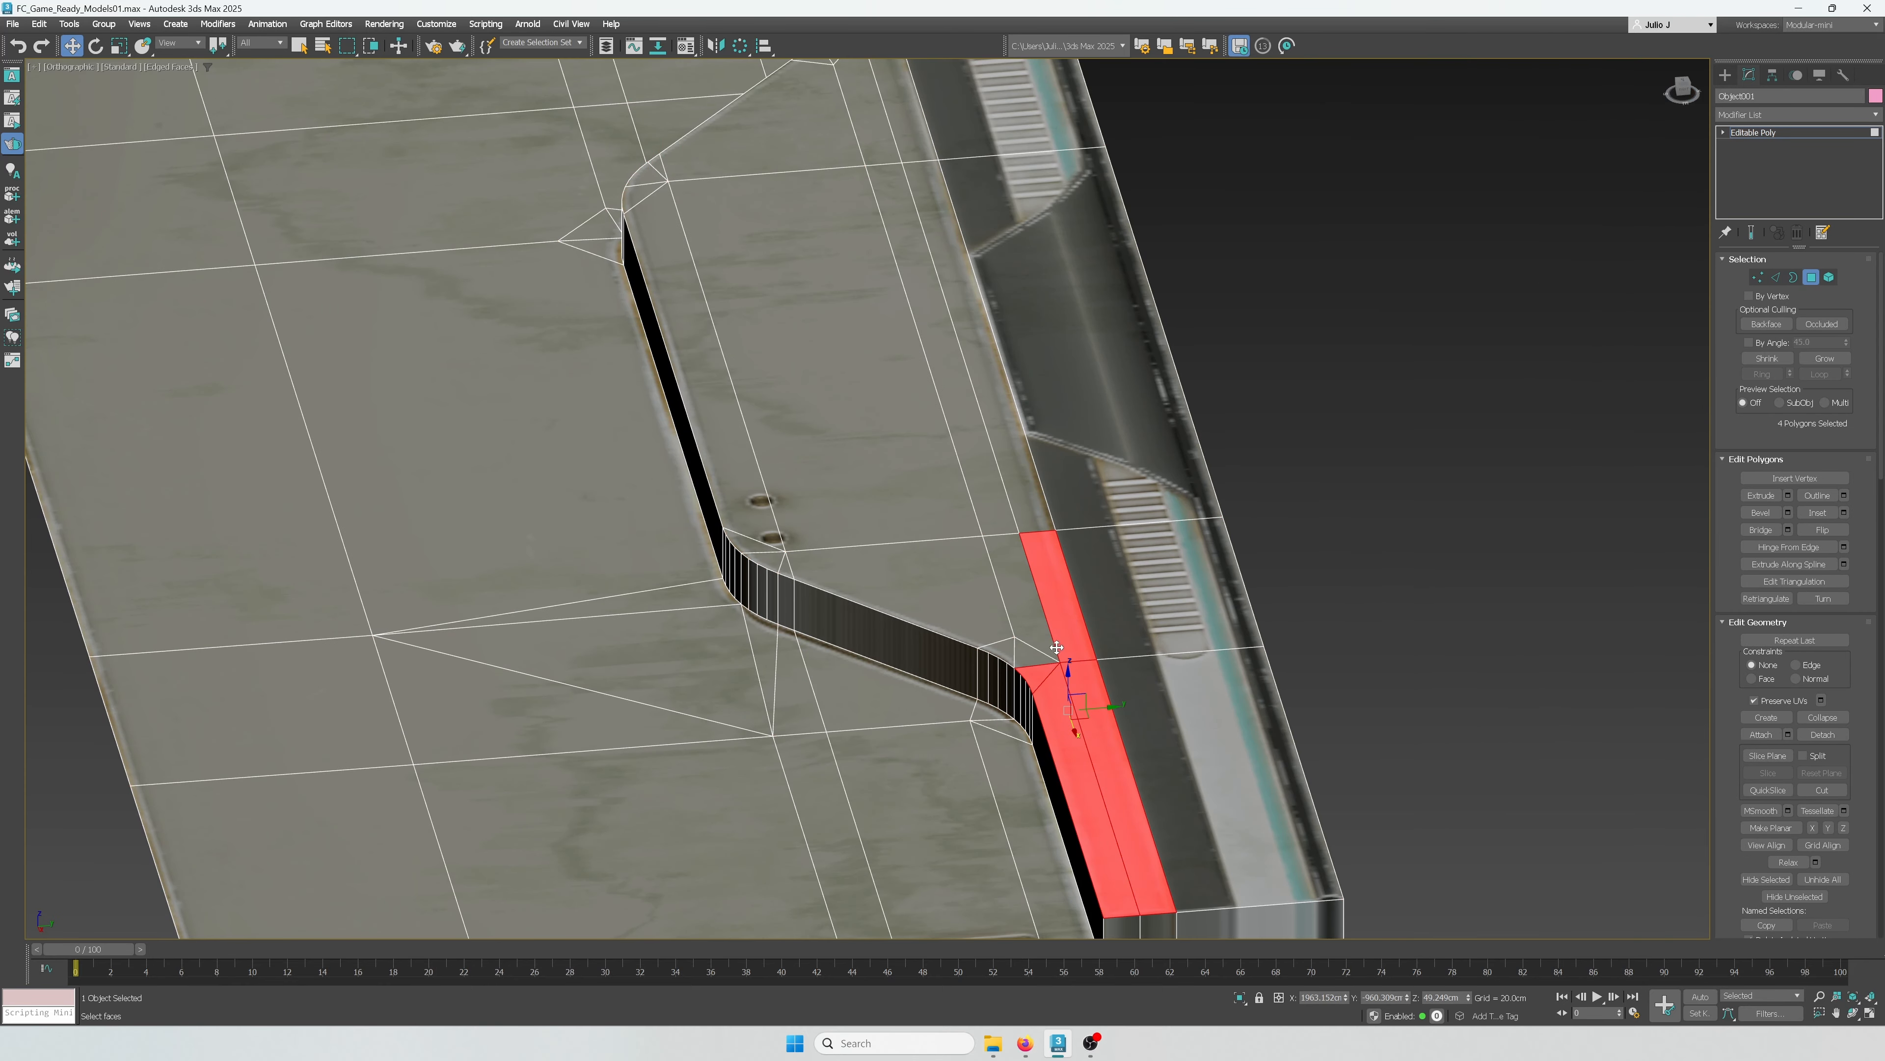
left_click(1033, 657, "ctrl")
left_click(1007, 652, "ctrl")
left_click(991, 621, "ctrl")
left_click(1016, 592, "ctrl")
left_click(989, 498, "ctrl")
middle_click_drag(989, 497, 1217, 475, "alt")
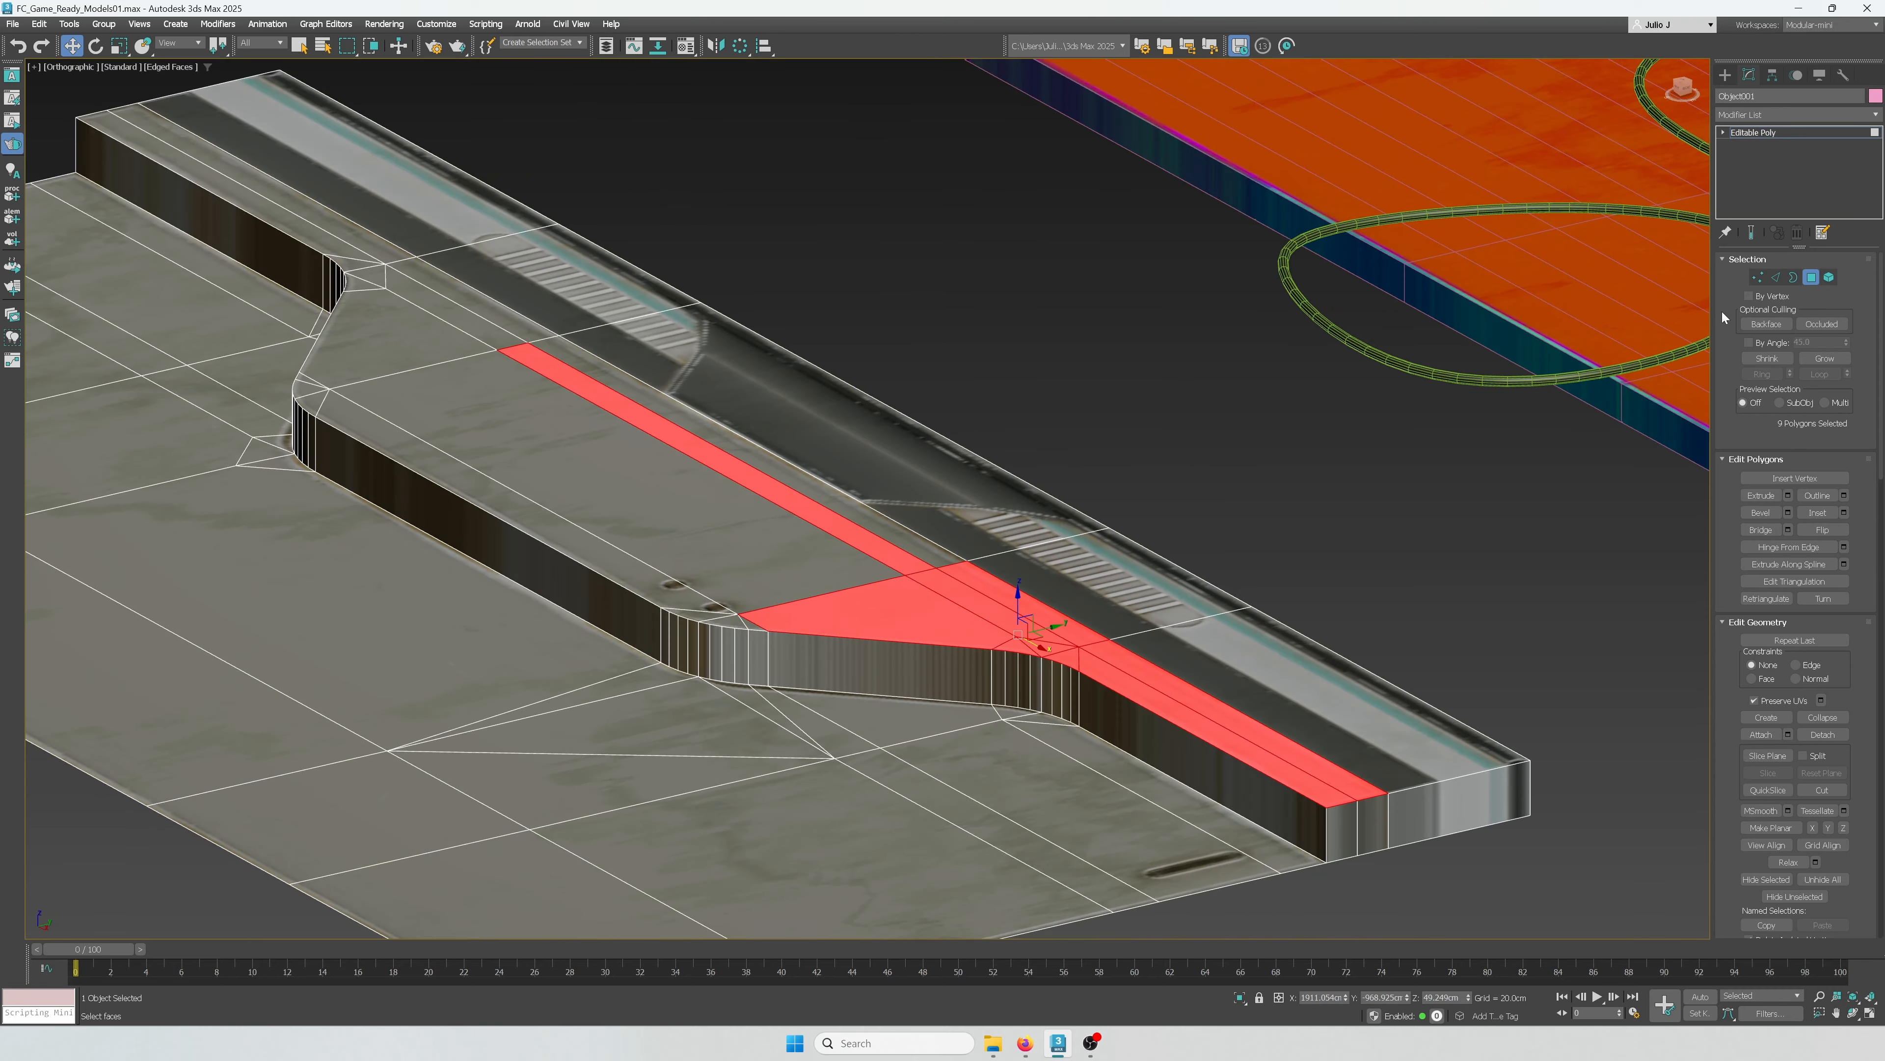
left_click(1811, 277)
Step: Add an Unwrap UVW modifier to the panel and open its UV editor
left_click(1749, 116)
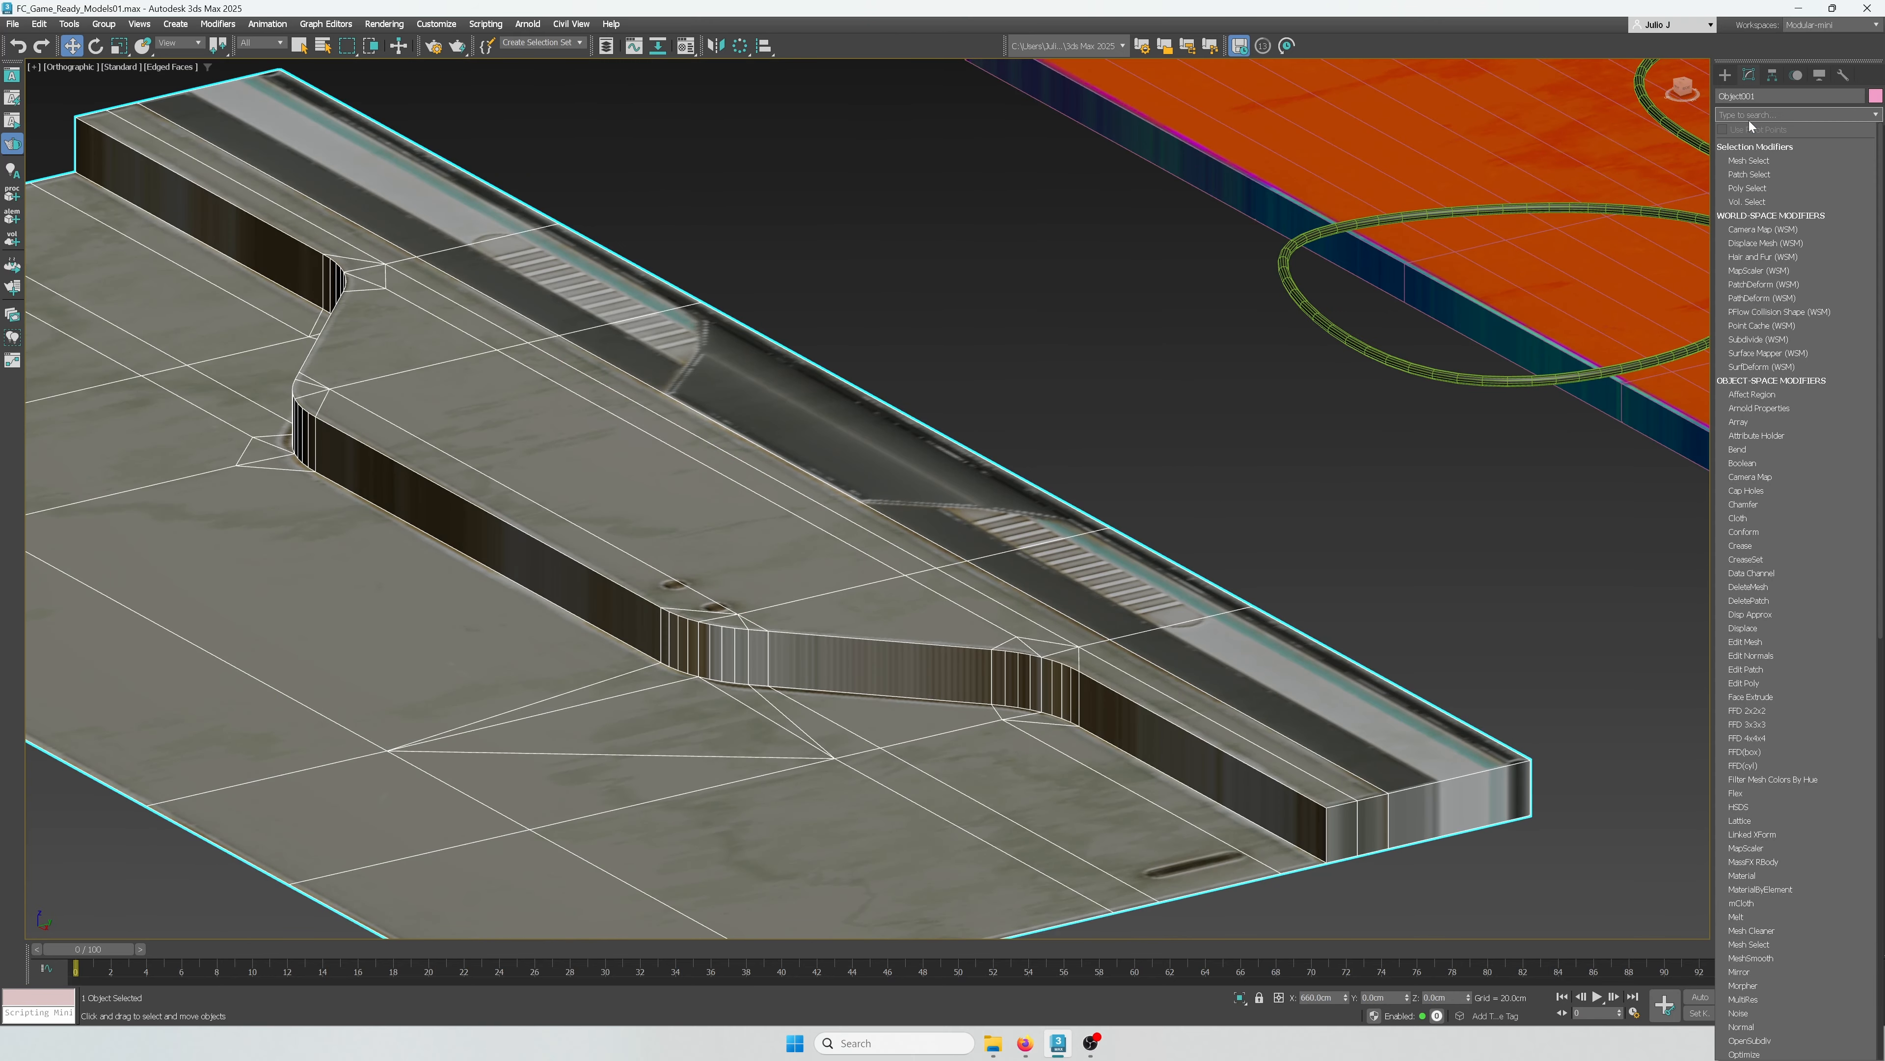
type("un")
key("Return")
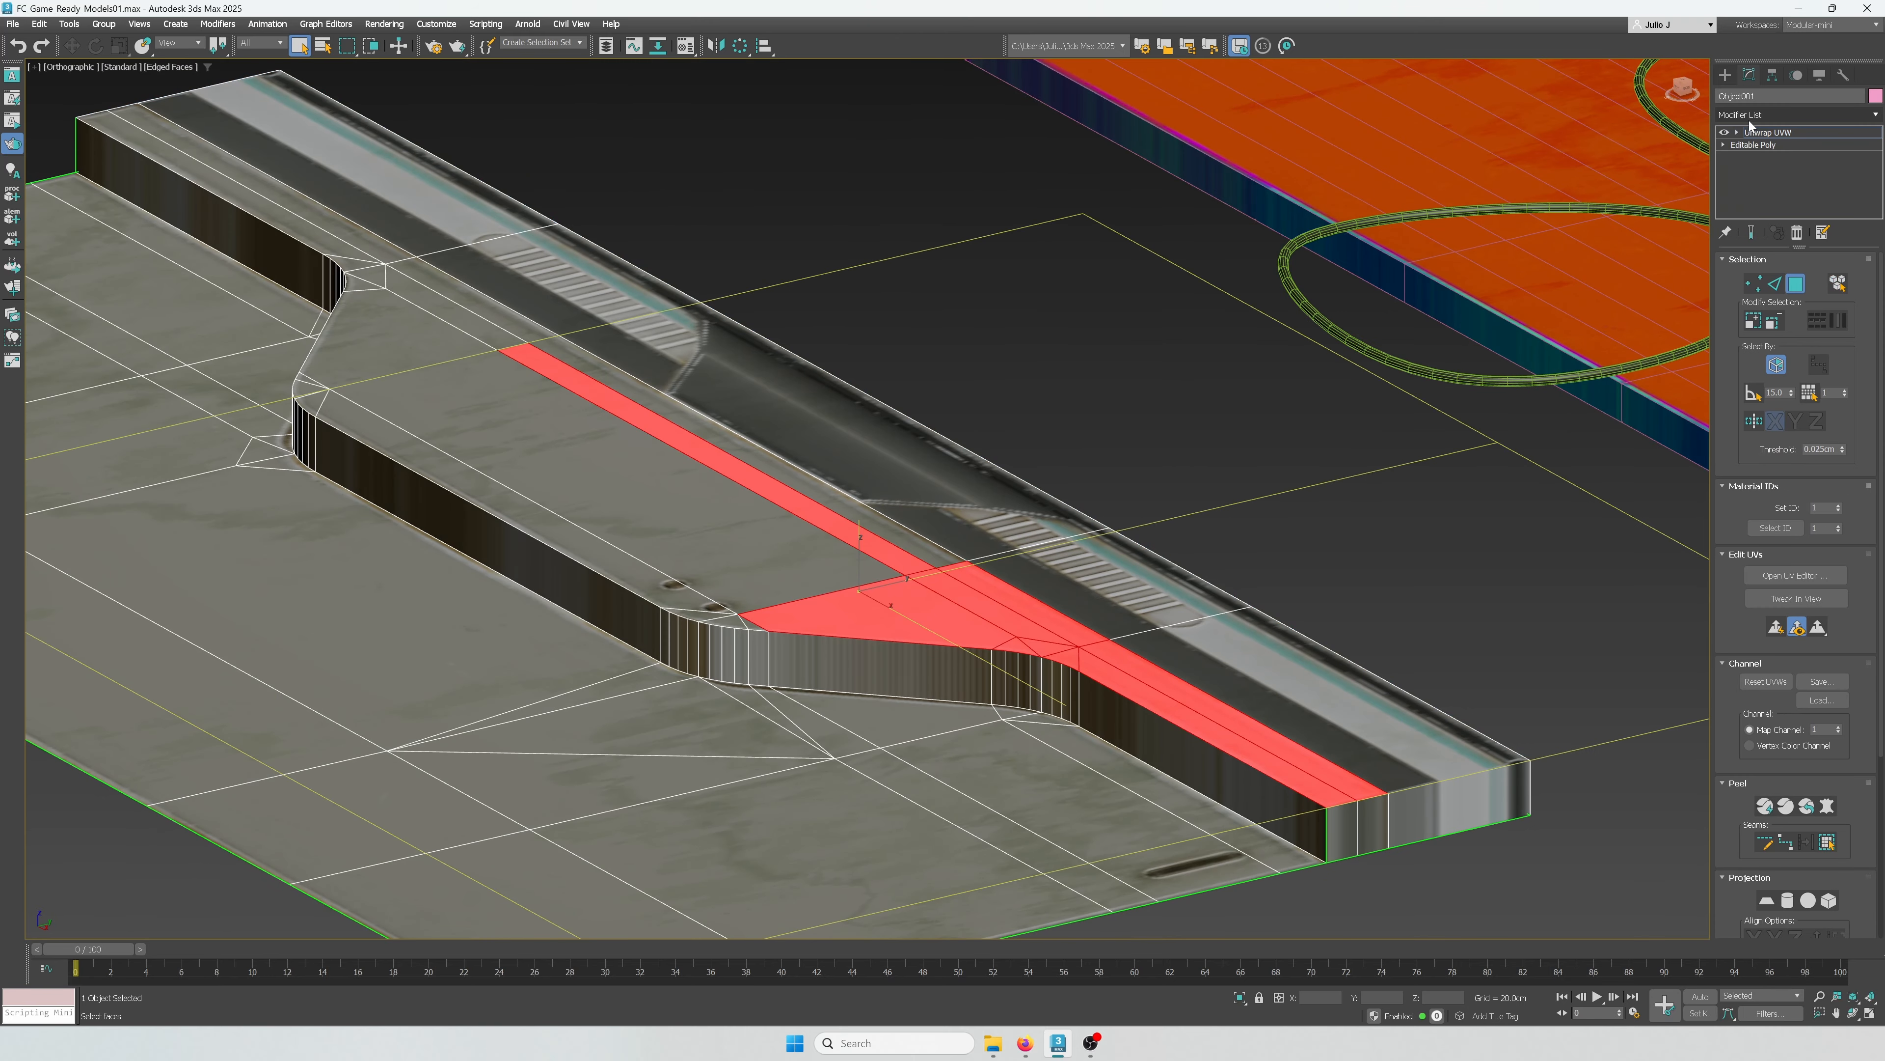
left_click(1622, 531)
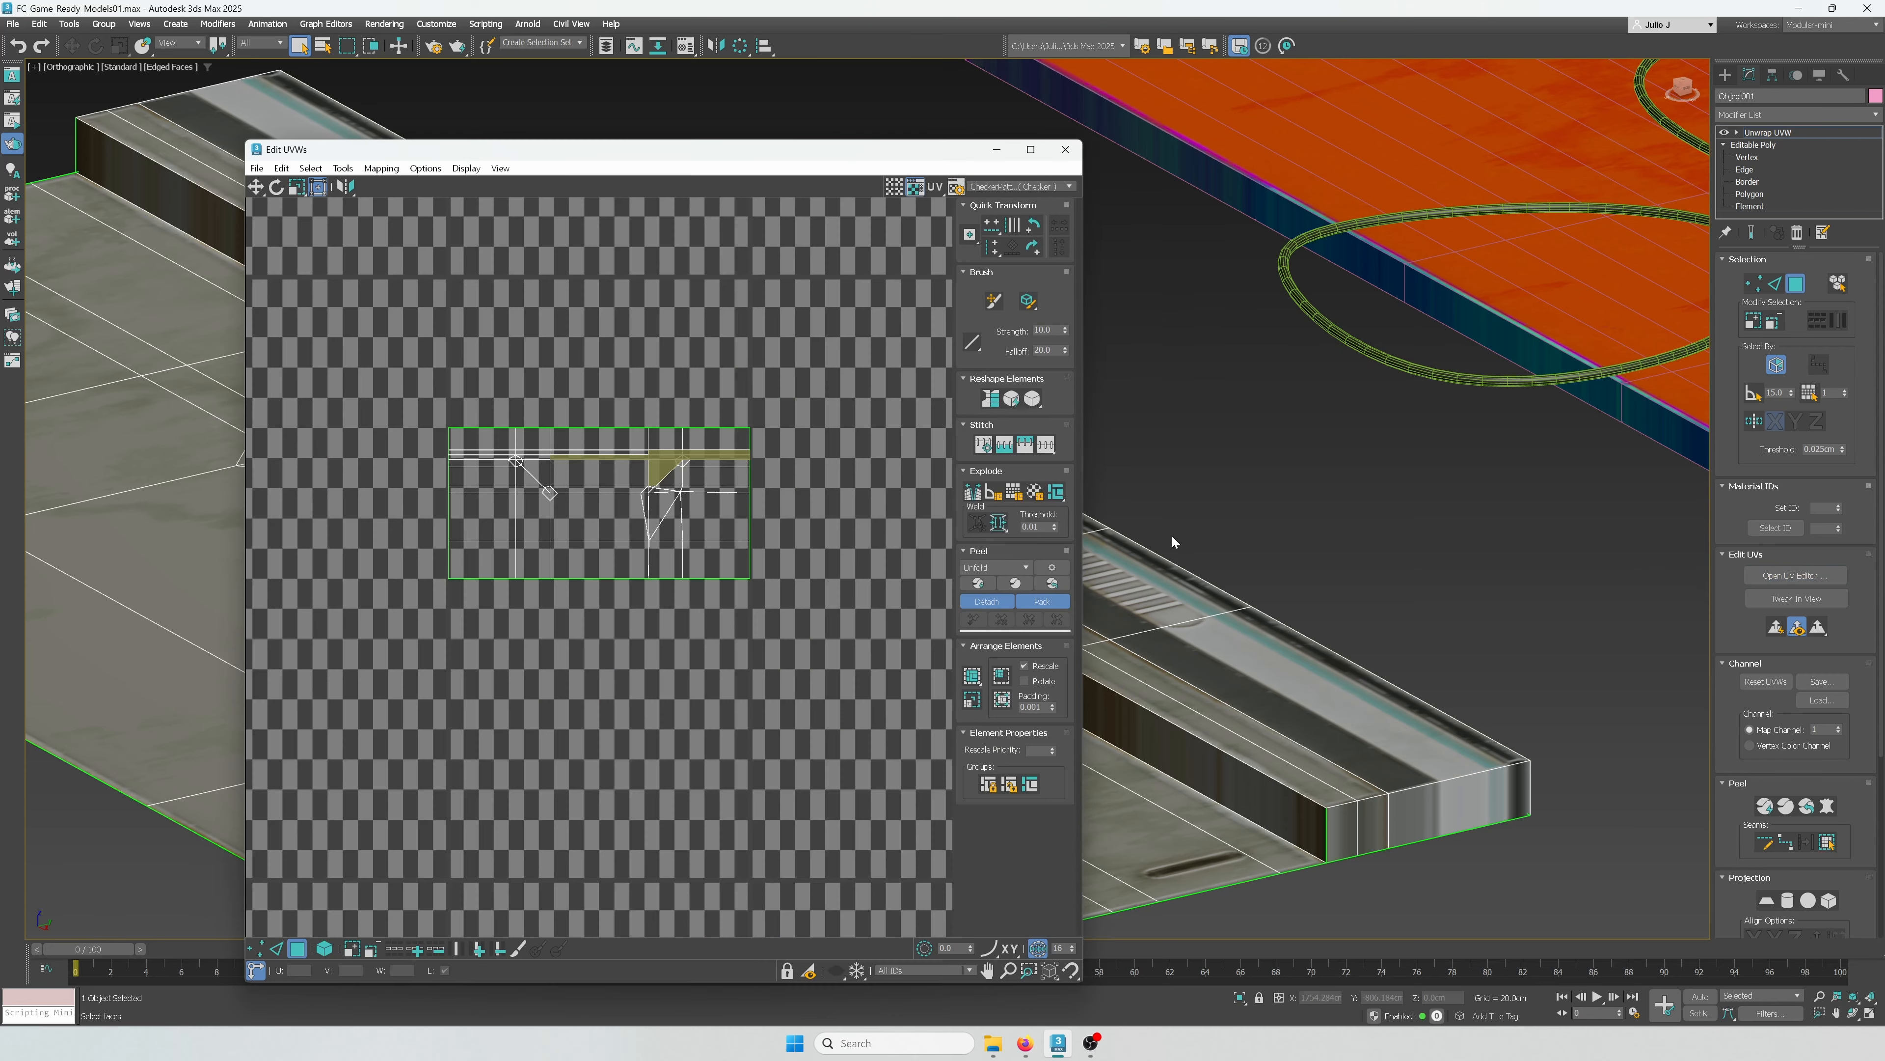
scroll(1173, 536, "down", 3)
middle_click_drag(1173, 536, 1426, 525)
Step: Select the raised section's vertical wall edges in the unwrap, convert them to a polygon selection, and move the UV editor aside
left_click(1391, 611)
left_click(1775, 285)
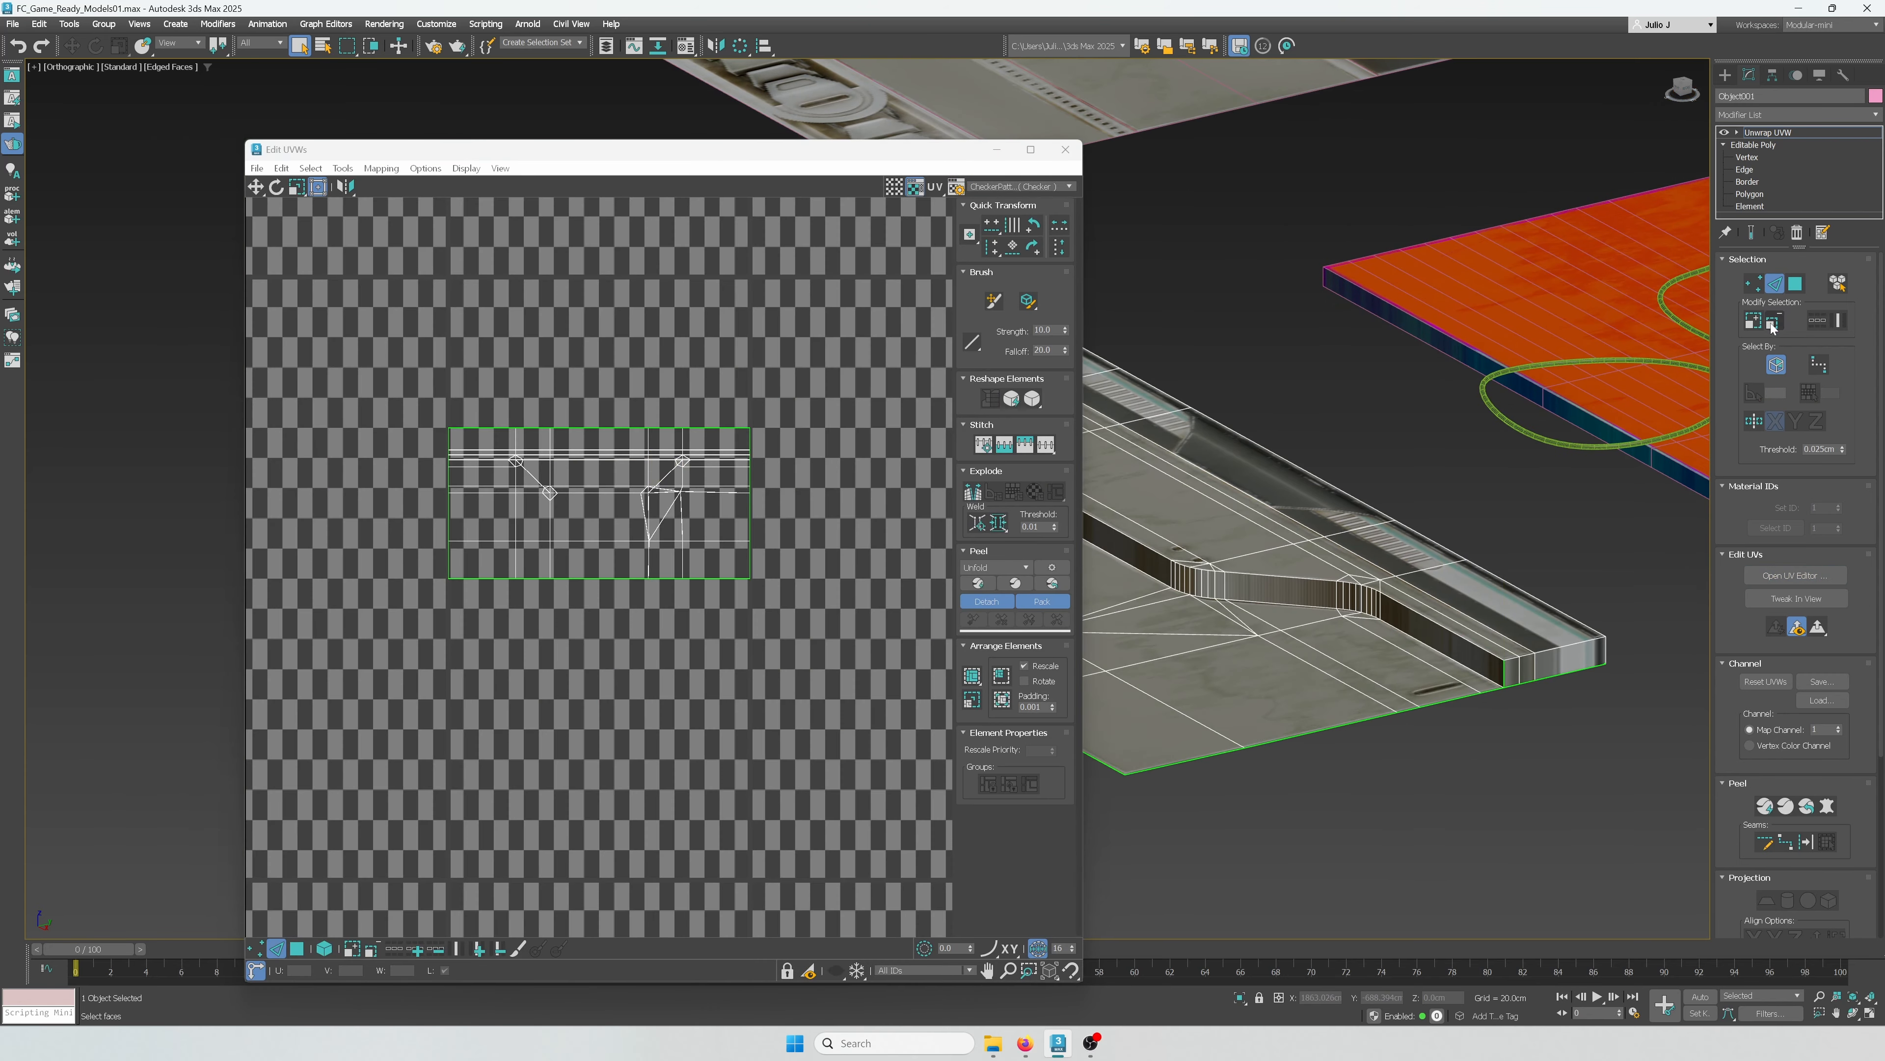
left_click(1519, 668)
middle_click_drag(1520, 668, 1245, 609, "alt")
double_click(1435, 594, "ctrl")
middle_click_drag(1244, 610, 1661, 544)
left_click(1793, 288, "ctrl")
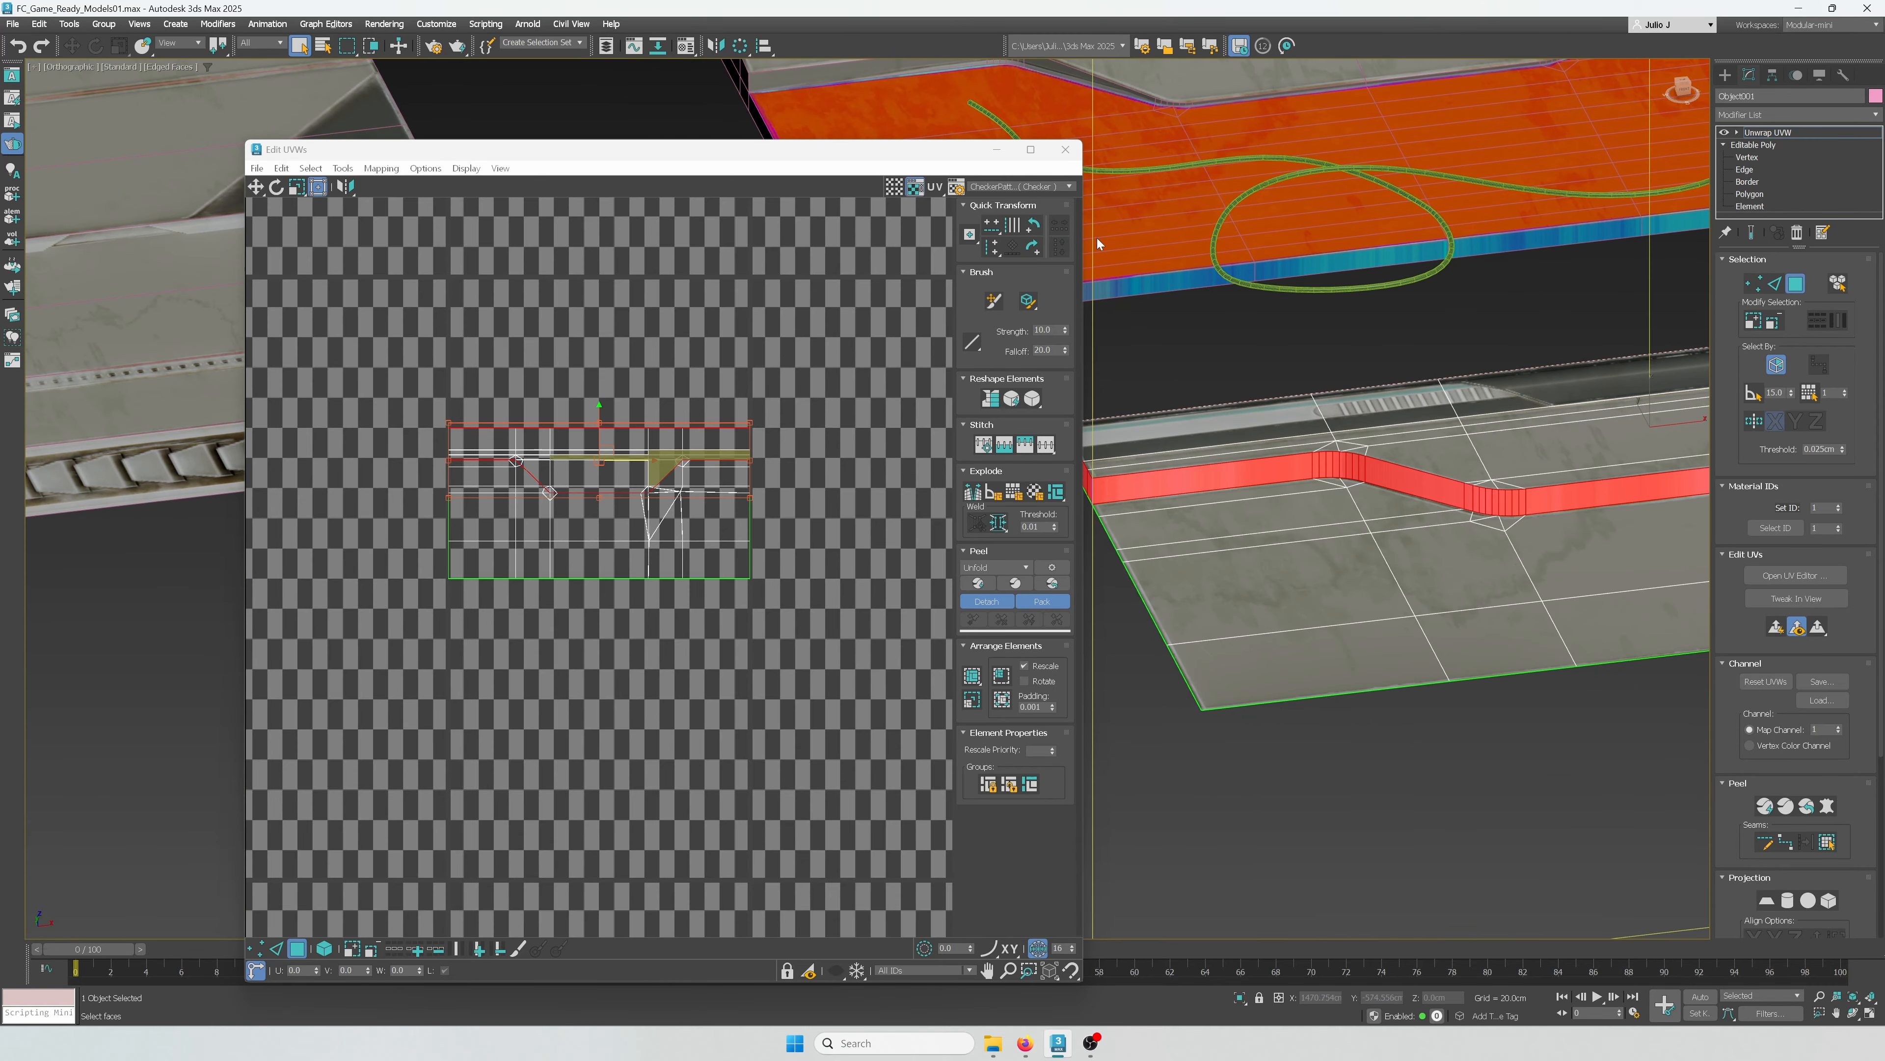
left_click_drag(920, 153, 654, 205)
Step: Deselect the raised section's end faces and apply a quick planar map to the stepped wall's faces
middle_click_drag(888, 446, 1055, 536, "alt")
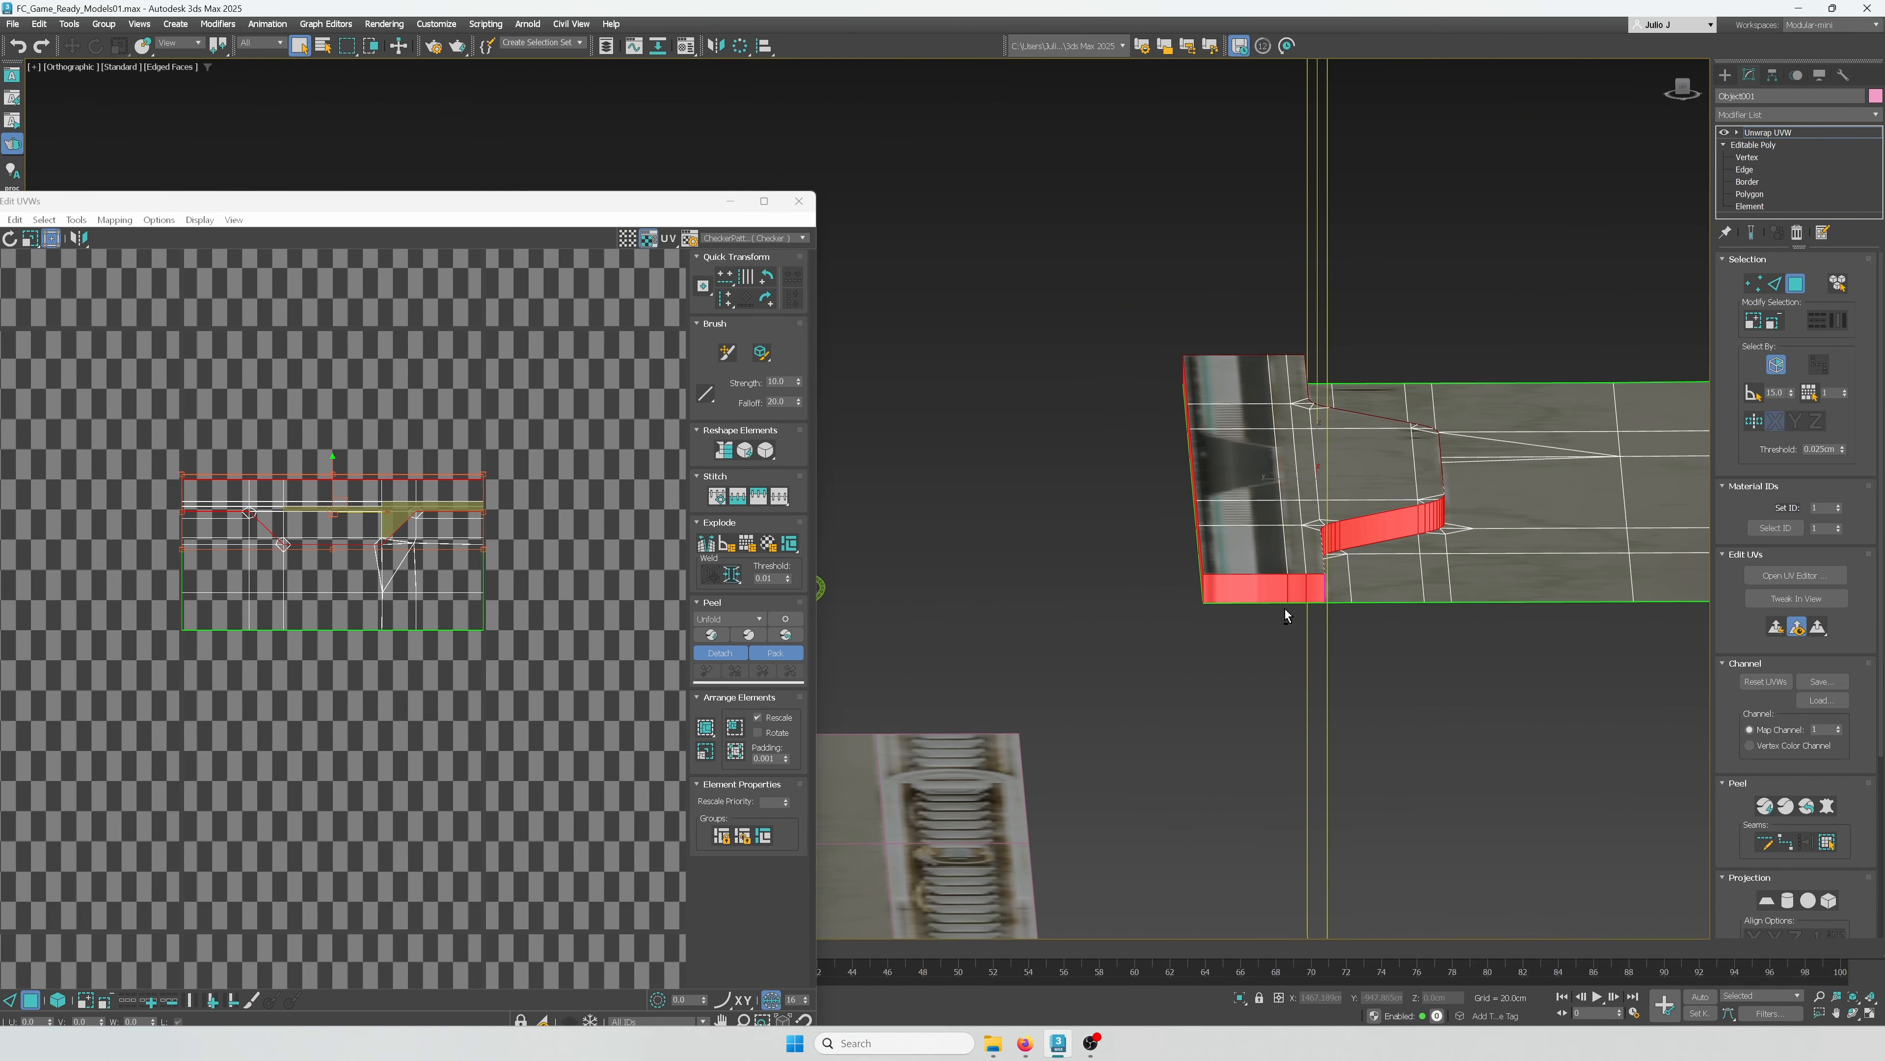
scroll(1263, 594, "up", 3)
left_click(1263, 590, "alt")
left_click(1314, 588, "alt")
left_click(1340, 588, "alt")
middle_click_drag(1454, 637, 1408, 660, "alt")
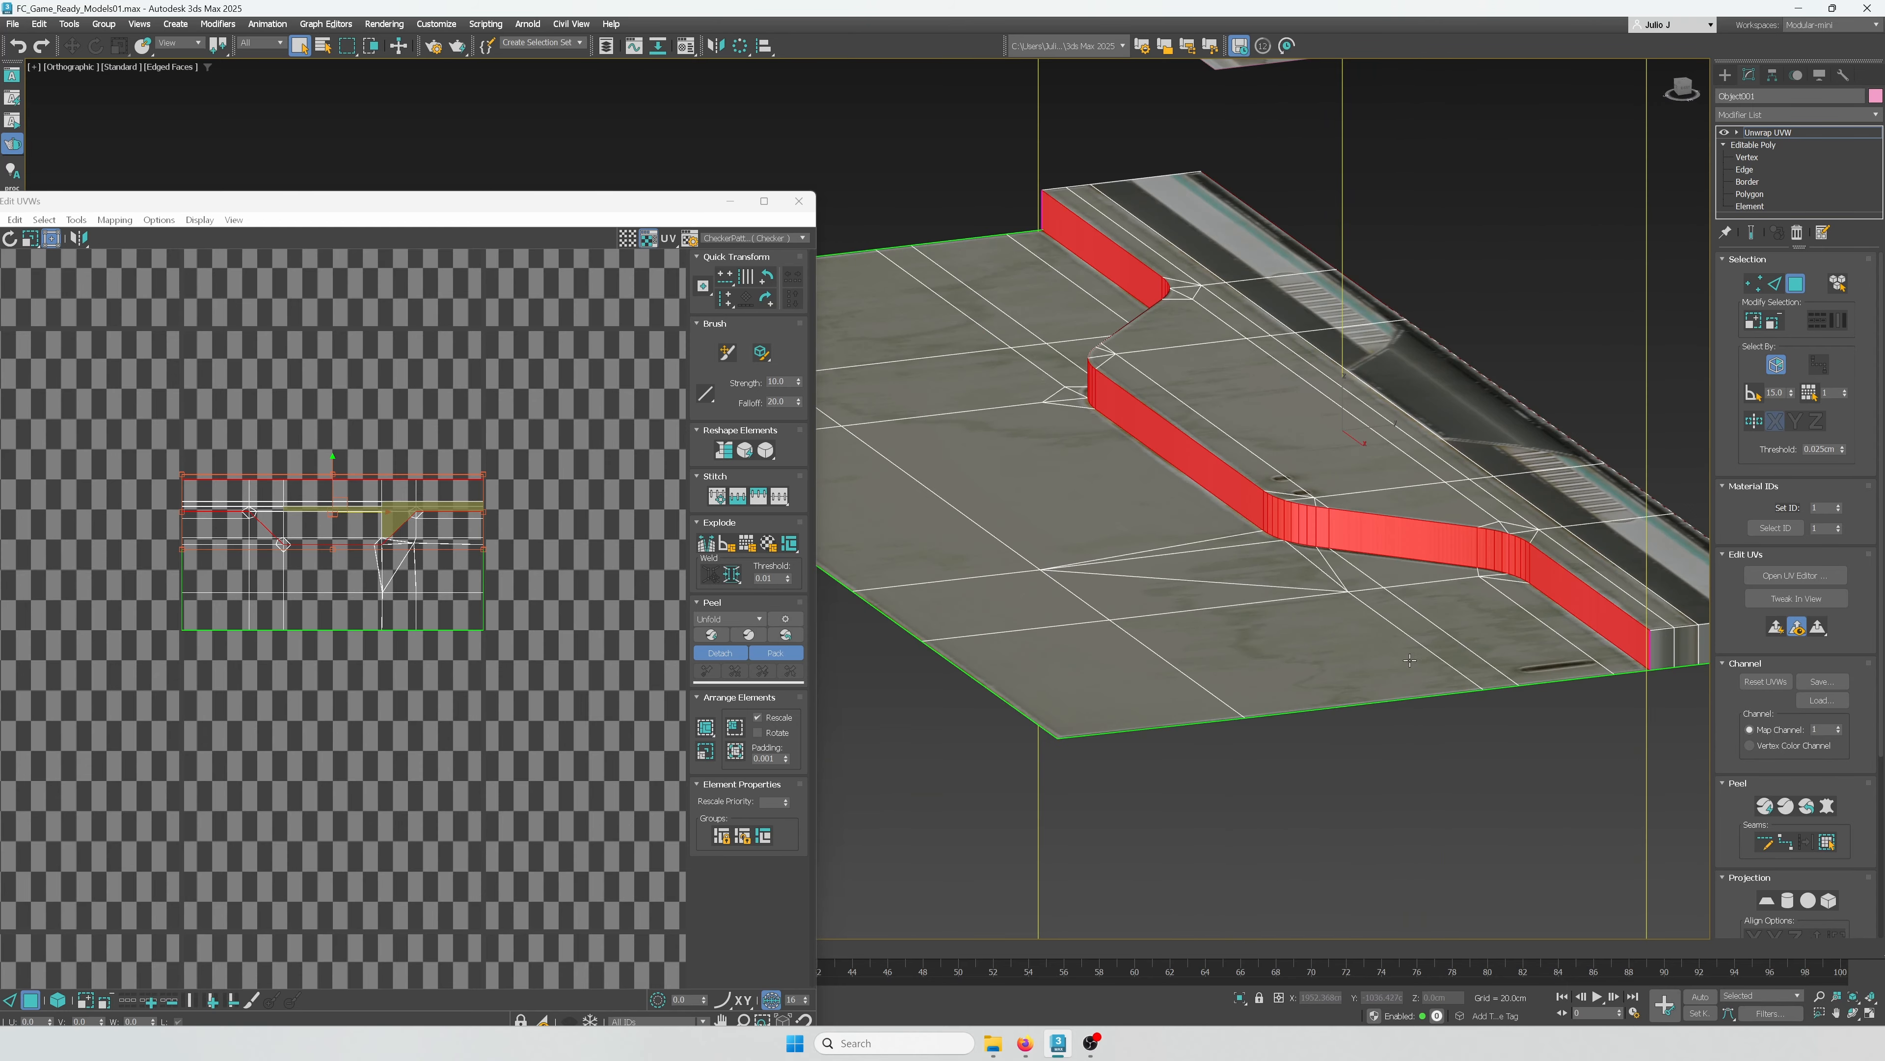
left_click(1777, 627)
middle_click_drag(1524, 564, 1294, 562)
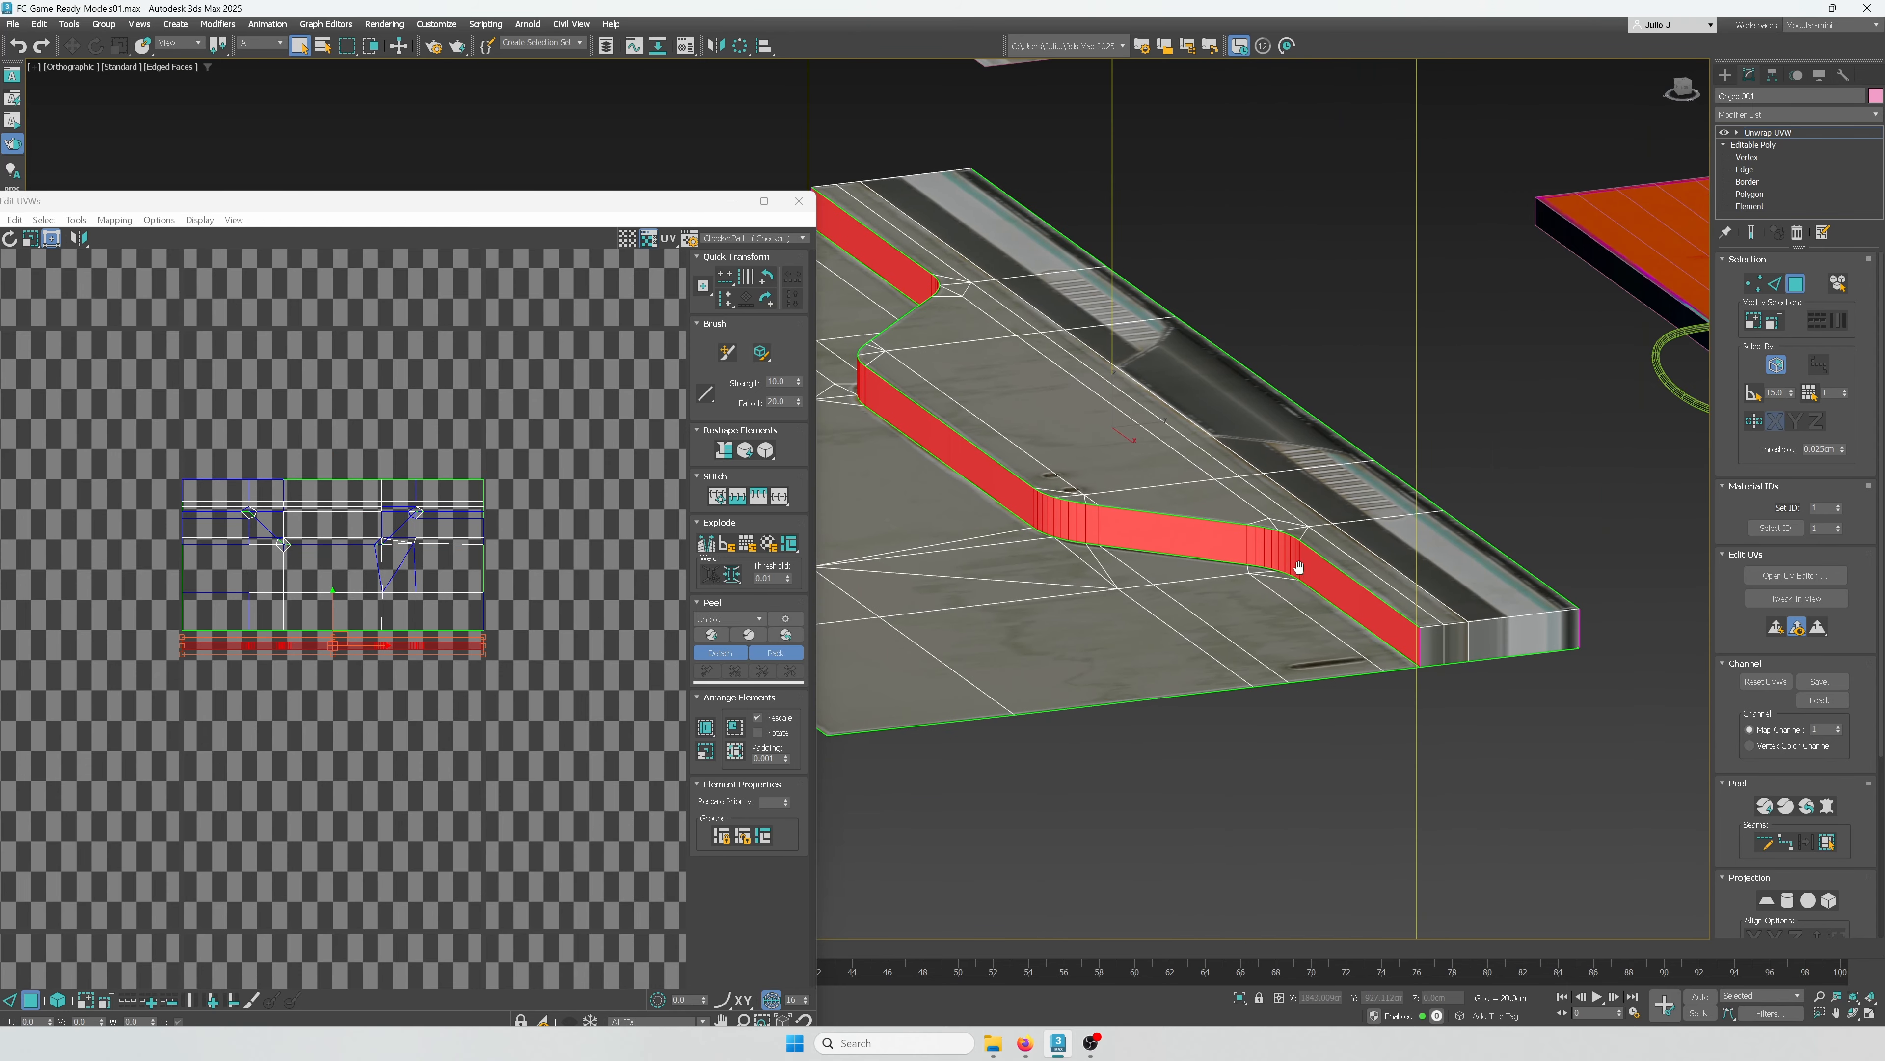
Step: Select all the narrow vertical faces at one end of the raised section
left_click(1430, 647)
left_click(1454, 646, "ctrl")
middle_click_drag(1453, 646, 1337, 591, "alt")
scroll(1322, 630, "up", 3)
left_click(1252, 663, "ctrl")
left_click(1214, 662, "ctrl")
left_click(1169, 659, "ctrl")
Step: Add all vertical faces along the raised section's long outer side to the polygon selection
middle_click_drag(1166, 658, 1352, 630, "alt")
middle_click_drag(1353, 630, 871, 623)
scroll(871, 623, "down", 3)
left_click(1395, 633, "ctrl")
left_click(1249, 598, "ctrl")
left_click(954, 529, "ctrl")
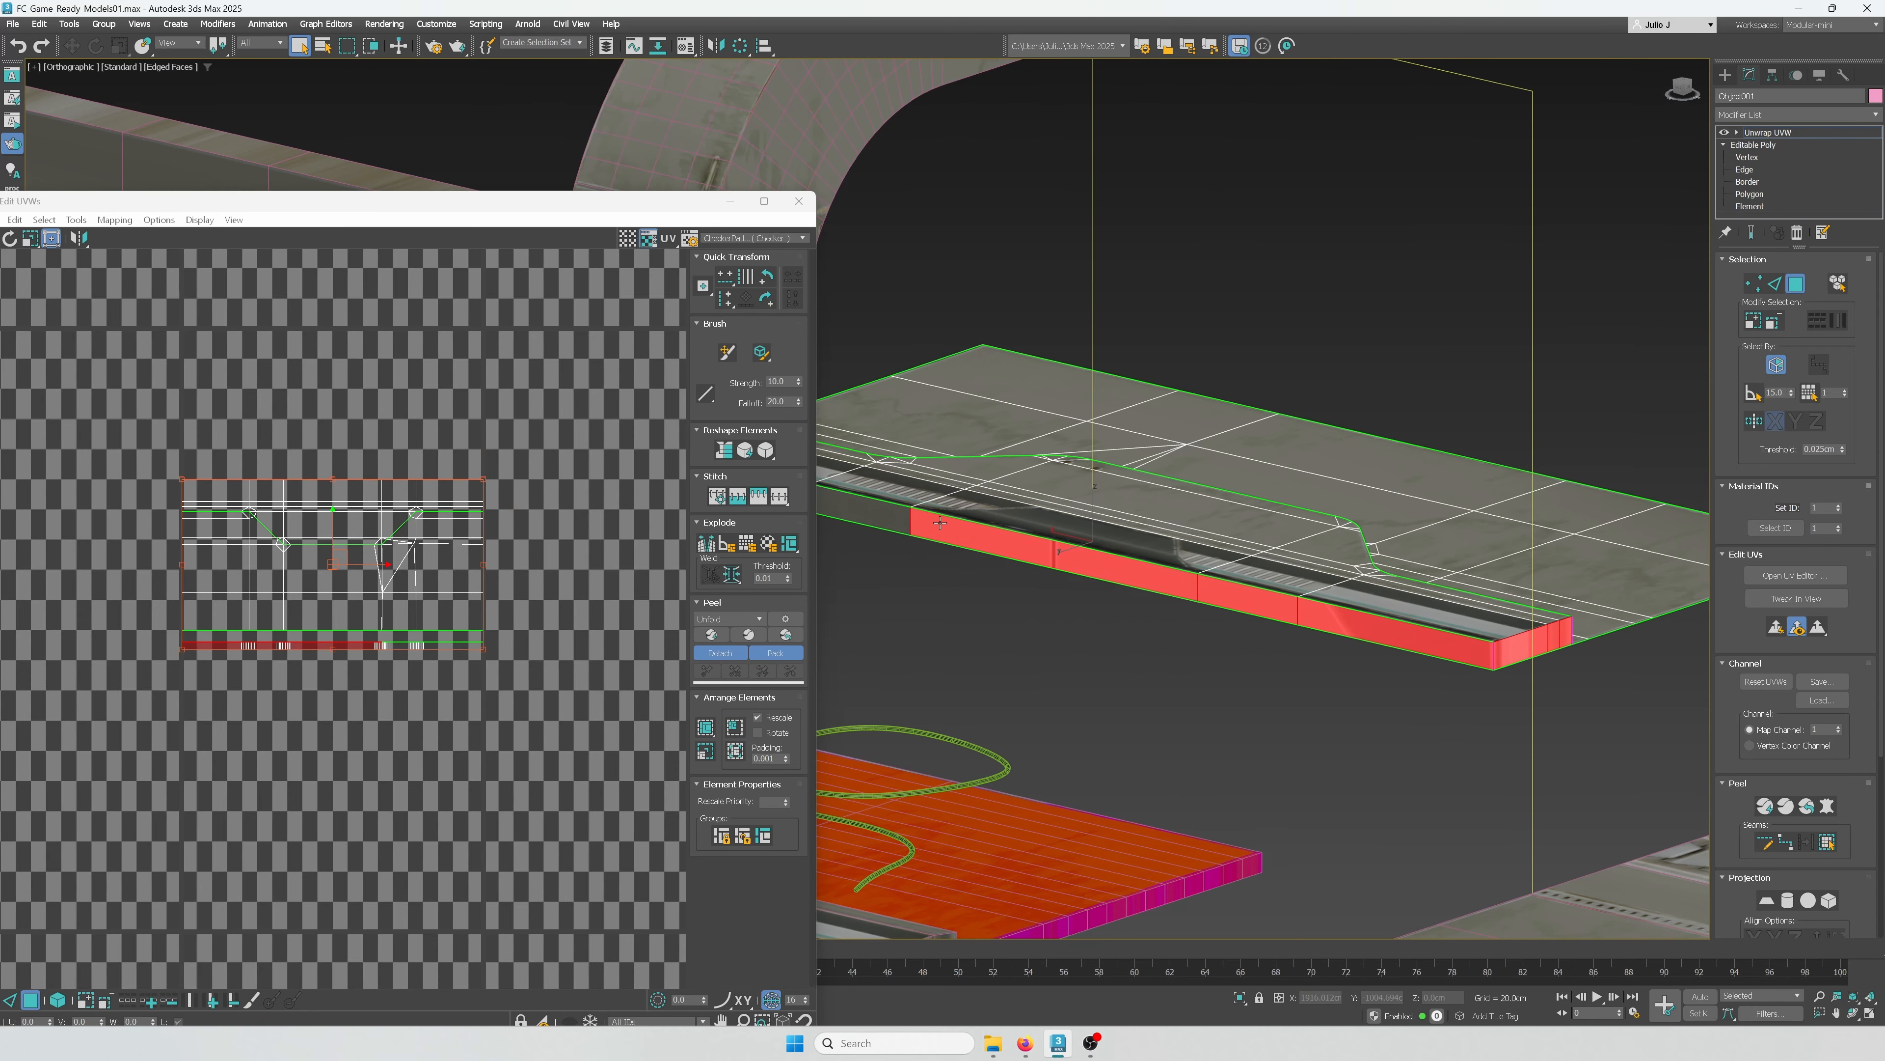
middle_click_drag(940, 523, 1037, 546, "alt")
left_click(1004, 502, "ctrl")
left_click(890, 453, "ctrl")
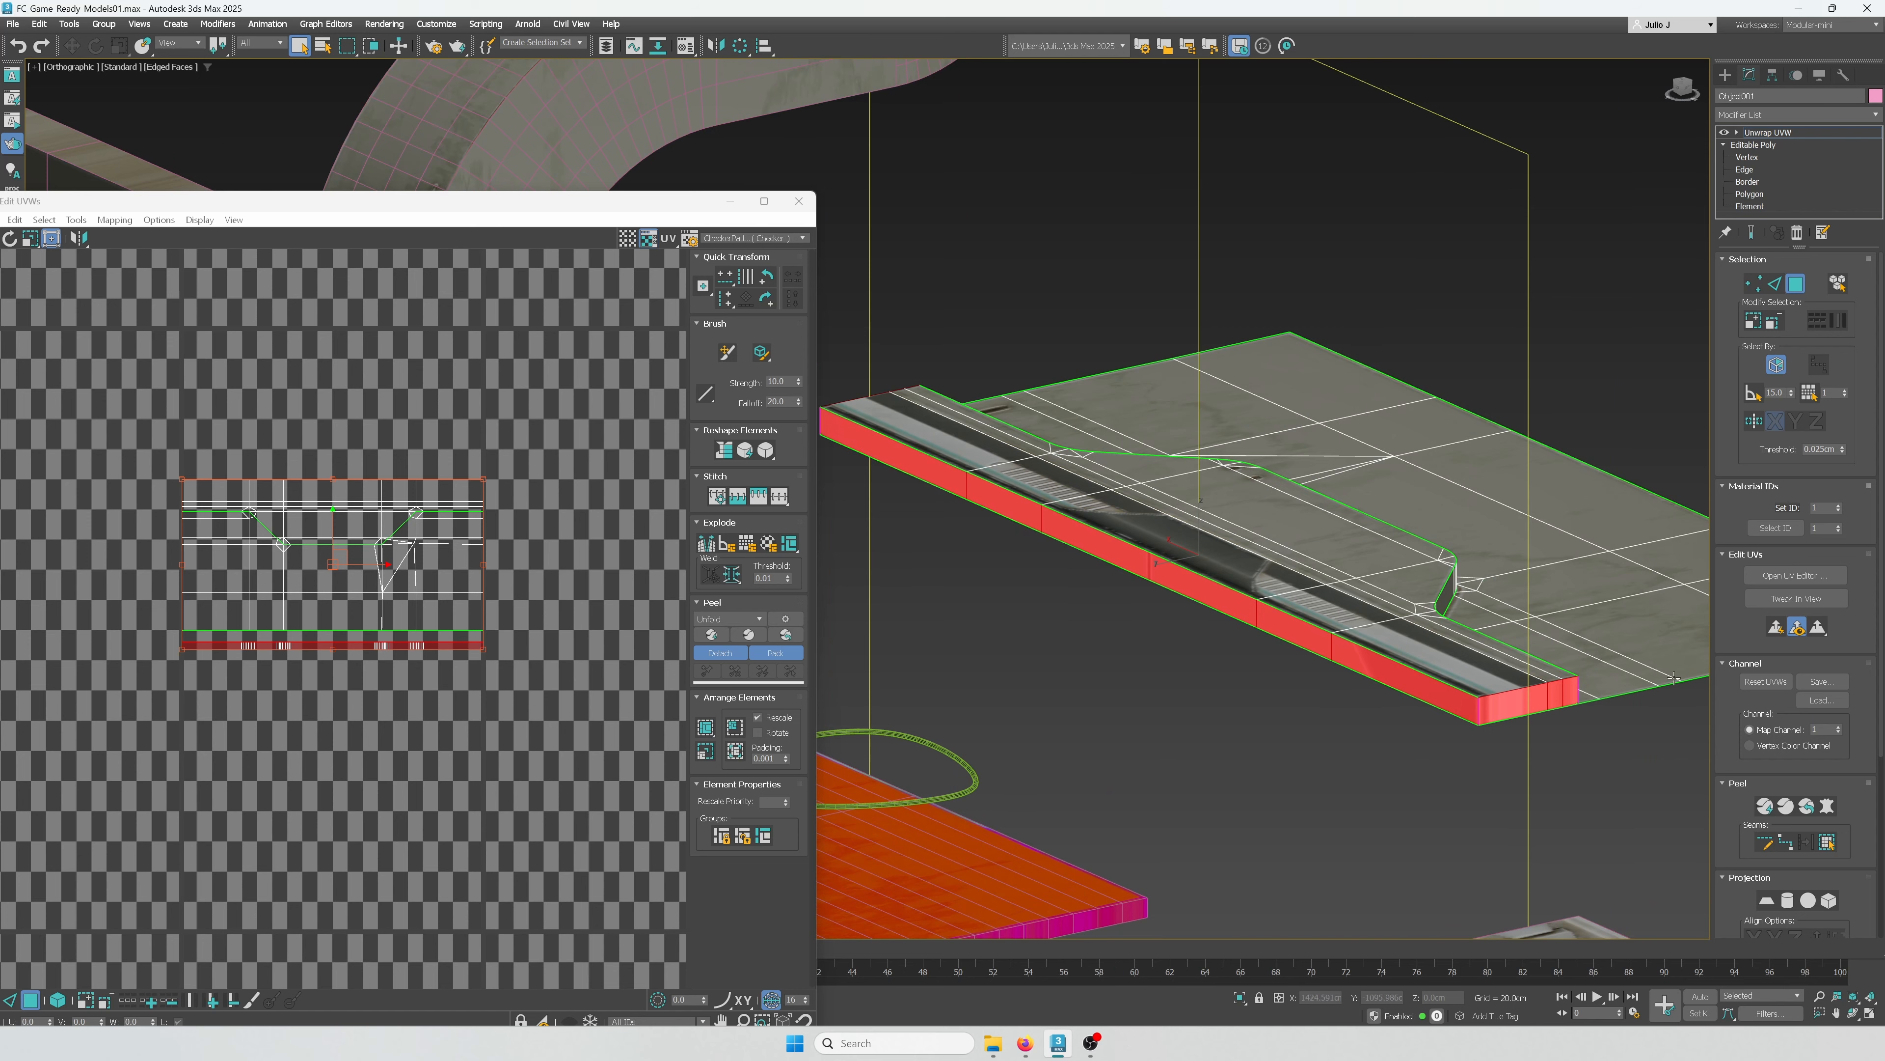
Step: Apply a quick planar map to the selected outer wall faces and show the trim texture behind the UVs
left_click(1770, 629)
left_click(751, 238)
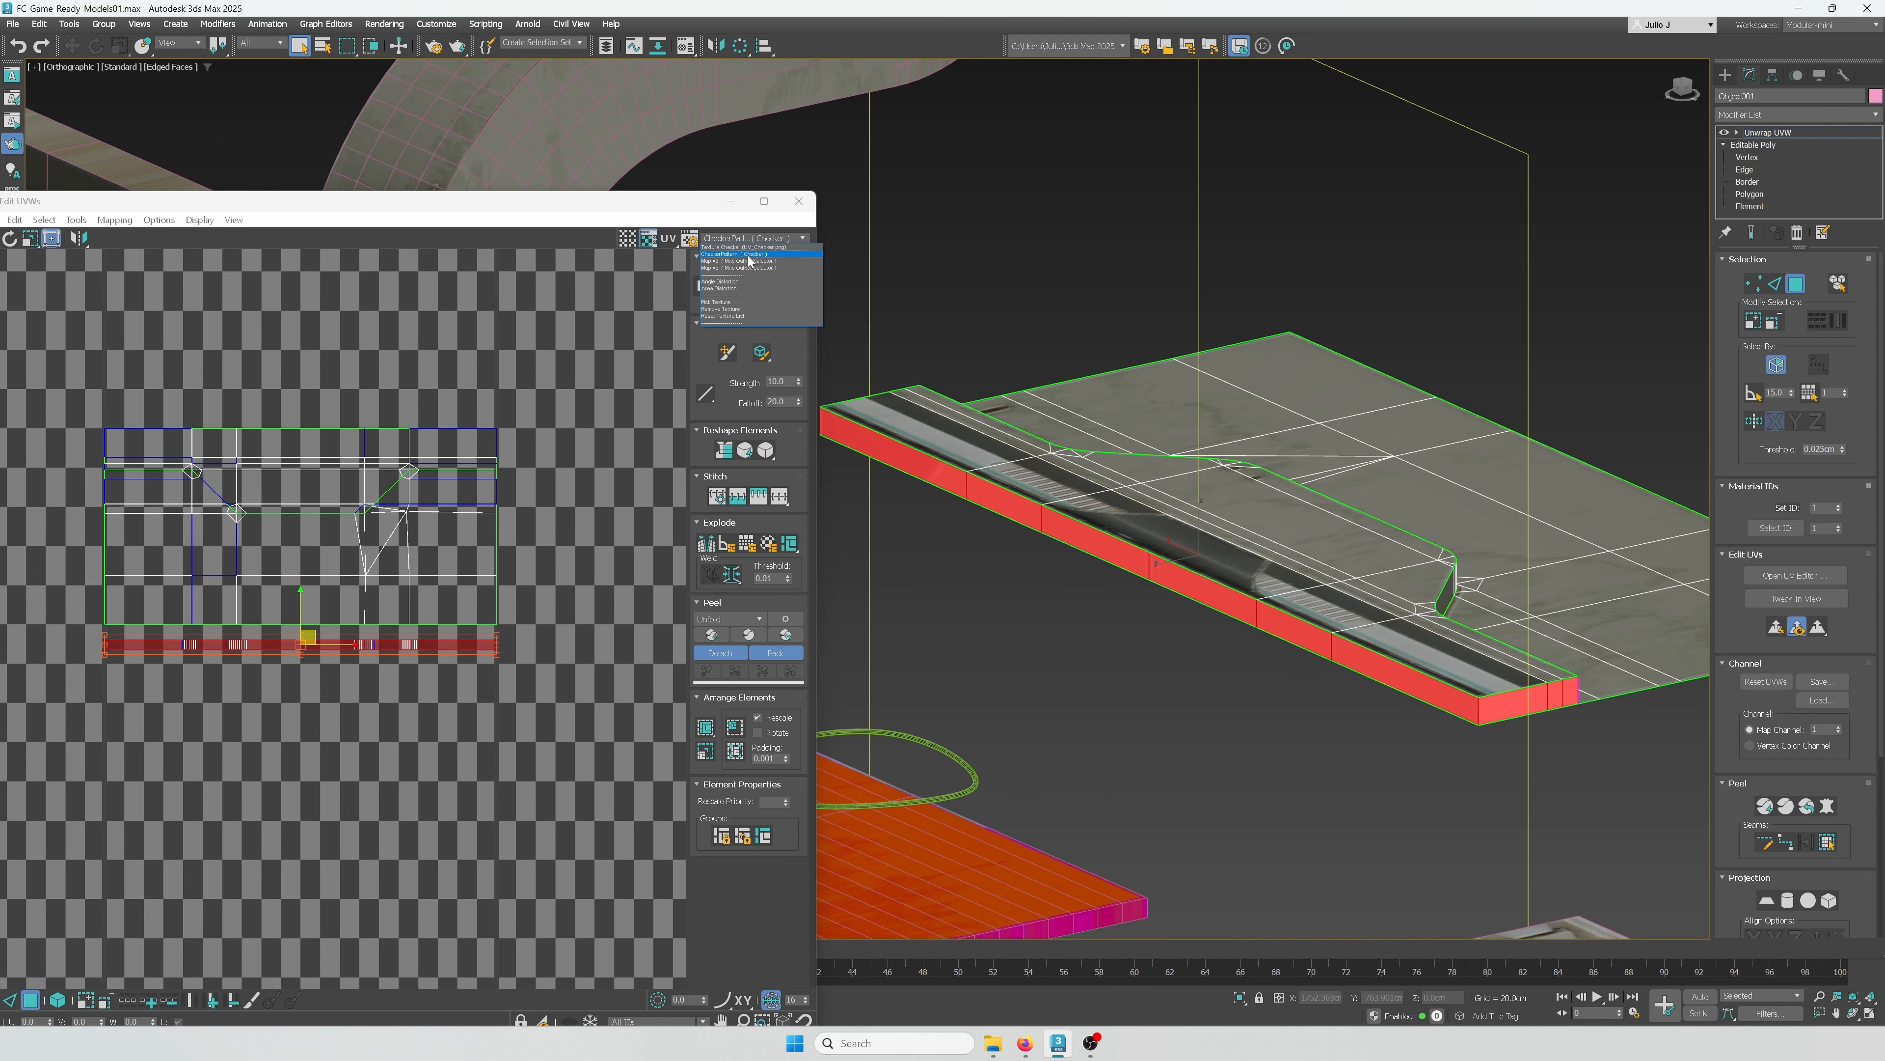
left_click(749, 260)
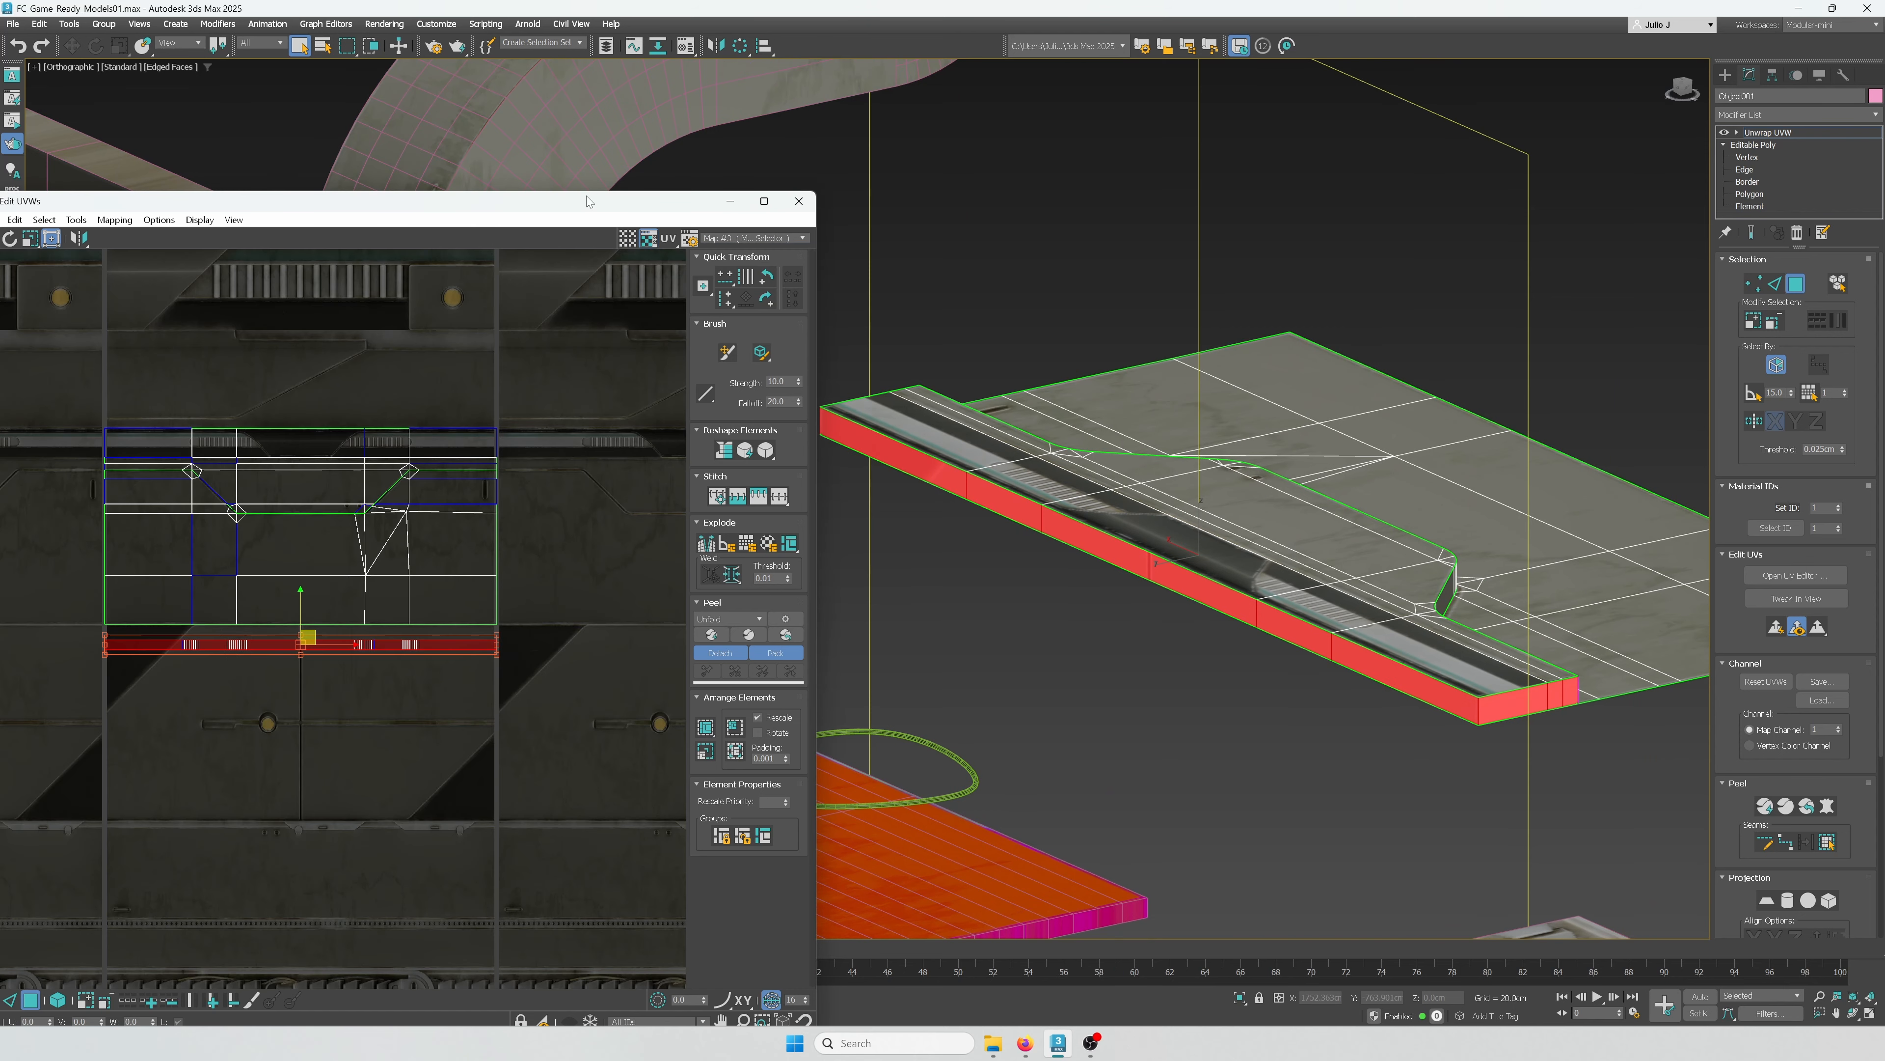
left_click_drag(586, 196, 847, 77)
scroll(645, 548, "up", 3)
left_click(644, 546)
left_click(637, 504)
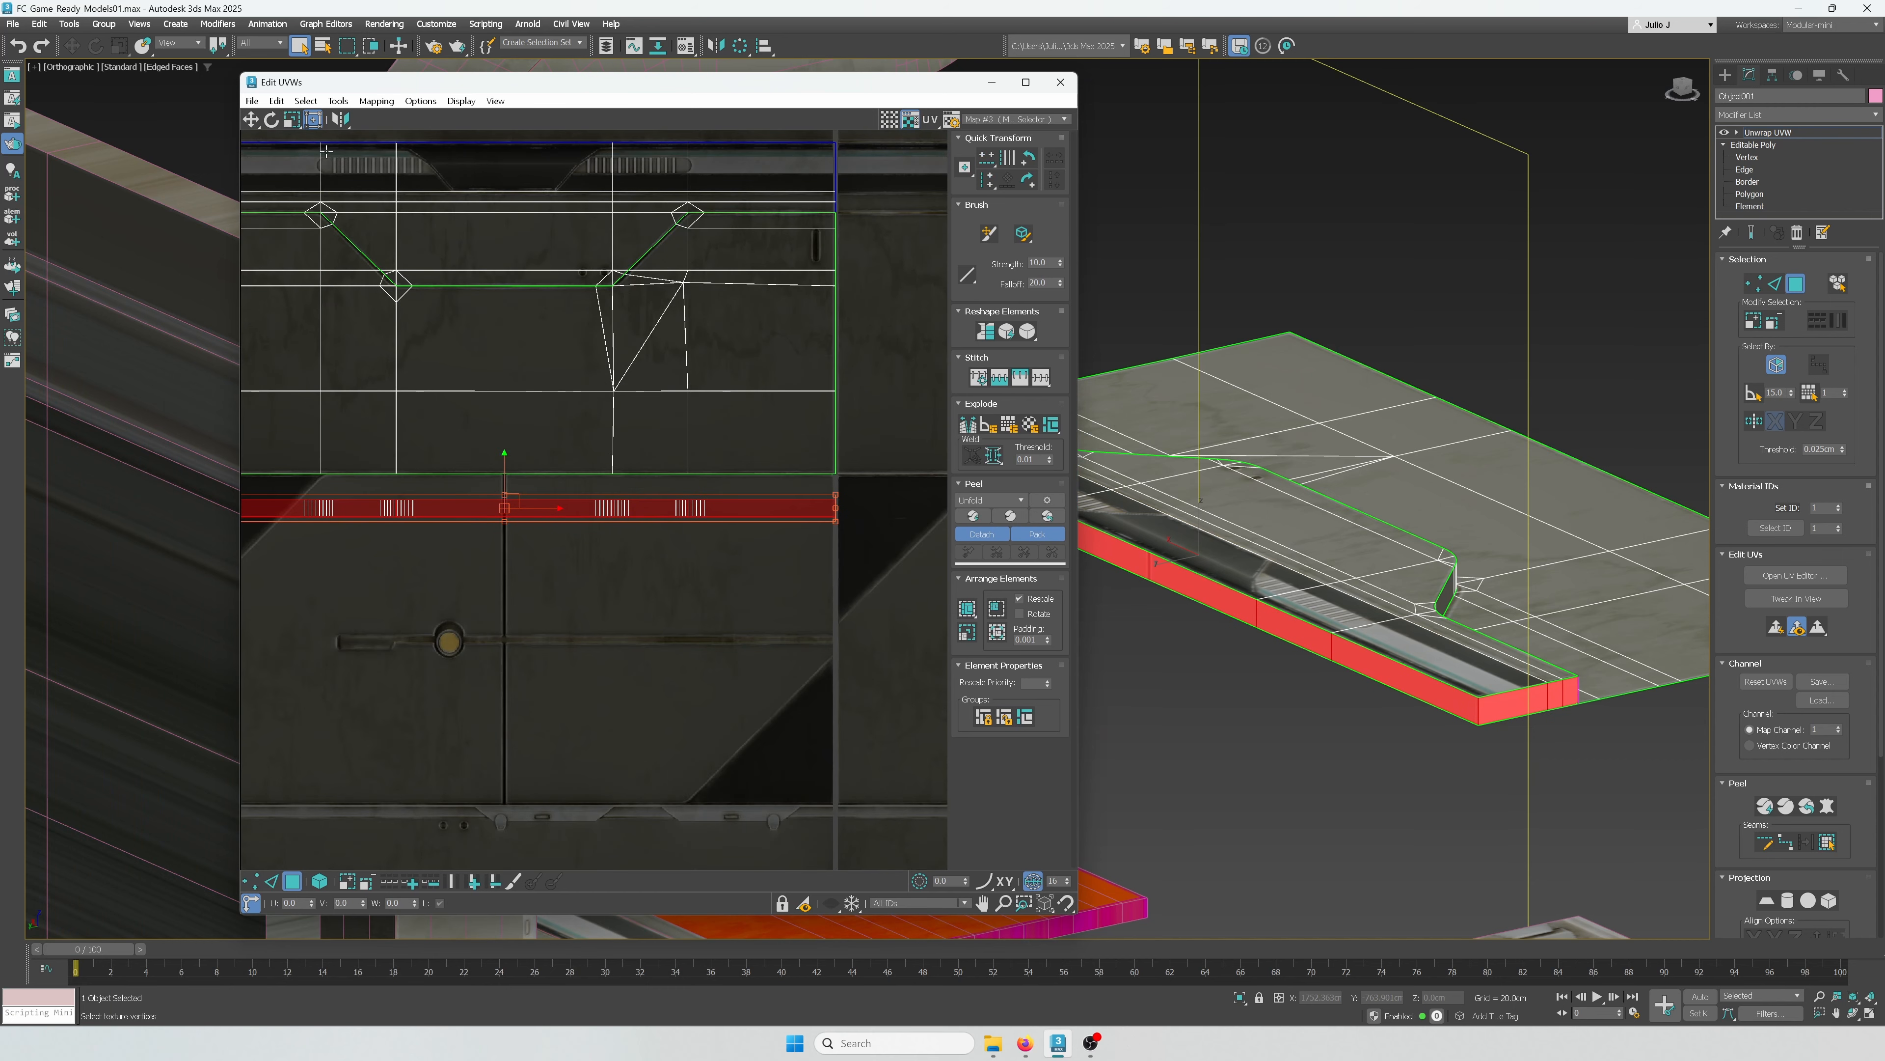
Step: Relax the outer wall's UV strip with Relax By Edge Angles and straighten it
left_click(312, 101)
left_click(349, 343)
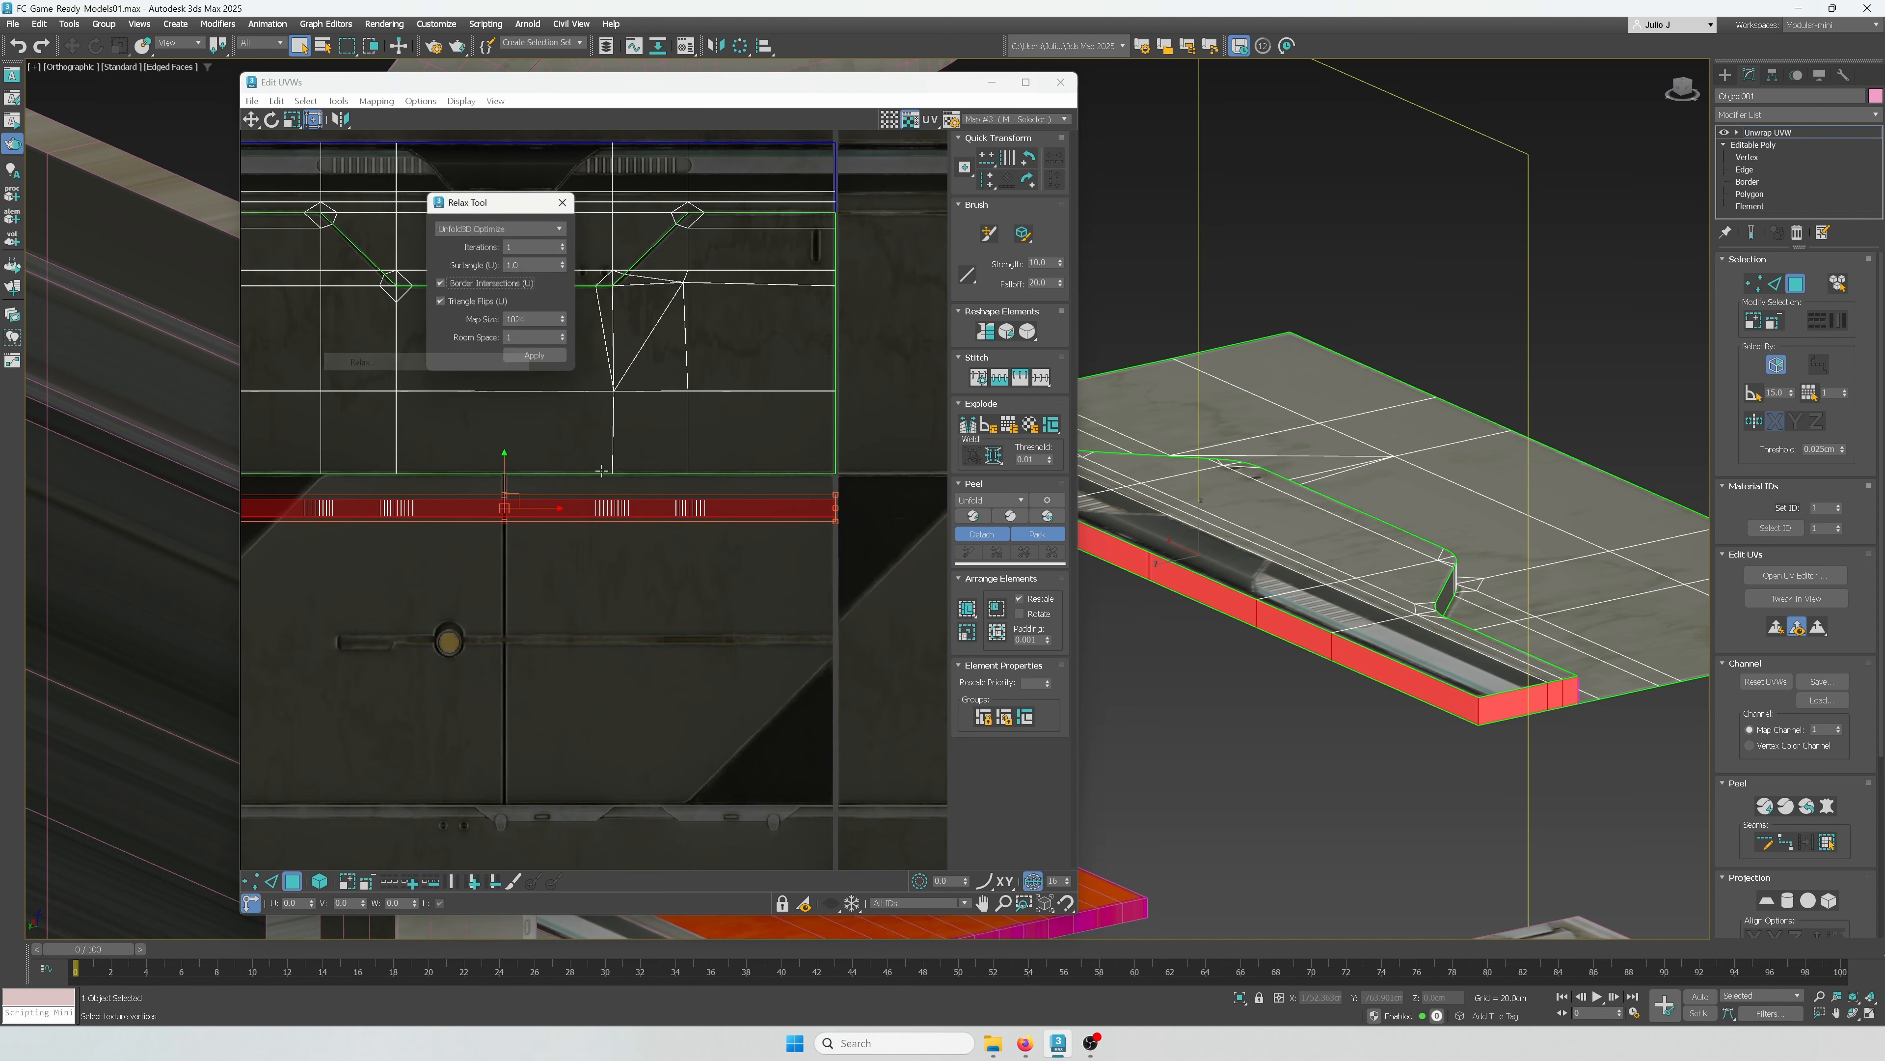
left_click(550, 232)
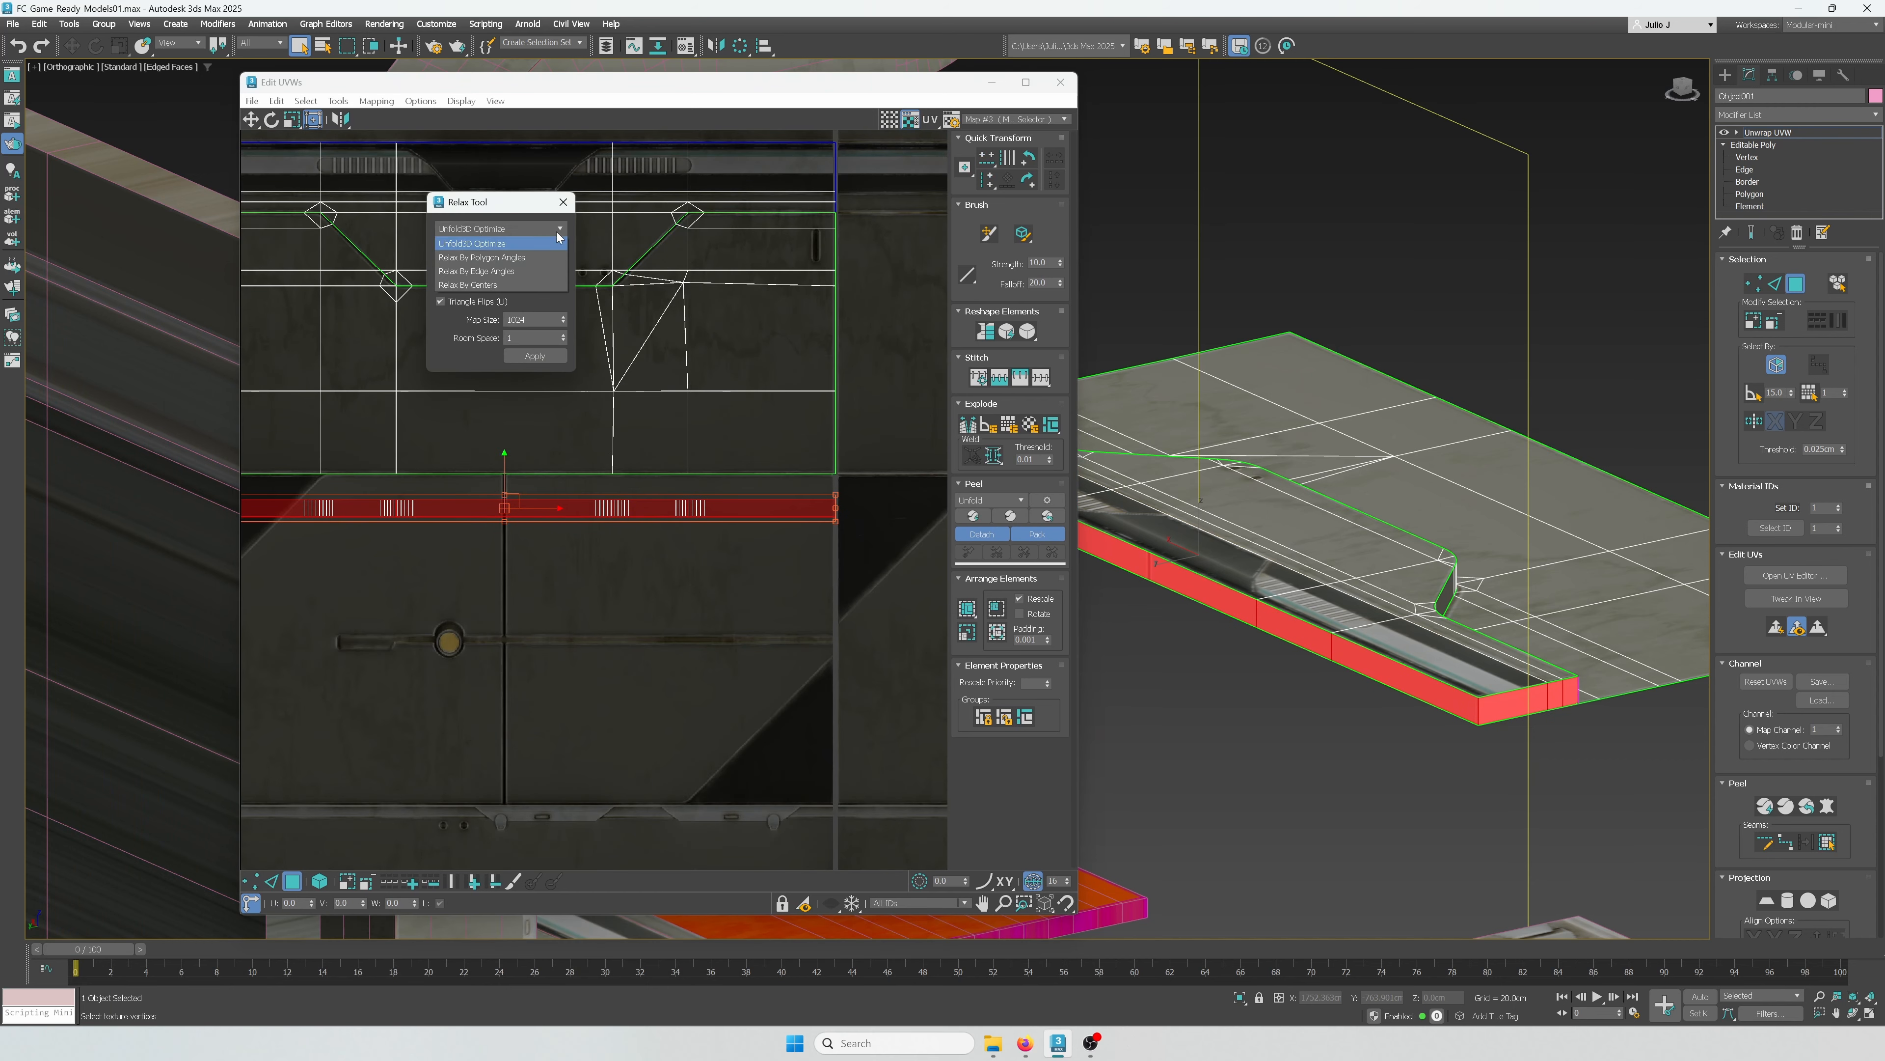
left_click(529, 272)
left_click(532, 319)
left_click(984, 332)
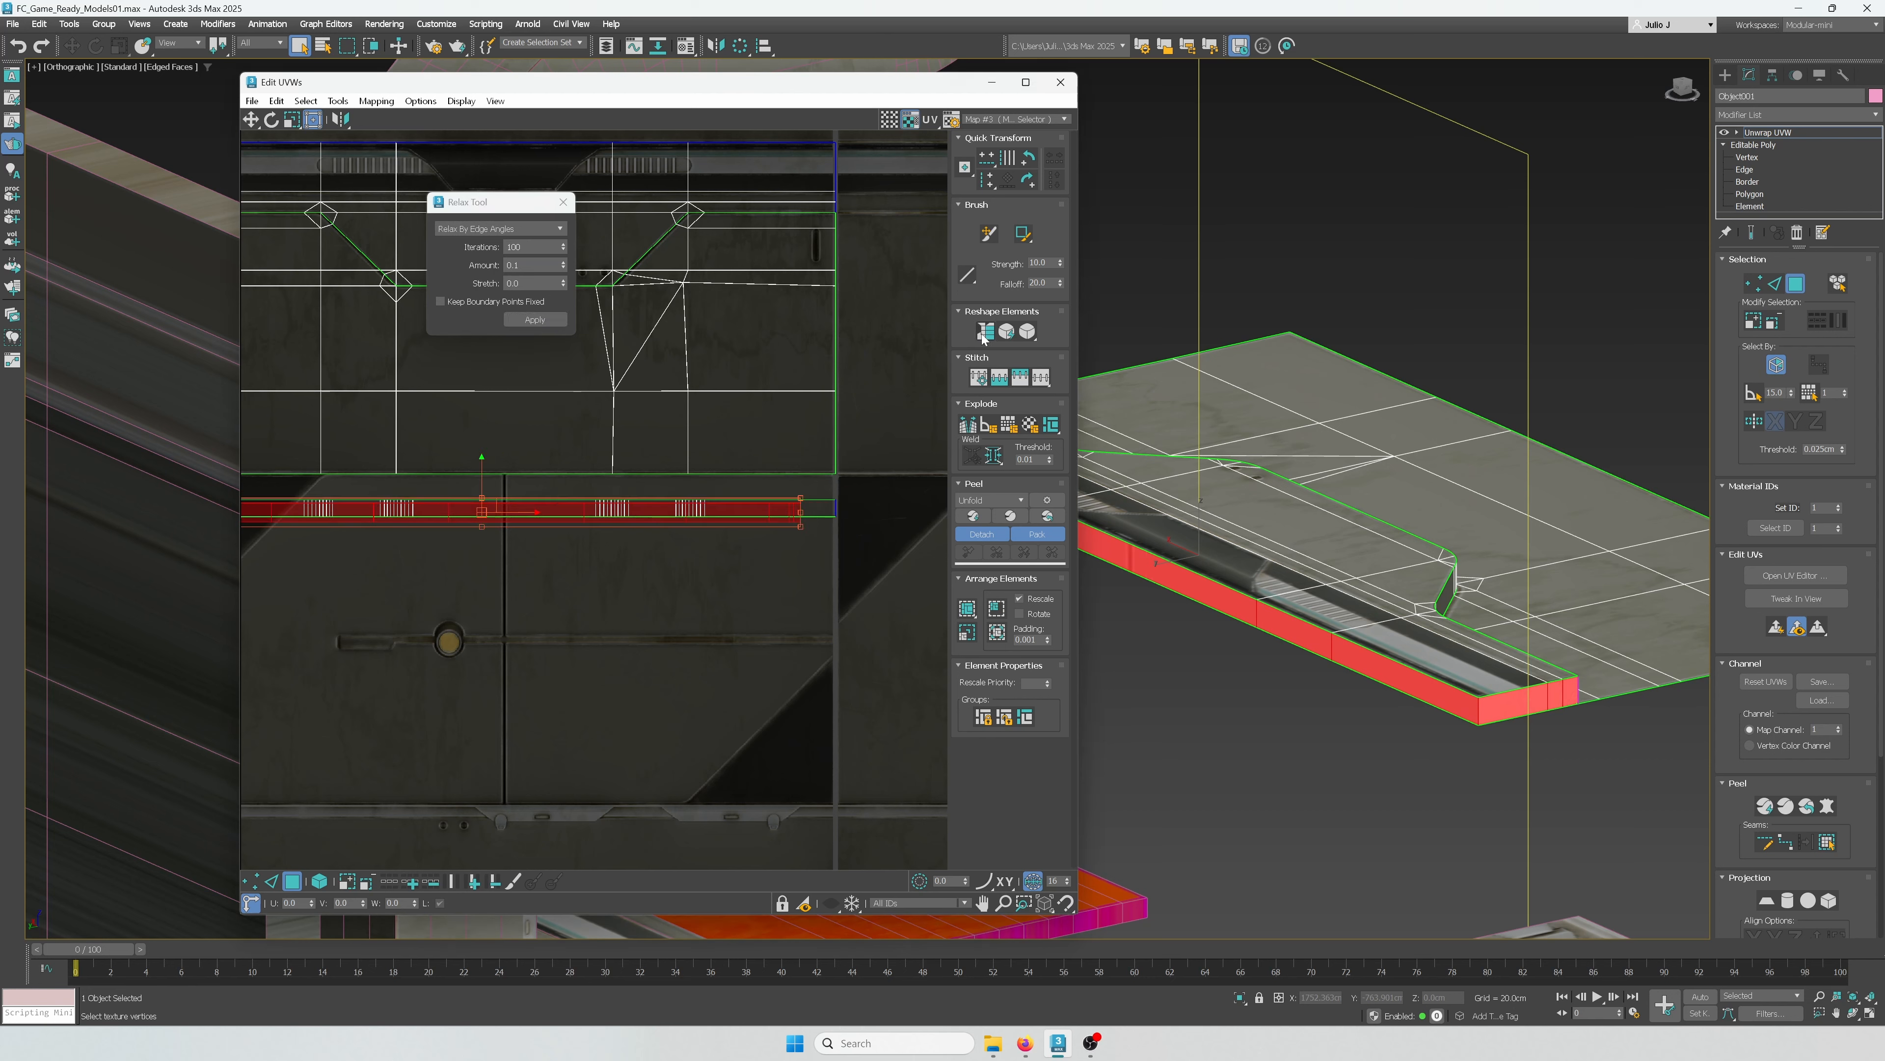
Step: Relax the outer wall's strip using Relax By Polygon Angles and straighten it again
left_click(549, 228)
left_click(528, 269)
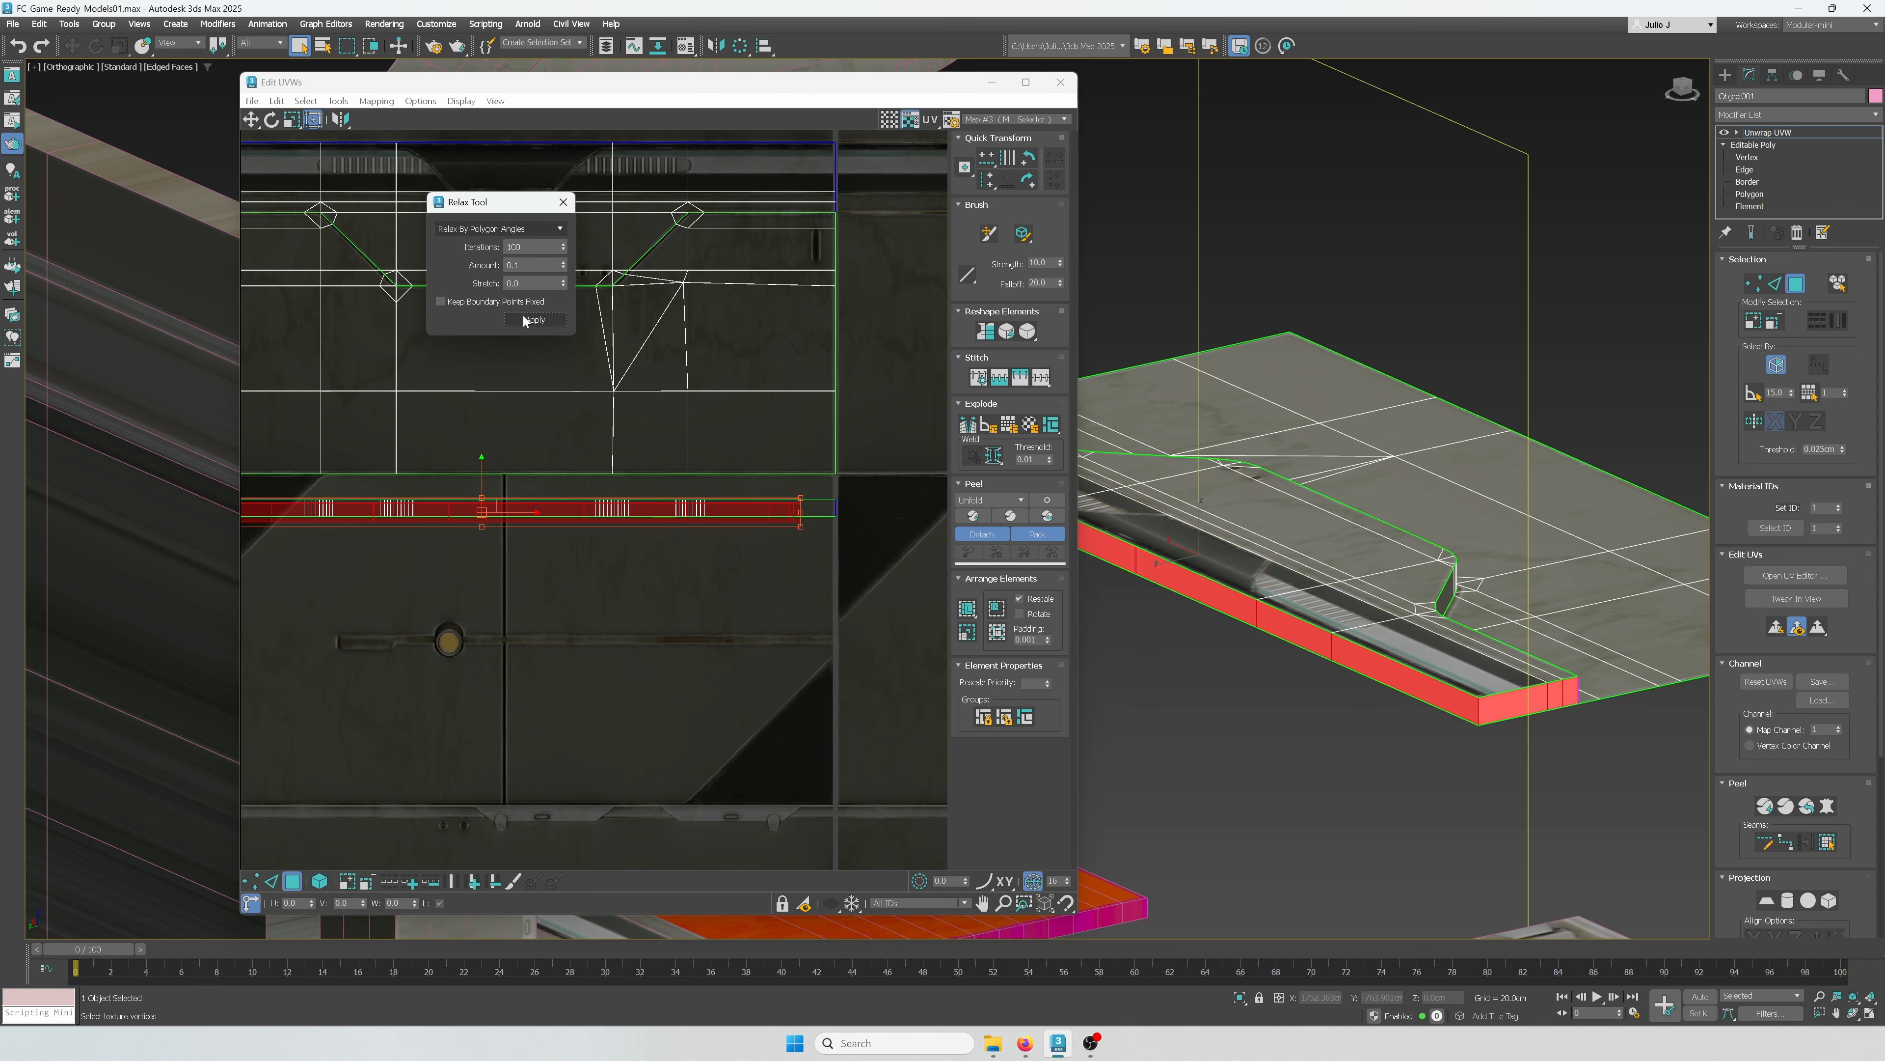
left_click(525, 319)
scroll(681, 507, "down", 3)
left_click(986, 332)
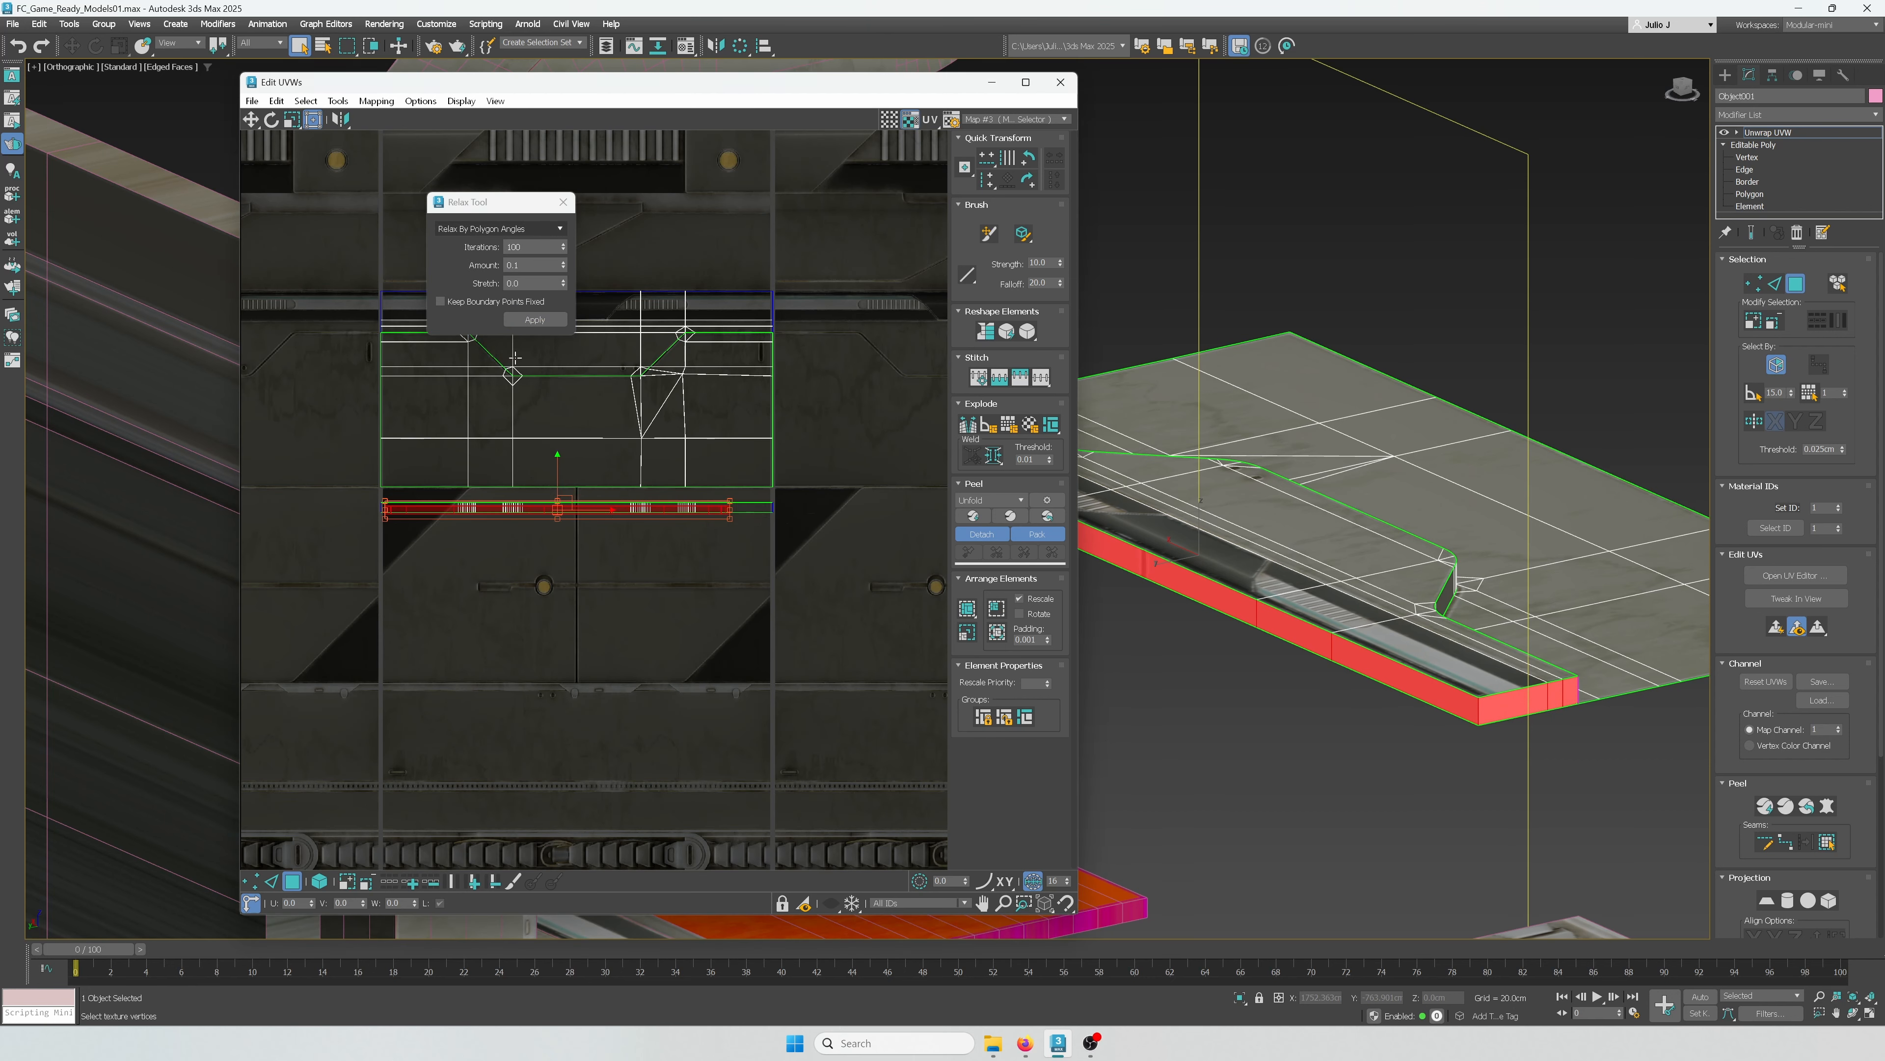
Step: Place the outer wall's UV strip over the trim band with the row of small holes and check it on the model
left_click_drag(556, 470, 556, 765)
scroll(453, 824, "up", 4)
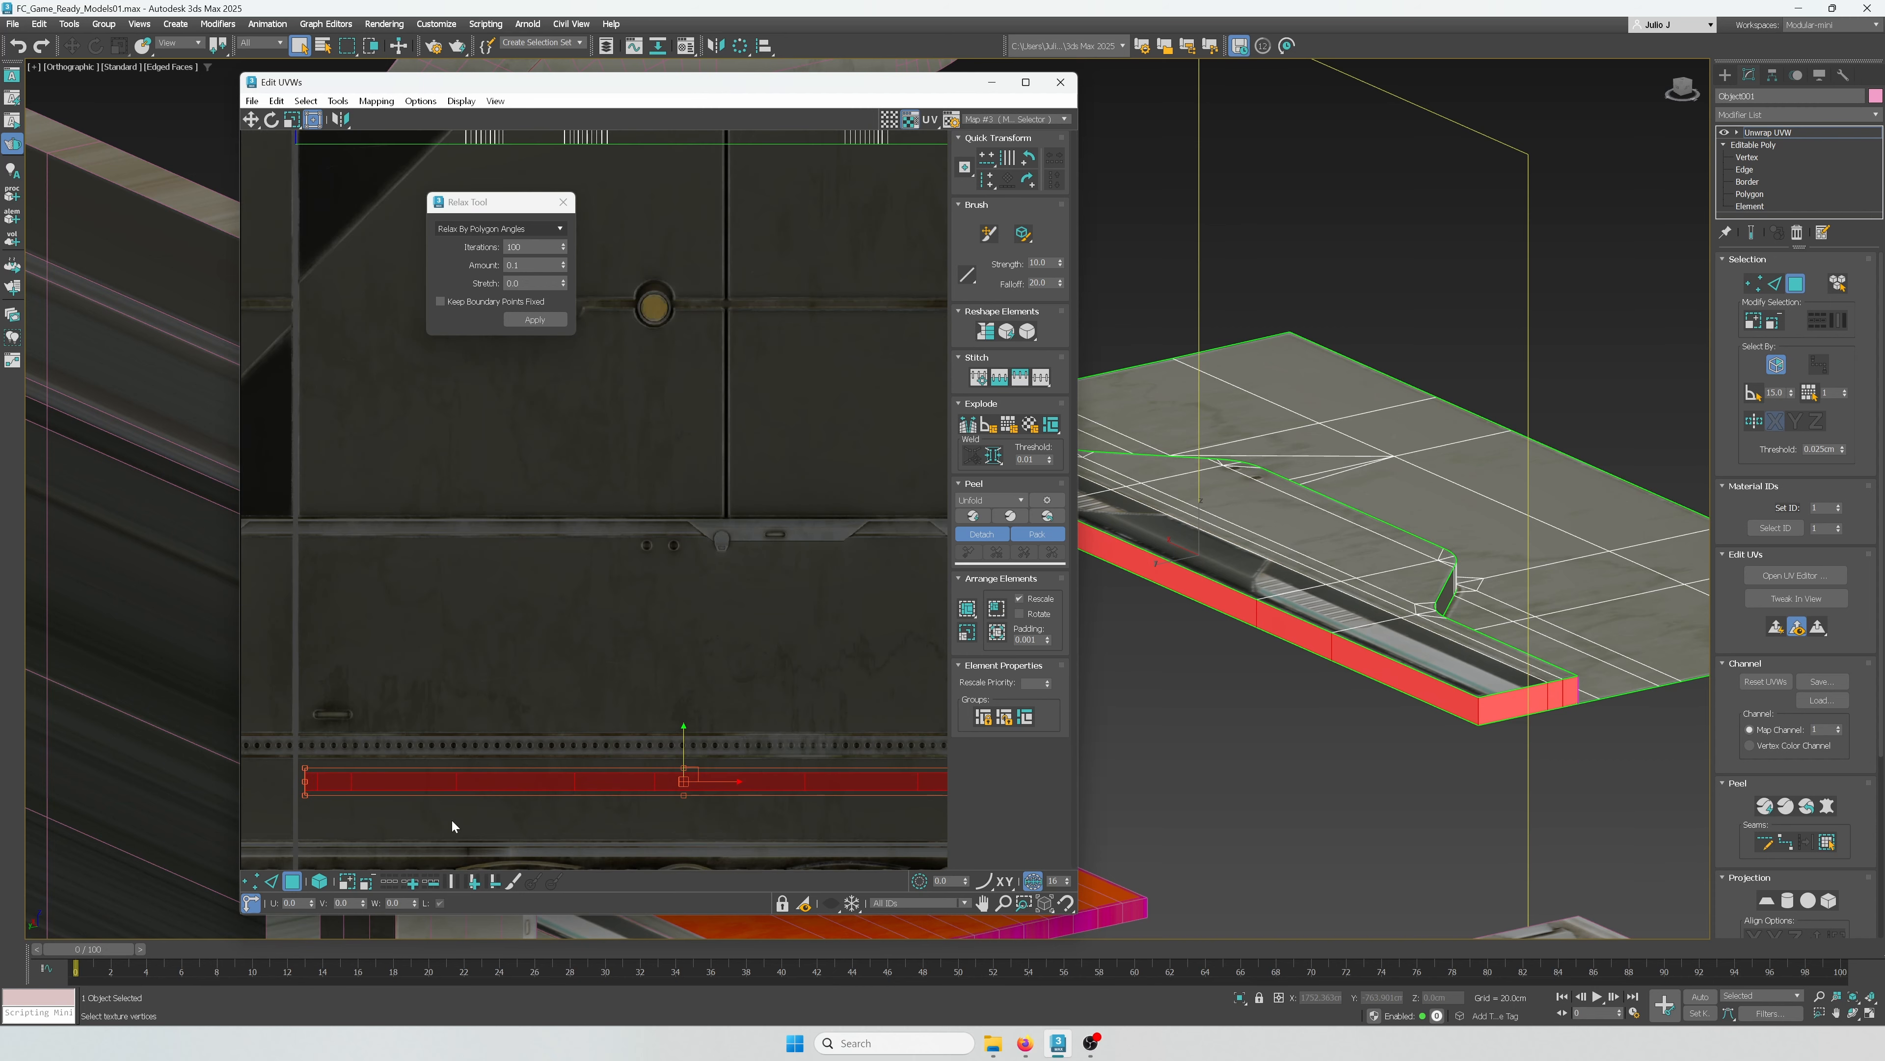
left_click_drag(434, 788, 403, 753, "shift")
left_click(1390, 813)
scroll(1570, 726, "up", 3)
scroll(679, 616, "down", 3)
left_click(695, 695)
middle_click_drag(696, 696, 576, 614)
scroll(576, 613, "up", 3)
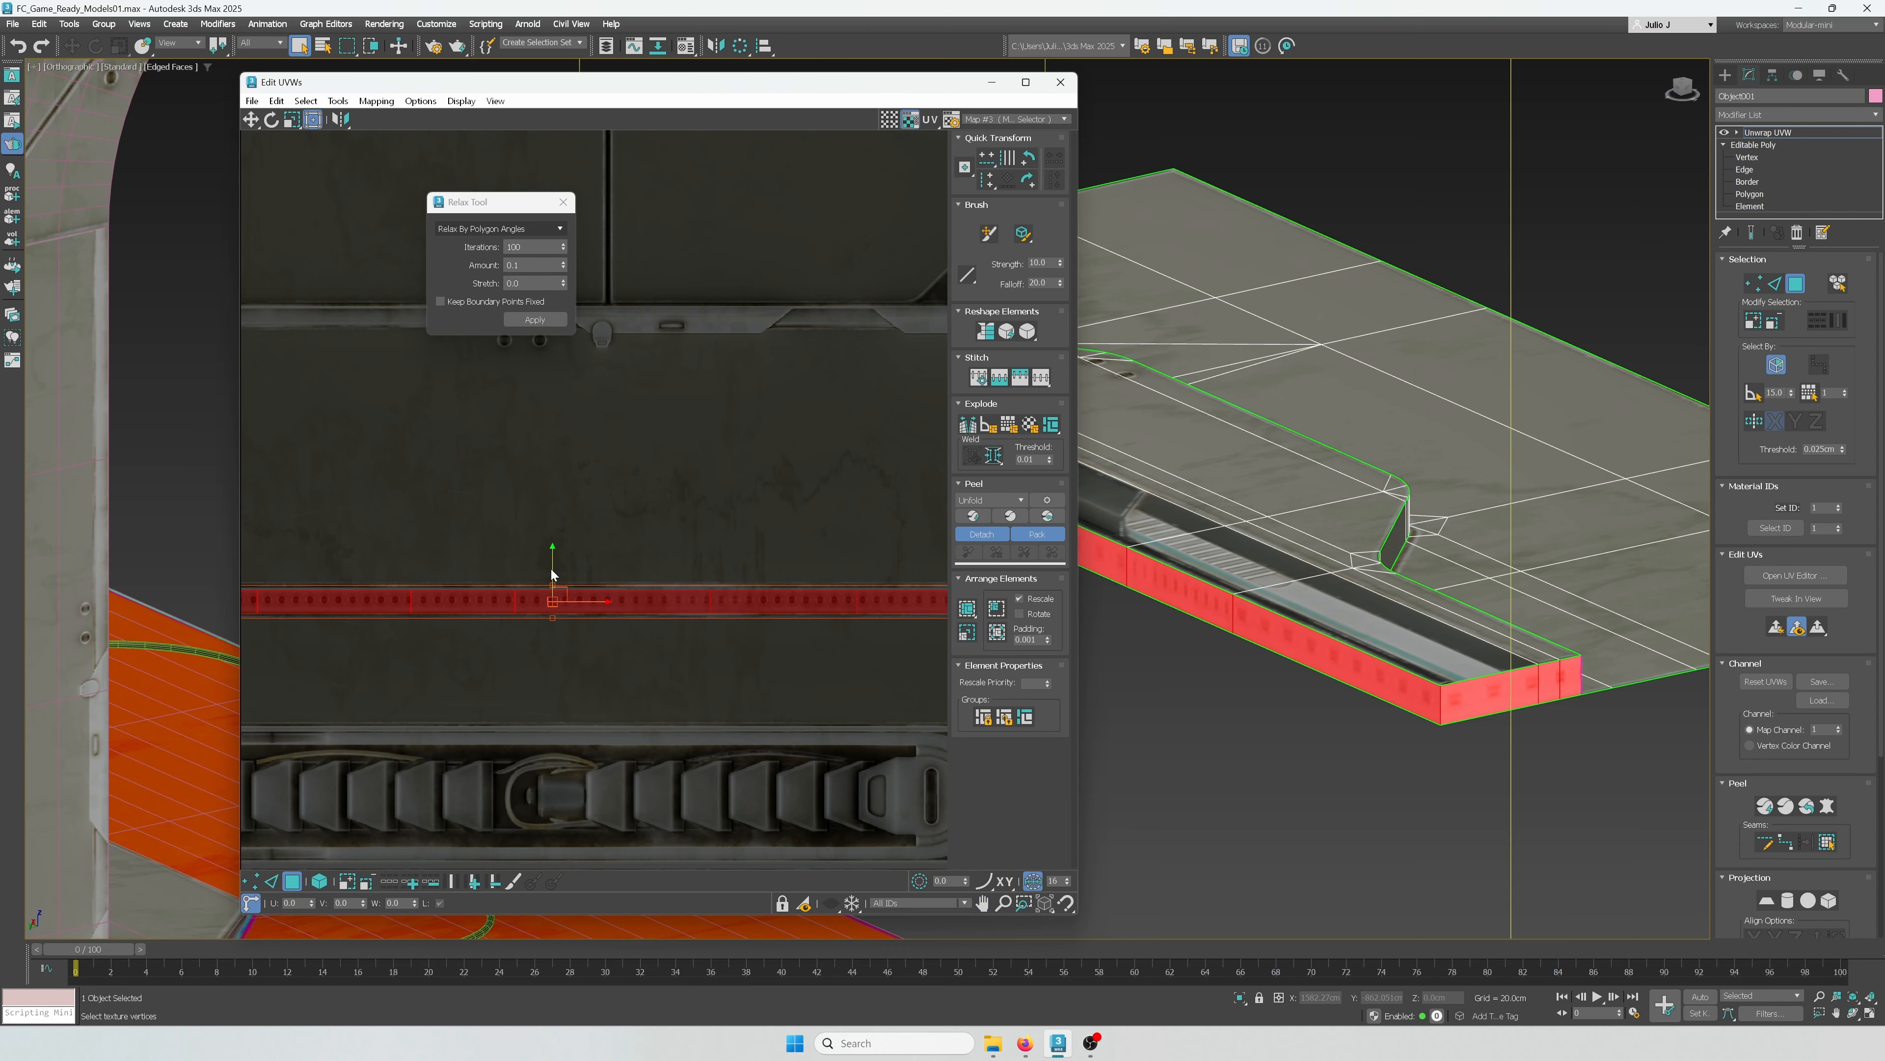
Step: Move the outer wall's UV strip onto the plain band just above the segmented pipe trim and scale it up
double_click(551, 591)
left_click_drag(552, 556, 573, 675)
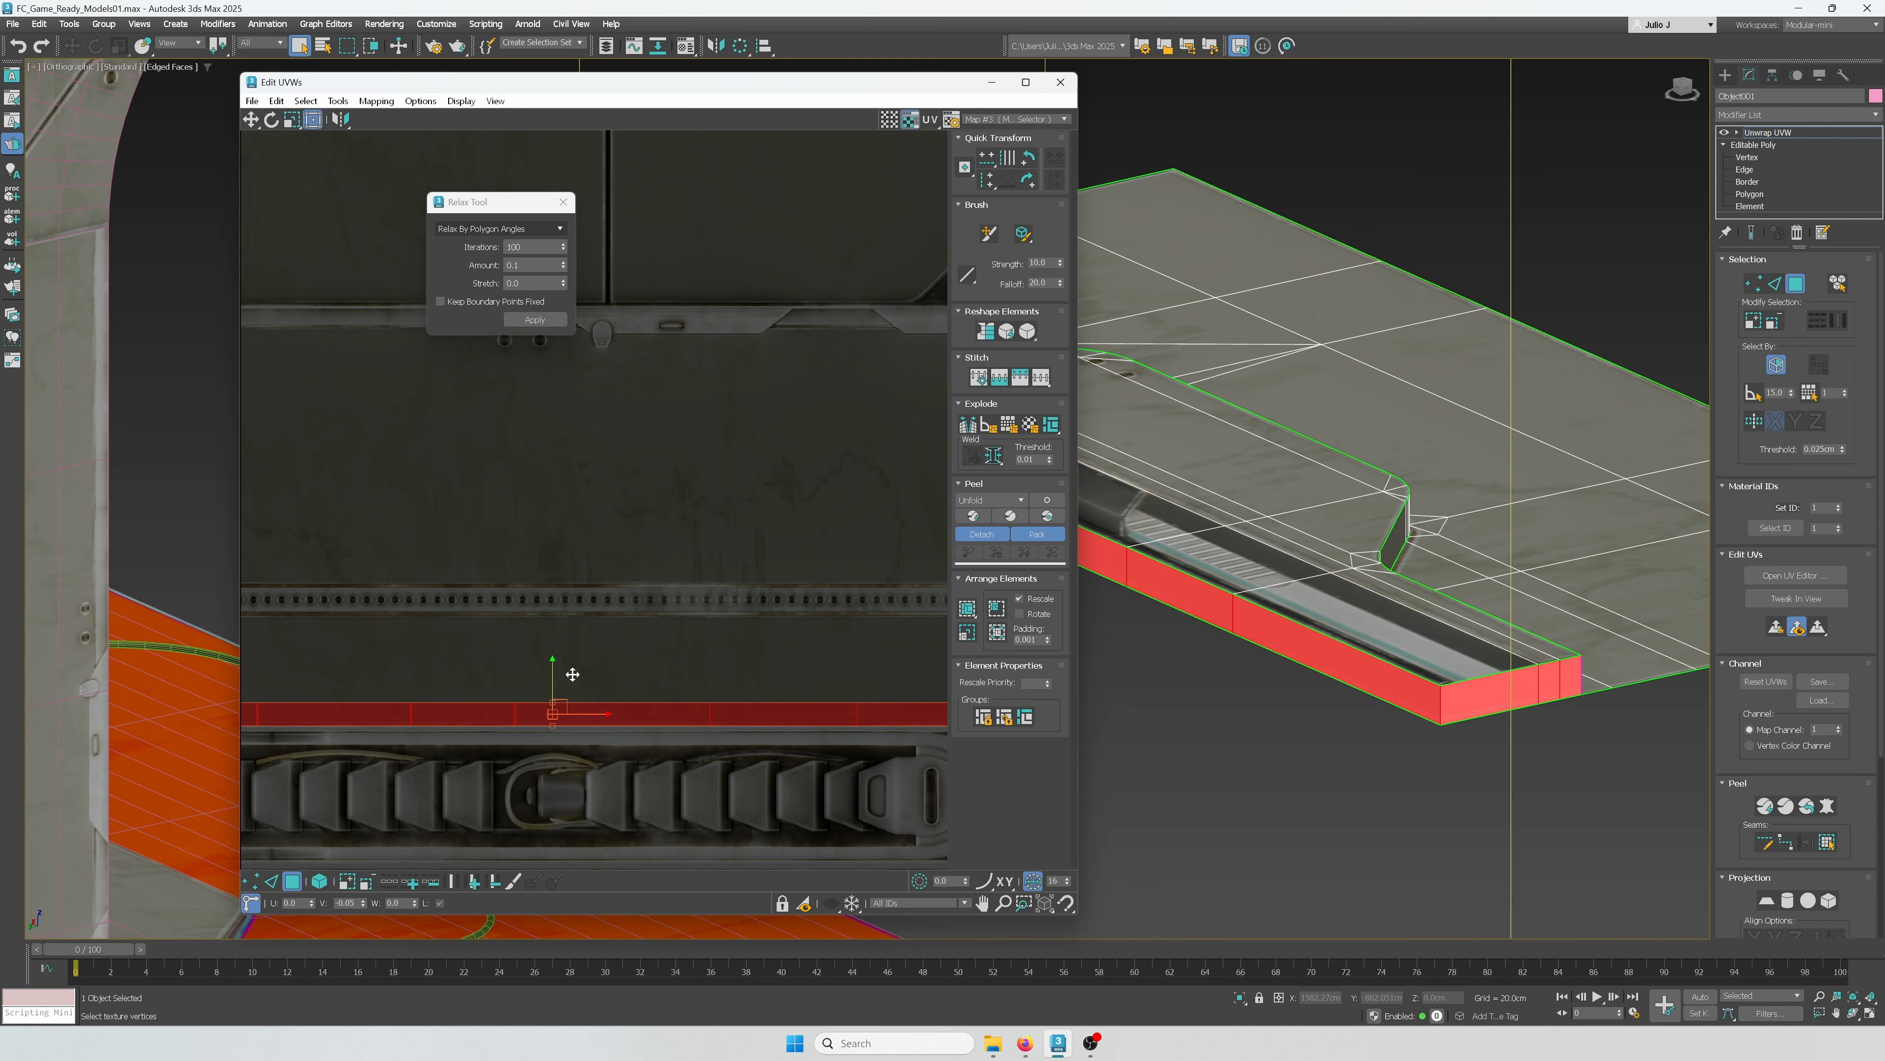
scroll(573, 674, "down", 3)
left_click_drag(793, 691, 820, 675)
scroll(824, 632, "down", 2)
Step: Move the inner stepped wall's UV strip down clear of the panel UVs and relax it by polygon angles
left_click_drag(508, 424, 507, 423)
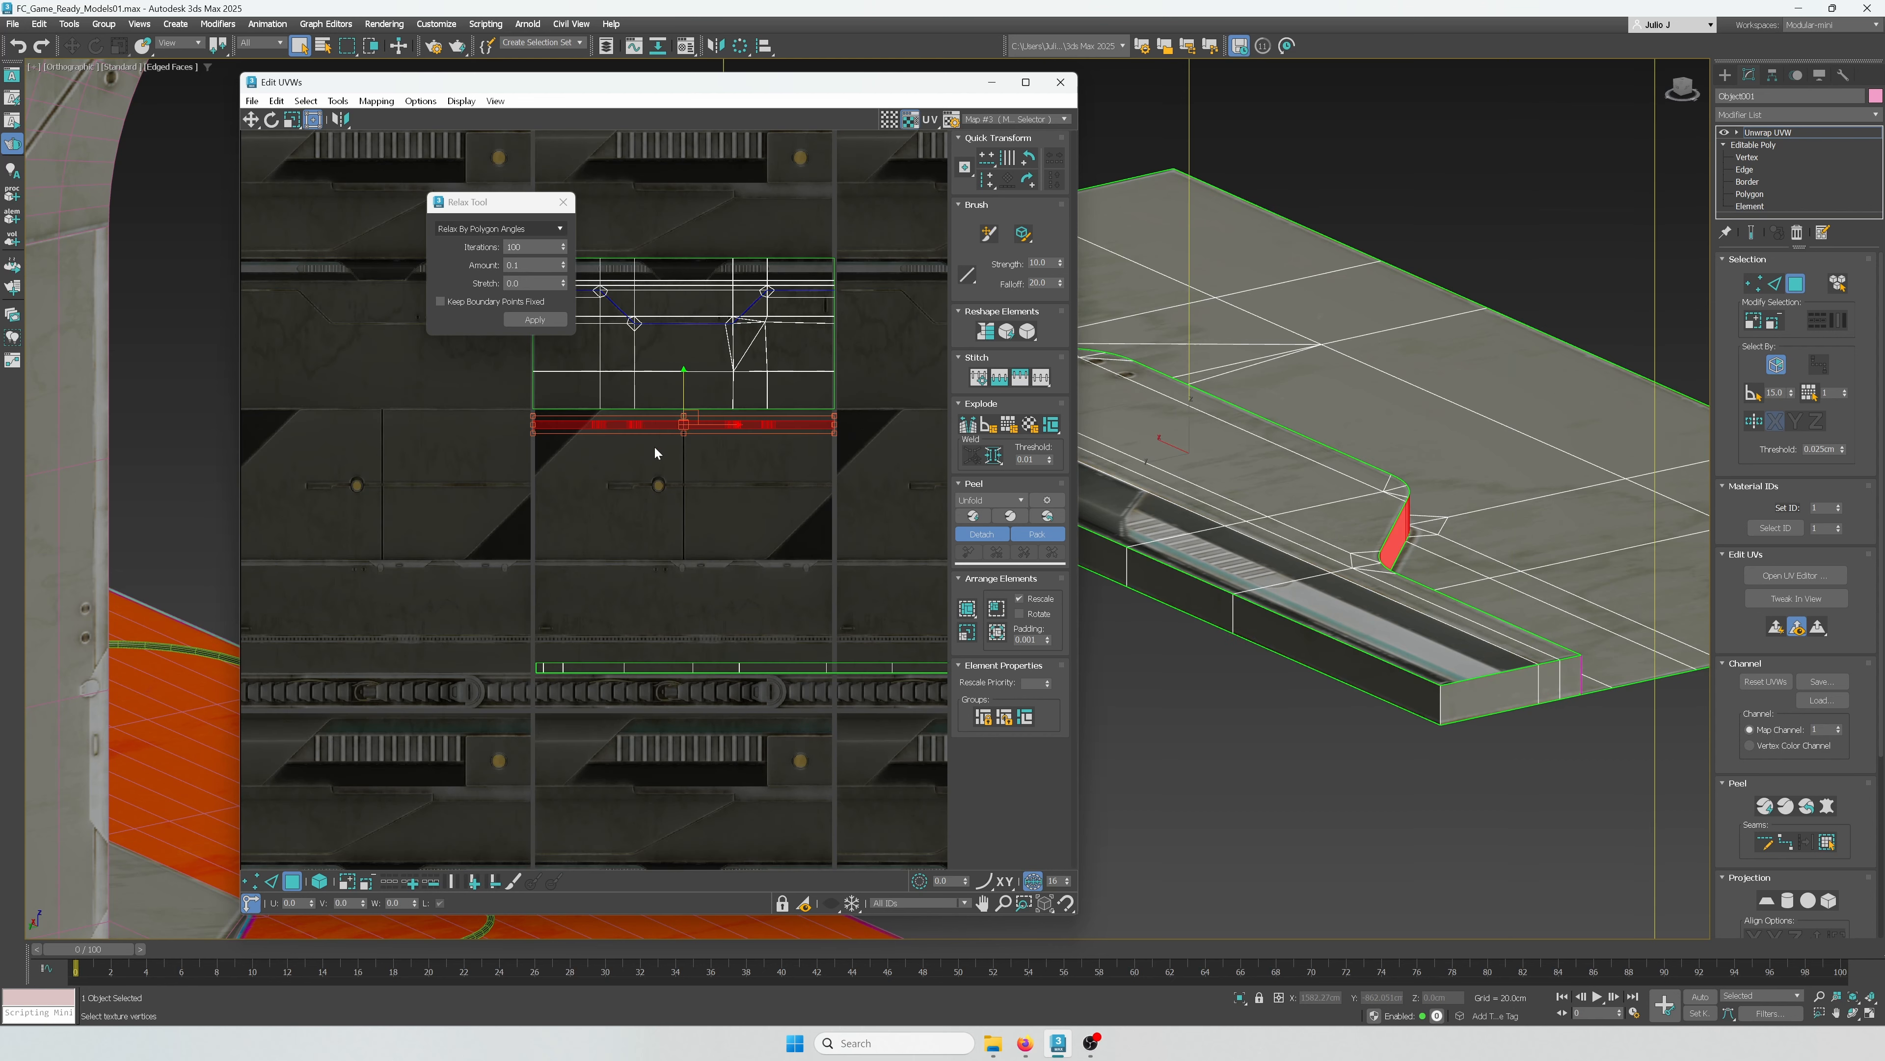
left_click_drag(680, 390, 684, 575)
left_click(538, 320)
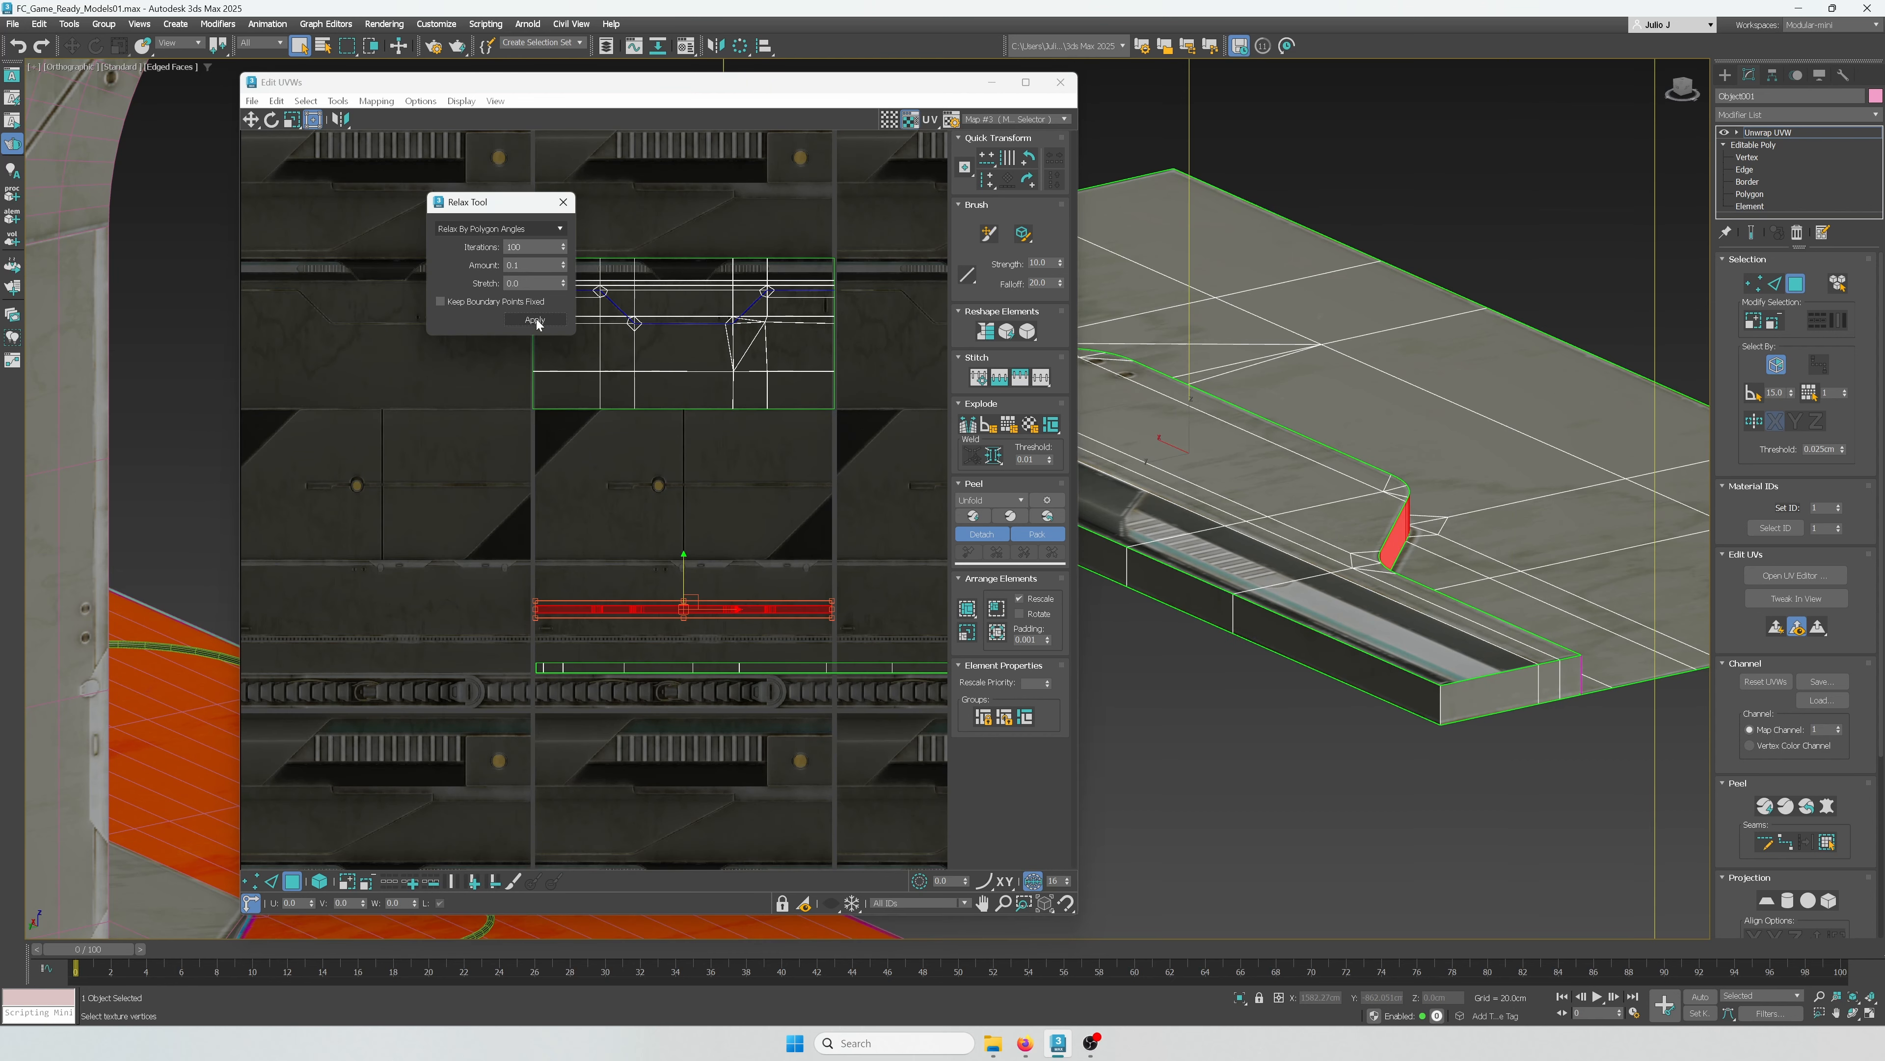
scroll(838, 623, "up", 3)
left_click(838, 623)
scroll(838, 623, "down", 2)
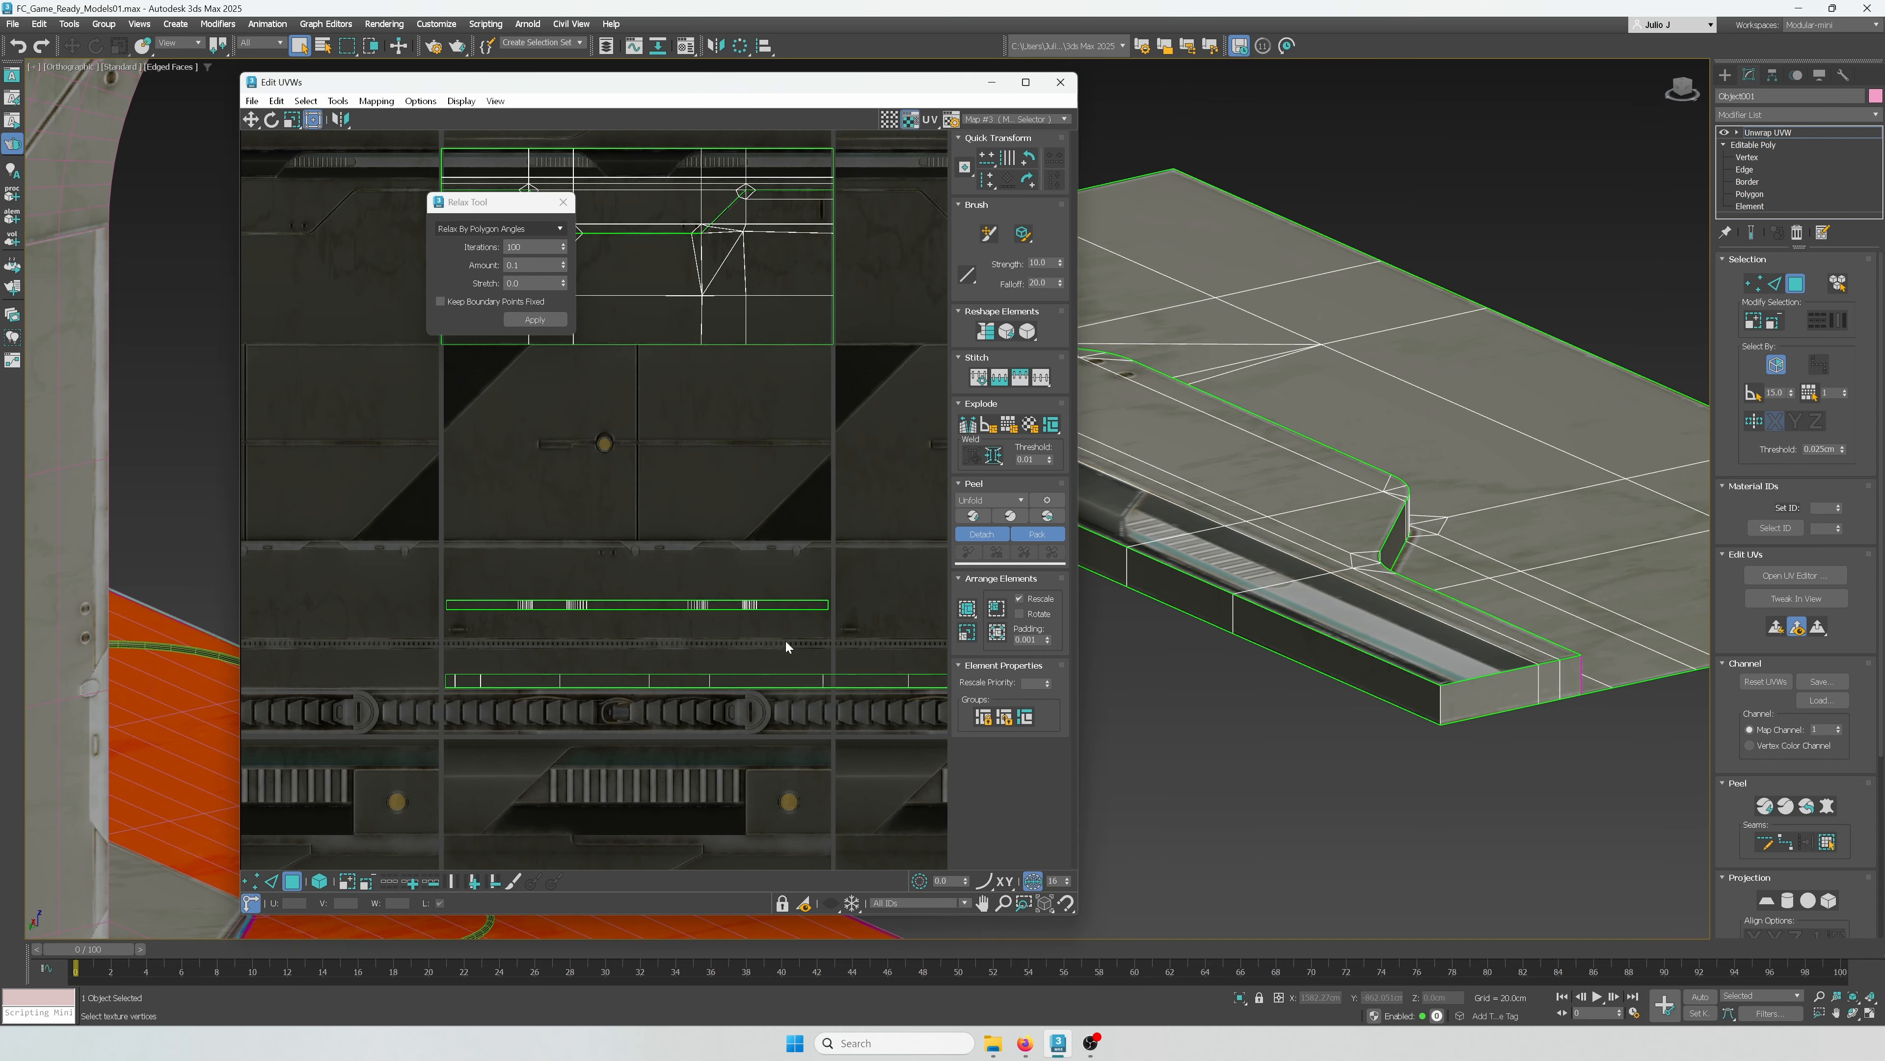
Step: Move the inner wall's UV strip onto the plain band above the segmented pipe trim and scale it up to fit
middle_click_drag(785, 639, 789, 530)
double_click(668, 494)
left_click_drag(642, 452, 636, 527)
scroll(844, 569, "up", 4)
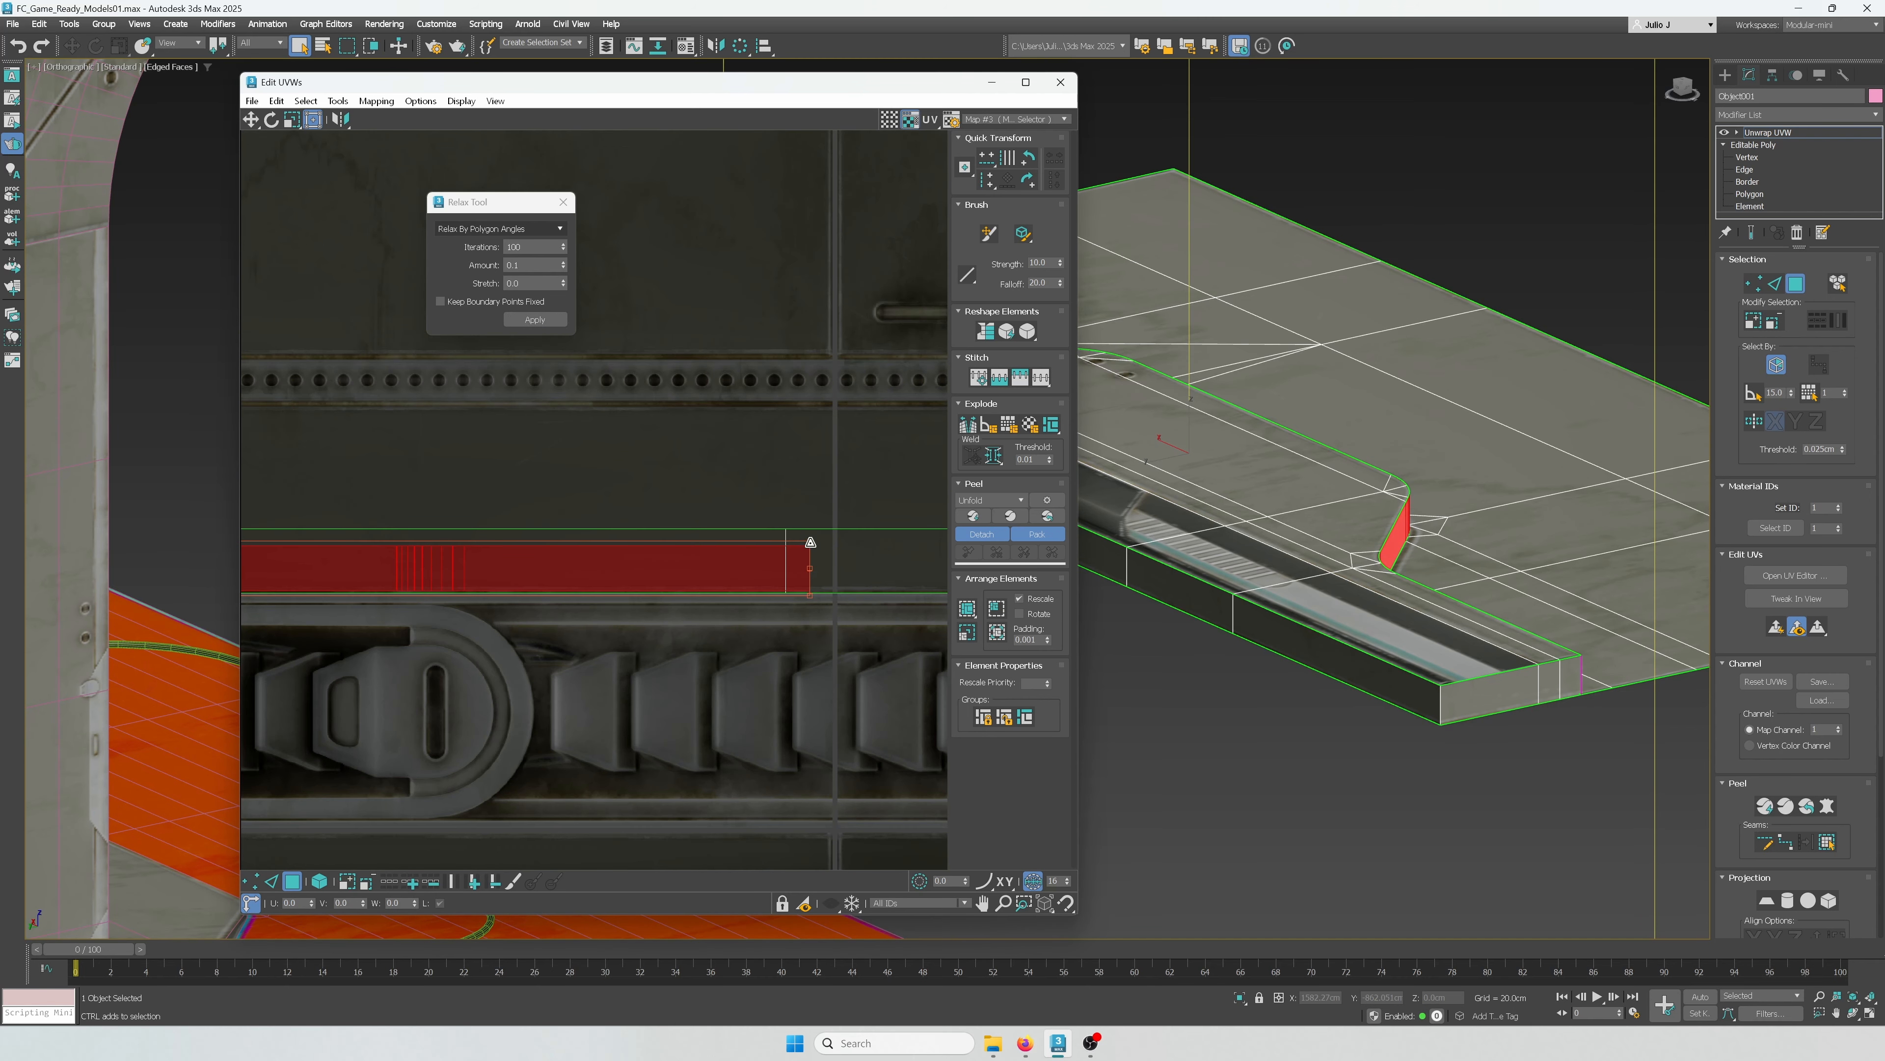
left_click_drag(811, 542, 871, 526)
scroll(1466, 715, "up", 4)
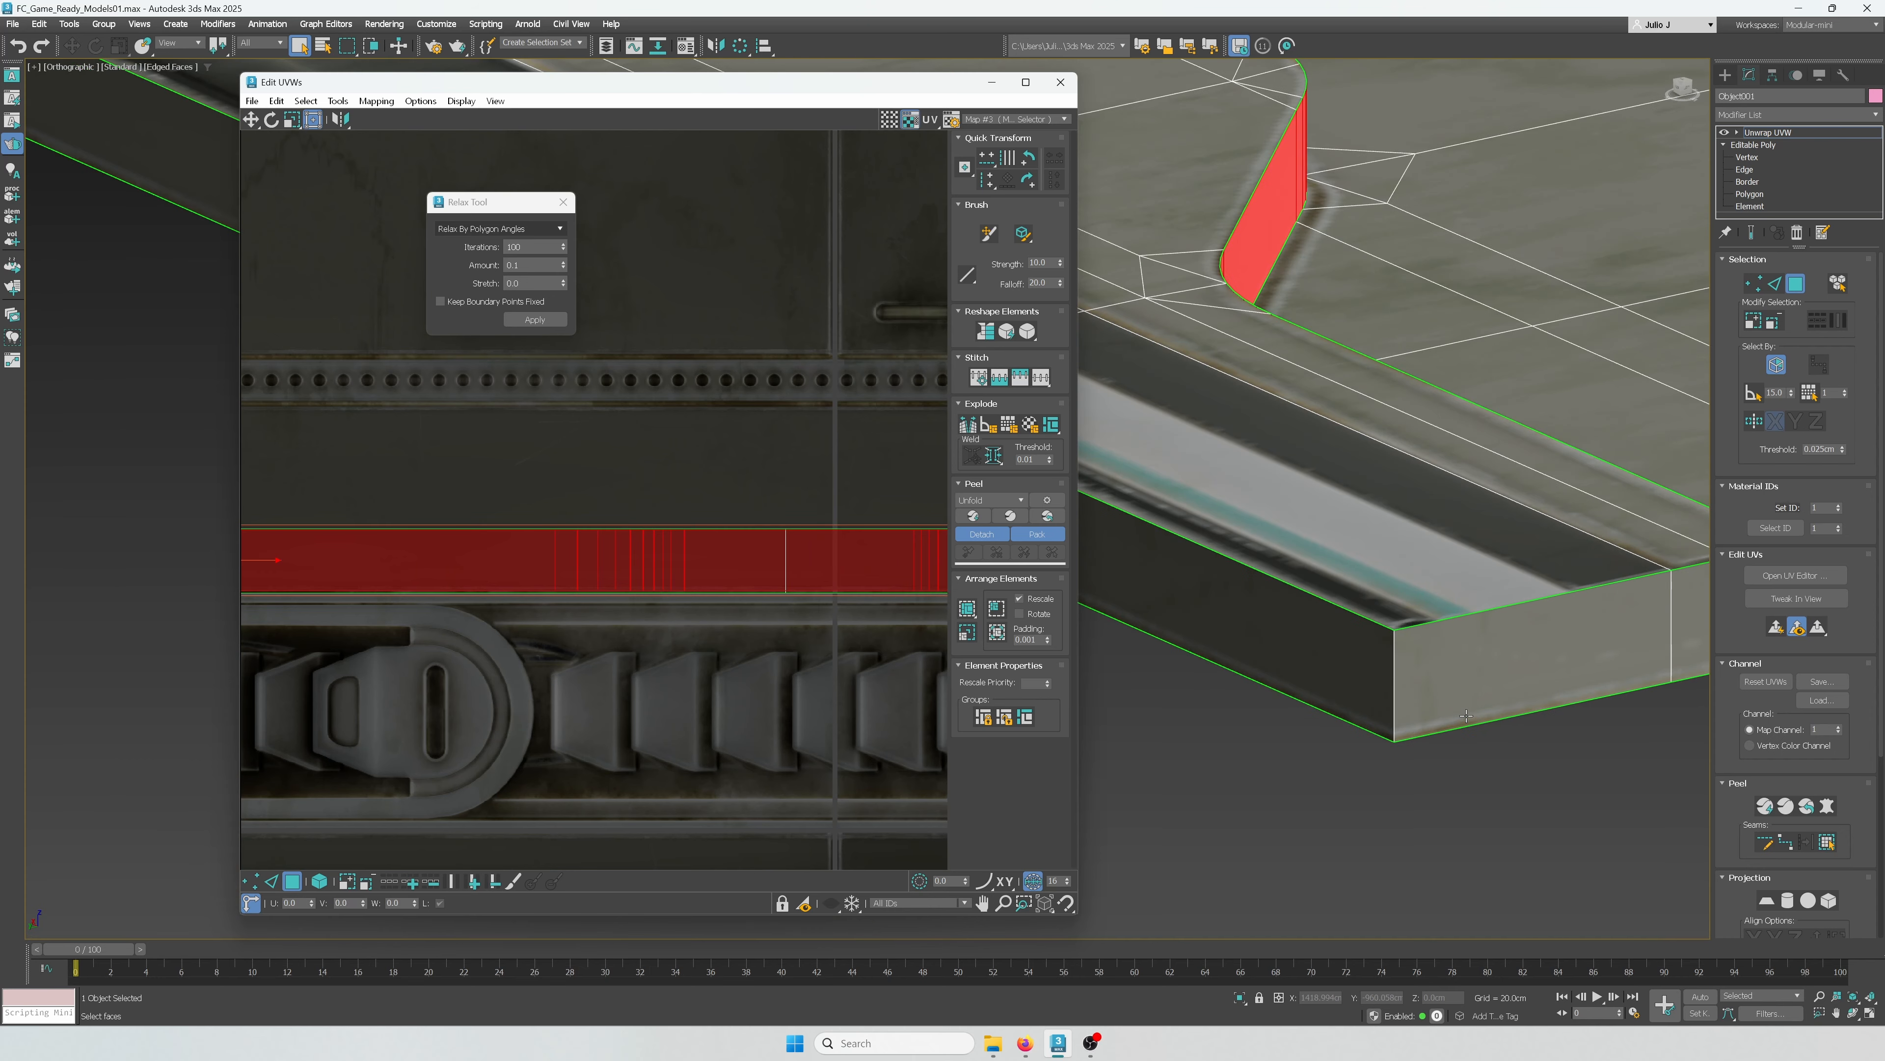
Step: Select both wall UV strips and adjust them together vertically within the plain trim band, then deselect them
scroll(806, 582, "down", 4)
middle_click_drag(808, 580, 716, 582)
left_click_drag(847, 544, 407, 642)
scroll(625, 565, "up", 1)
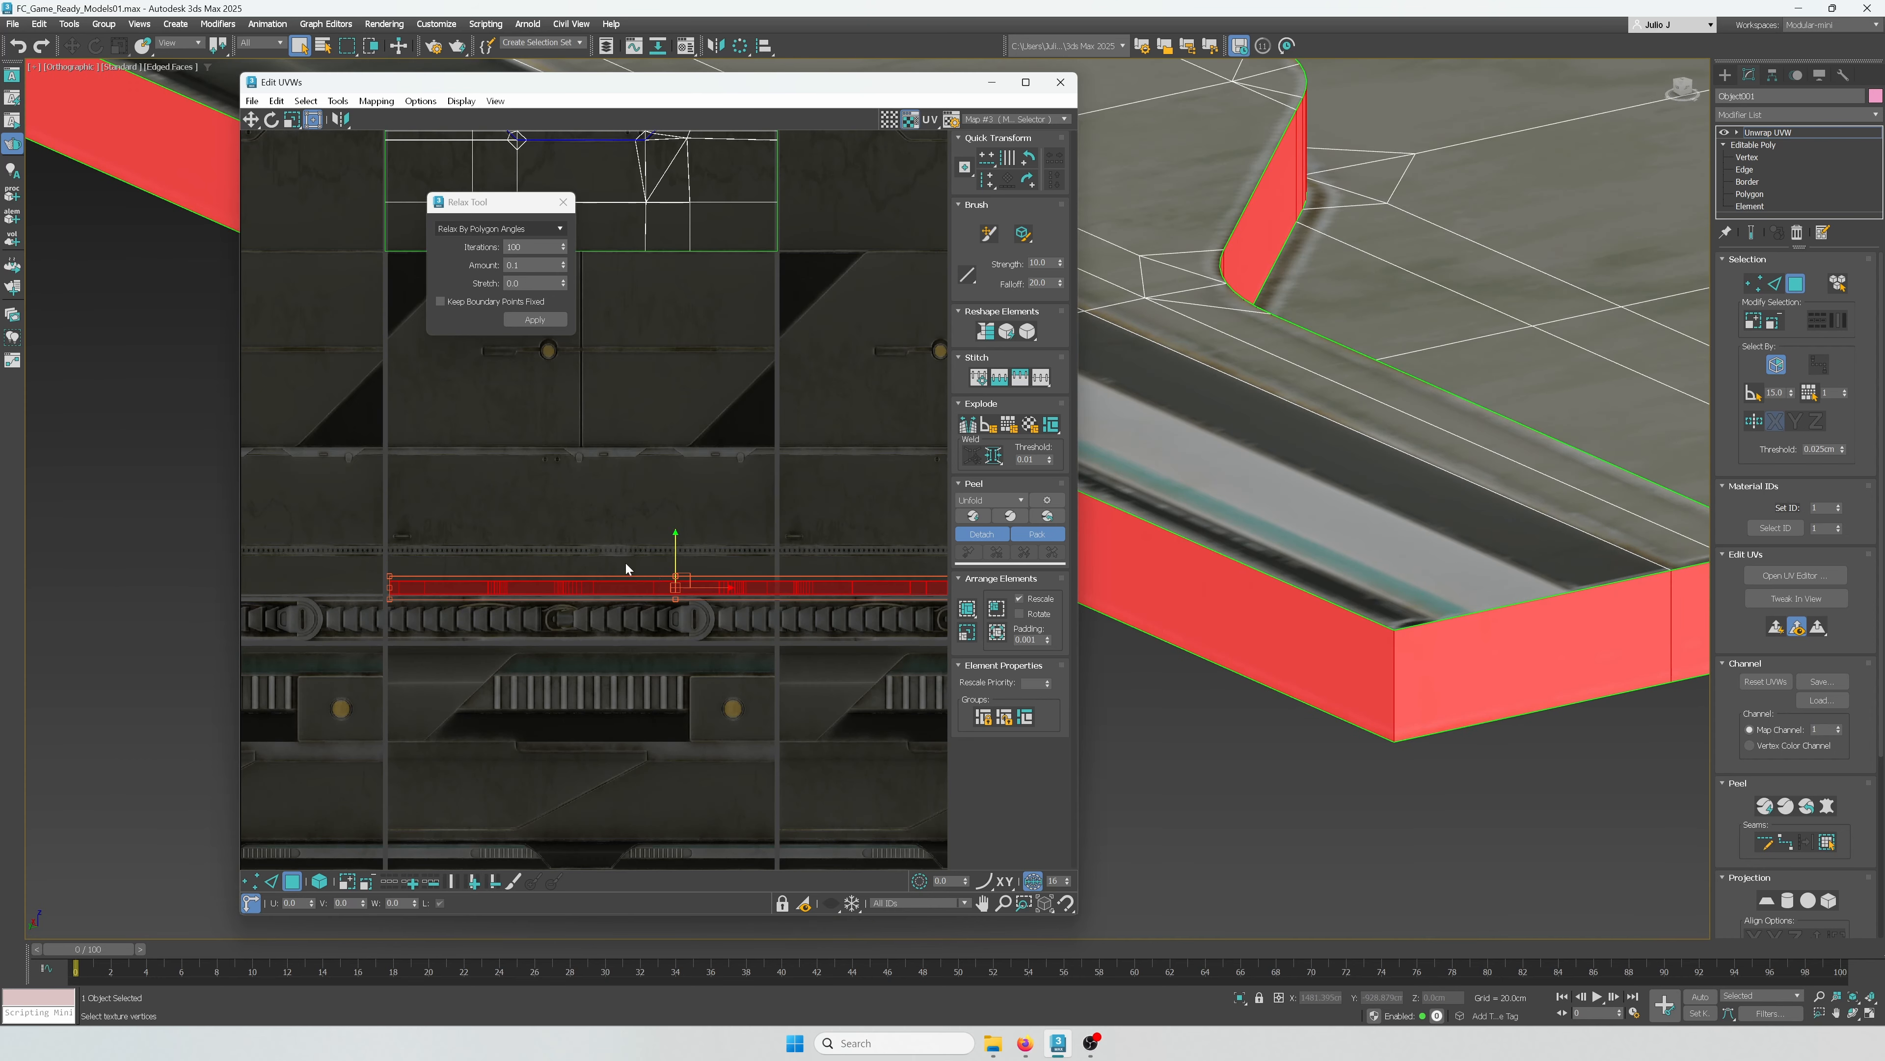
scroll(676, 600, "up", 1)
left_click_drag(676, 599, 674, 520)
left_click(1423, 804)
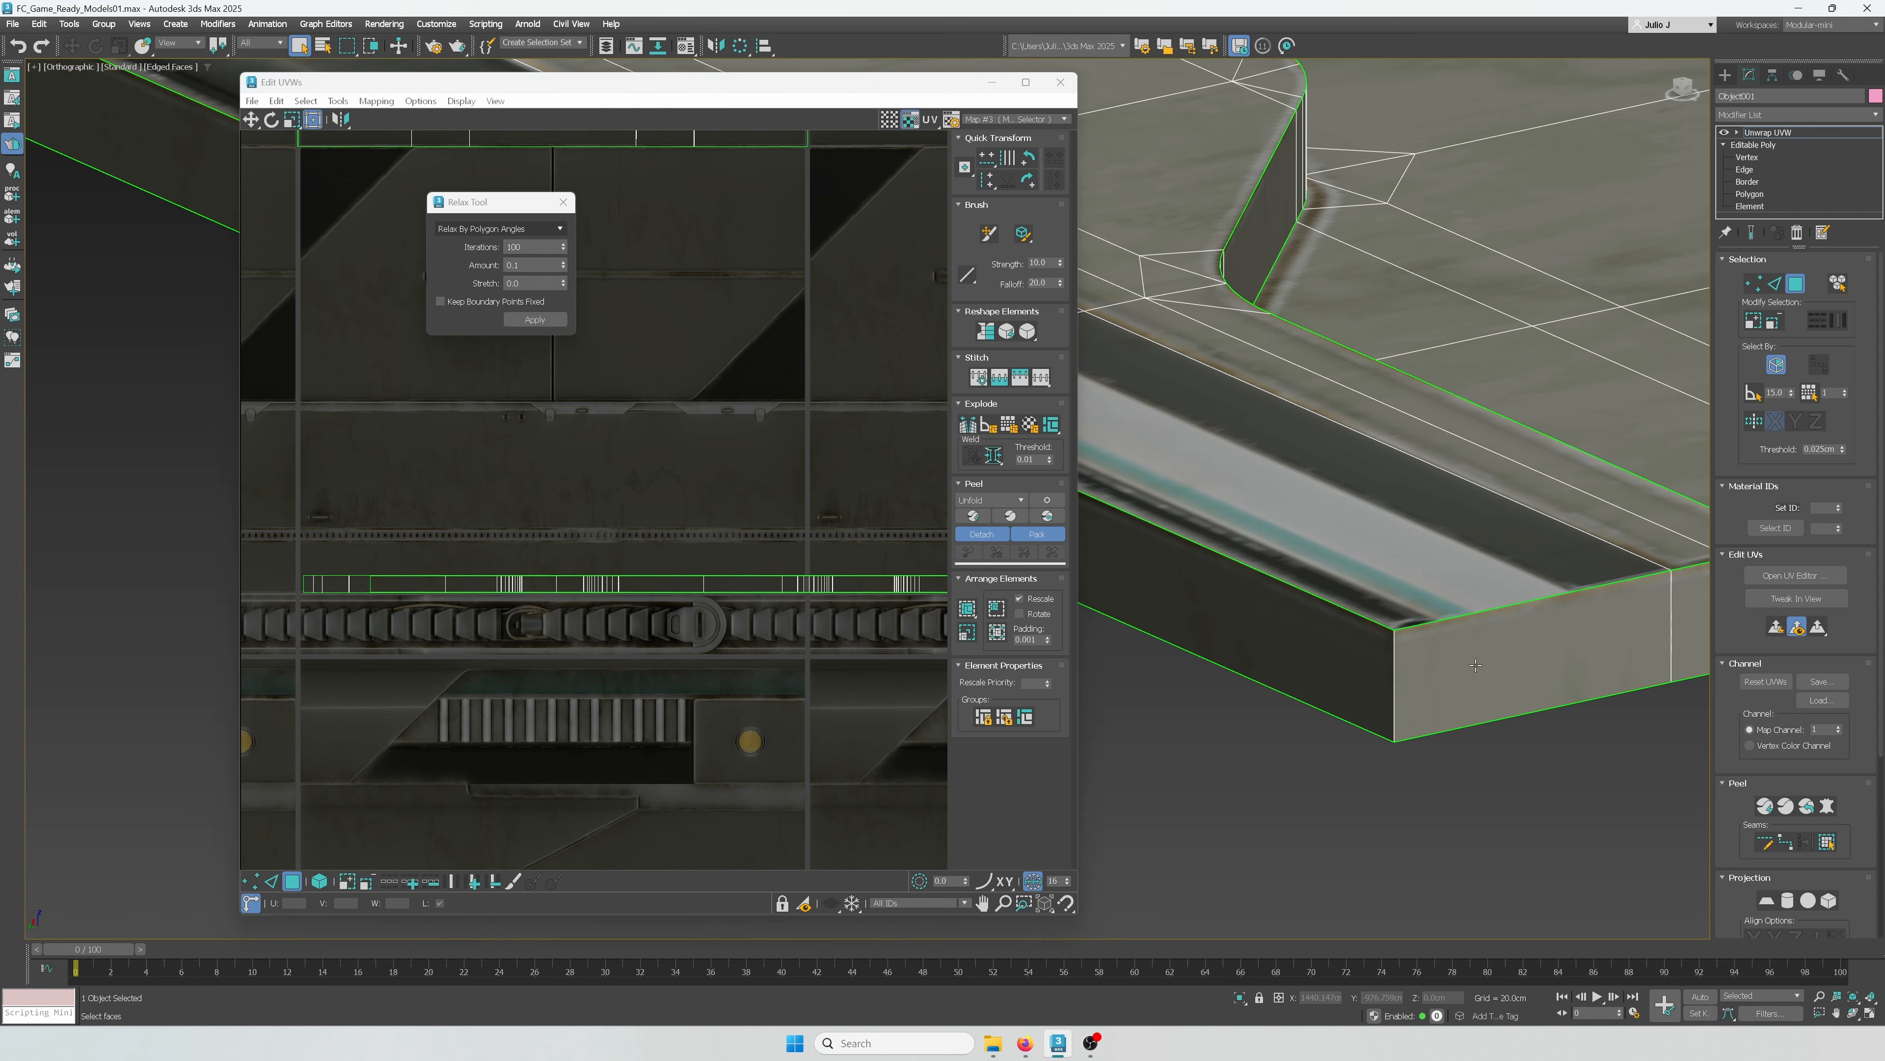
Step: Close the UV editor and collapse the unwrapped panel to an Editable Poly
middle_click_drag(1475, 665, 1403, 677, "alt")
left_click(1266, 655)
scroll(1247, 639, "down", 3)
middle_click_drag(1247, 638, 854, 624, "alt")
scroll(832, 620, "down", 1)
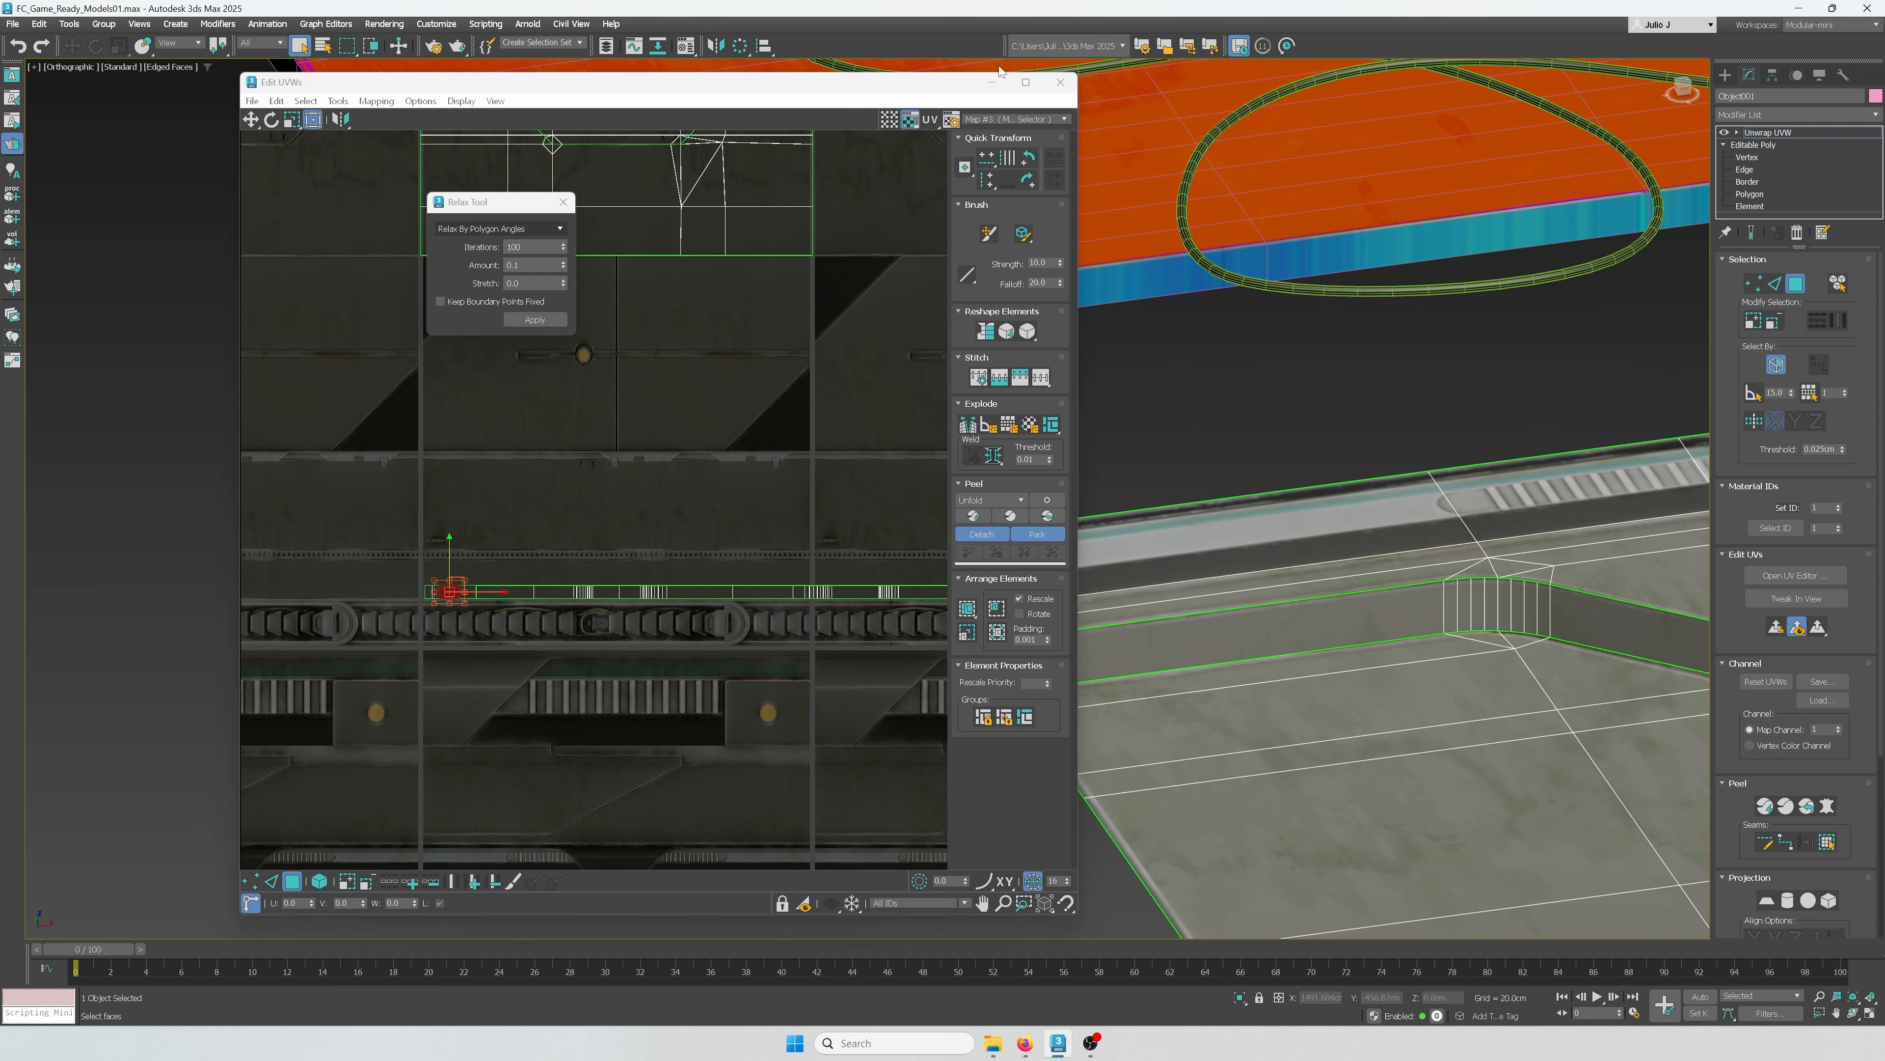
left_click(1060, 82)
scroll(1299, 713, "down", 2)
middle_click_drag(1299, 713, 922, 683)
right_click(946, 518)
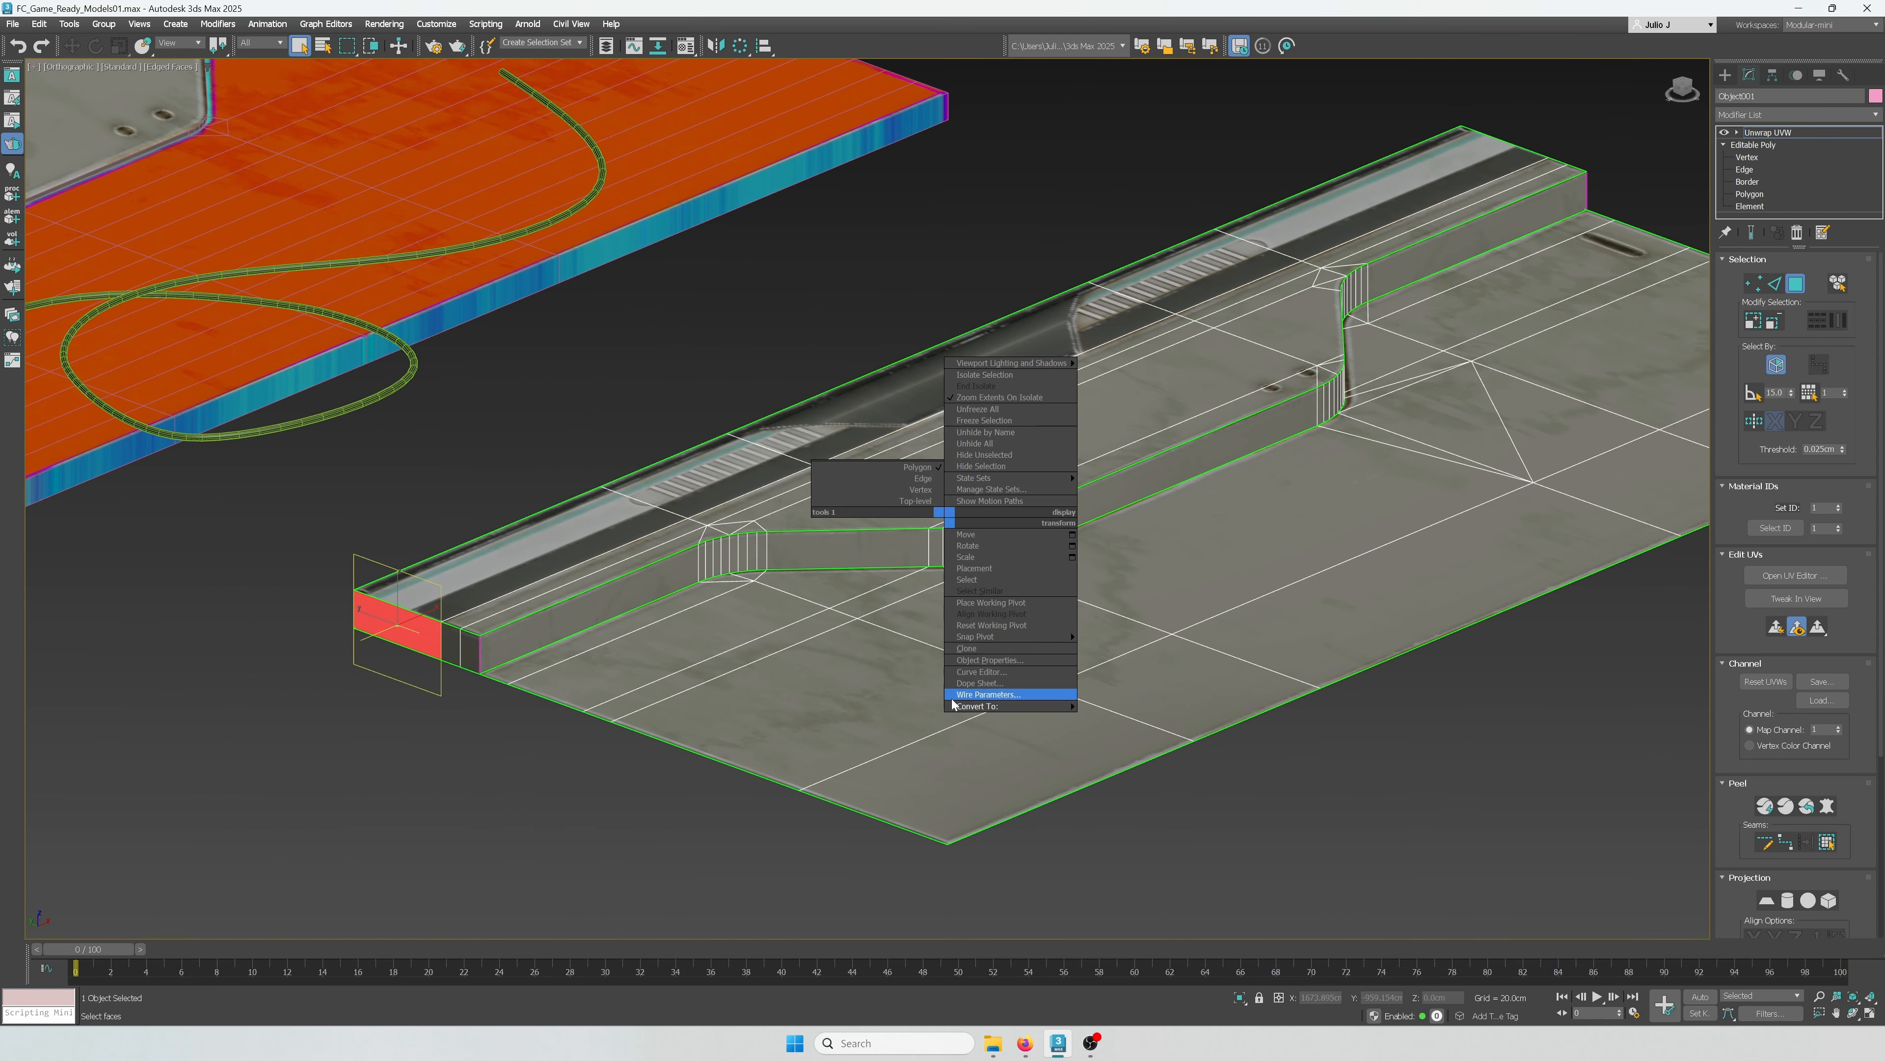
mouse_move(954, 706)
left_click(884, 718)
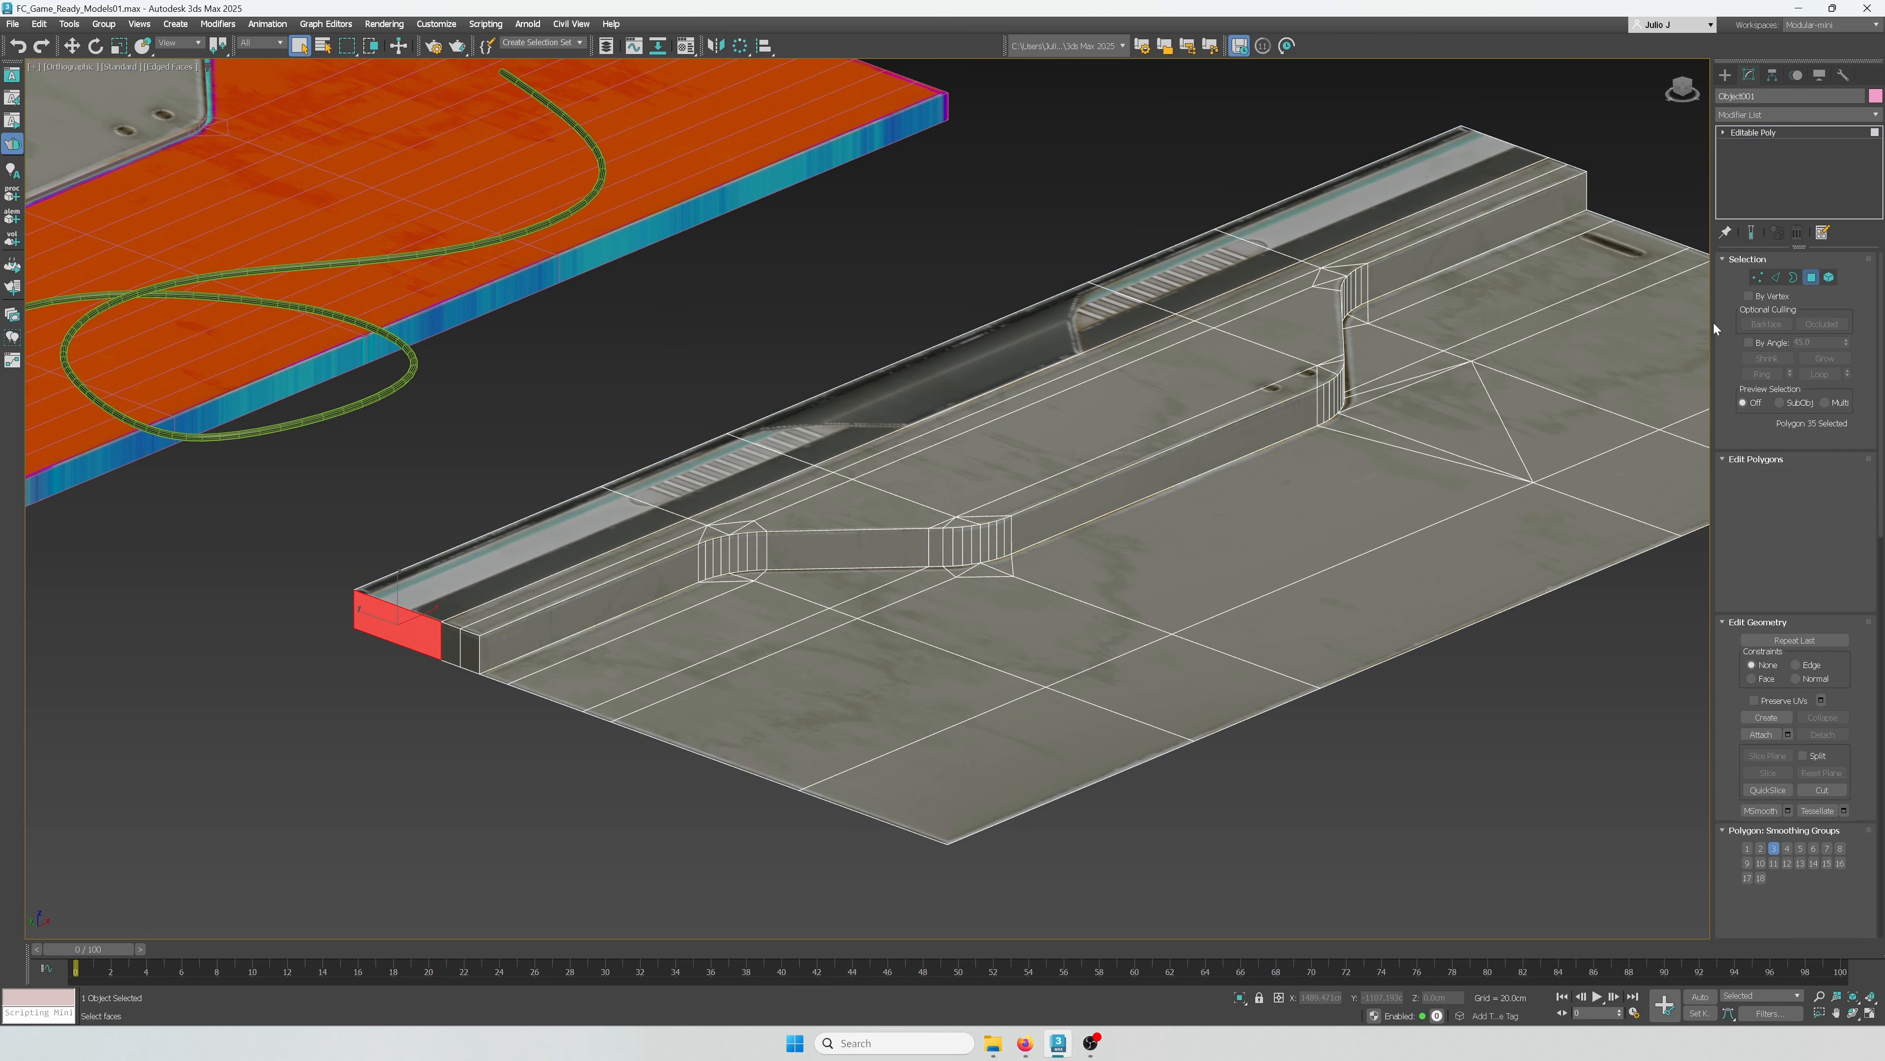
Step: Isolate the stepped panel in the front view
key("f")
scroll(1357, 495, "down", 6)
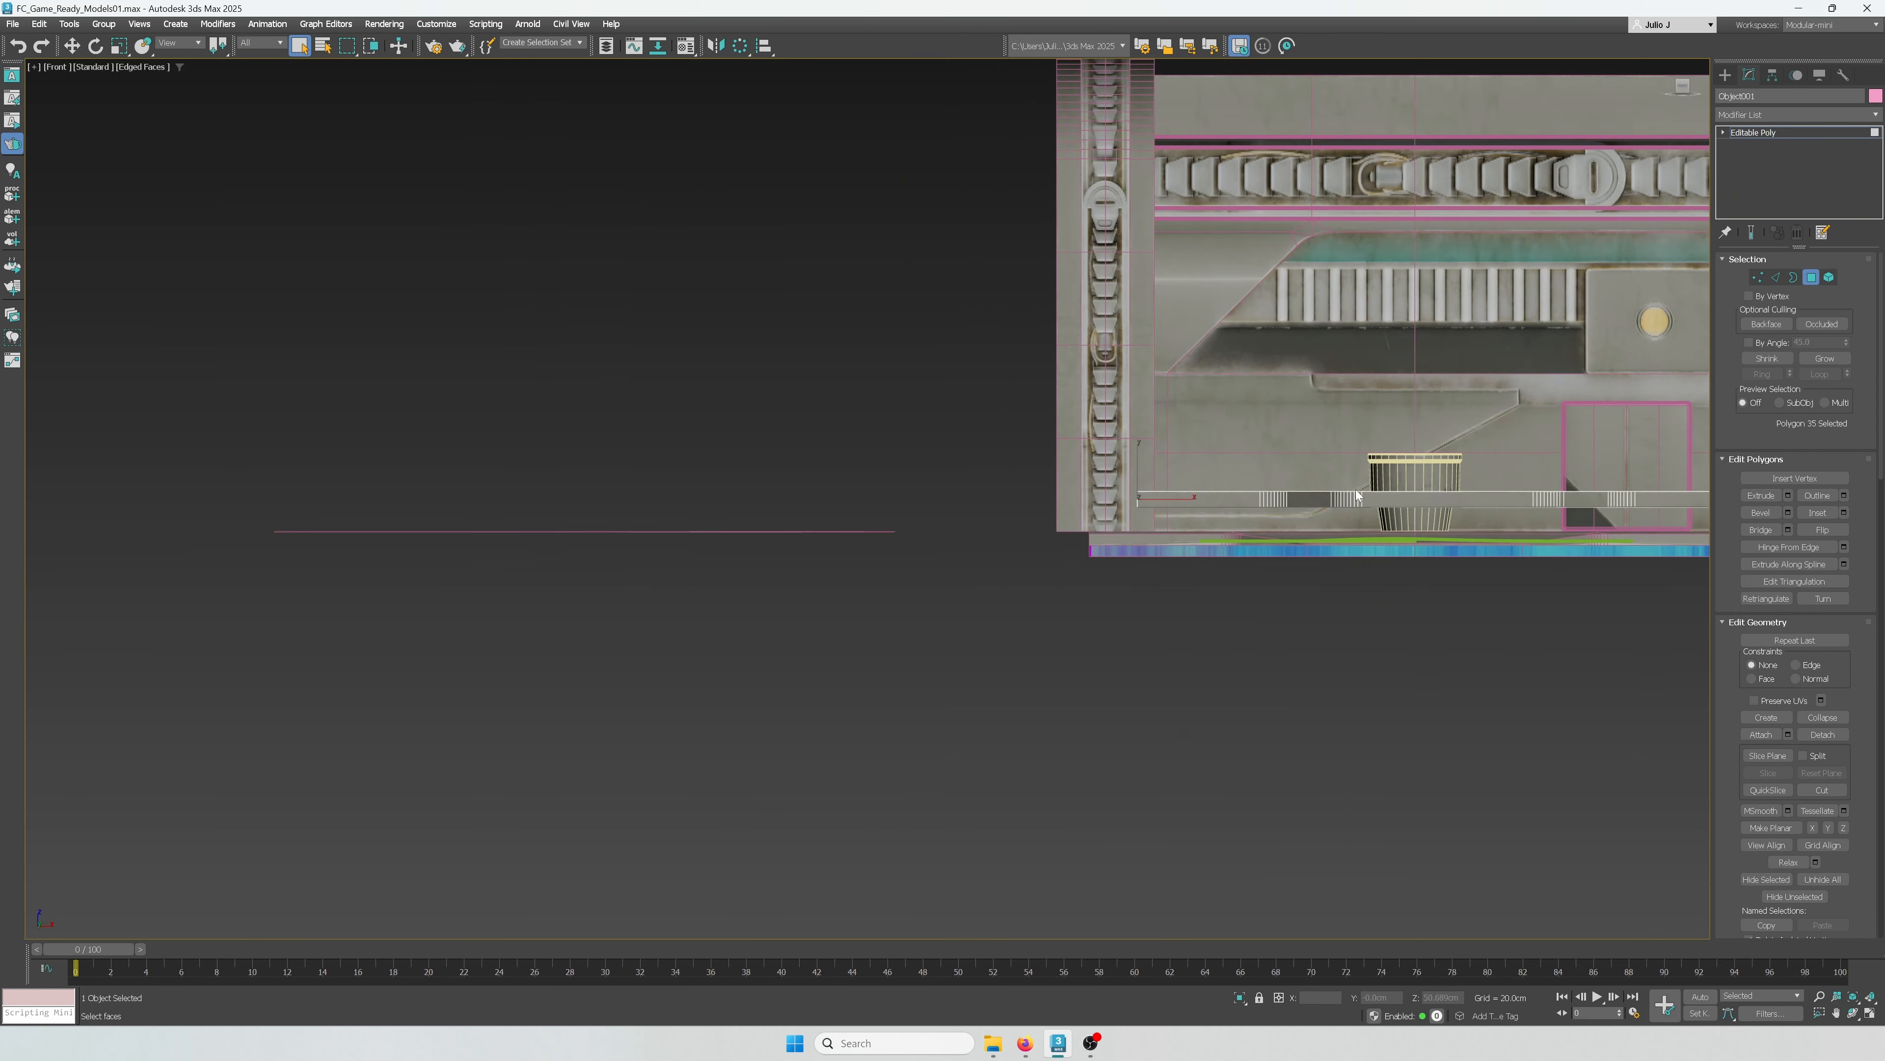
middle_click_drag(1356, 491, 1016, 553)
right_click(1017, 553)
left_click(1048, 424)
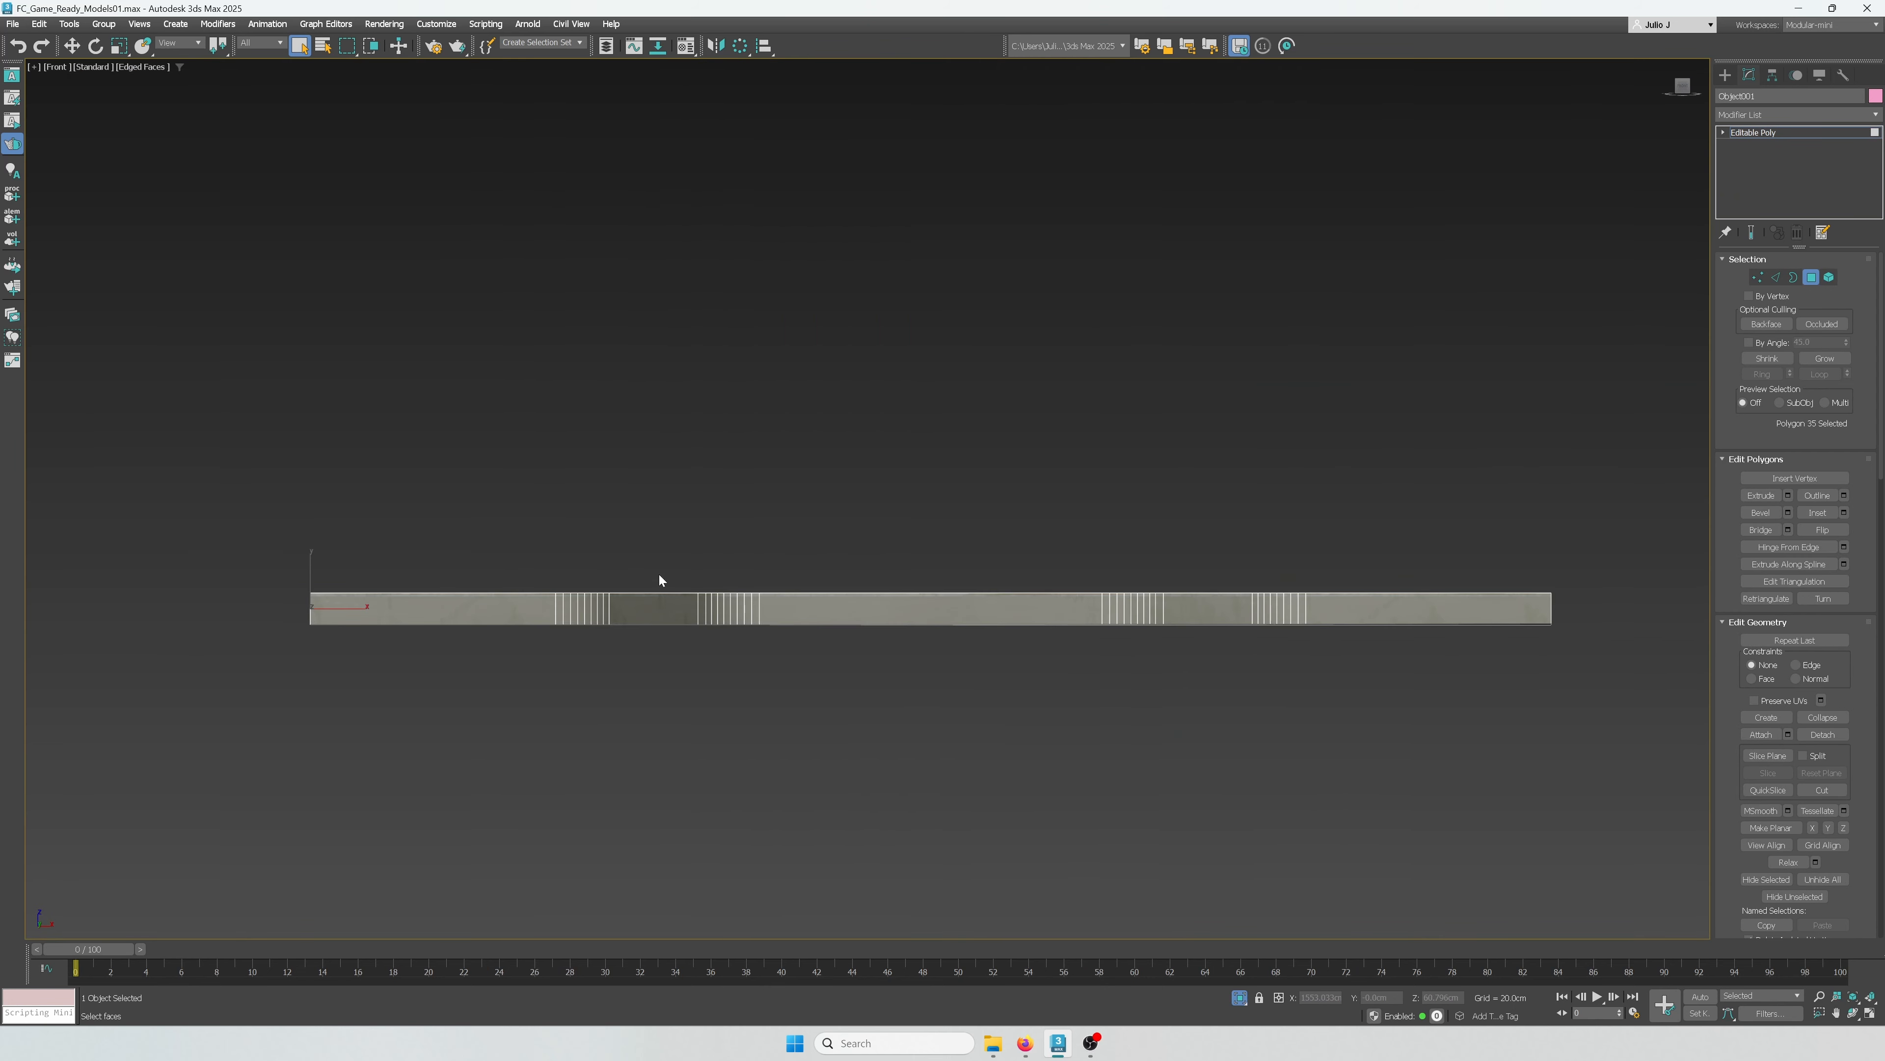
Step: Select the raised section's top, inner wall and end polygons, leaving out the outer trim strip
scroll(659, 574, "down", 2)
left_click_drag(389, 532, 1112, 617)
left_click_drag(1357, 591, 1357, 591)
middle_click_drag(1357, 591, 1084, 772, "alt")
left_click_drag(1061, 904, 945, 370)
middle_click_drag(989, 573, 1091, 576, "alt")
Step: Apply an FFD 2x2x2 modifier to the selection and lower its upper inner control points so the raised section slopes toward the plate
left_click(1746, 115)
type("f")
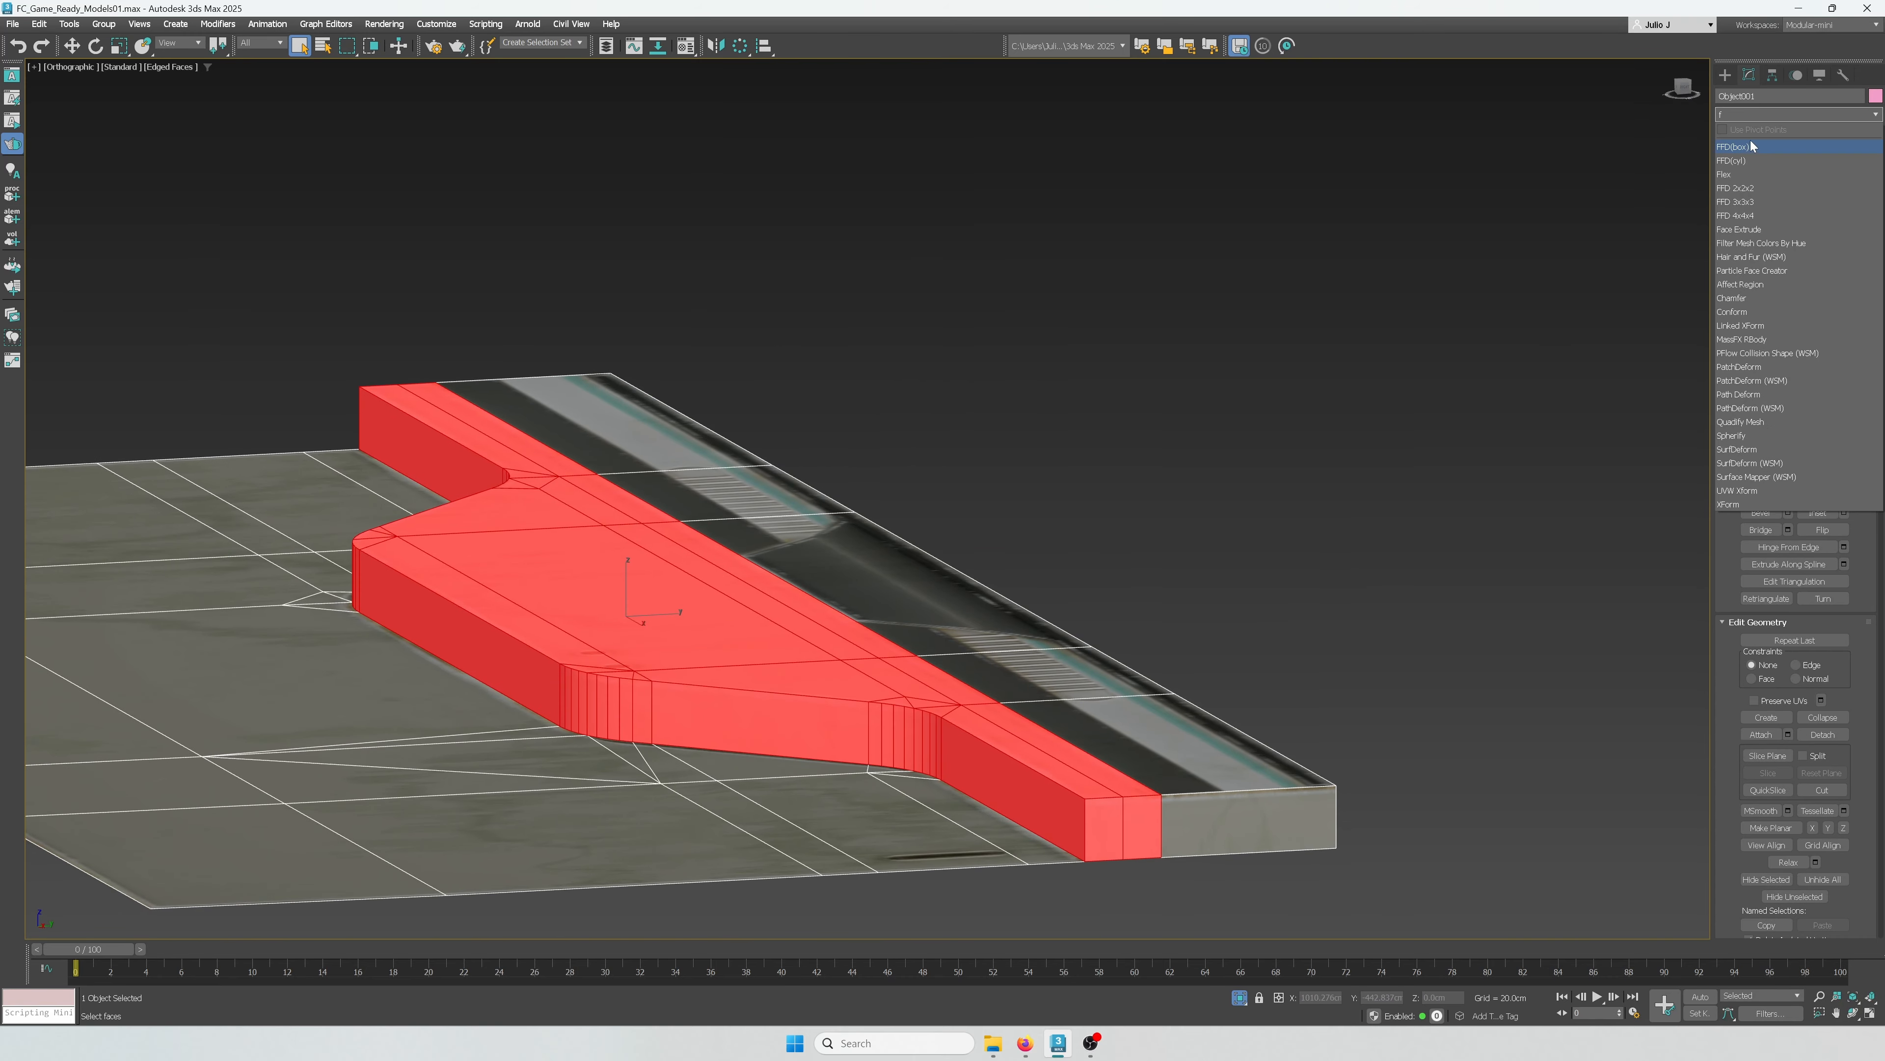
left_click(1752, 187)
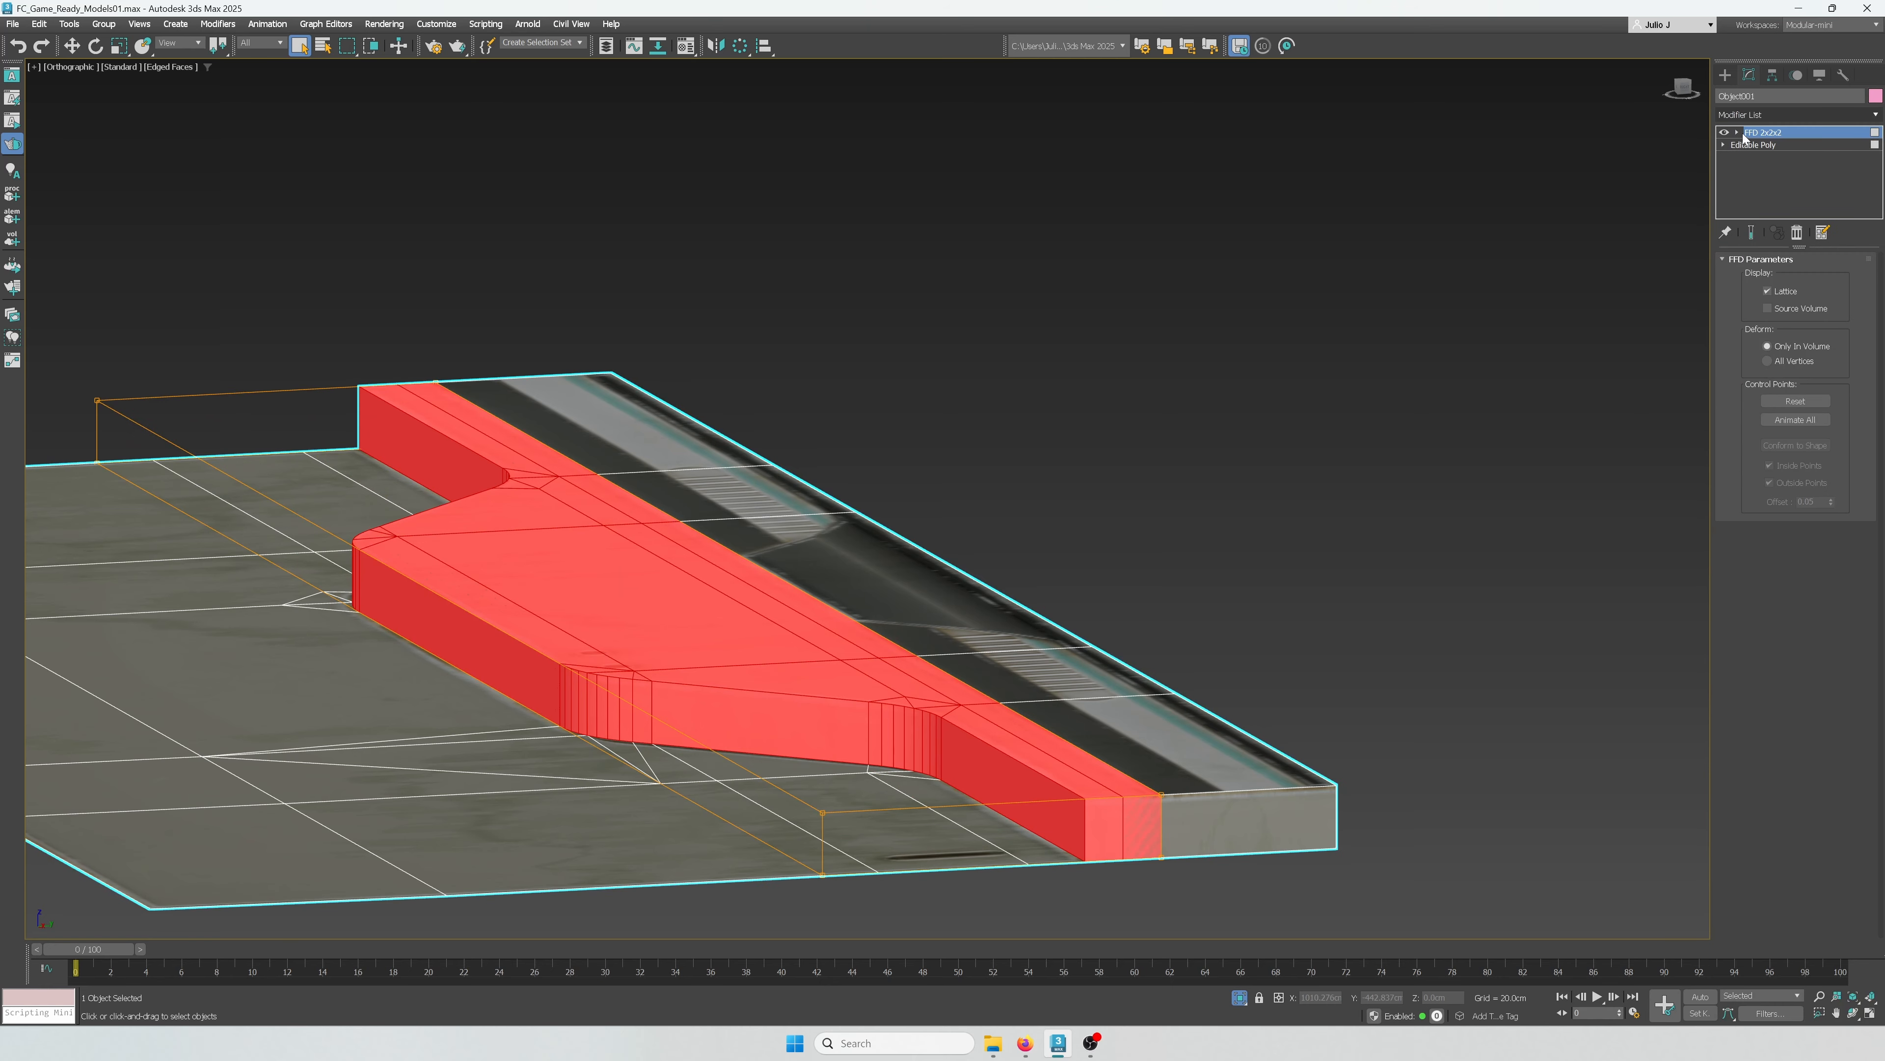
key("1")
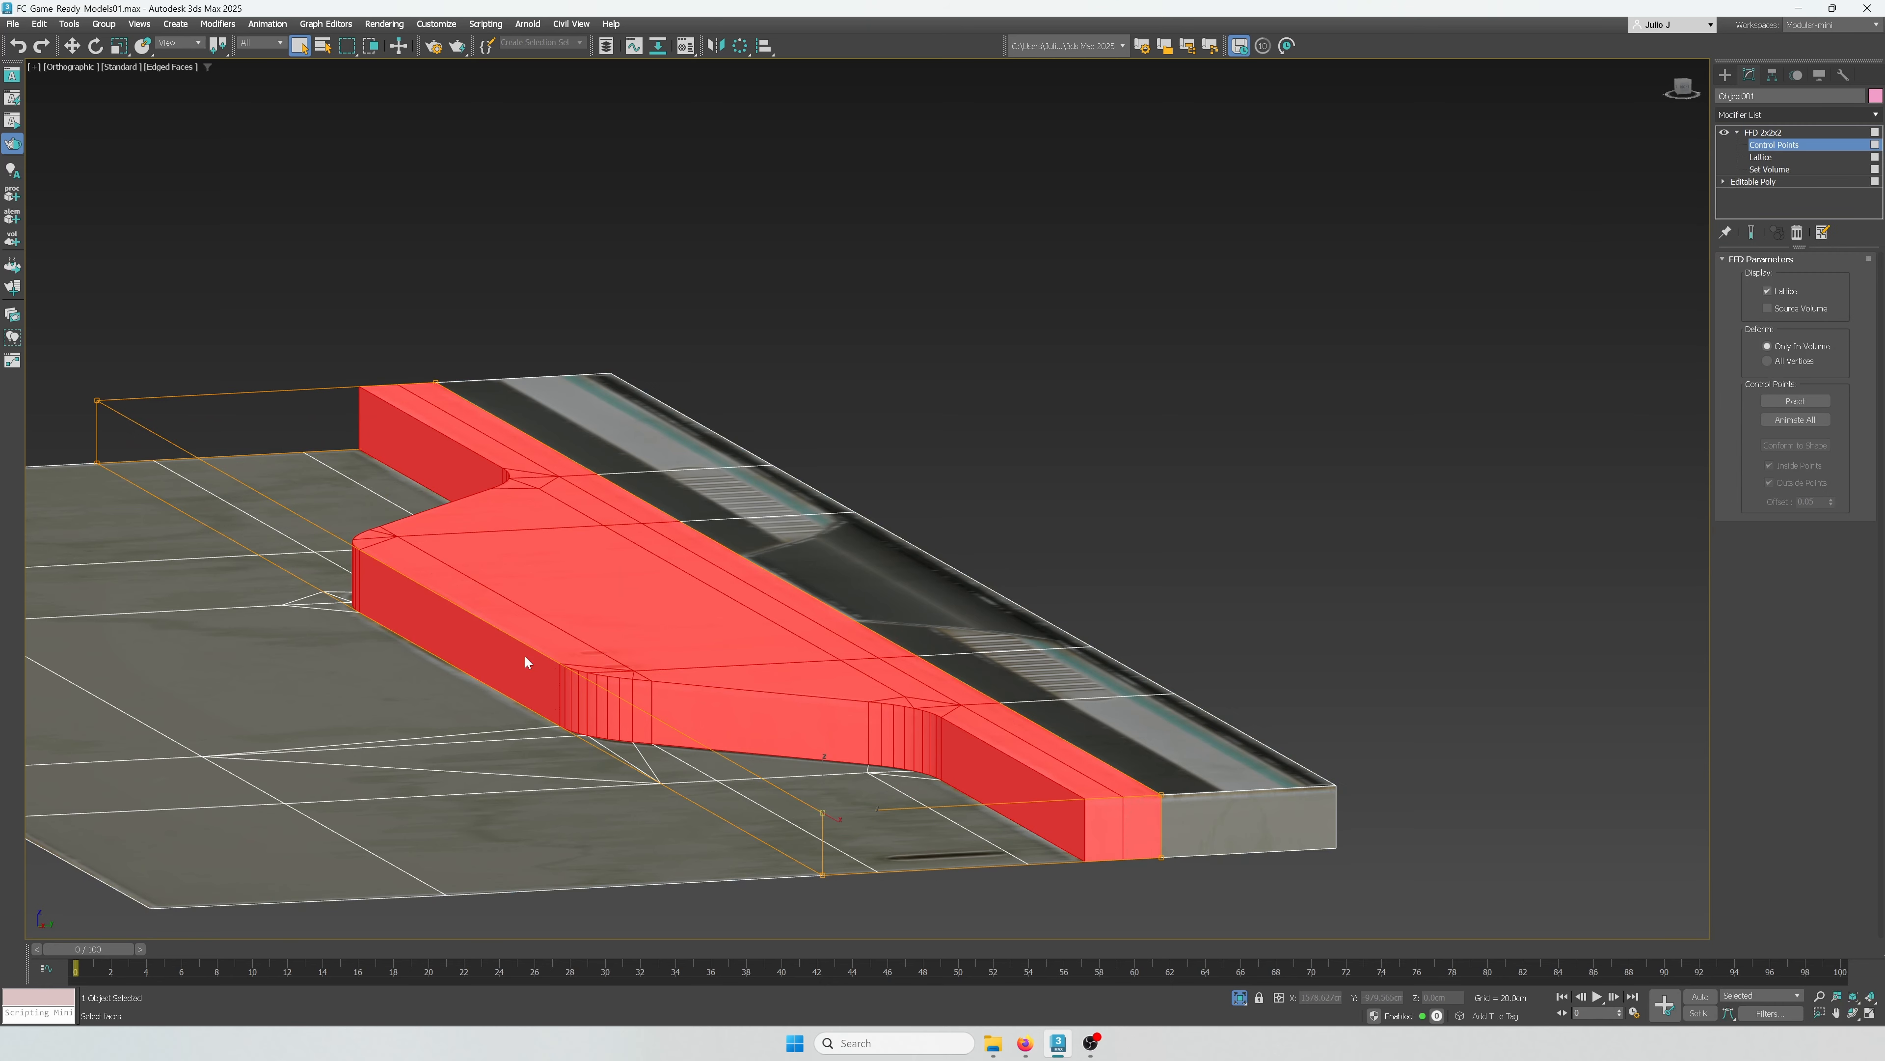
left_click(98, 399, "ctrl")
middle_click_drag(381, 498, 417, 488)
key("w")
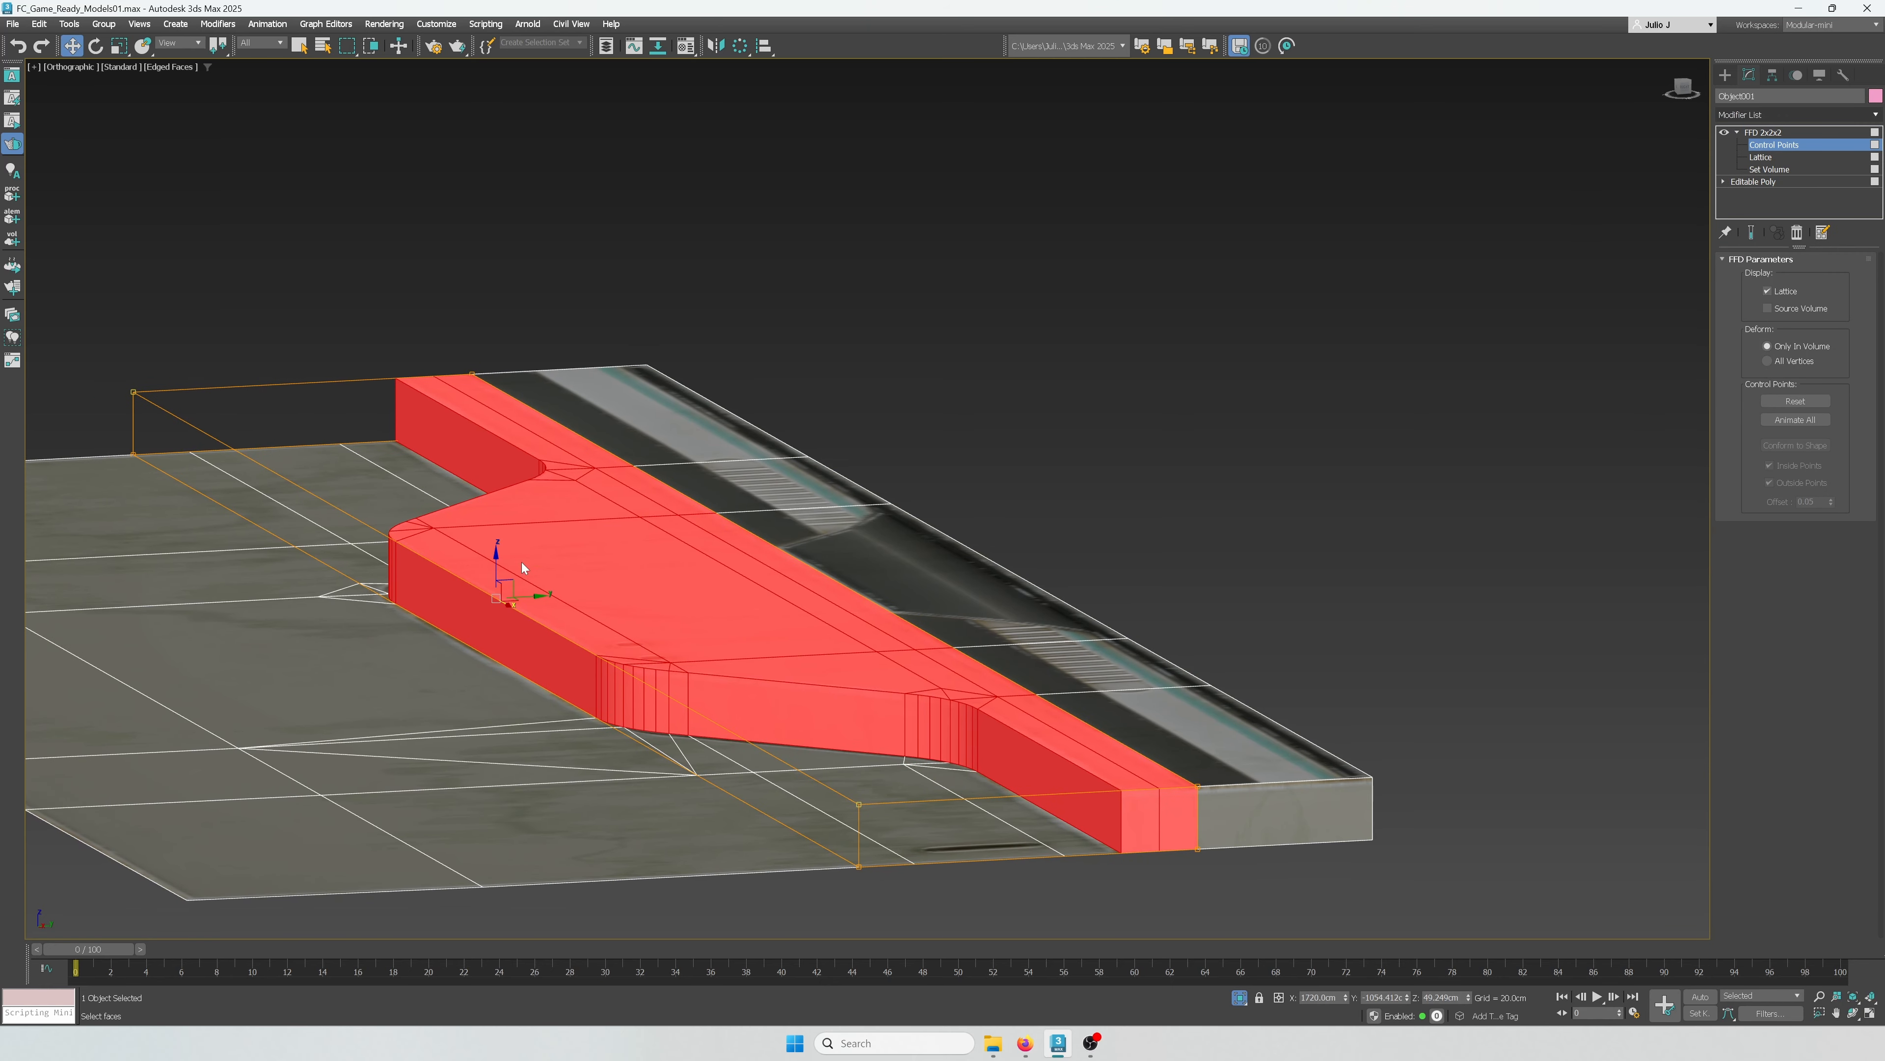
left_click_drag(495, 564, 484, 619)
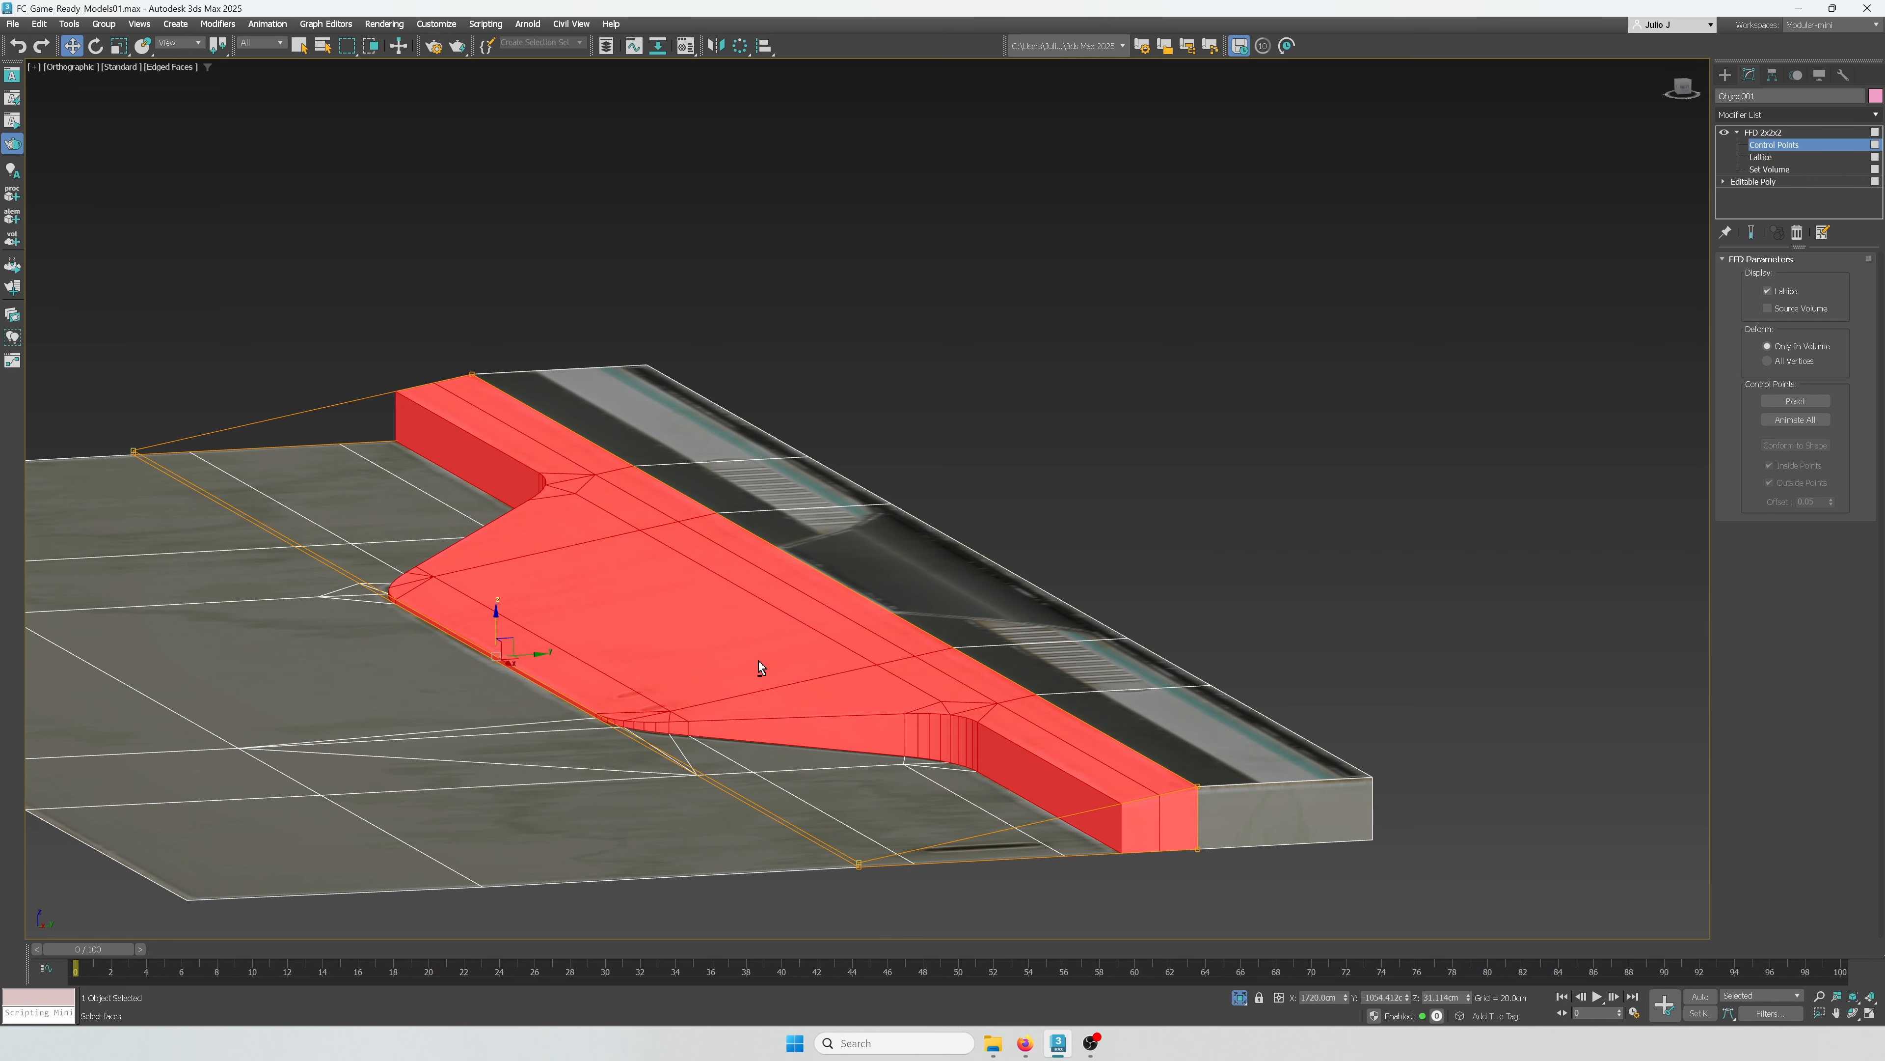
Step: Collapse the FFD-deformed panel to an Editable Poly and return to polygon selection
middle_click_drag(759, 666, 783, 576, "alt")
right_click(783, 575)
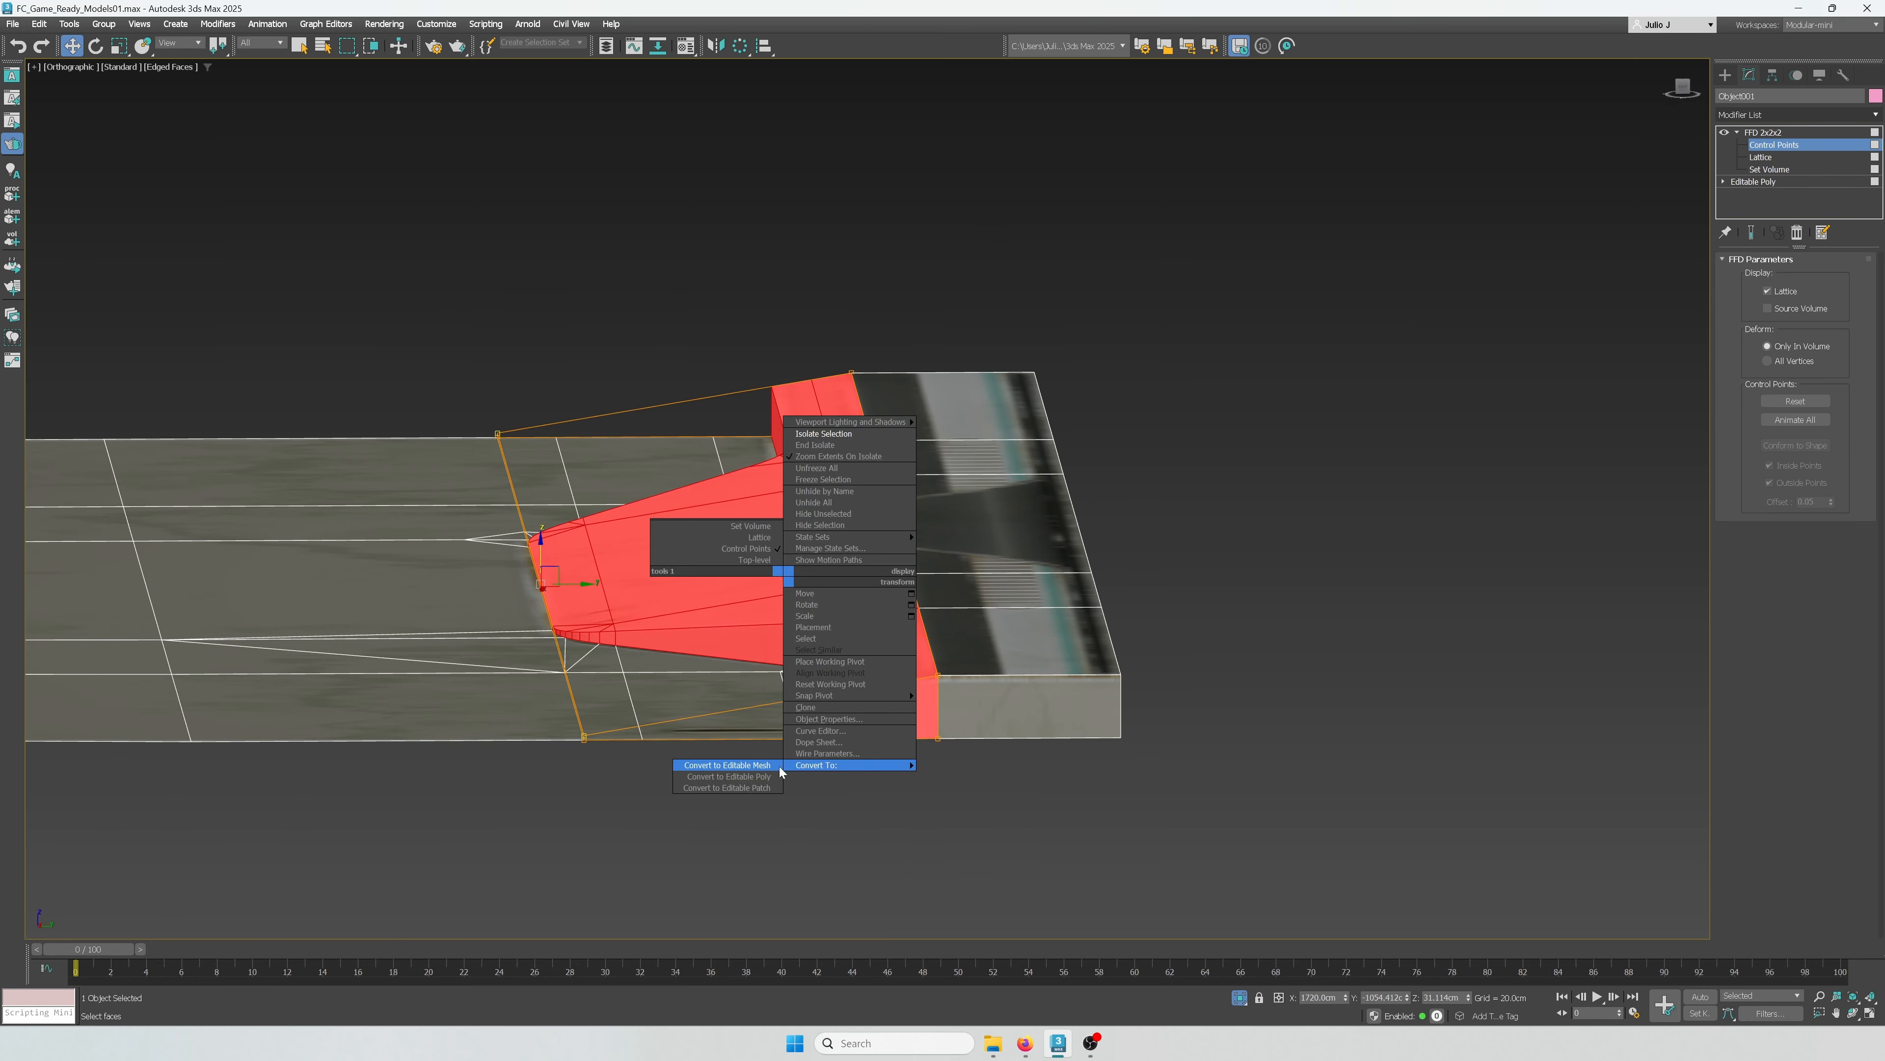
left_click(757, 776)
key("4")
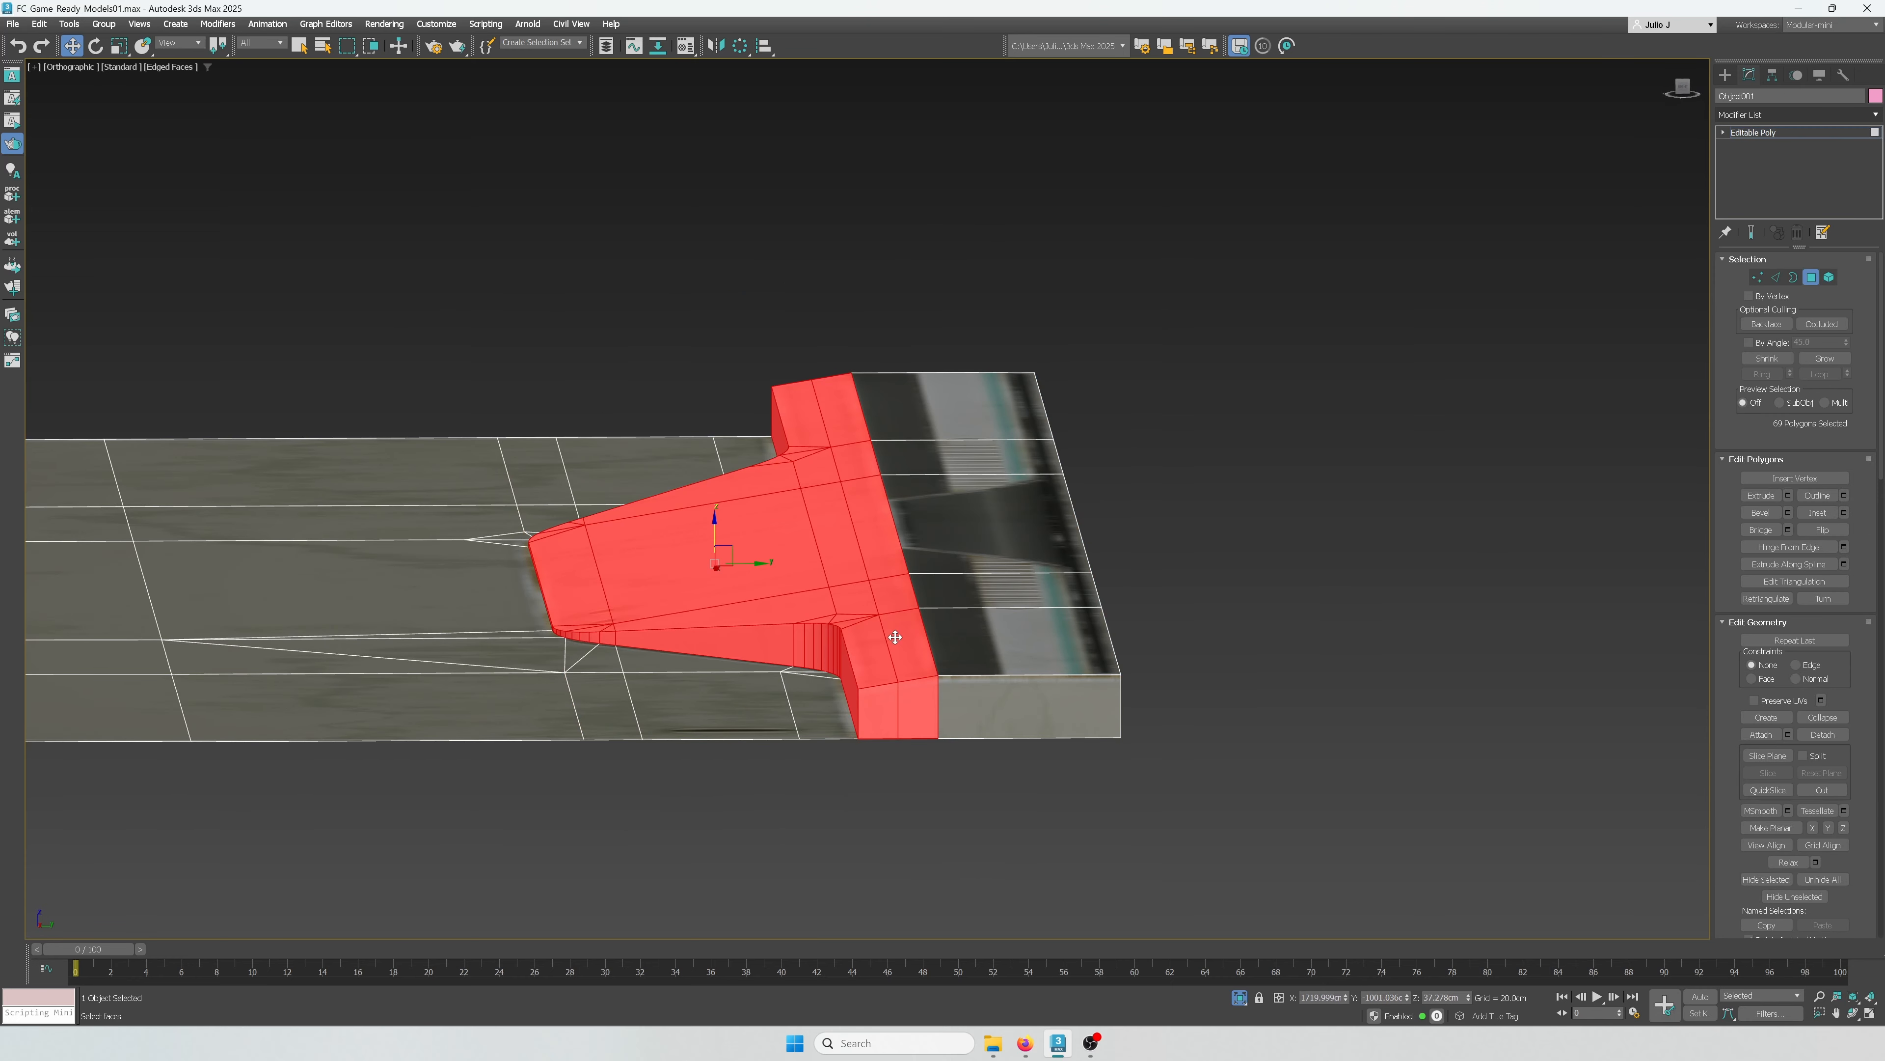
Step: Reduce the polygon selection to the raised section's sloped top faces by deselecting its vertical walls
middle_click_drag(895, 650, 995, 702, "alt")
key("f")
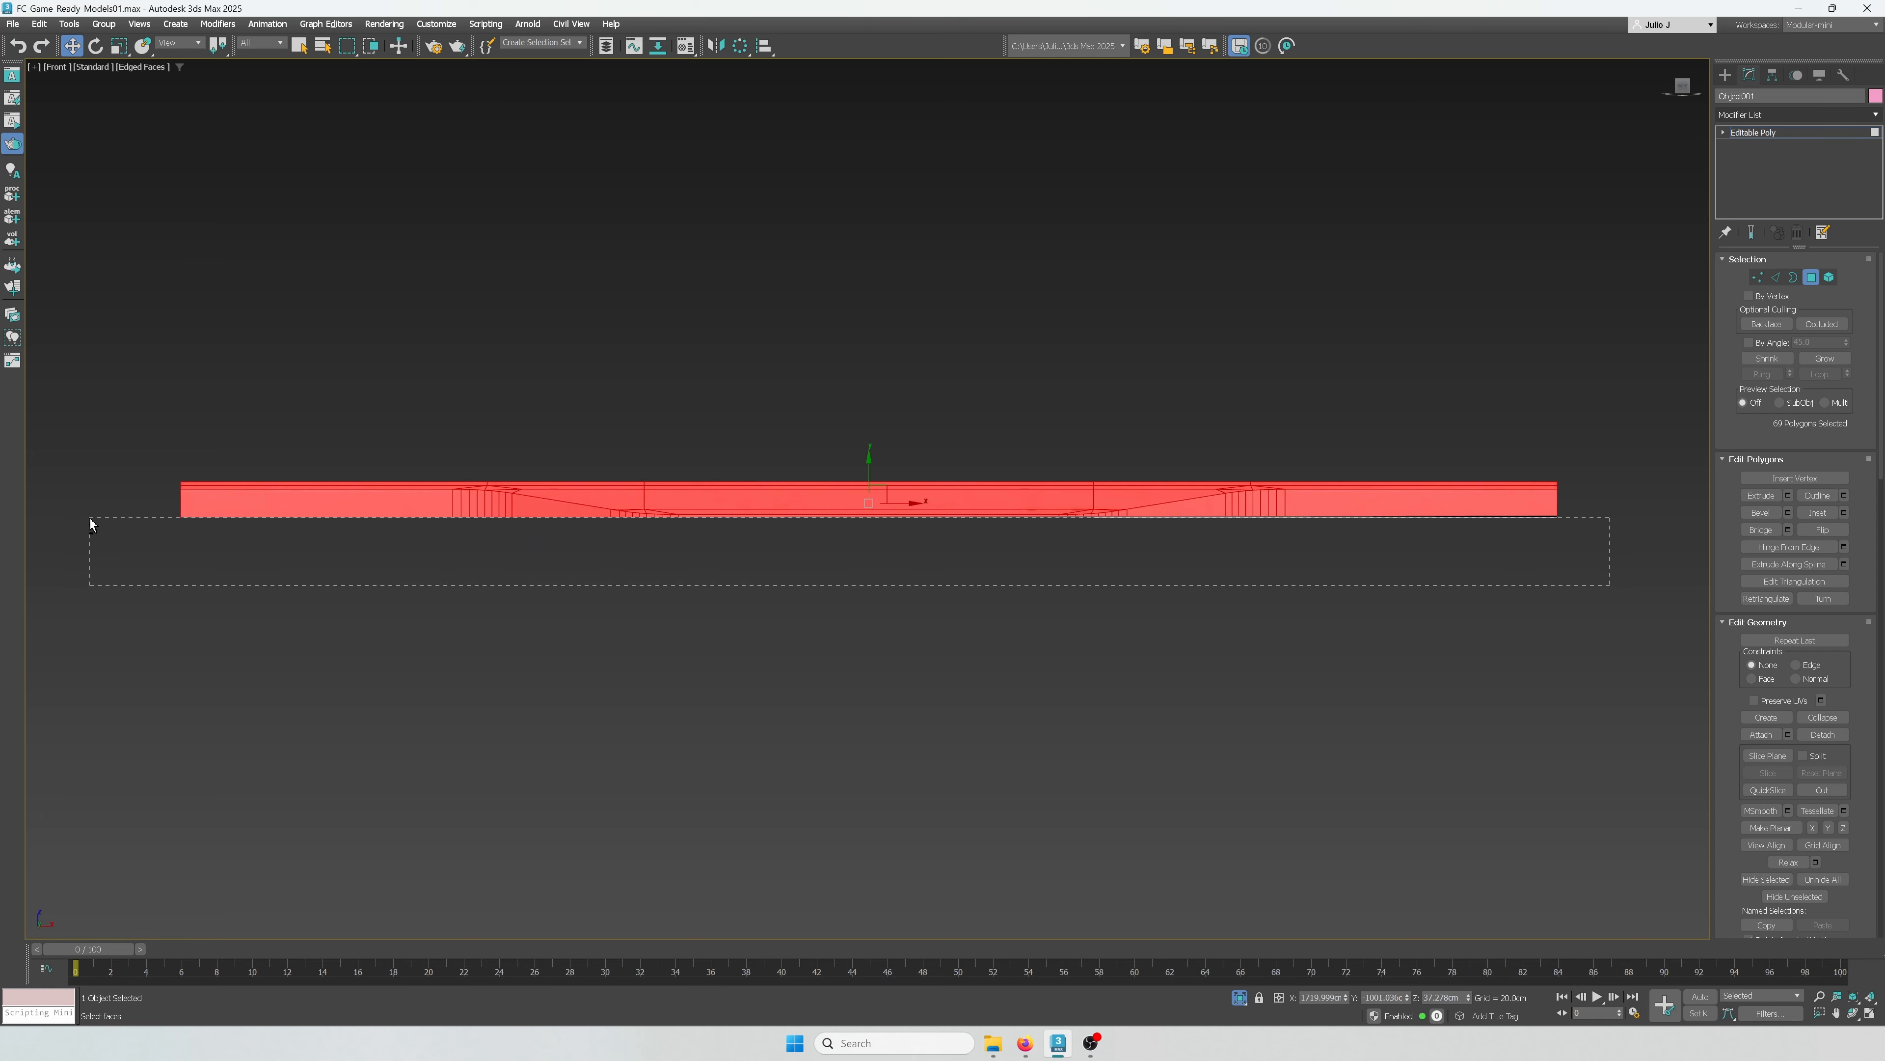
left_click_drag(86, 520, 85, 520, "alt")
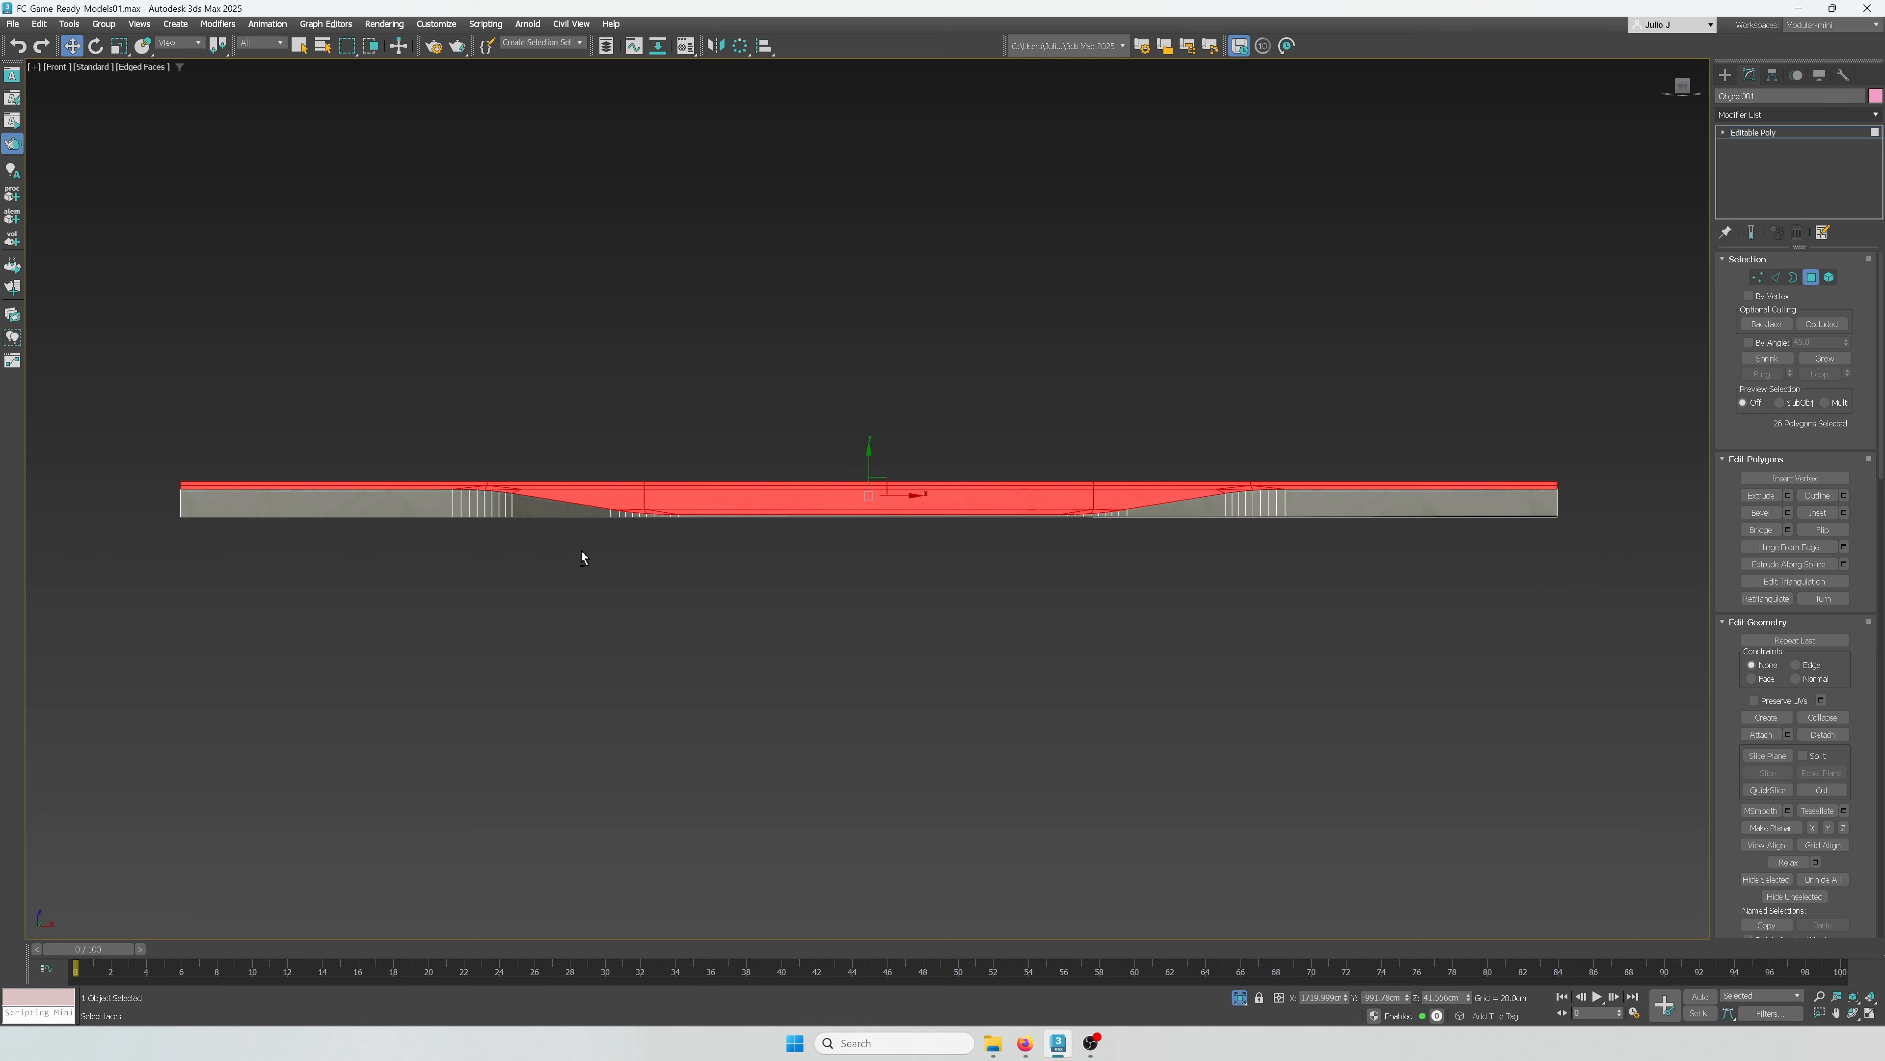
left_click_drag(516, 520, 572, 569, "alt")
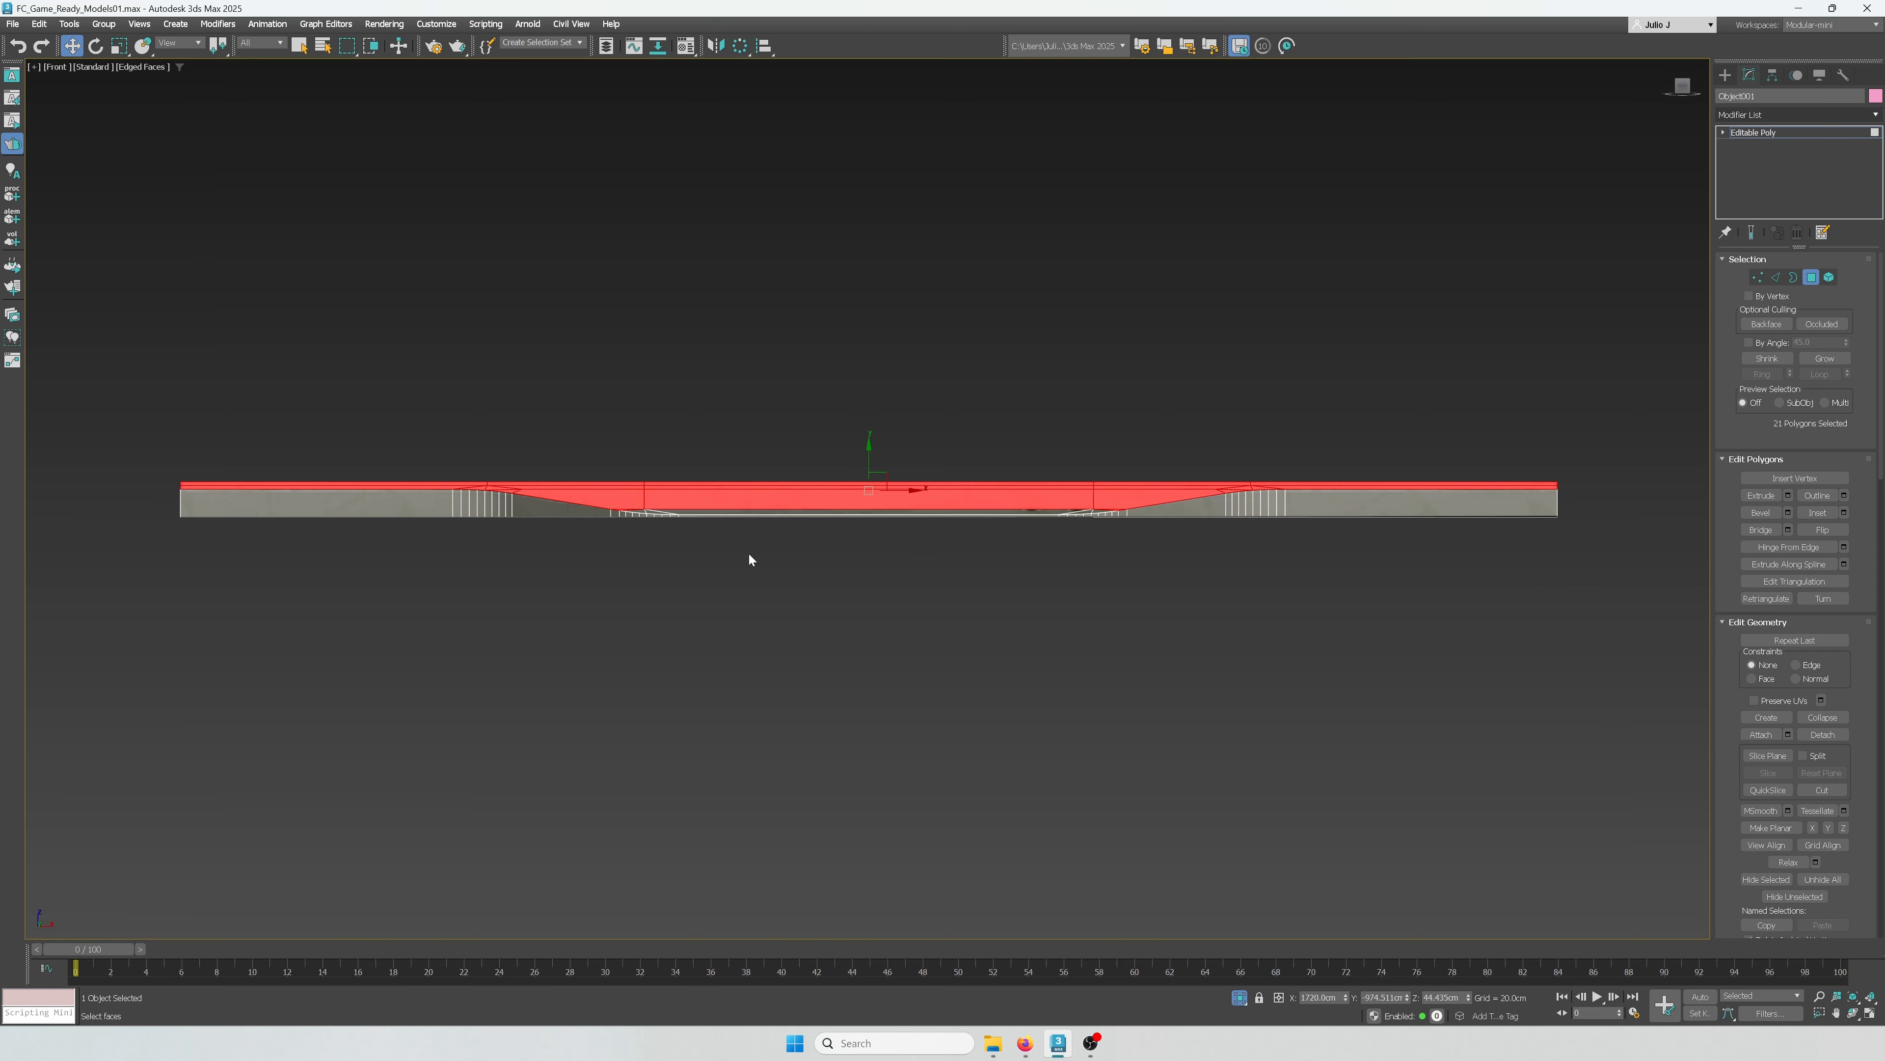
middle_click_drag(748, 556, 705, 631, "alt")
scroll(702, 554, "up", 3)
left_click(629, 467, "ctrl")
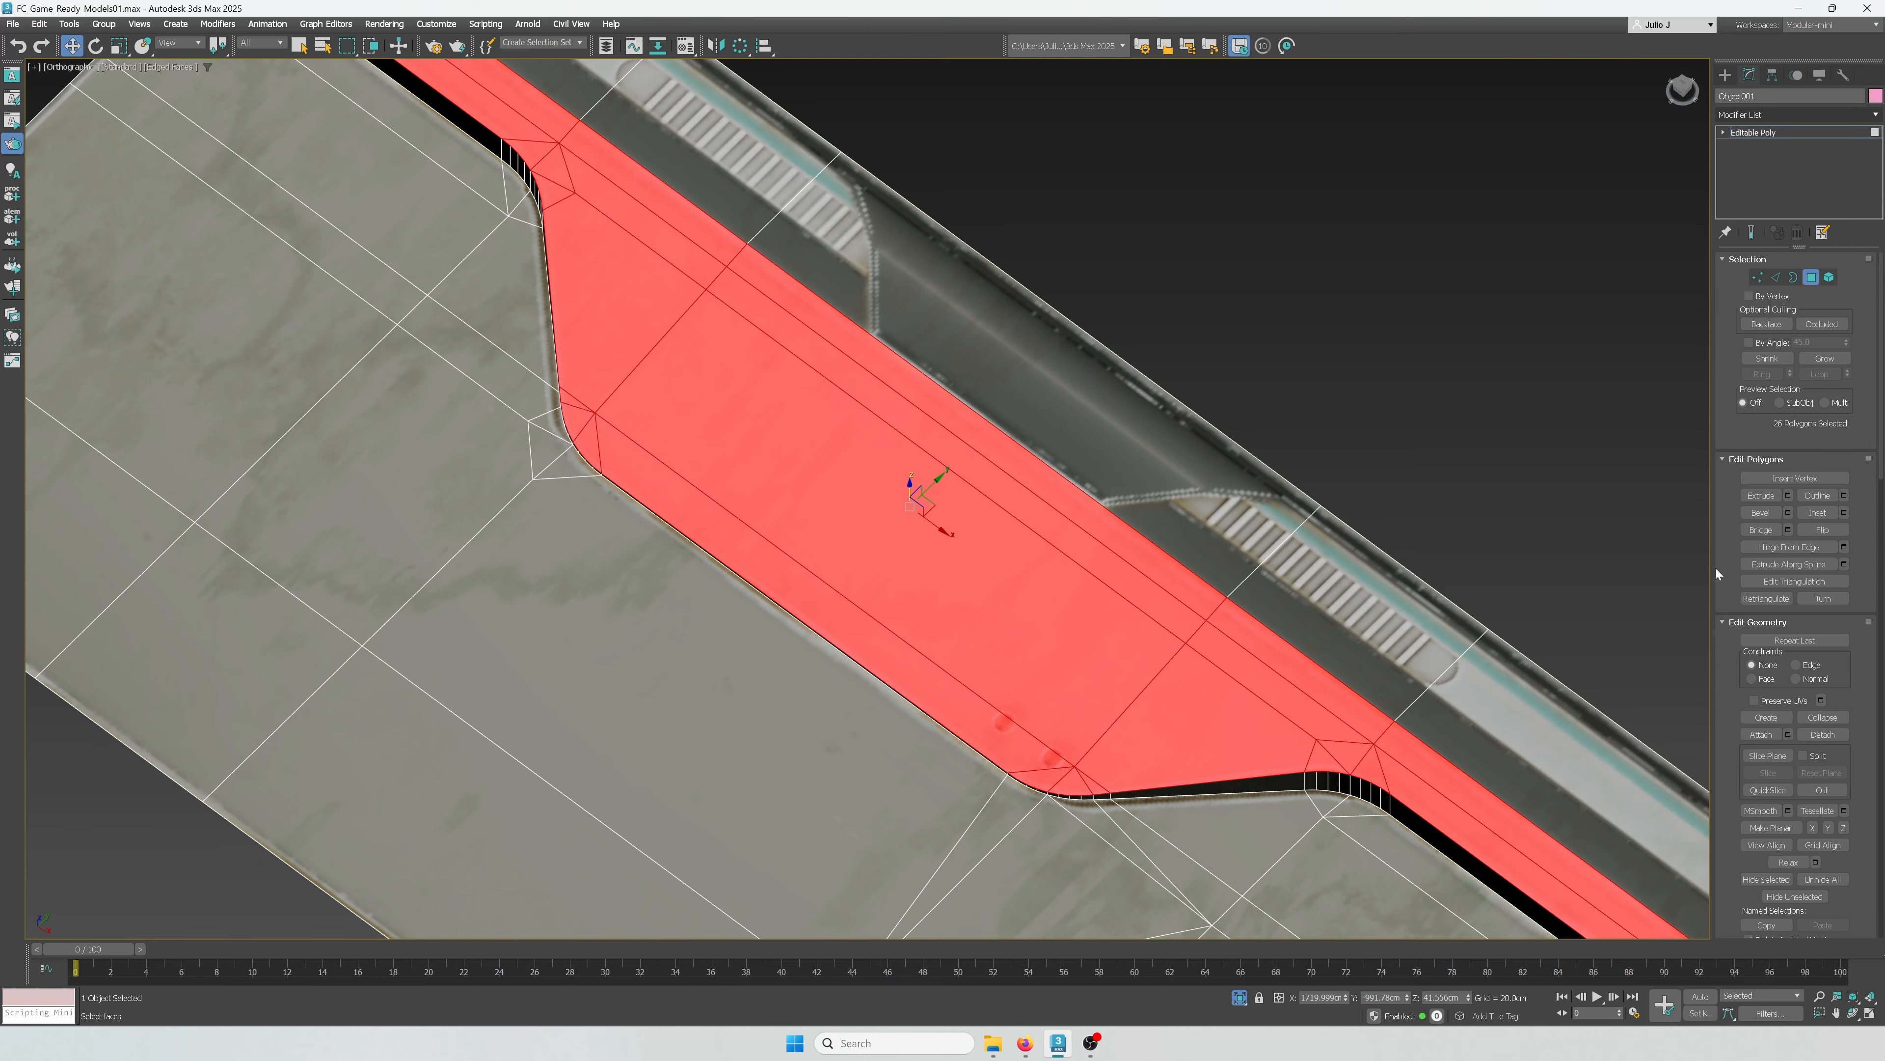
Step: Assign a smoothing group to the selected sloped top polygons and switch to edge selection
scroll(1760, 656, "down", 8)
left_click(1761, 633)
middle_click_drag(1459, 694, 1185, 663, "alt")
key("2")
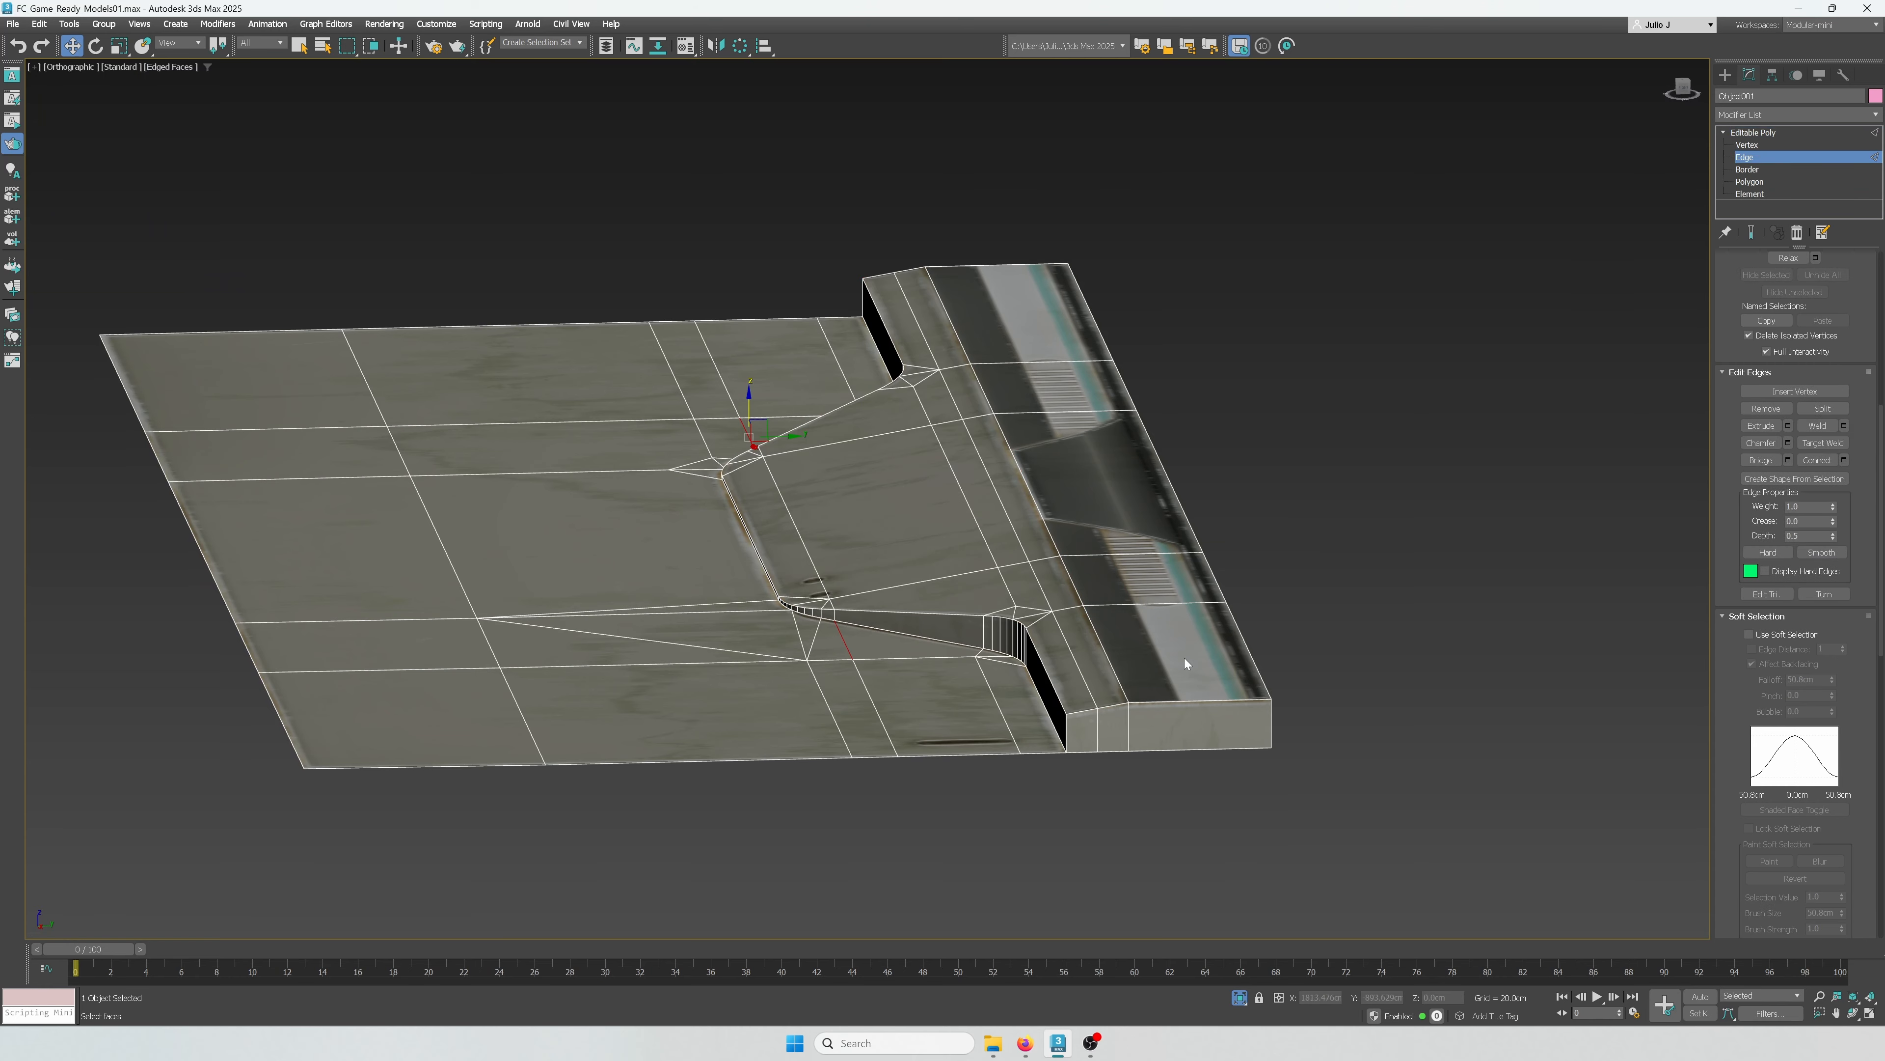
Step: Chamfer the edge loop along the crease between the raised section's slope and its striped trim band with a narrow amount
left_click(1129, 711)
double_click(1132, 713)
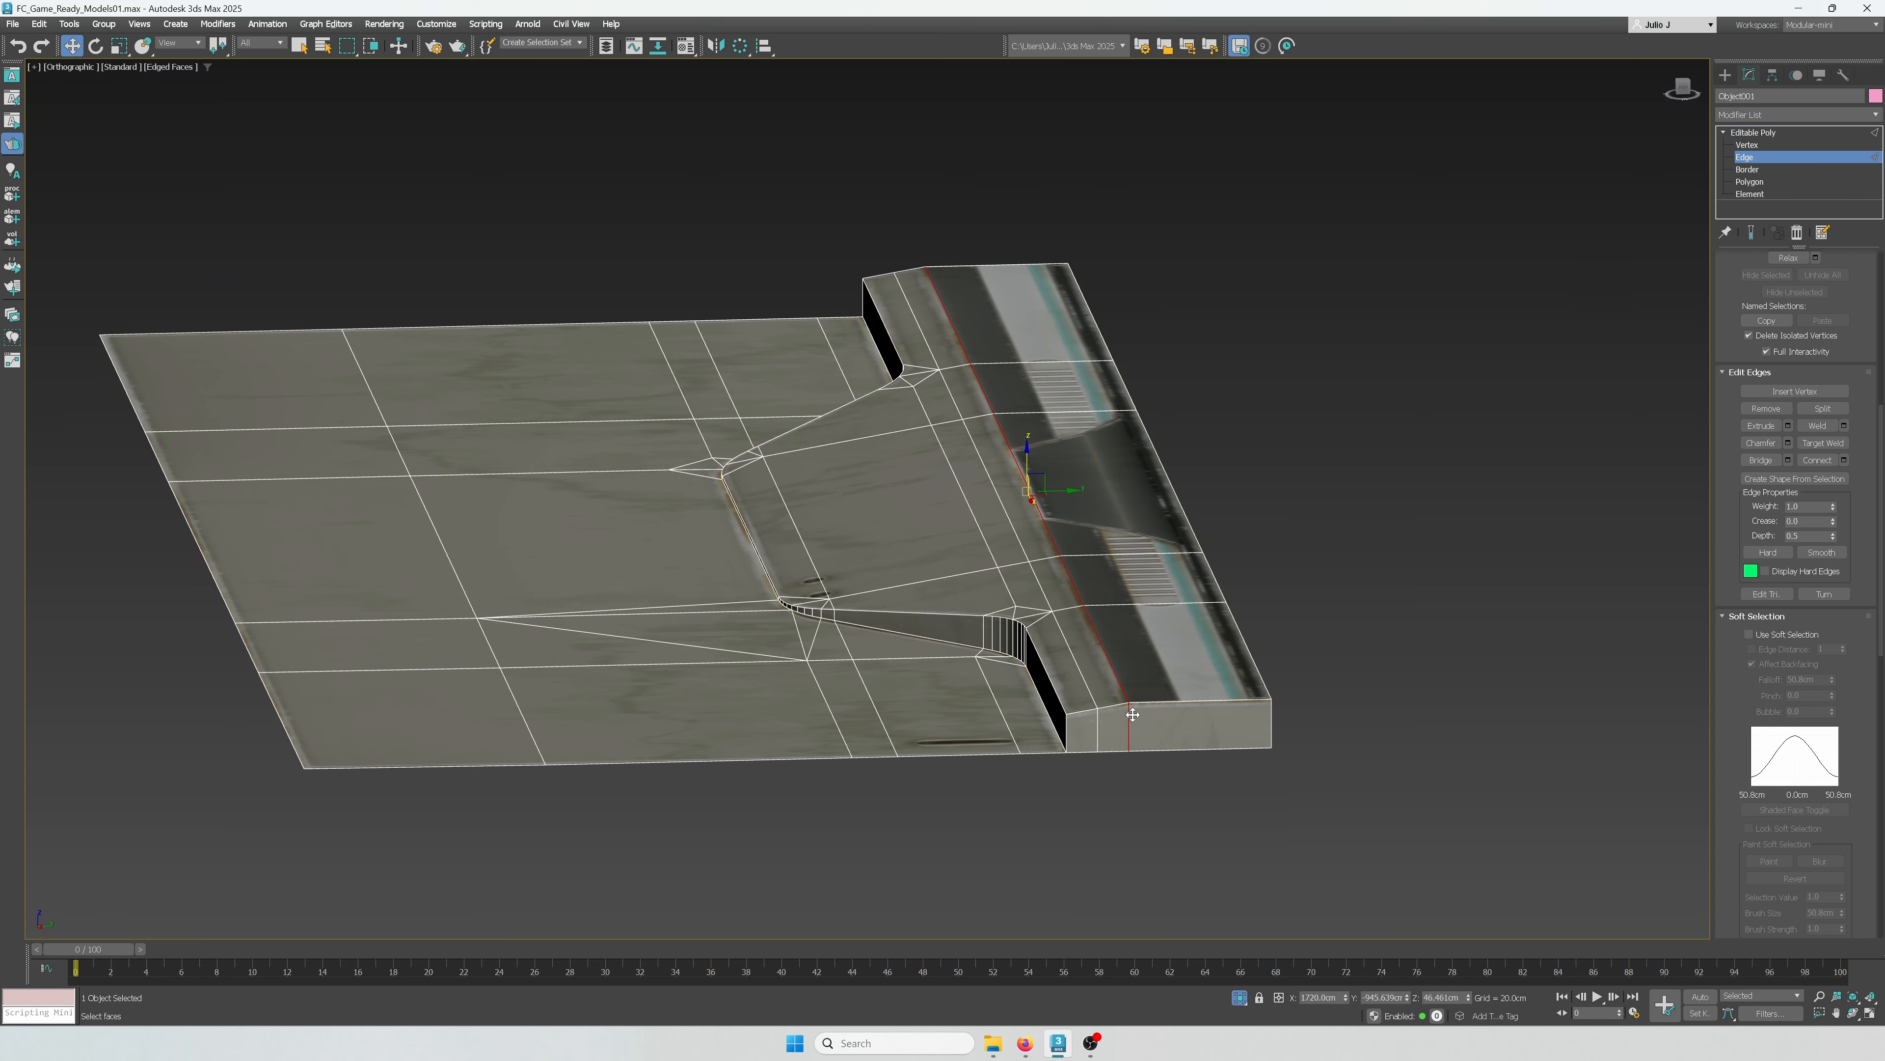
key("ctrl+shift+c")
scroll(1159, 630, "up", 3)
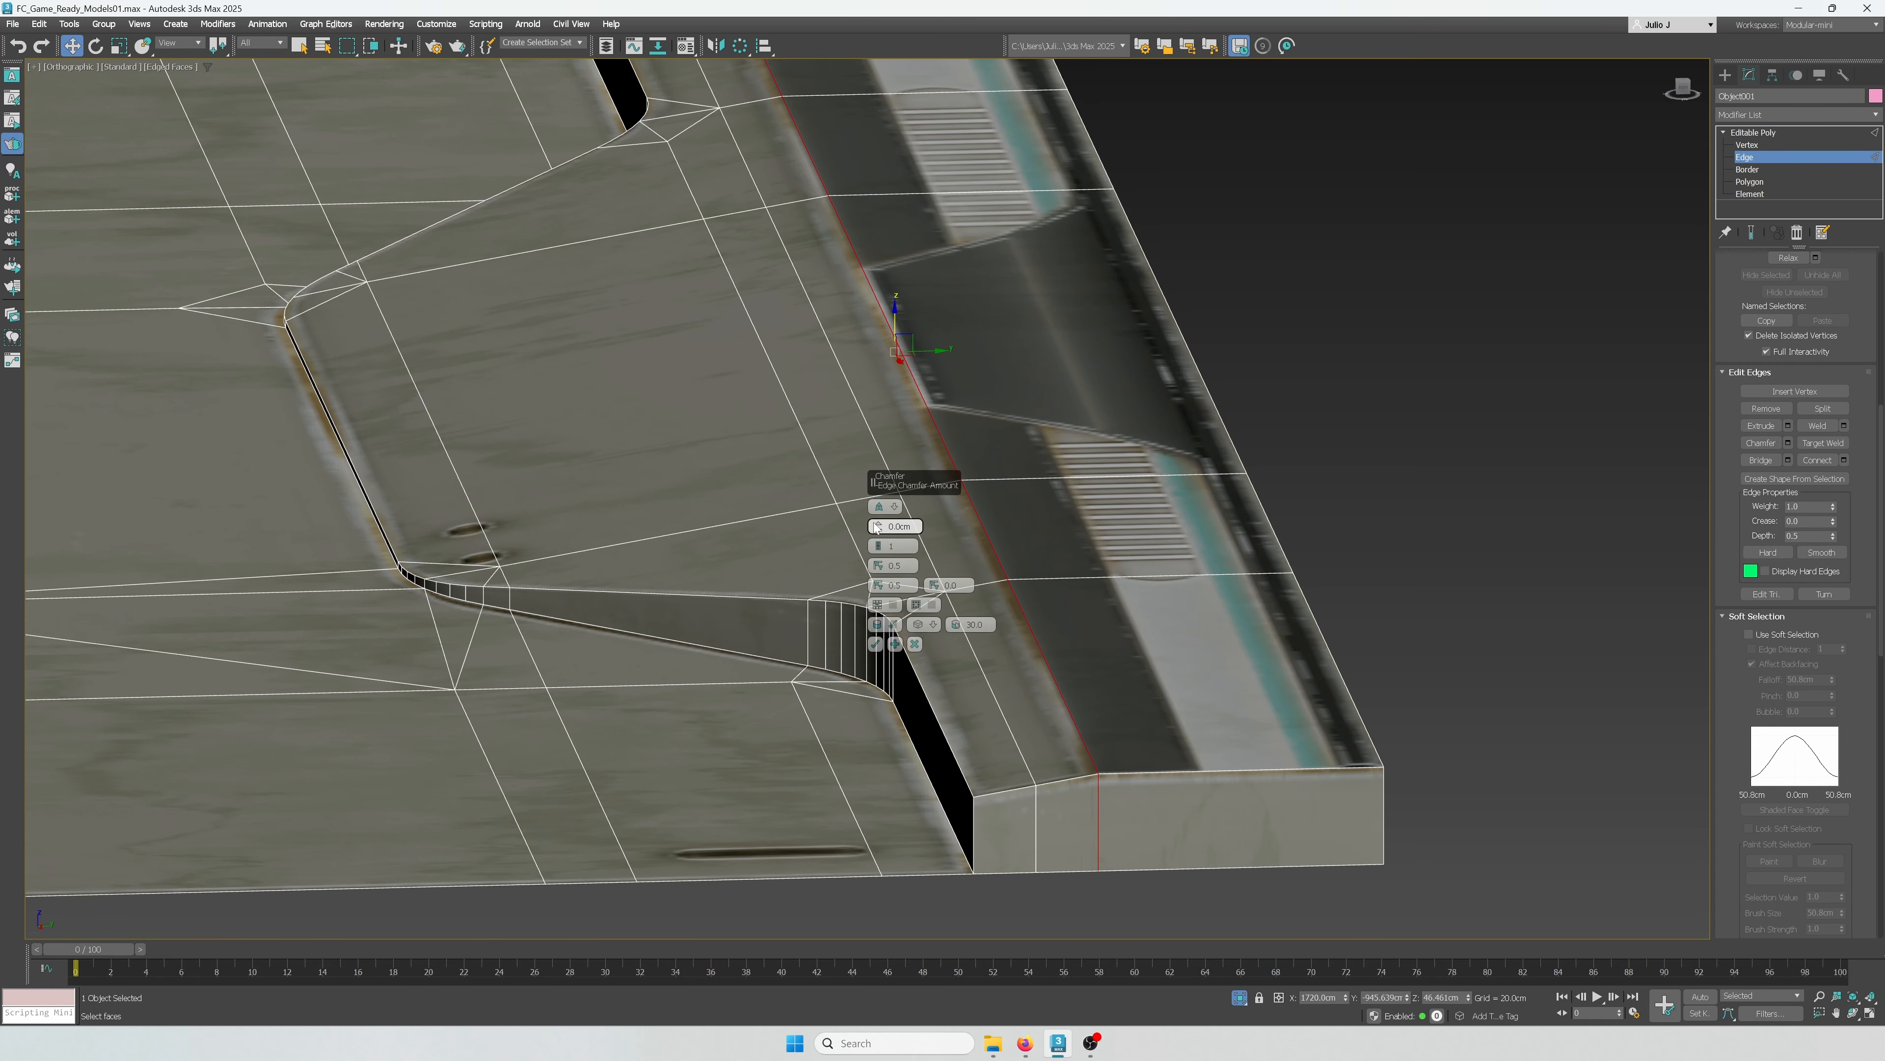
left_click_drag(877, 528, 877, 520)
middle_click_drag(1054, 624, 1068, 629, "alt")
left_click(876, 644)
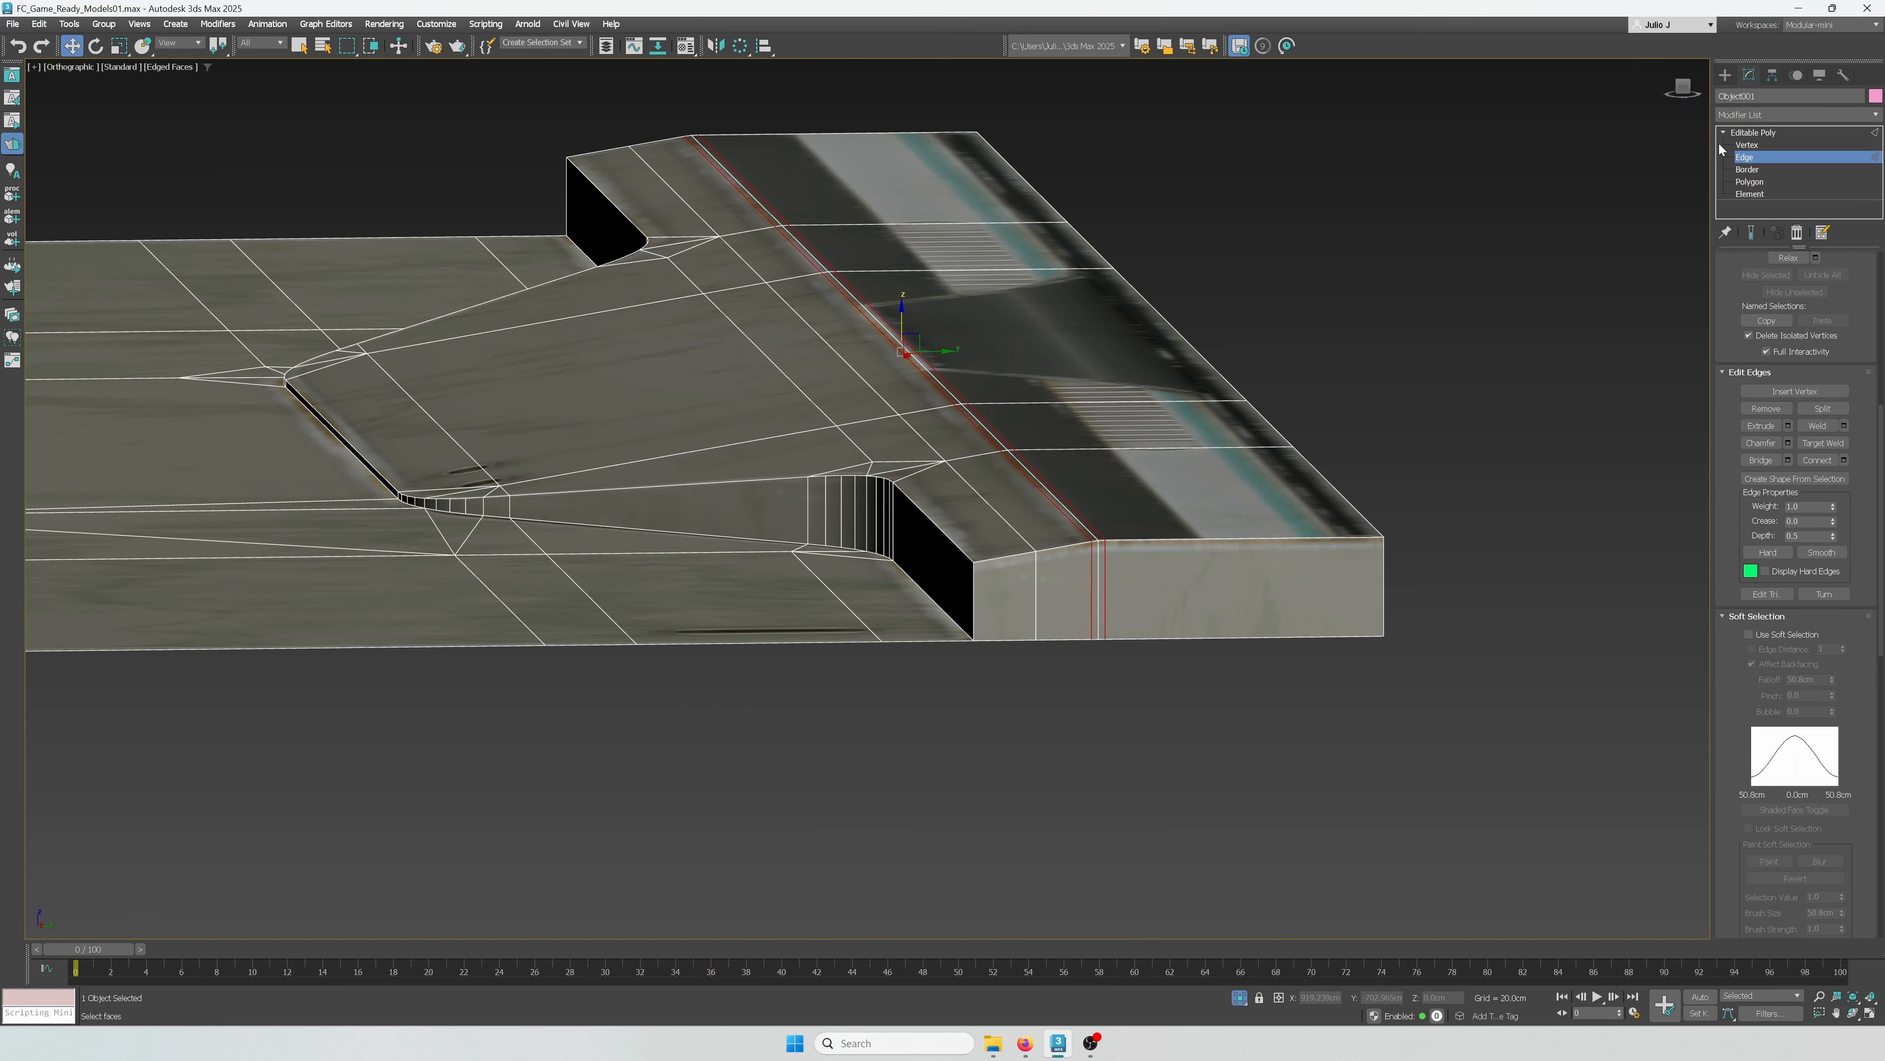
Step: Select the panel's open outer border and extrude it straight down about 20 cm to form side walls
key("2")
middle_click_drag(1275, 492, 1299, 523, "alt")
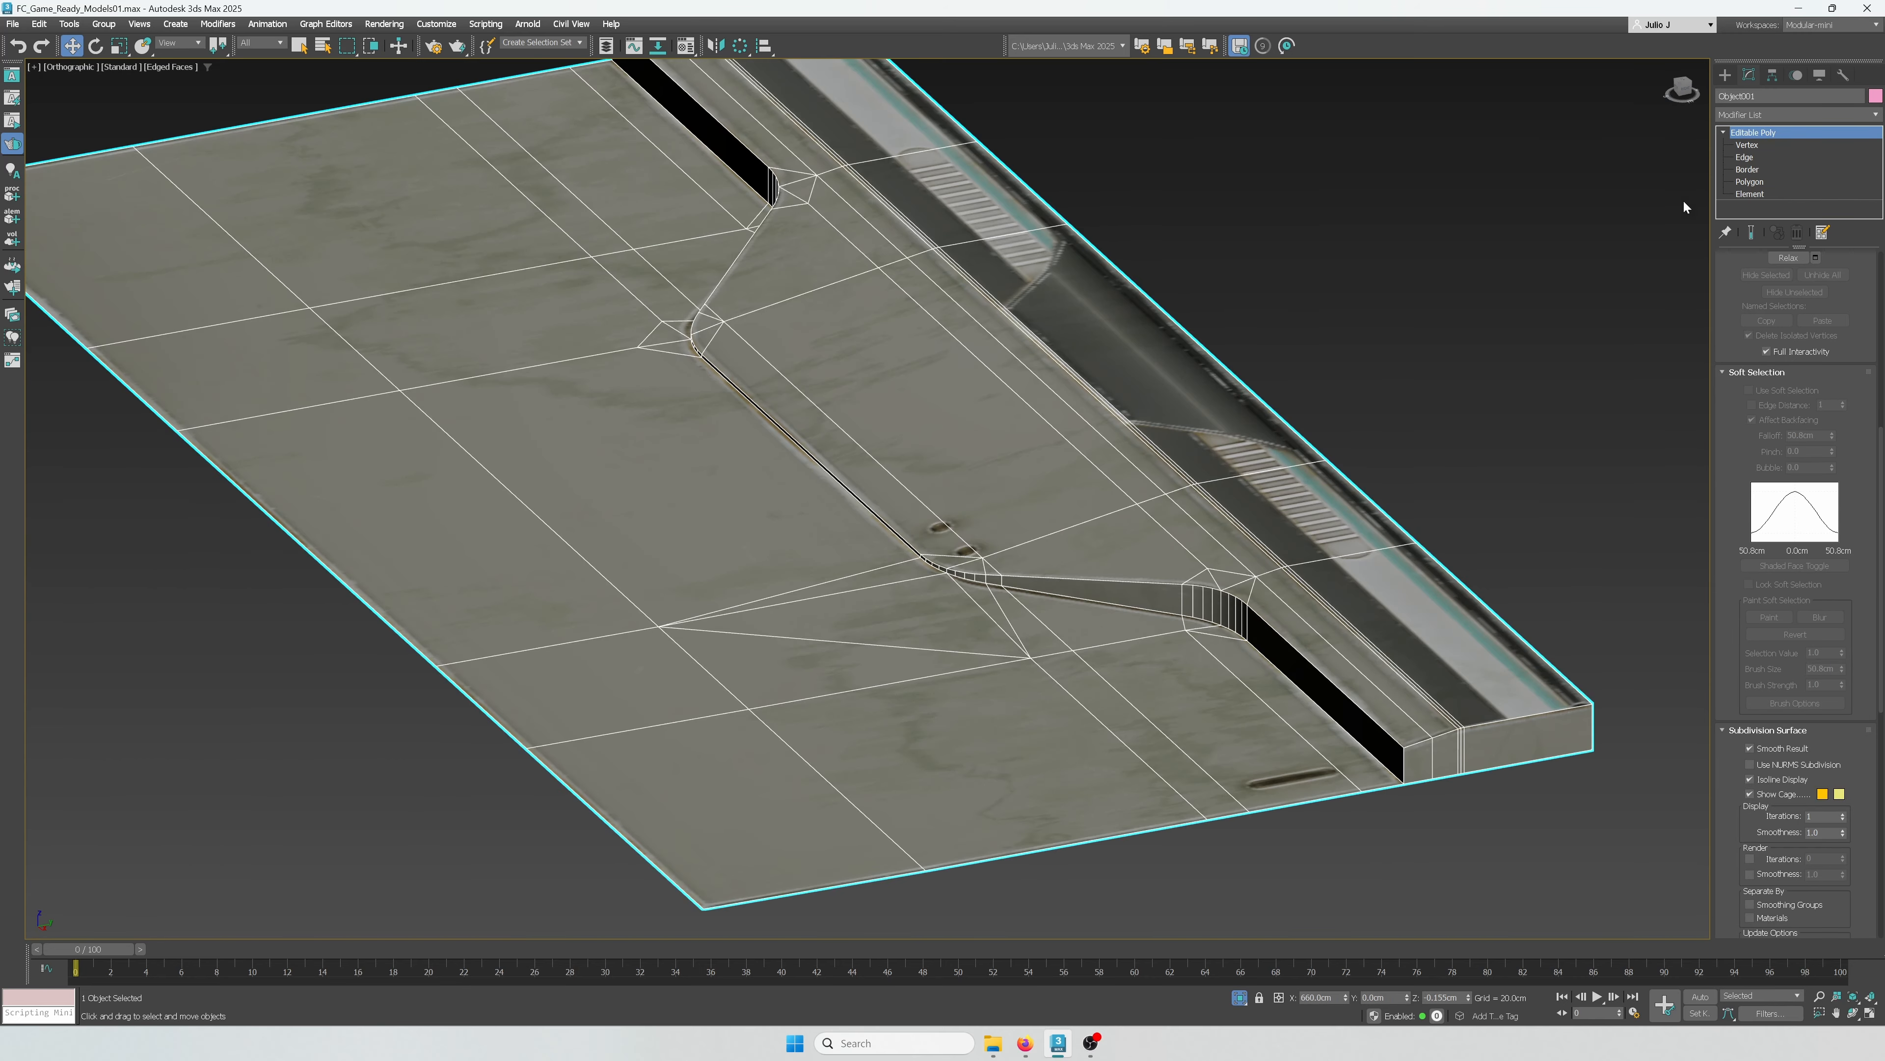
left_click(1748, 170)
scroll(1083, 438, "down", 5)
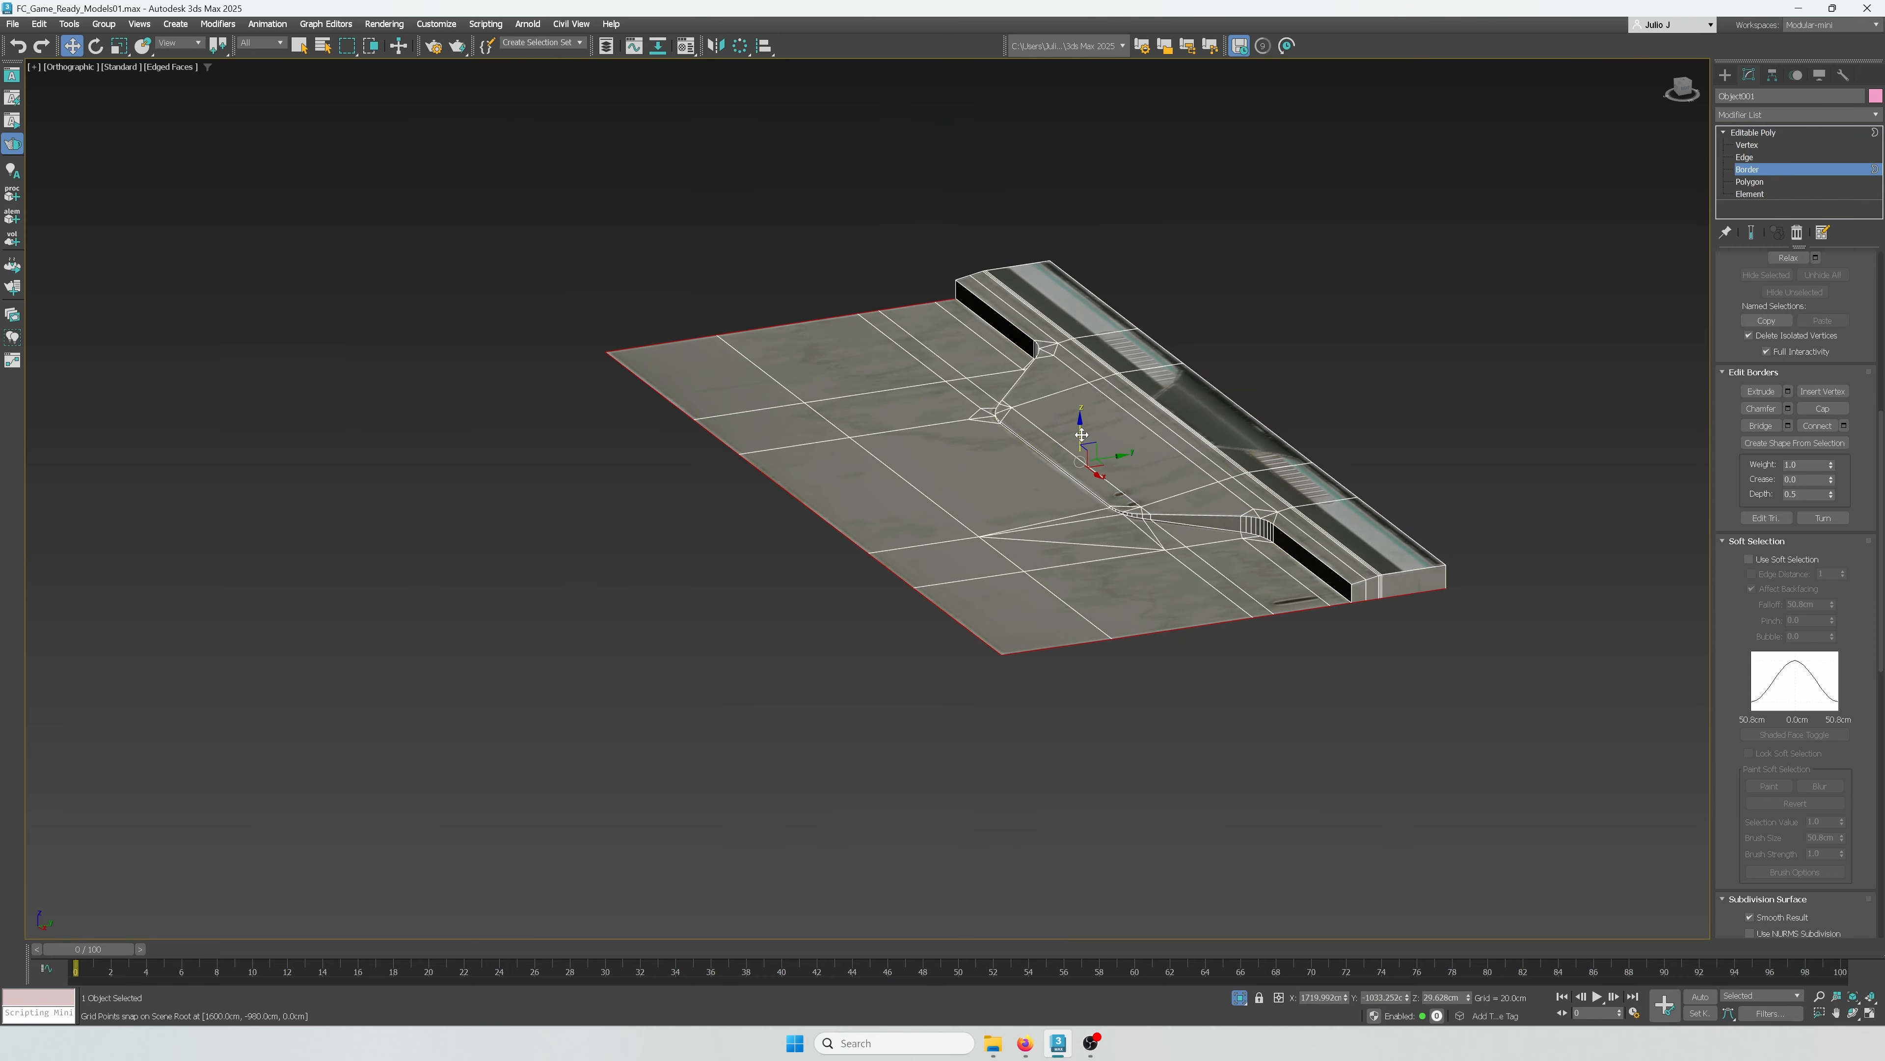
left_click_drag(1081, 429, 1077, 452, "shift")
scroll(1191, 494, "up", 3)
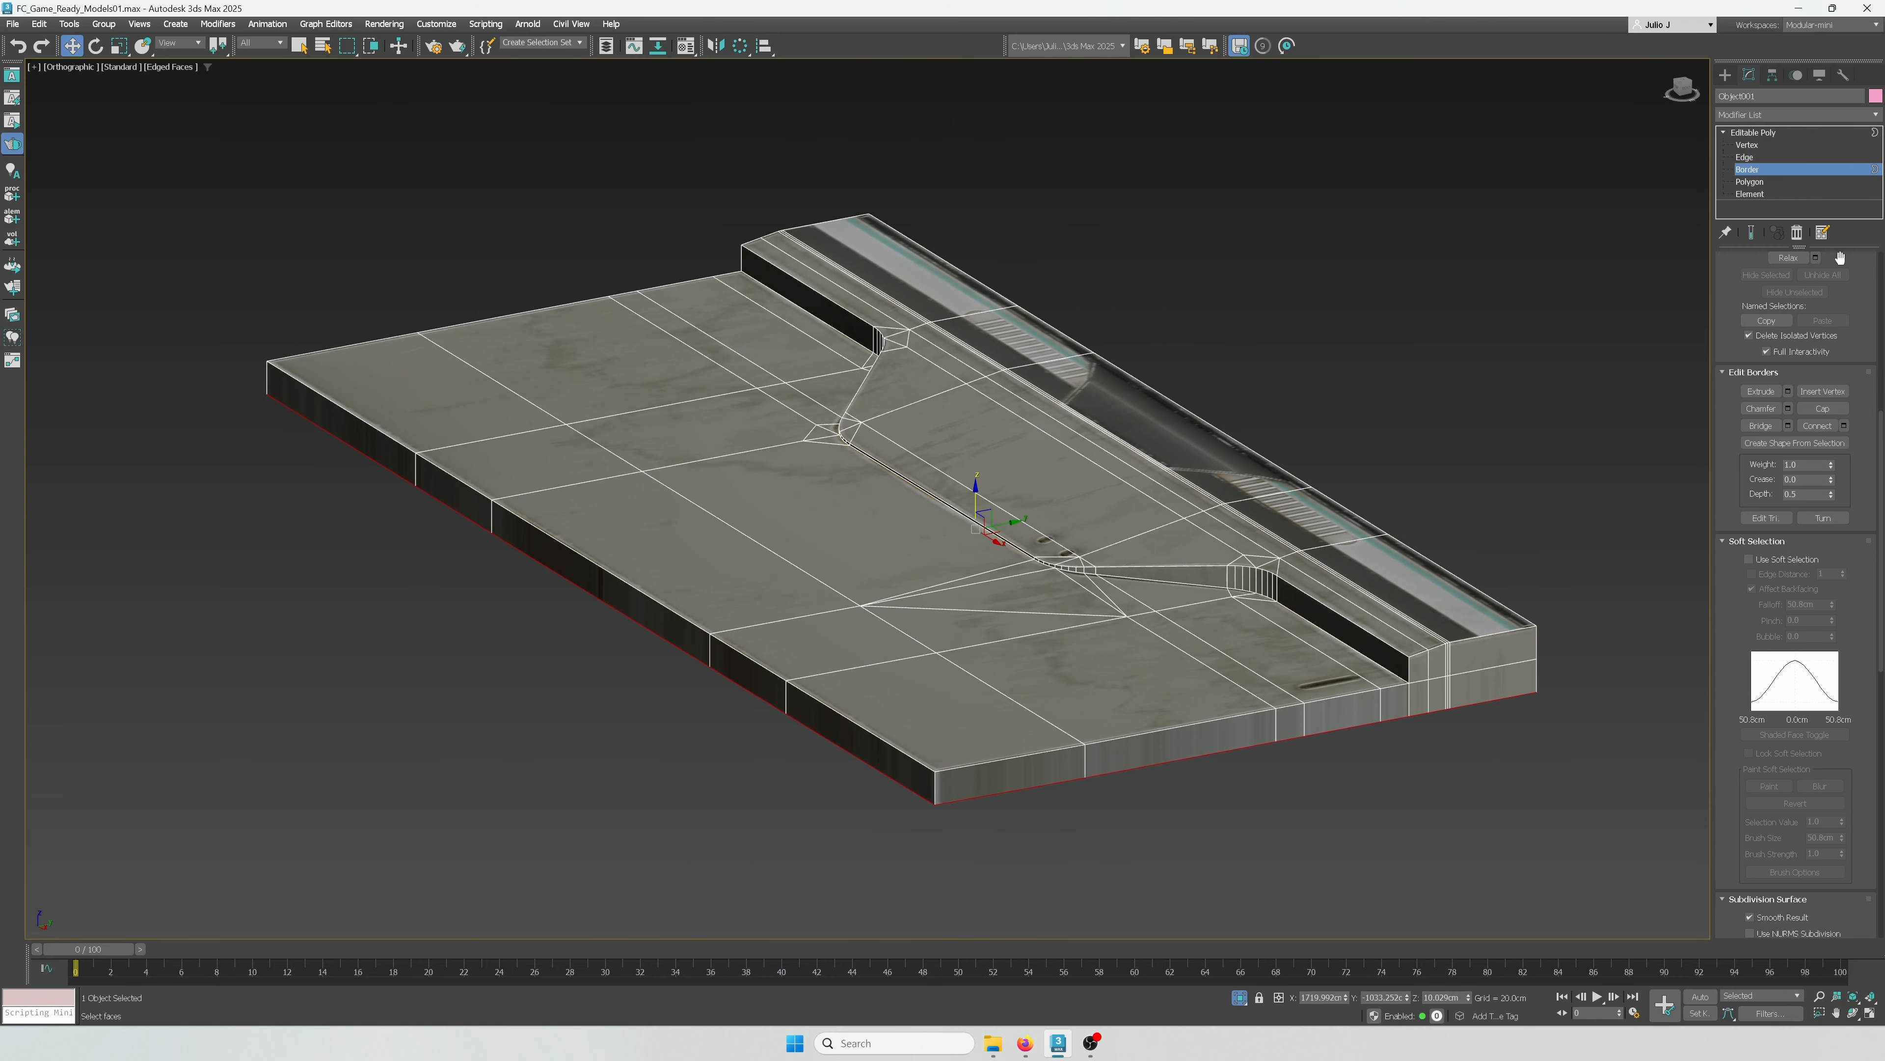
Step: Convert the lower border selection into a polygon selection of the new side walls around the panel
left_click(1723, 132)
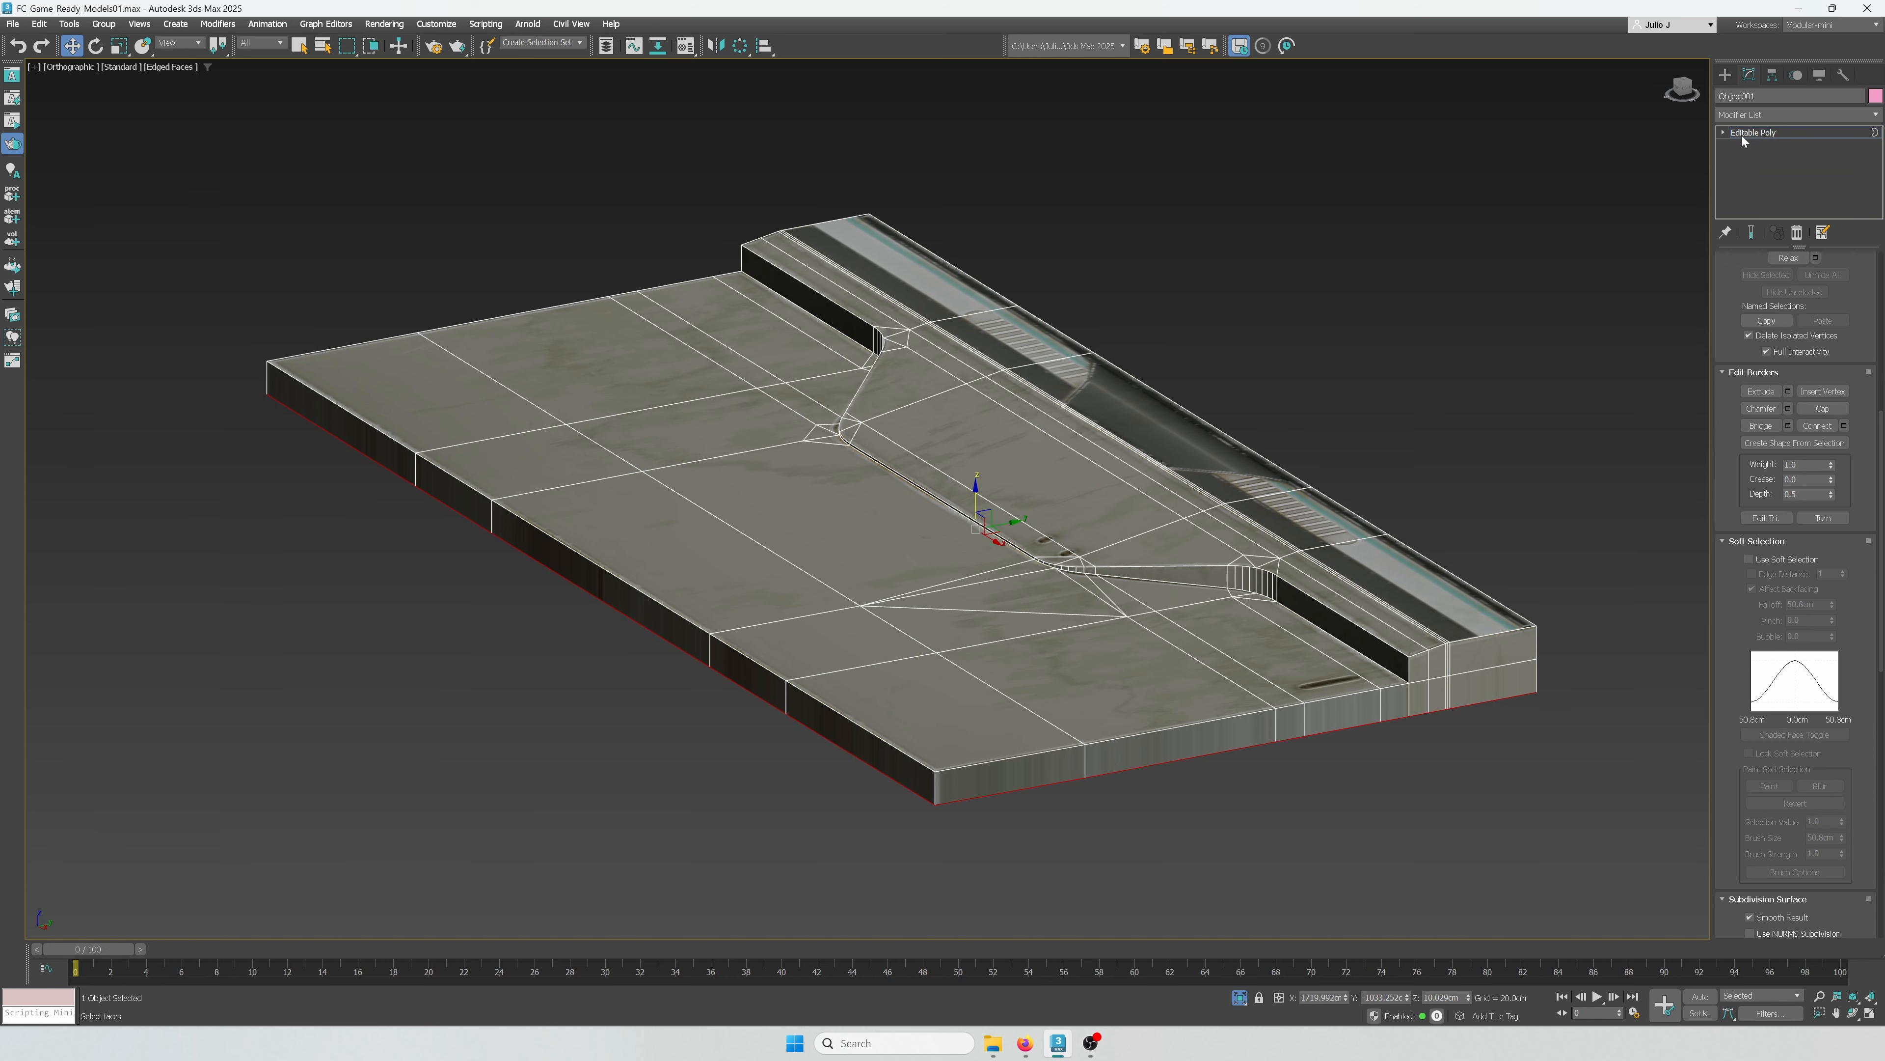
left_click(1741, 136)
left_click(1723, 133)
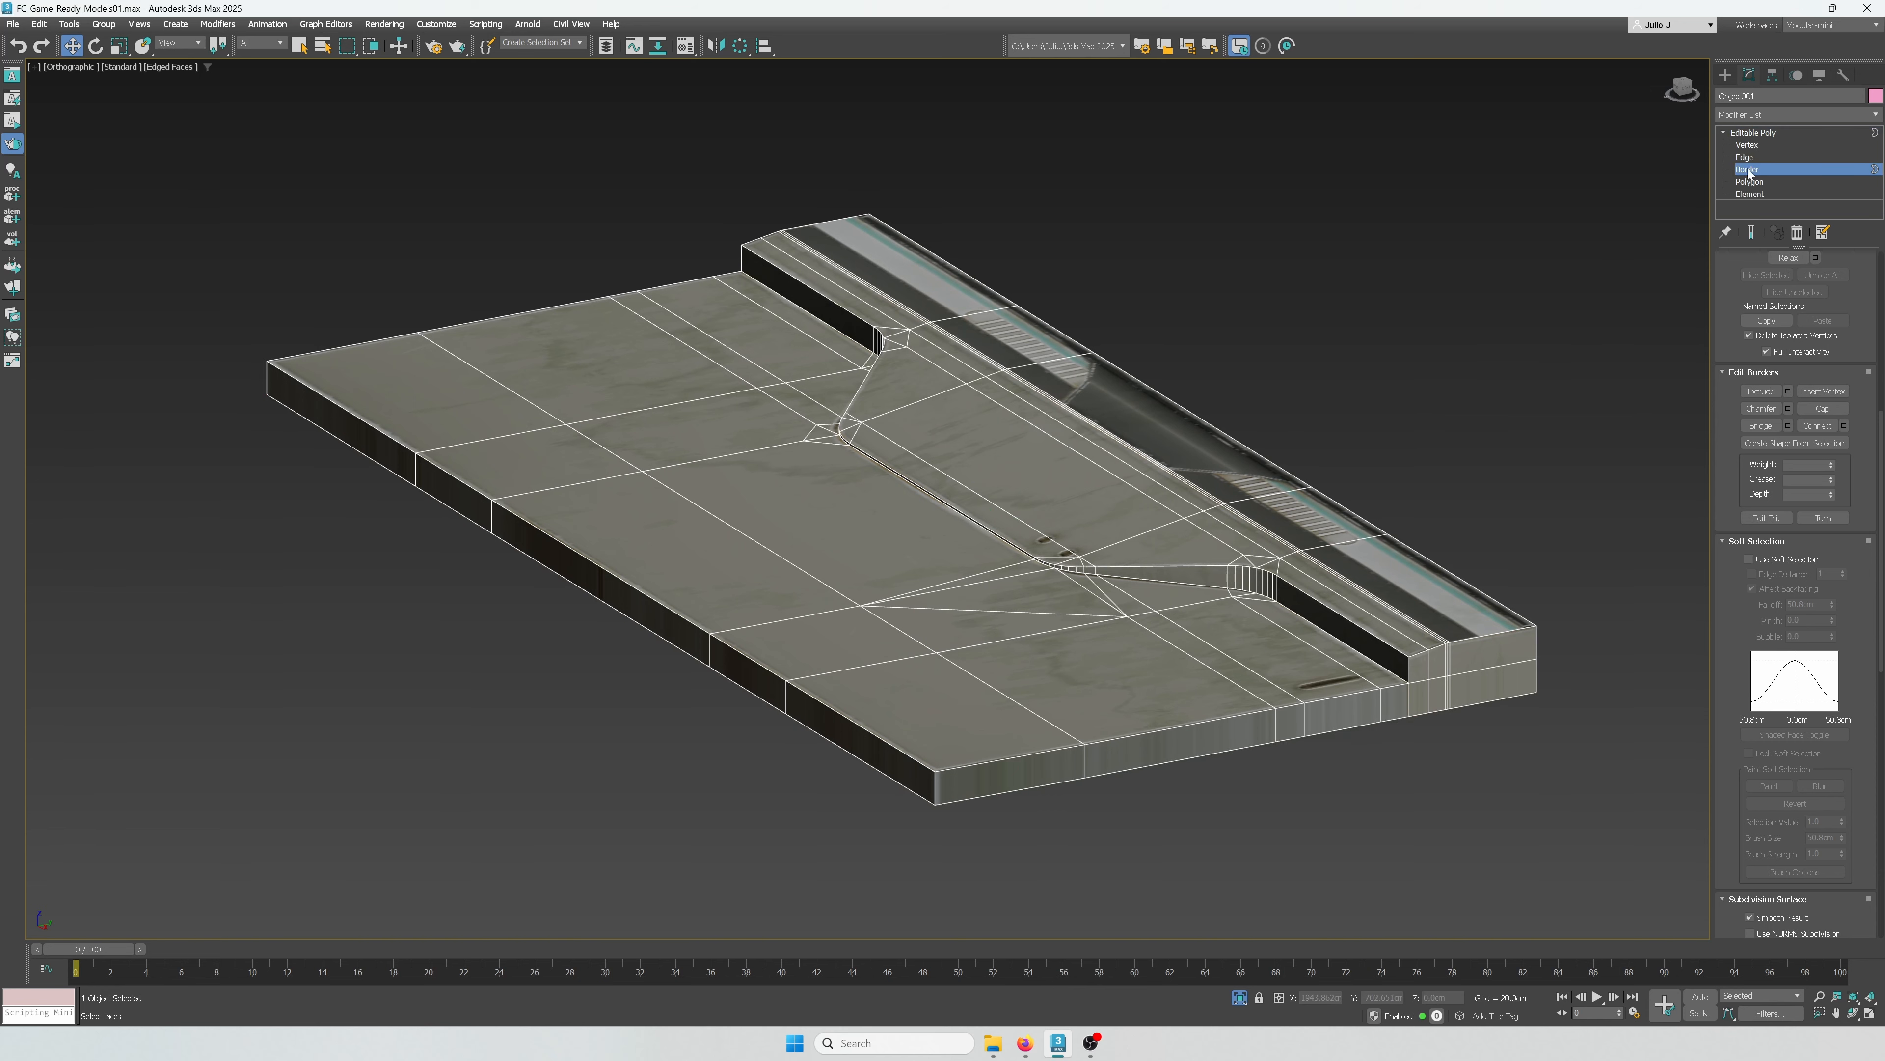
left_click(1750, 181)
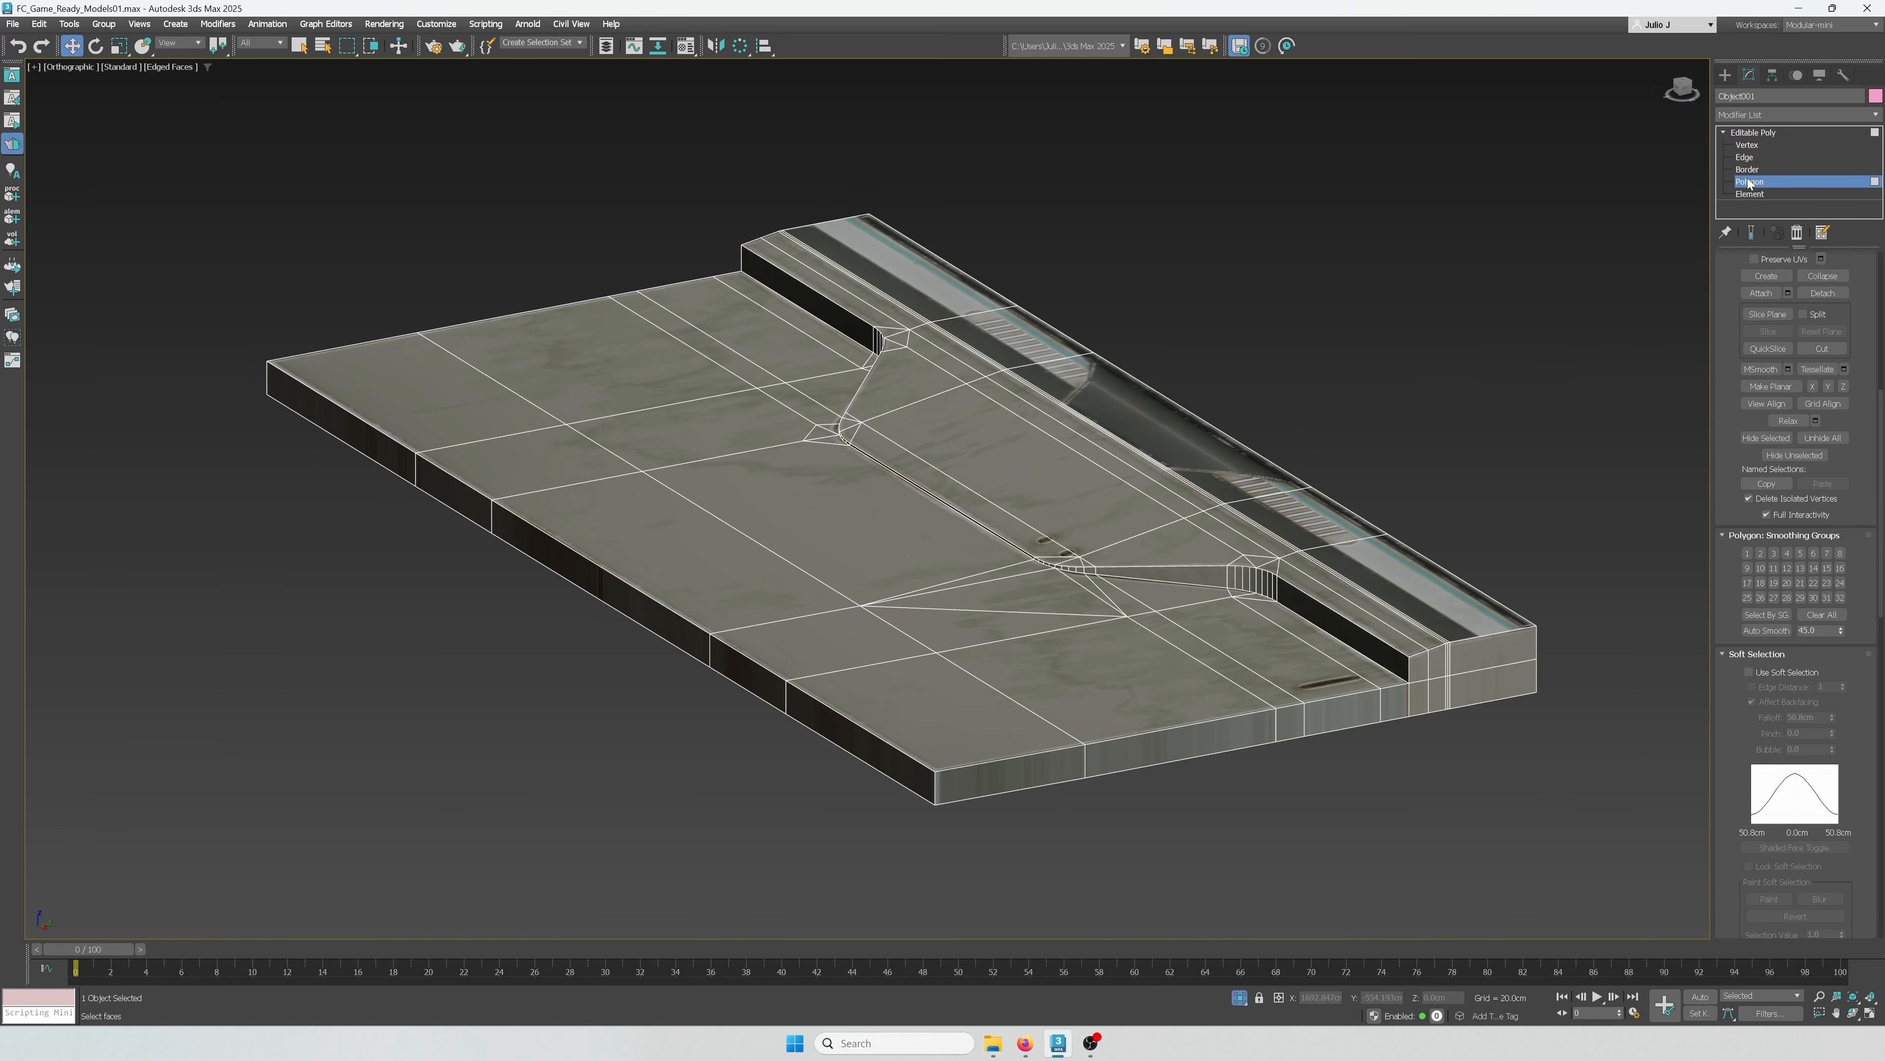
left_click(1746, 170)
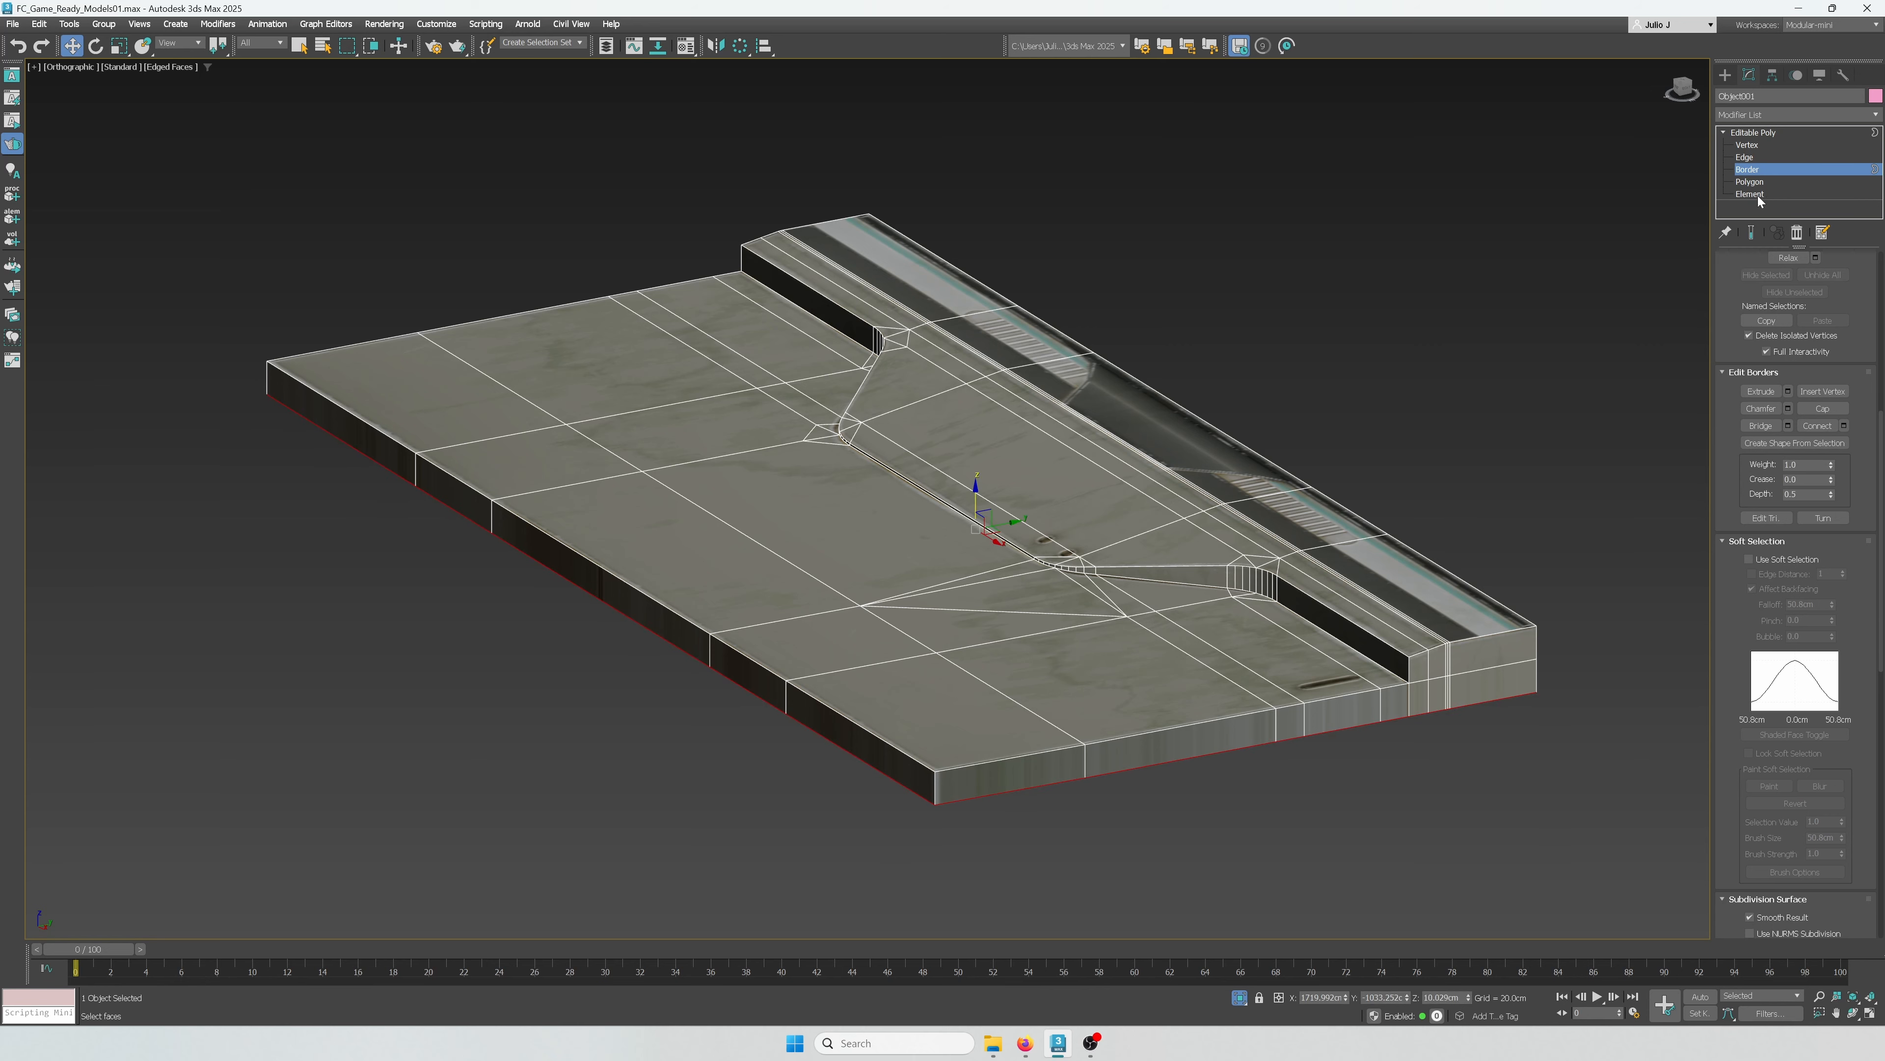
scroll(1801, 343, "up", 10)
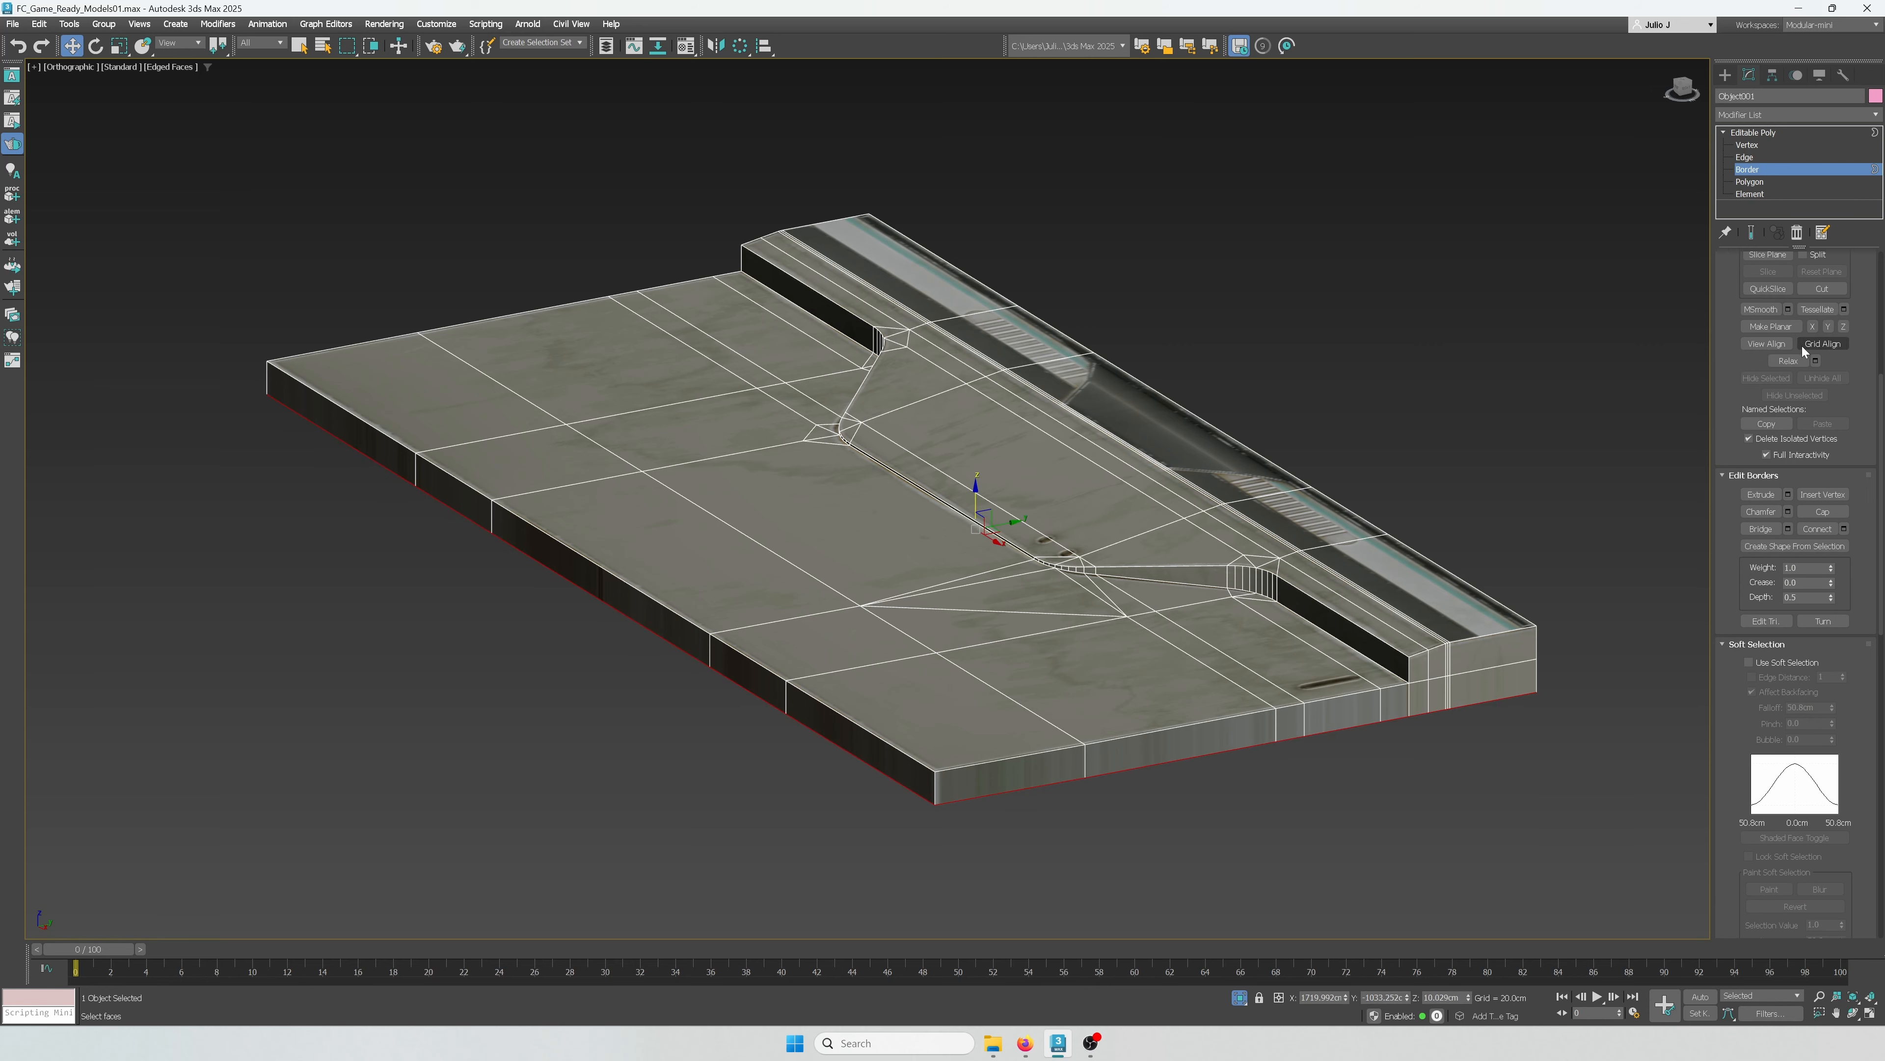
left_click(1768, 182)
Step: Apply a UVW Map modifier to the side walls with Box mapping, 800 cm in length, width and height
left_click(1749, 115)
type("u")
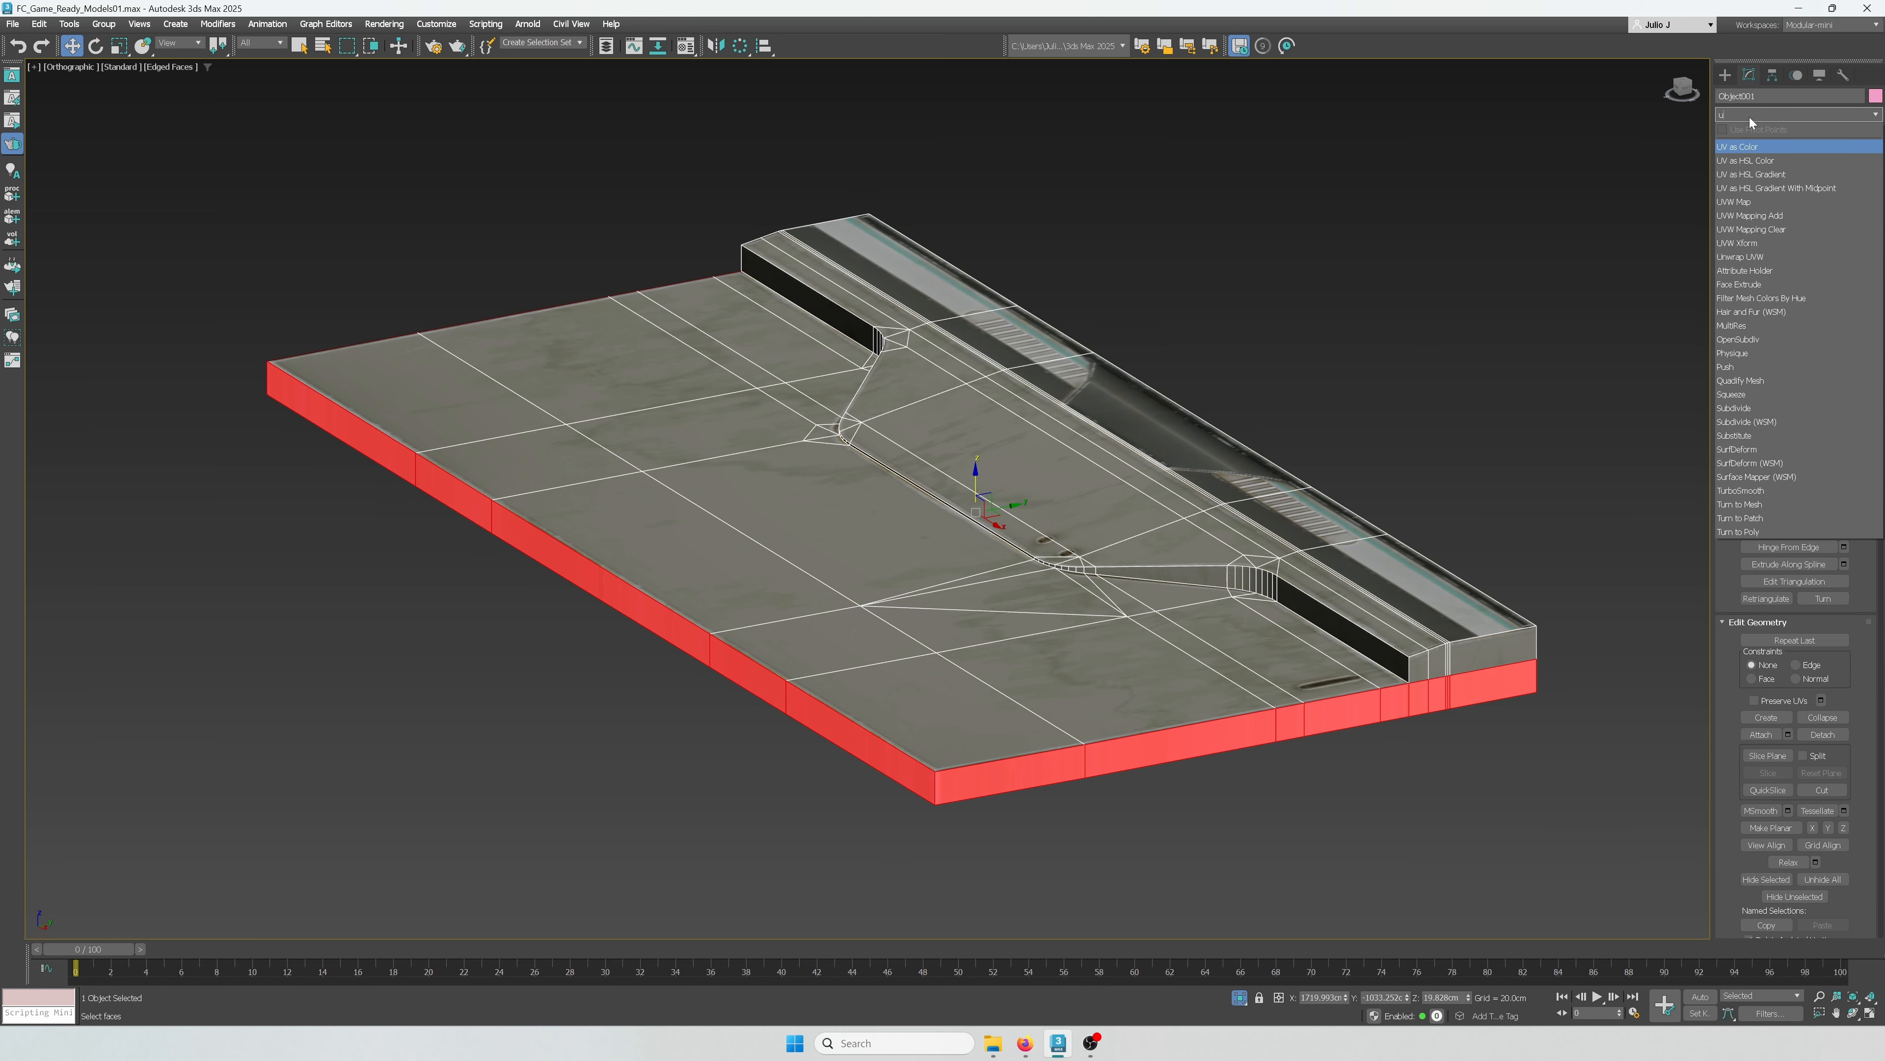
type("vw")
key("Return")
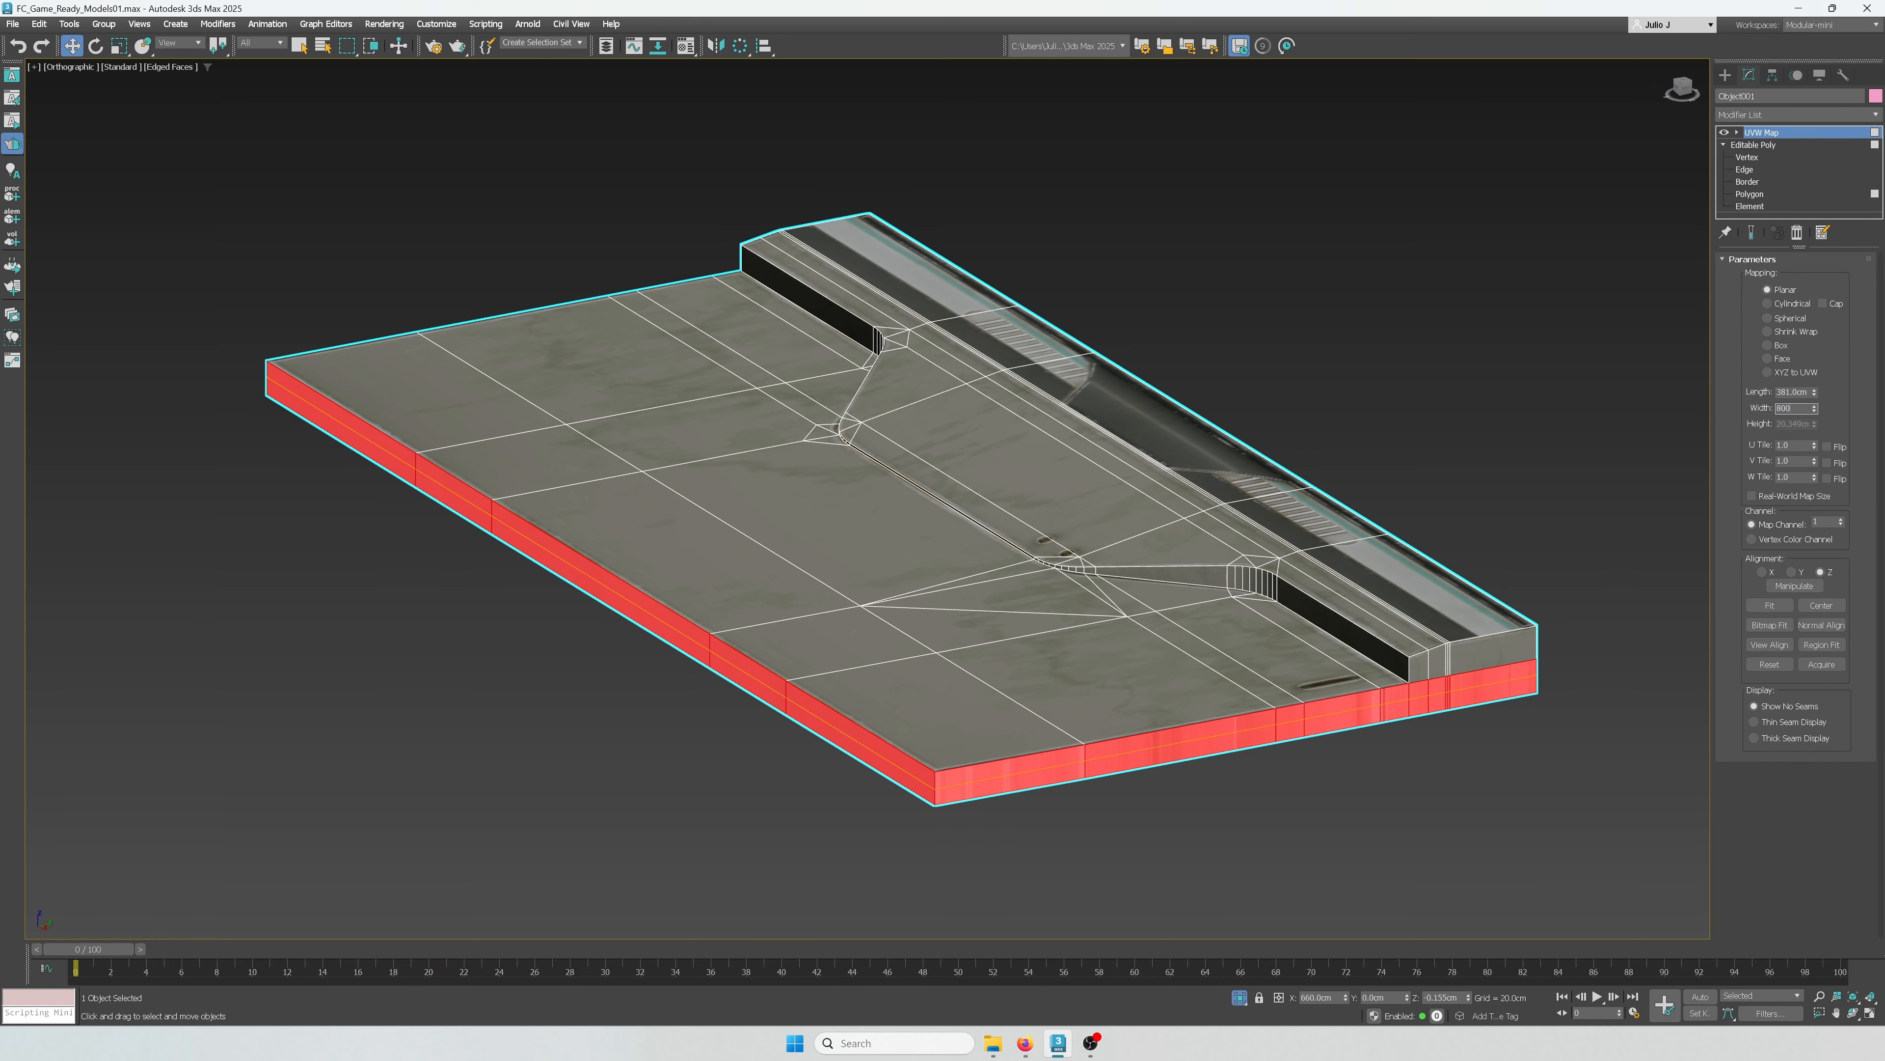
key("Tab")
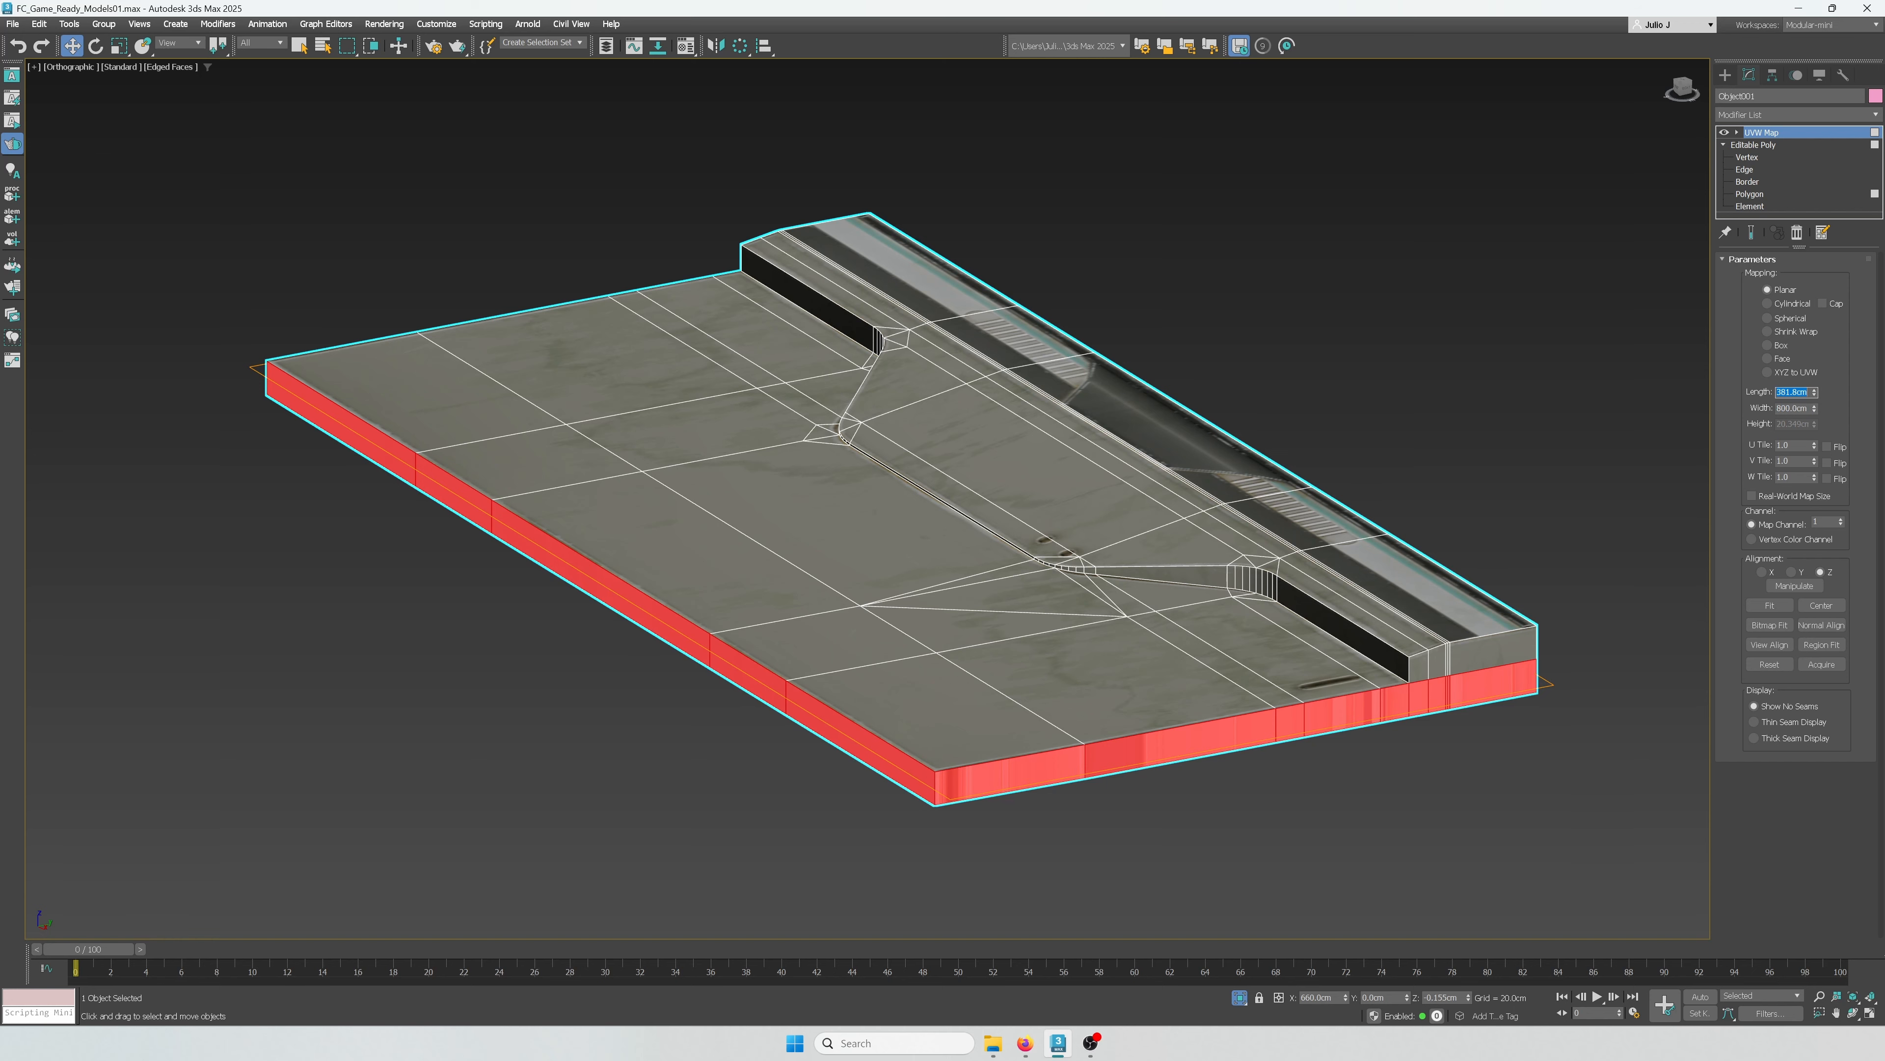
type("800")
key("Return")
left_click(1781, 345)
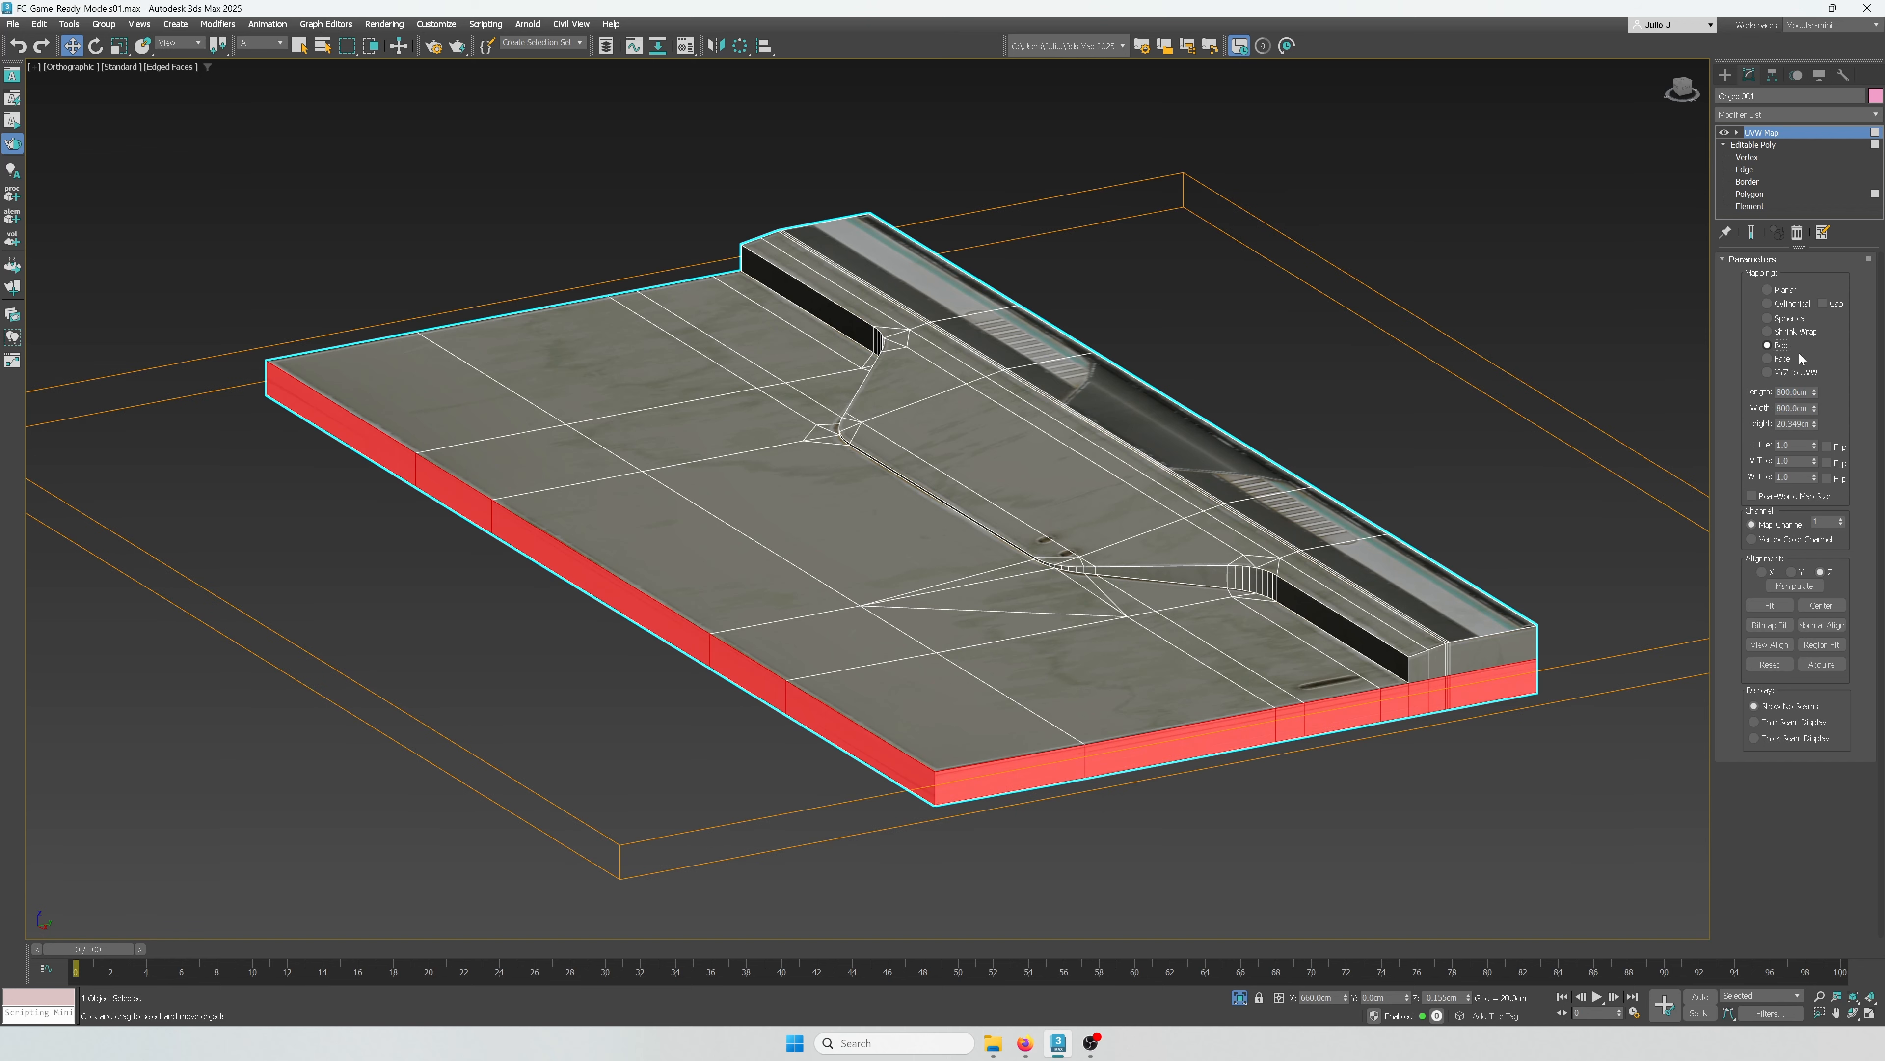
type("800")
key("Return")
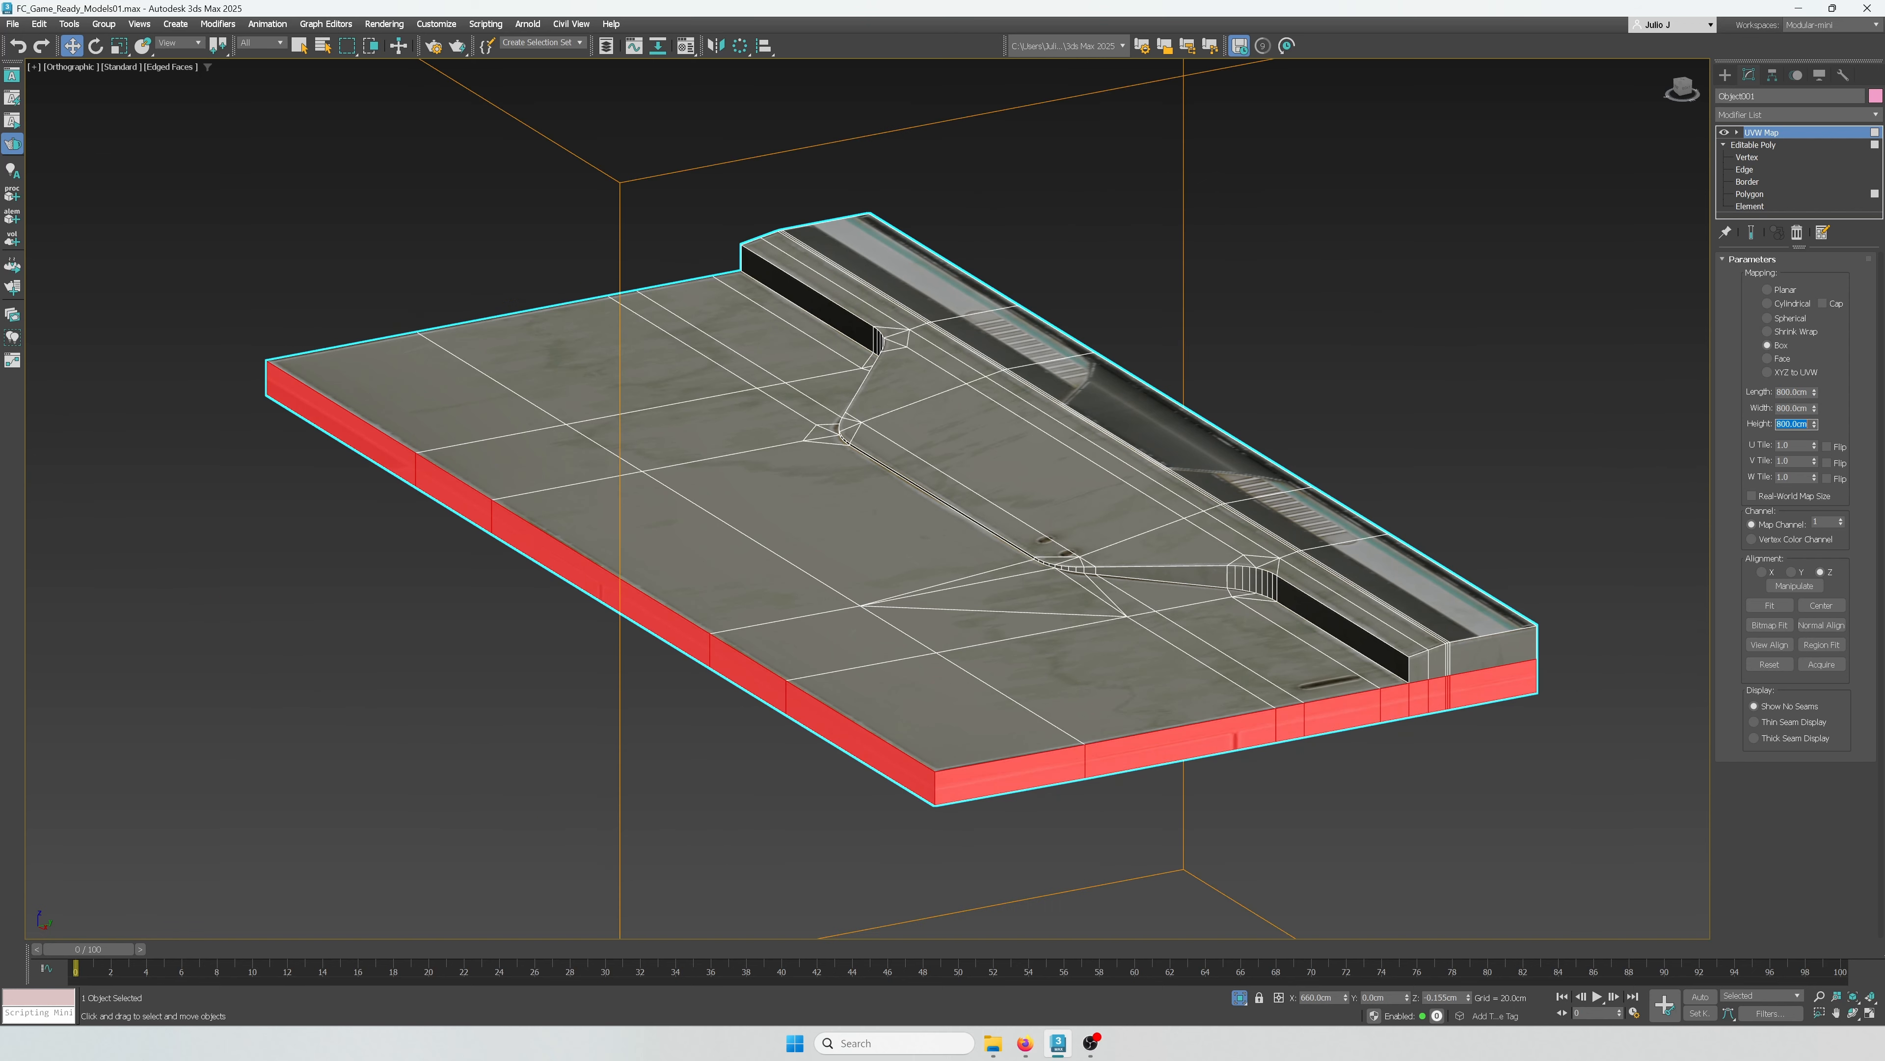
Step: Move the UVW Map gizmo vertically to 9.15 cm in absolute world Z to align the side walls' texture
scroll(1275, 733, "up", 3)
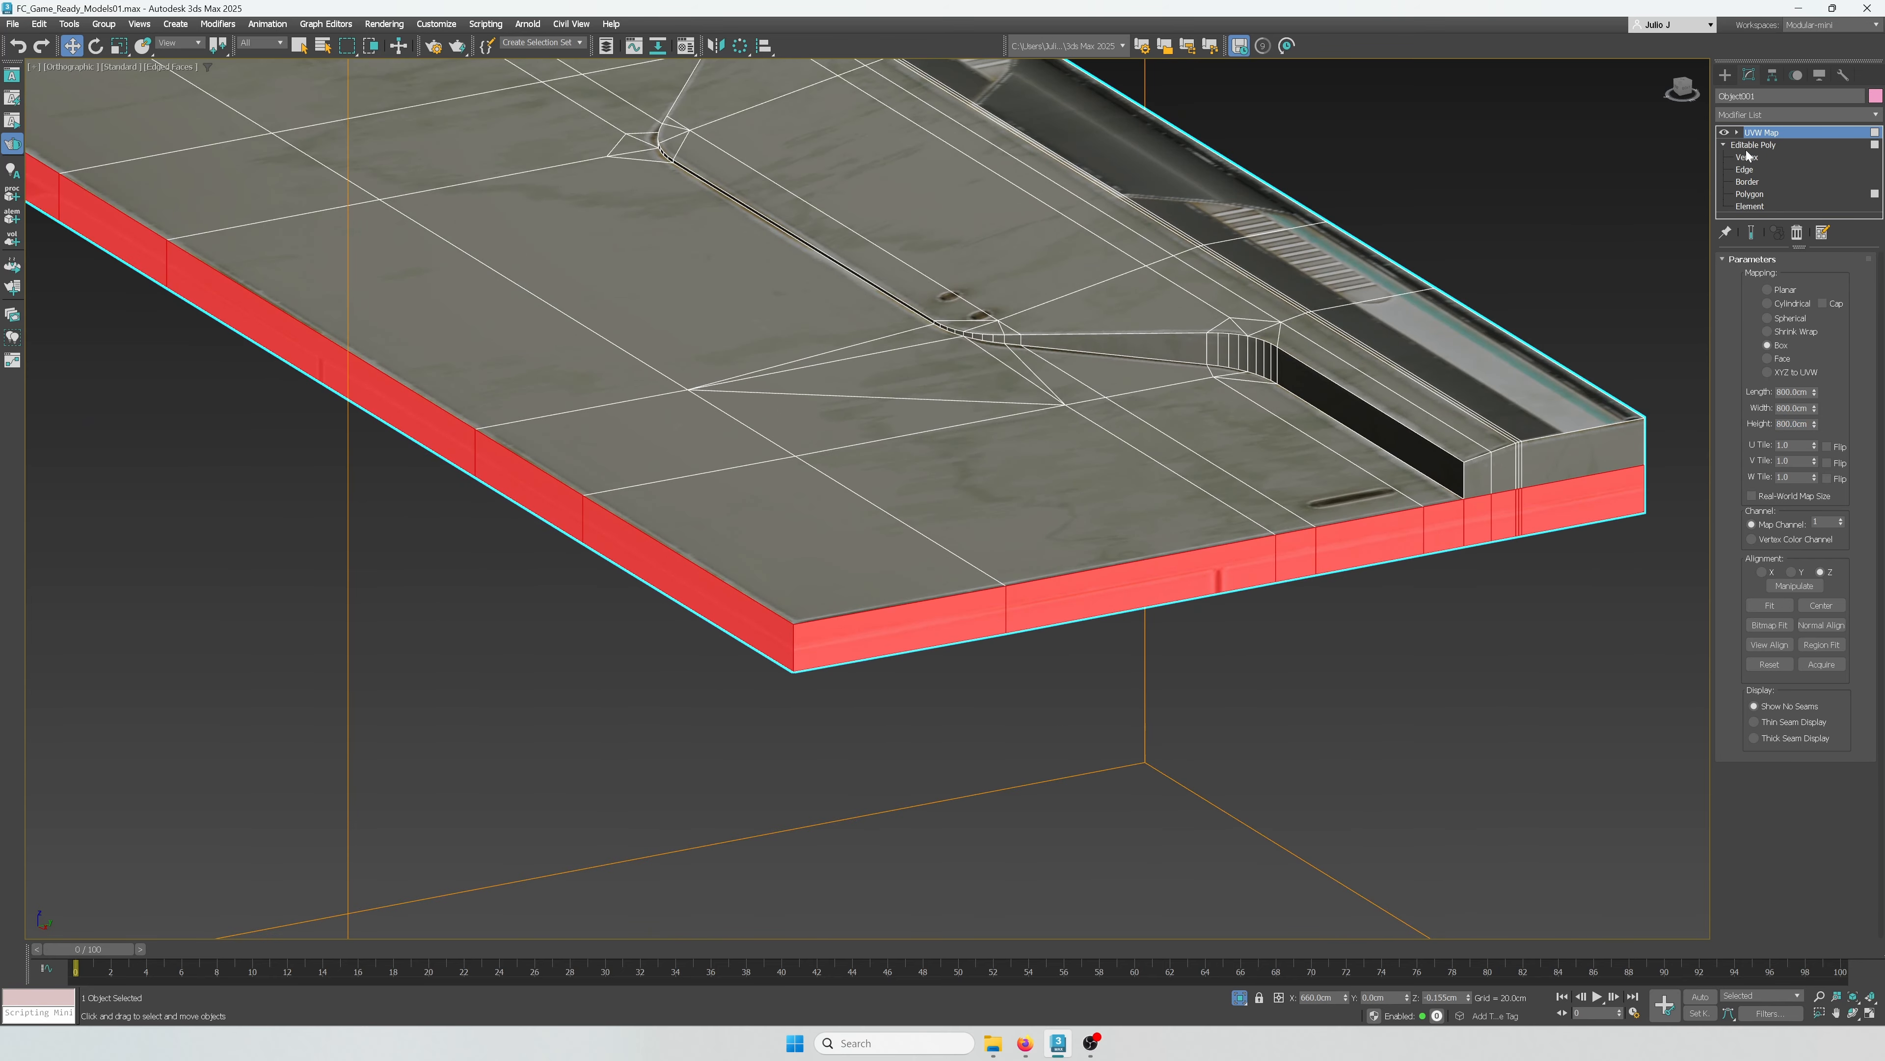
left_click(1737, 133)
left_click(1760, 144)
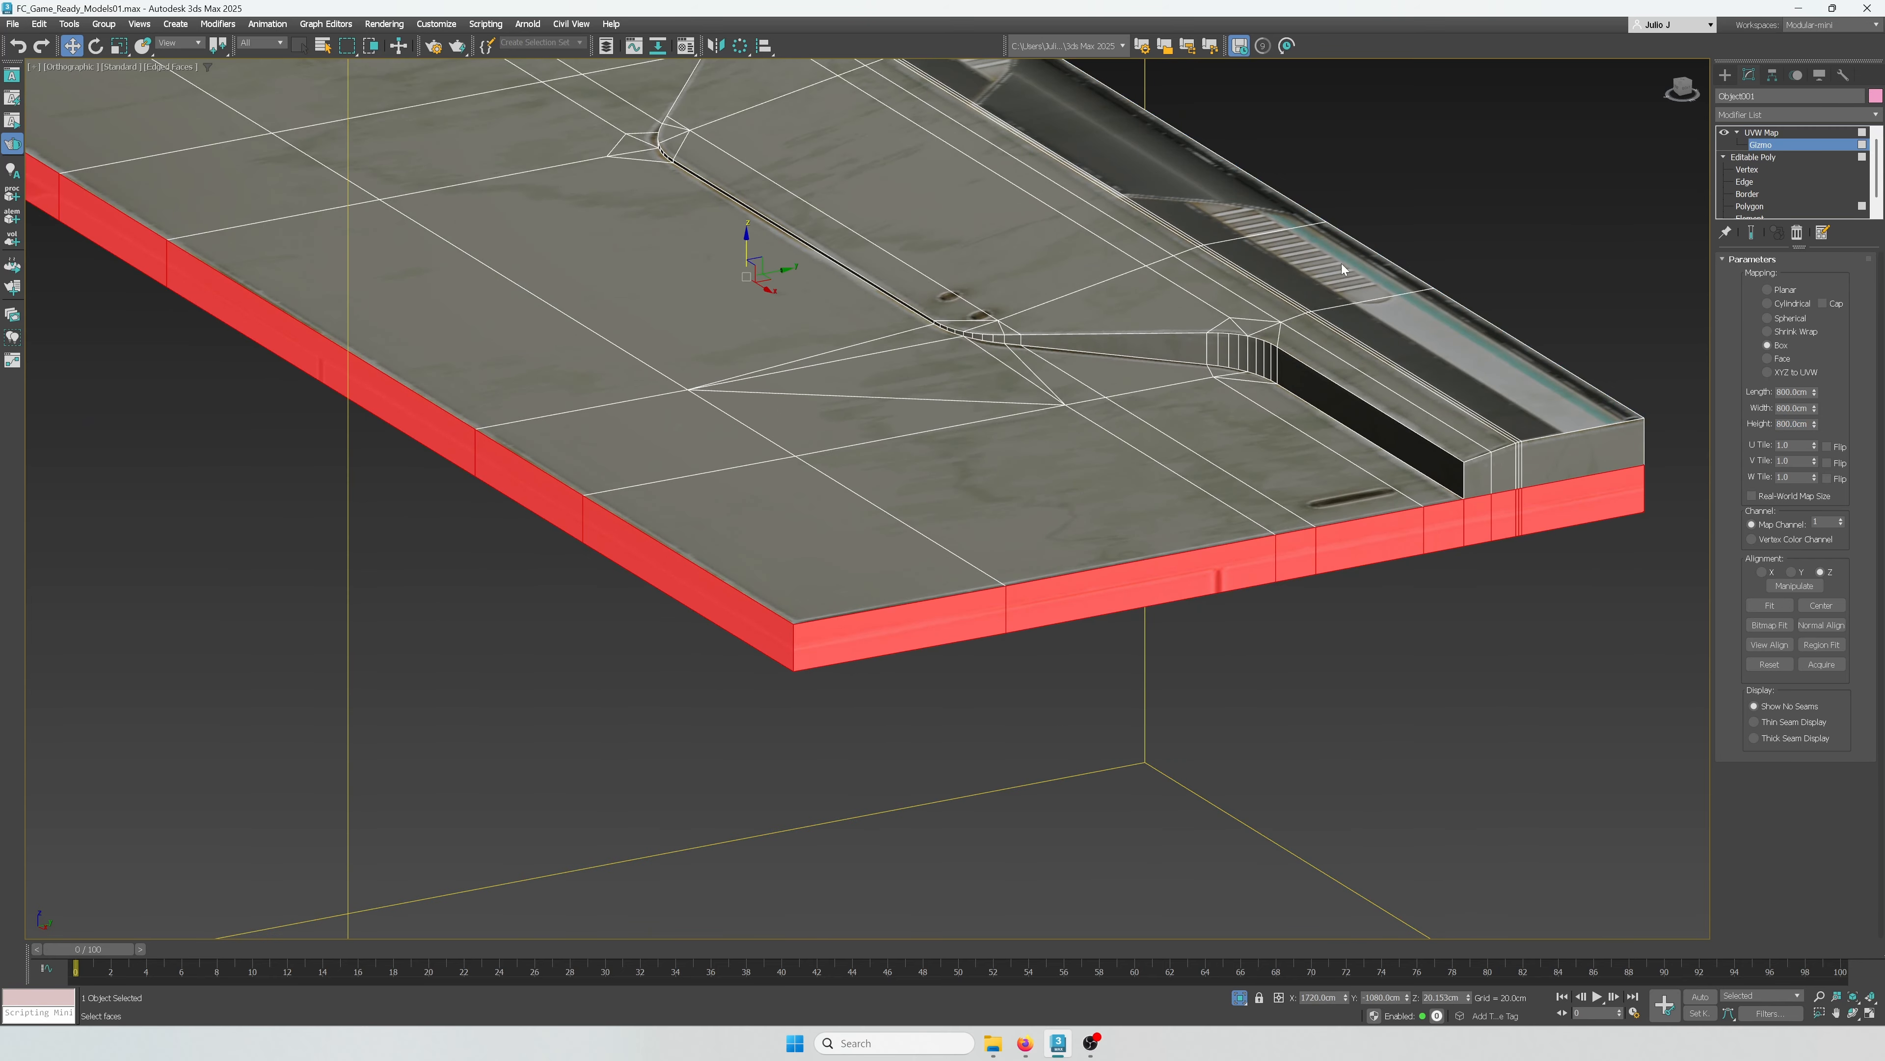
right_click(72, 45)
scroll(963, 511, "up", 2)
left_click_drag(1428, 578, 1338, 833)
left_click_drag(1348, 628, 1352, 604)
Step: Collapse the mapped panel to an Editable Poly, deselect it and close the move transform dialog
right_click(1055, 515)
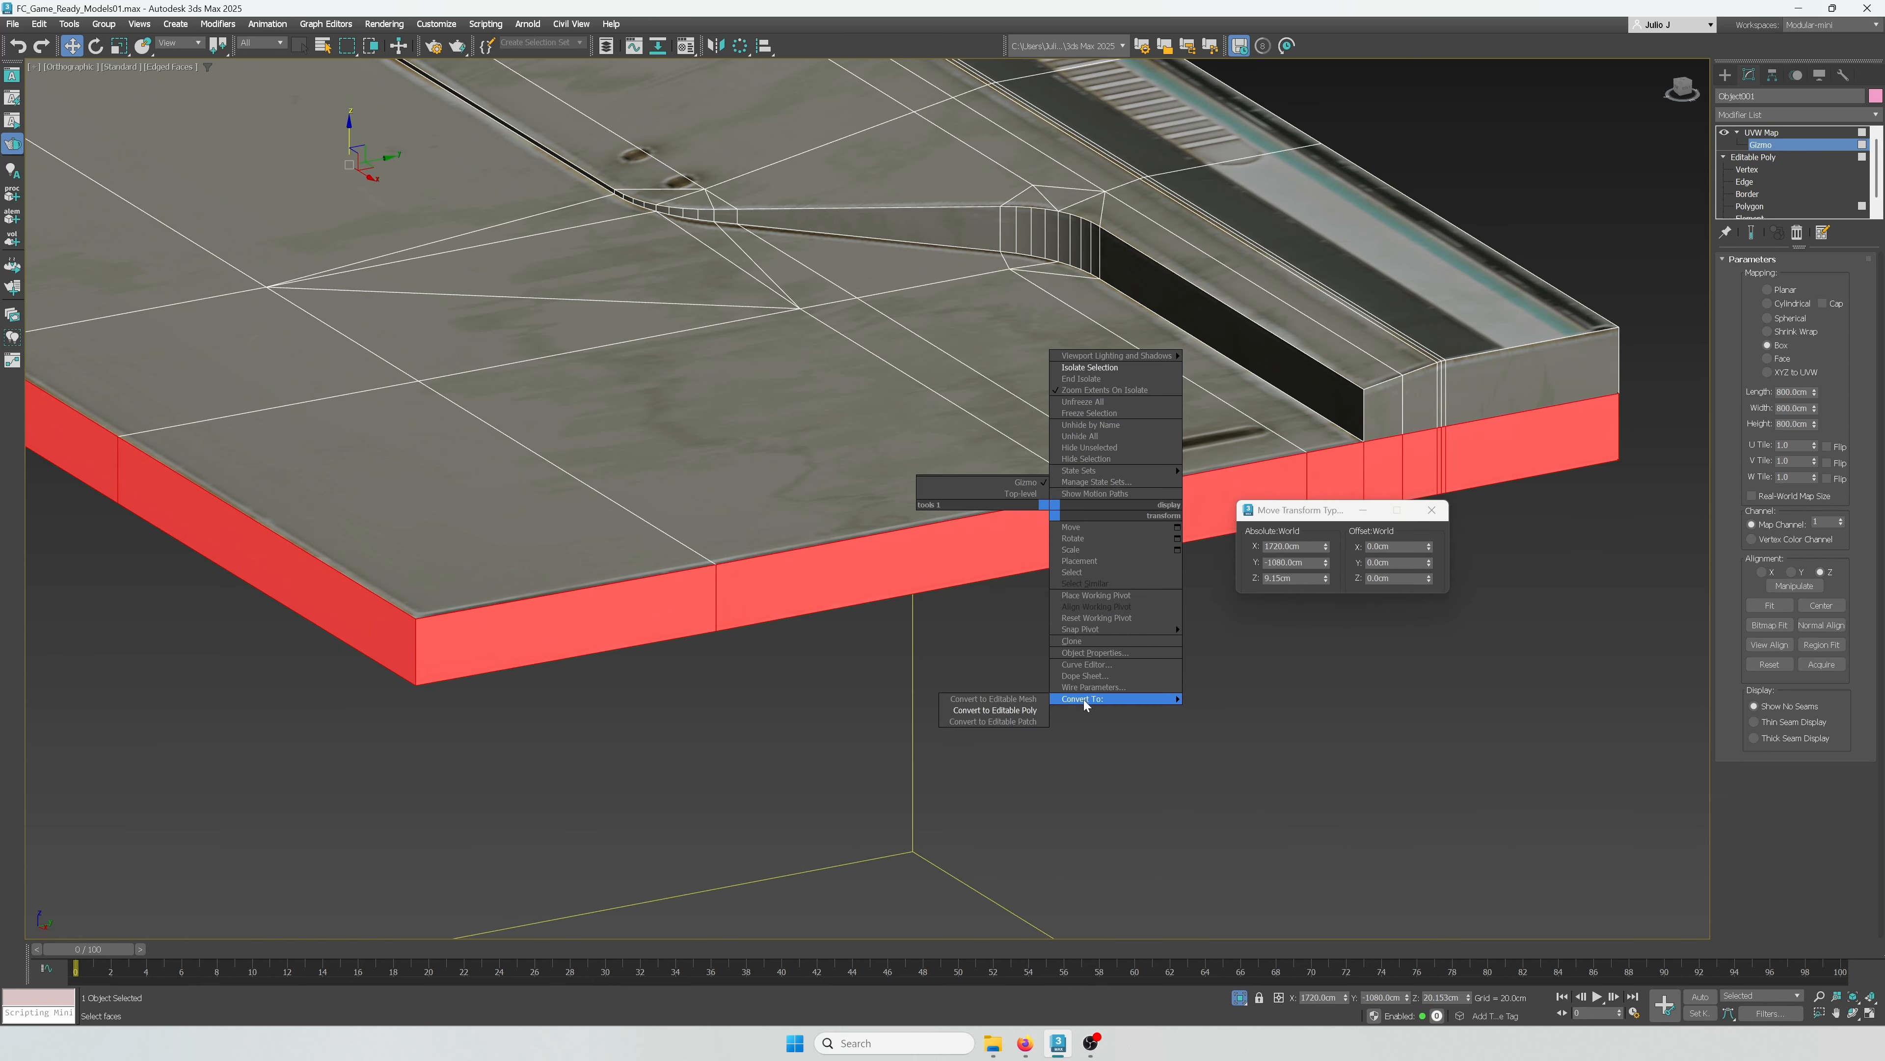
left_click(1033, 714)
left_click(1124, 698)
scroll(1125, 688, "down", 1)
left_click(1431, 511)
scroll(1409, 532, "down", 1)
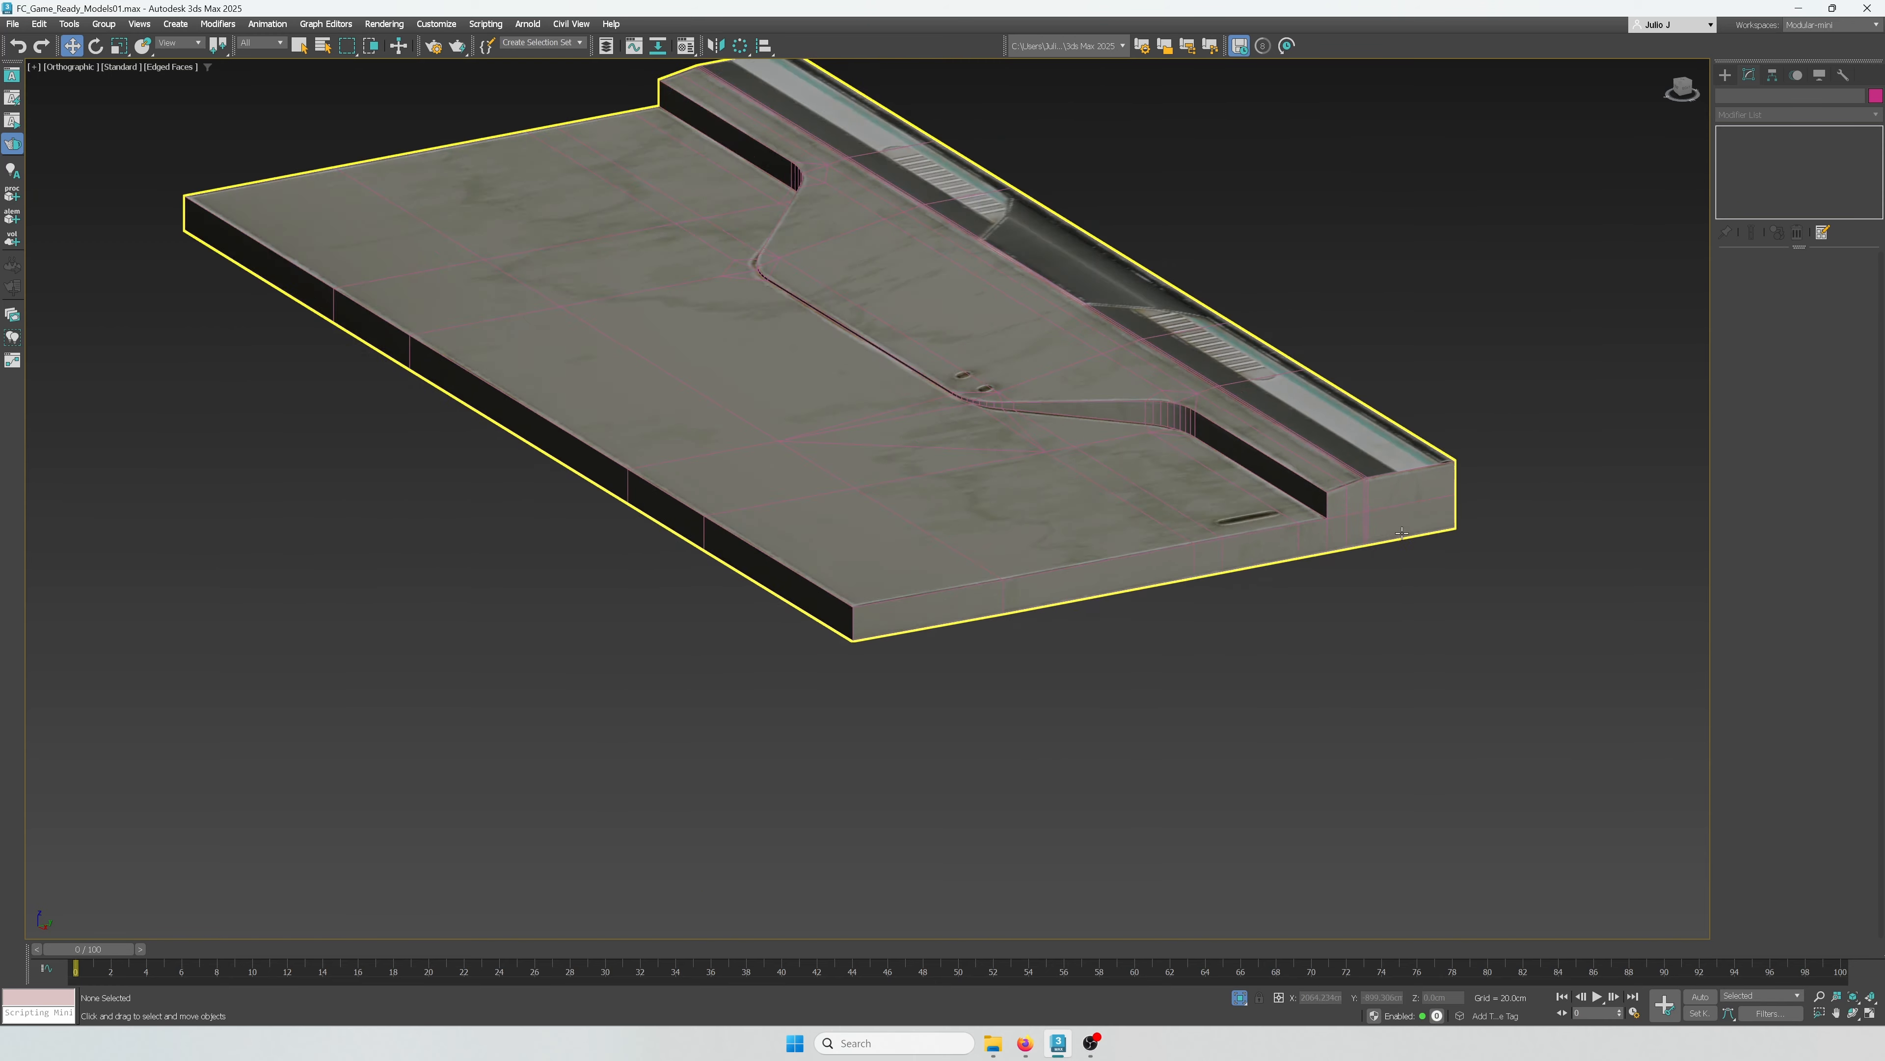
Step: Examine the thickened panel and its textured side walls from several angles with and without edge display
scroll(1402, 533, "down", 2)
middle_click_drag(1402, 533, 1419, 540, "alt")
scroll(1113, 572, "down", 2)
middle_click_drag(1082, 526, 1091, 570)
left_click(1091, 571)
mouse_move(1234, 603)
middle_mouse_down("alt")
mouse_move(1307, 602)
mouse_move(1299, 646)
middle_mouse_up("alt")
scroll(1306, 603, "up", 2)
key("F4")
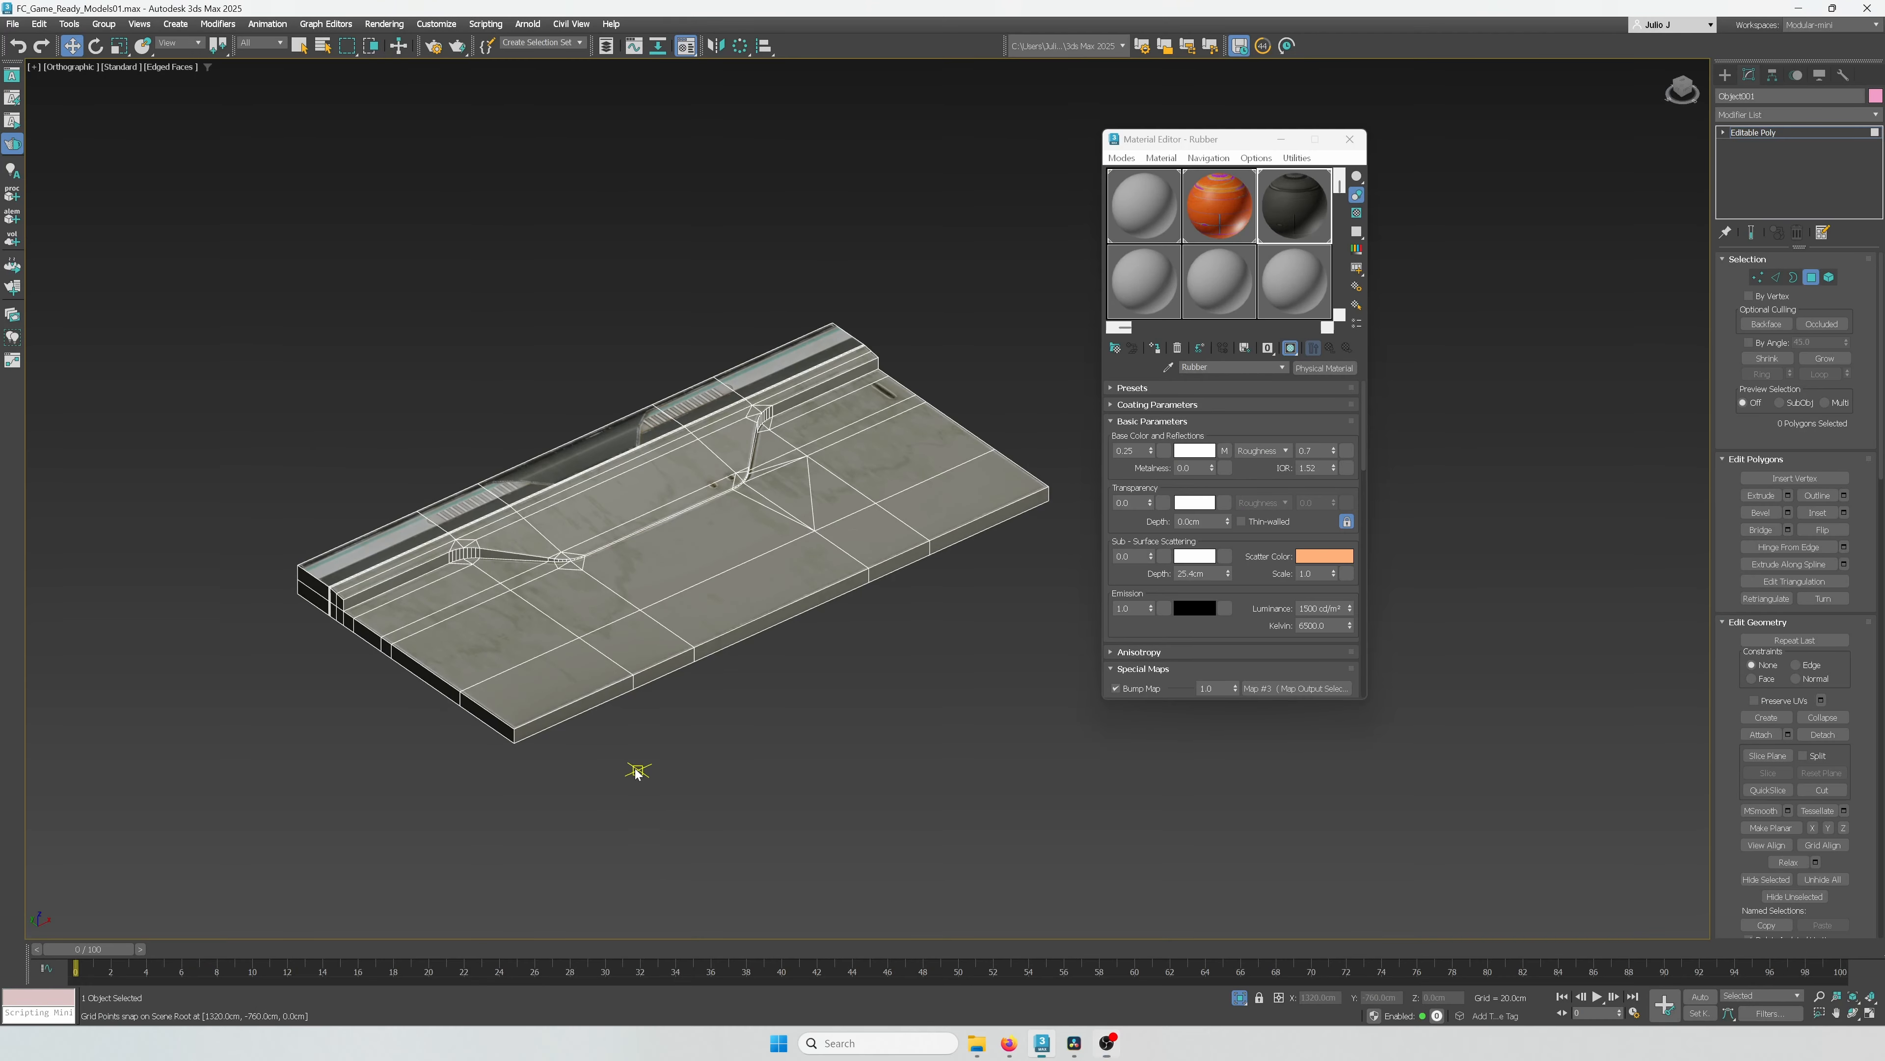
Step: Select the lower plate's top and side polygons at one end, including the small faces beside the raised section's corners
left_click_drag(343, 585, 338, 549)
scroll(438, 578, "up", 2)
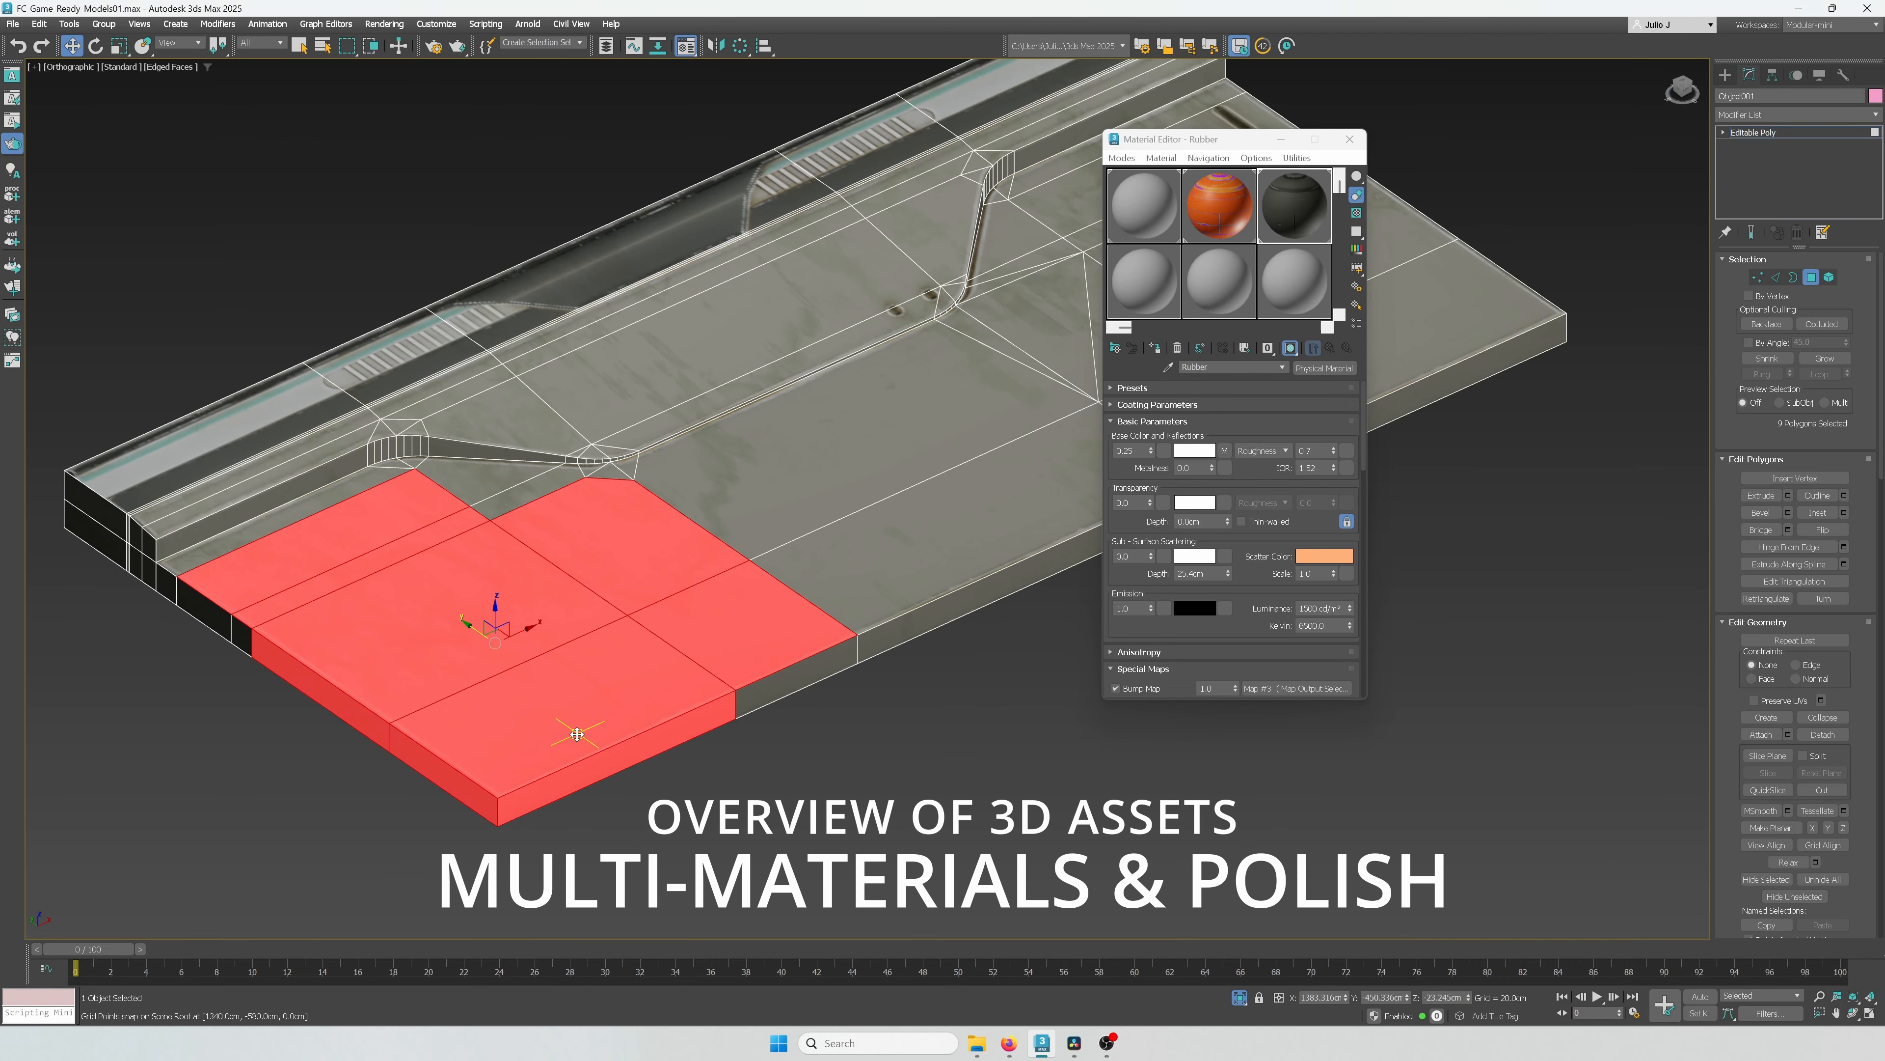
left_click_drag(171, 570, 172, 572, "ctrl")
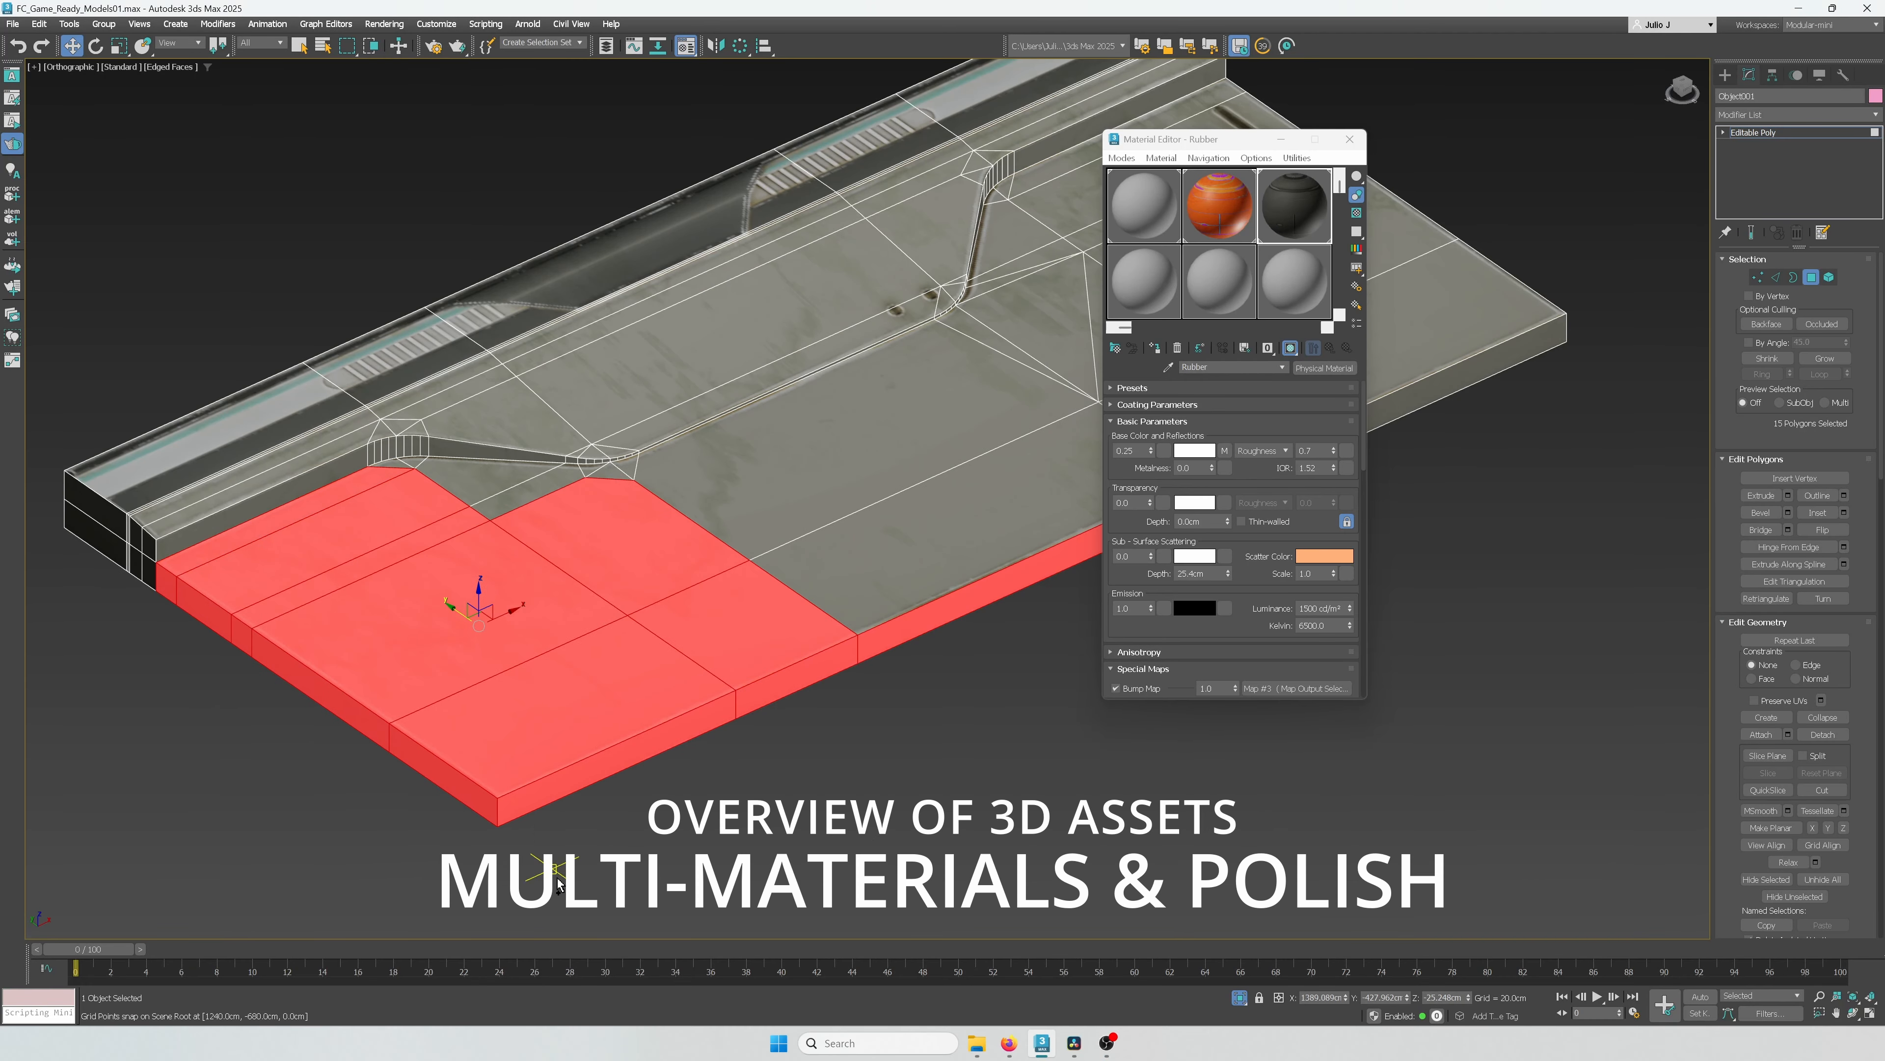
left_click_drag(326, 483, 328, 483, "ctrl")
scroll(416, 580, "up", 2)
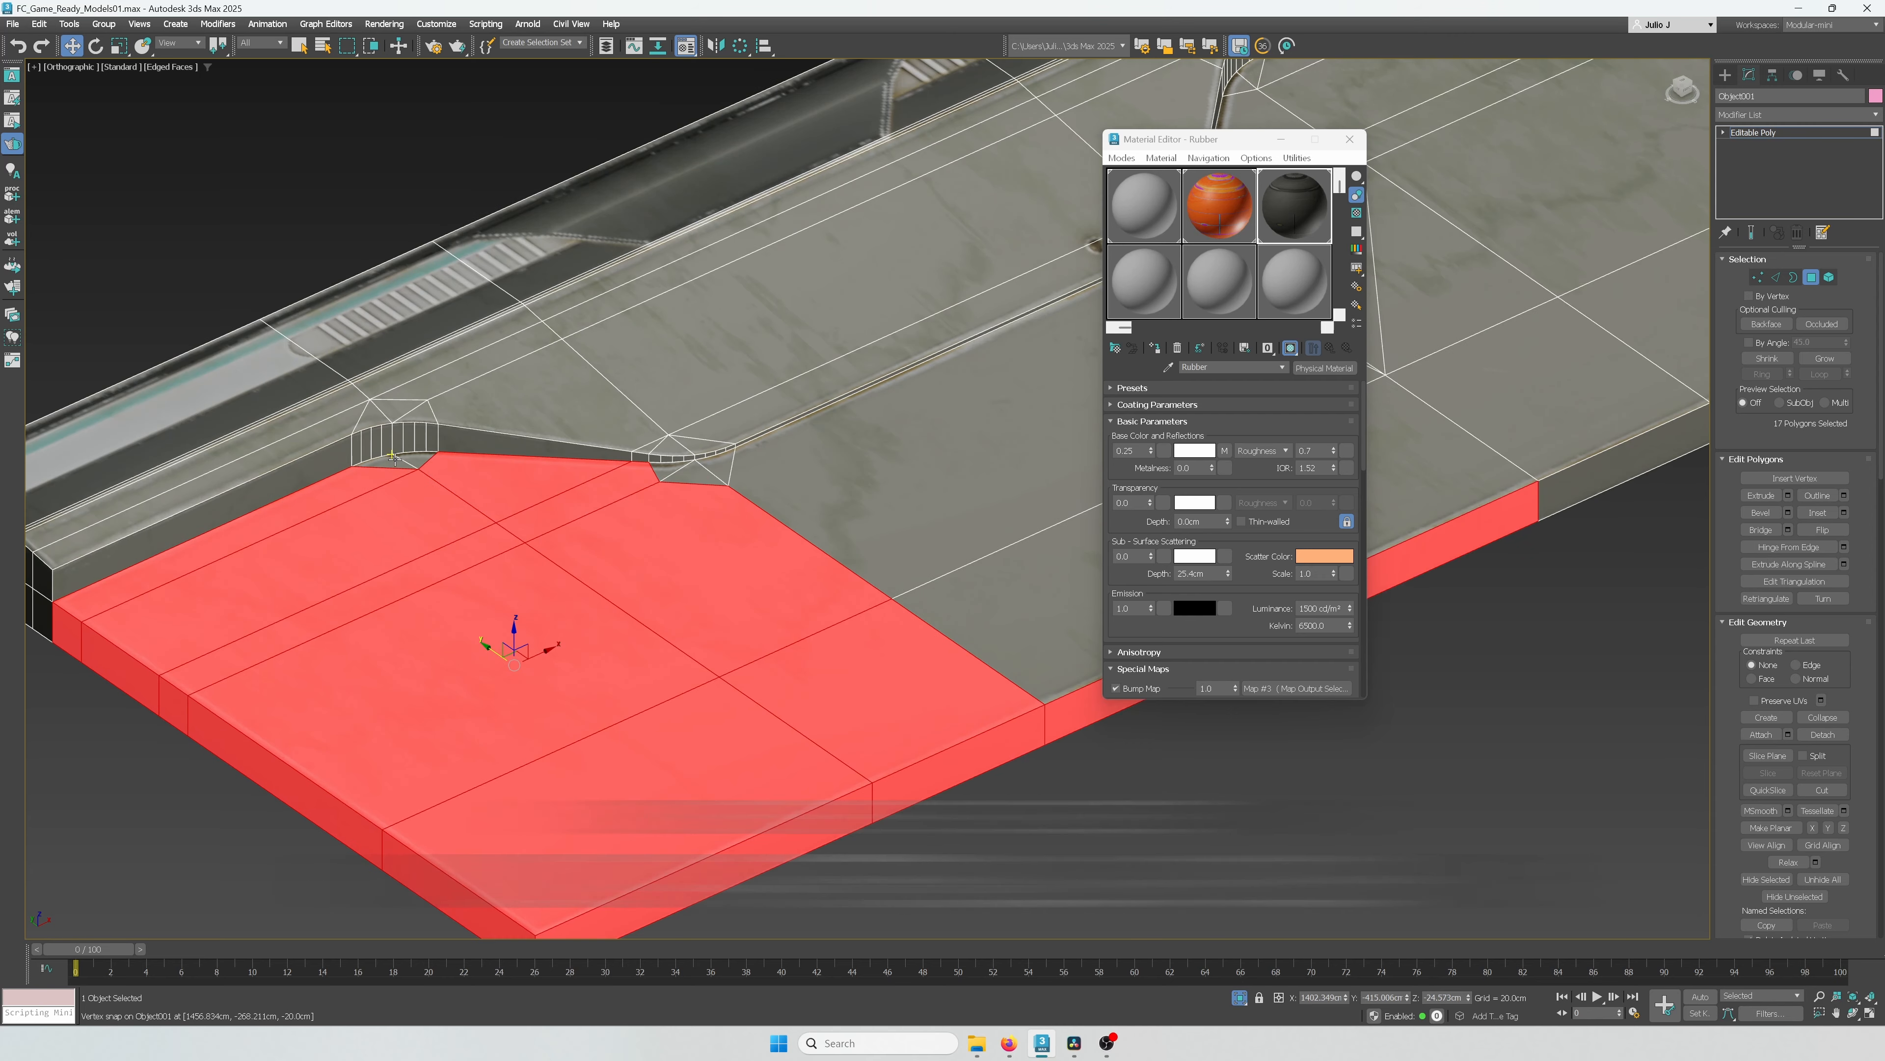
left_click(675, 468, "ctrl")
left_click(711, 464, "ctrl")
left_click(791, 475, "ctrl")
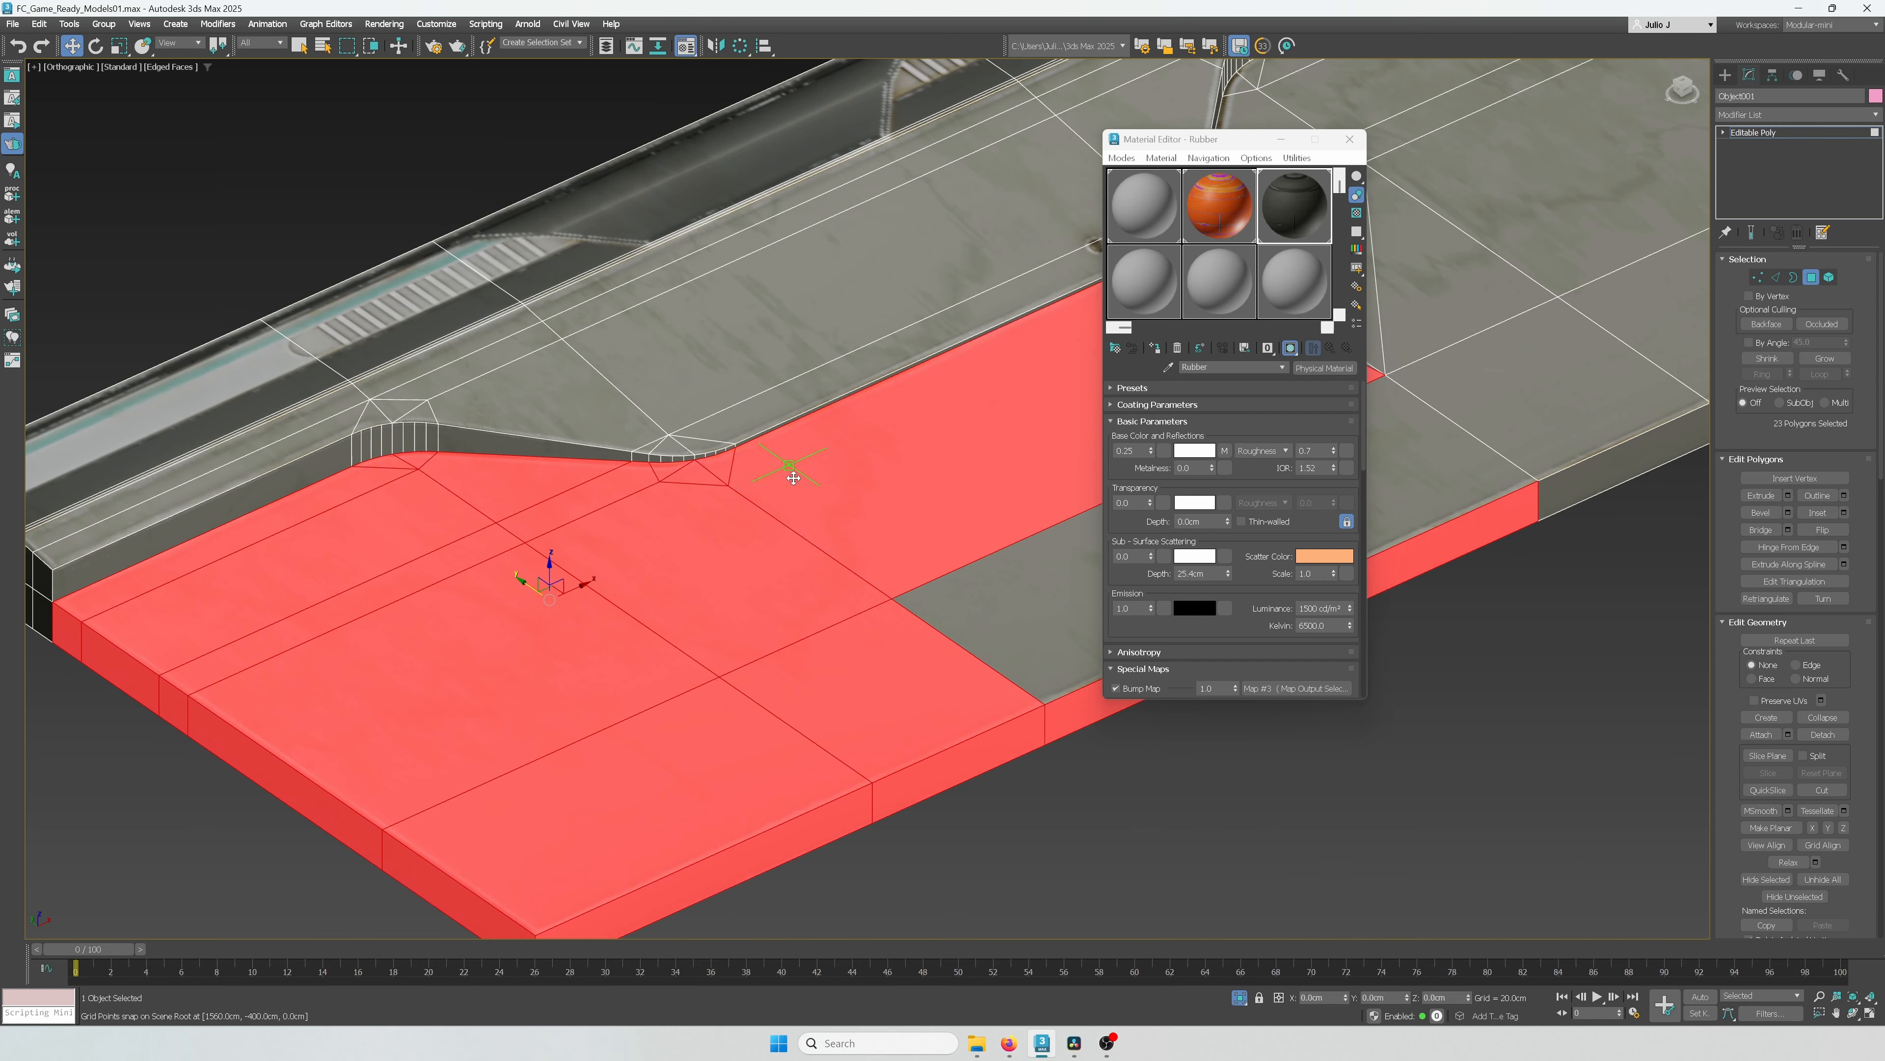
Step: Extend the polygon selection across the rest of the lower plate, including its far end and the small corner faces
scroll(898, 639, "down", 3)
middle_click_drag(902, 646, 248, 642)
left_click_drag(424, 394, 423, 391, "ctrl")
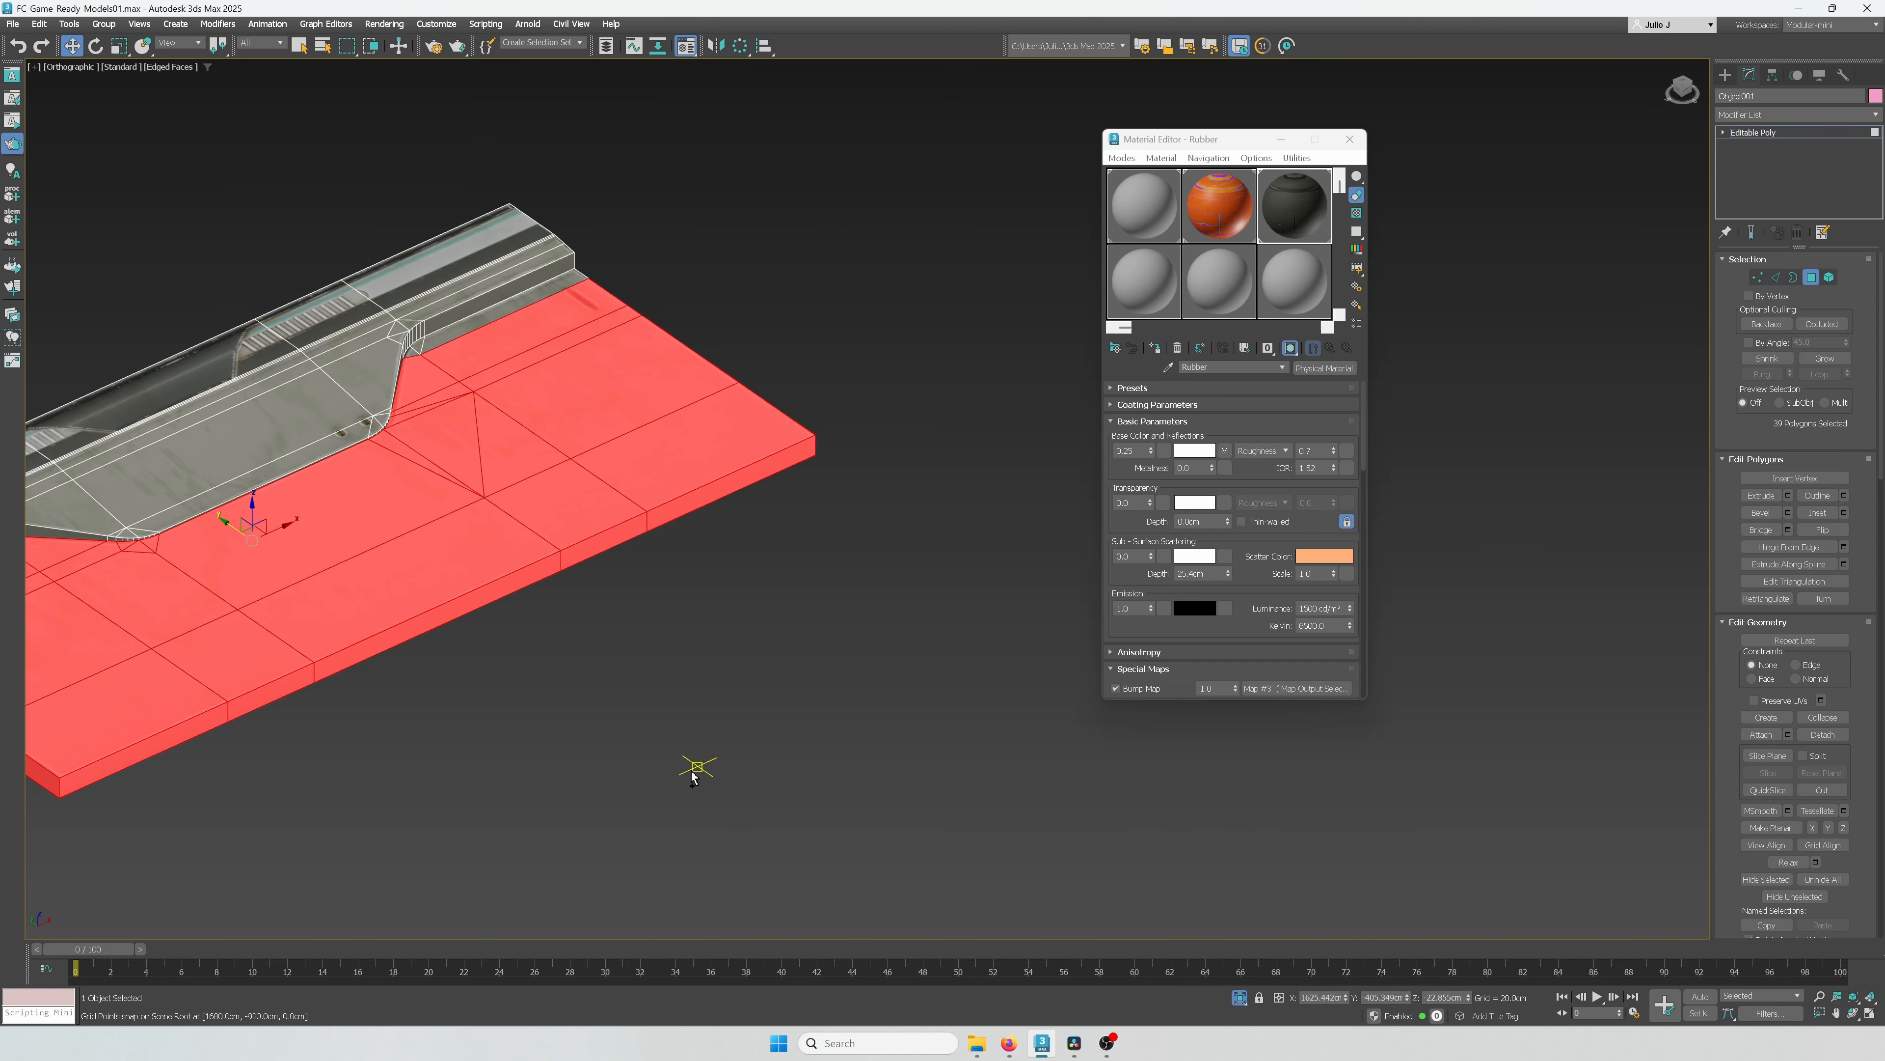
middle_click_drag(643, 685, 514, 658, "alt")
scroll(553, 571, "up", 3)
left_click_drag(863, 710, 694, 526, "ctrl")
scroll(712, 548, "down", 4)
middle_click_drag(709, 550, 653, 555, "alt")
scroll(584, 615, "up", 2)
left_click(584, 618, "ctrl")
left_click(569, 622, "ctrl")
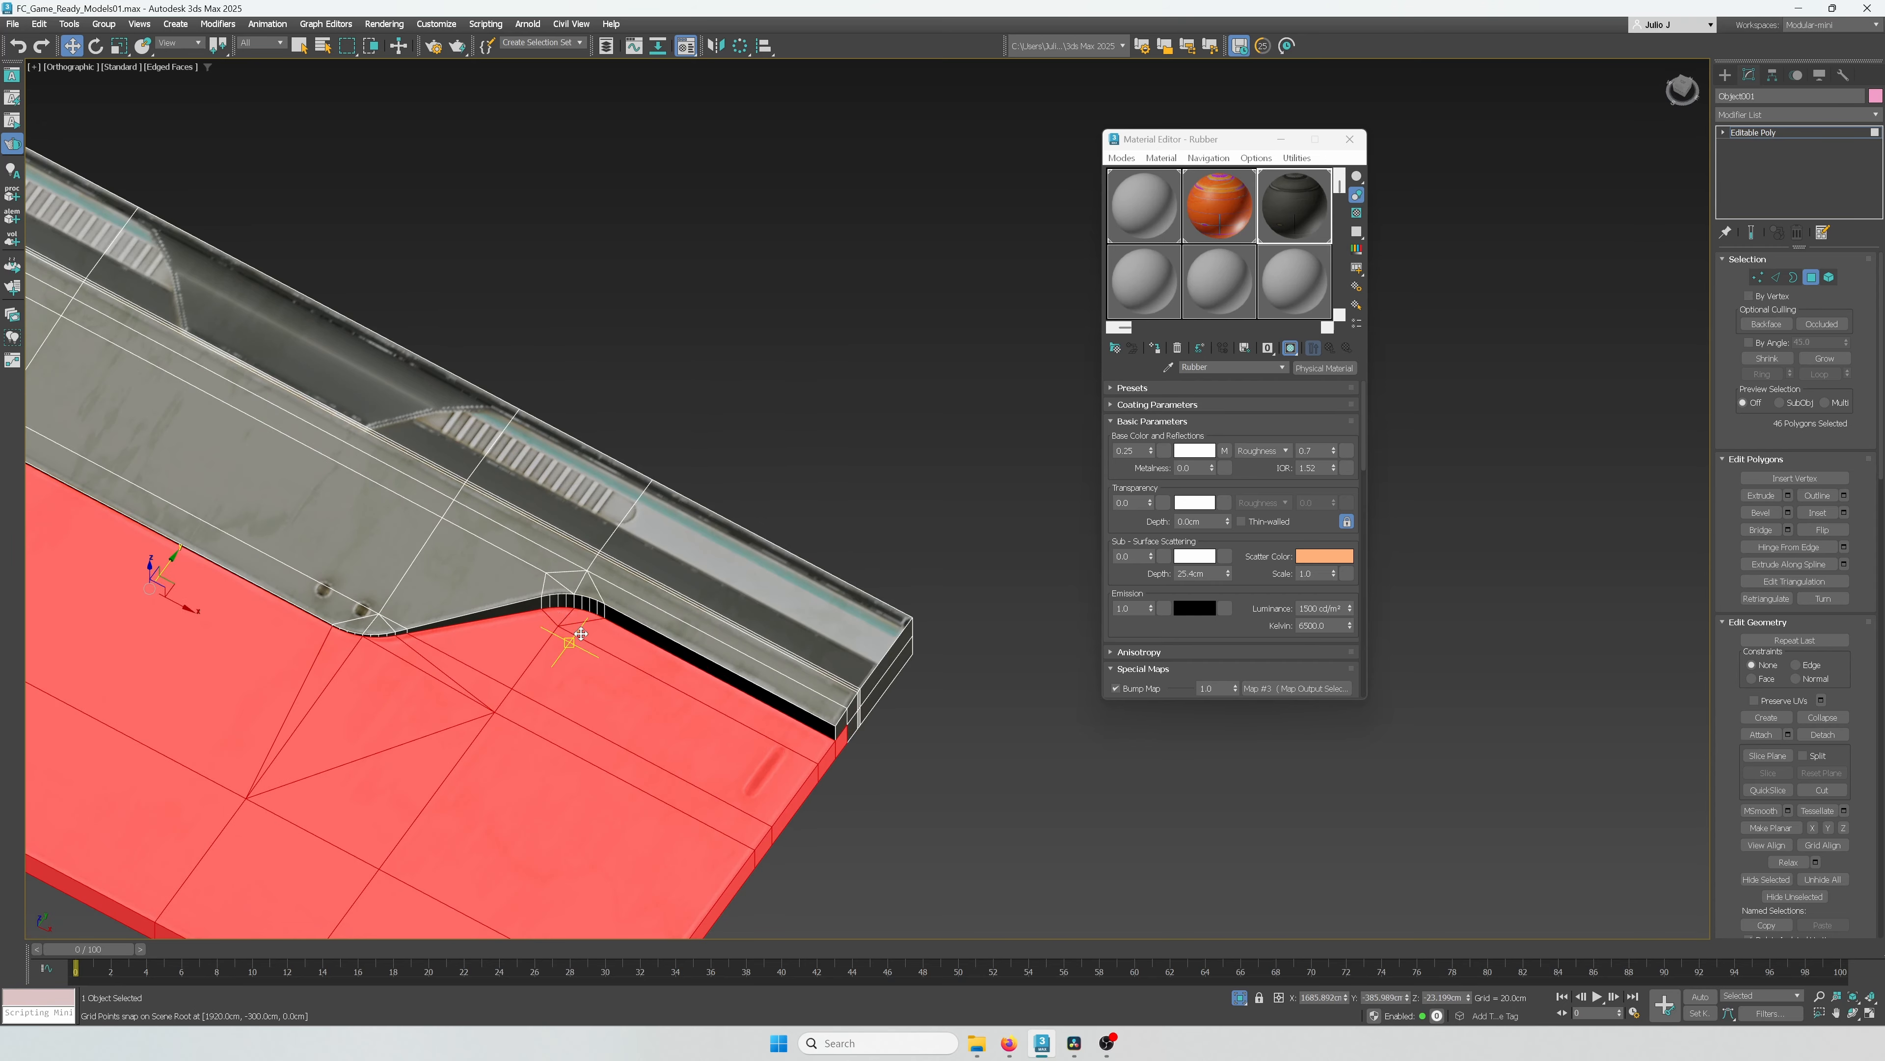
Step: Assign the orange Metal material to the selected lower plate polygons and clear the selection
scroll(583, 620, "down", 5)
middle_click_drag(587, 620, 524, 595, "alt")
scroll(523, 646, "up", 2)
middle_click_drag(485, 677, 828, 643, "alt")
scroll(634, 633, "up", 4)
scroll(631, 638, "up", 2)
middle_click_drag(630, 638, 635, 663, "alt")
middle_click_drag(636, 662, 727, 652)
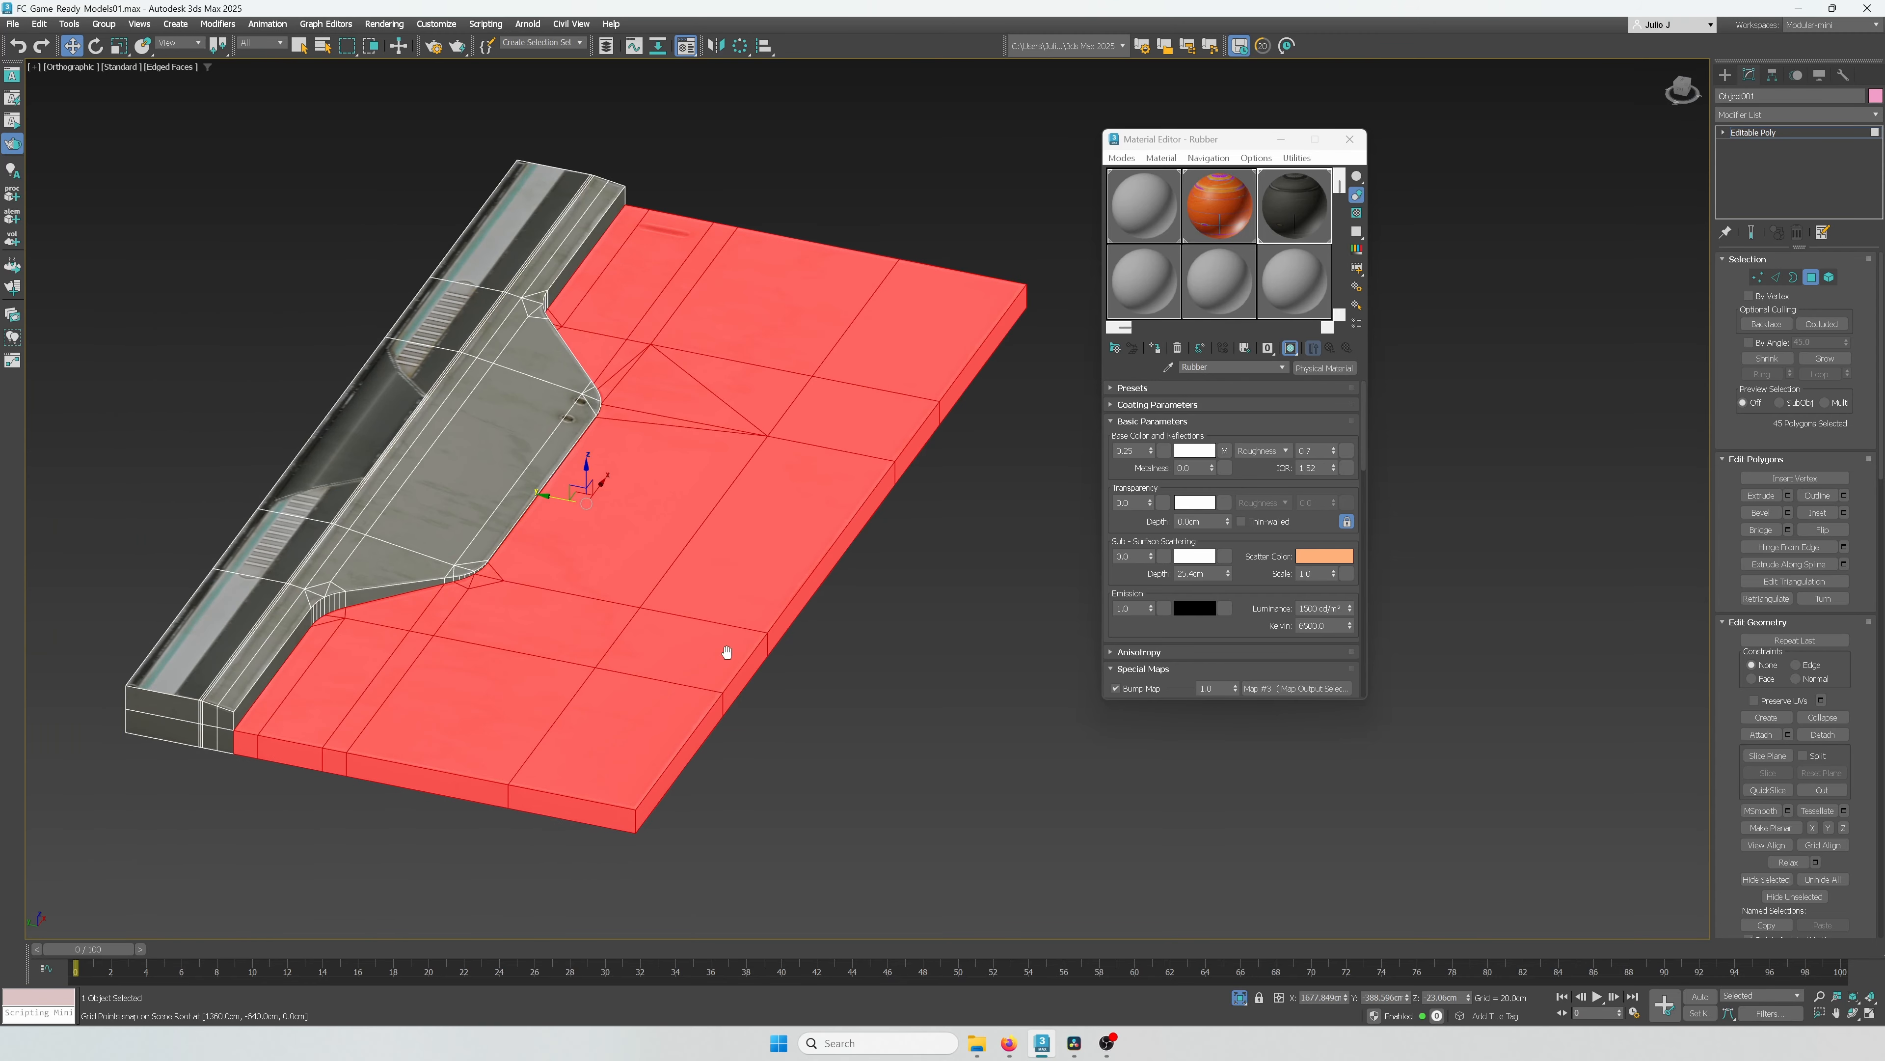
left_click(1210, 234)
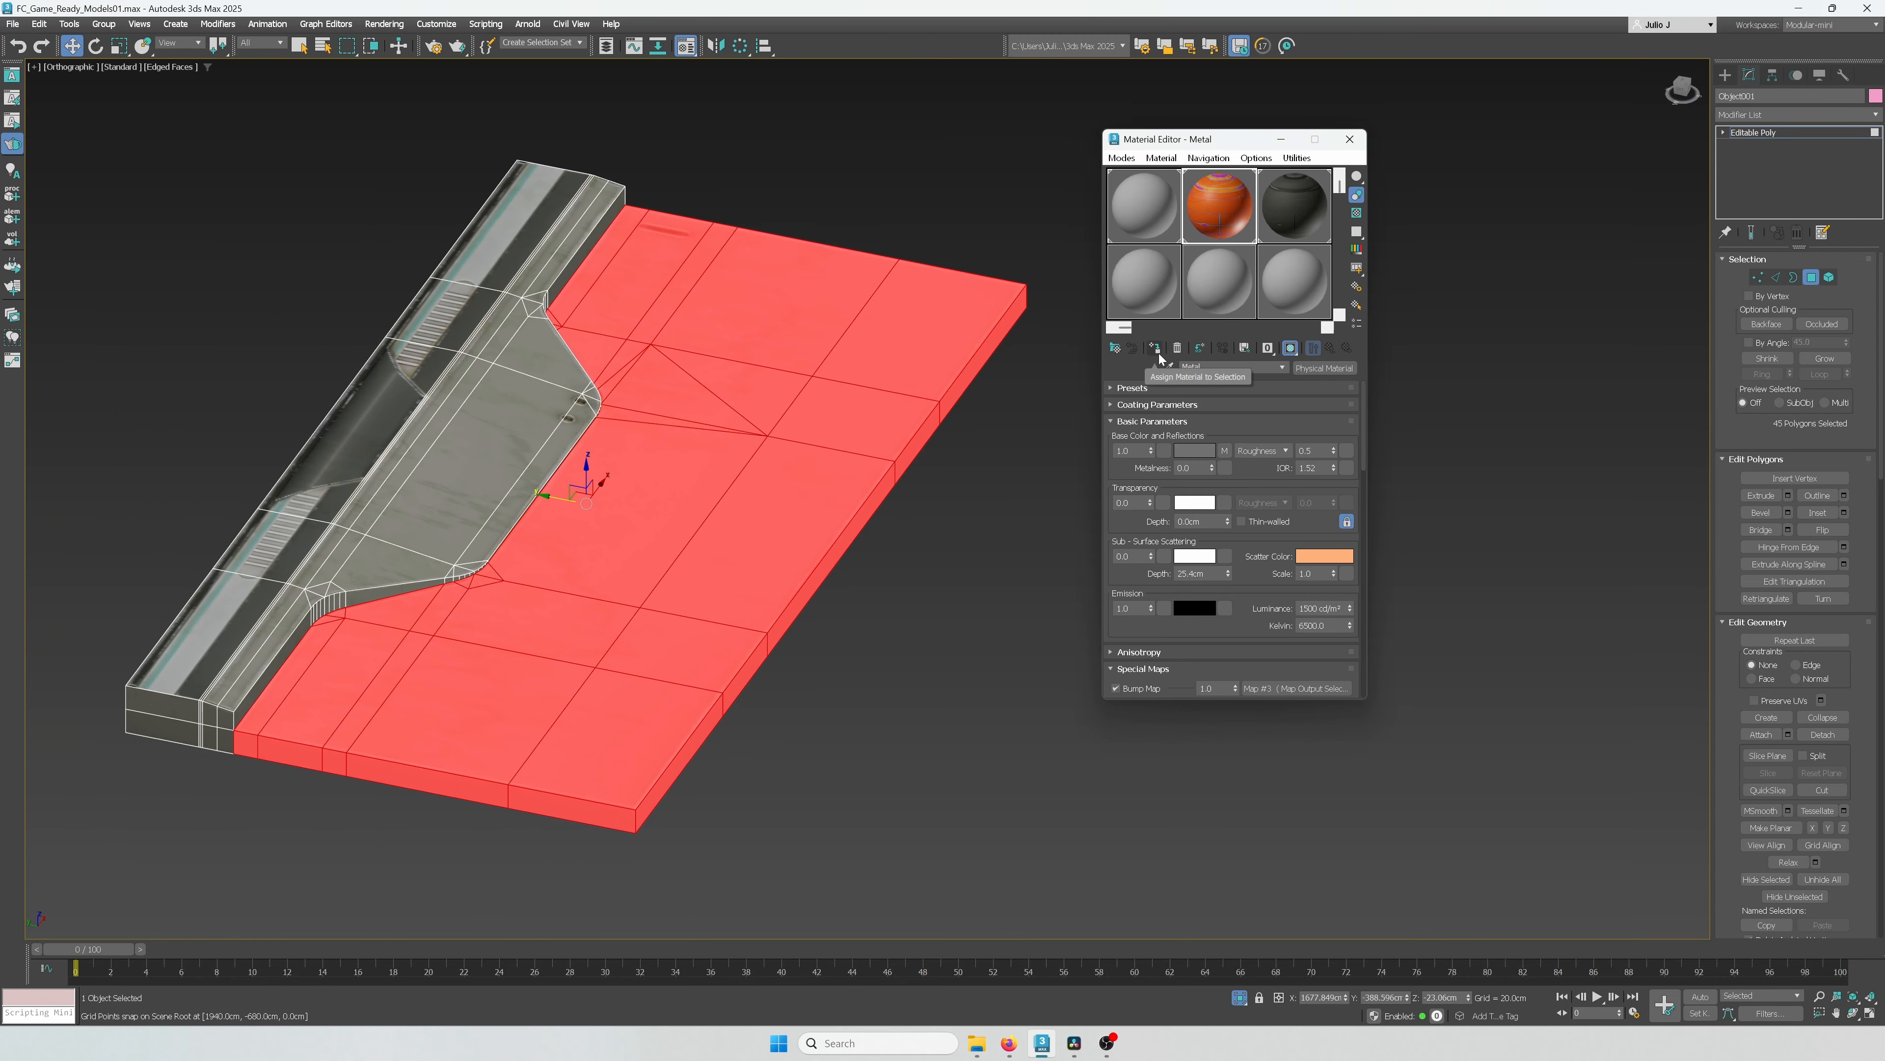
left_click(1160, 355)
left_click(798, 719)
Step: Select all top faces of the lower plate and raised section using By Angle selection at 45 degrees
left_click(564, 720)
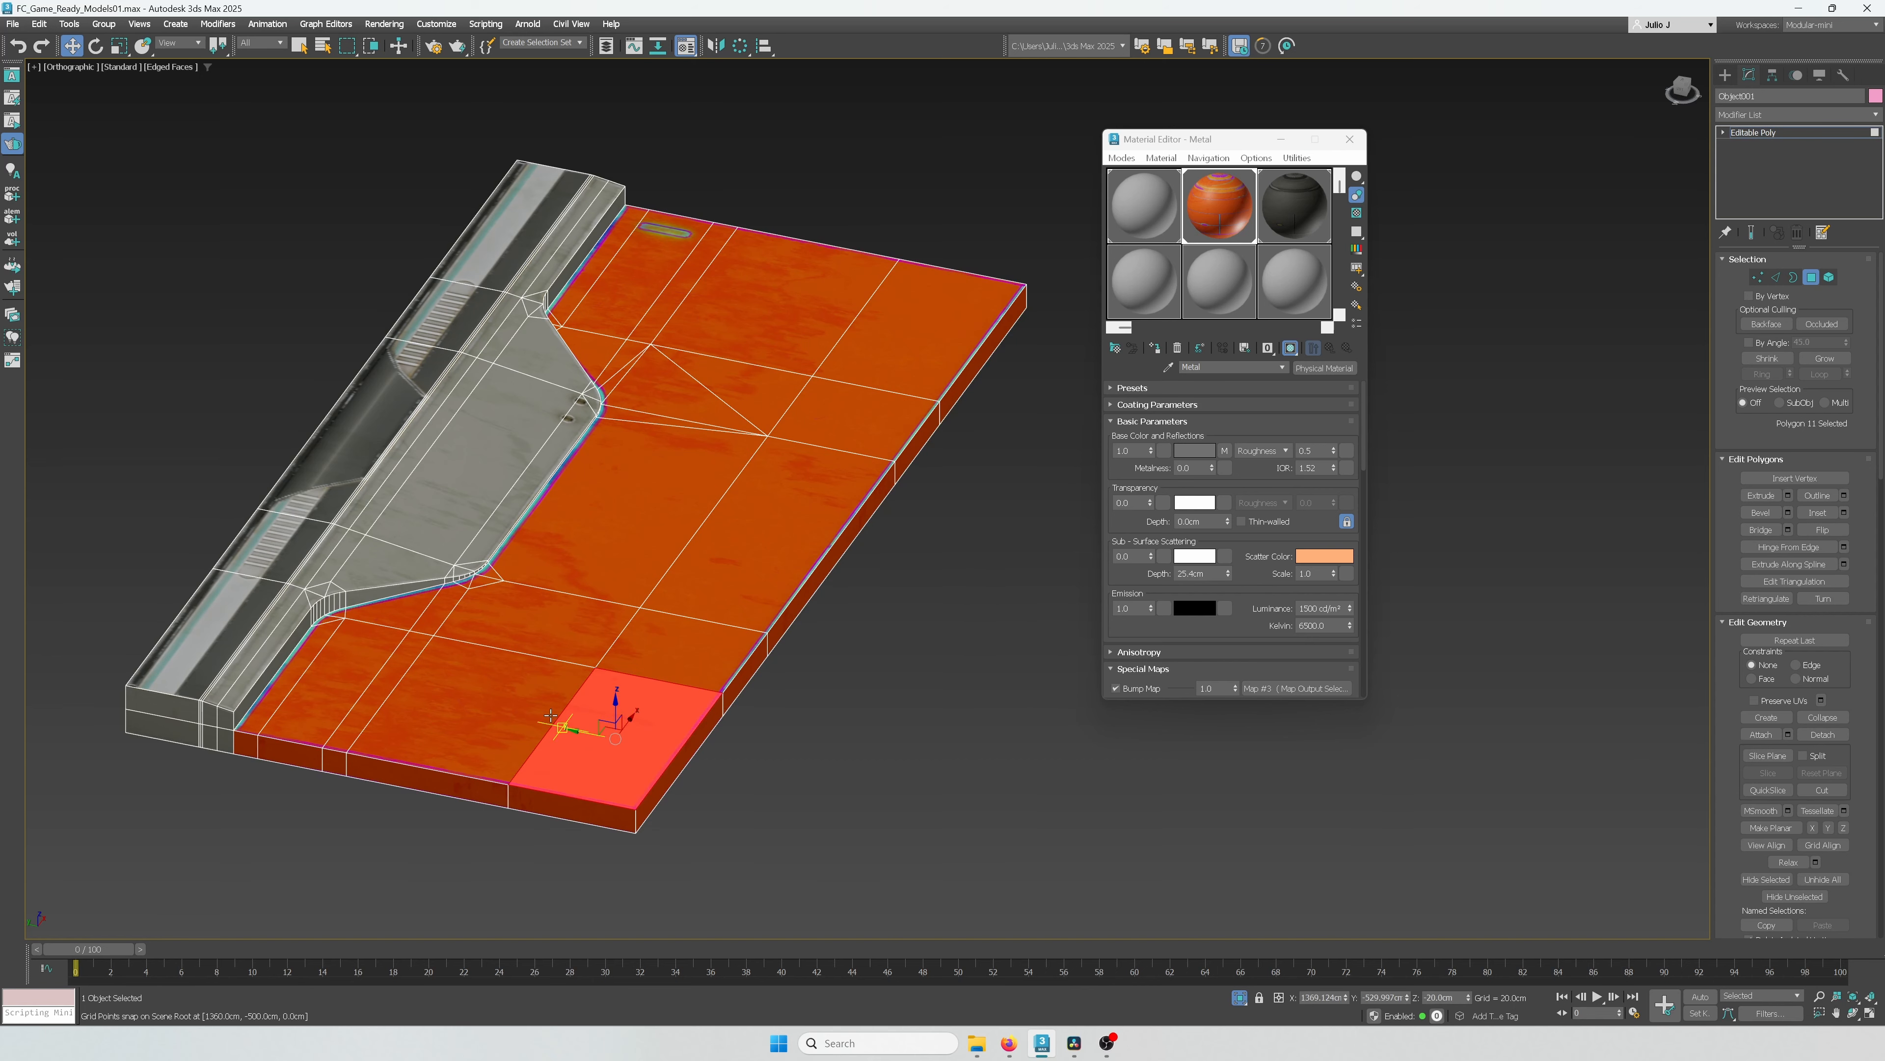
left_click(475, 711, "ctrl")
left_click(363, 694, "ctrl")
left_click(711, 615)
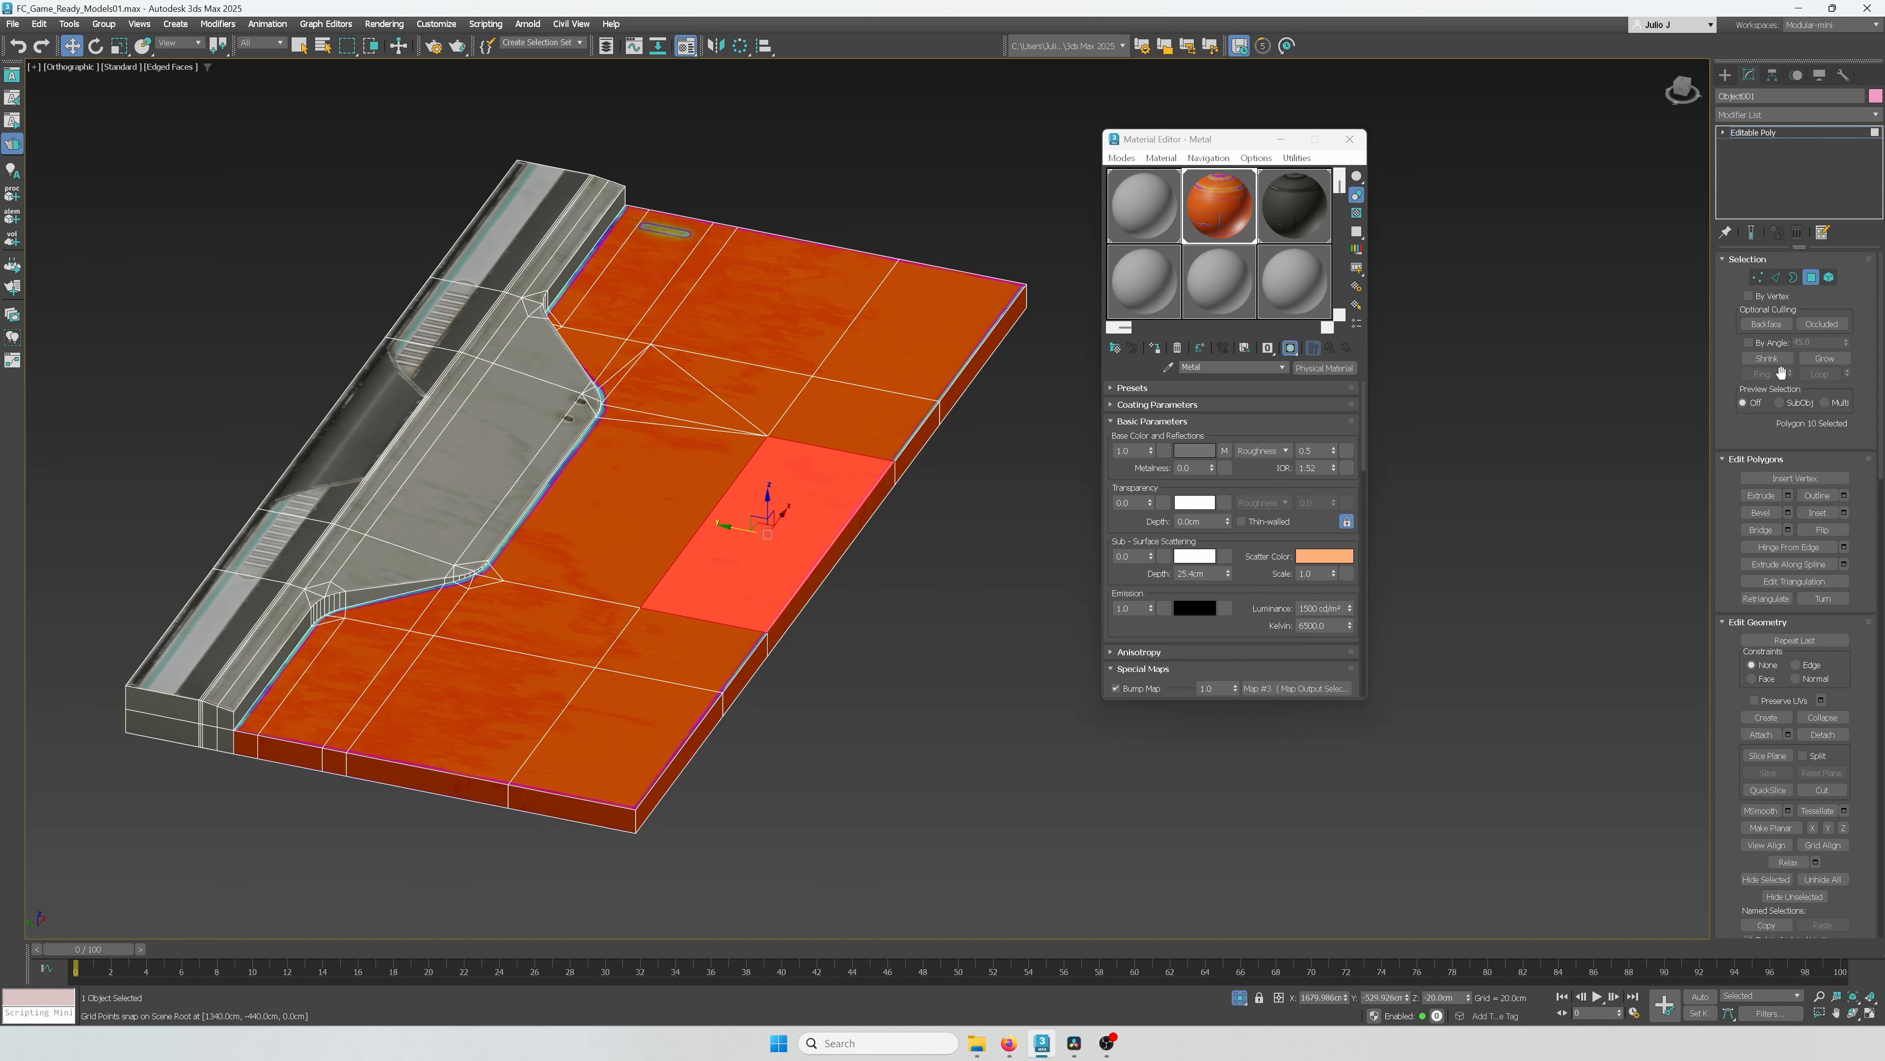
left_click(764, 474)
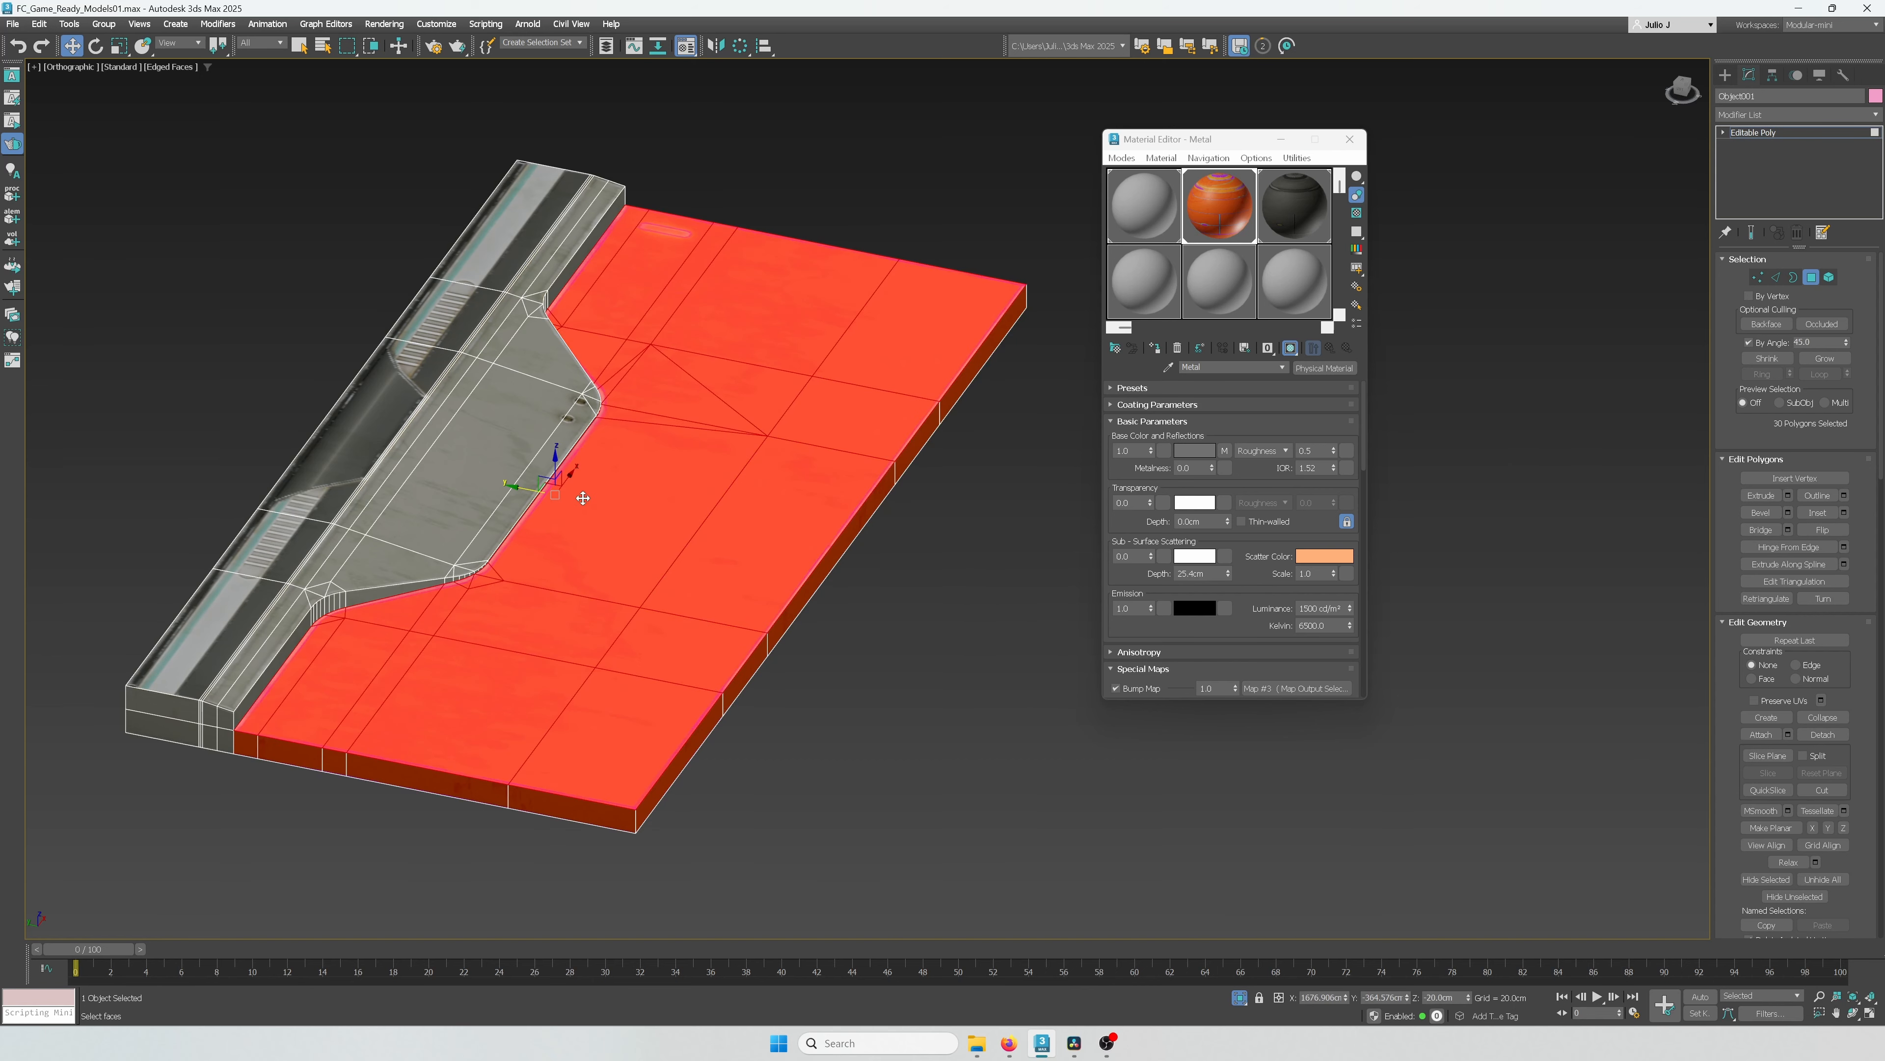
left_click(418, 453, "ctrl")
middle_click_drag(734, 565, 791, 552, "alt")
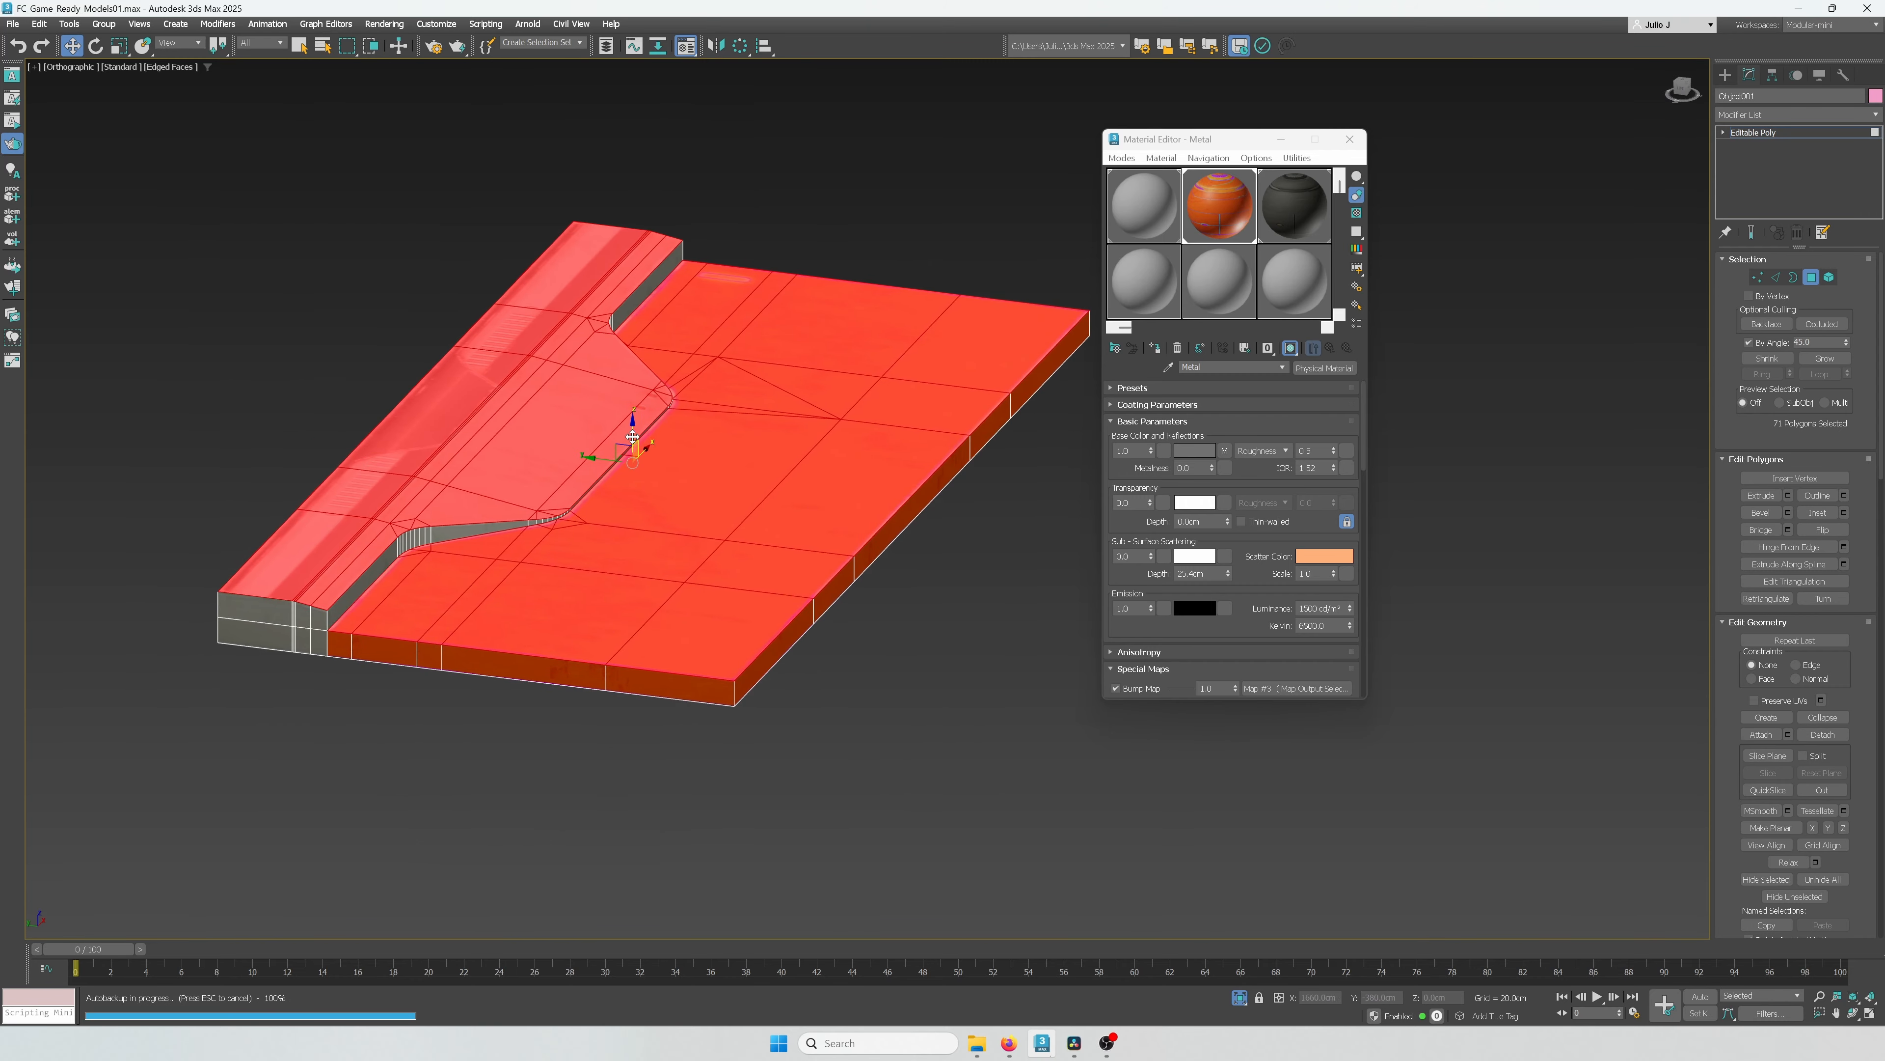
Step: Try cloning the selected top faces downward as a separate object, then undo the clone
mouse_move(632, 431)
left_mouse_down("shift")
mouse_move(654, 704)
mouse_move(767, 682)
left_mouse_up("shift")
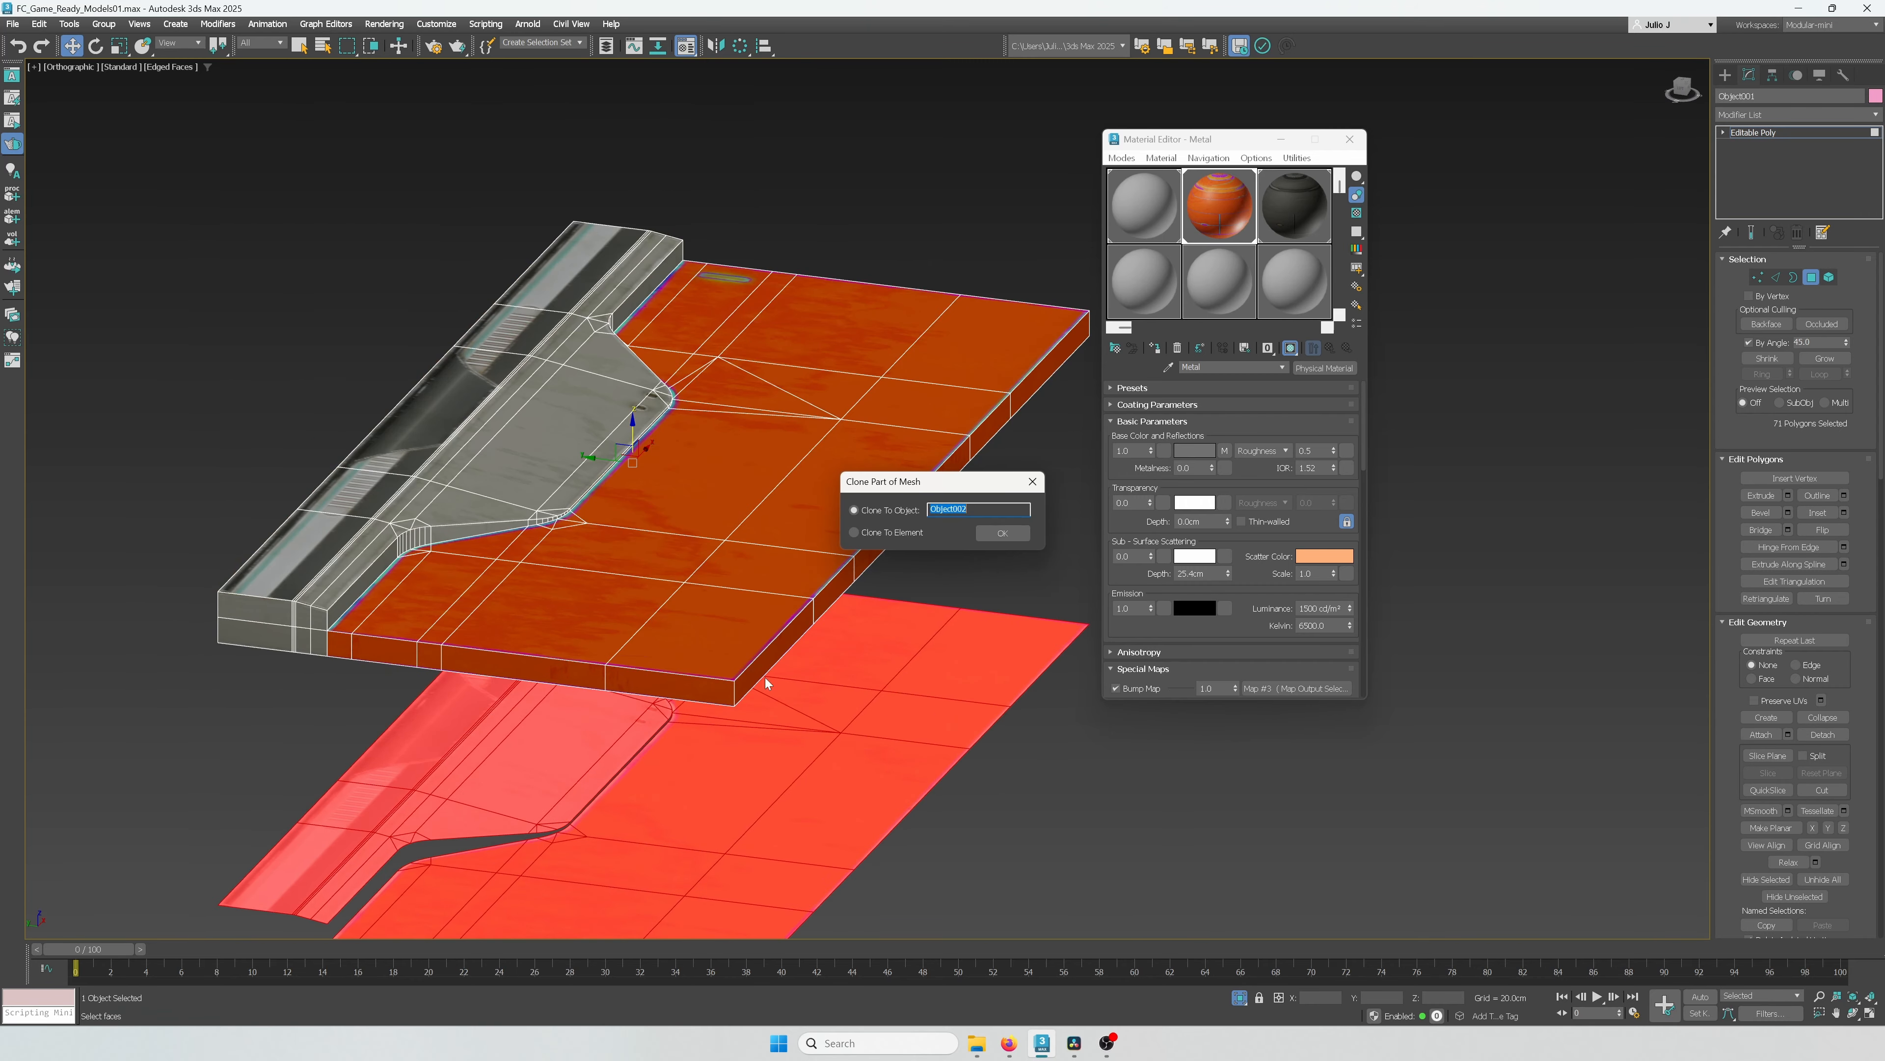
left_click(999, 537)
middle_click_drag(861, 635, 870, 477, "alt")
key("ctrl+z")
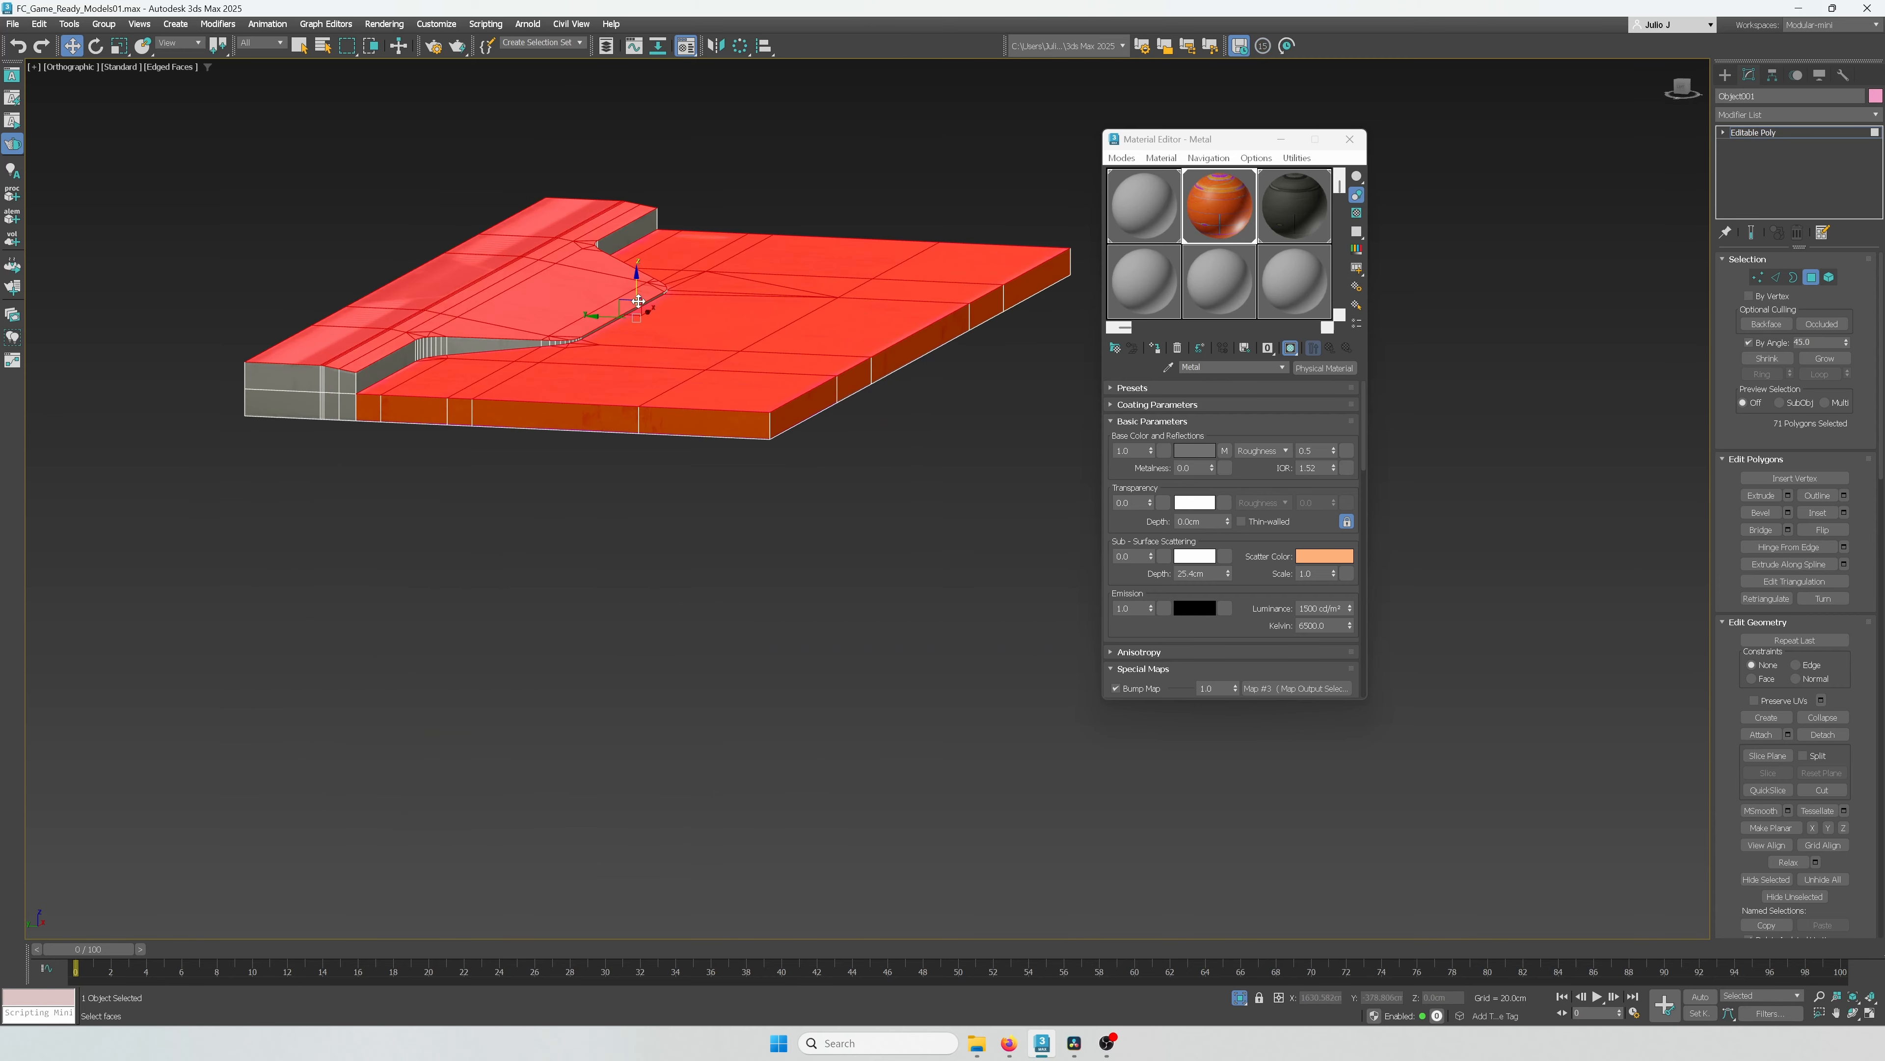
Step: Clone the selected top faces downward as an element and scale the clone's vertices flat along the vertical axis
left_click_drag(638, 287, 694, 551, "shift")
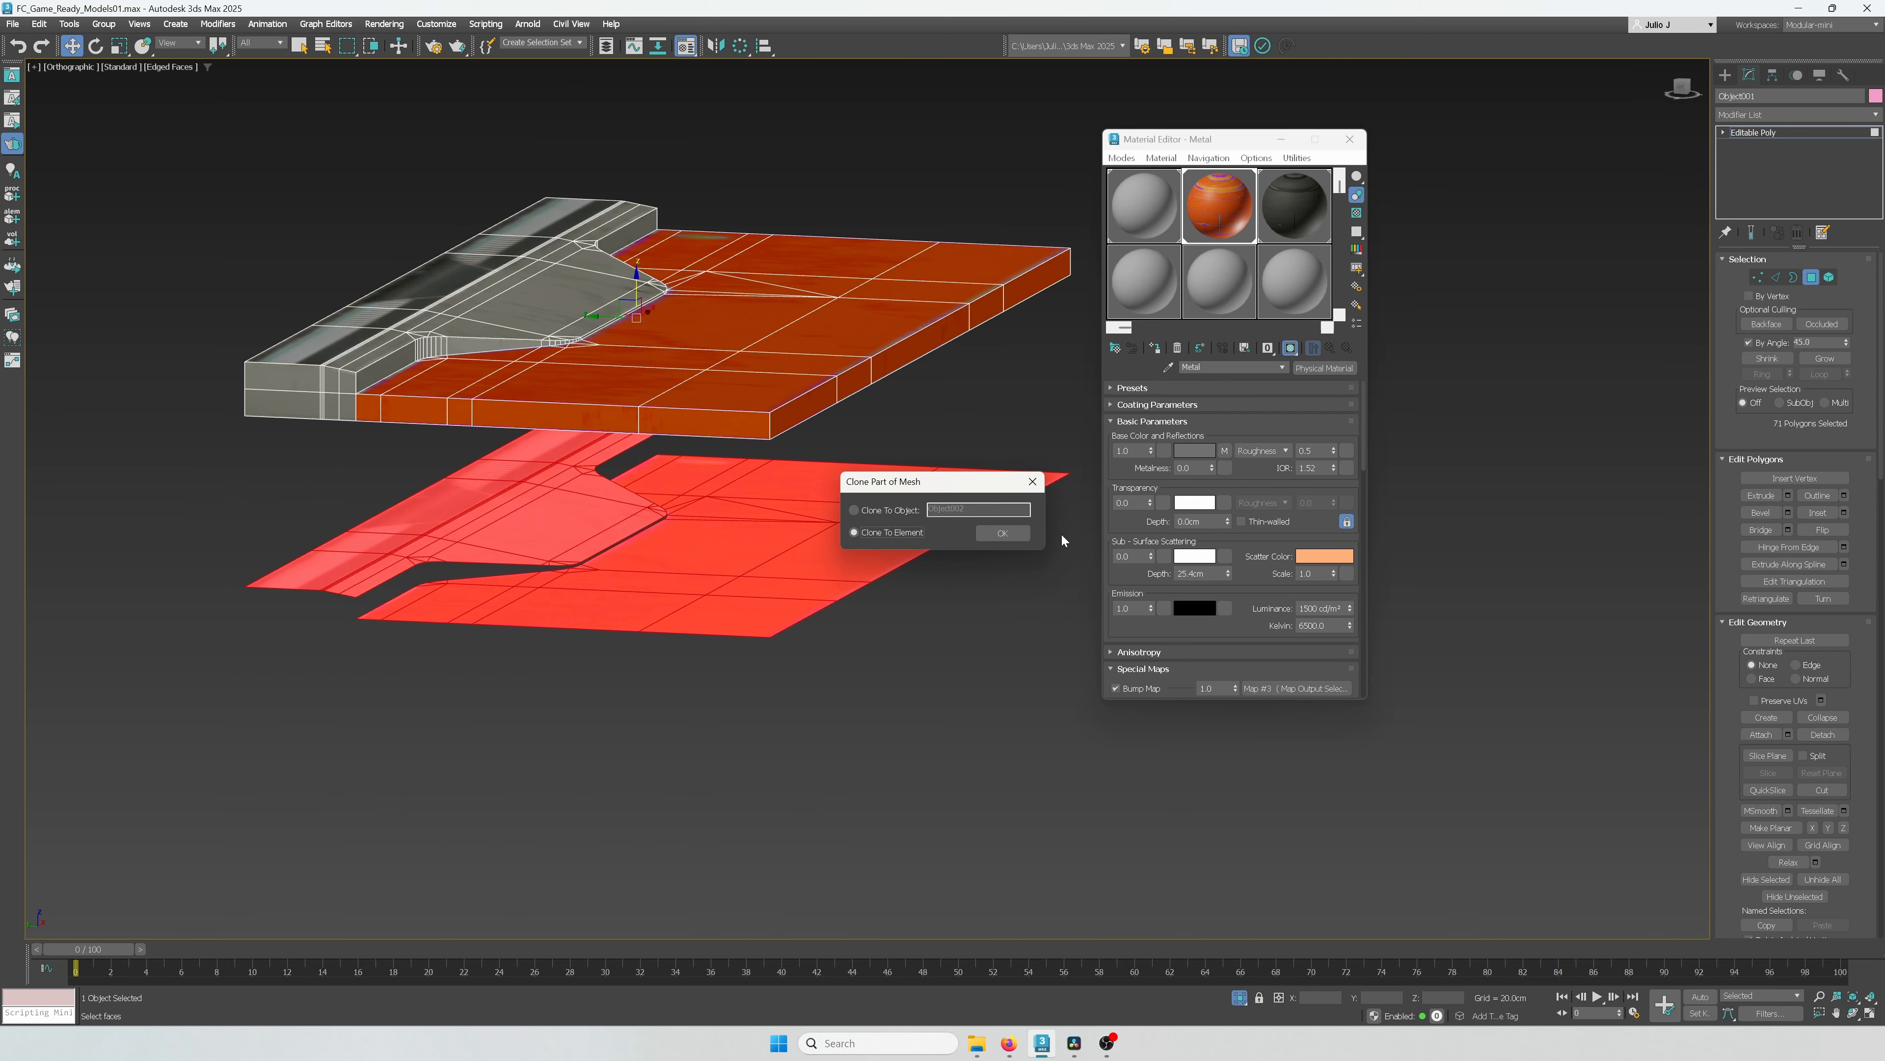
left_click(1002, 532)
left_click(1764, 278)
key("r")
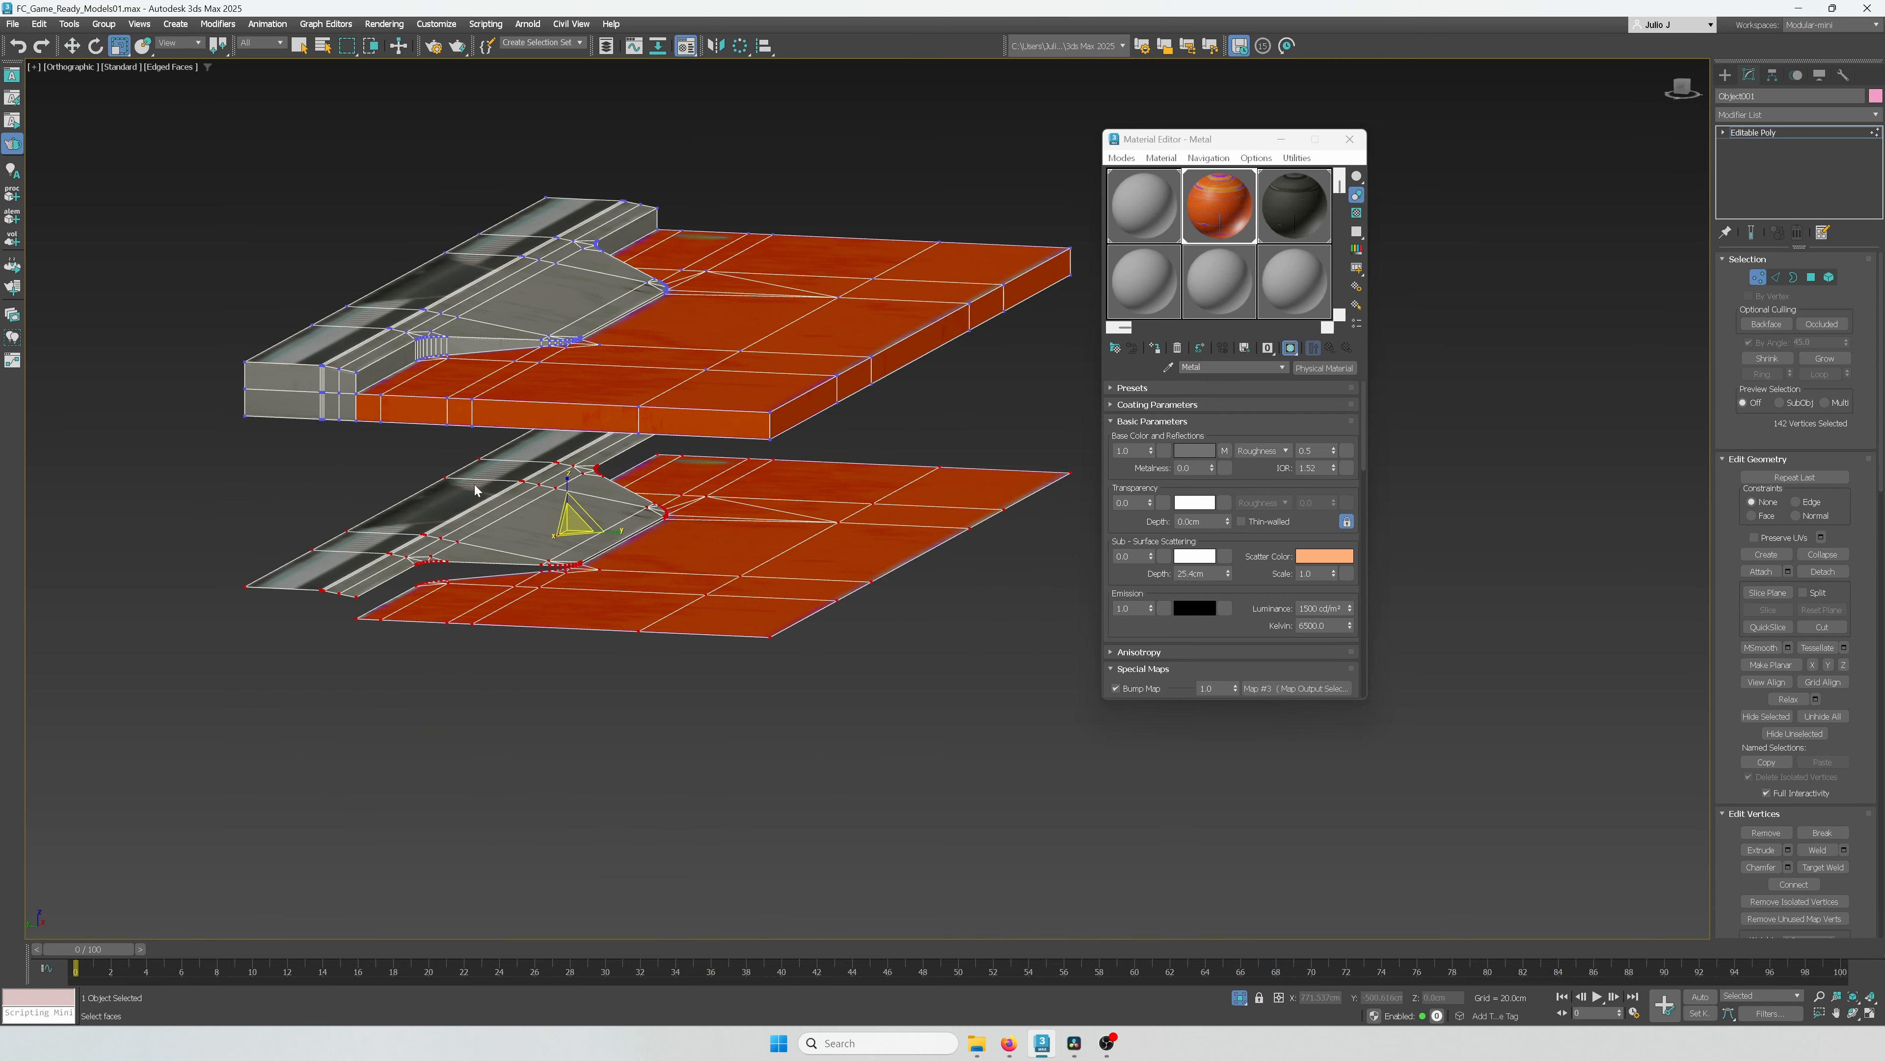
mouse_move(565, 480)
left_mouse_down()
mouse_move(576, 493)
mouse_move(78, 256)
left_mouse_up()
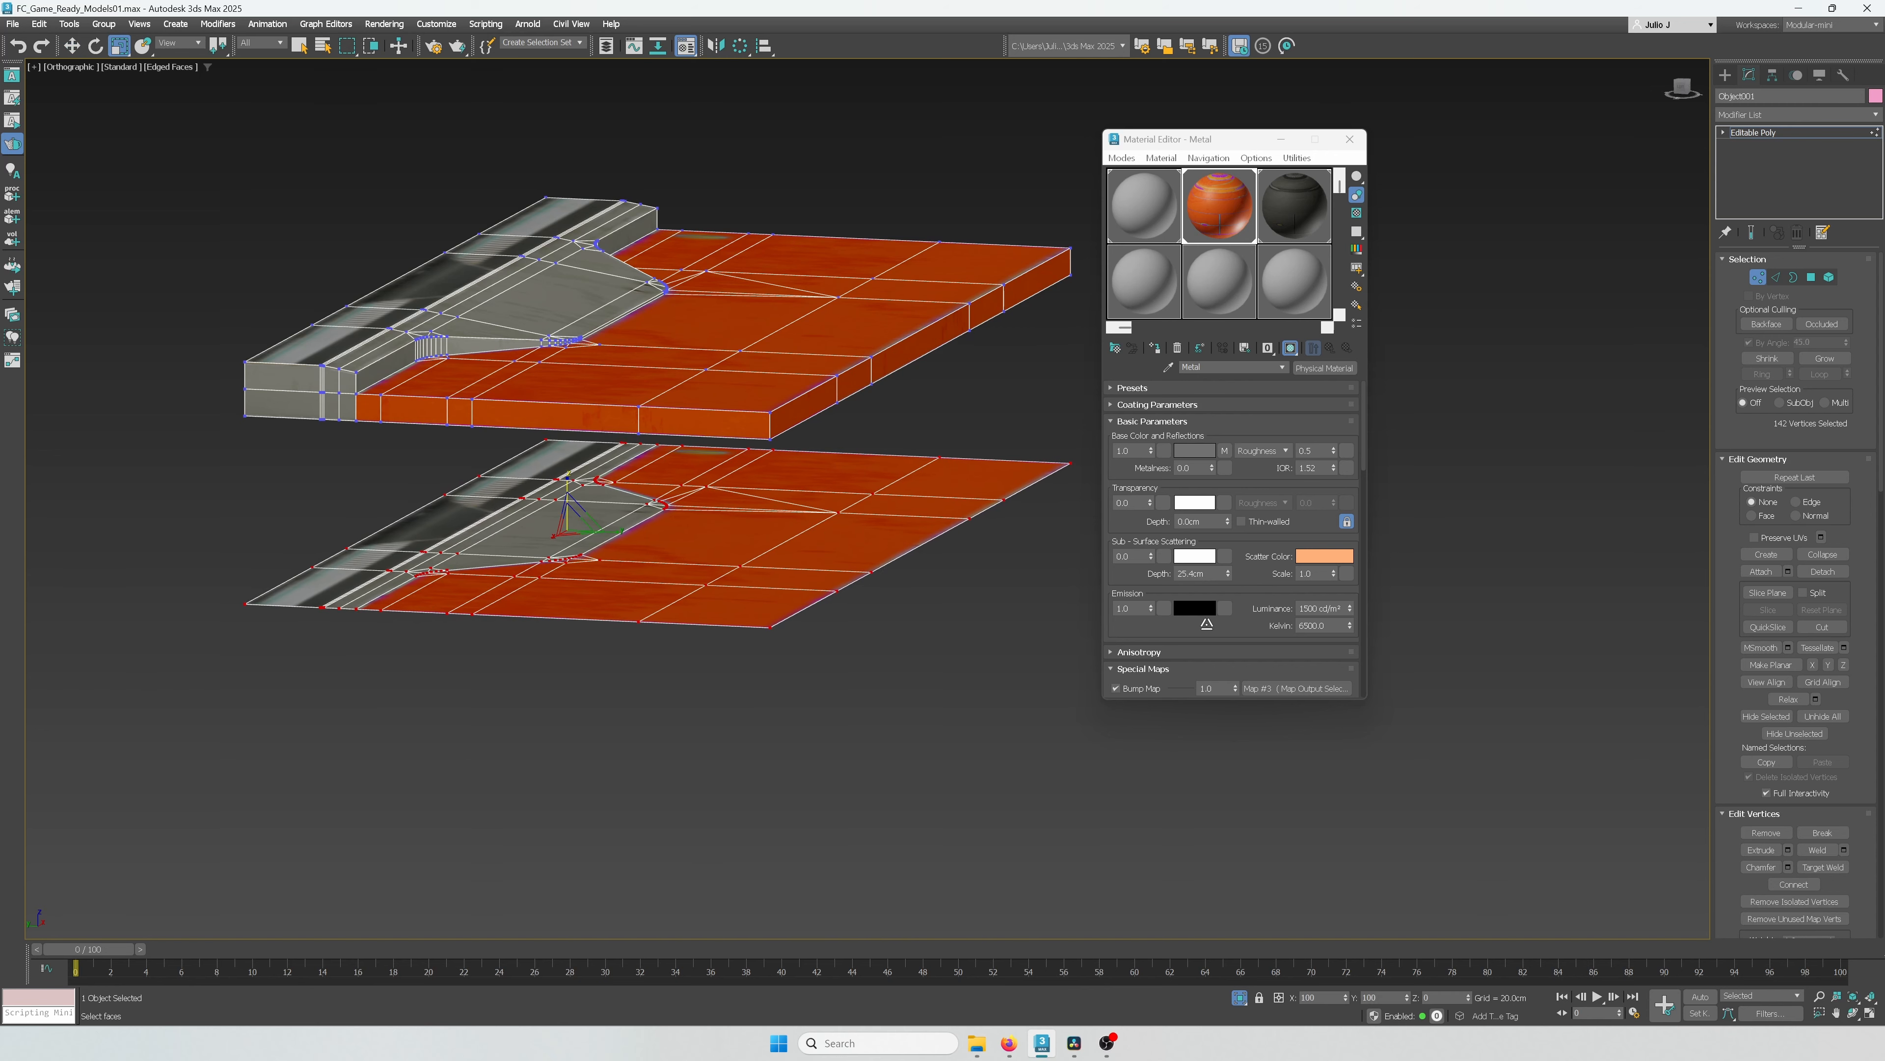
left_click_drag(1136, 448, 1130, 401)
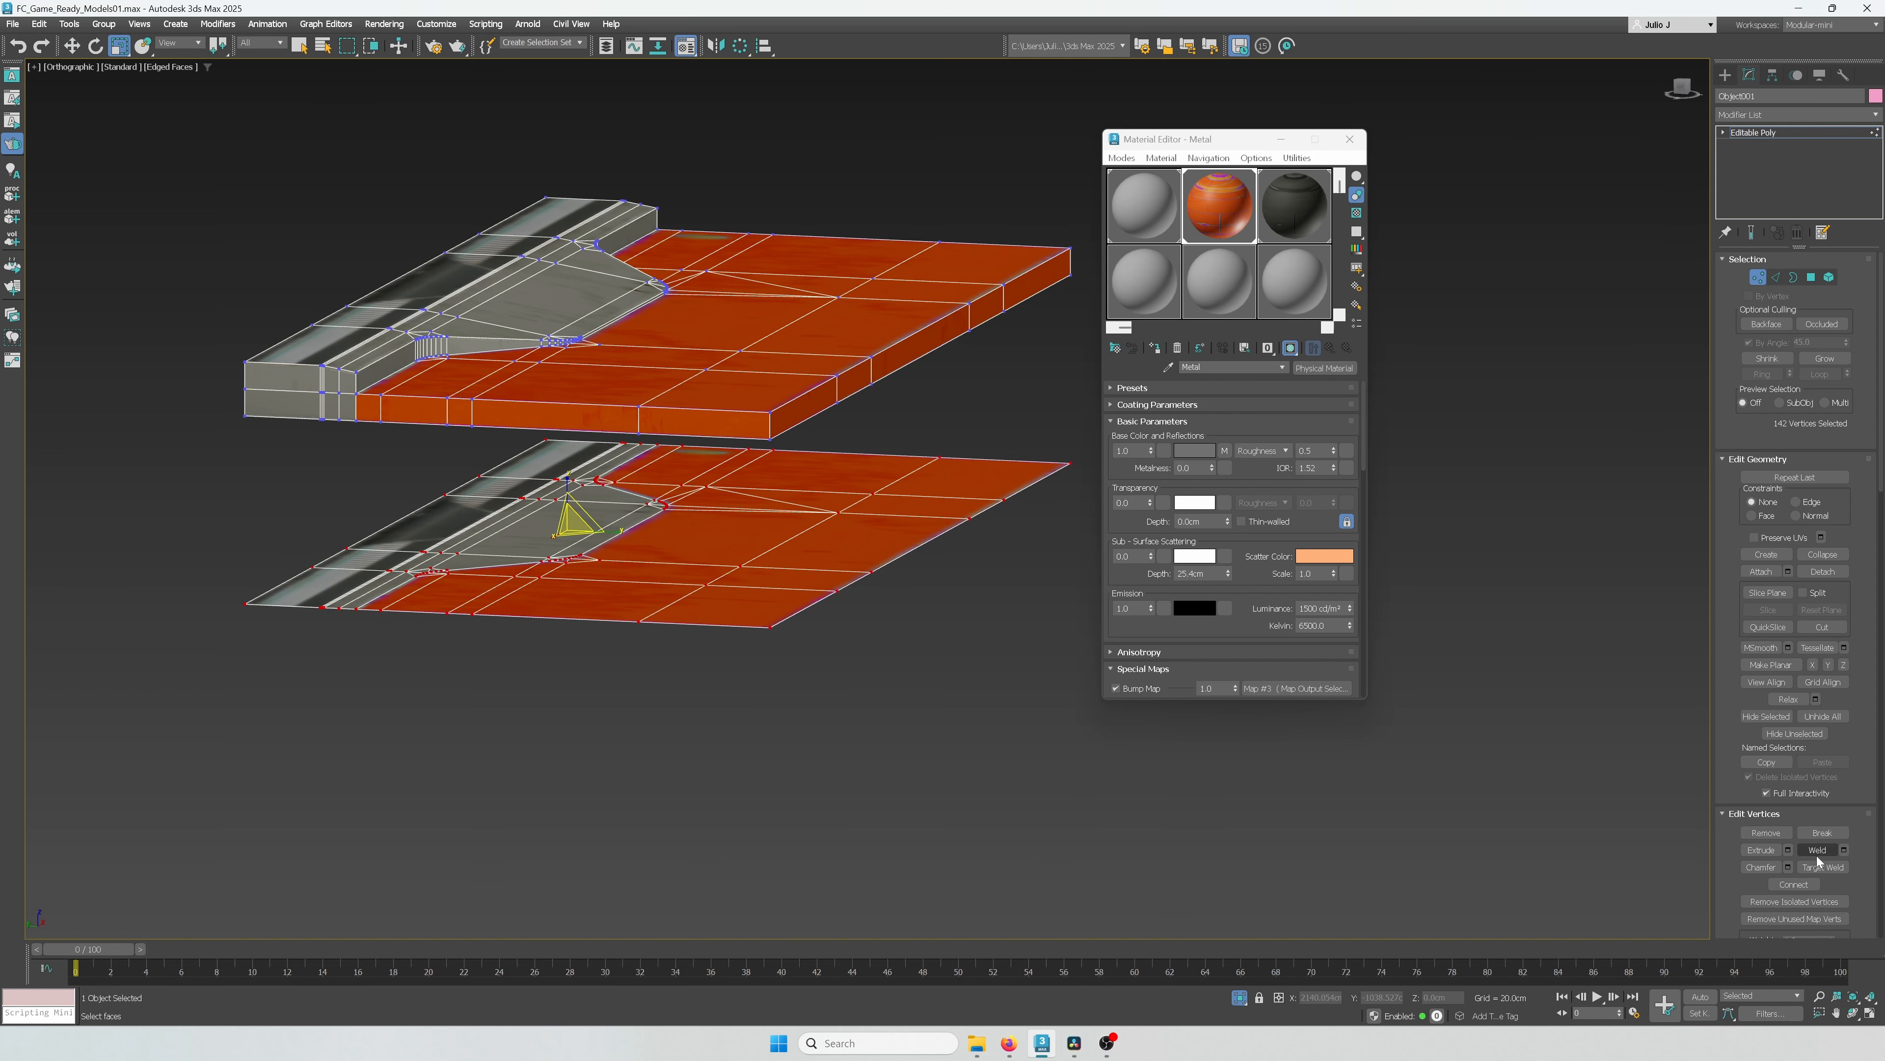
Step: Flip the flattened cloned polygons and snap them up against the panel's open underside as its bottom
left_click(1811, 278)
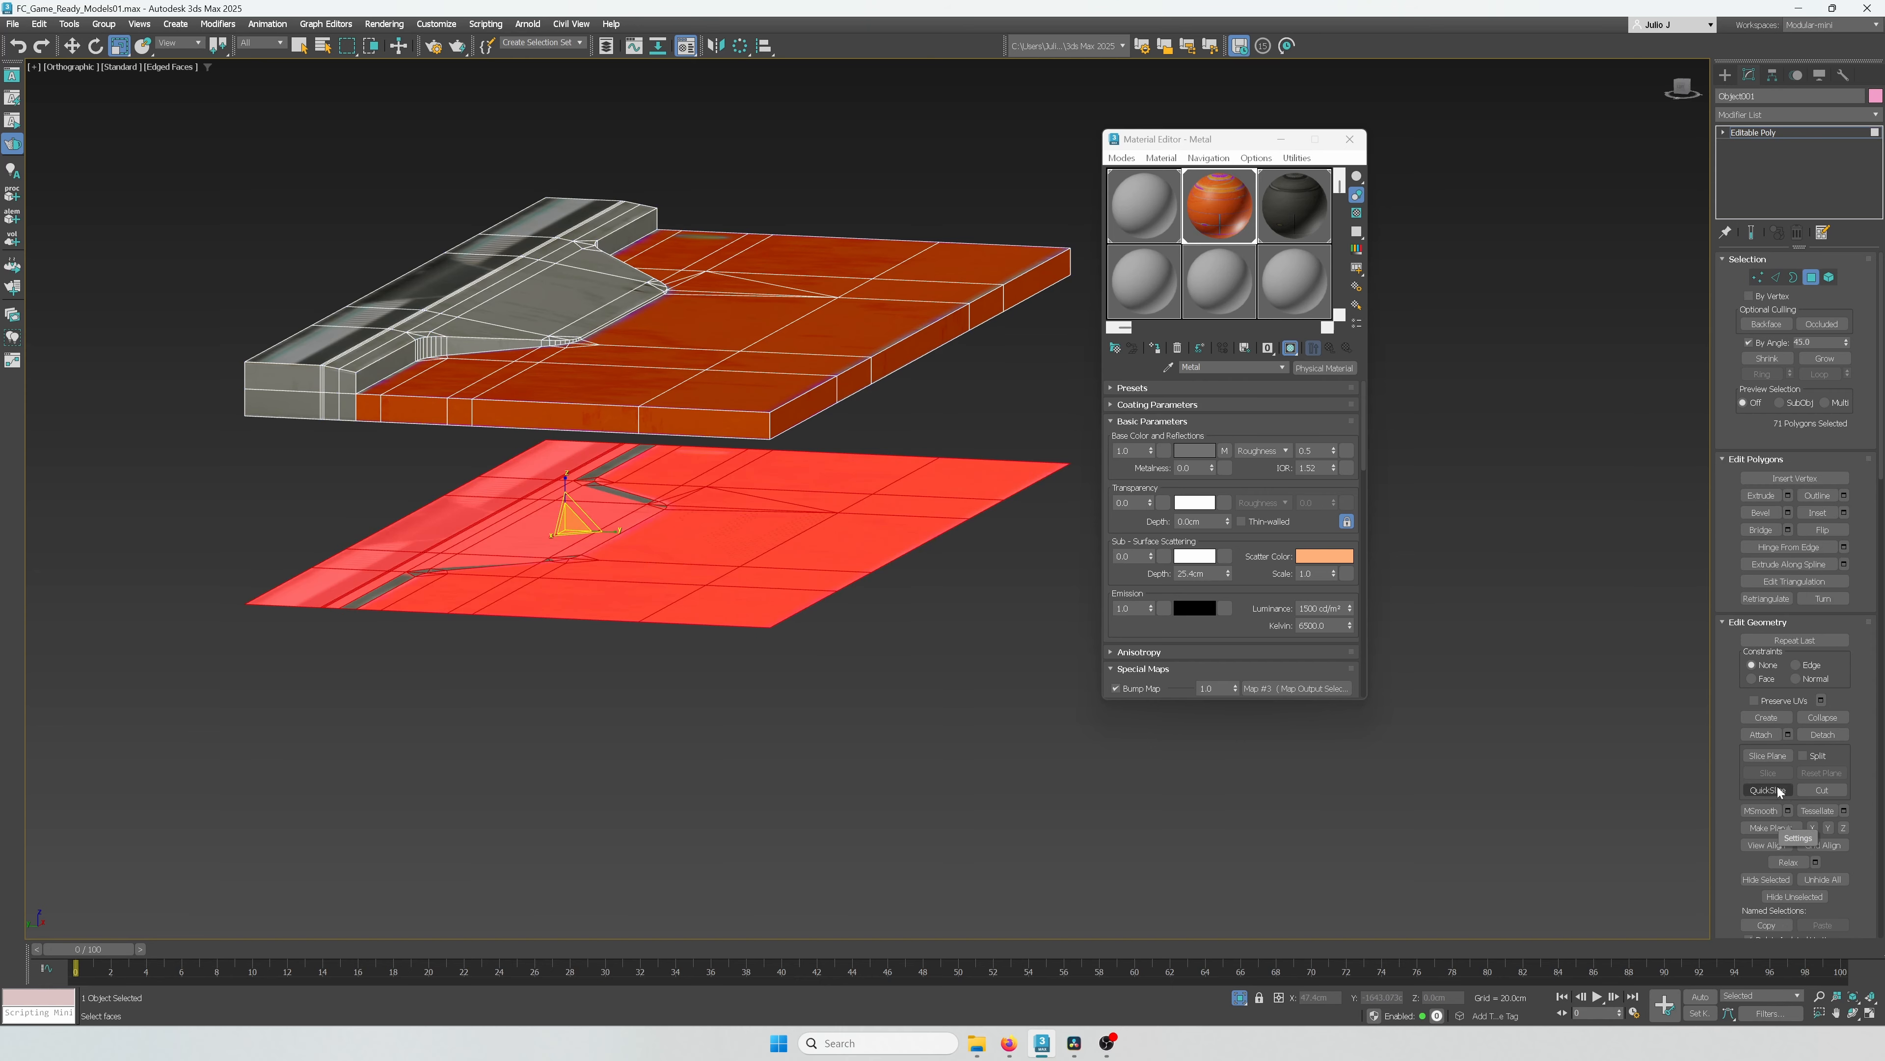
scroll(1778, 787, "down", 2)
scroll(1839, 600, "up", 1)
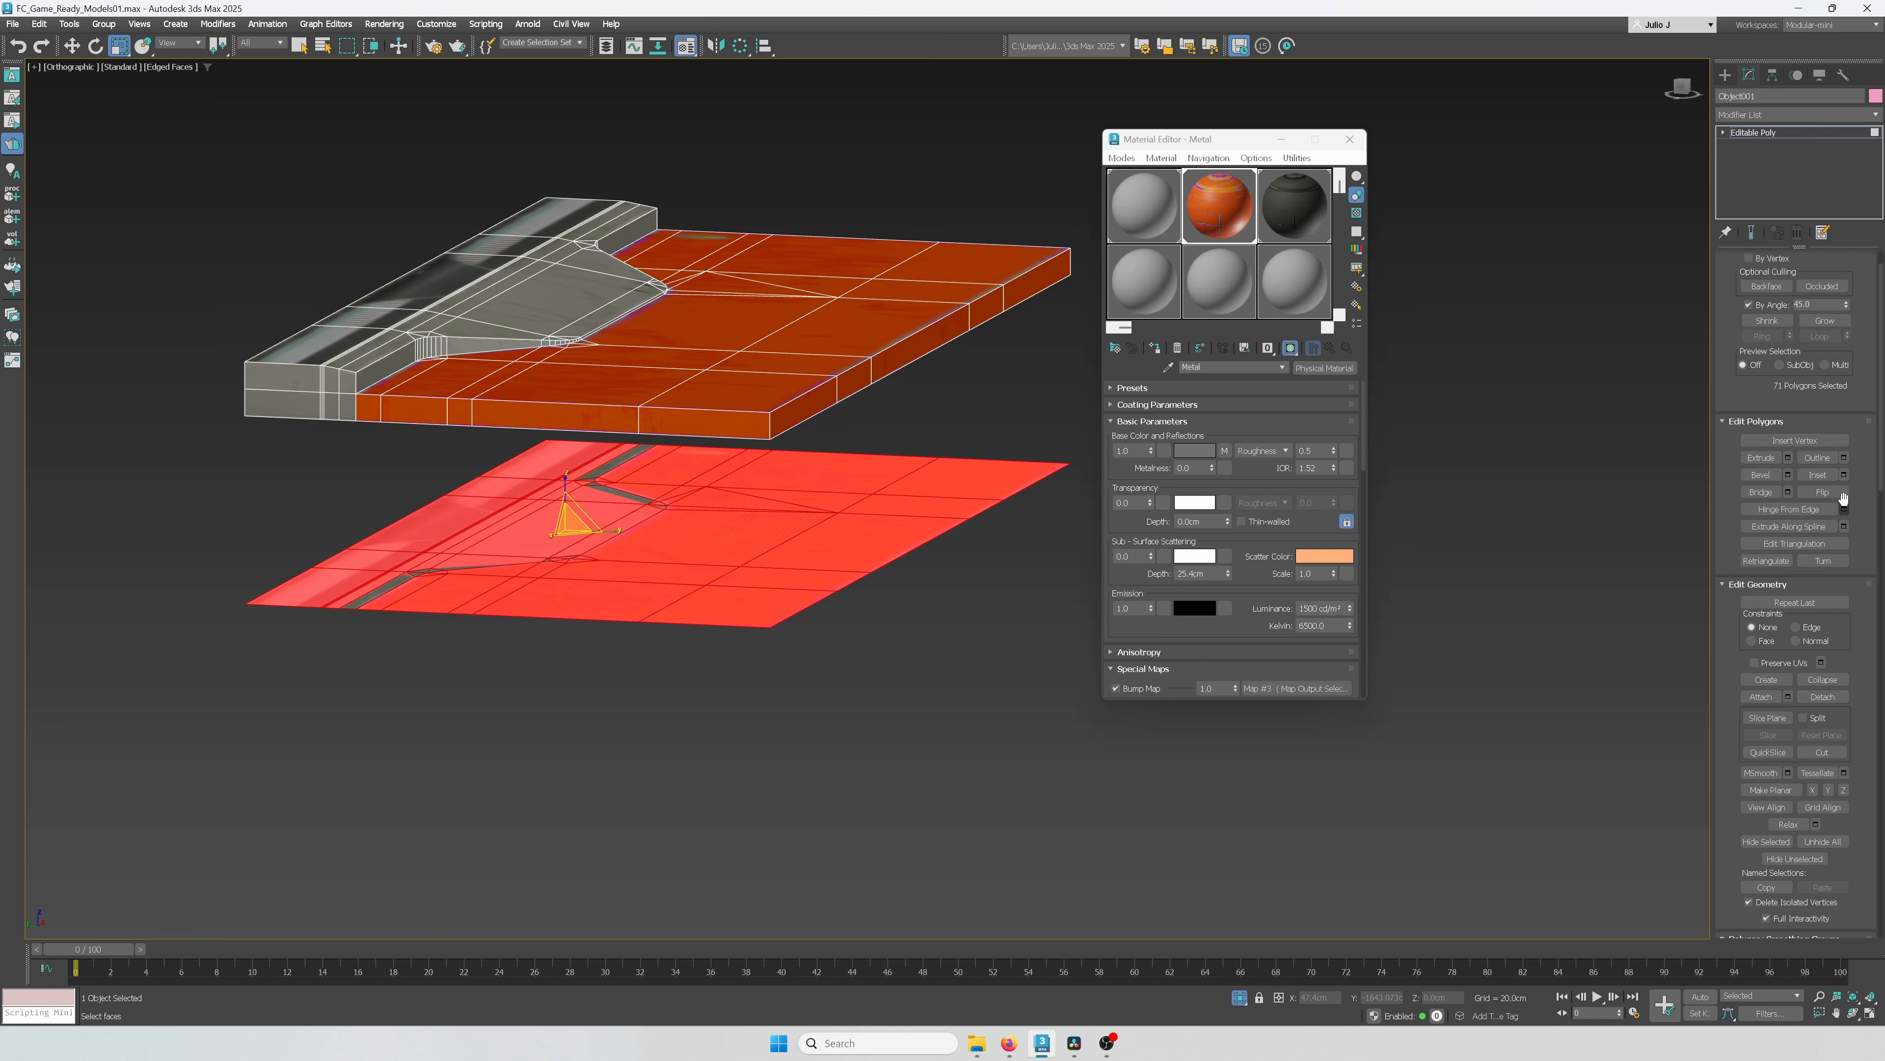
key("w")
left_click_drag(565, 512, 639, 433)
middle_click_drag(667, 537, 686, 496, "alt")
middle_click_drag(669, 535, 664, 555, "alt")
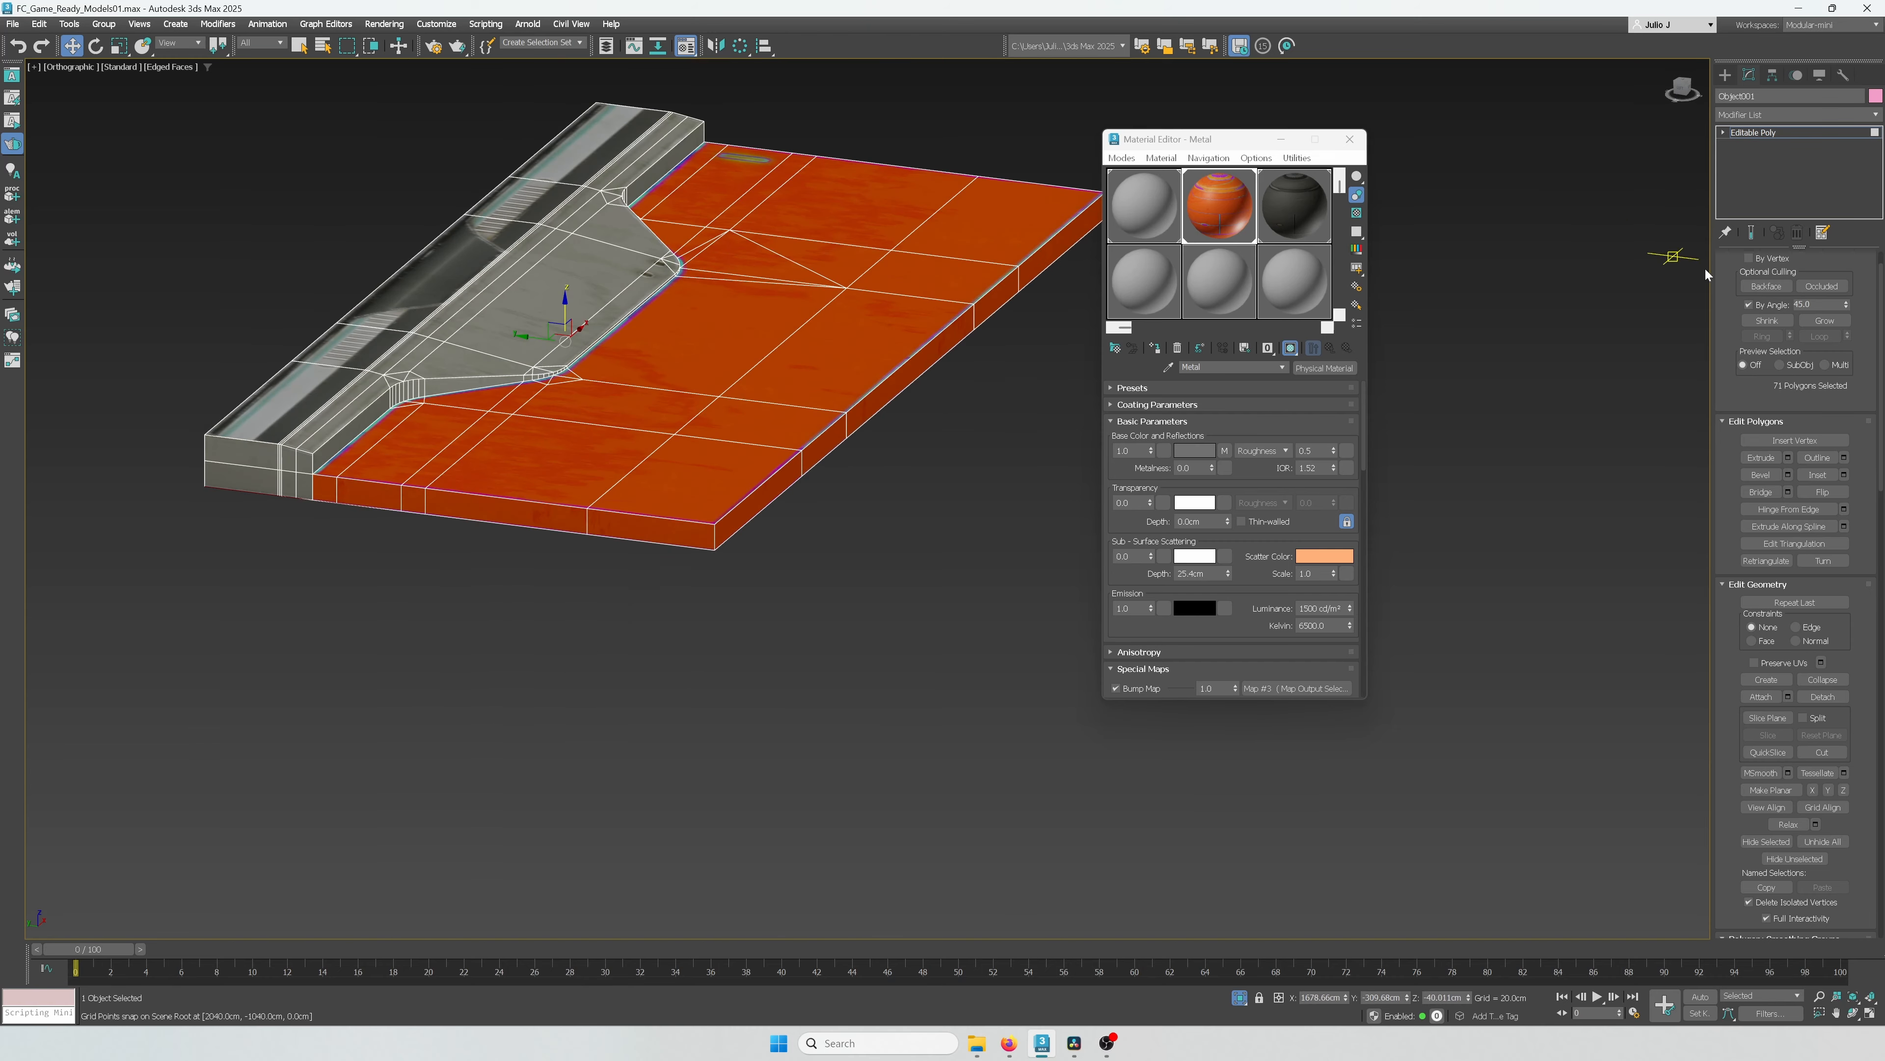
Step: Weld all of the panel's vertices to join the new bottom to the side walls, and check for open borders
left_click(1746, 145)
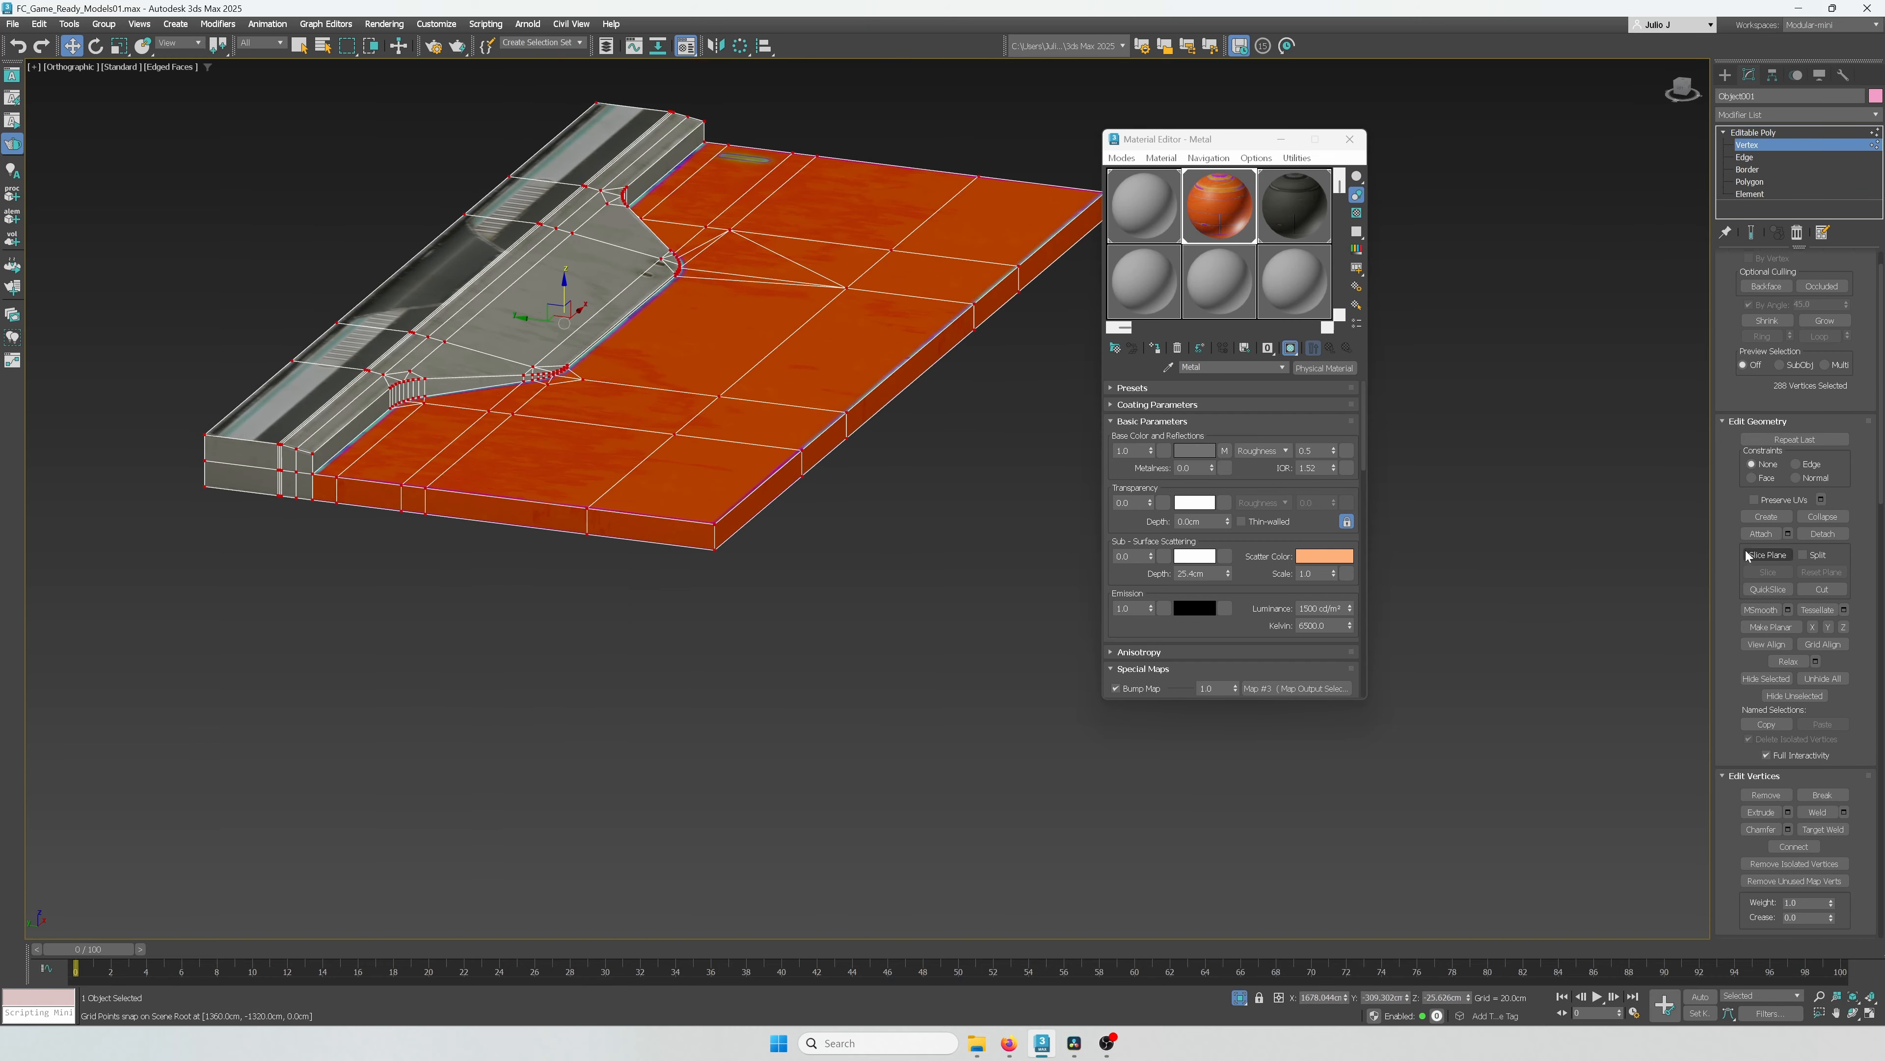
scroll(549, 364, "up", 7)
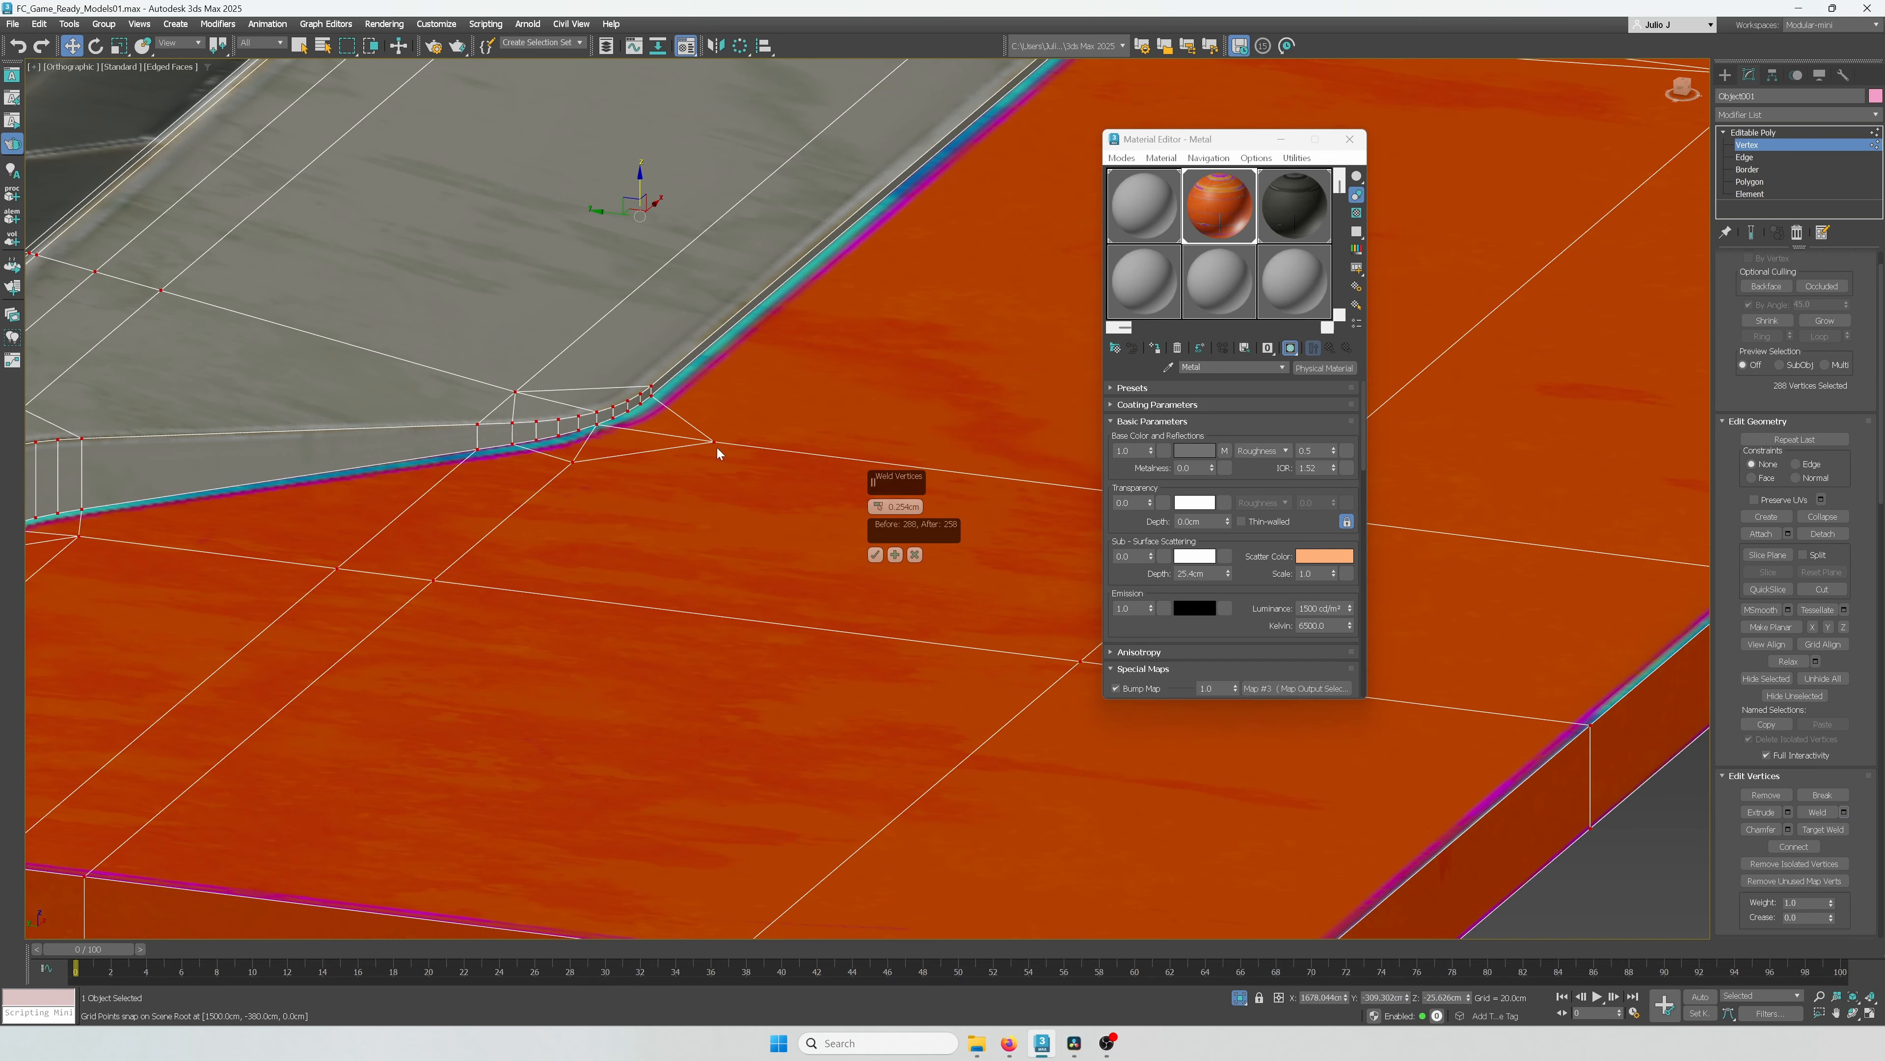
left_click(1746, 169)
scroll(738, 754, "down", 5)
scroll(729, 778, "down", 4)
middle_click_drag(729, 778, 771, 724, "alt")
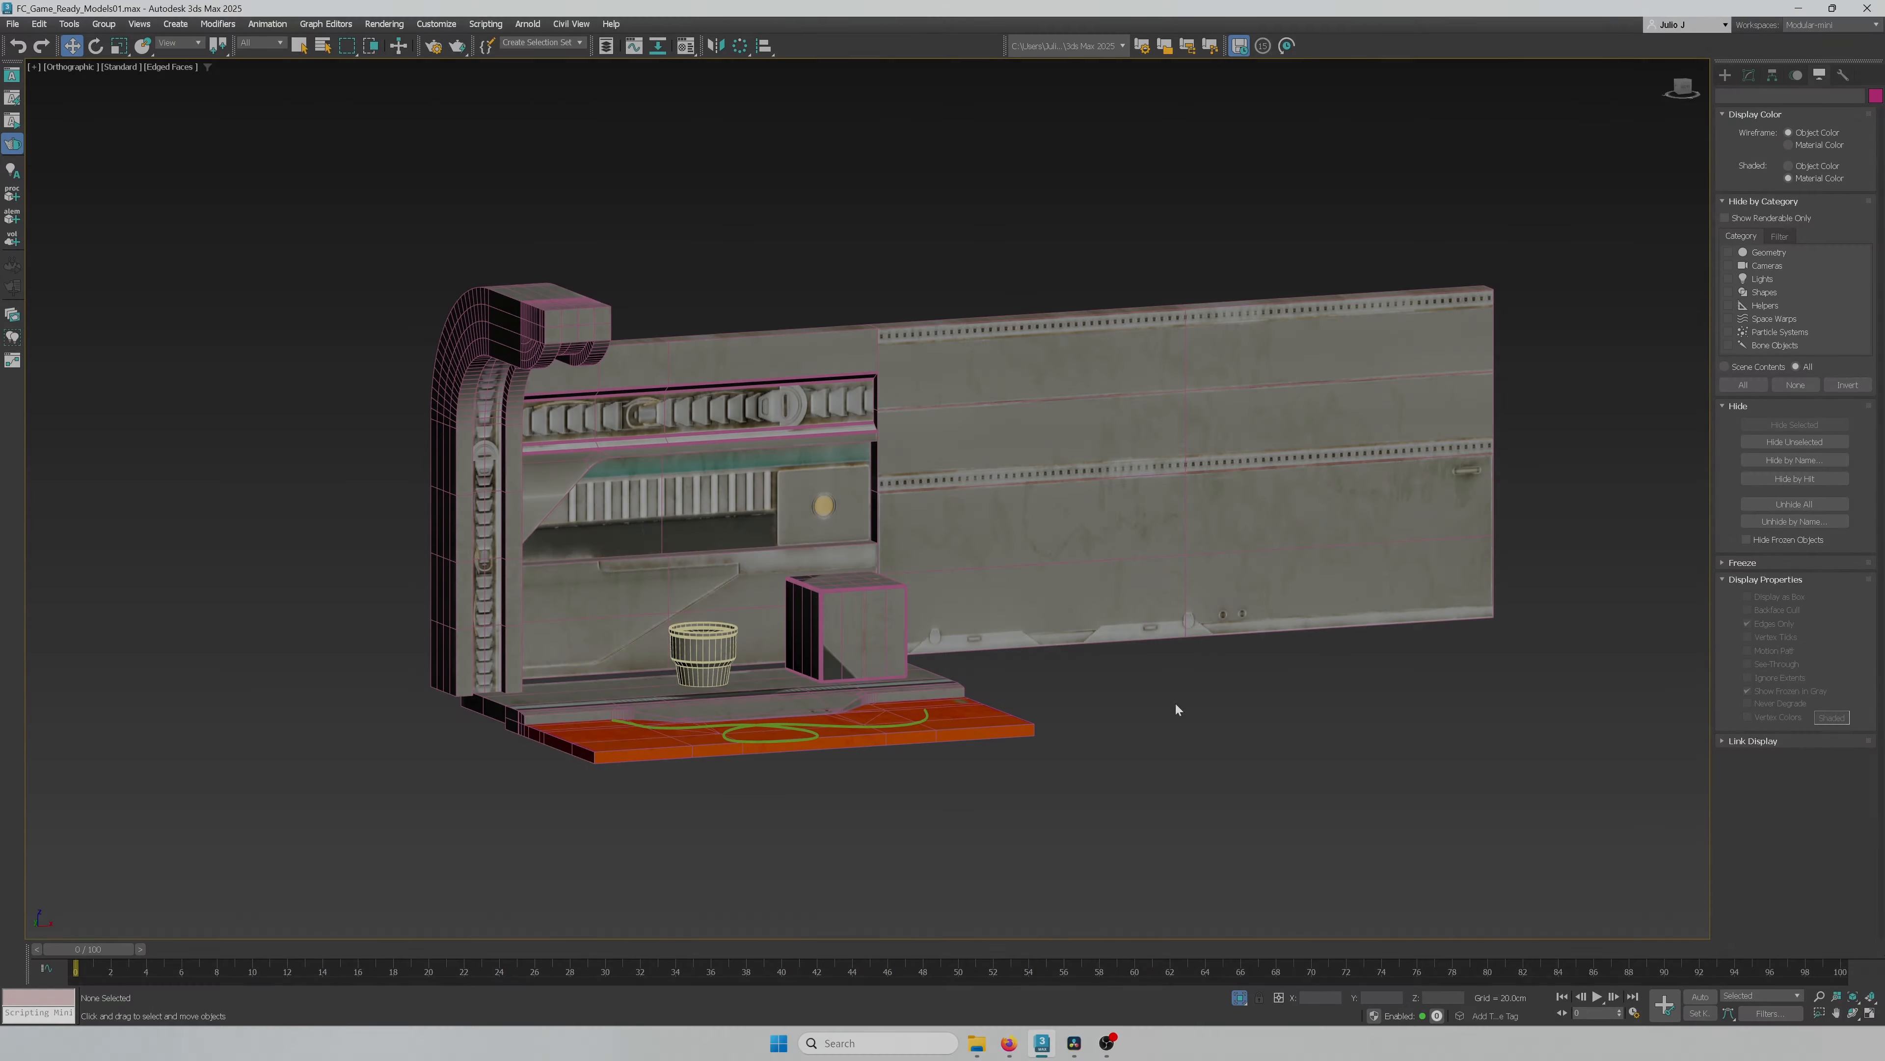
Step: Export all the modelled assets with UE4 FBX Export to the Unreal project's Content\Source\Meshes folder, replacing the existing FC_Floor_A.fbx
left_click_drag(1221, 827, 386, 438)
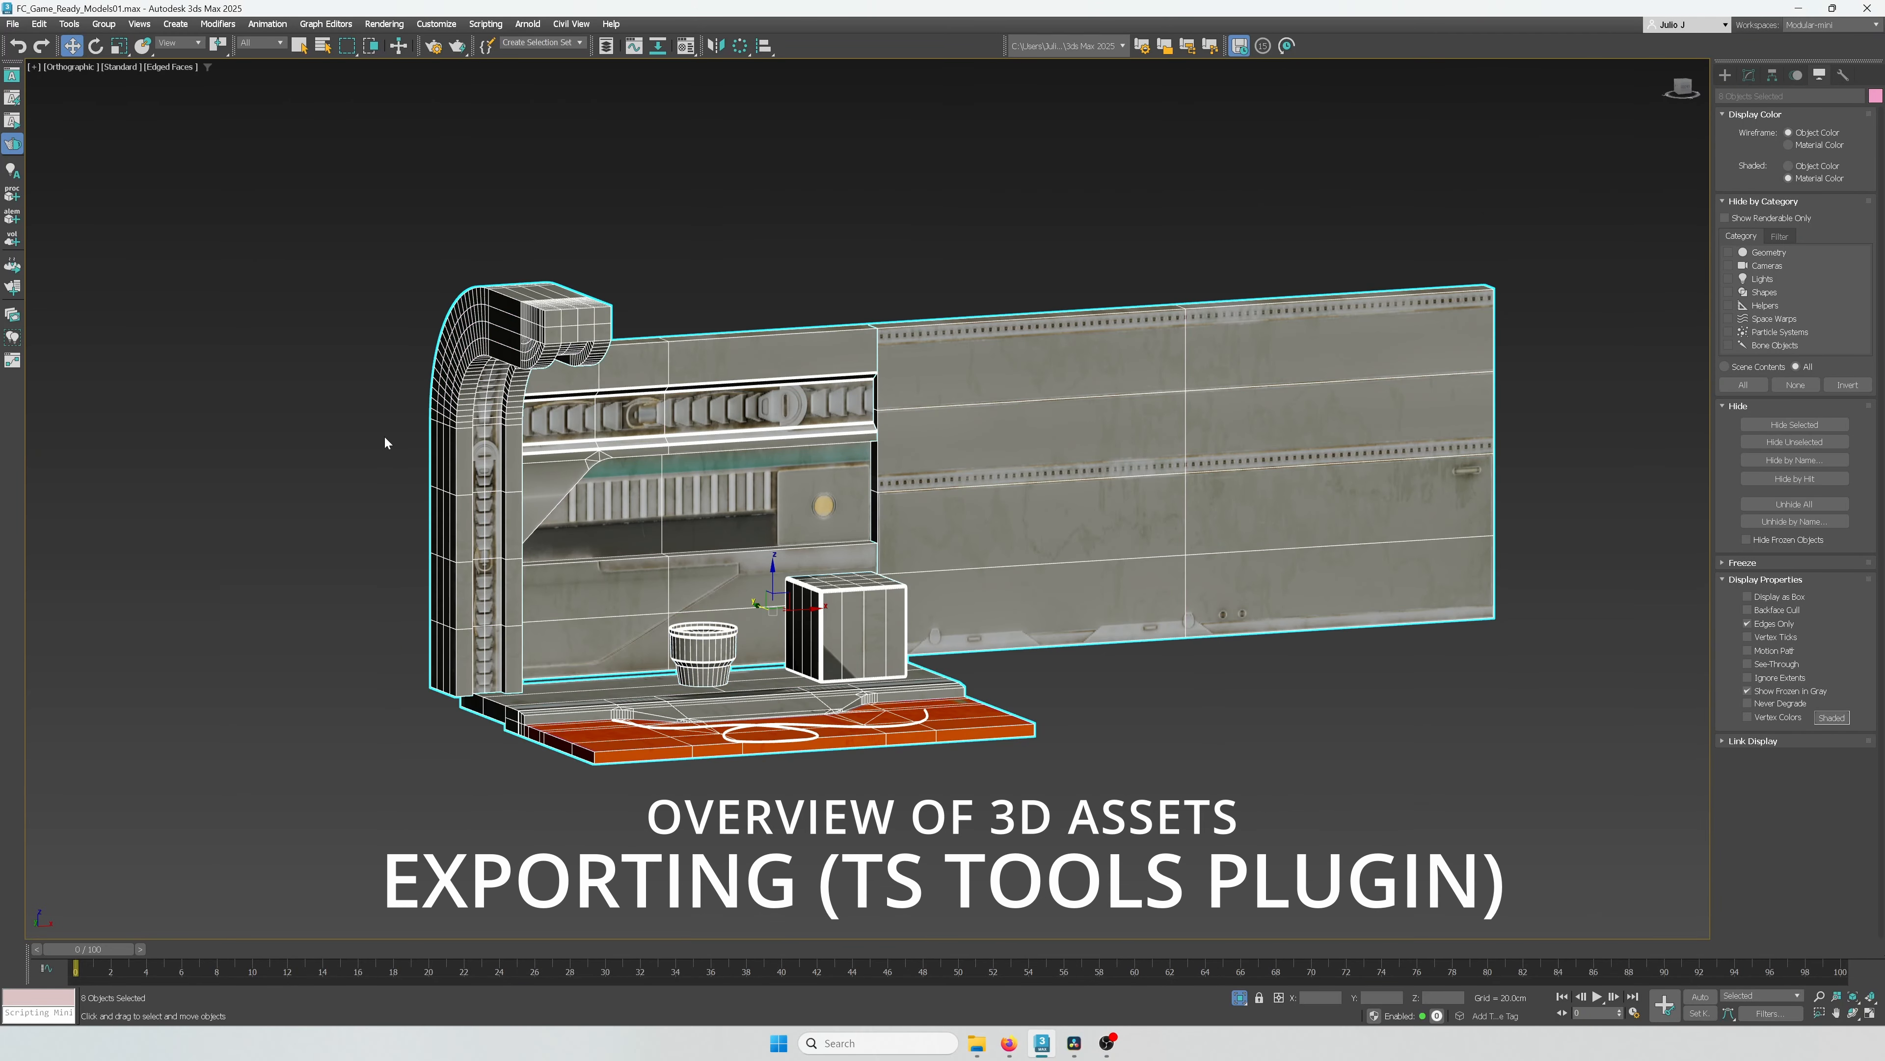
scroll(274, 501, "down", 3)
middle_click_drag(274, 501, 615, 530, "alt")
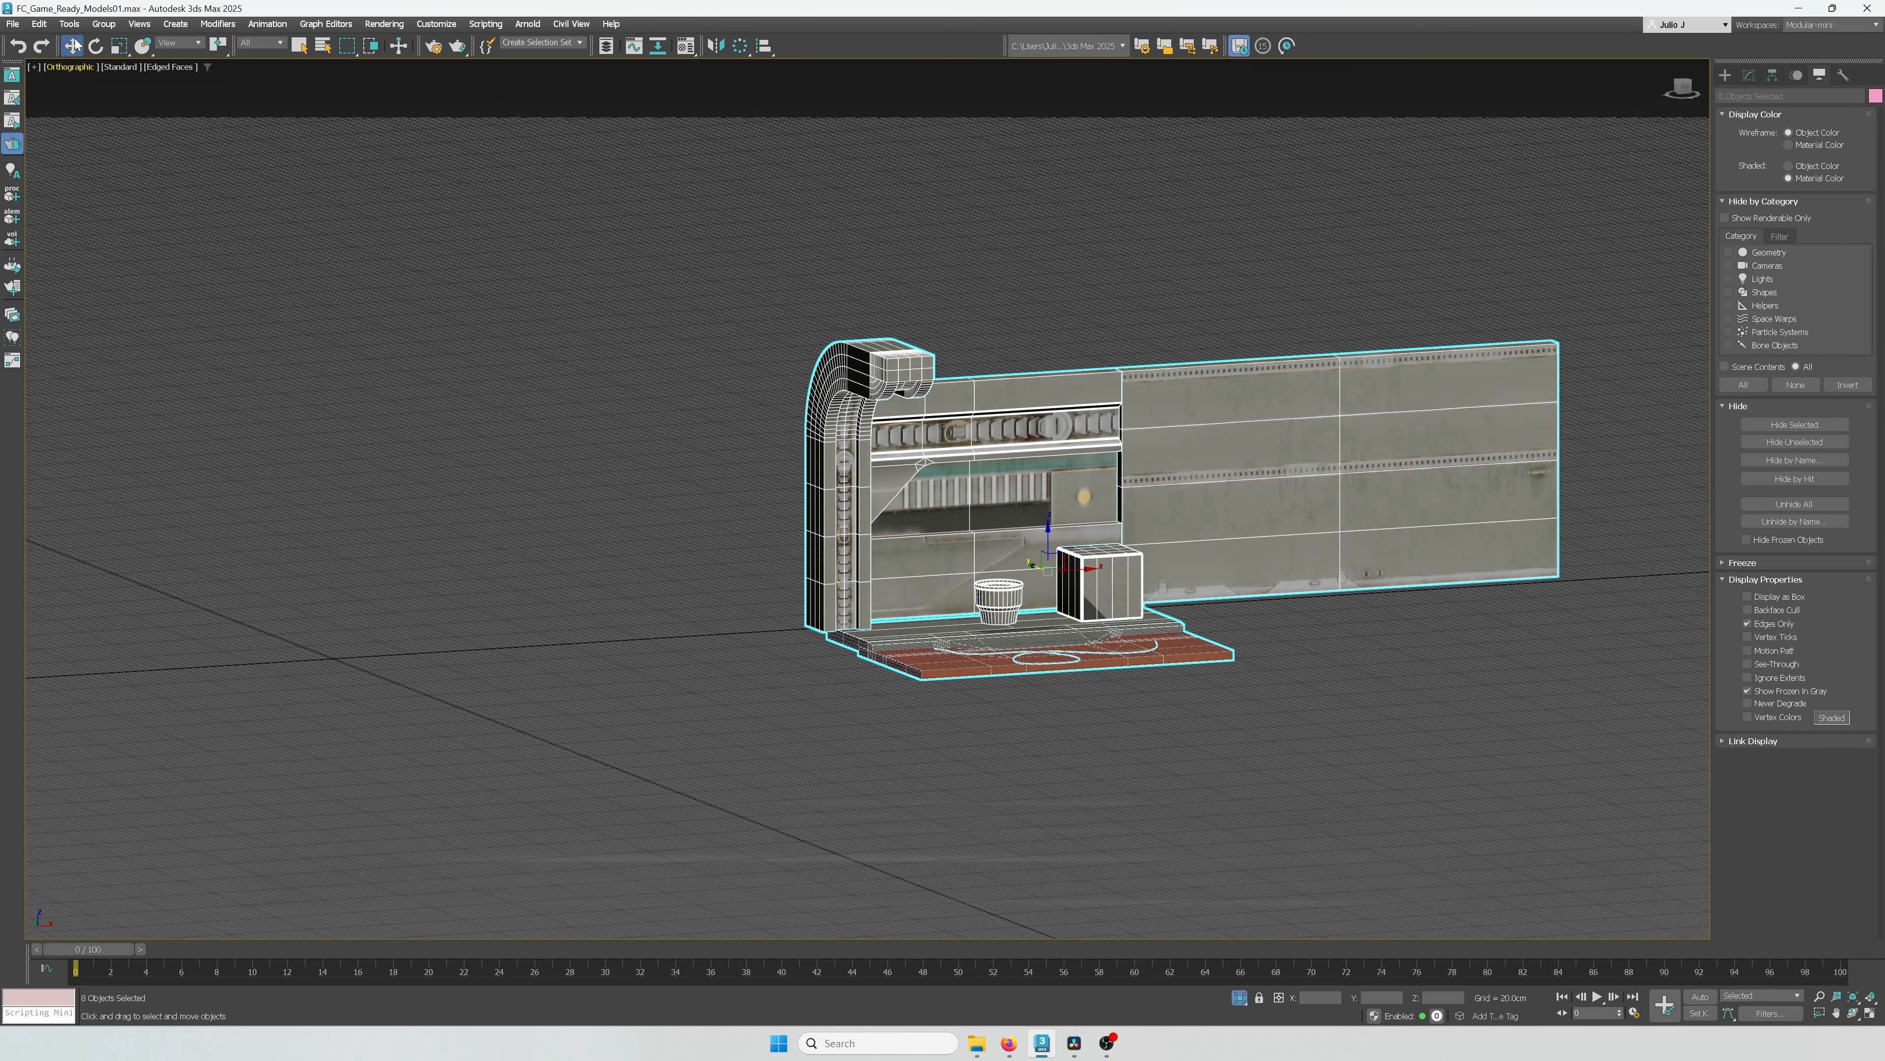
left_click(14, 24)
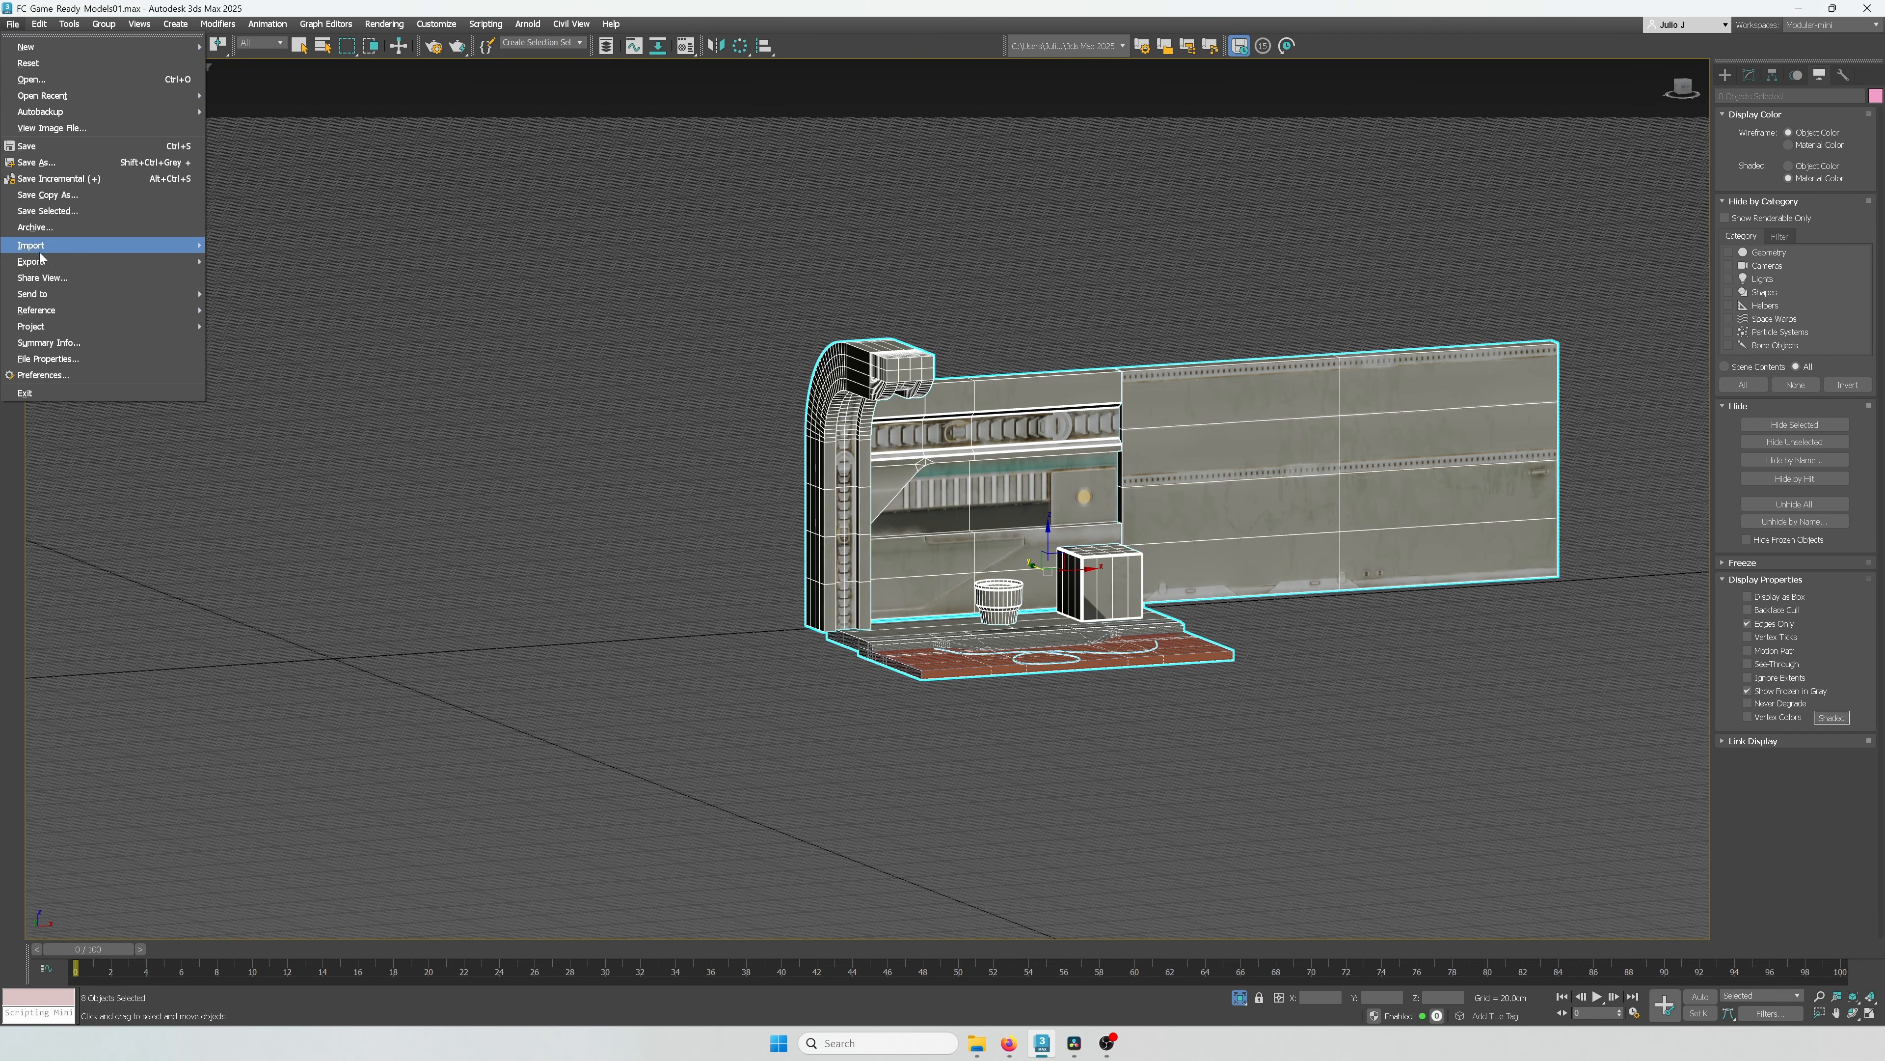
mouse_move(41, 260)
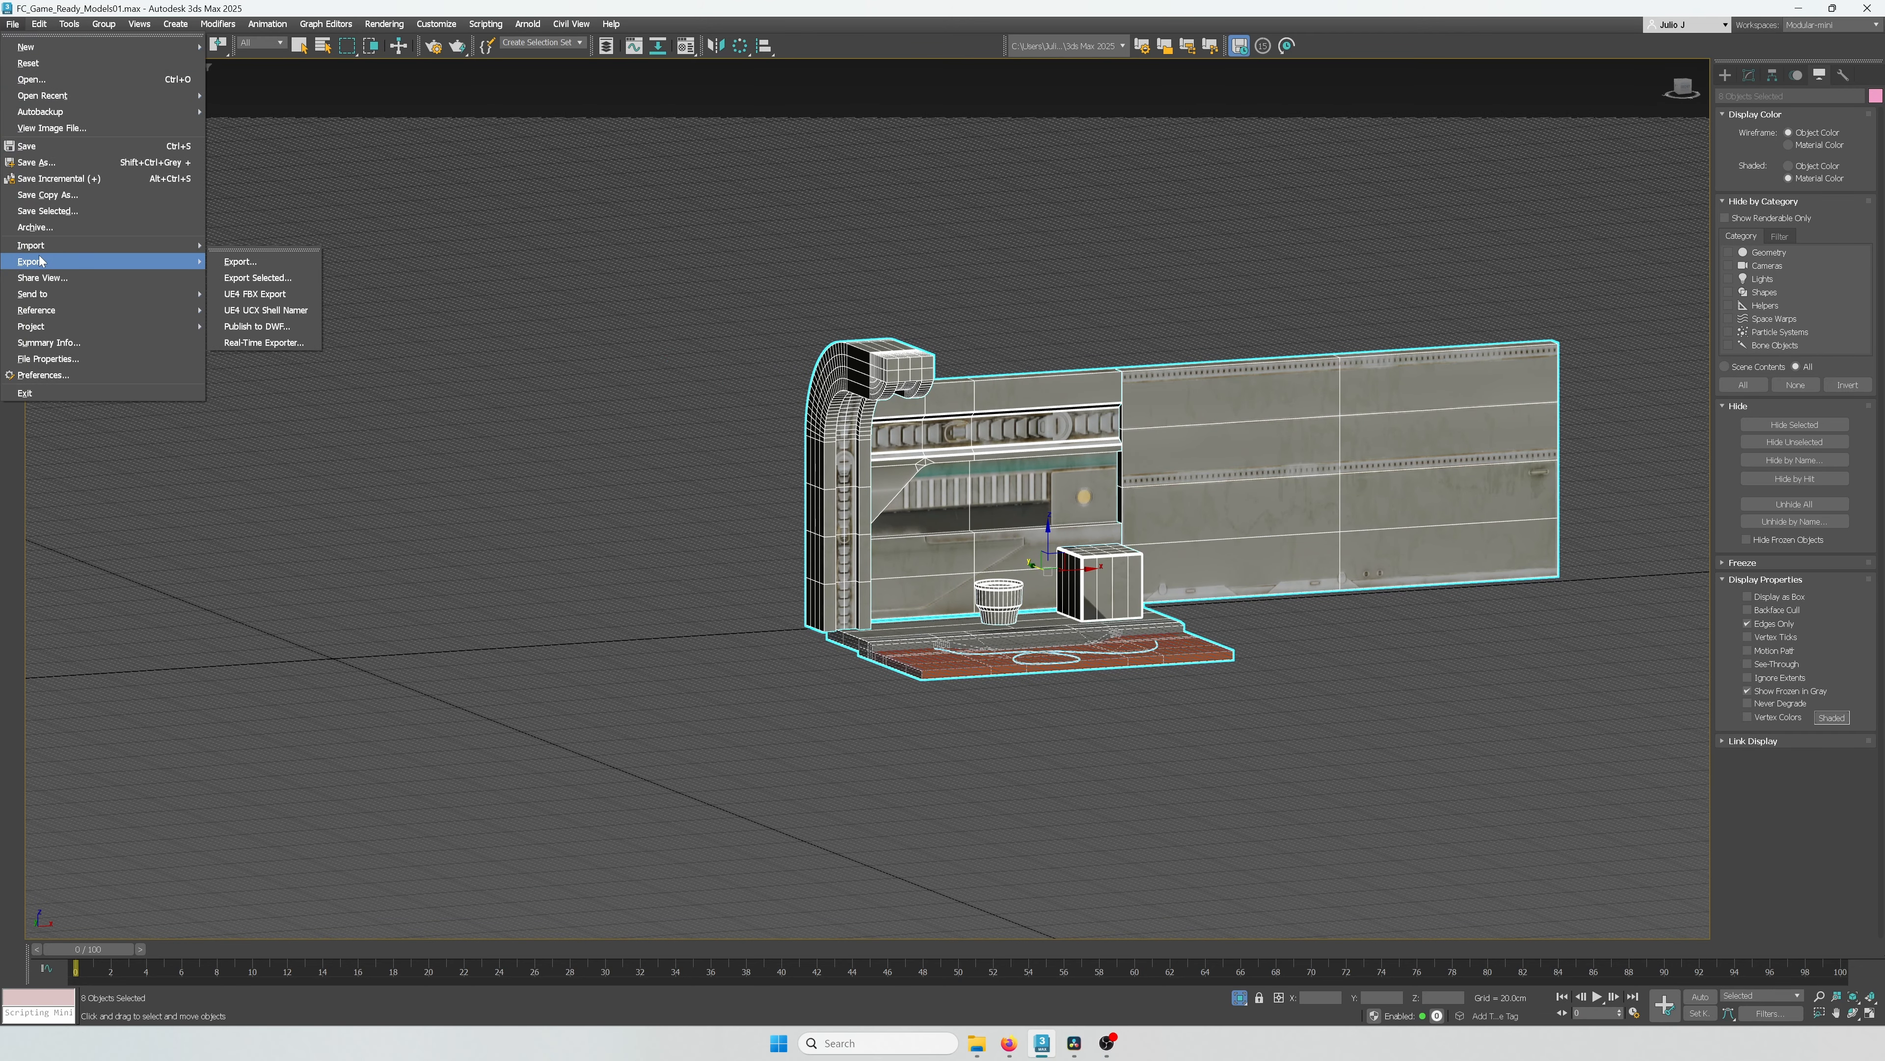
left_click(284, 294)
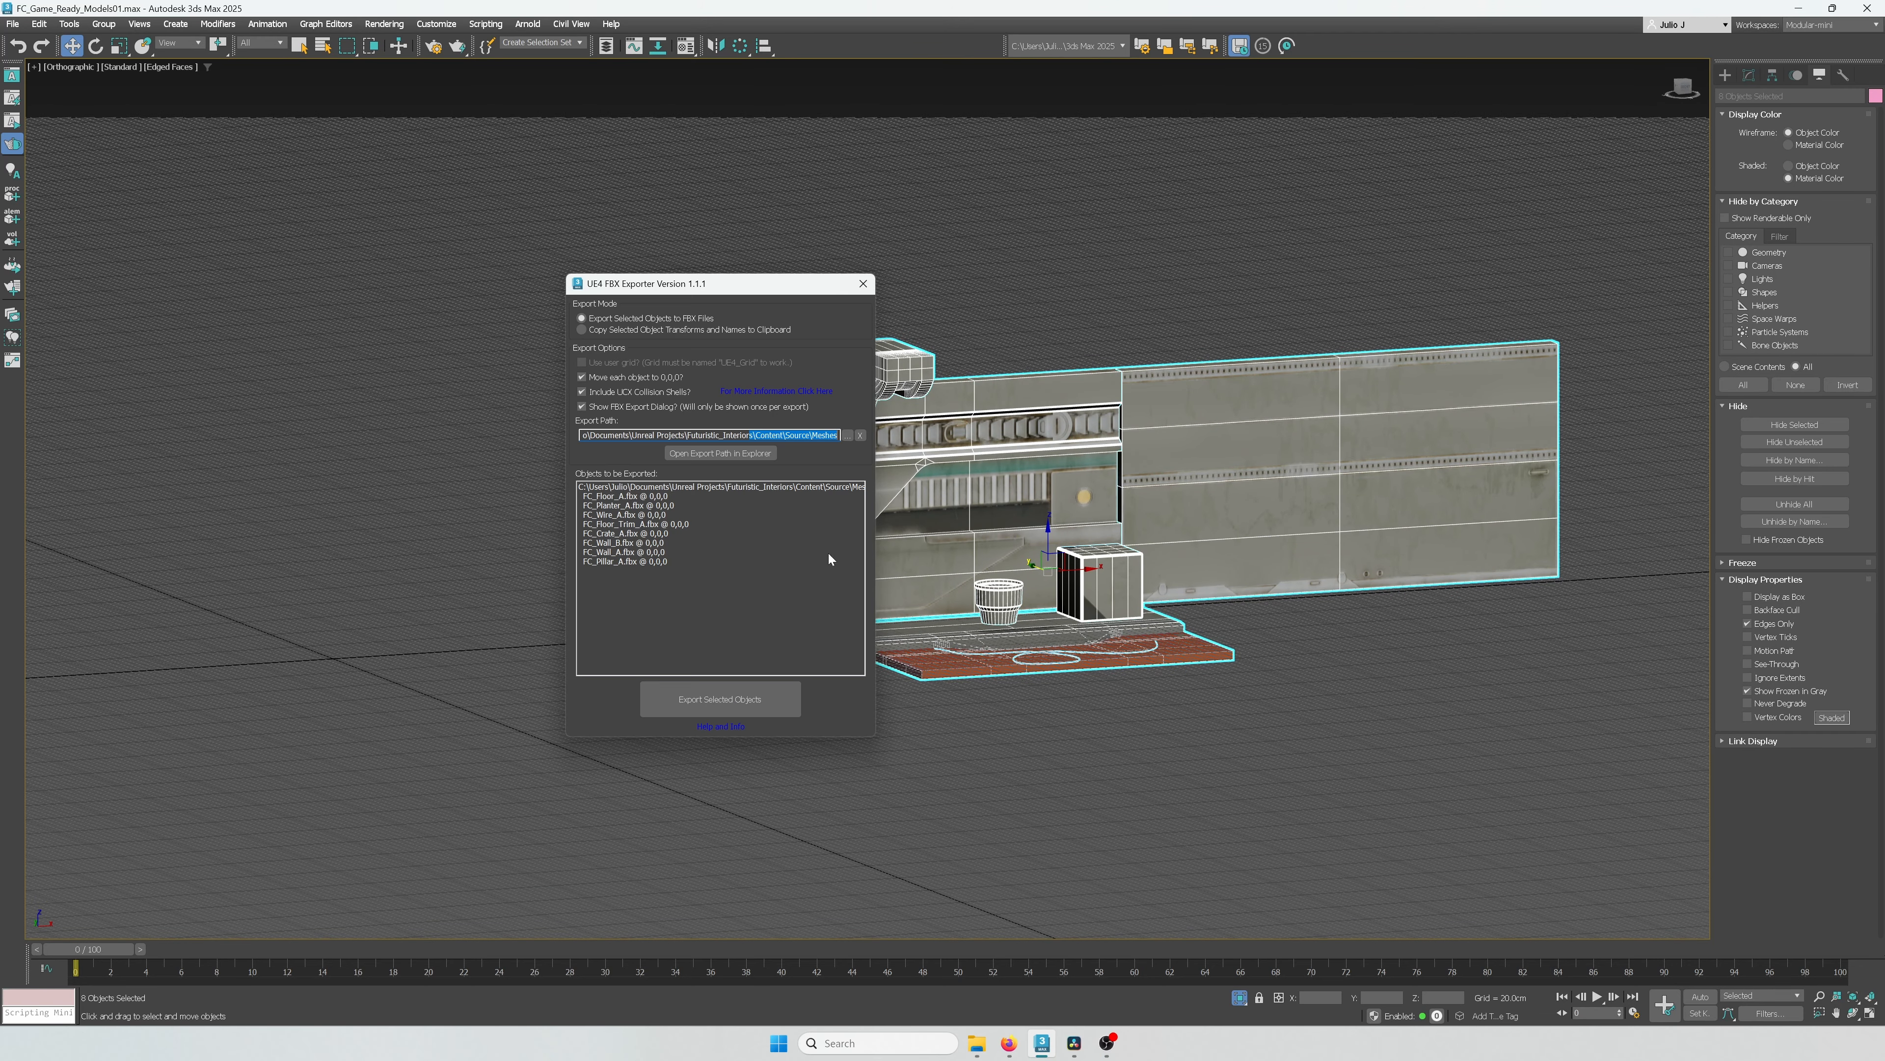
left_click(712, 695)
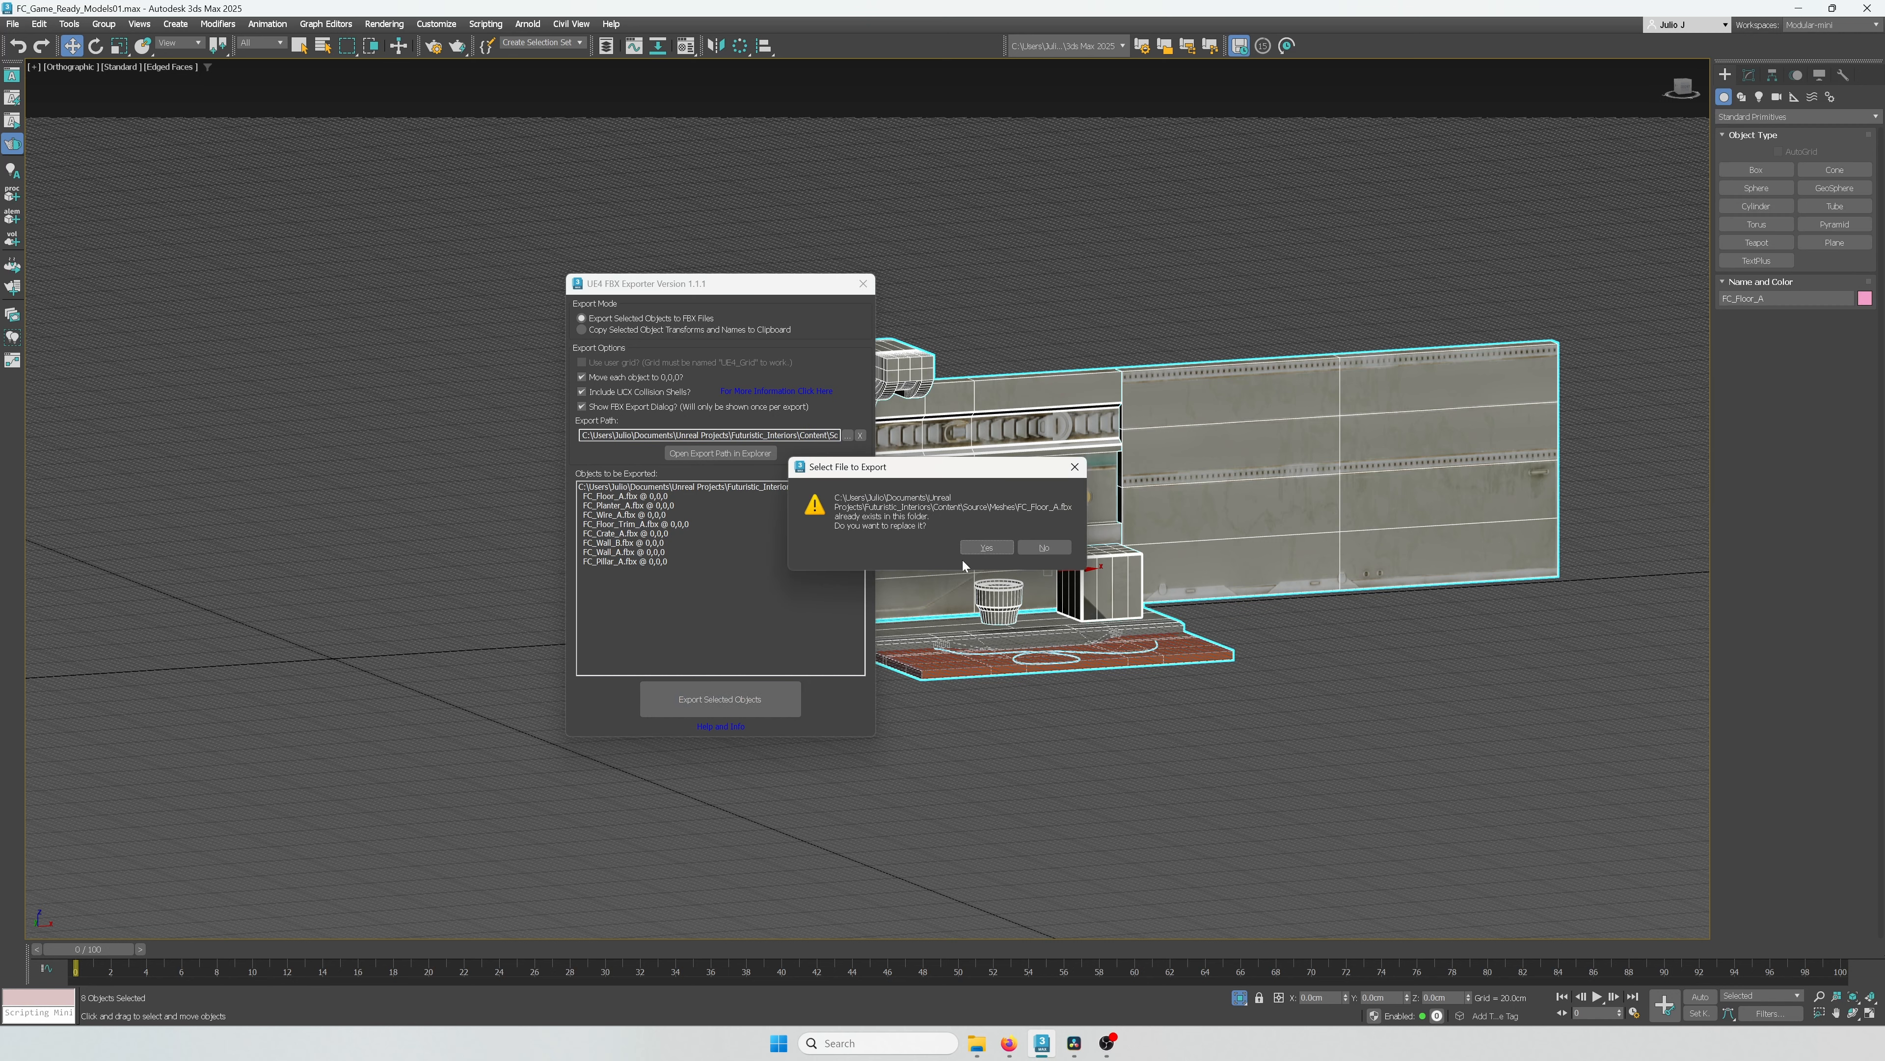
left_click(980, 548)
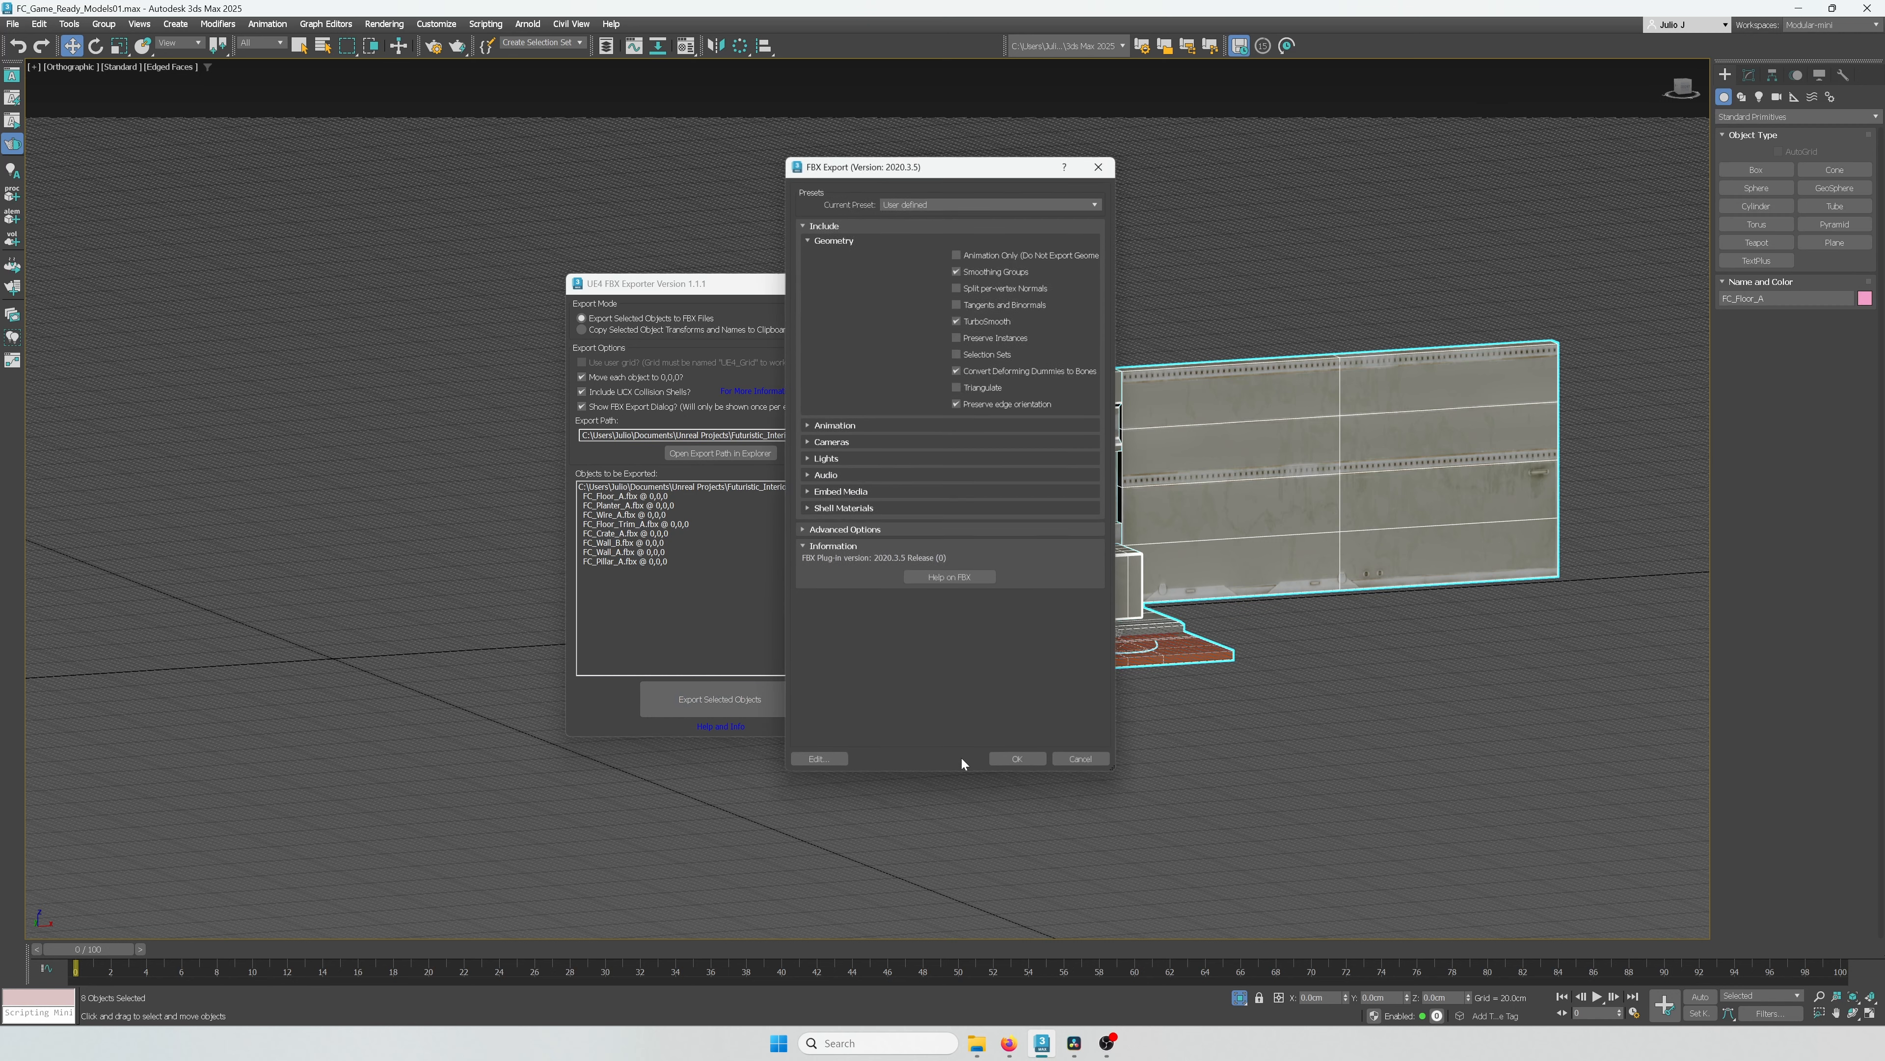
left_click(1003, 762)
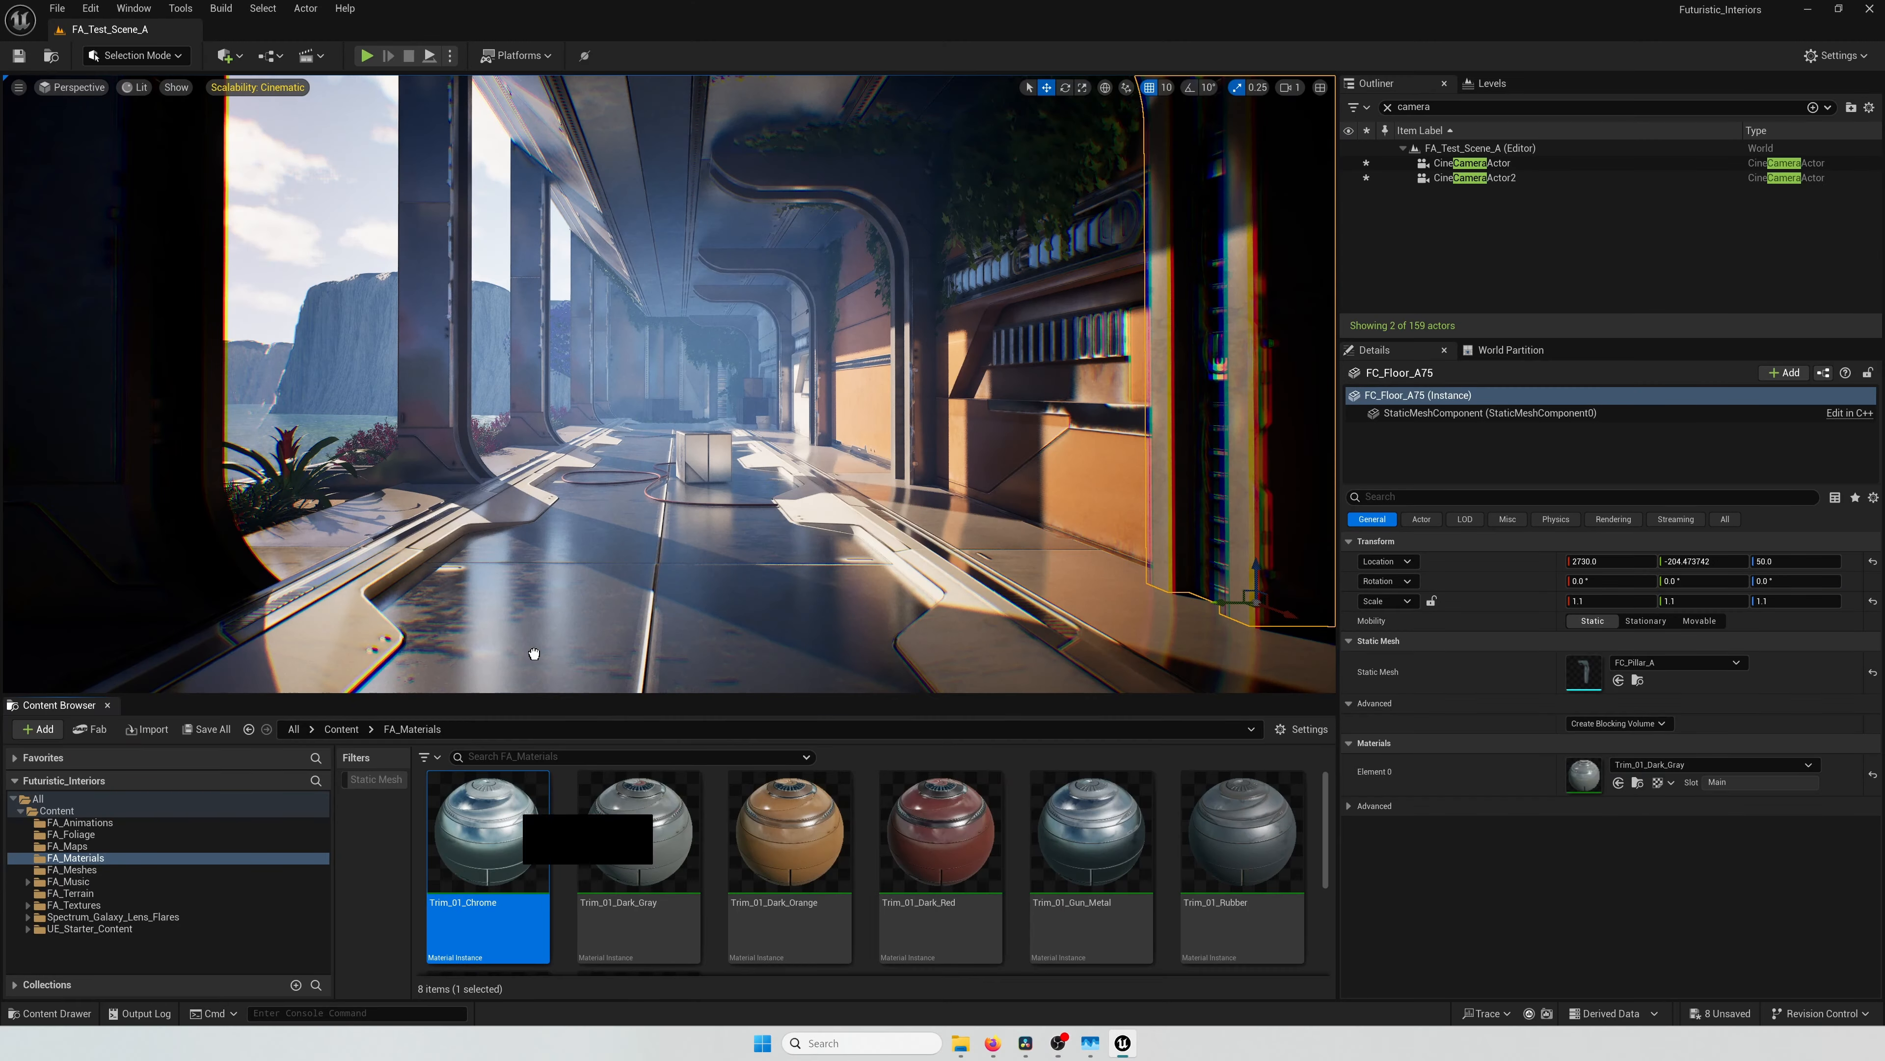
Step: In Unreal Editor, try Trim_01_Dark_Gray and Trim_01_Dark_Red on the corridor's central floor plates
left_click(639, 832)
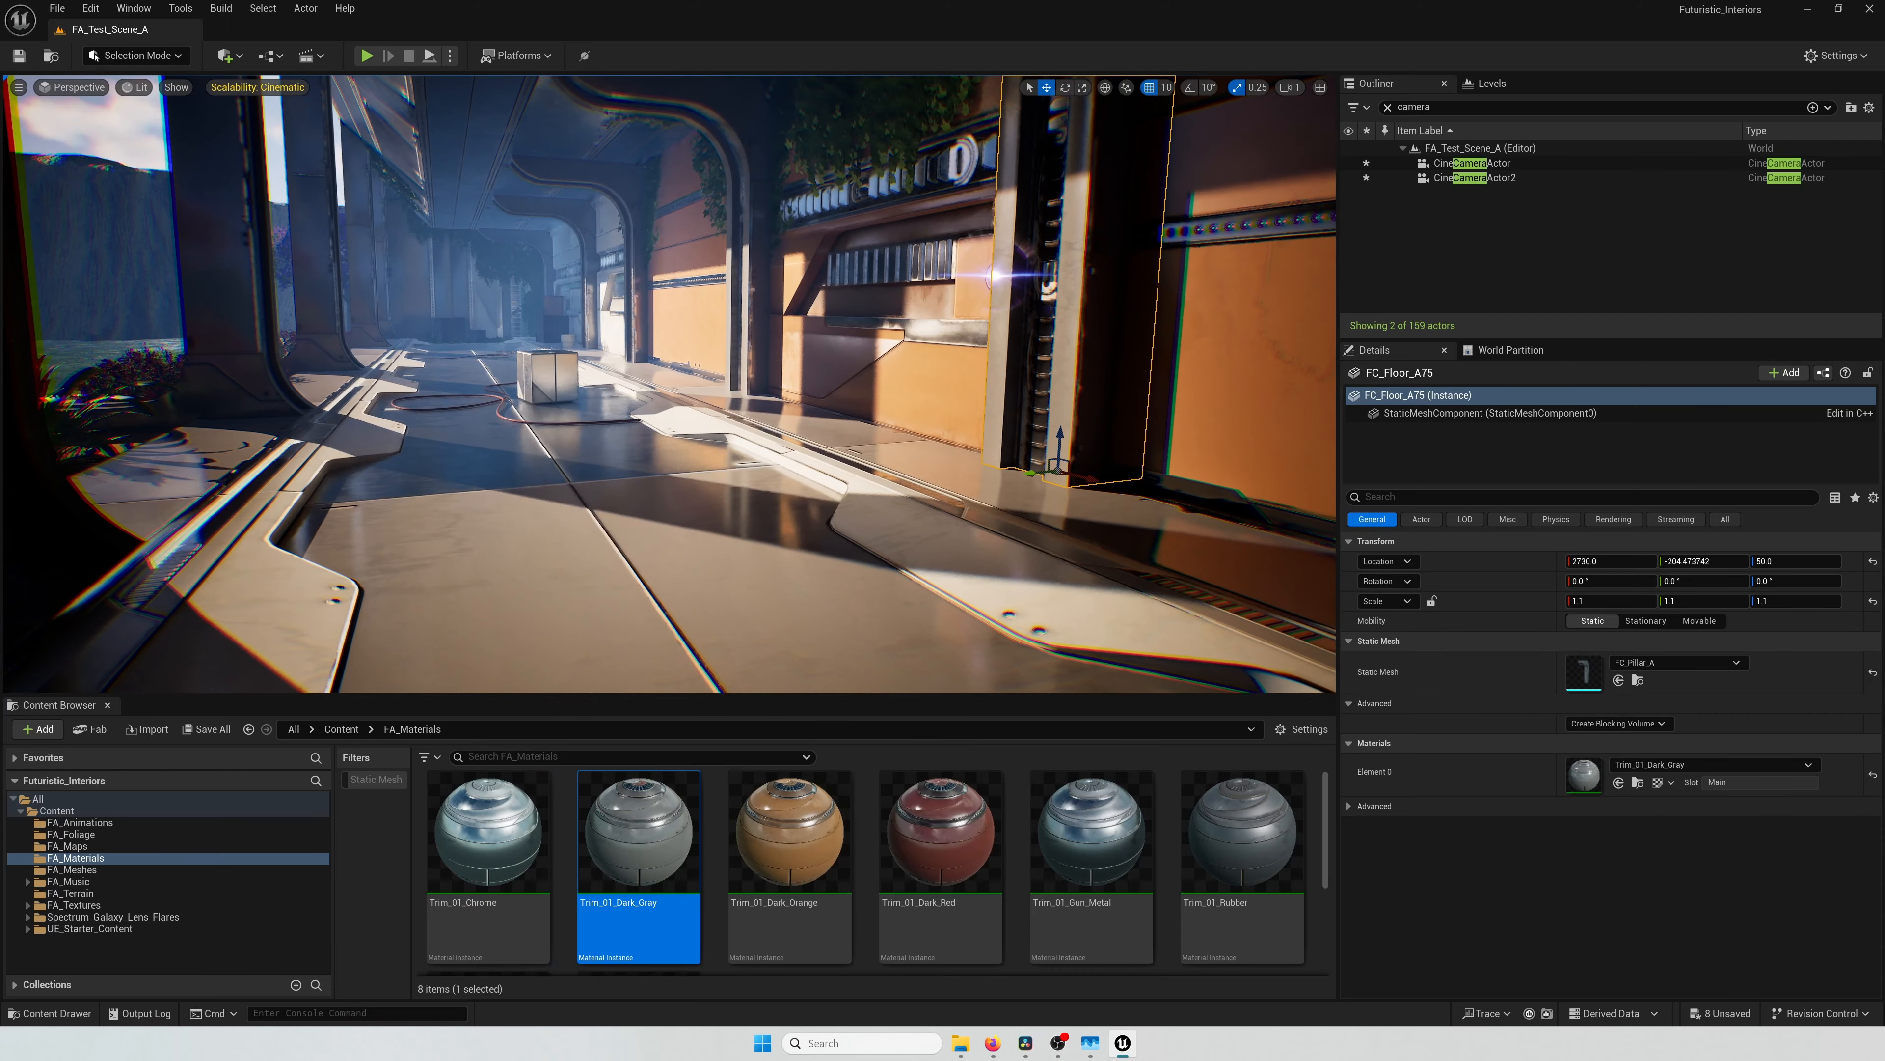
left_click(931, 823)
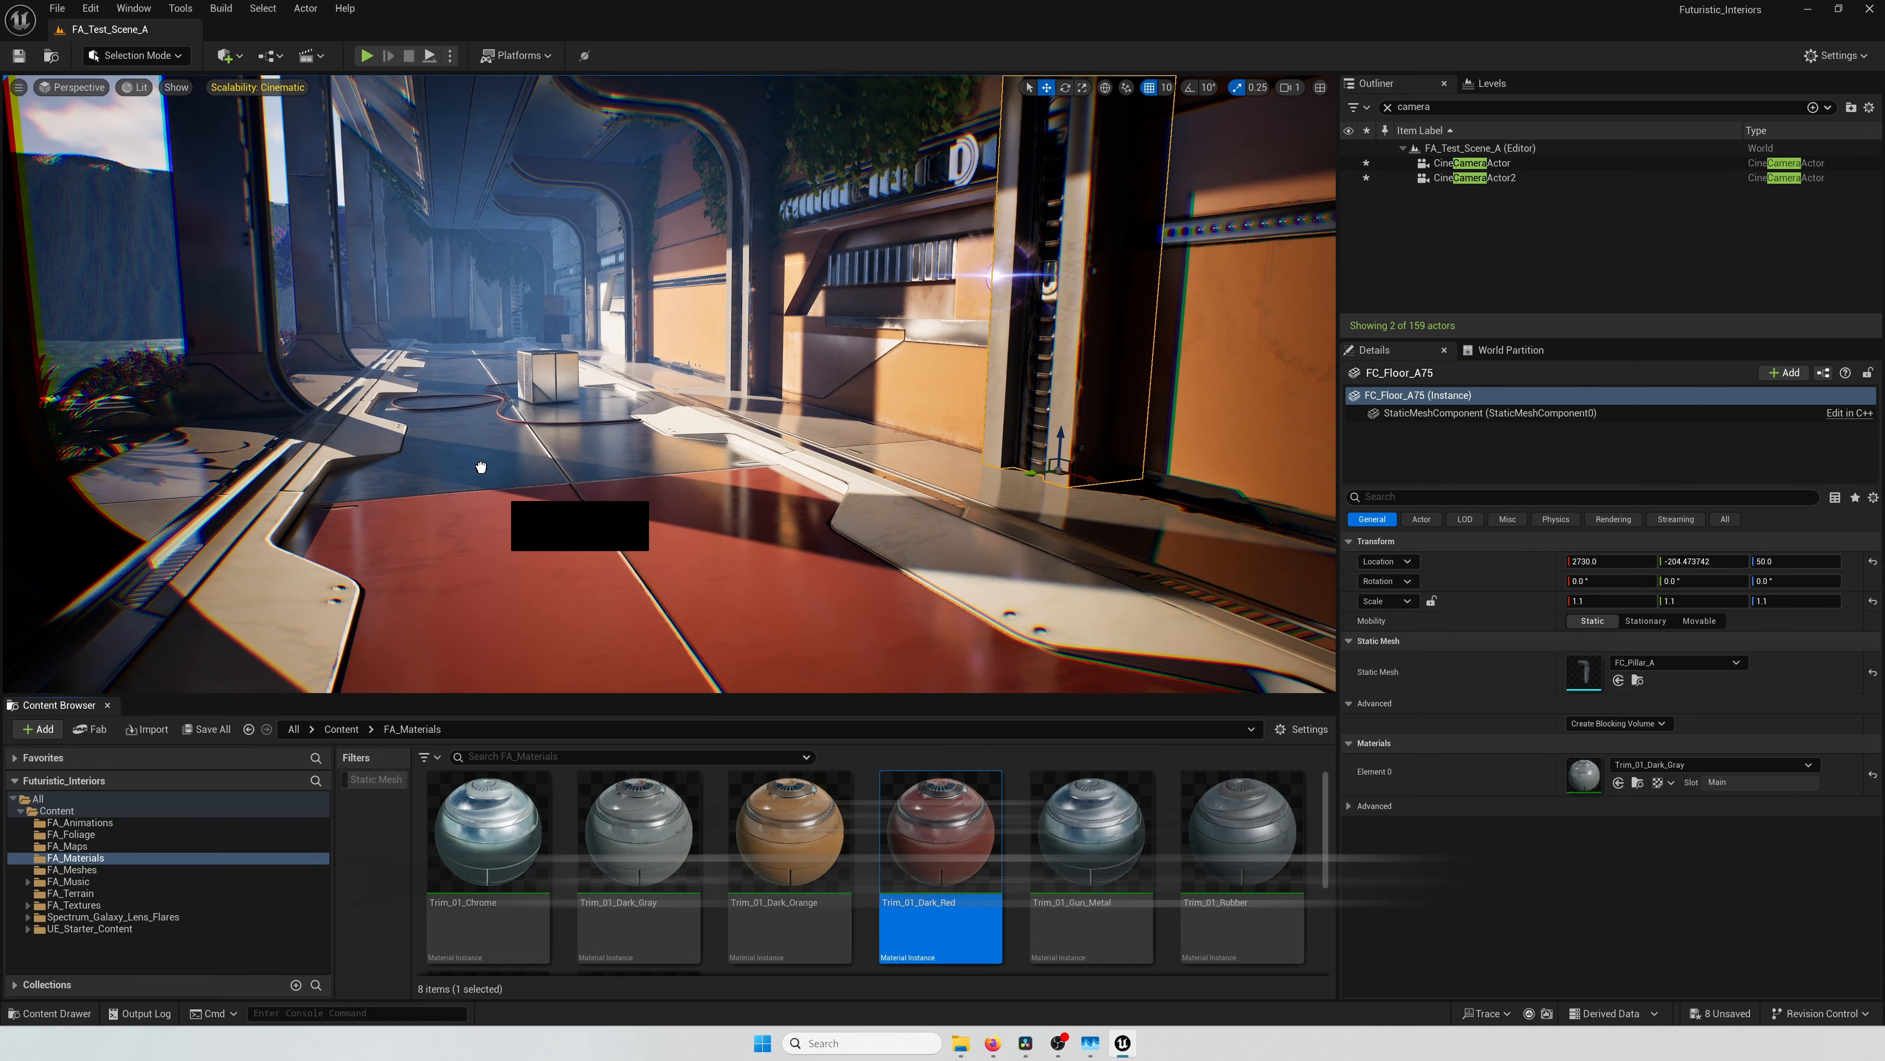
left_click_drag(931, 826, 622, 464)
Step: Try Trim_01_Dark_Gray, Trim_01_Dark_Orange, Trim_01_Dark_Red and Trim_01_Gun_Metal in turn on the detailed wall section between the pillars
right_click_drag(622, 463, 754, 459)
left_click_drag(638, 826, 644, 556)
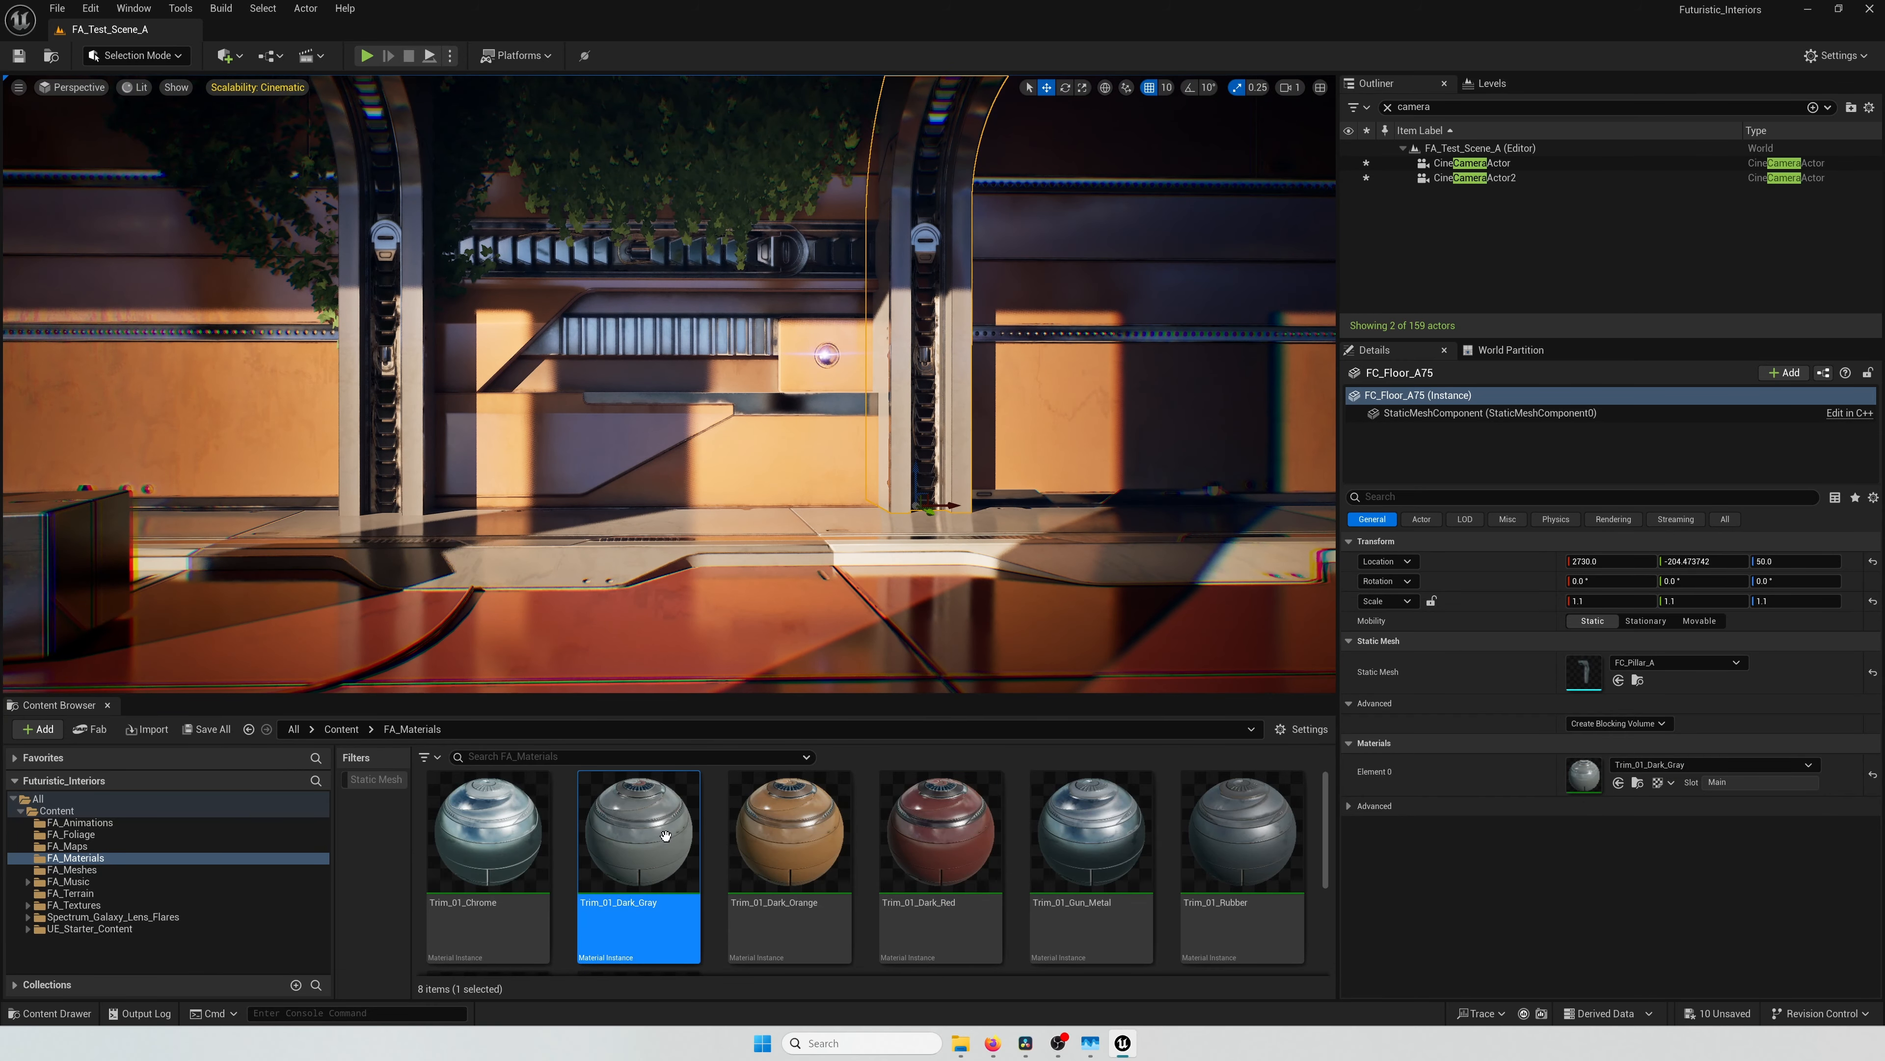
key("ctrl+z")
left_click_drag(691, 849, 609, 425)
left_click_drag(756, 843, 706, 457)
left_click_drag(922, 817, 787, 456)
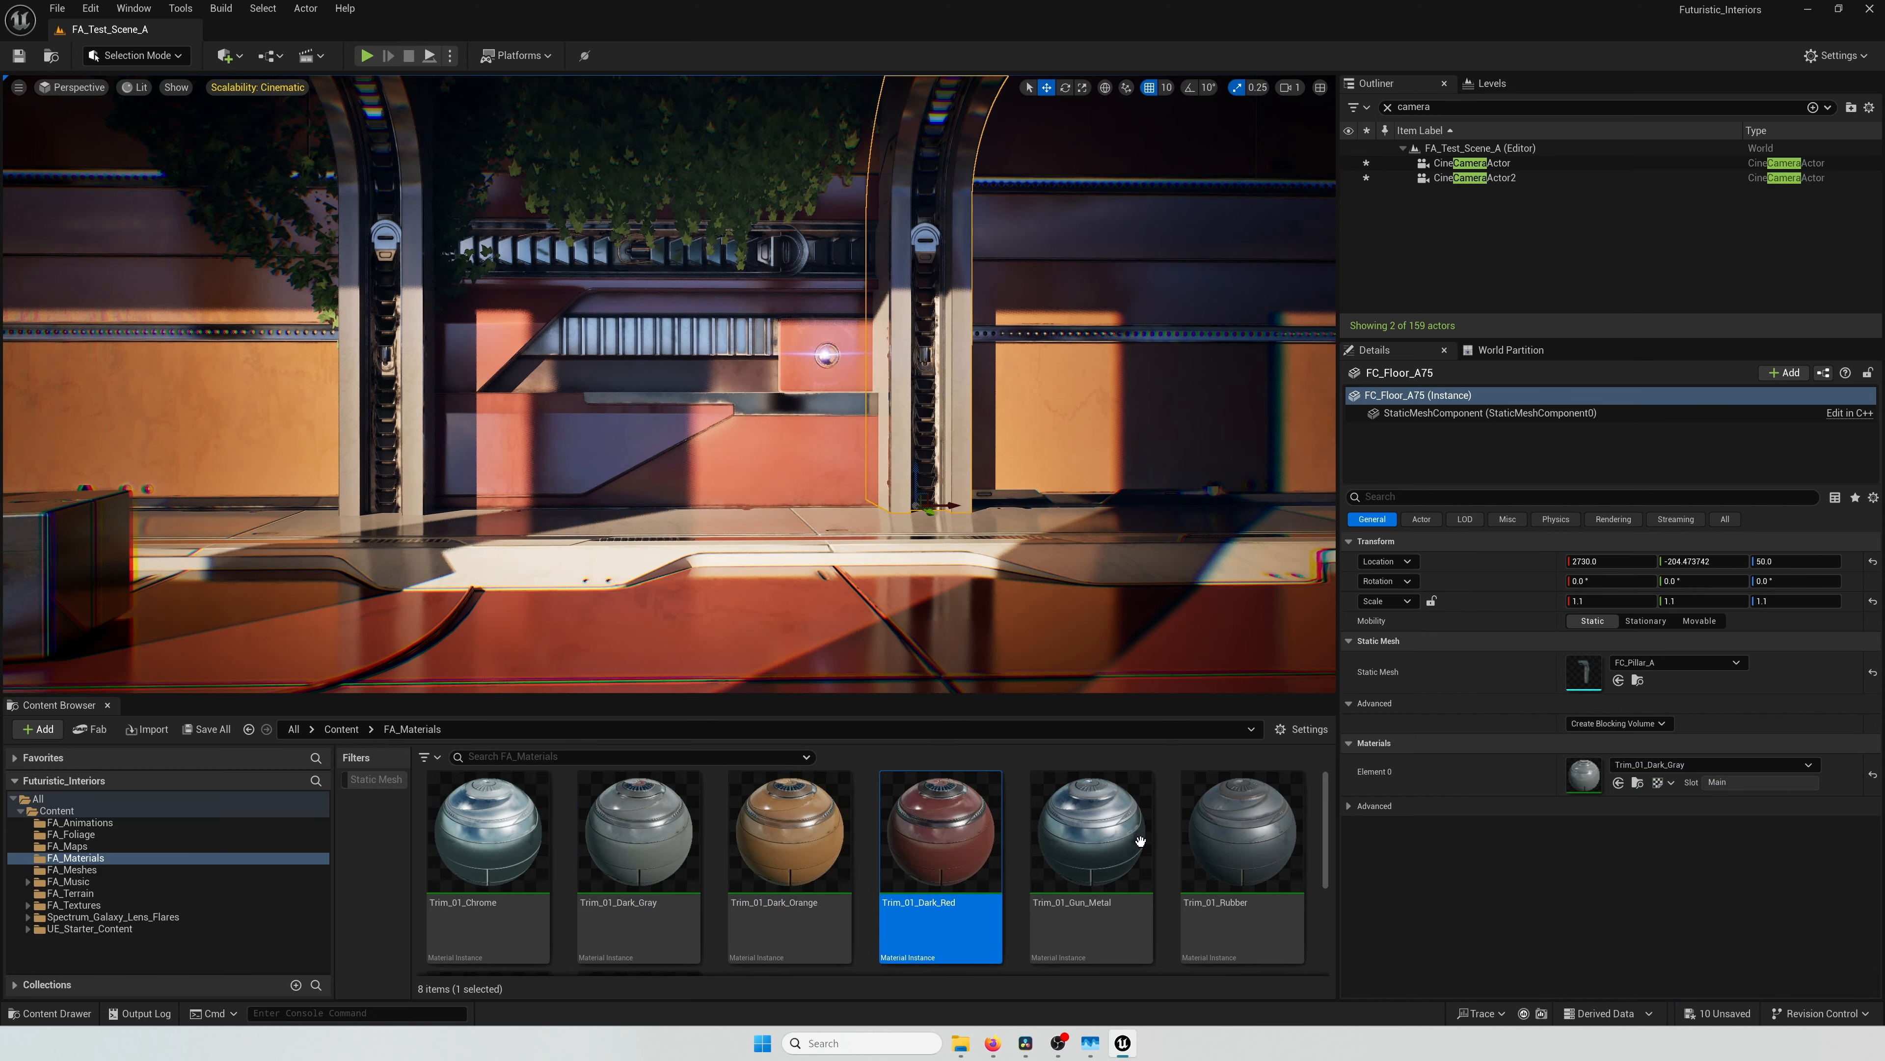
left_click_drag(1127, 839, 697, 327)
Step: Try Trim_01_Gun_Metal, Trim_01_Rubber and Trim_01_White in turn on the plain wall section beside the pillar
key("d")
right_click_drag(698, 327, 601, 330)
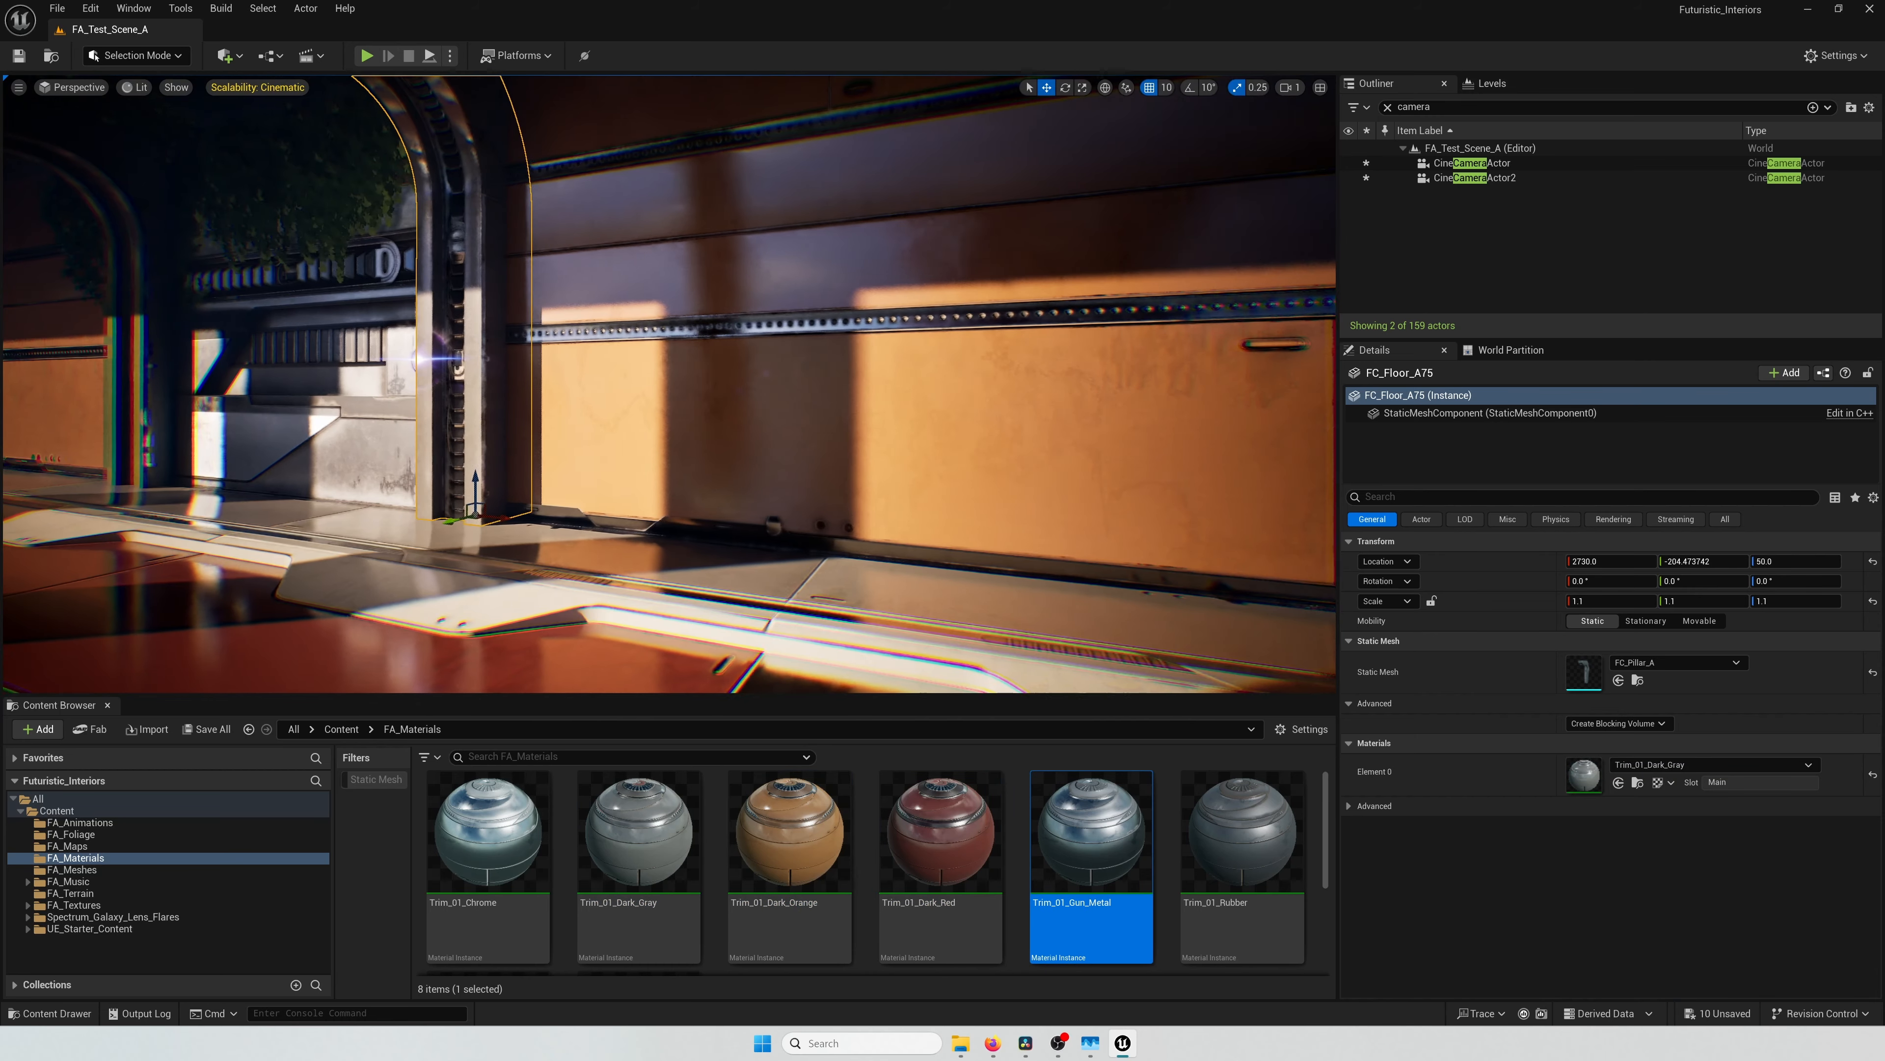
left_click_drag(1071, 802, 982, 546)
key("d")
right_click_drag(879, 581, 888, 581)
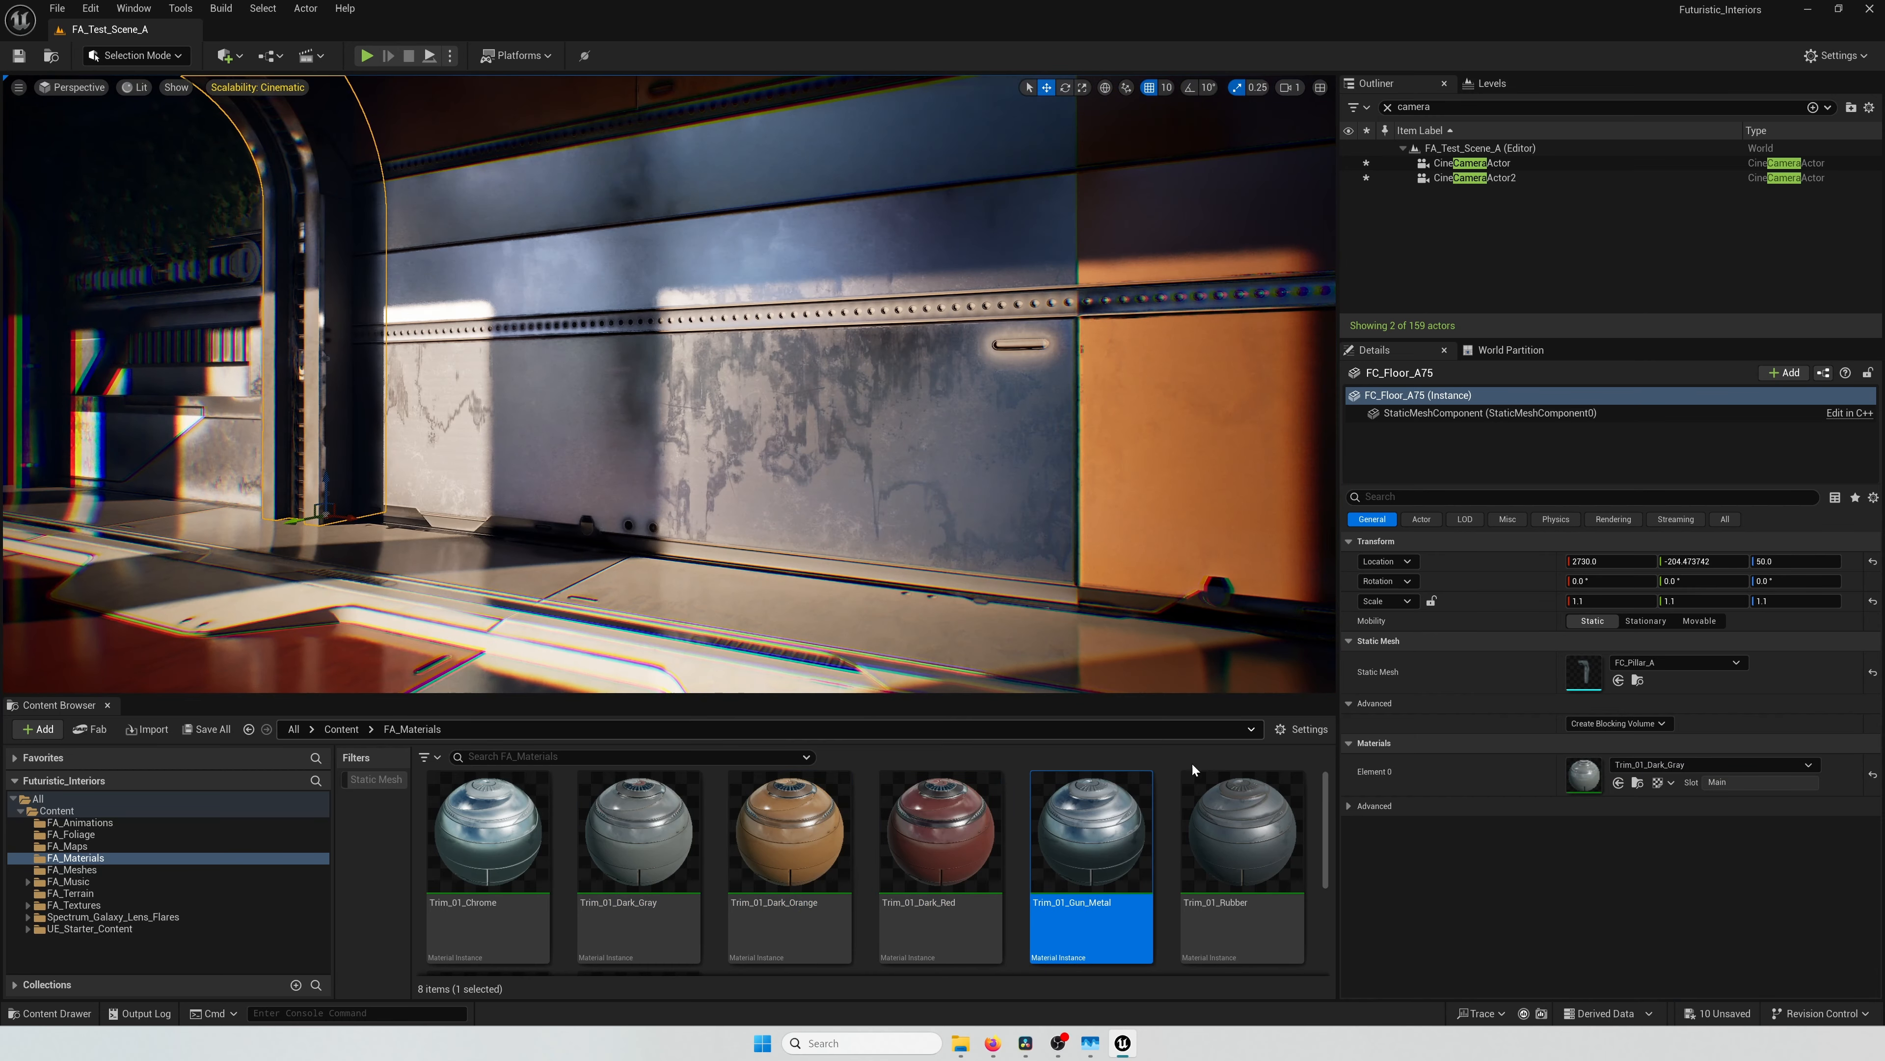
left_click_drag(1225, 824, 965, 502)
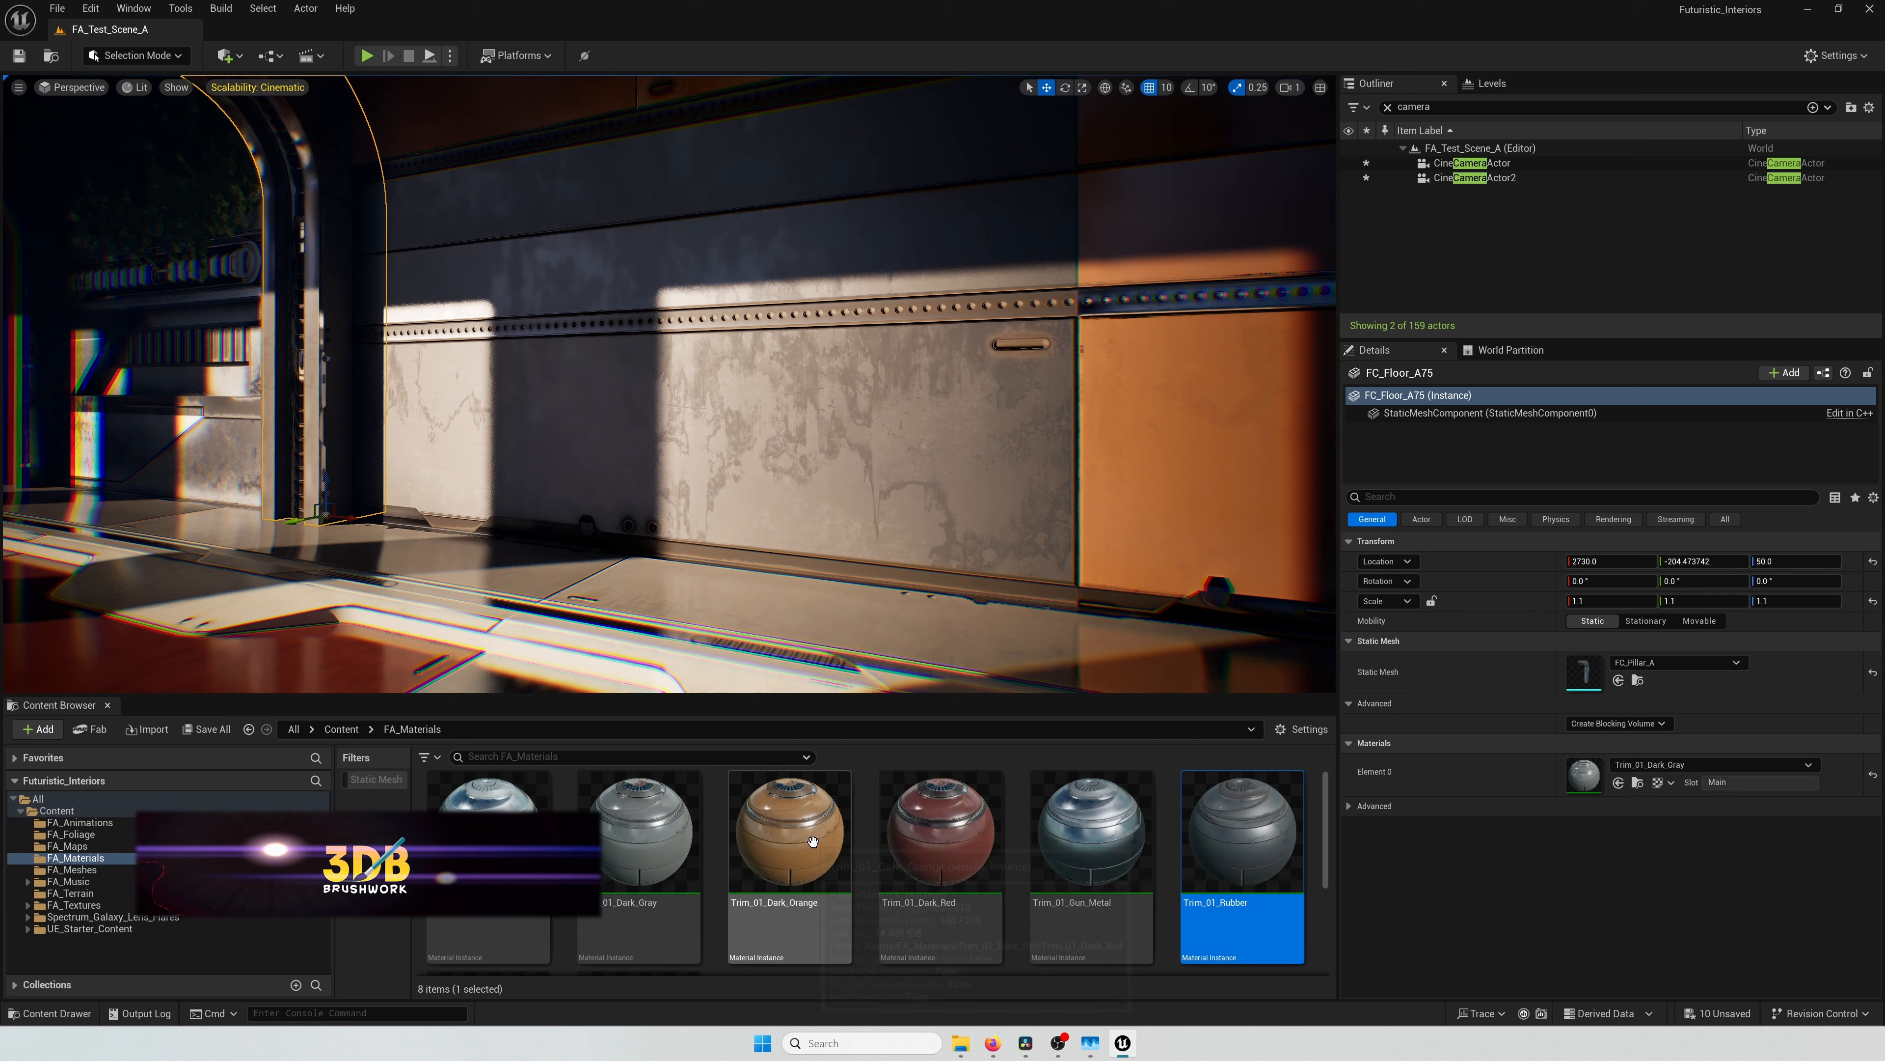
scroll(813, 841, "down", 3)
left_click_drag(516, 938, 784, 475)
Step: Apply Trim_01_Dark_Orange to both the detailed and the plain wall sections on either side of the pillar
right_click_drag(783, 475, 784, 475)
key("a")
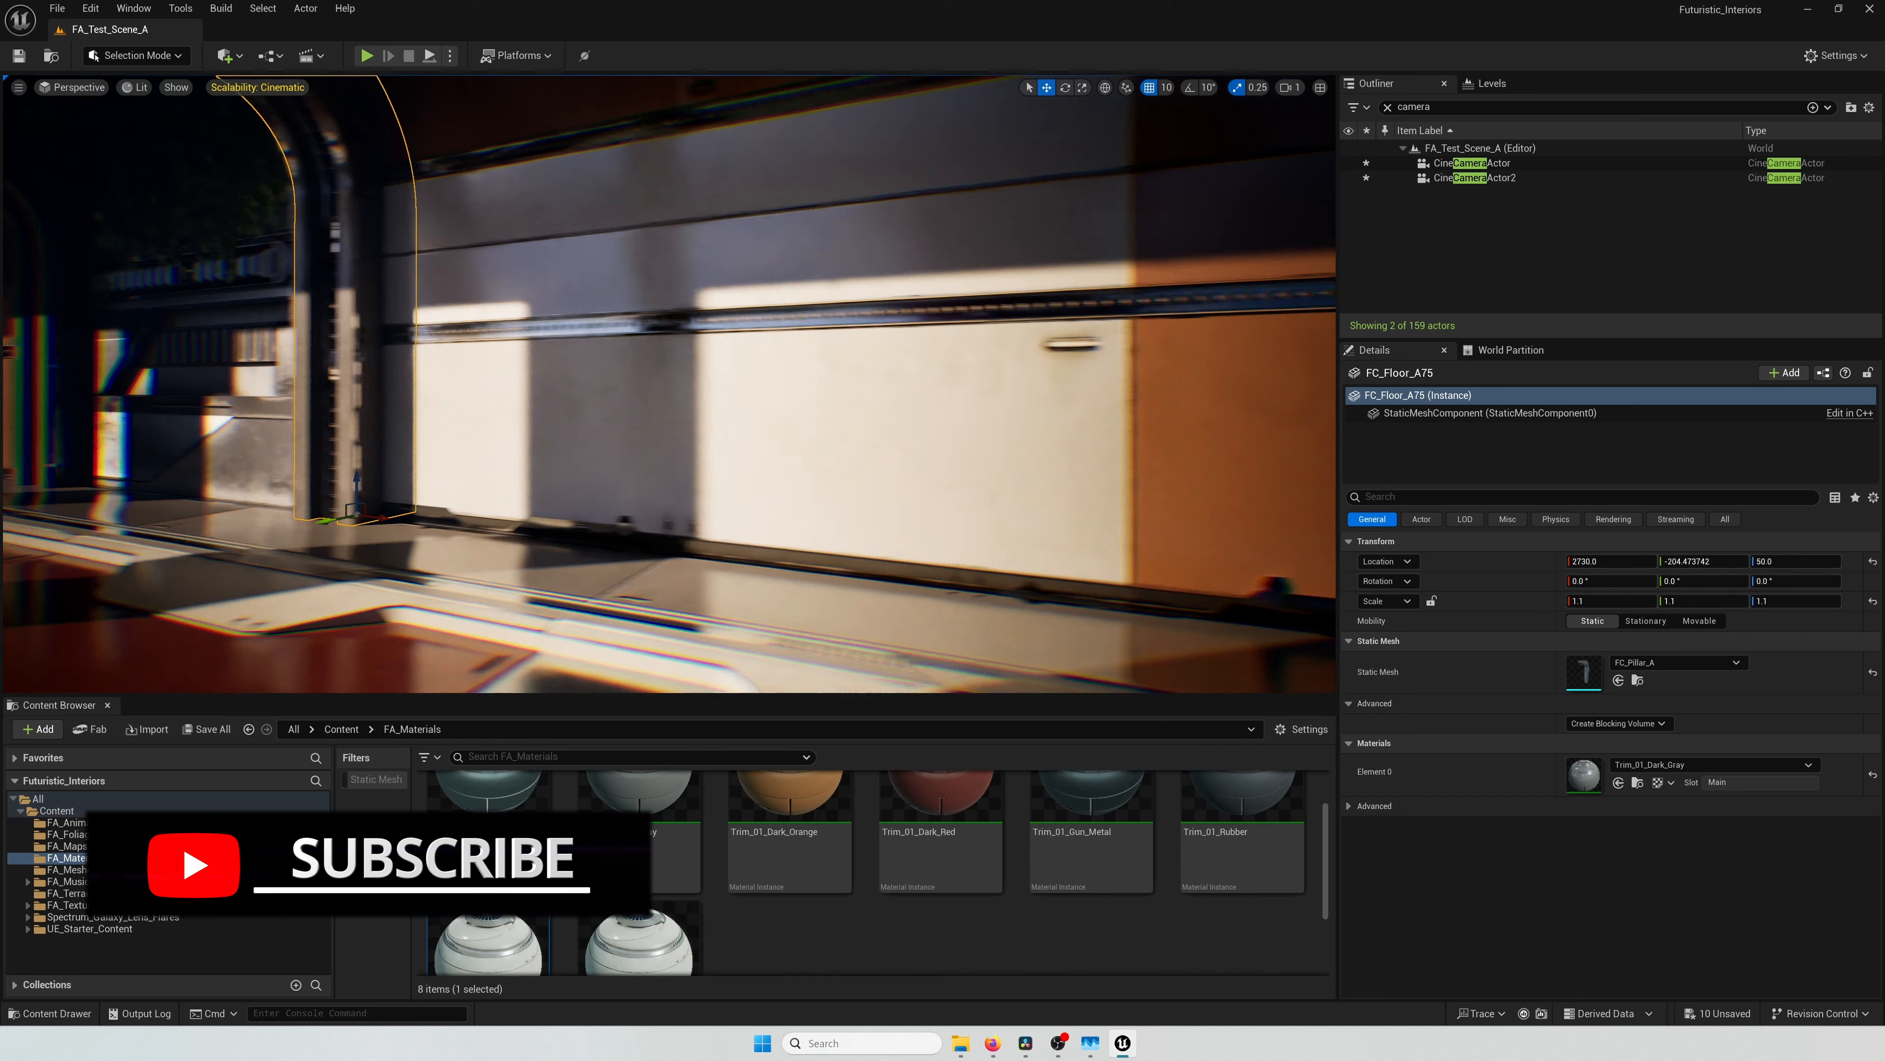
right_click_drag(908, 576, 909, 576)
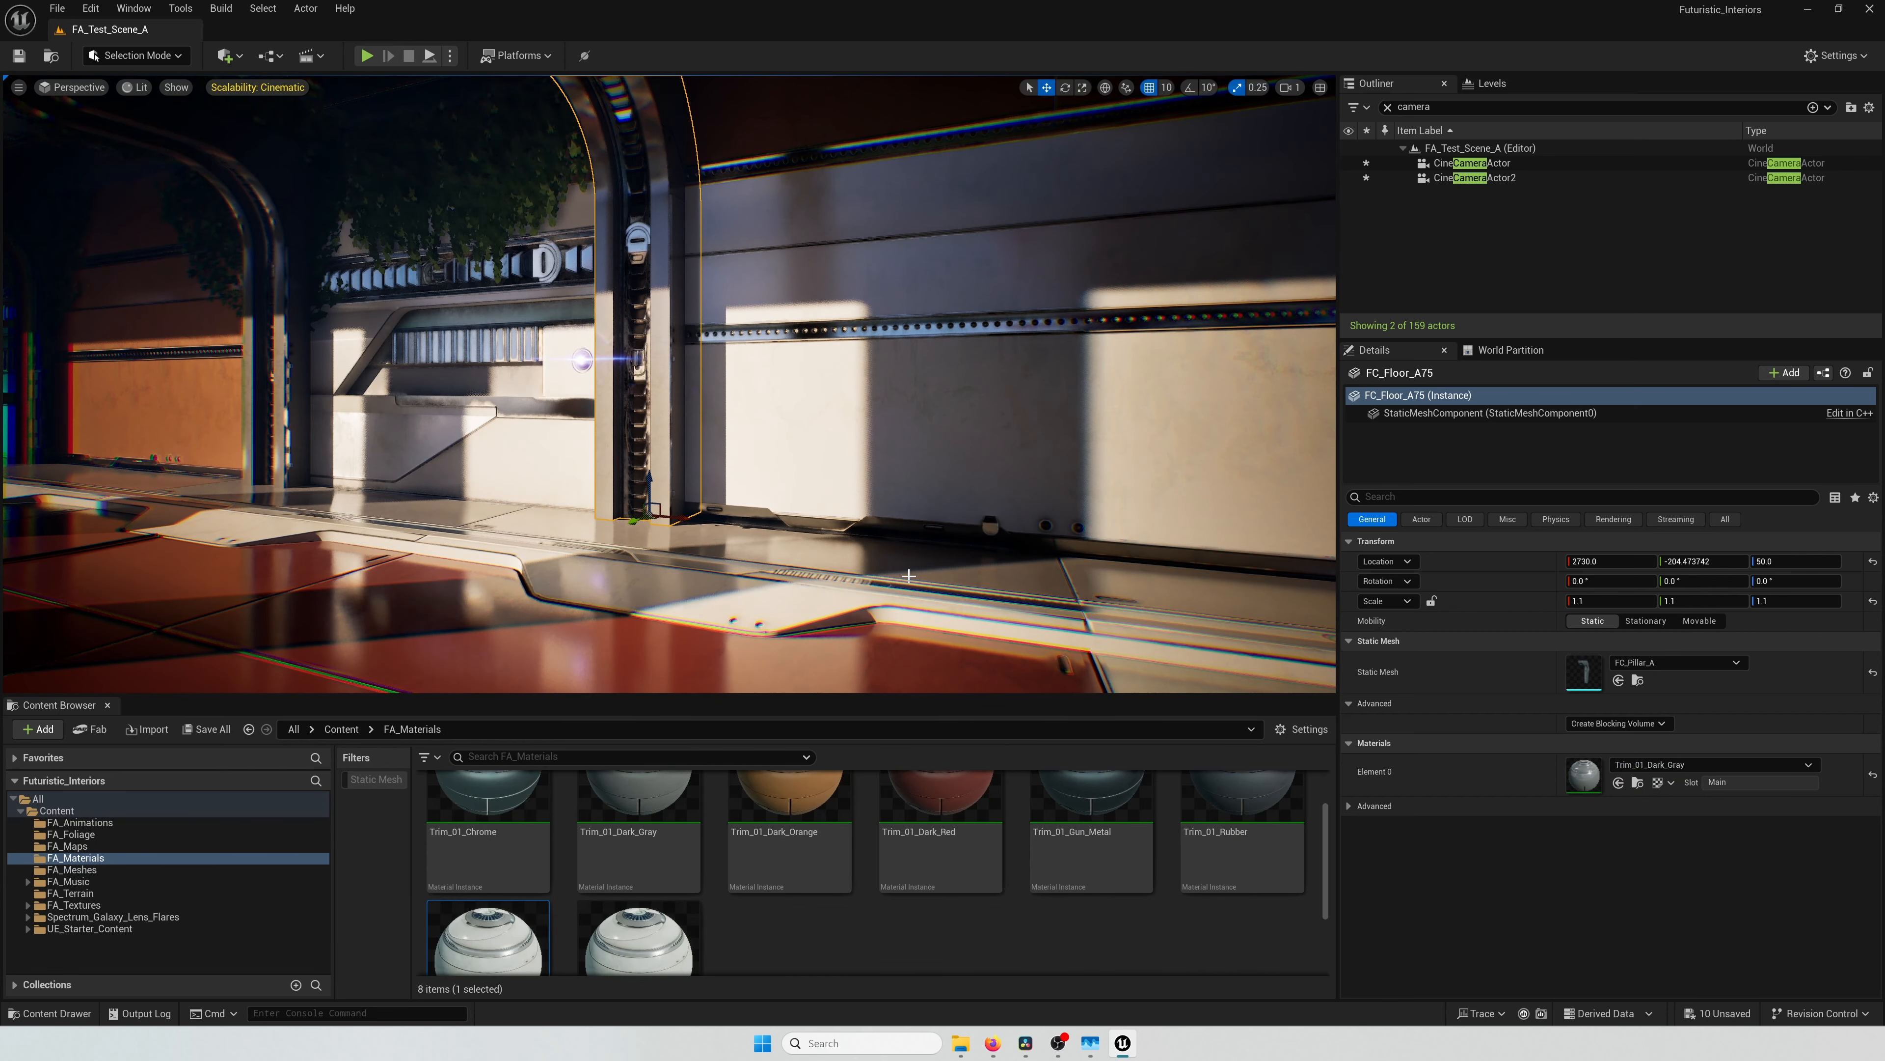
scroll(737, 815, "up", 1)
left_click(757, 820)
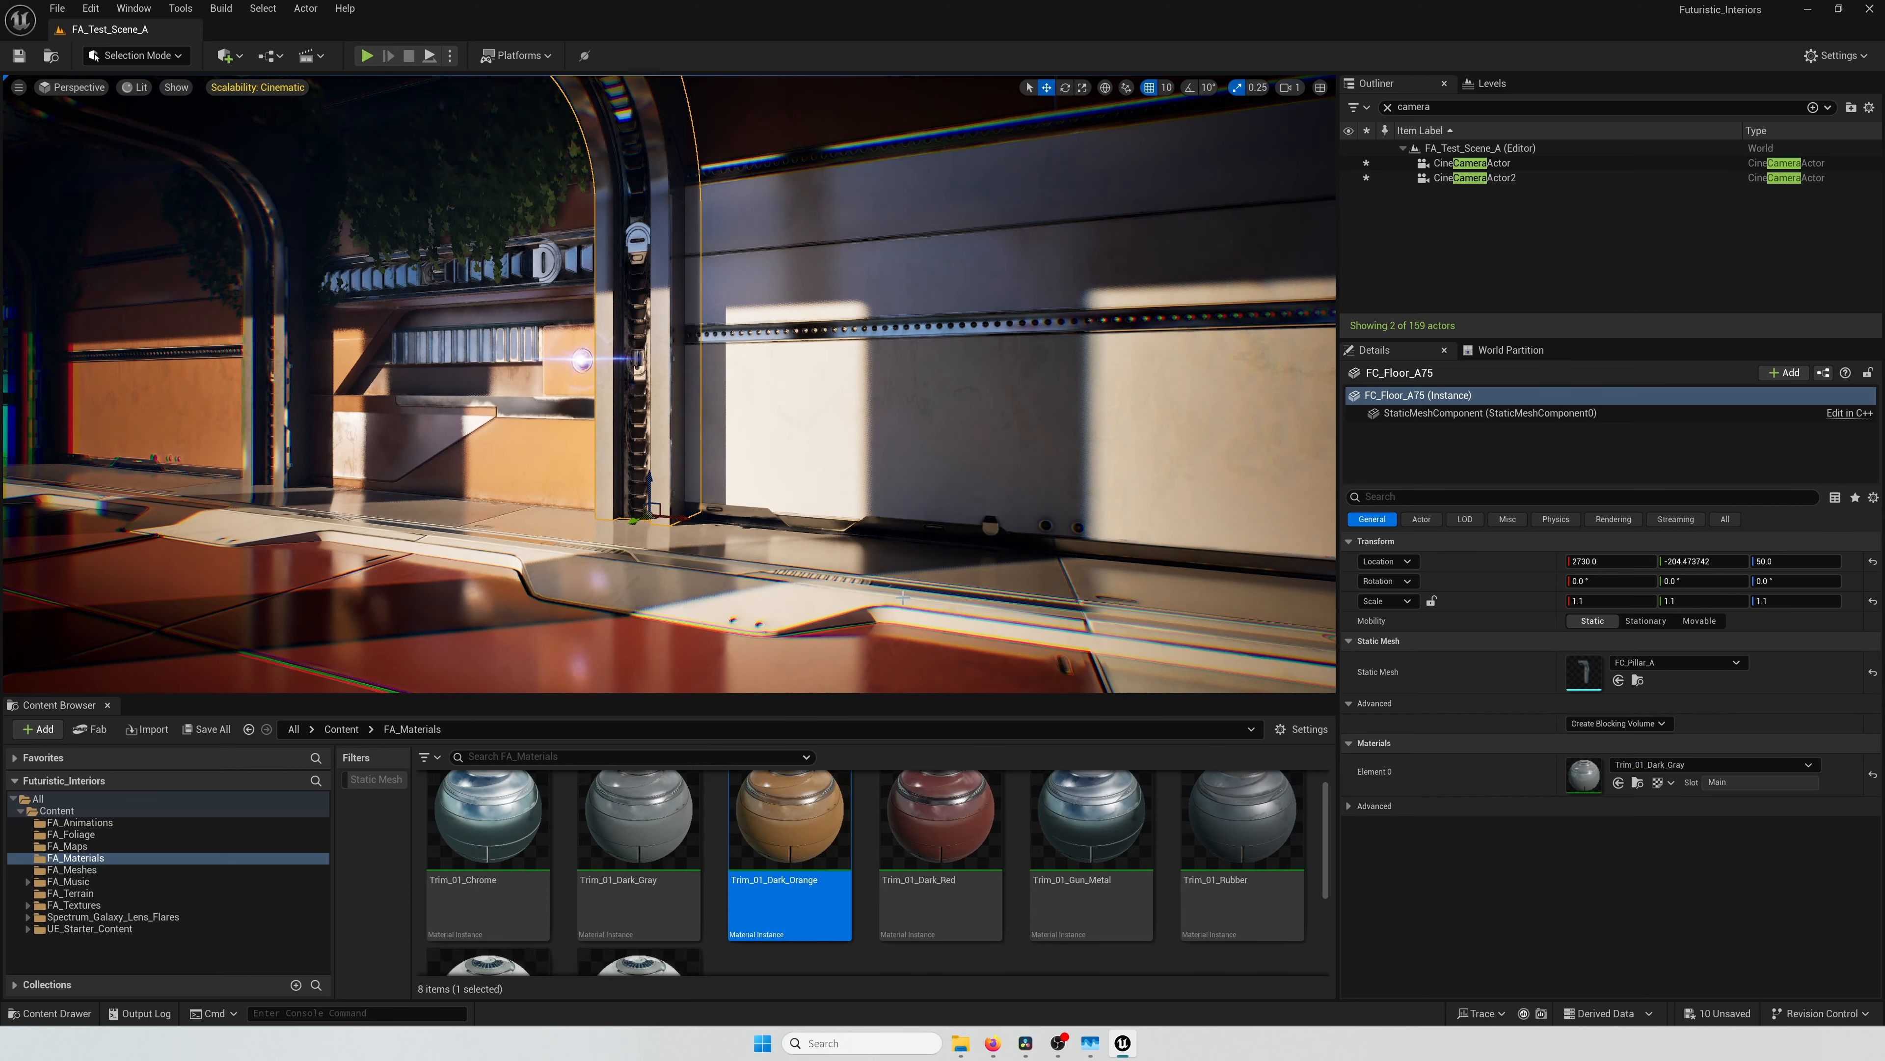
left_click_drag(763, 822, 897, 505)
Step: Select the four red floor pieces and set their Element 1 material to Trim_01_Gun_Metal
right_click_drag(897, 505, 752, 514)
key("s")
left_click(716, 478)
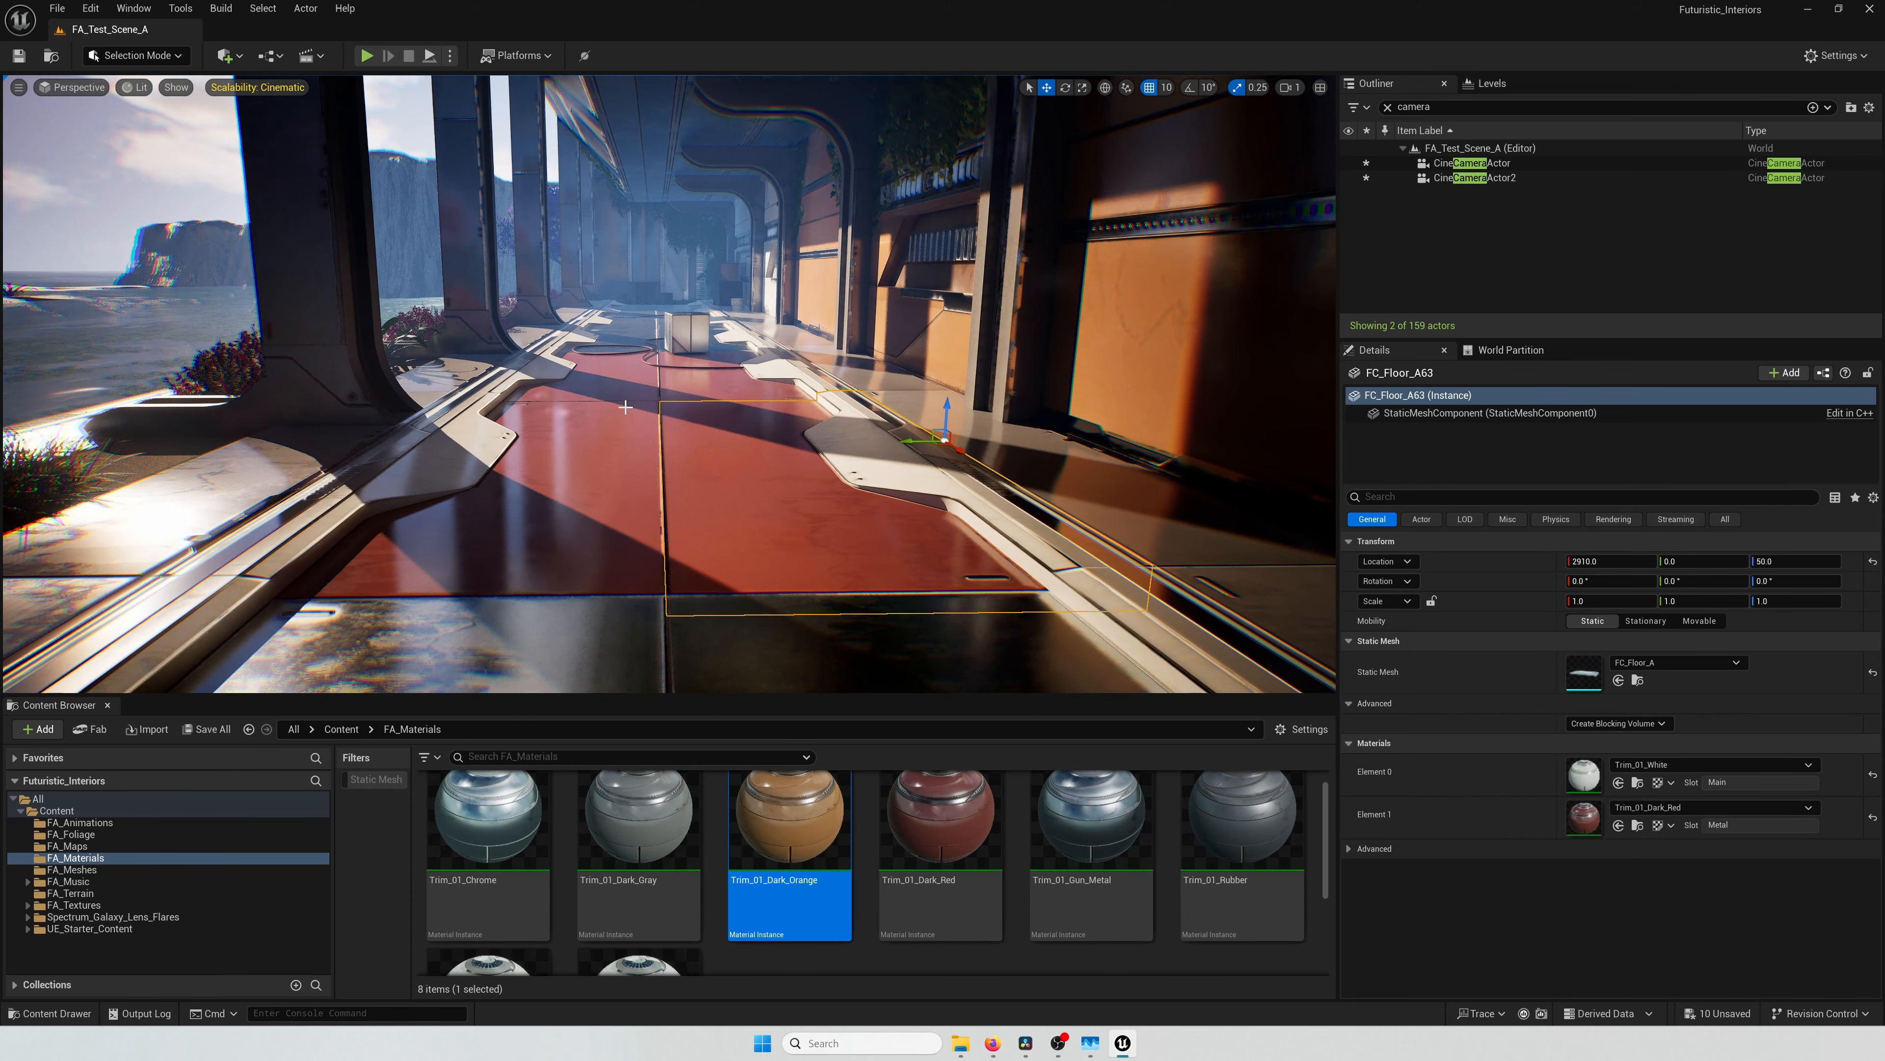
left_click(601, 455, "ctrl")
left_click(615, 377, "ctrl")
left_click(702, 380, "ctrl")
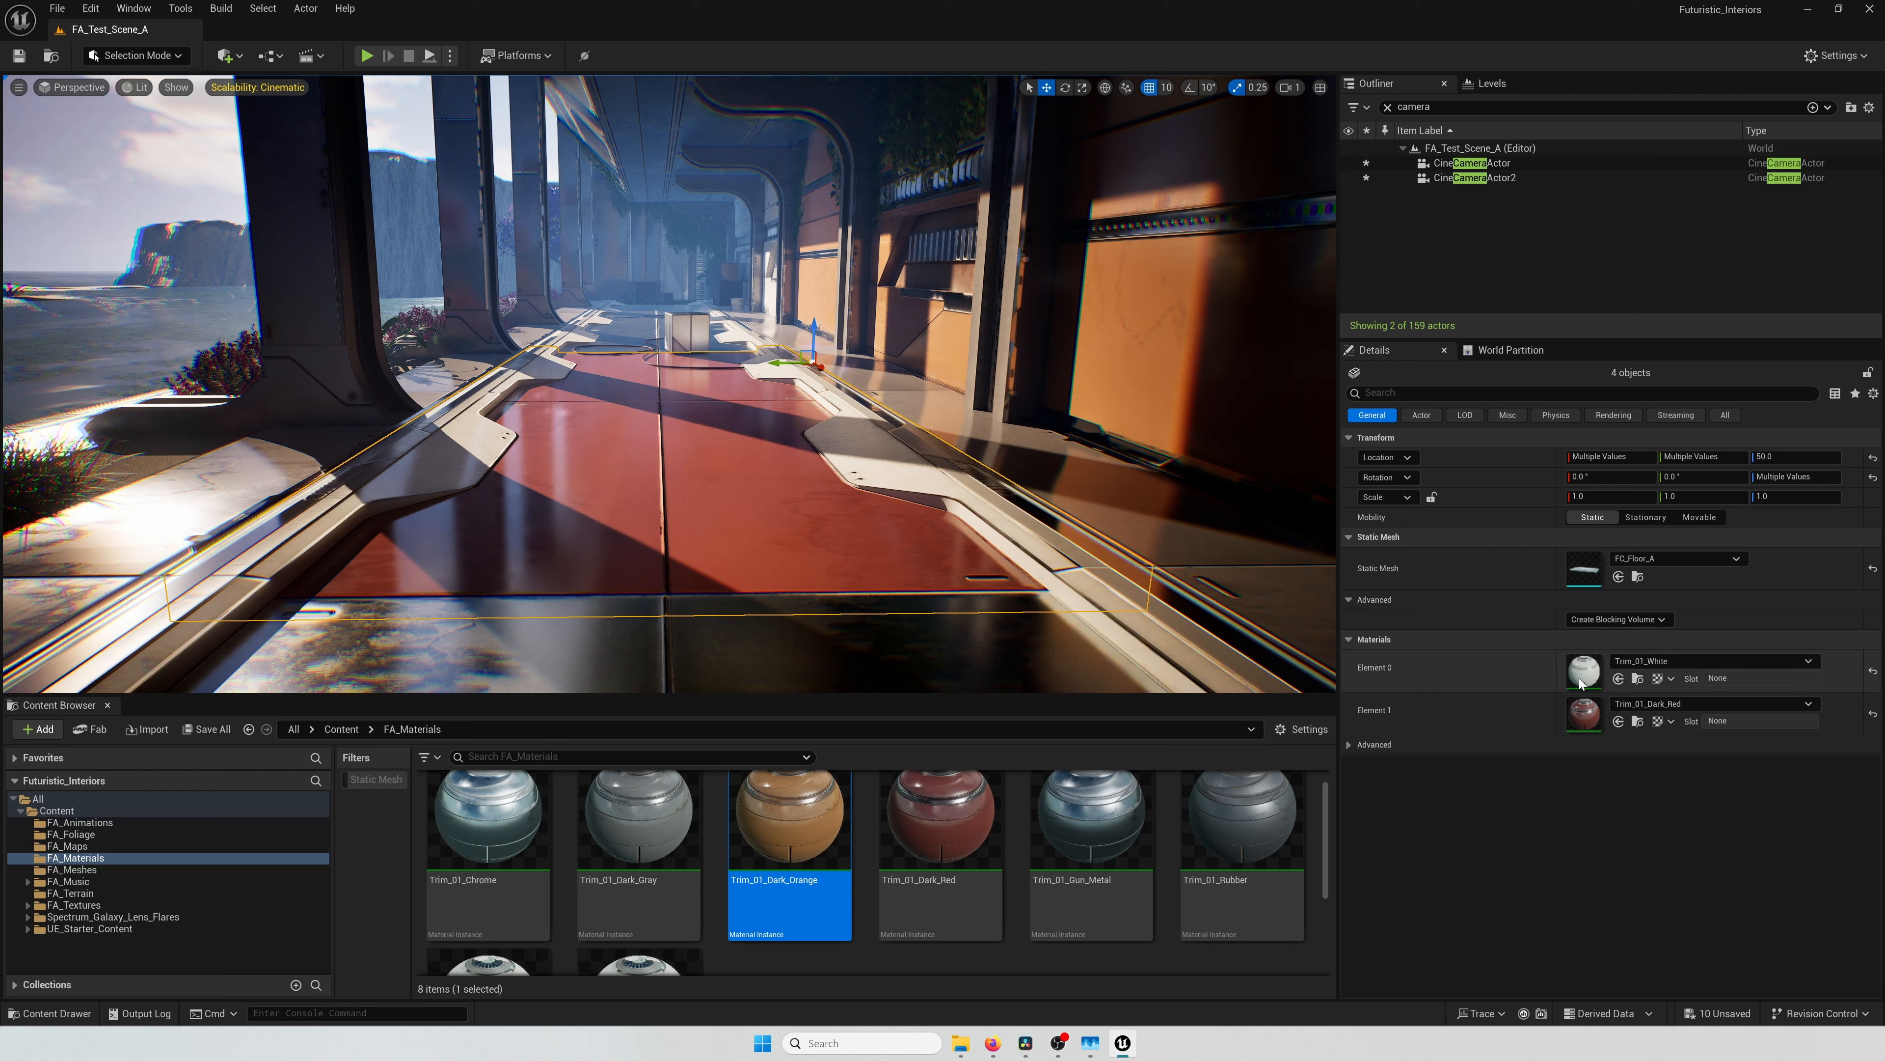
left_click(1638, 727)
left_click(1099, 861)
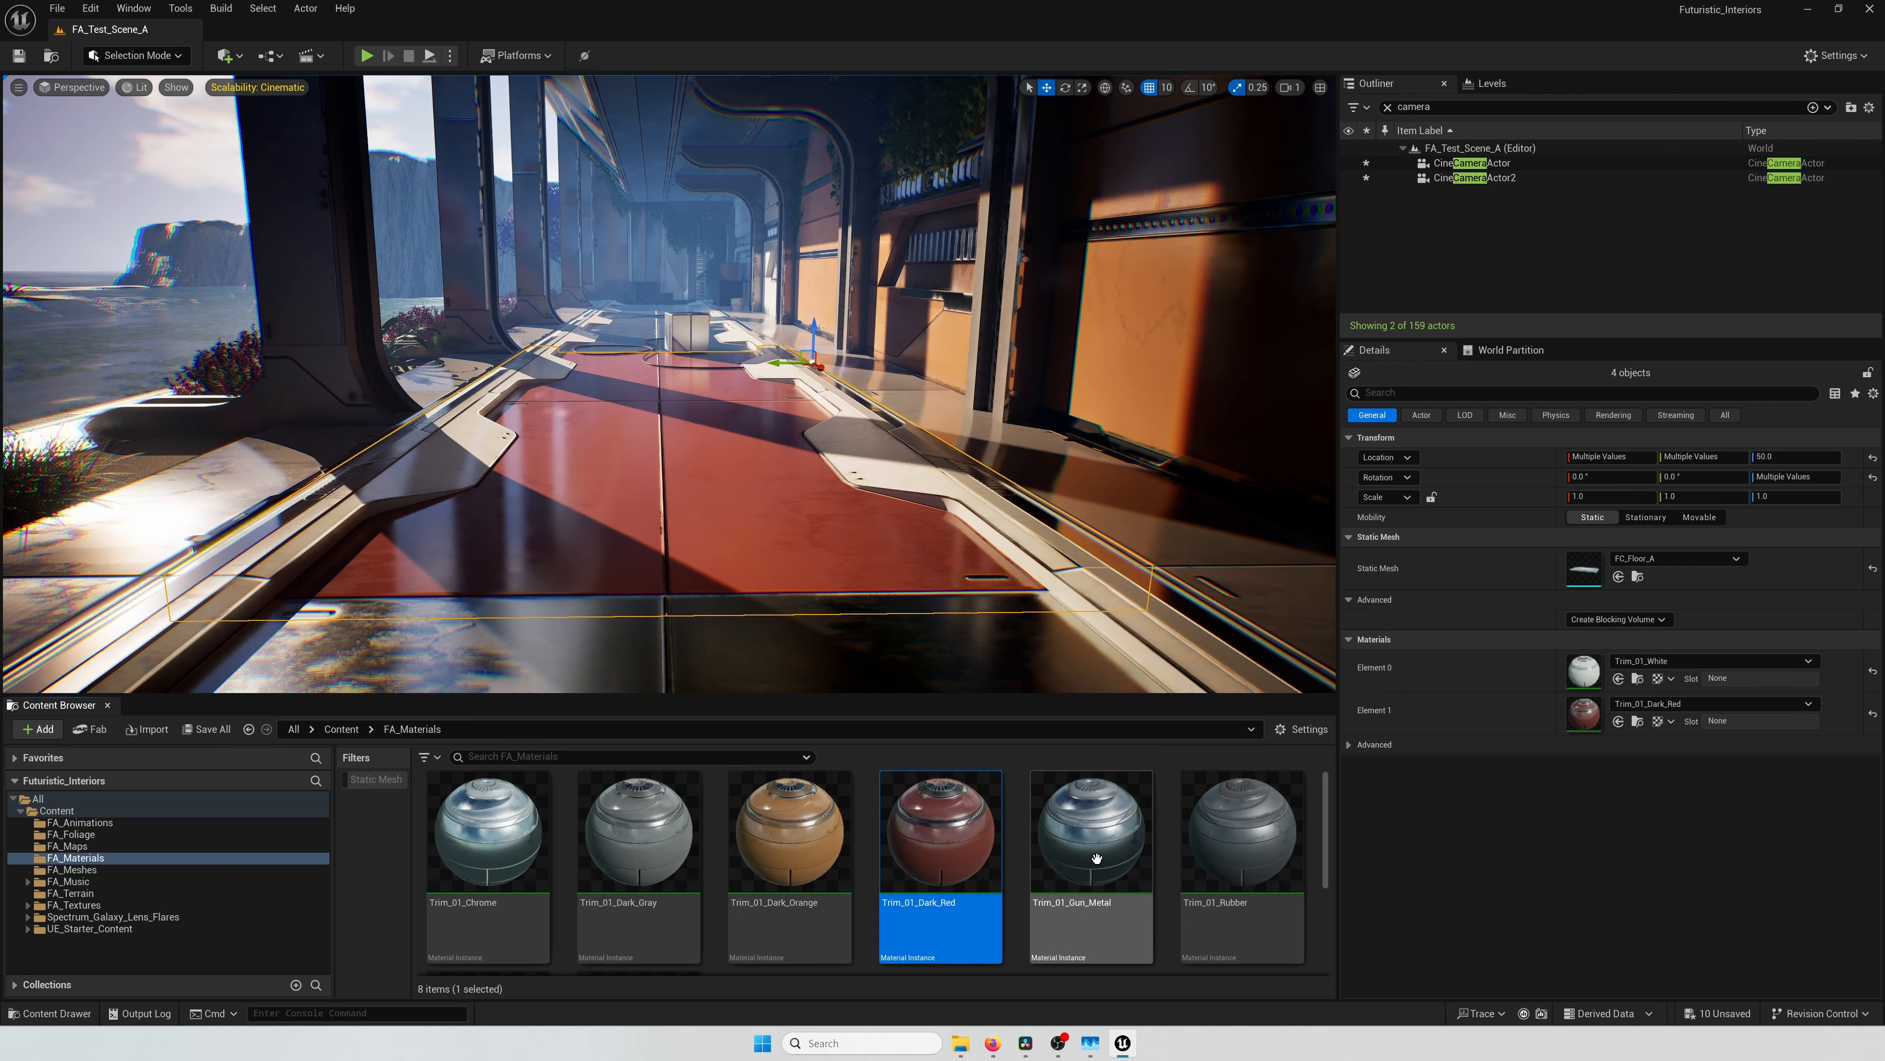
left_click(1619, 726)
Step: Try Trim_01_Rubber as Element 1 on the four floor pieces, and assign Trim_01_Chrome instead
left_click(1242, 832)
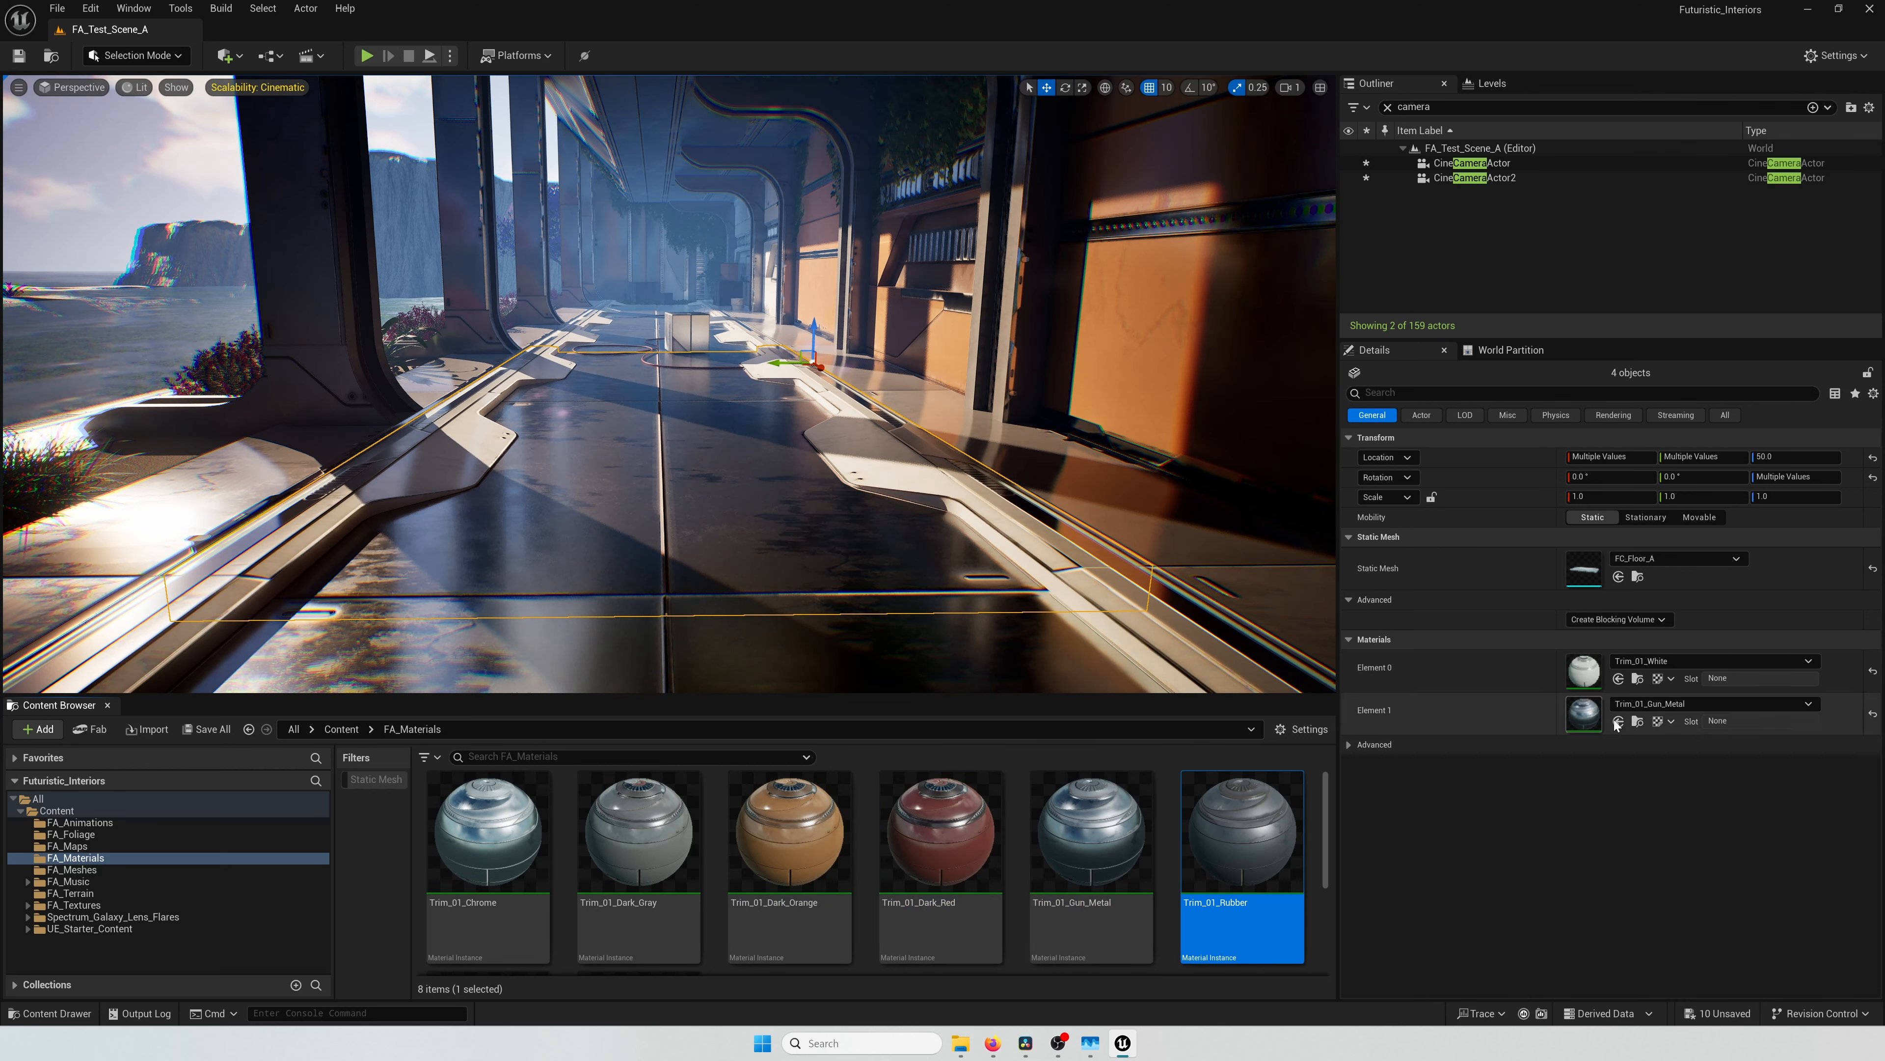
left_click(1619, 724)
left_click(487, 832)
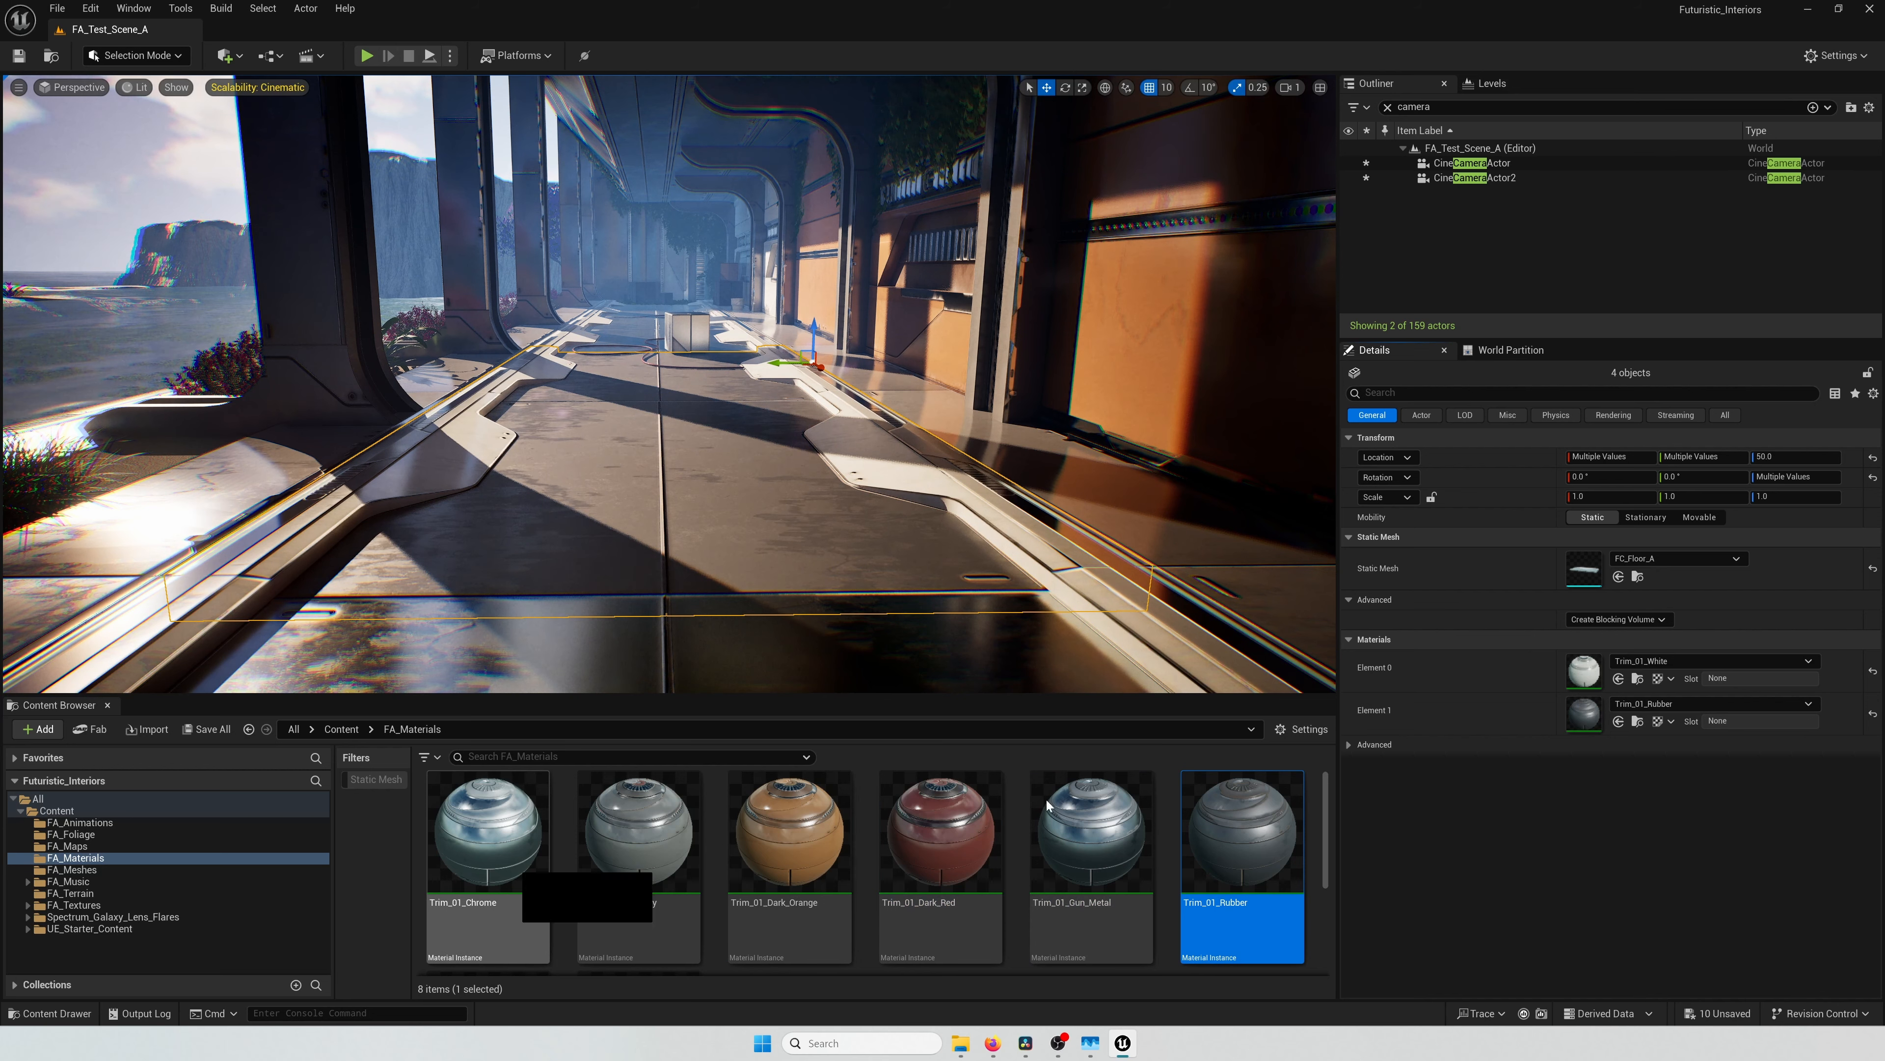
left_click(1618, 724)
Step: Open Trim_Master_Material to examine its material graph
scroll(790, 929, "down", 1)
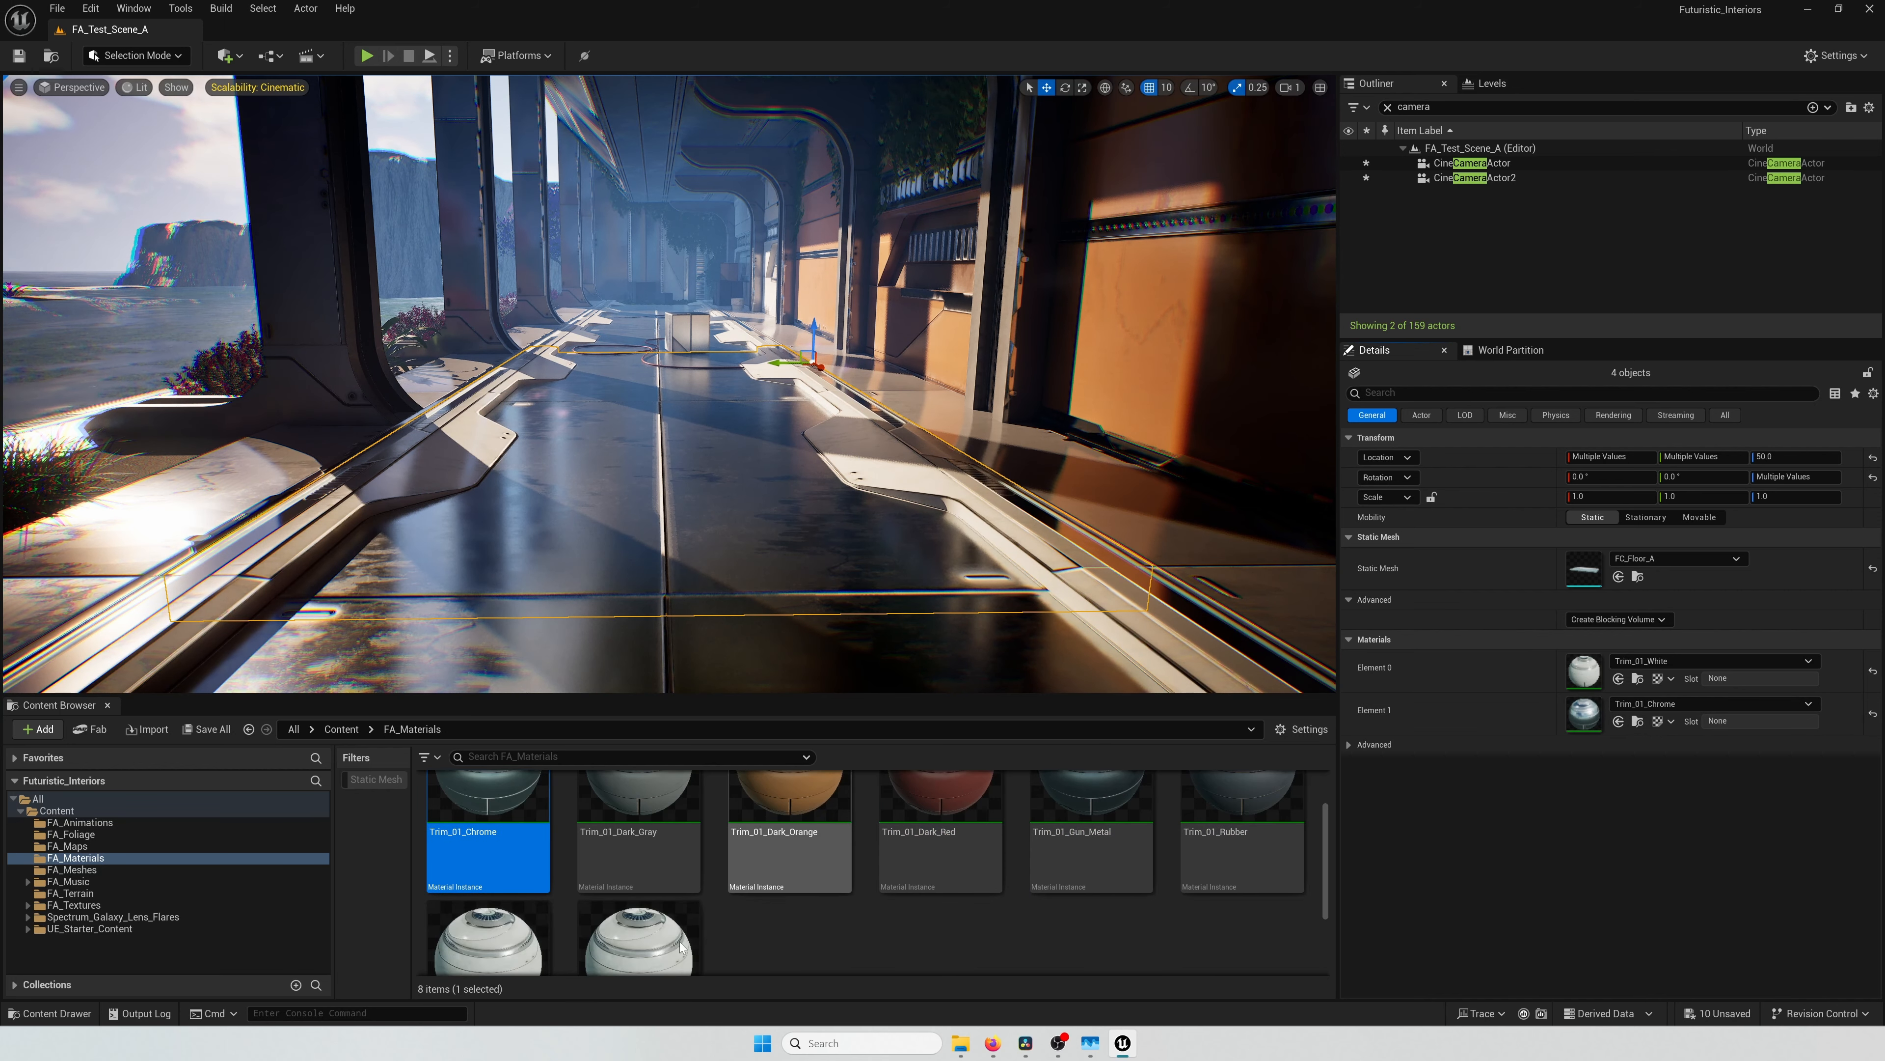
left_click(671, 927)
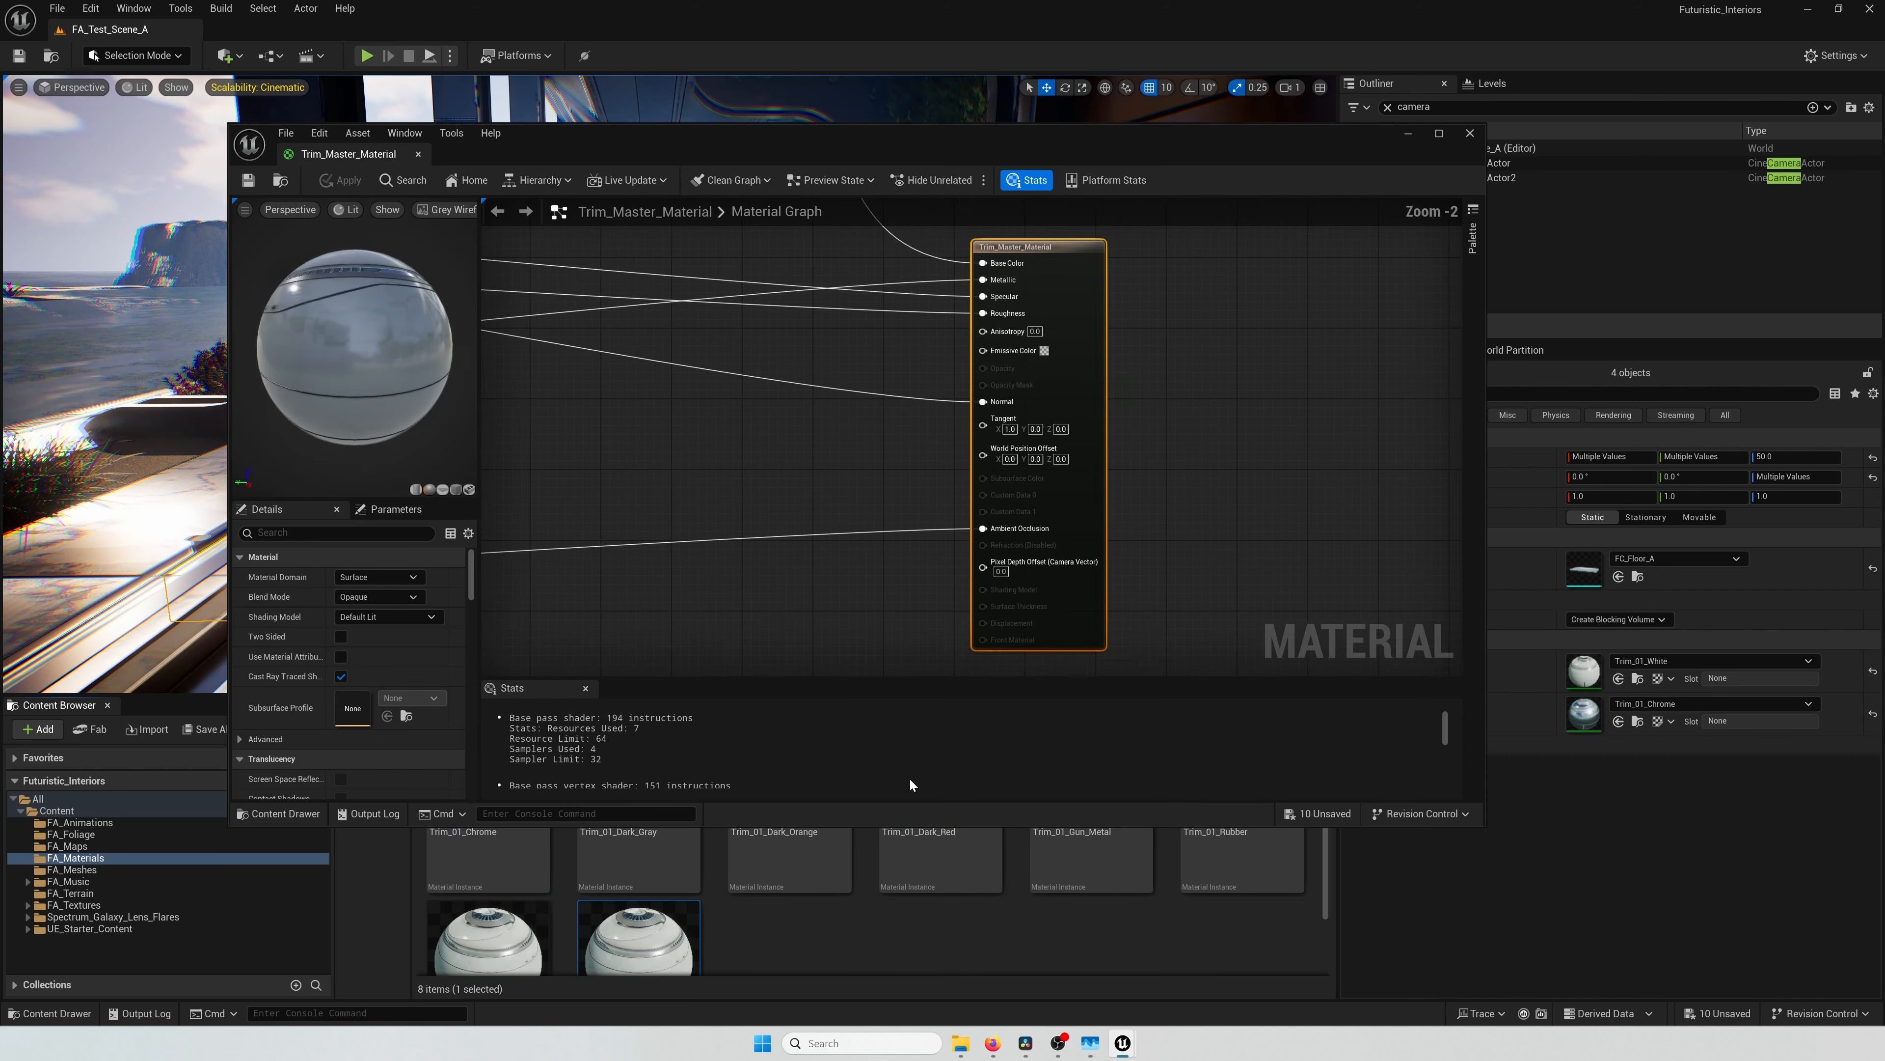
Step: Examine the node groups of Trim_Master_Material's graph, including AO Darken, Metalness and AO
scroll(858, 498, "down", 6)
right_click_drag(687, 513, 1192, 489)
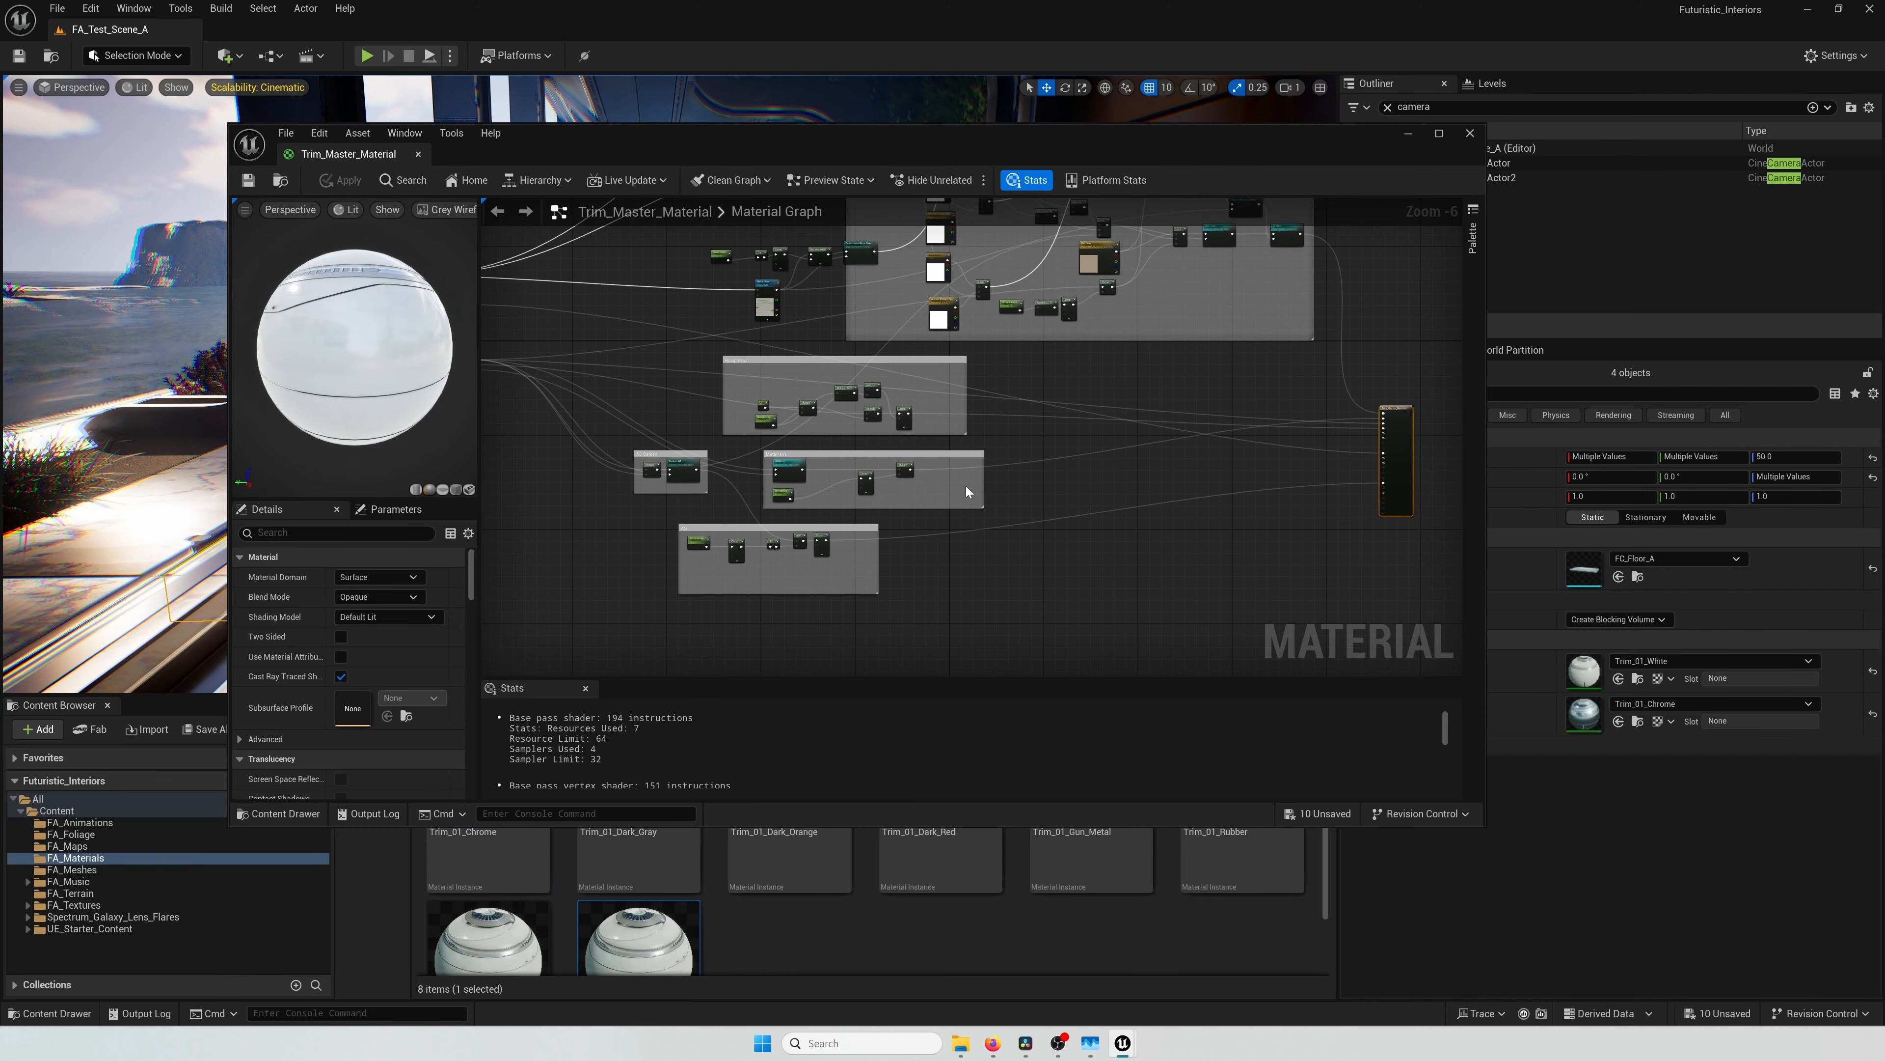
scroll(729, 484, "up", 3)
right_click_drag(729, 484, 817, 374)
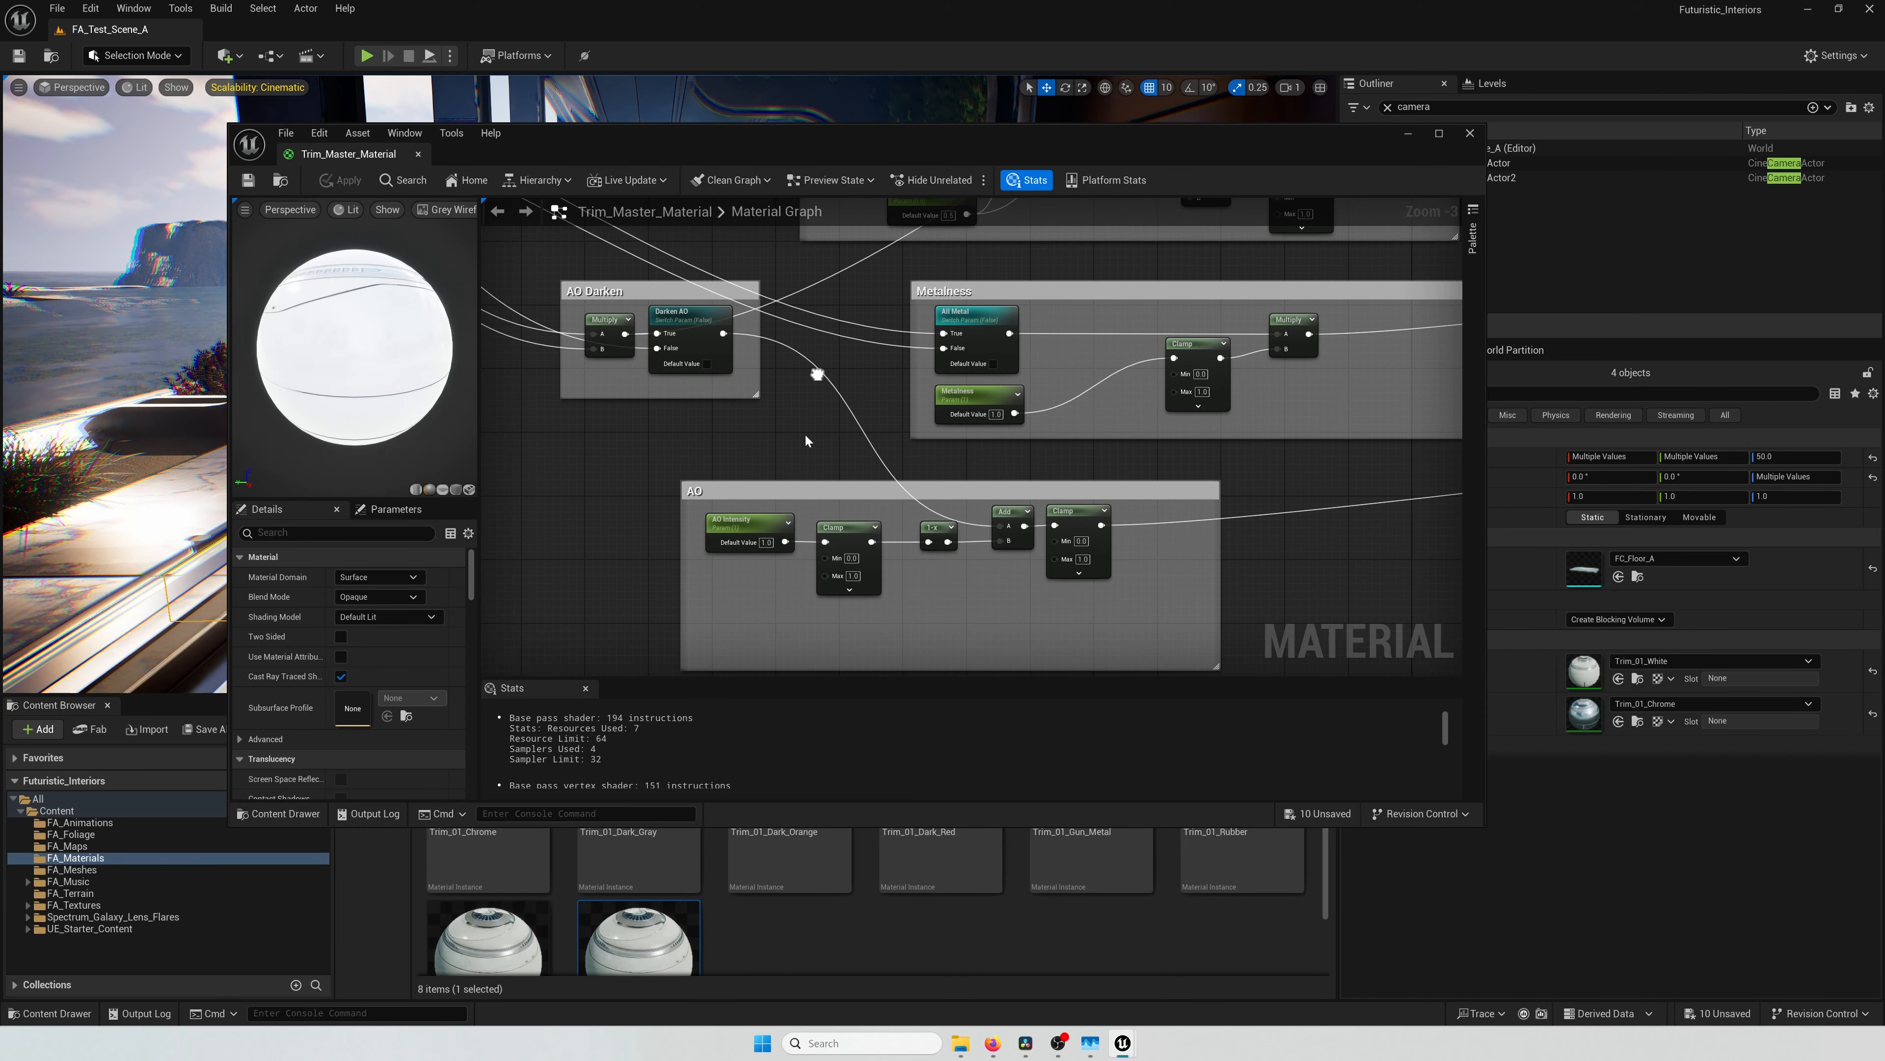
scroll(804, 450, "down", 4)
right_click_drag(804, 450, 1022, 558)
scroll(564, 404, "up", 3)
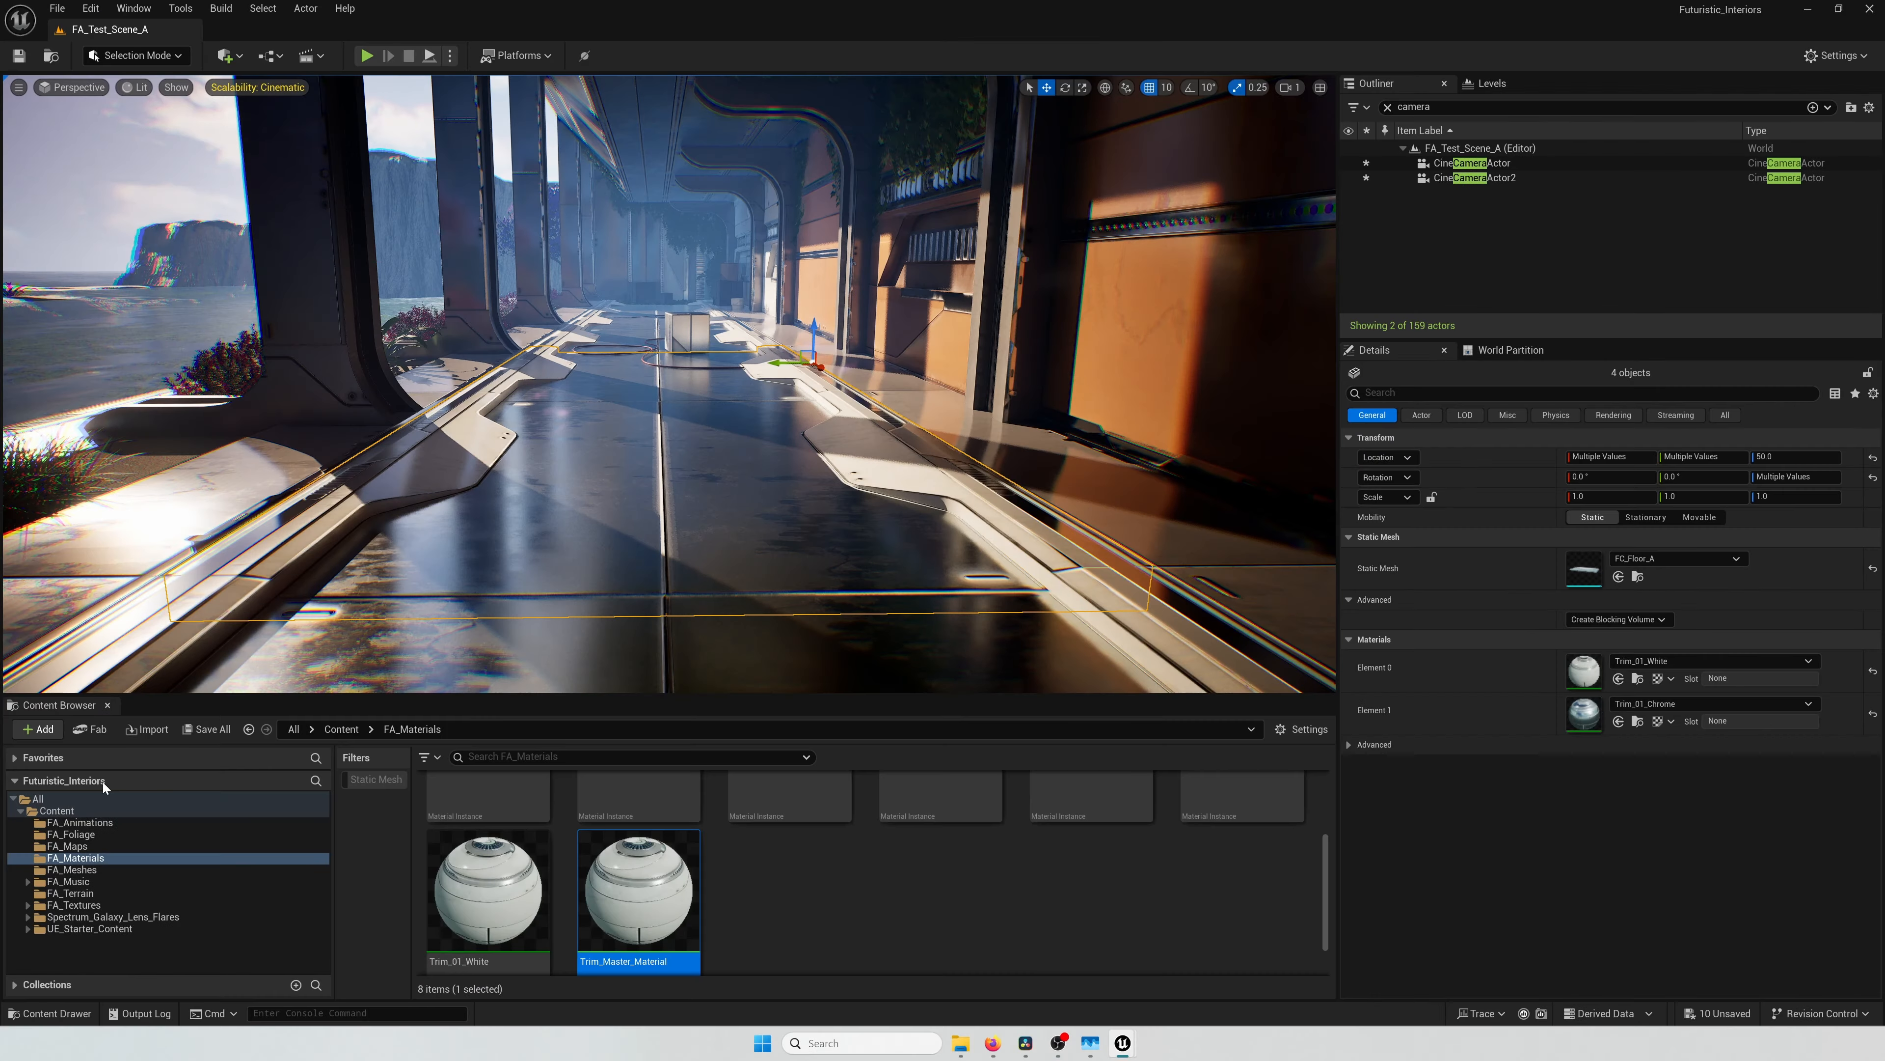
Step: Create a new folder named FA_Tutorial inside the project's Content folder
left_click(58, 811)
right_click(83, 816)
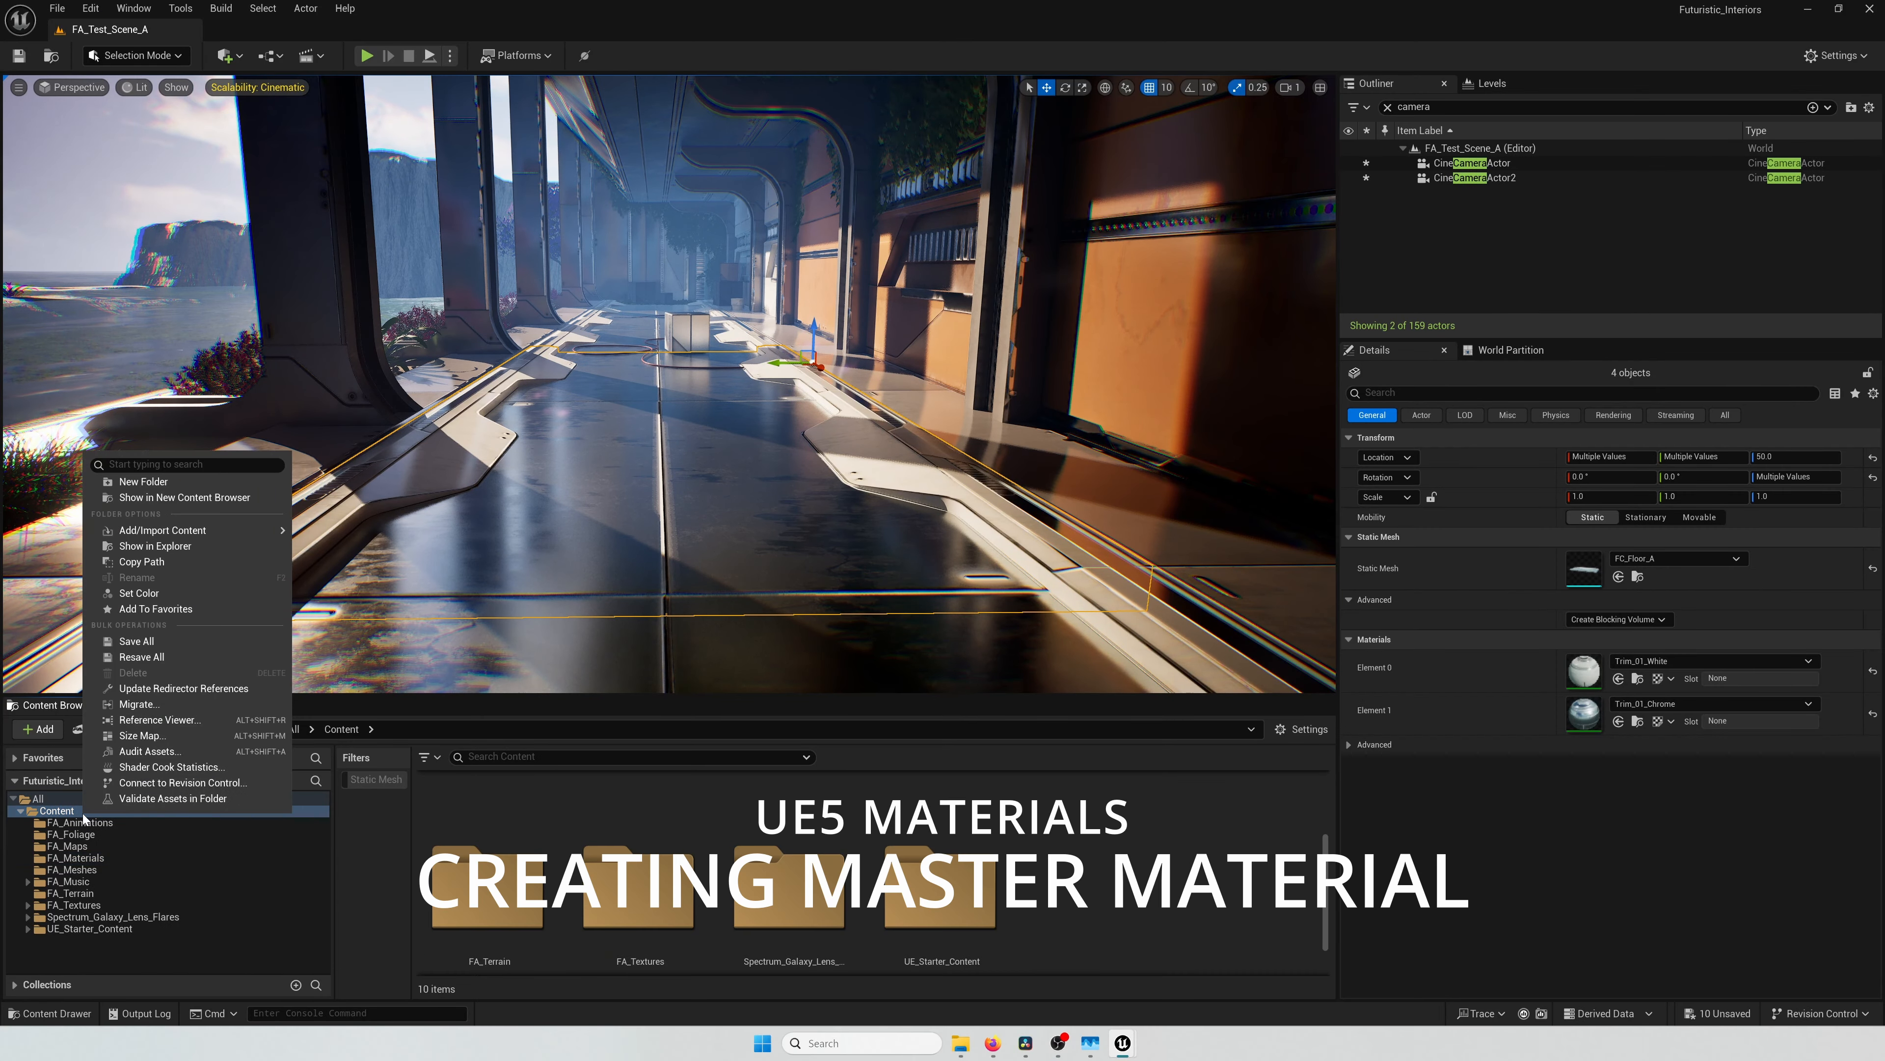
left_click(171, 481)
type("FA_Tutorial")
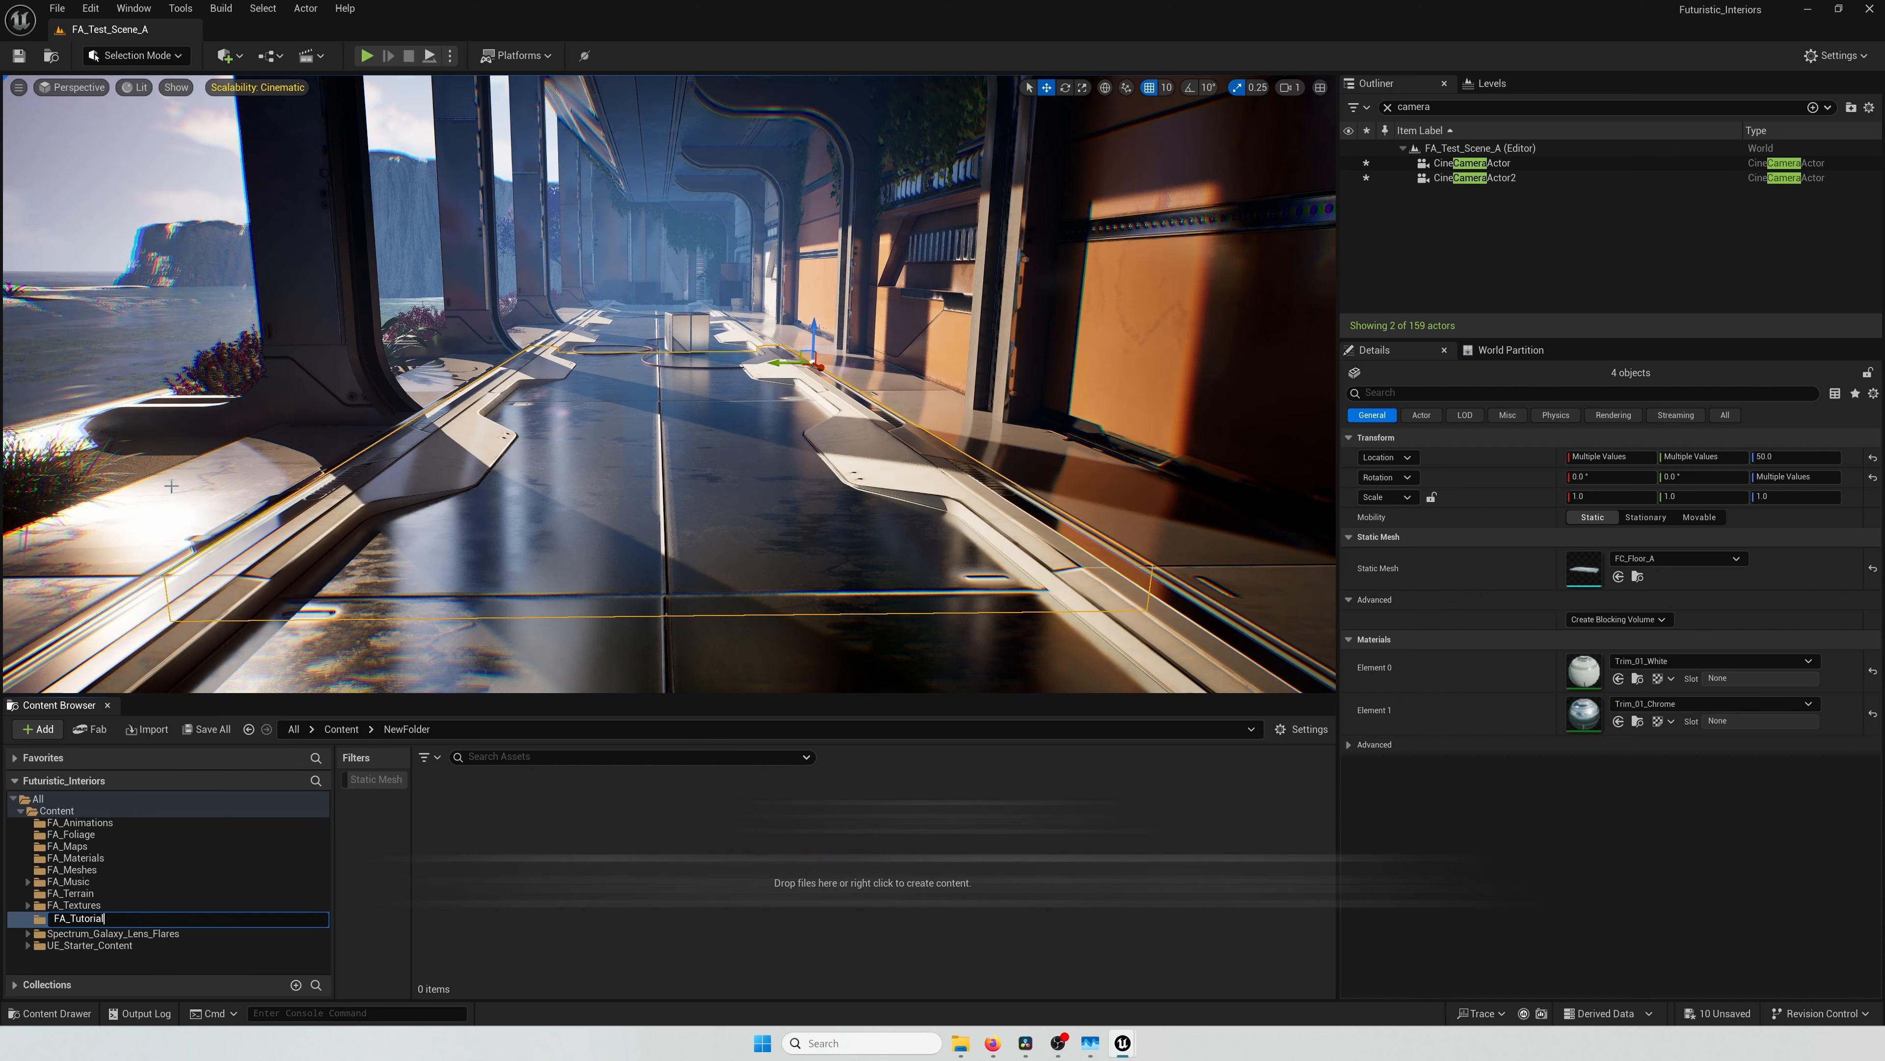
key("Return")
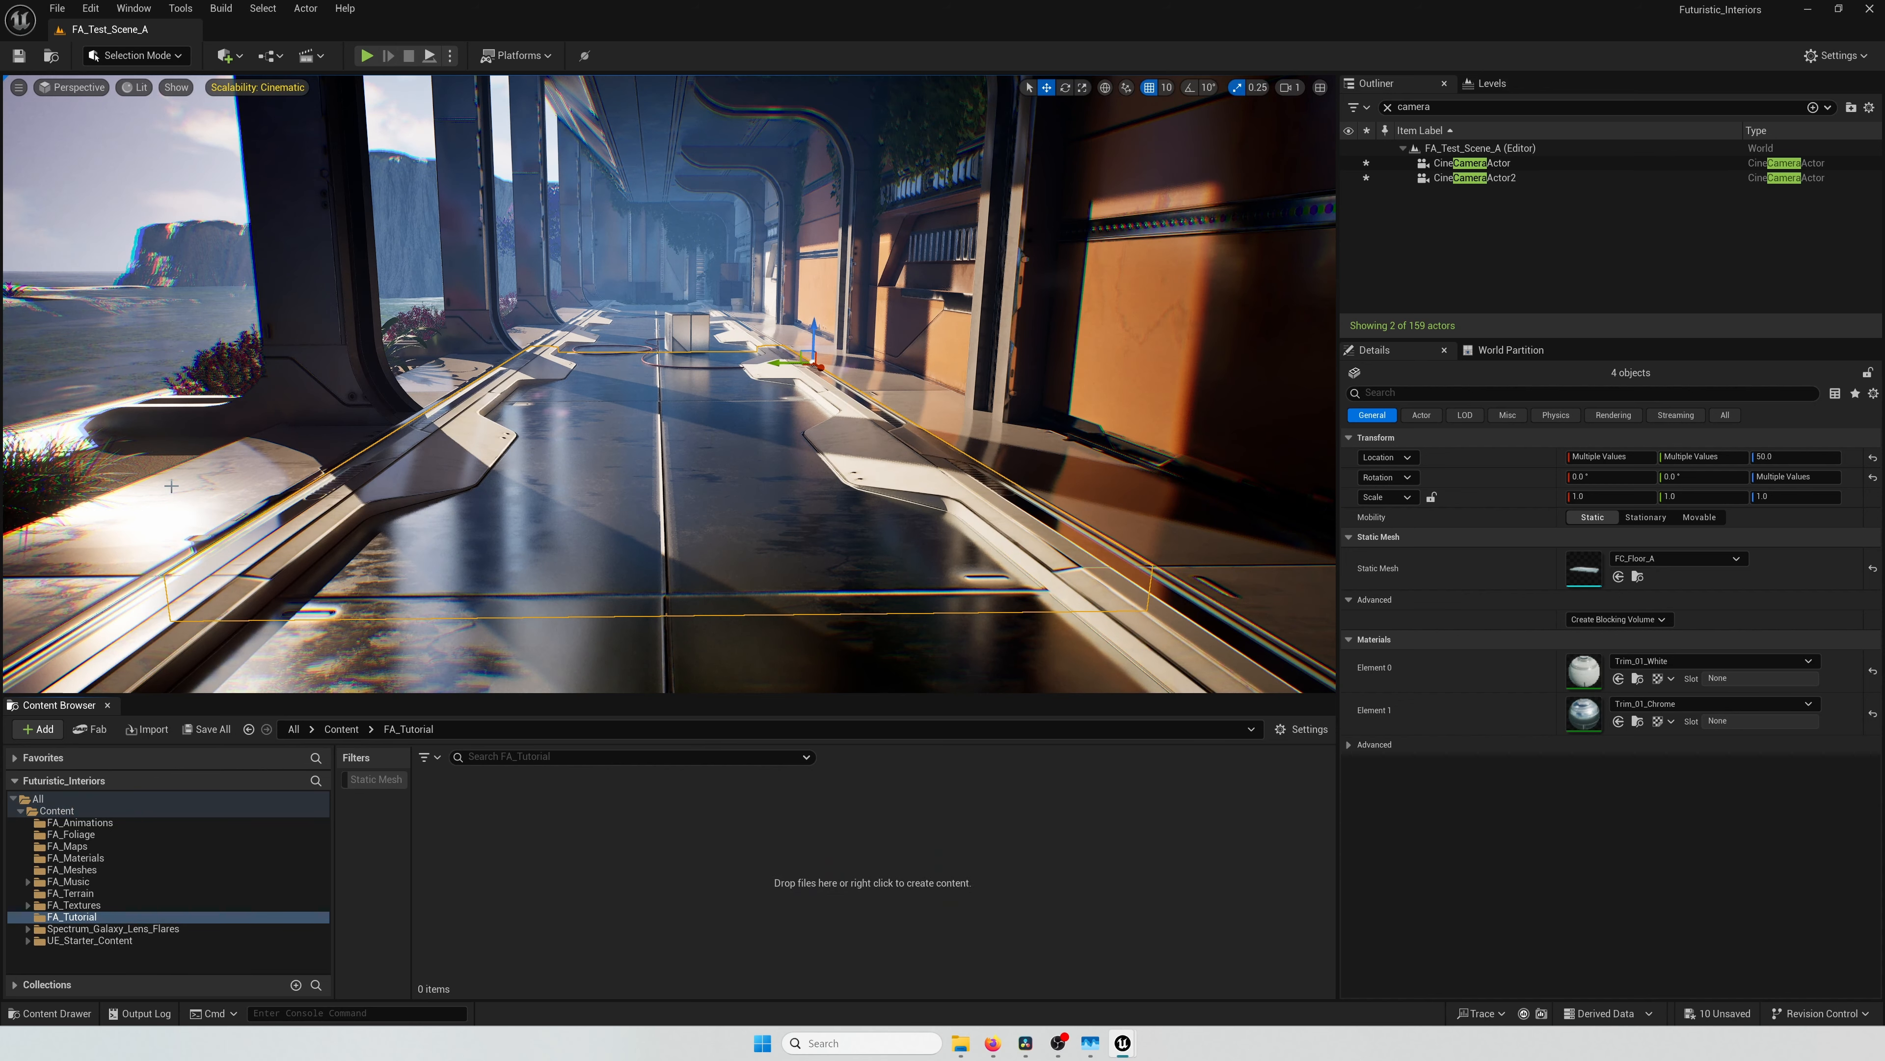
Step: Create a material named Master_Material_Trim in the FA_Tutorial folder and open it for editing
right_click(576, 840)
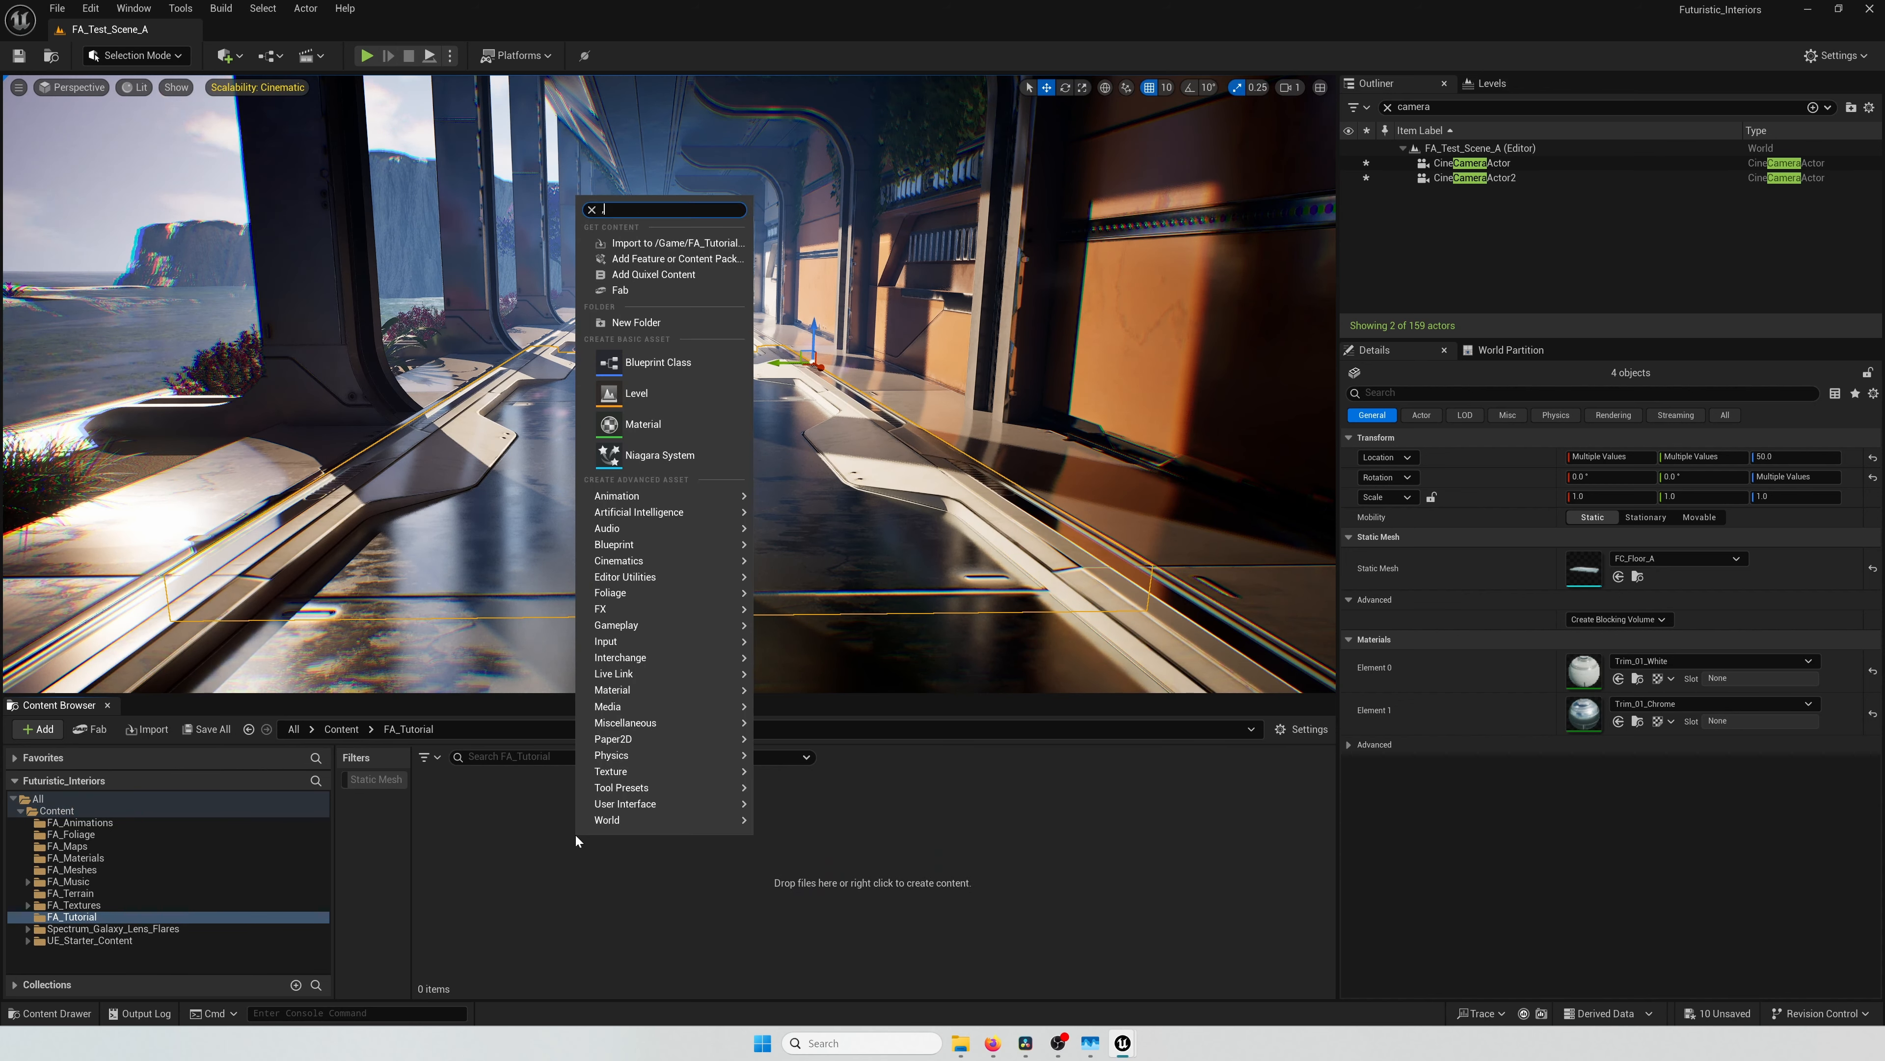
type("material")
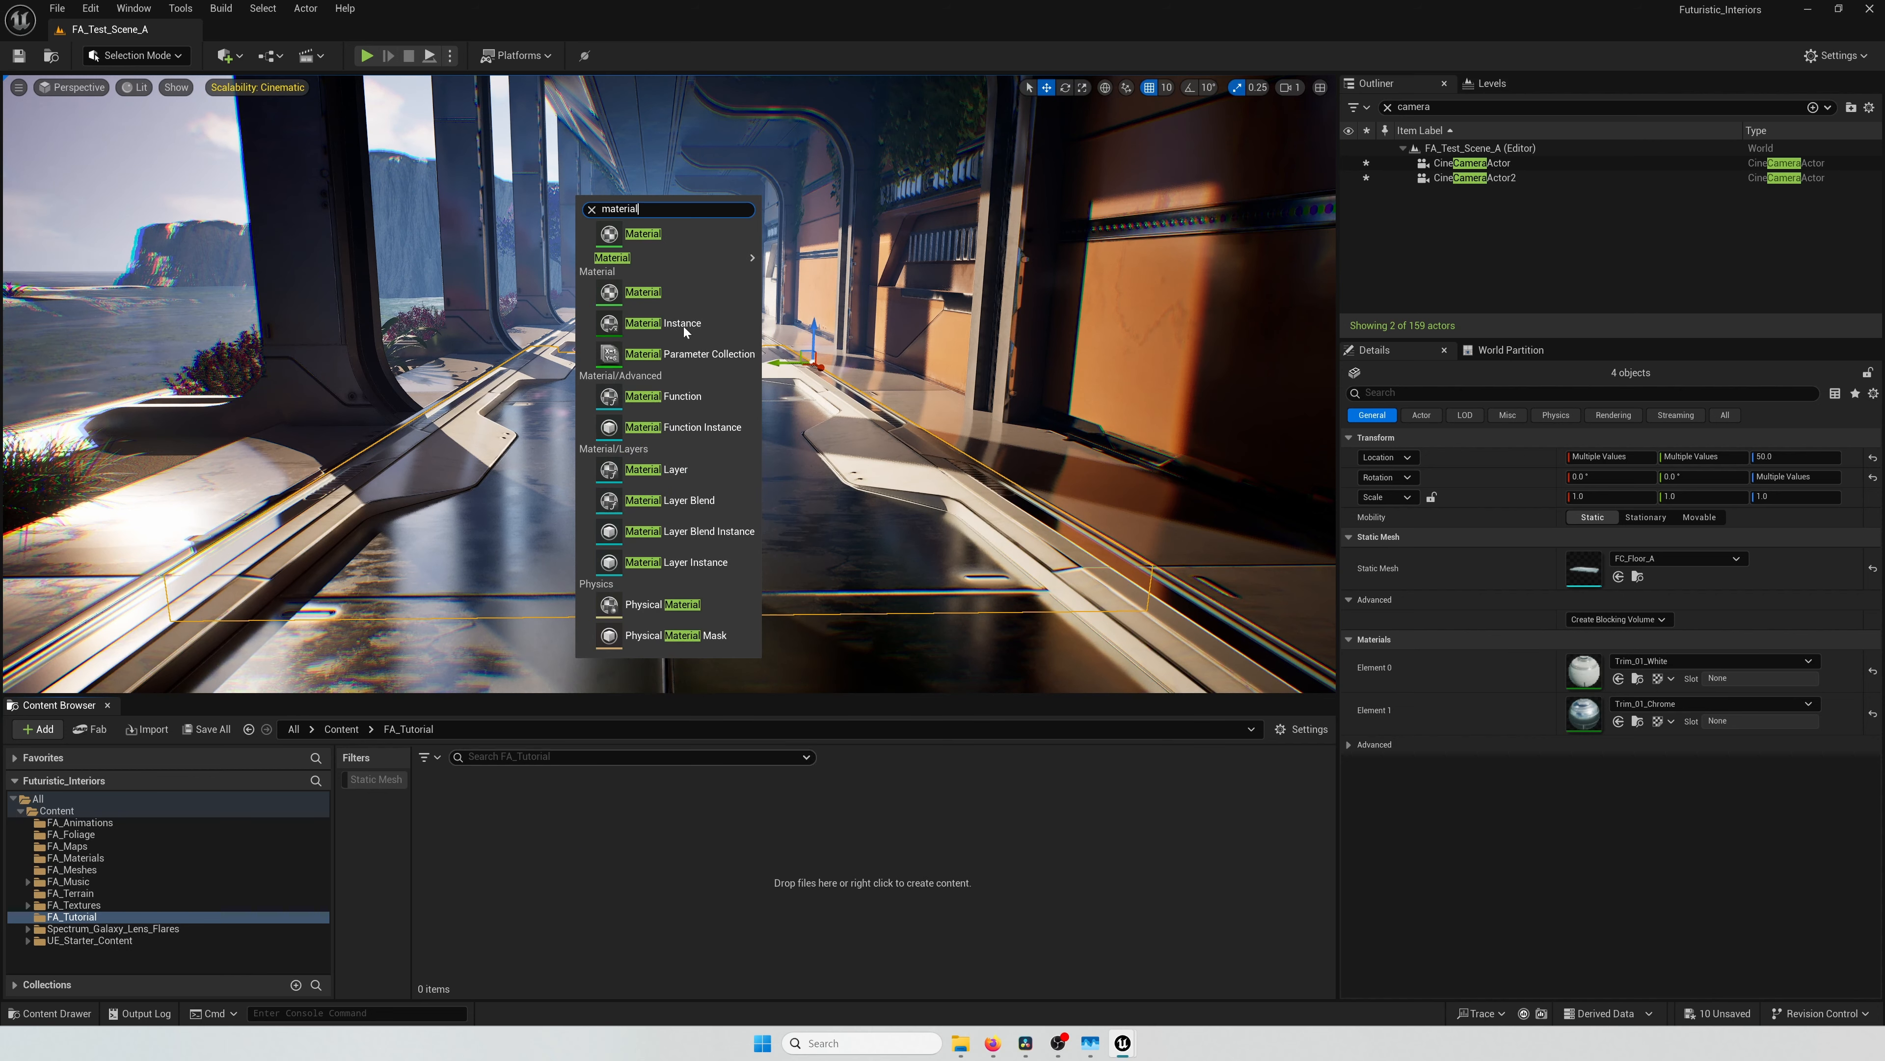
left_click(643, 234)
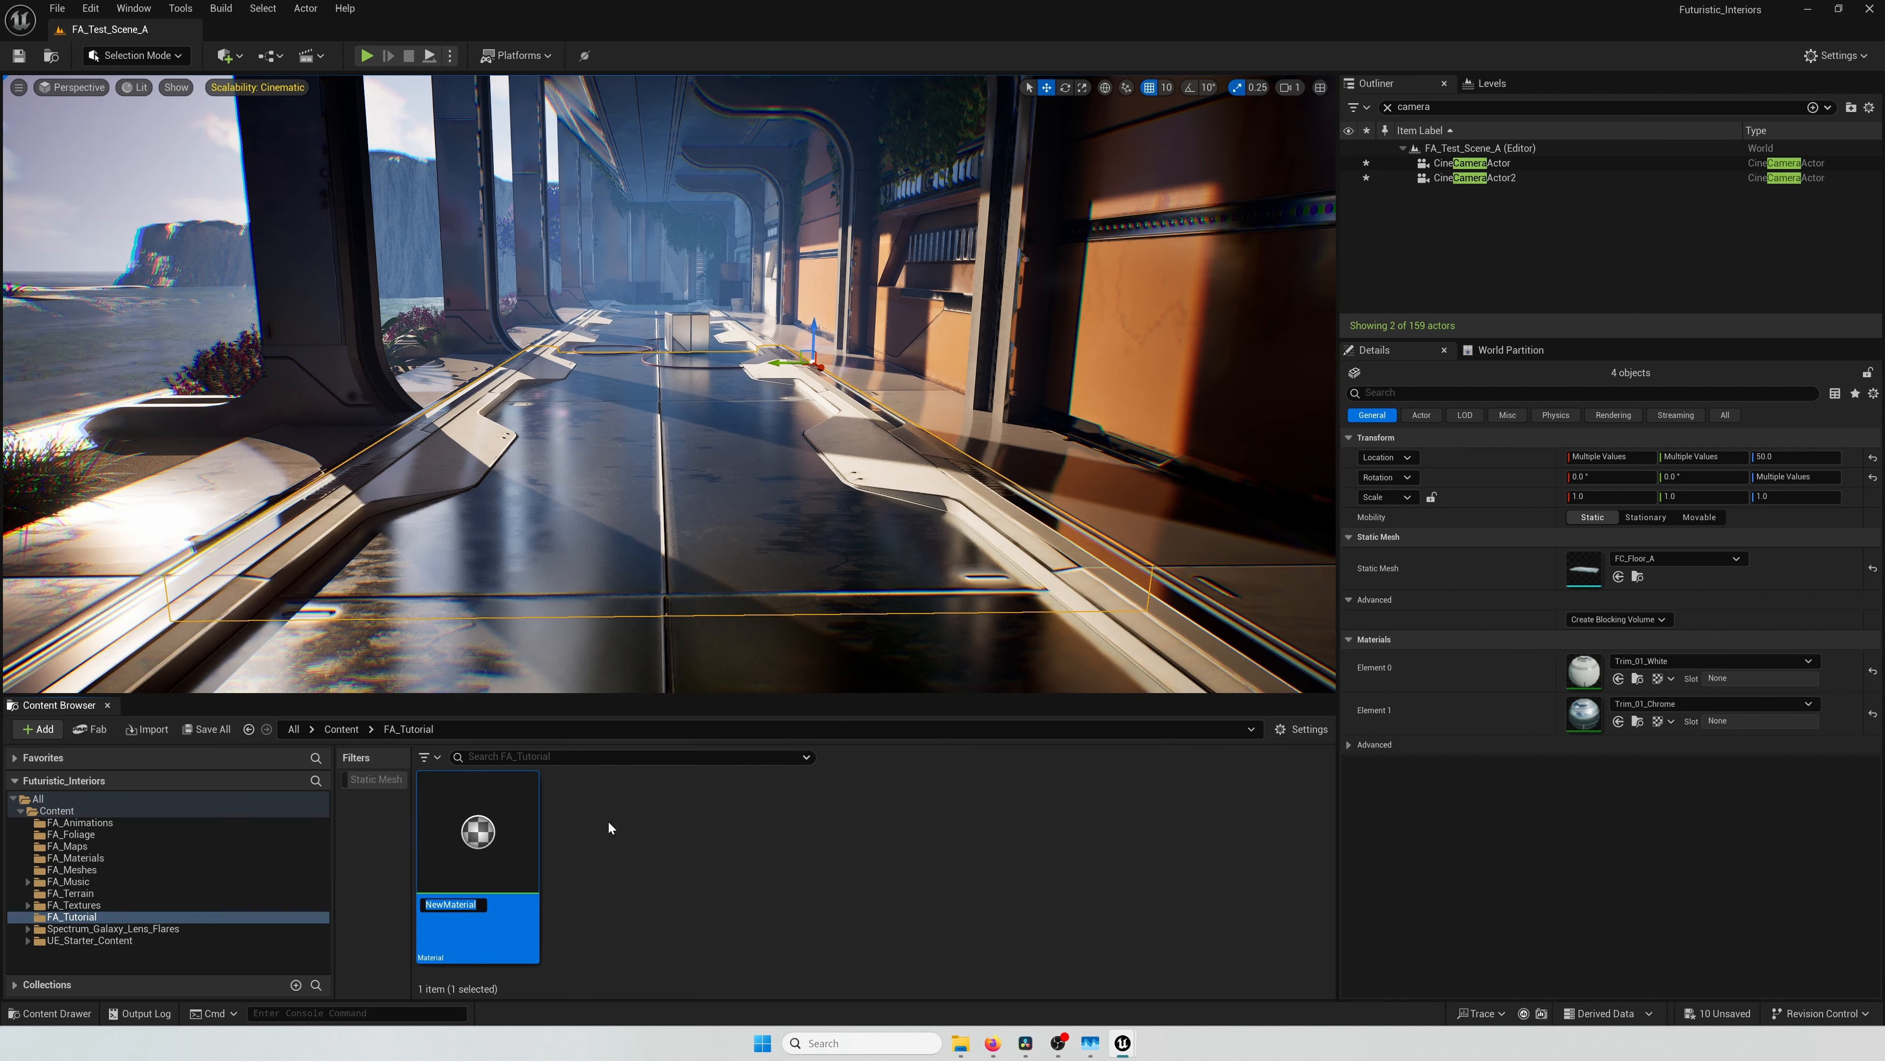
type("Master_Material_Trim")
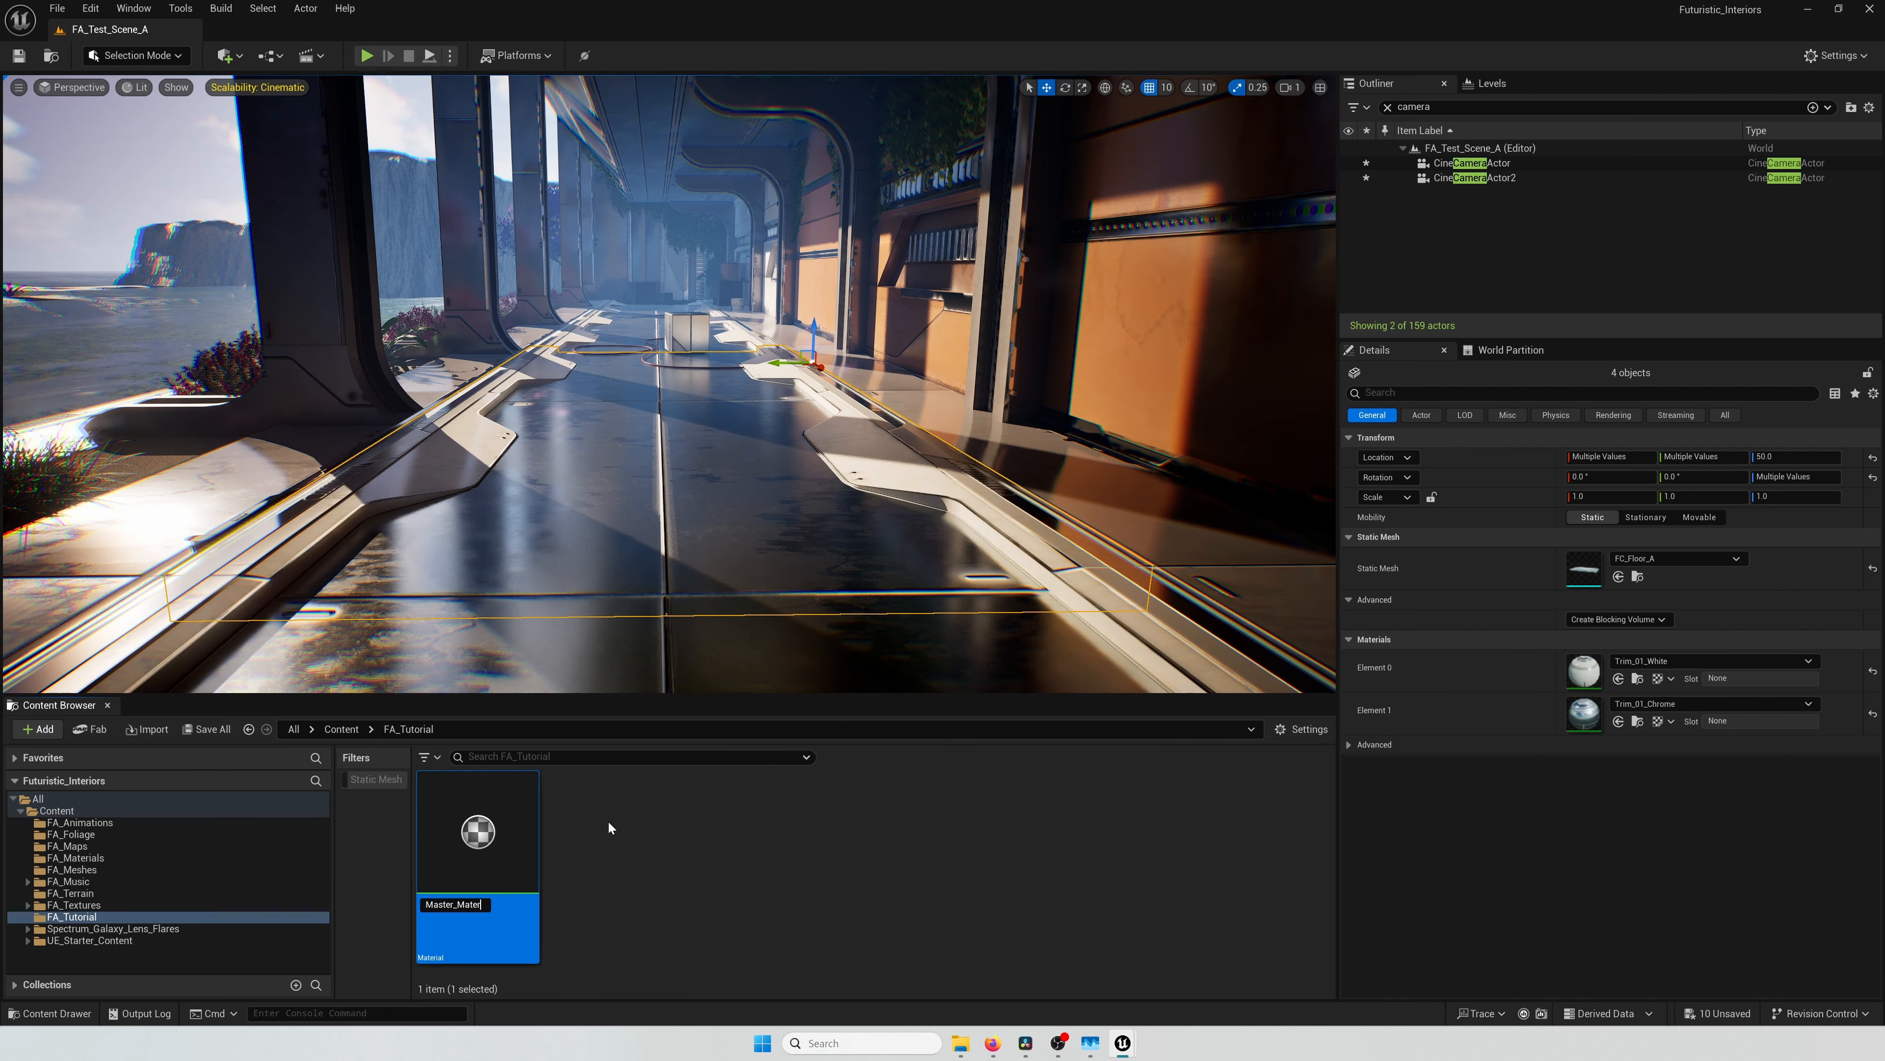
key("Return")
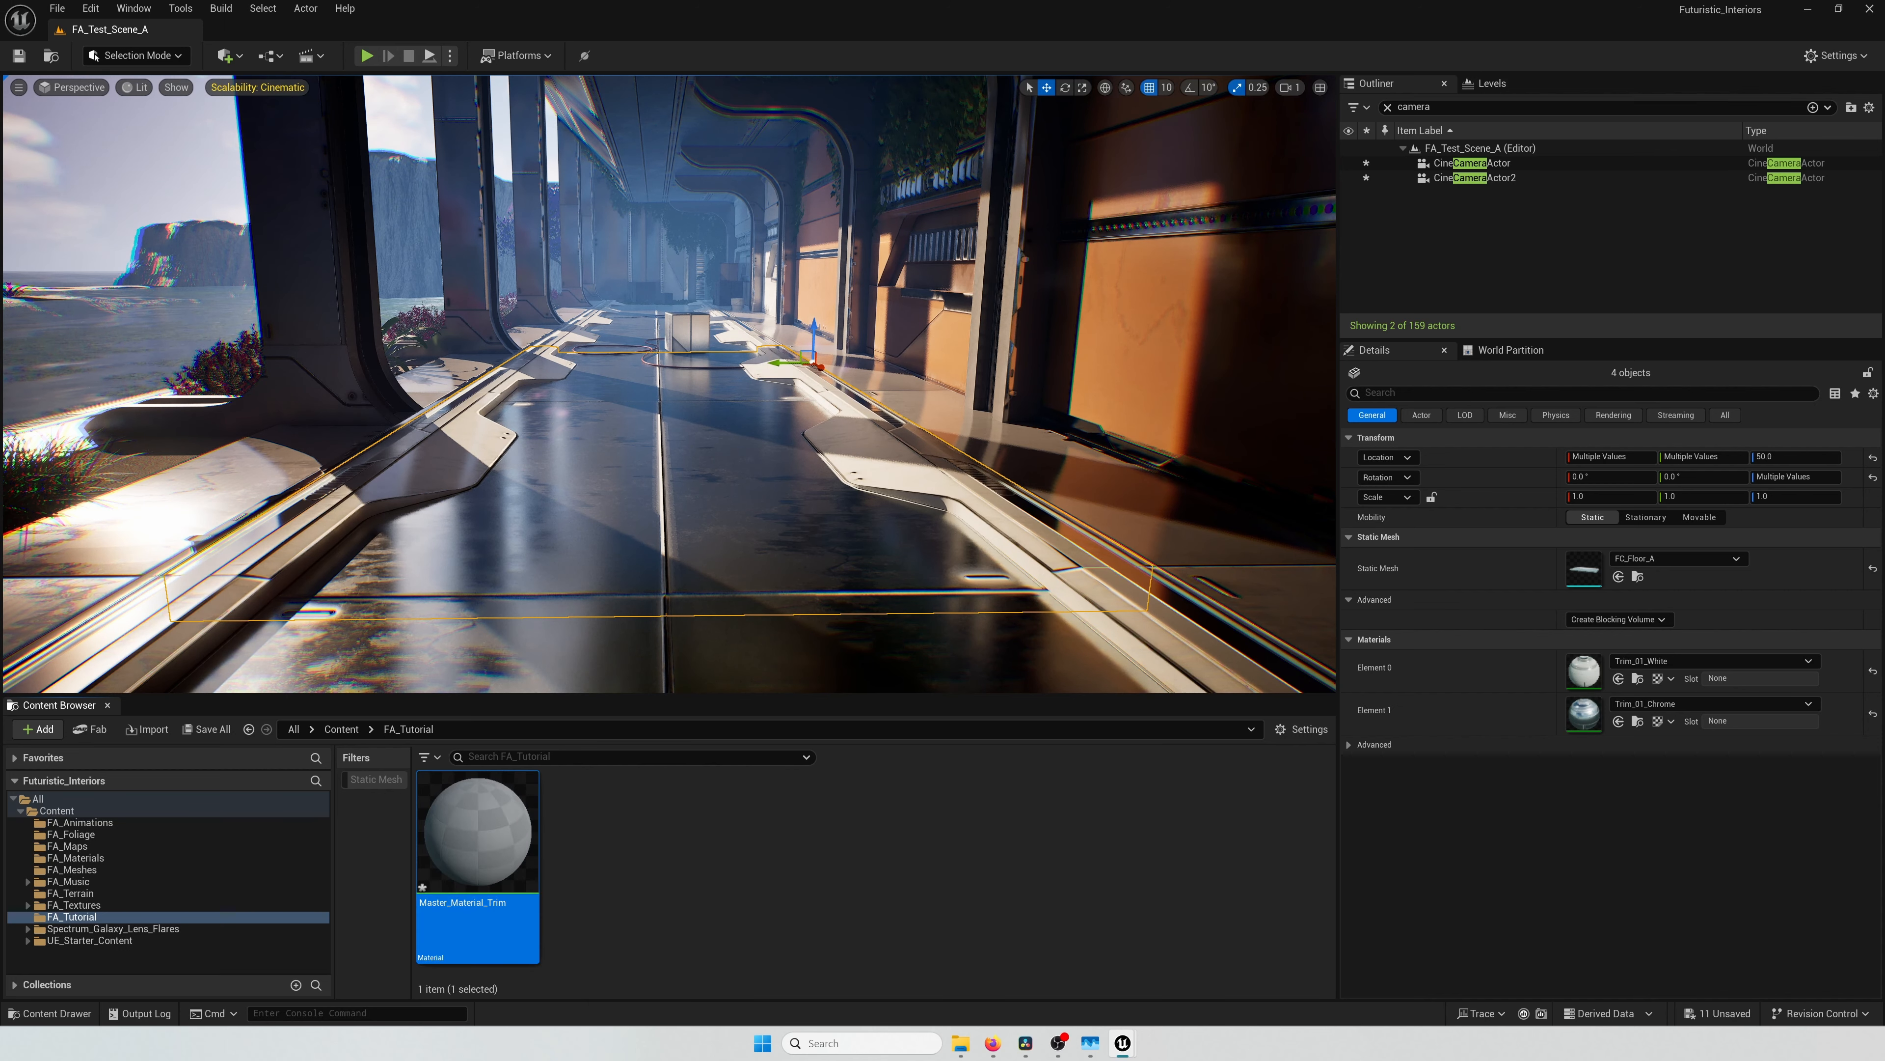
double_click(477, 830)
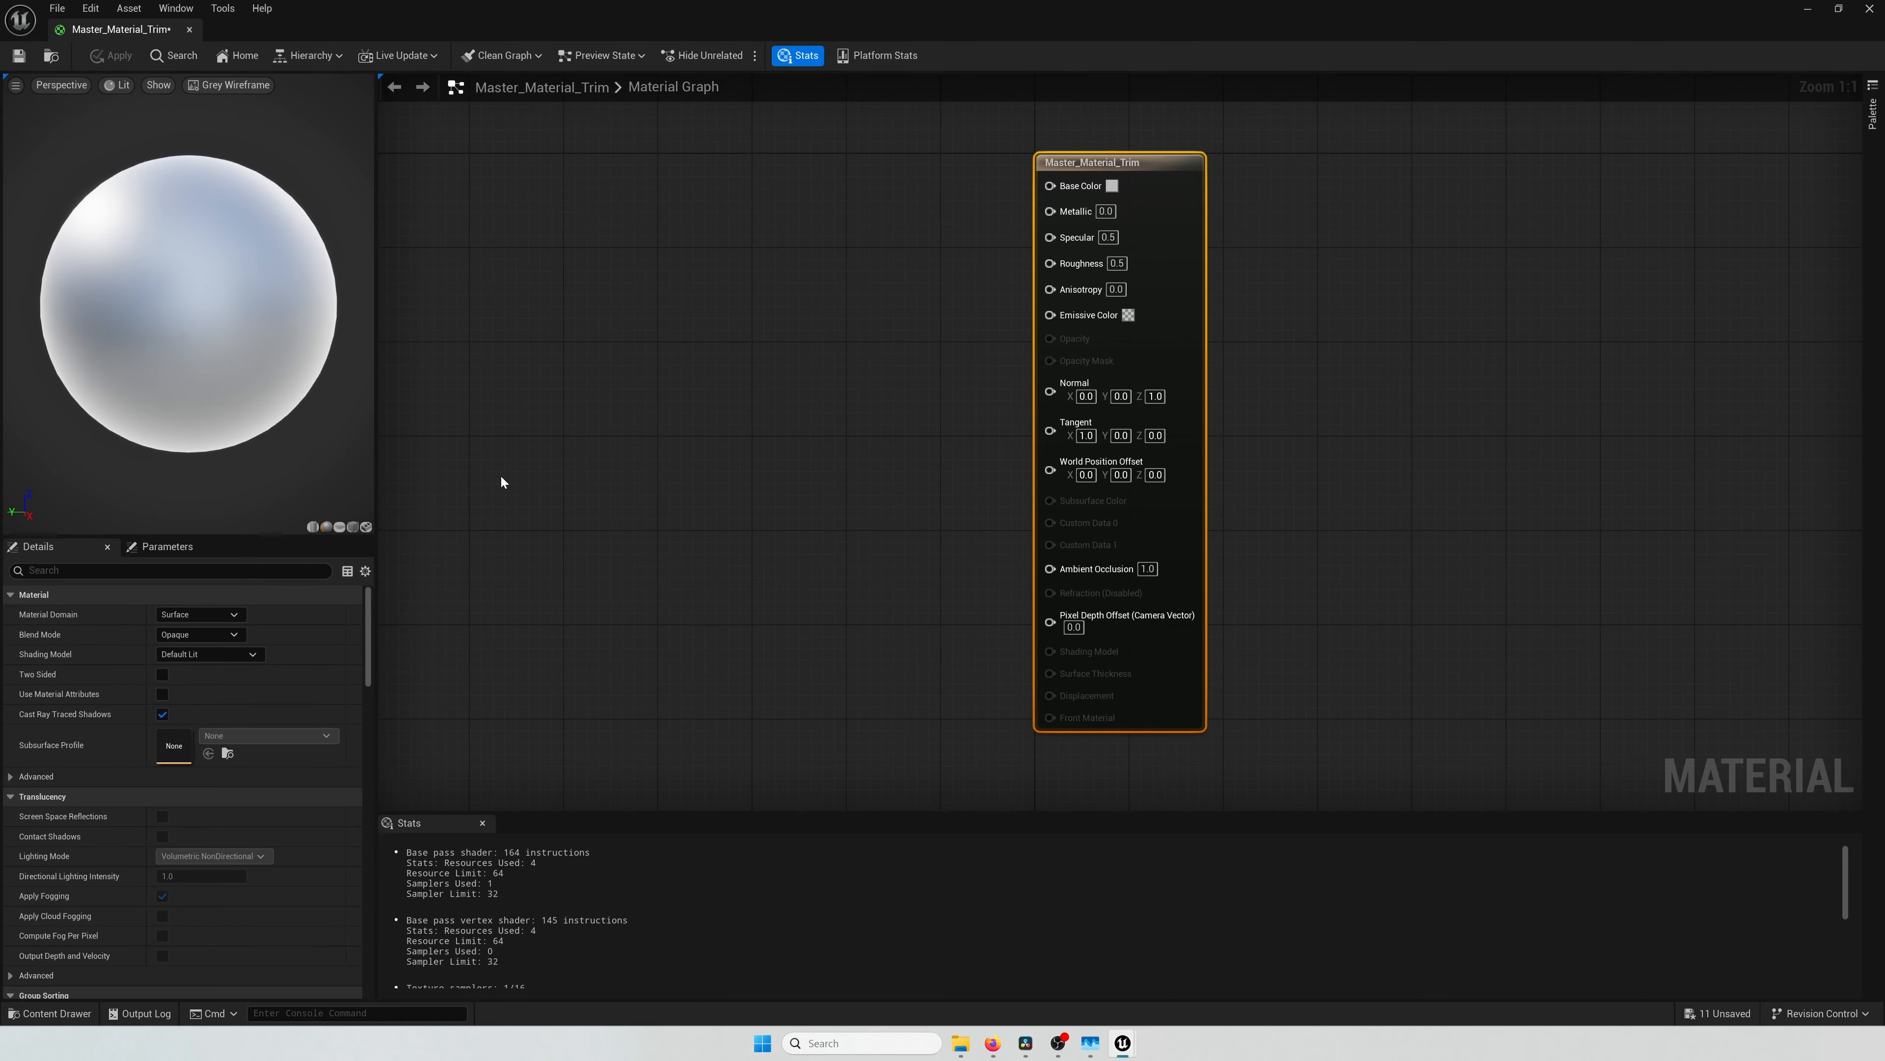
scroll(501, 475, "down", 1)
right_click_drag(501, 474, 732, 501)
Step: Add all five Trim_A textures from FA_Textures/Trims to the Master_Material_Trim graph as texture samples
left_click_drag(595, 31, 862, 96)
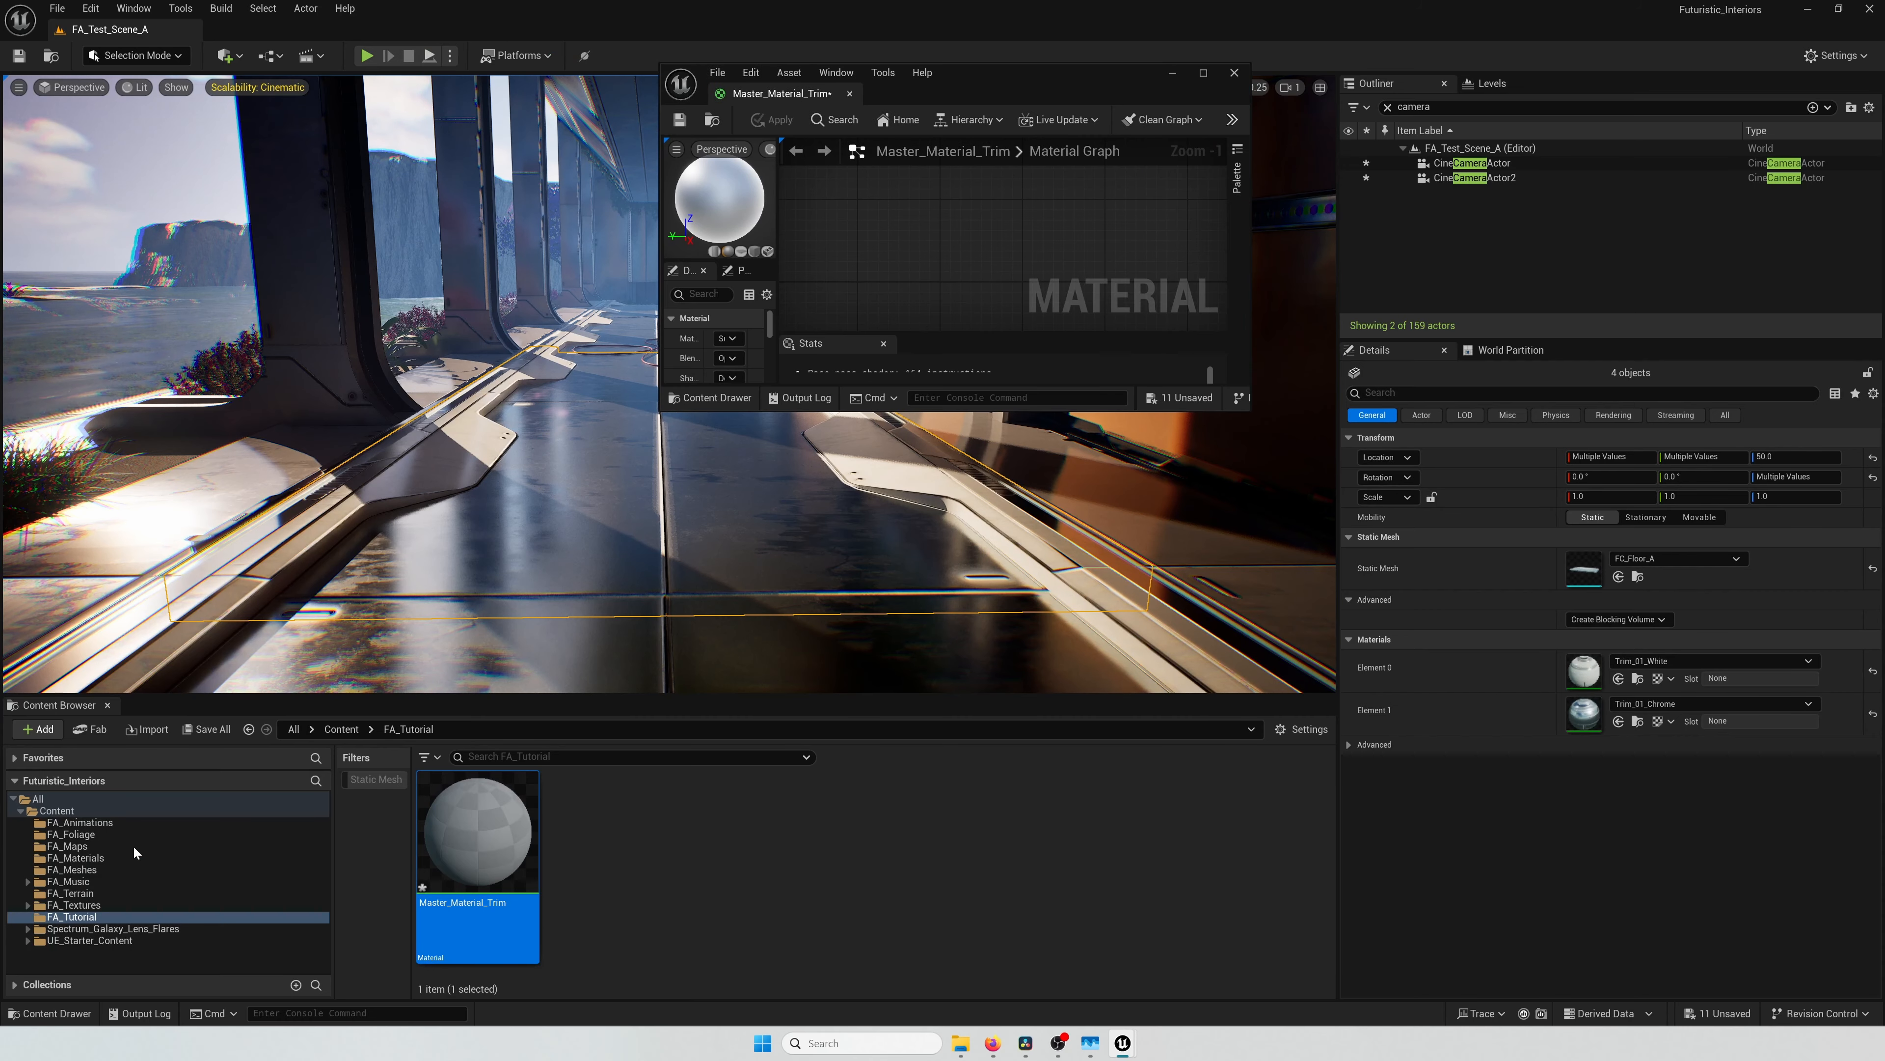
left_click(92, 906)
left_click(84, 918)
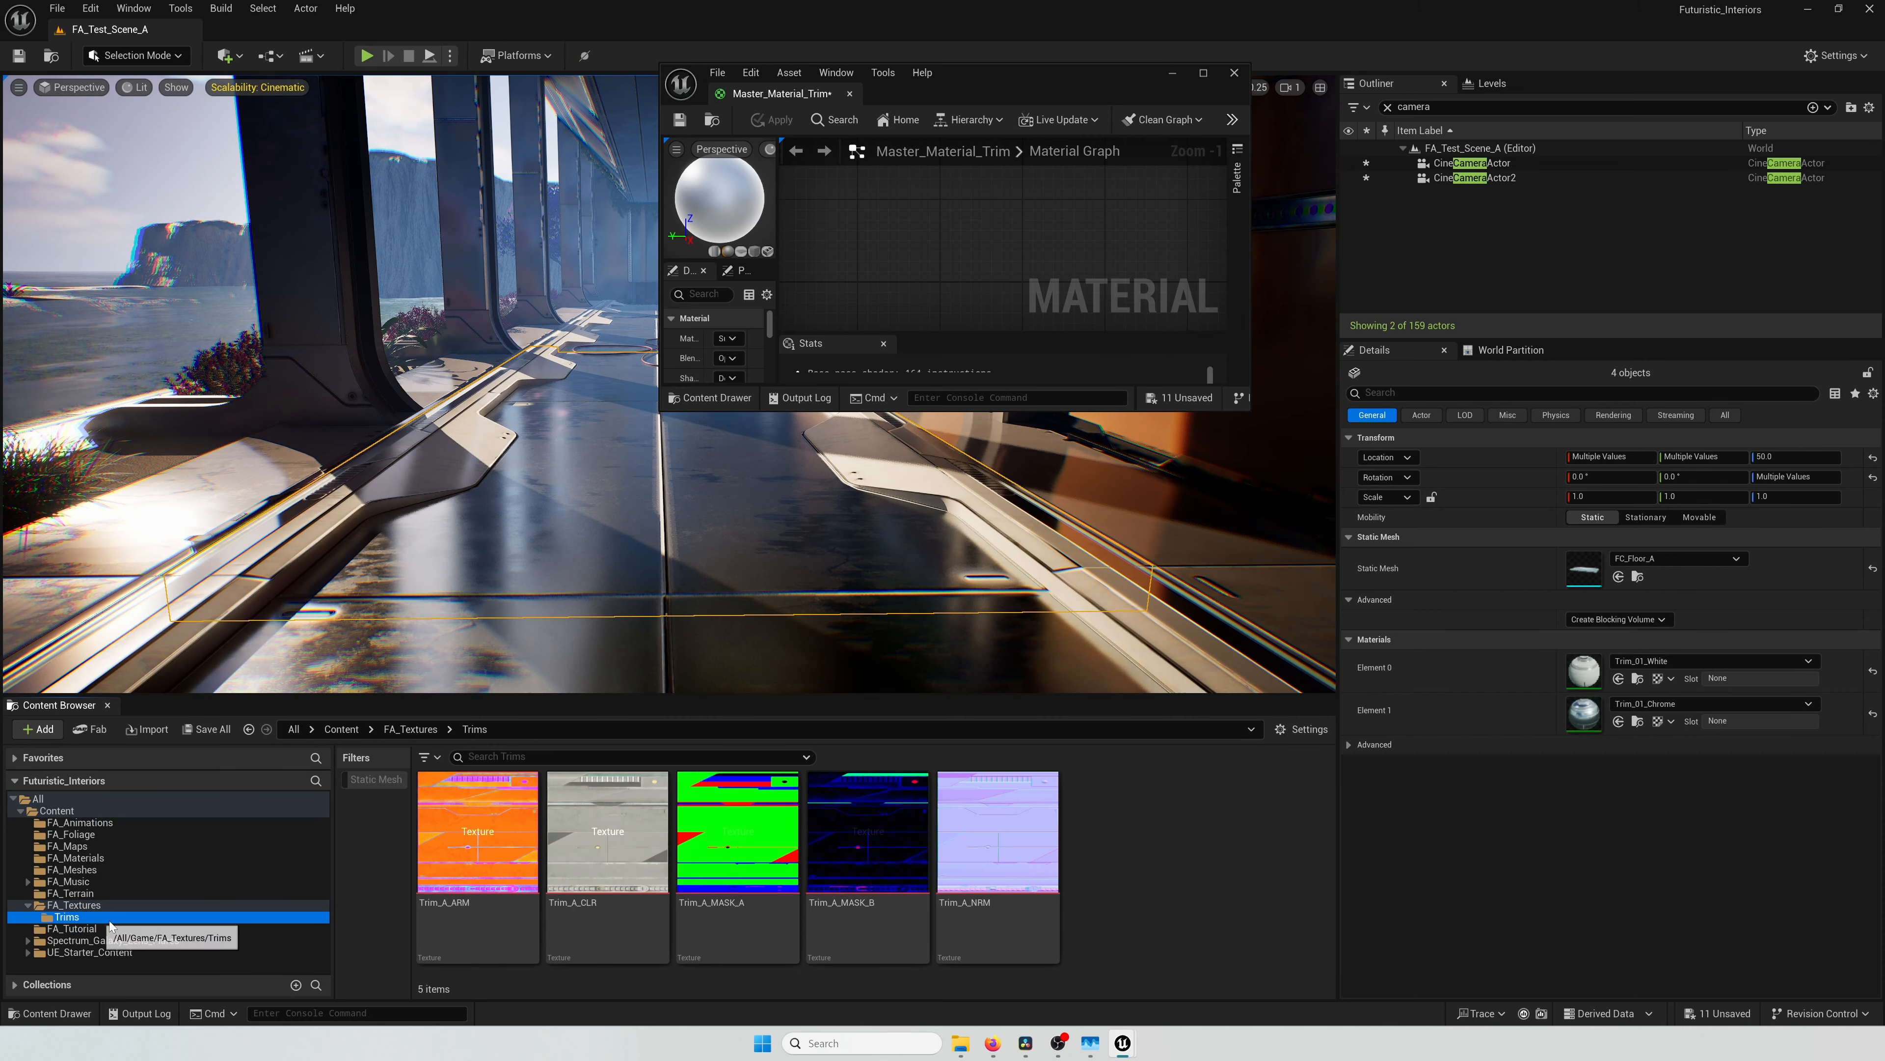
left_click(475, 846)
left_click(1009, 840, "shift")
left_click_drag(898, 832, 886, 279)
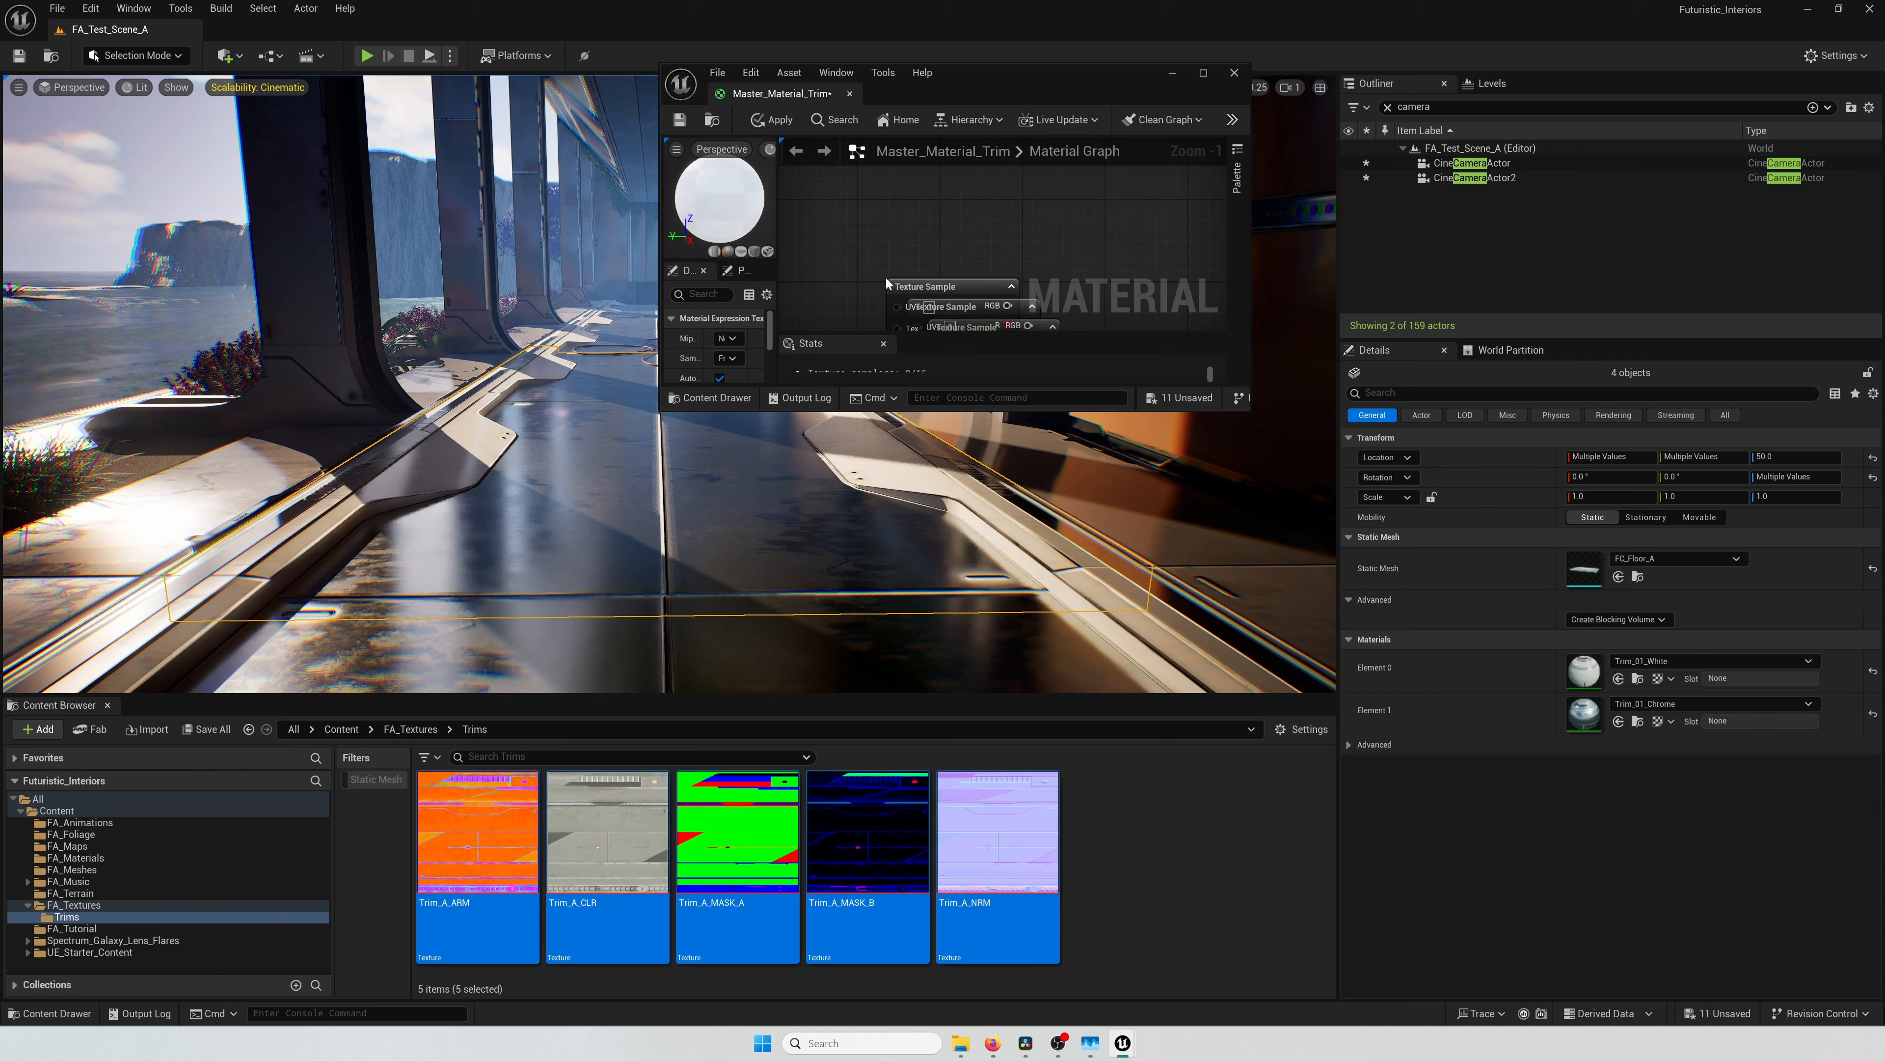
left_click(1204, 72)
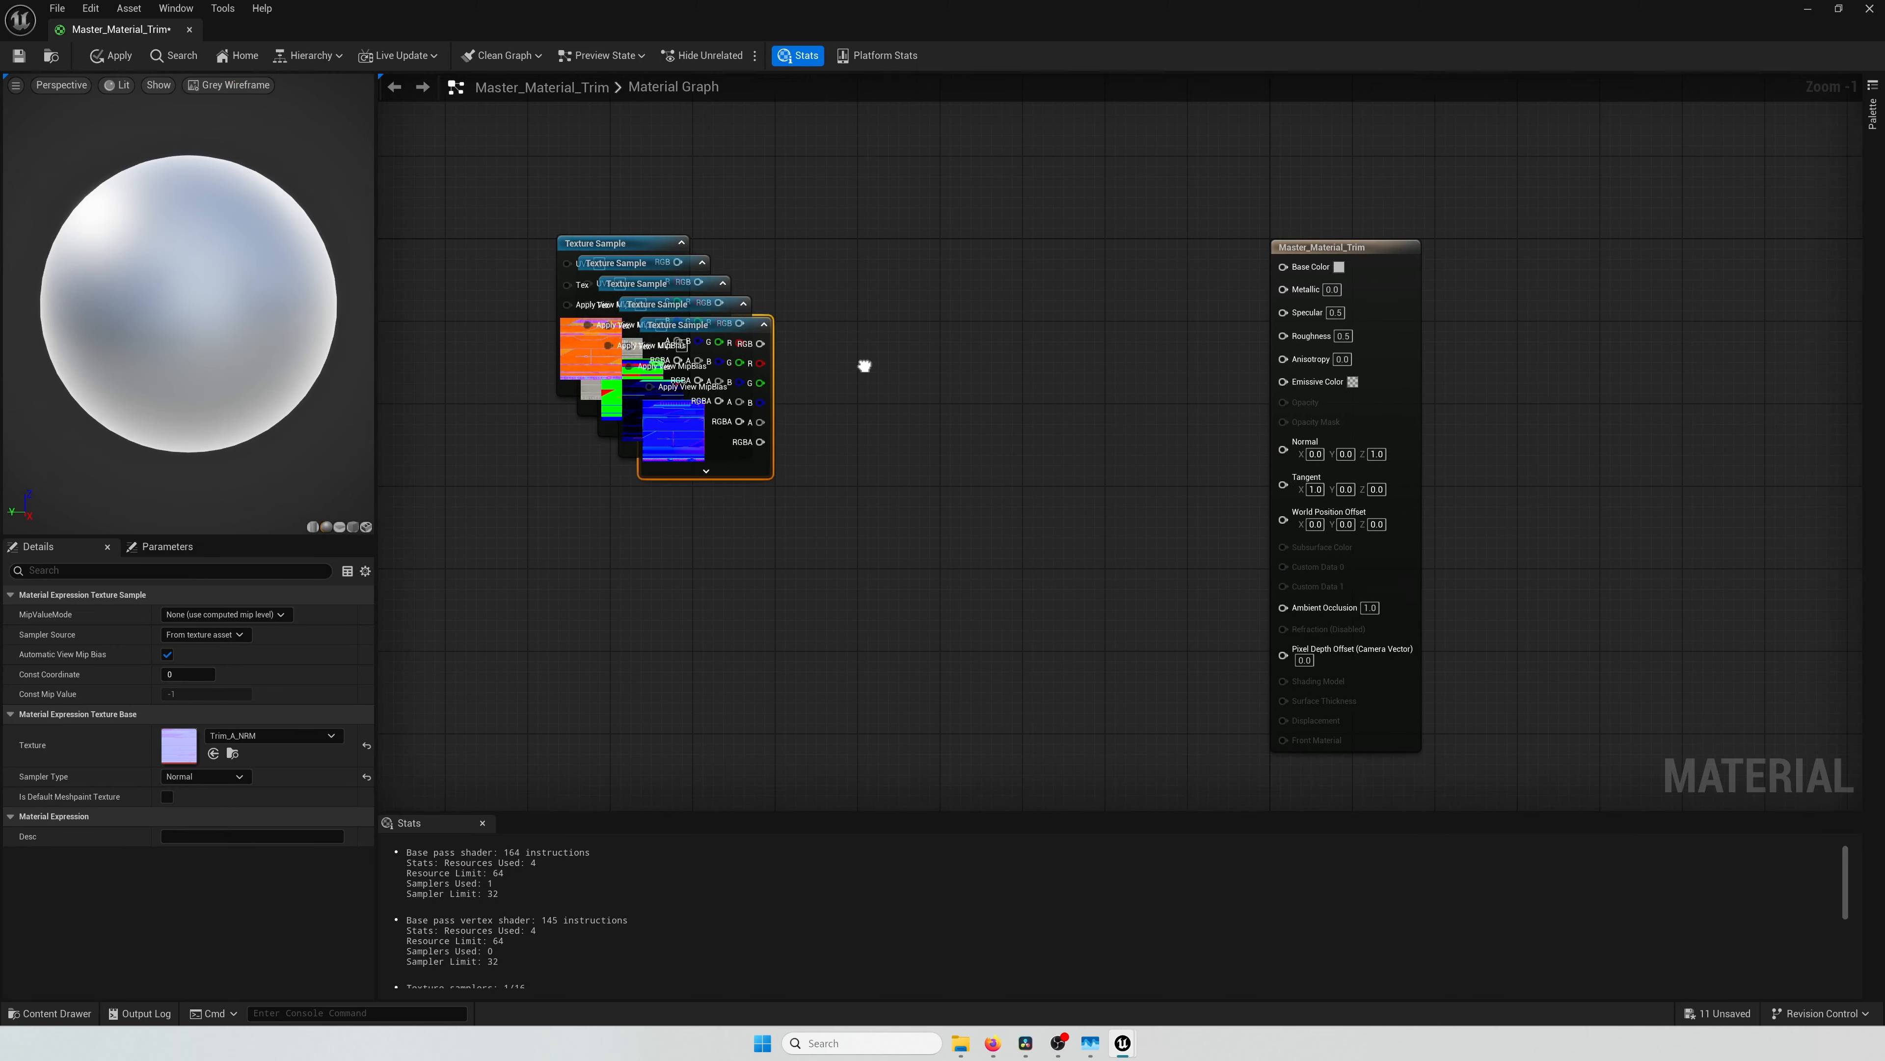
Step: Spread the overlapping texture sample nodes apart in the material graph
left_click_drag(802, 331, 719, 552)
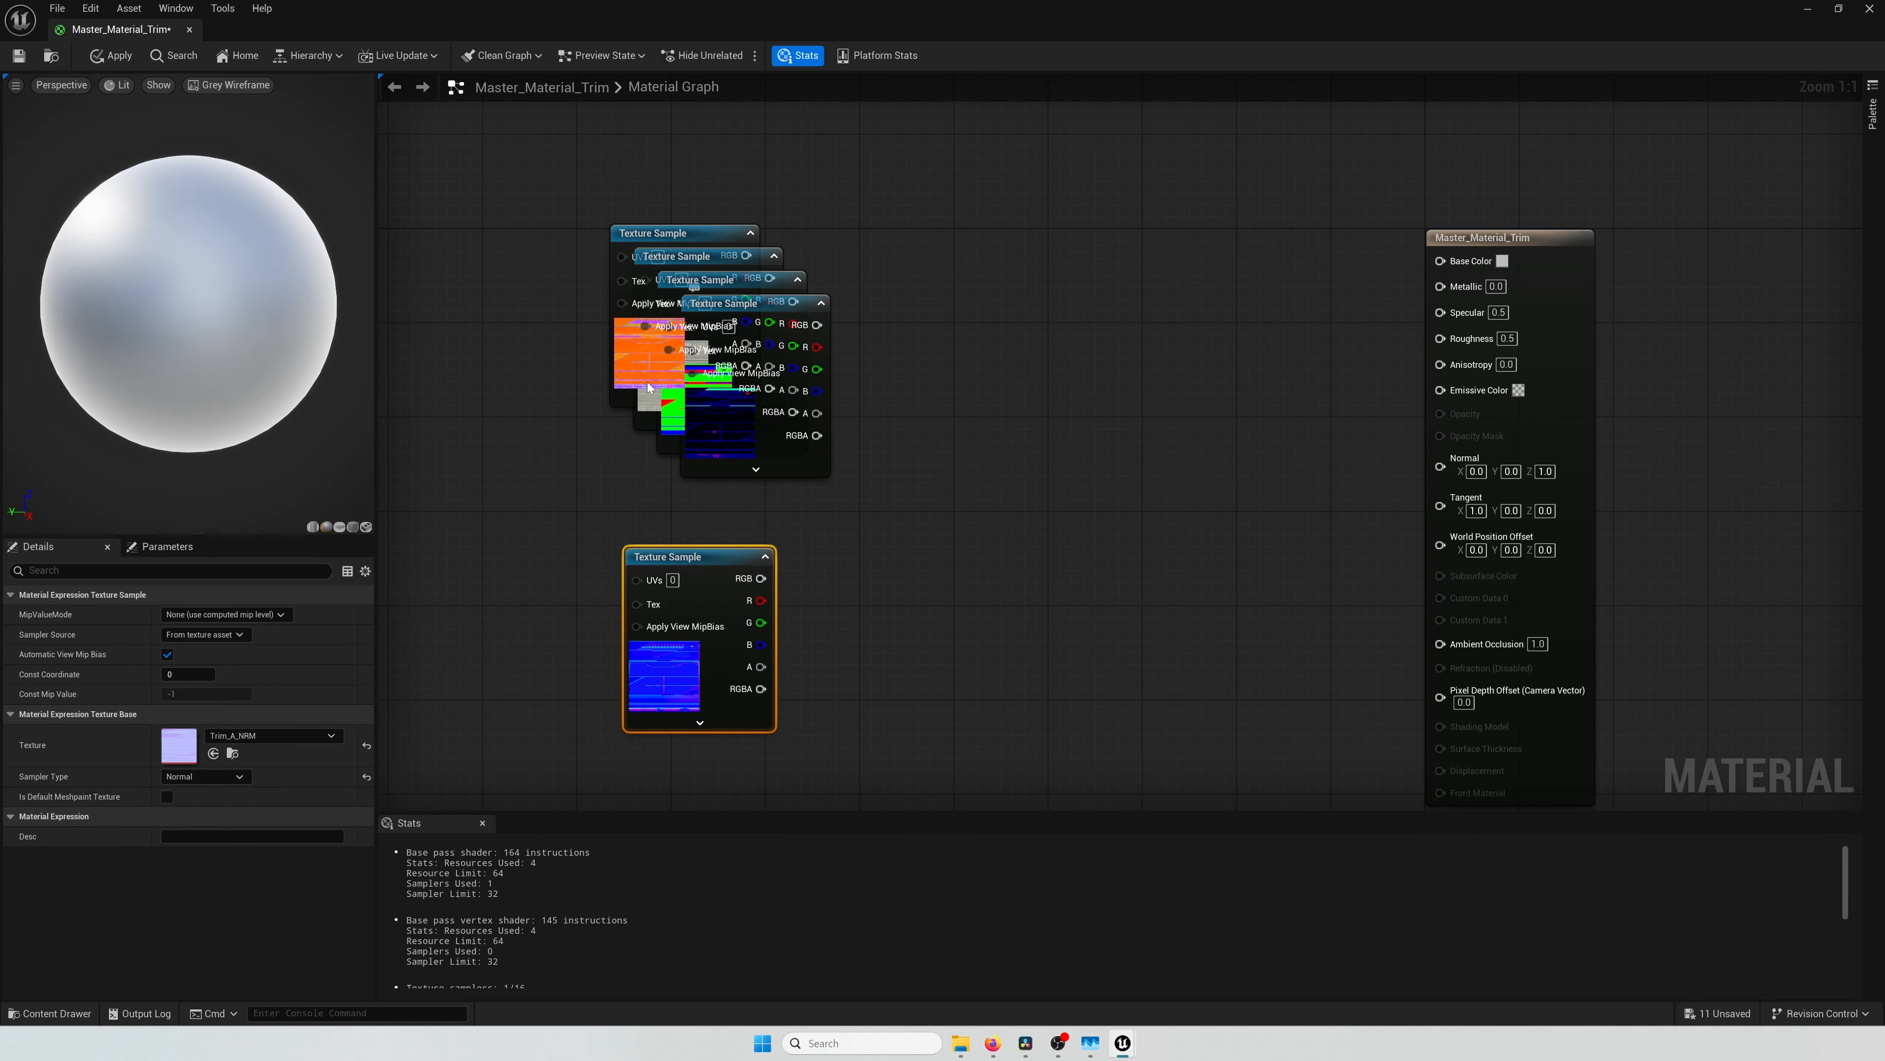
left_click_drag(798, 335, 506, 720)
left_click_drag(662, 233, 883, 529)
left_click_drag(738, 282, 745, 359)
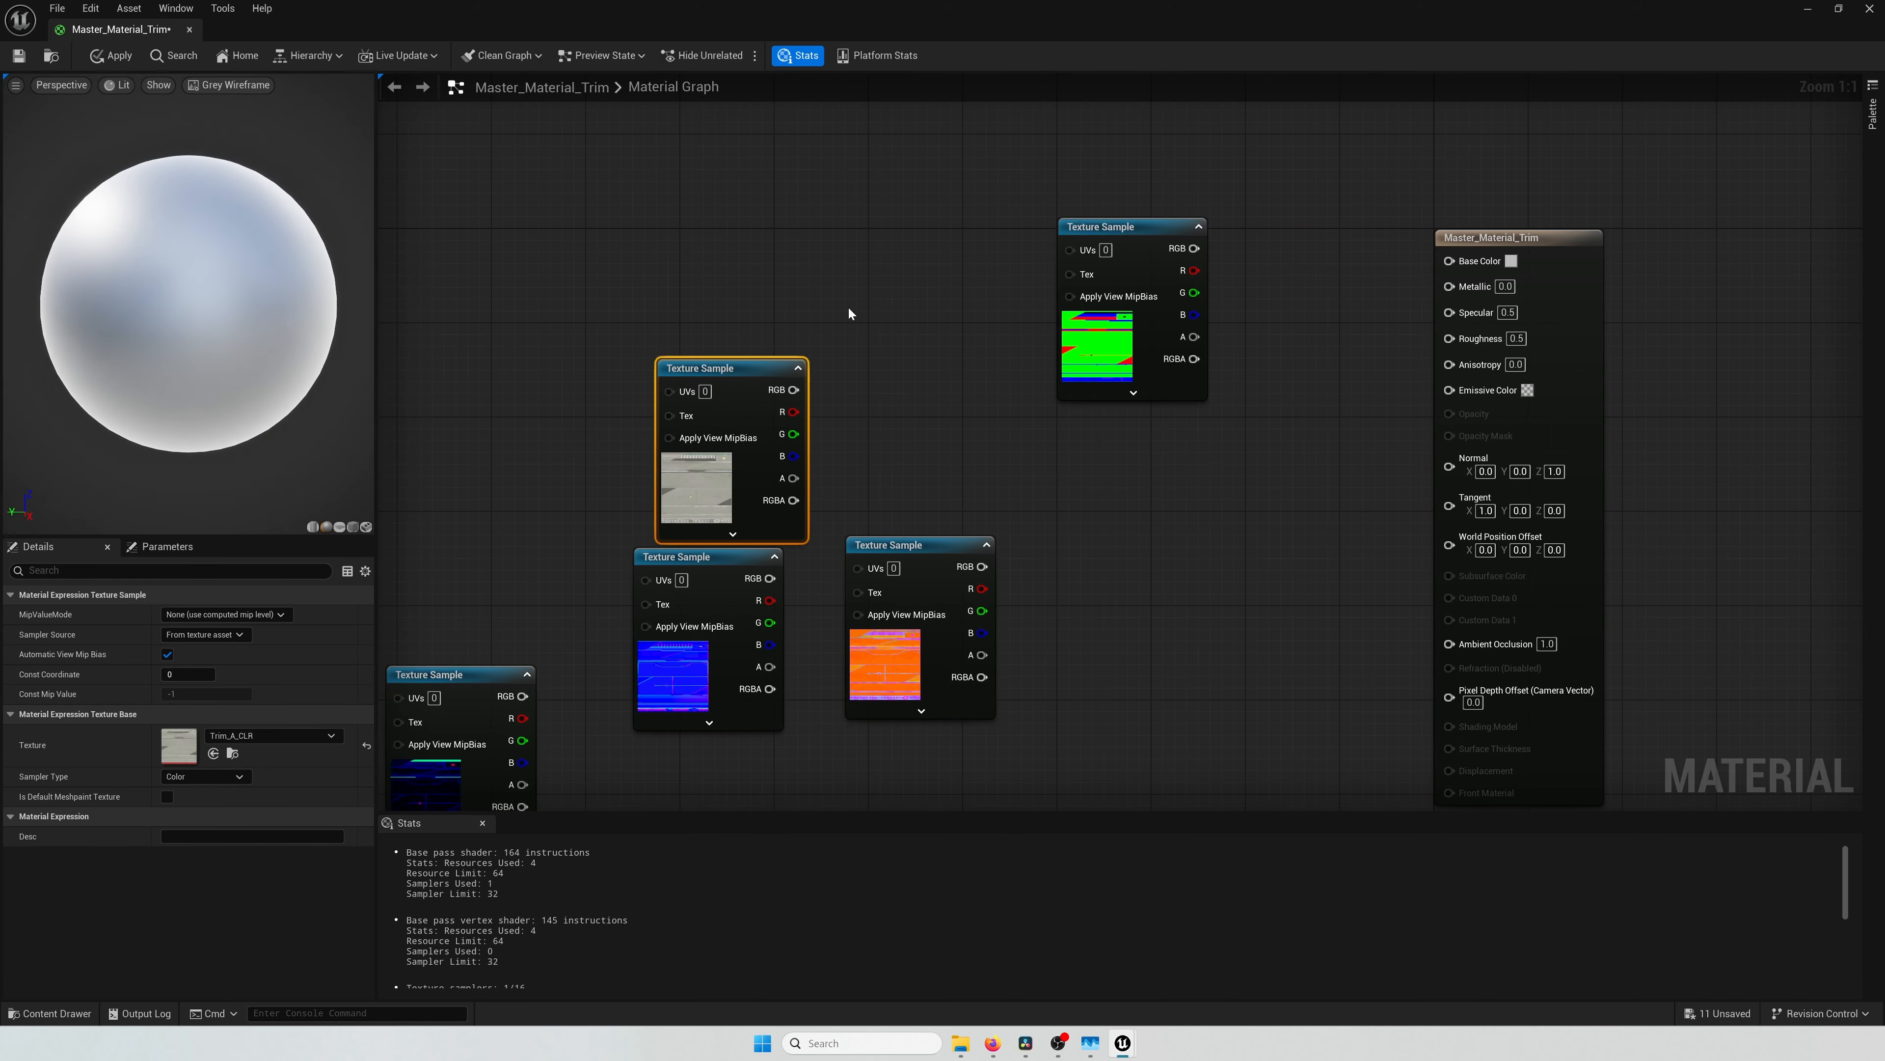
Step: Place the Trim_A_MASK_A and Trim_A_MASK_B samples side by side below the material output node
scroll(1181, 275, "down", 2)
scroll(1182, 278, "down", 1)
left_click_drag(1136, 239, 1289, 671)
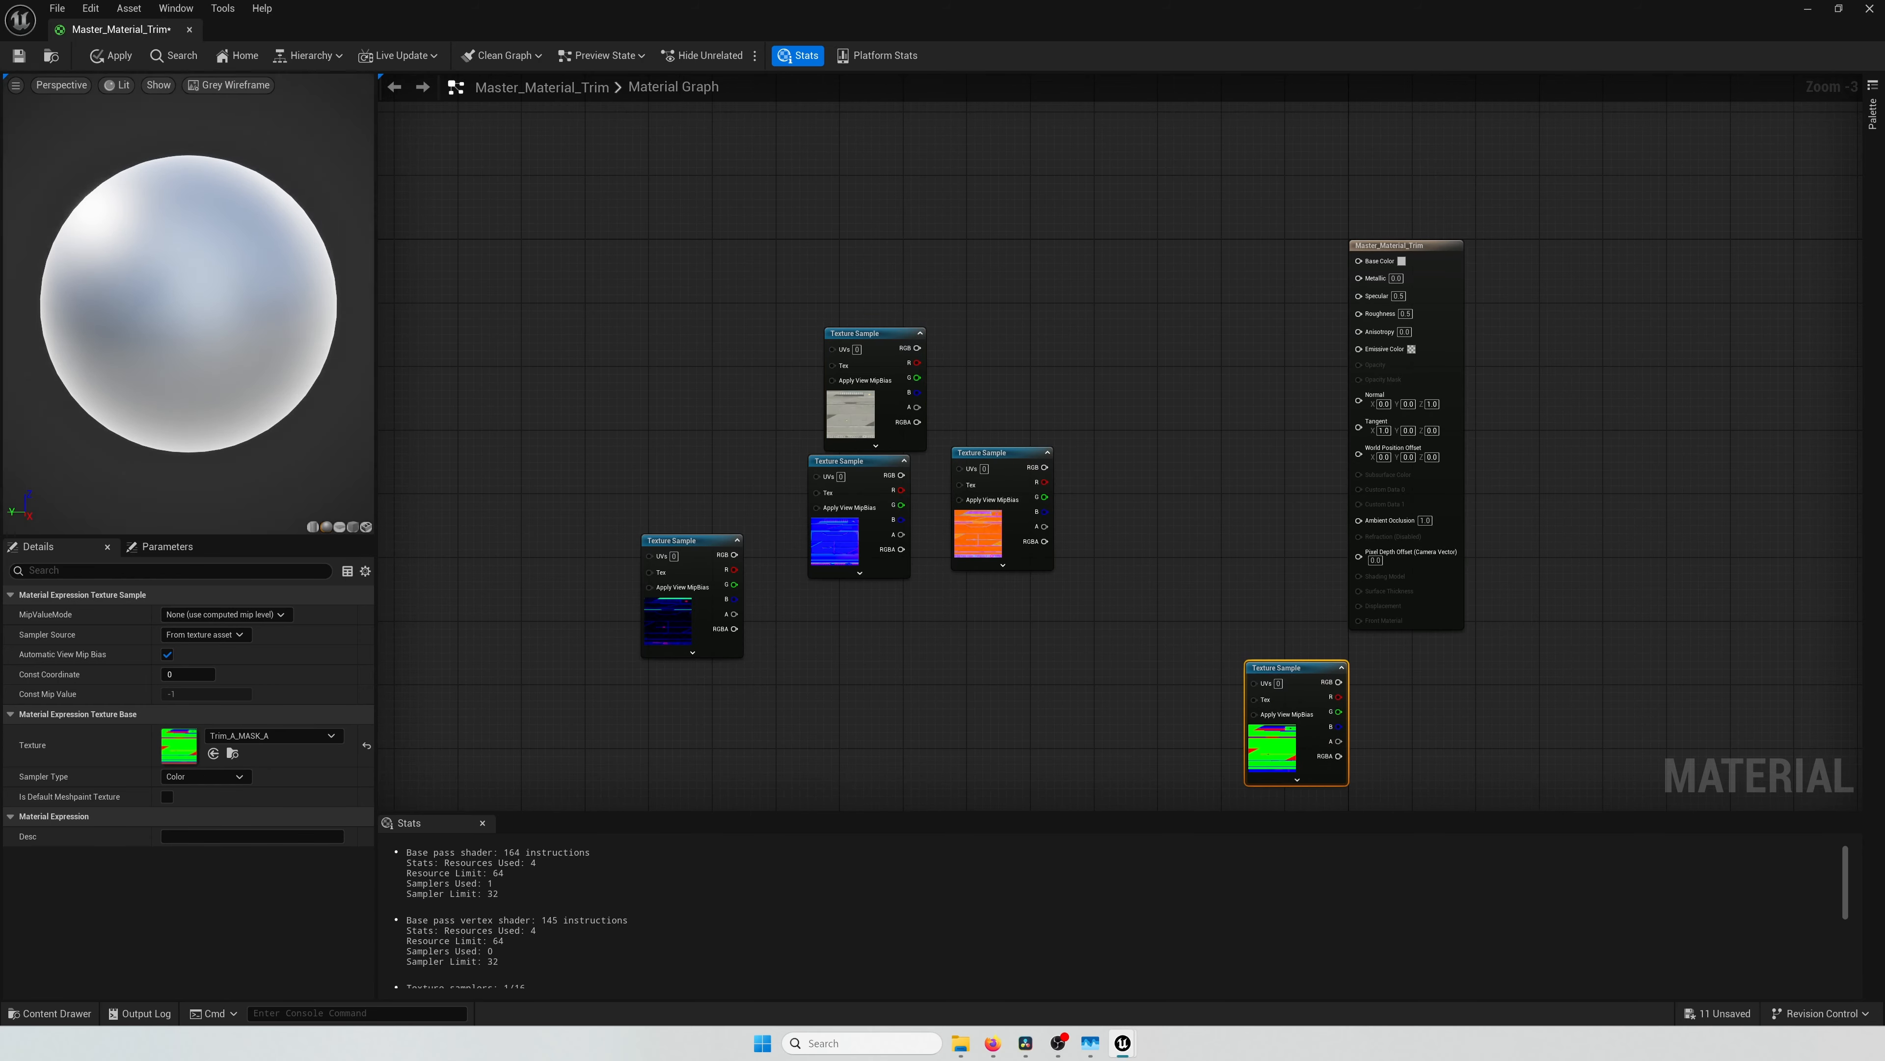
left_click_drag(668, 530, 1395, 665)
left_click(960, 418)
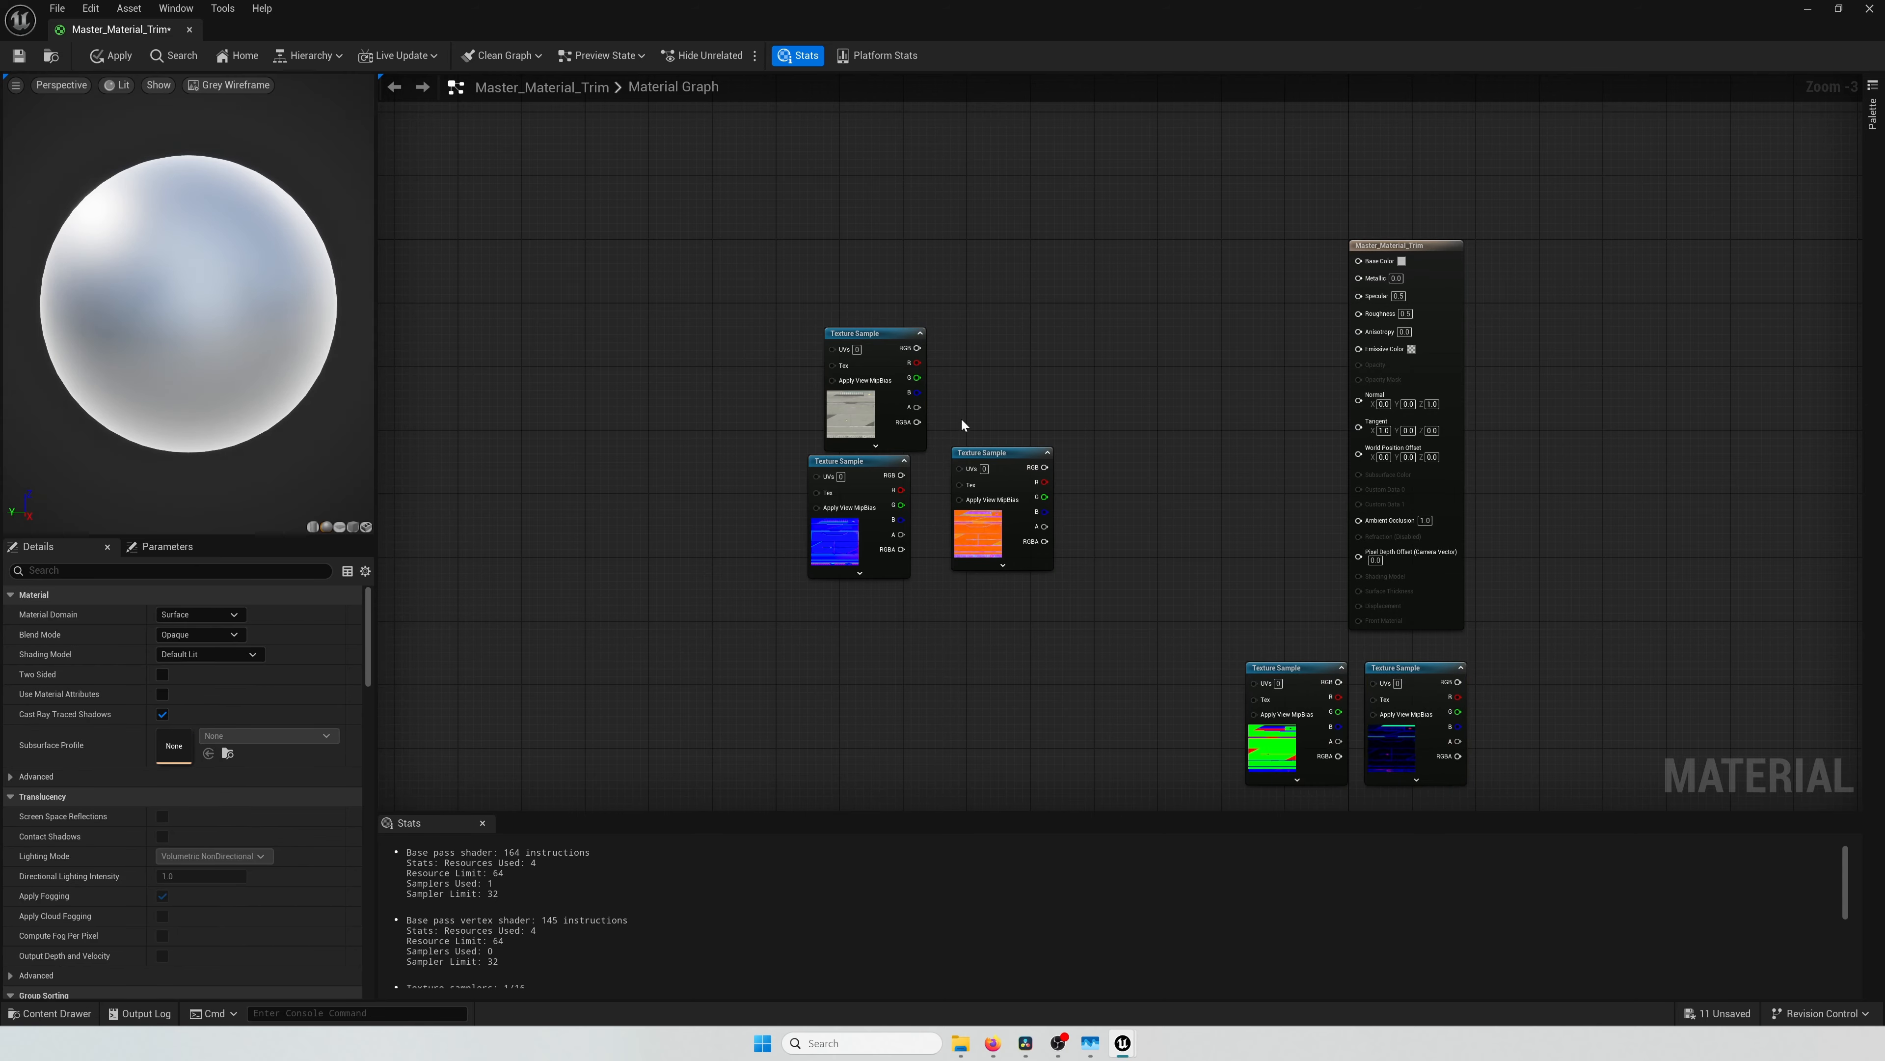
Step: Stack the Trim_A_ARM, Trim_A_CLR and Trim_A_NRM samples in one aligned column, in that order from the top
scroll(961, 418, "up", 3)
left_click_drag(990, 471, 784, 157)
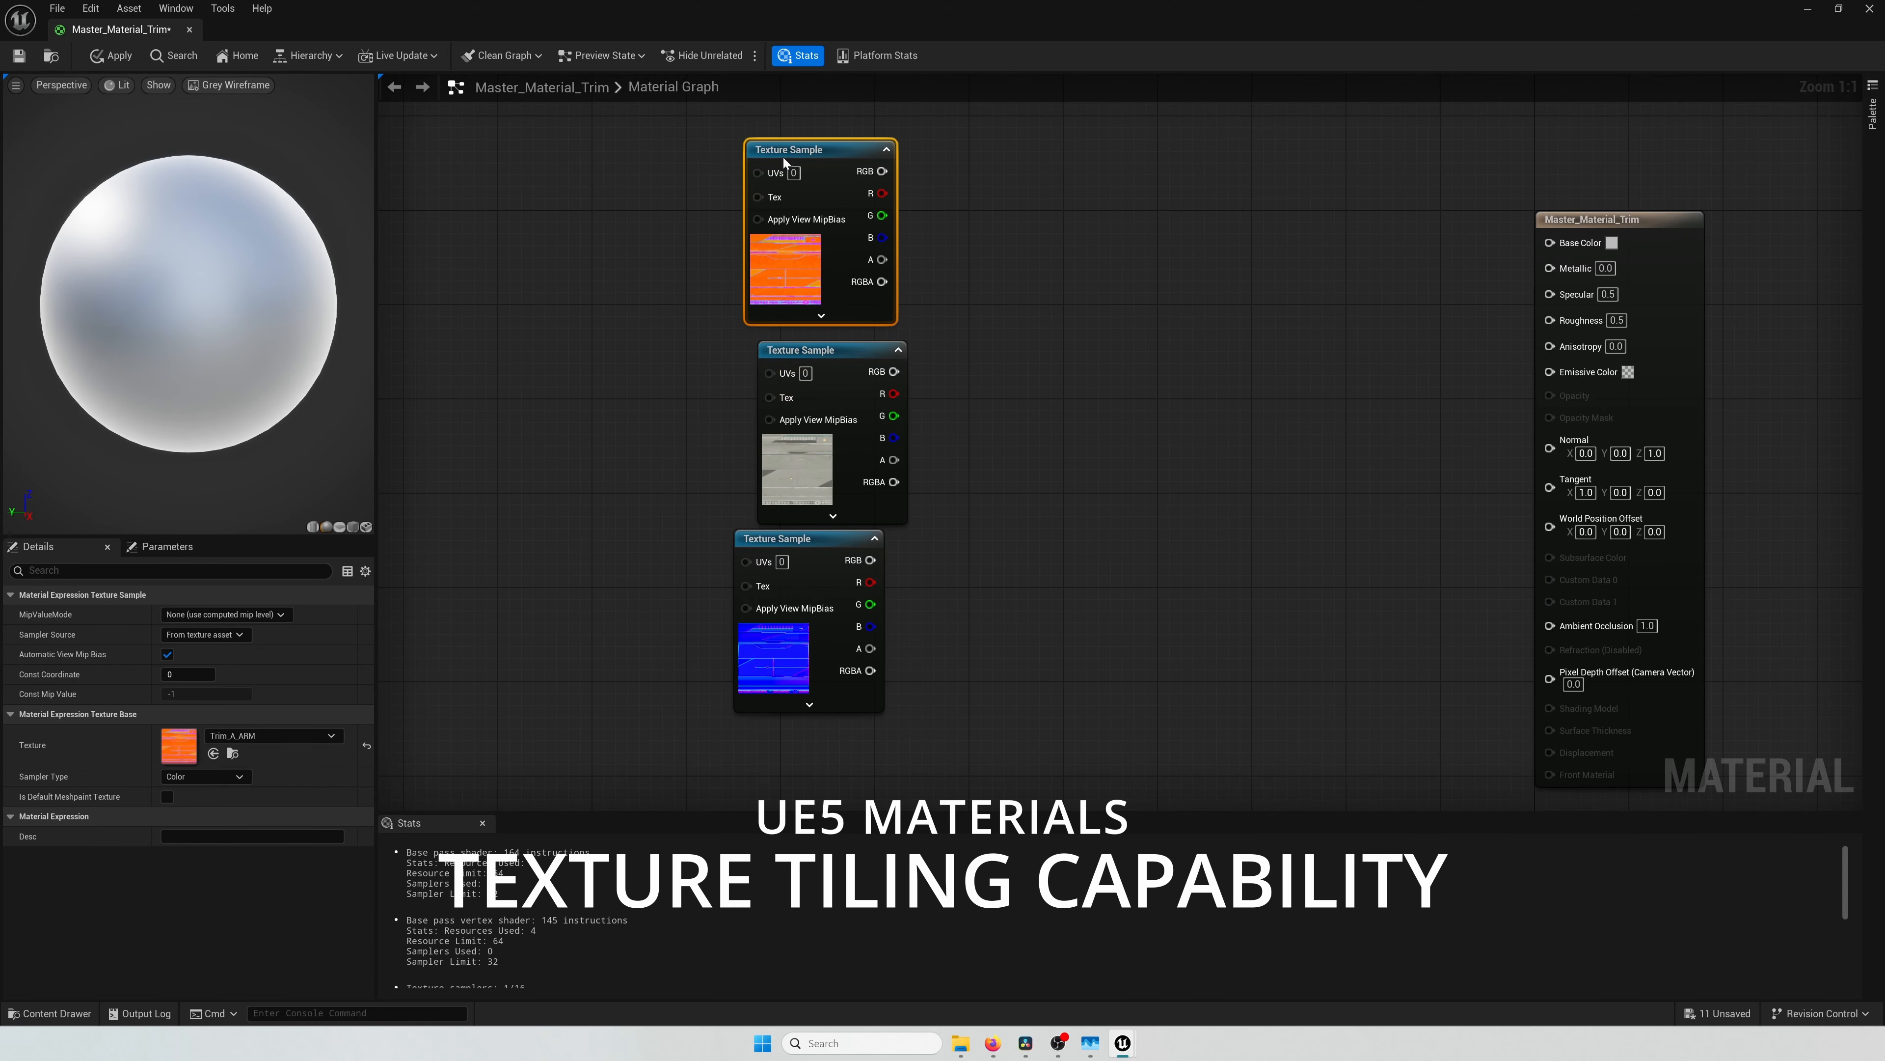
left_click_drag(792, 360, 777, 361)
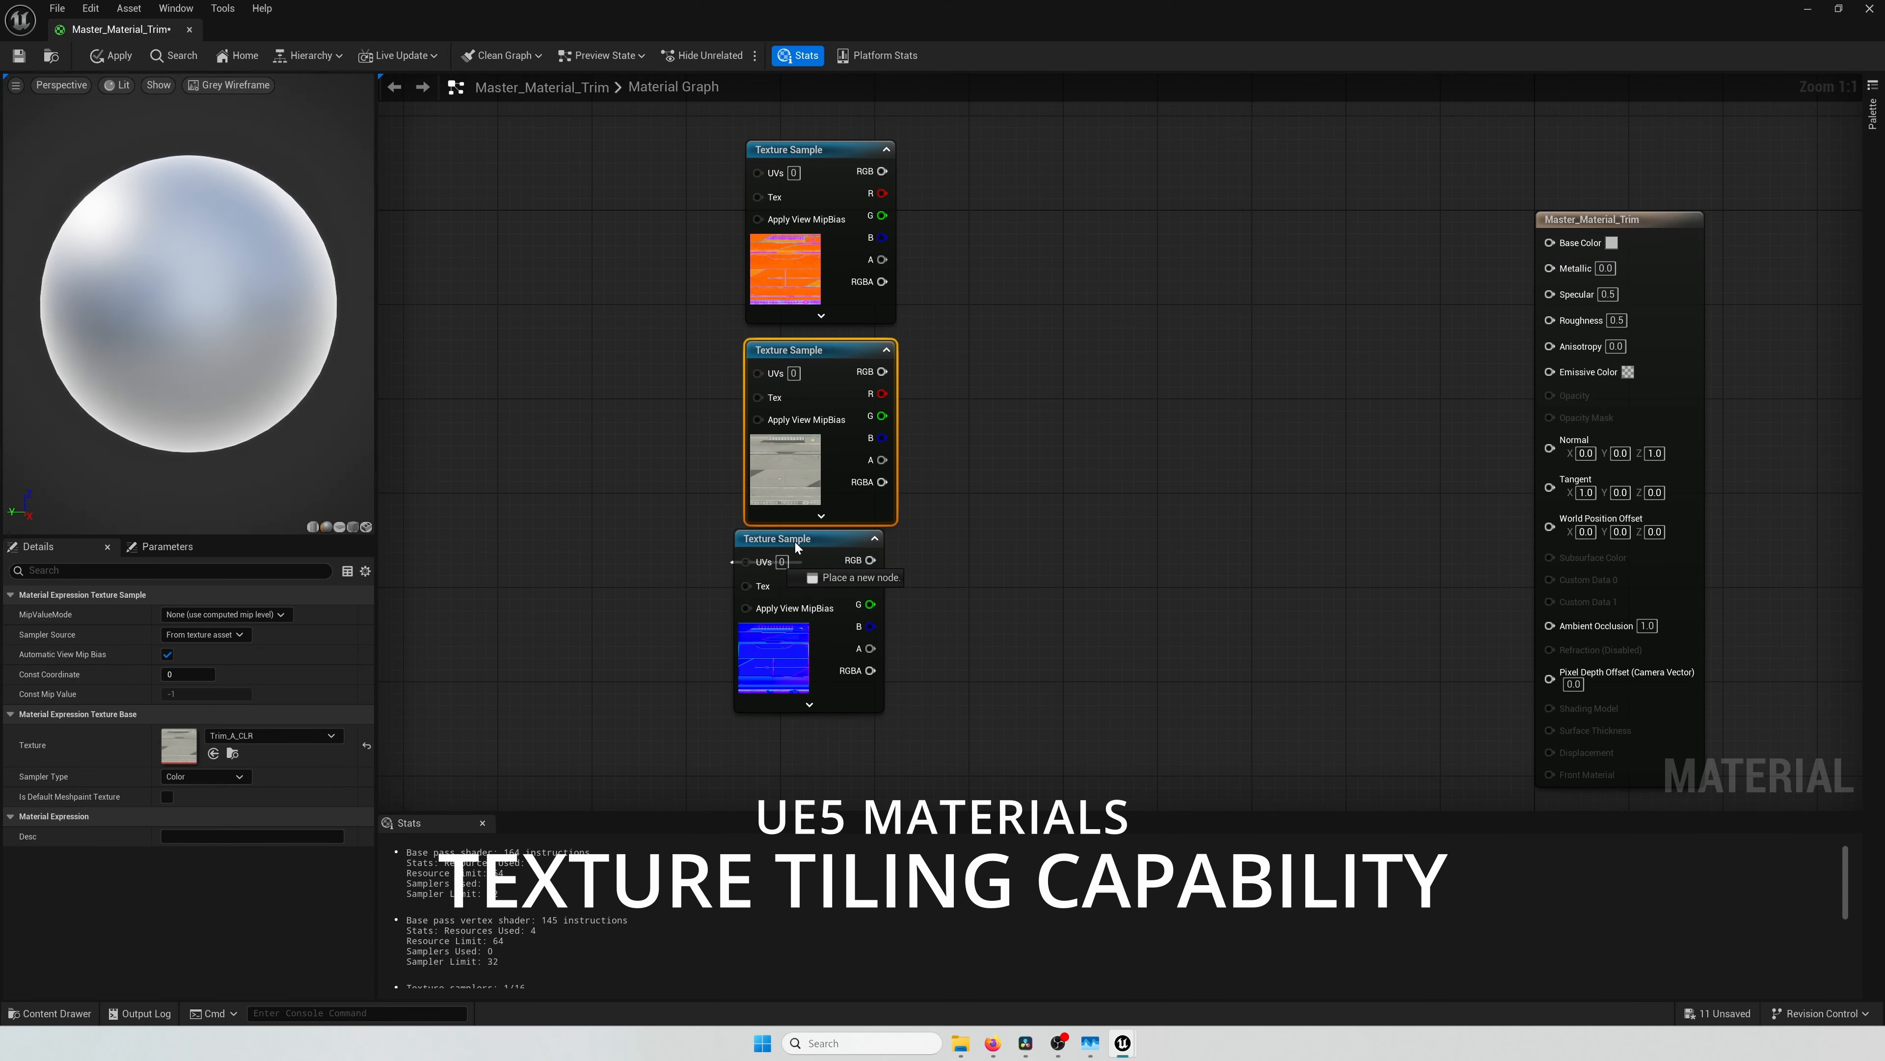
left_click_drag(796, 542, 802, 550)
Step: Set the material preview to a cylinder mesh with the Epic Headquarters environment profile
left_click(349, 526)
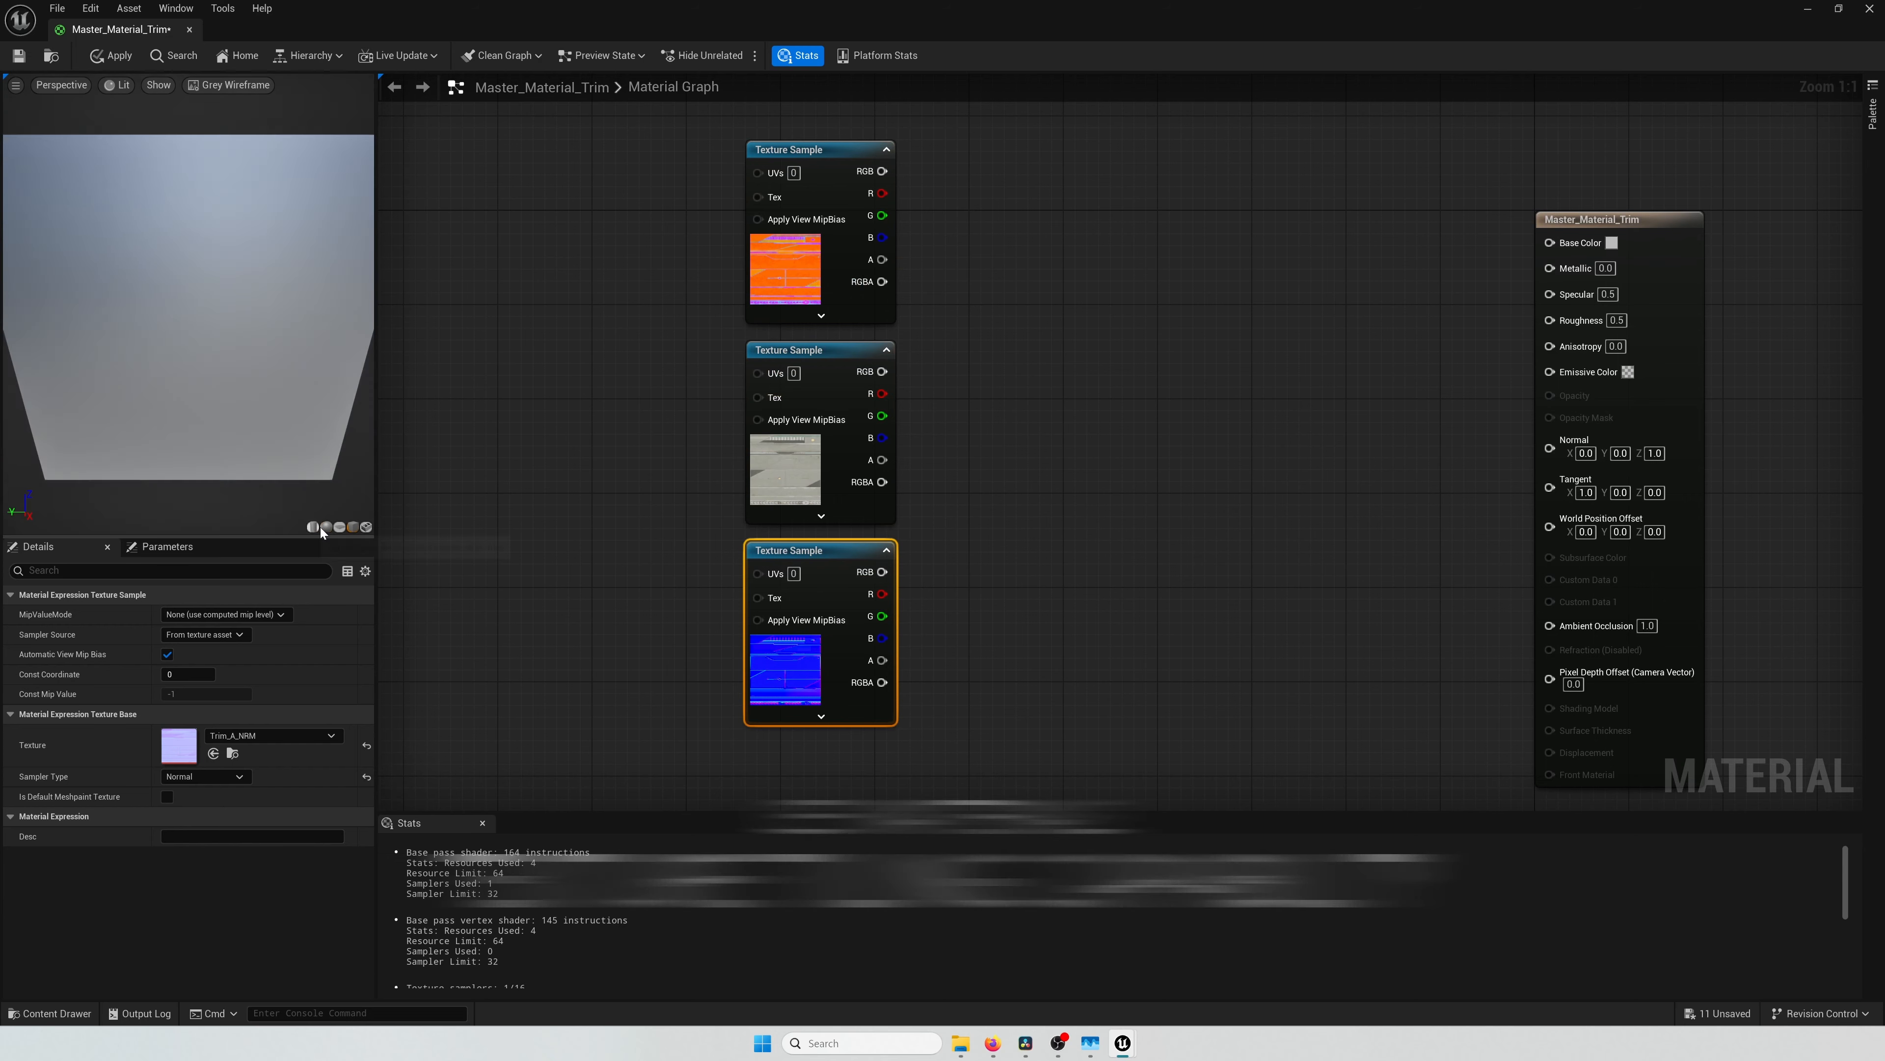
left_click(326, 528)
left_click(313, 527)
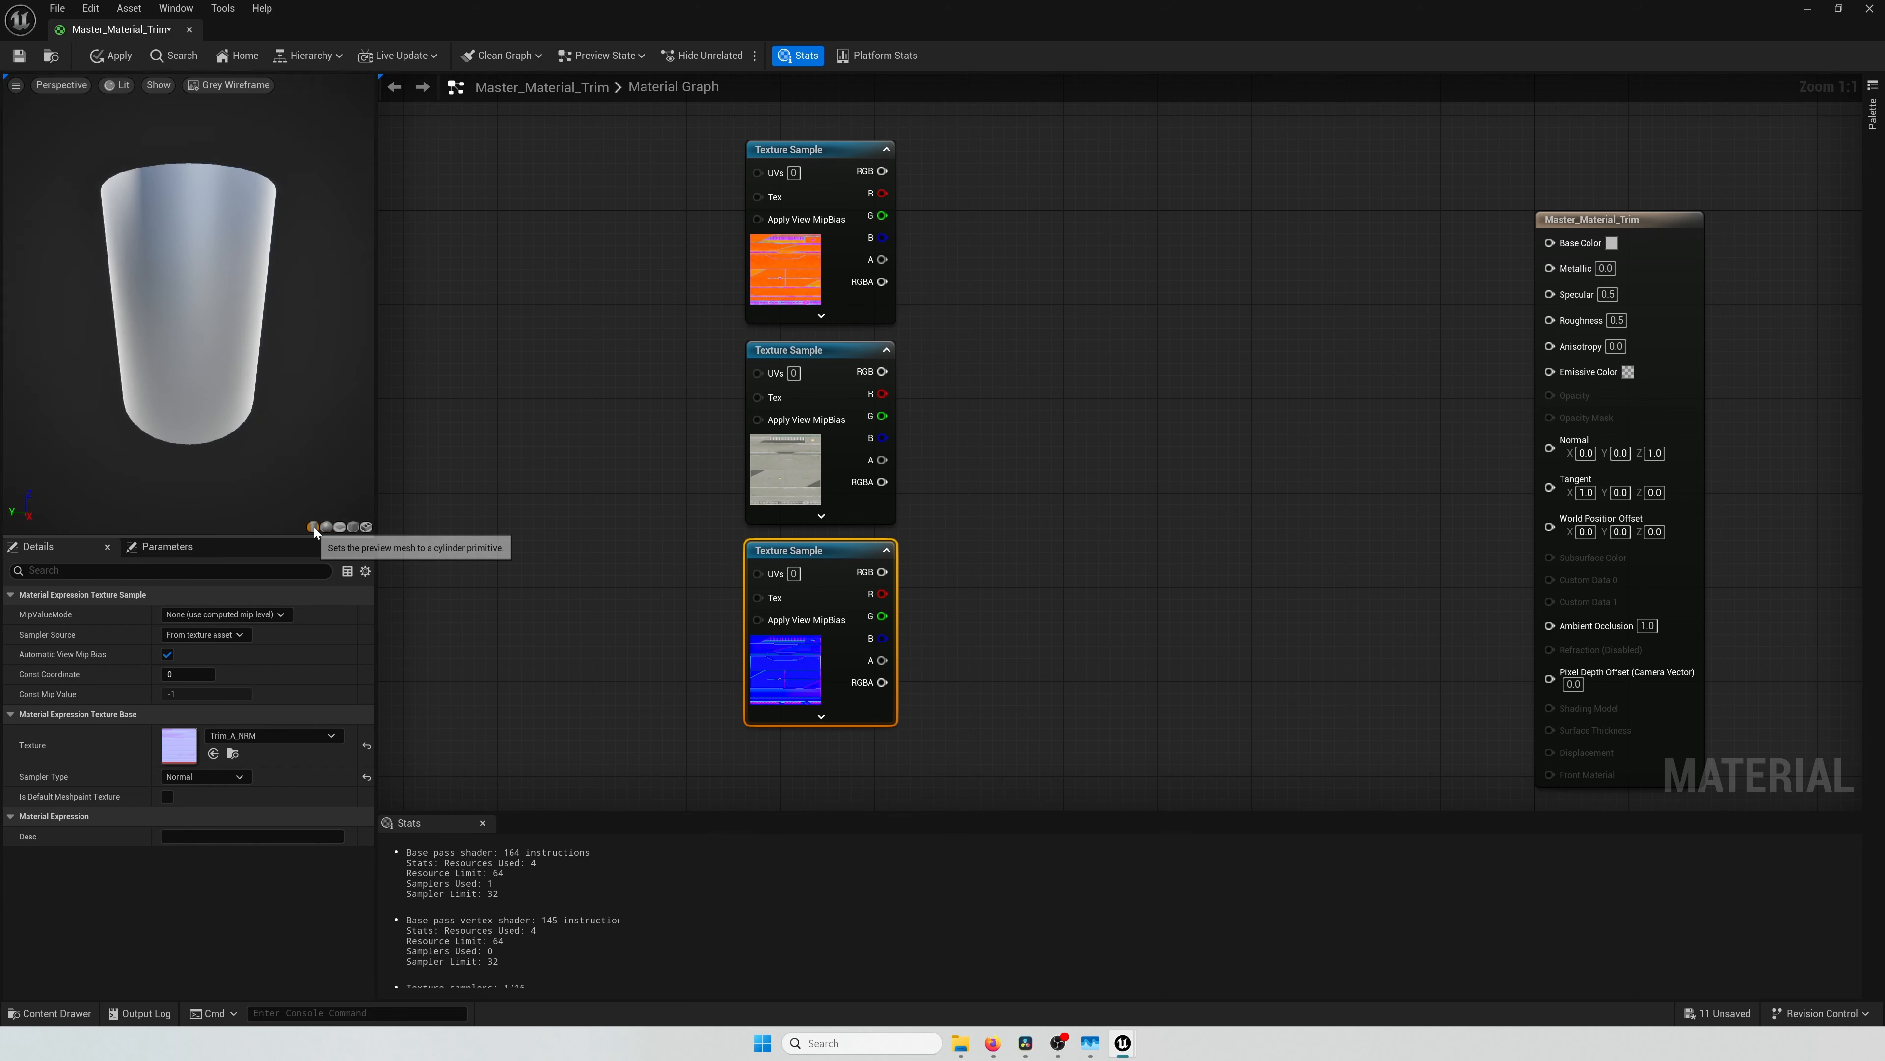
left_click(245, 89)
left_click(248, 123)
mouse_move(253, 291)
left_mouse_down()
mouse_move(305, 286)
mouse_move(256, 289)
left_mouse_up()
scroll(253, 297, "up", 3)
scroll(253, 296, "down", 5)
scroll(237, 290, "up", 1)
scroll(236, 288, "up", 4)
Step: Add a TextureCoordinate node and place it well to the left of the texture sample column
right_click_drag(611, 278, 718, 323)
left_click(568, 296)
right_click(631, 408)
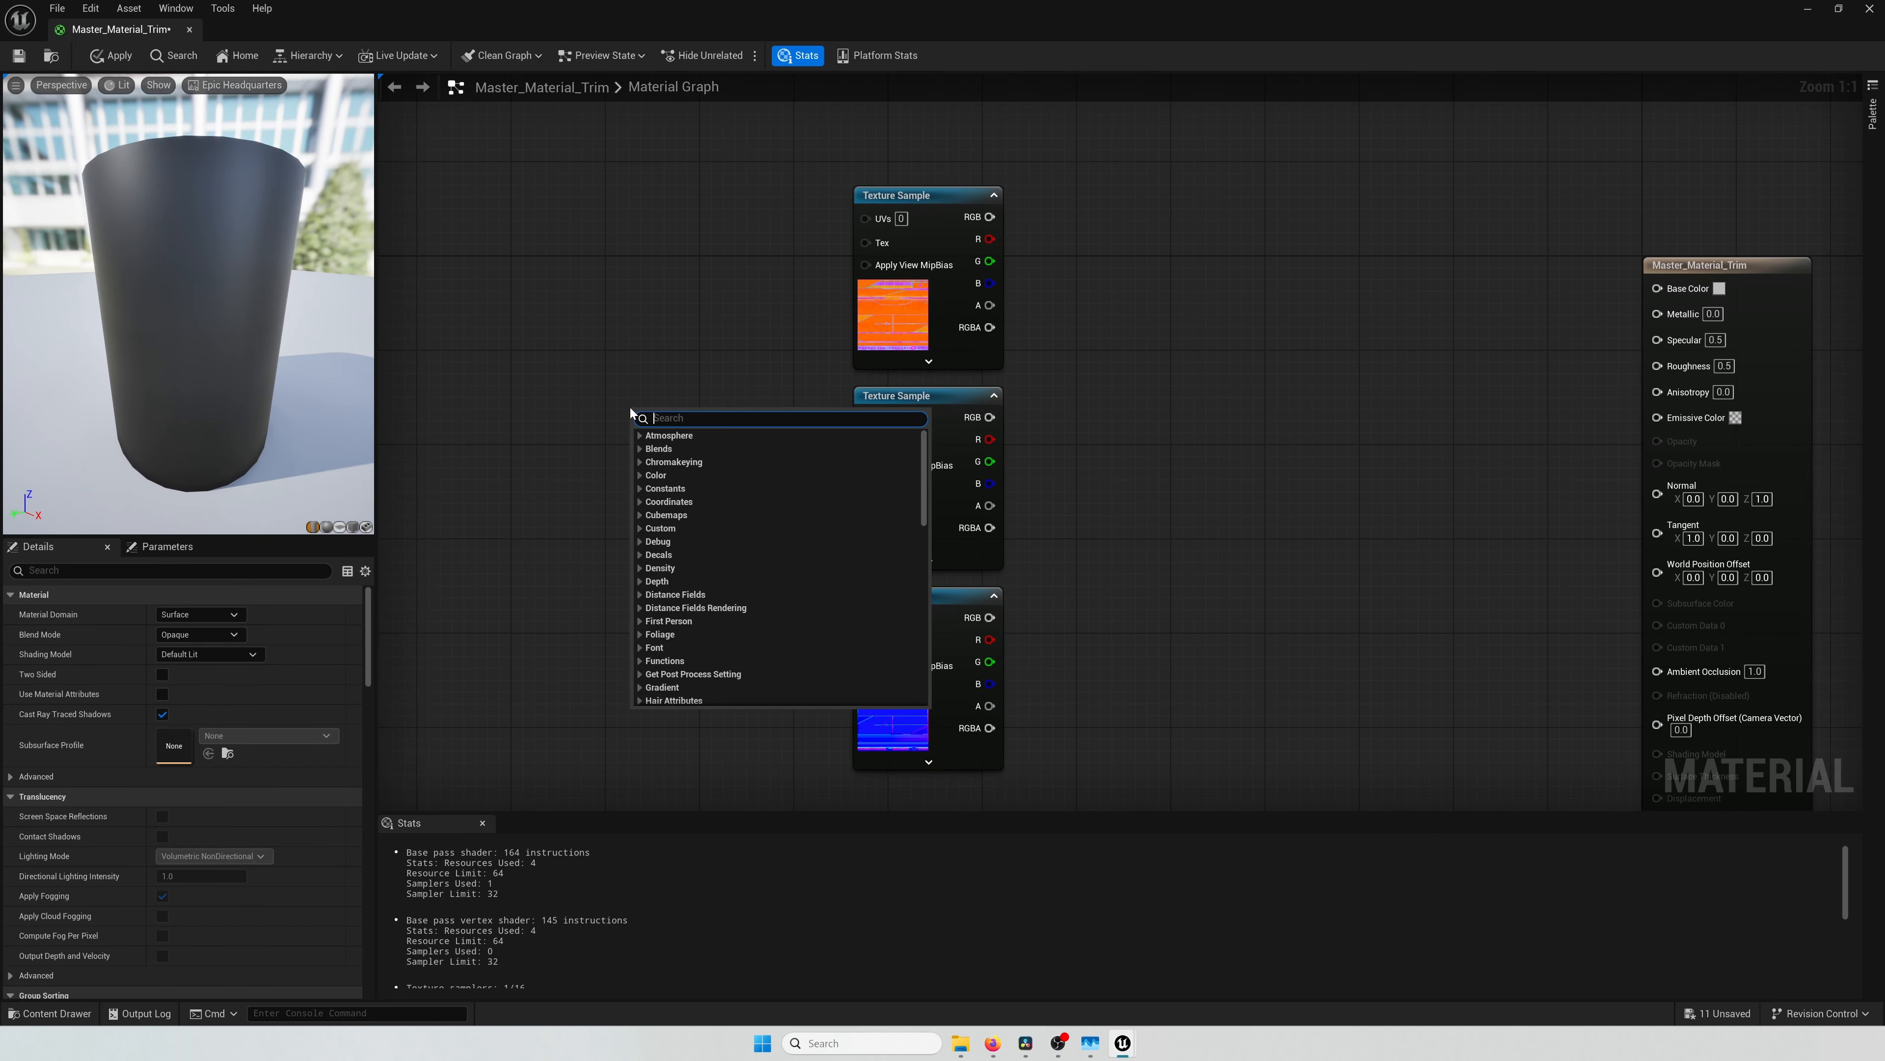
type("textu")
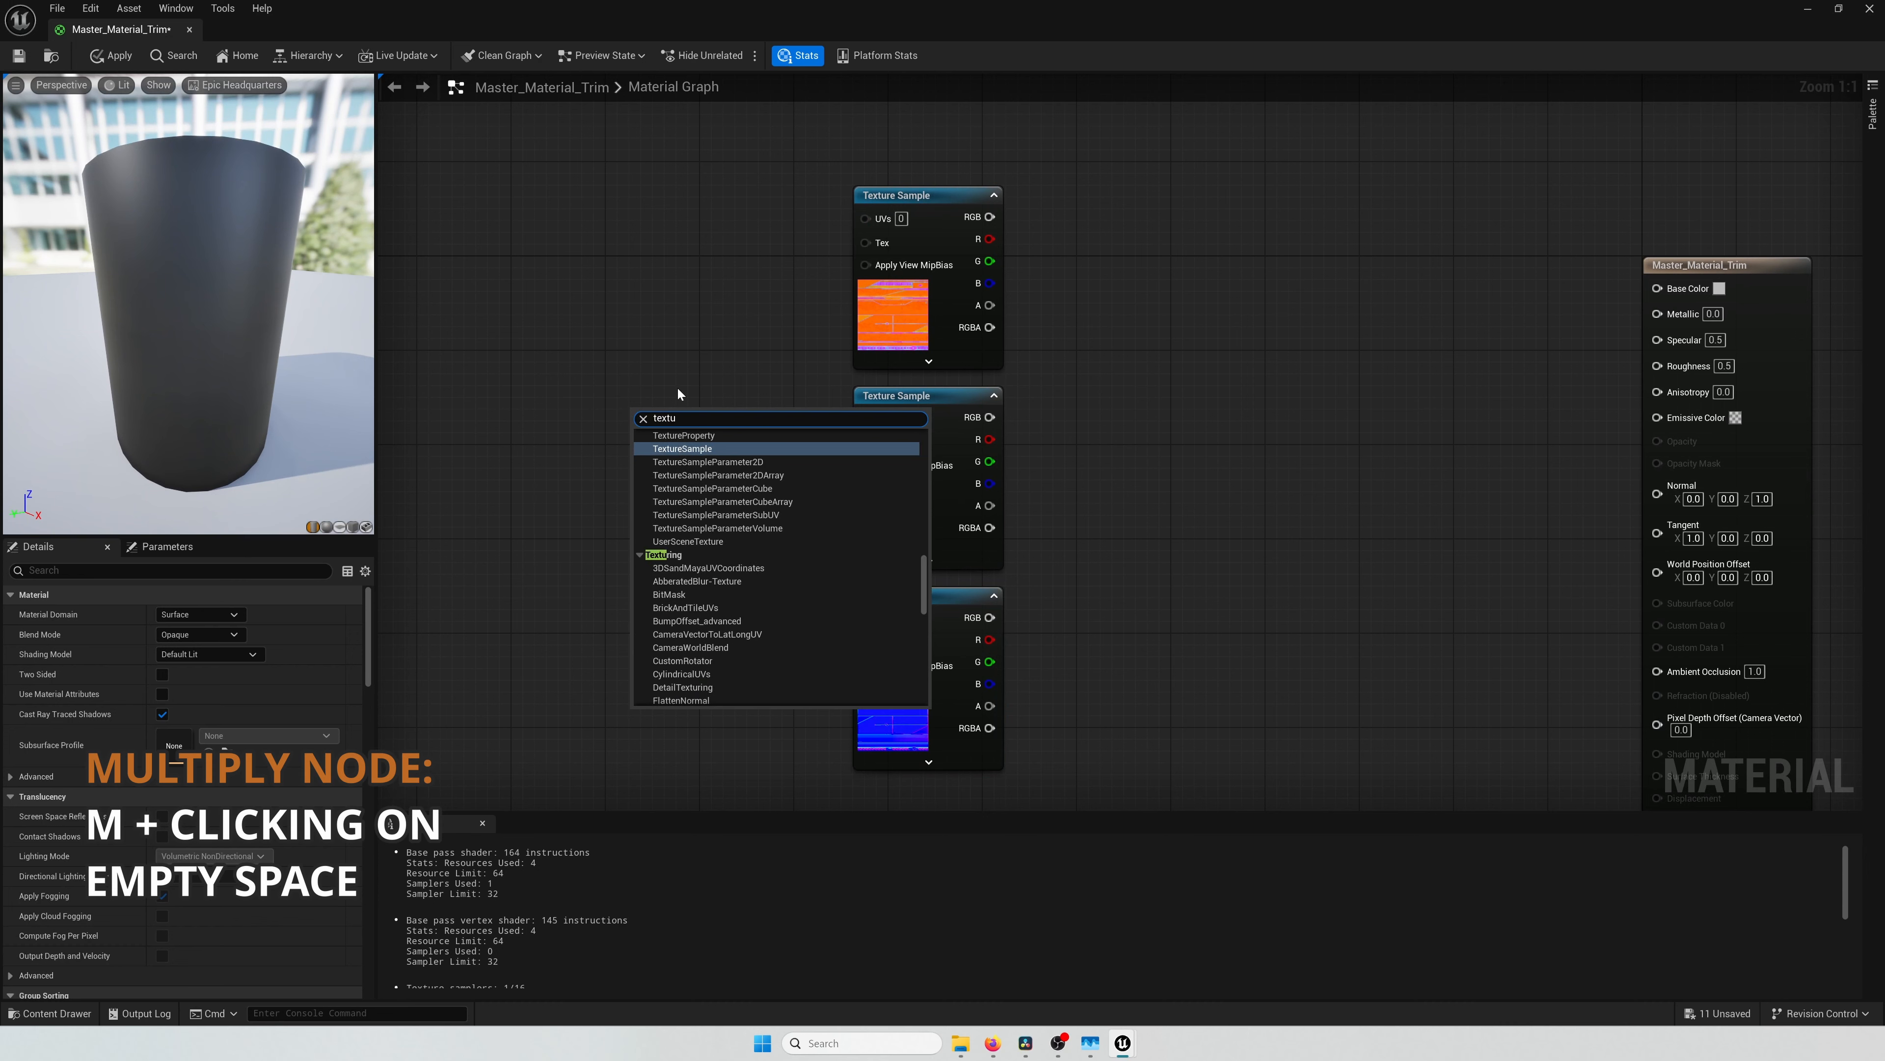
key("BackSpace")
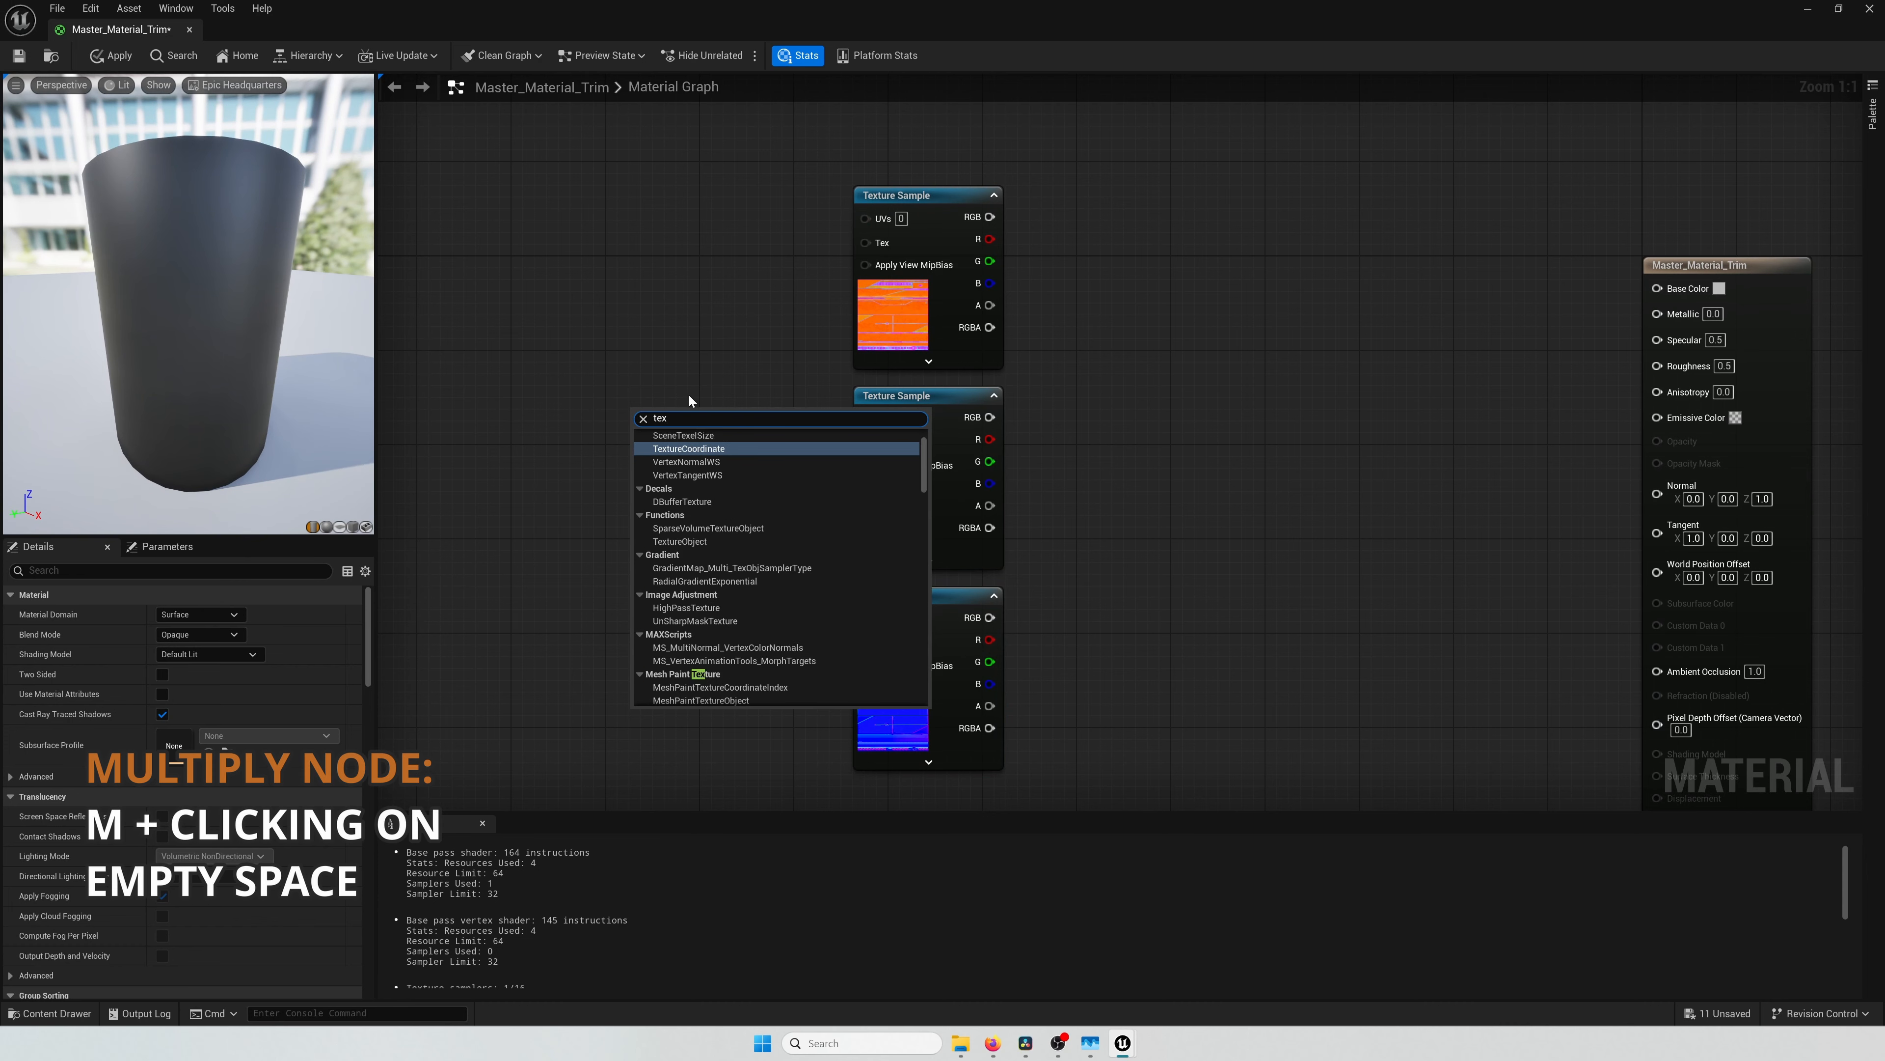
left_click(687, 449)
left_click_drag(668, 421, 594, 407)
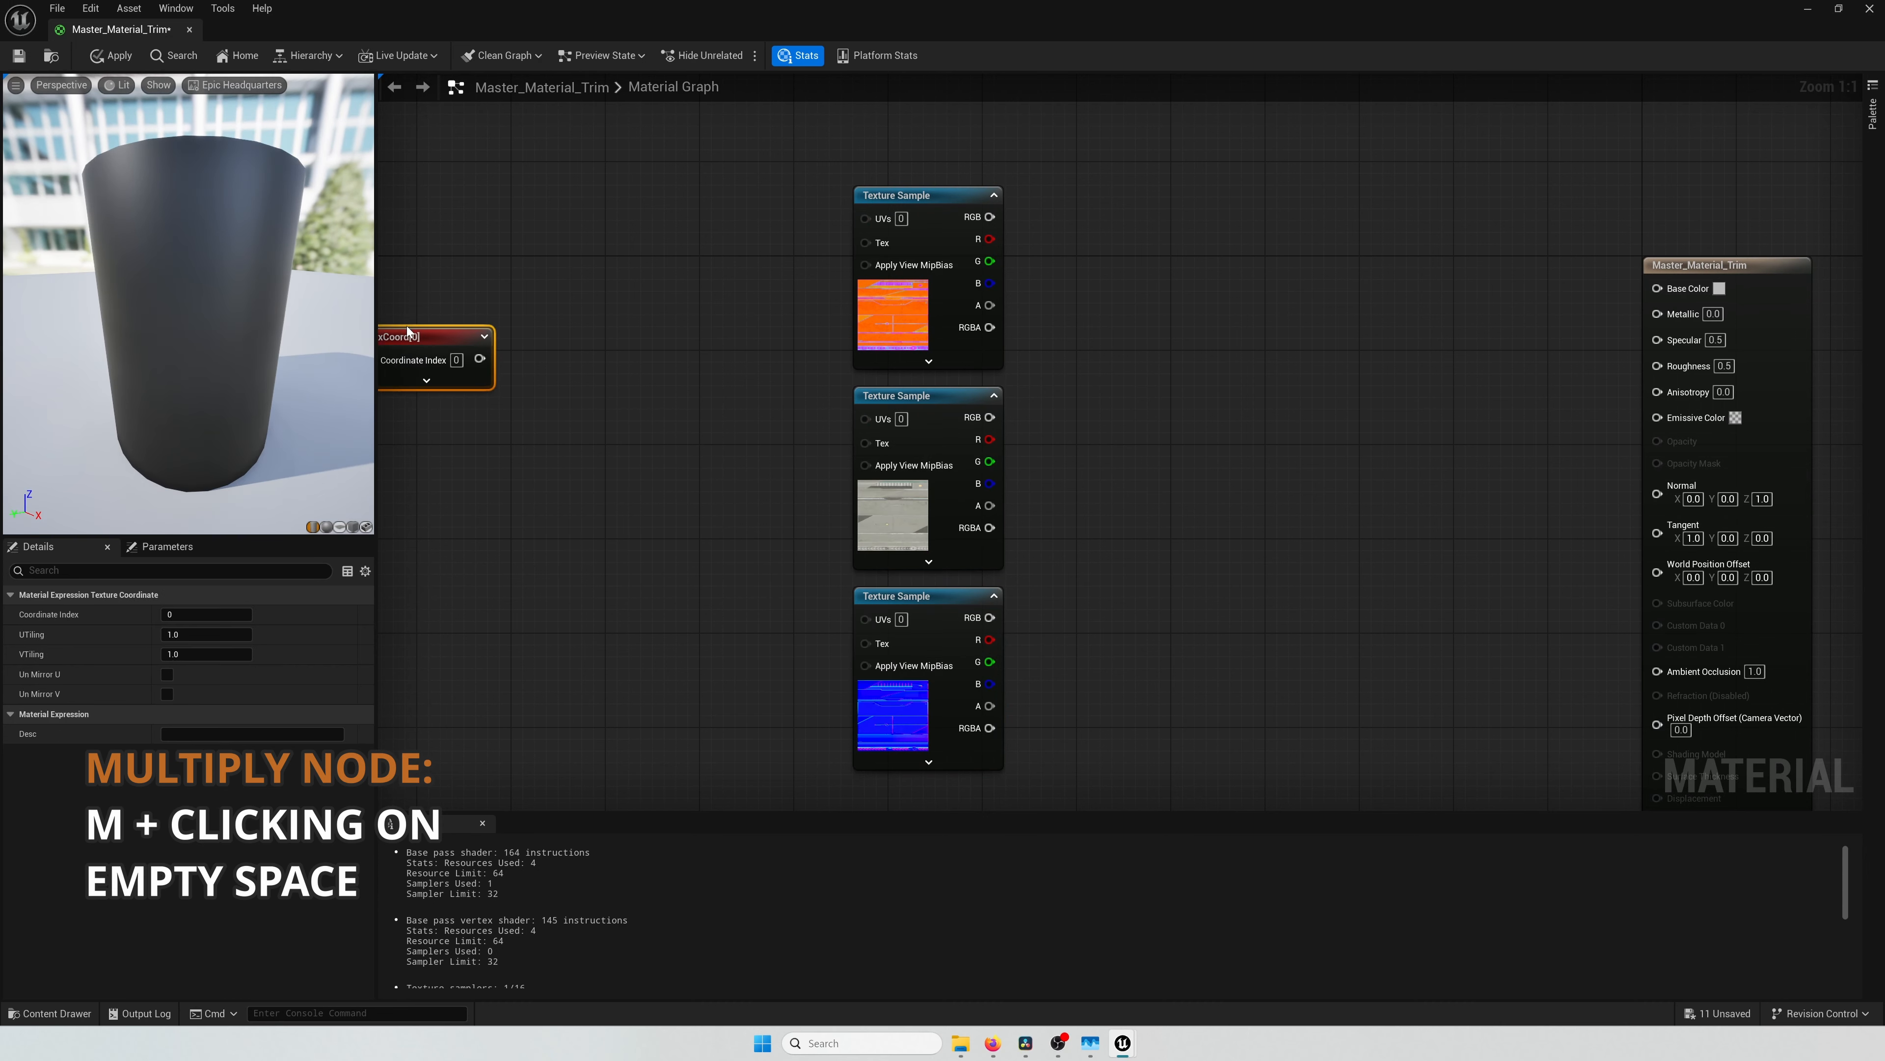
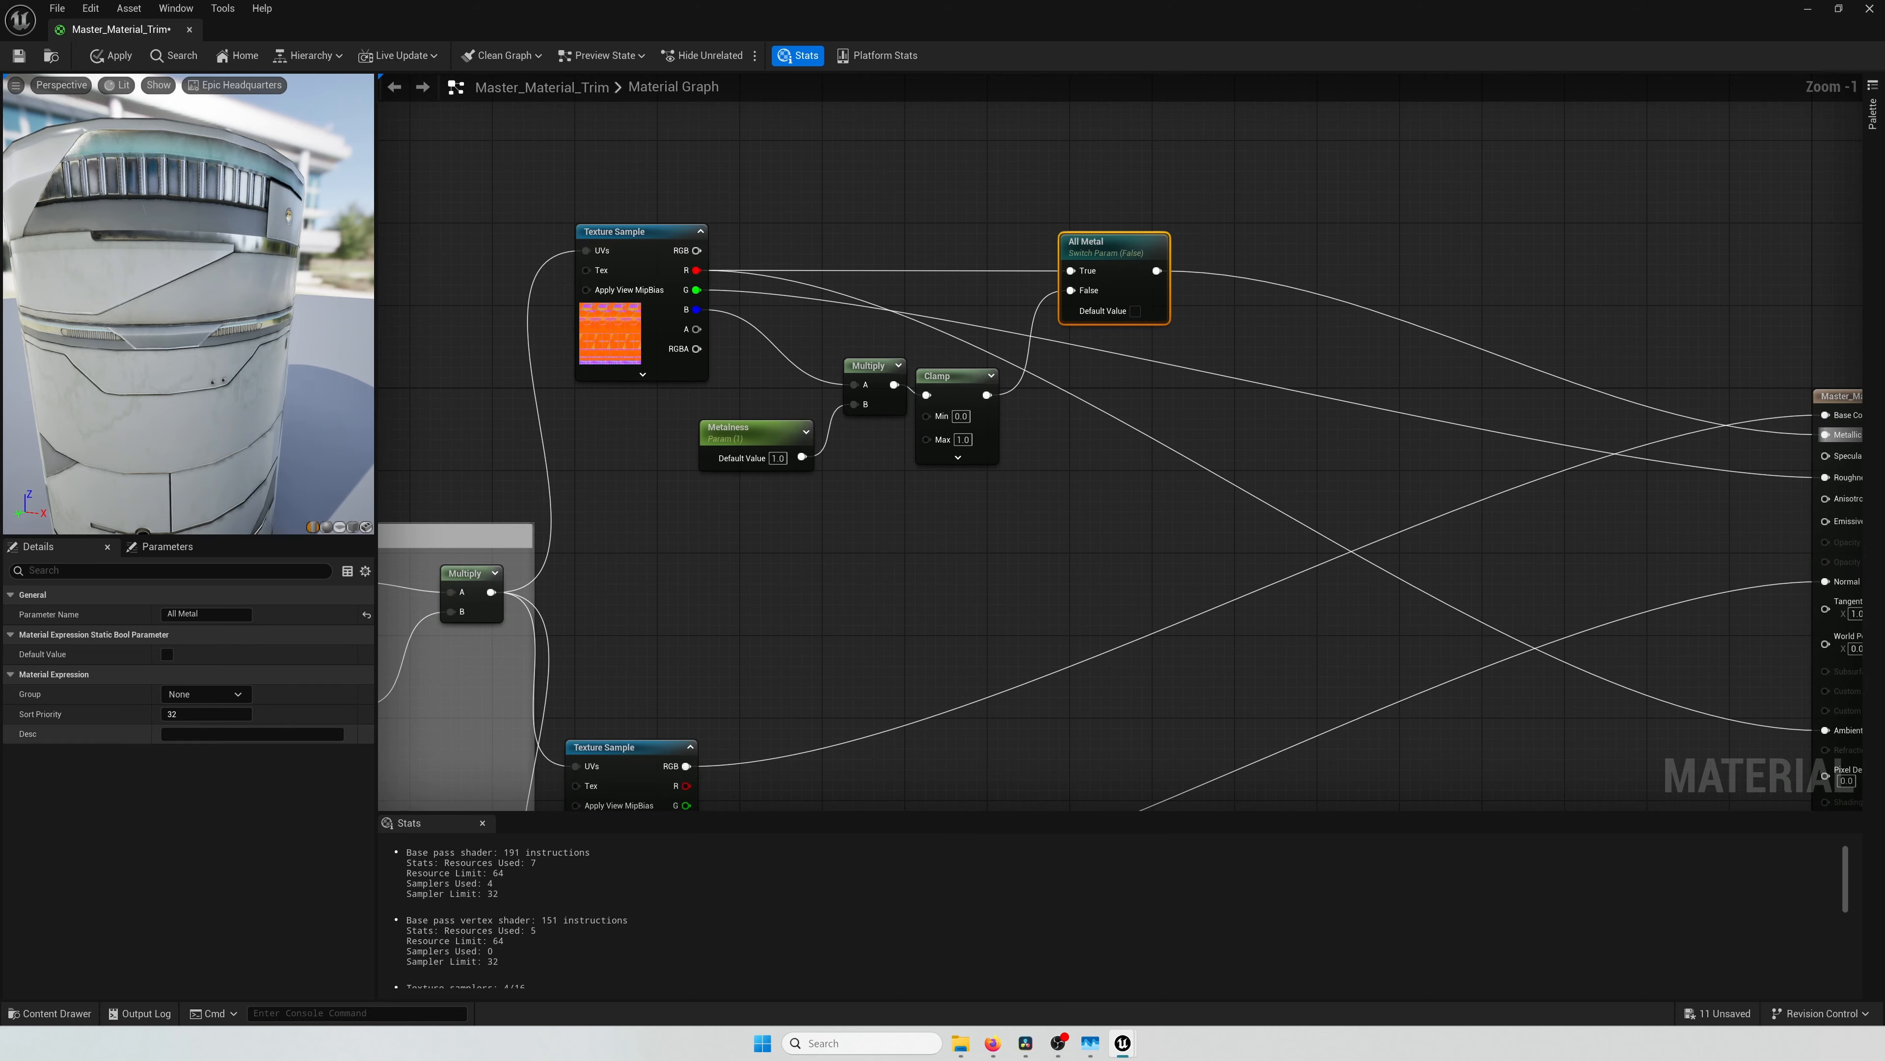
Step: Turn on the All Metal switch's default value to check the preview, and turn it back off
left_click(167, 655)
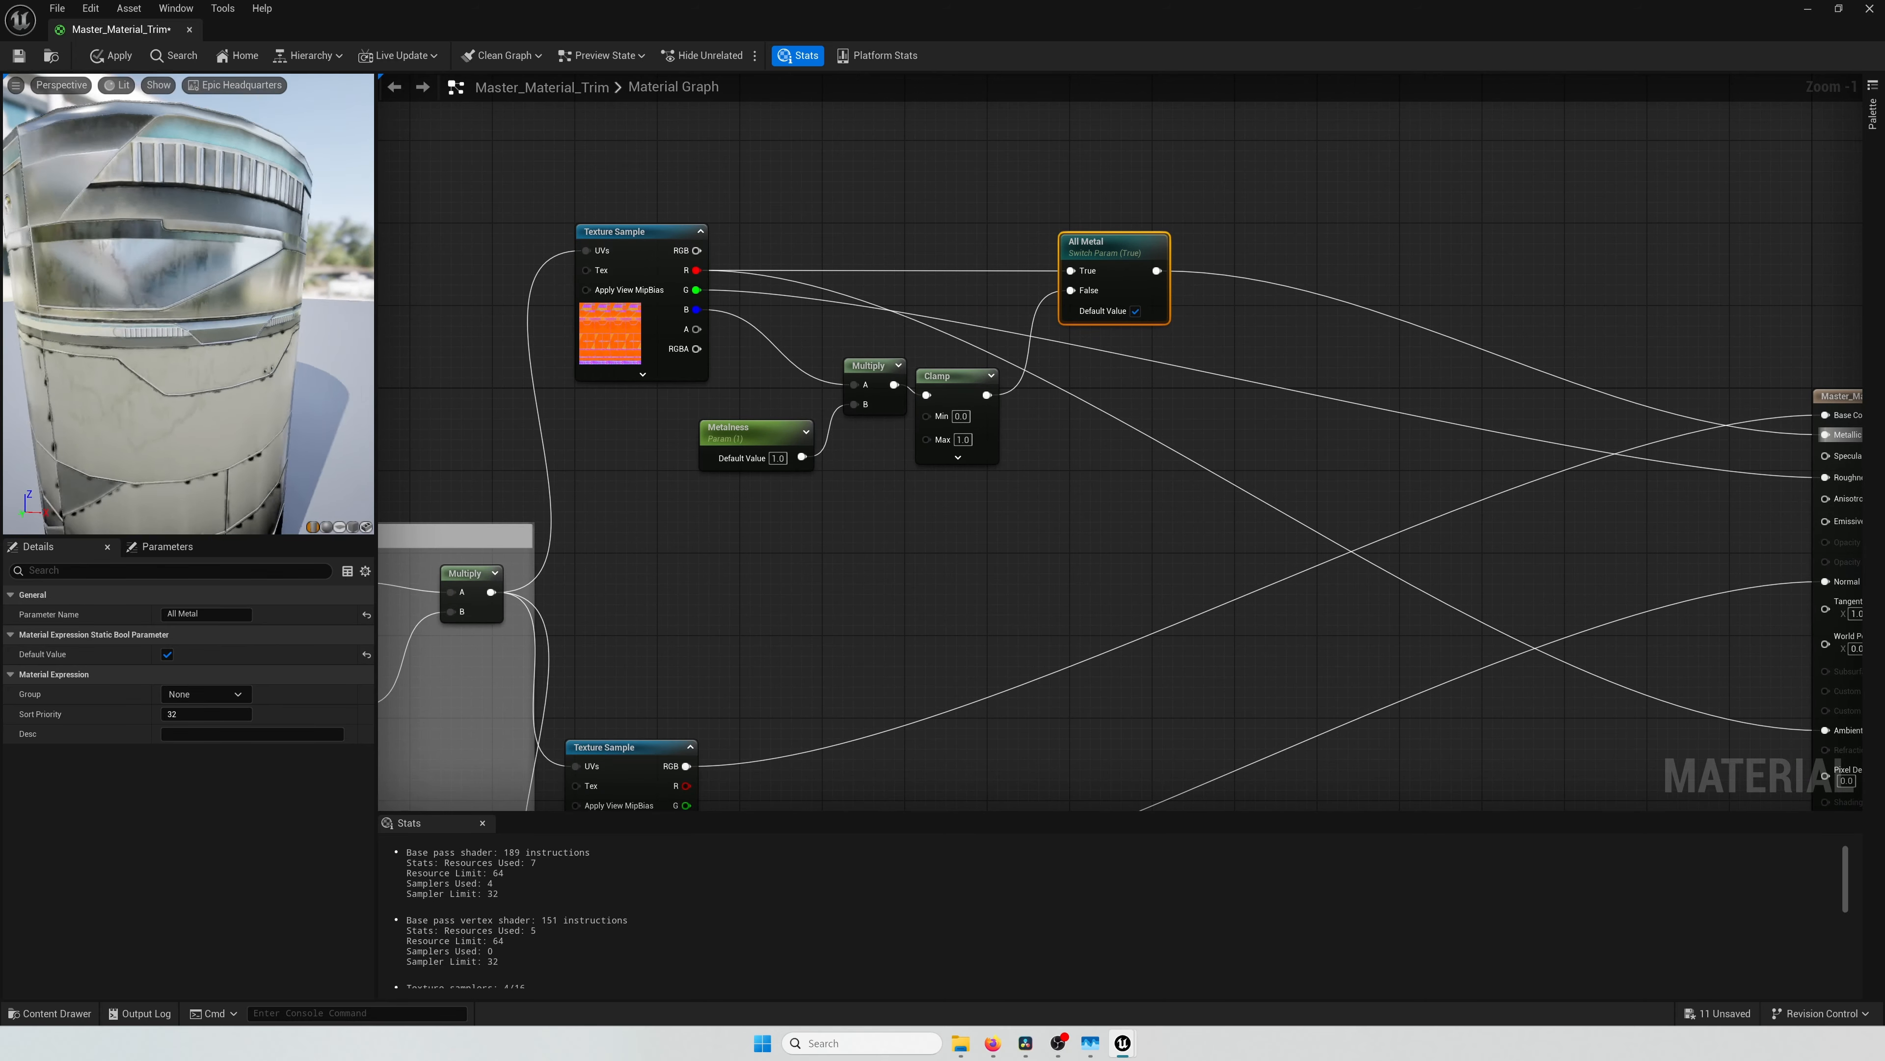
left_click_drag(189, 311, 238, 330)
left_click(166, 653)
Step: Move the metalness nodes away from the Trim_A_ARM sample and bring the All Metal switch close beside the Clamp node
left_click_drag(1229, 181, 788, 446)
left_click_drag(1146, 245, 1249, 163)
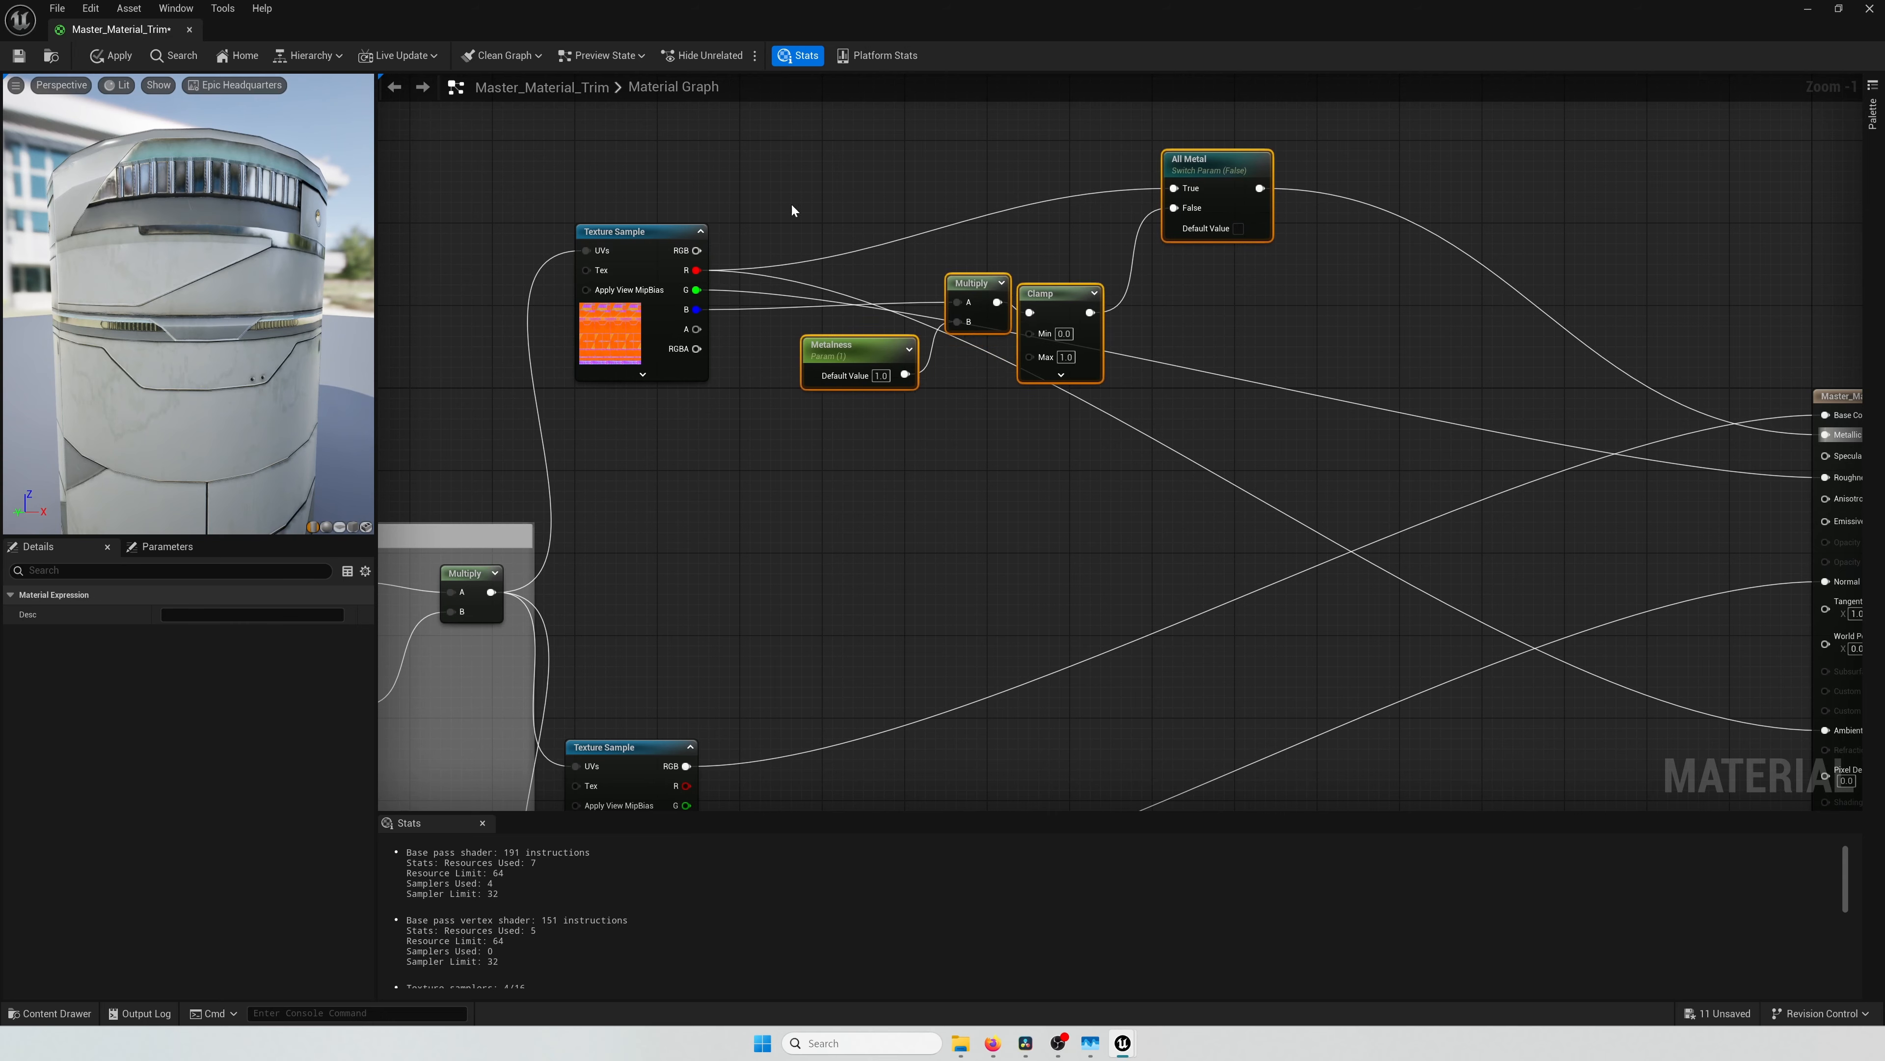
left_click(639, 231)
left_click_drag(564, 193, 486, 182)
right_click_drag(1140, 344, 1076, 455)
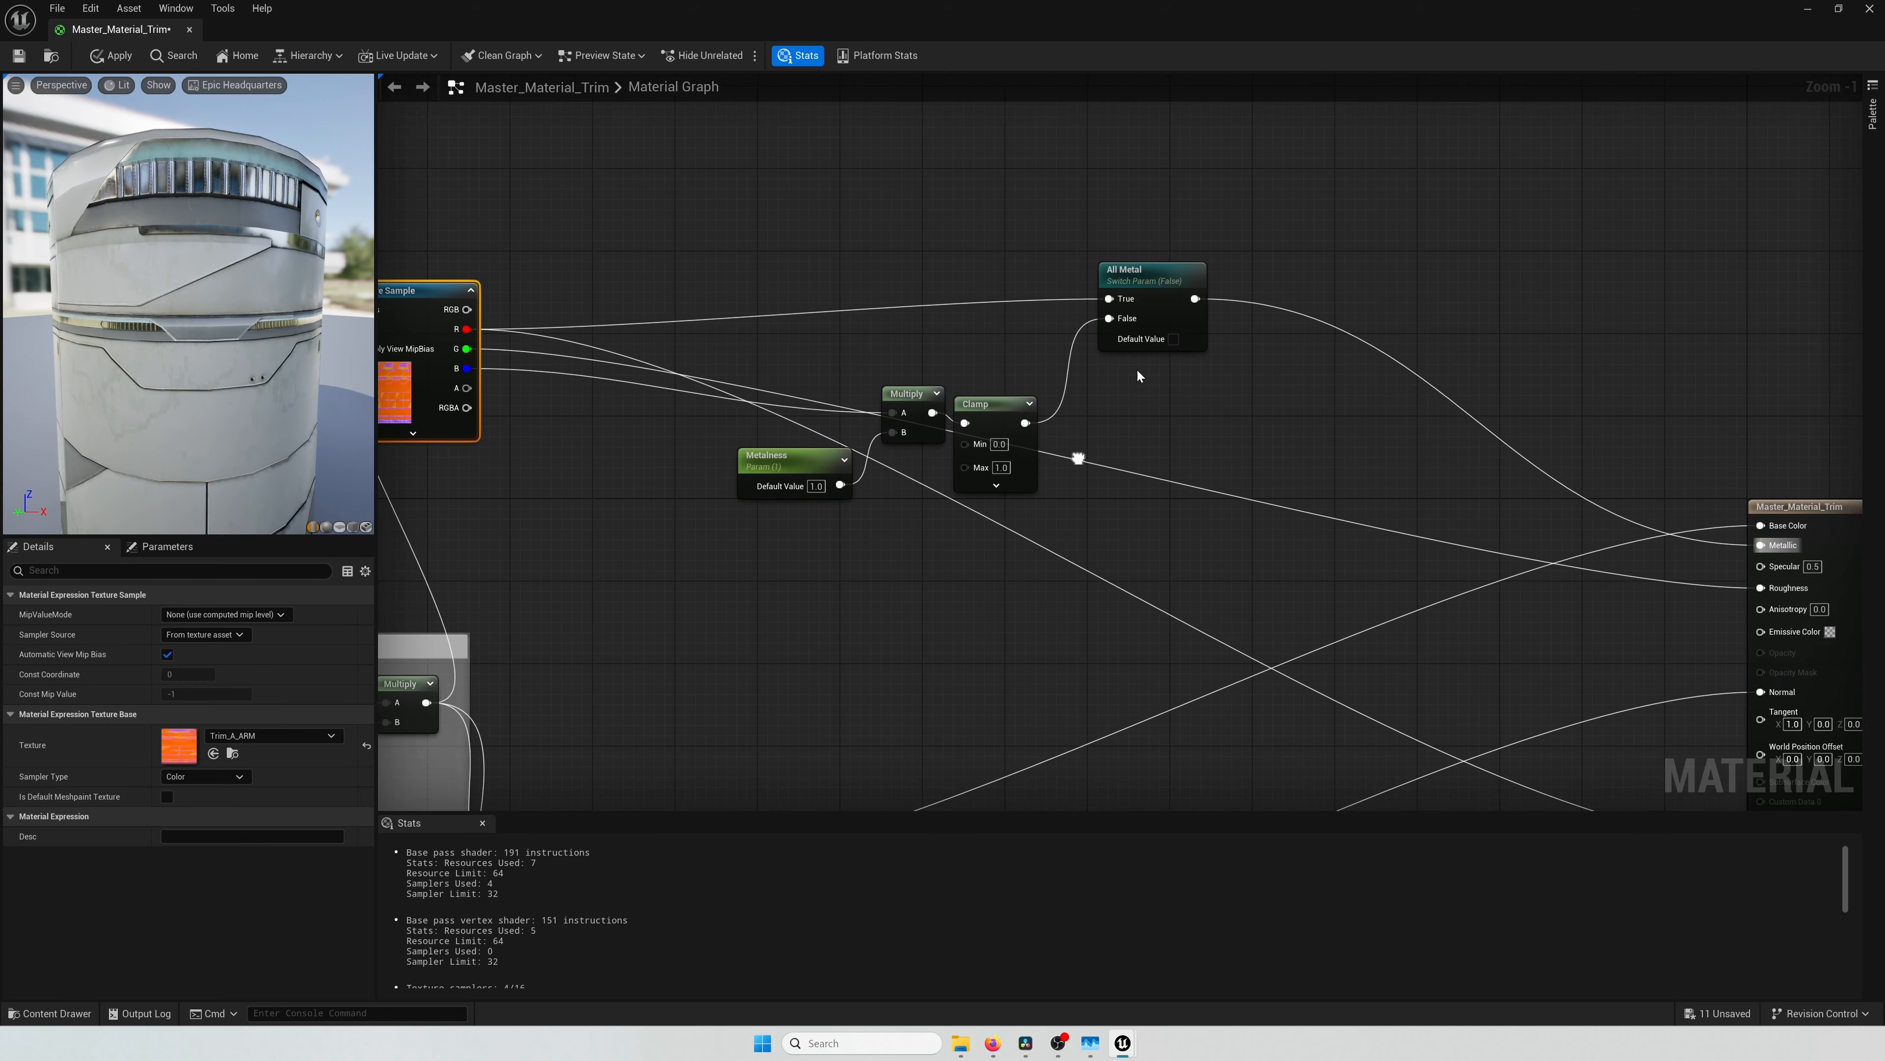
left_click_drag(1138, 273, 1086, 366)
Step: Move the Metalness, Multiply, Clamp and All Metal nodes higher and group them in a comment titled Metalness Adjustments
left_click_drag(1195, 278, 772, 478)
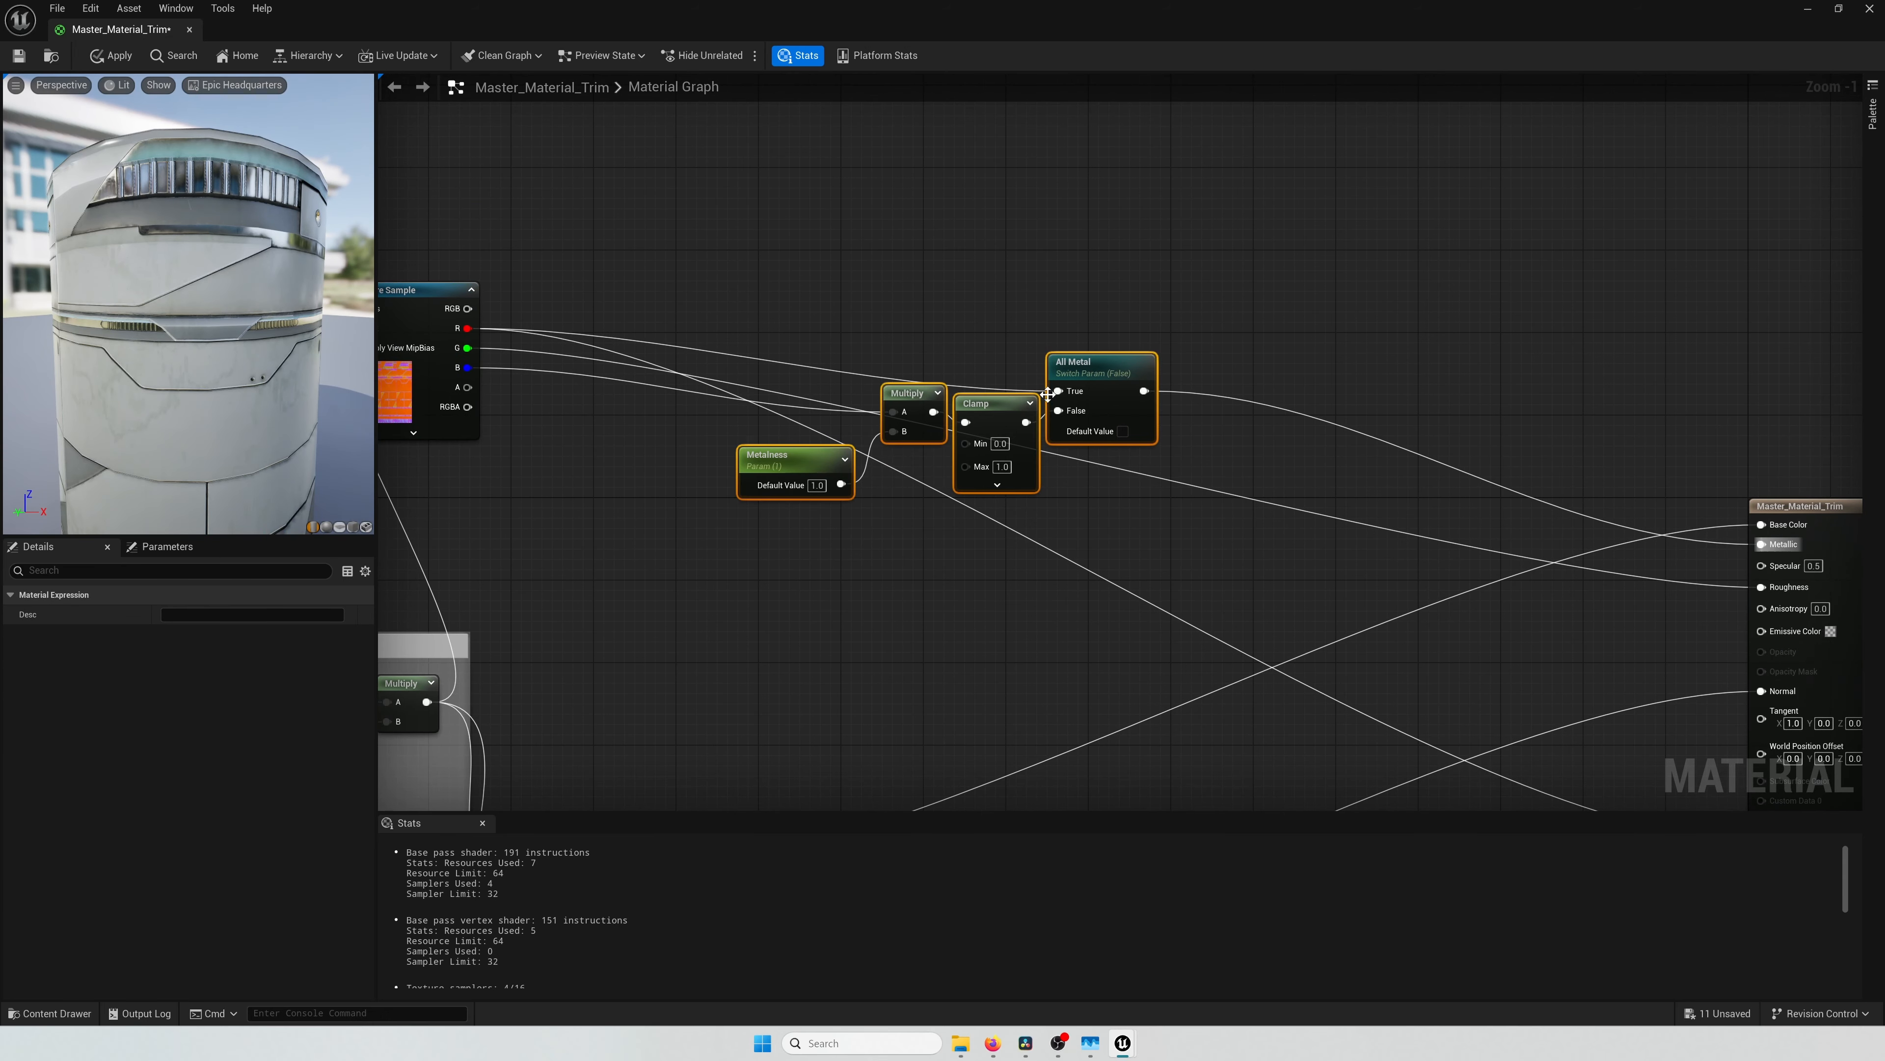
left_click_drag(1000, 395, 980, 231)
key("c")
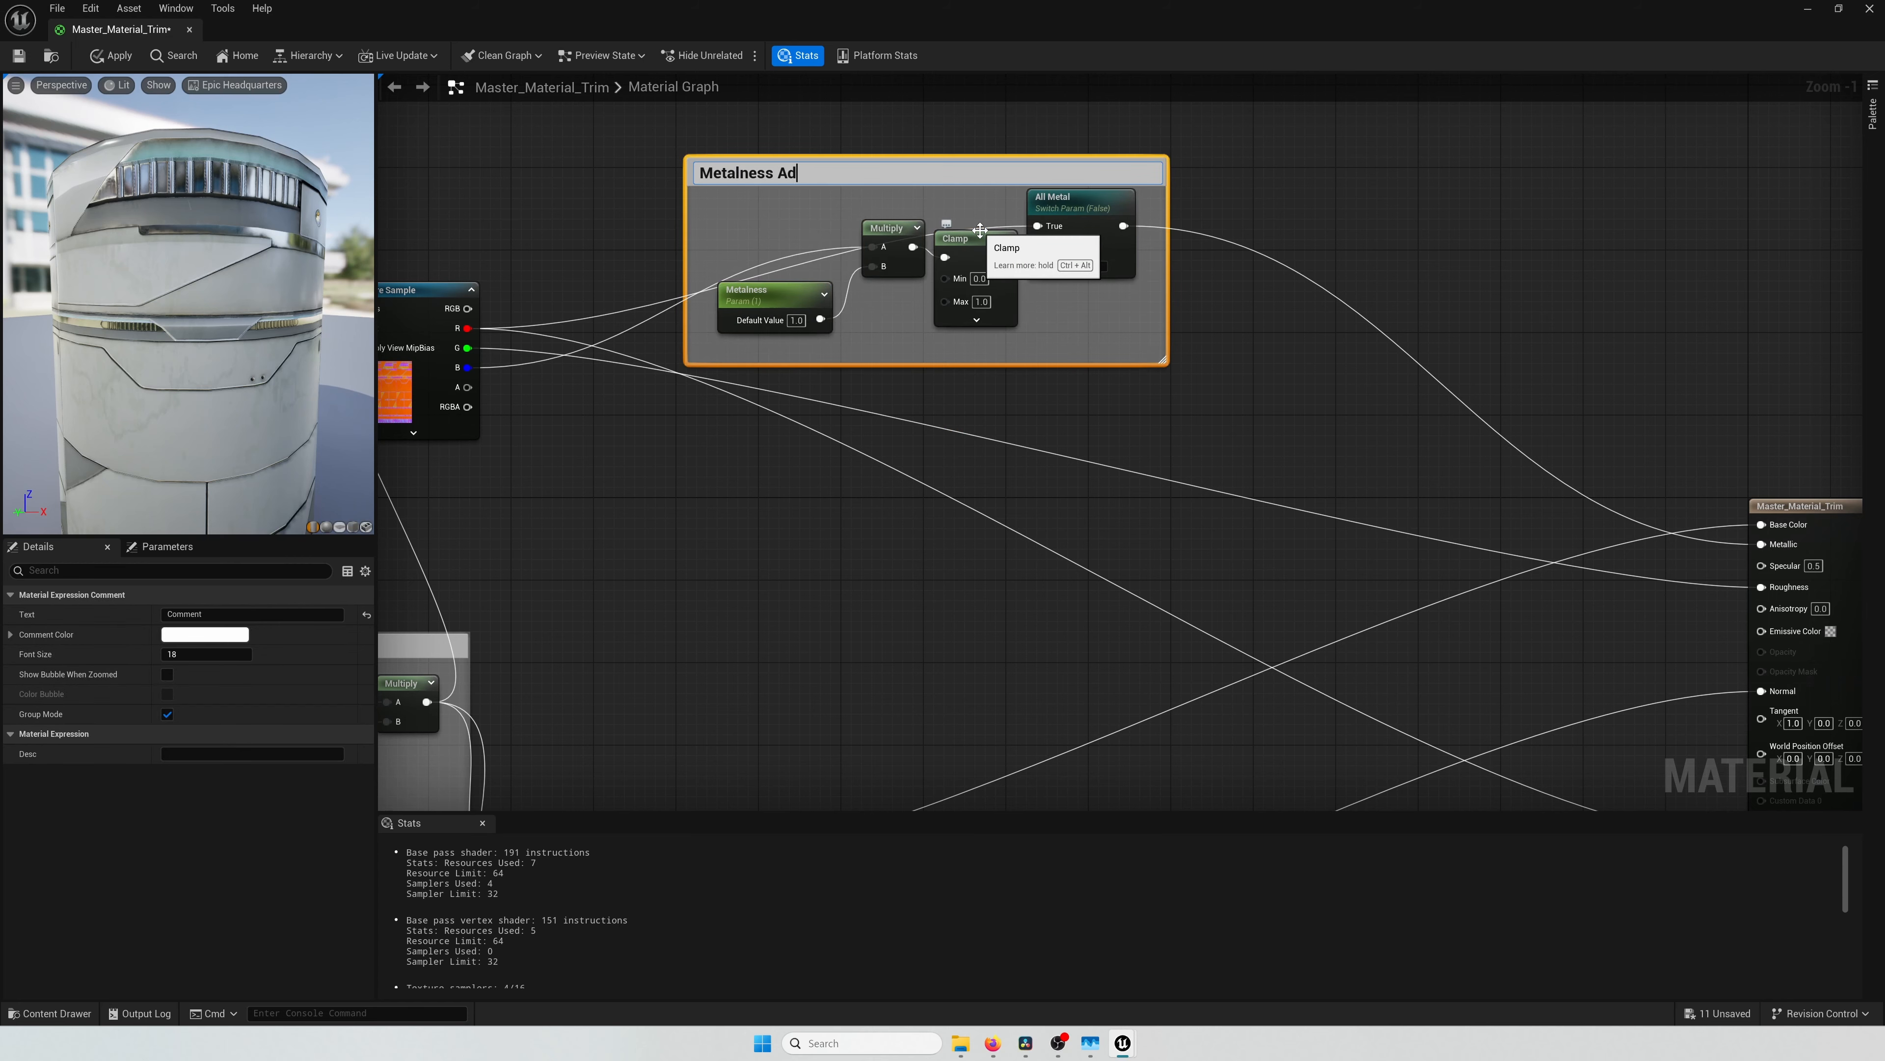
type("Metalness Adjustment")
key("Return")
left_click(960, 576)
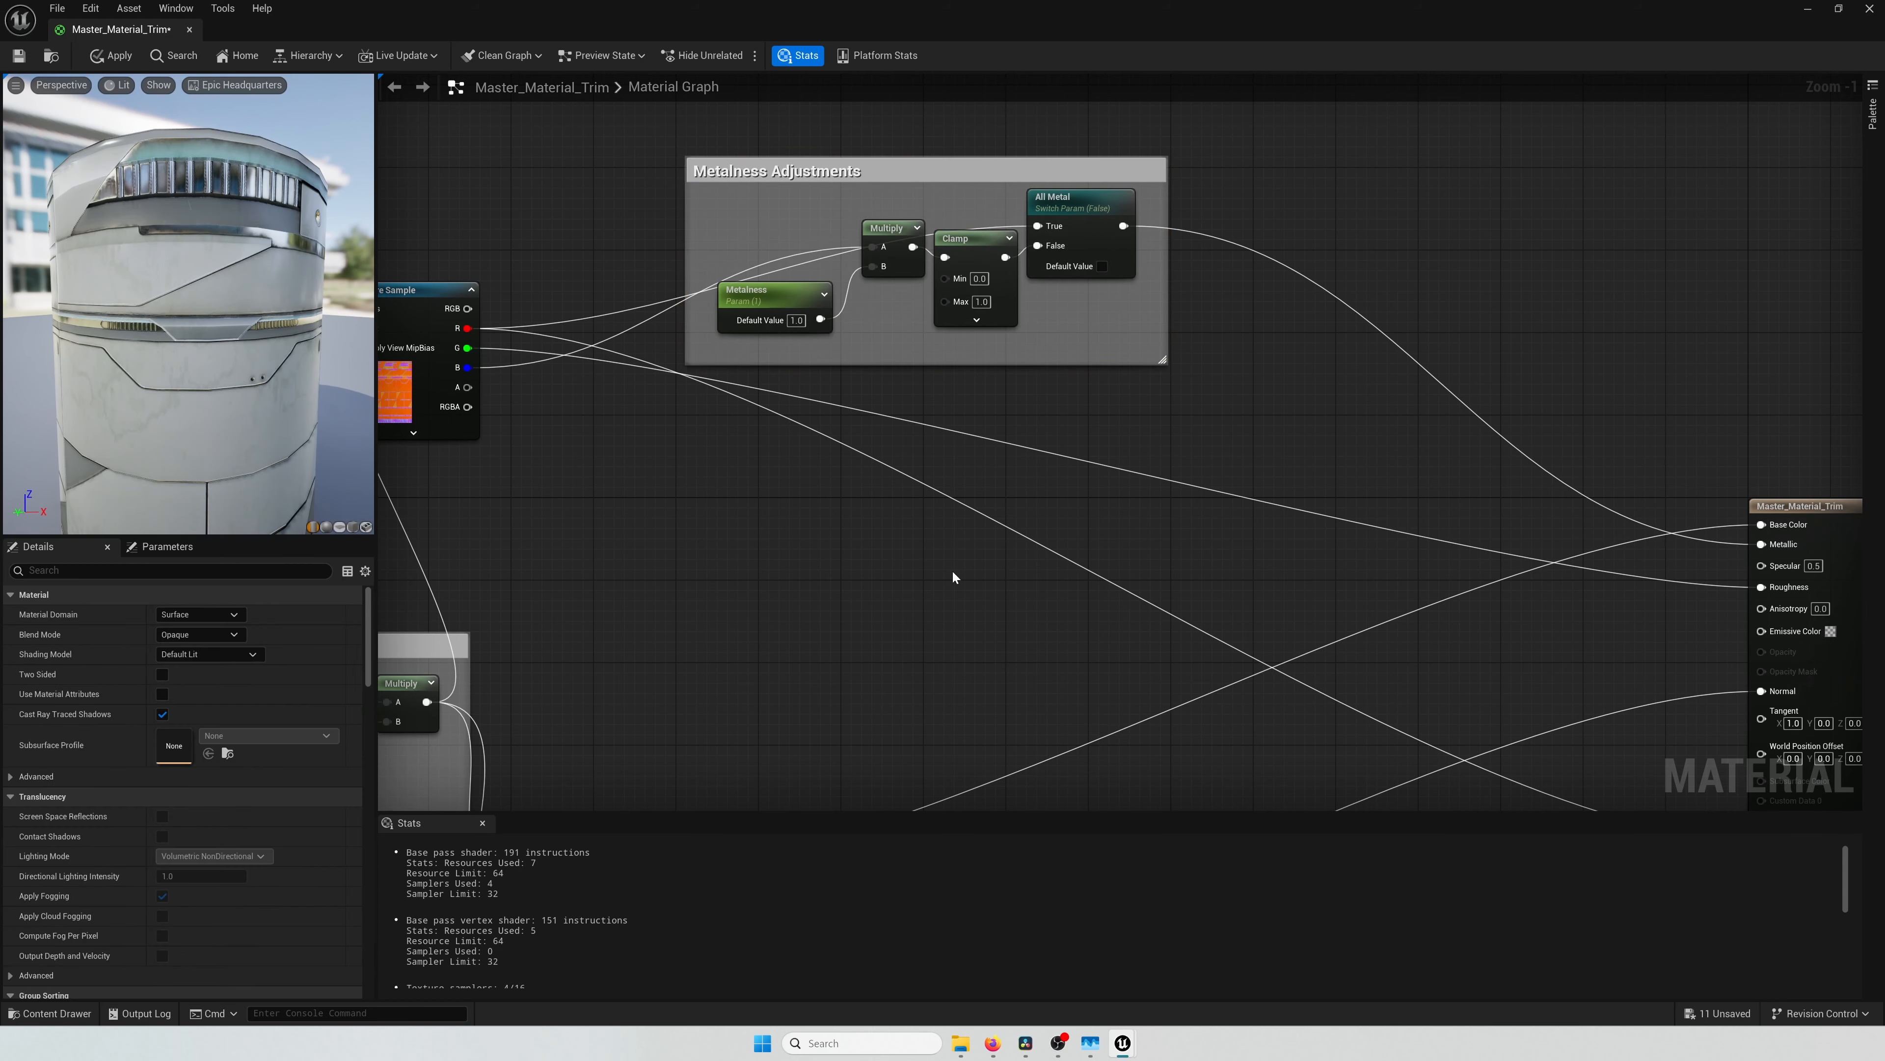
Step: Move the Texture Tiling group and the three connected texture samples farther left, making room before the Metalness Adjustments group
right_click_drag(807, 574, 949, 470)
scroll(921, 479, "down", 5)
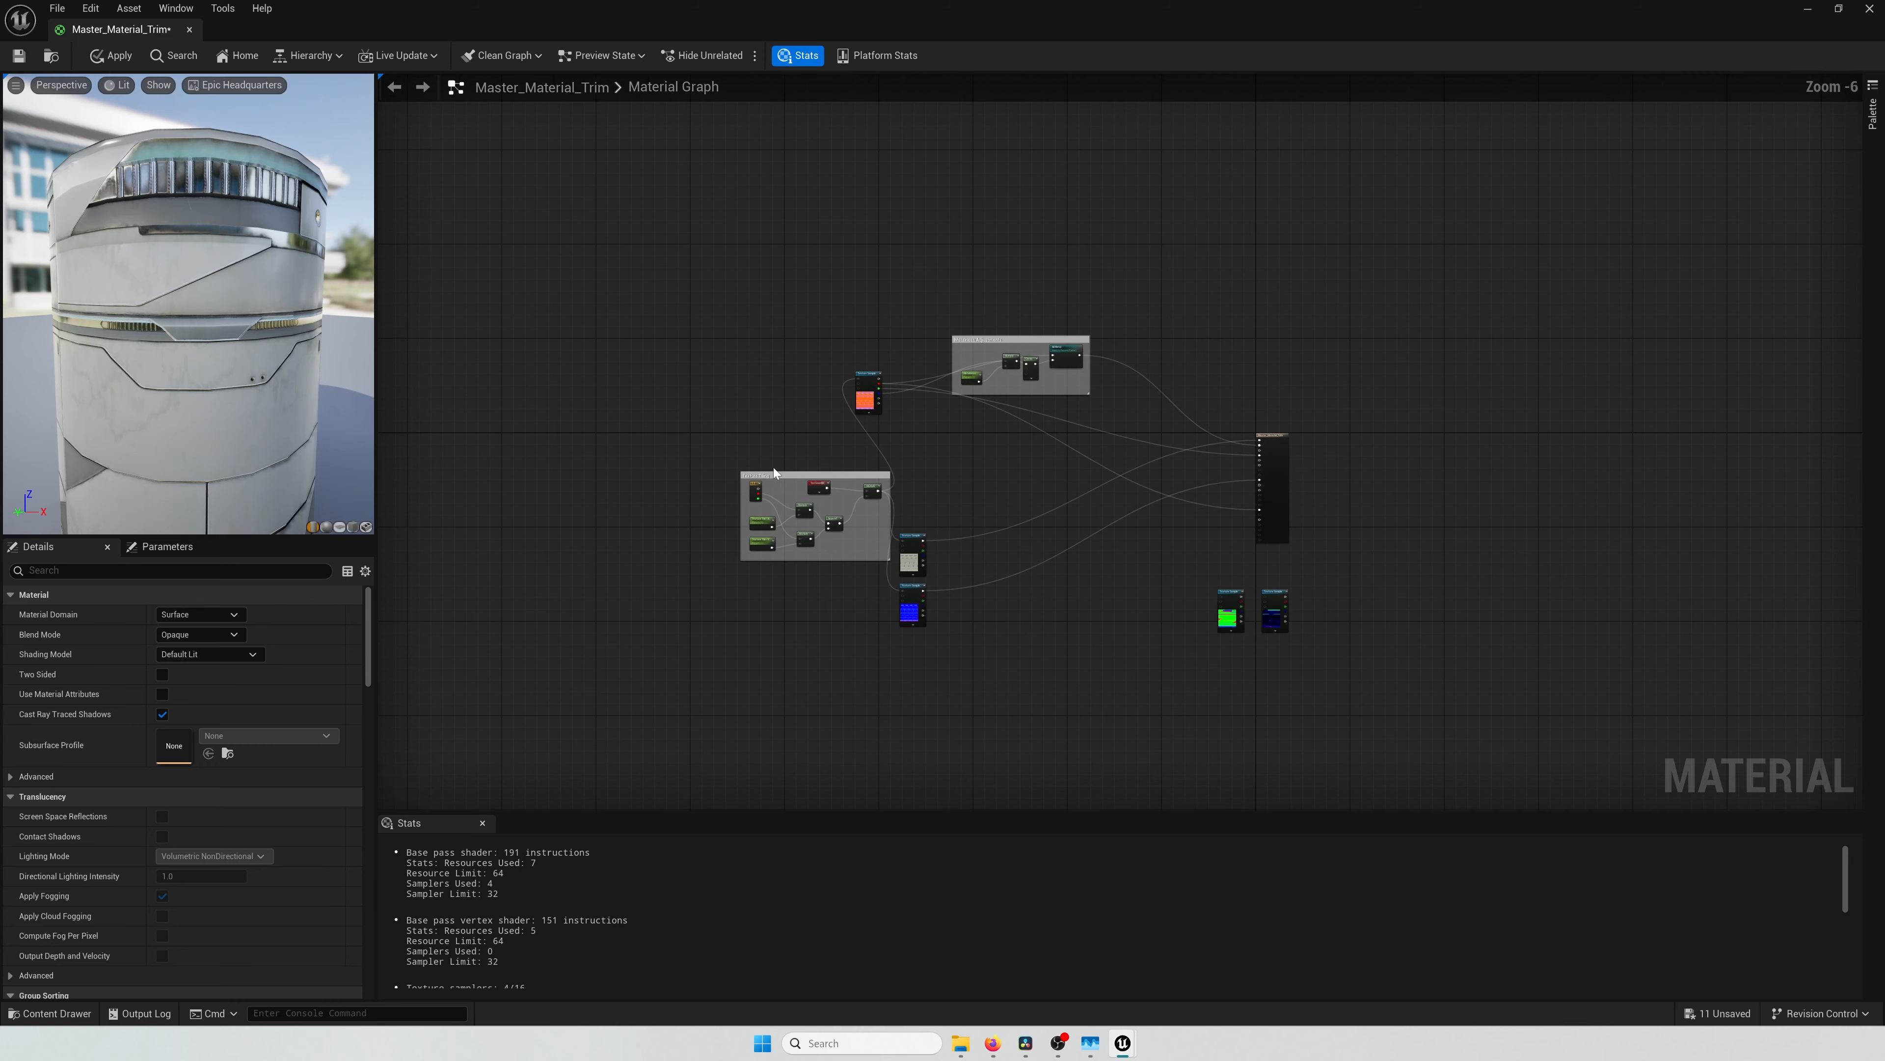
left_click_drag(783, 473, 432, 481)
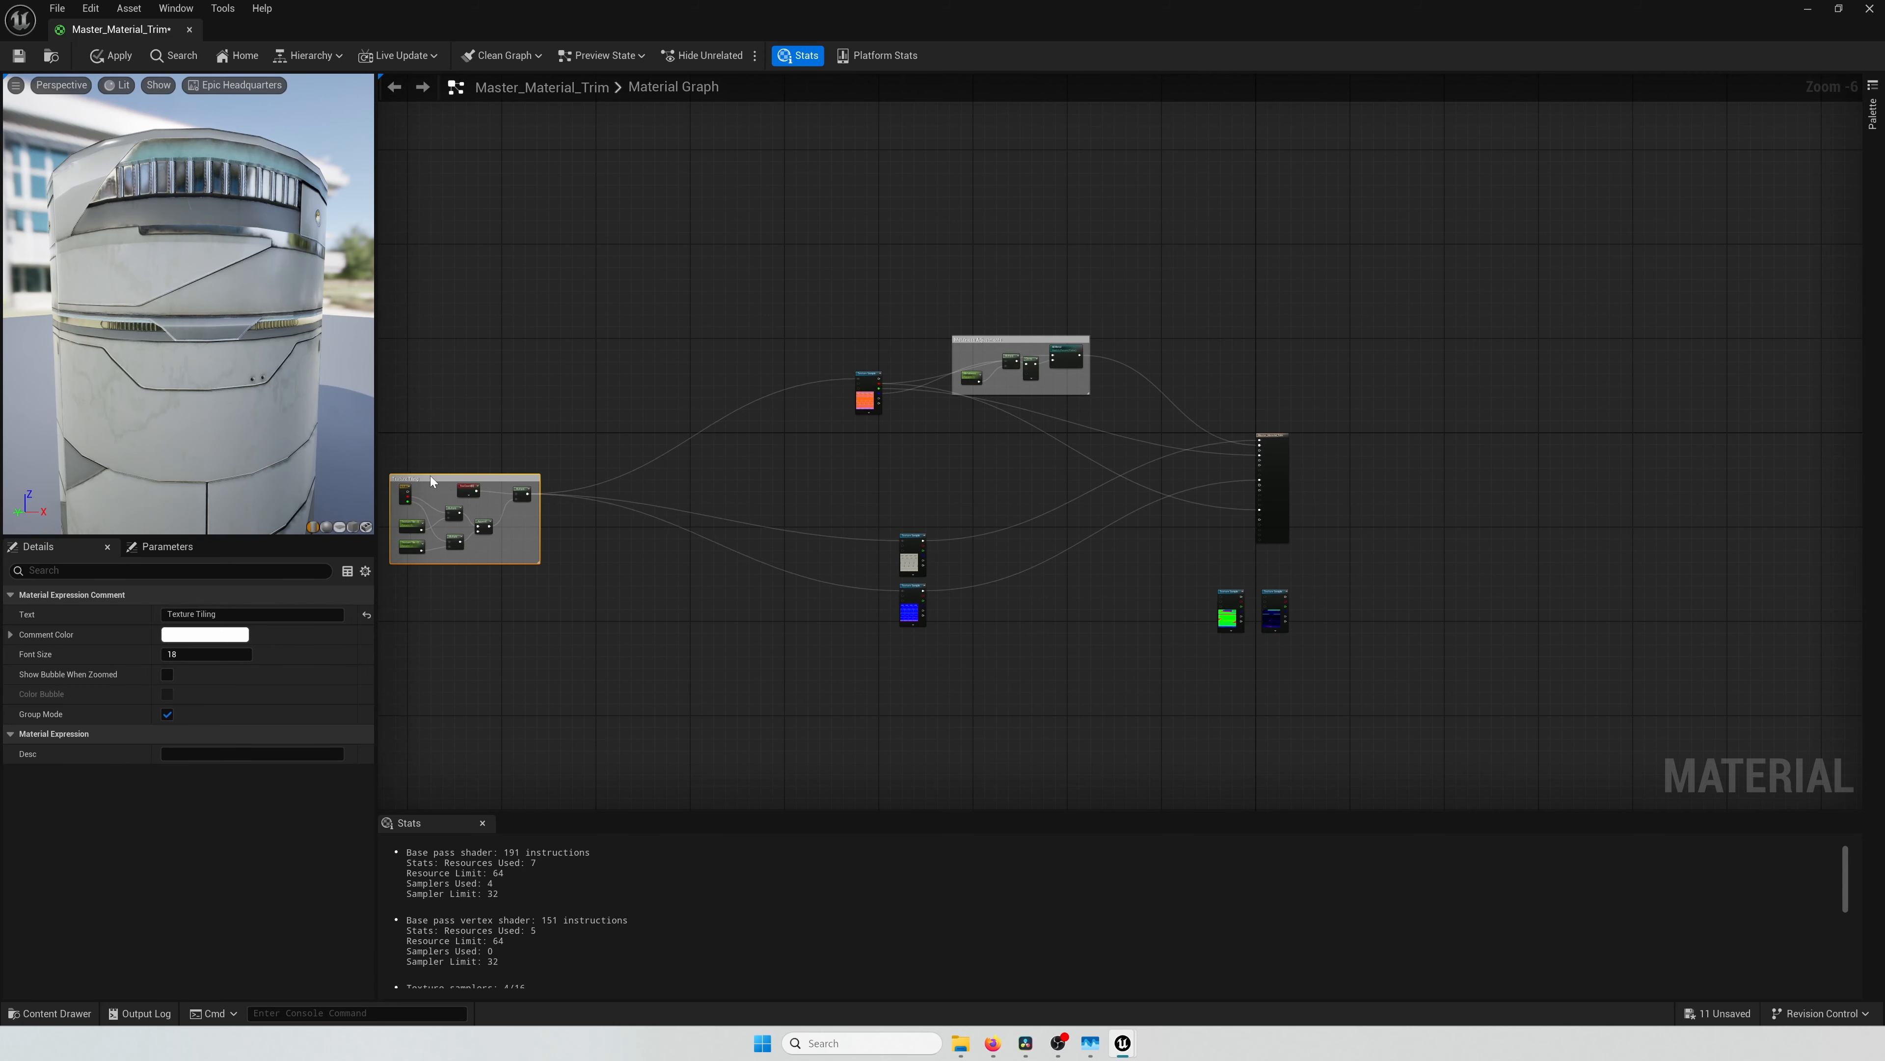
left_click_drag(980, 680, 700, 584)
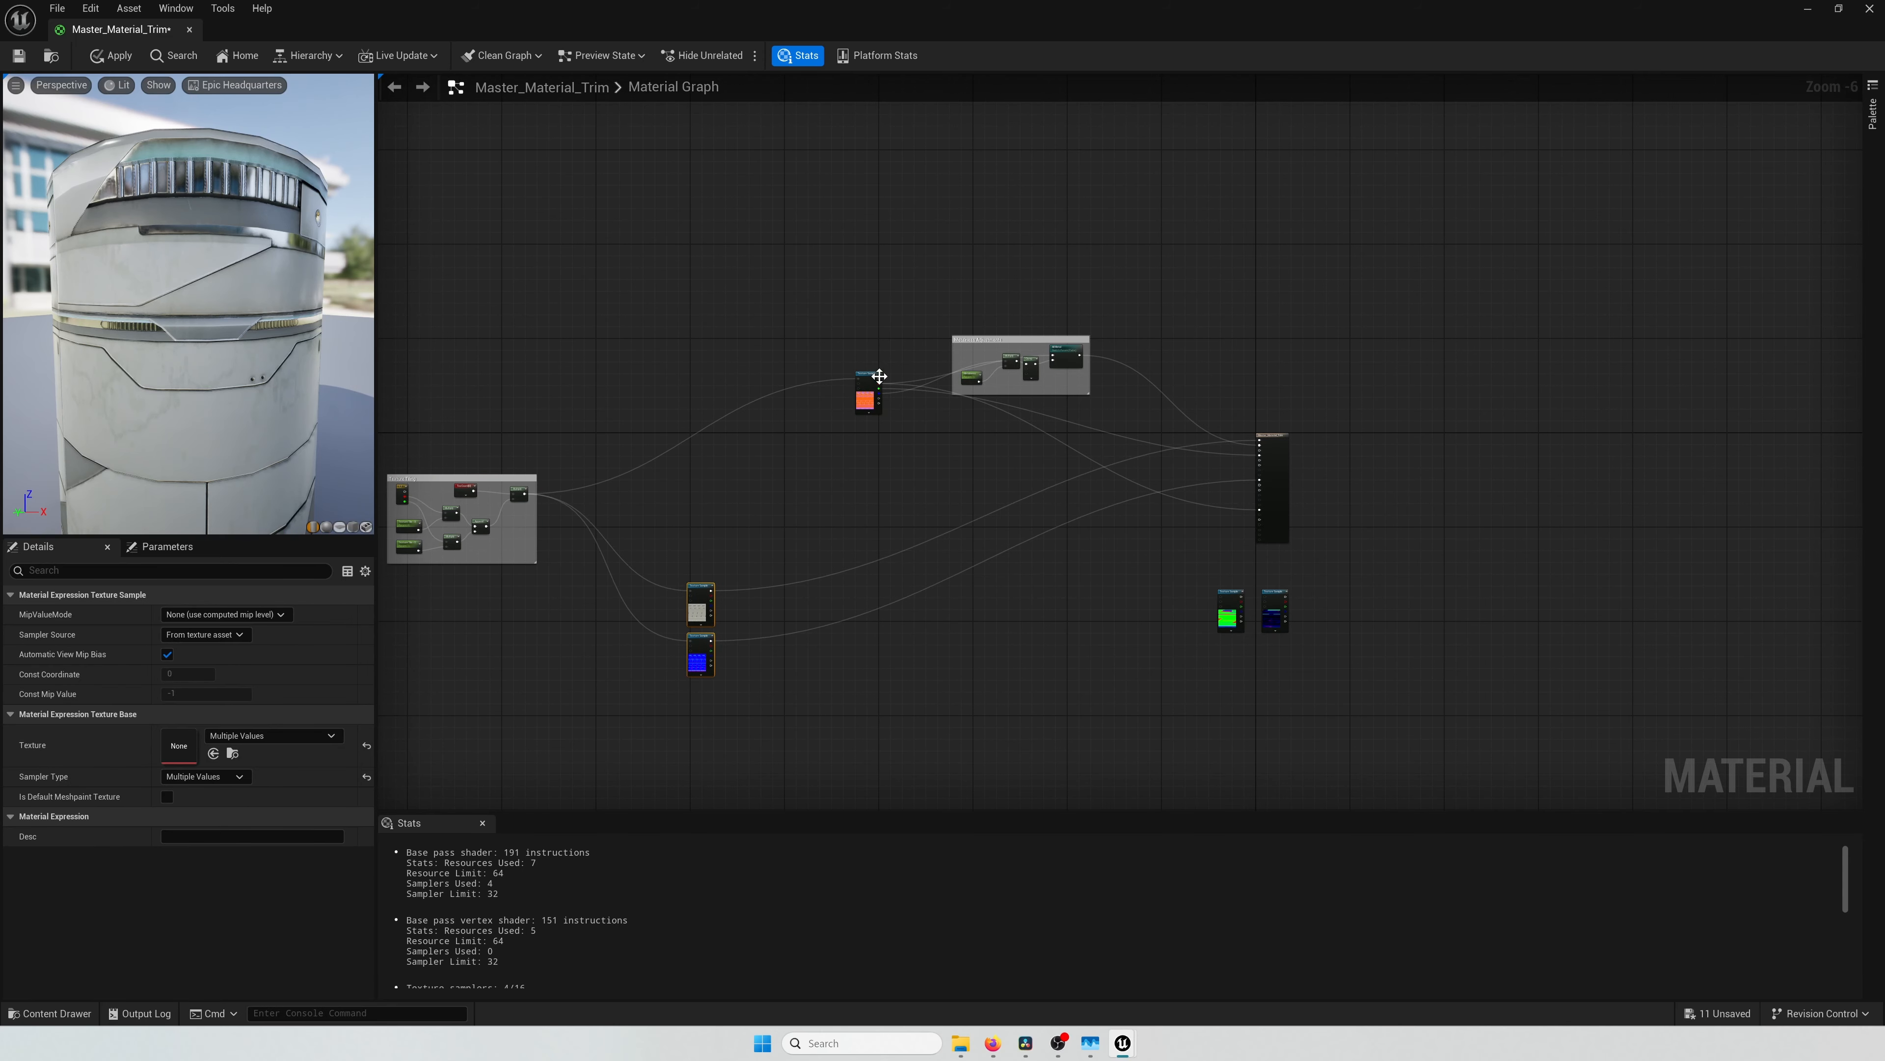
left_click_drag(872, 373, 708, 385)
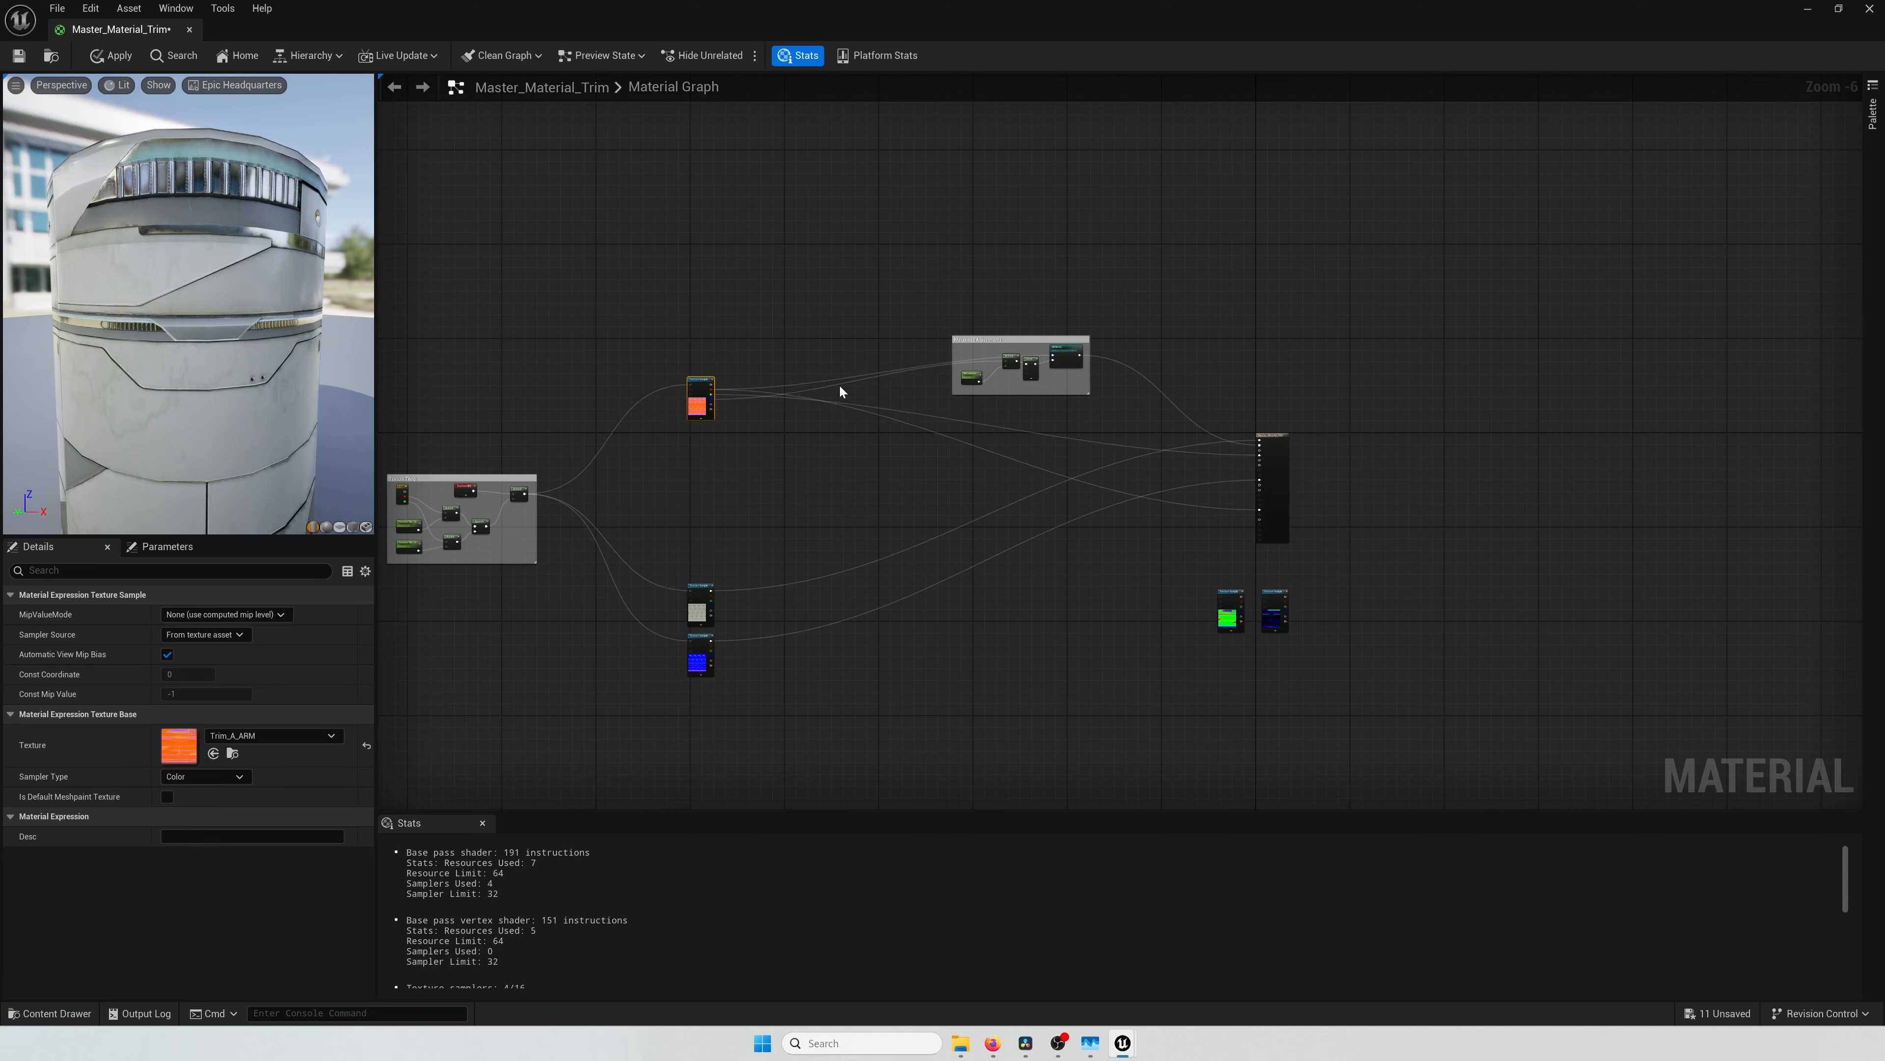
Step: Duplicate the Metalness, Multiply and Clamp nodes below and right of the Trim_A_ARM sample, and space the Clamp copy away from the Multiply copy
scroll(840, 392, "up", 5)
left_click(695, 452)
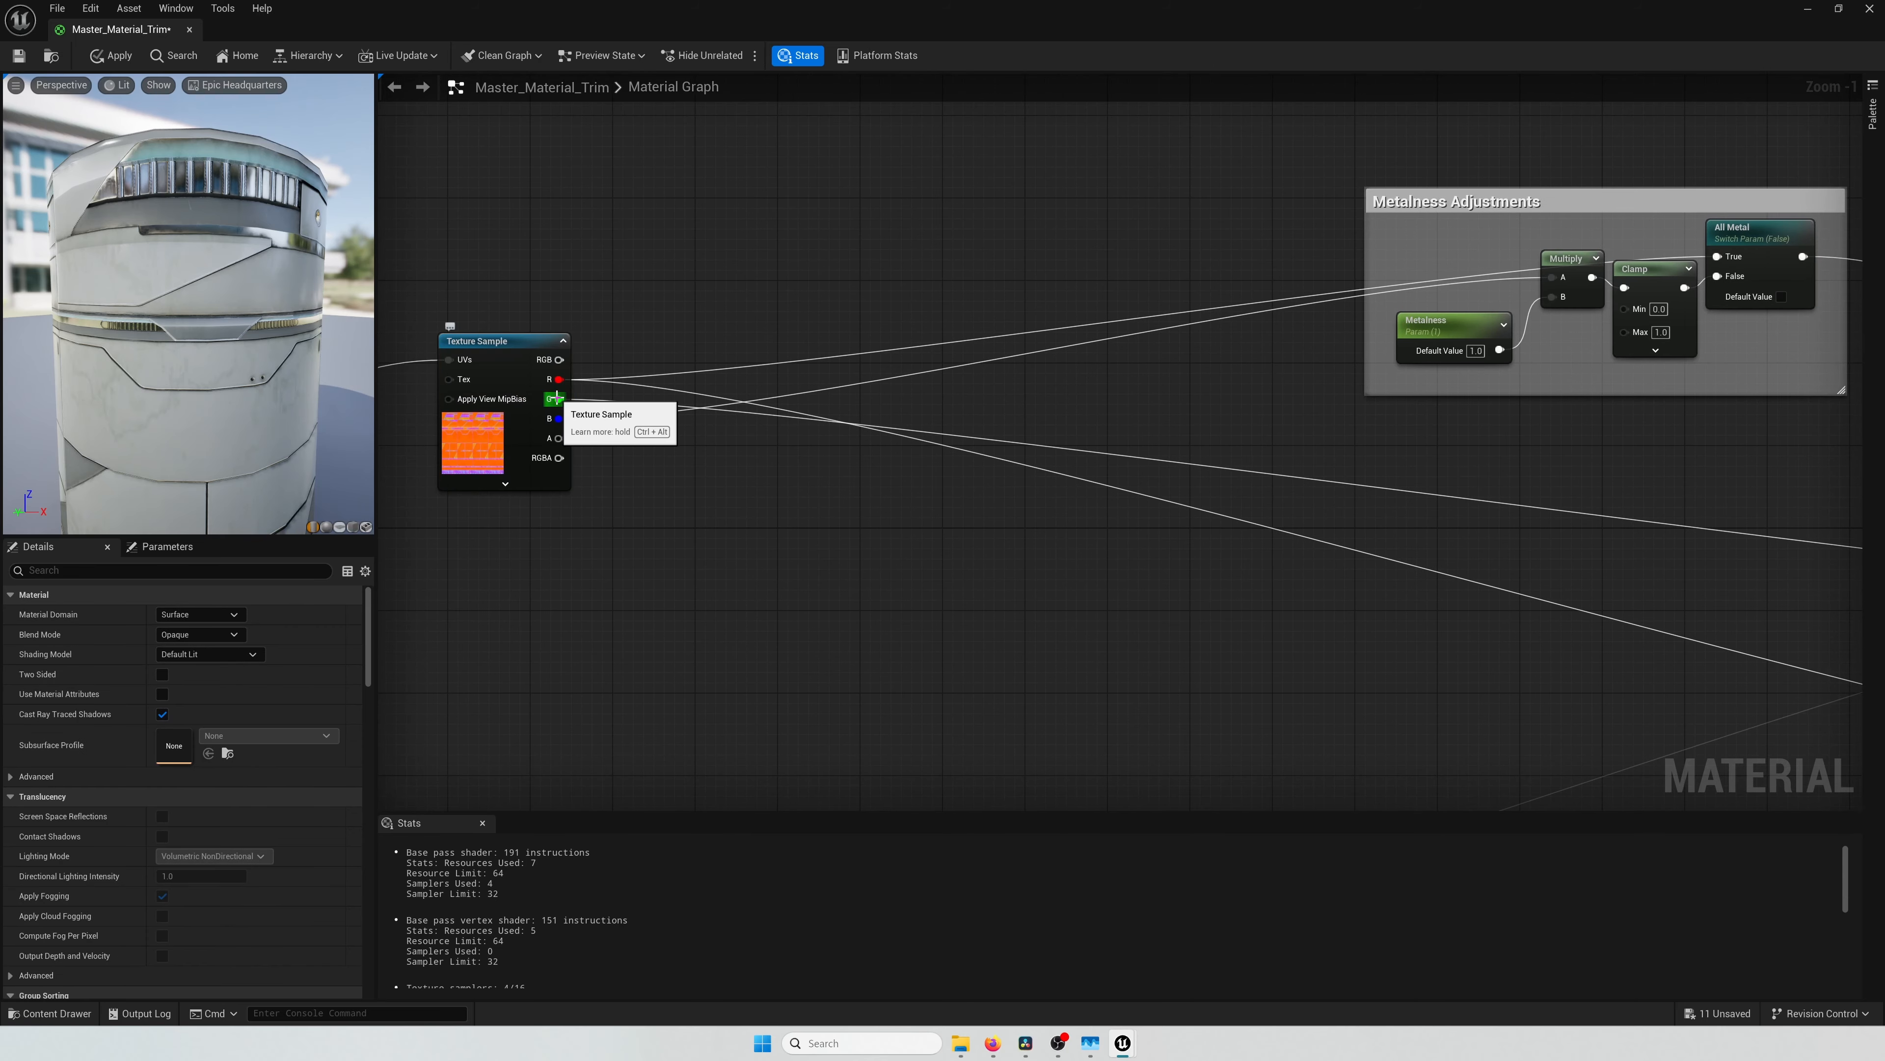
left_click(1479, 316)
left_click(1653, 269, "ctrl")
left_click(1566, 258, "ctrl")
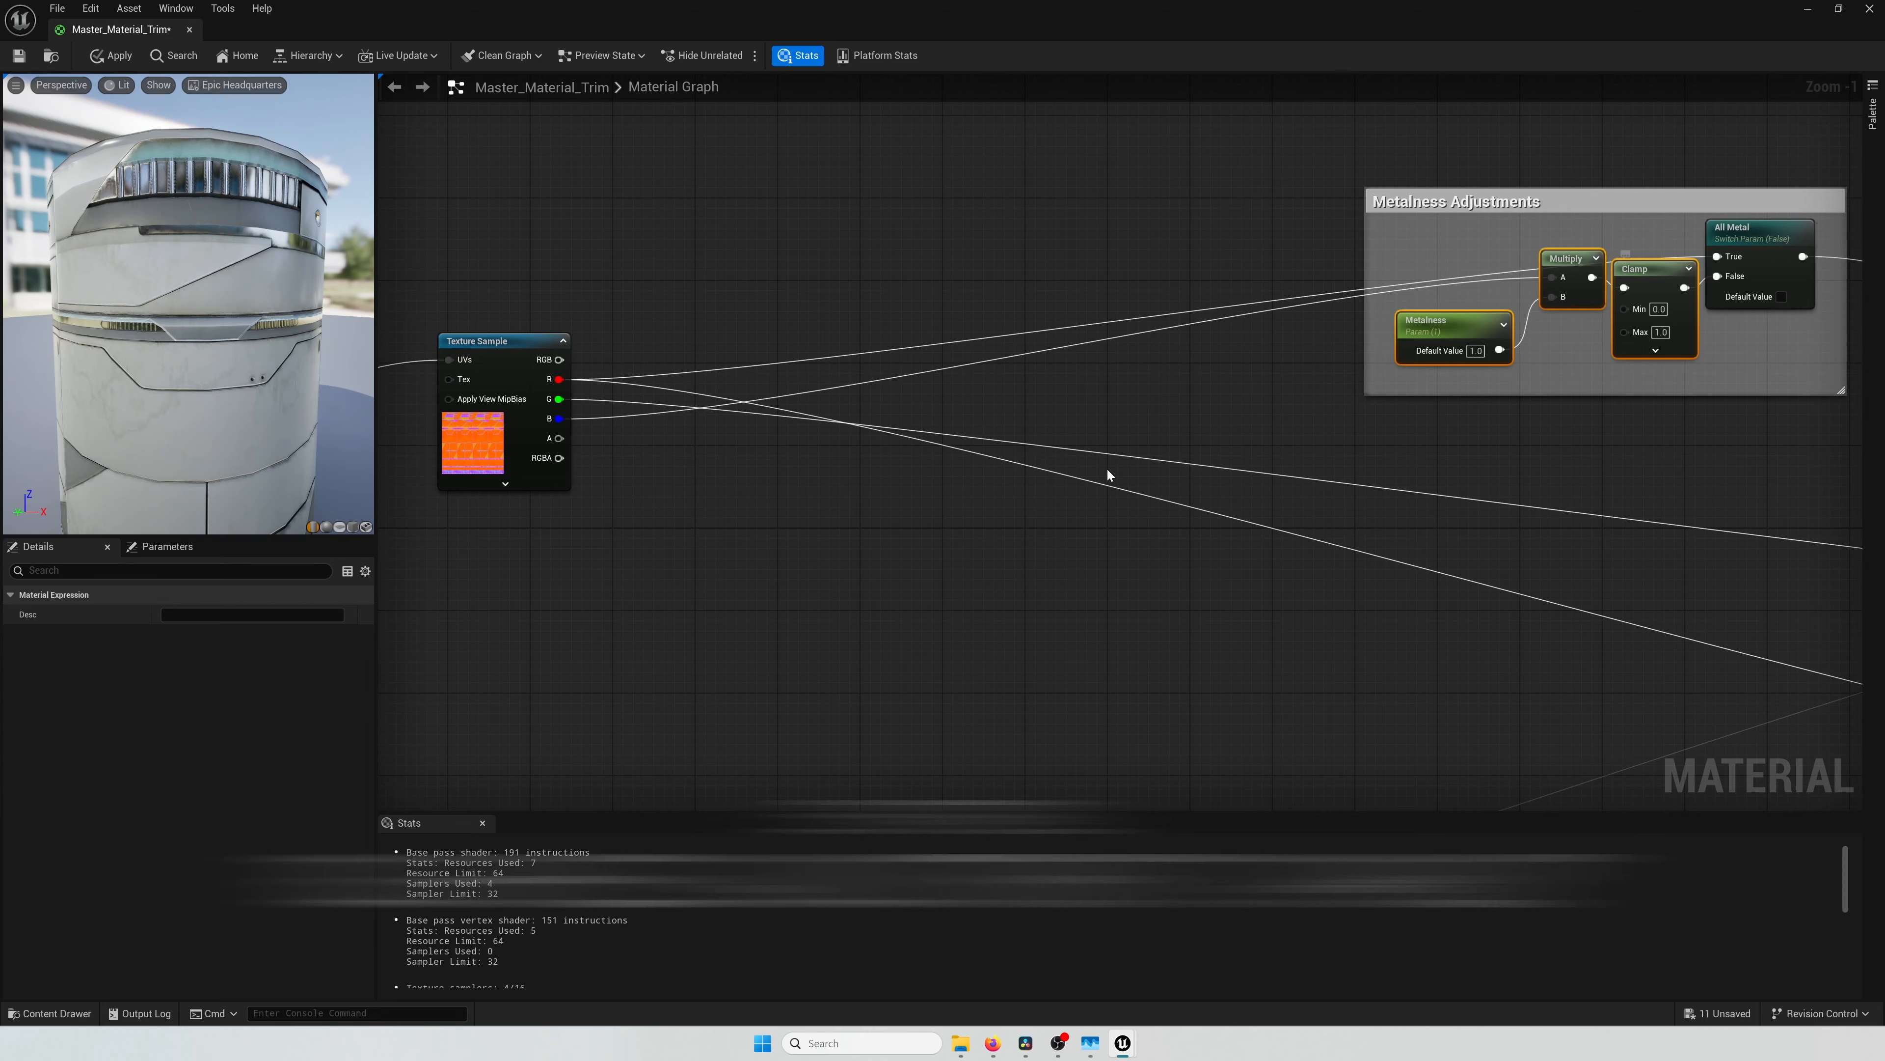
key("ctrl+c")
left_click(770, 616)
scroll(770, 616, "up", 1)
key("ctrl+v")
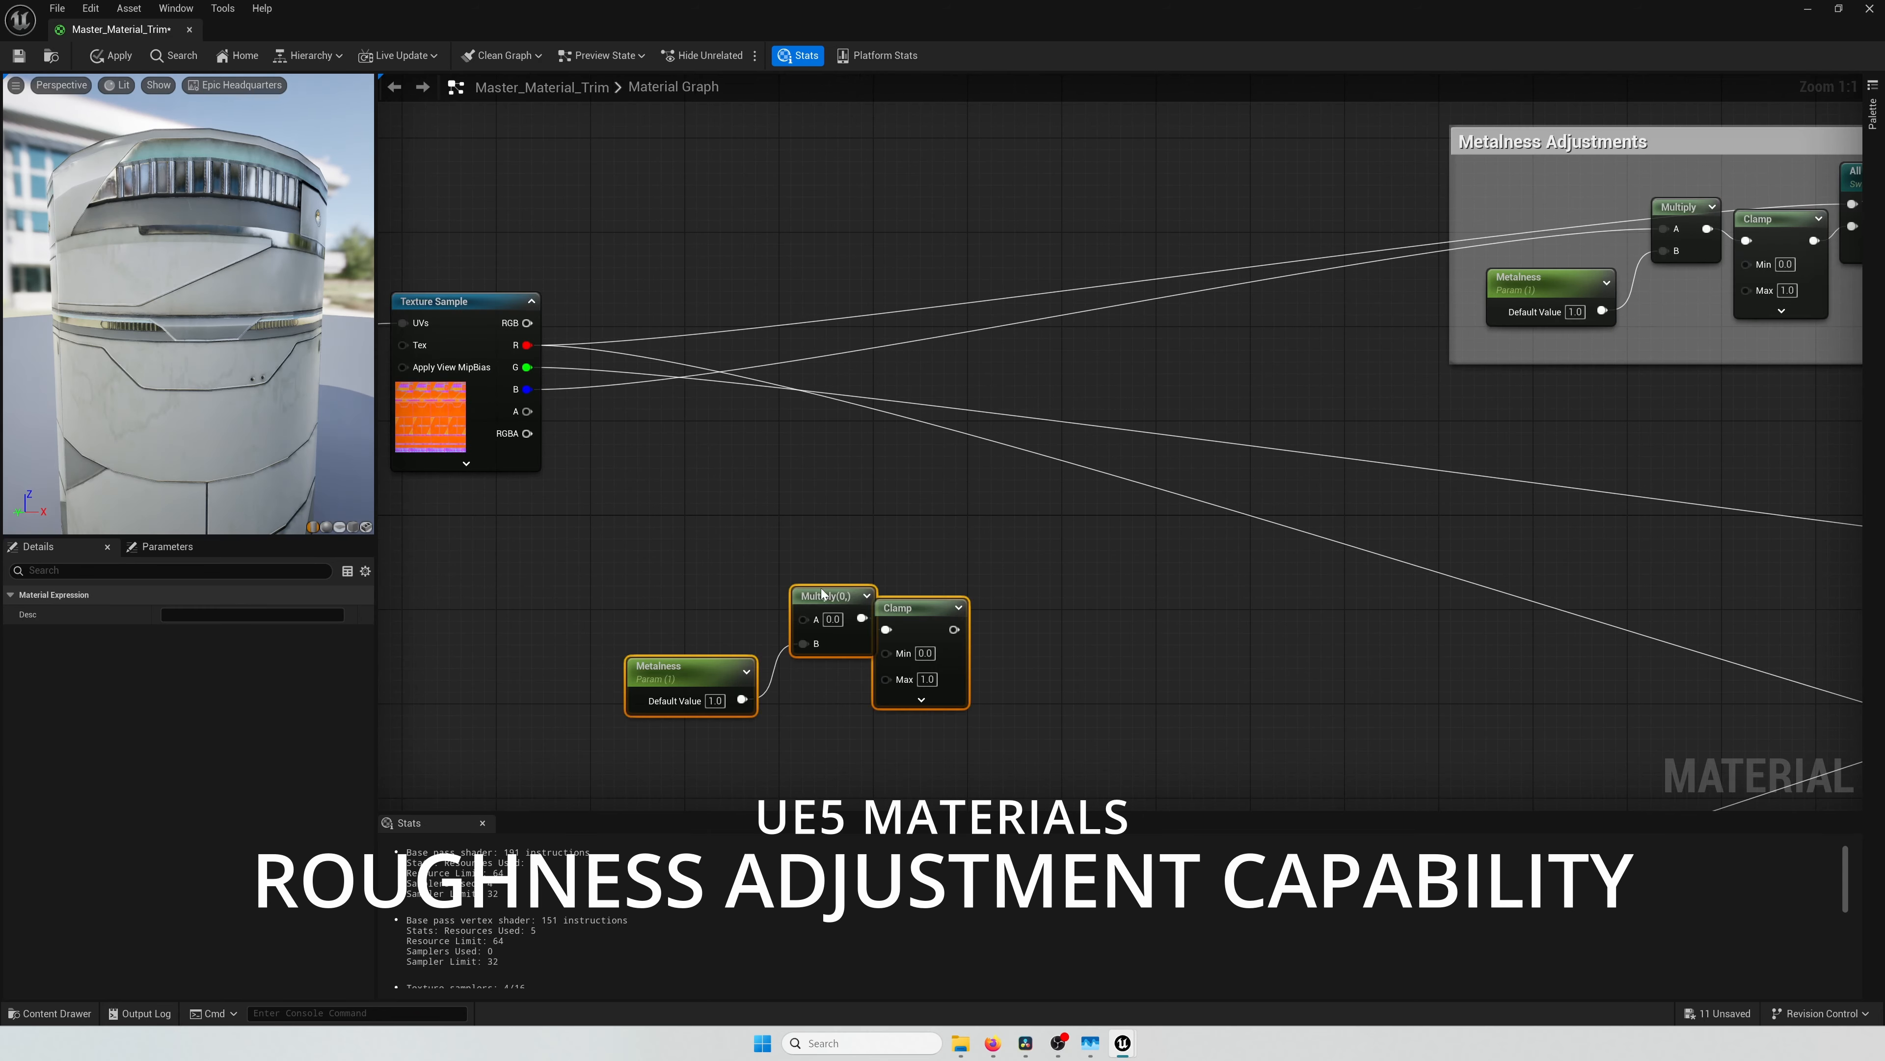
left_click_drag(822, 591, 935, 557)
left_click(920, 537)
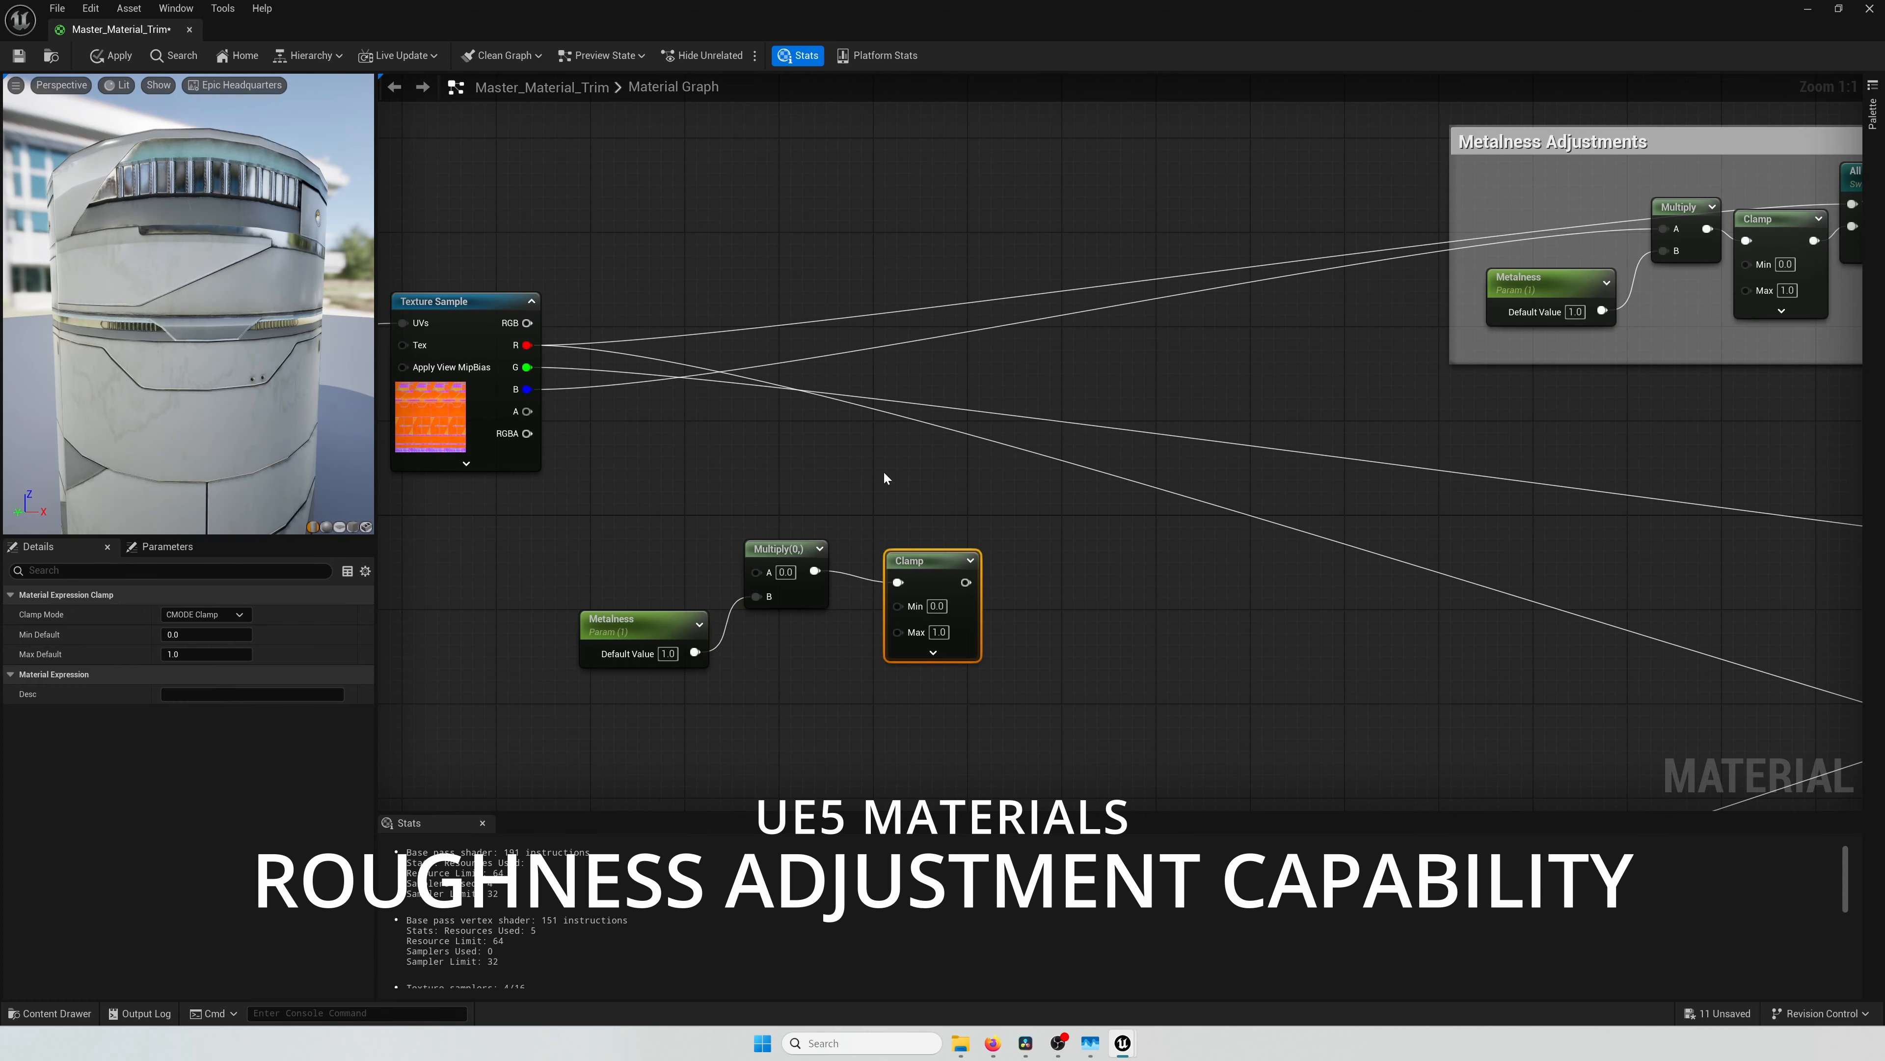
Step: Rename the copied Metalness parameter as Roughness and connect the texture sample's green channel to the A input of its Multiply node
left_click(647, 623)
left_click(191, 615)
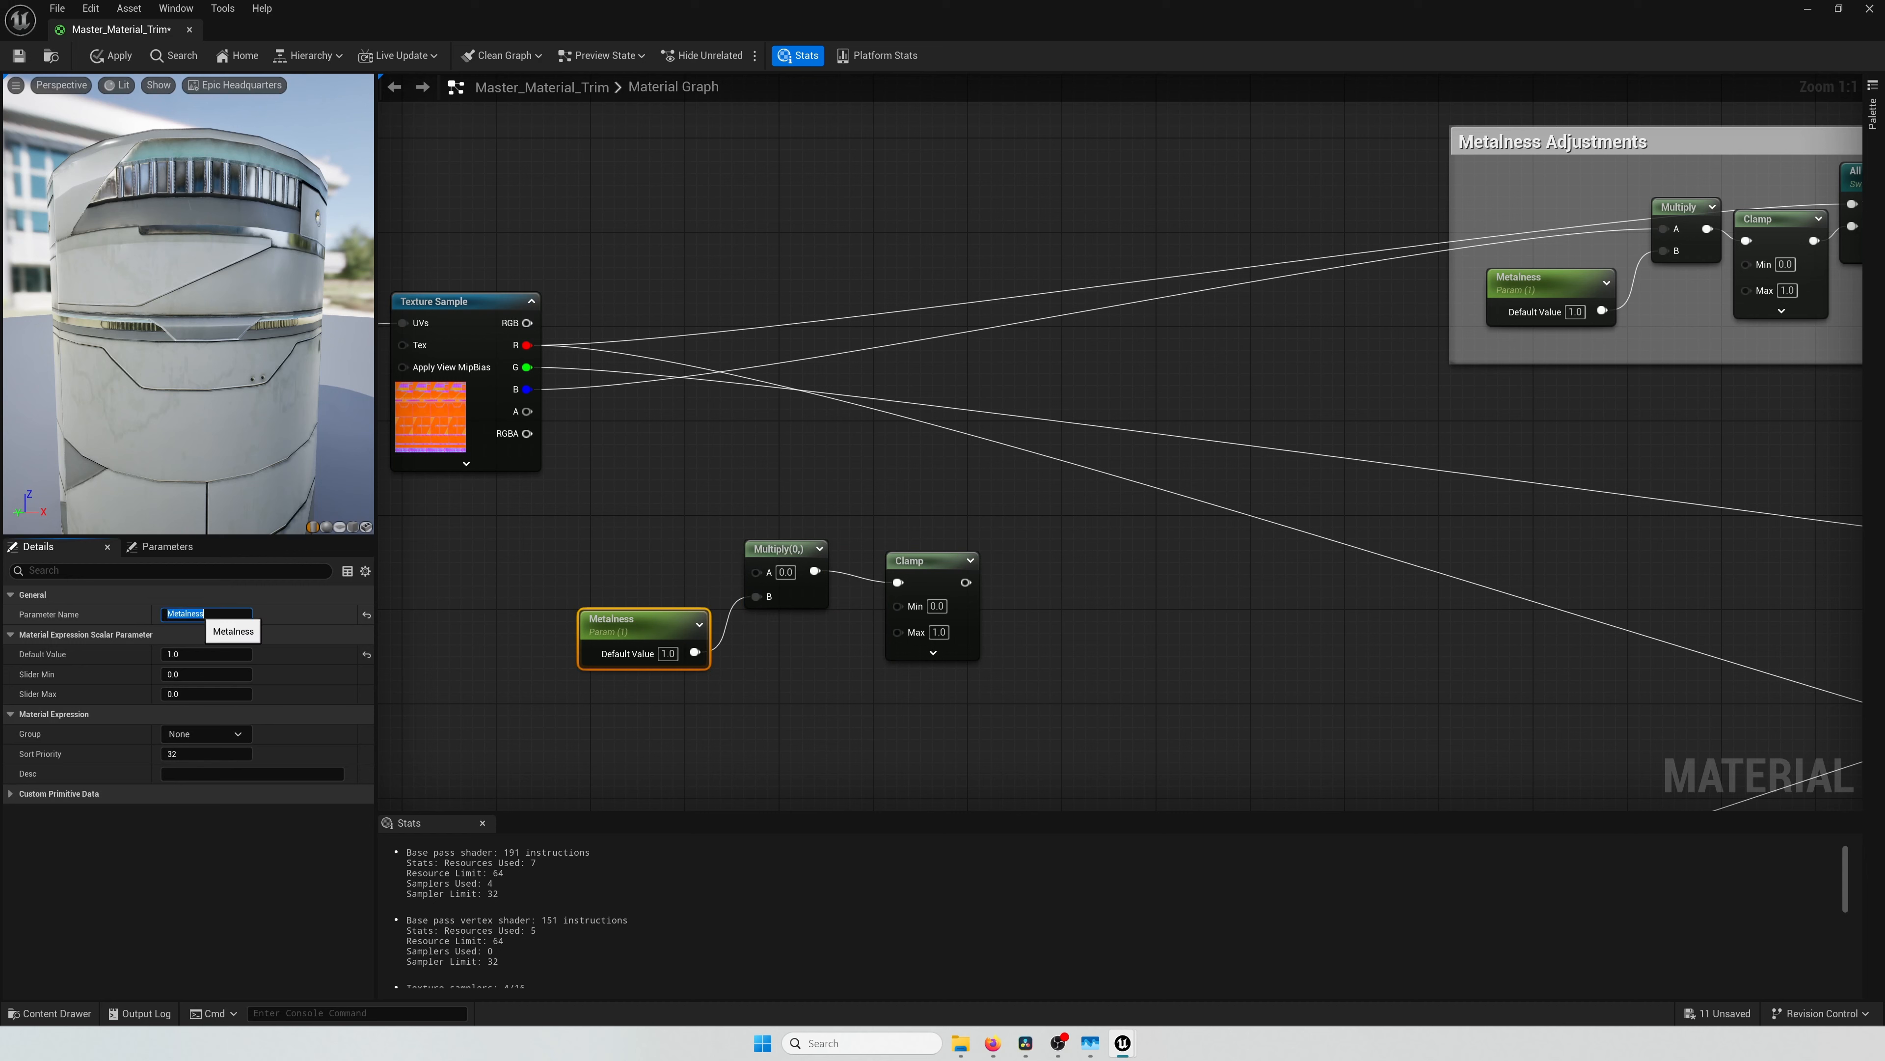
type("Roughness")
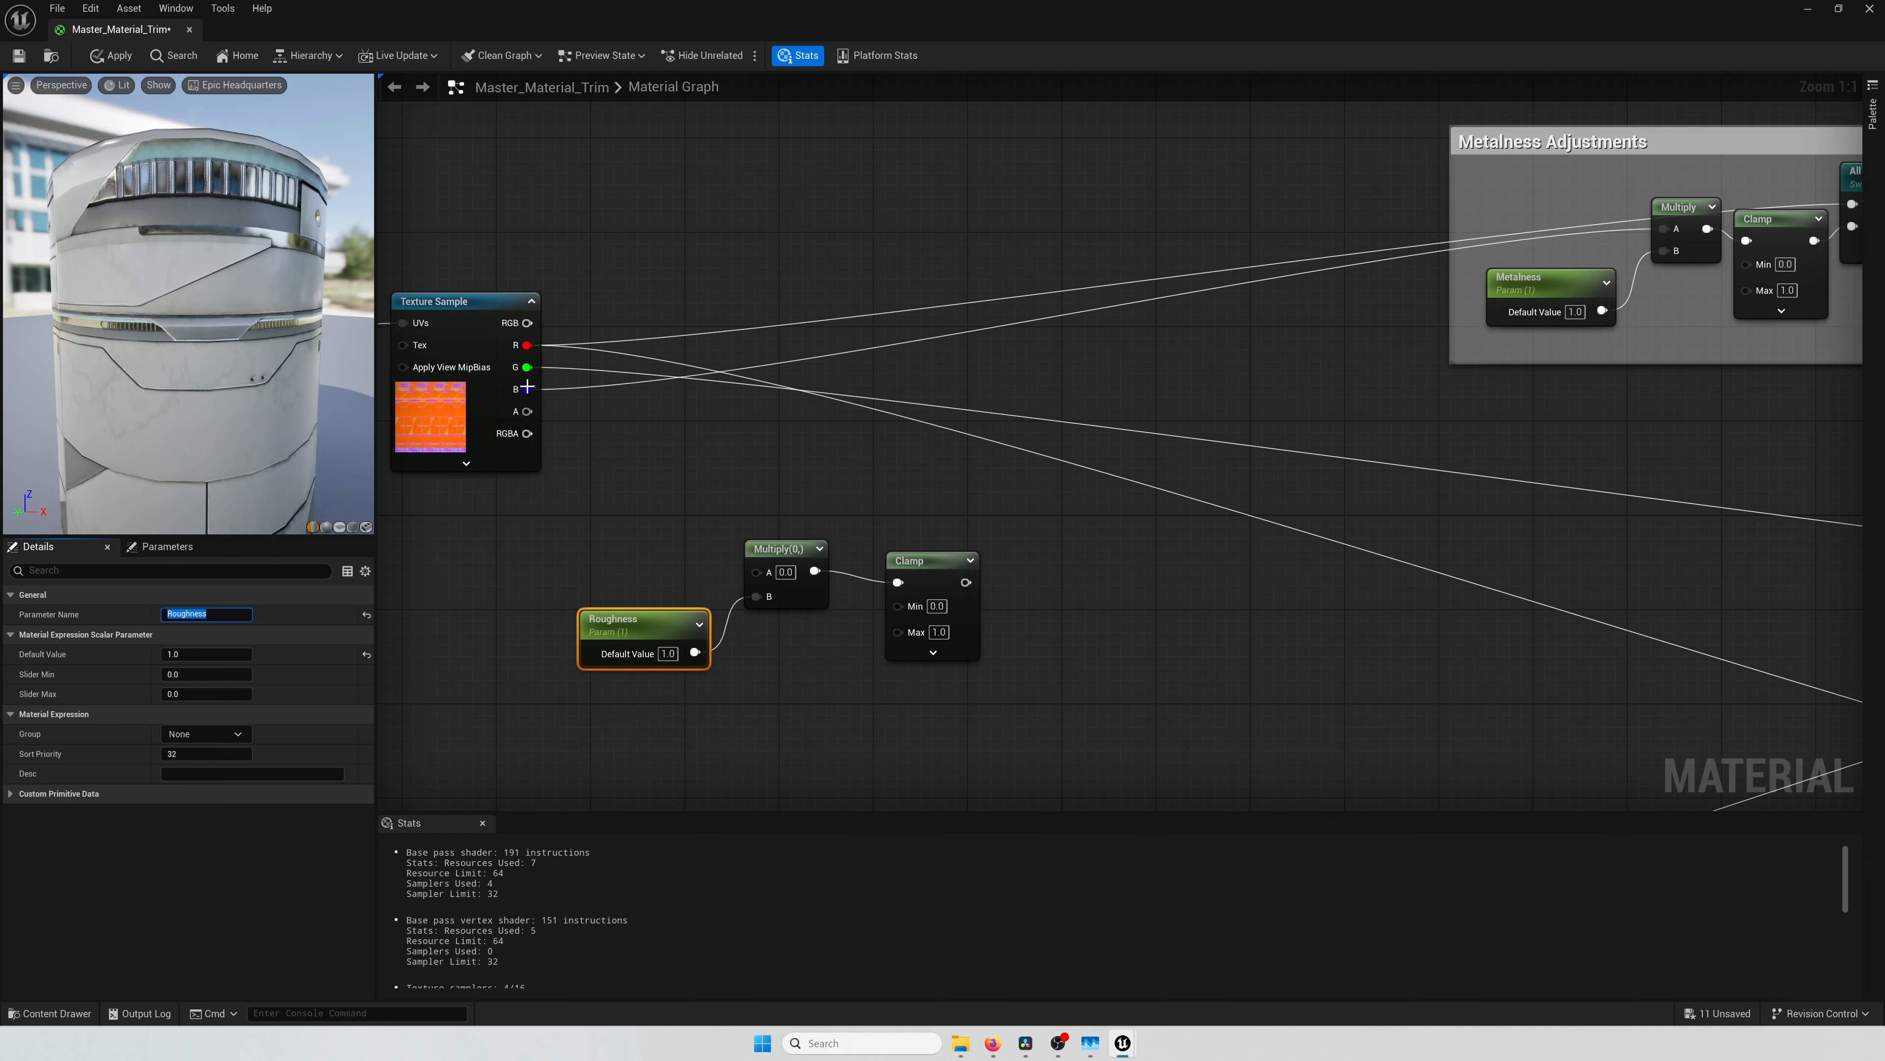
left_click_drag(527, 367, 756, 572)
Step: Connect the roughness Clamp output to the material's Roughness input and space out the Clamp and Roughness nodes
left_click_drag(954, 564, 895, 552)
scroll(895, 553, "down", 3)
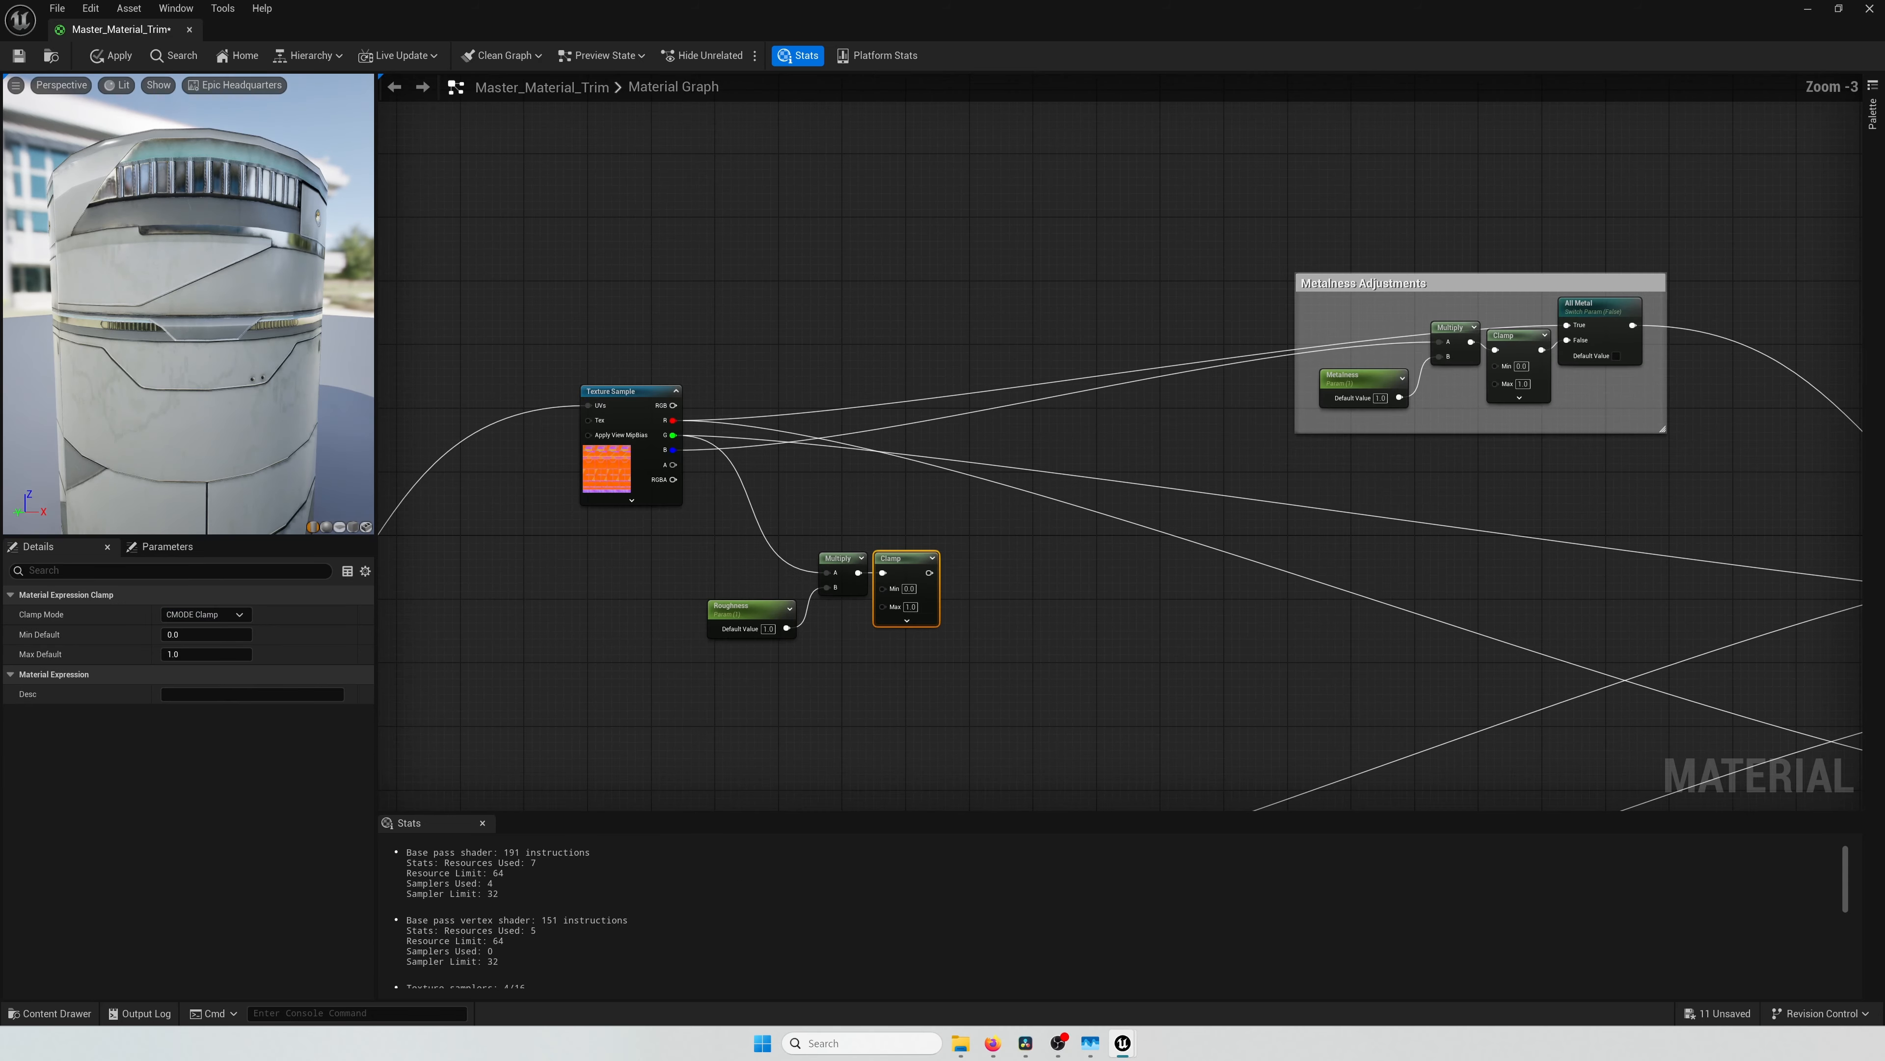
right_click_drag(955, 577, 679, 510)
left_click_drag(652, 502, 1589, 501)
scroll(1640, 586, "up", 1)
right_click_drag(669, 555, 1202, 578)
scroll(811, 510, "up", 2)
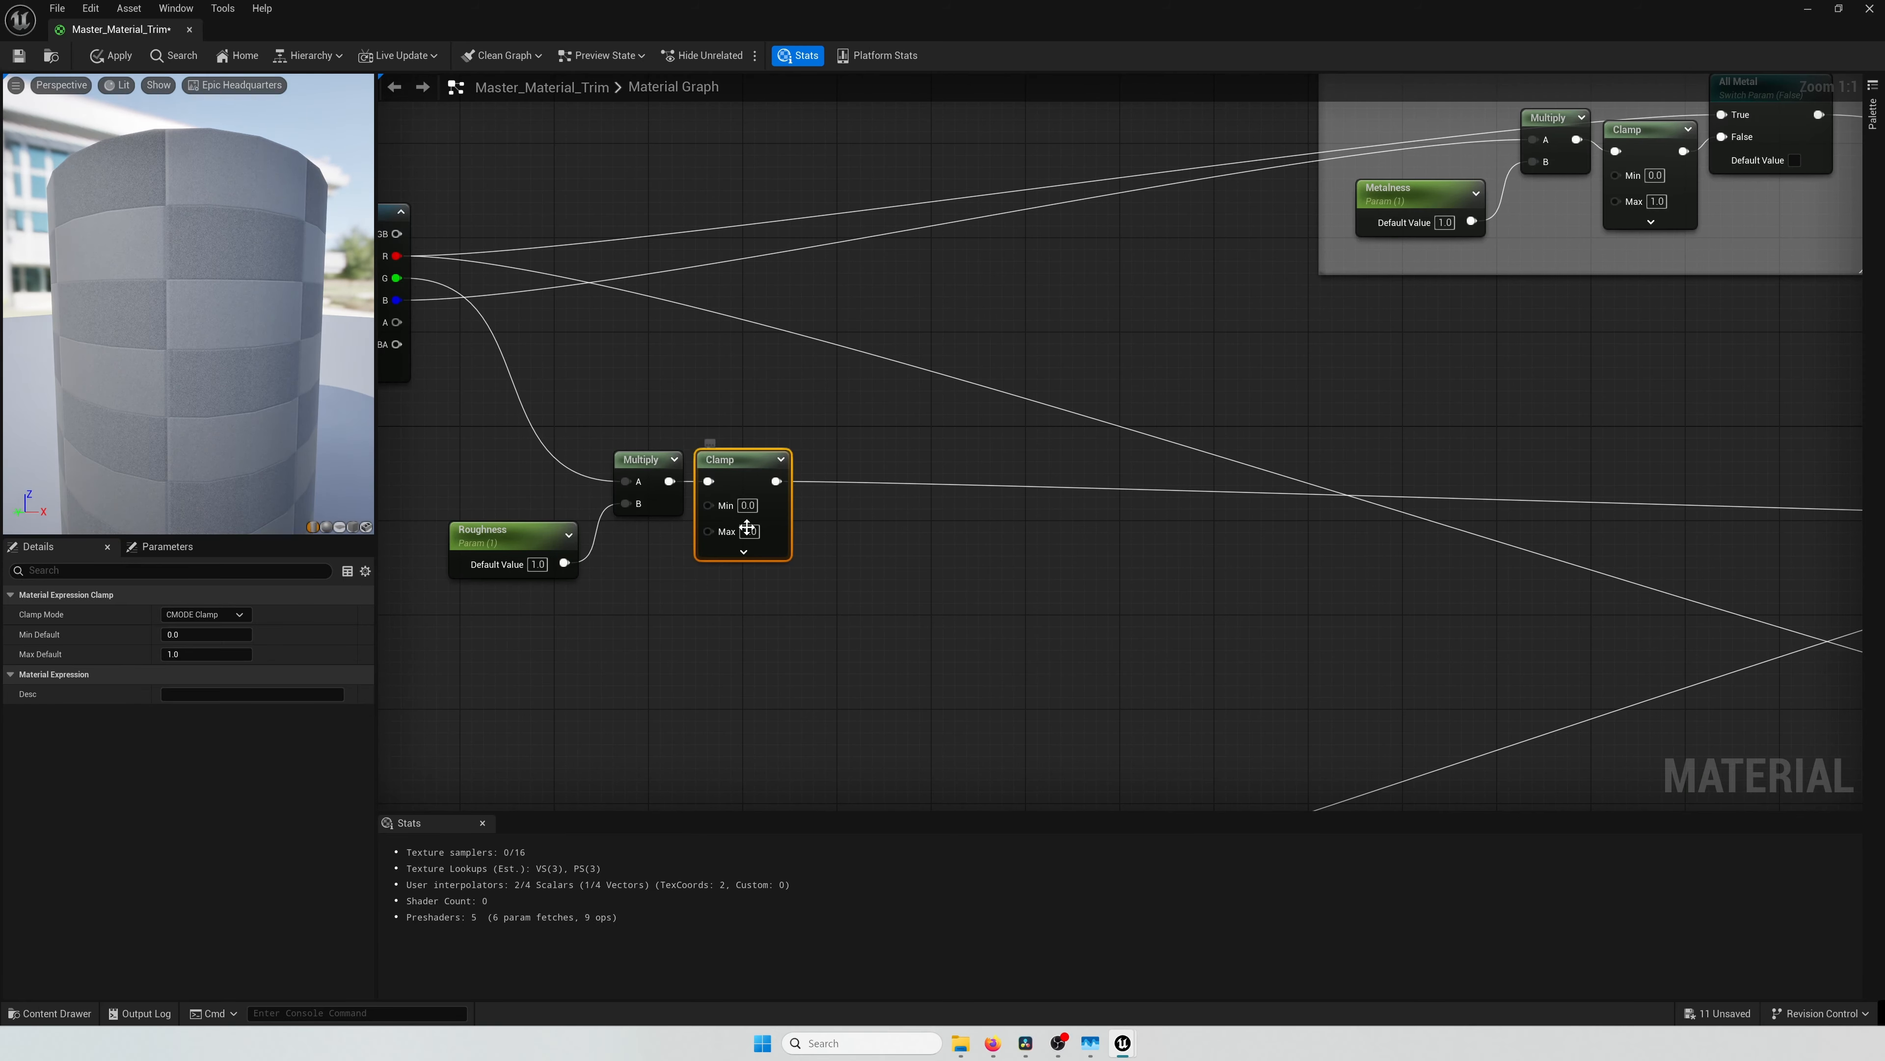
left_click_drag(741, 457, 776, 461)
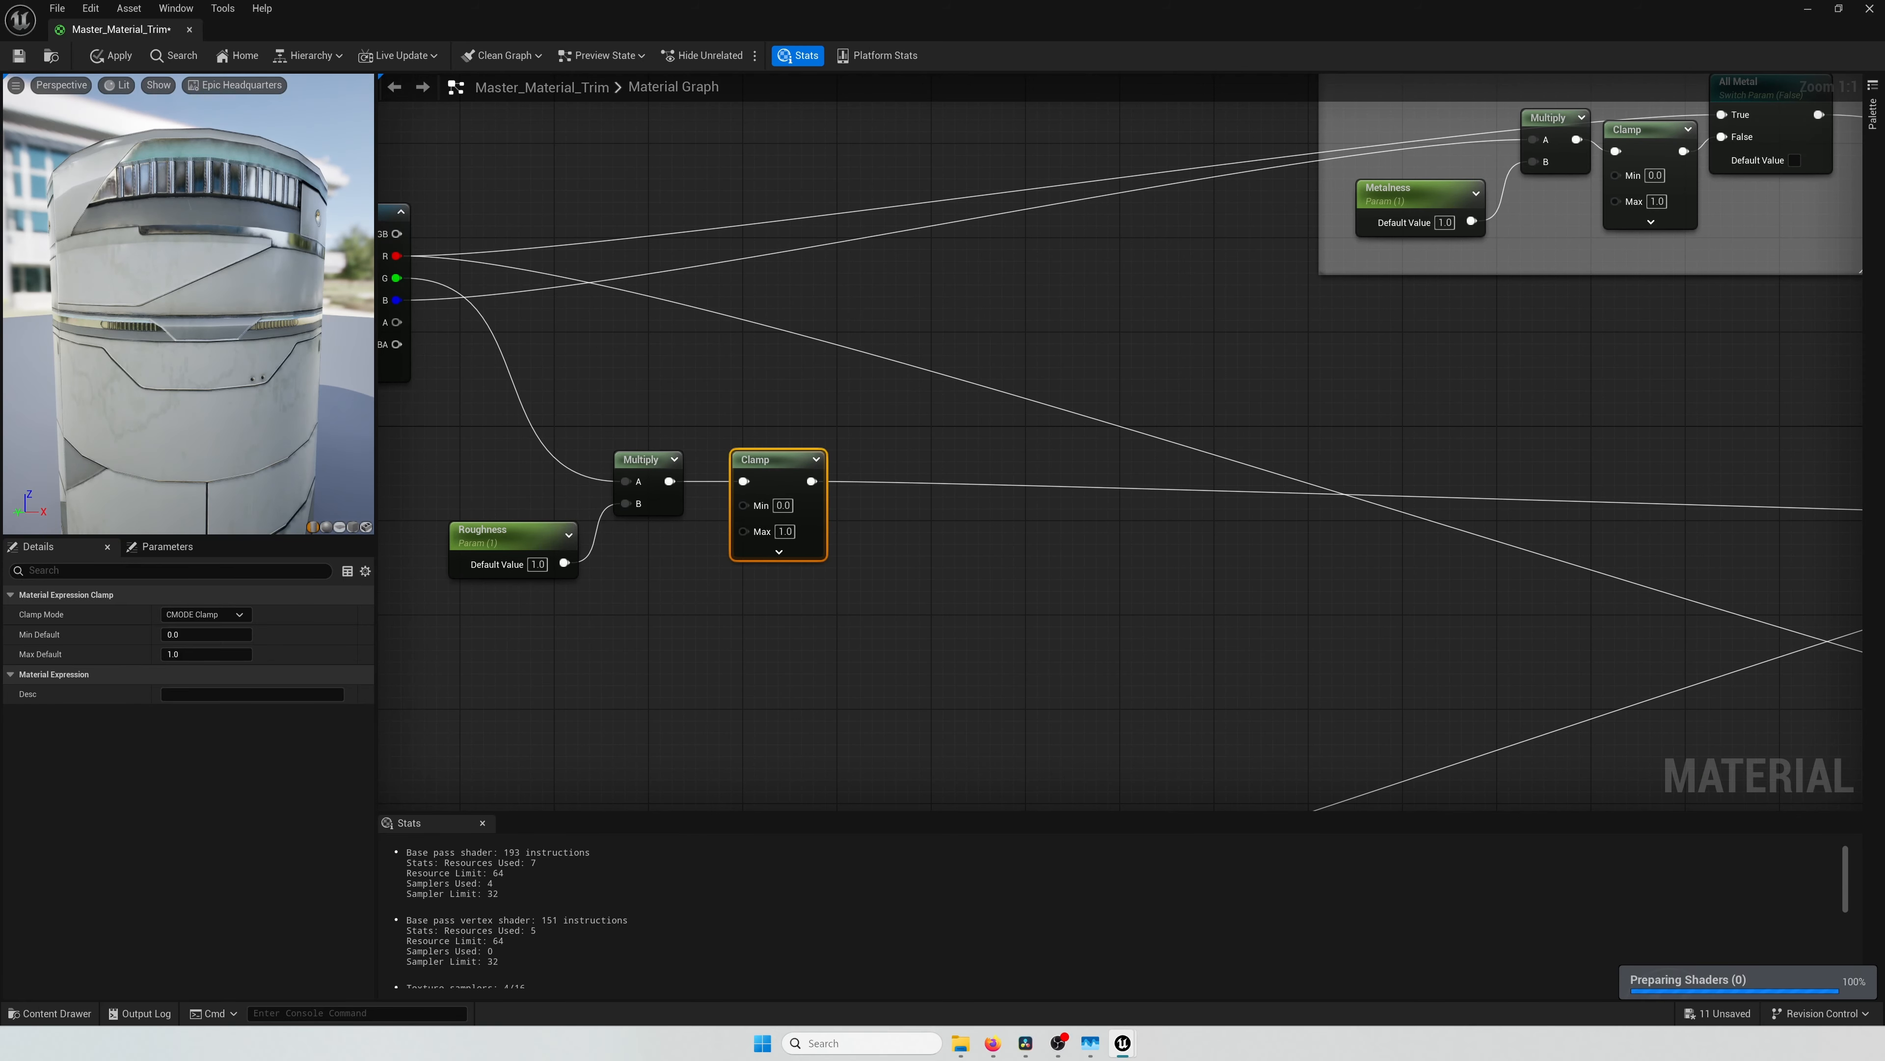
right_click_drag(776, 461, 887, 470)
left_click_drag(613, 540, 625, 540)
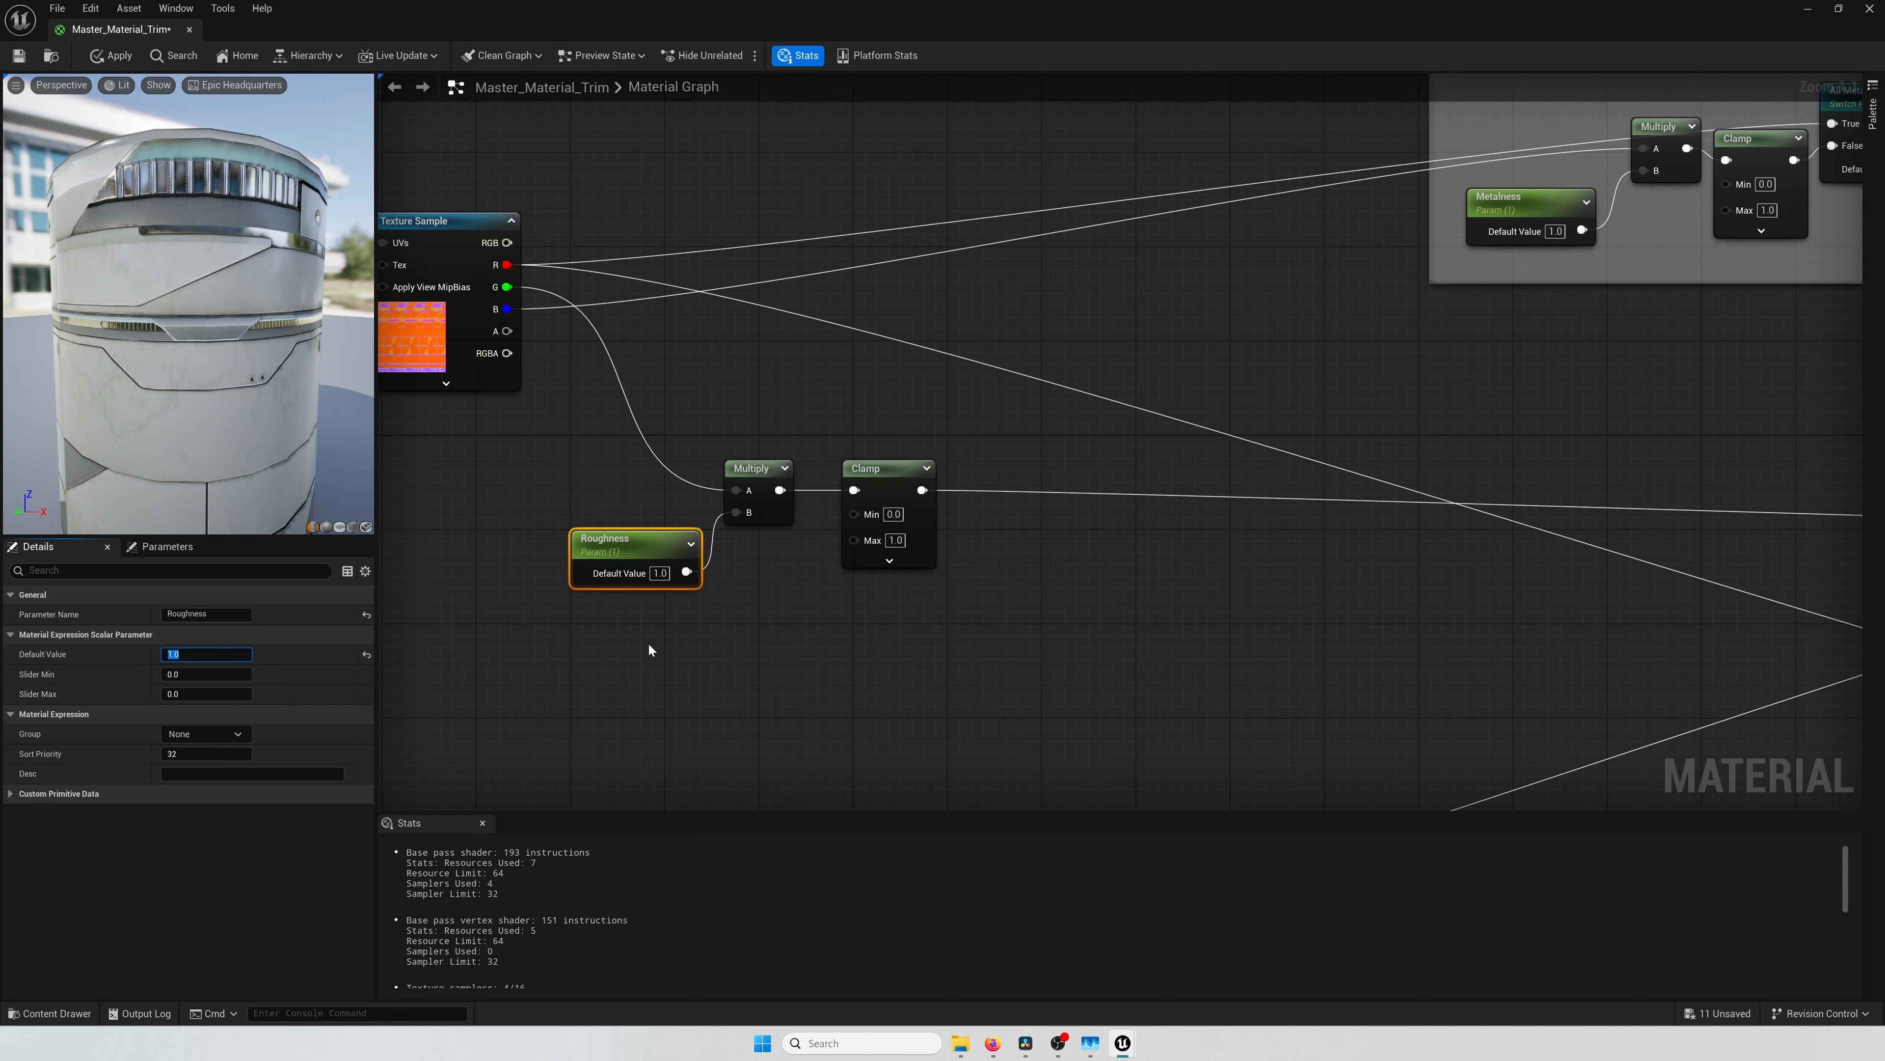
Step: Test Roughness default values of 5, 3 and 50 in the preview and restore the value to 1
type("5")
key("Return")
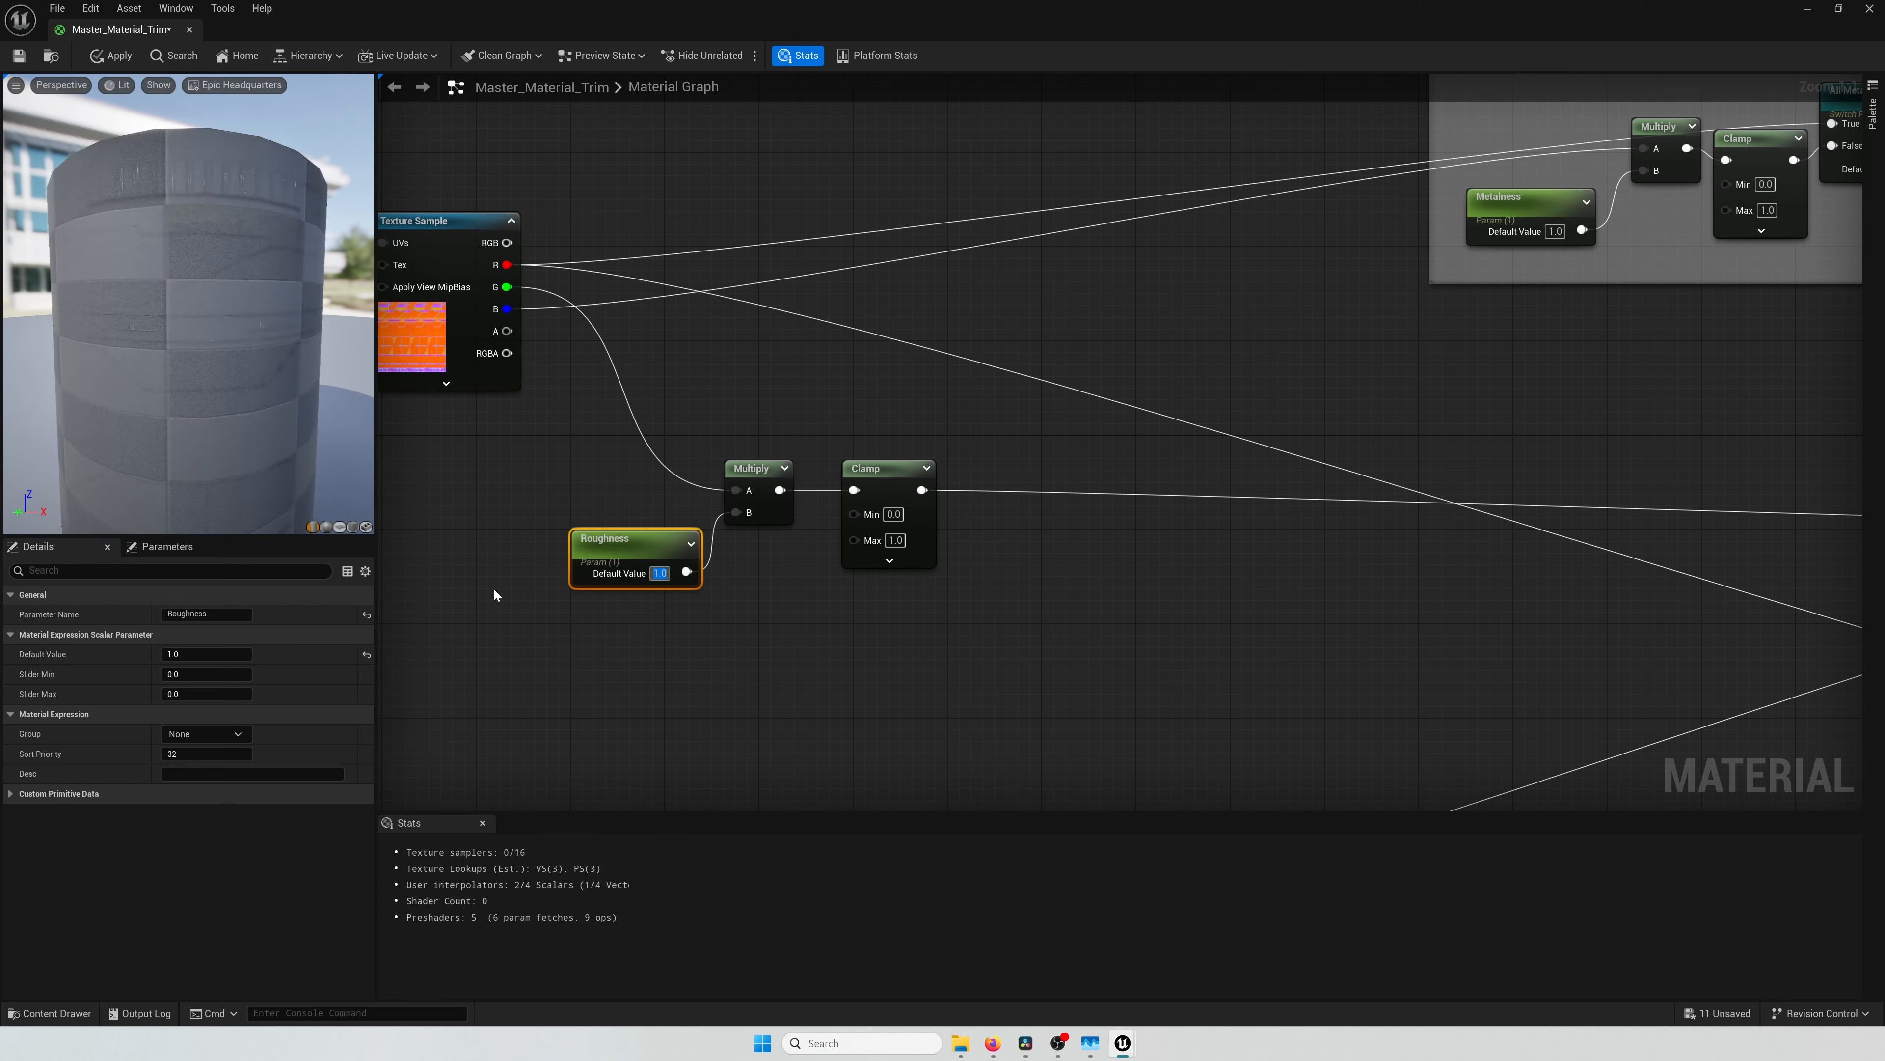
type("3")
key("Return")
type("50")
key("Return")
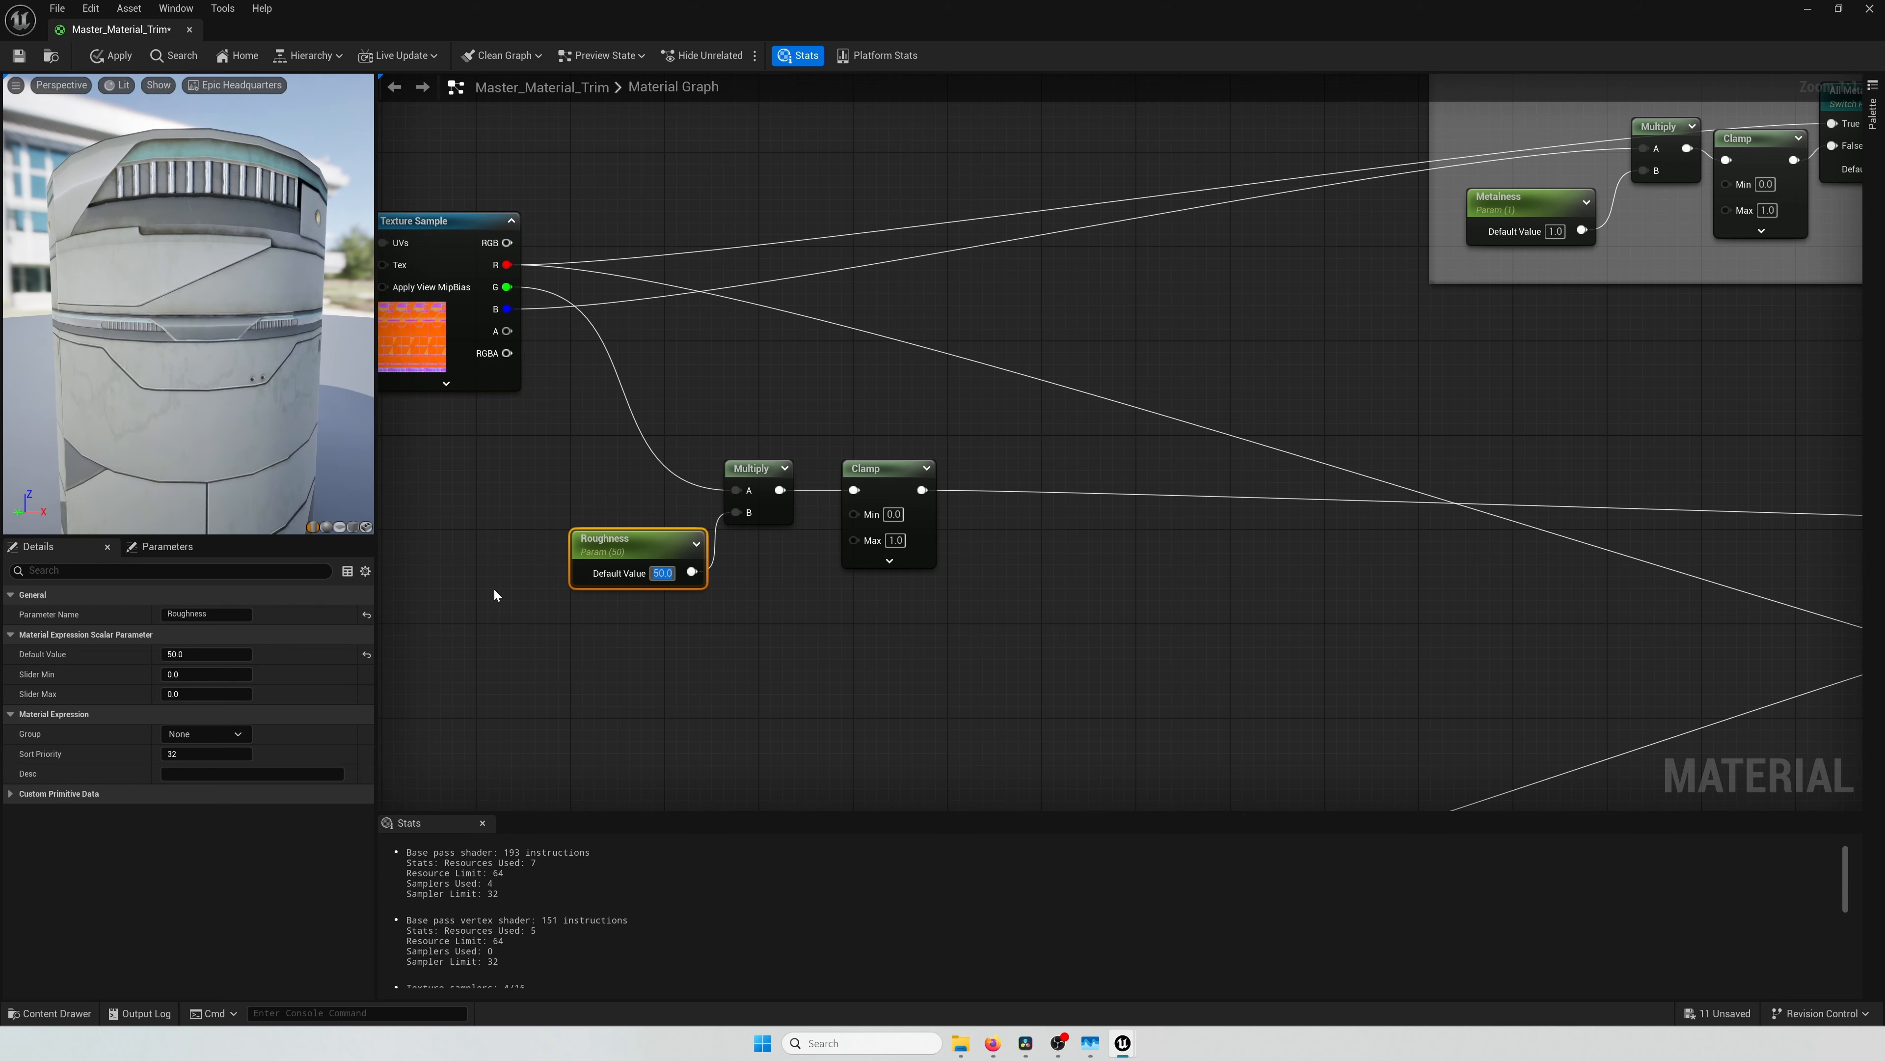
type("1")
key("Return")
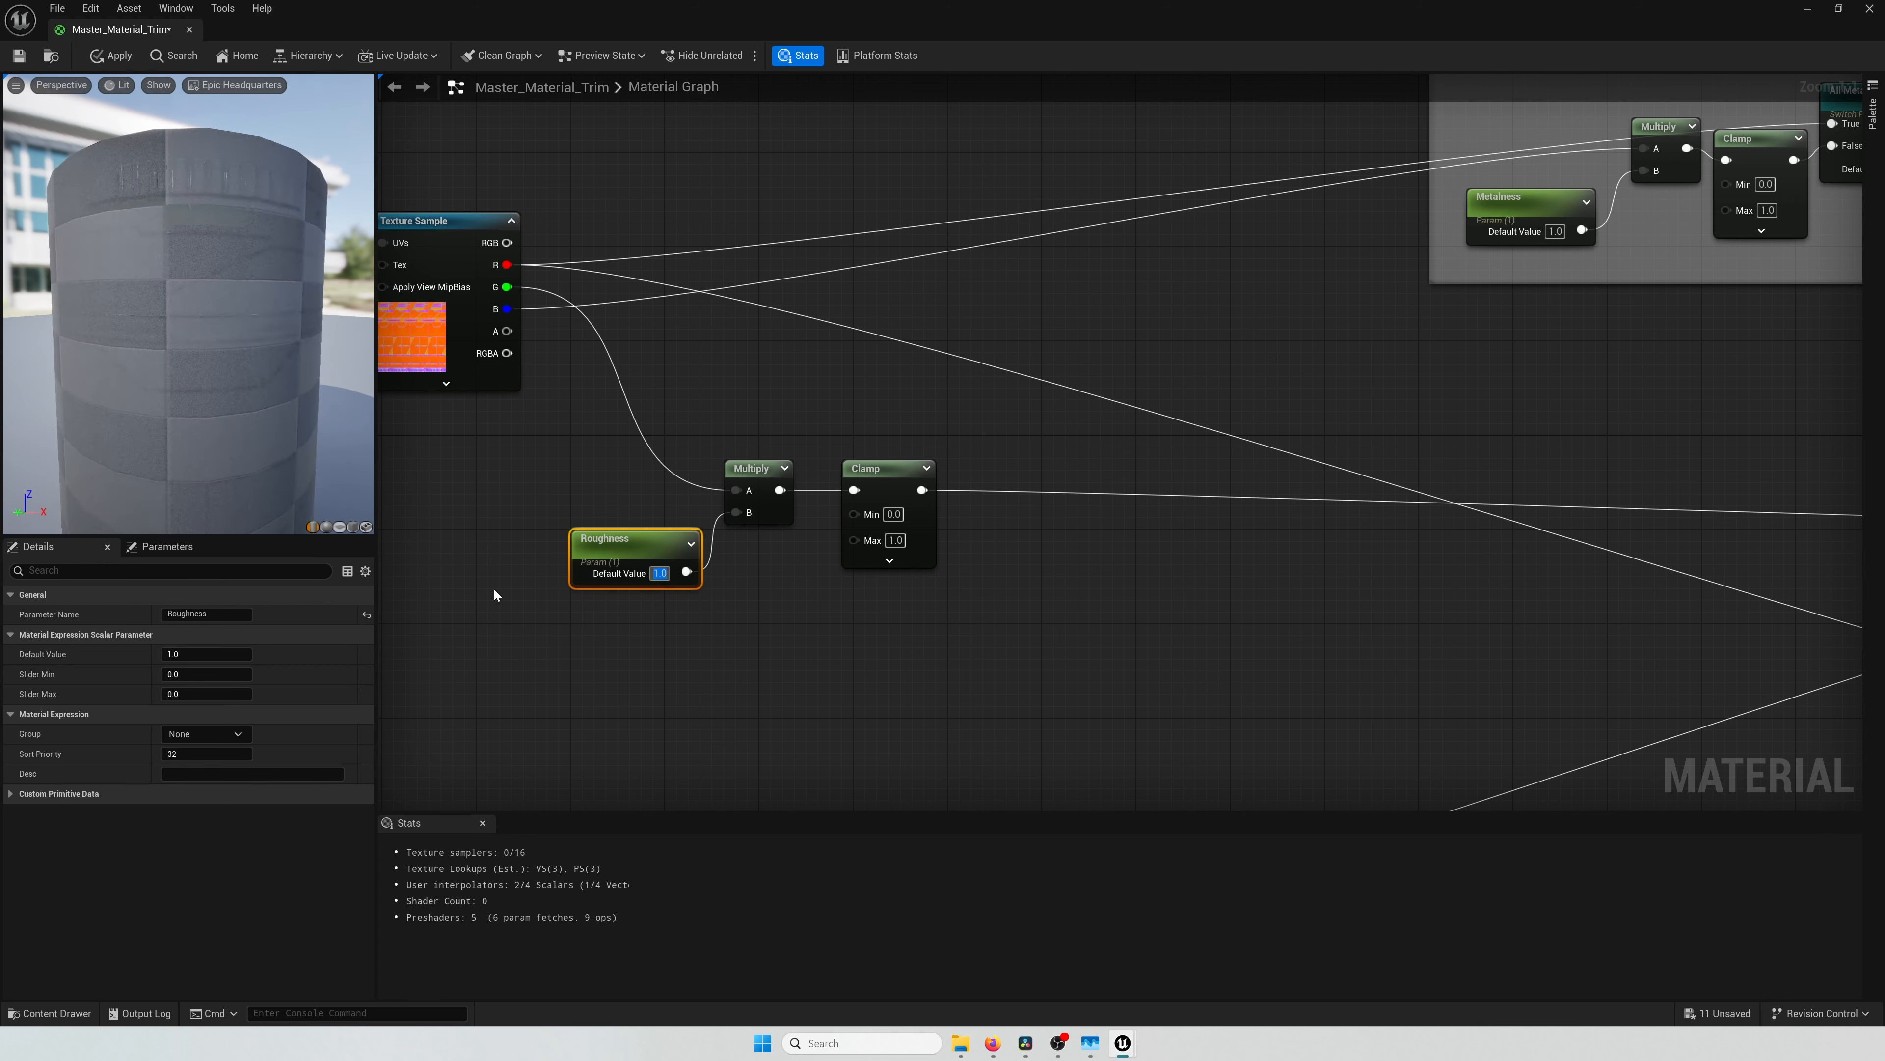
Step: Group the Roughness, Multiply and Clamp nodes in a comment titled "Roughness Adjustments" and shift the group away from the texture sample
left_click(1000, 652)
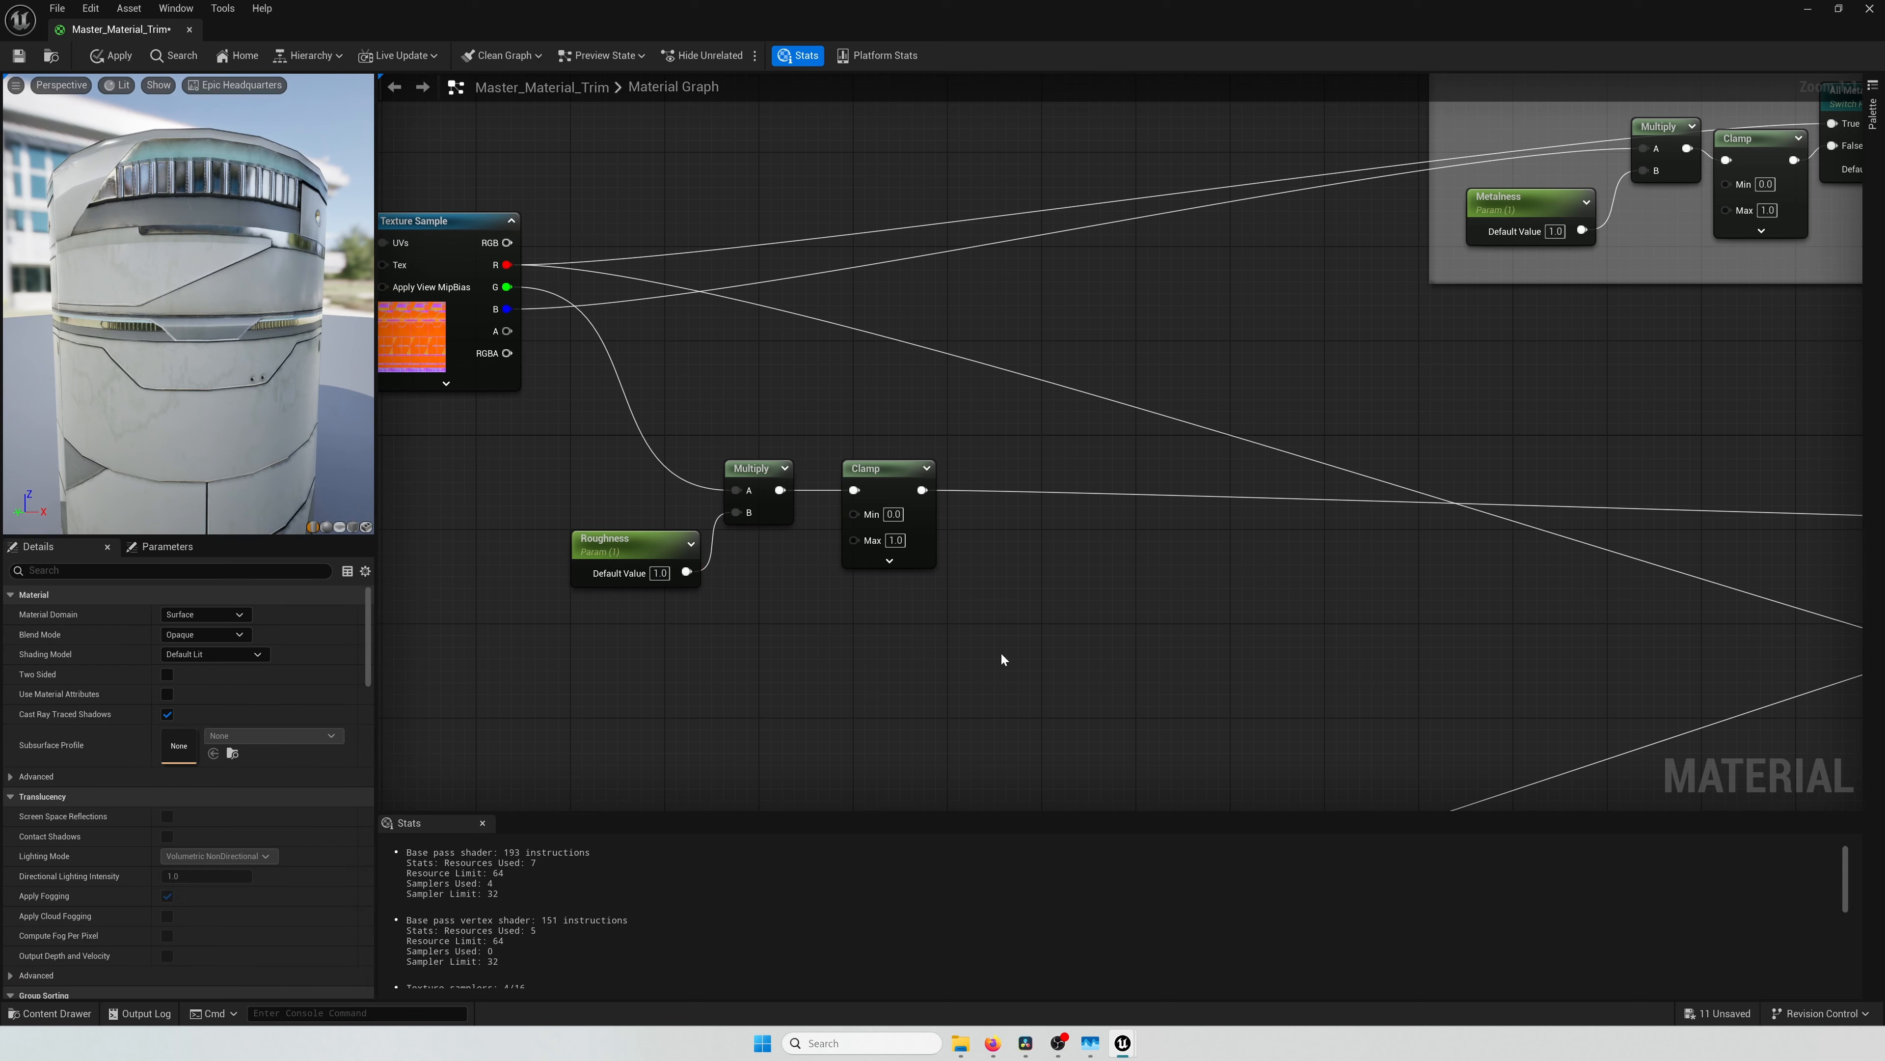
left_click_drag(999, 651, 620, 459)
type("cR")
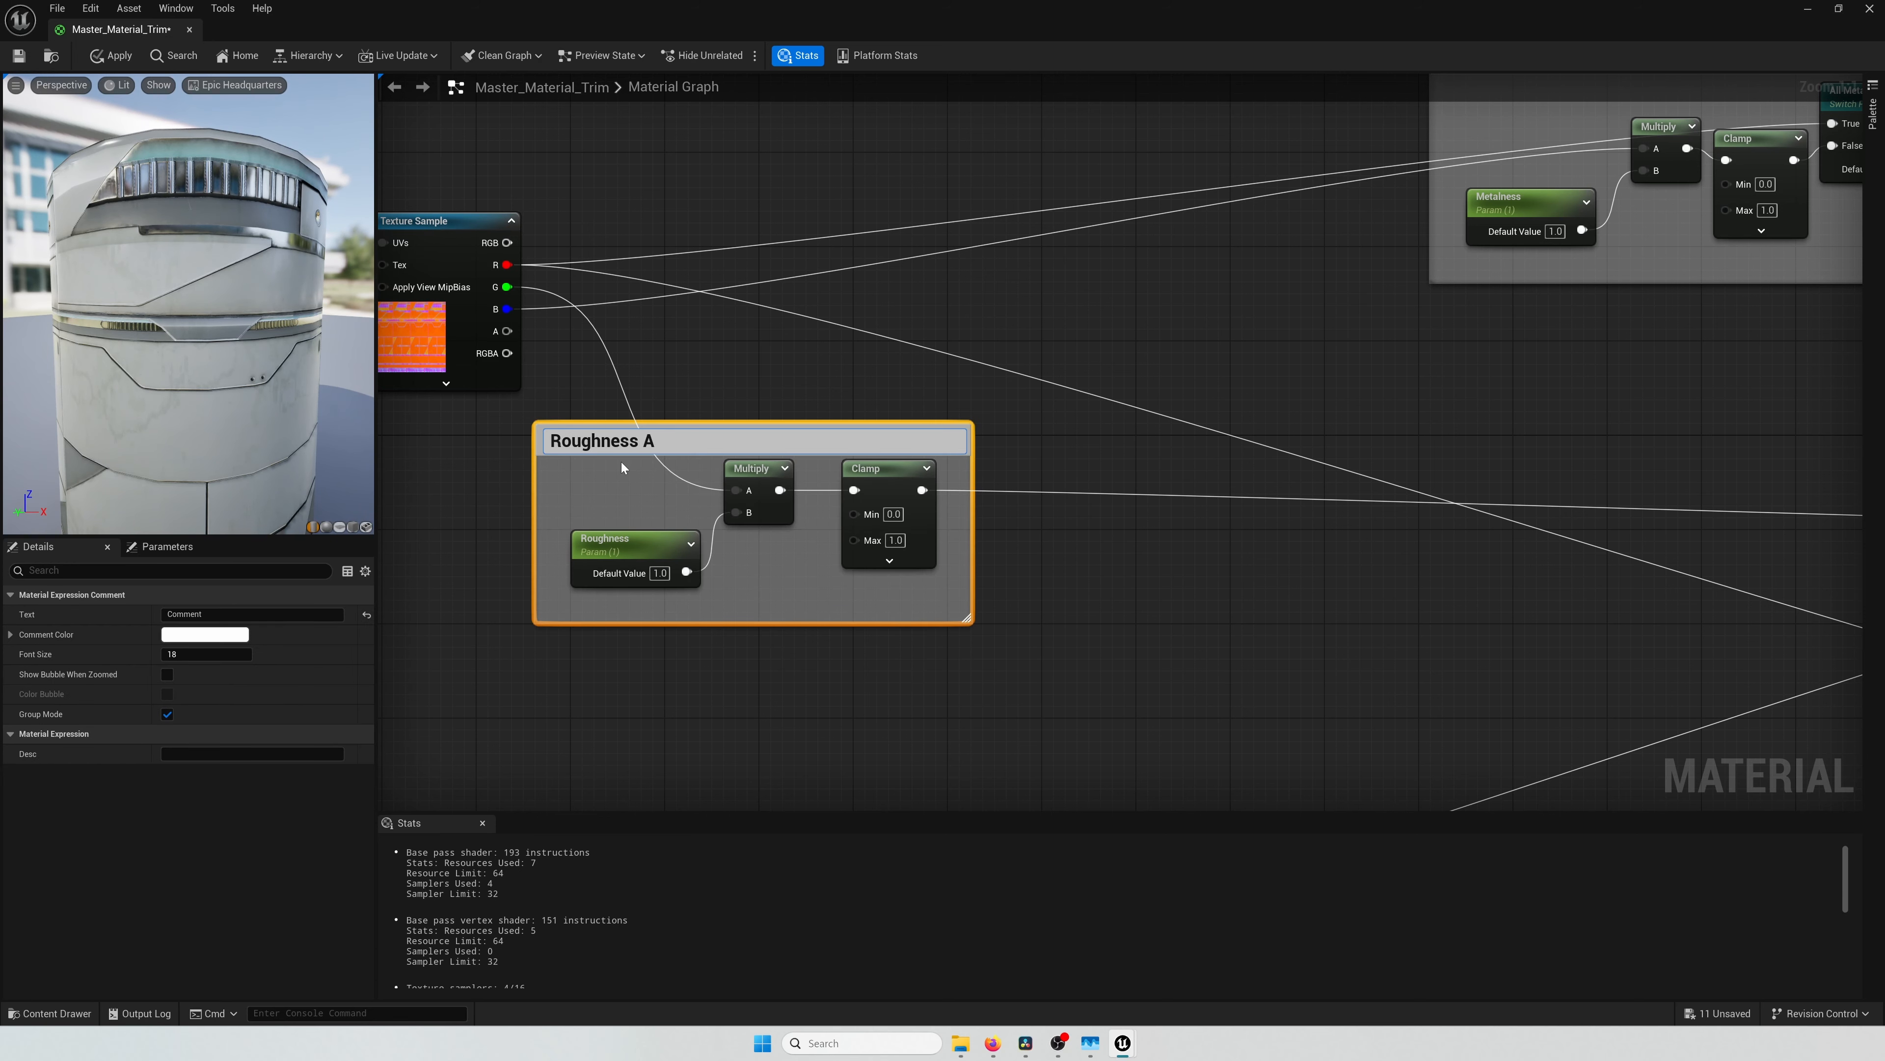
type("oughness Adjustments")
key("Return")
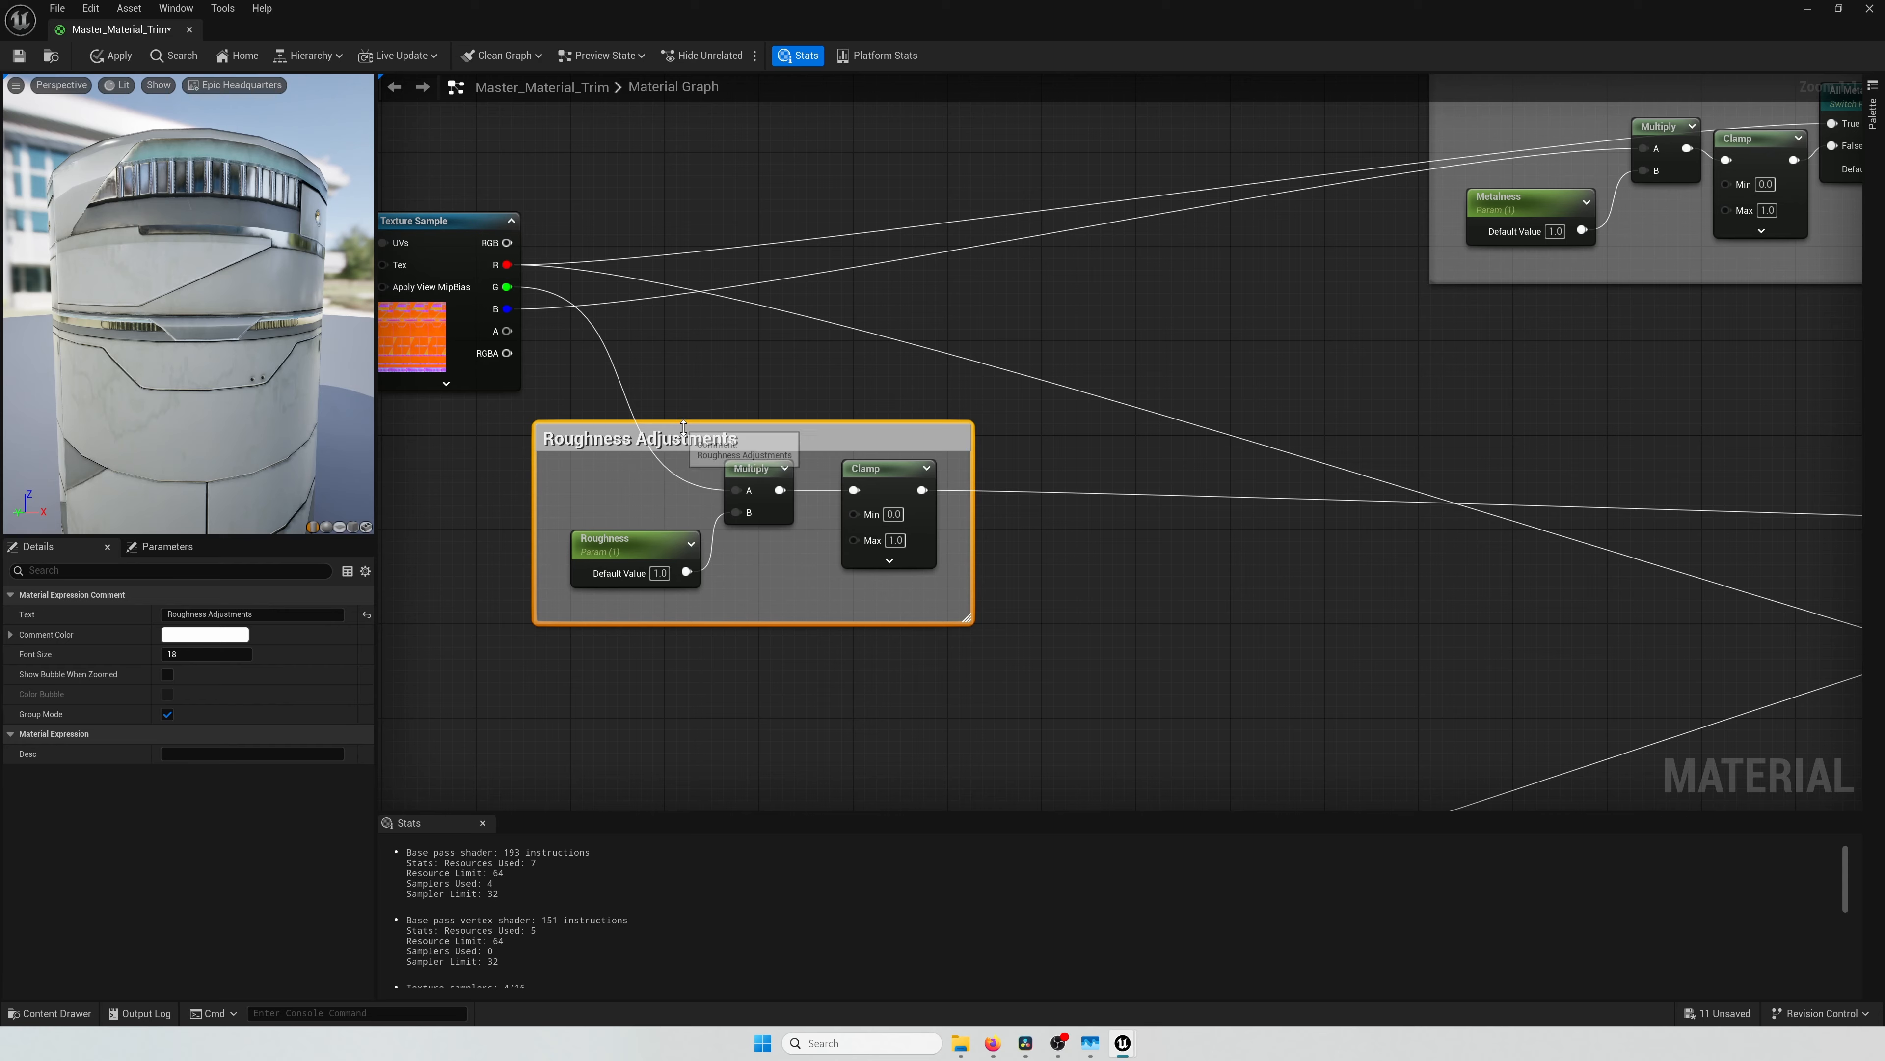
left_click(596, 290)
left_click(844, 440)
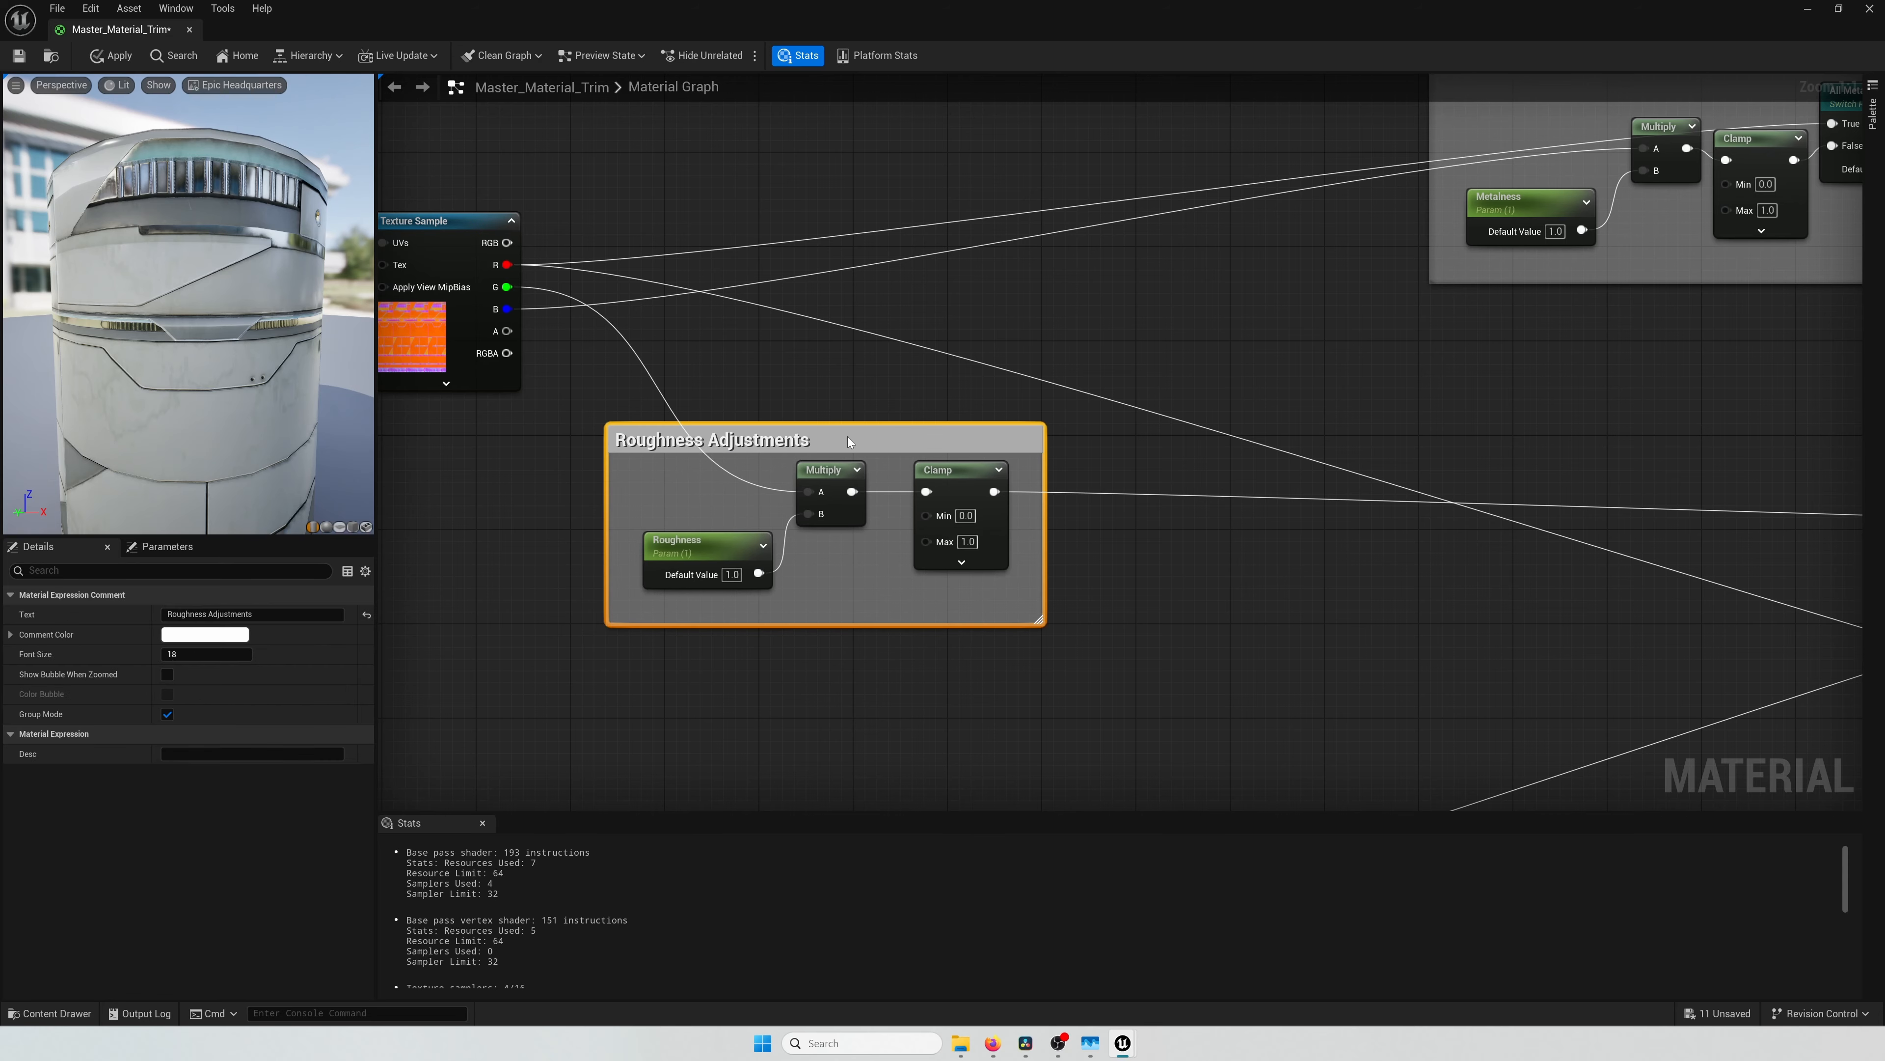
Step: Duplicate the Roughness, Multiply and Clamp nodes and place the copies below the Roughness Adjustments comment
scroll(847, 436, "down", 2)
right_click_drag(1142, 386, 1006, 342)
scroll(1006, 342, "down", 2)
scroll(688, 309, "up", 2)
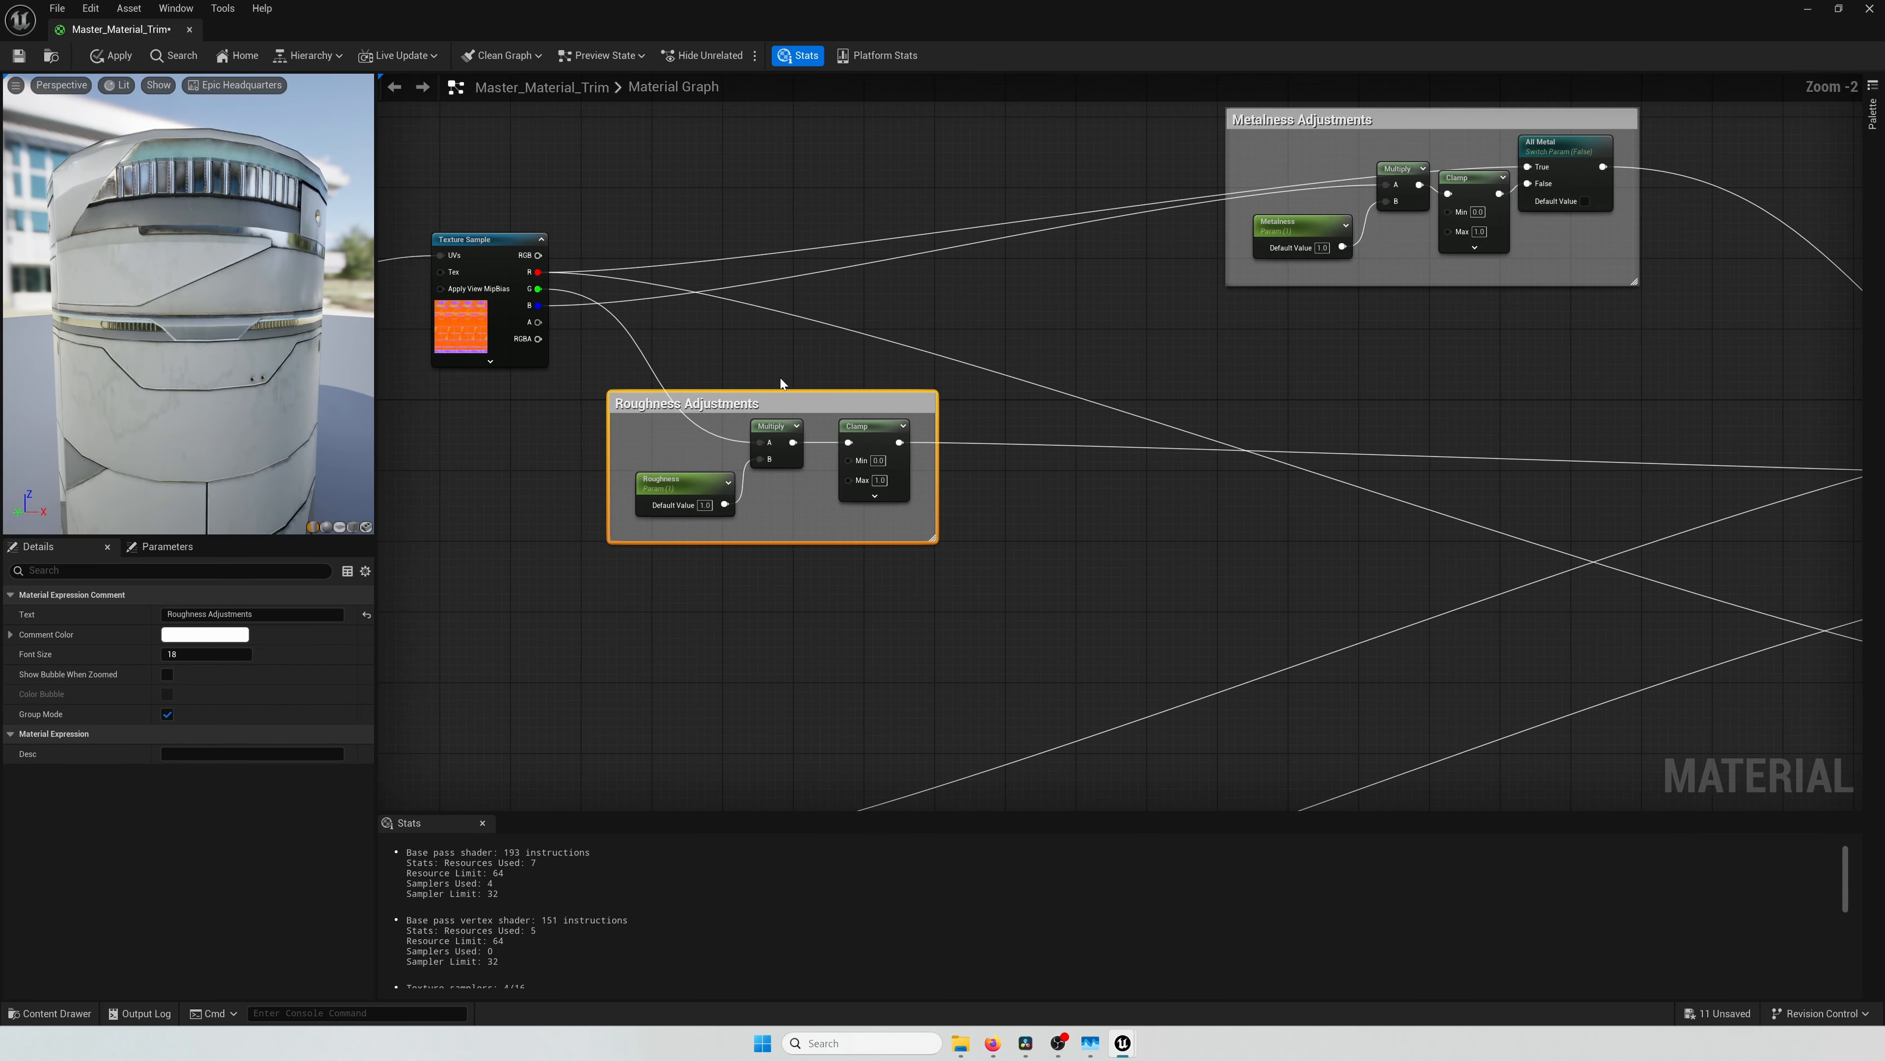
left_click_drag(958, 571, 627, 427)
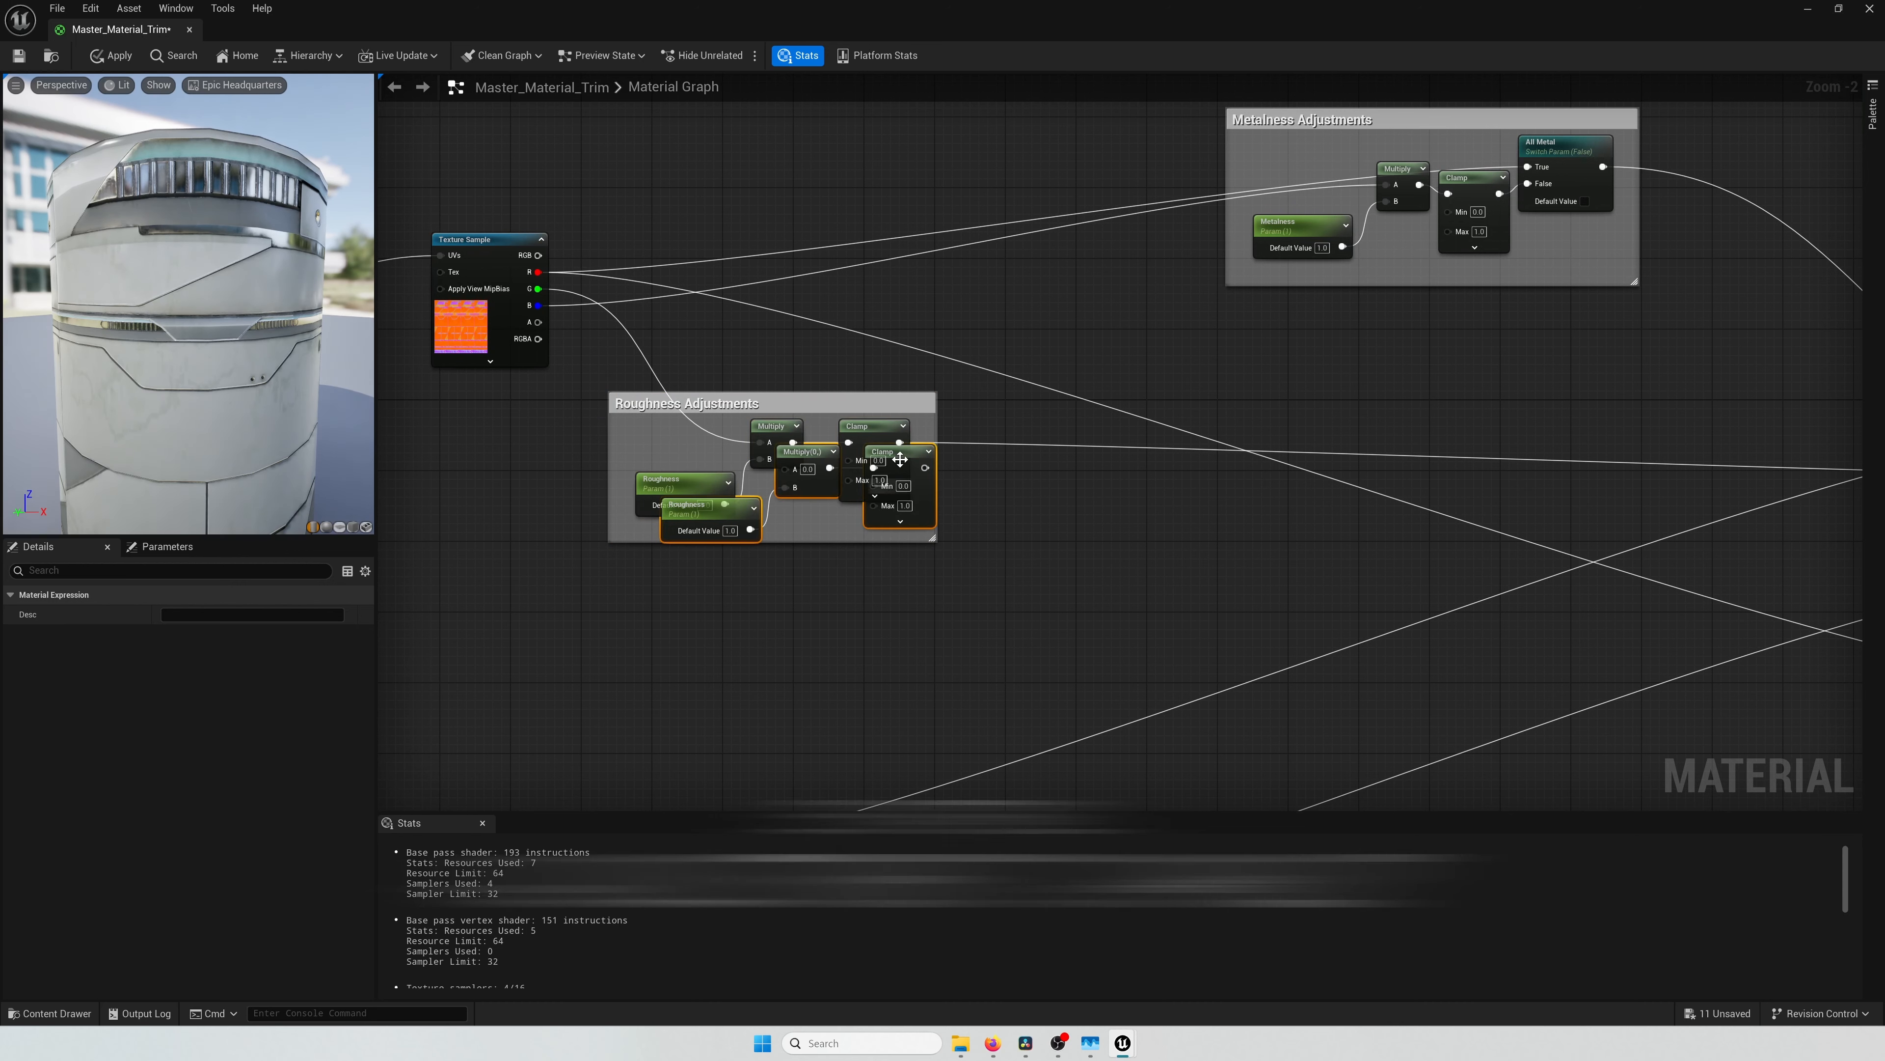
key("ctrl+c")
key("ctrl+v")
left_click_drag(862, 588, 852, 597)
Step: Rename the copied parameter as AO Intensity and connect the texture sample's red channel to the A input of its Multiply node
left_click(668, 650)
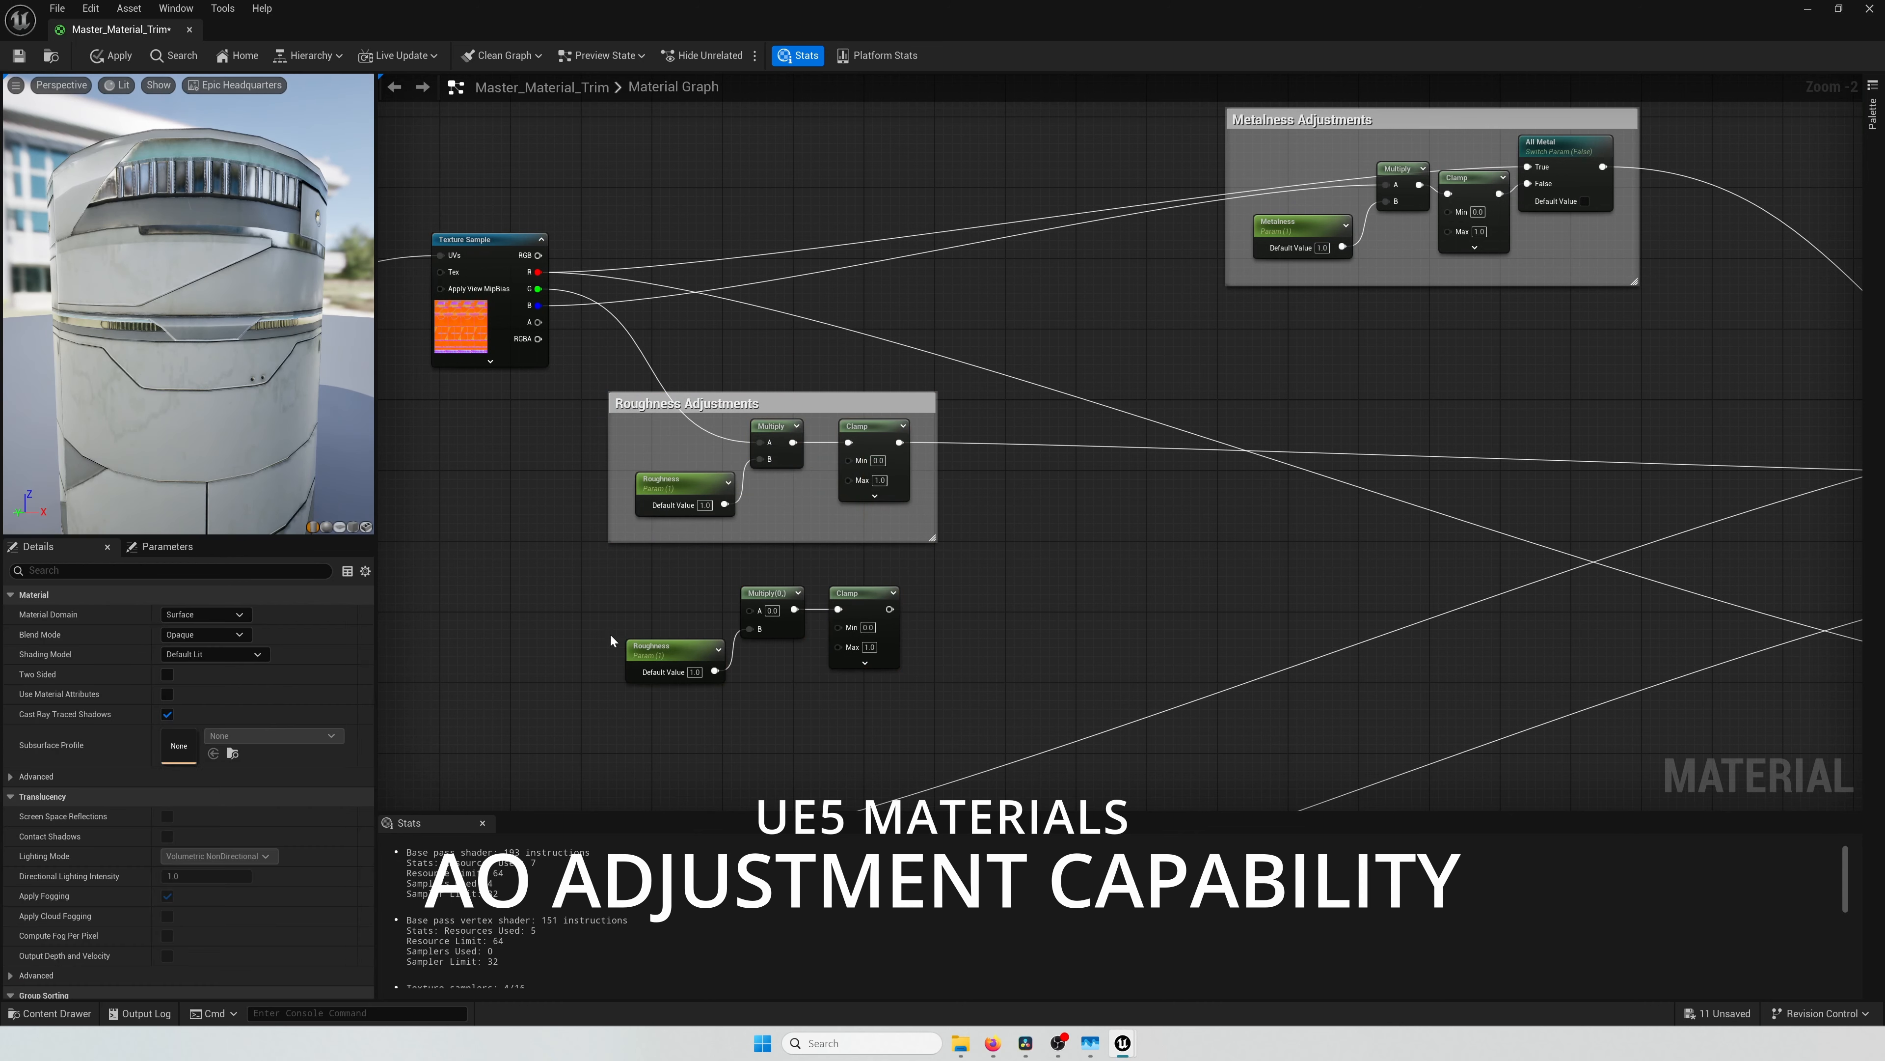
type("A")
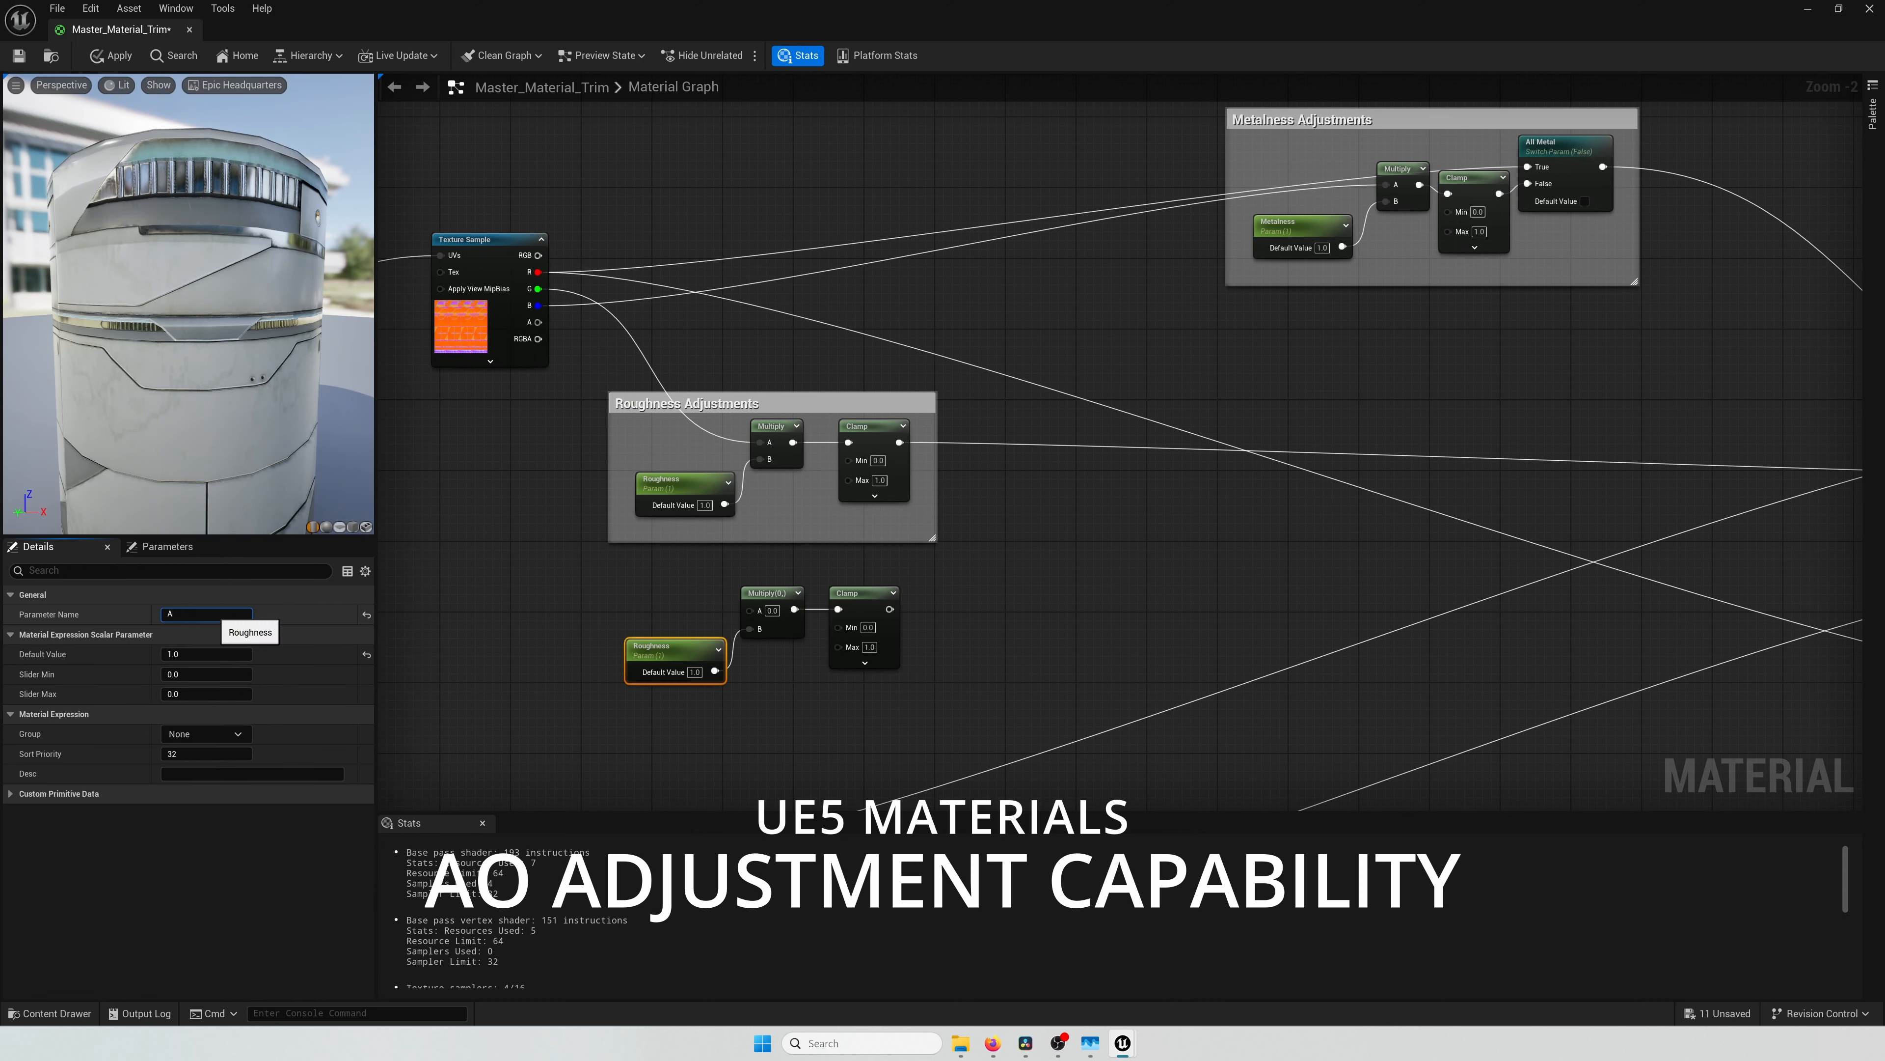
type("O Intensity")
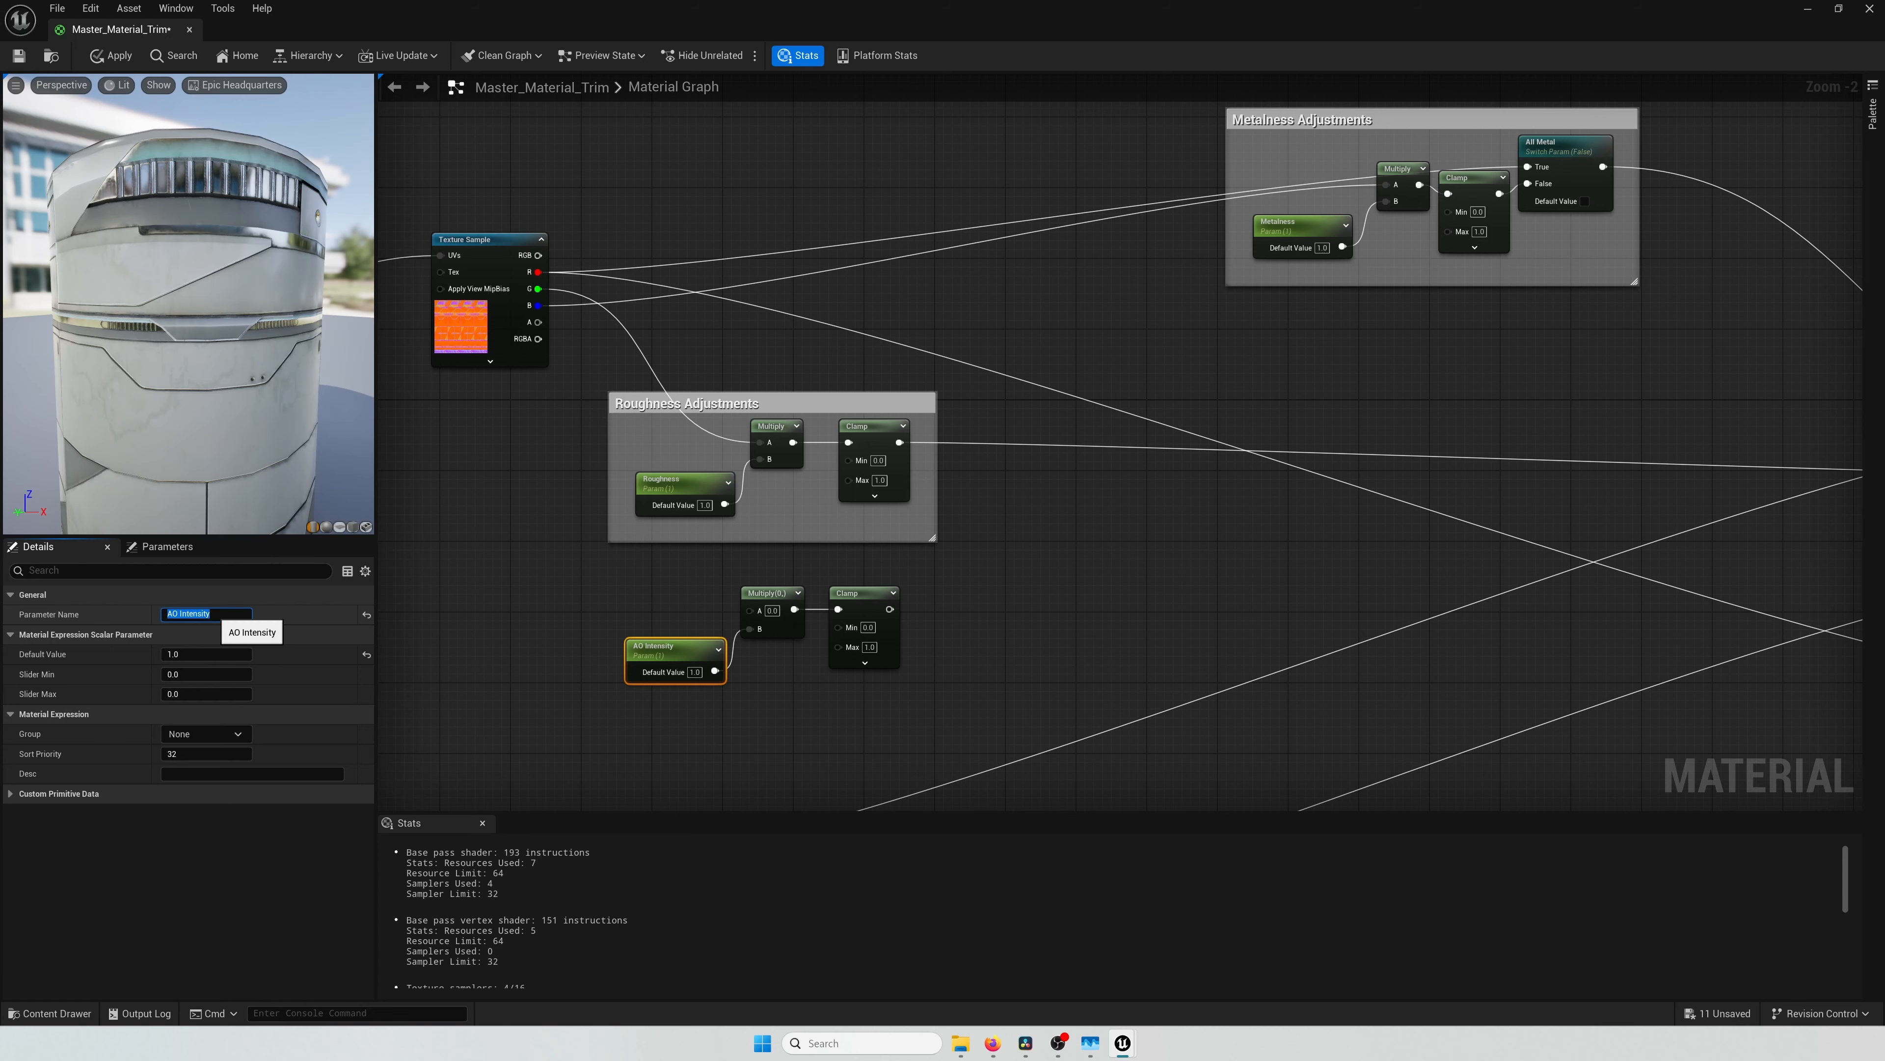
key("Return")
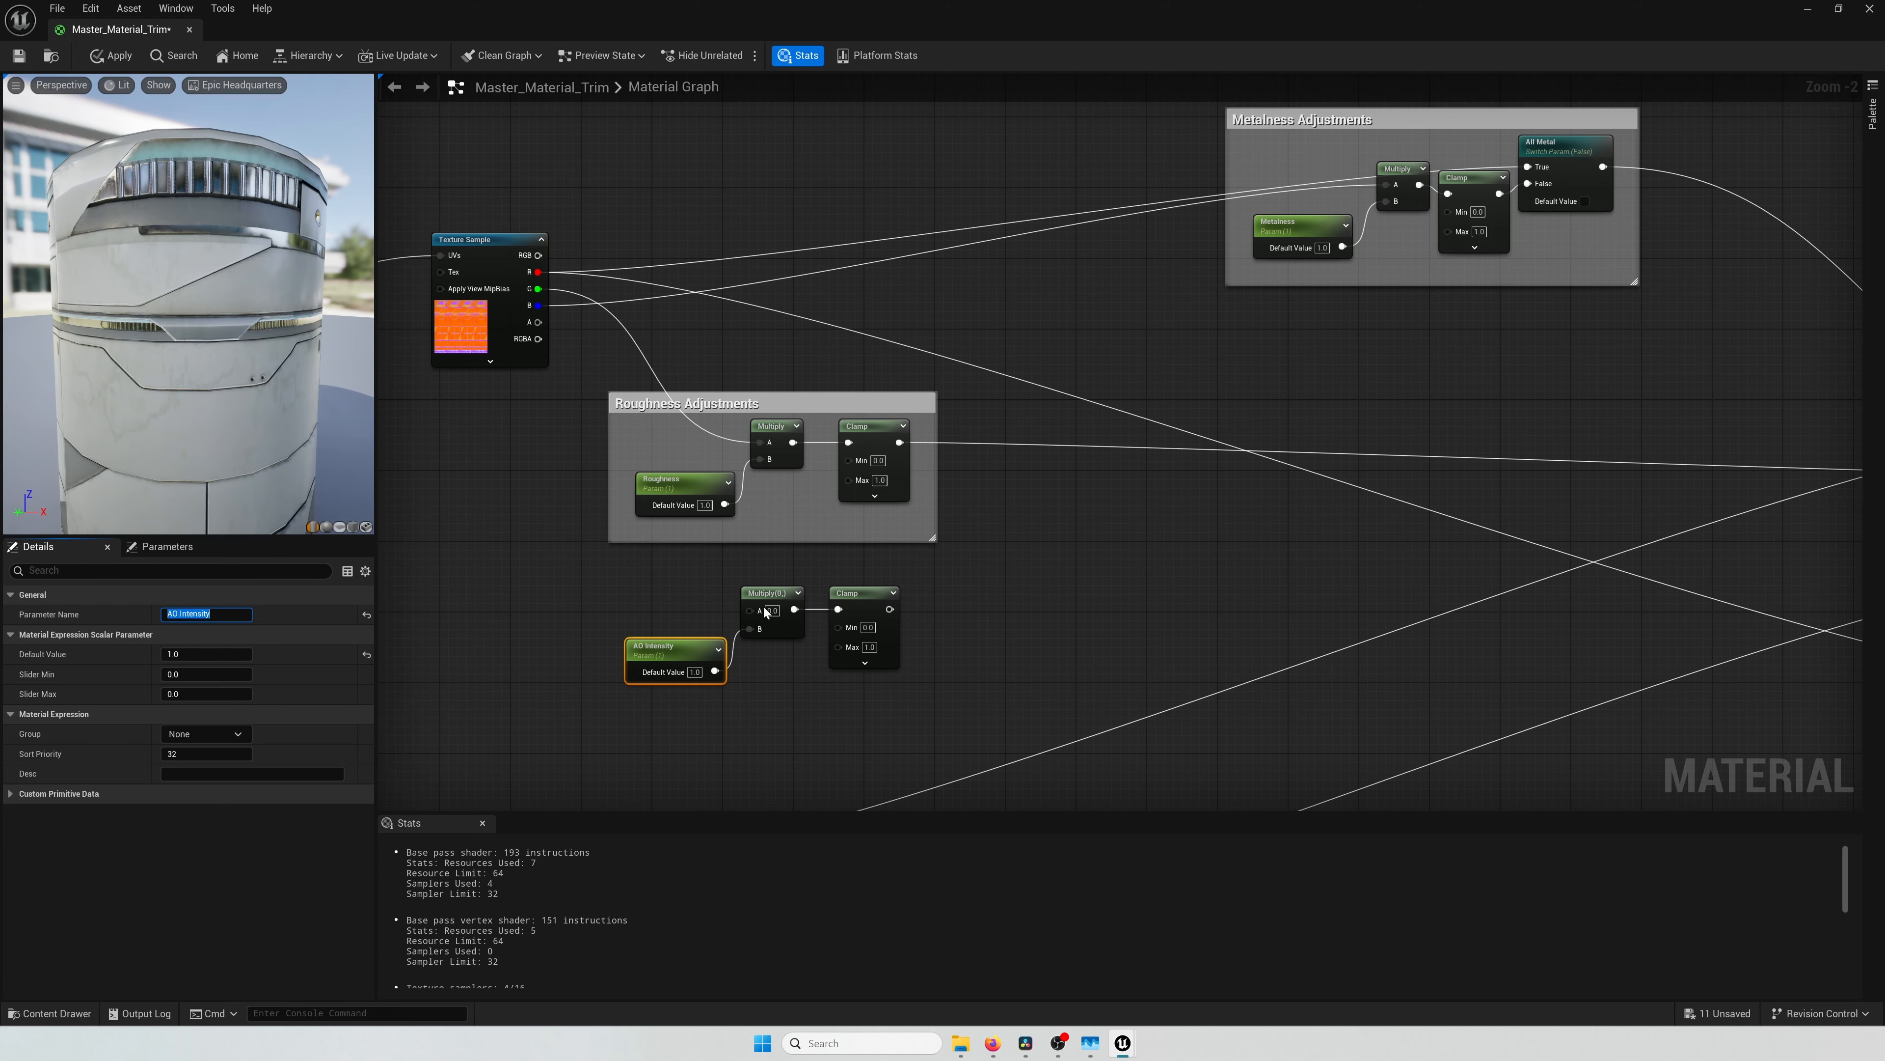
left_click_drag(750, 610, 550, 289)
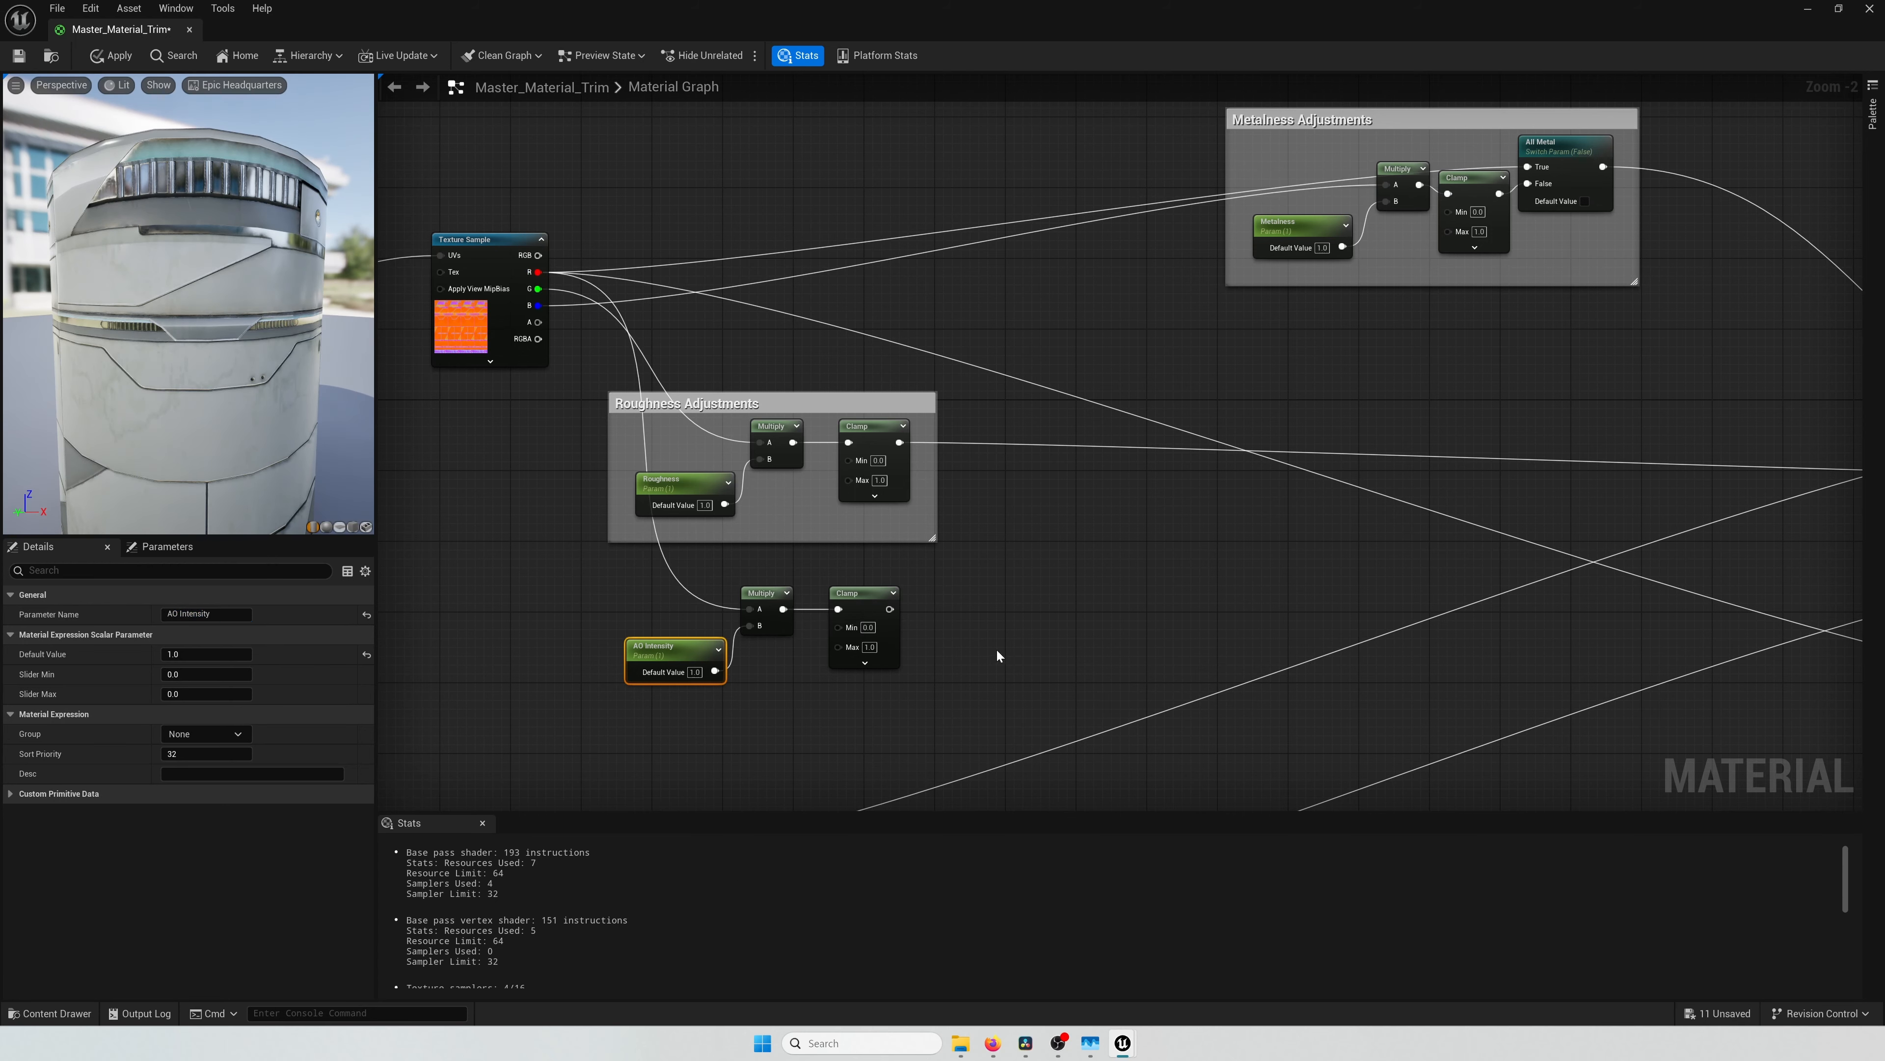
Step: Connect the AO Clamp output to the material's Ambient Occlusion input
right_click_drag(998, 653, 765, 522)
scroll(764, 522, "down", 2)
left_click_drag(696, 497, 1532, 552)
scroll(691, 481, "up", 3)
Step: Move the AO Intensity, Multiply and Clamp nodes slightly lower and group them in a comment titled "AO"
left_click_drag(693, 591, 487, 505)
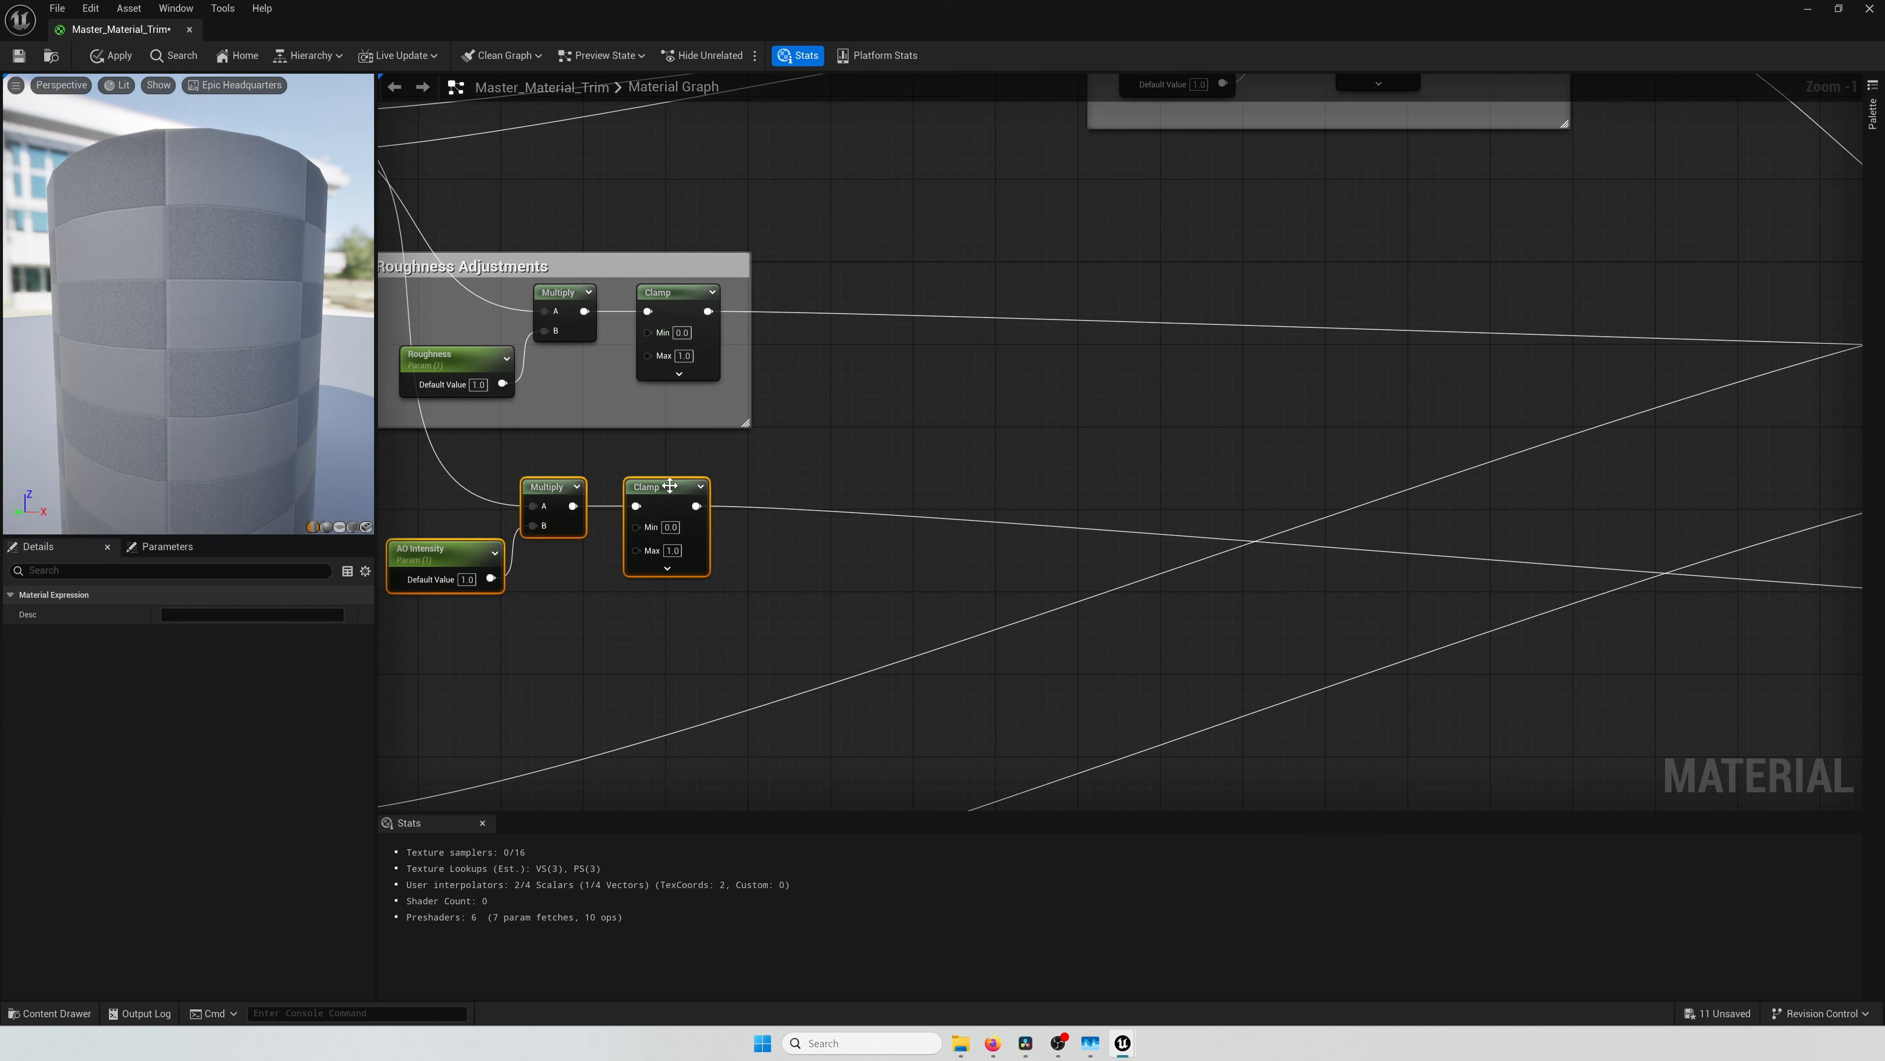
left_click_drag(668, 484, 657, 515)
right_click_drag(678, 470, 818, 460)
type("c")
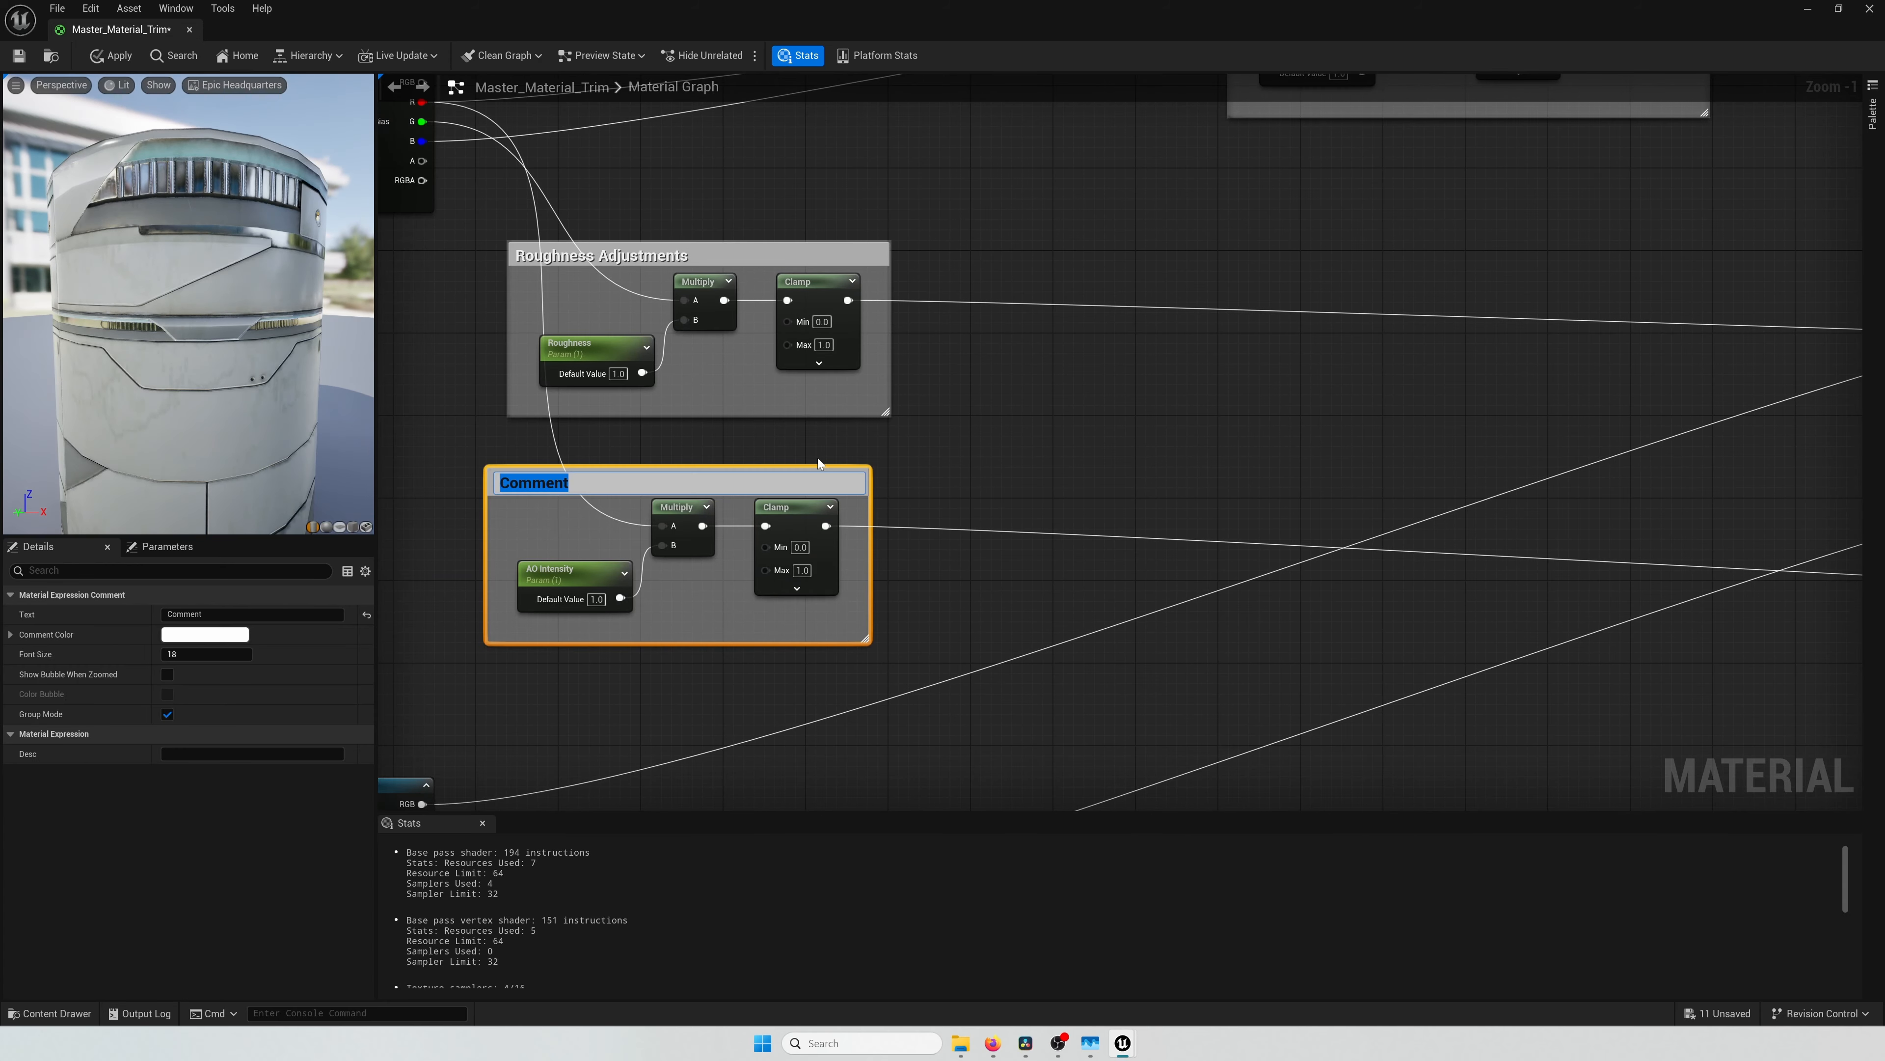
type("AO")
key("Return")
left_click(788, 456)
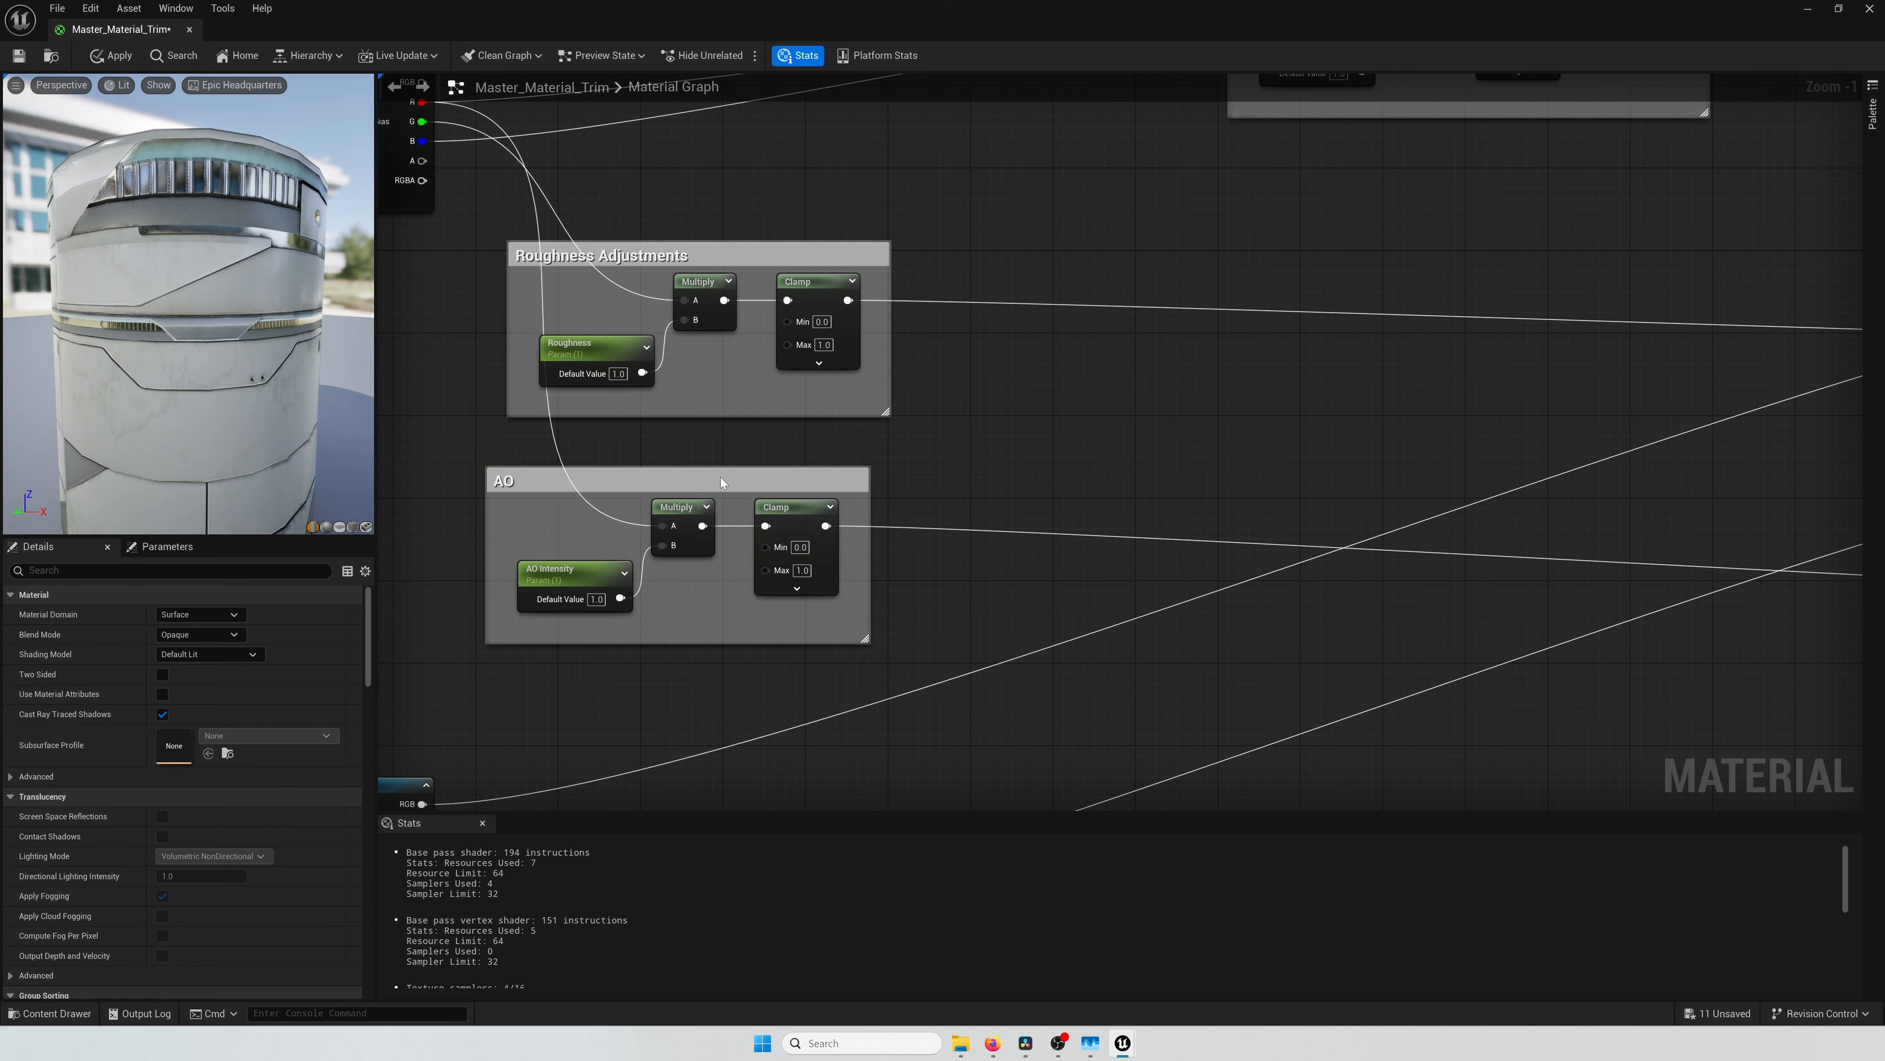
Step: Align the AO group under Roughness Adjustments and move the Metalness Adjustments group closer to the other groups
left_click_drag(720, 477, 753, 475)
scroll(1064, 437, "down", 3)
right_click_drag(1179, 430, 1012, 509)
left_click_drag(1106, 225, 1032, 224)
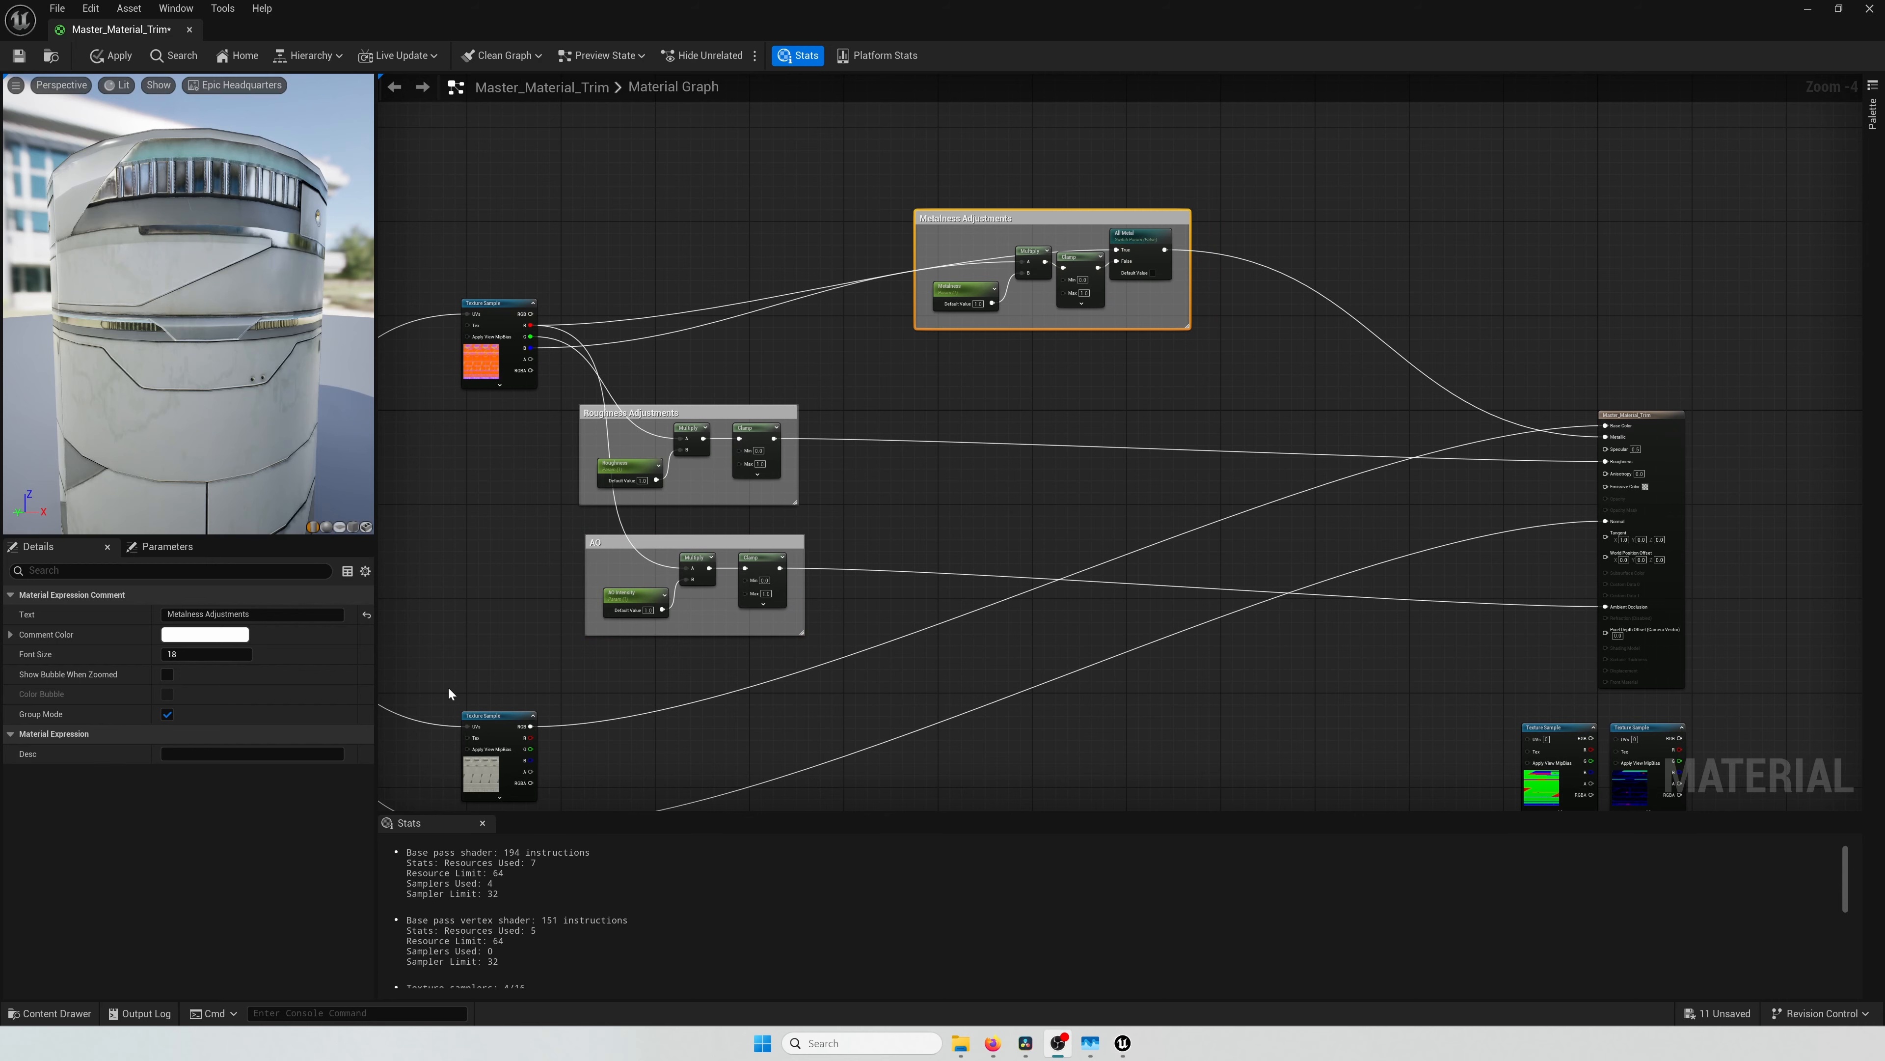
Step: Convert the Trim_A_CLR texture sample to a parameter named Base Color
scroll(448, 692, "up", 1)
right_click_drag(448, 692, 706, 510)
scroll(750, 520, "up", 1)
right_click(752, 519)
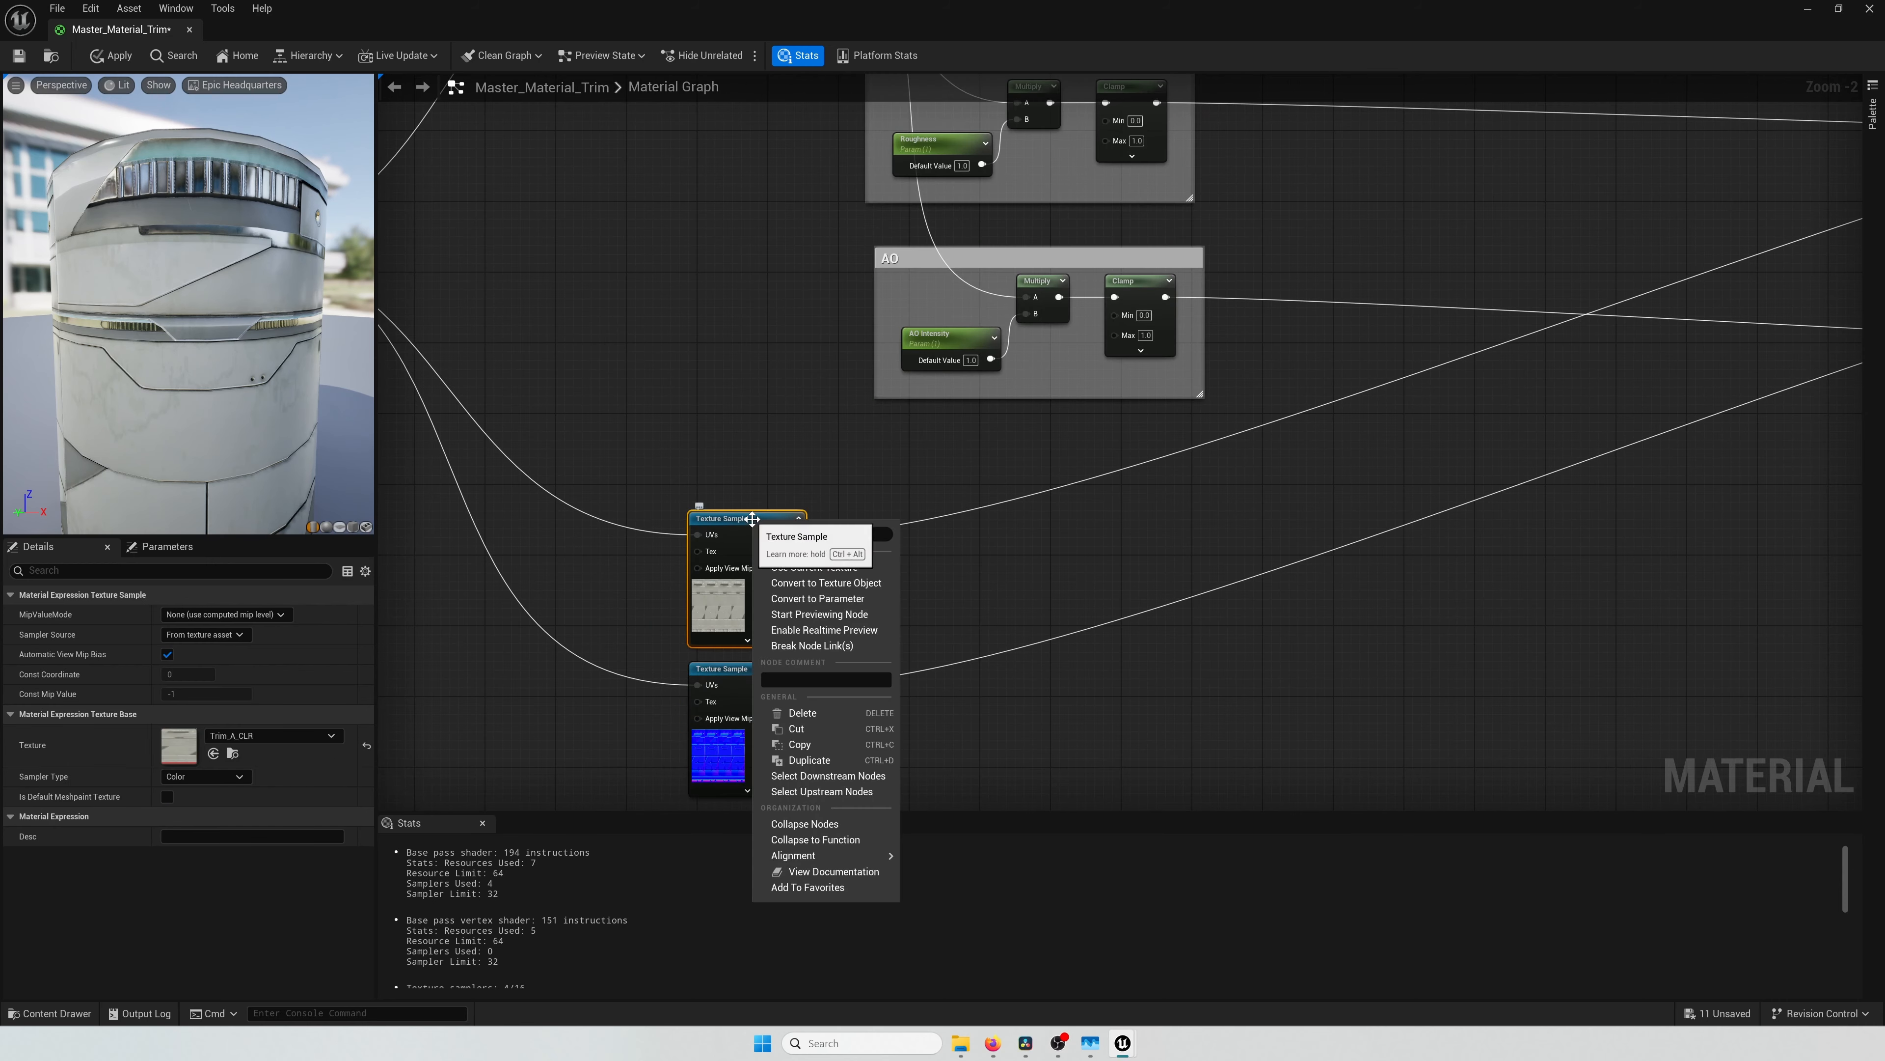
left_click(806, 599)
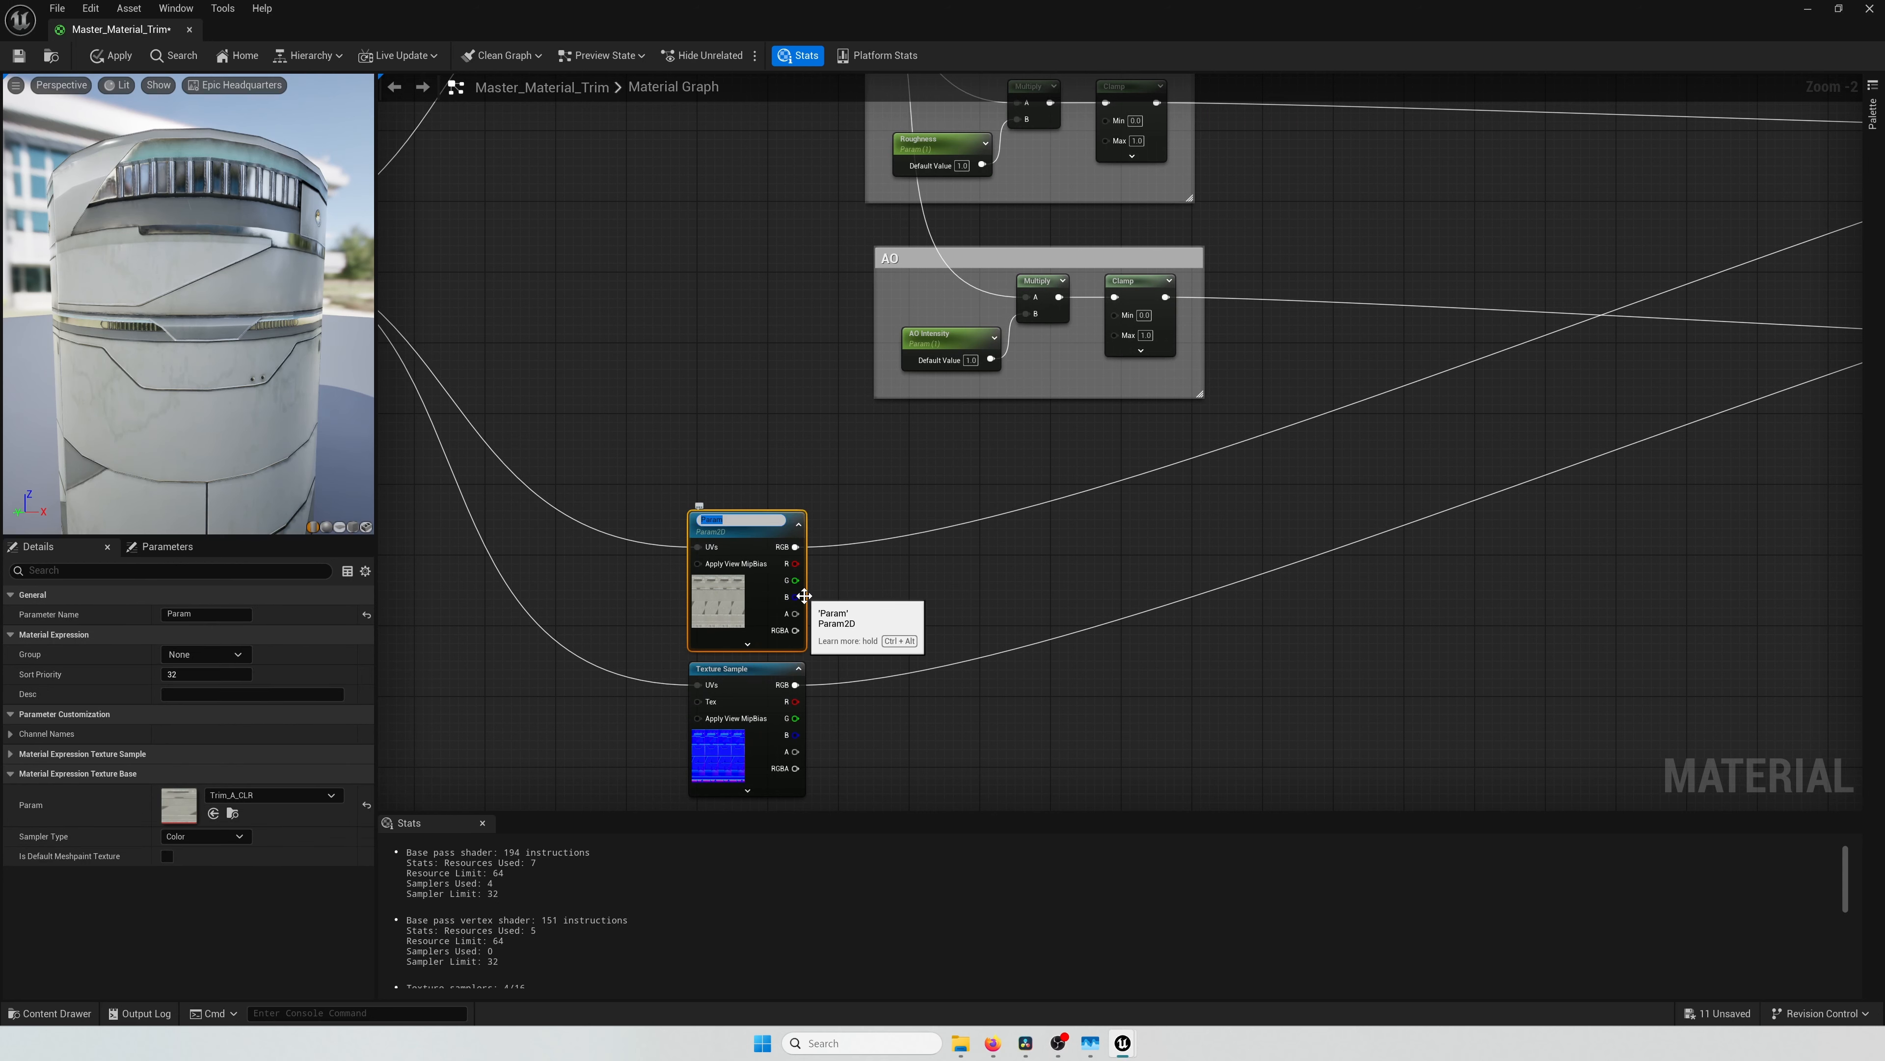
type("Base Color")
key("Return")
Step: Convert the Trim_A_NRM texture sample to a parameter named Normal
right_click(750, 674)
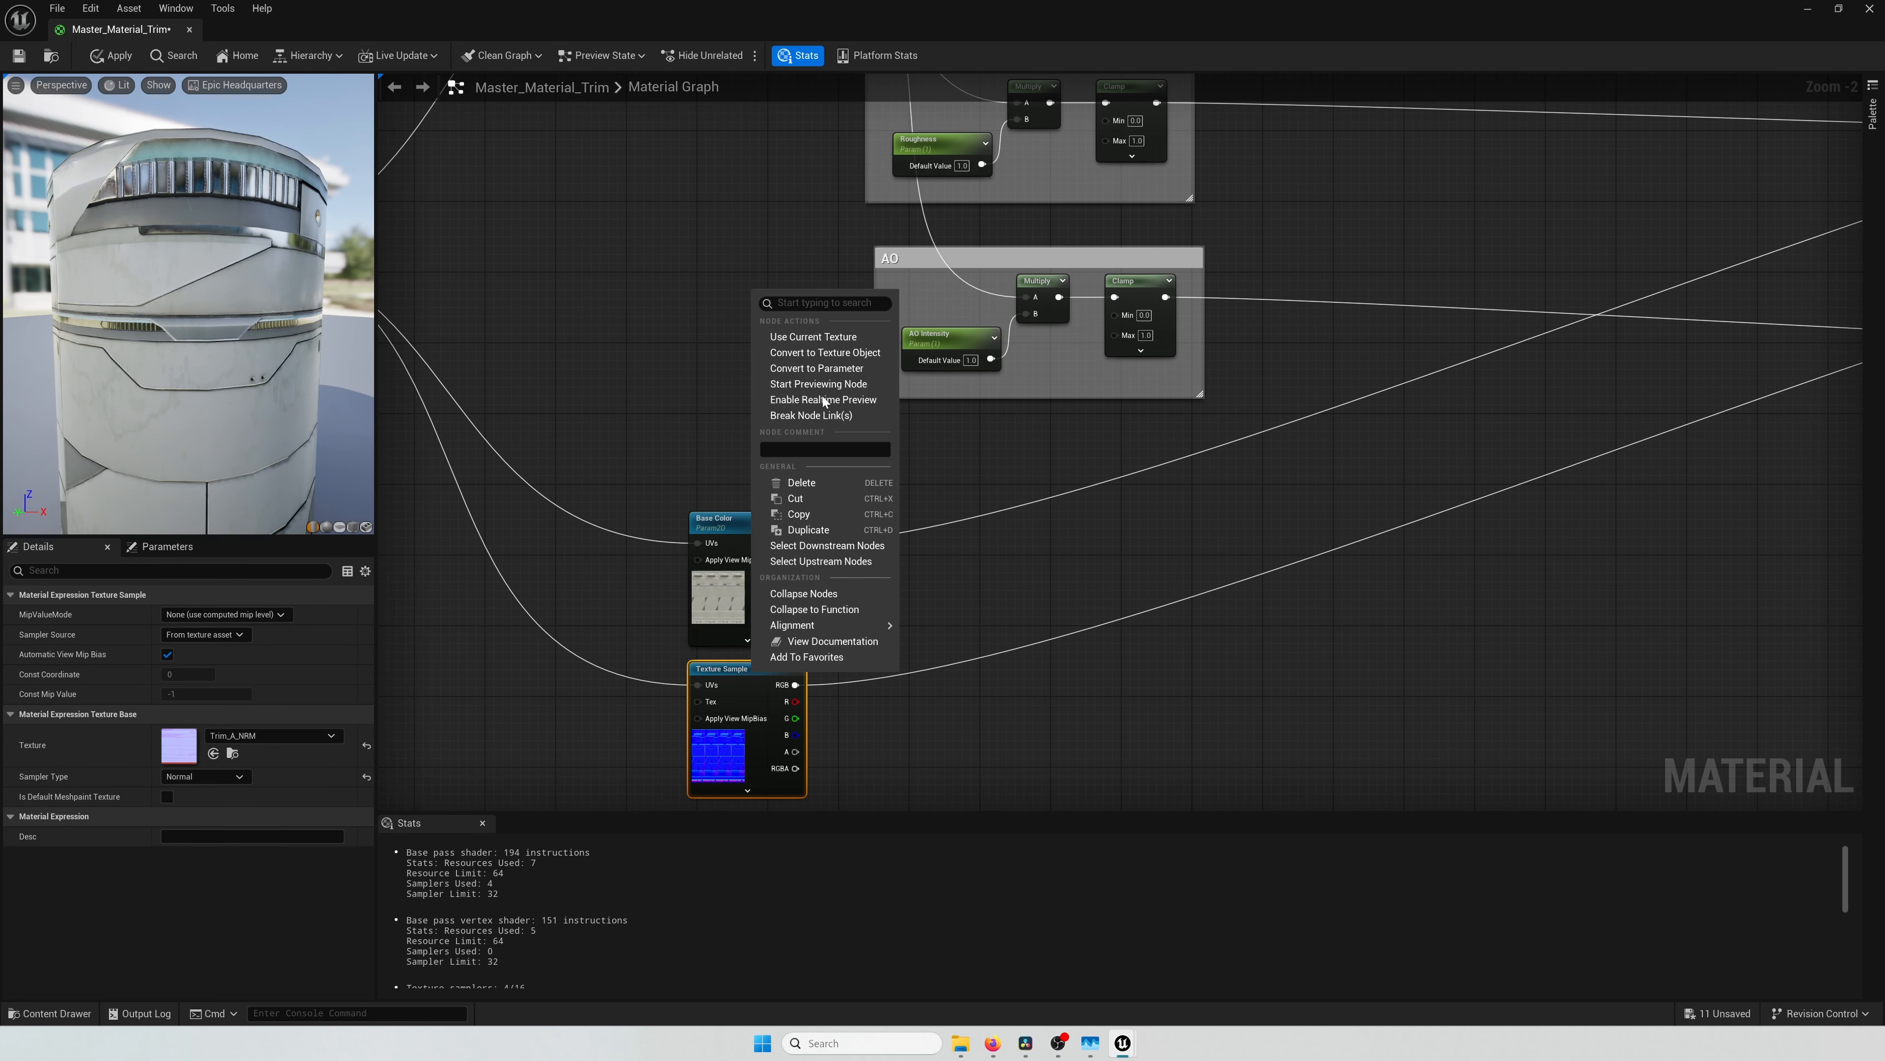
left_click(834, 367)
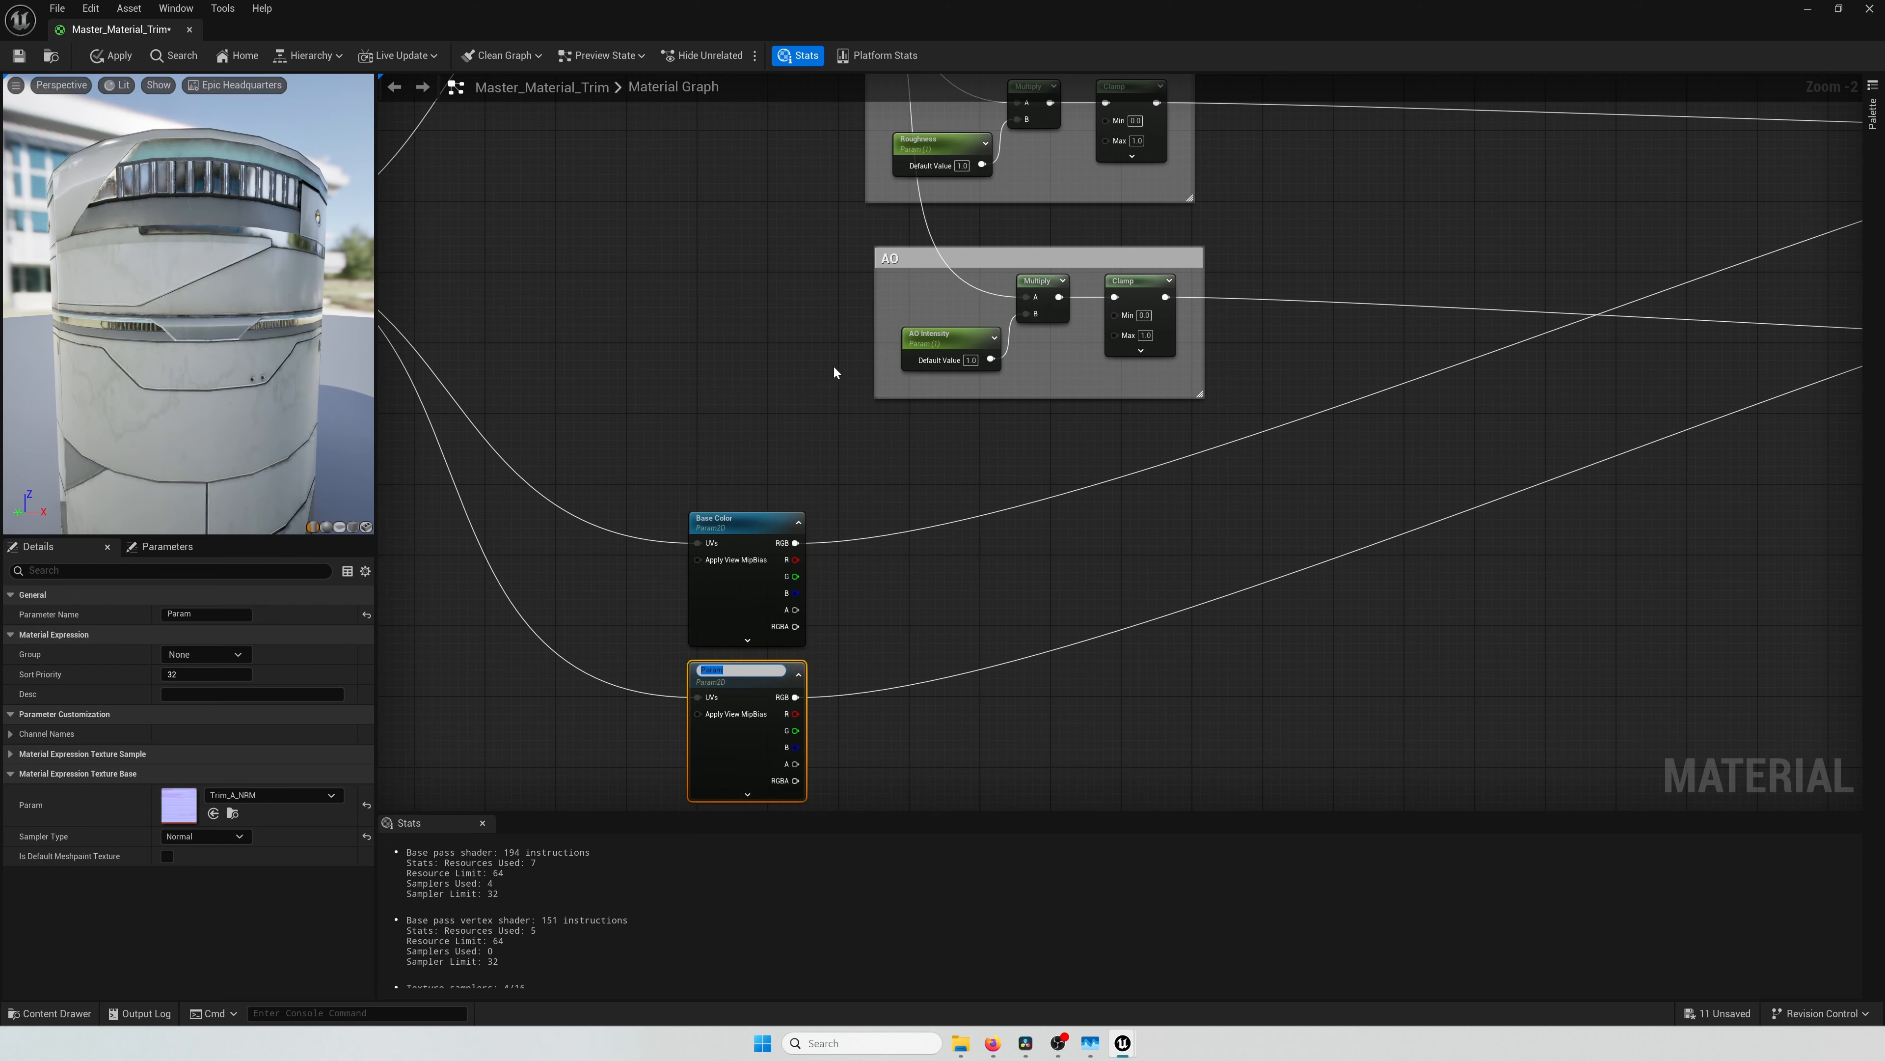
type("Normal")
key("Return")
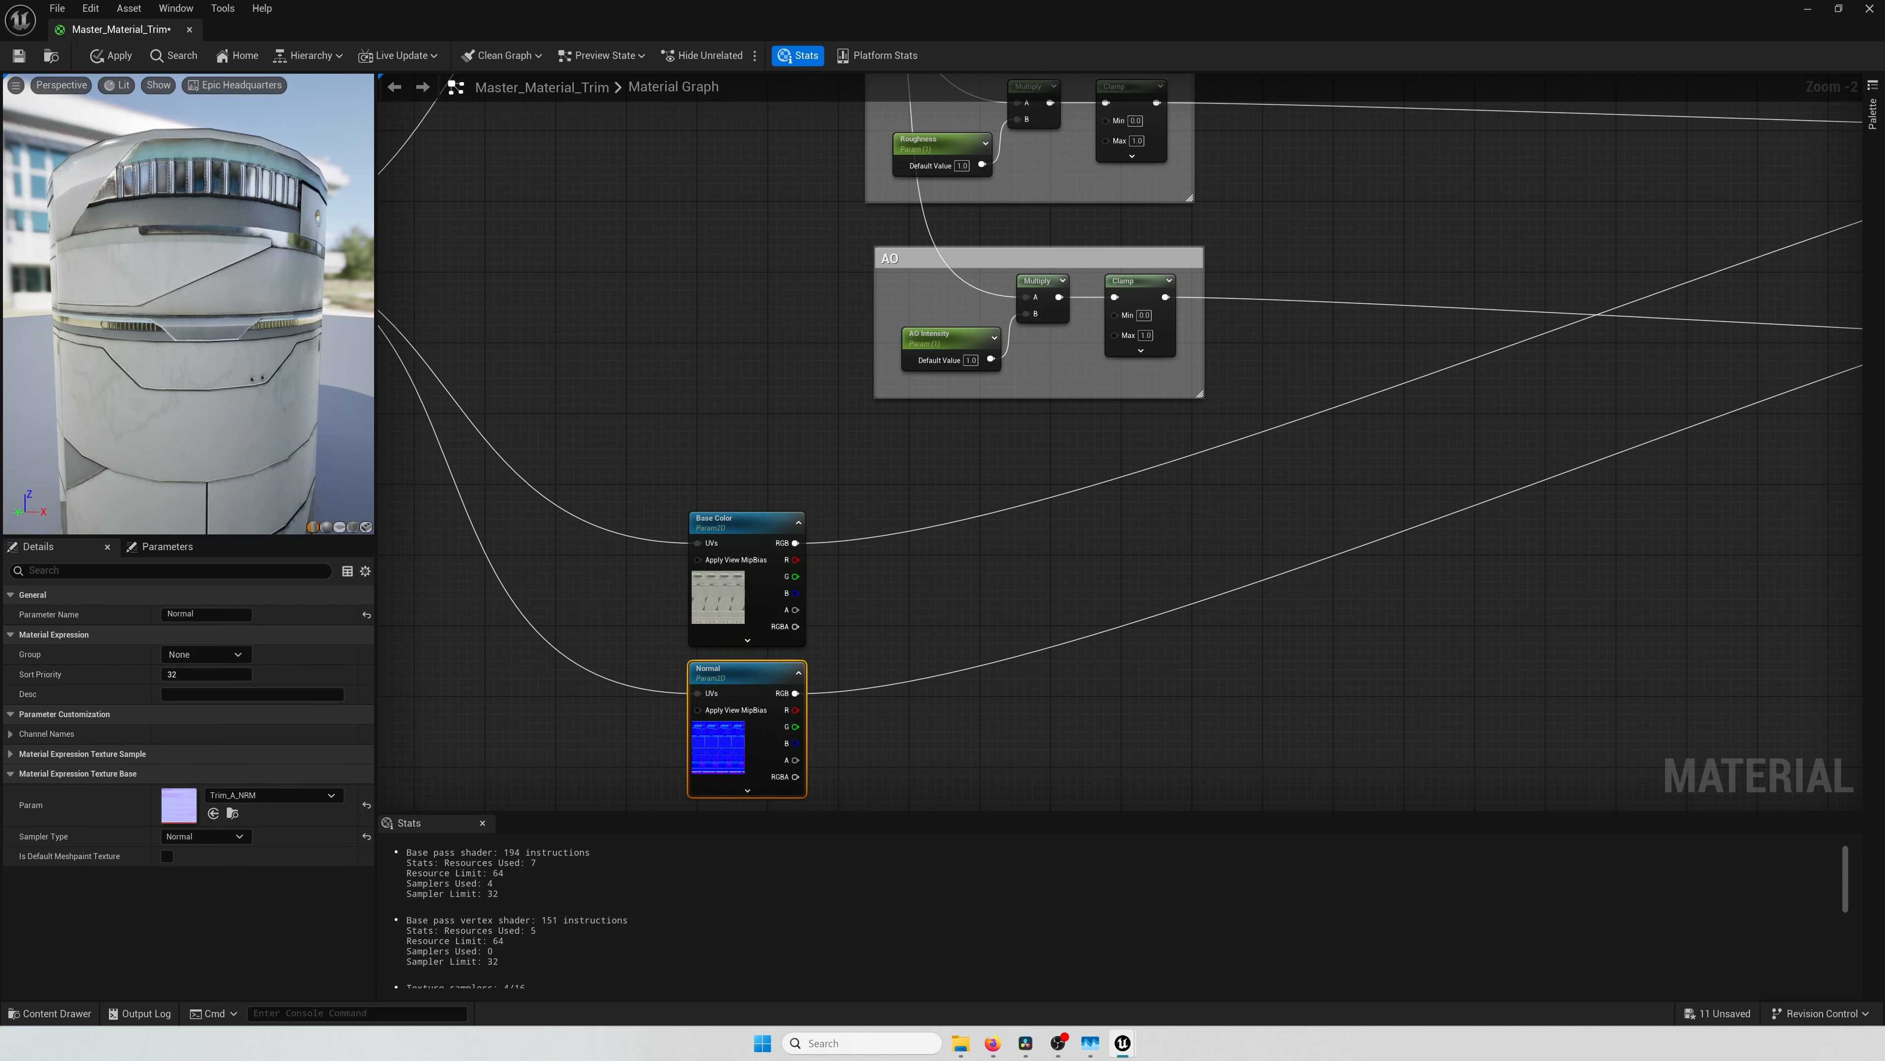
Step: Convert the Trim_A_ARM texture sample to a parameter named ARM
right_click_drag(833, 365, 817, 708)
right_click(714, 249)
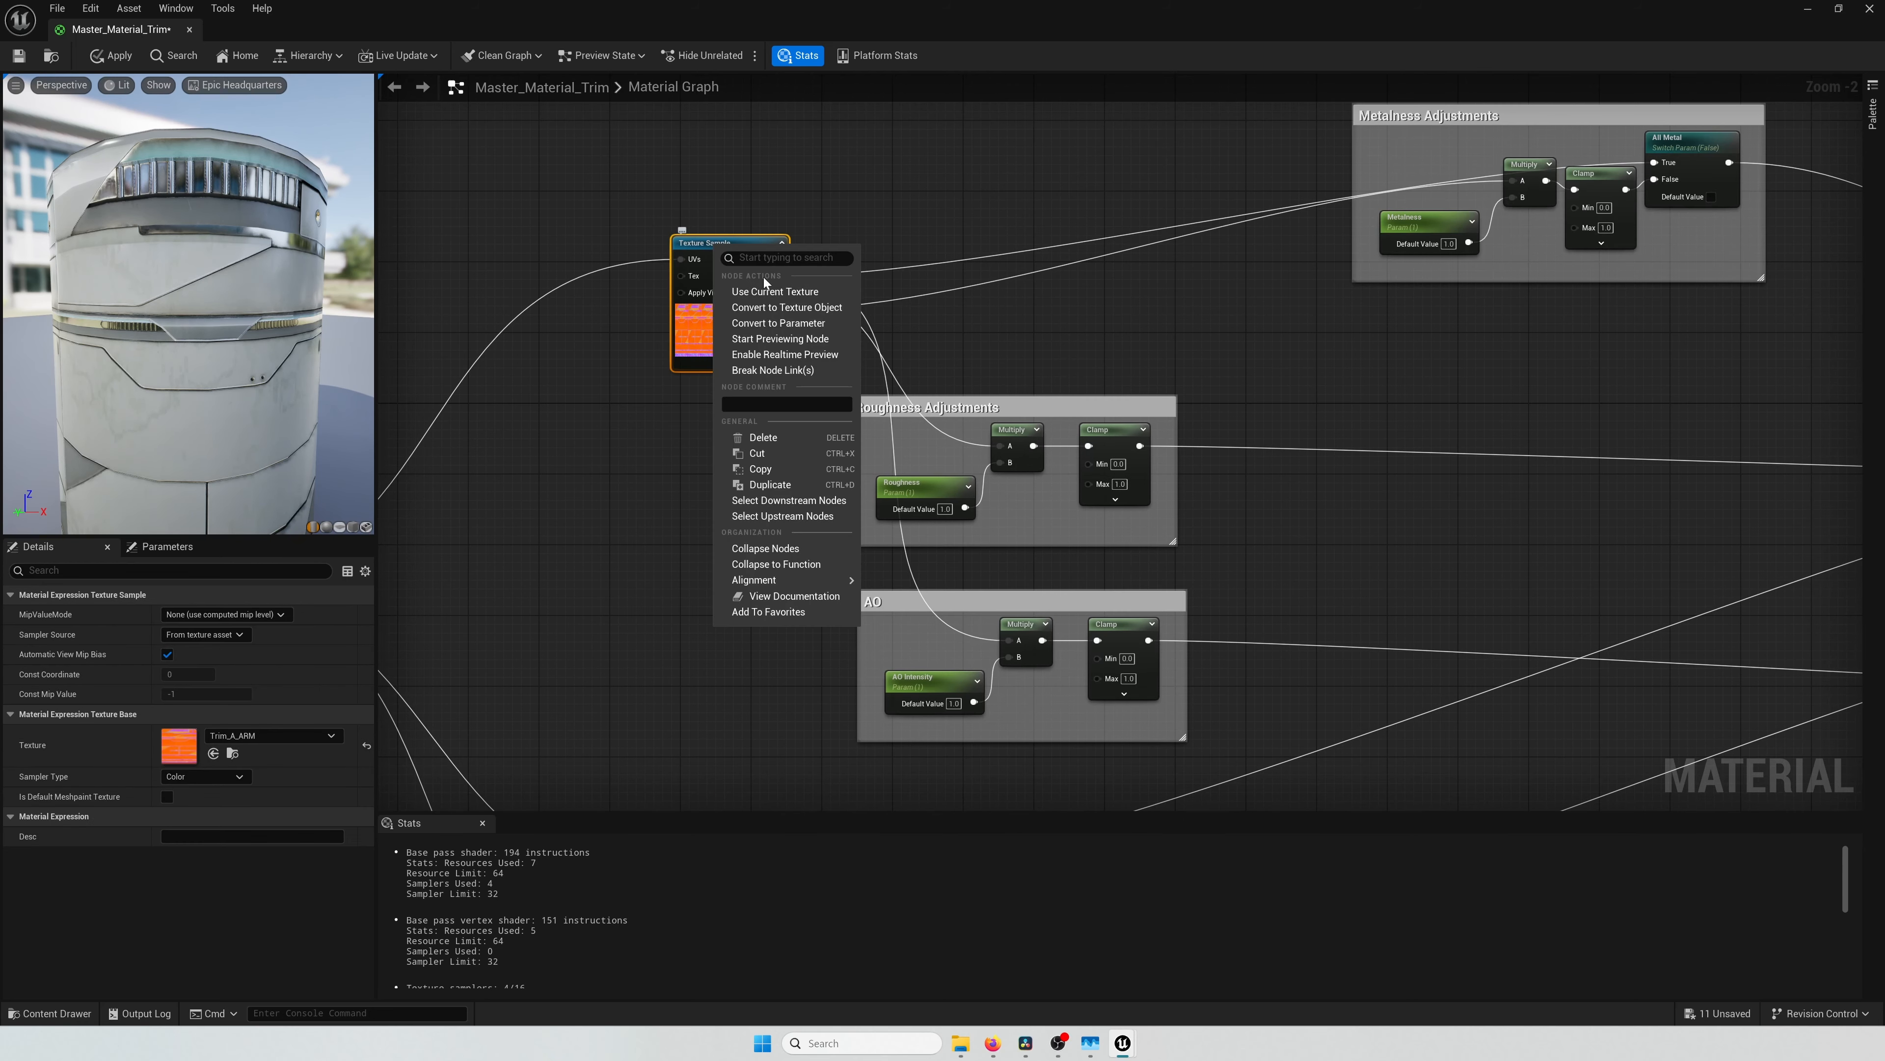
left_click(792, 325)
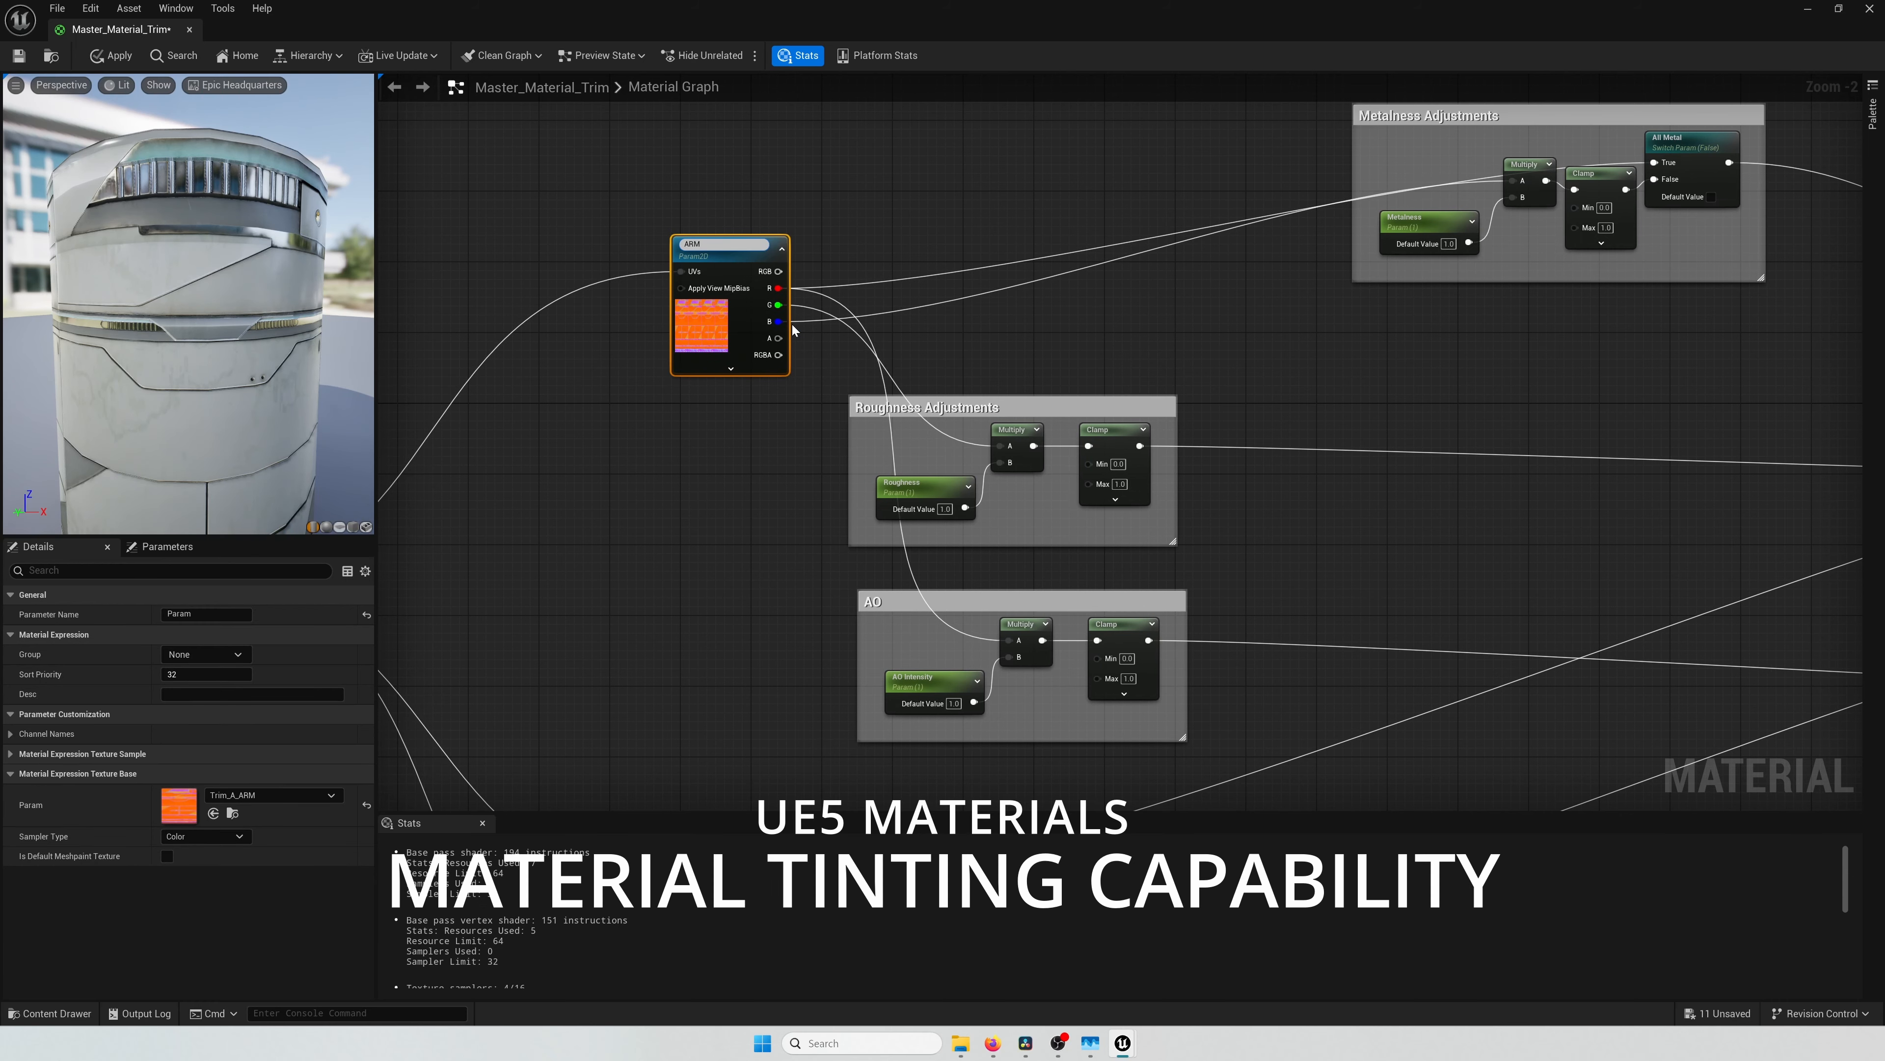
key("Return")
Step: Move the Trim_A_MASK_A texture sample and the blue mask sample from beneath the material output toward the Normal sample, one above the other
scroll(795, 392, "down", 2)
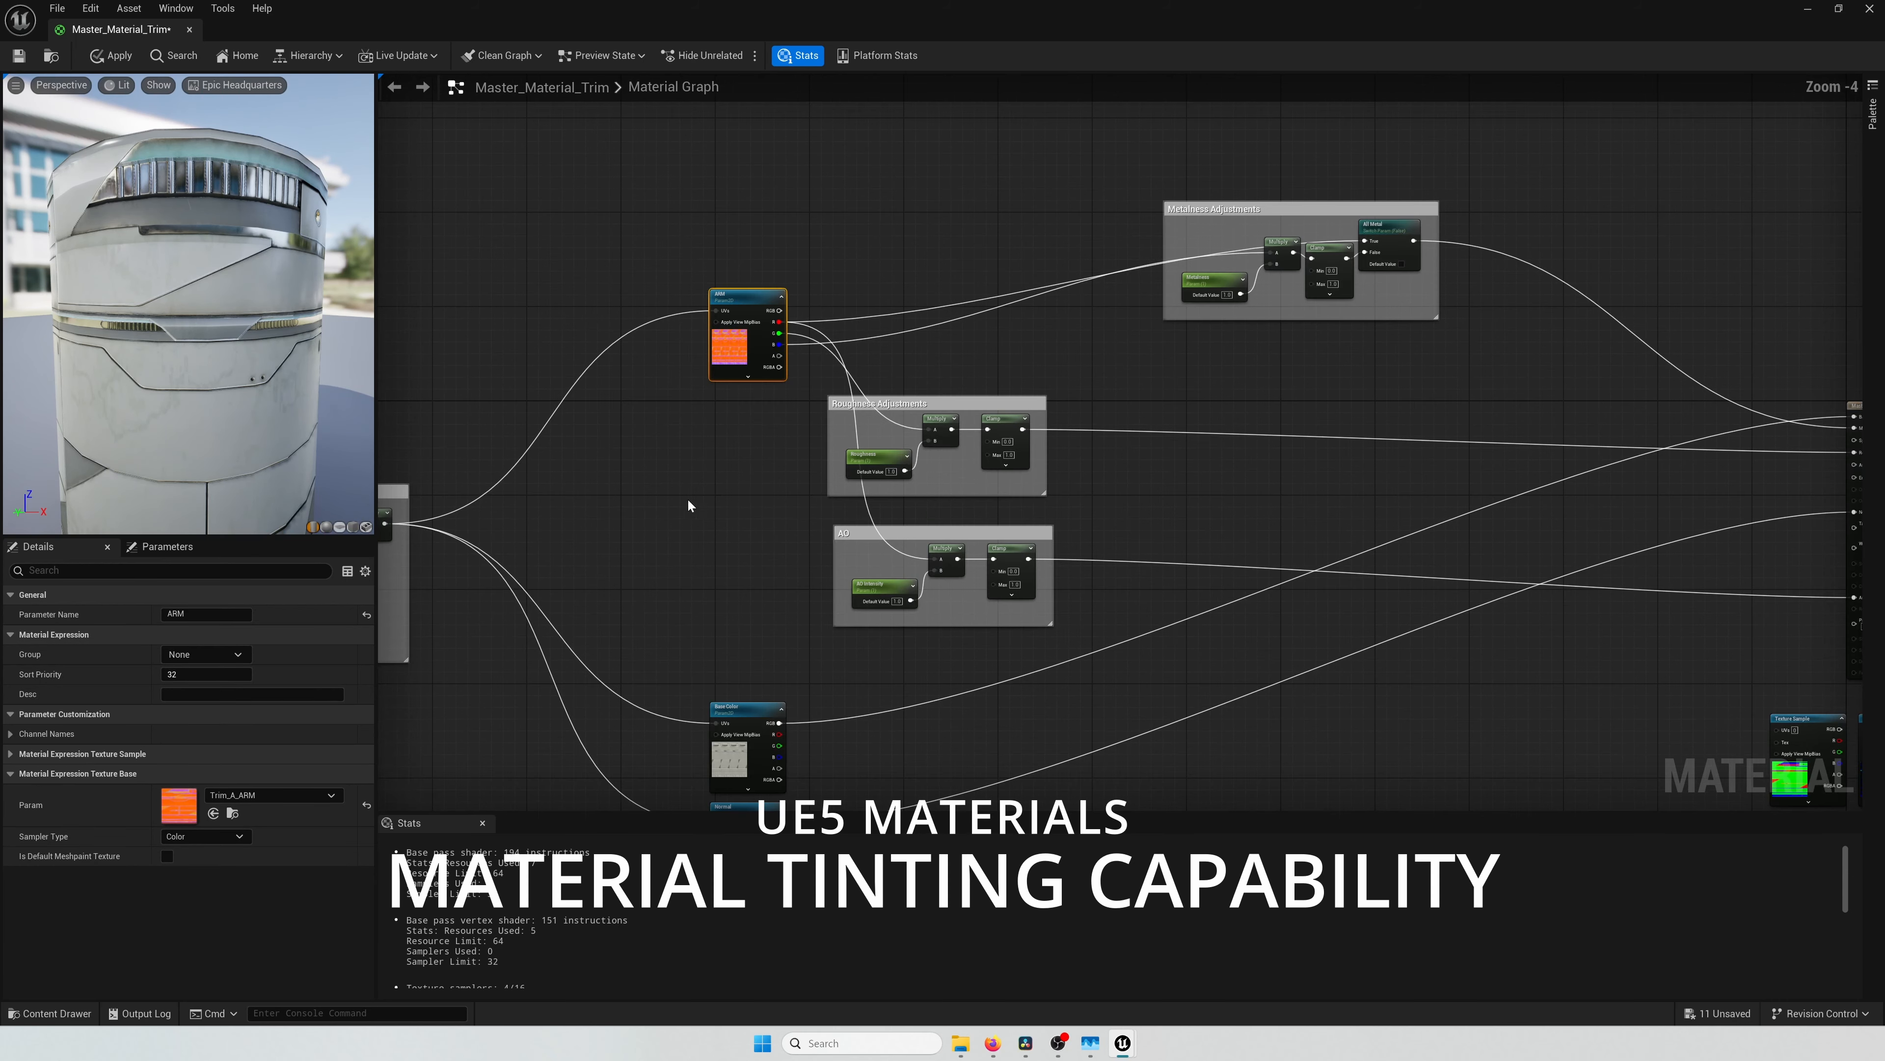
right_click_drag(688, 498, 560, 397)
right_click_drag(1365, 505, 1237, 366)
left_click_drag(1544, 483, 1049, 493)
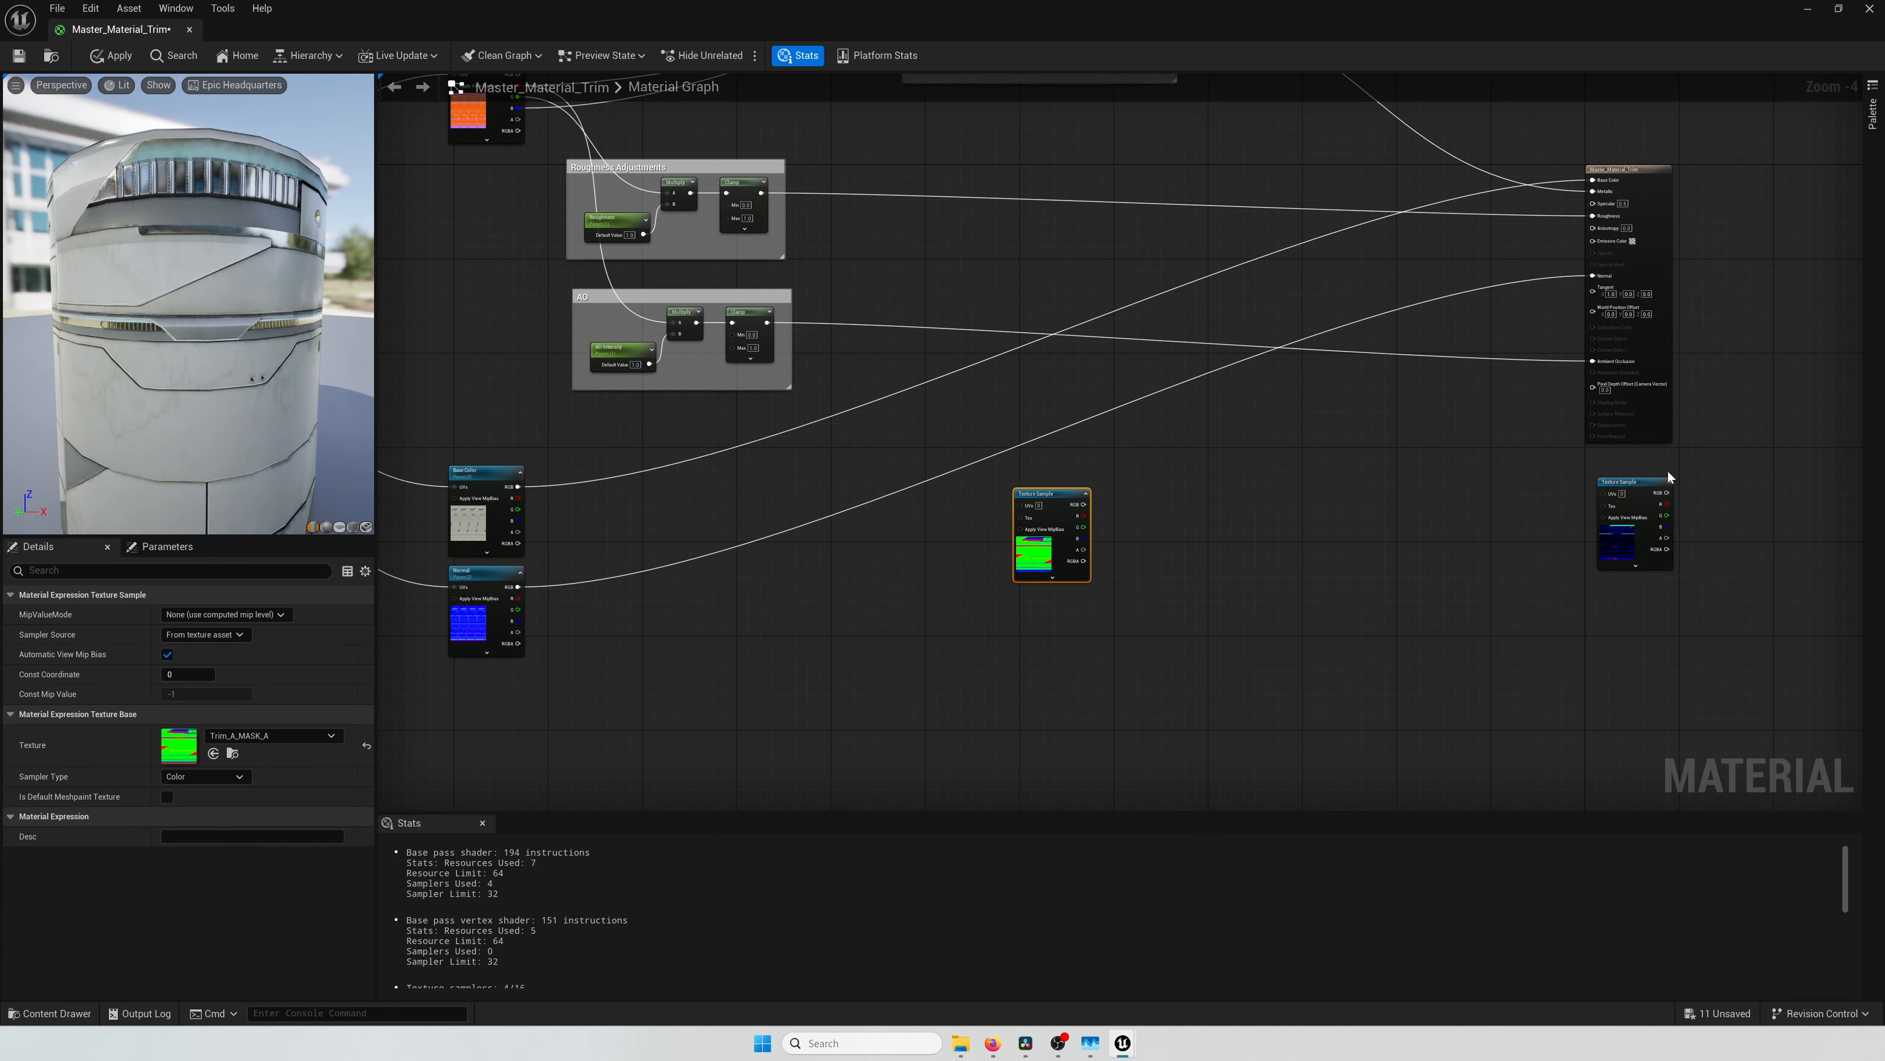
left_click_drag(1652, 482, 962, 705)
left_click_drag(1051, 493, 998, 481)
right_click_drag(1073, 462, 1059, 559)
Step: Connect the Trim_A_MASK_A sample's red channel to the material's Base Color input and save the material
left_click_drag(1017, 600, 1578, 286)
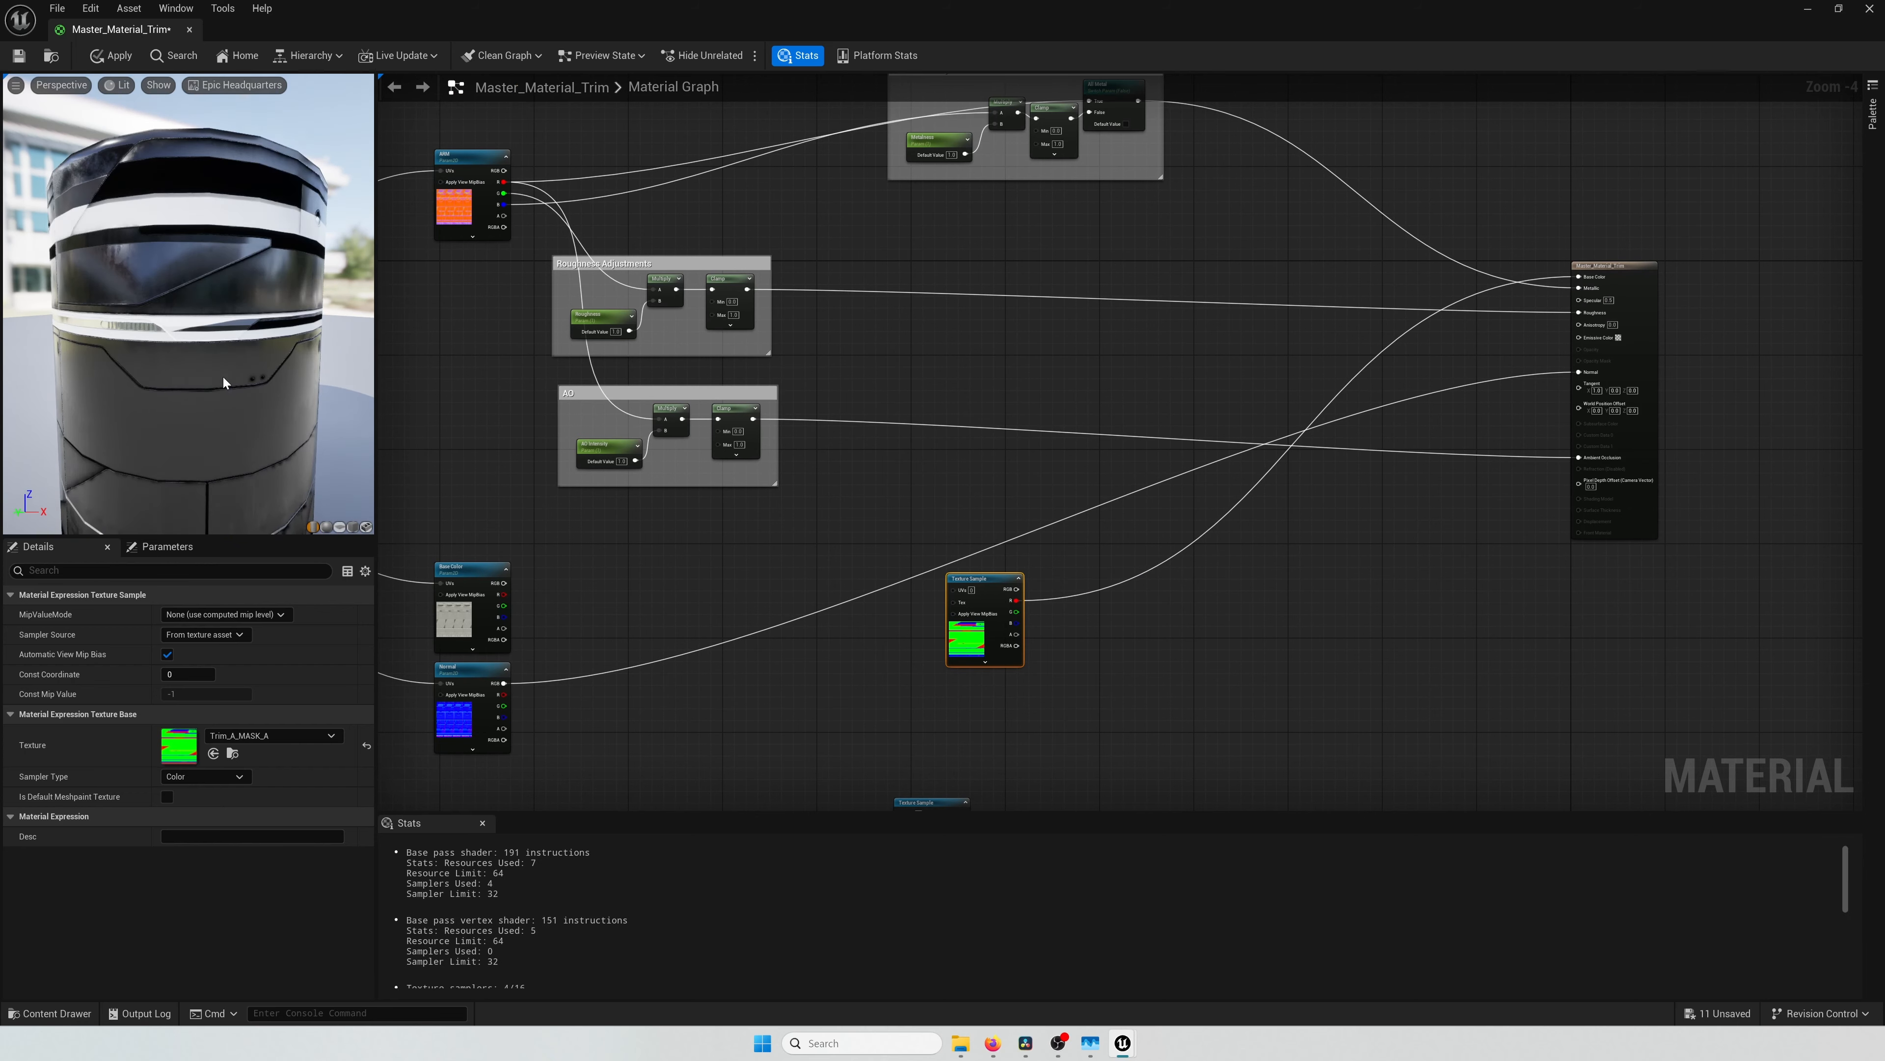
mouse_move(223, 375)
left_mouse_down()
mouse_move(145, 375)
mouse_move(196, 375)
left_mouse_up()
right_click_drag(972, 370, 1073, 384)
key("ctrl+s")
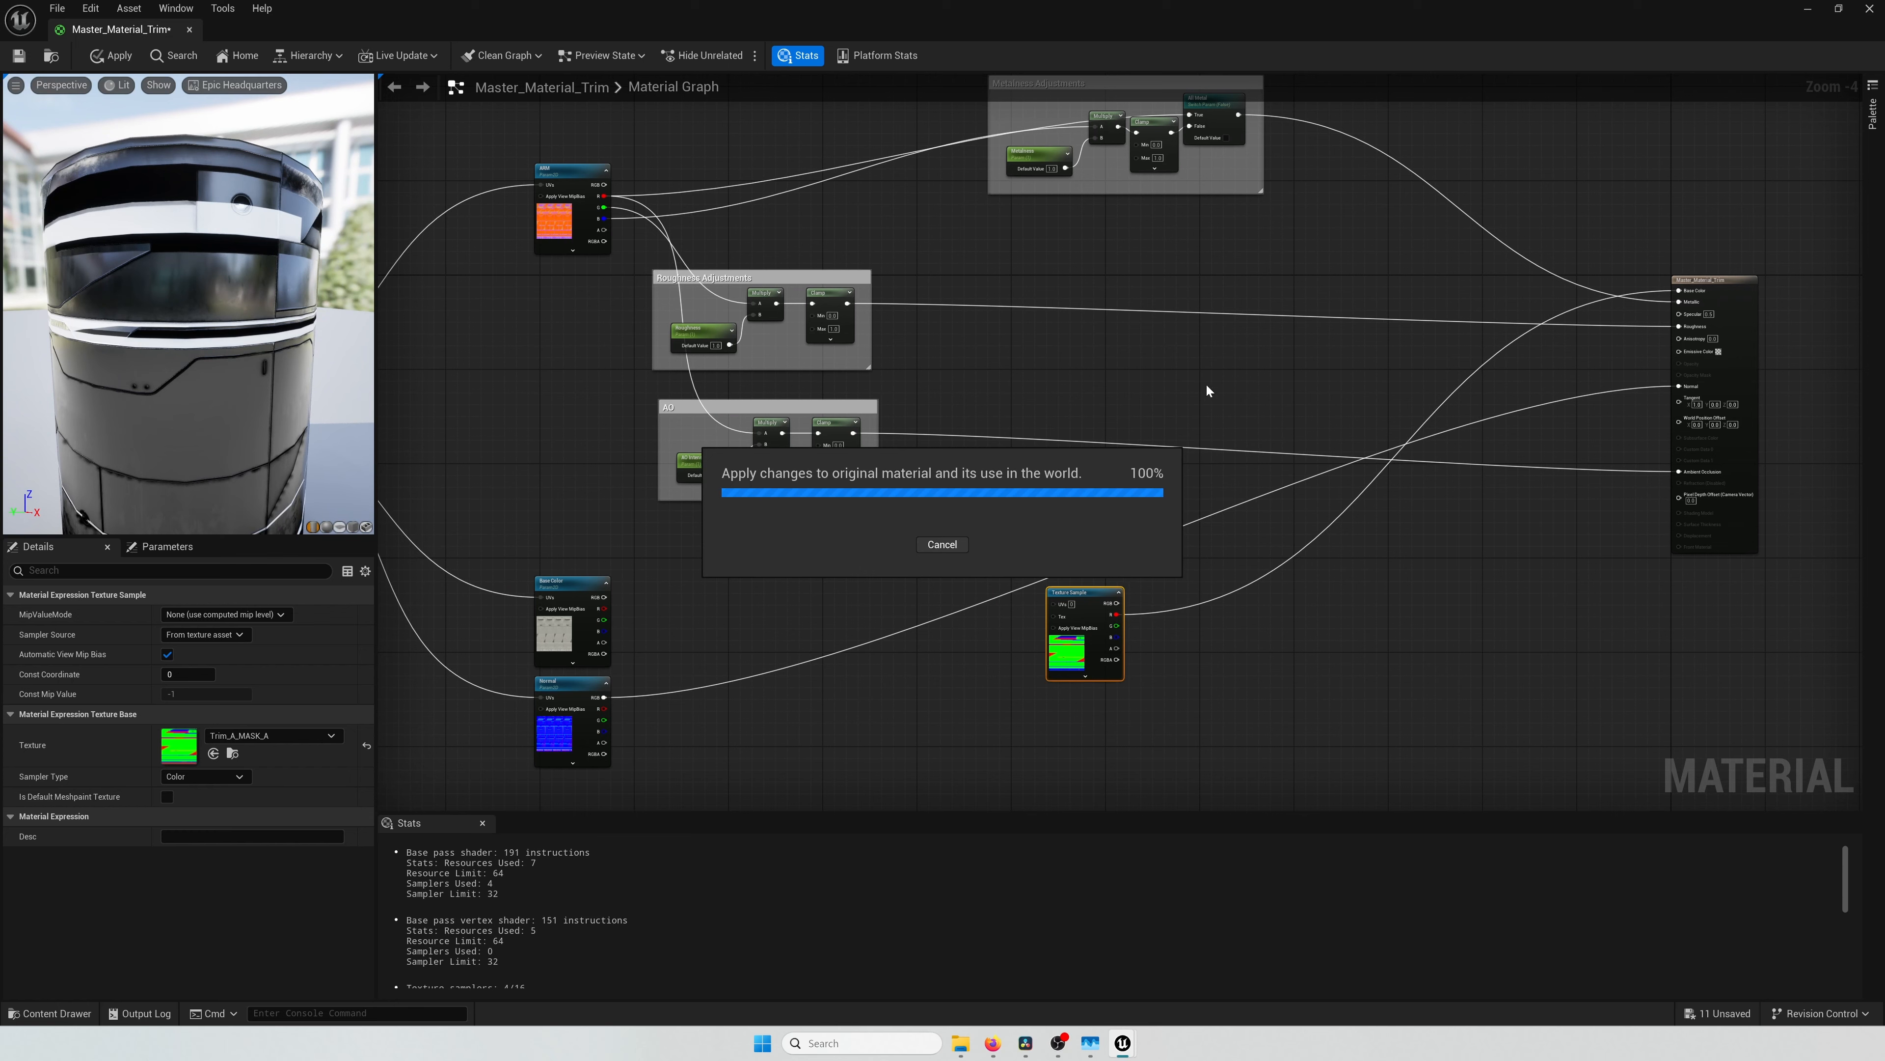
Step: Undo the mask's Base Color link, then move the Trim_A_MASK_A sample below ARM and feed it the shared UV Multiply output
key("ctrl+z")
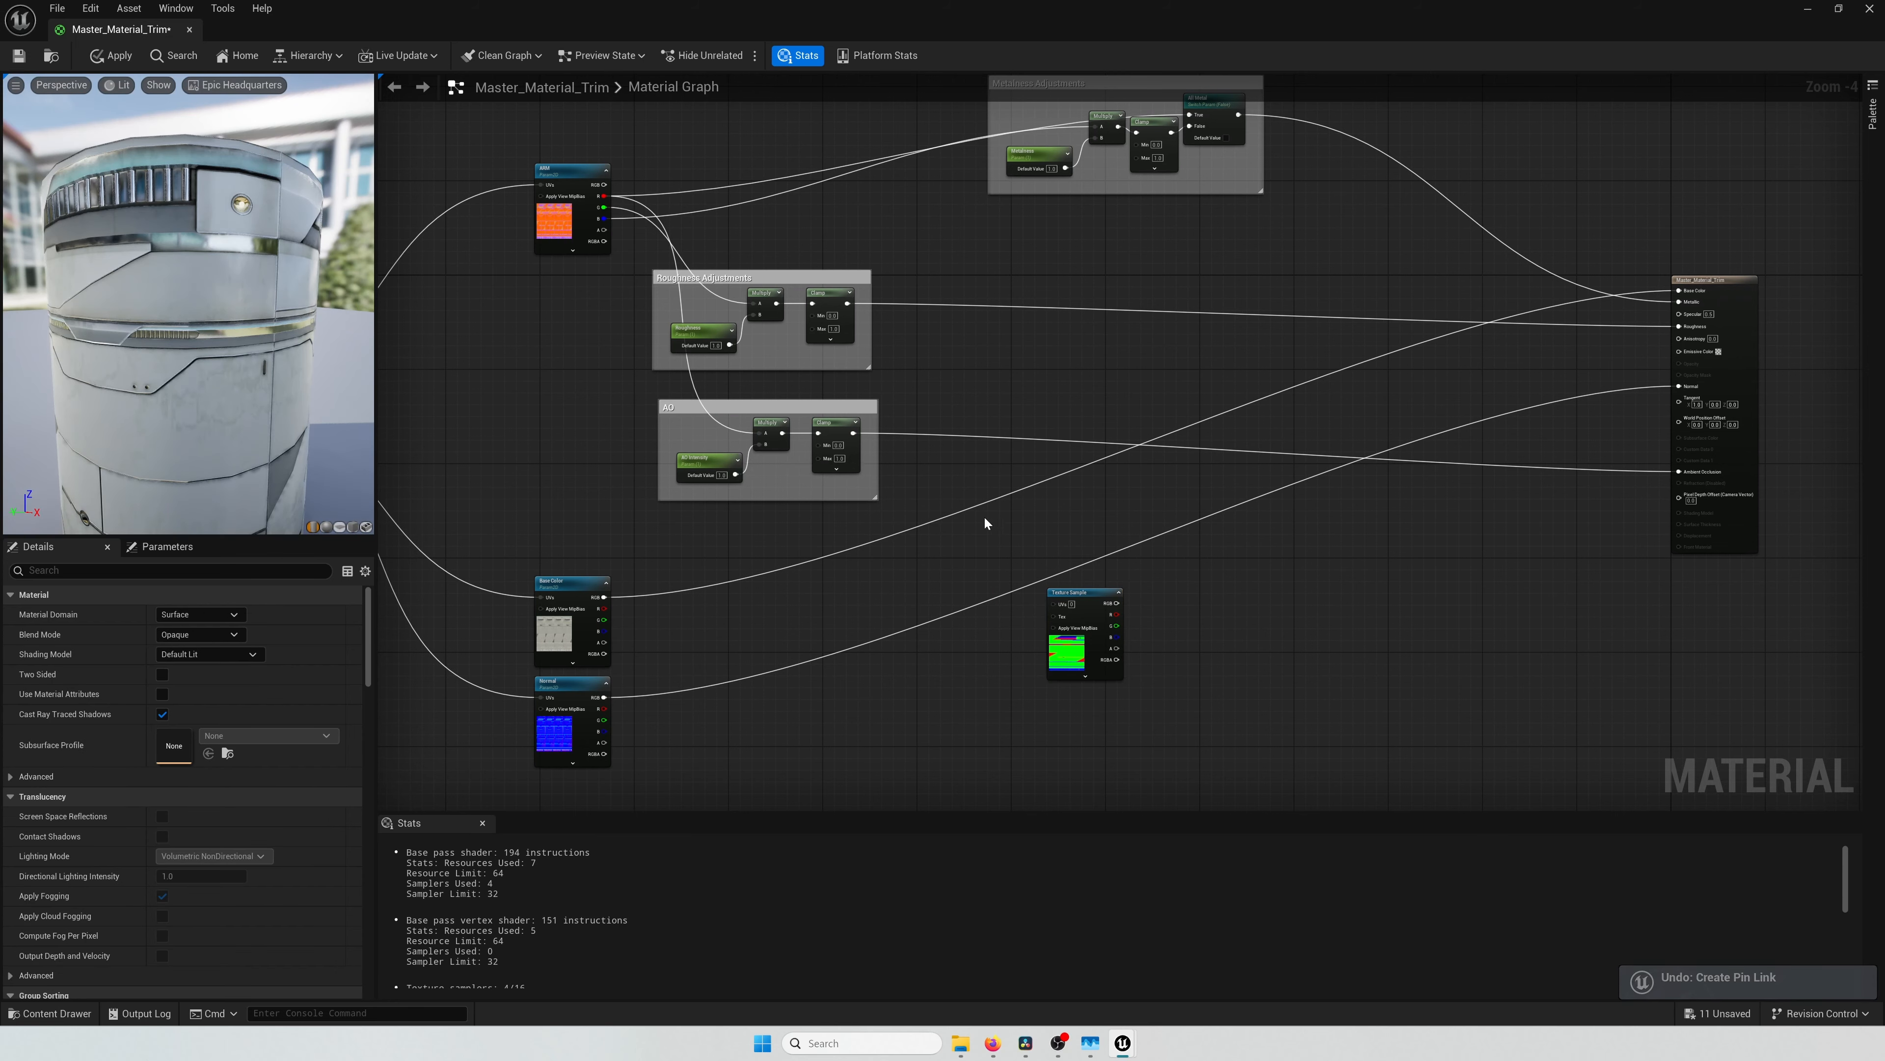
left_click_drag(1073, 591, 516, 343)
right_click_drag(516, 344, 595, 415)
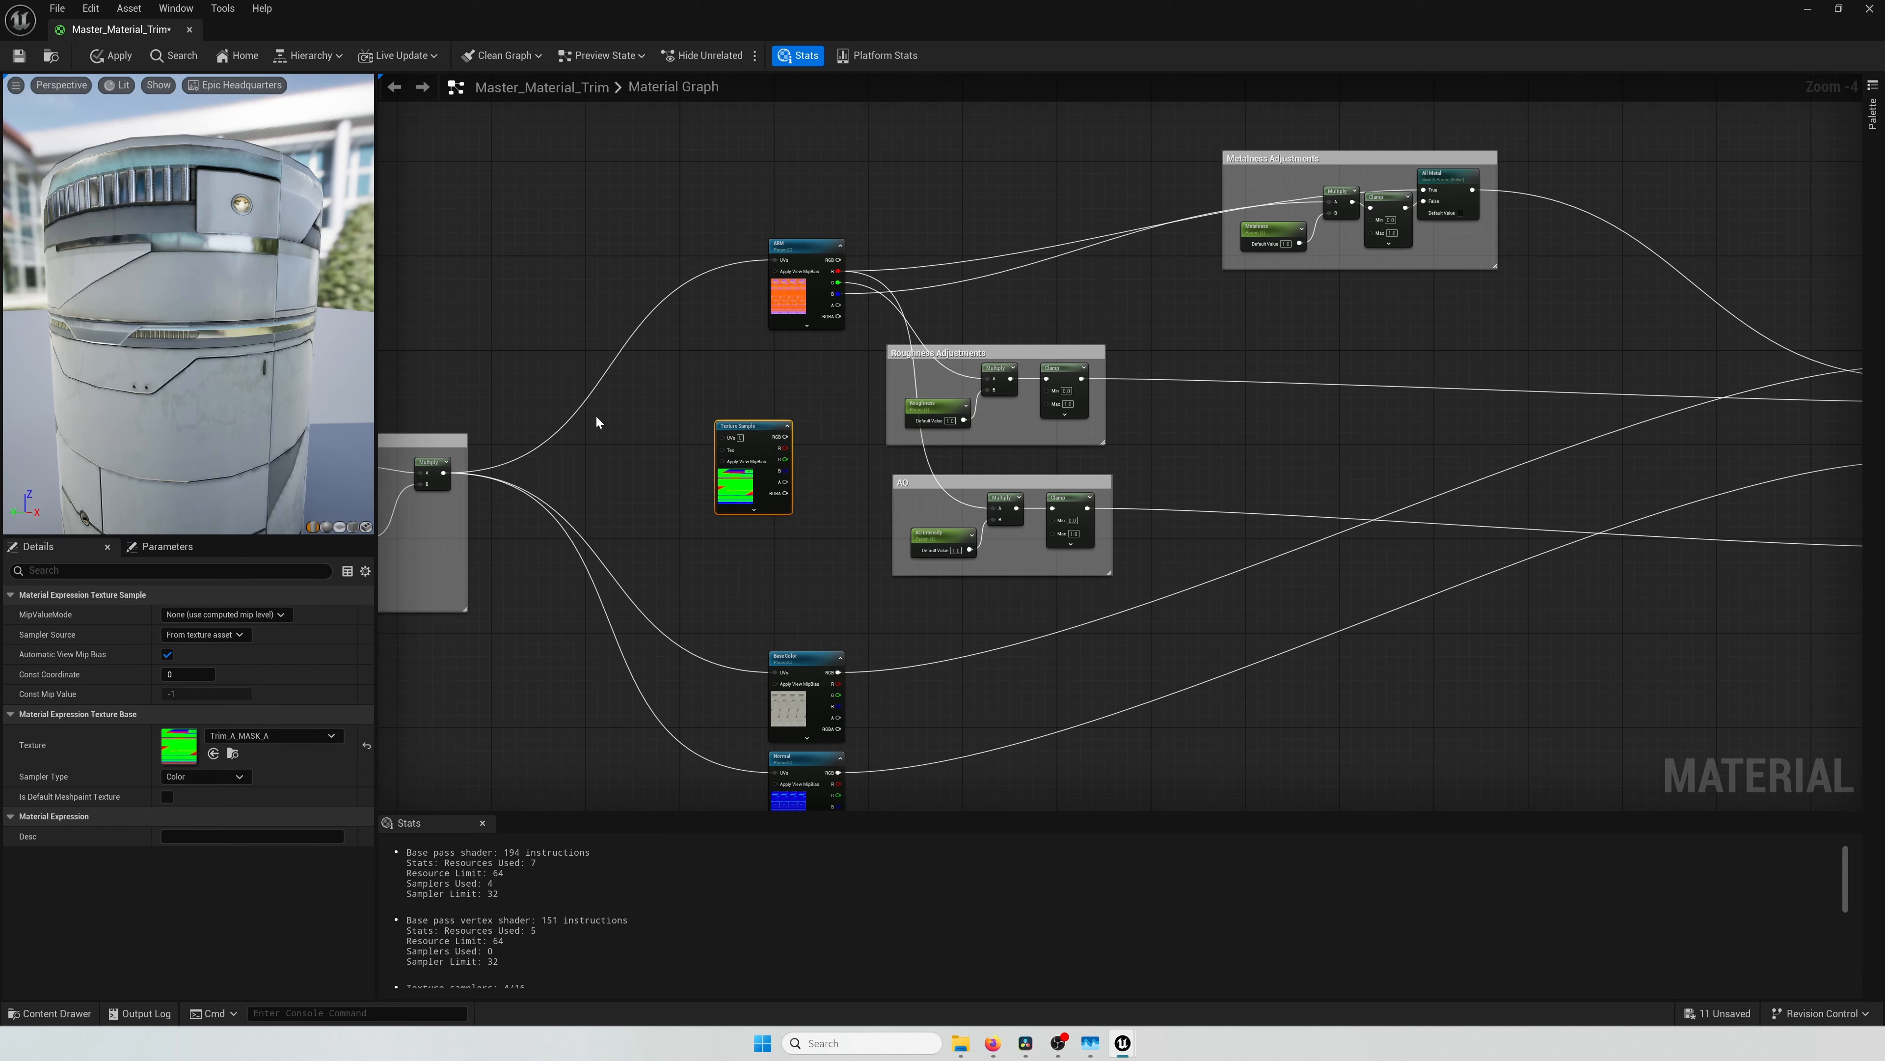
left_click_drag(447, 473, 722, 438)
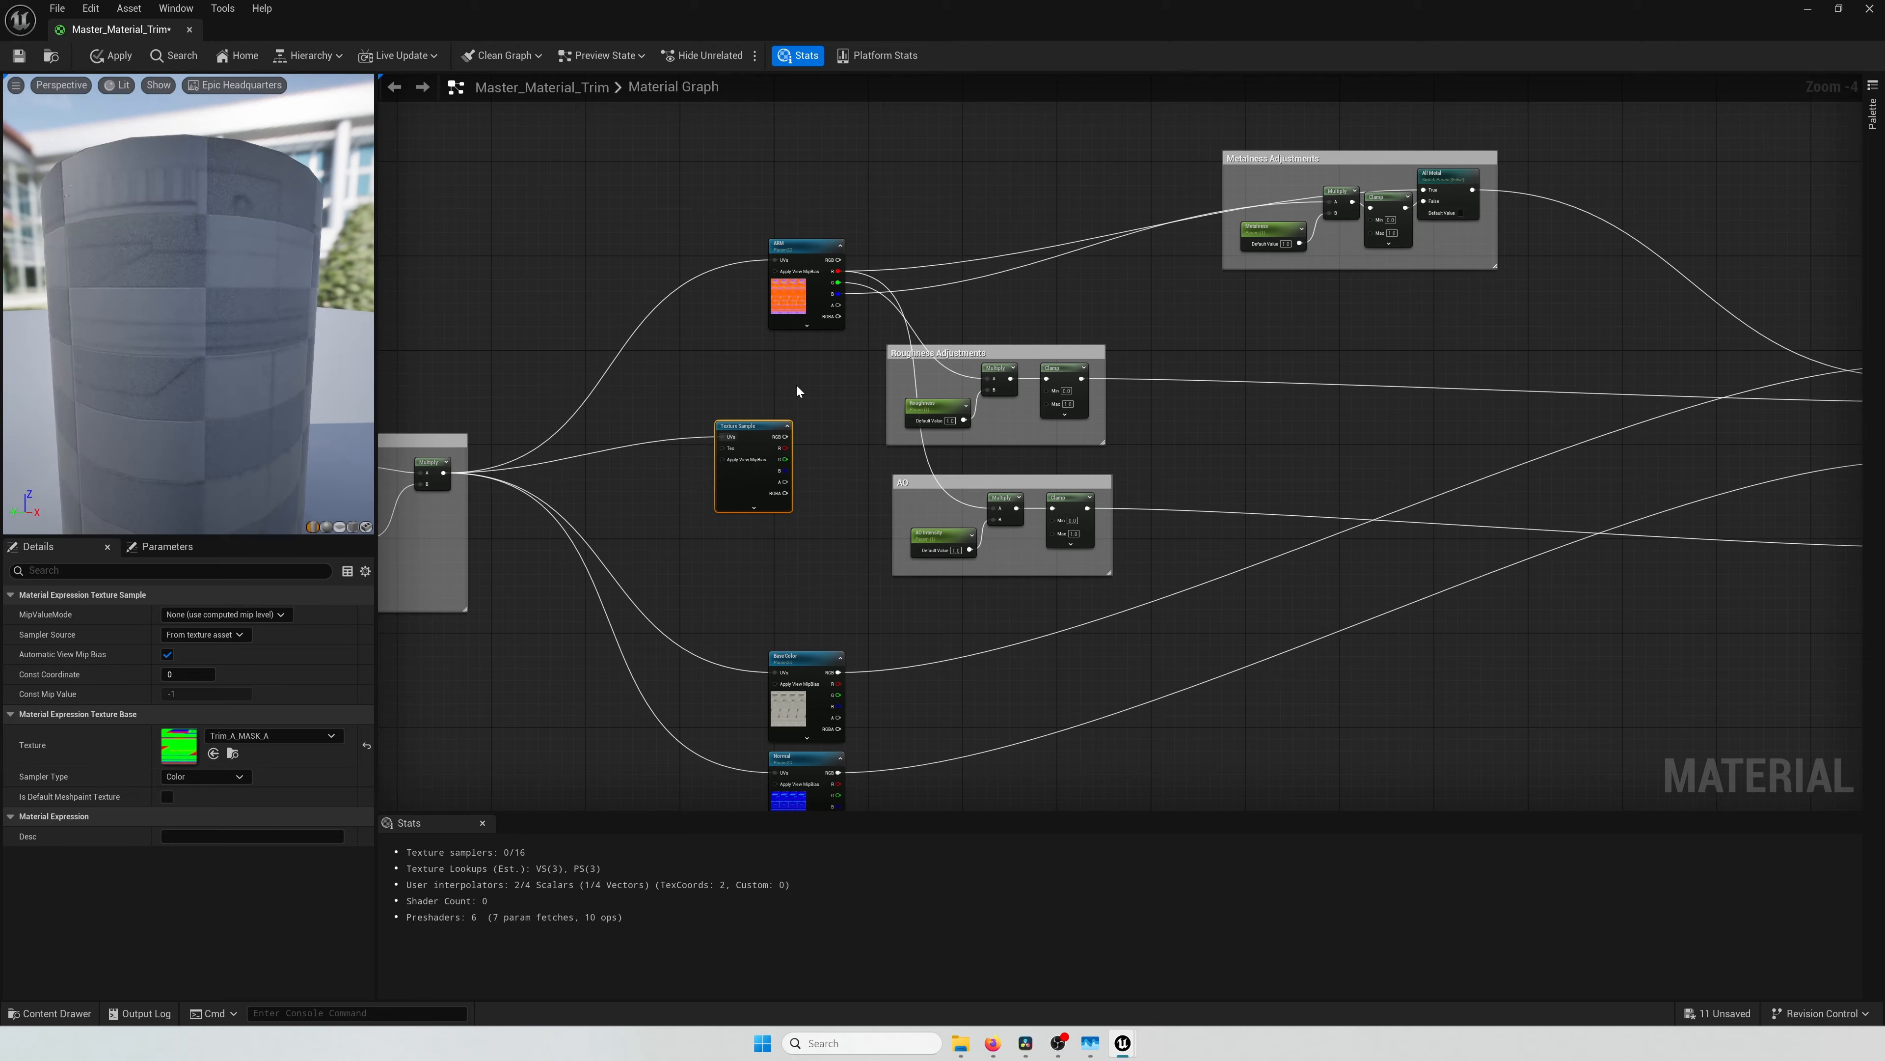
Step: Rearrange the texture samples so Normal sits directly beneath the AO group, with Trim_A_MASK_A and Base Color below it
right_click_drag(796, 384, 659, 534)
left_click_drag(653, 566, 647, 495)
right_click_drag(831, 527, 829, 233)
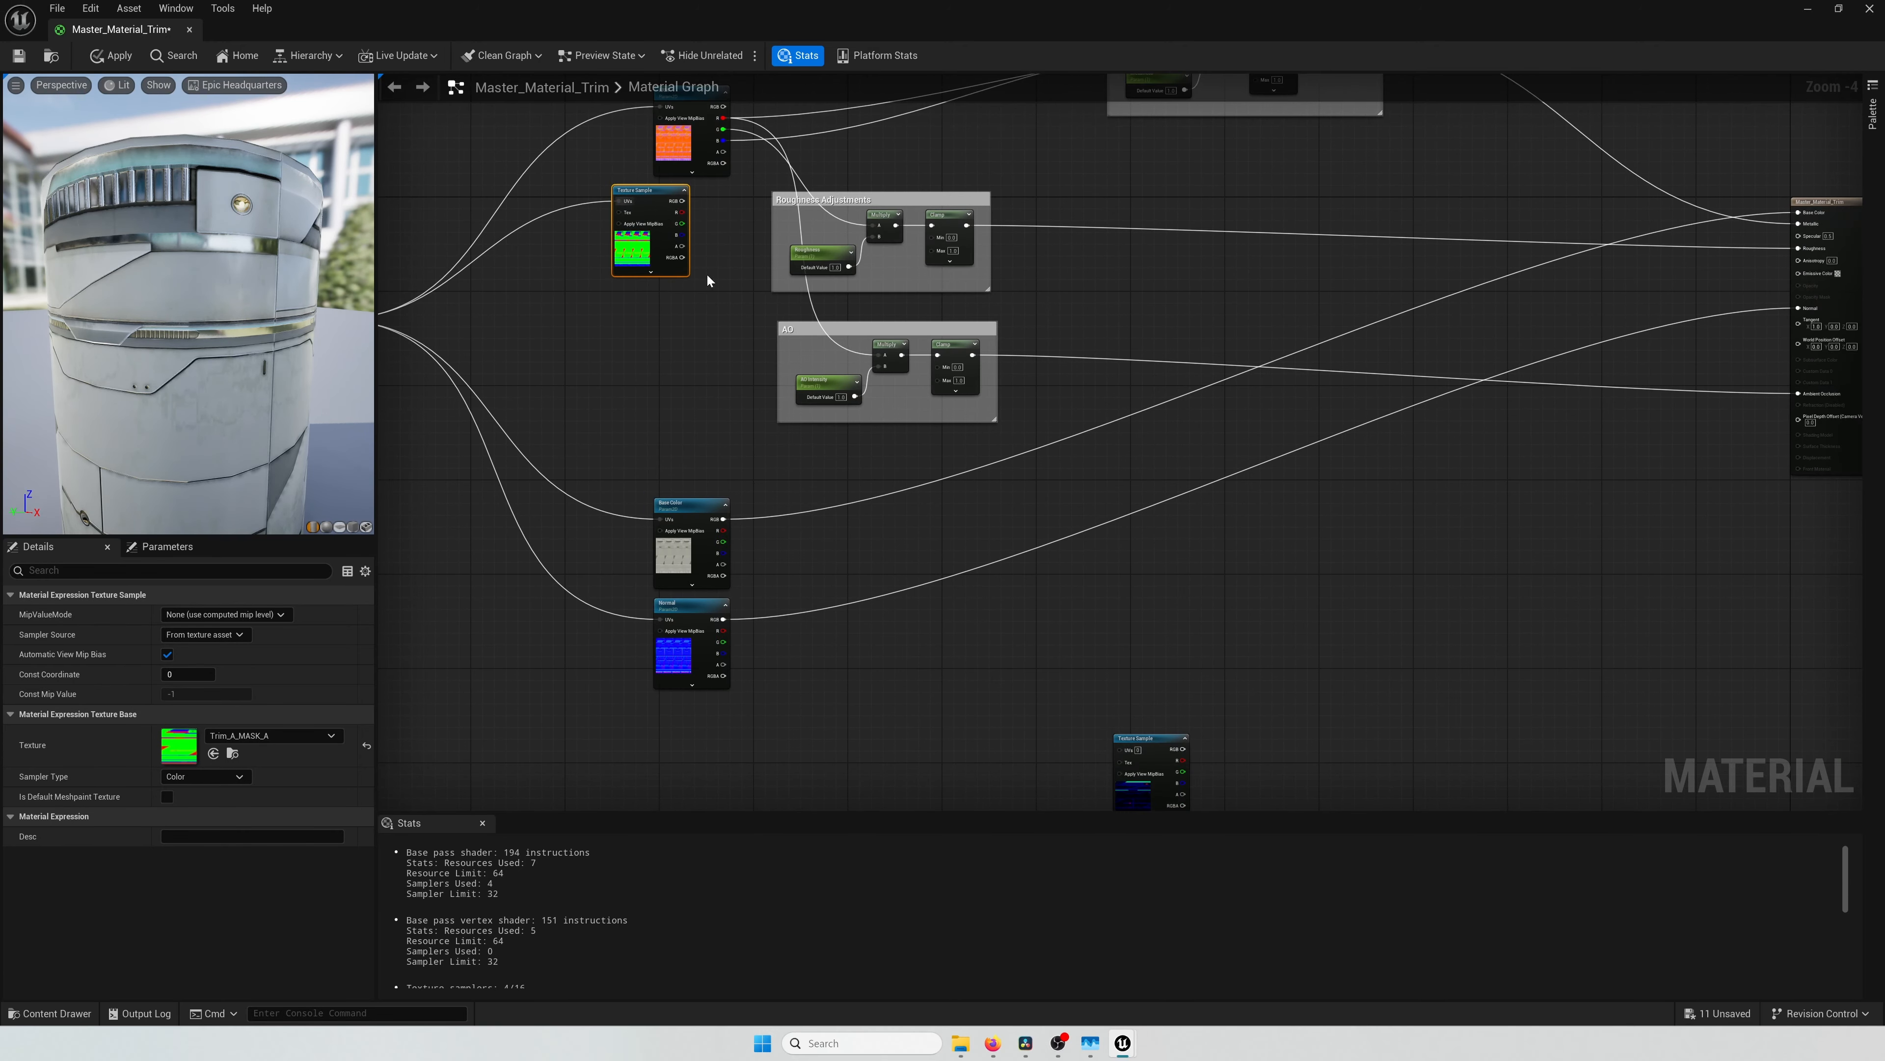
left_click_drag(649, 200, 673, 389)
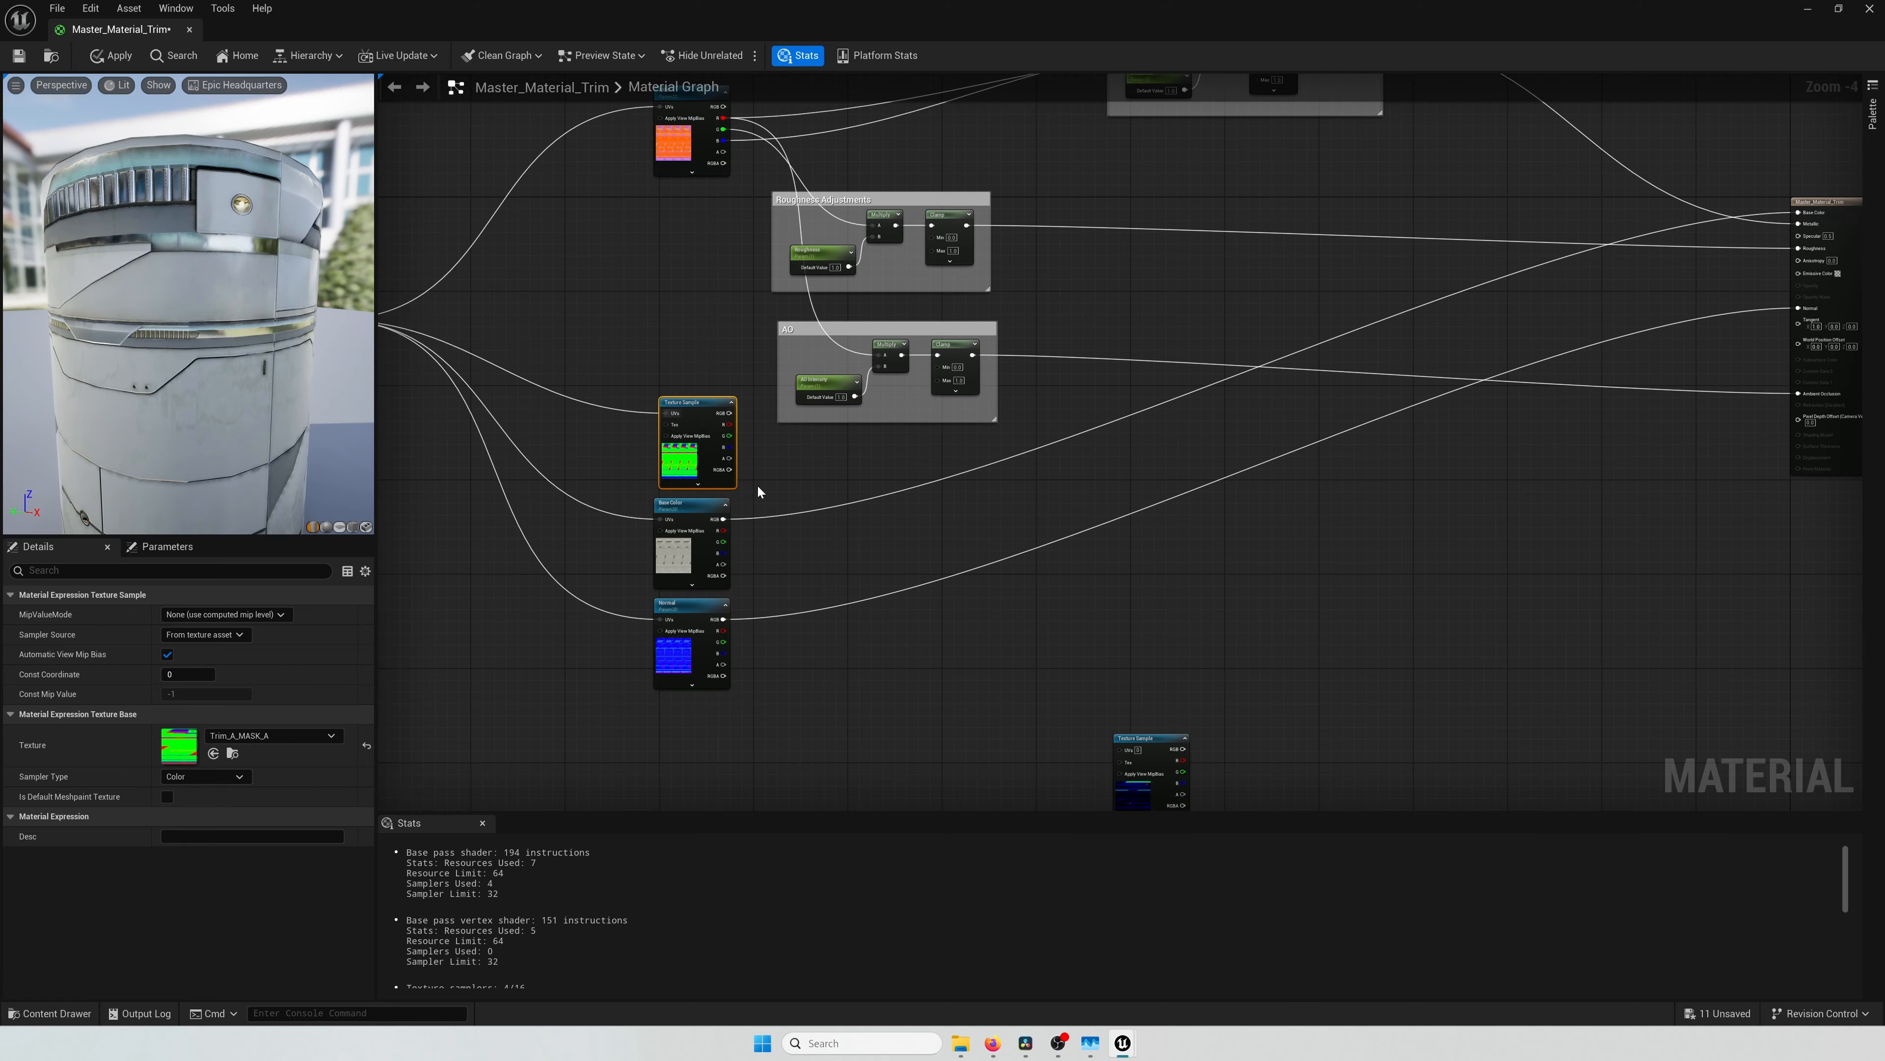
right_click_drag(757, 492, 791, 380)
left_click_drag(772, 240, 707, 421)
left_click_drag(732, 297, 719, 623)
left_click_drag(711, 498, 829, 352)
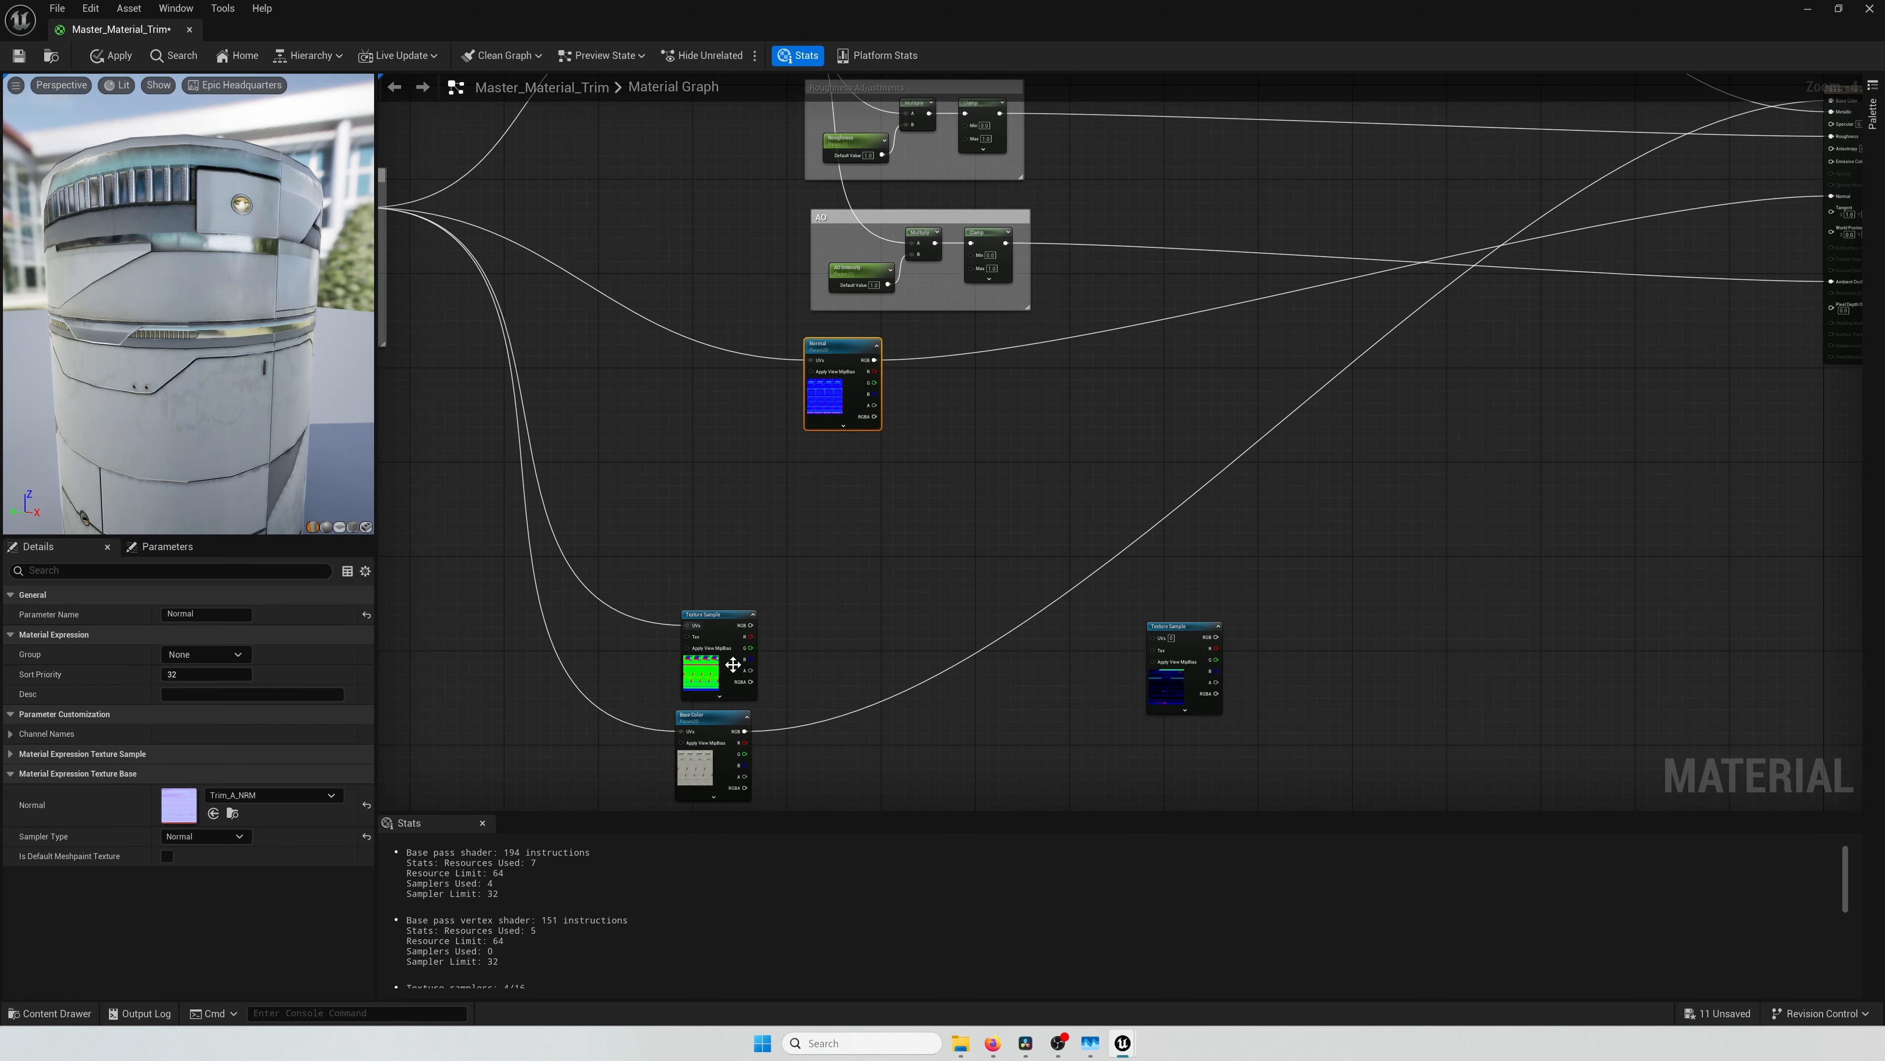
Step: Stack the Trim_A_MASK_A and Base Color samples beneath Normal and place the Trim_A_MASK_B sample beside Base Color
left_click_drag(712, 620, 826, 561)
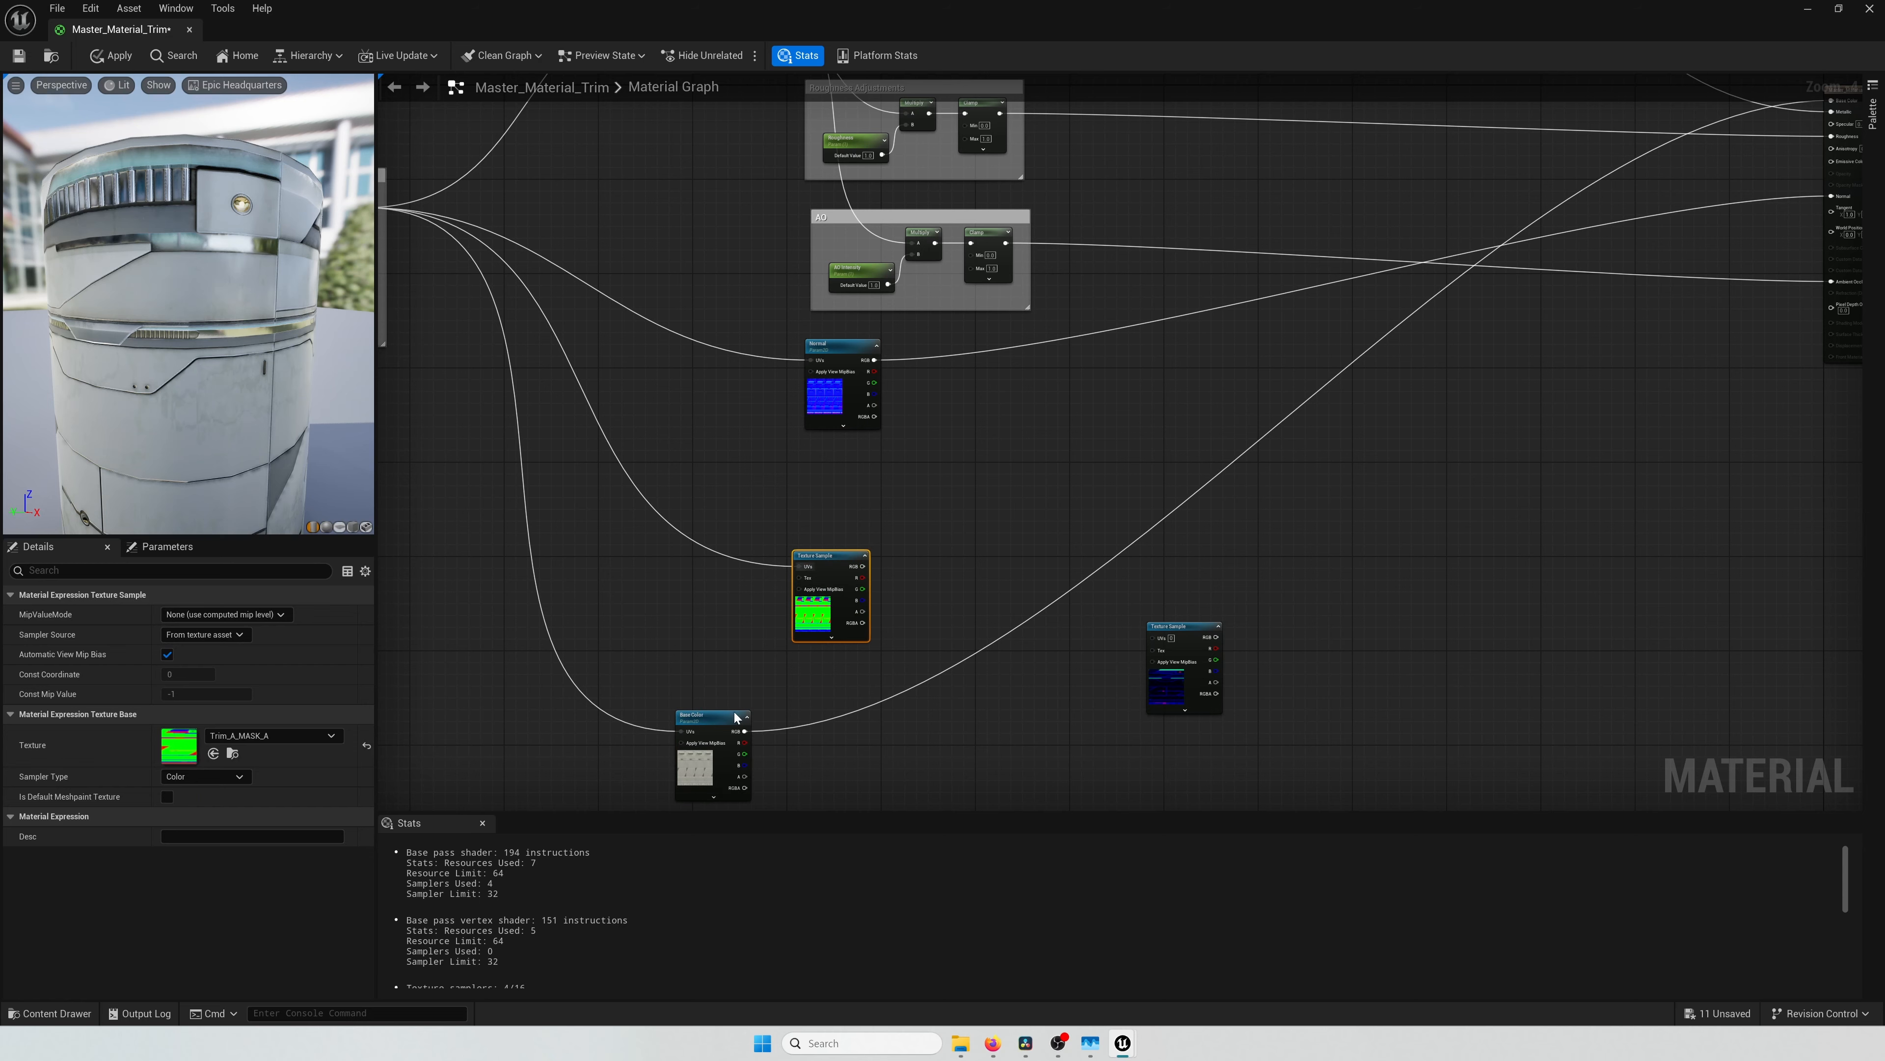
left_click_drag(735, 717, 854, 652)
left_click_drag(1151, 631, 653, 685)
scroll(947, 707, "up", 5)
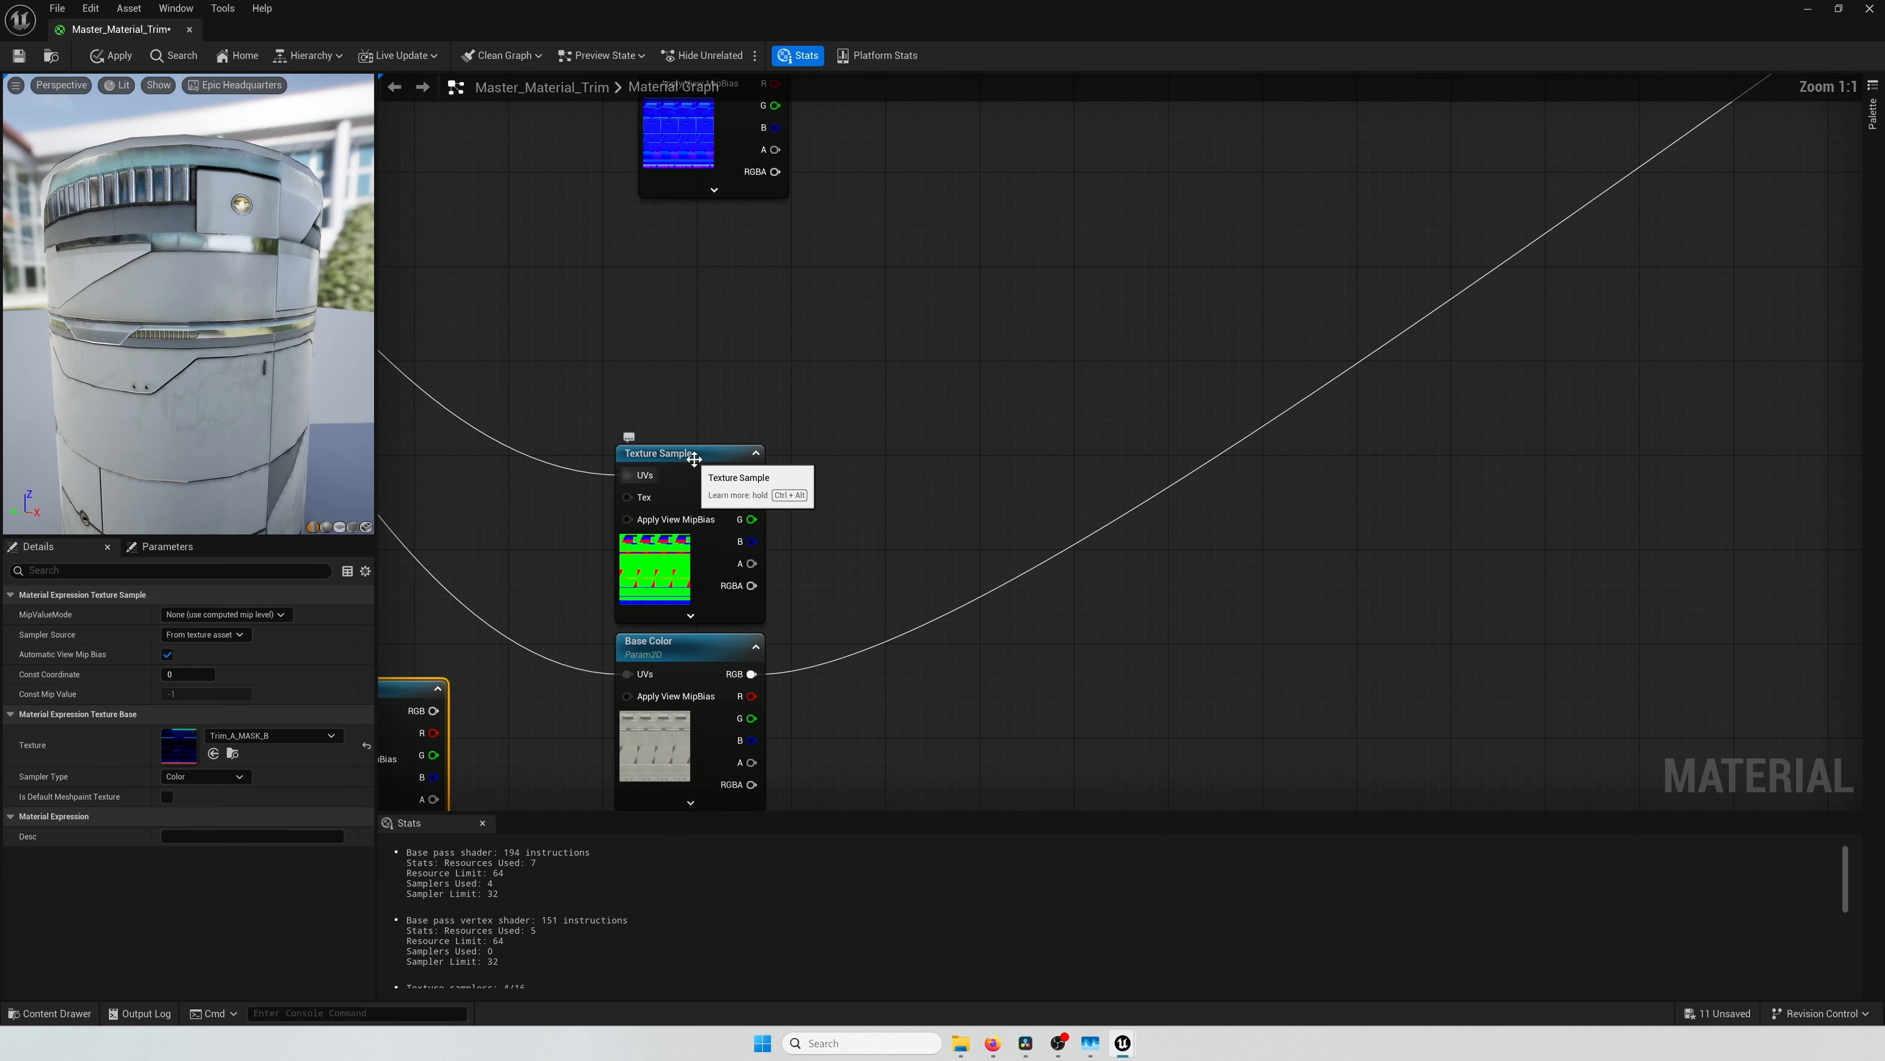
Step: Add a Multiply node fed by Trim_A_MASK_A's red channel and a constant 3 vector converted to a parameter named Panel_A_Color
left_click_drag(695, 459, 959, 432)
left_click(917, 464)
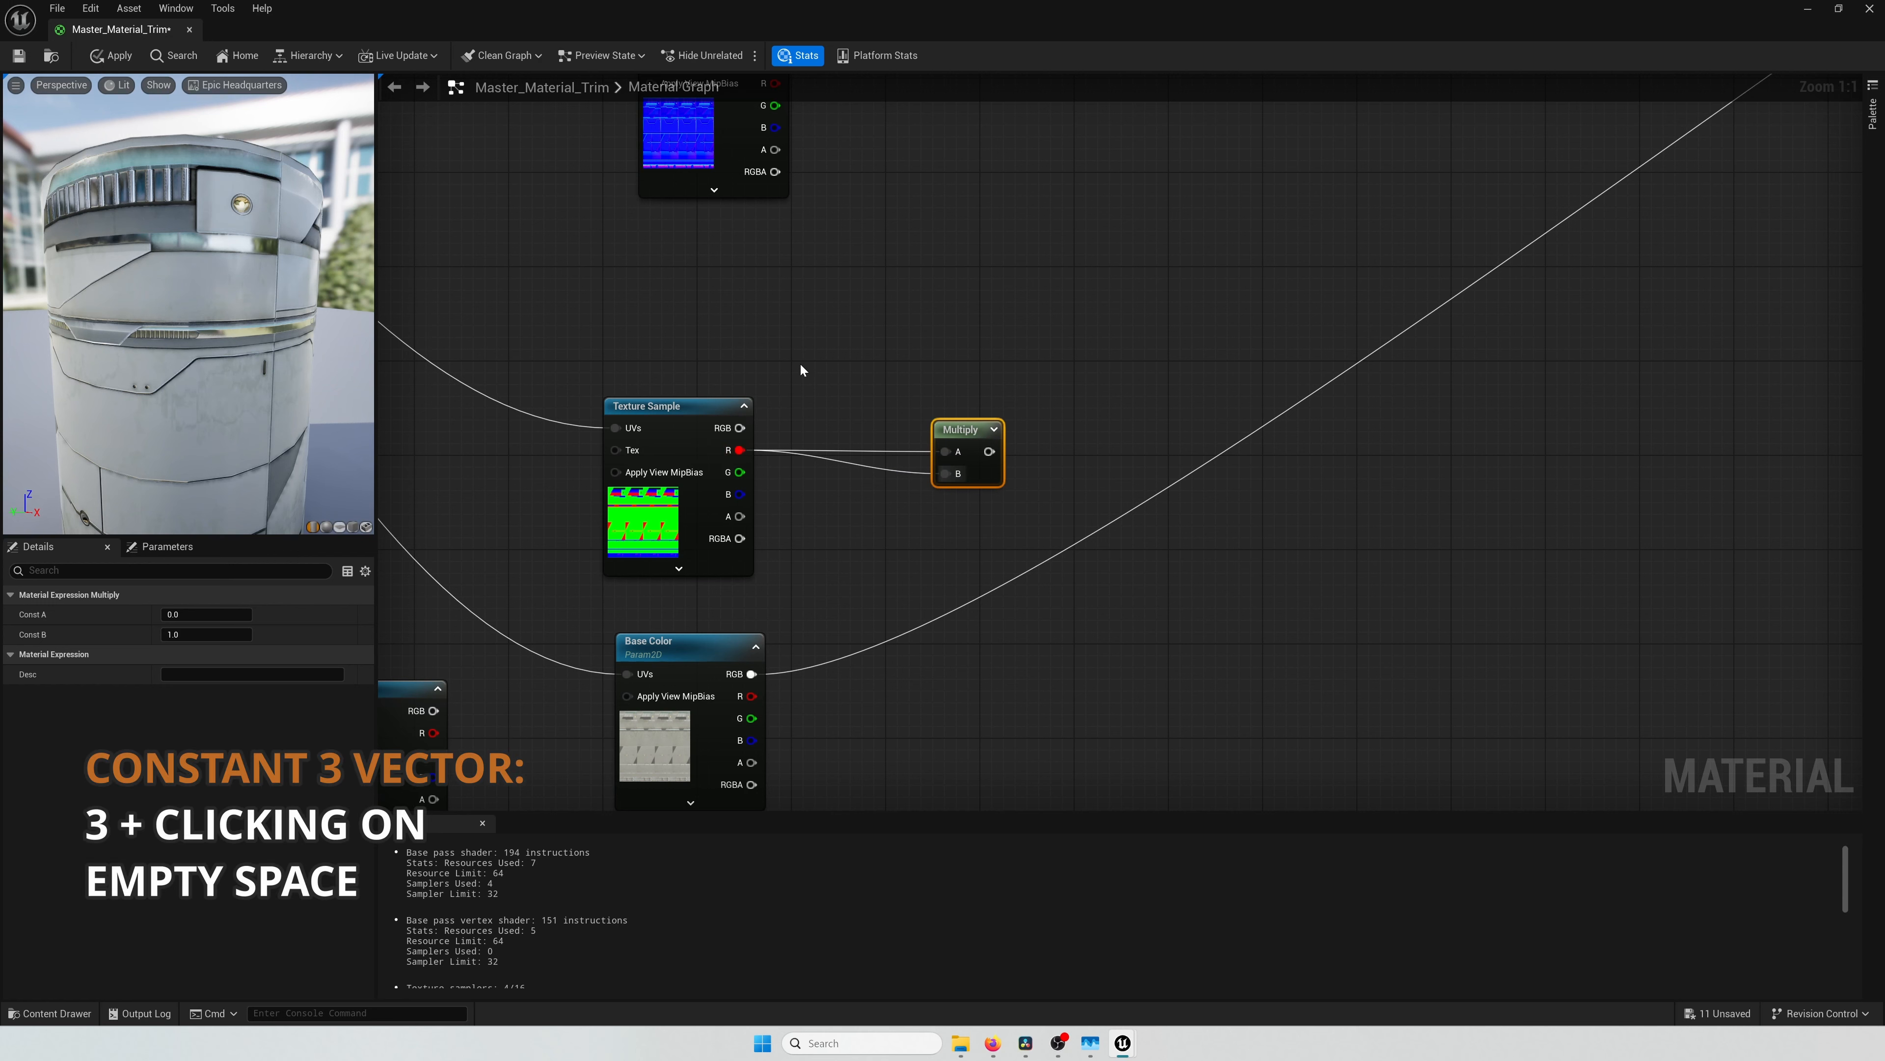
left_click(756, 337)
left_click_drag(809, 345, 644, 239)
right_click(644, 238)
left_click(713, 284)
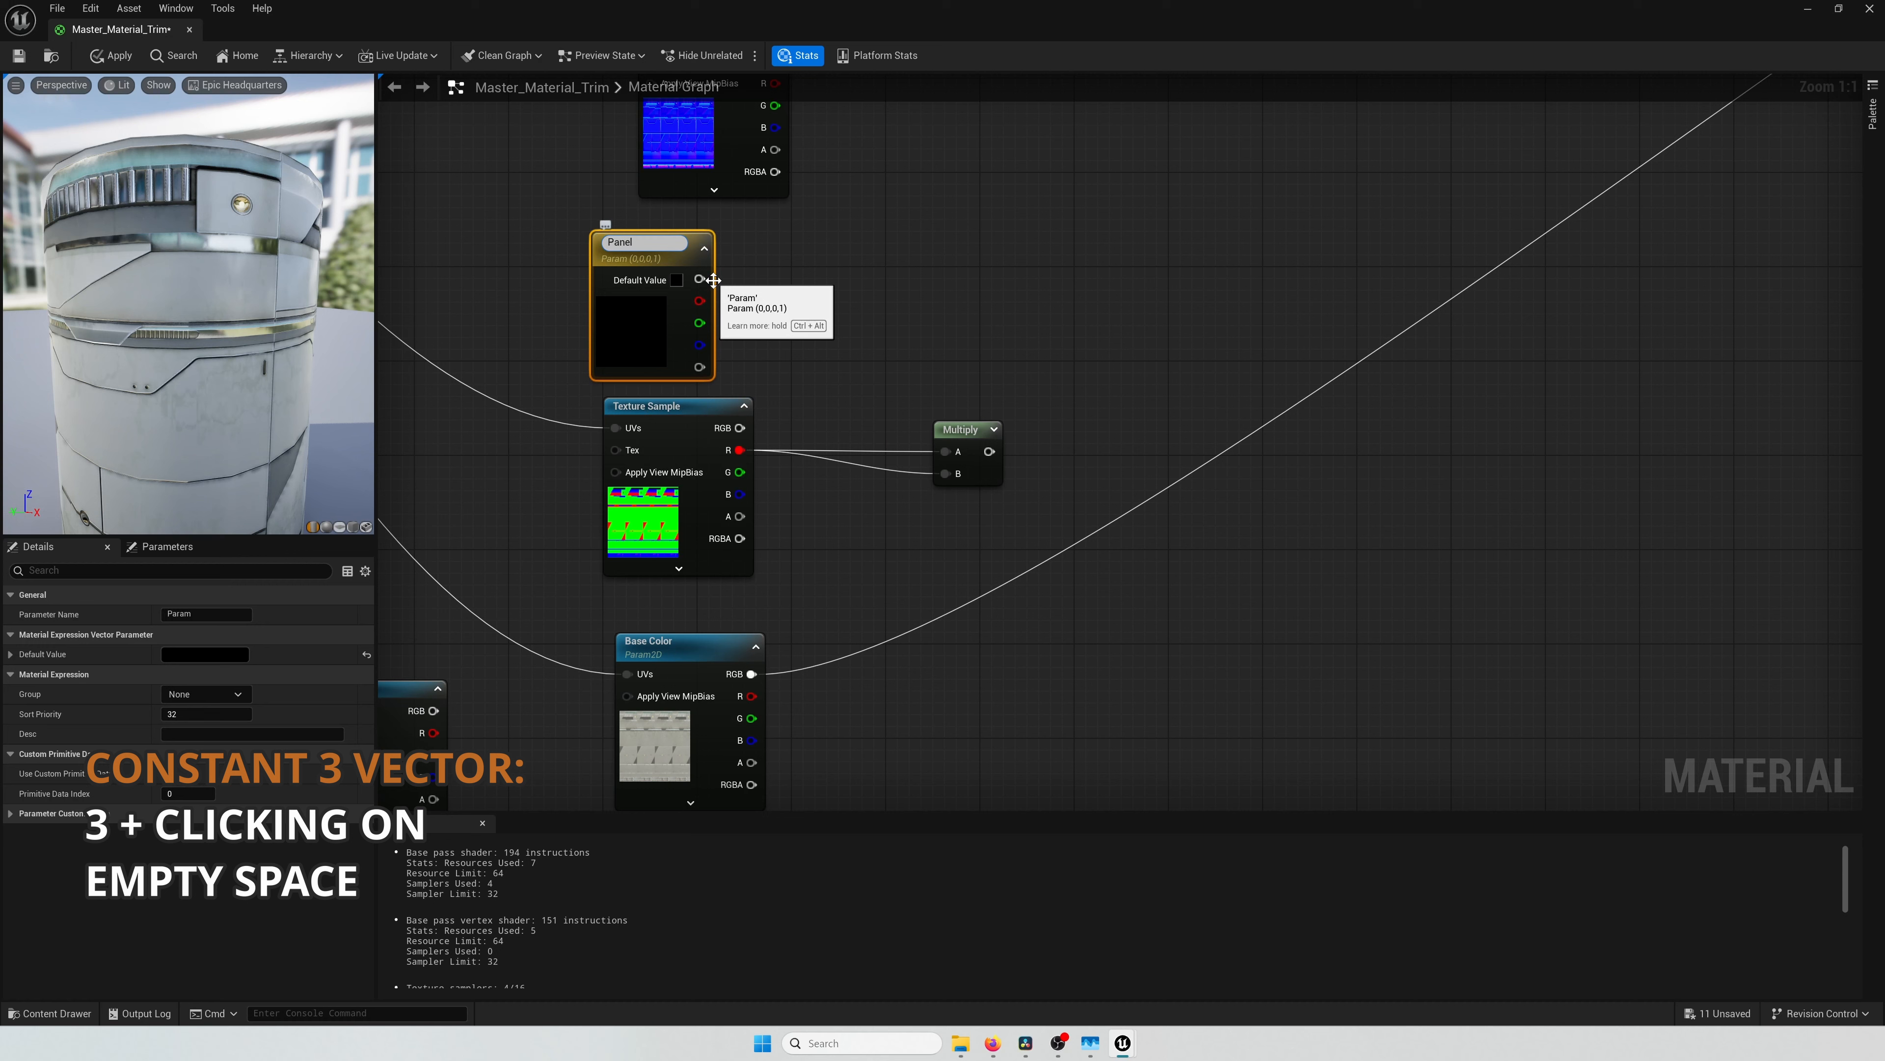
type("Panel_A_Co")
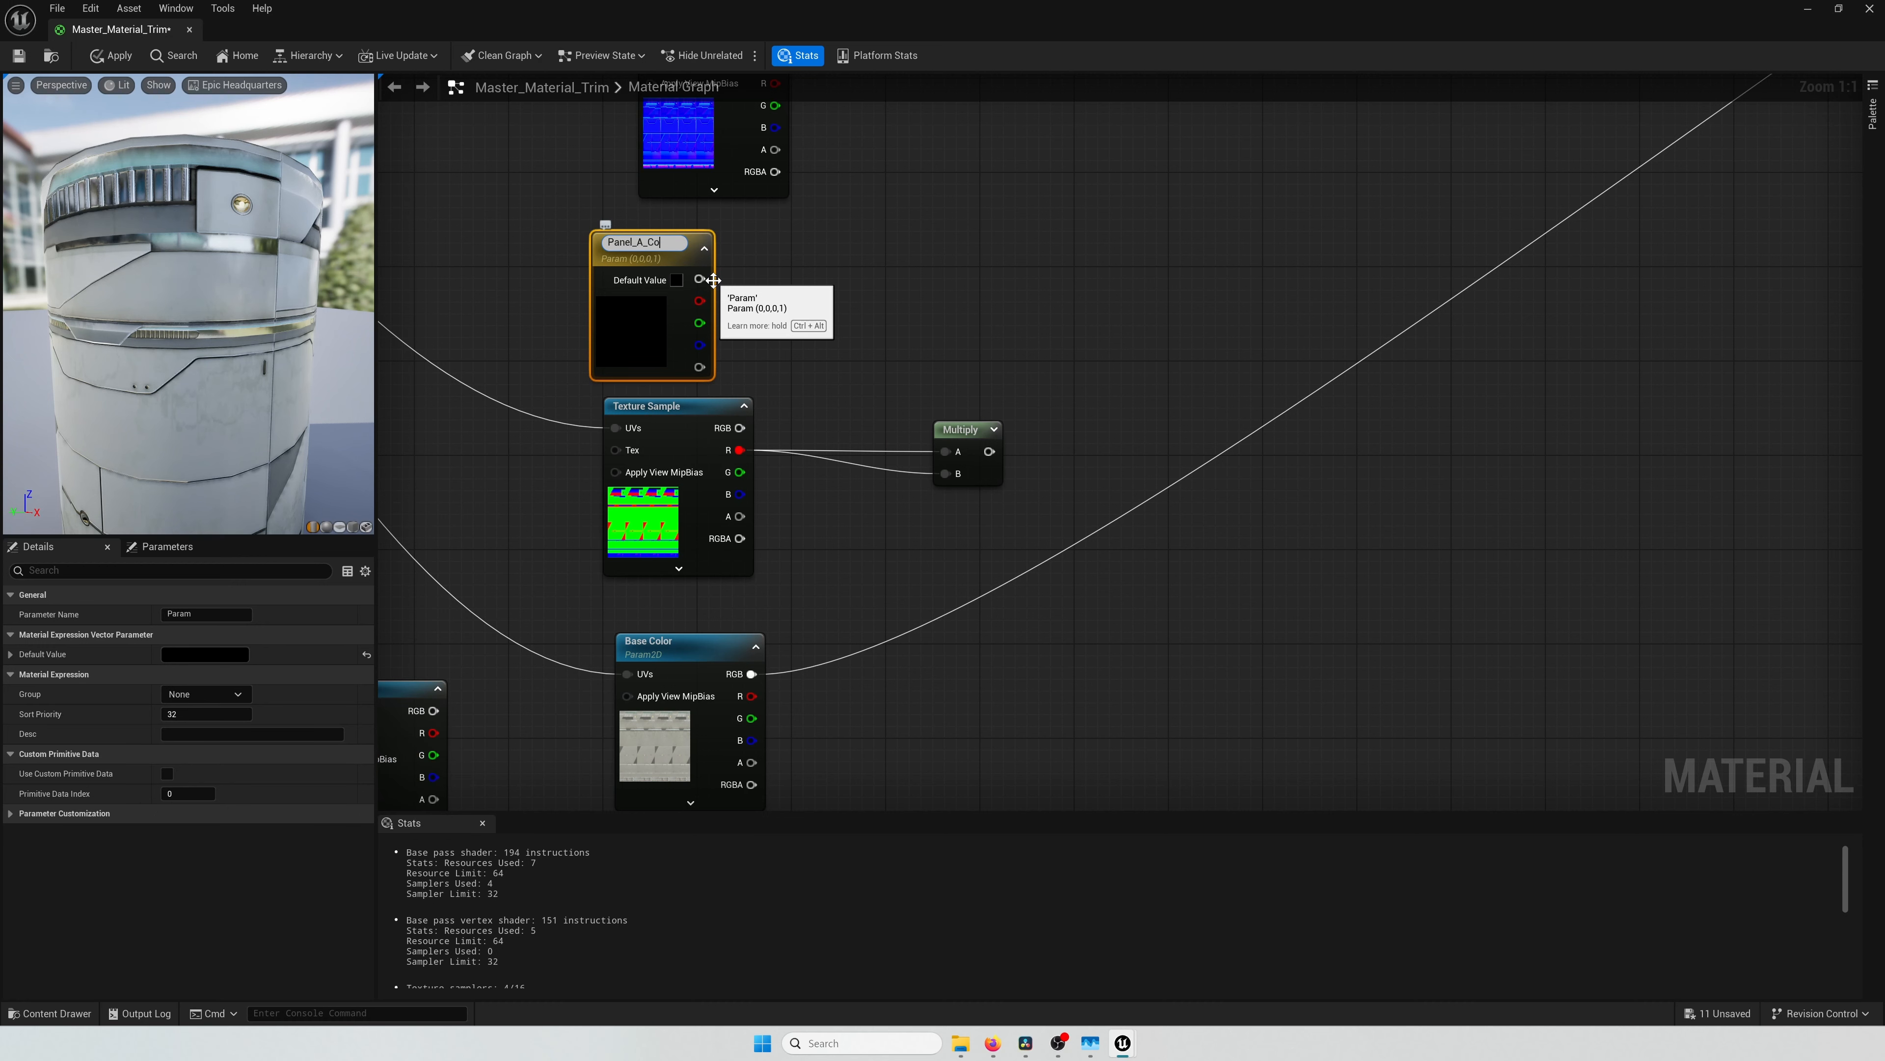
type("lor")
key("Return")
Step: Set Panel_A_Color's default value to white and connect it to the Multiply node's B input
left_click(206, 655)
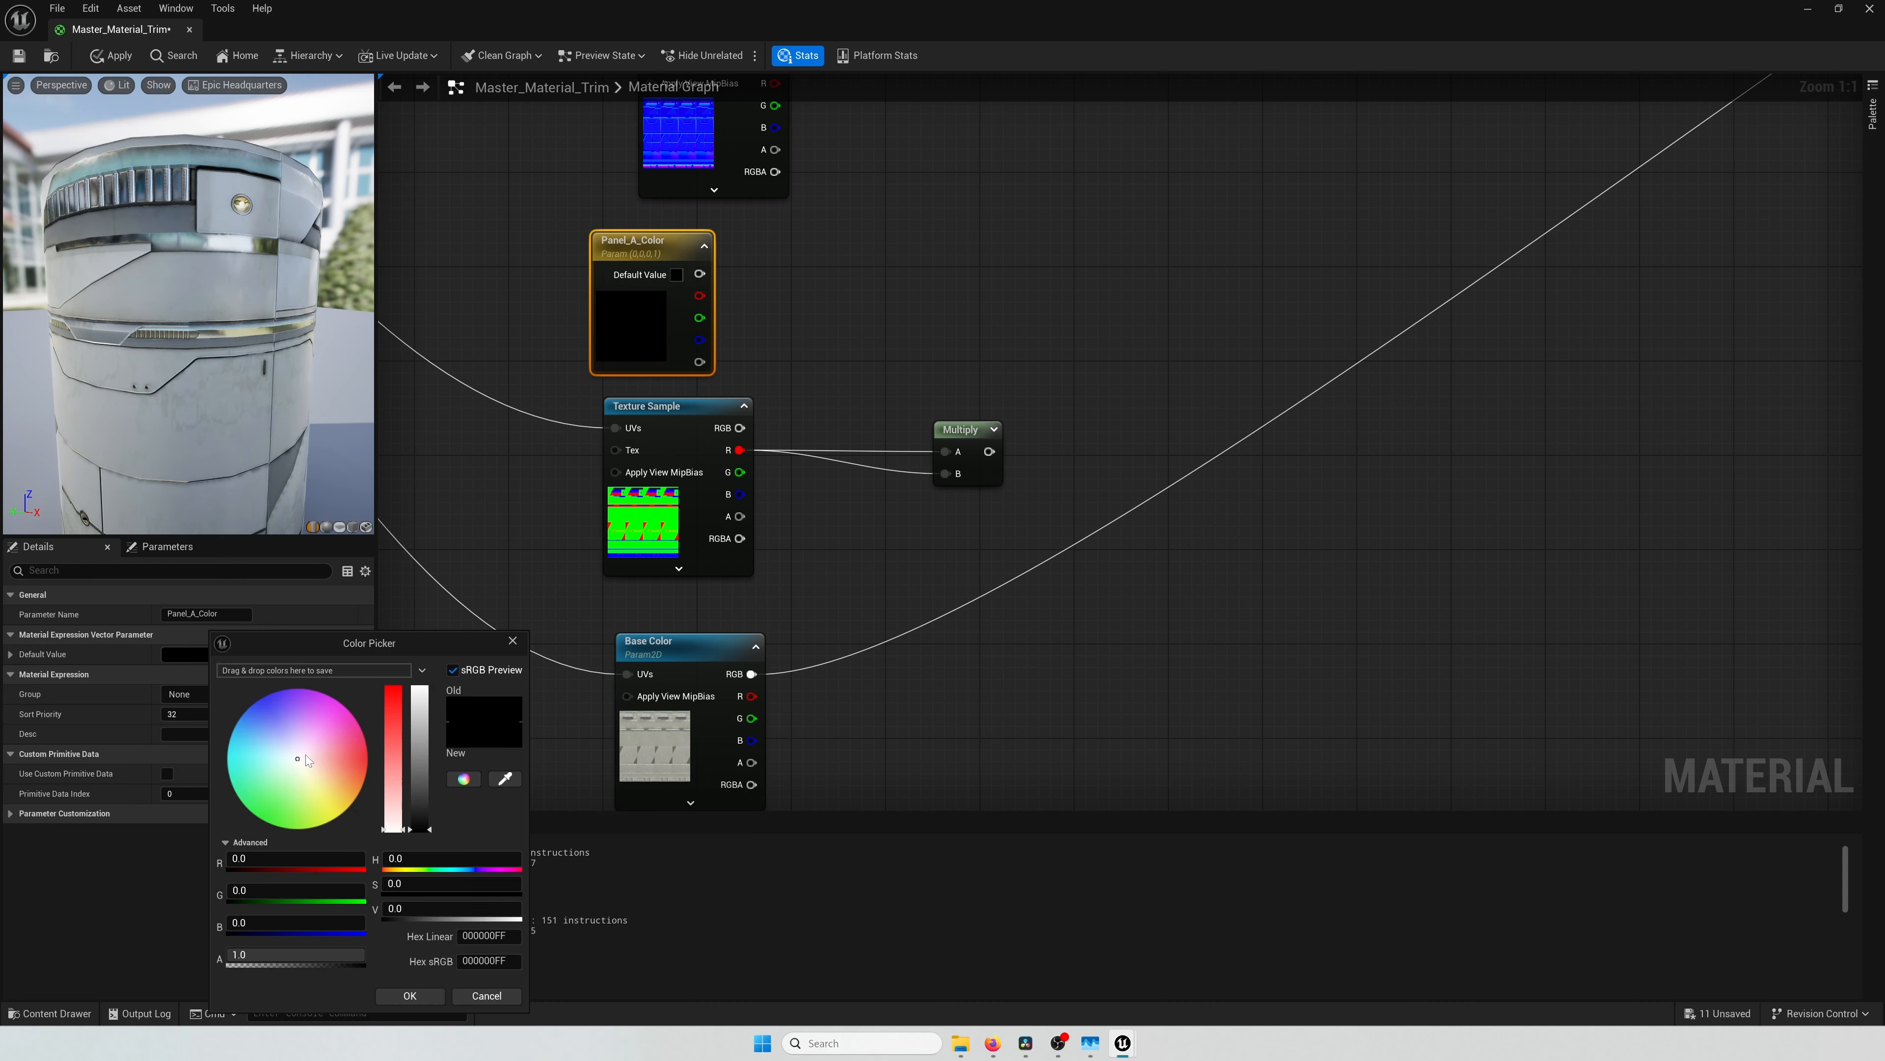
left_click_drag(421, 820, 432, 642)
left_click(441, 999)
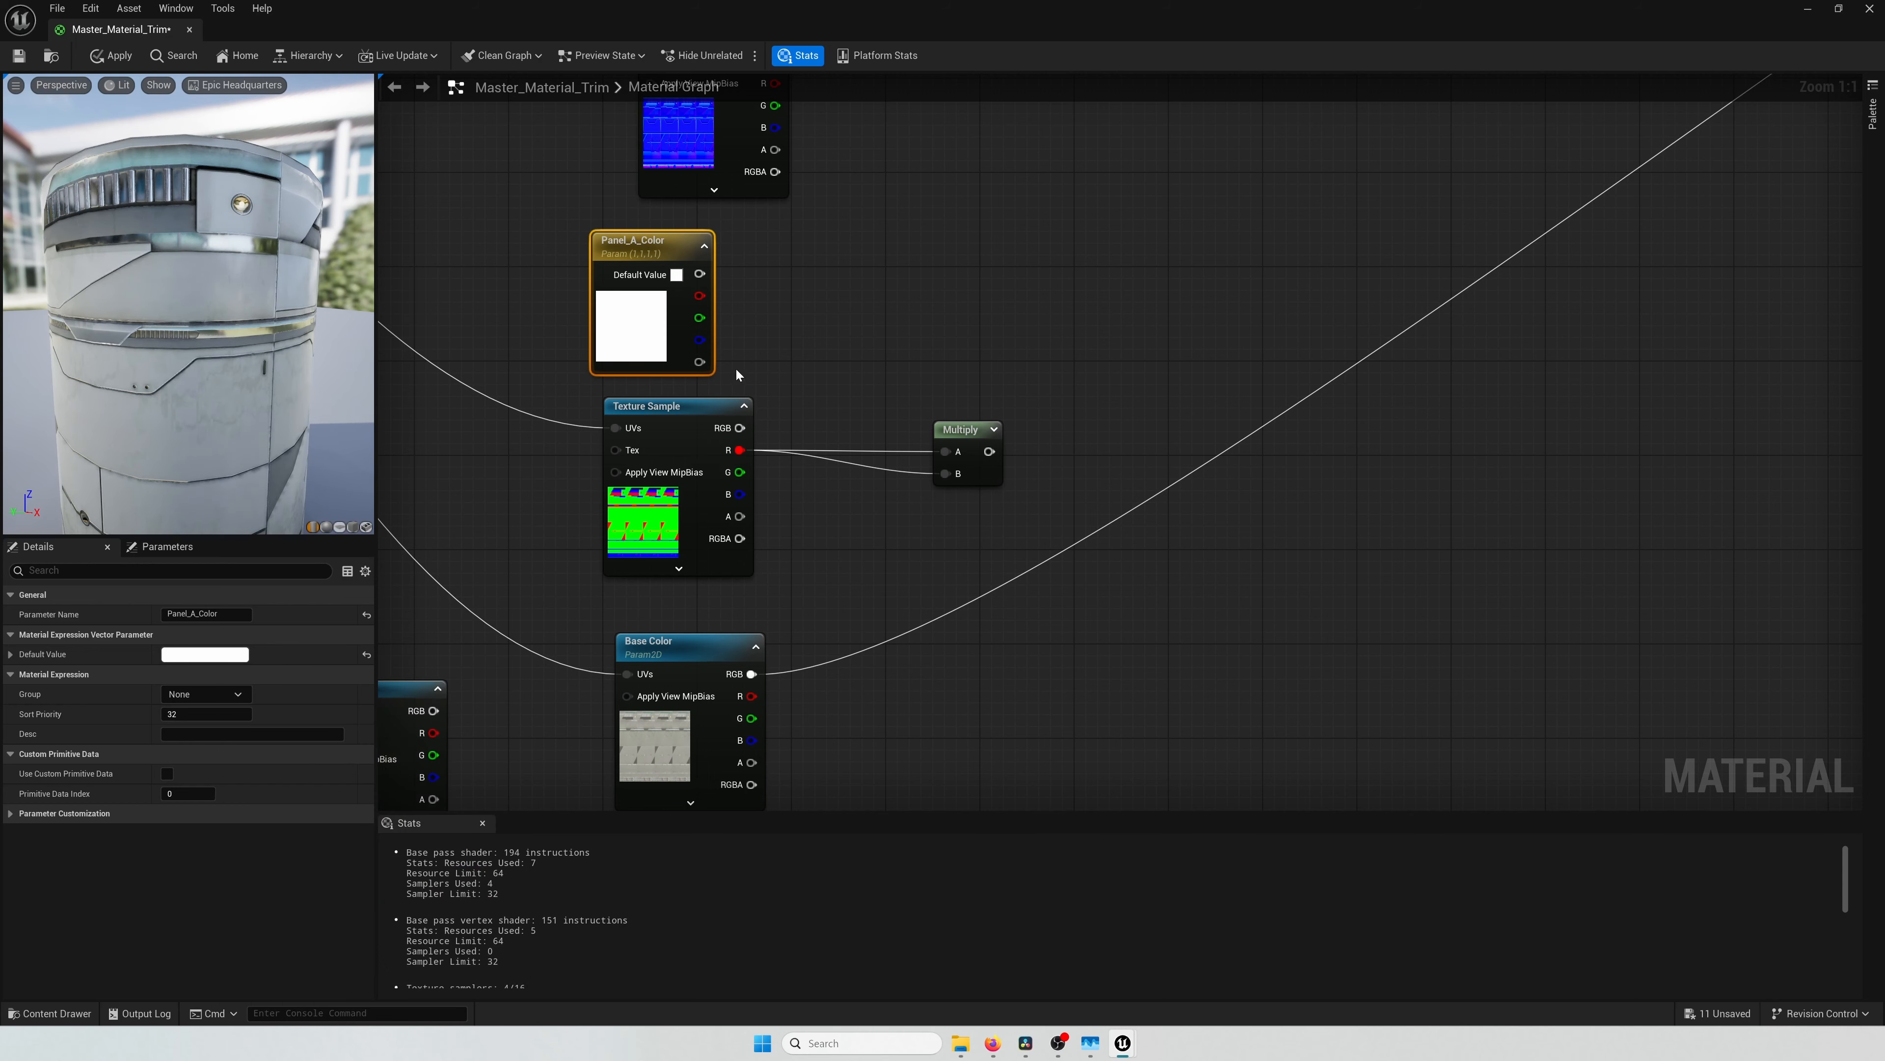
left_click_drag(700, 274, 943, 477)
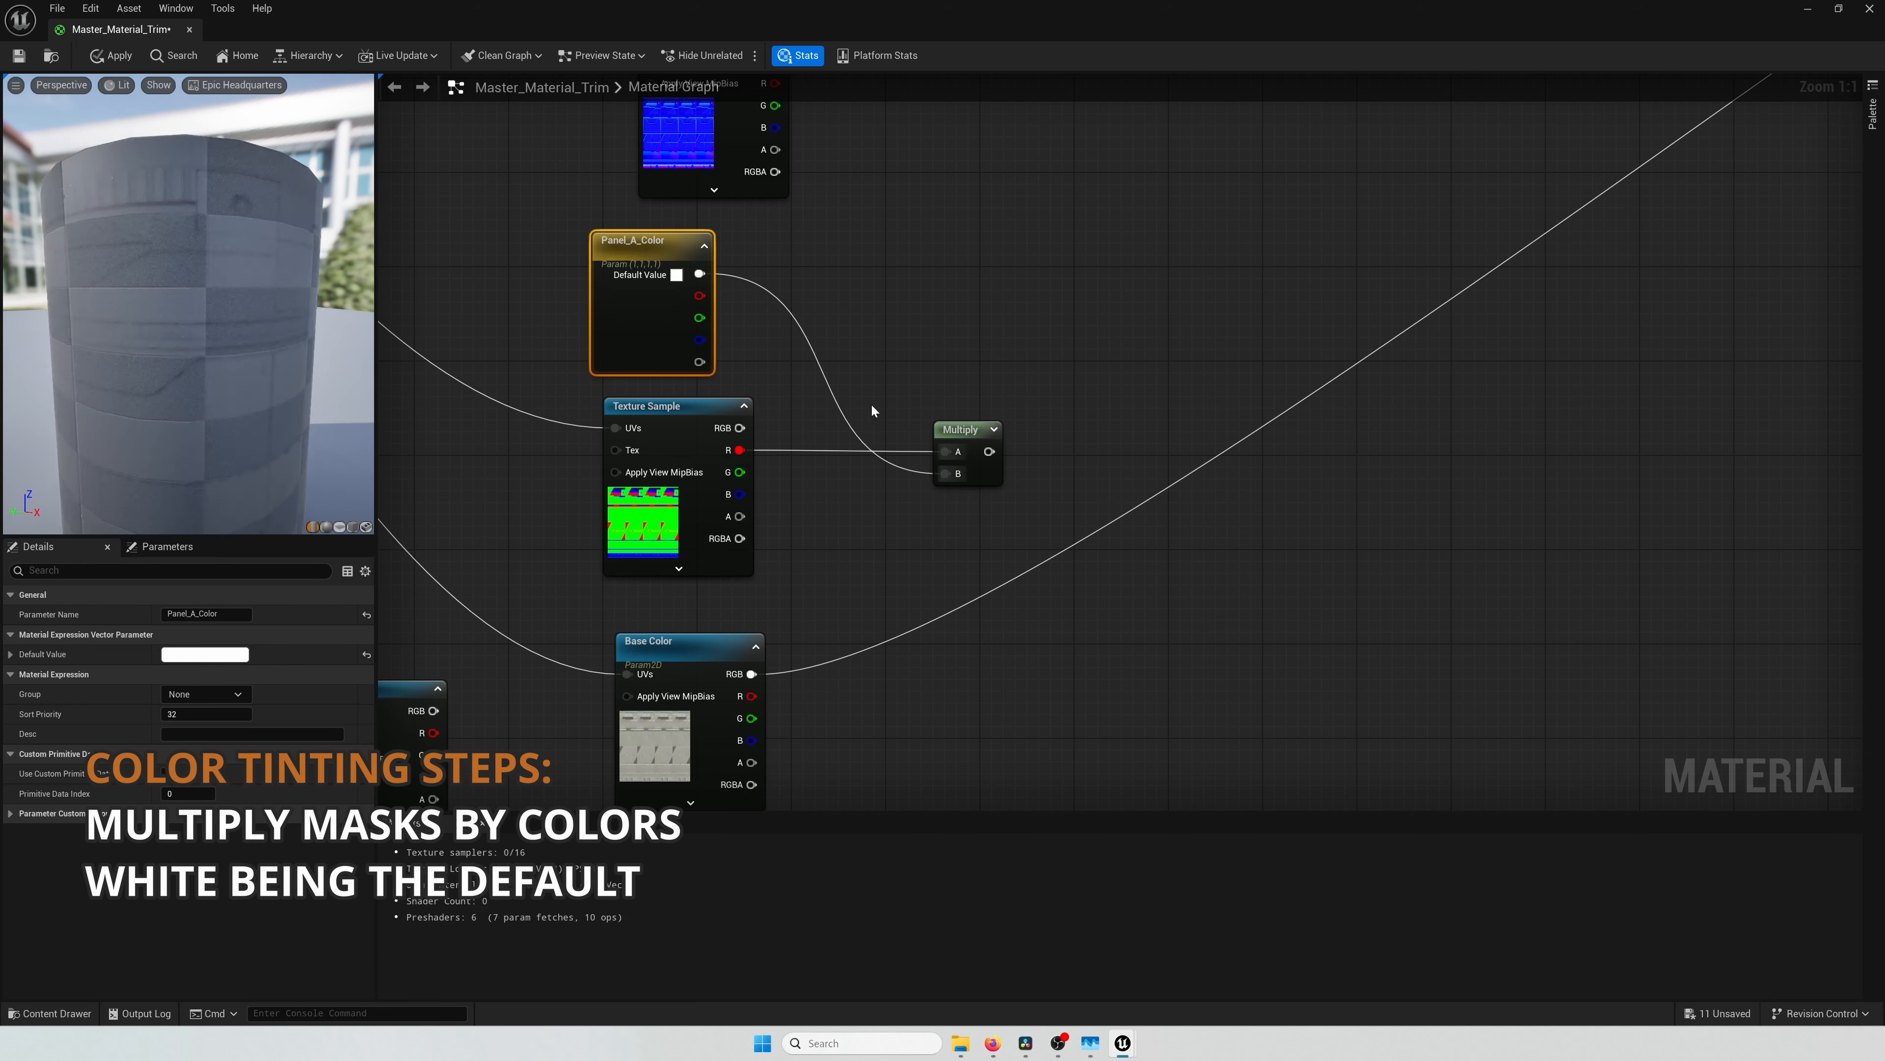
Step: Space out the tint nodes by moving Base Color further down and Panel_A_Color and its Multiply away from the mask sample
left_click_drag(667, 245, 690, 245)
left_click_drag(980, 426, 909, 420)
scroll(909, 446, "down", 3)
left_click_drag(772, 581, 772, 653)
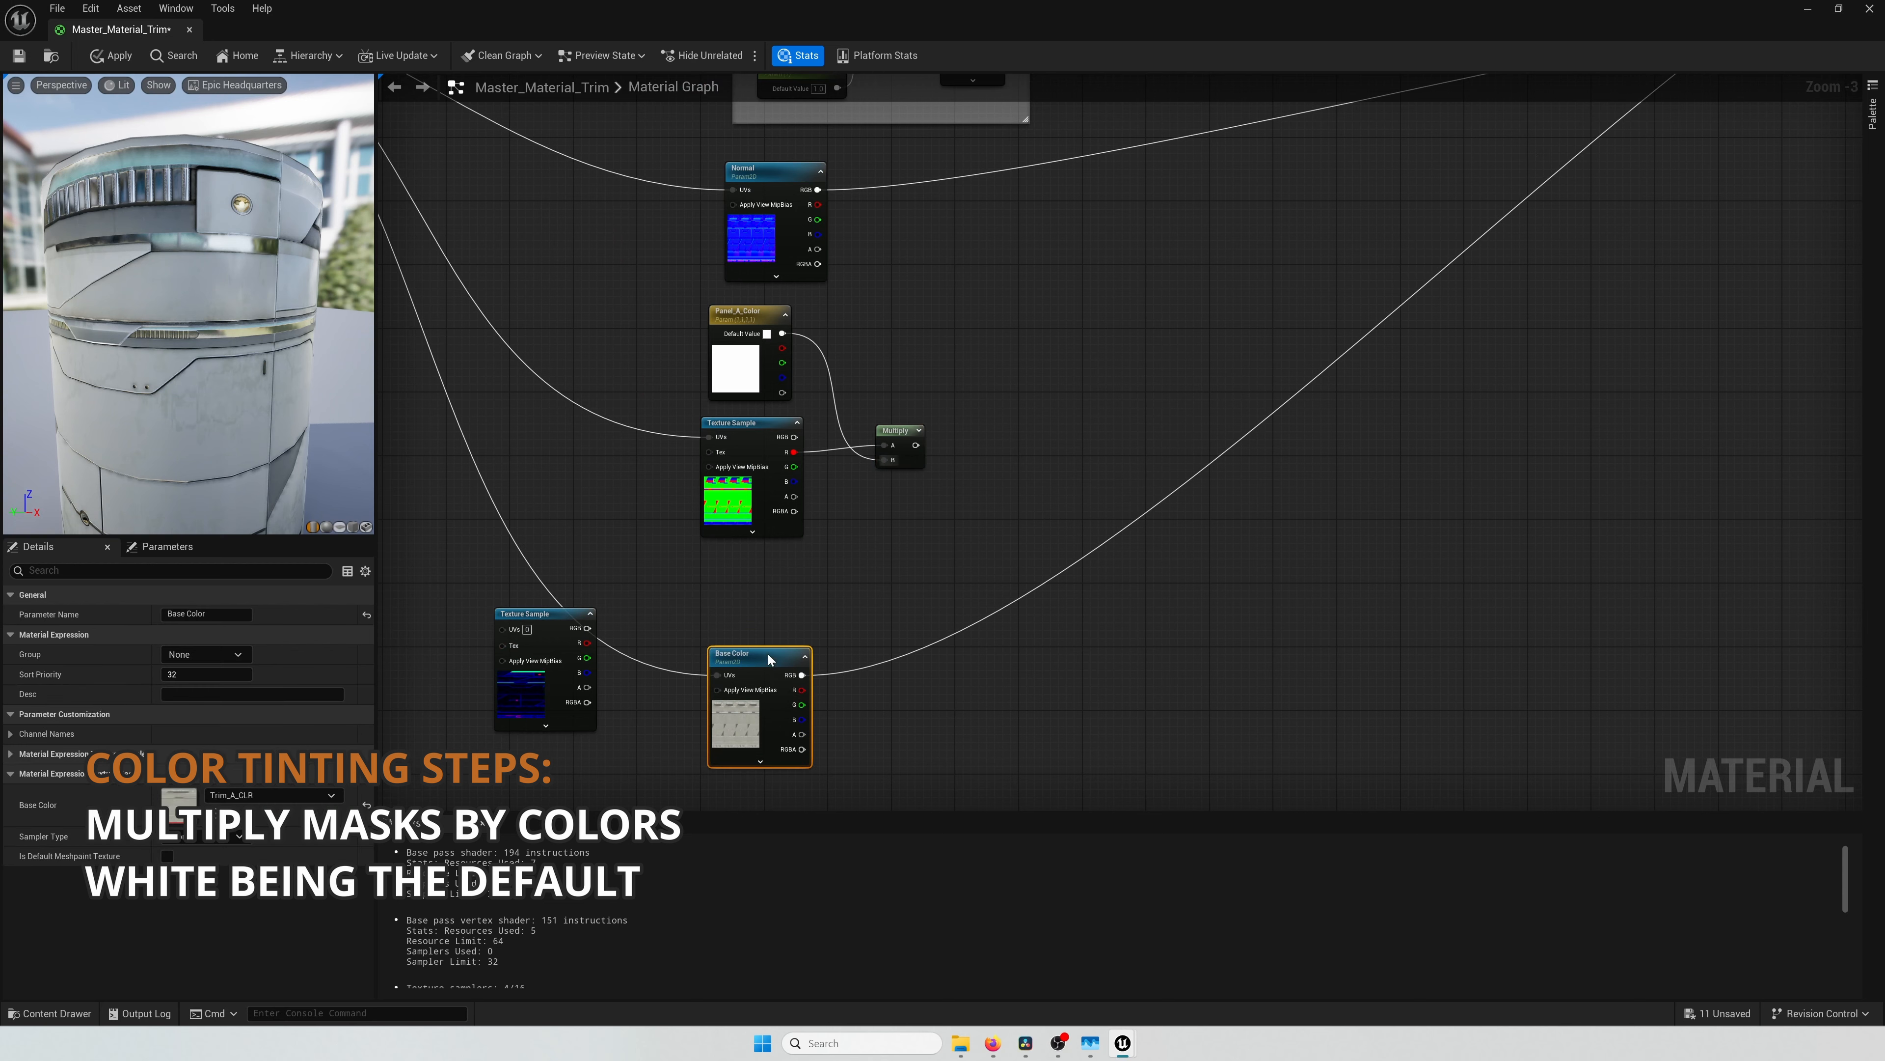
left_click_drag(732, 316, 802, 317)
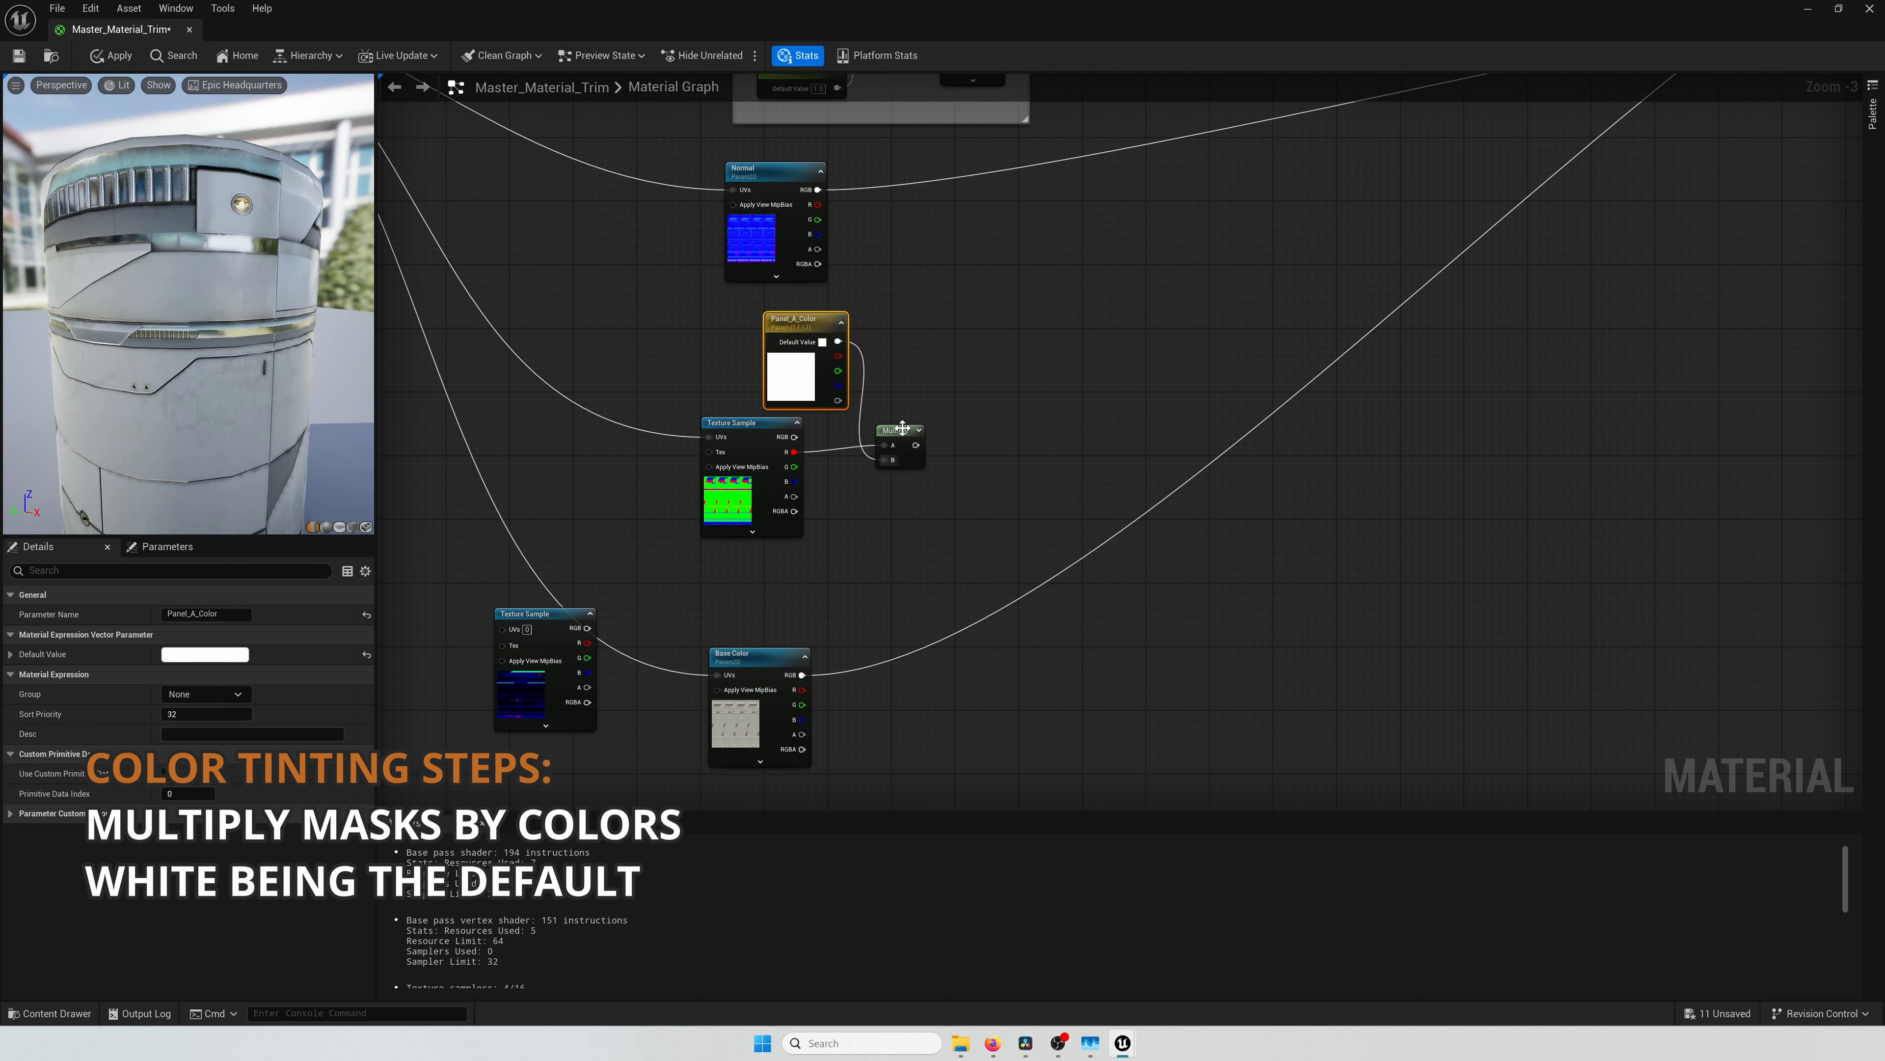
left_click_drag(902, 430, 1039, 430)
left_click_drag(825, 313, 873, 321)
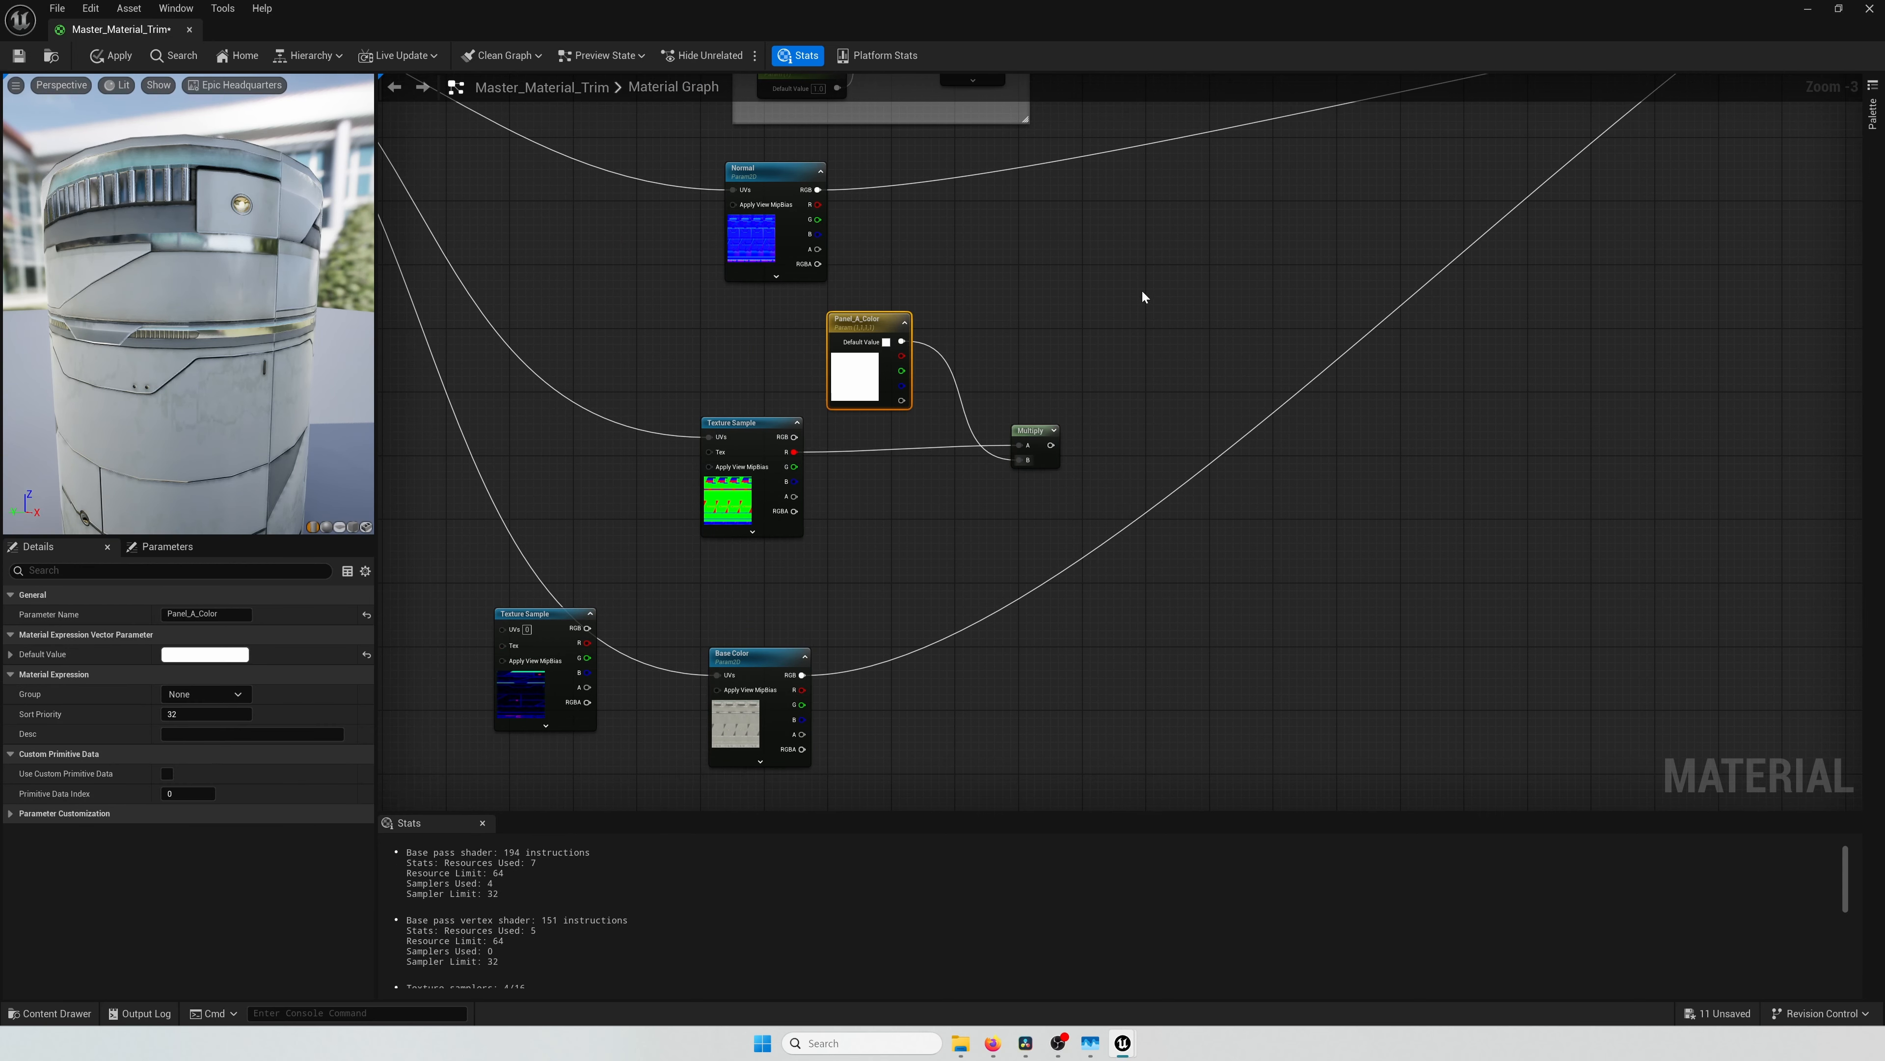
Step: Duplicate Panel_A_Color with its Multiply, place the copies below the originals, and feed the mask's green channel into the new Multiply
left_click_drag(1142, 295, 904, 441)
key("ctrl+d")
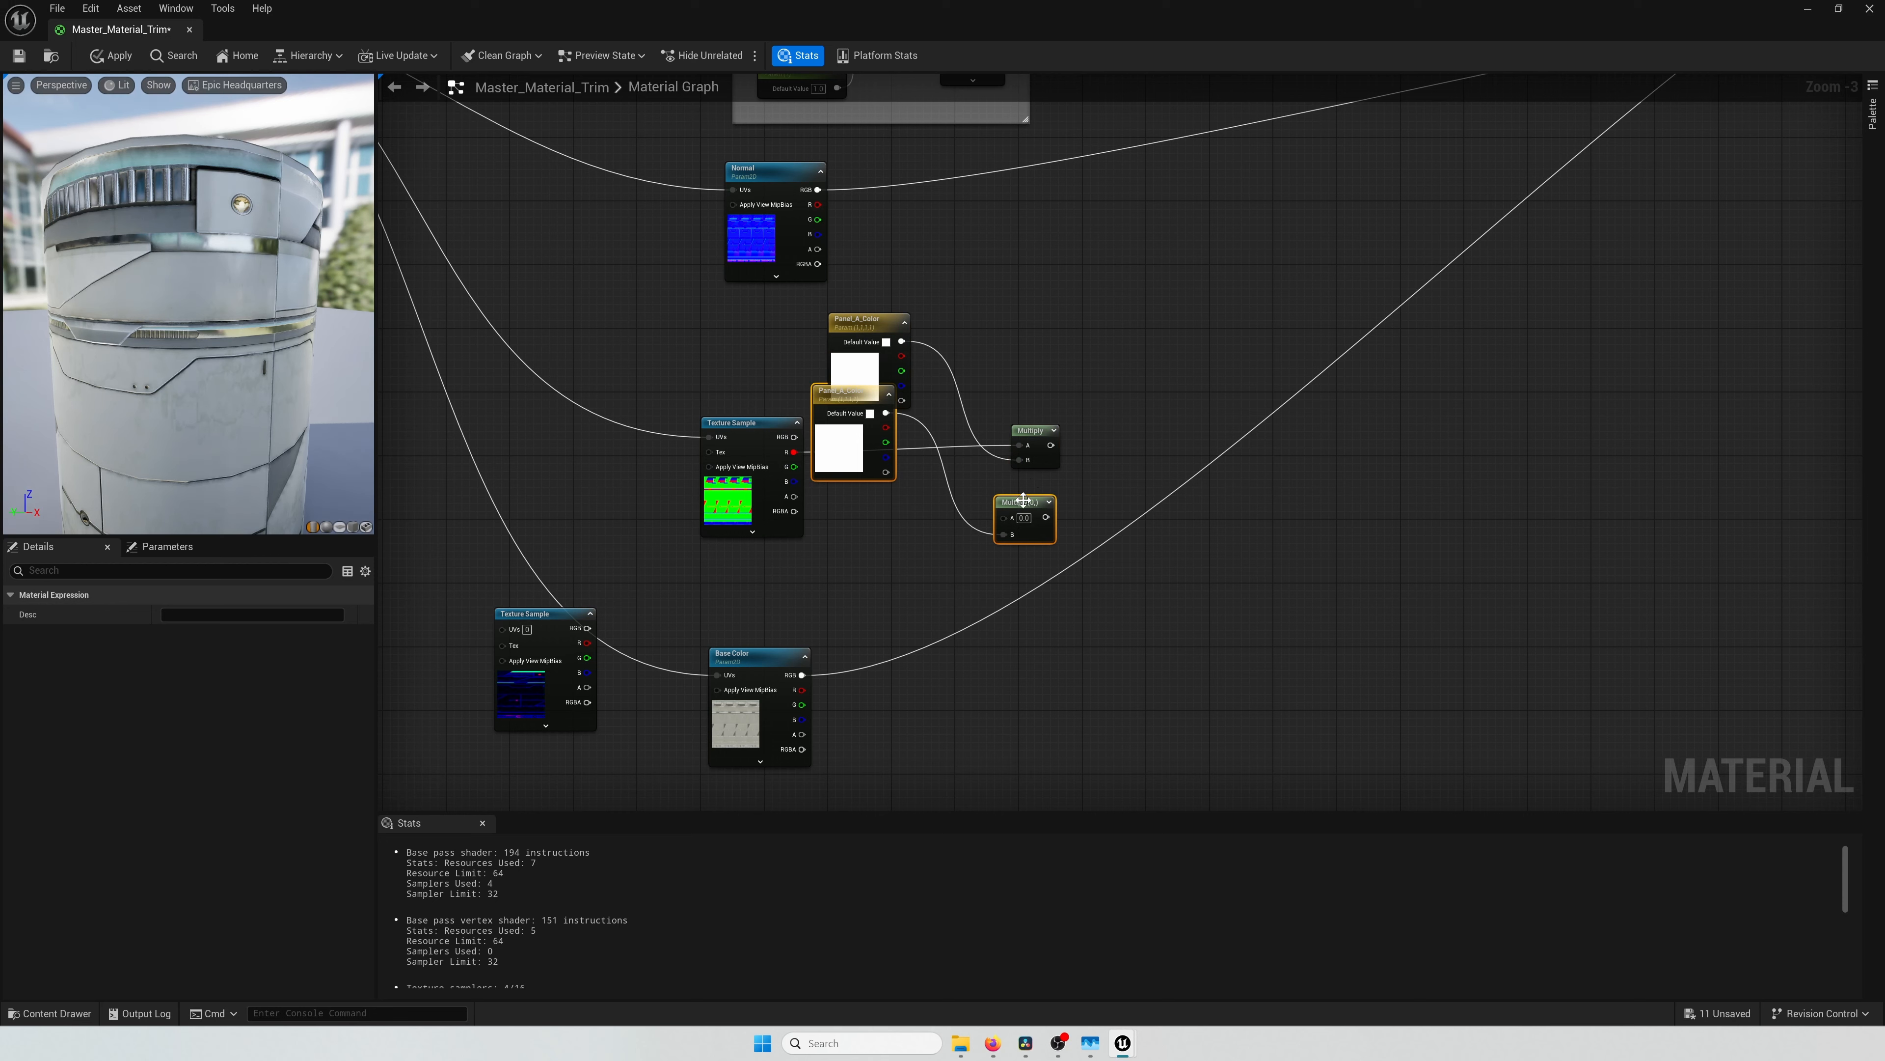
left_click_drag(1024, 500, 1047, 540)
left_click_drag(793, 467, 1031, 487)
left_click(1057, 482)
left_click_drag(872, 441, 864, 488)
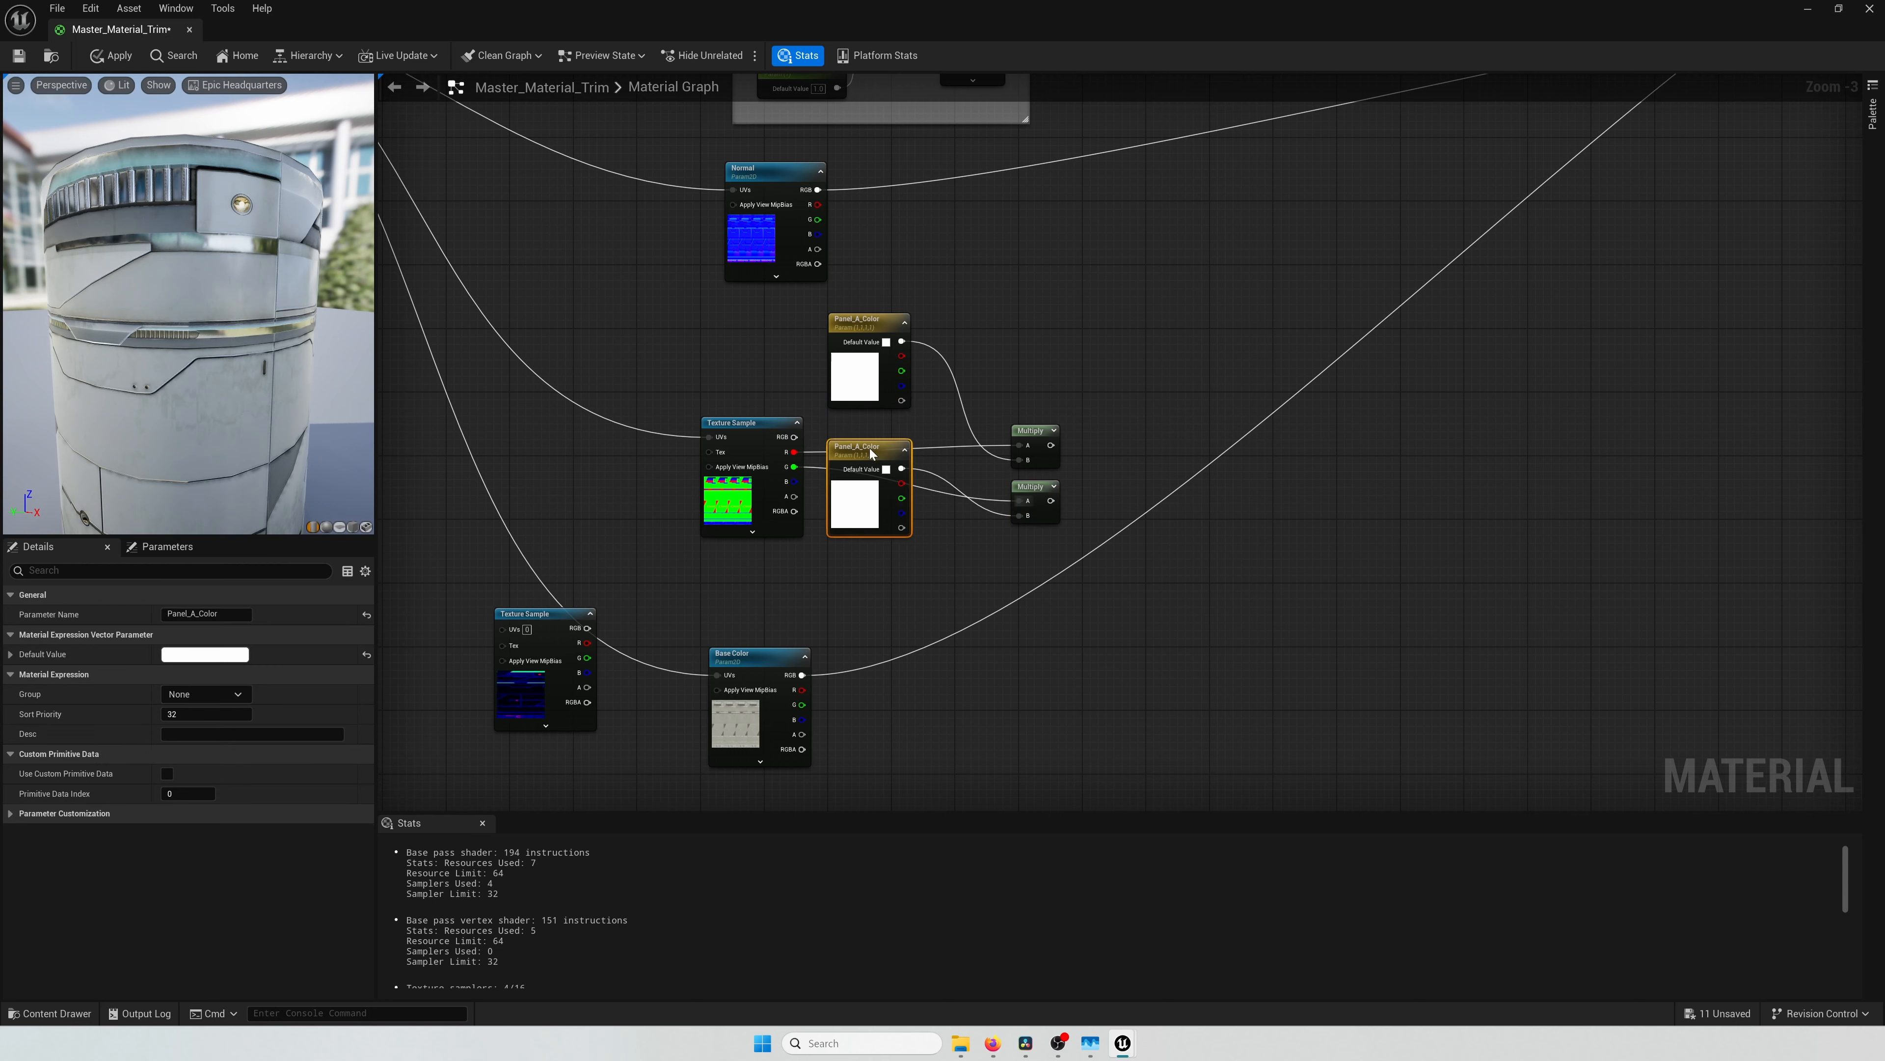
Step: Rename the duplicated color parameter Panel_B_Color and select it together with its Multiply node
left_click(193, 614)
left_click(193, 614)
type("B")
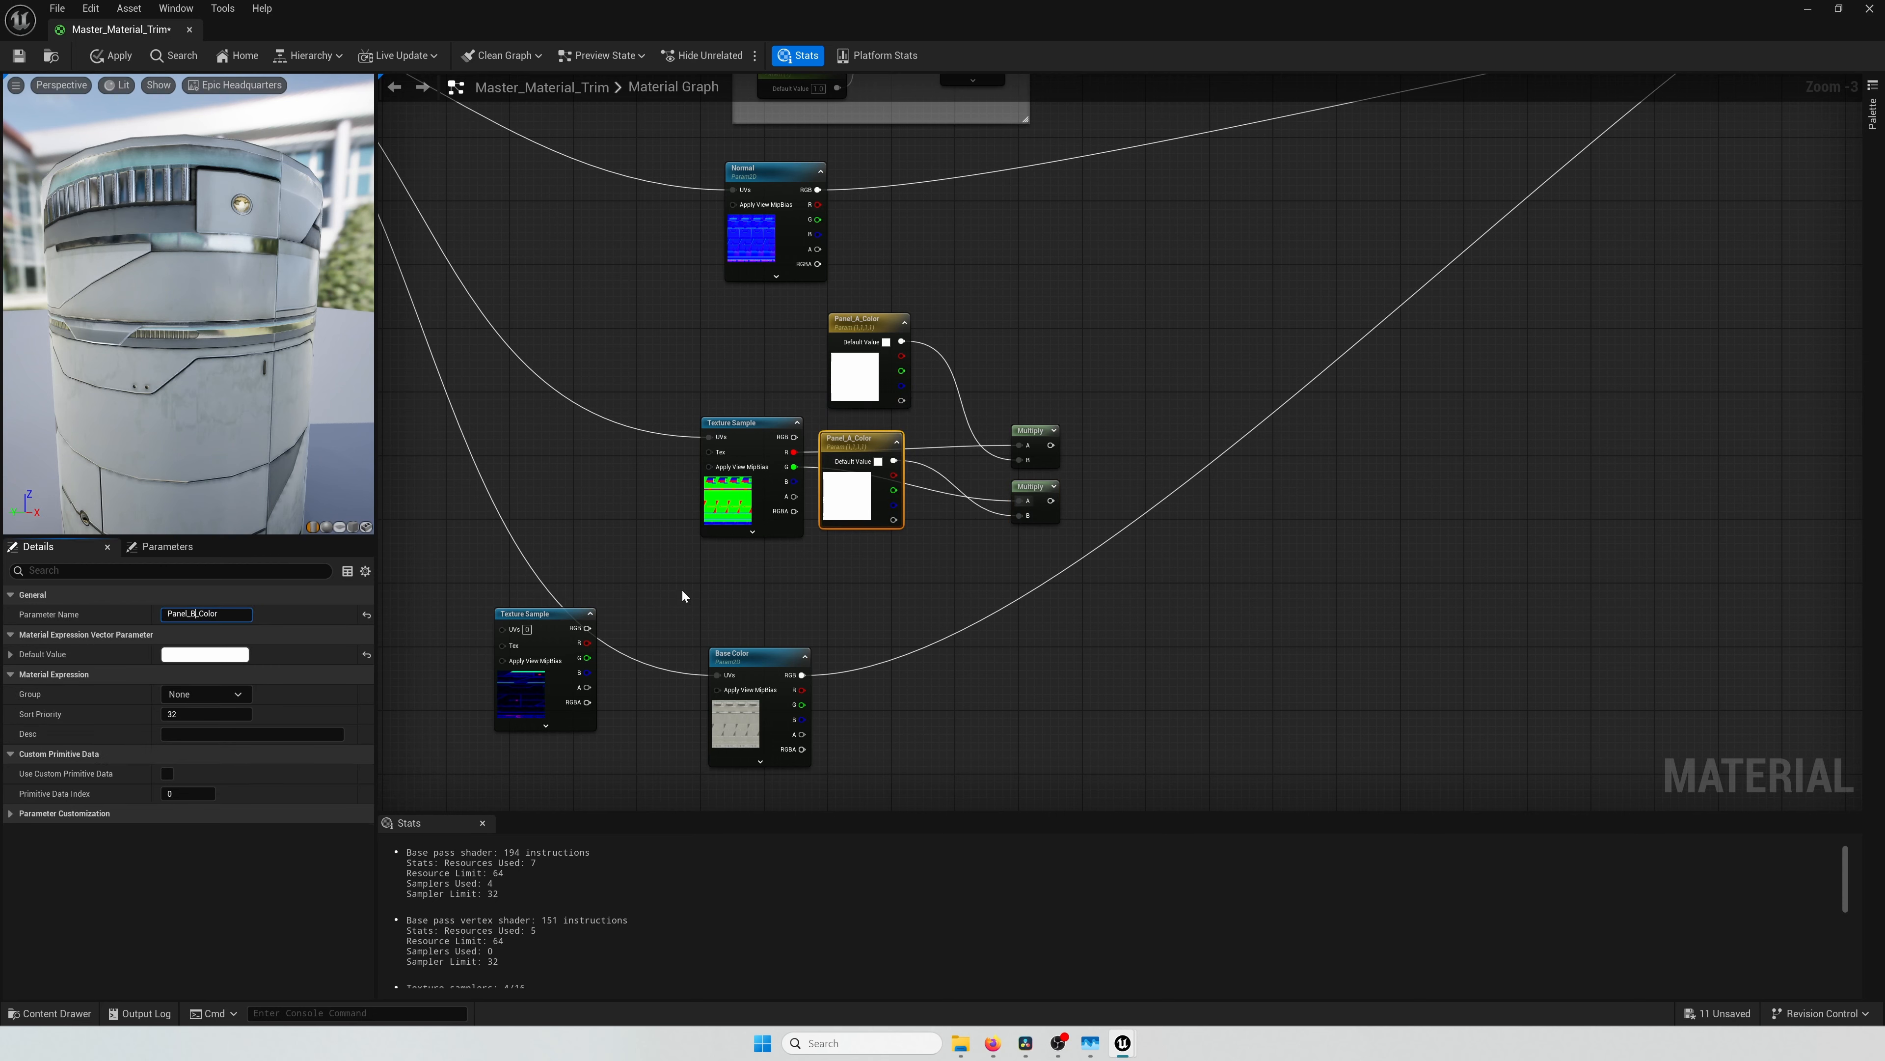
left_click(894, 552)
left_click_drag(1077, 487, 882, 520)
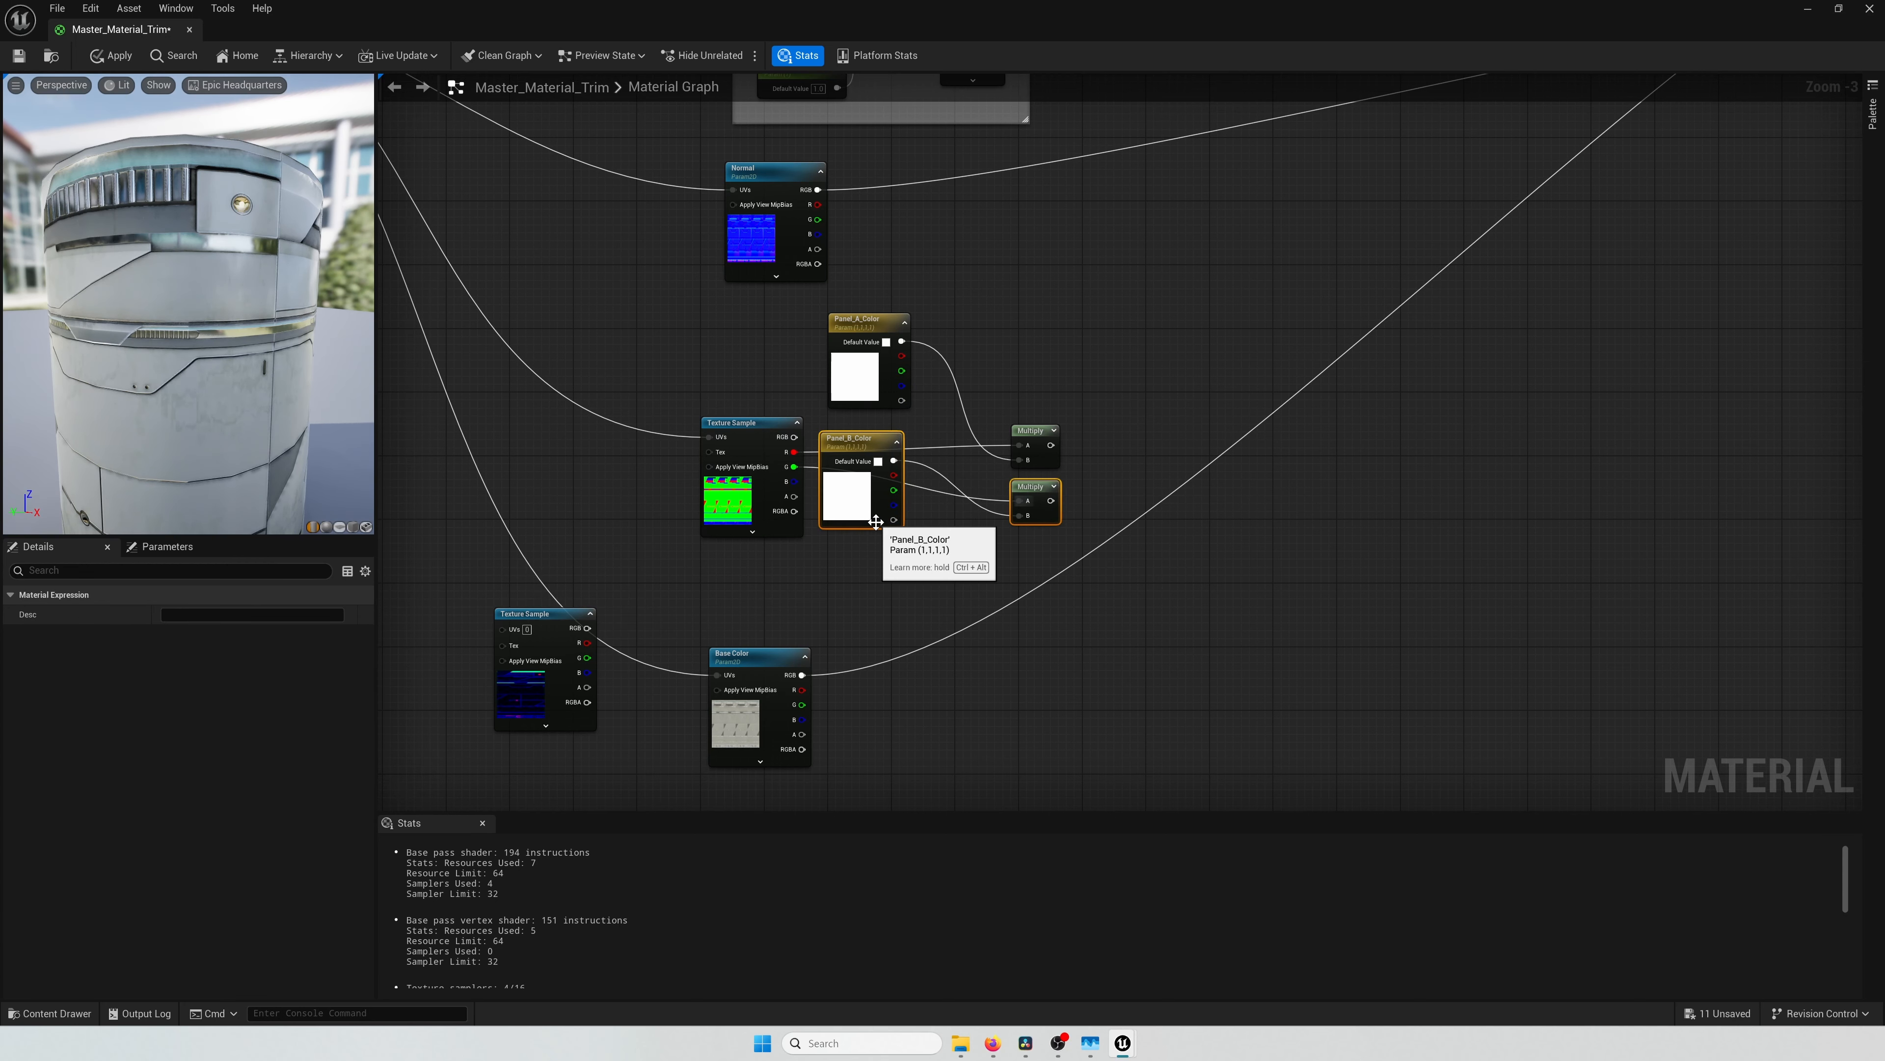
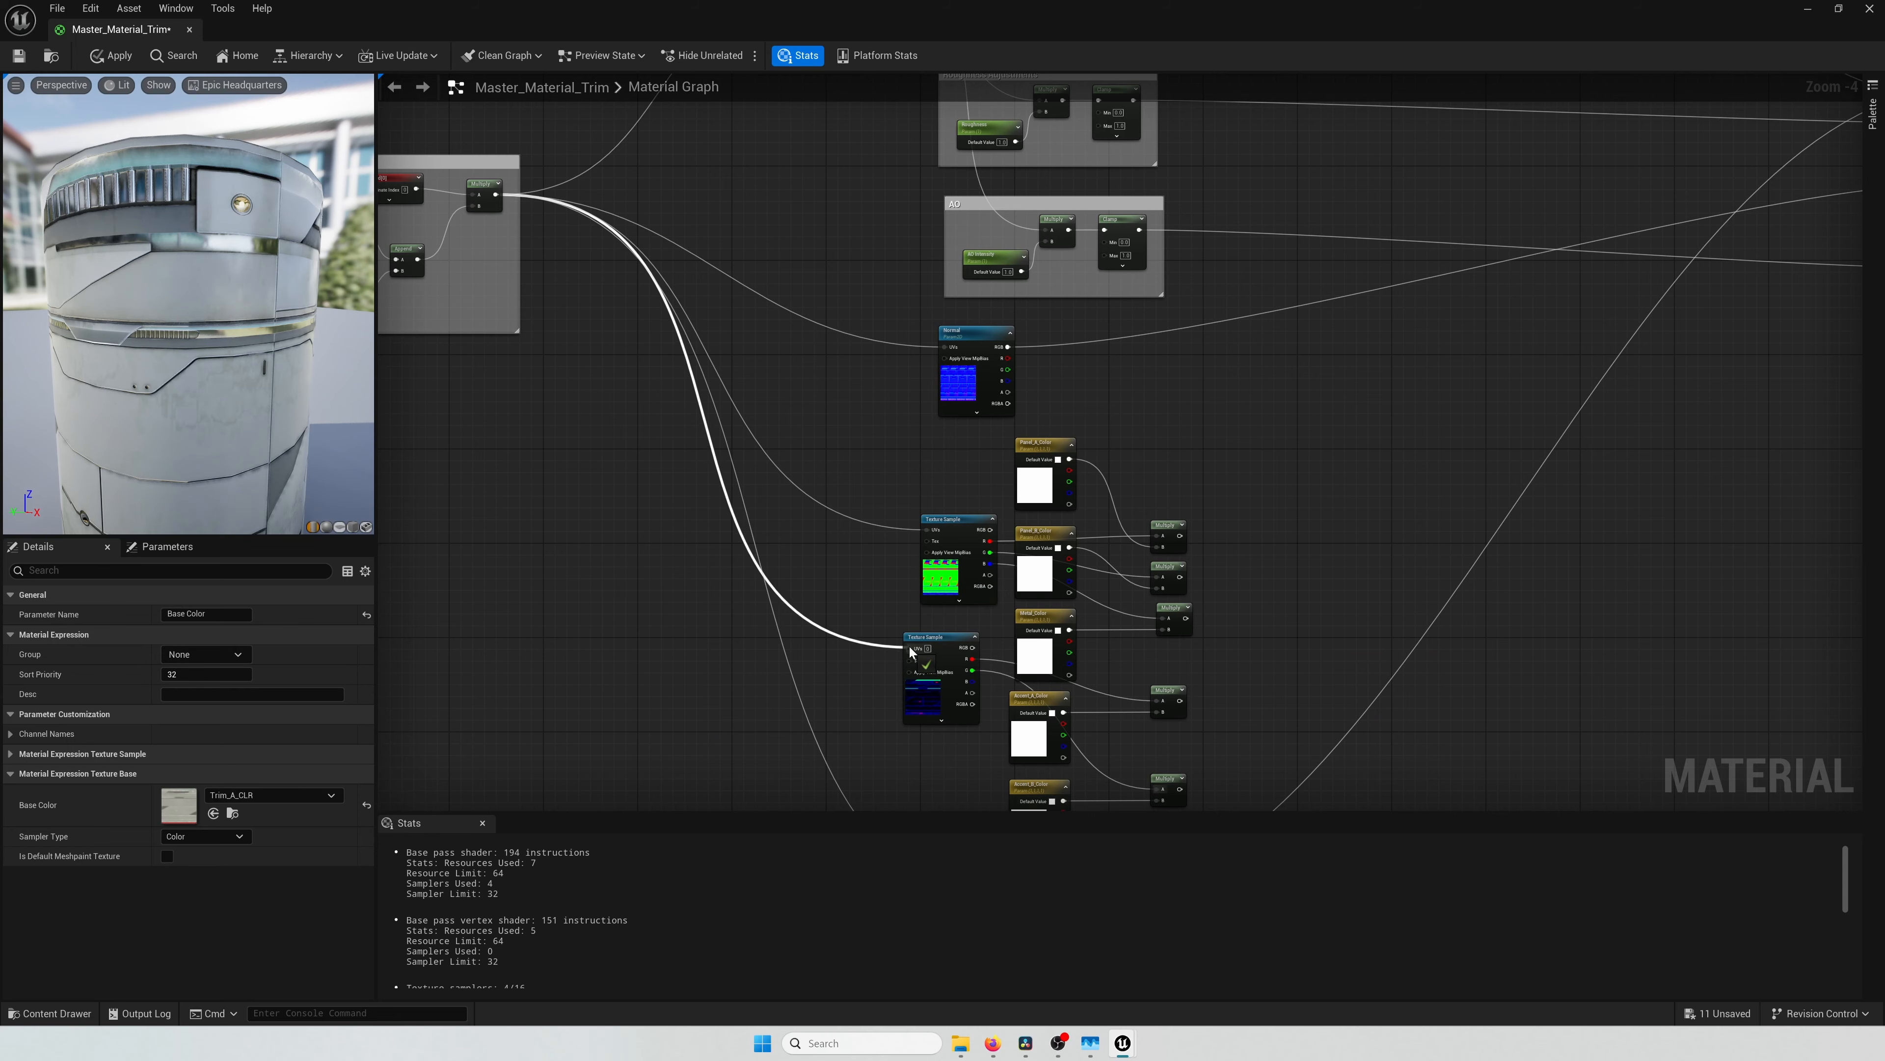
Step: Move the Accent_B_Color parameter and its Multiply up closer to the Accent_A_Color nodes
right_click_drag(1197, 672, 1056, 556)
scroll(1055, 554, "up", 2)
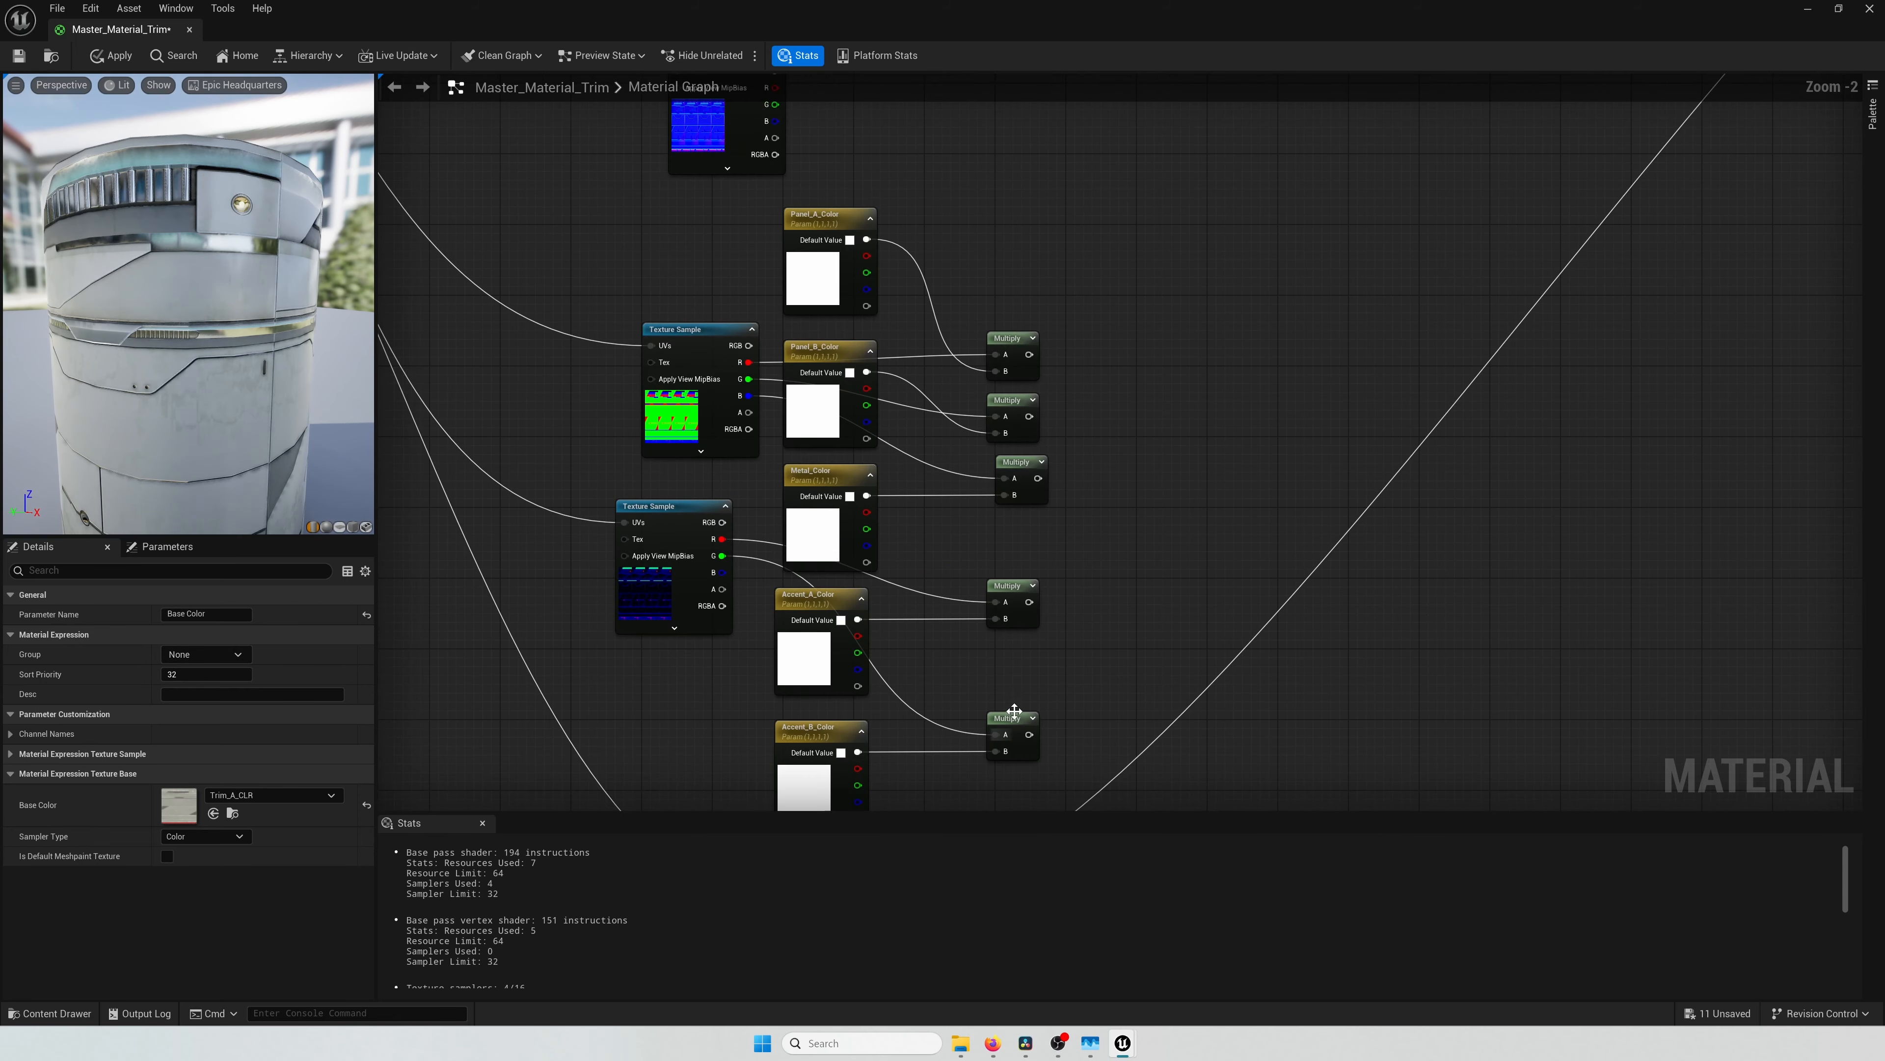
left_click(1009, 718)
left_click_drag(1010, 718, 1035, 670)
left_click(829, 719)
left_click(1111, 343)
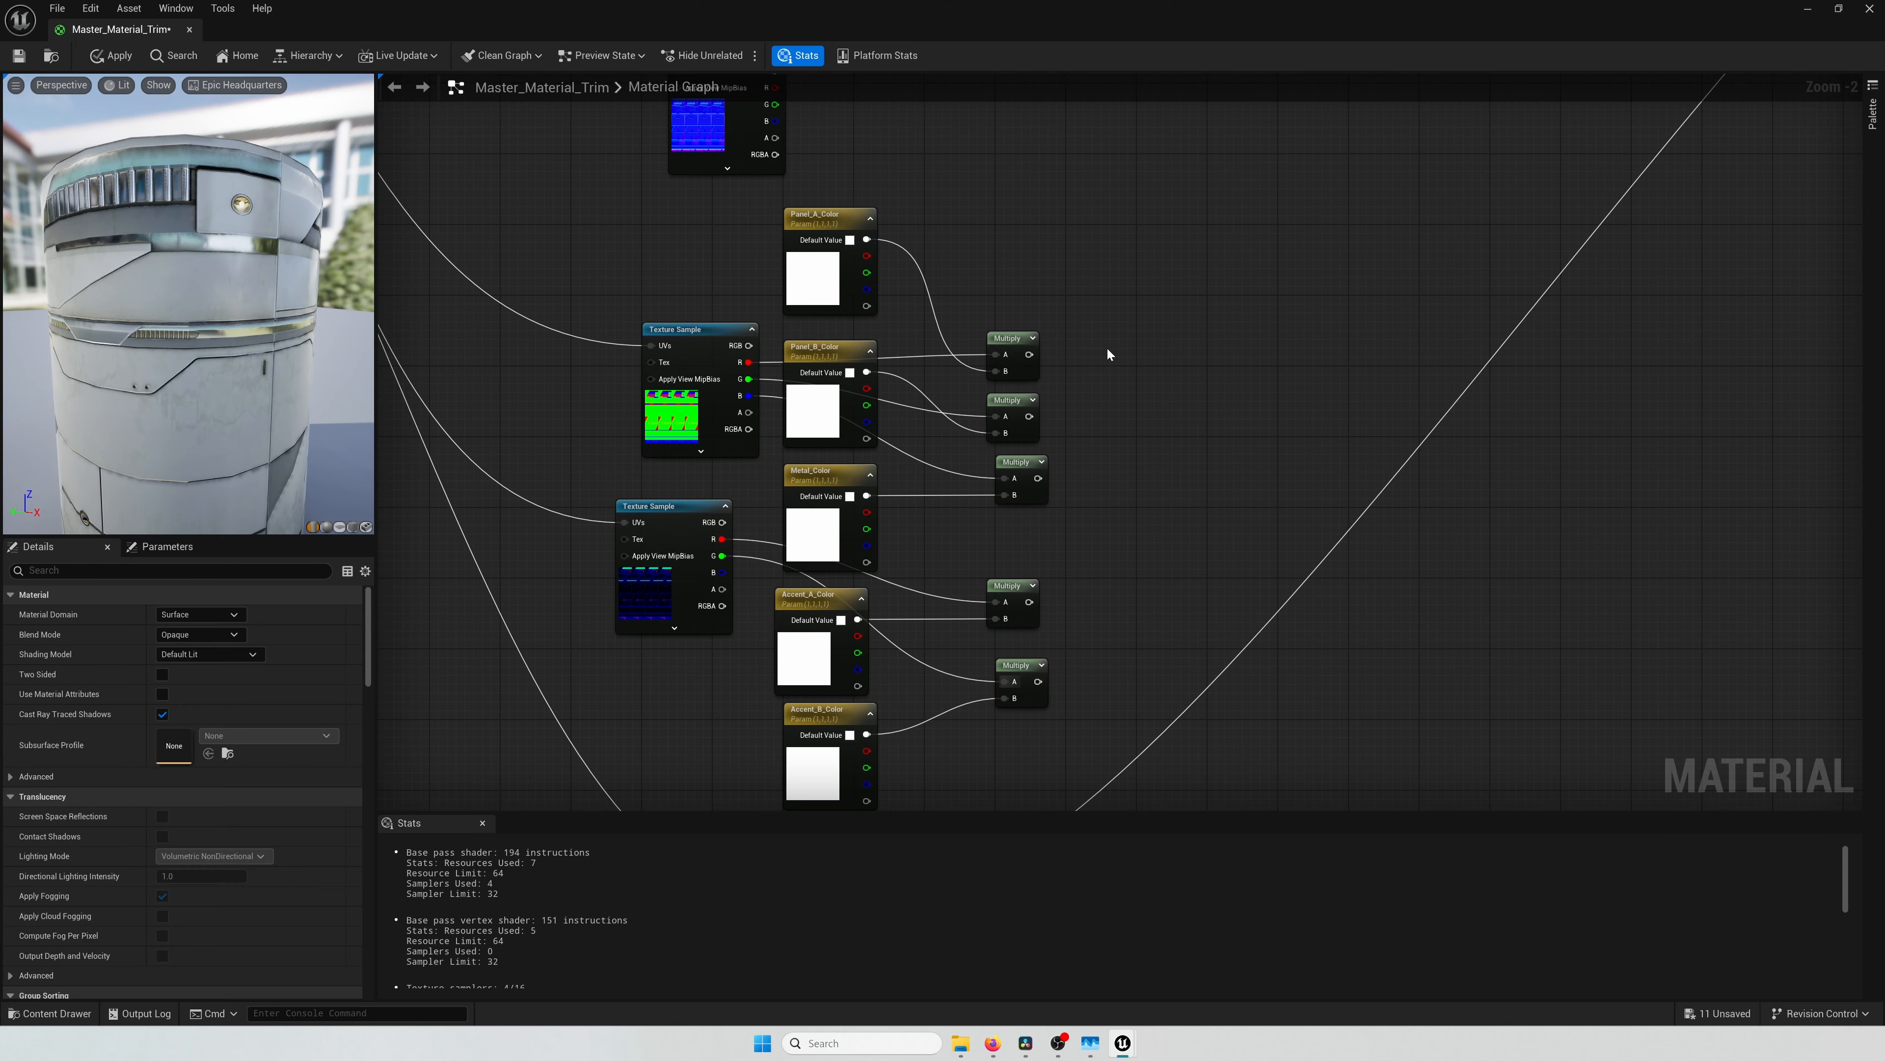
Step: Sum the five color Multiply outputs with a chain of four Add nodes
left_click(1097, 358)
left_click_drag(1028, 355, 1047, 478)
left_click(1202, 391)
left_click_drag(1224, 397, 1030, 601)
left_click(1245, 434)
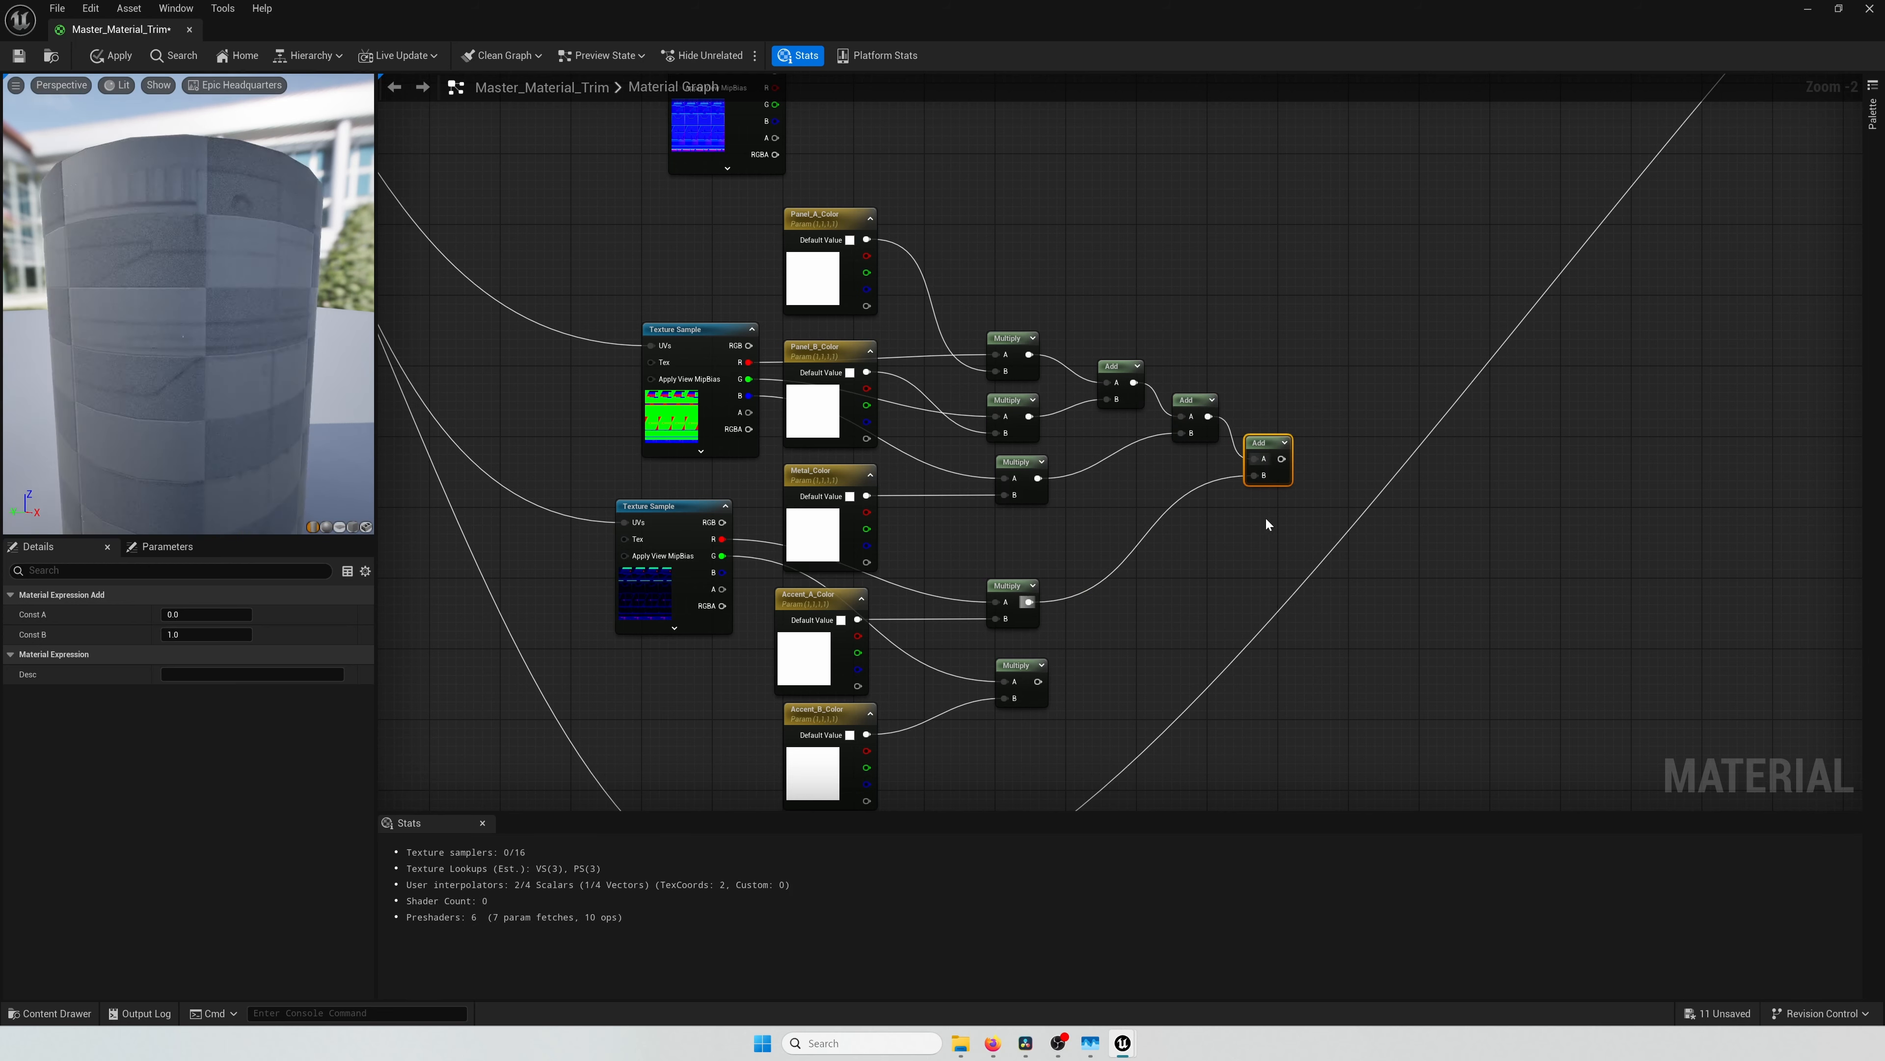
left_click_drag(1281, 458, 1038, 681)
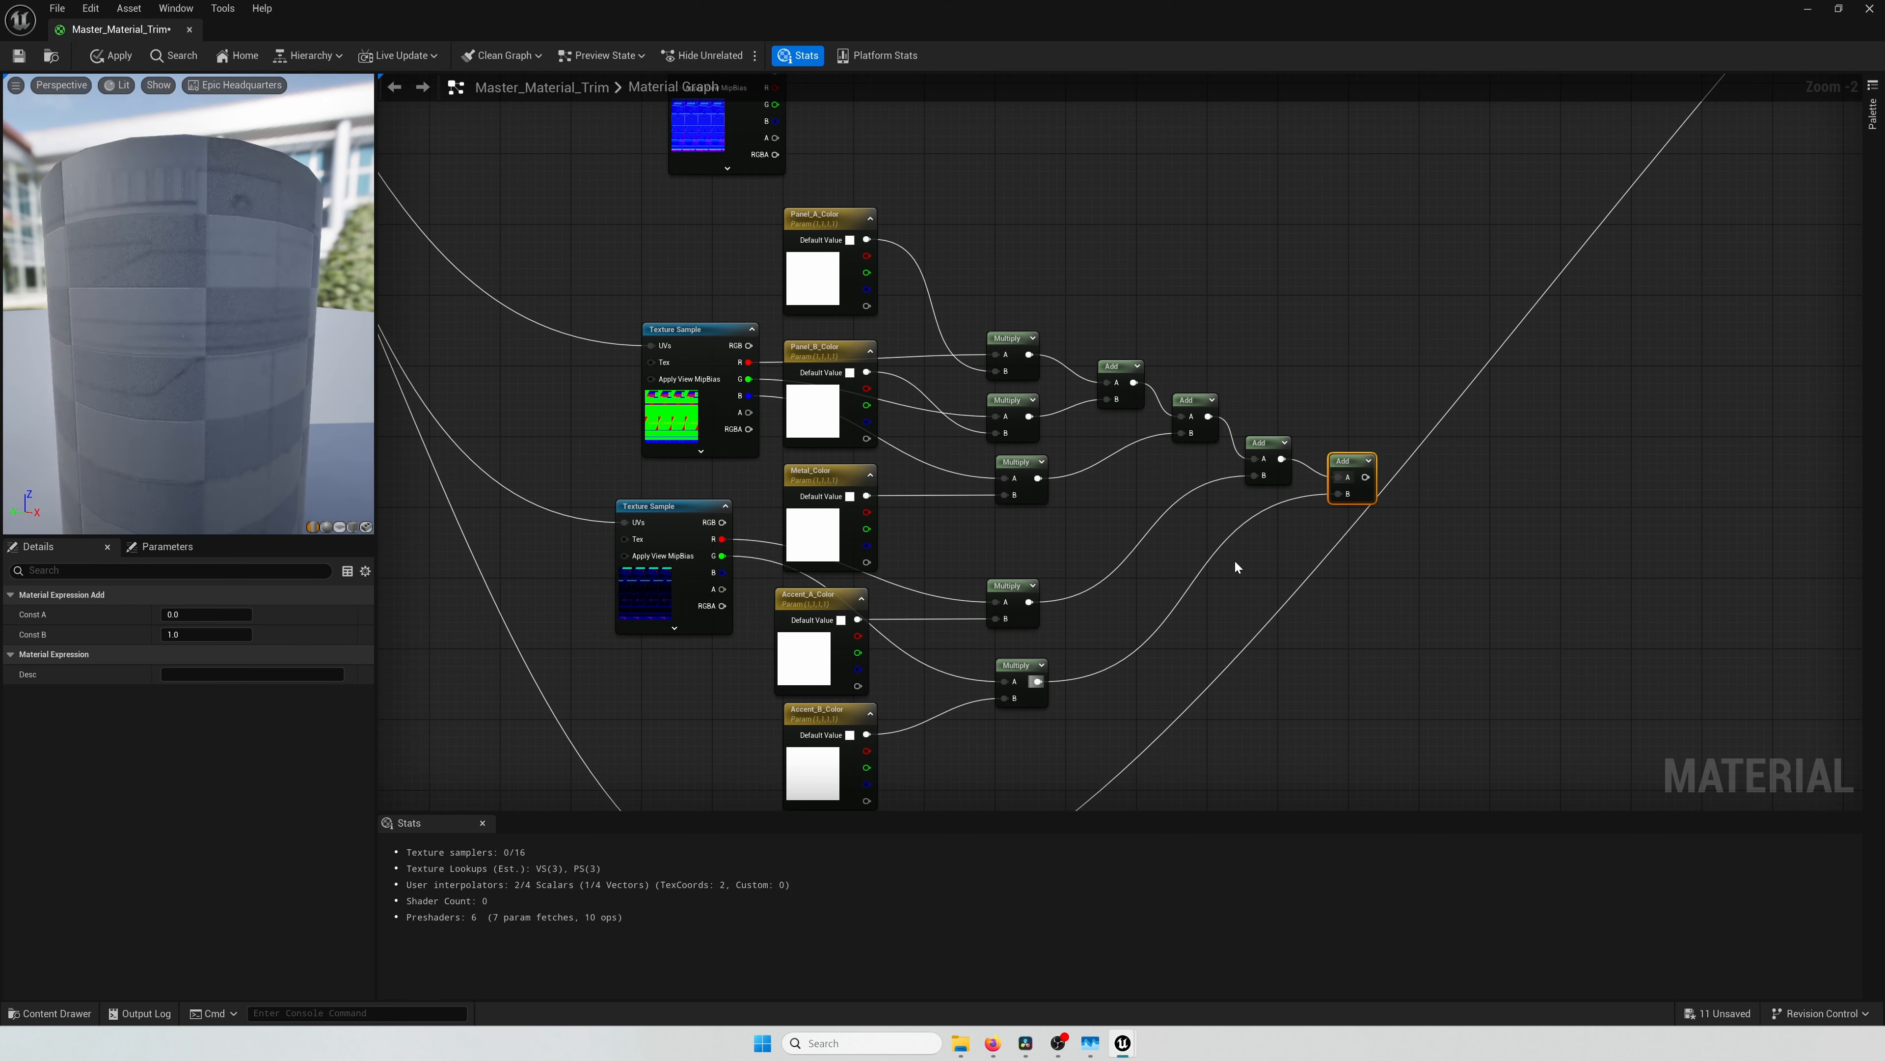
Step: Multiply the final Add output by the Base Color sample's RGB and connect the result to the material's Base Color input
right_click_drag(1234, 560, 1143, 455)
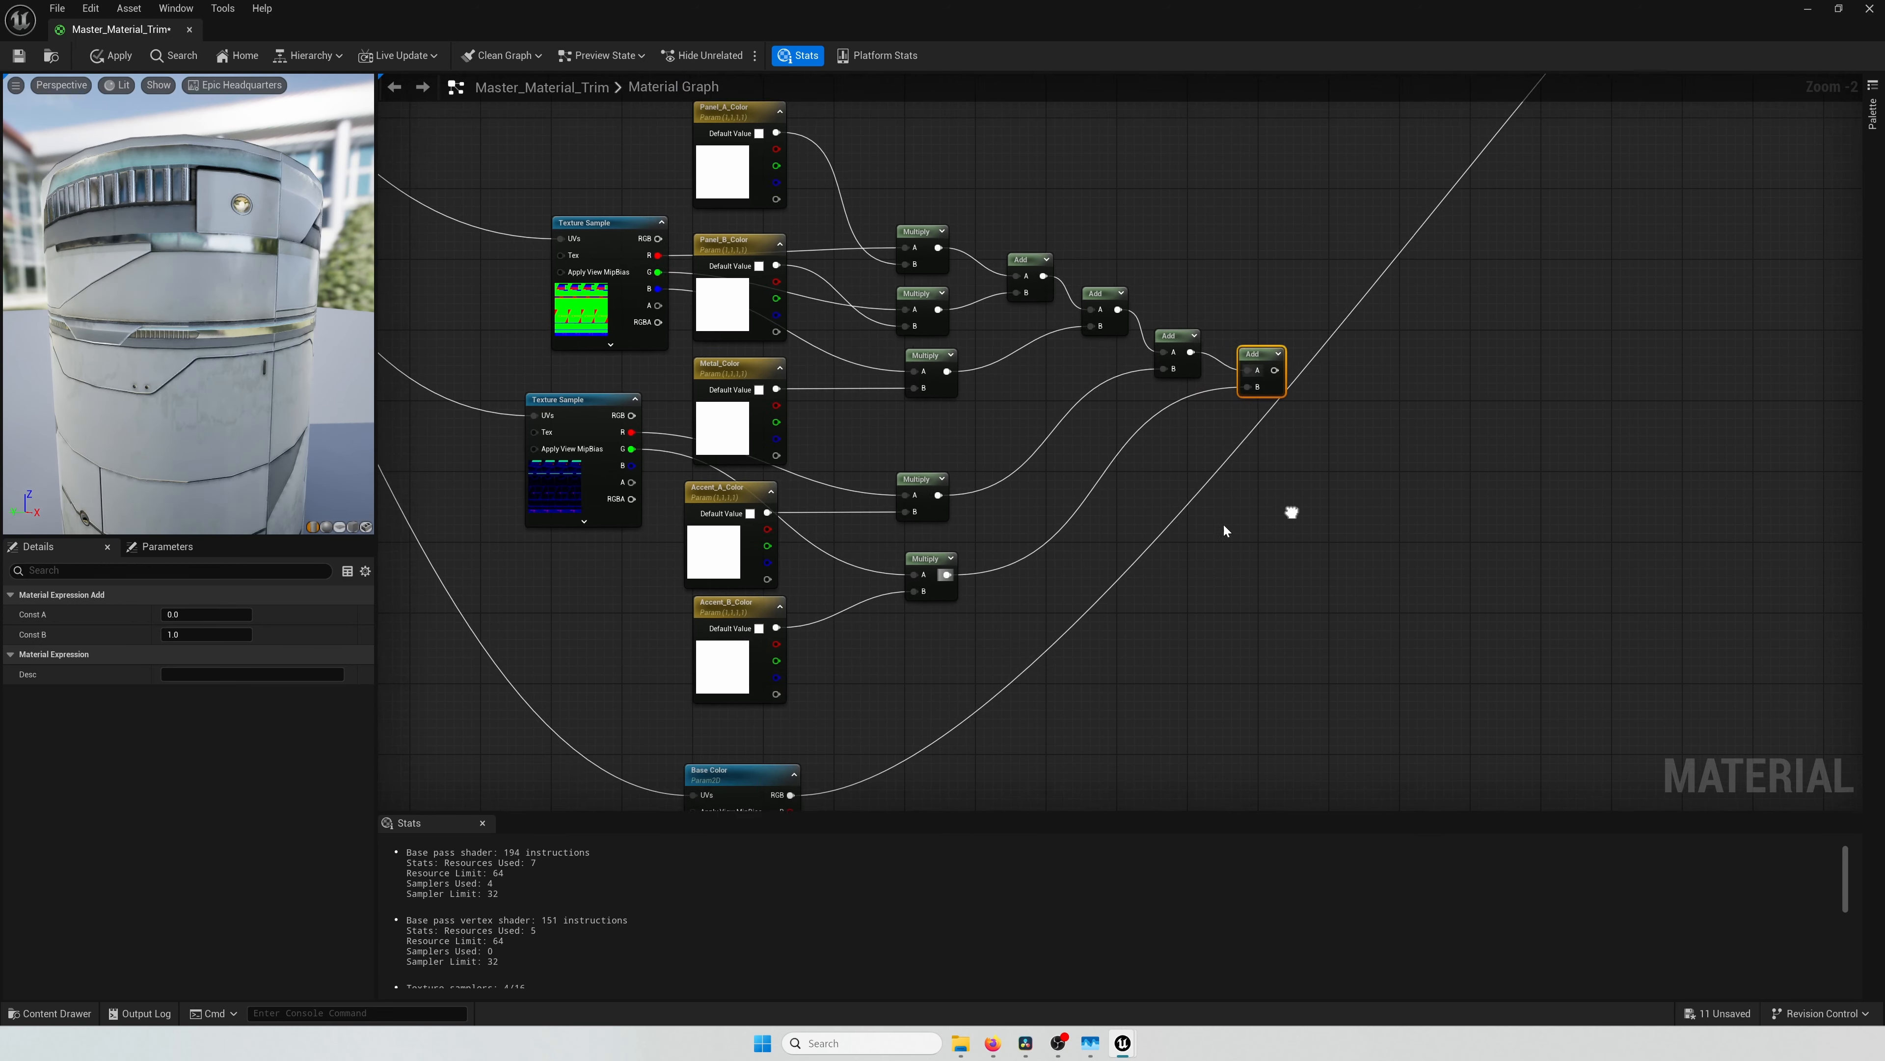
left_click(1360, 404)
left_click_drag(1272, 368, 789, 771)
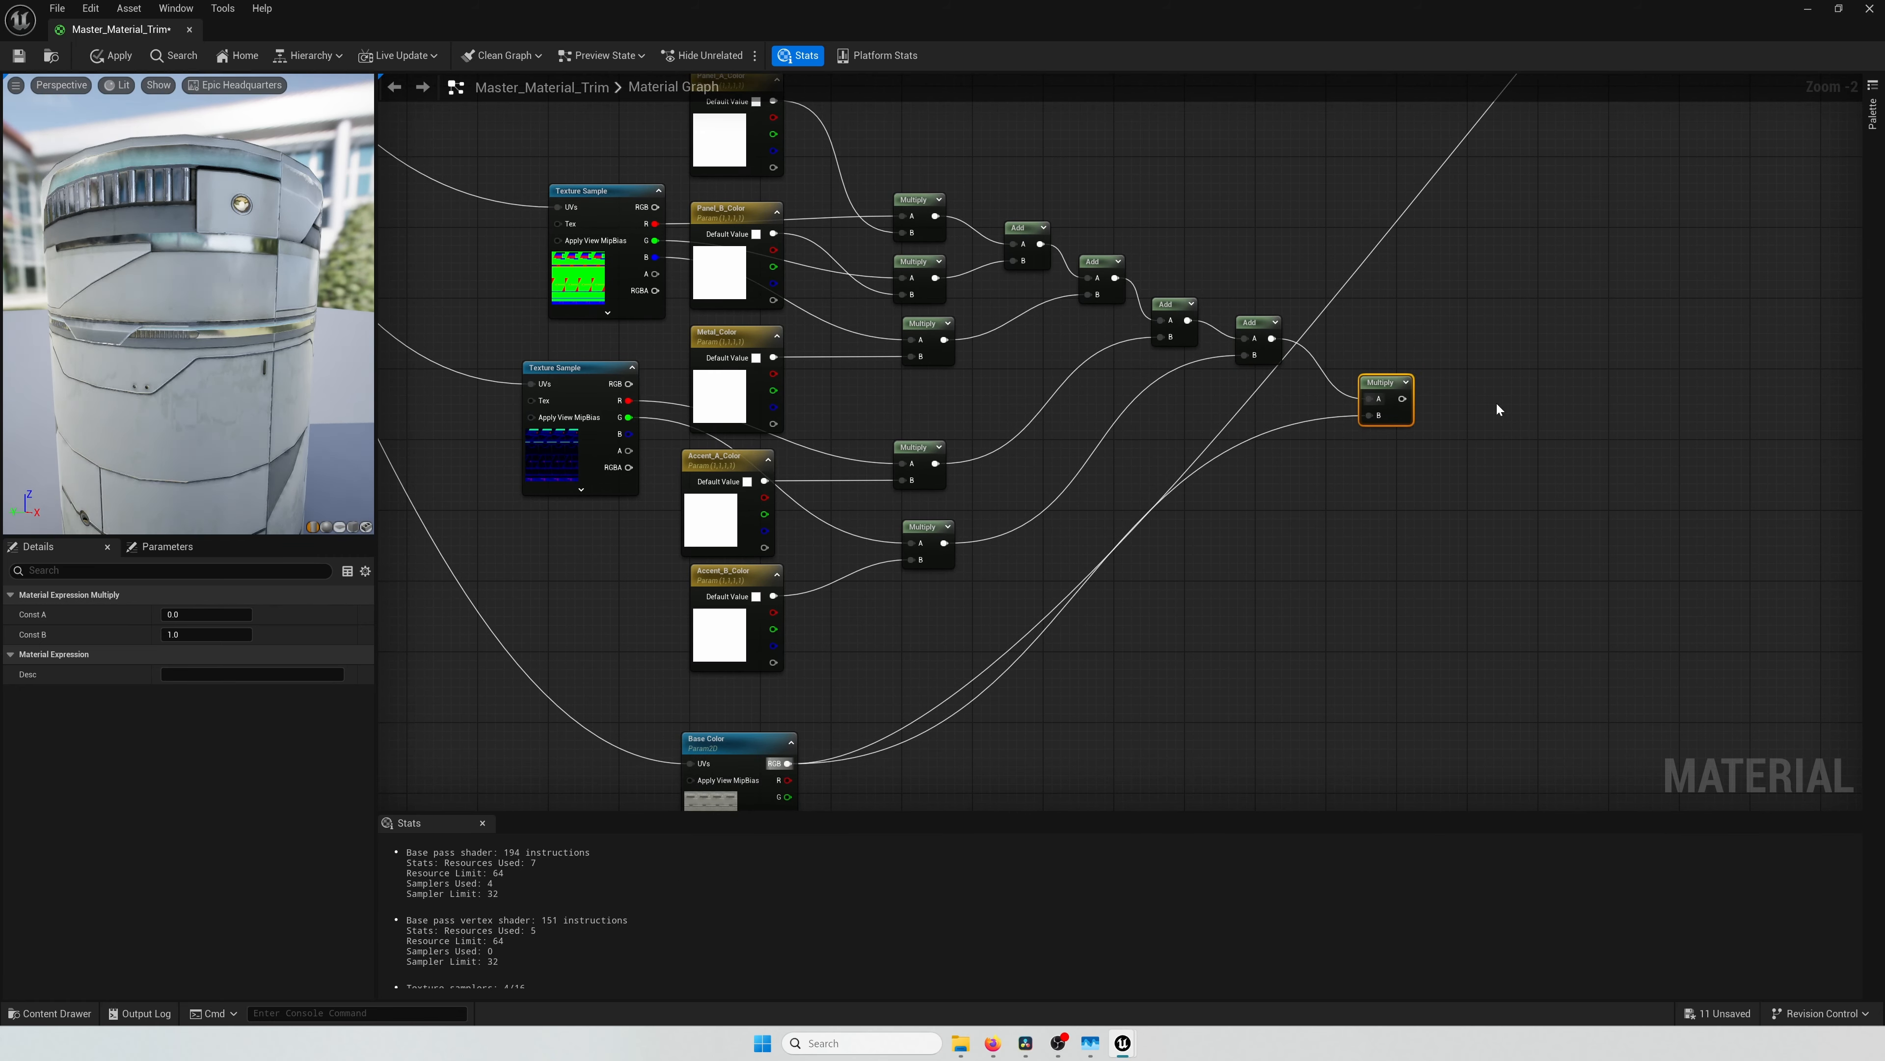
scroll(1376, 492, "down", 3)
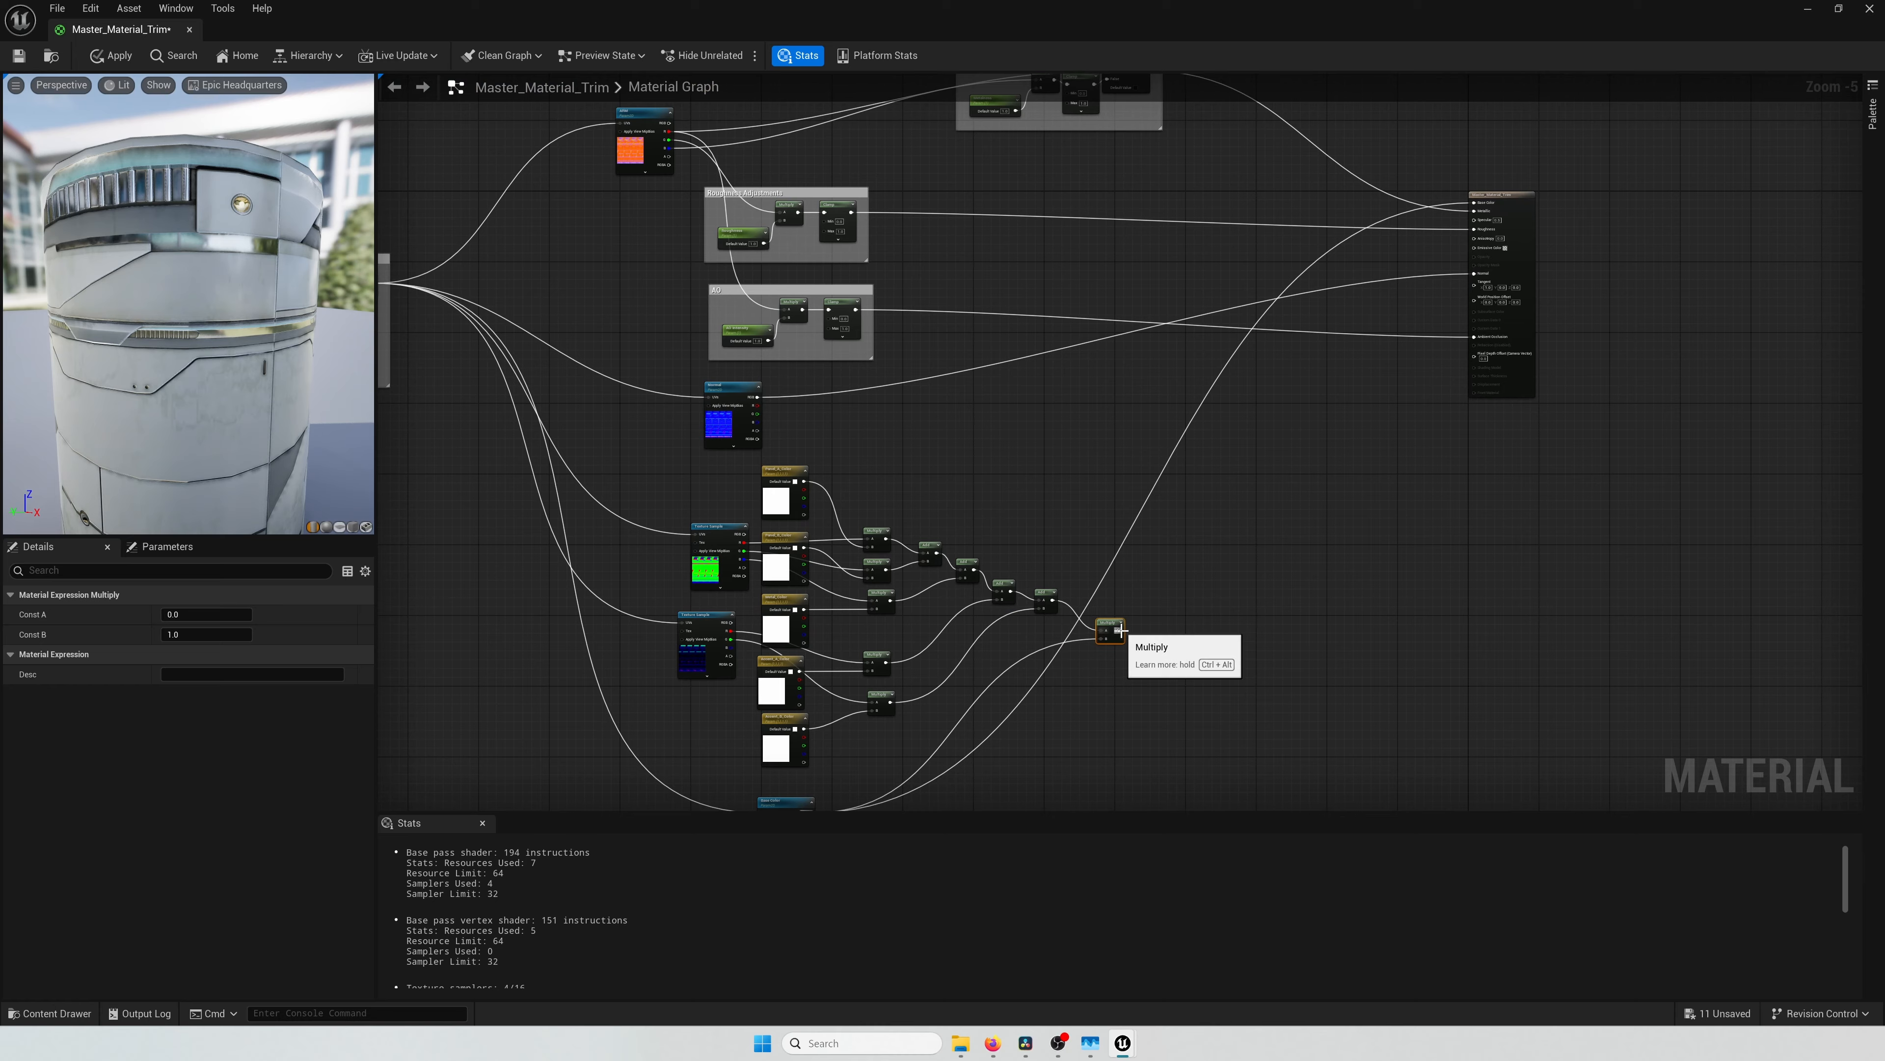
left_click_drag(1118, 631, 1479, 199)
Step: Move the Base Color sample up directly beneath the Accent_B_Color parameter
scroll(1454, 231, "up", 3)
scroll(1140, 609, "down", 3)
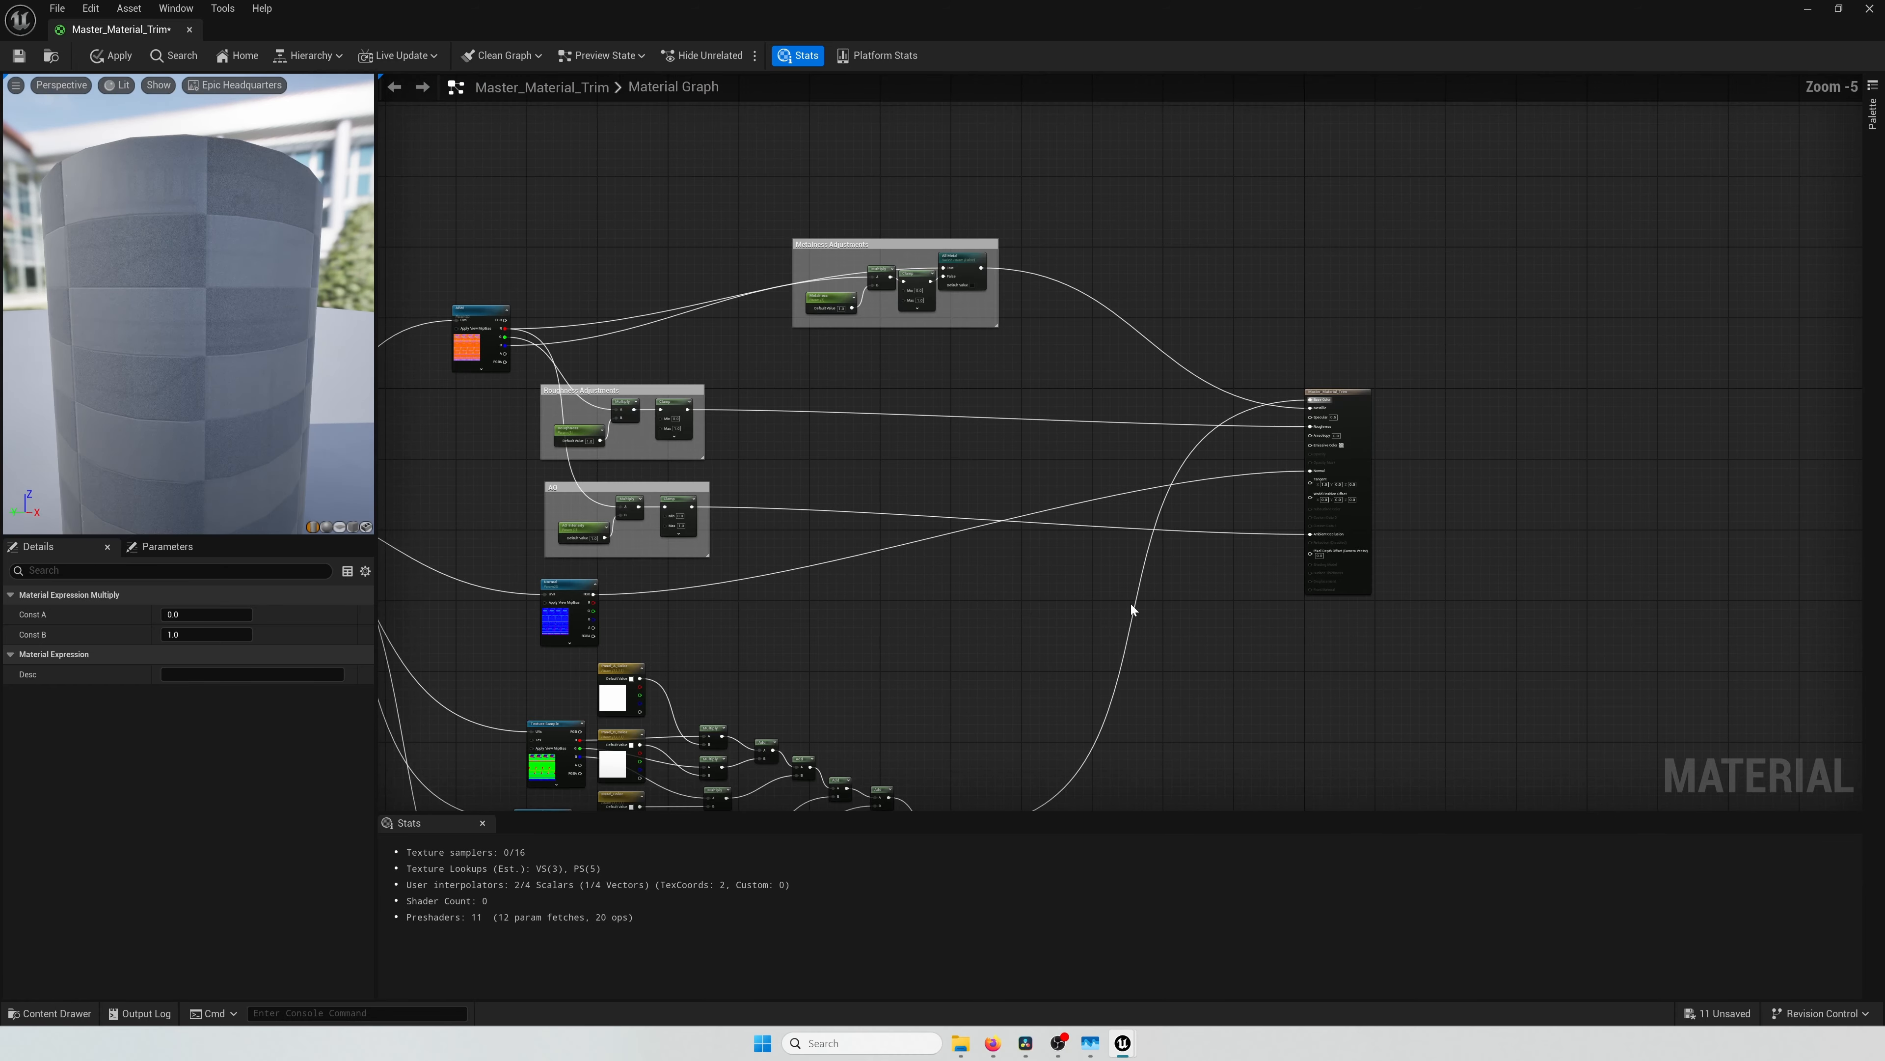
right_click_drag(1041, 621, 1253, 377)
left_click_drag(832, 754, 835, 739)
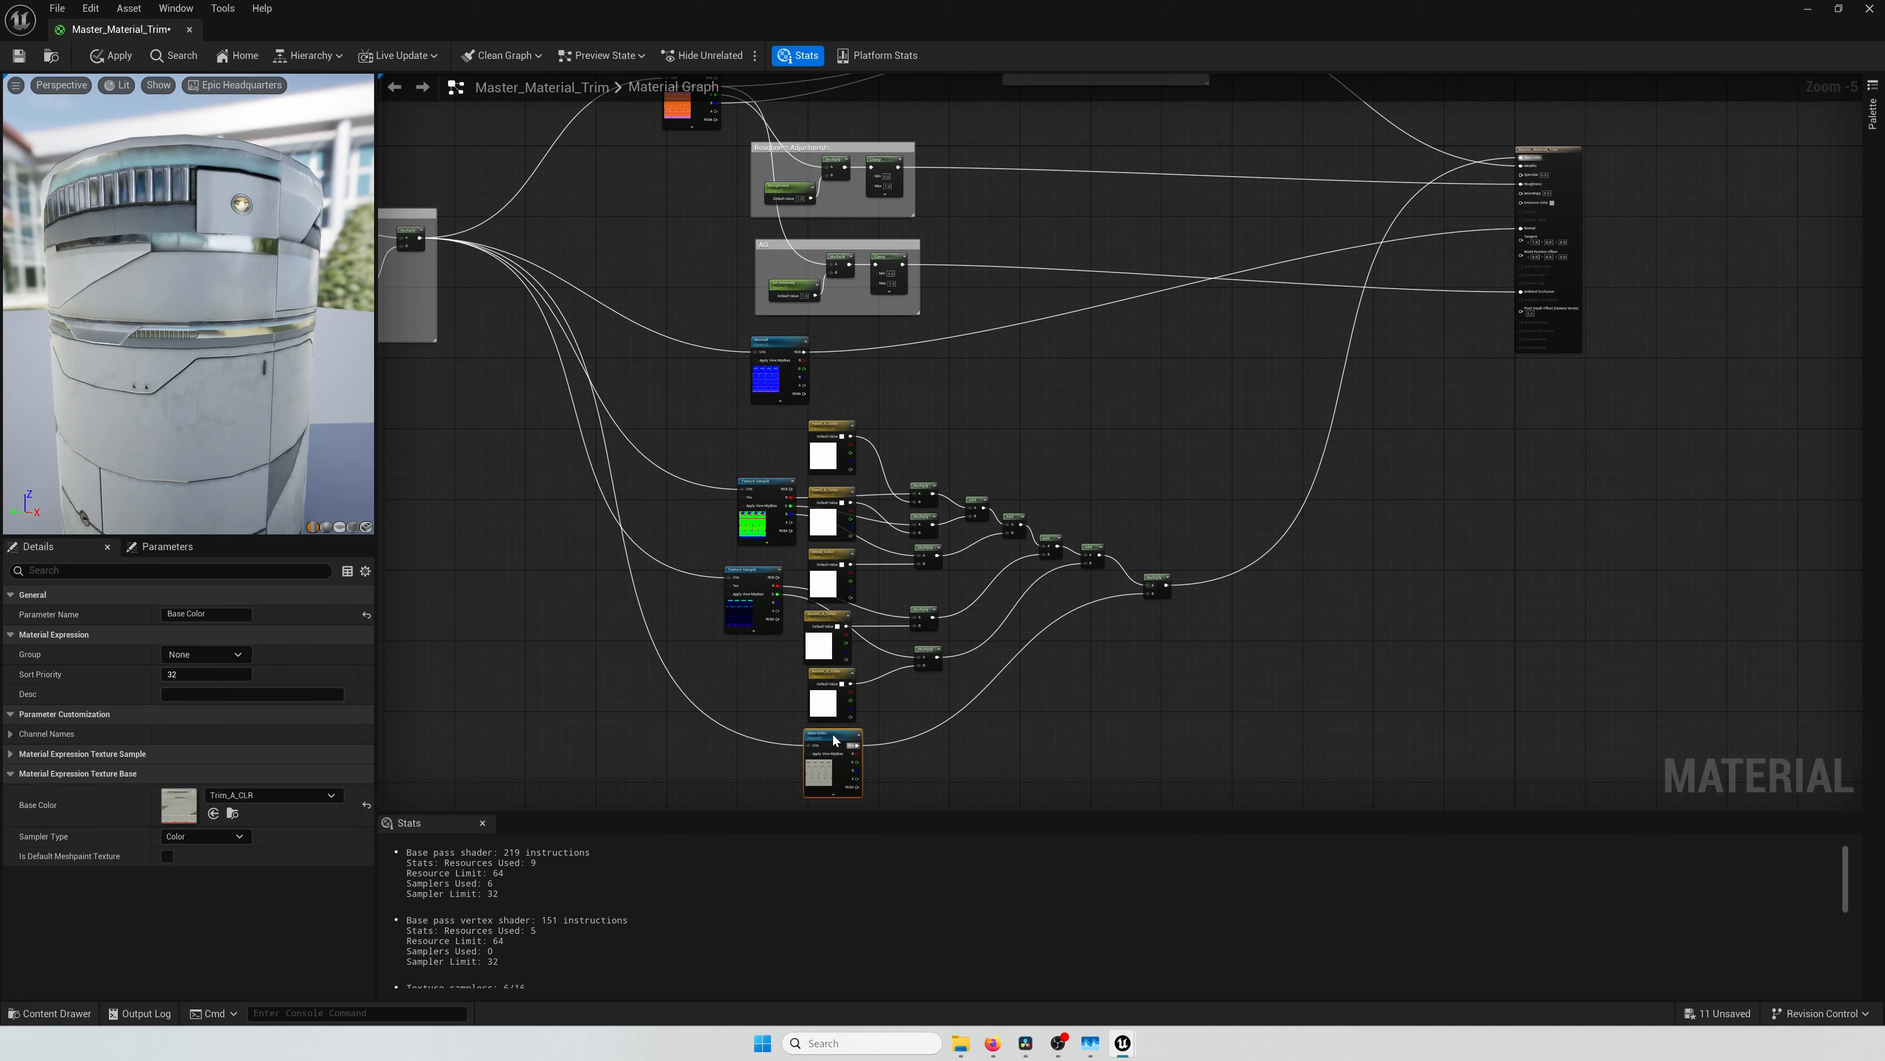
Step: Set the Panel_A_Color parameter's default value to a saturated red
left_click_drag(143, 239, 179, 240)
scroll(811, 435, "up", 4)
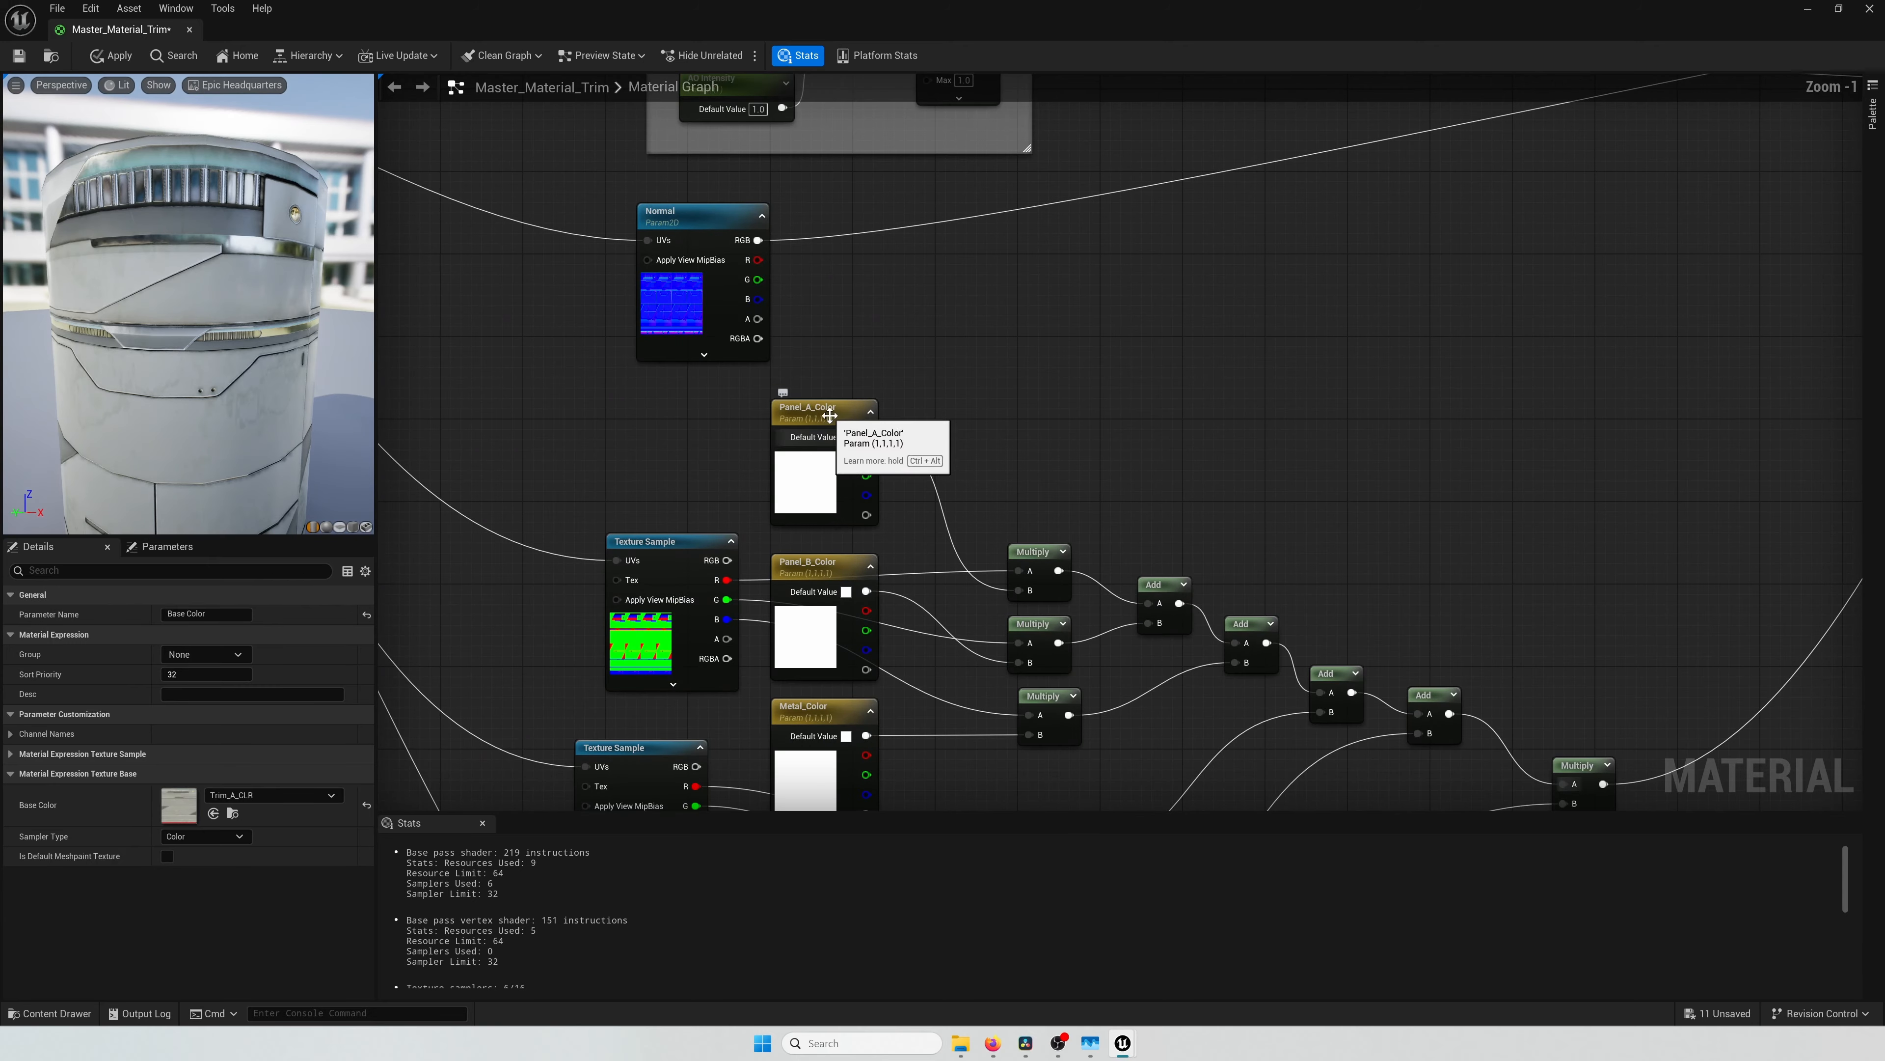
left_click(813, 435)
left_click(205, 654)
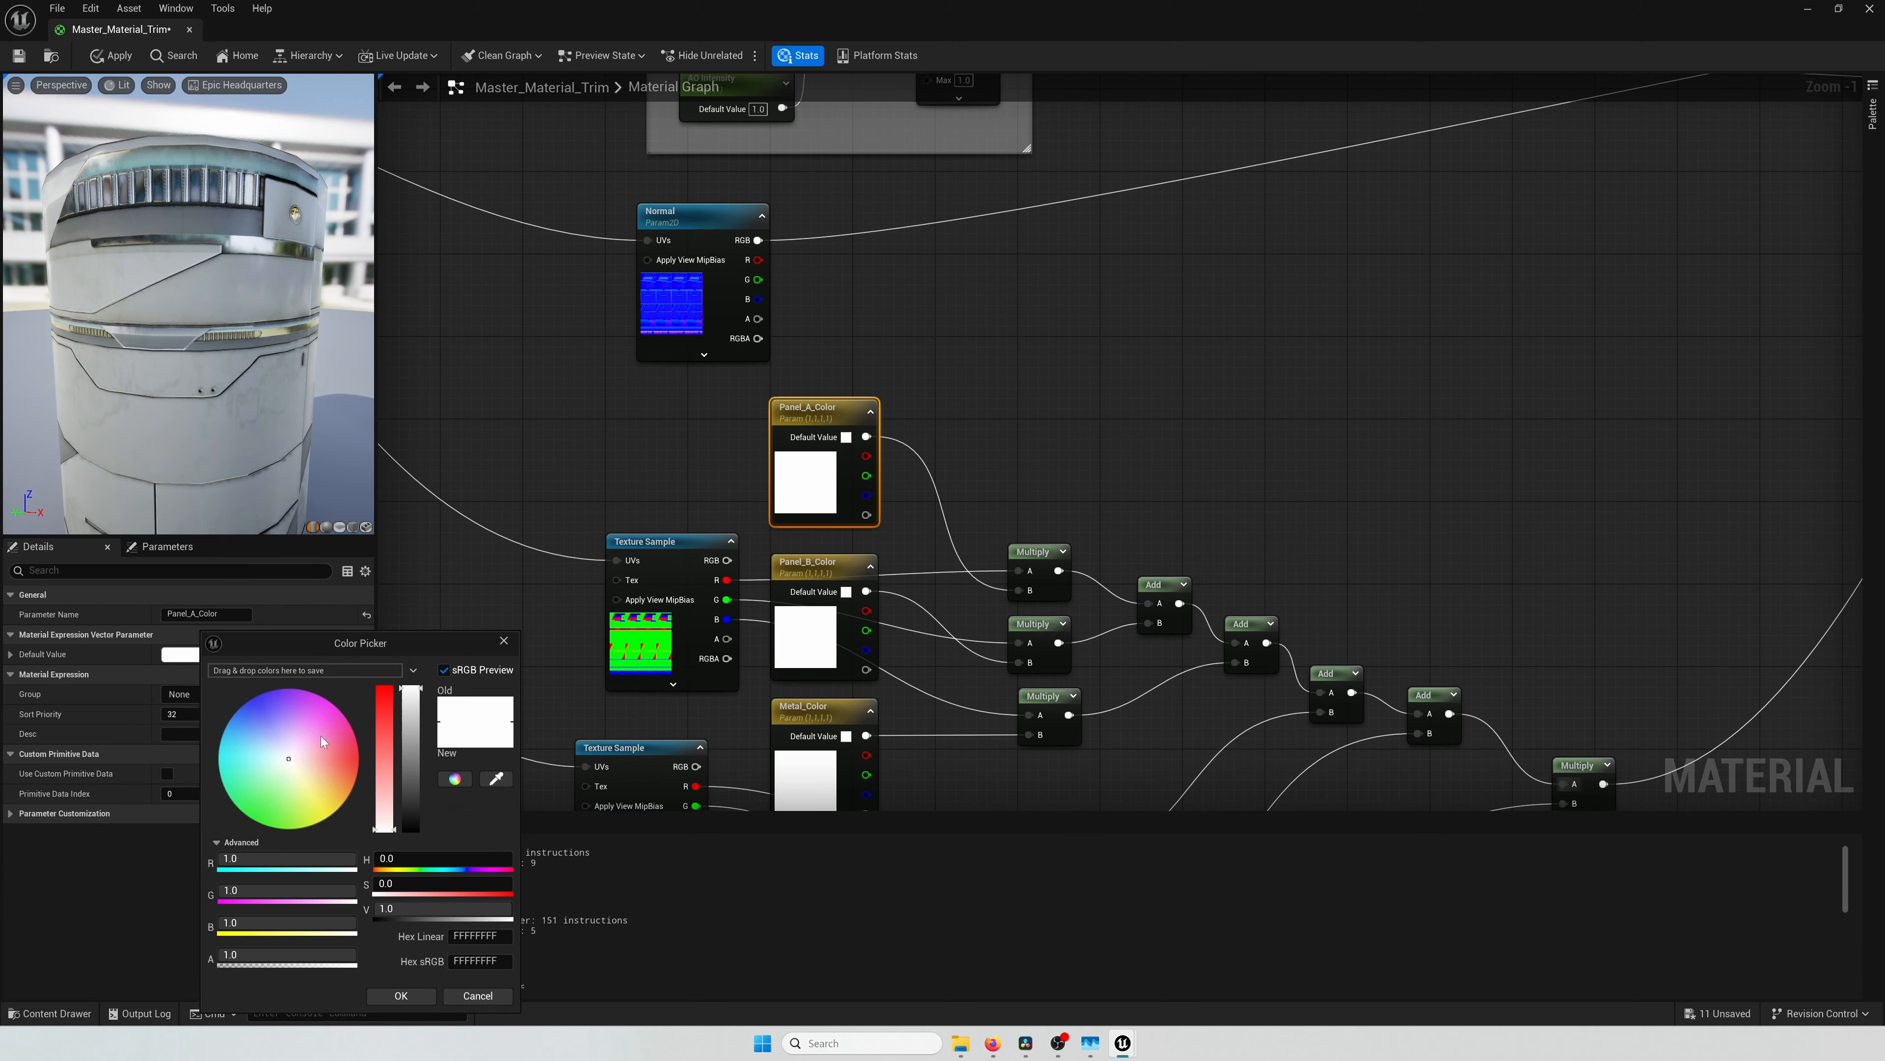
left_click(346, 761)
left_click_drag(241, 448, 276, 444)
left_click_drag(816, 417, 840, 420)
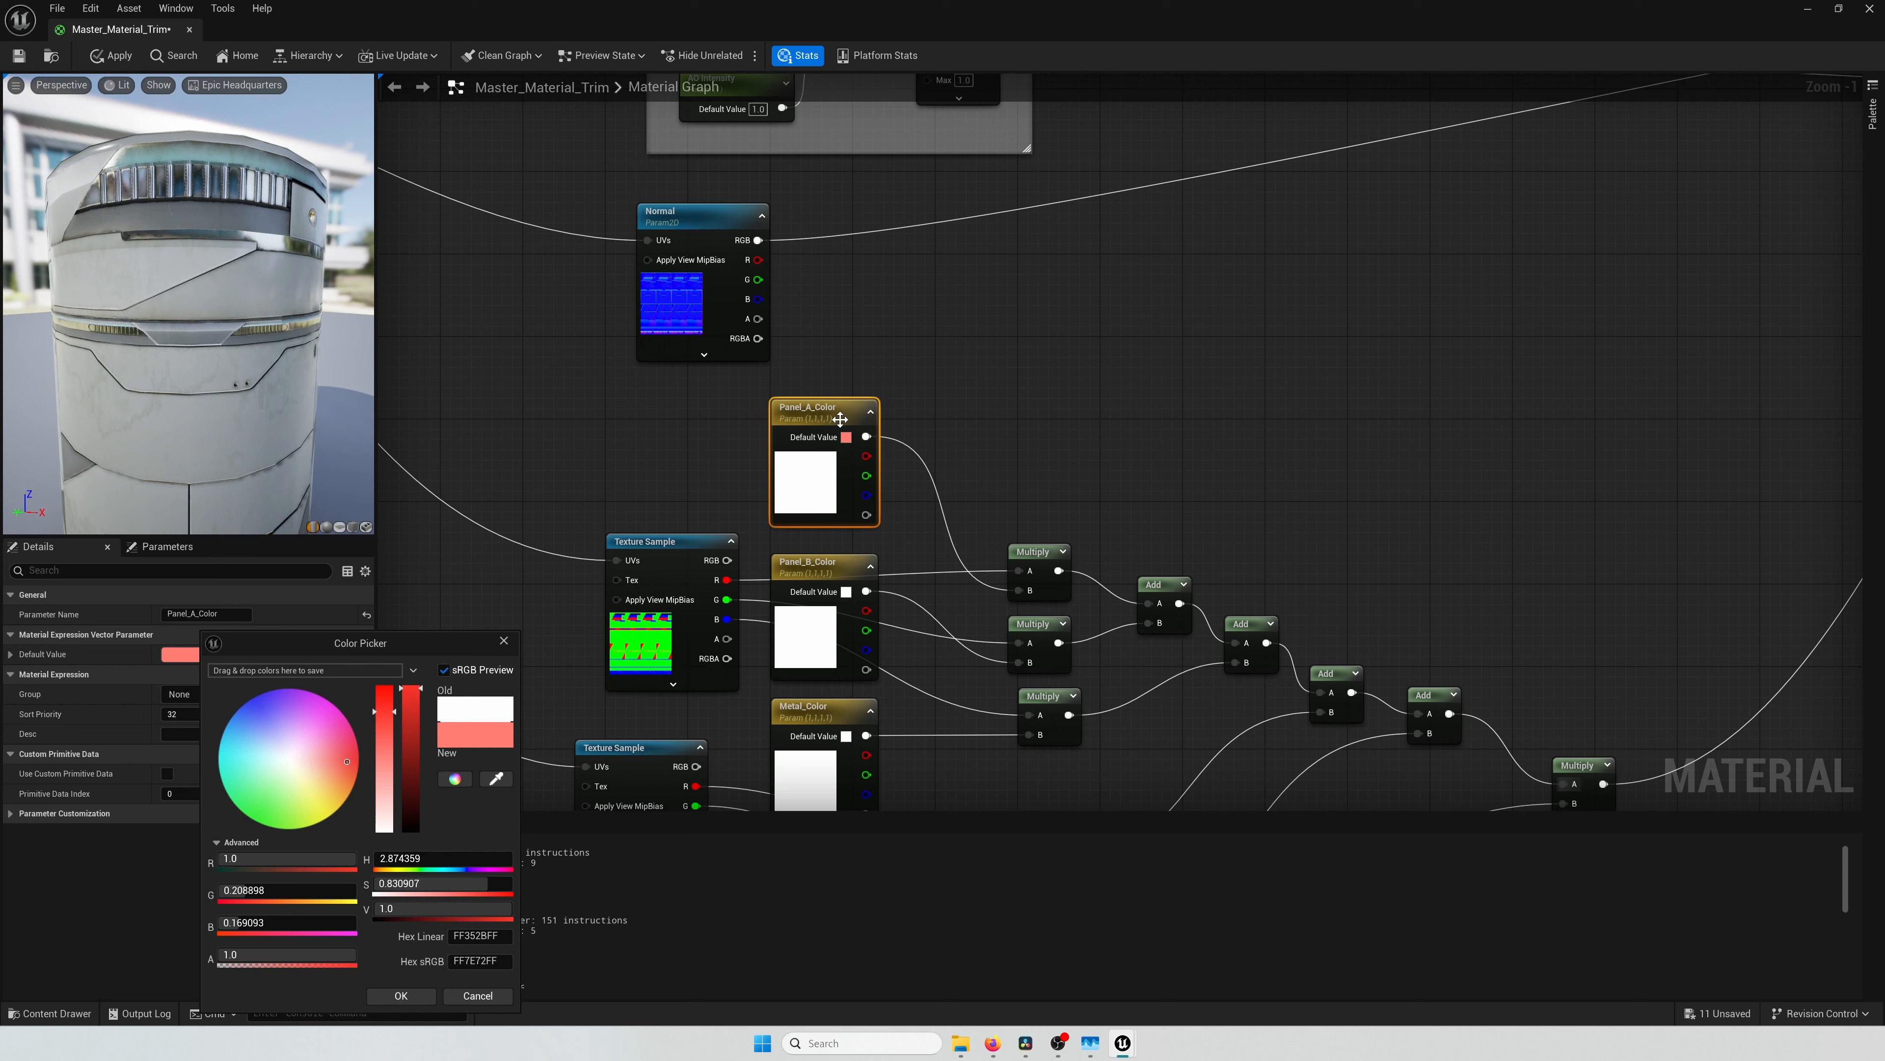
left_click(356, 759)
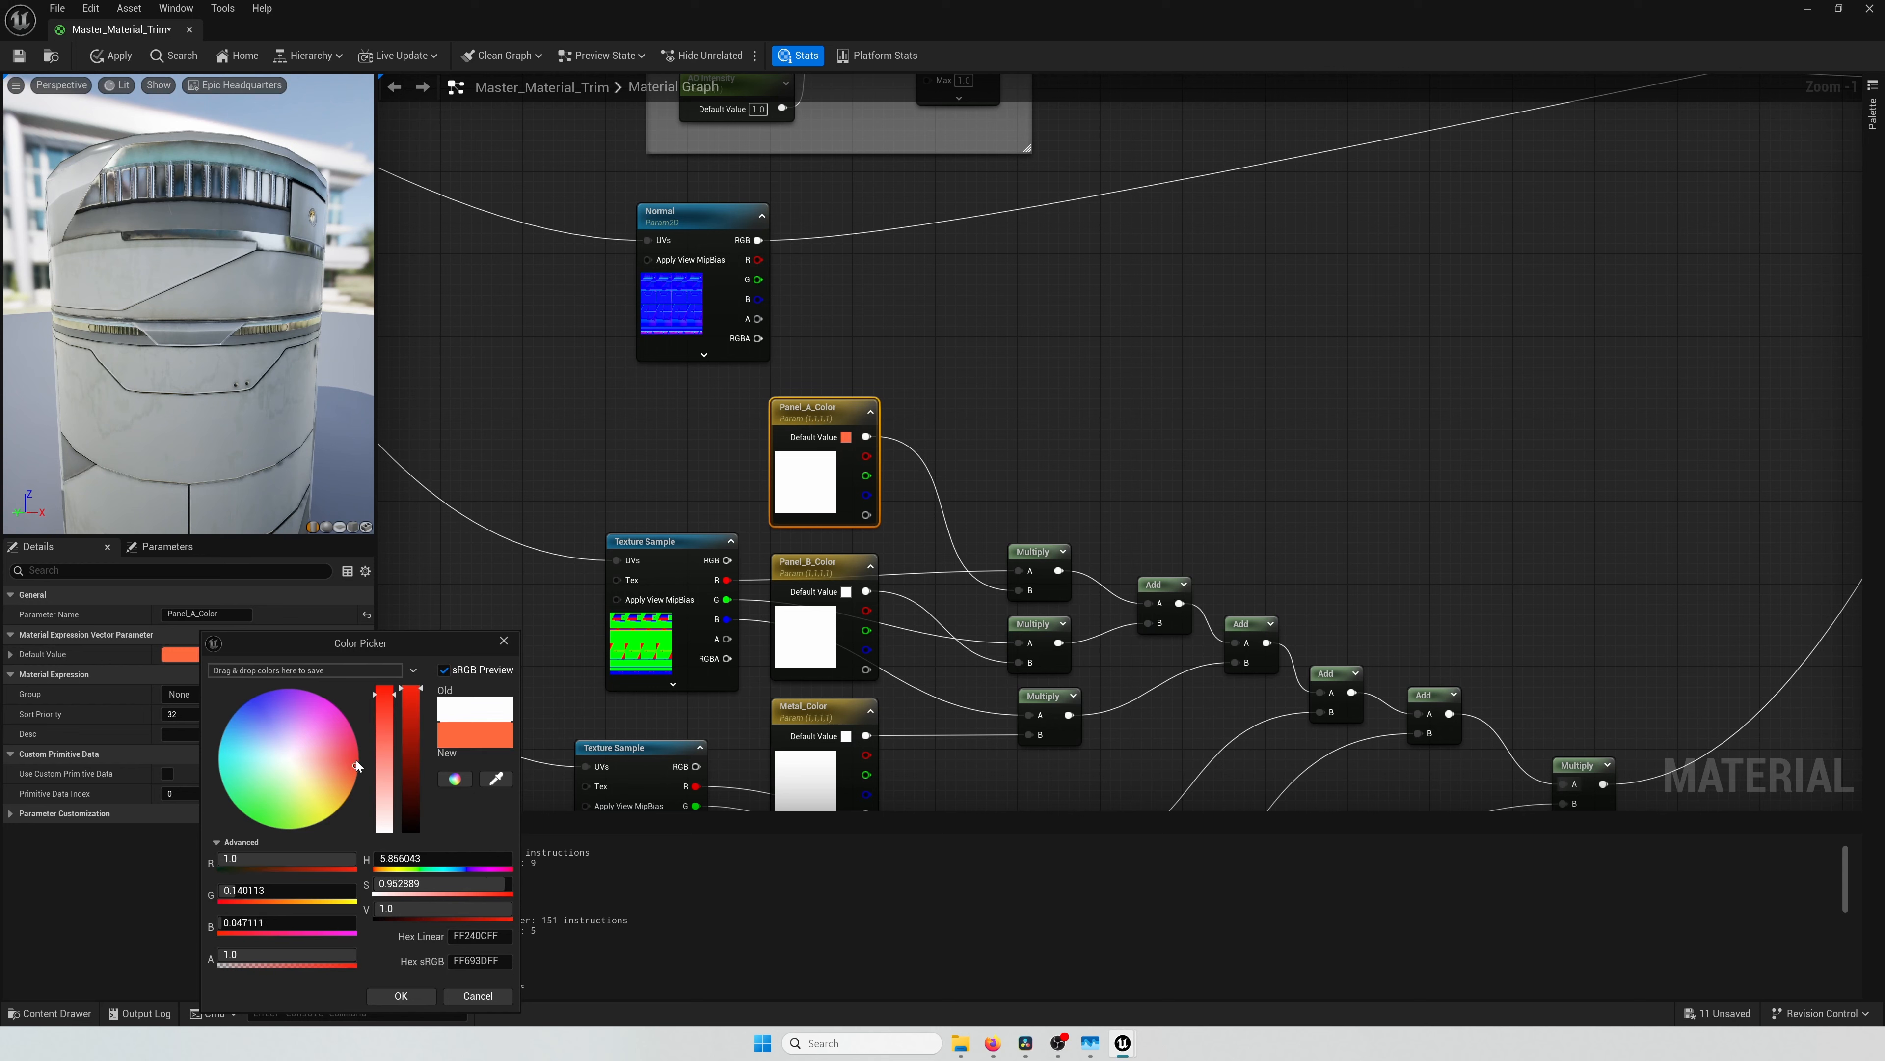
left_click(401, 995)
mouse_move(262, 330)
left_mouse_down()
mouse_move(319, 331)
mouse_move(251, 332)
left_mouse_up()
Step: Swap the two panel parameter names: rename the upper one to Panel_B_Color and the one below it to Panel_A_Color
mouse_move(702, 544)
left_mouse_down()
mouse_move(652, 484)
mouse_move(669, 534)
left_mouse_up()
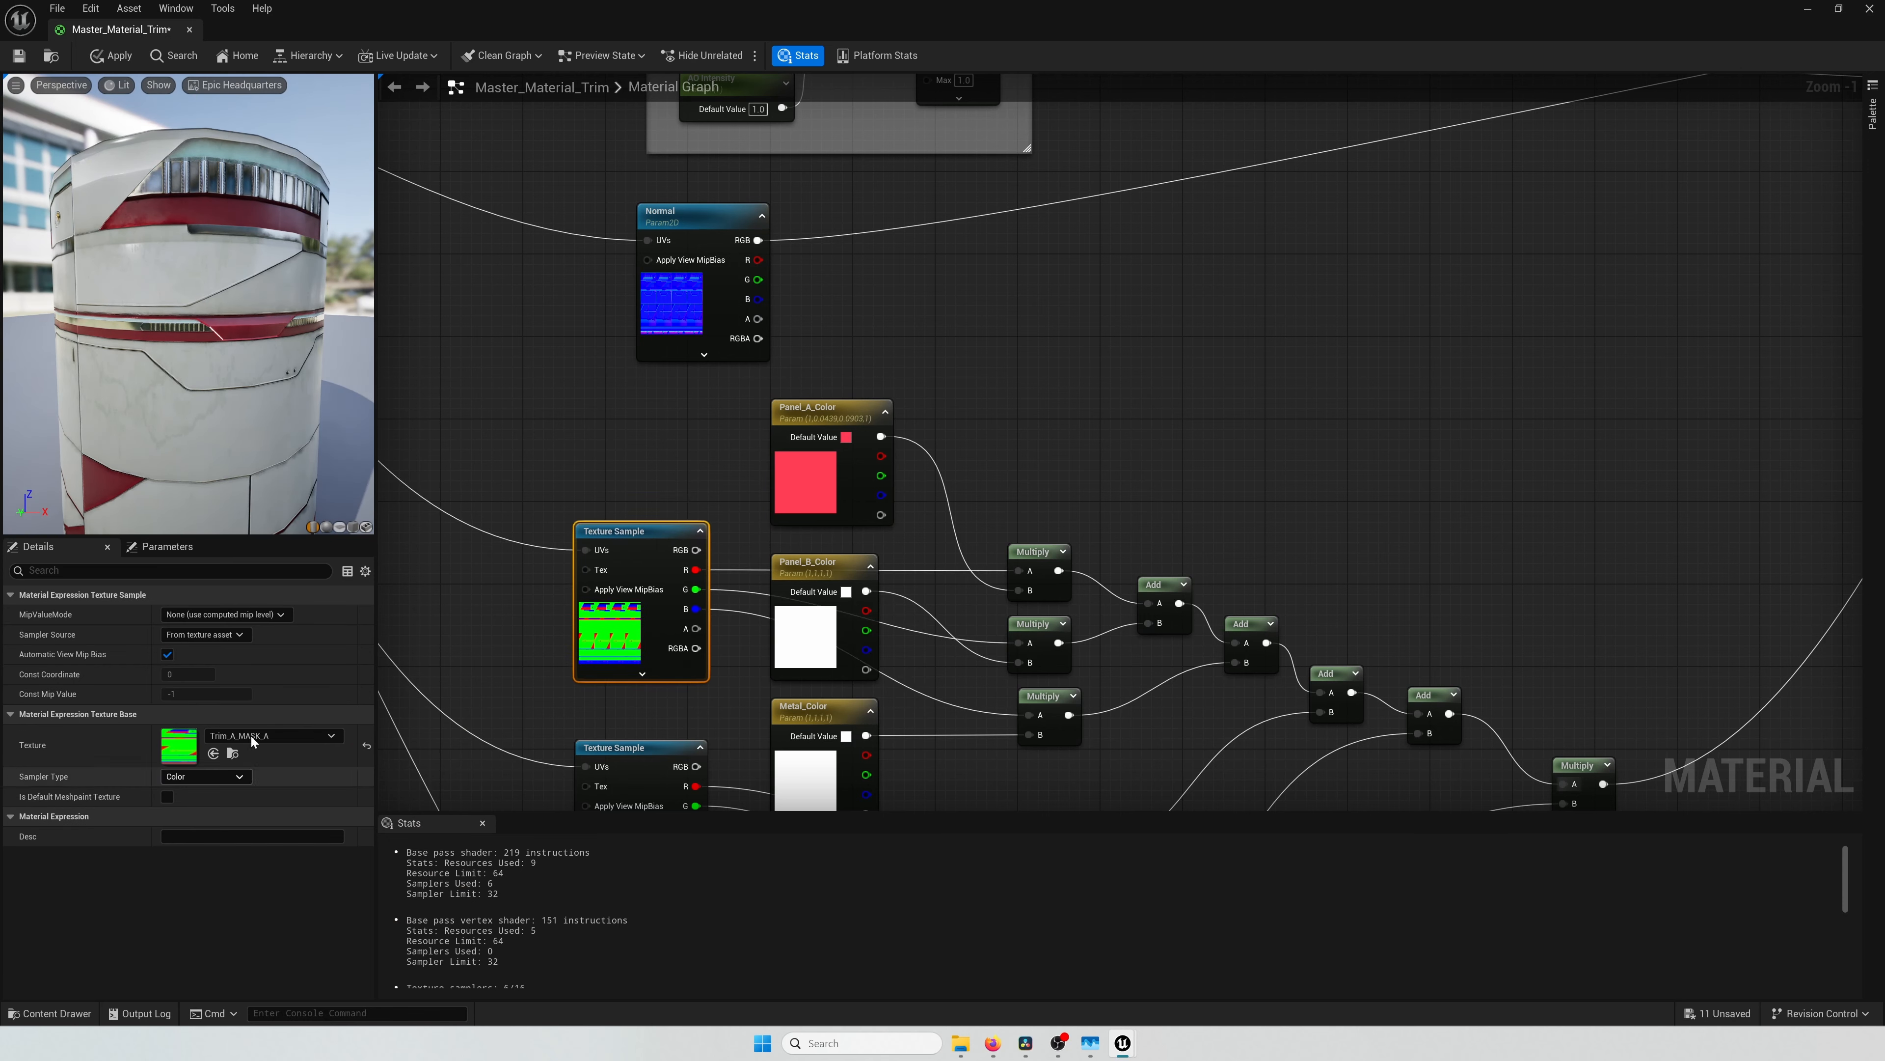
left_click(809, 560)
left_click(838, 425)
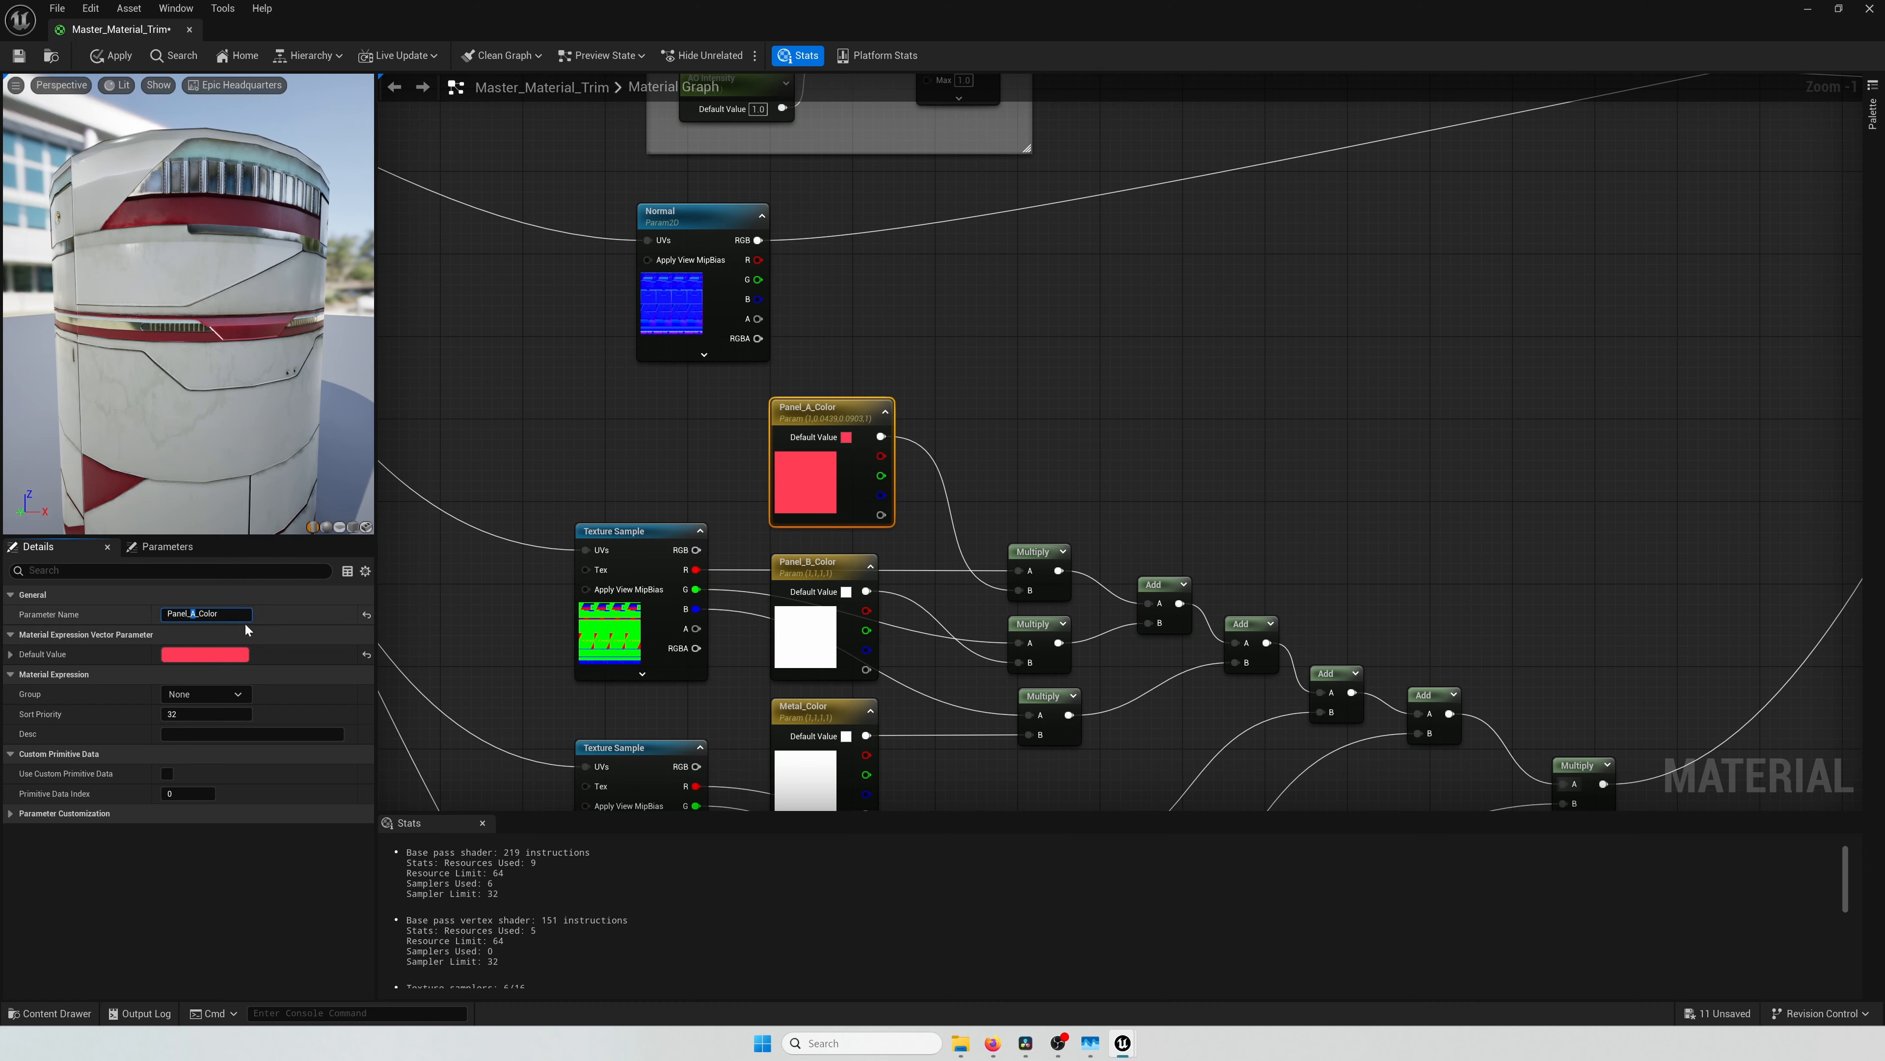
type("B")
key("Return")
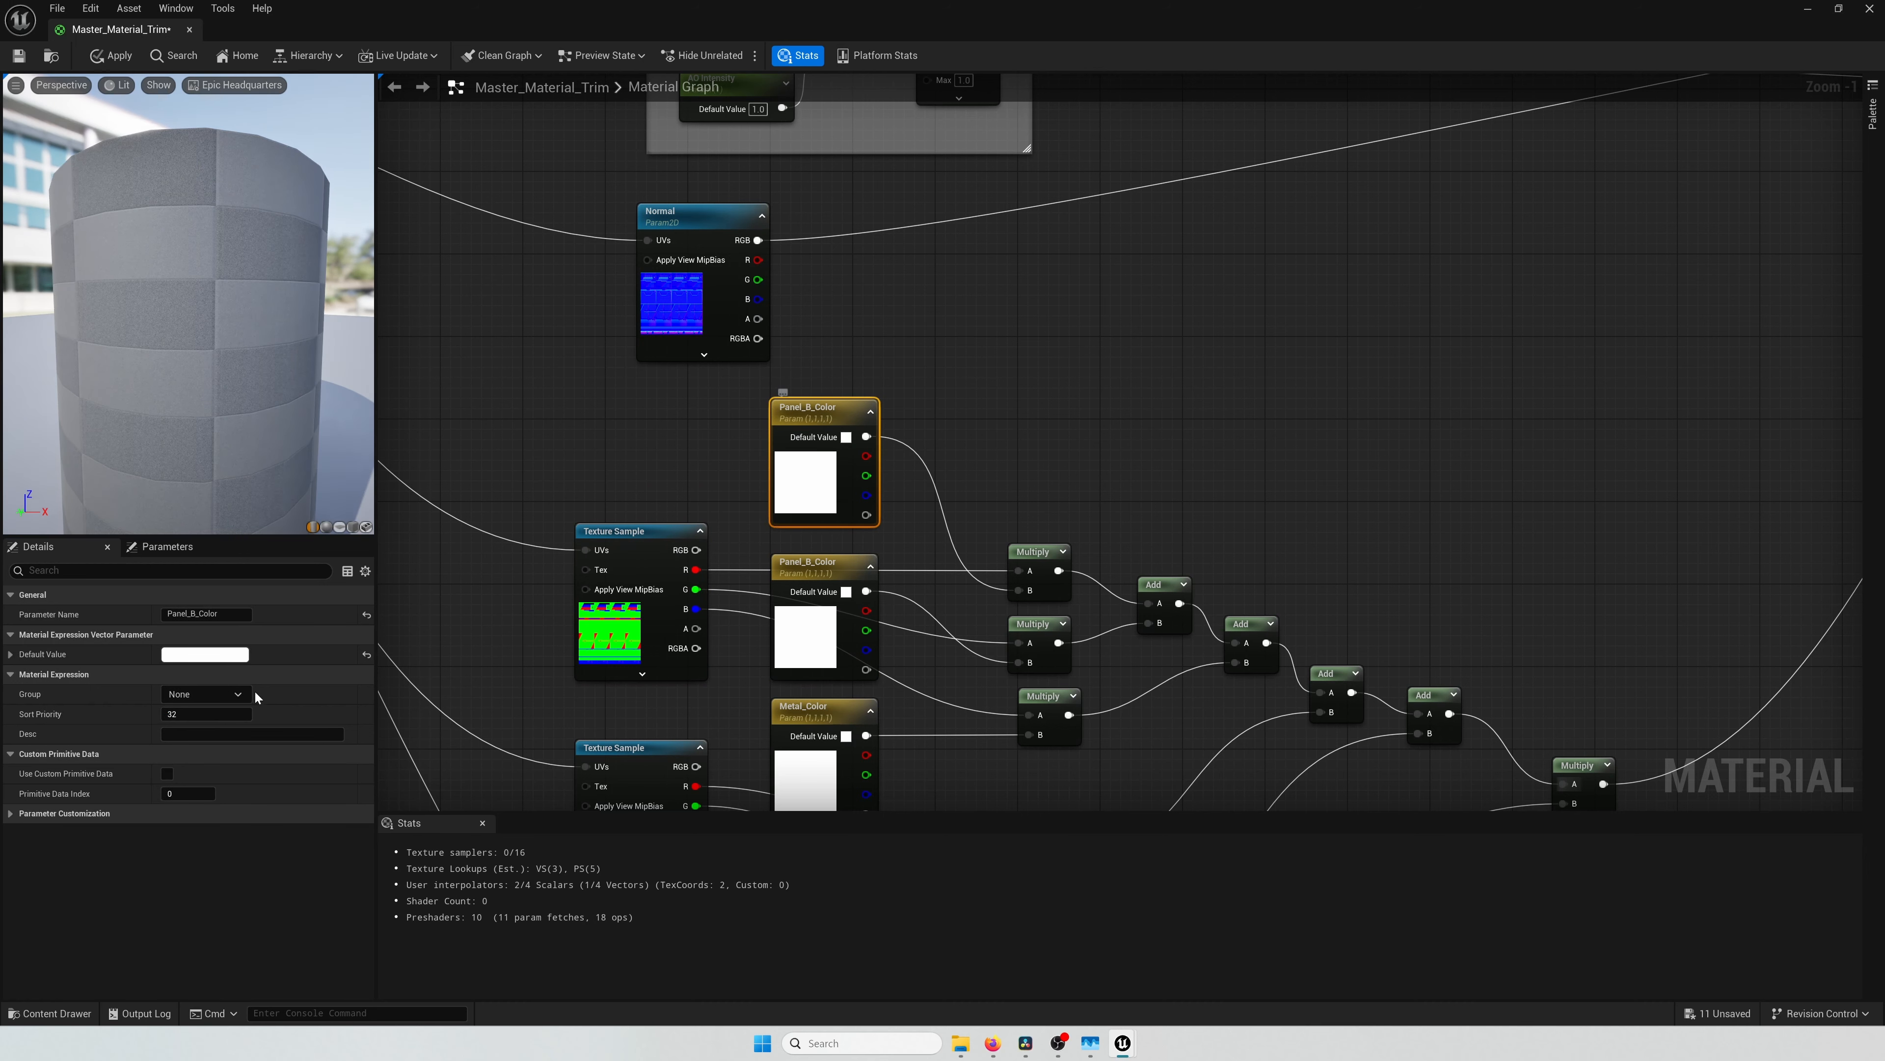
left_click(207, 655)
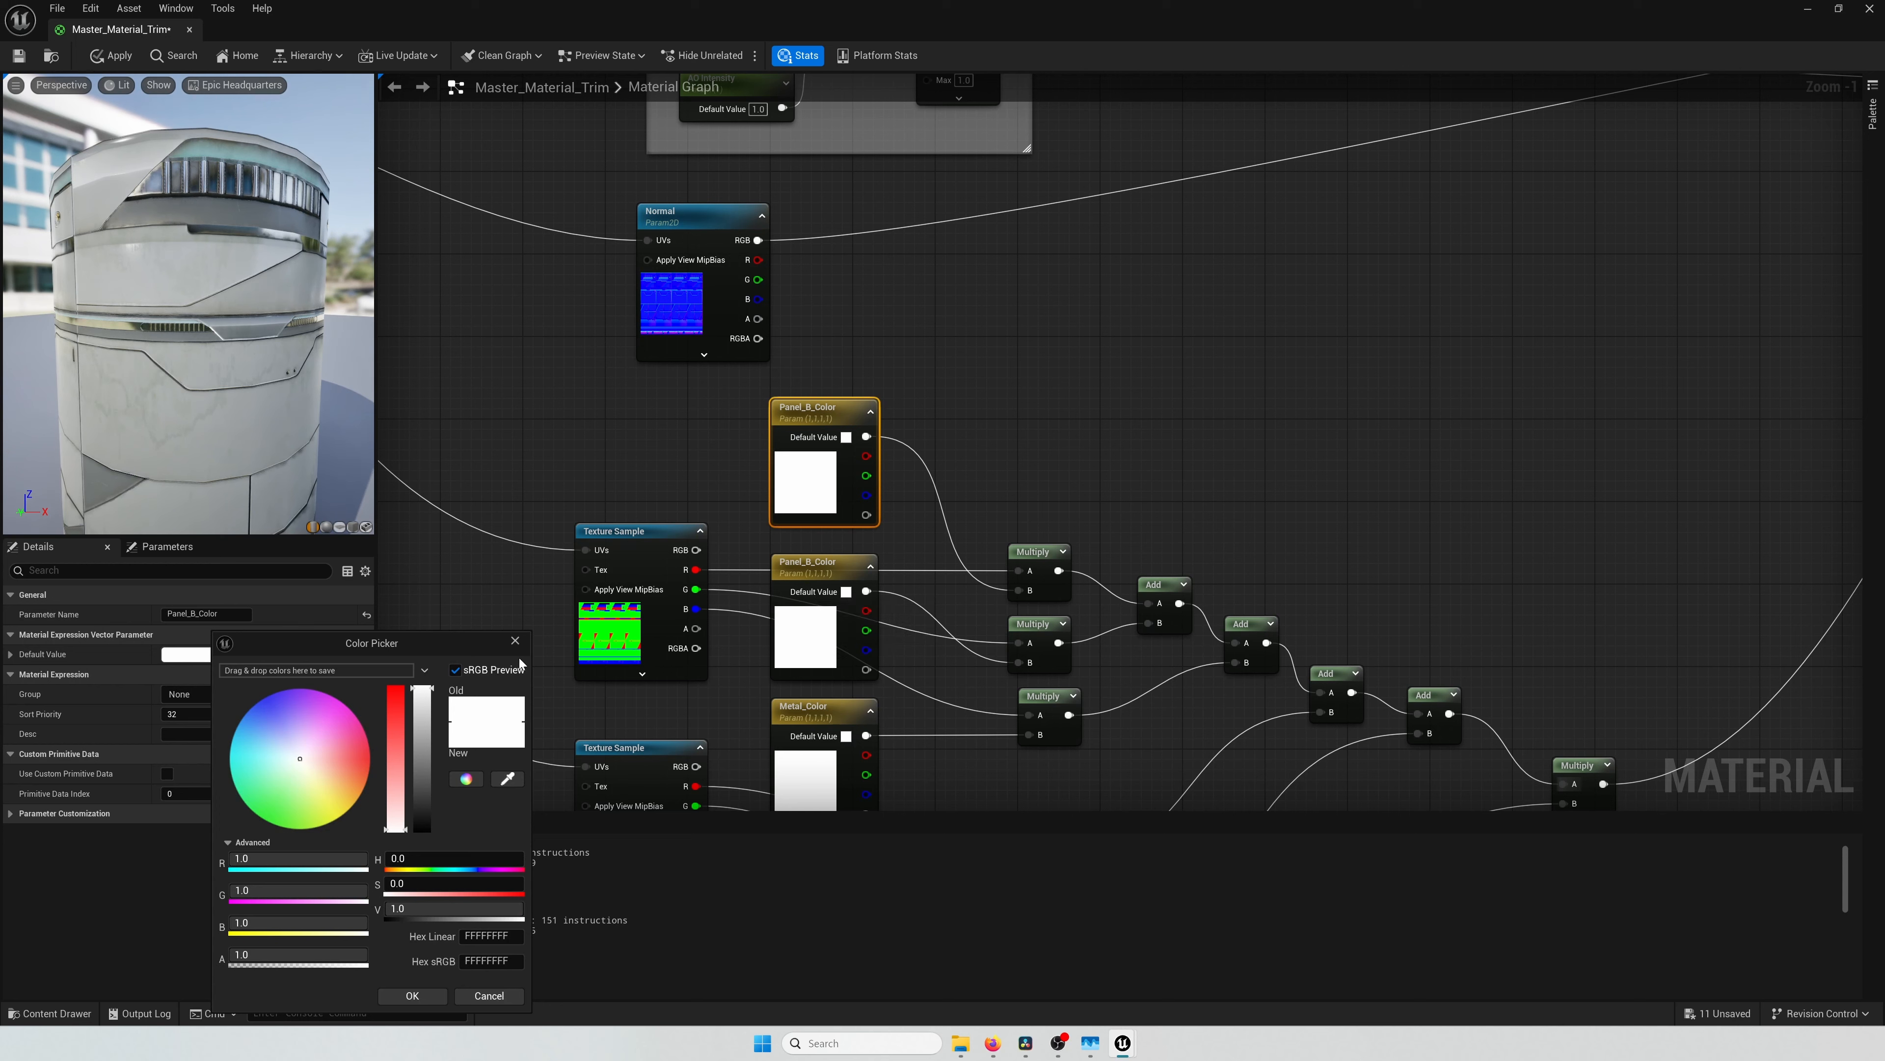
left_click(515, 641)
left_click(854, 587)
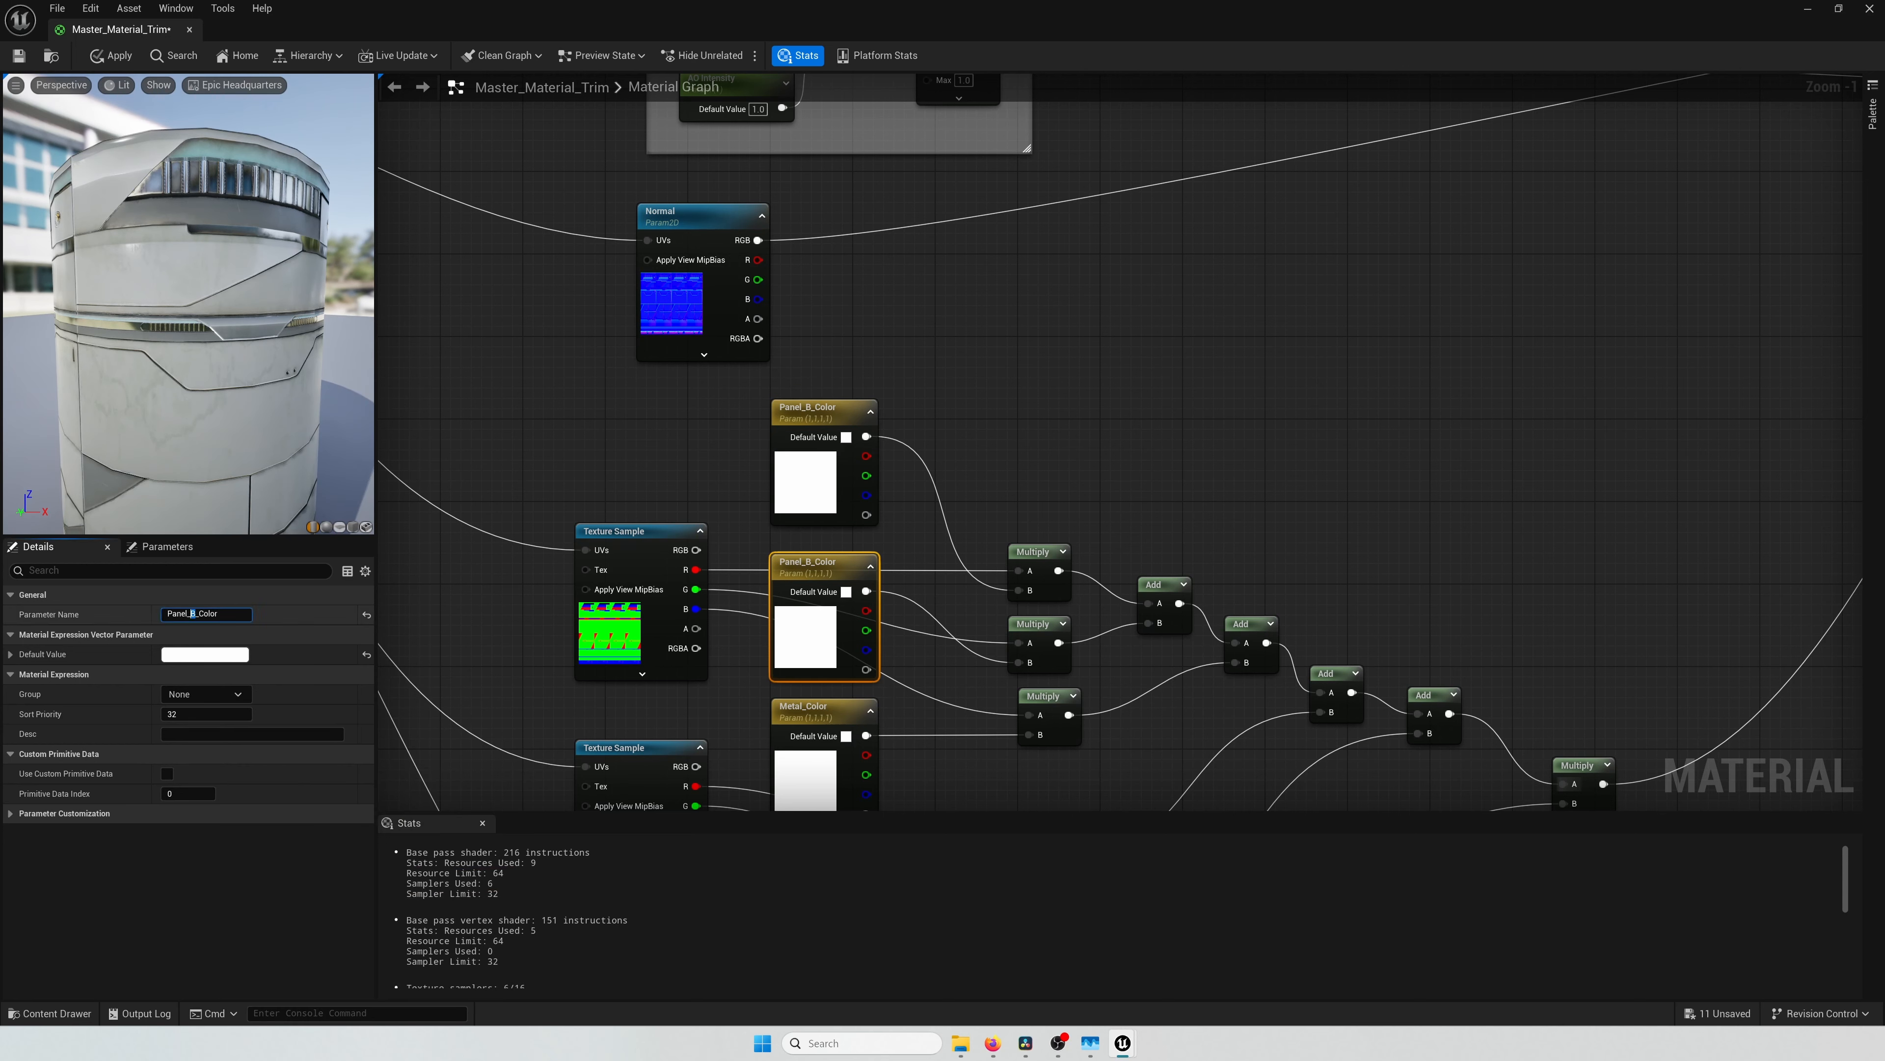
left_click(889, 536)
left_click(836, 560)
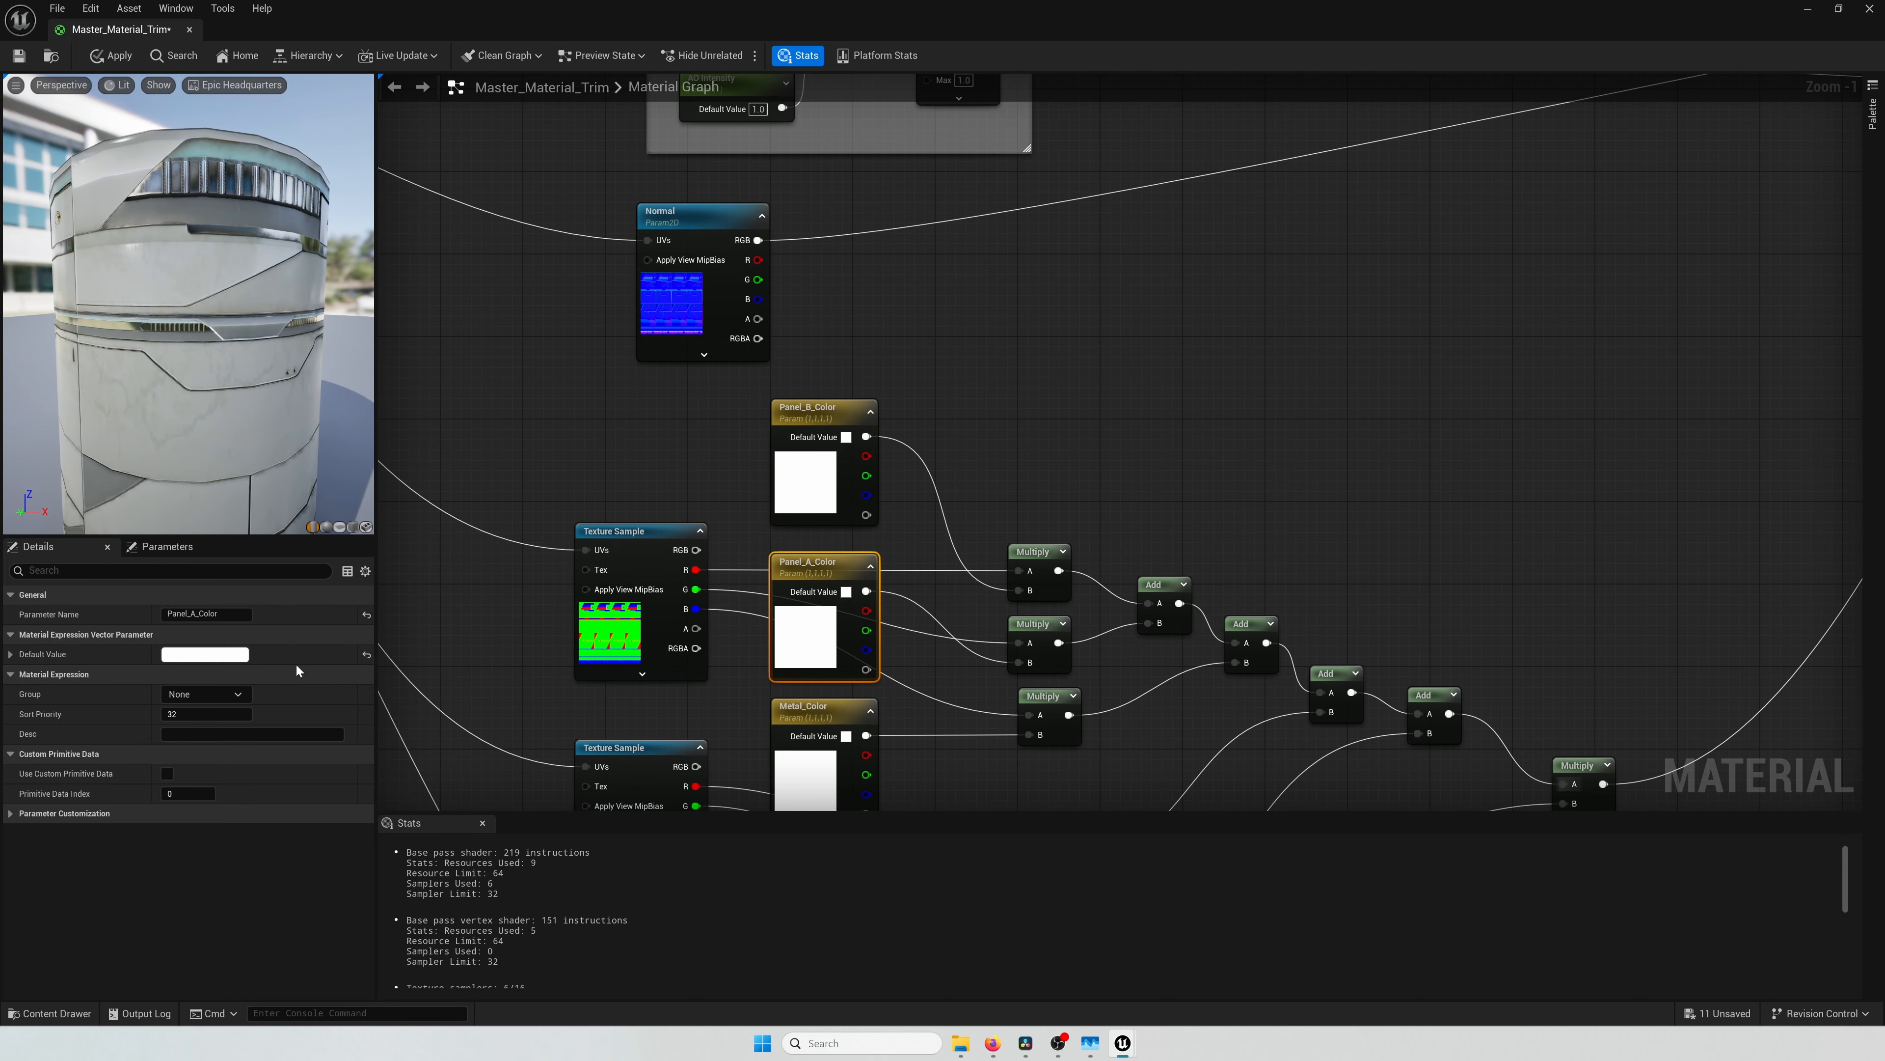
Step: Set Panel_A_Color's default value to light pink (sRGB FFBEFBFF) and Panel_B_Color's default value to purple
left_click(296, 655)
left_click(329, 731)
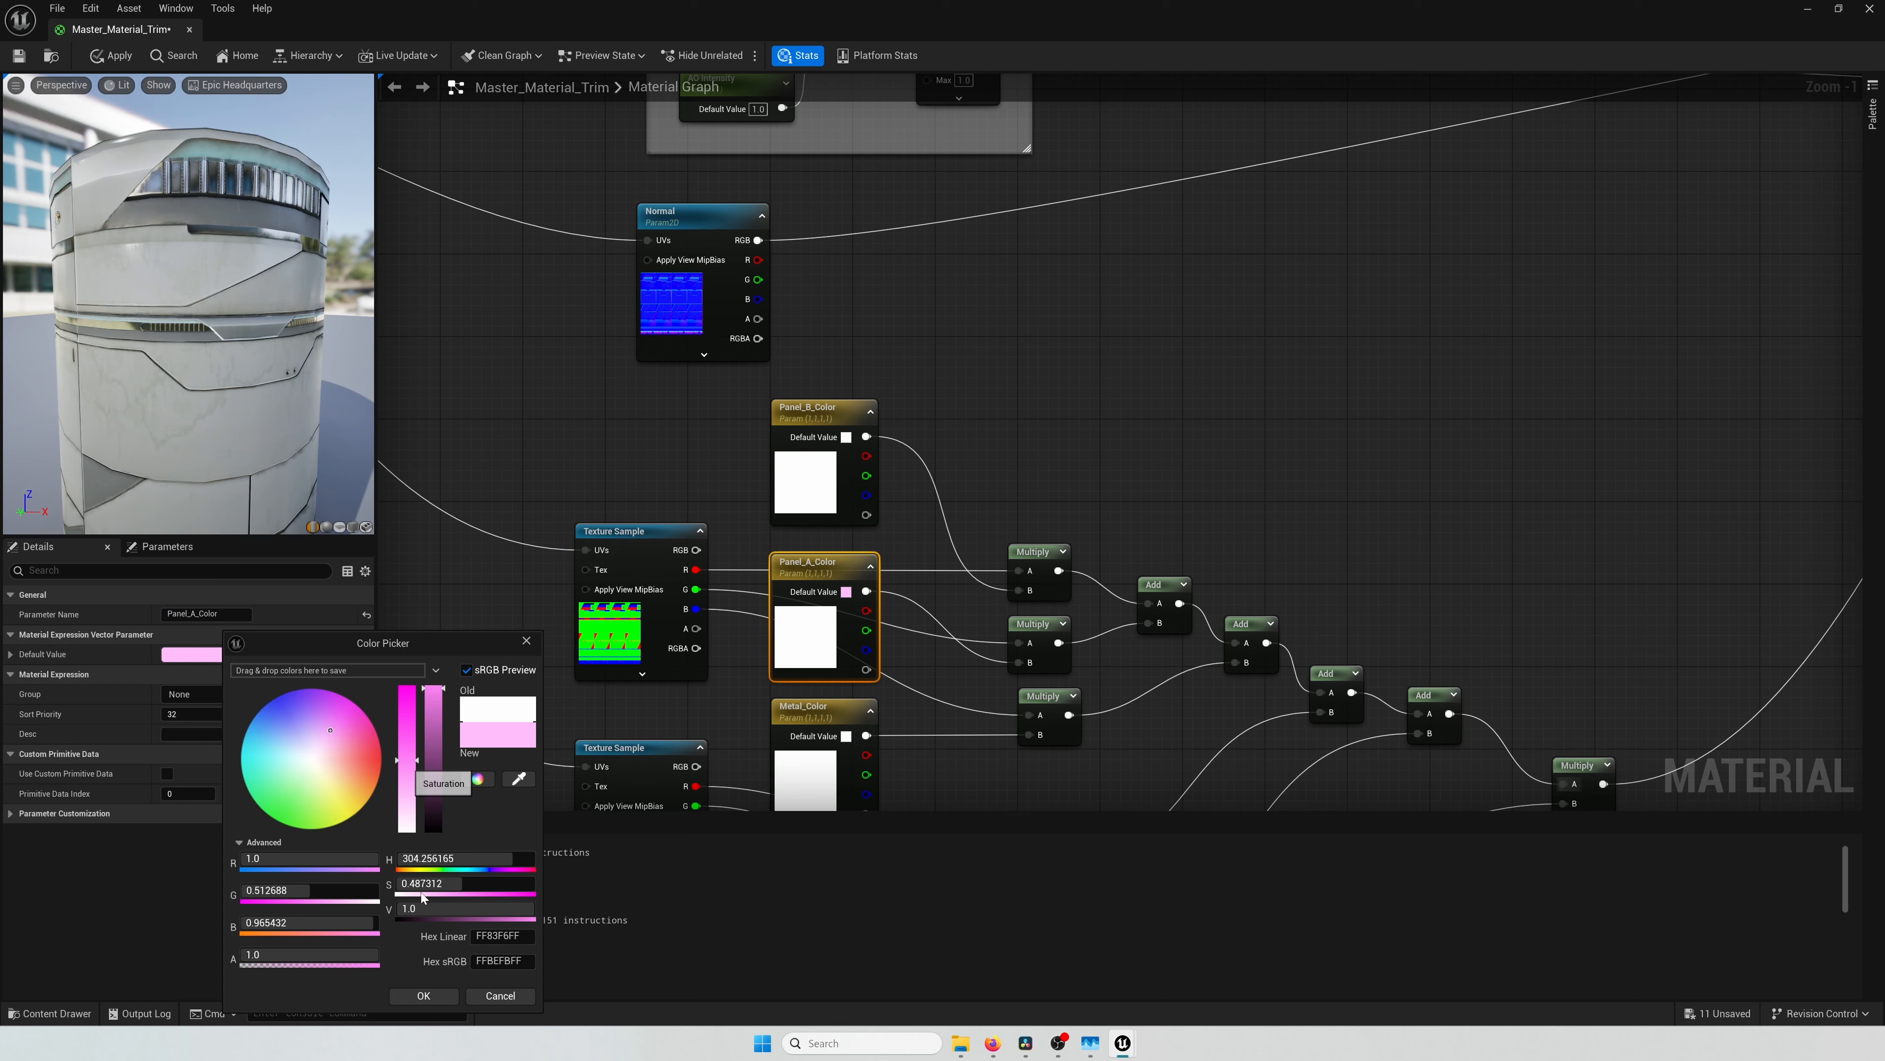
left_click(424, 995)
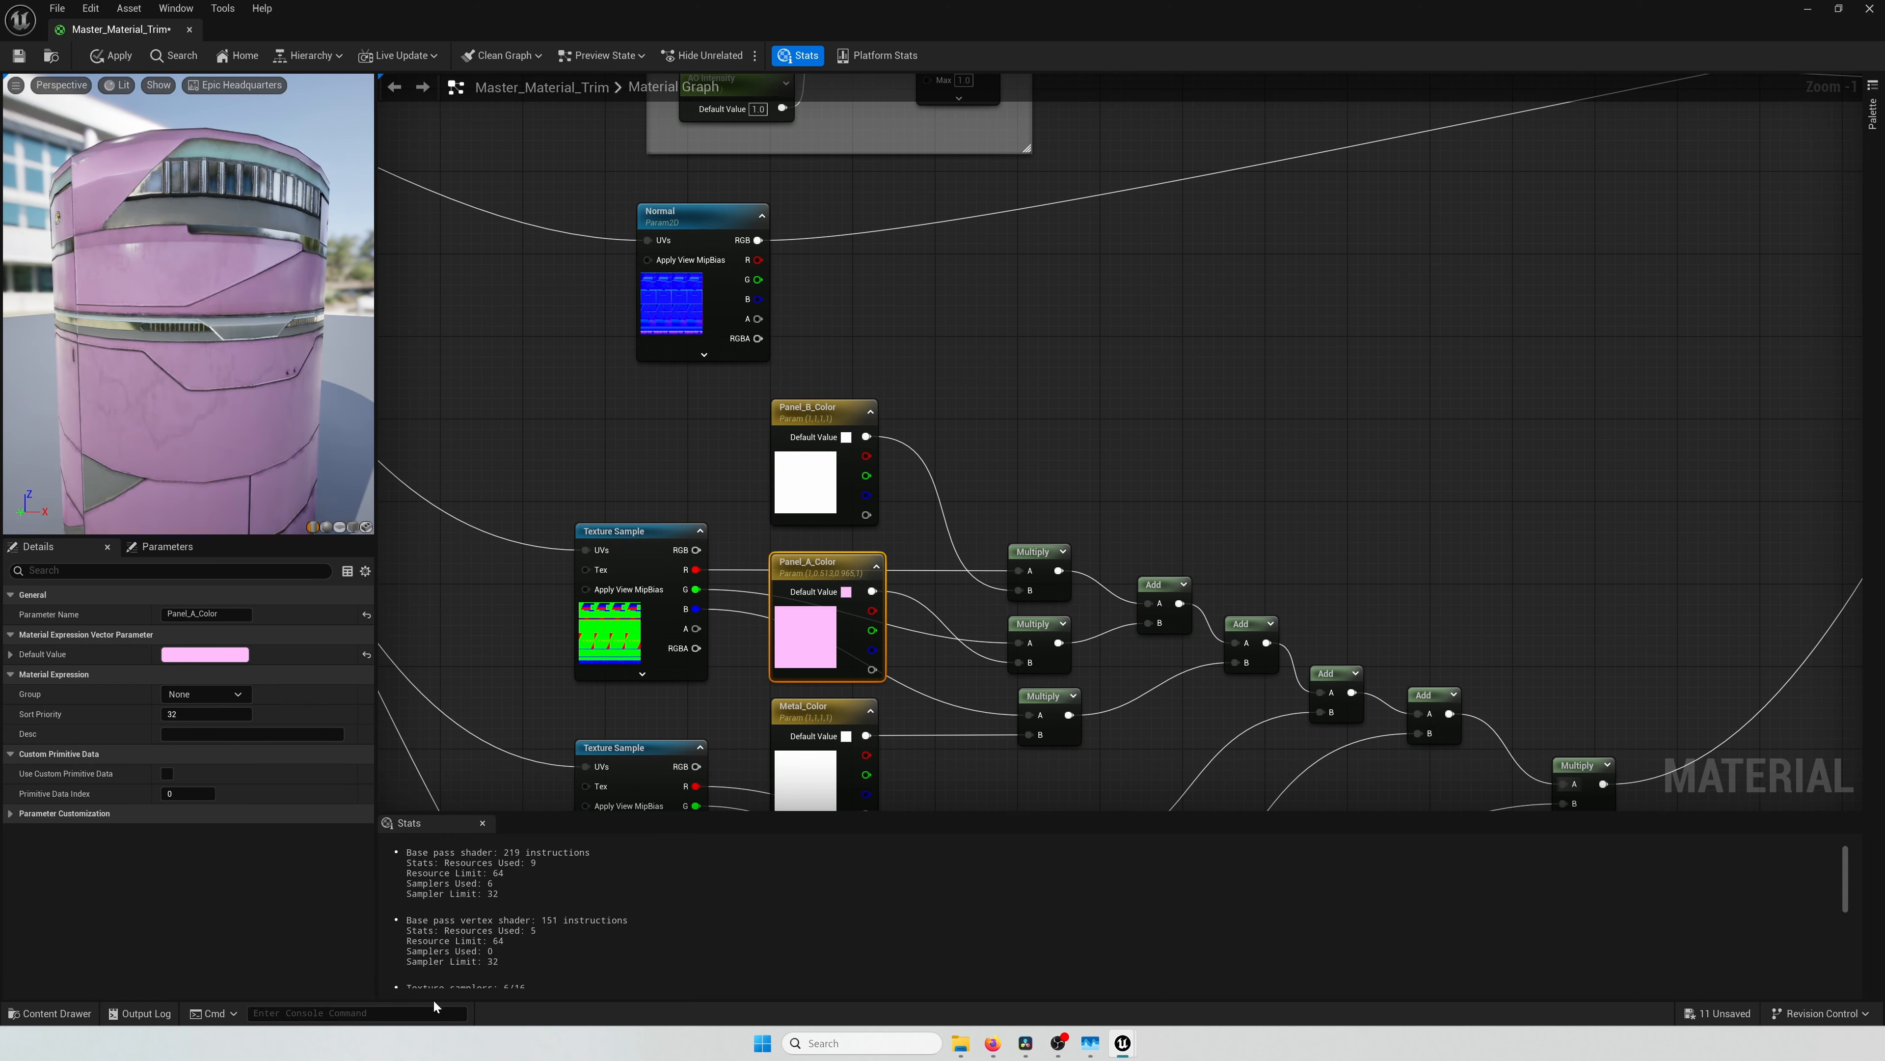
left_click(805, 408)
left_click(205, 655)
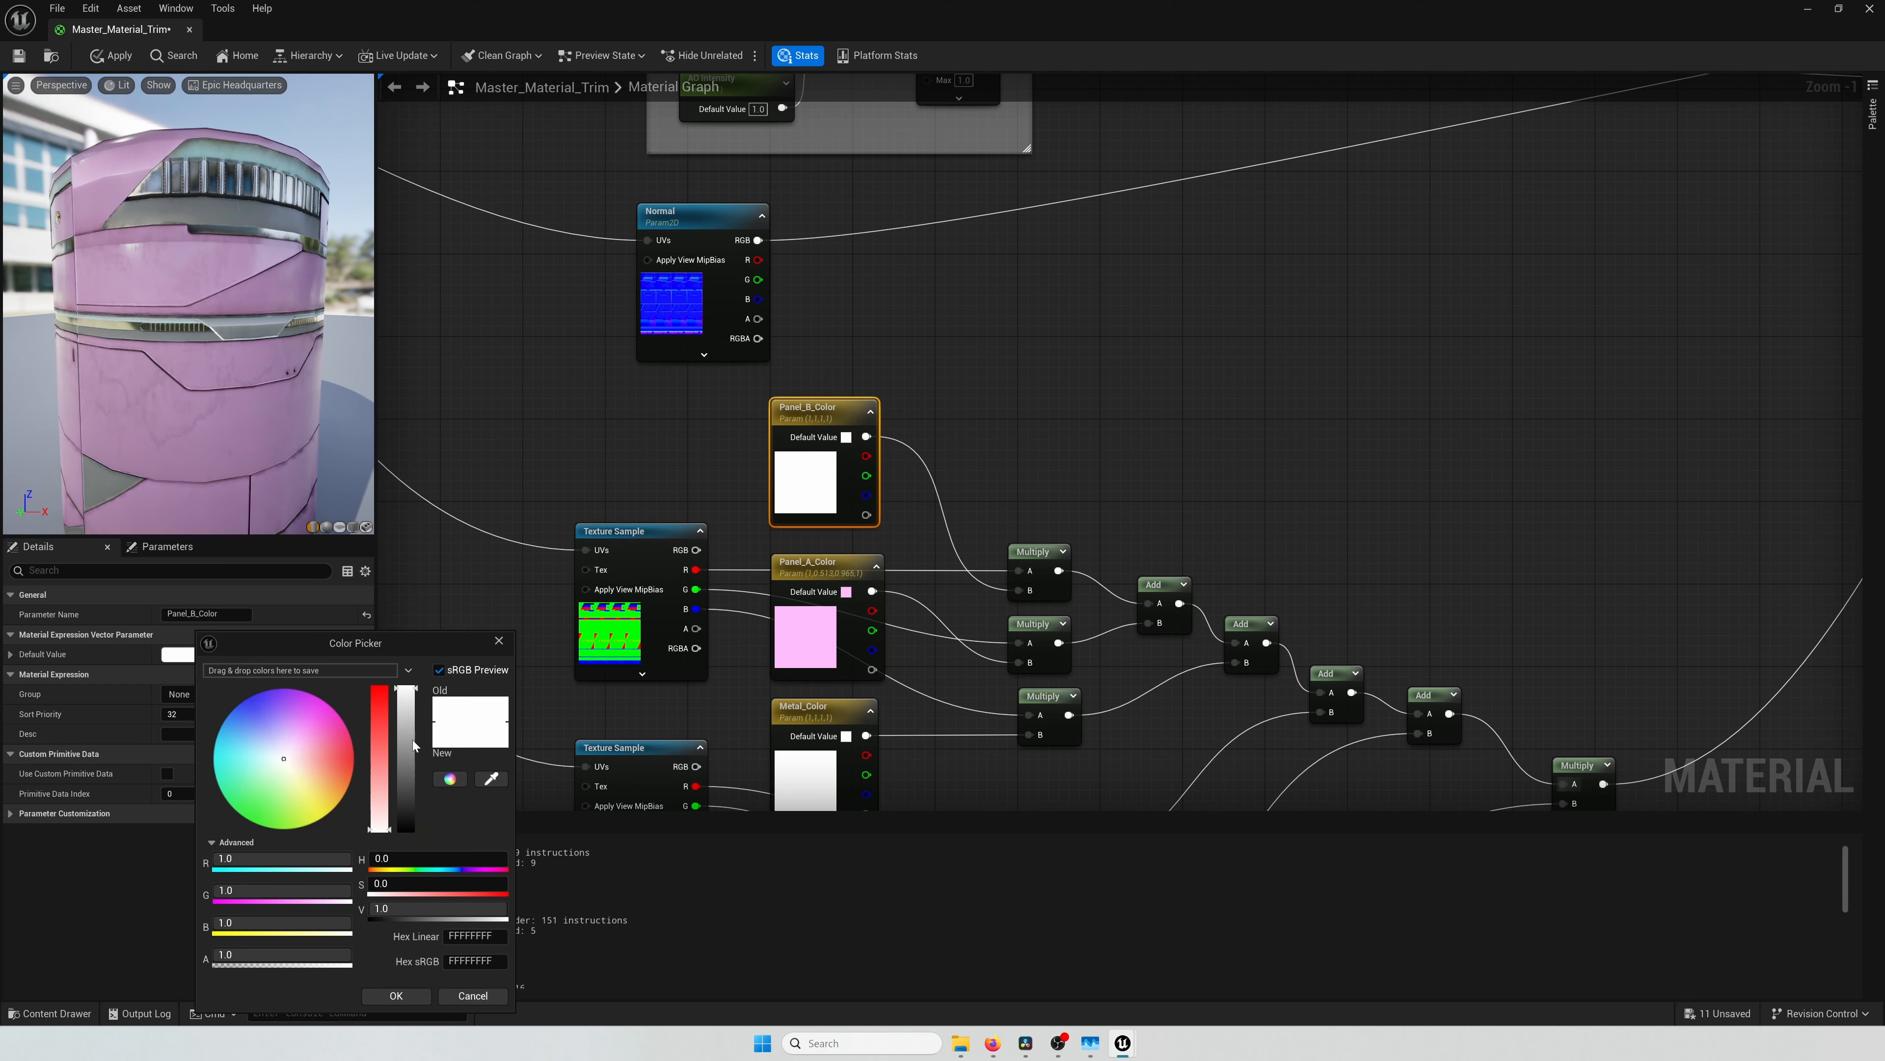
left_click(264, 696)
left_click(403, 995)
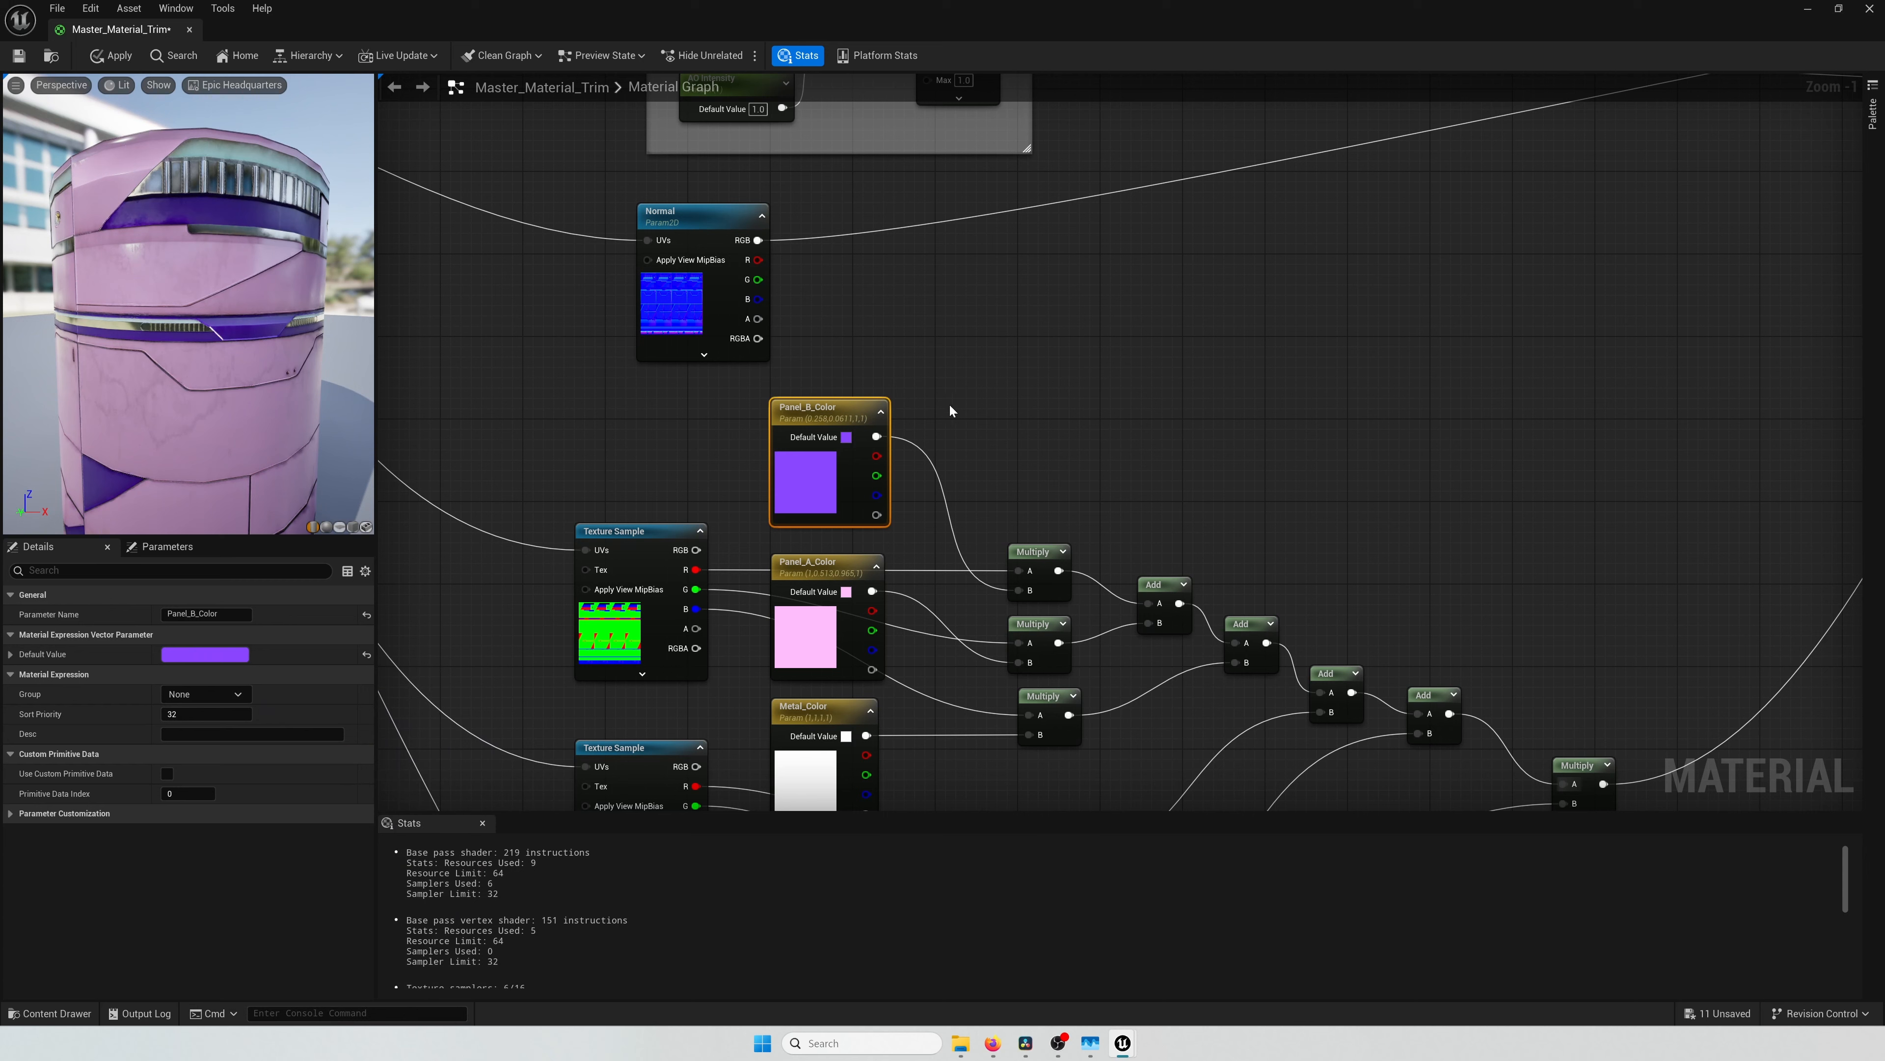
Step: Rearrange the nodes so Panel_A_Color sits above Panel_B_Color, and move the red-mask Multiply higher beside them
left_click_drag(831, 407, 828, 441)
left_click_drag(806, 572, 820, 347)
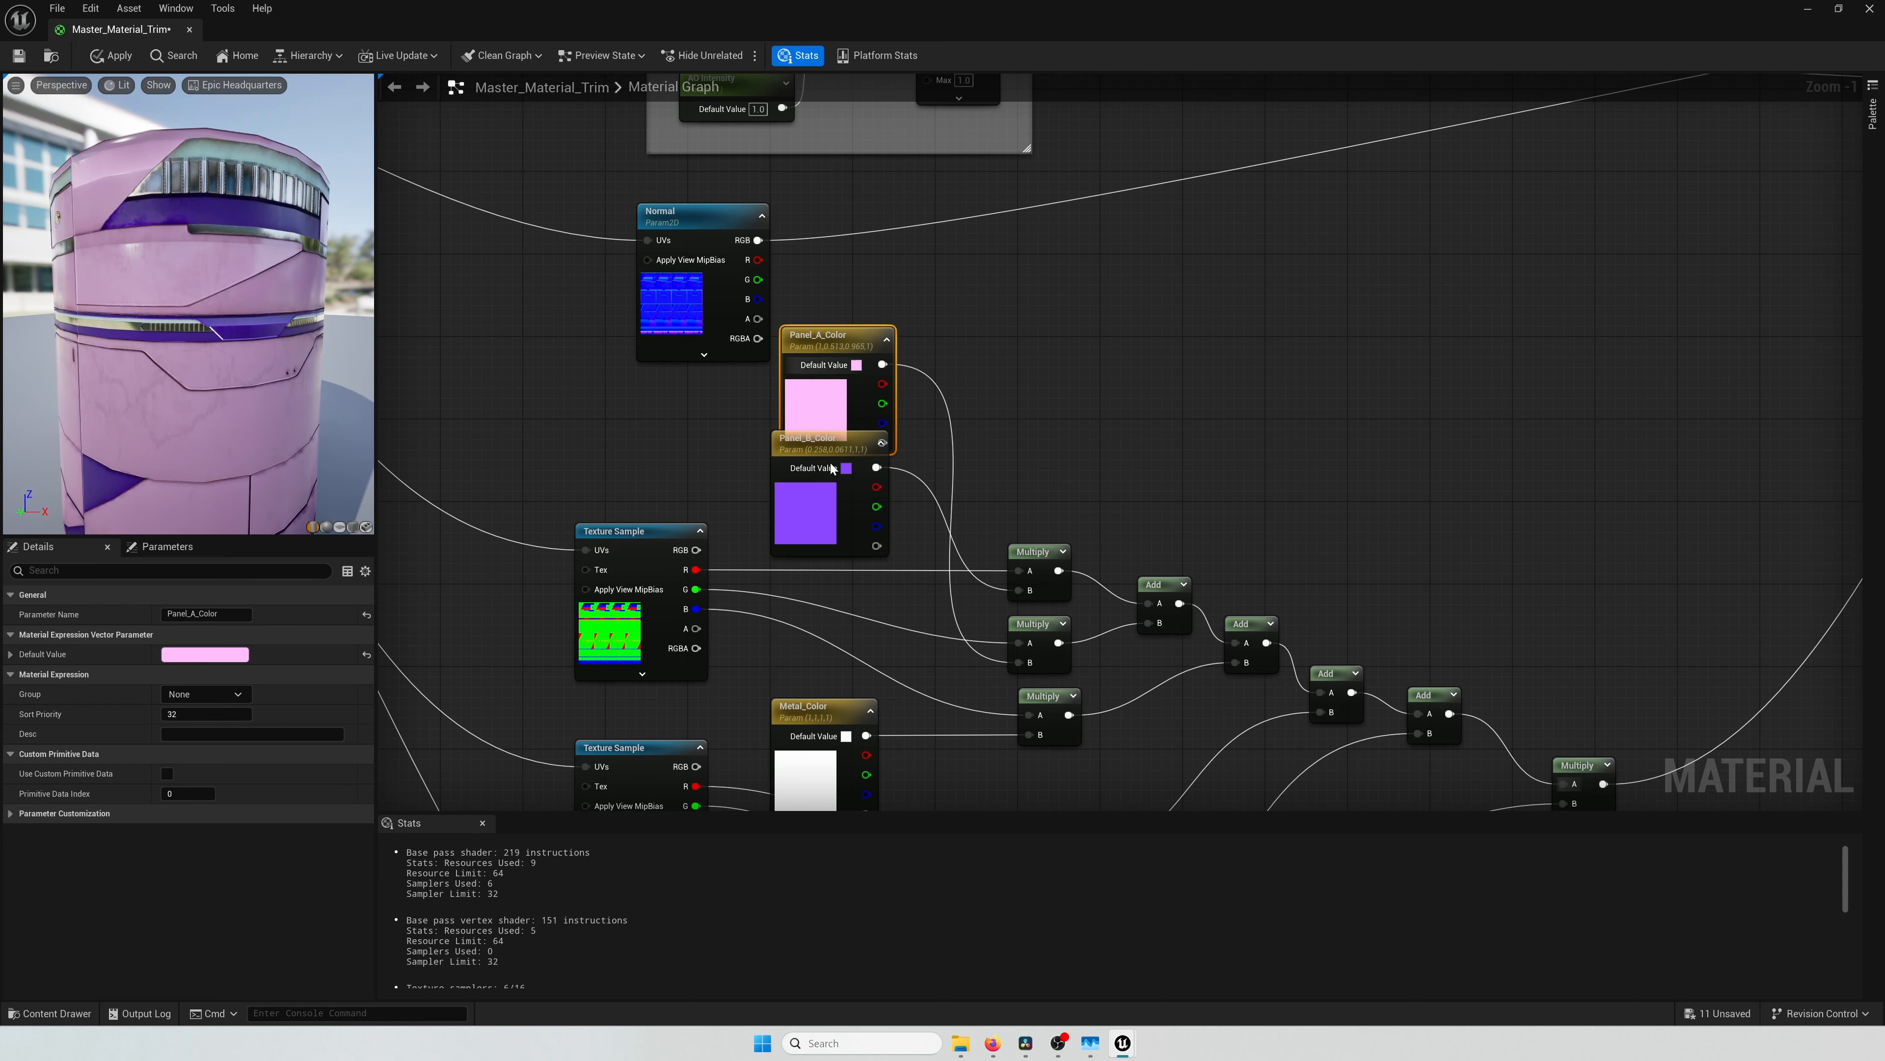
left_click_drag(826, 445, 817, 632)
left_click_drag(830, 304, 813, 421)
right_click_drag(954, 485, 937, 367)
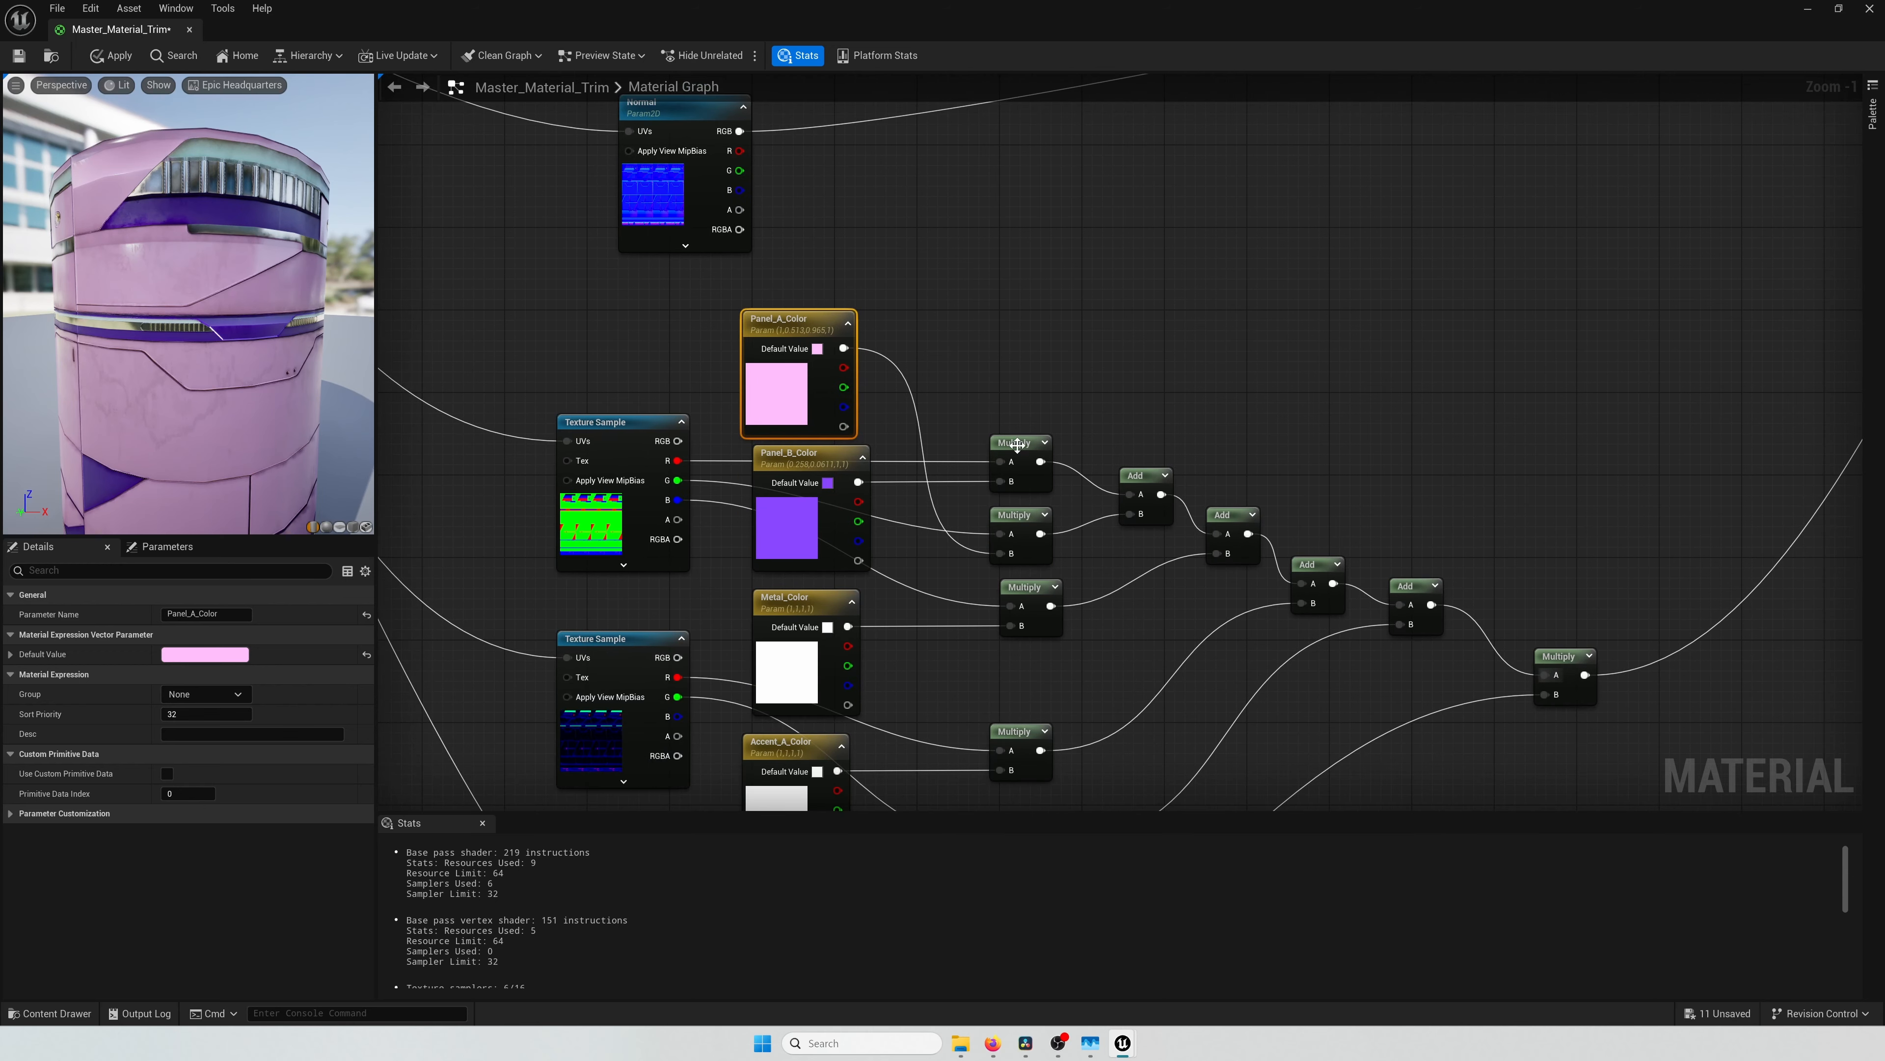
left_click_drag(1017, 444, 1043, 355)
mouse_move(826, 466)
left_mouse_down()
mouse_move(817, 546)
mouse_move(821, 459)
left_mouse_up()
left_click_drag(797, 332, 808, 330)
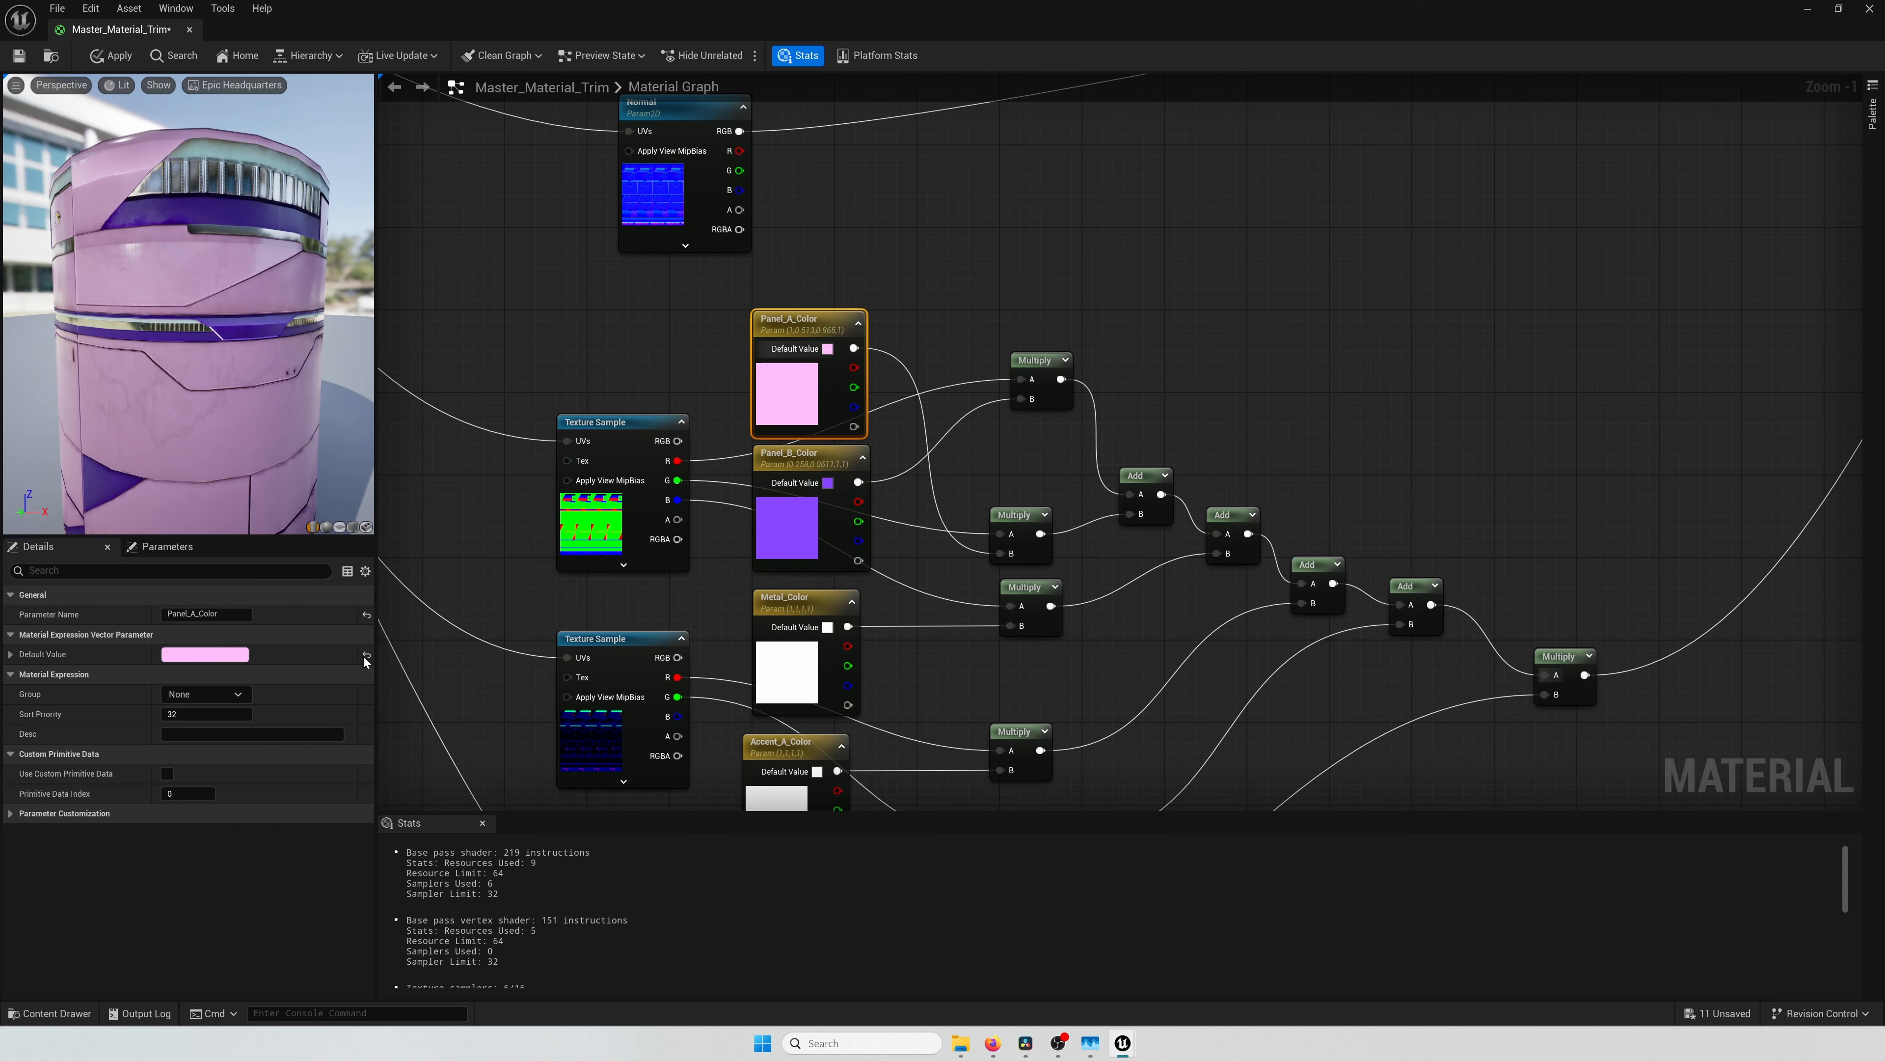
Step: Set the Metal_Color parameter's default value to golden yellow
right_click_drag(934, 566, 893, 412)
left_click(767, 441)
left_click(230, 654)
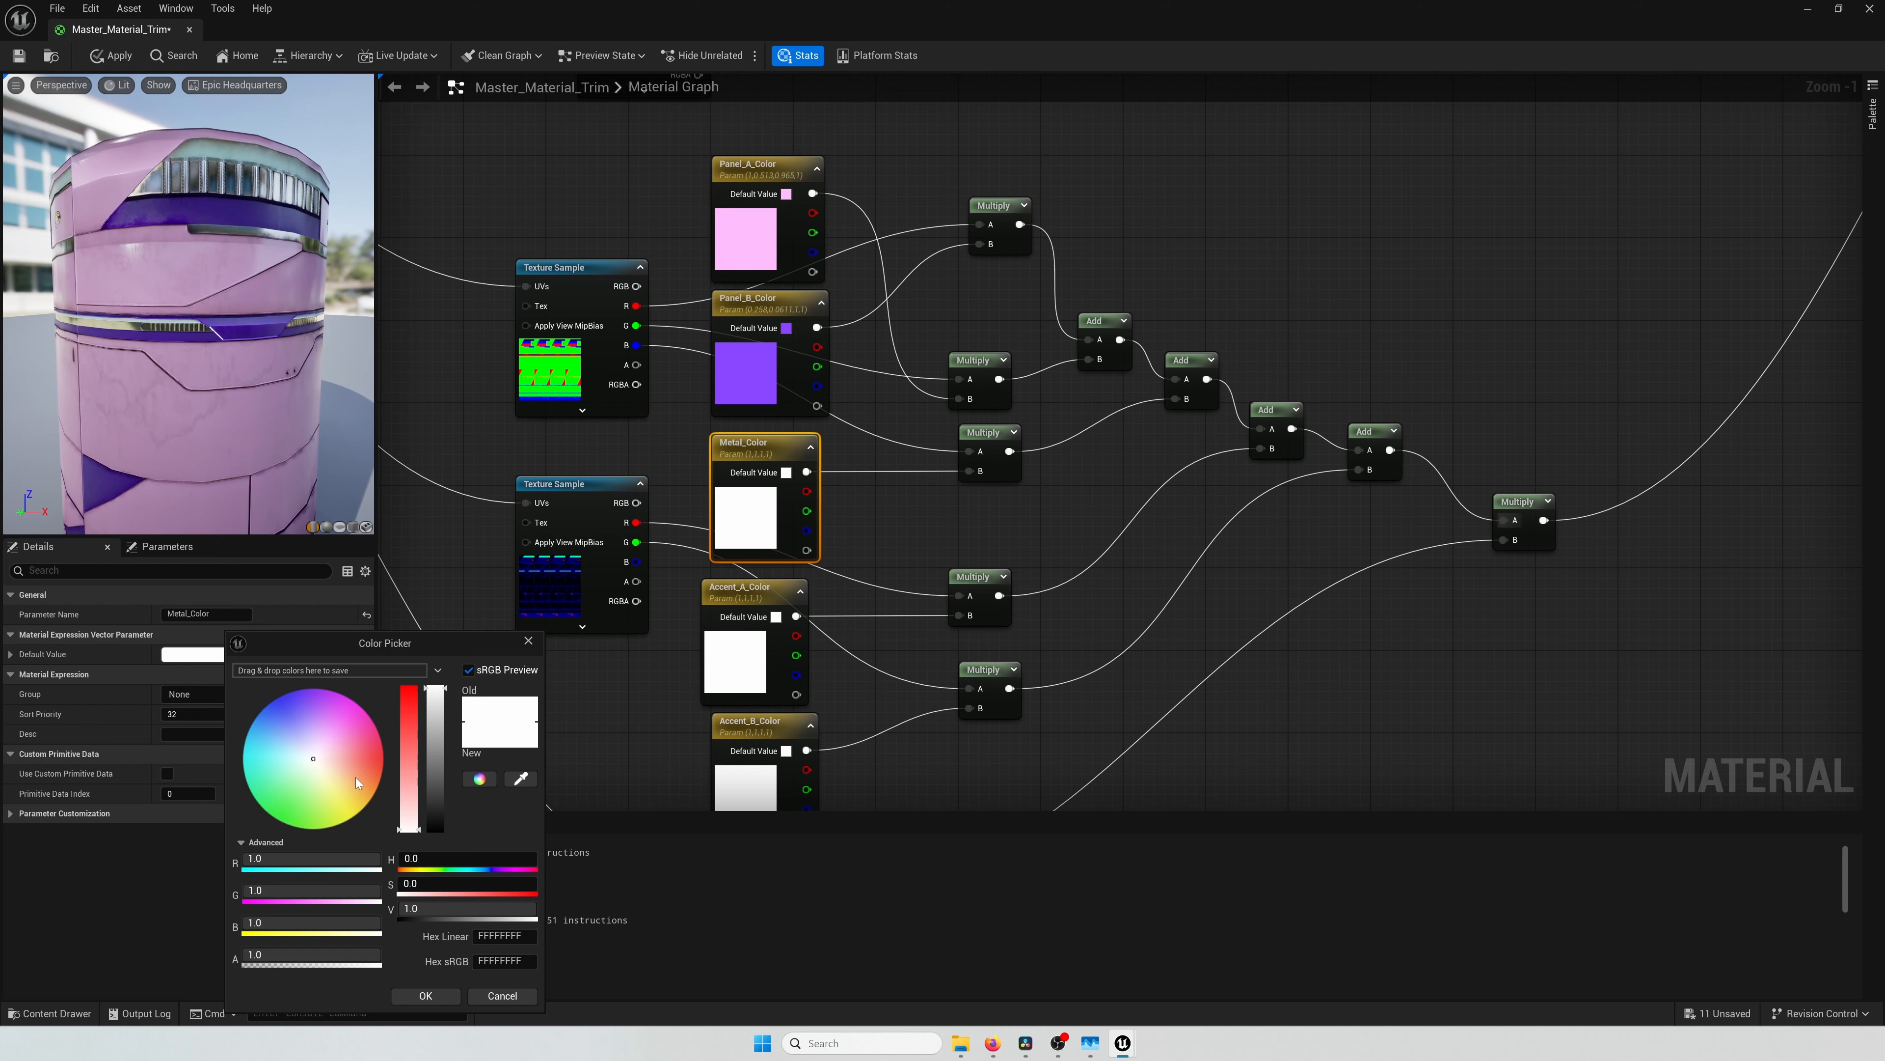
left_click_drag(356, 777, 352, 802)
left_click(426, 995)
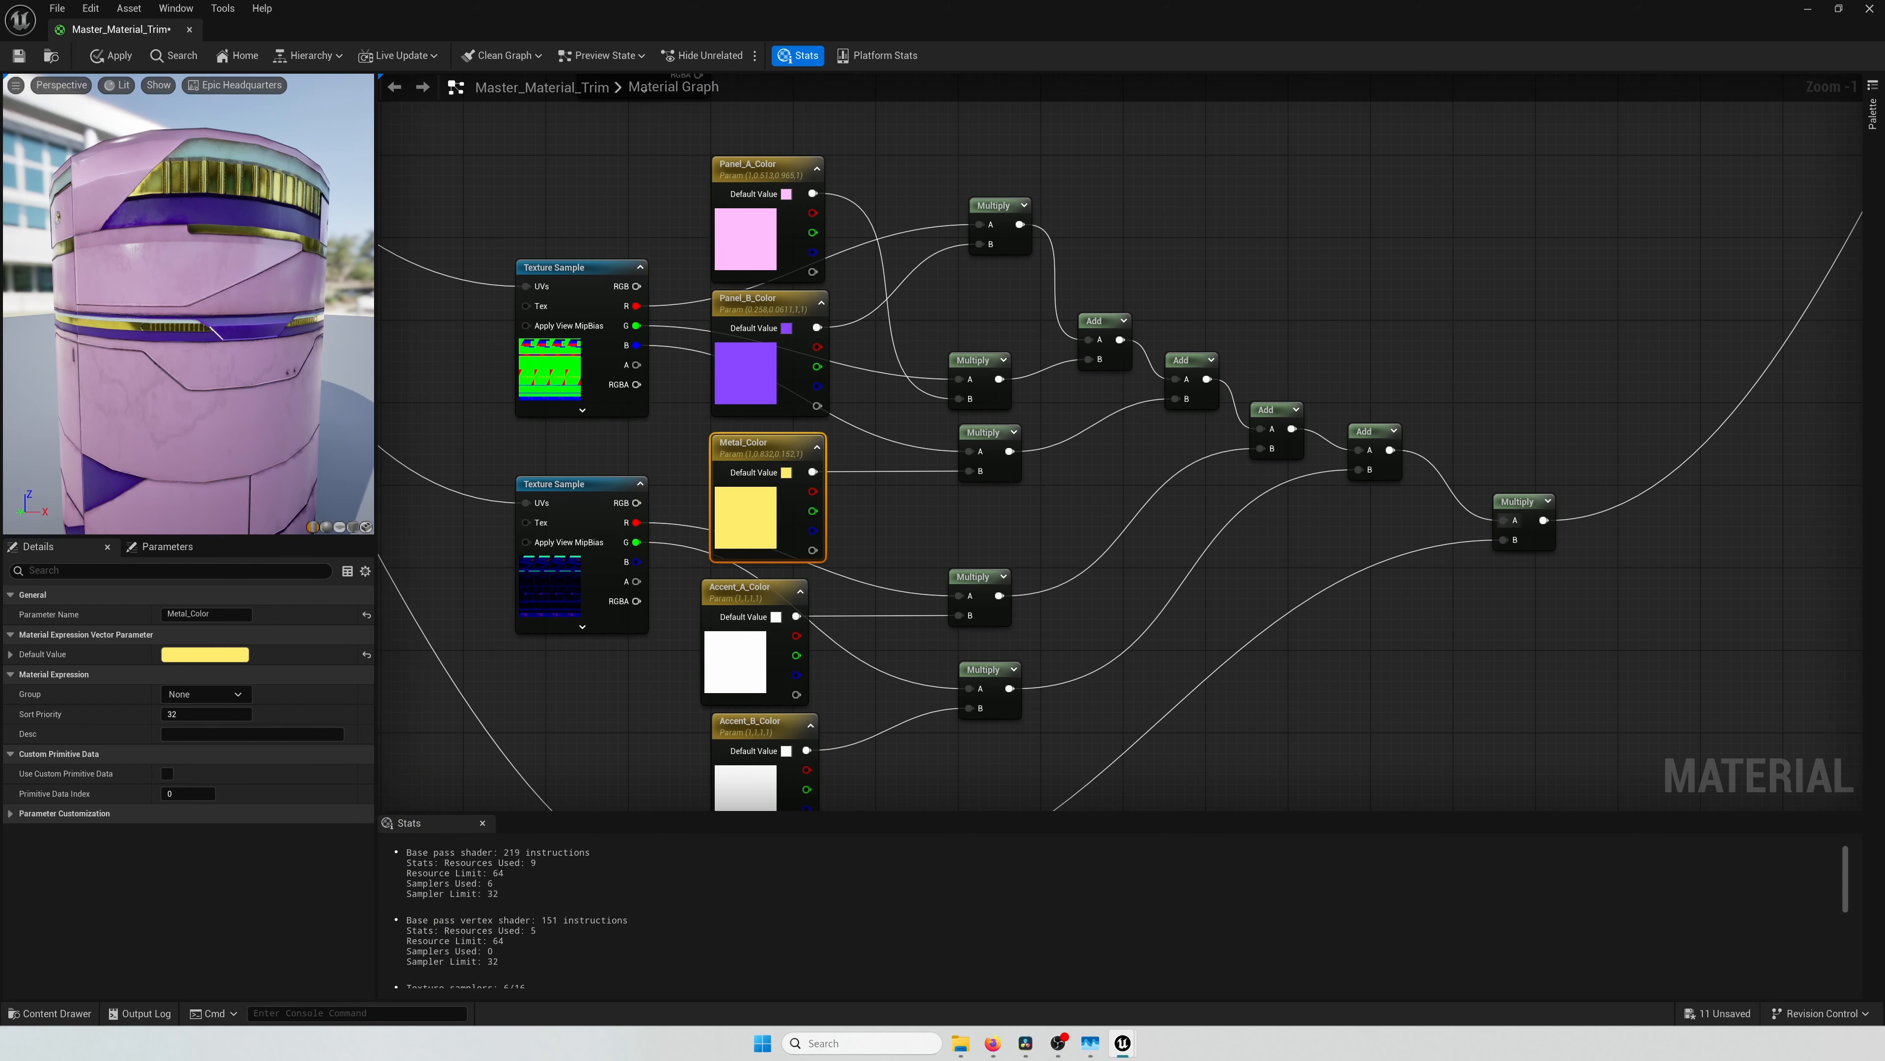
Step: Set the Accent_A_Color parameter's default value to grey with a brightness of 0.302083
right_click_drag(844, 560, 863, 483)
left_click(780, 600)
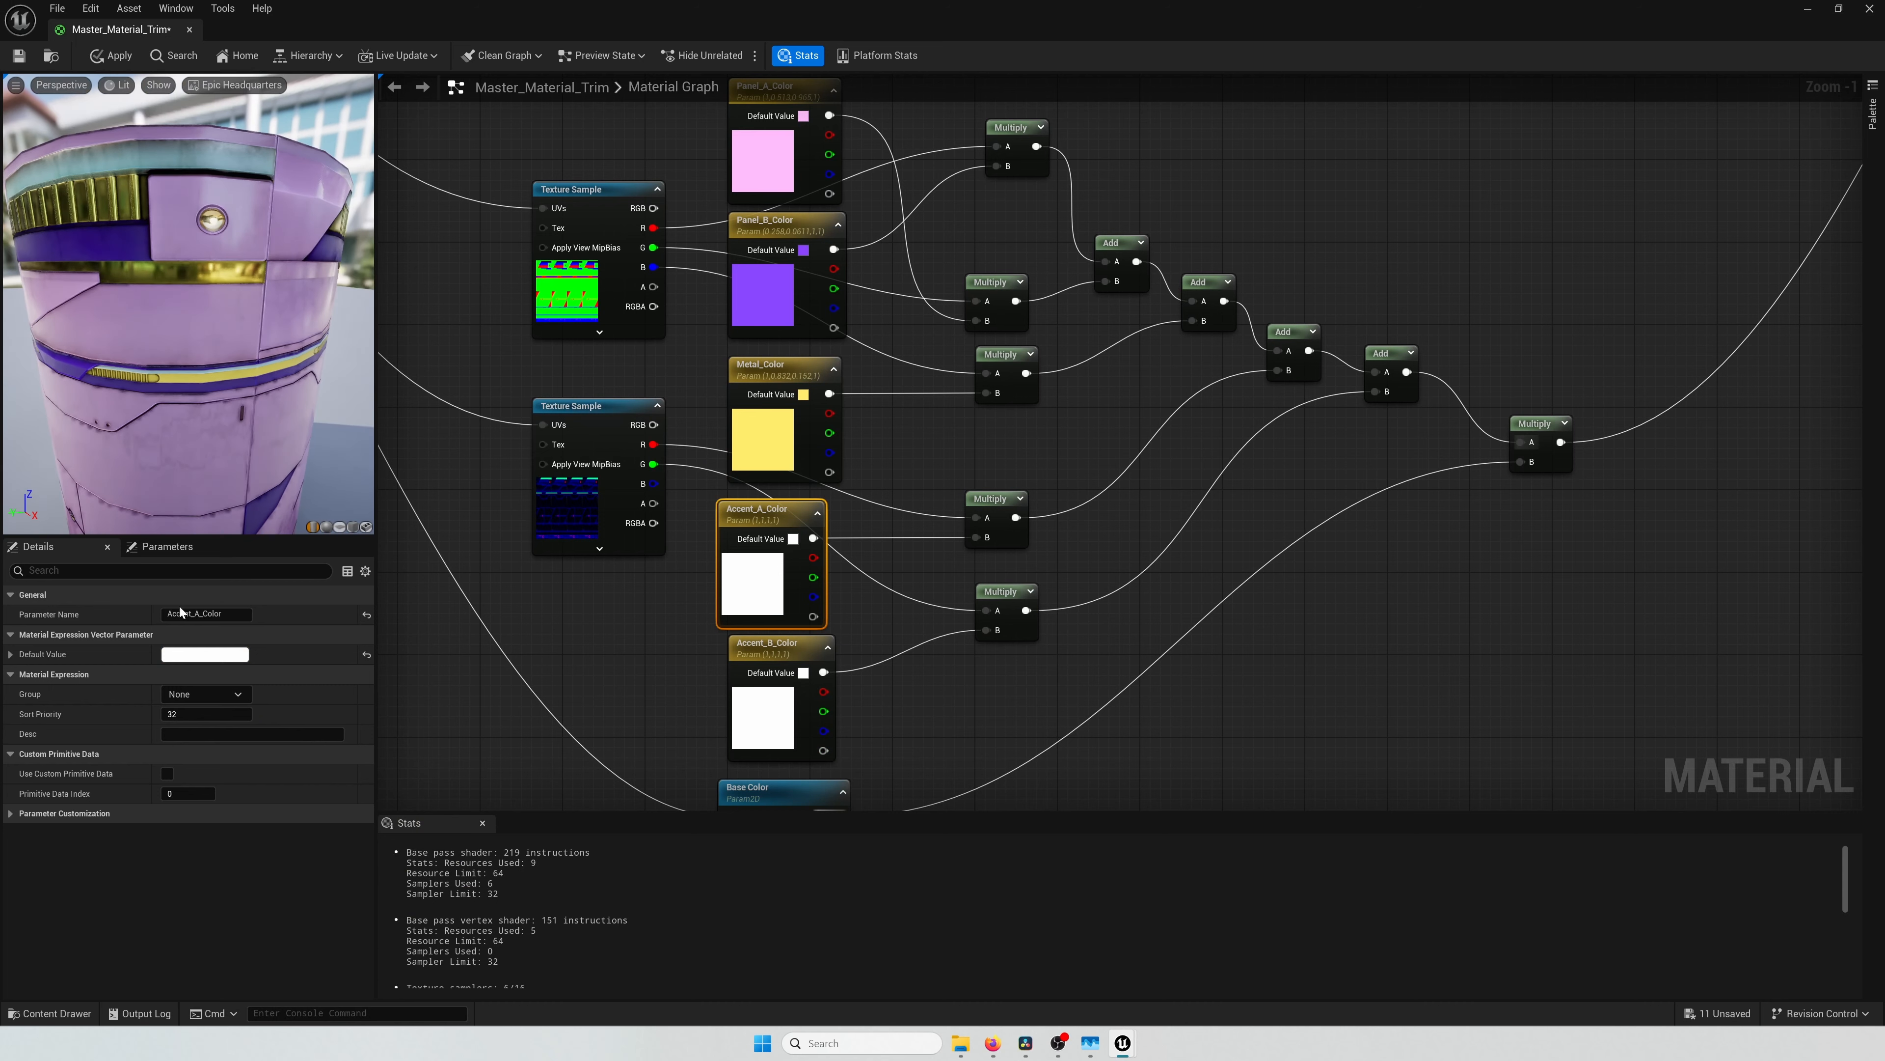
left_click(202, 654)
left_click_drag(414, 781, 410, 787)
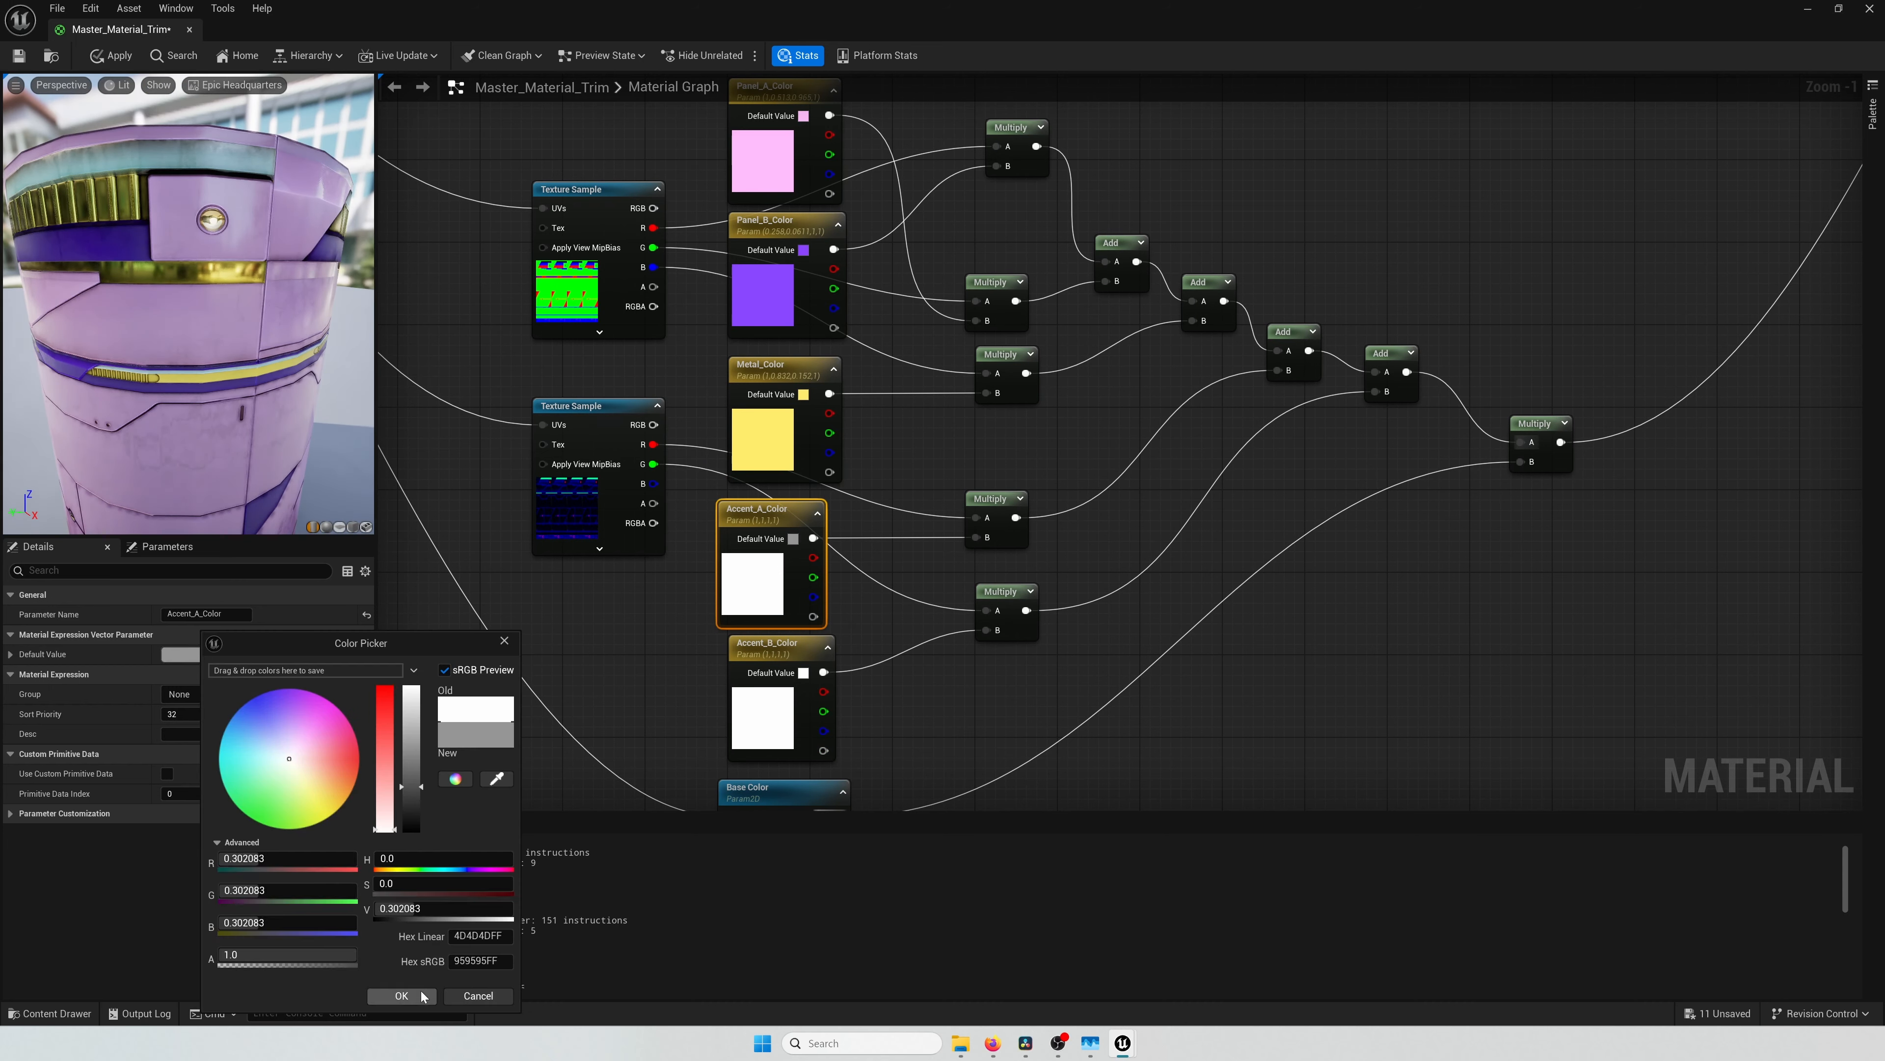
left_click(401, 995)
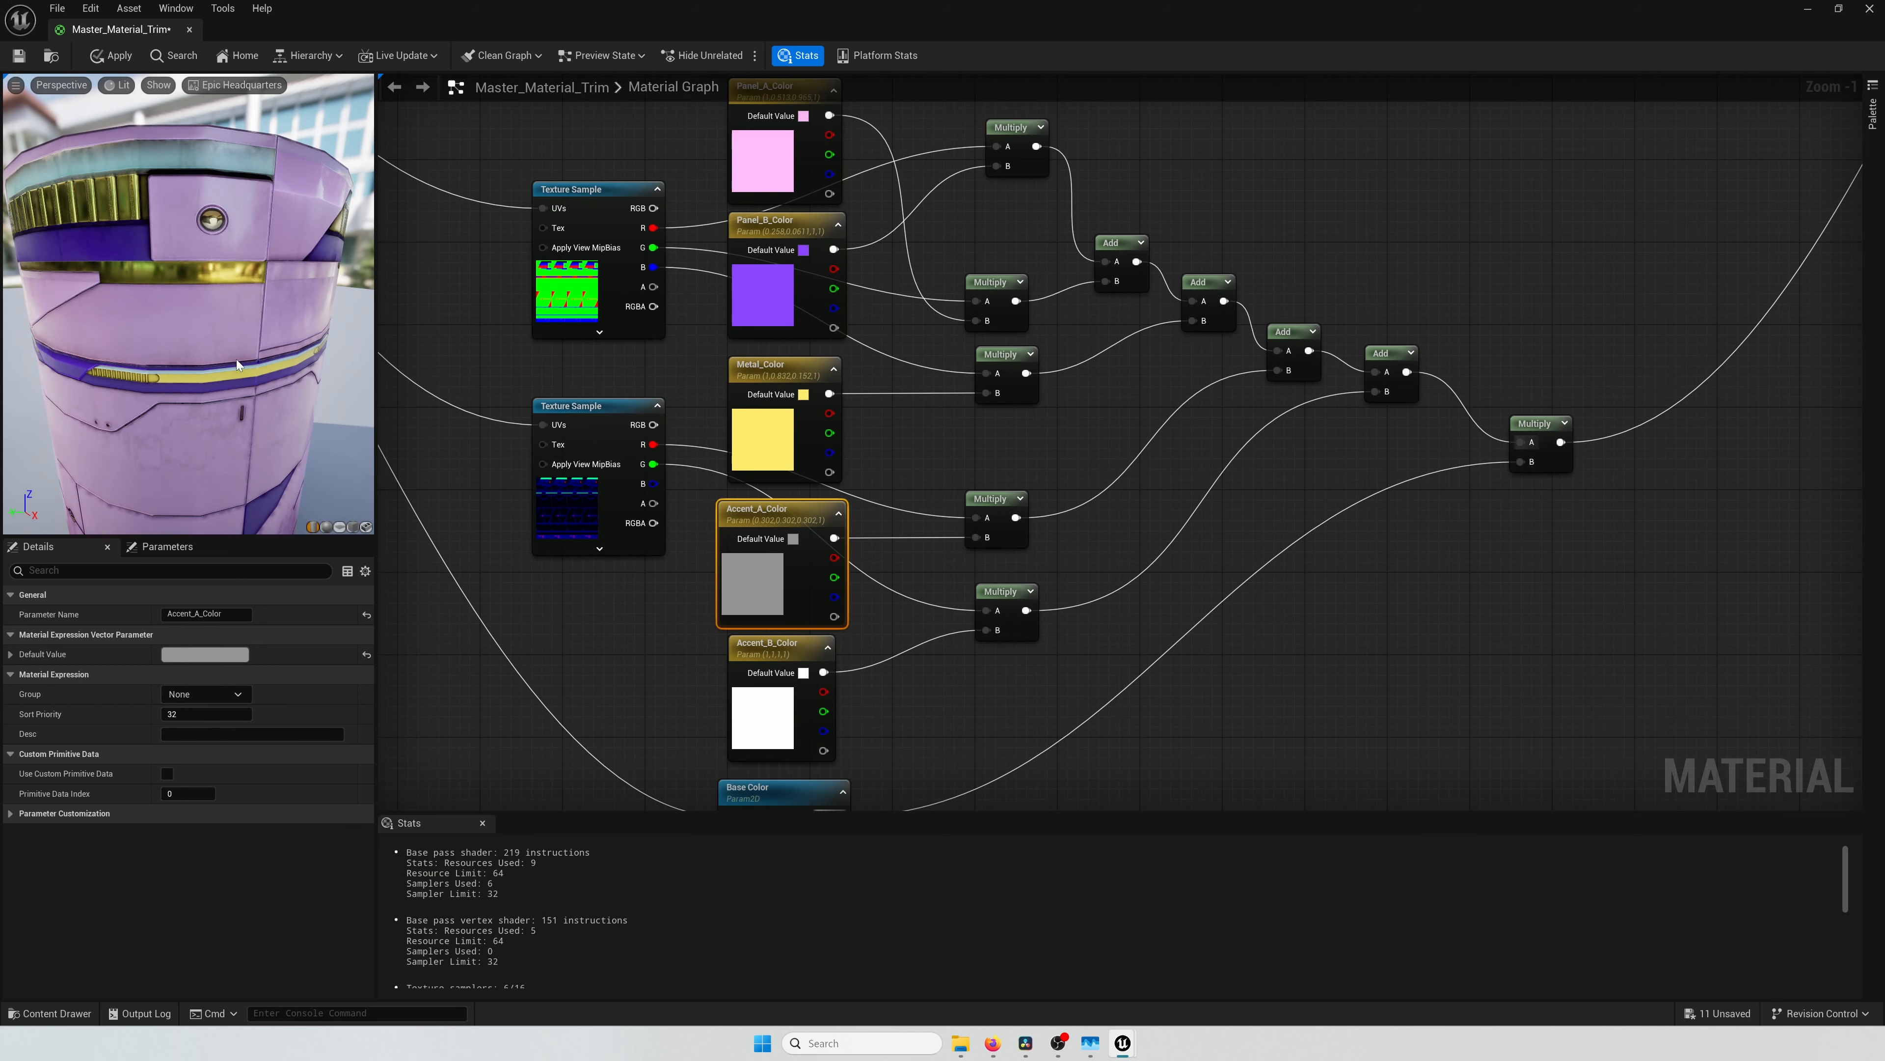
Step: Set the Accent_B_Color parameter's default value to turquoise green
left_click(780, 646)
left_click(202, 654)
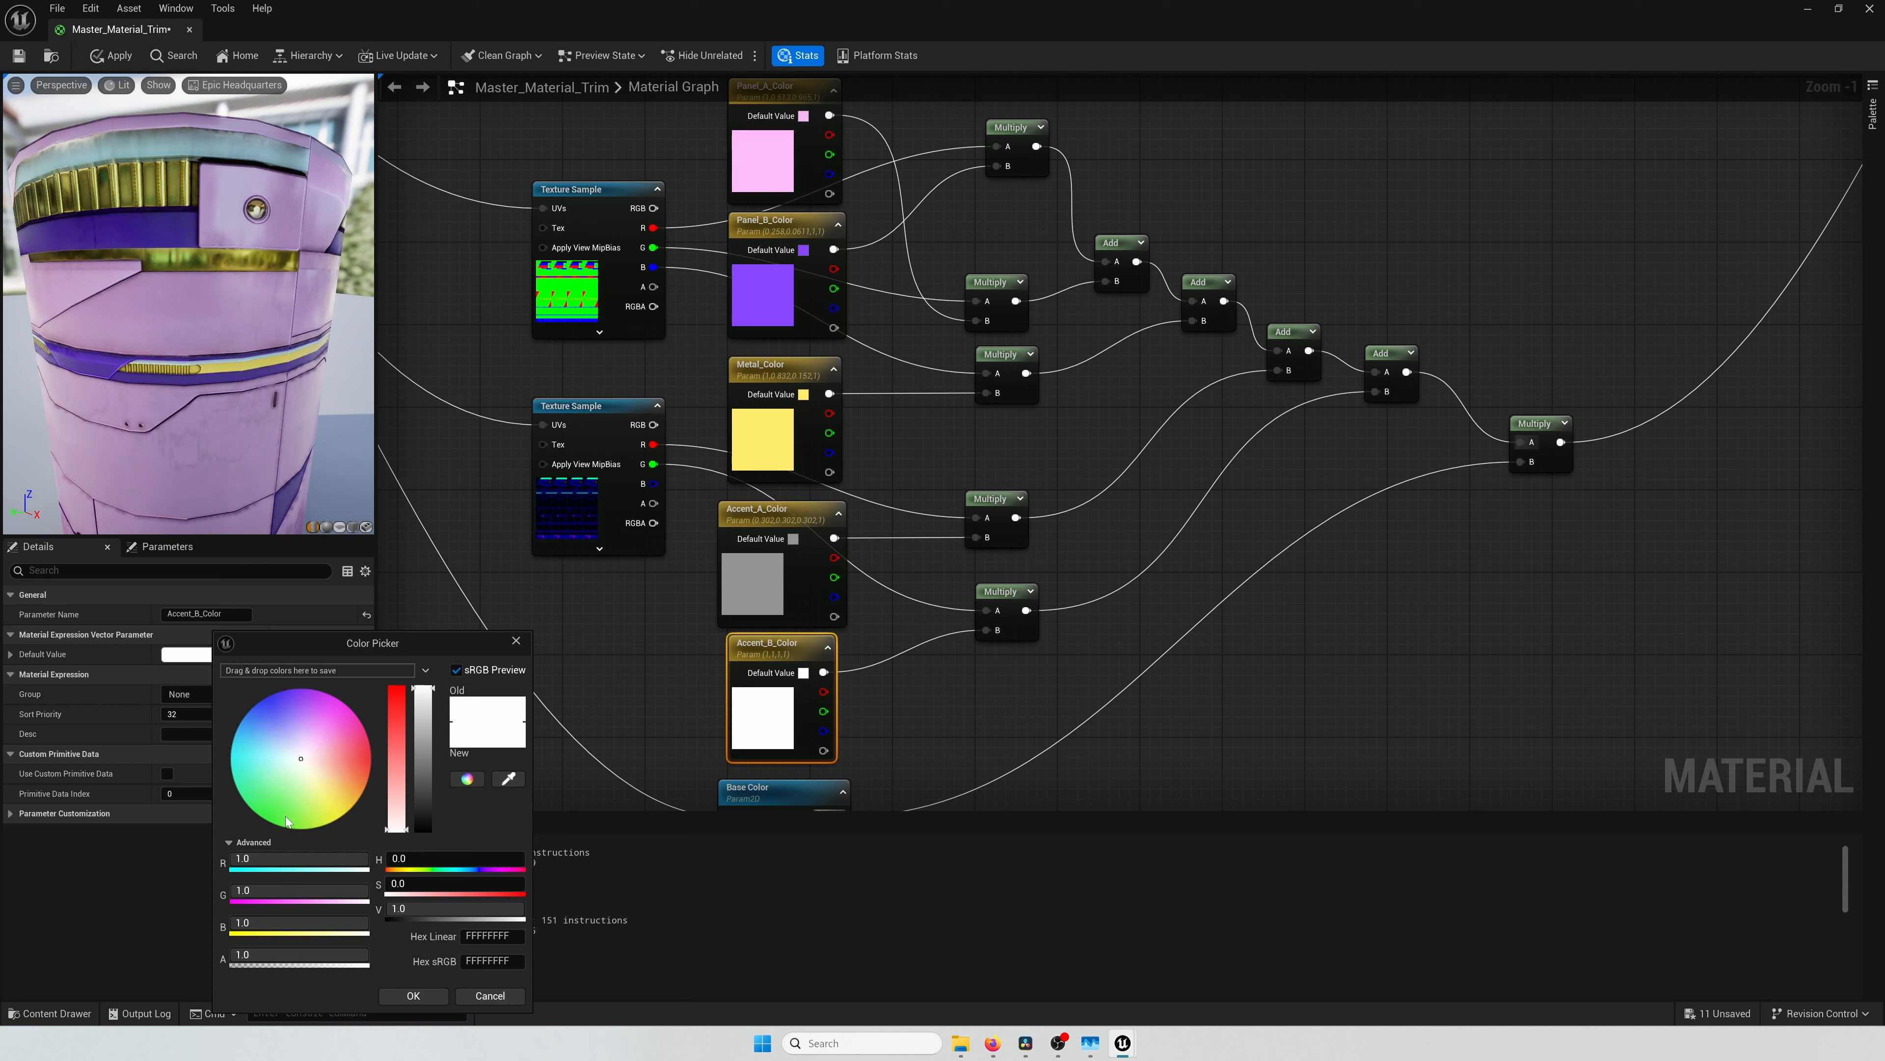
left_click_drag(286, 816, 241, 796)
left_click(413, 995)
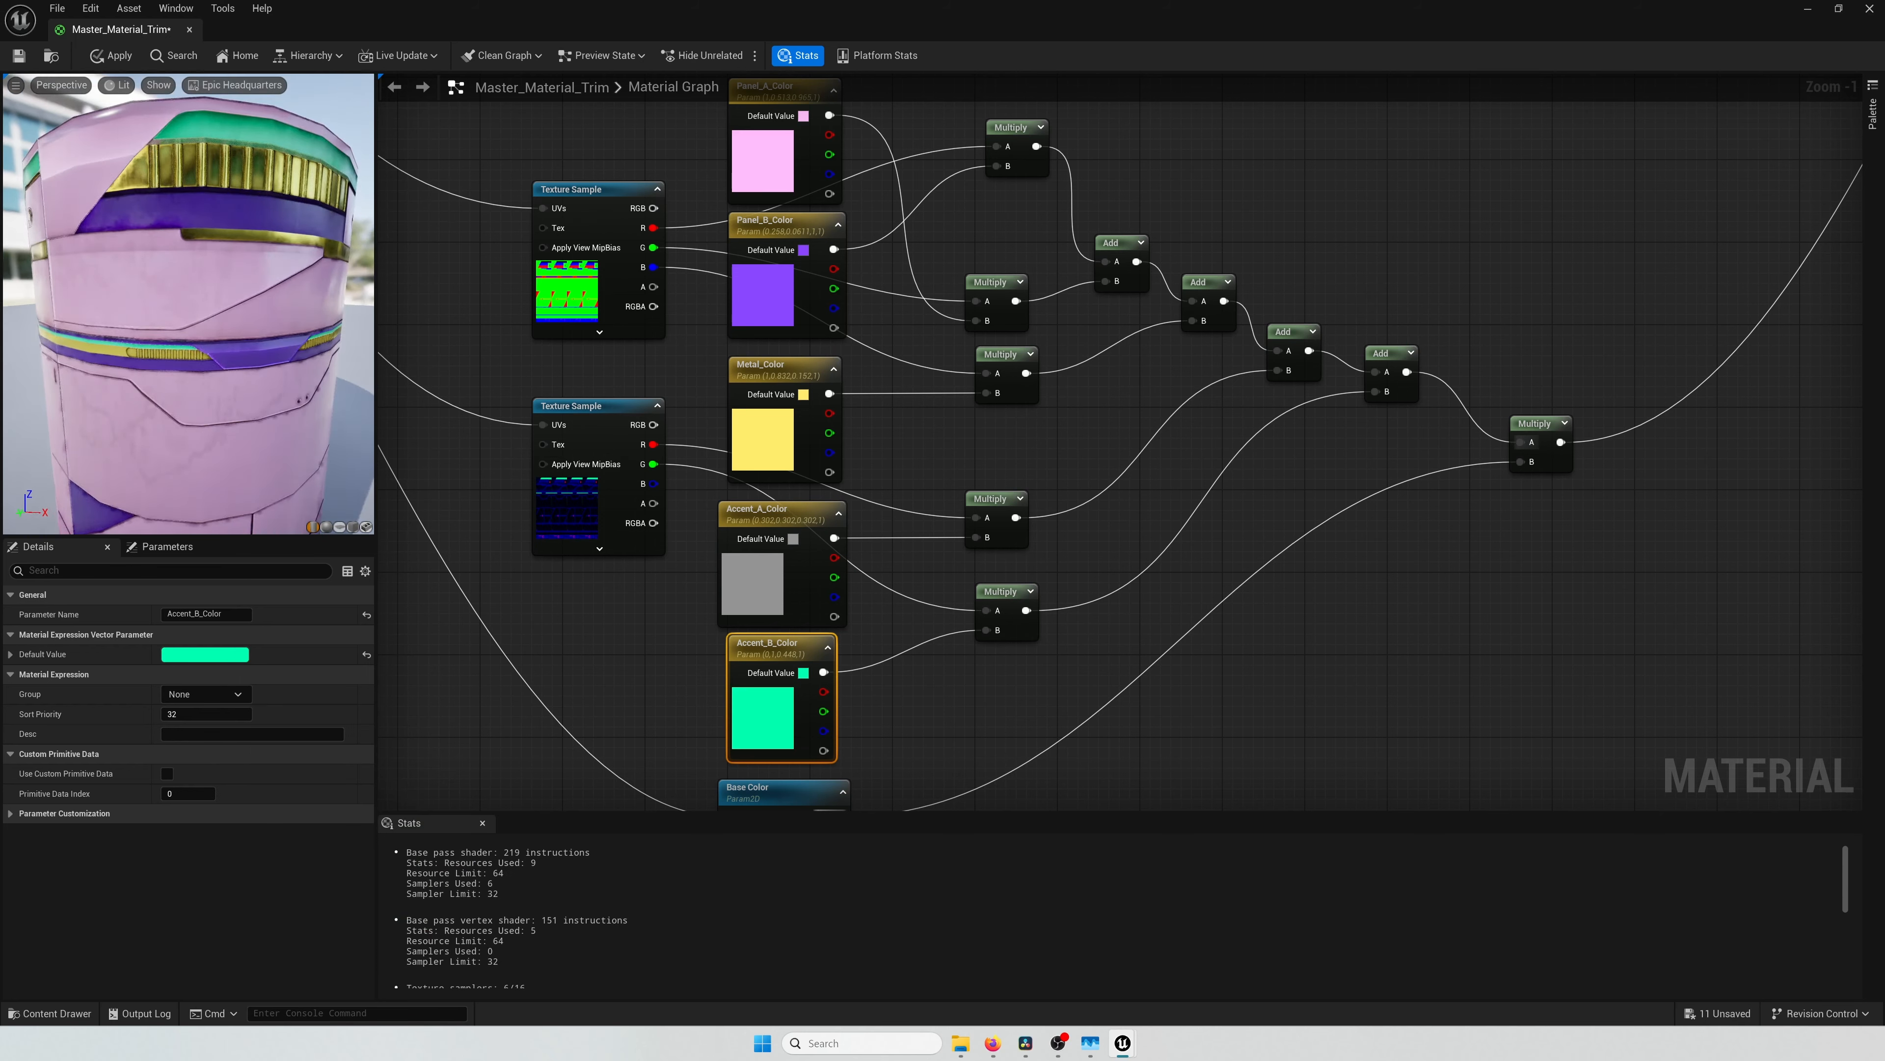
Step: Examine the color tinting on the preview mesh and the mask-based color network down to the Base Color sample
scroll(180, 333, "down", 5)
mouse_move(188, 348)
left_mouse_down()
mouse_move(152, 350)
mouse_move(204, 348)
mouse_move(180, 346)
left_mouse_up()
right_click_drag(872, 545, 895, 319)
left_click(800, 583)
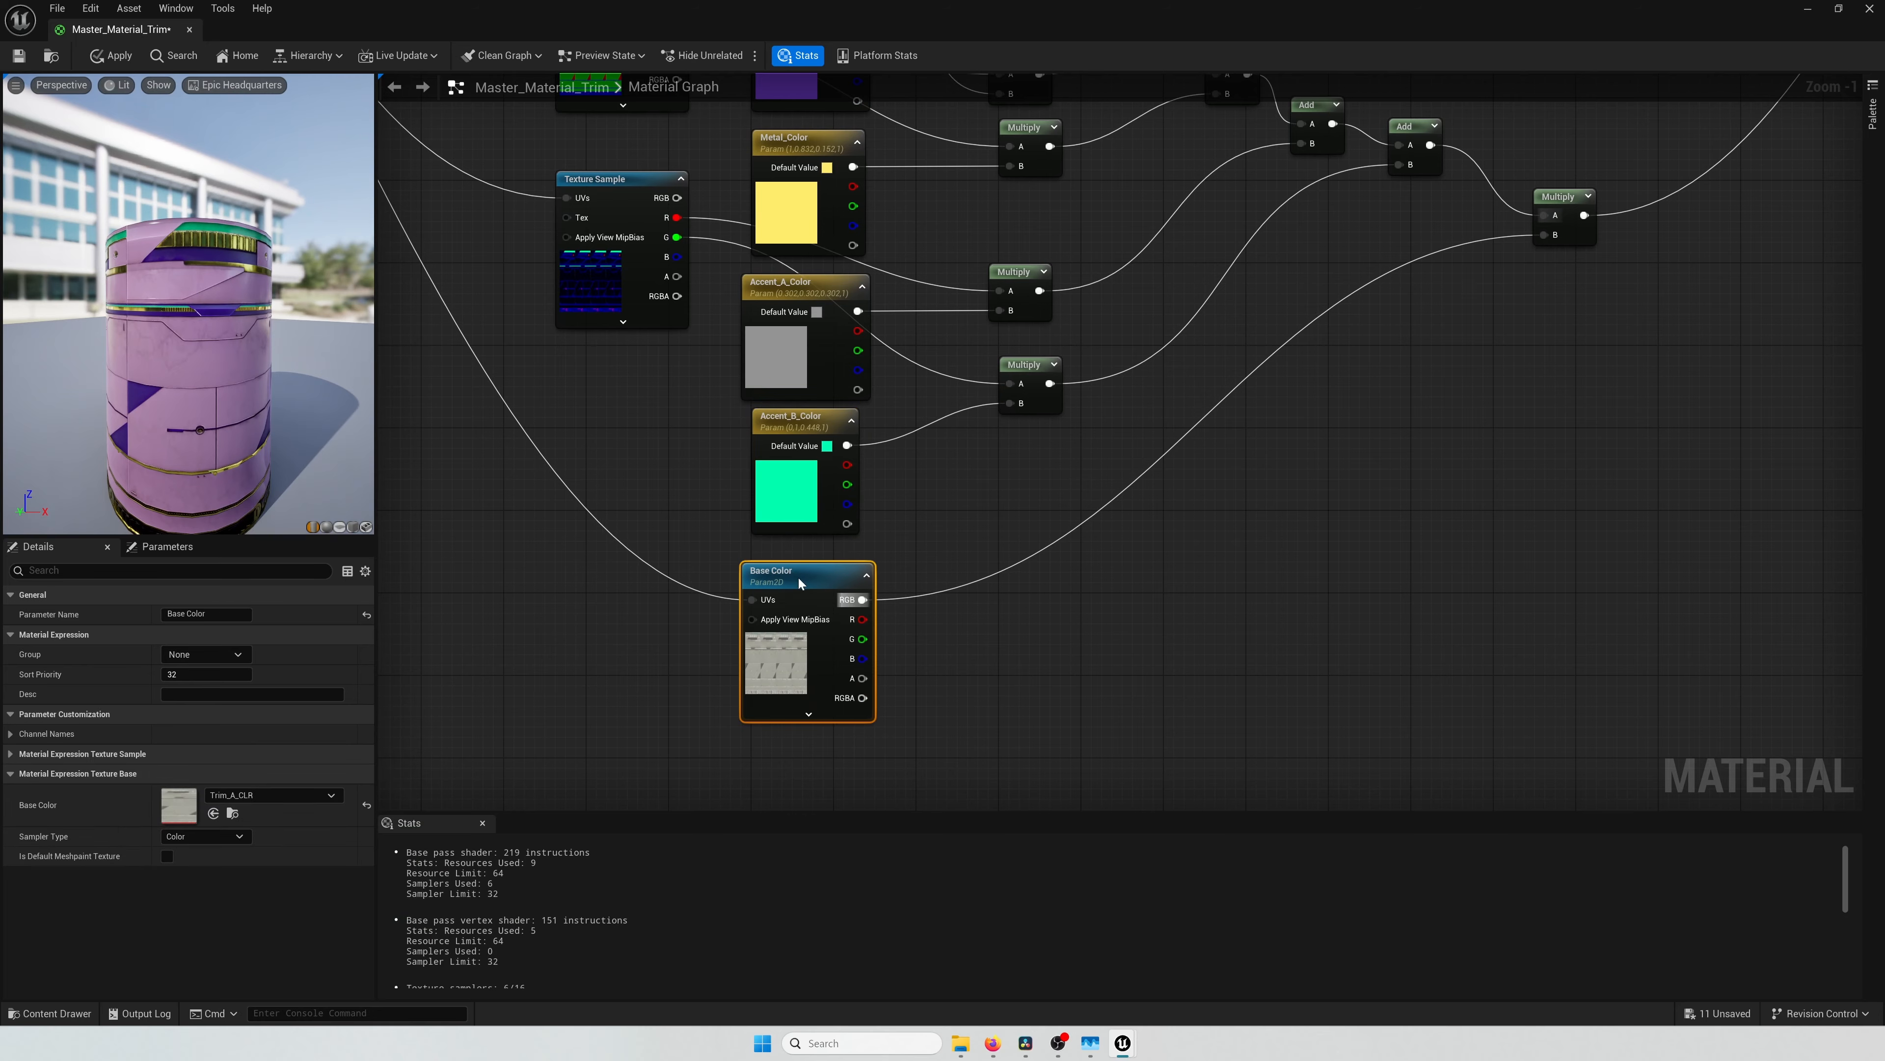
scroll(913, 429, "down", 3)
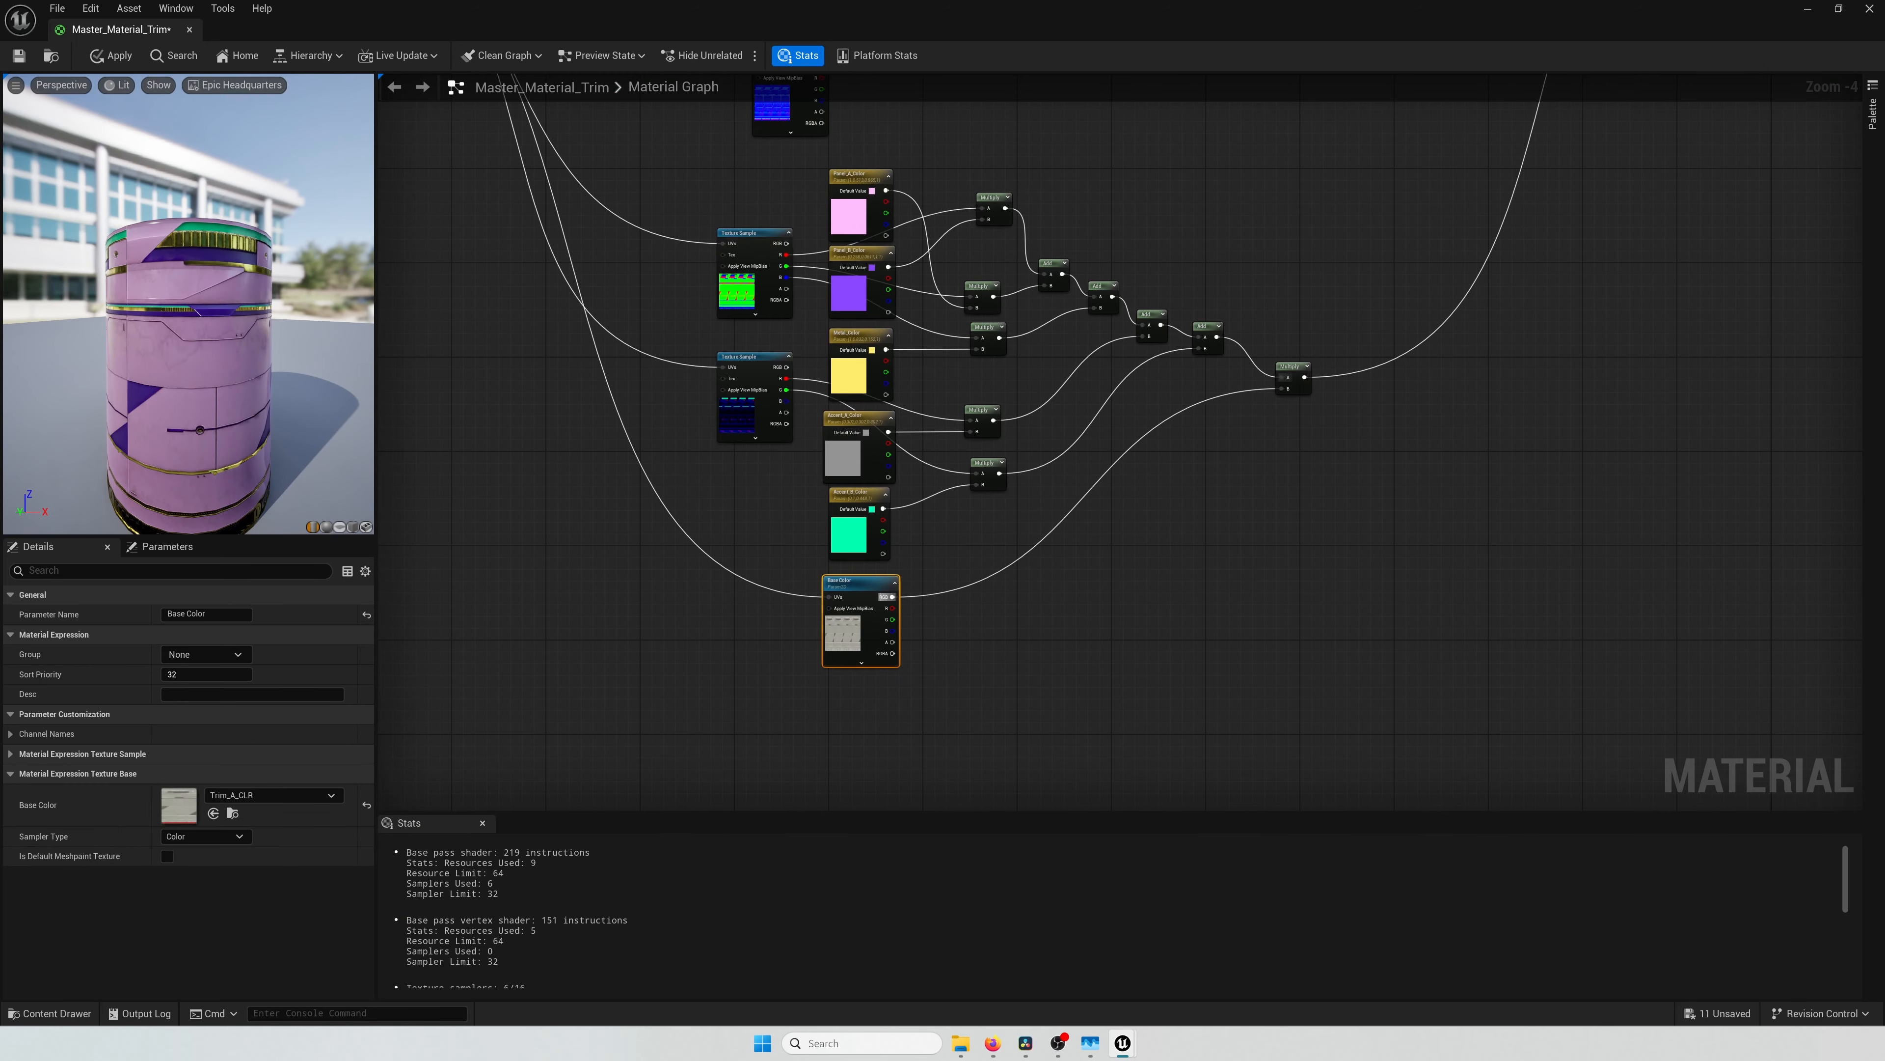
mouse_move(327, 370)
left_mouse_down()
mouse_move(291, 370)
mouse_move(325, 374)
left_mouse_up()
scroll(215, 293, "up", 4)
scroll(212, 307, "down", 1)
left_click_drag(212, 307, 271, 318)
Step: Add a Desaturation node beside the Base Color sample and feed the sample's RGB output into it
left_click_drag(884, 580, 885, 586)
scroll(959, 615, "up", 3)
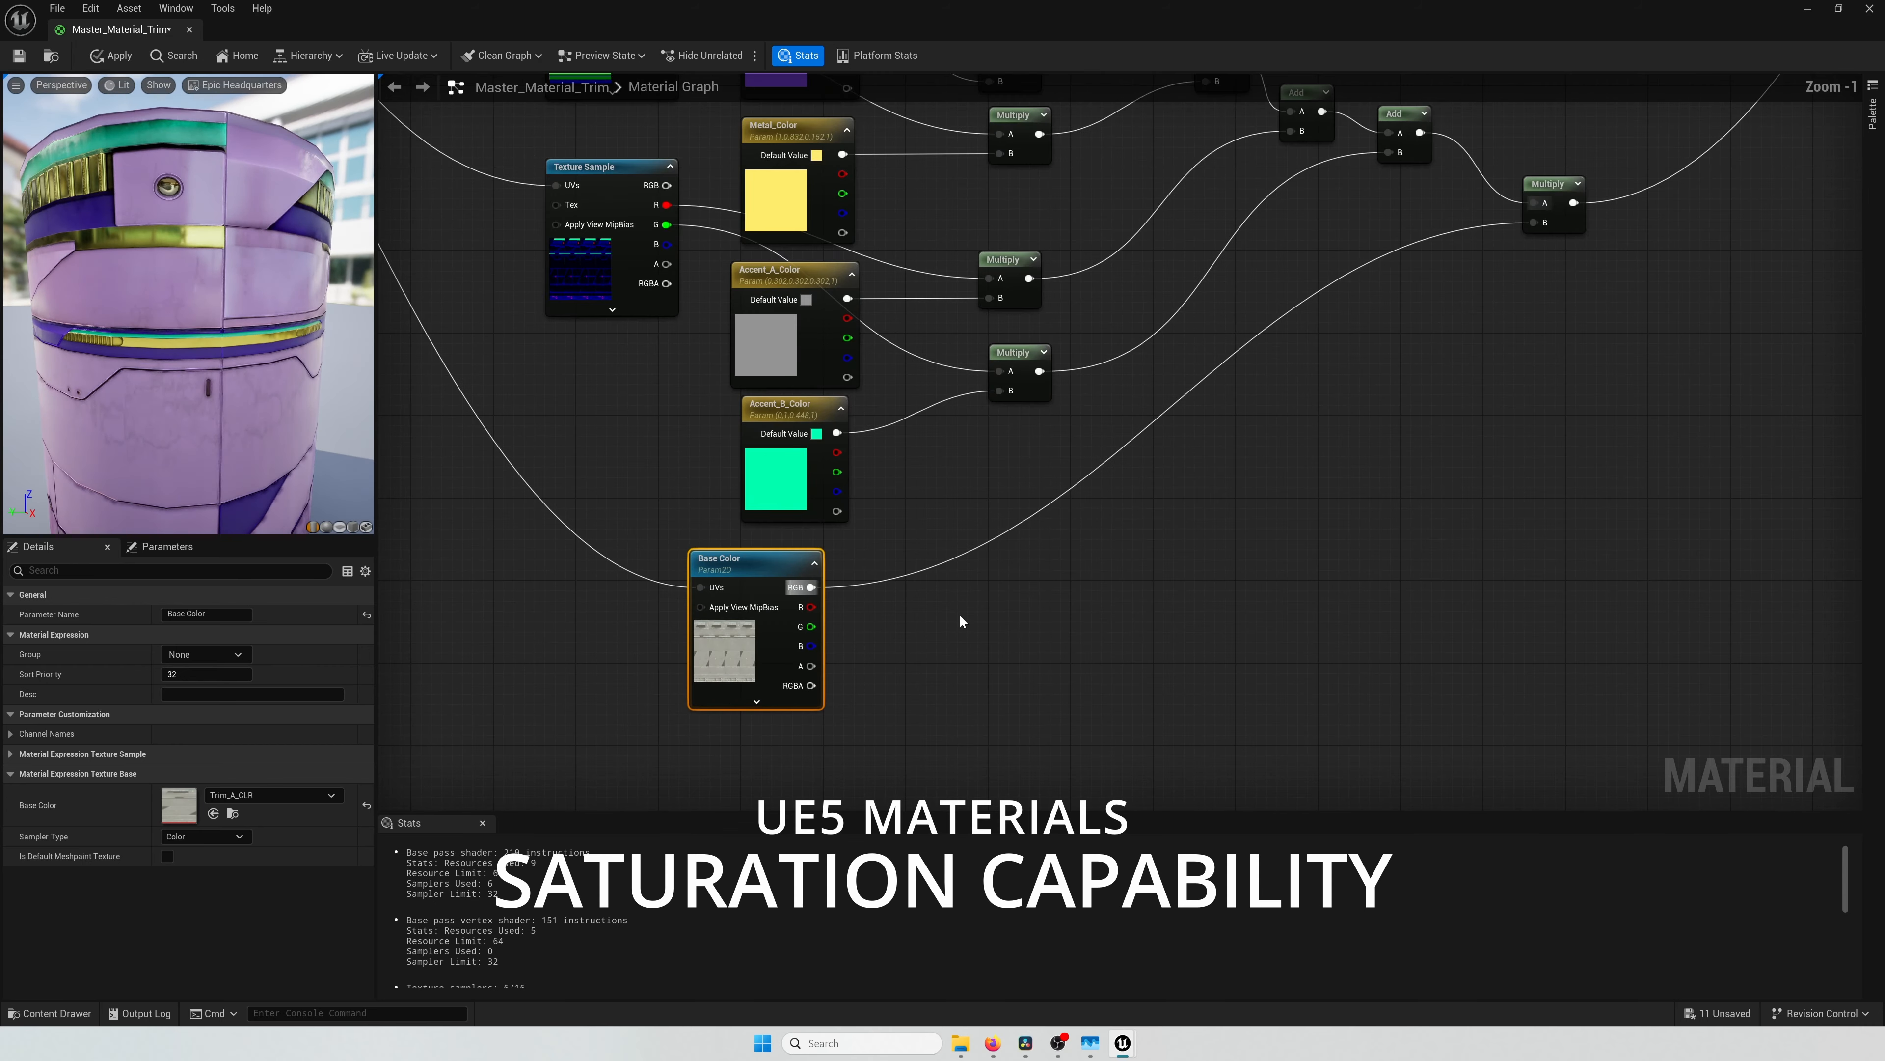
left_click(959, 614)
right_click(959, 614)
type("desa")
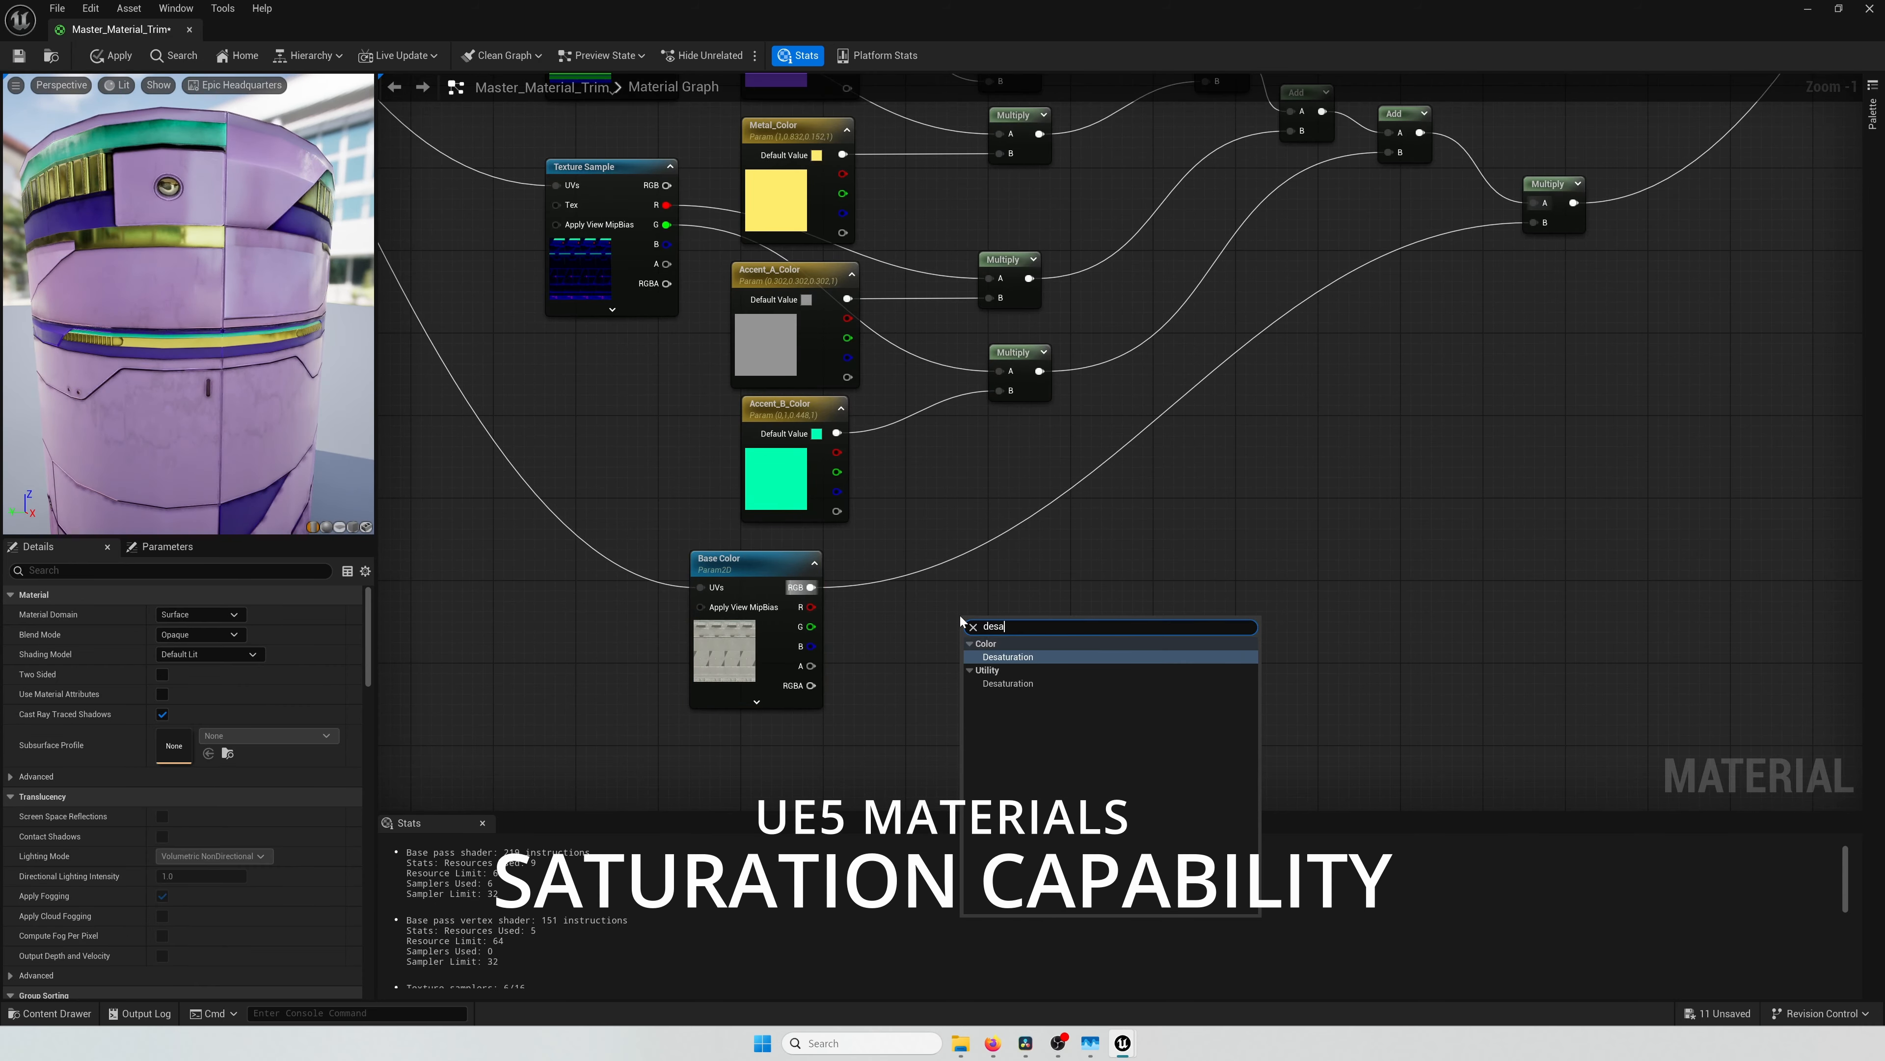
left_click(1008, 657)
left_click_drag(928, 643, 1055, 579)
Step: Add a constant below the Base Color sample, convert it to a parameter named Saturation, and connect it to Desaturation's Fraction input
key("1")
left_click(869, 697)
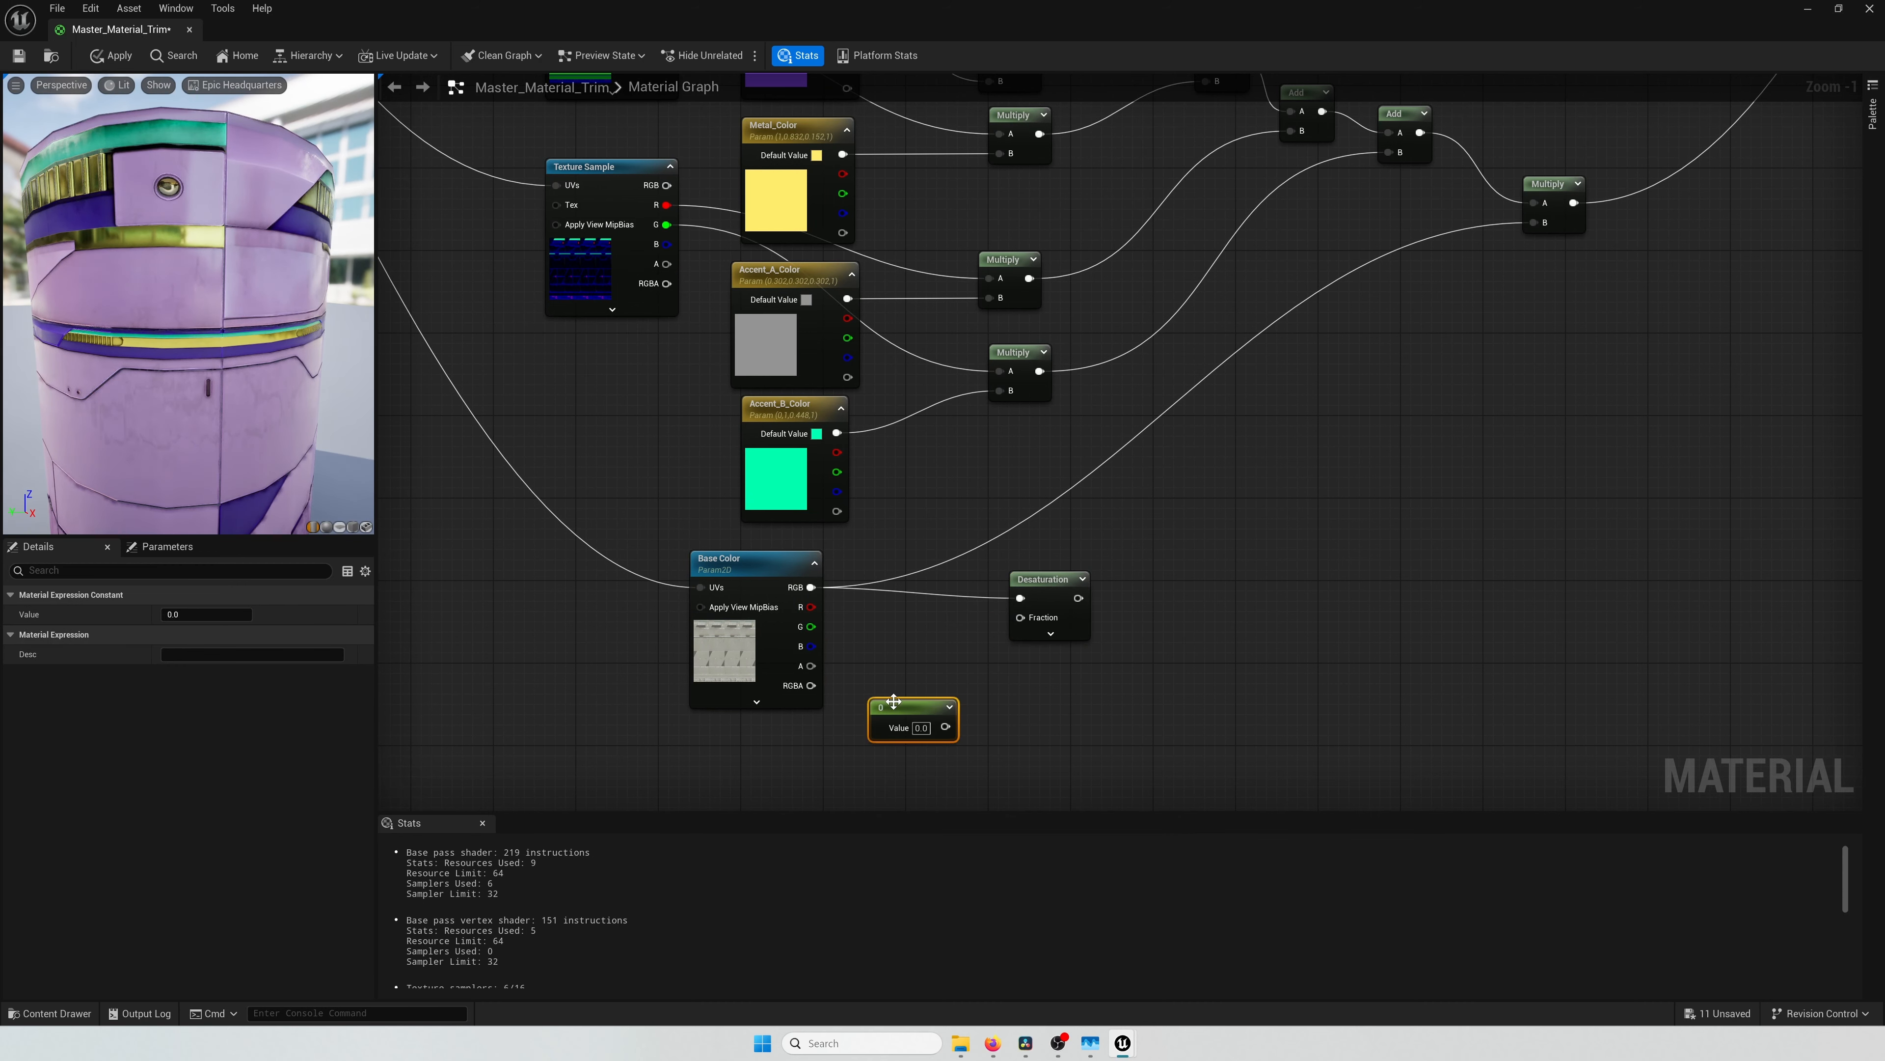
left_click_drag(889, 706, 773, 746)
left_click(865, 752)
right_click(774, 745)
left_click(842, 444)
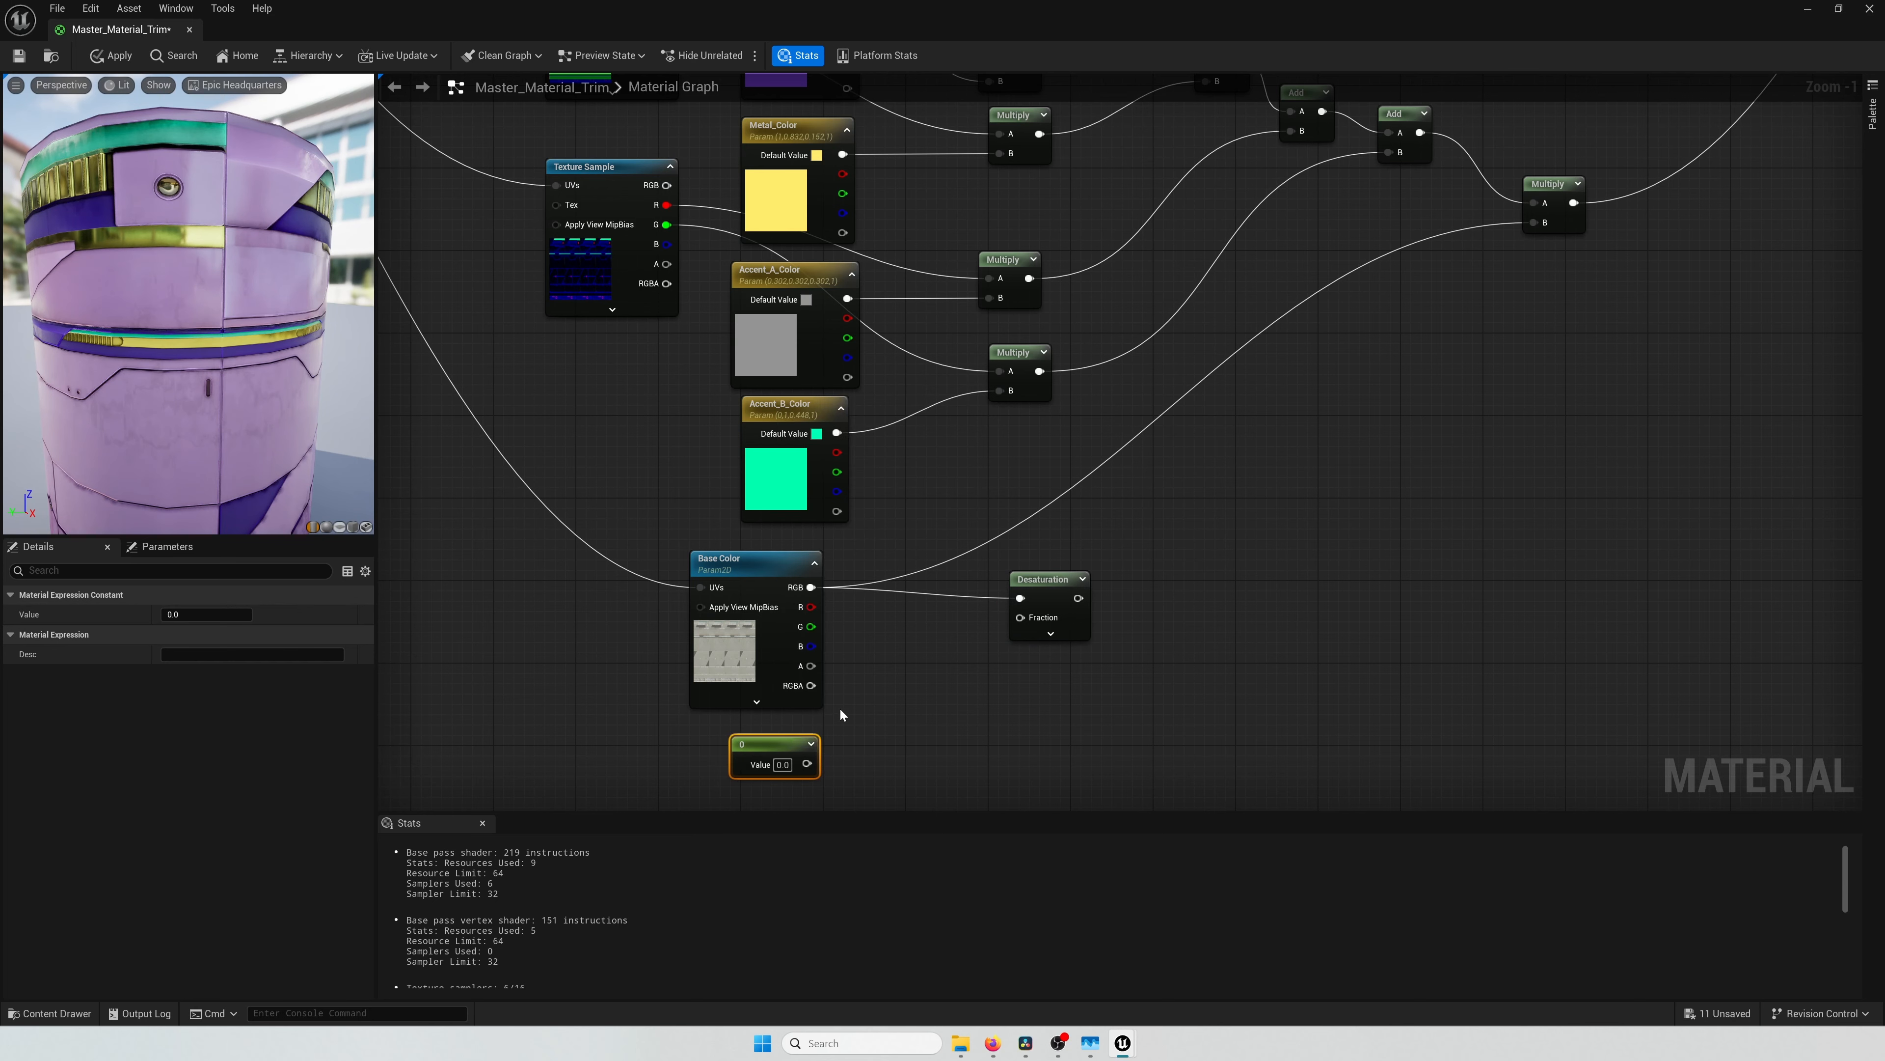
type("Saturation")
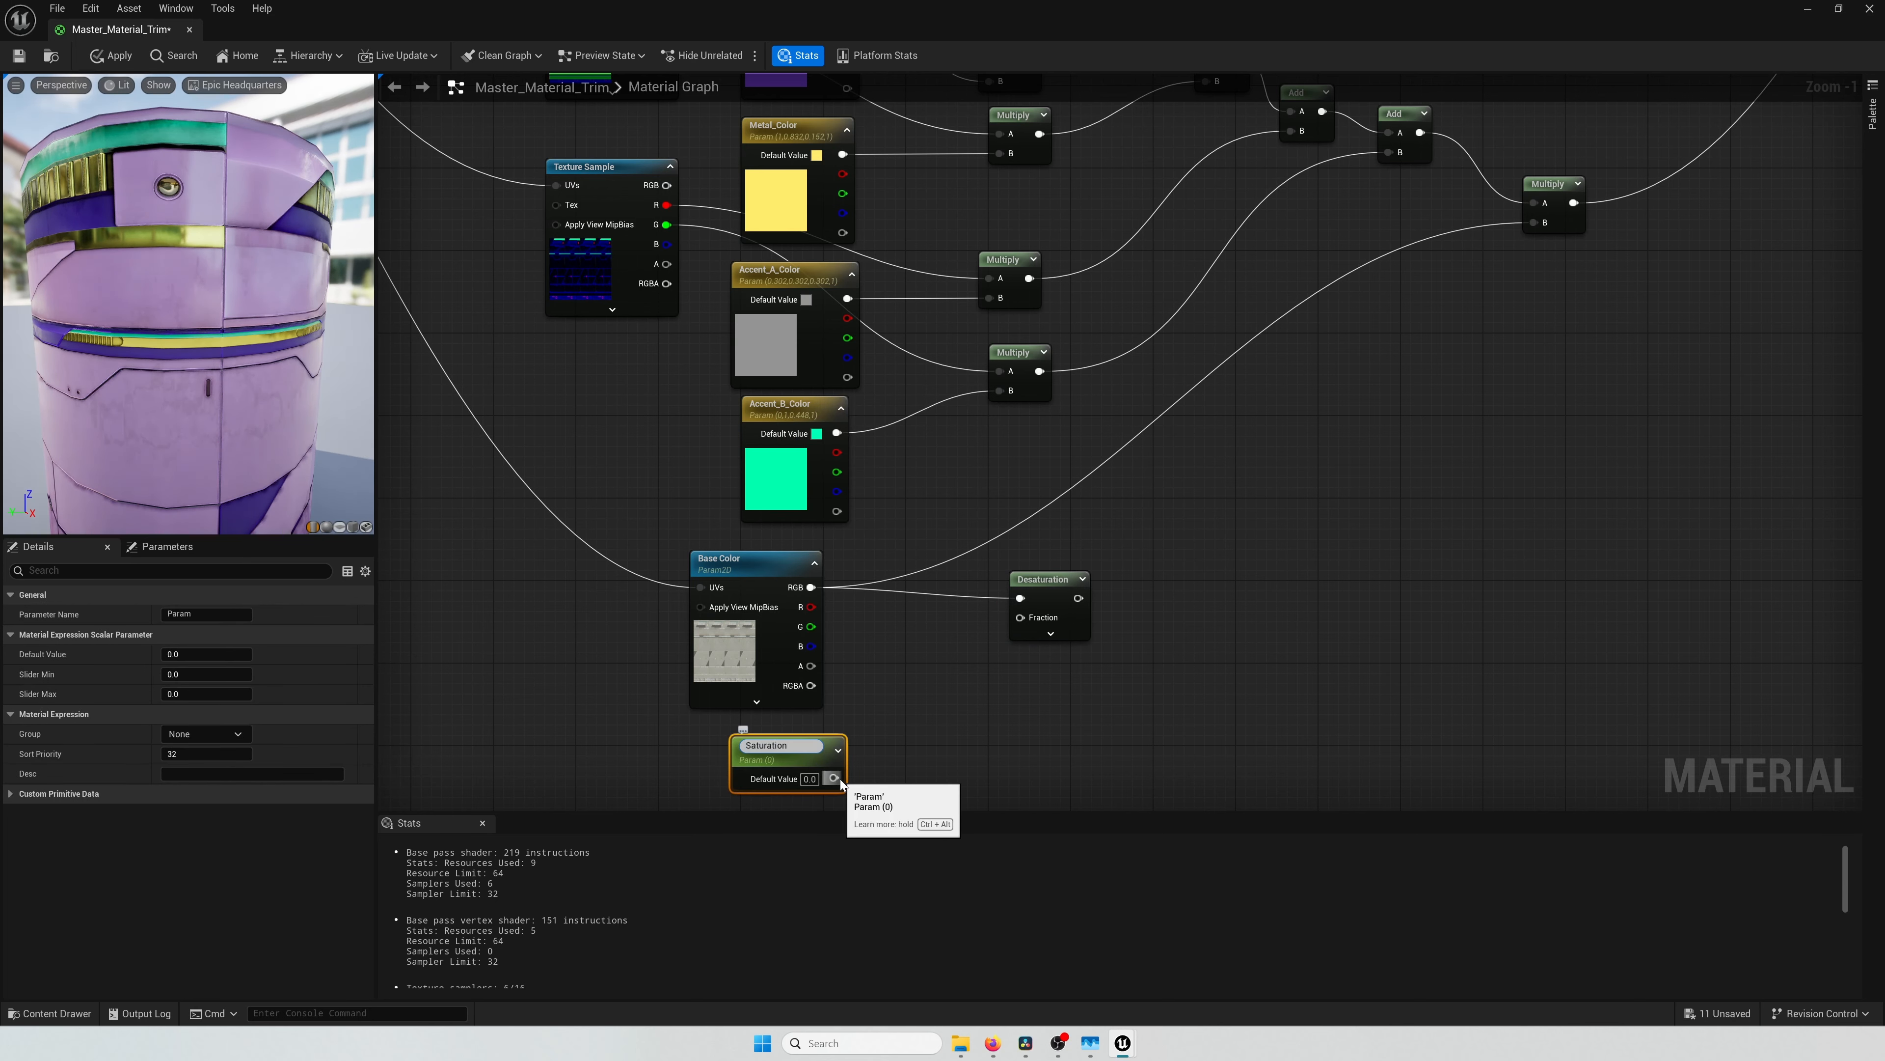
key("Return")
left_click_drag(835, 778, 1021, 617)
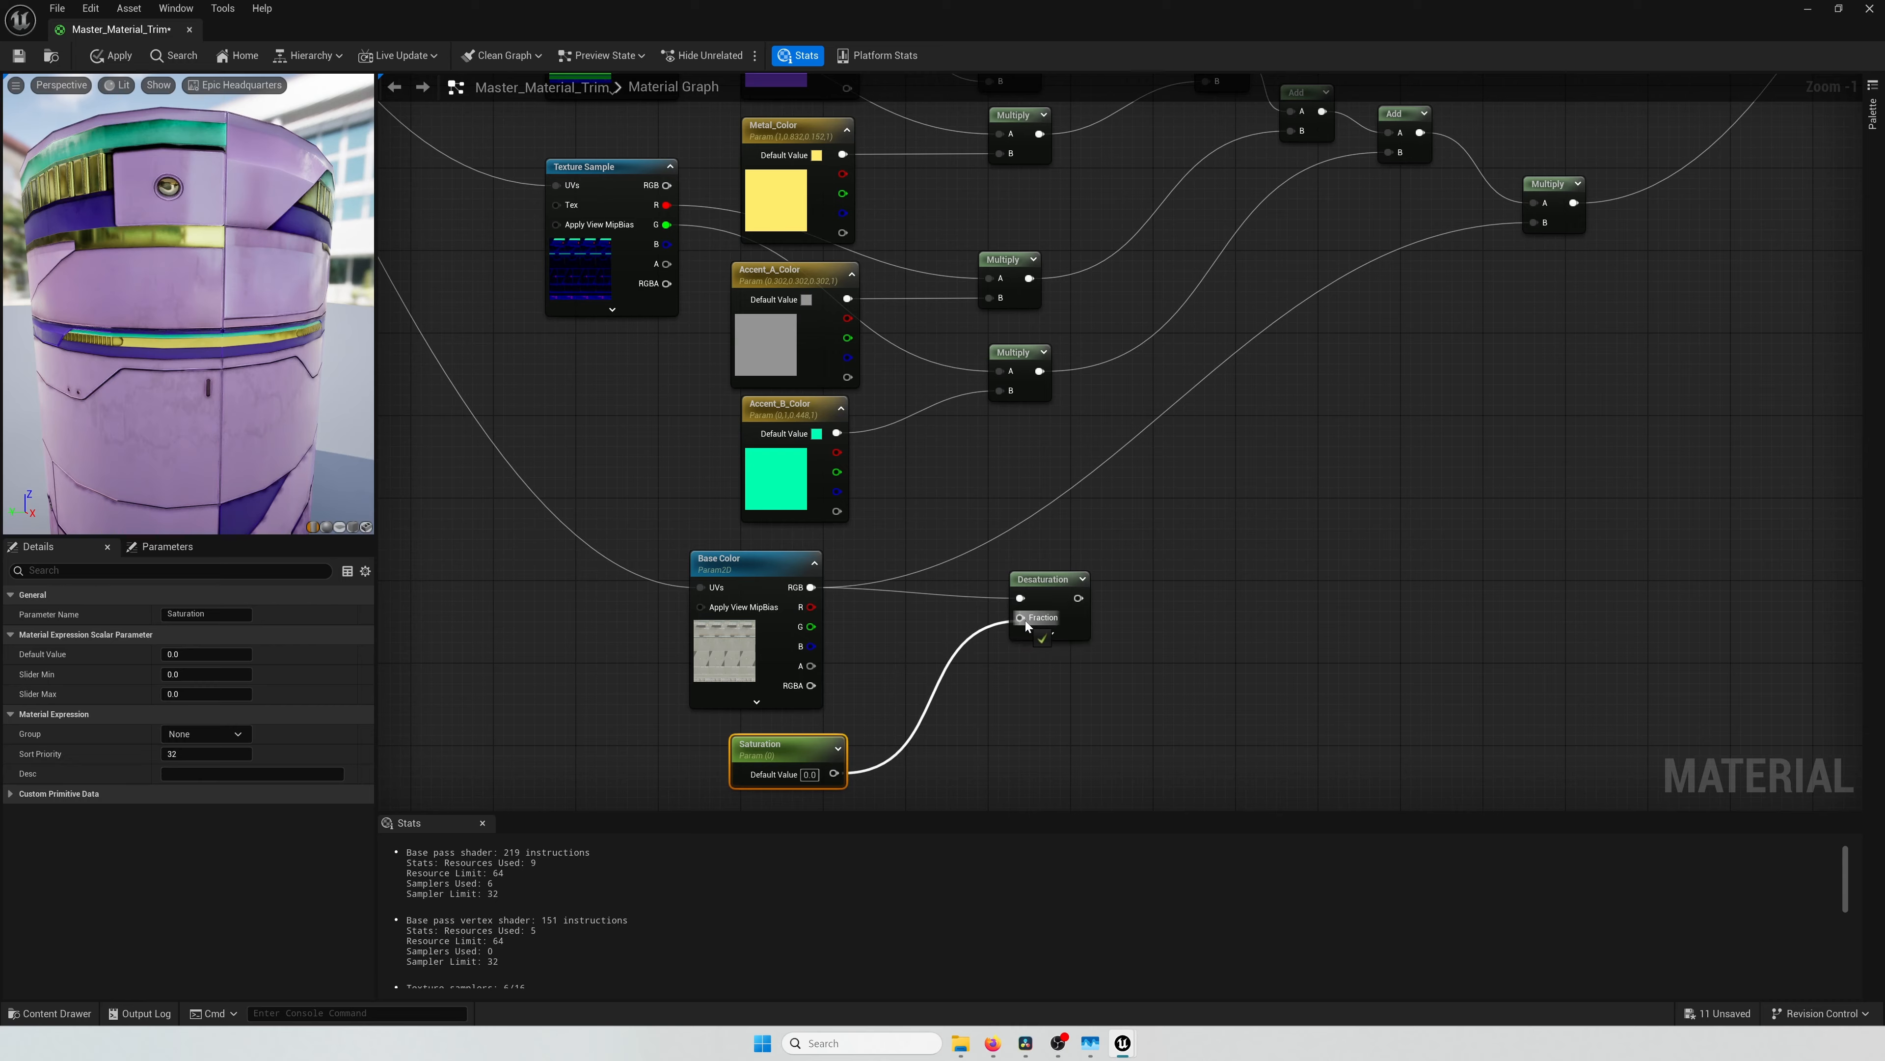
Step: Connect the Desaturation output to the final Multiply's B input in place of the direct Base Color connection
scroll(1190, 577, "down", 4)
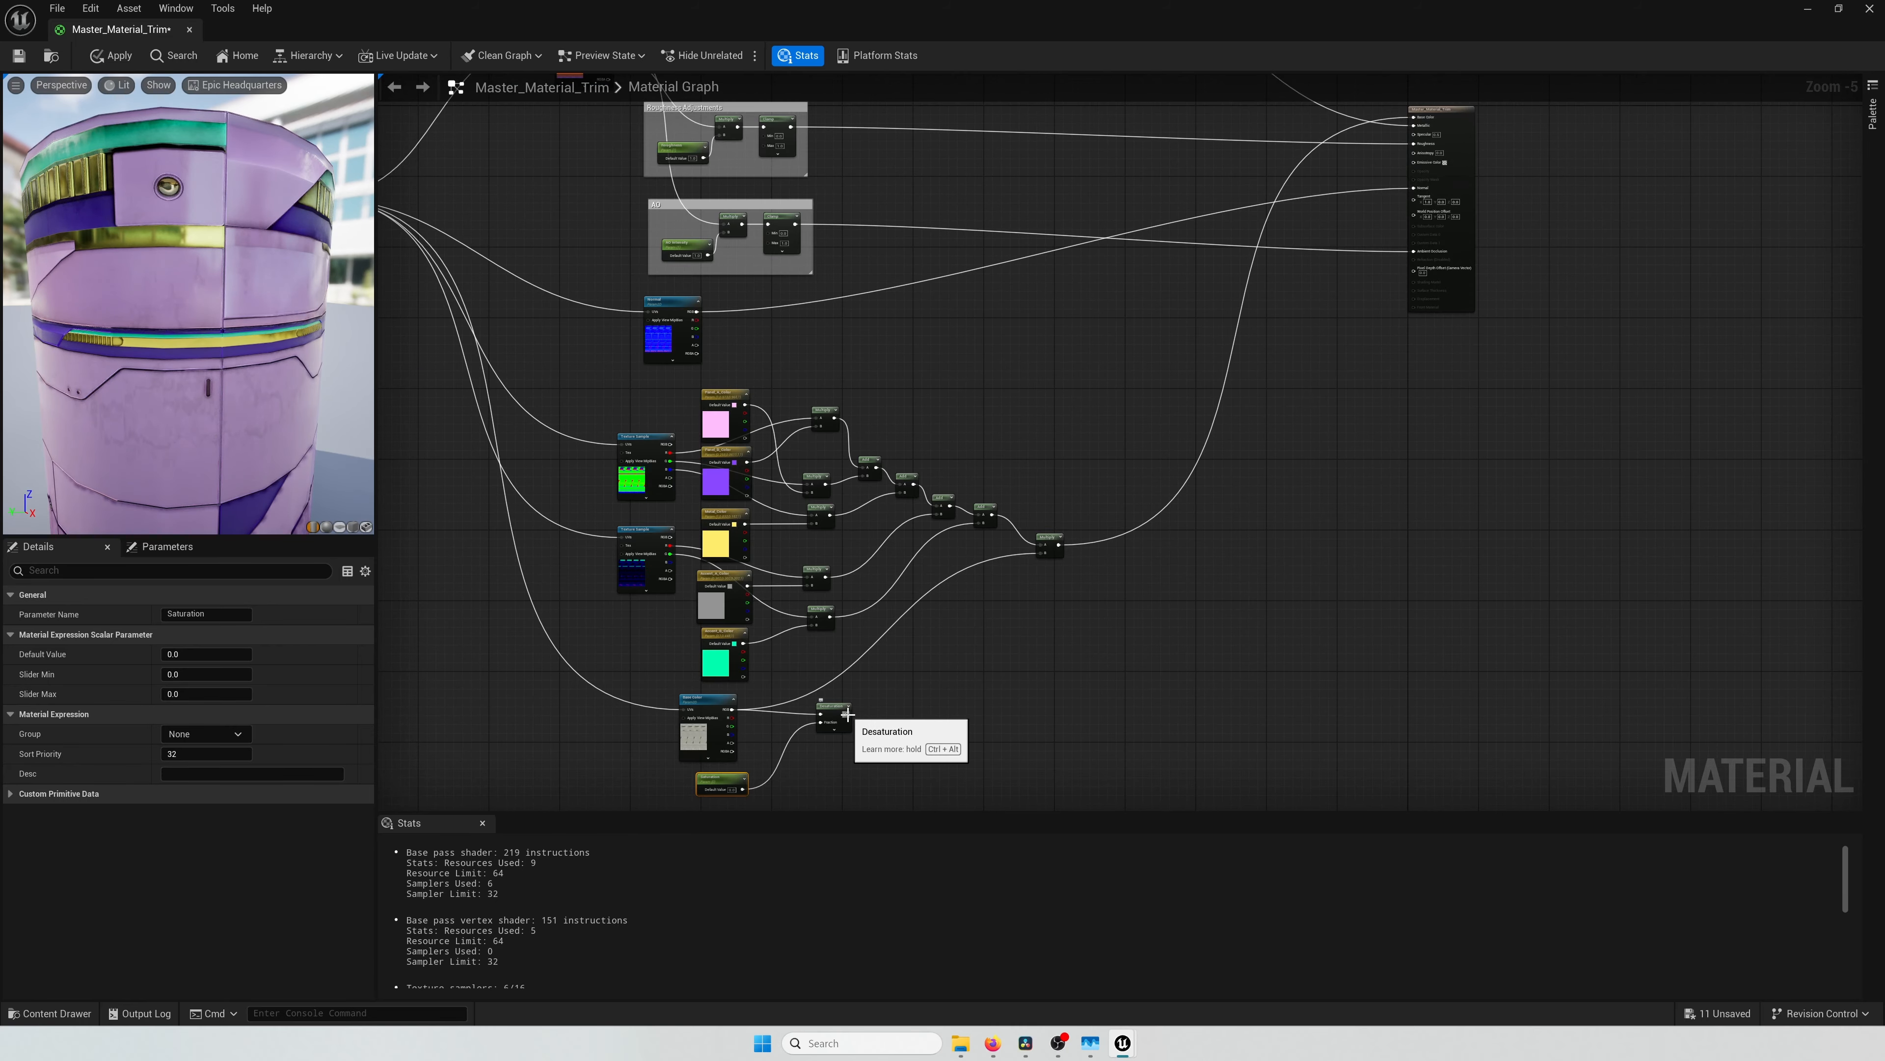
left_click_drag(852, 716, 964, 650)
left_click_drag(1043, 576, 1043, 553)
Step: Move the Saturation parameter farther away from the Desaturation node to make room between them
right_click_drag(786, 785, 913, 682)
scroll(914, 687, "up", 3)
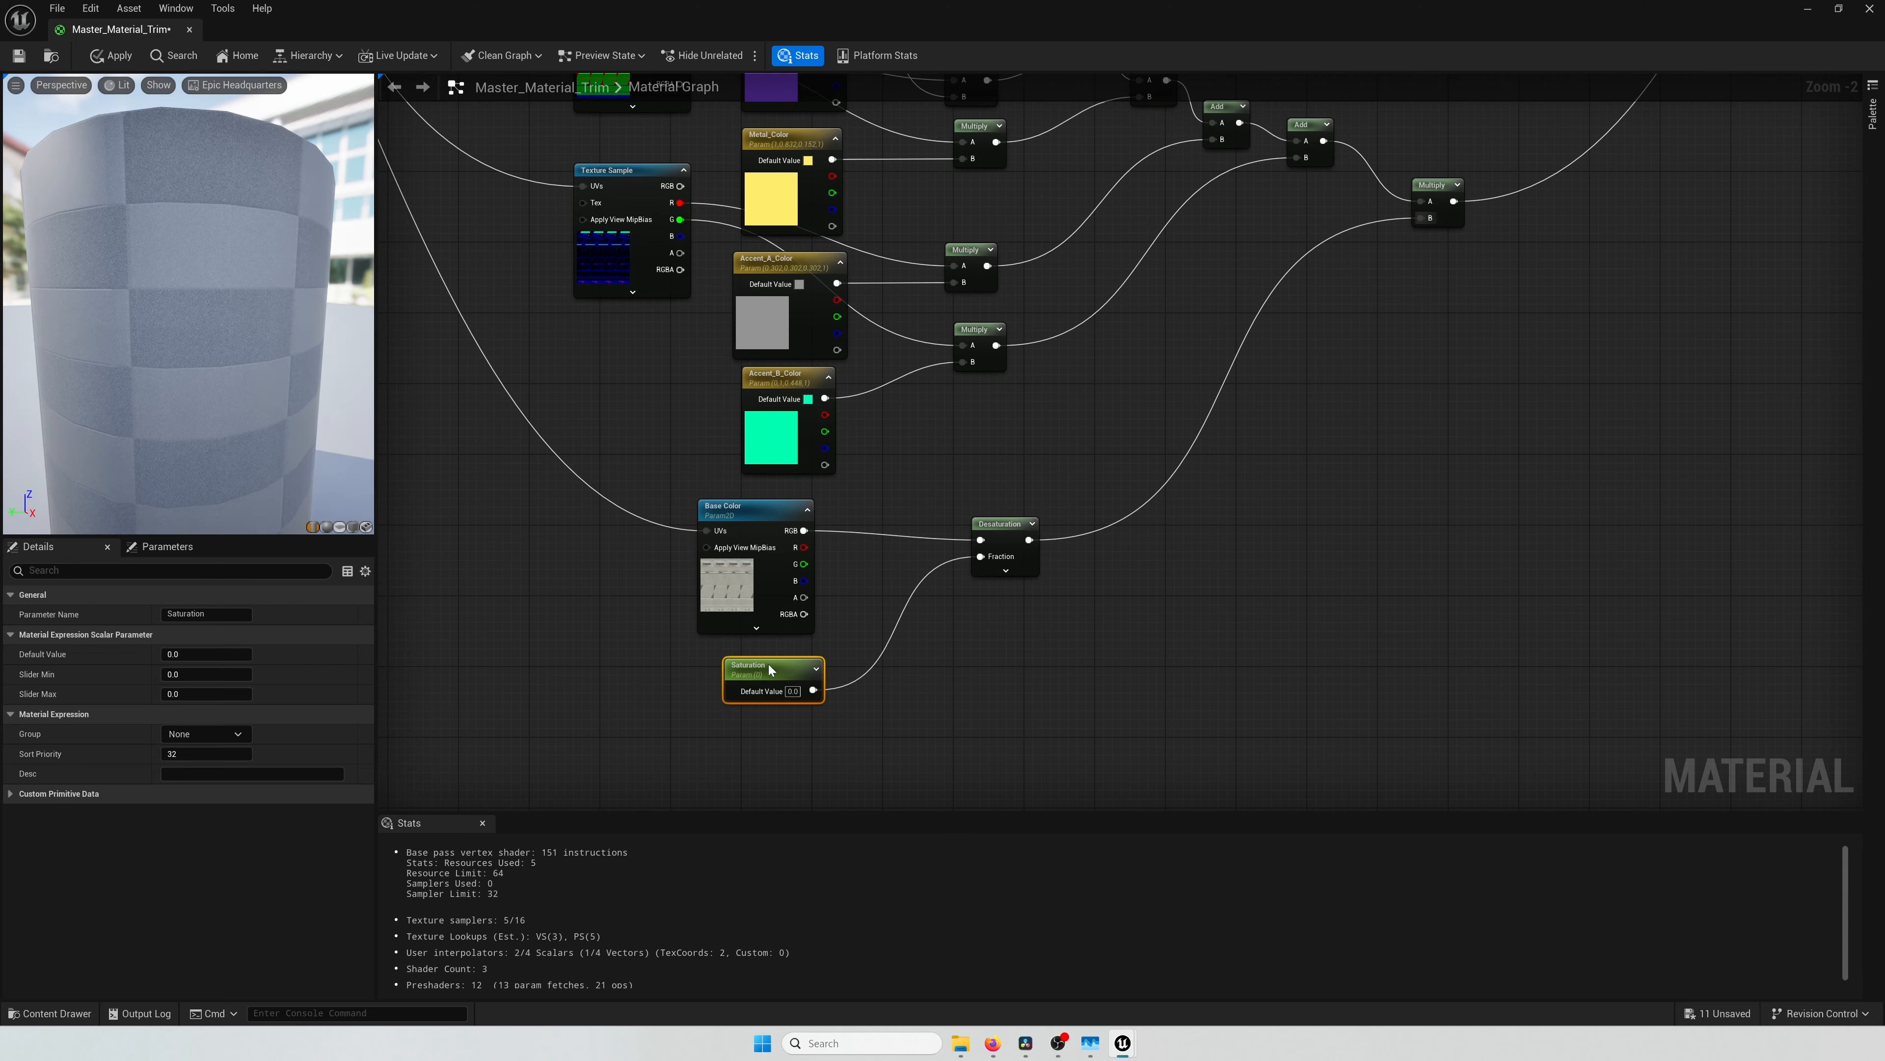
scroll(763, 672, "up", 2)
left_click_drag(759, 659, 672, 702)
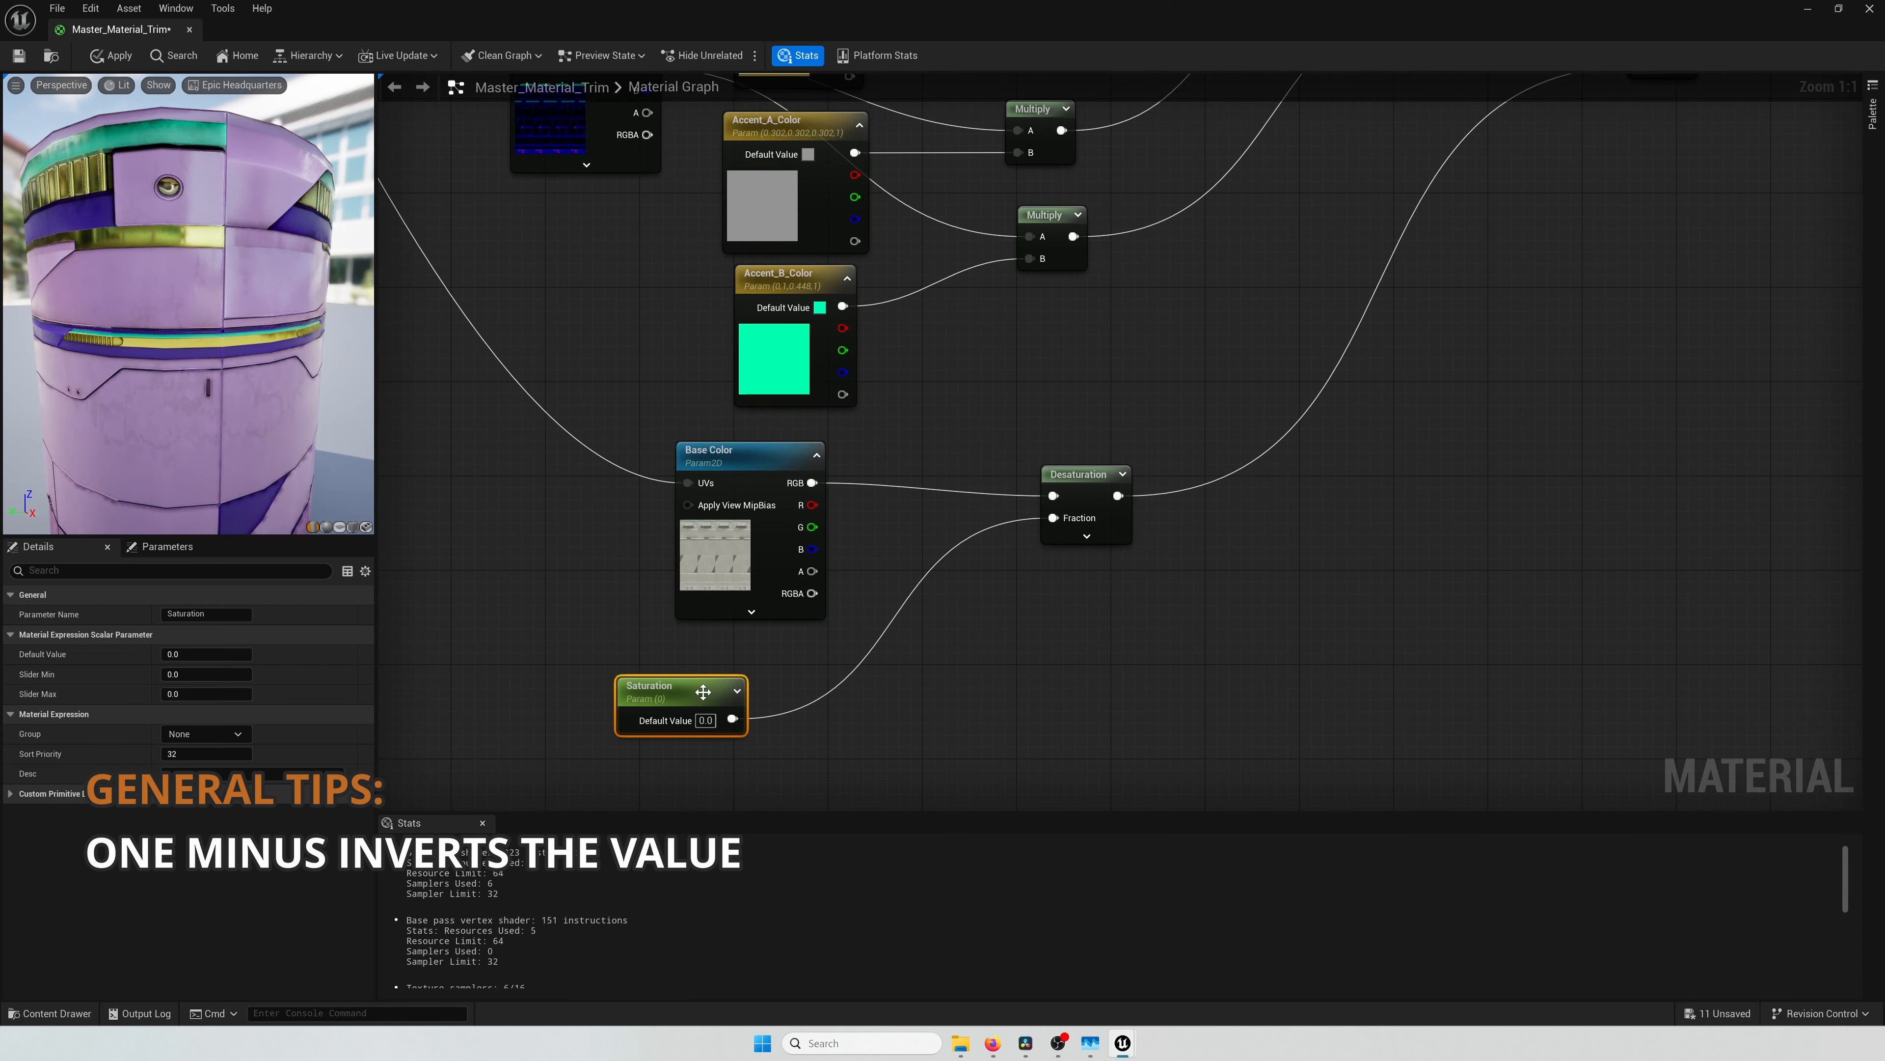
Step: Insert a OneMinus node between the Saturation parameter and Desaturation's Fraction input, placing it beside the parameter
right_click(828, 719)
type("one")
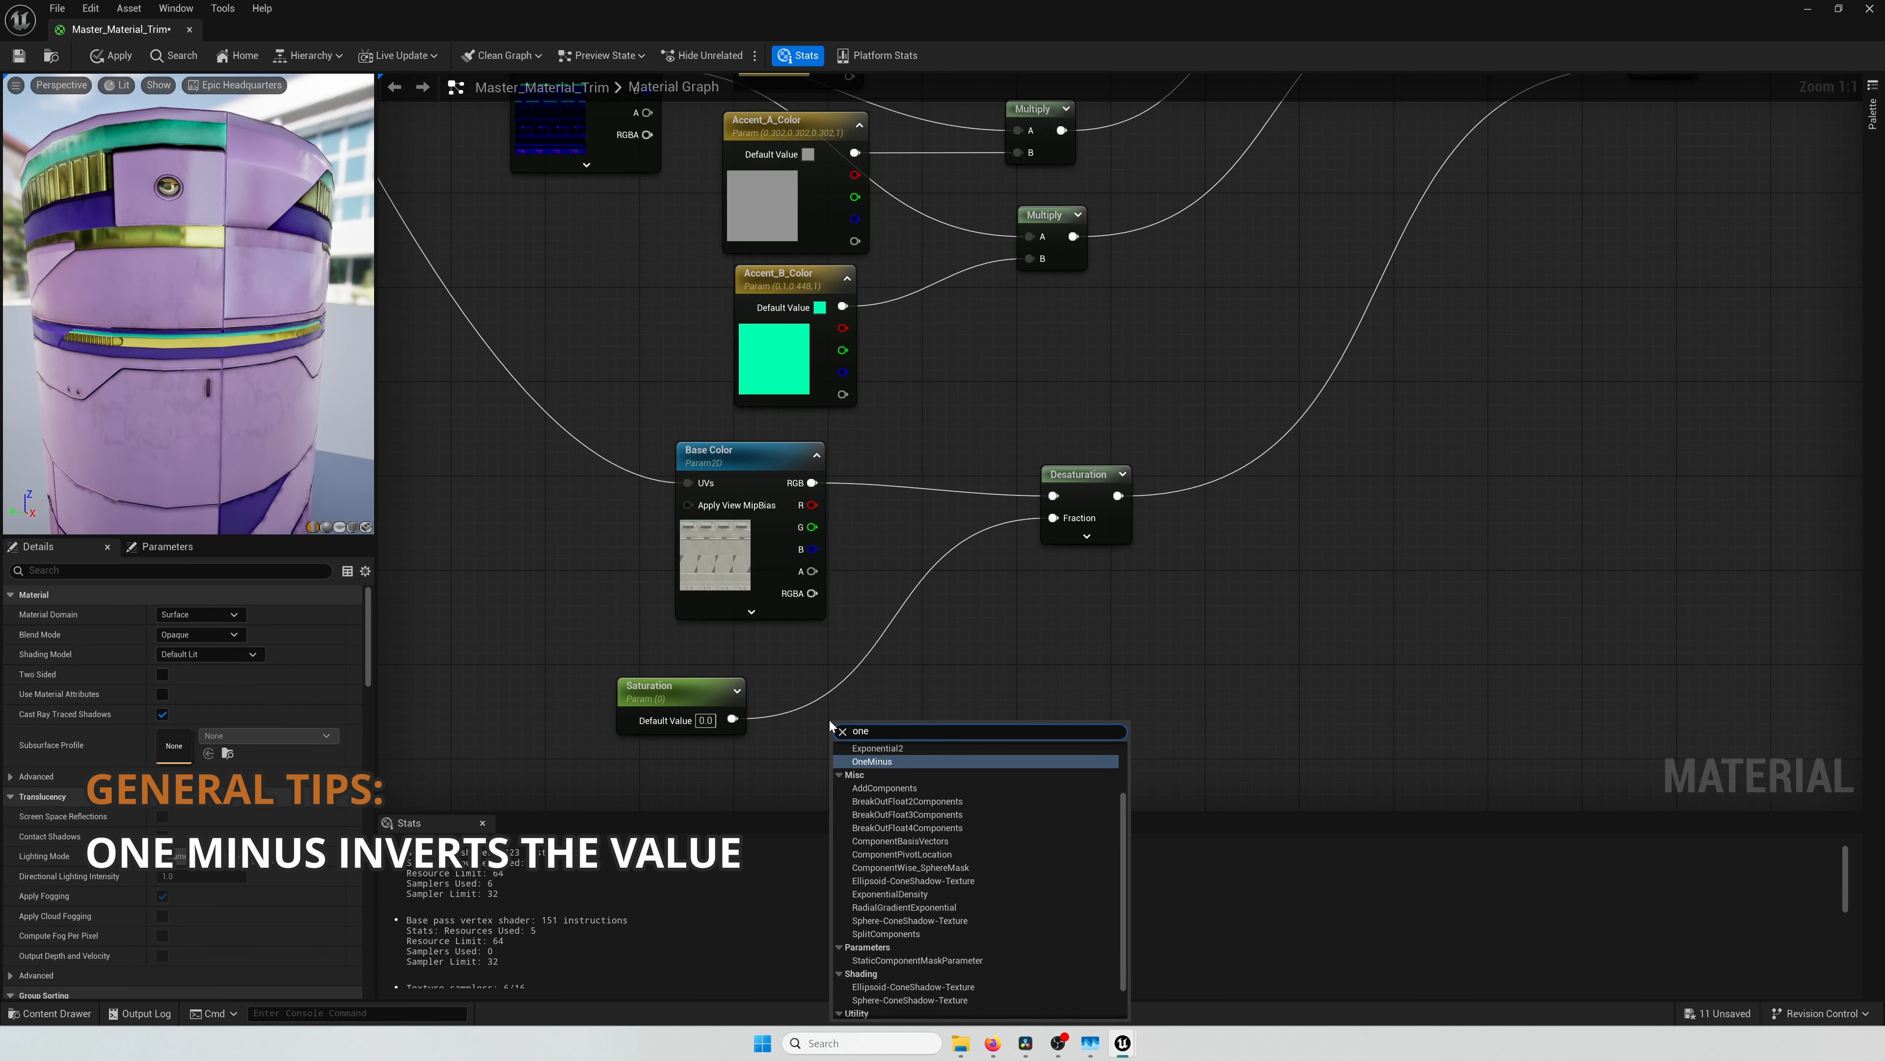
left_click(866, 762)
left_click_drag(732, 719, 1055, 518)
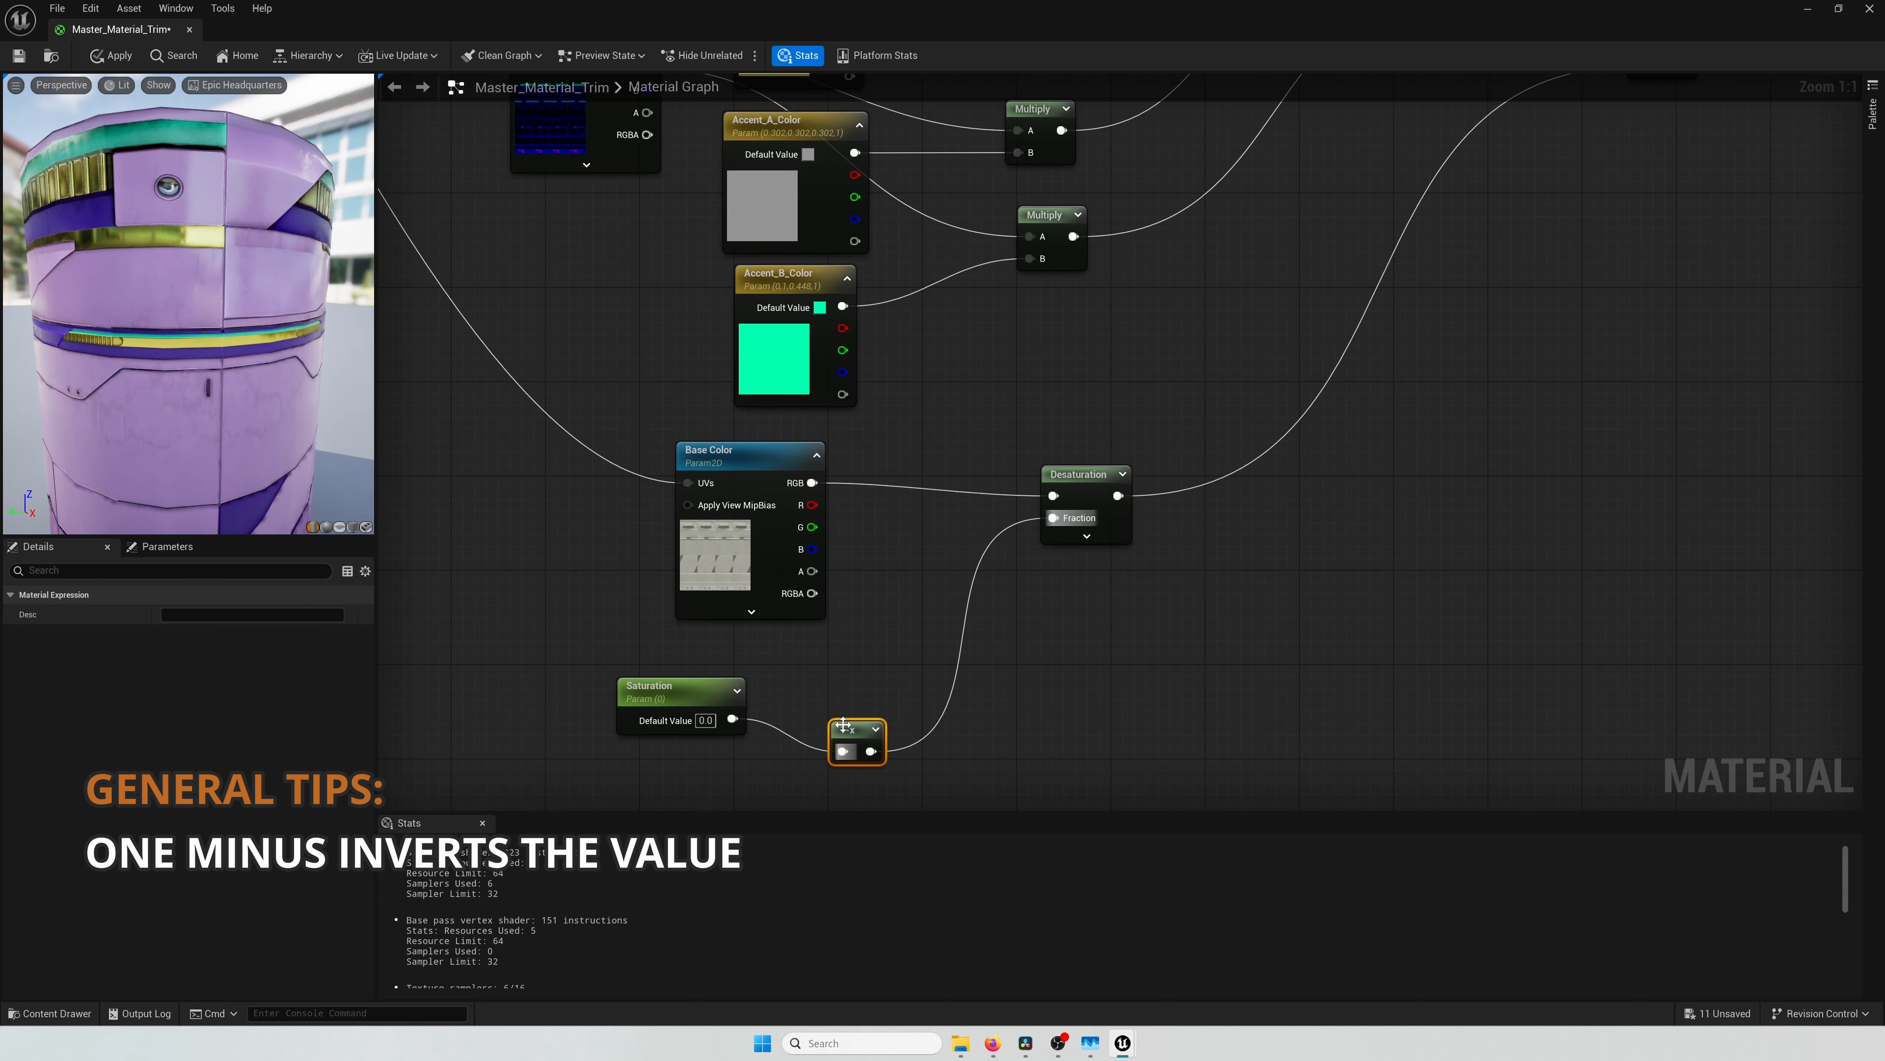
left_click_drag(848, 687, 812, 691)
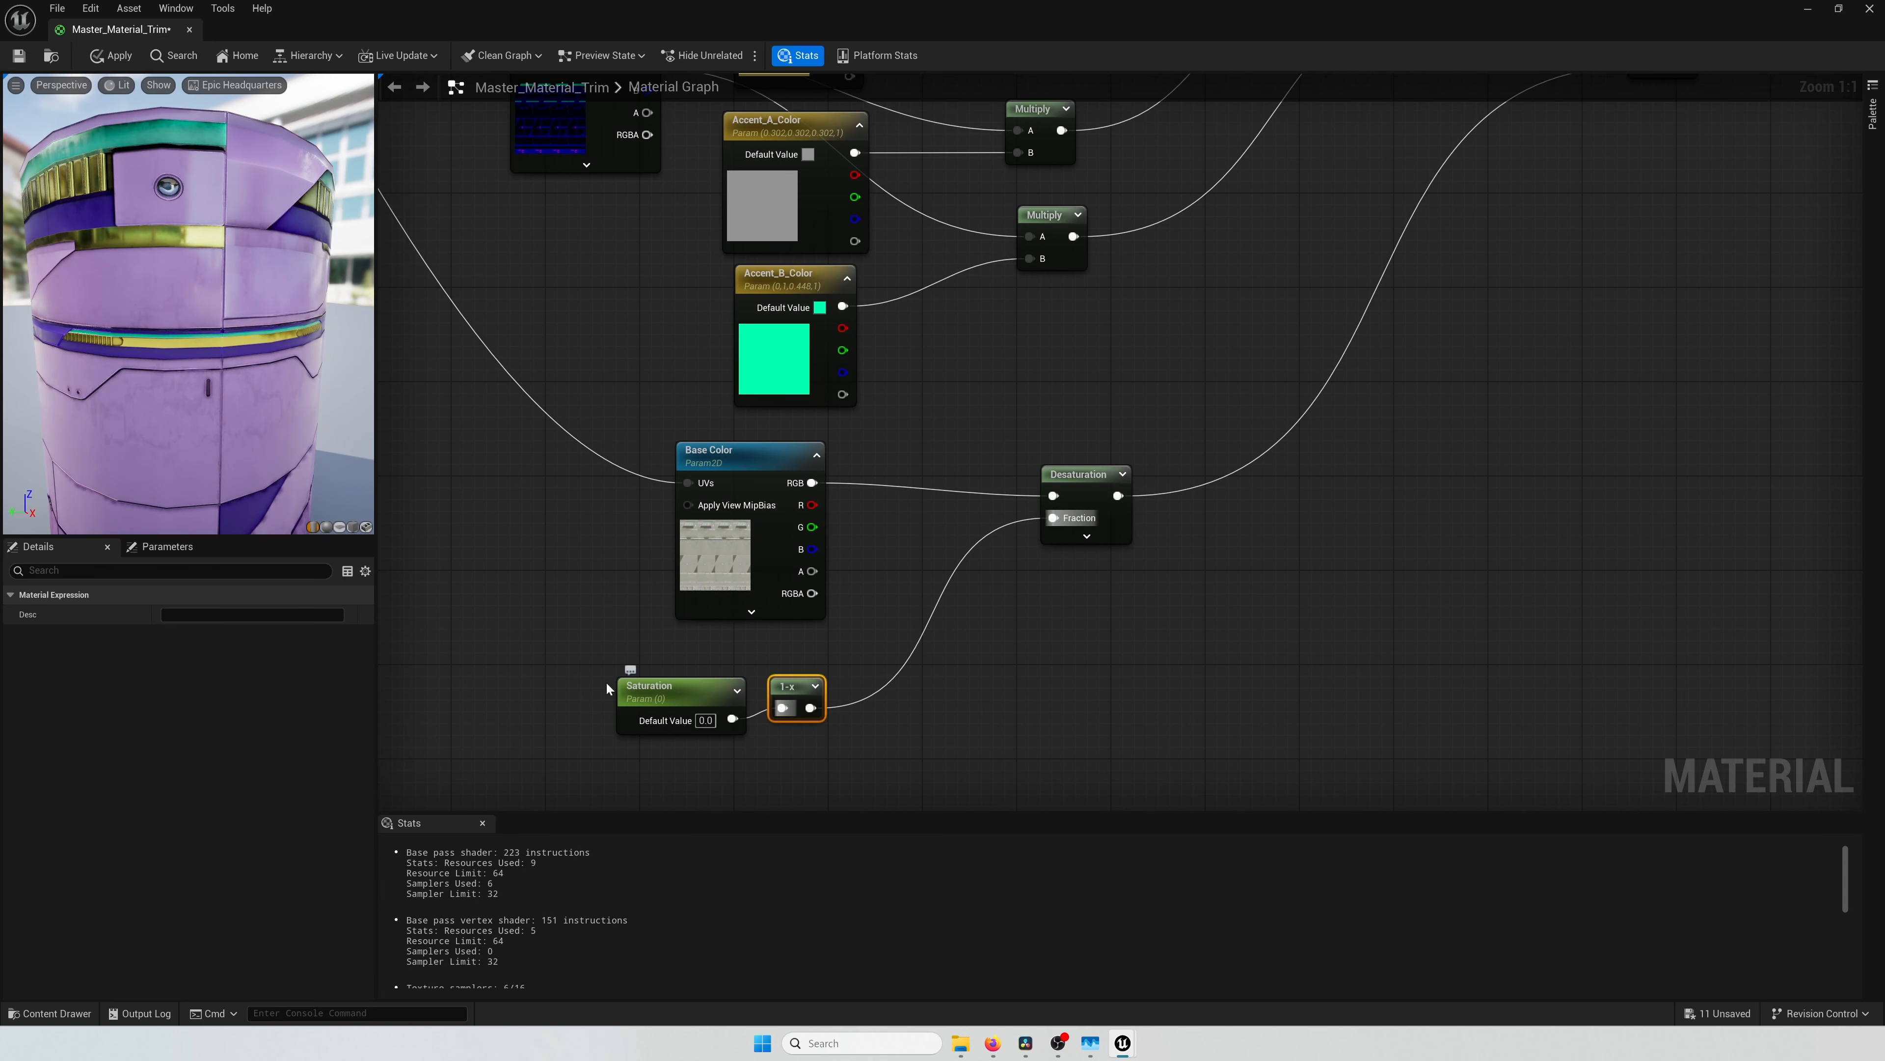
Step: Move the Saturation parameter away from the OneMinus node and rename it Base Color Saturation
left_click_drag(661, 687, 623, 687)
right_click(623, 687)
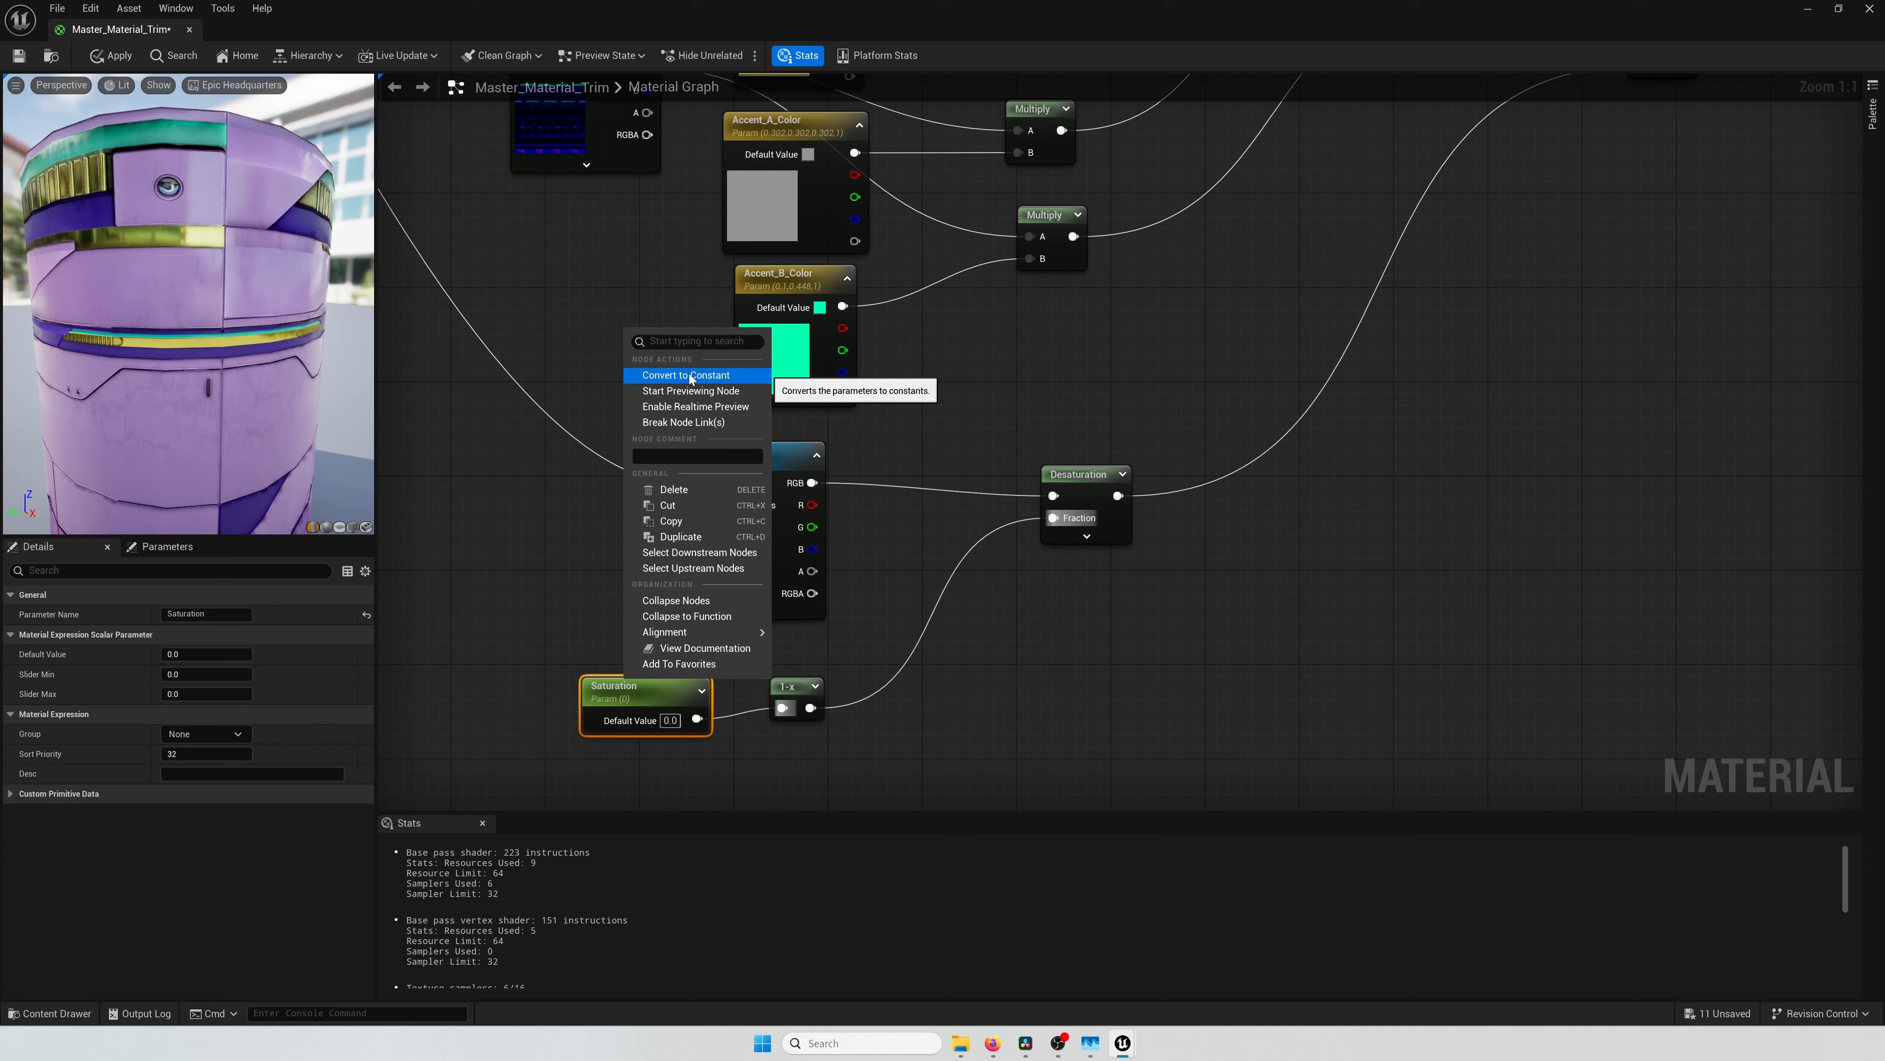
left_click(223, 615)
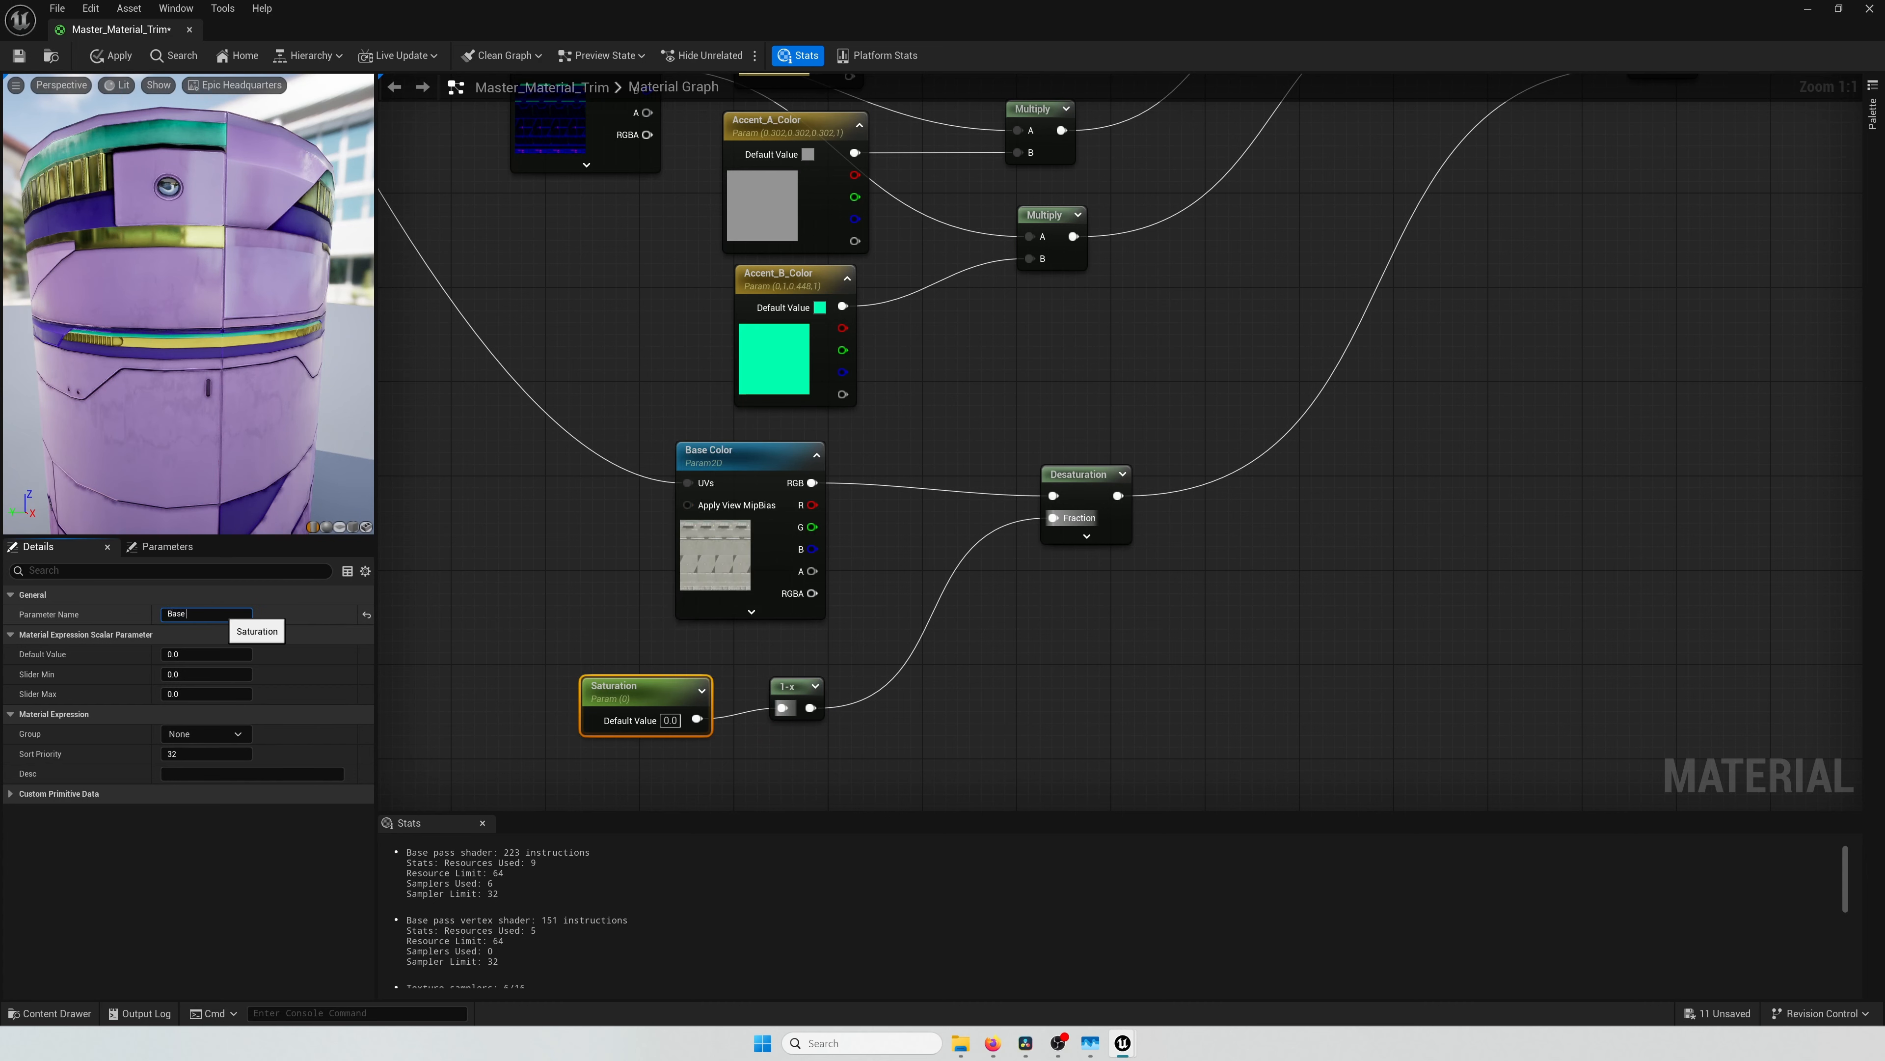
type("Base Color Saturation")
key("Return")
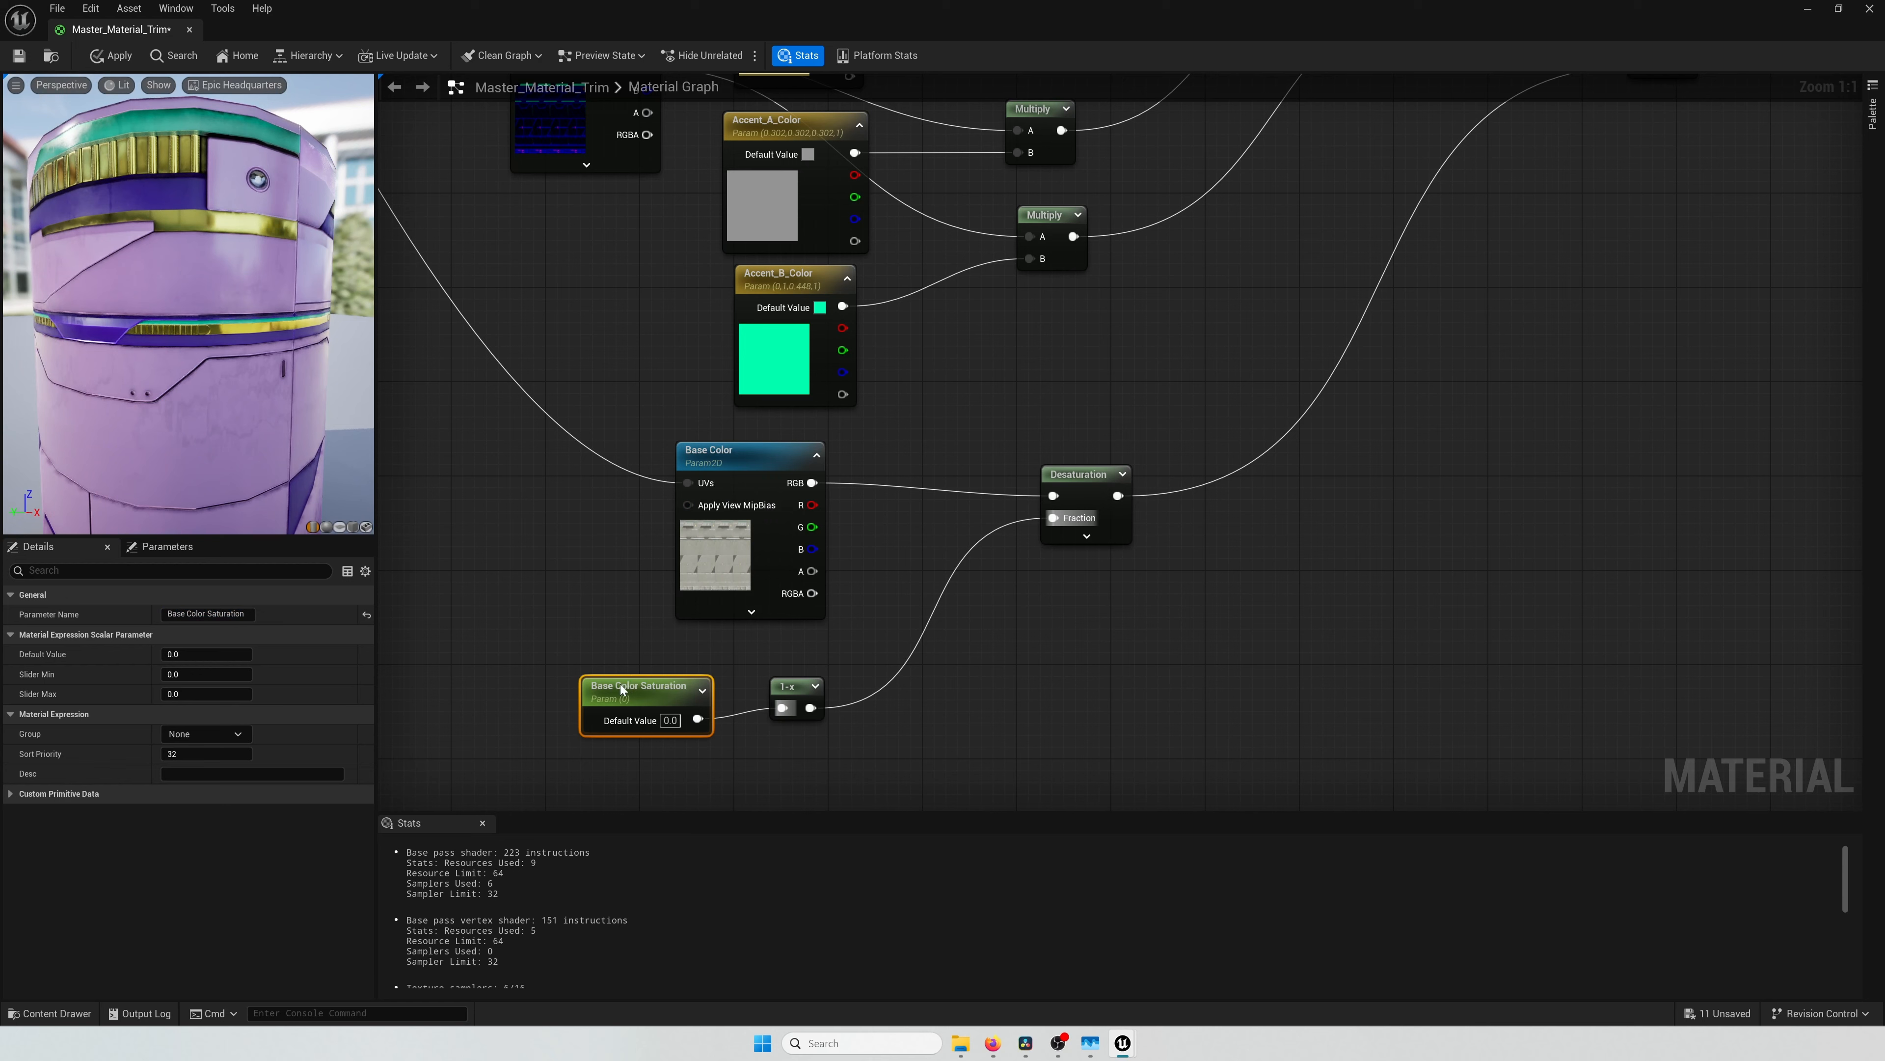
Step: Shift the Base Color Saturation node slightly and set its default value to 1, trying 0 in between
left_click_drag(619, 684, 595, 684)
type("1")
key("Return")
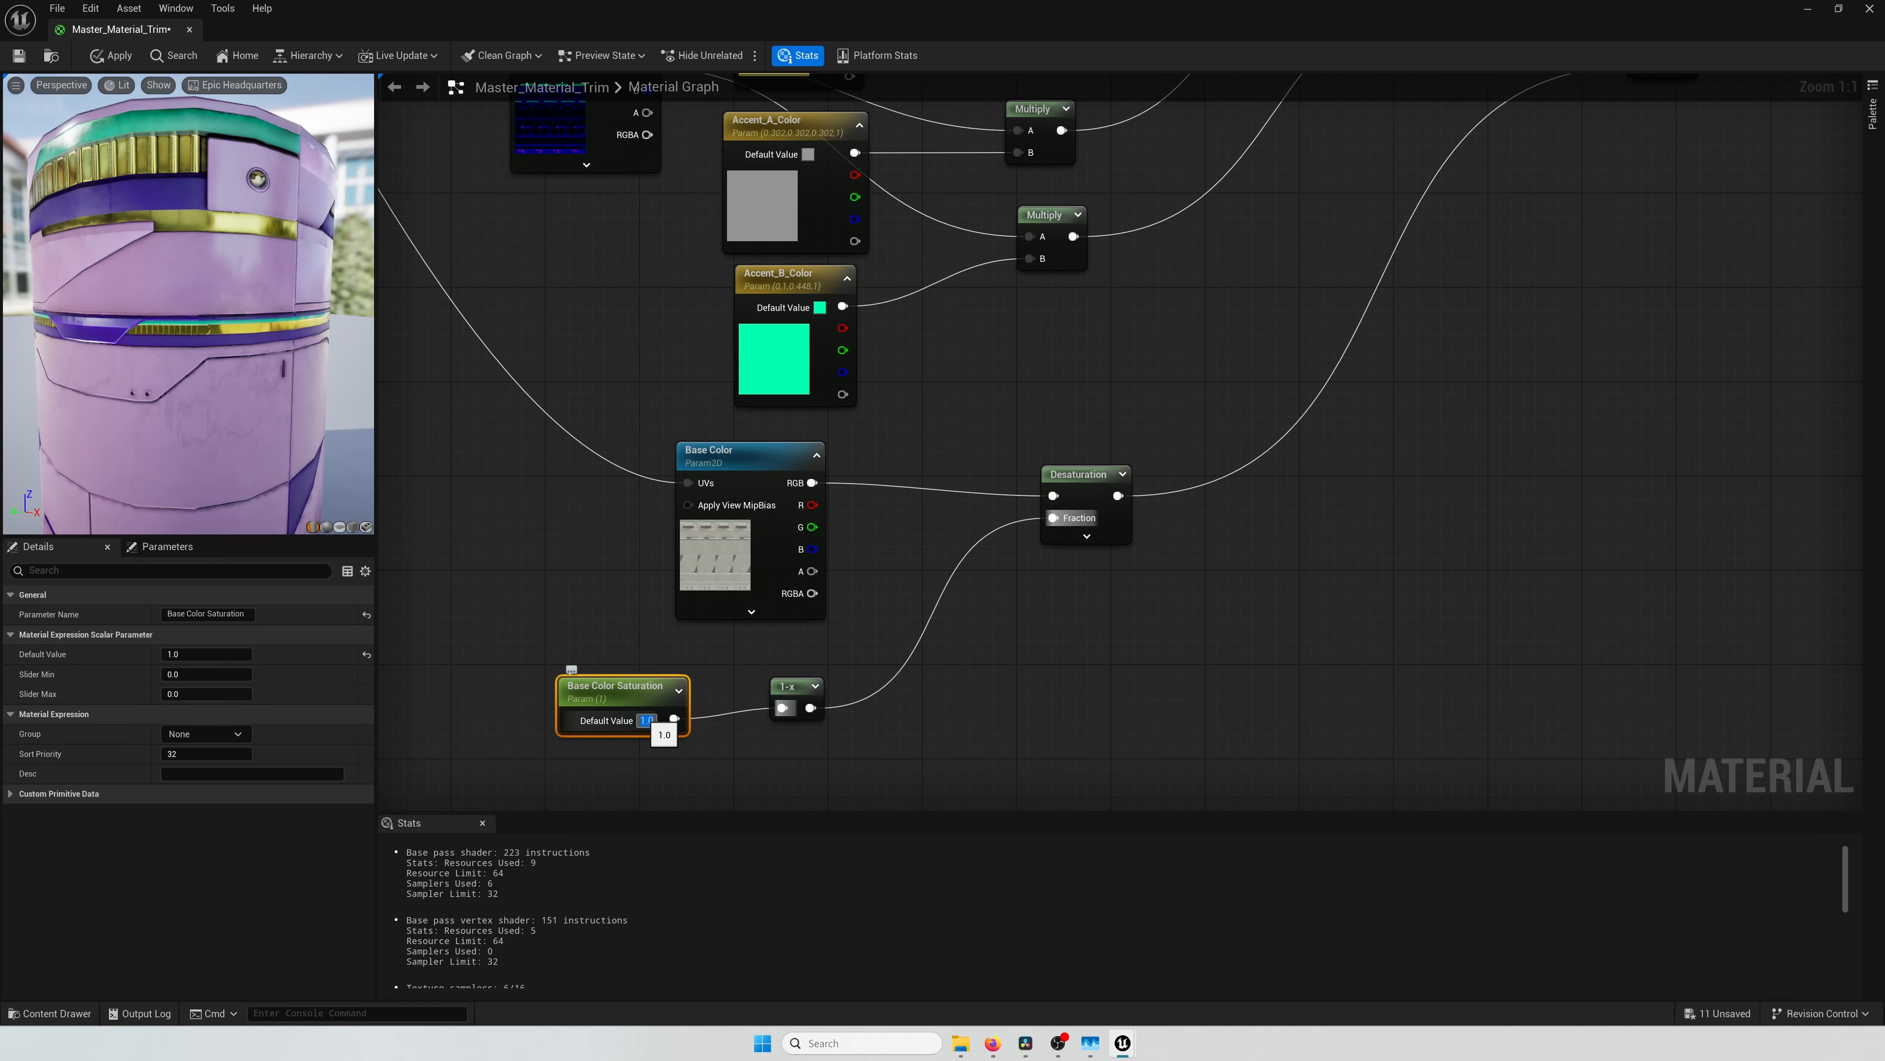
type("0")
key("Return")
type("1")
key("Return")
Step: Change the Accent_B_Color default to pure white by reducing its saturation to 0
left_click(898, 596)
left_click(743, 454)
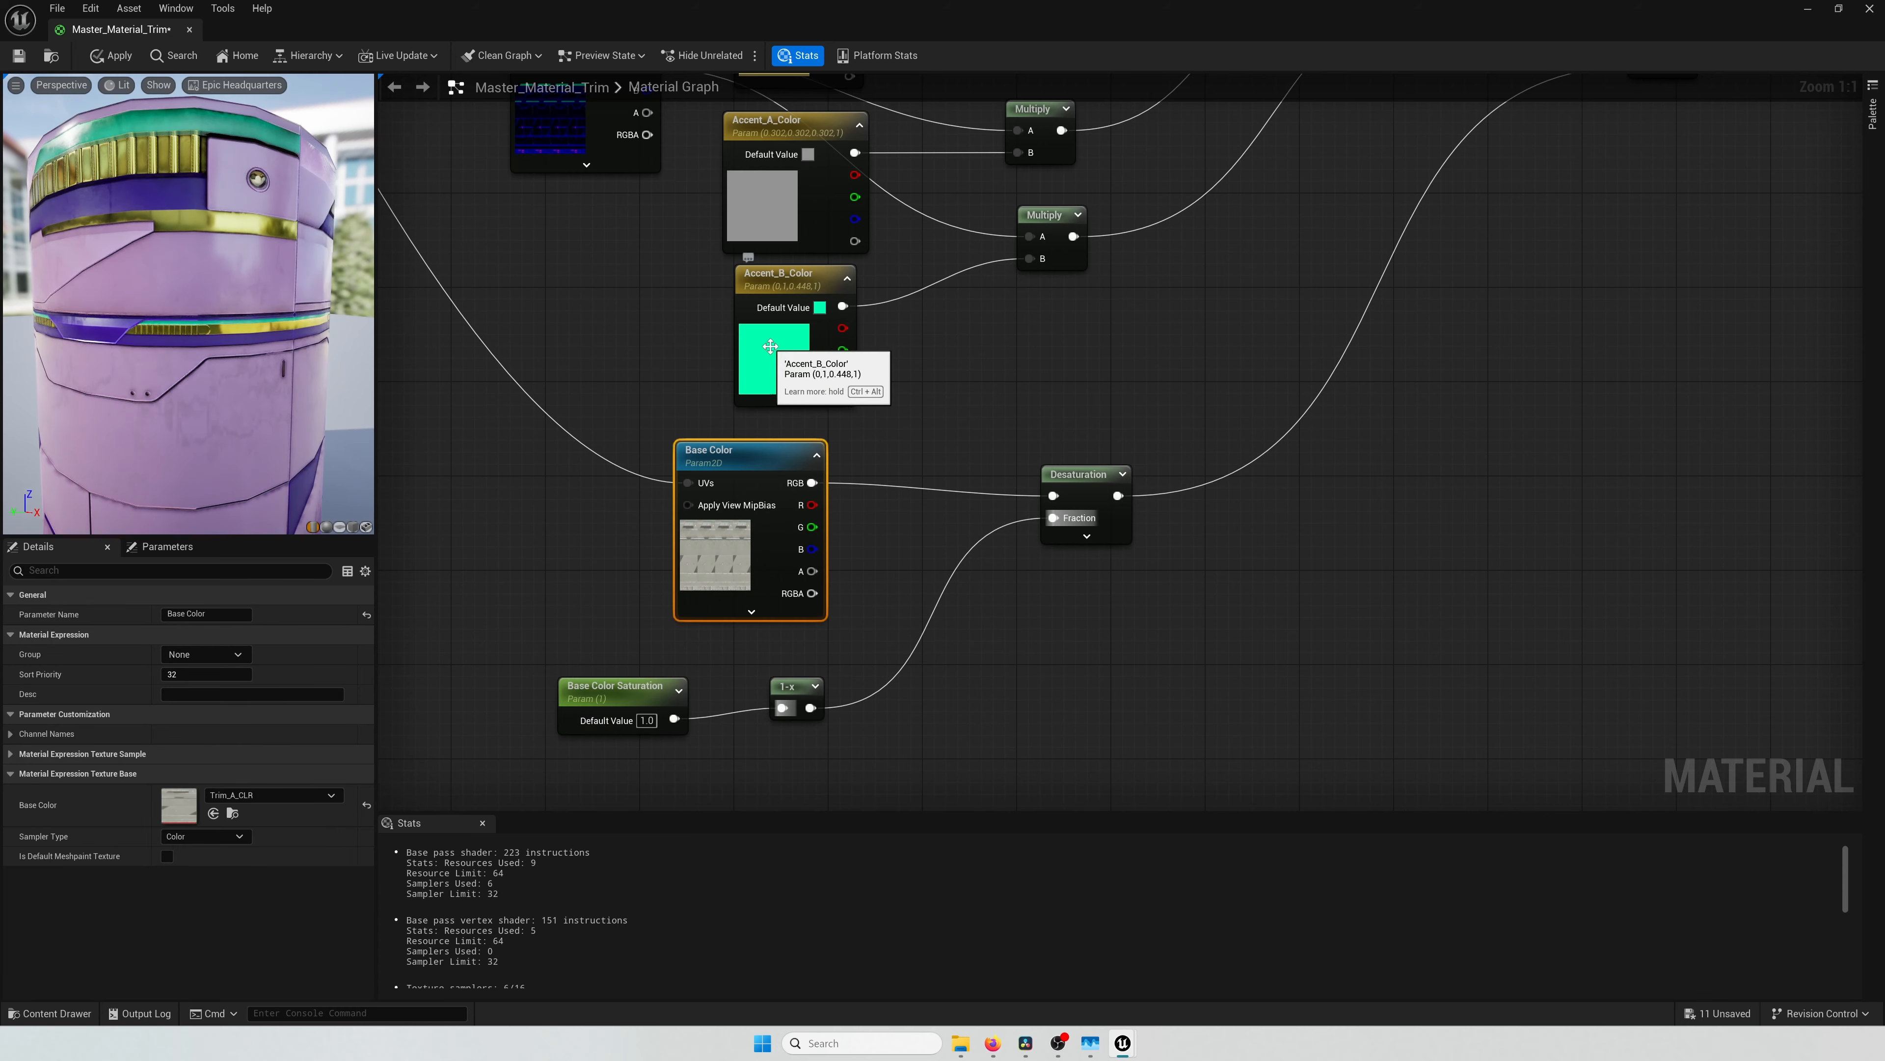
scroll(870, 323, "down", 1)
right_click_drag(876, 315, 859, 470)
left_click(773, 439)
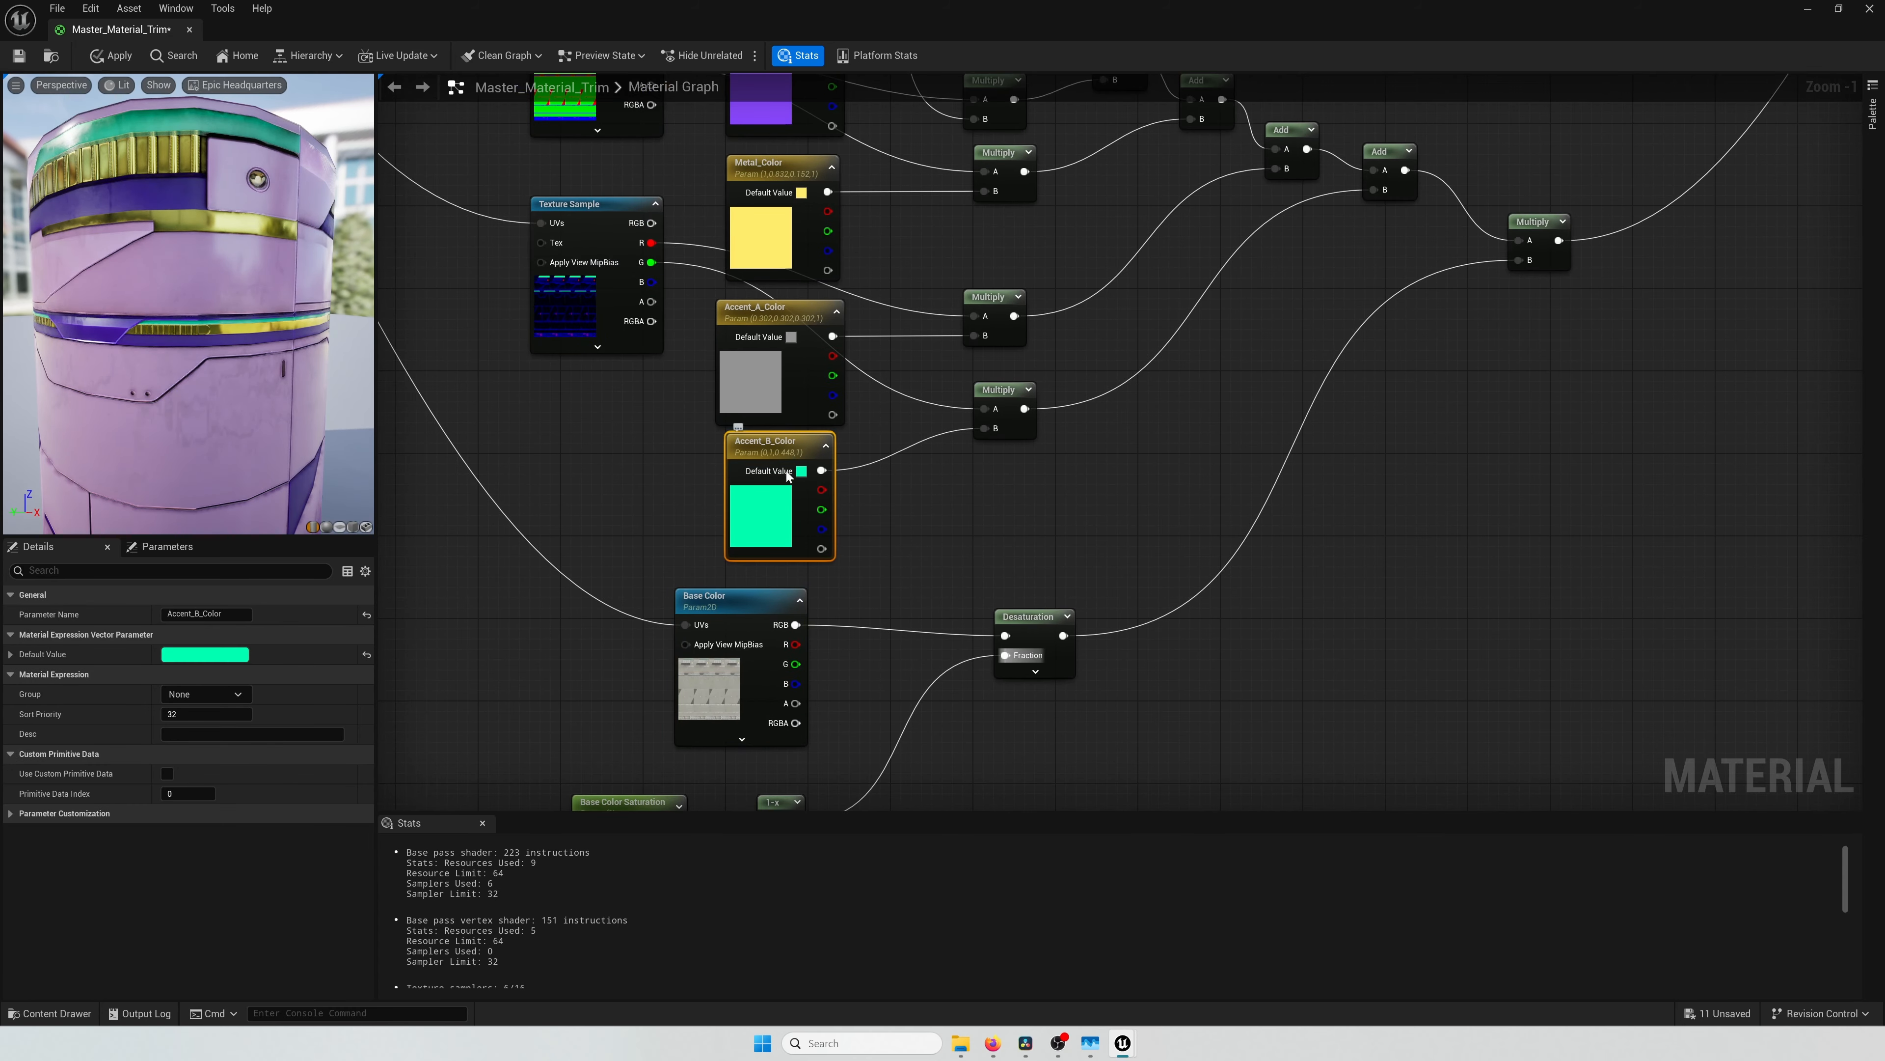
left_click(214, 657)
left_click_drag(402, 787, 395, 920)
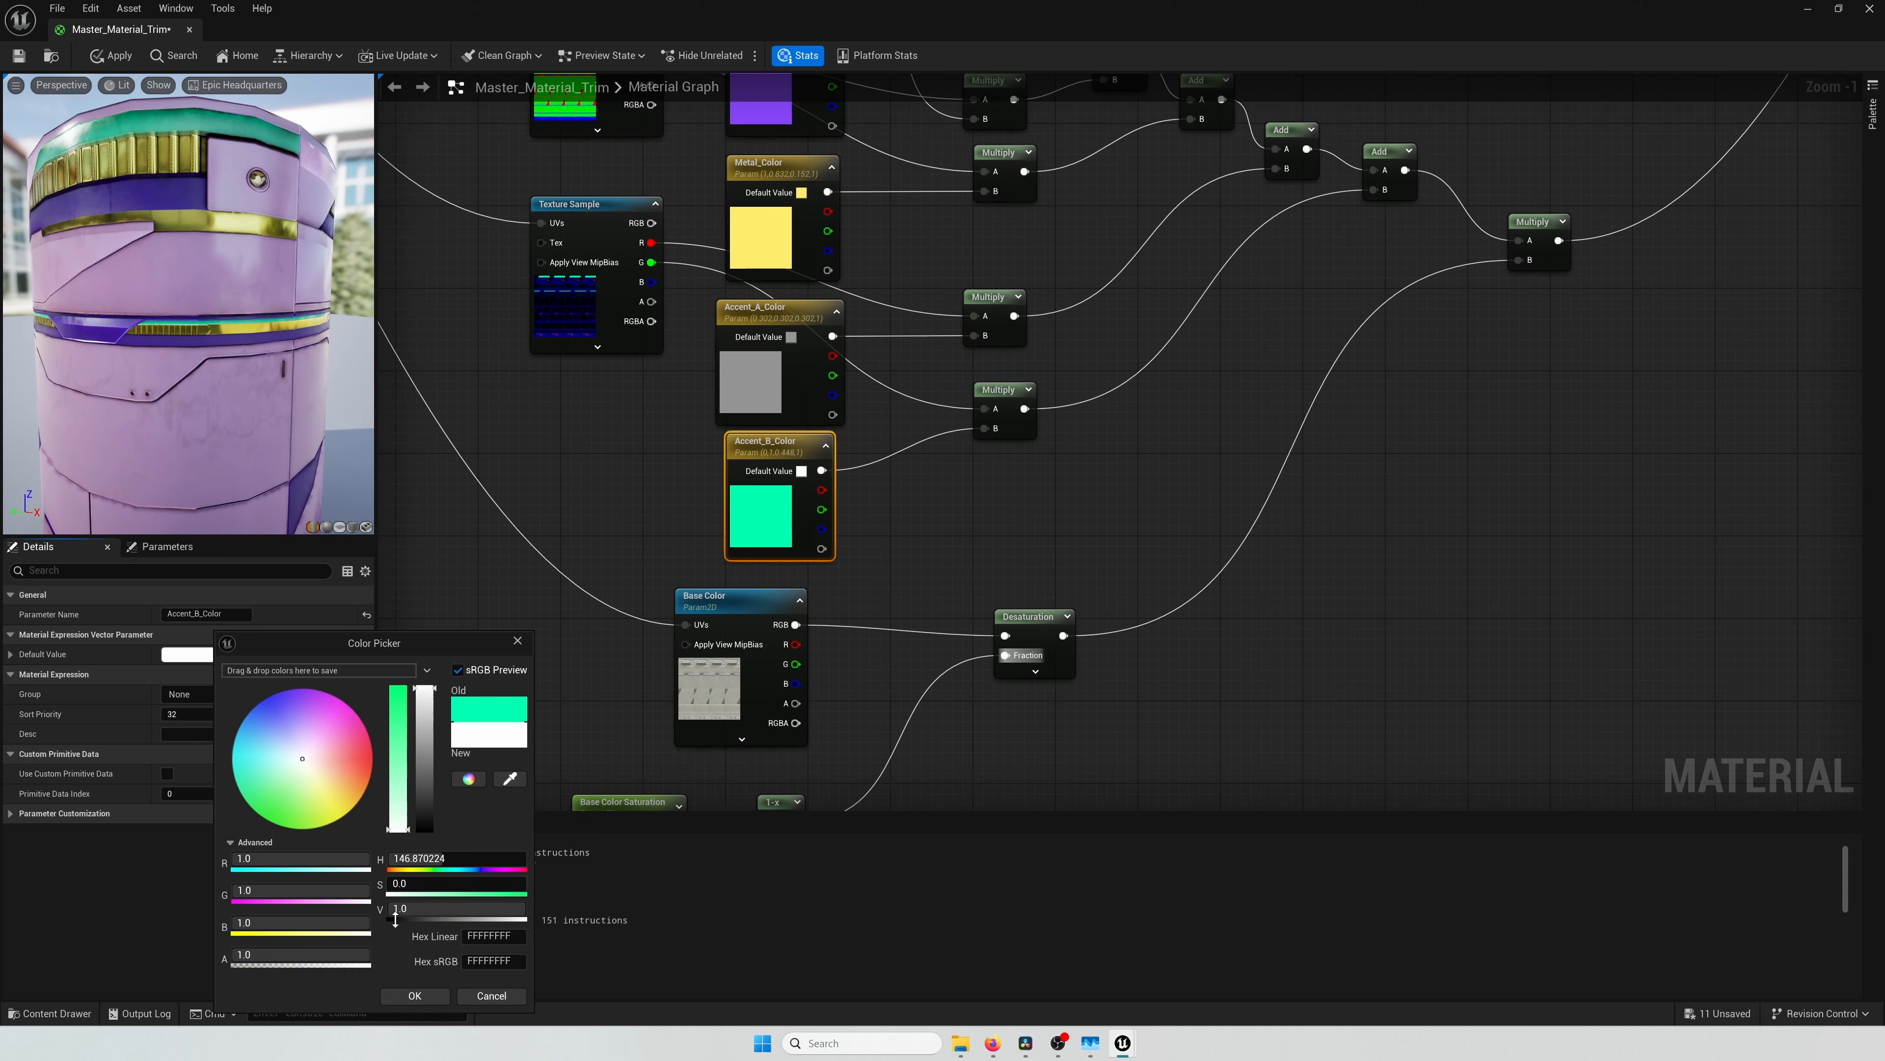
left_click(415, 996)
Step: Set the Accent_A_Color default to pure white with a brightness value of 1
right_click_drag(888, 502, 866, 640)
left_click(779, 523)
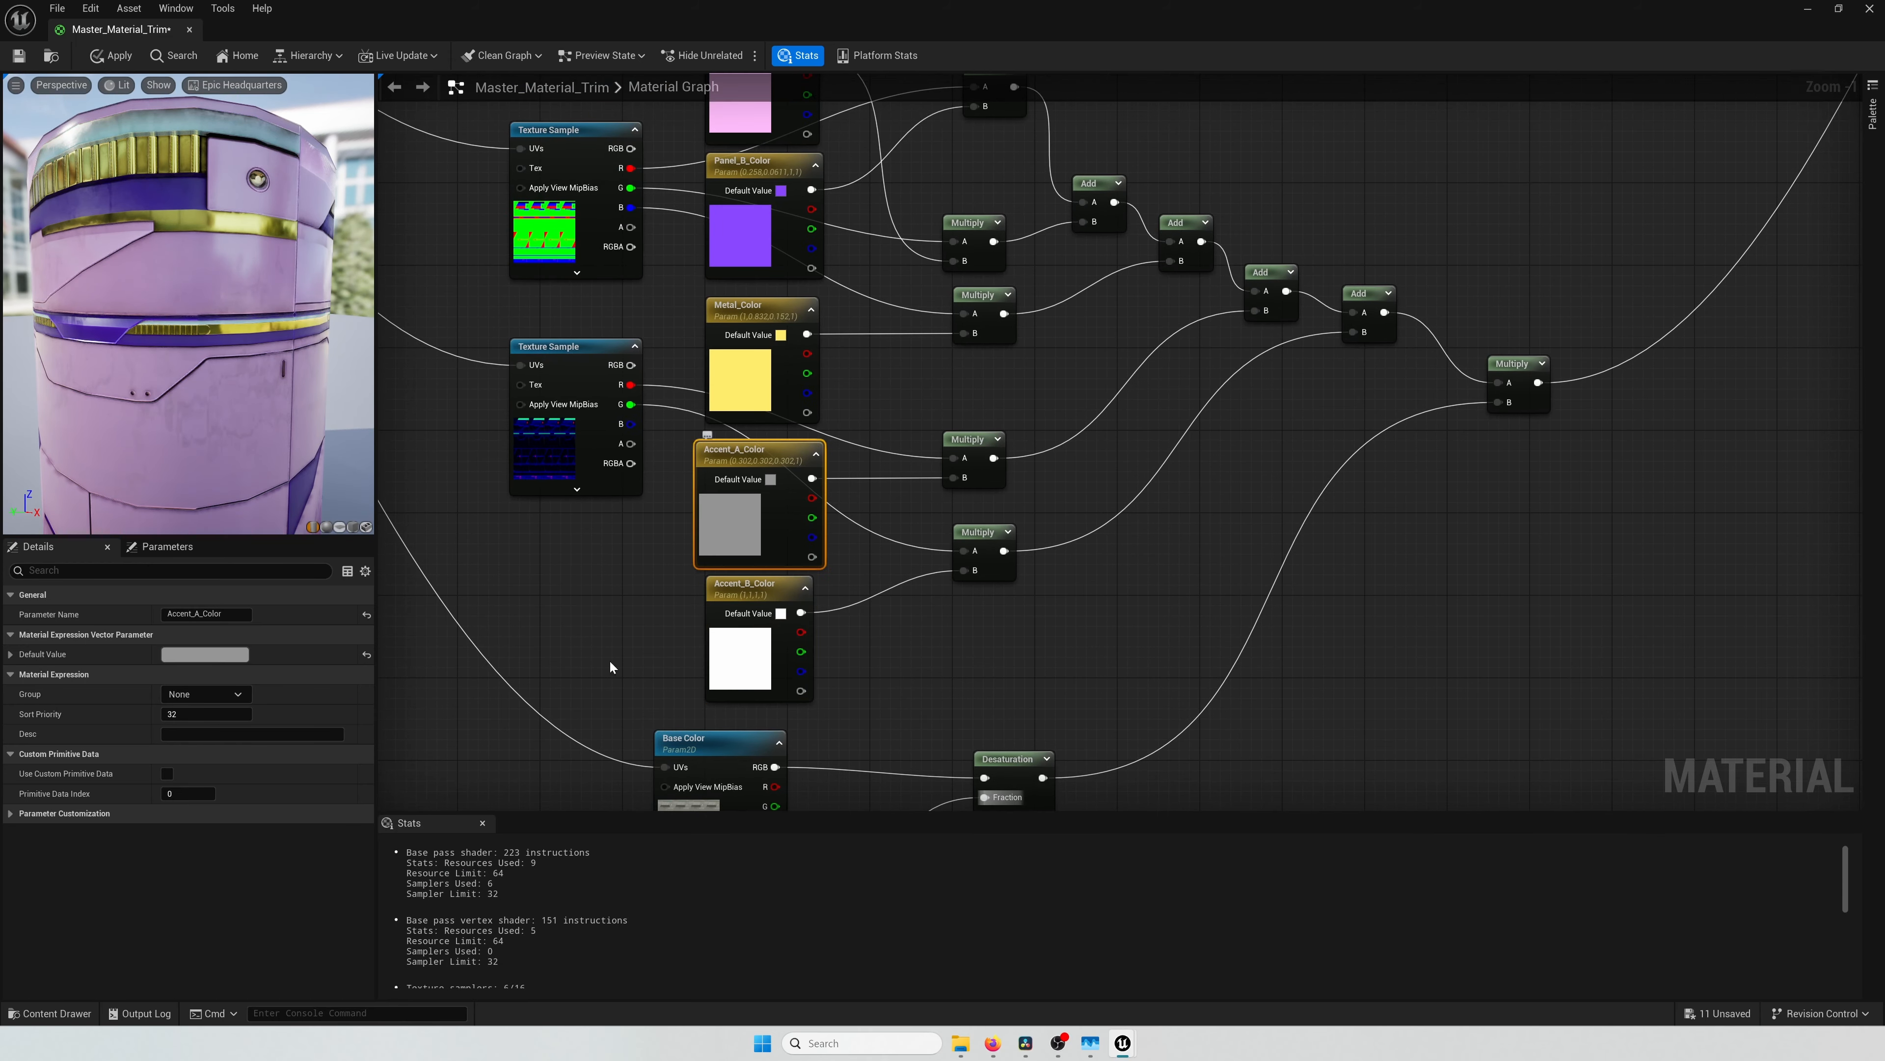
left_click(223, 655)
left_click_drag(431, 777, 408, 946)
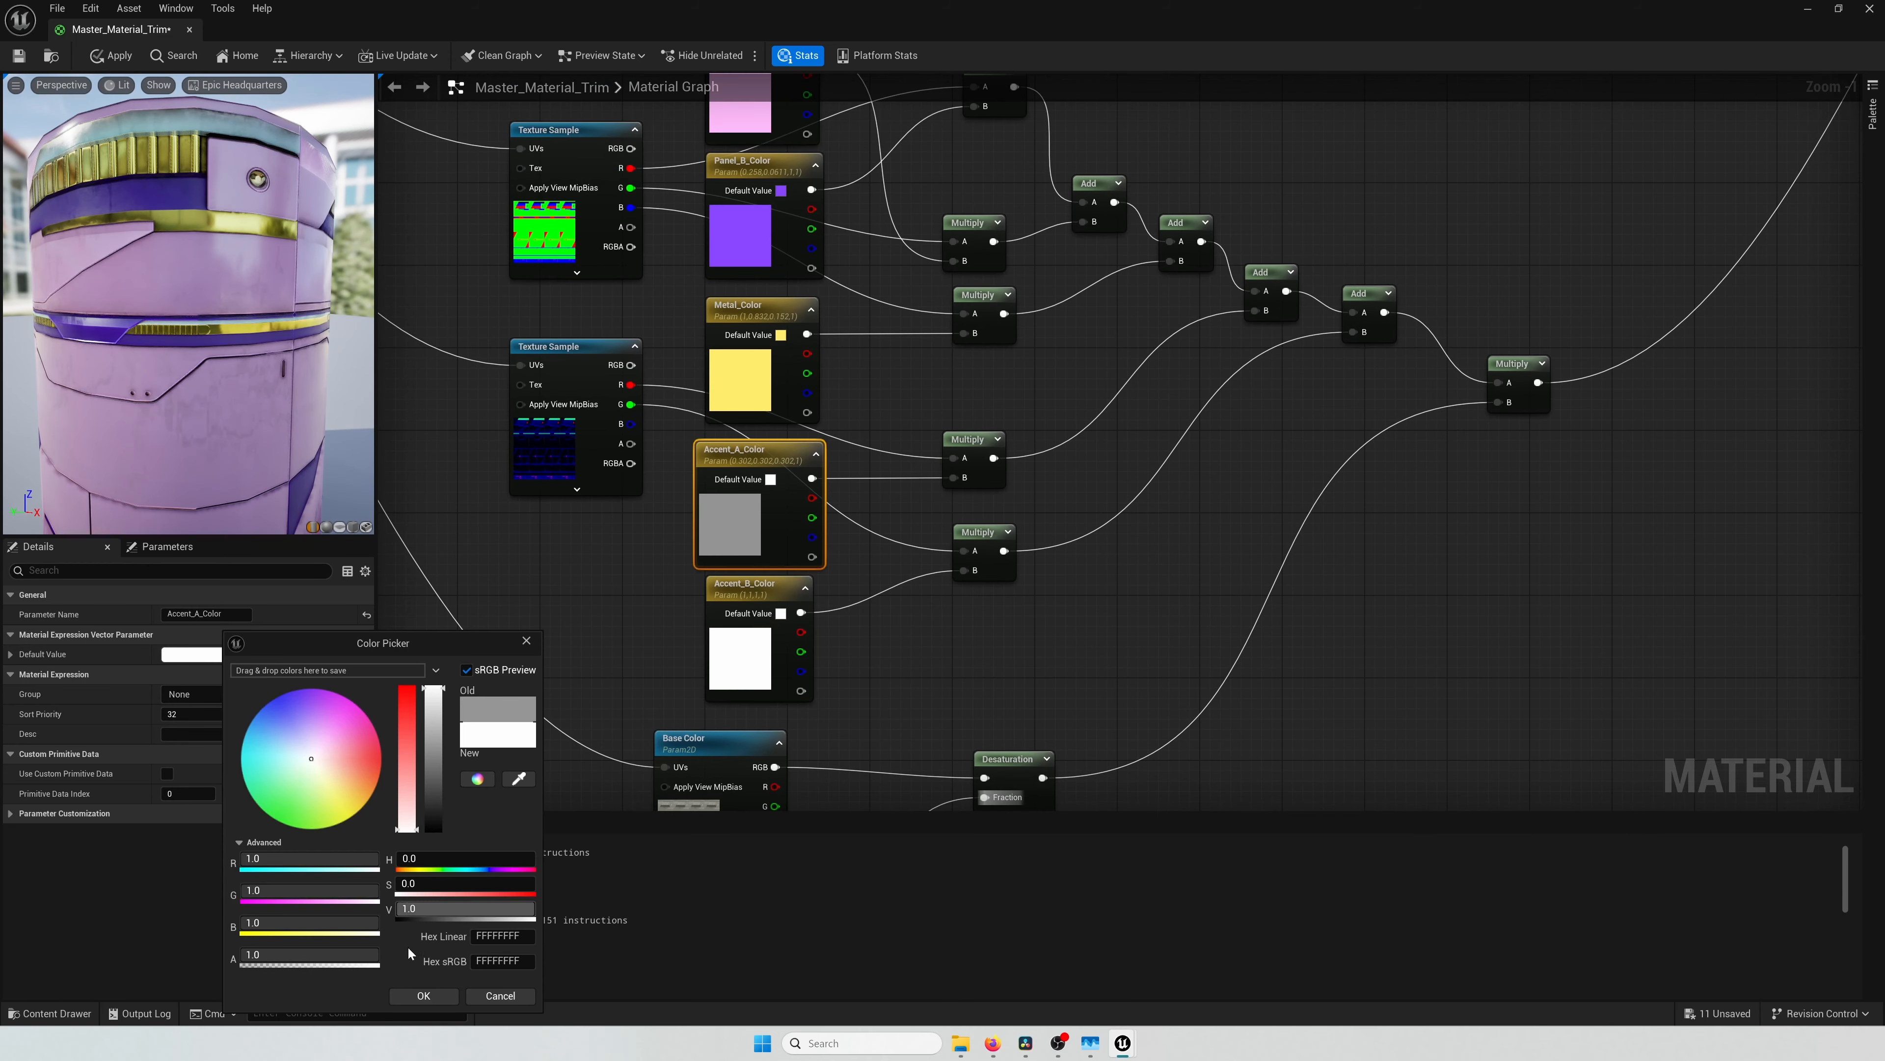
left_click(420, 988)
Step: Replace the Metal_Color default with pure white, using saturation 0 and value 1
right_click_drag(907, 407, 897, 538)
left_click(735, 438)
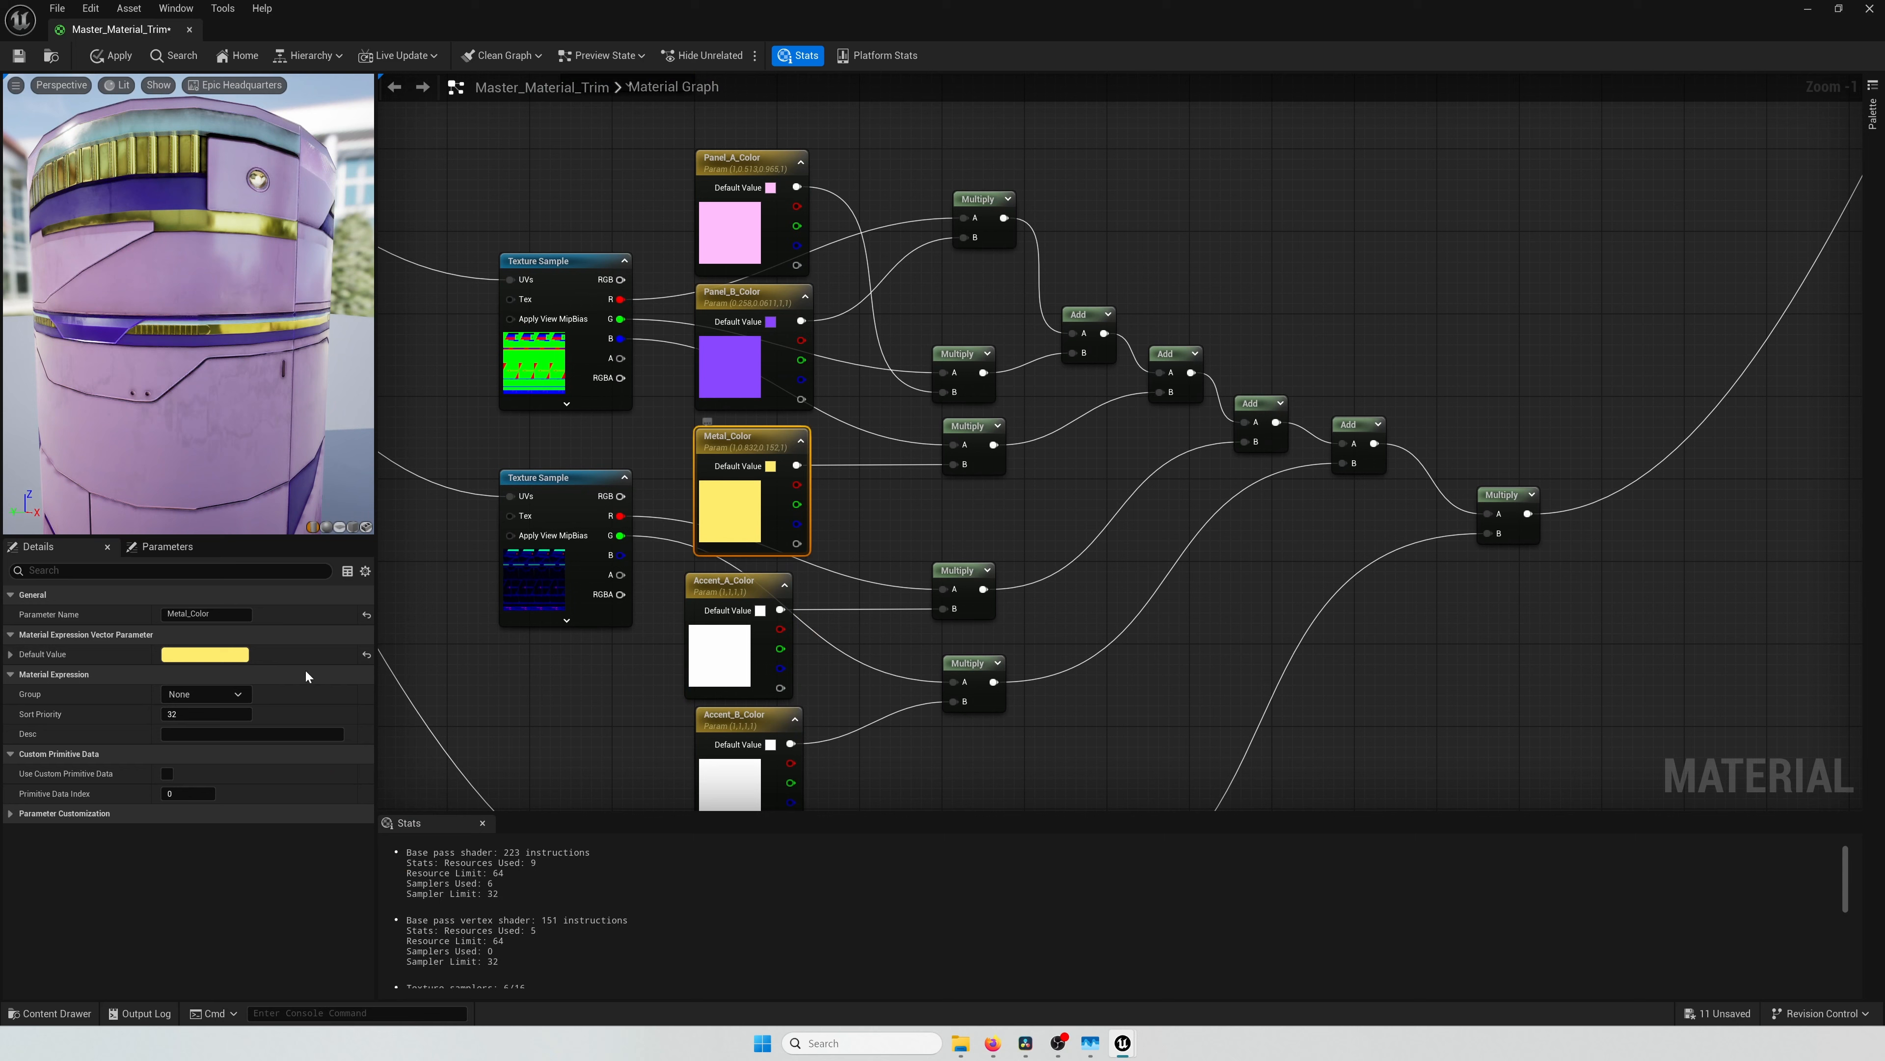
left_click(222, 655)
left_click_drag(413, 758, 407, 921)
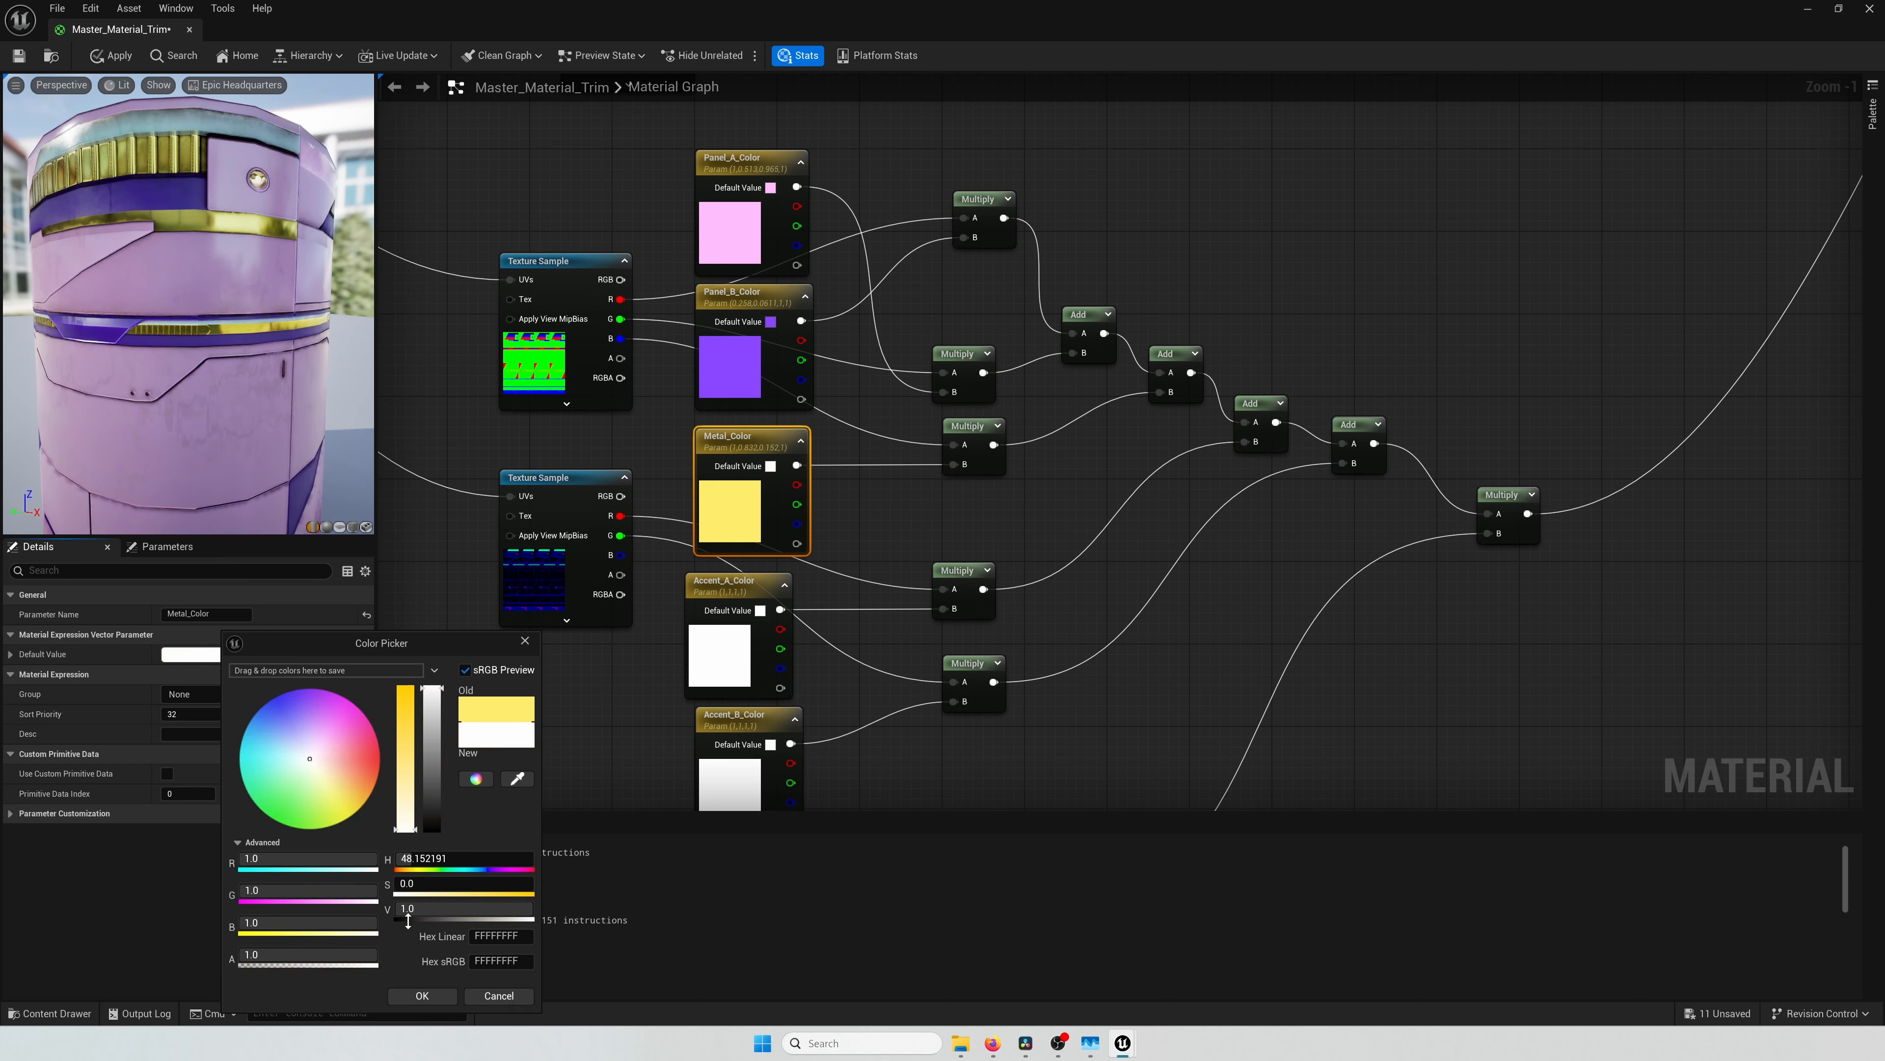
left_click(423, 995)
left_click(223, 654)
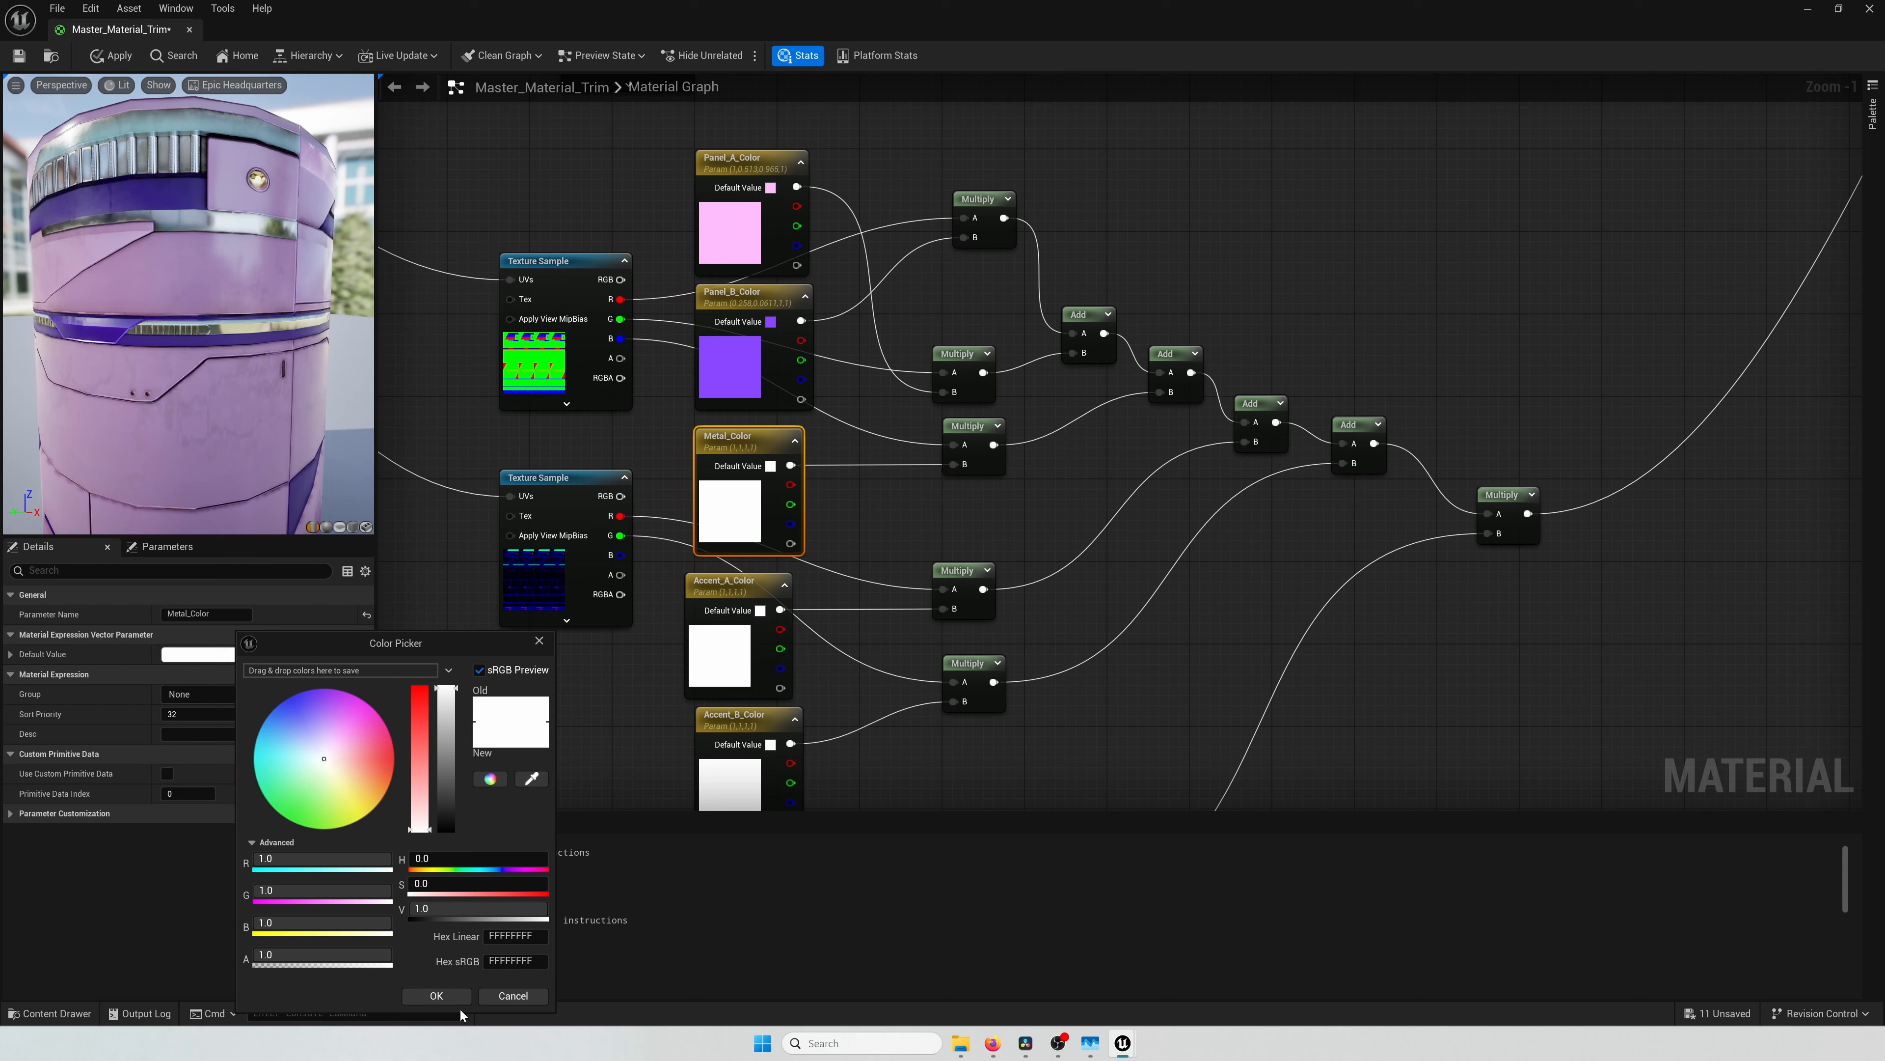
left_click(535, 643)
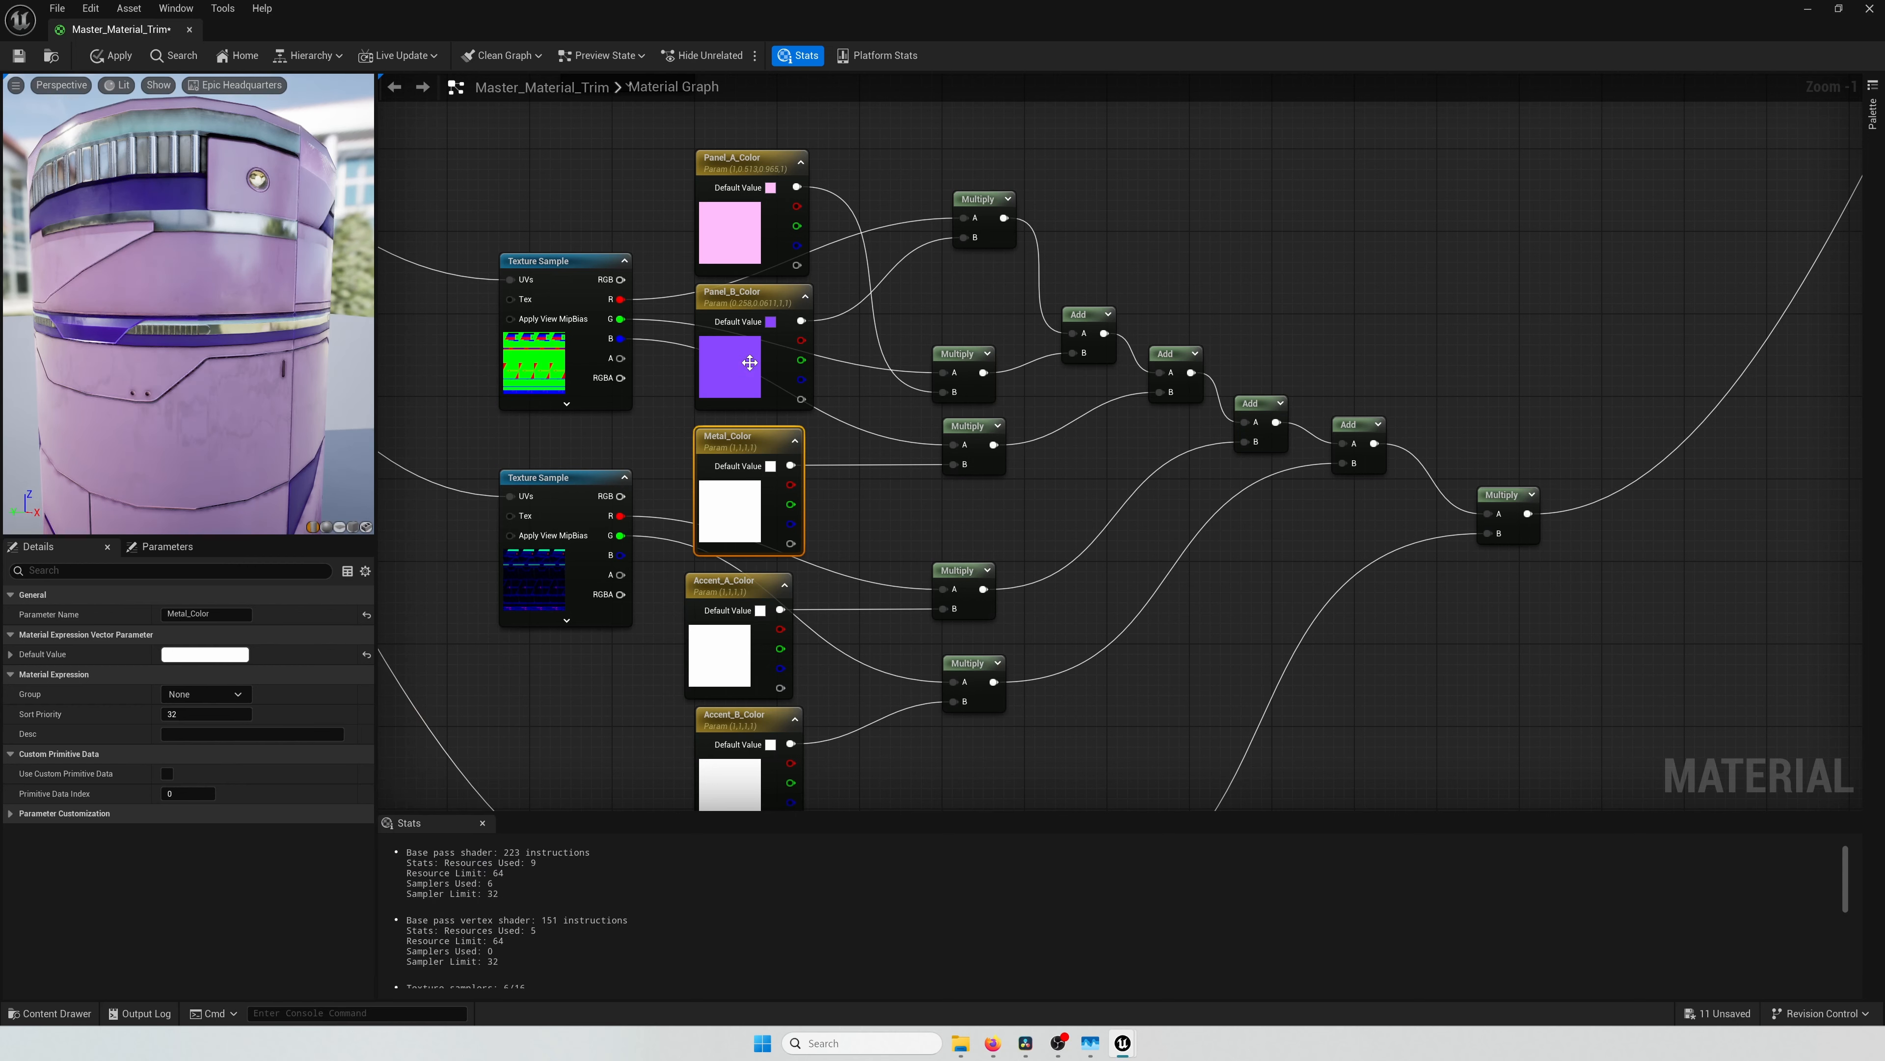
Step: Change the Panel_B_Color default to pure white by reducing its saturation to 0
left_click(732, 297)
left_click(196, 655)
left_click_drag(380, 808, 381, 831)
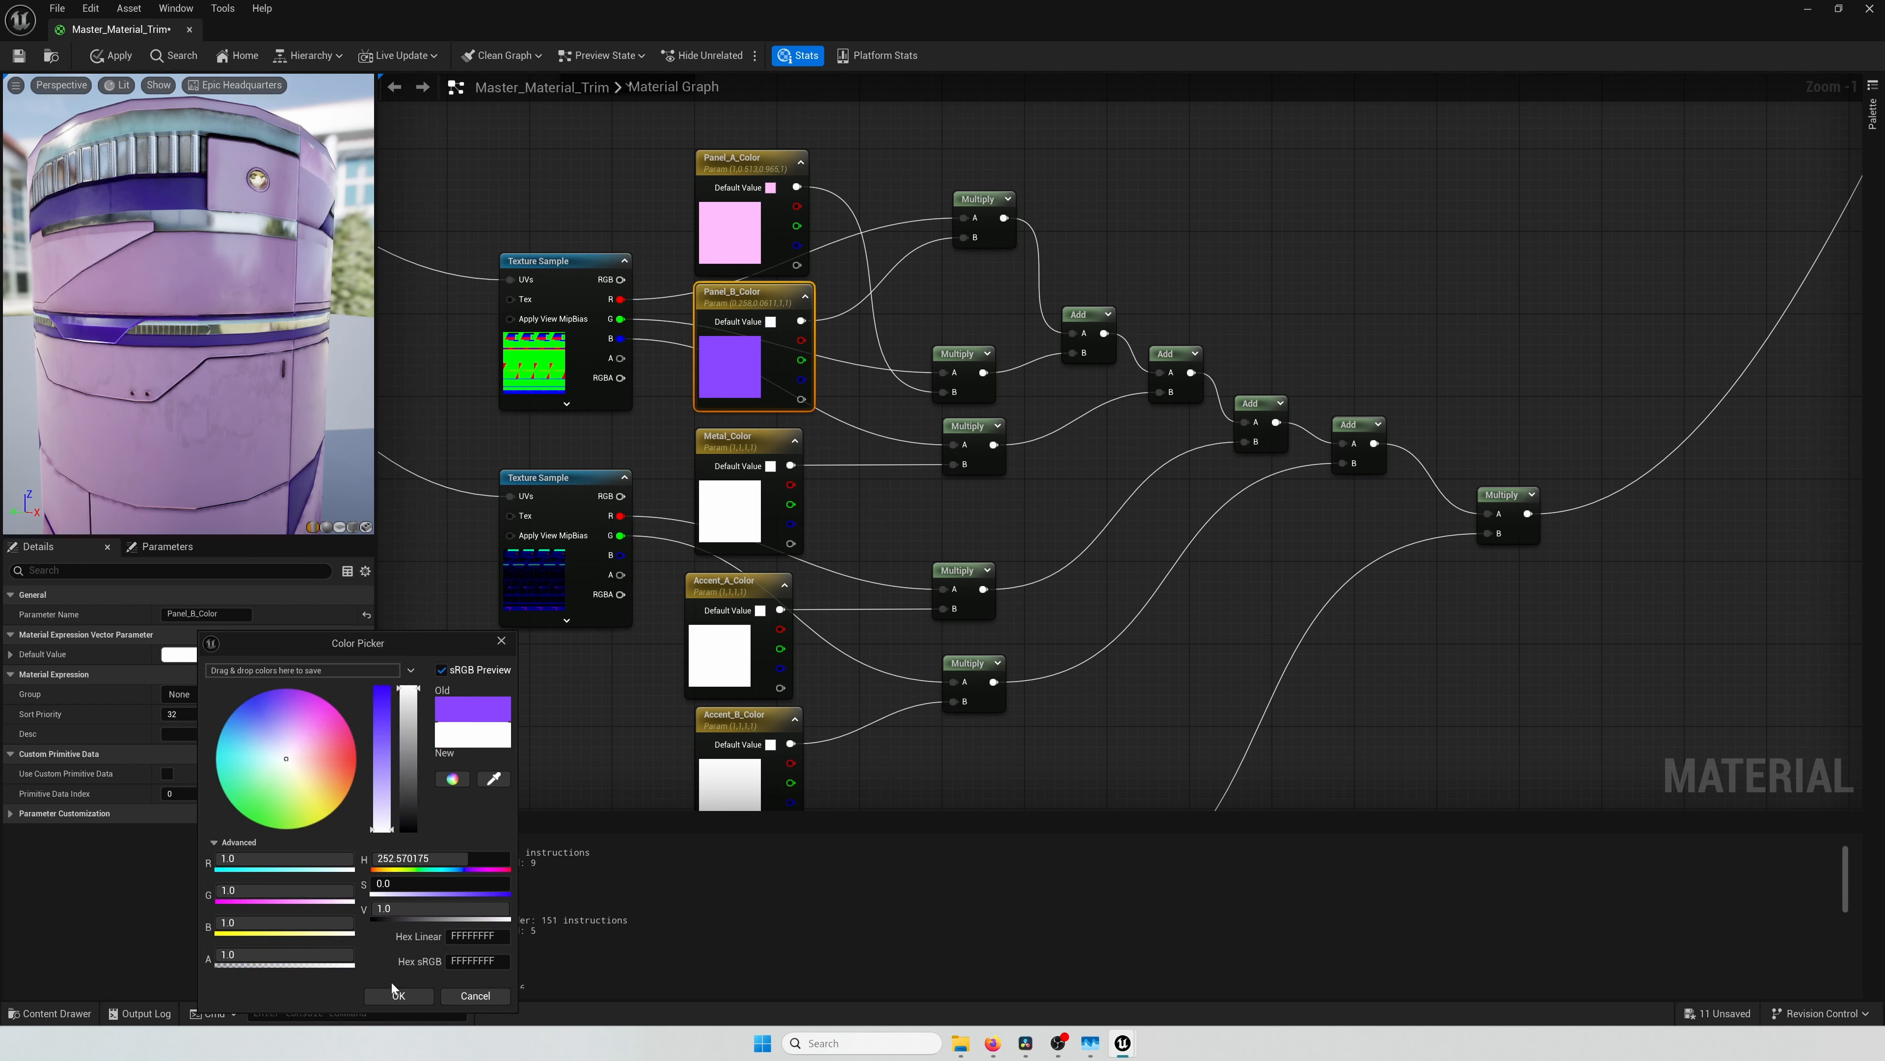
left_click(398, 995)
Step: Change the Panel_A_Color default to pure white by removing all saturation
left_click(731, 159)
left_click(220, 655)
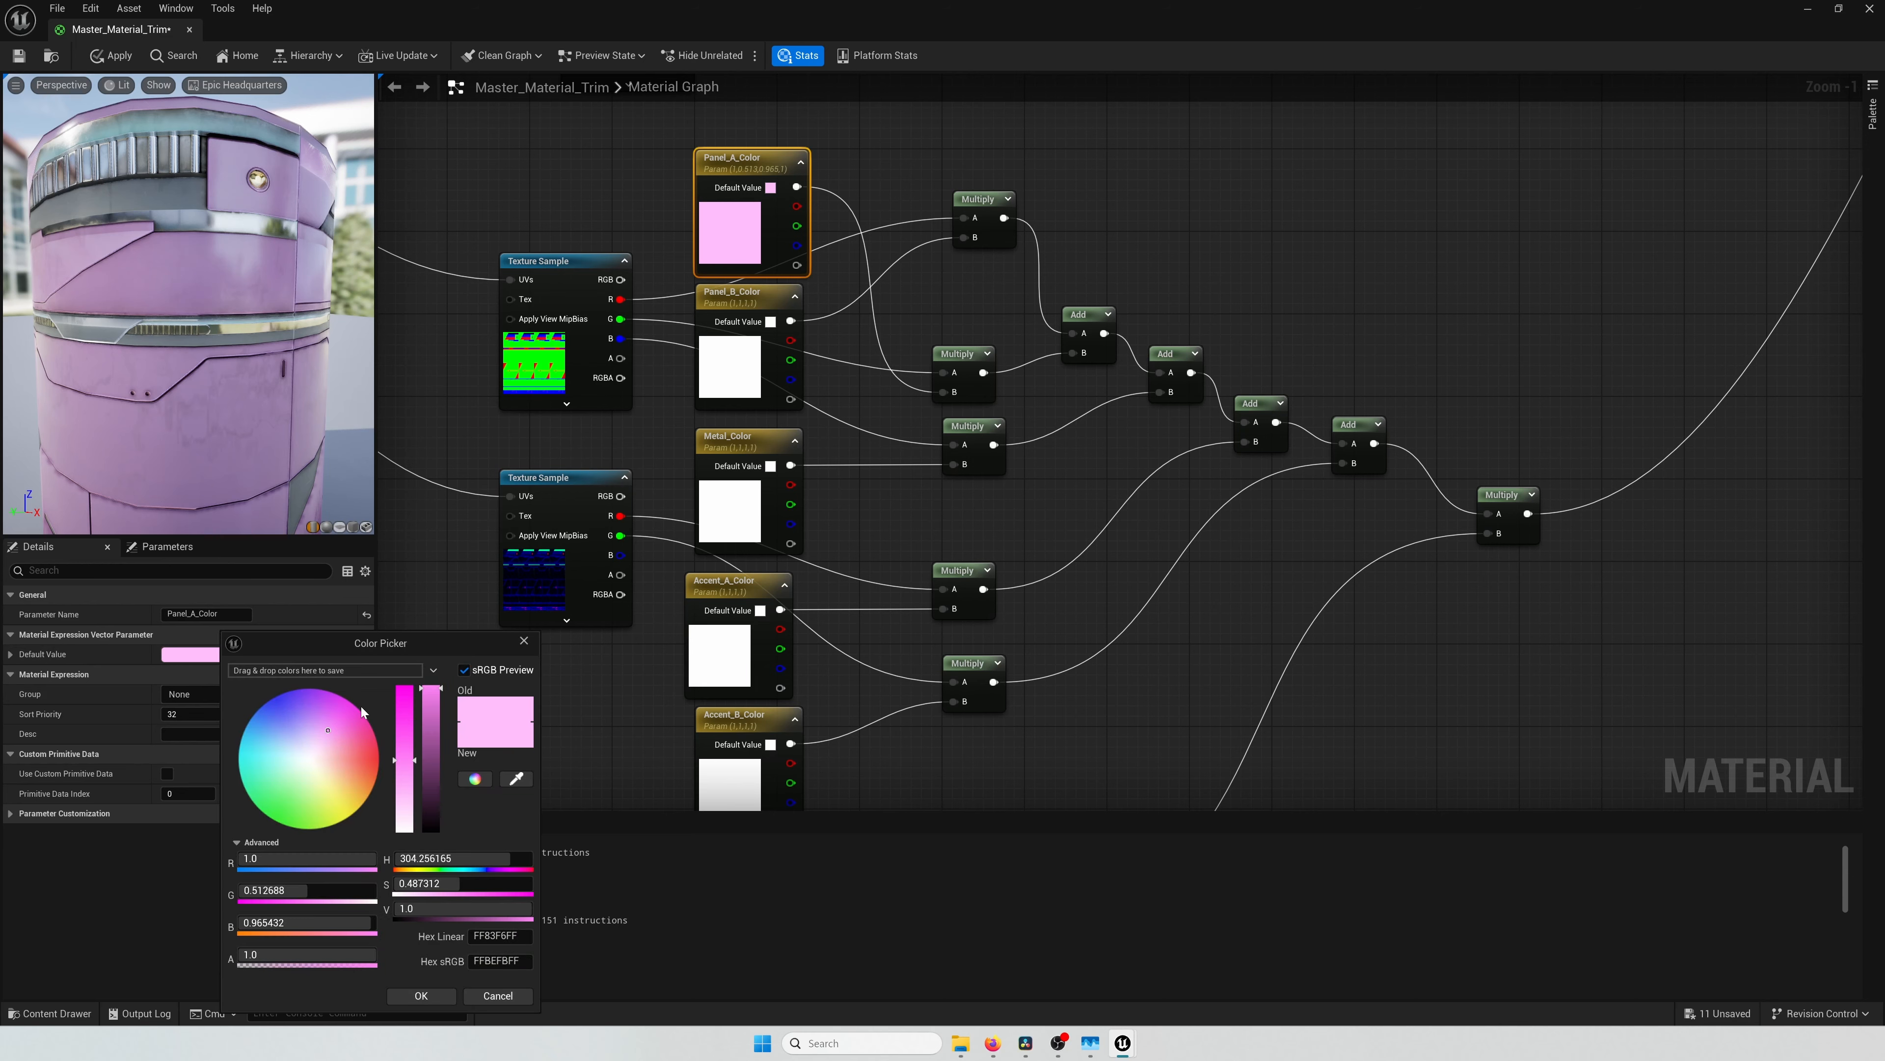
left_click_drag(408, 783, 409, 829)
left_click(420, 996)
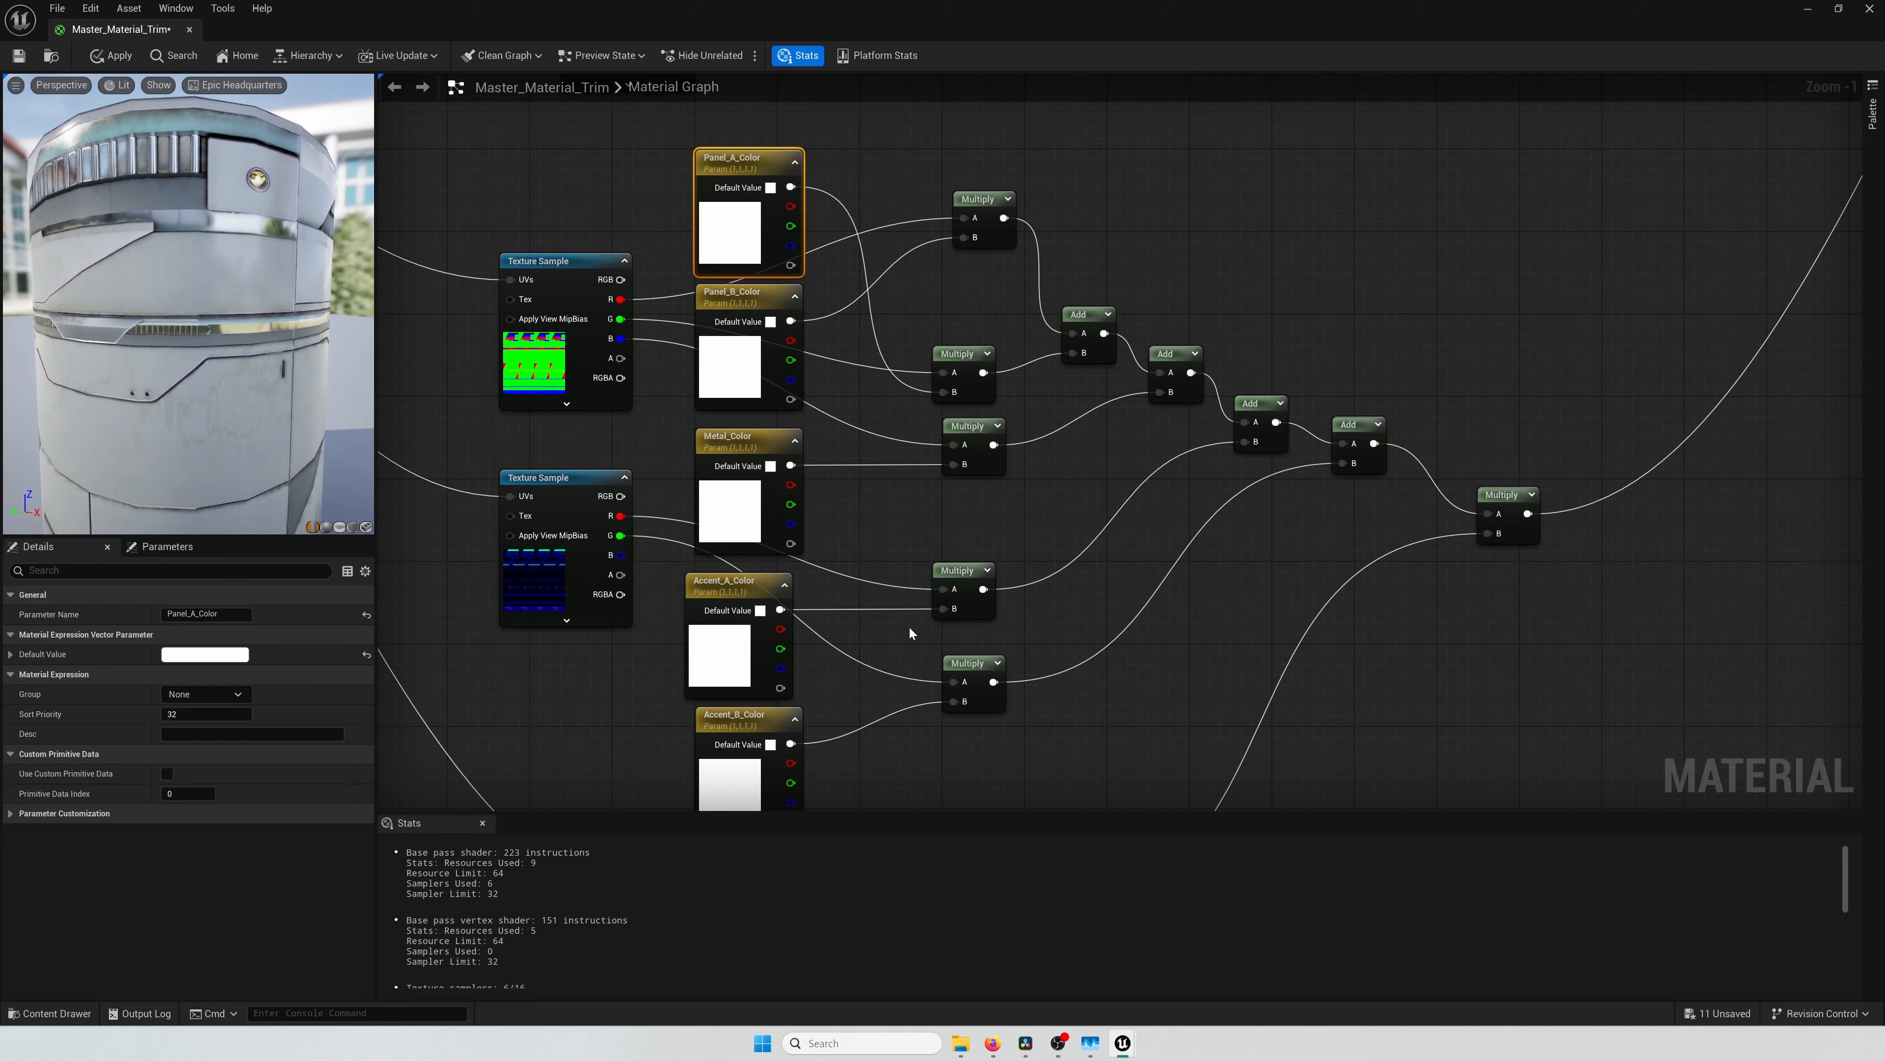
Step: Try Base Color Saturation at 0 to preview the desaturated texture, and restore its default value to 1
right_click_drag(909, 626, 893, 285)
scroll(713, 588, "up", 1)
left_click(624, 599)
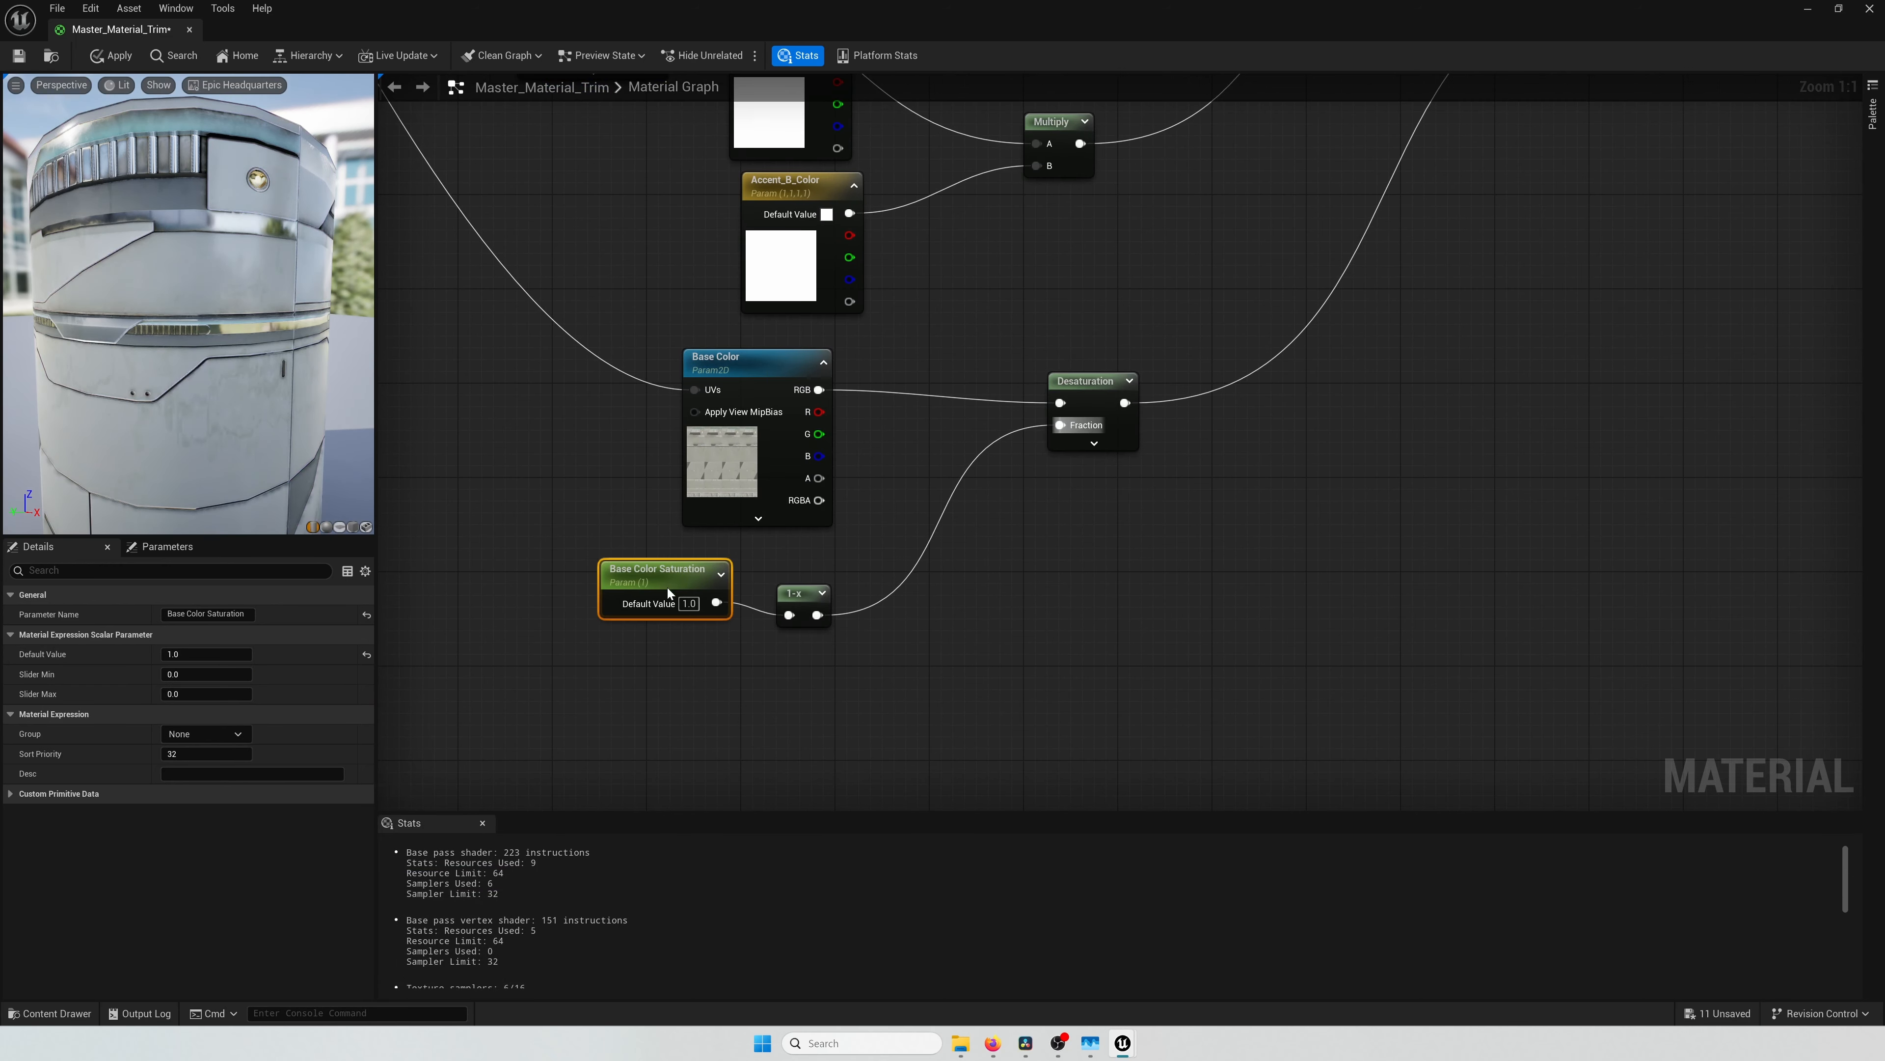
left_click(229, 655)
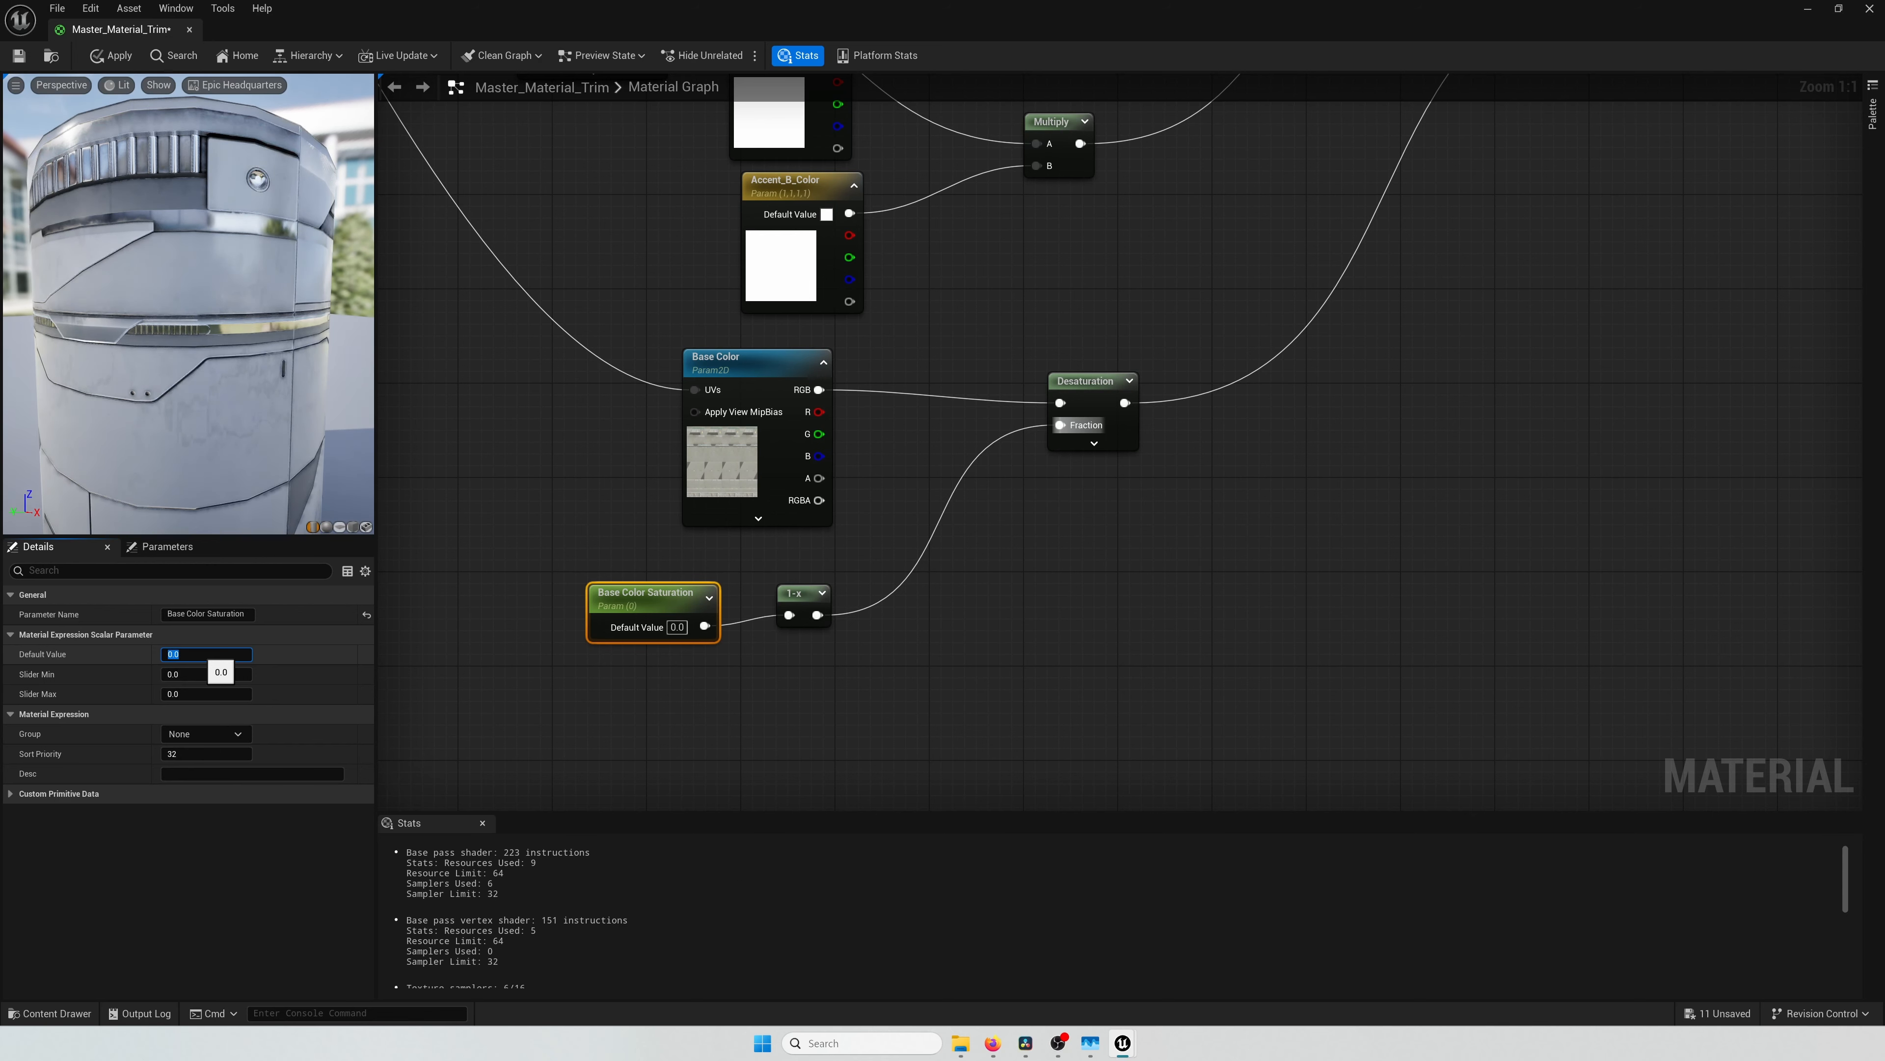
type("1")
key("Return")
type("1")
key("Return")
Step: Tidy the graph by repositioning the Desaturation node, the final color Multiply, and the Base Color Saturation parameter
right_click_drag(1047, 523, 873, 617)
scroll(874, 617, "down", 1)
left_click_drag(882, 513, 889, 509)
right_click_drag(1198, 442, 1042, 387)
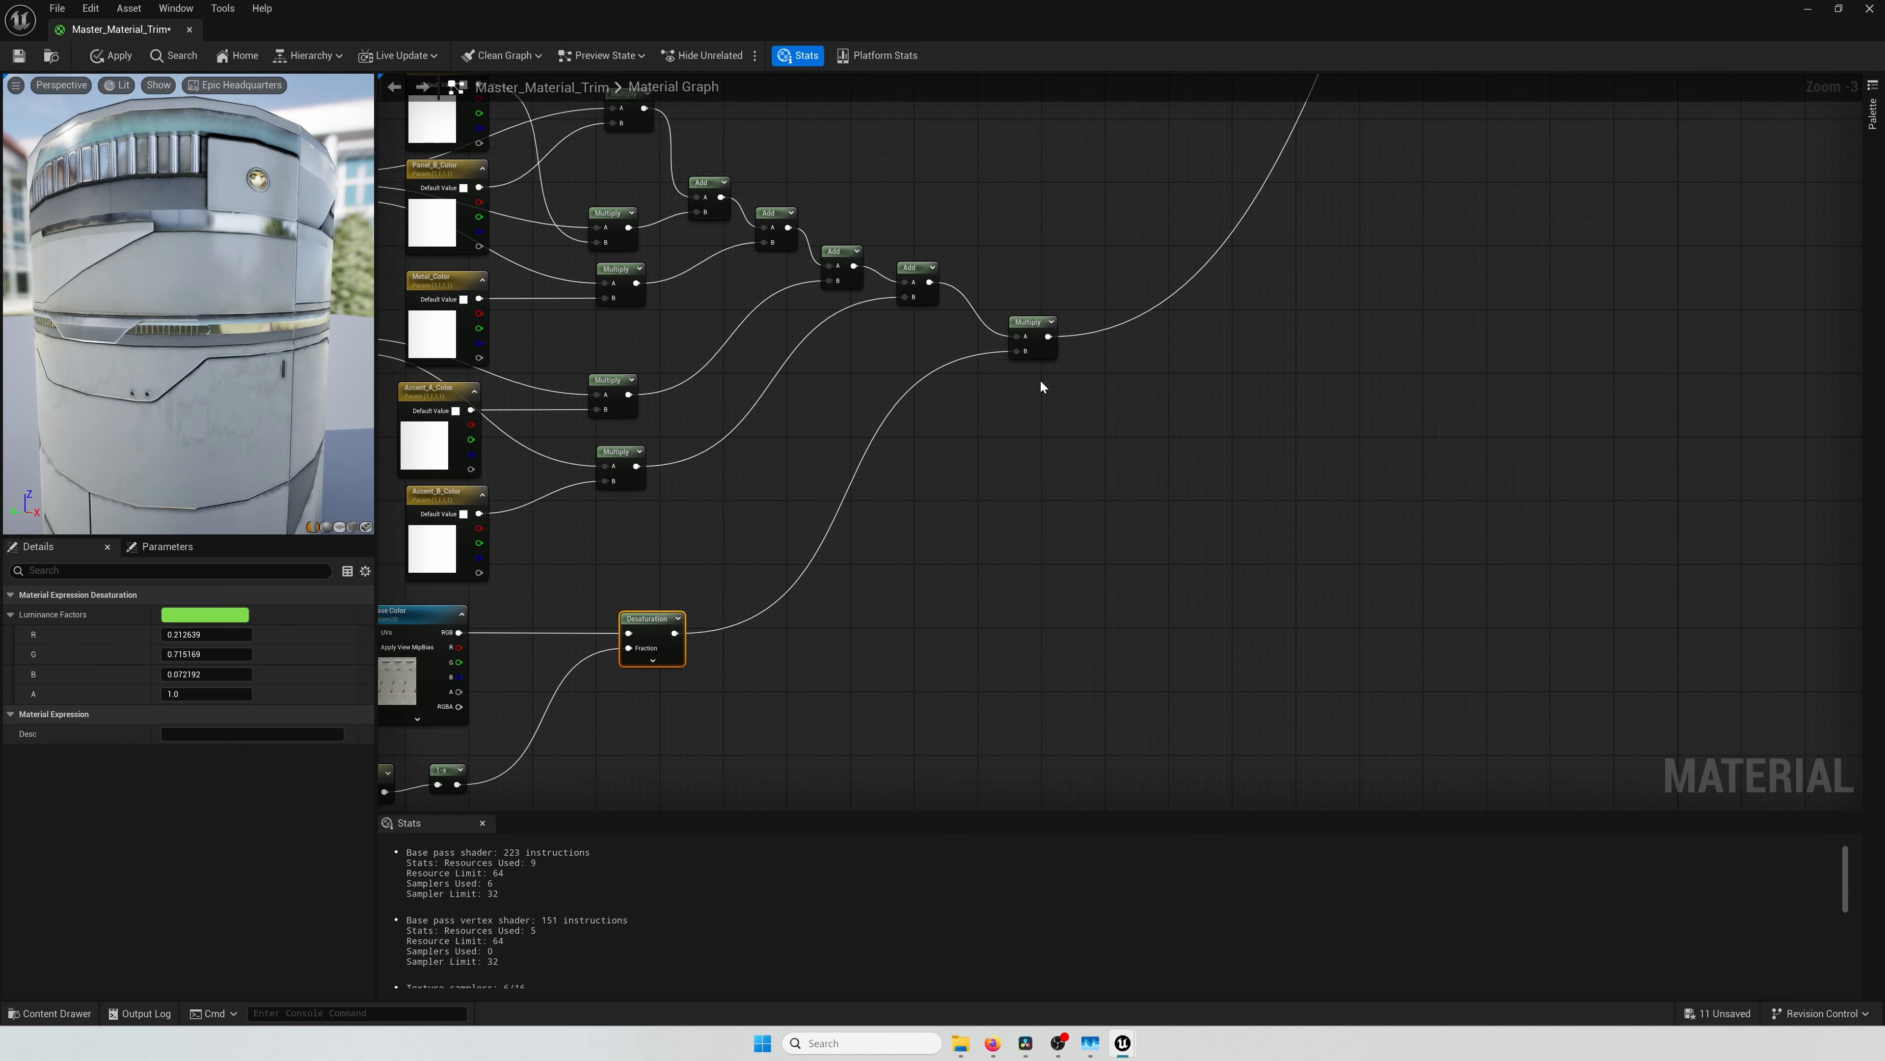
left_click_drag(1032, 332, 1024, 353)
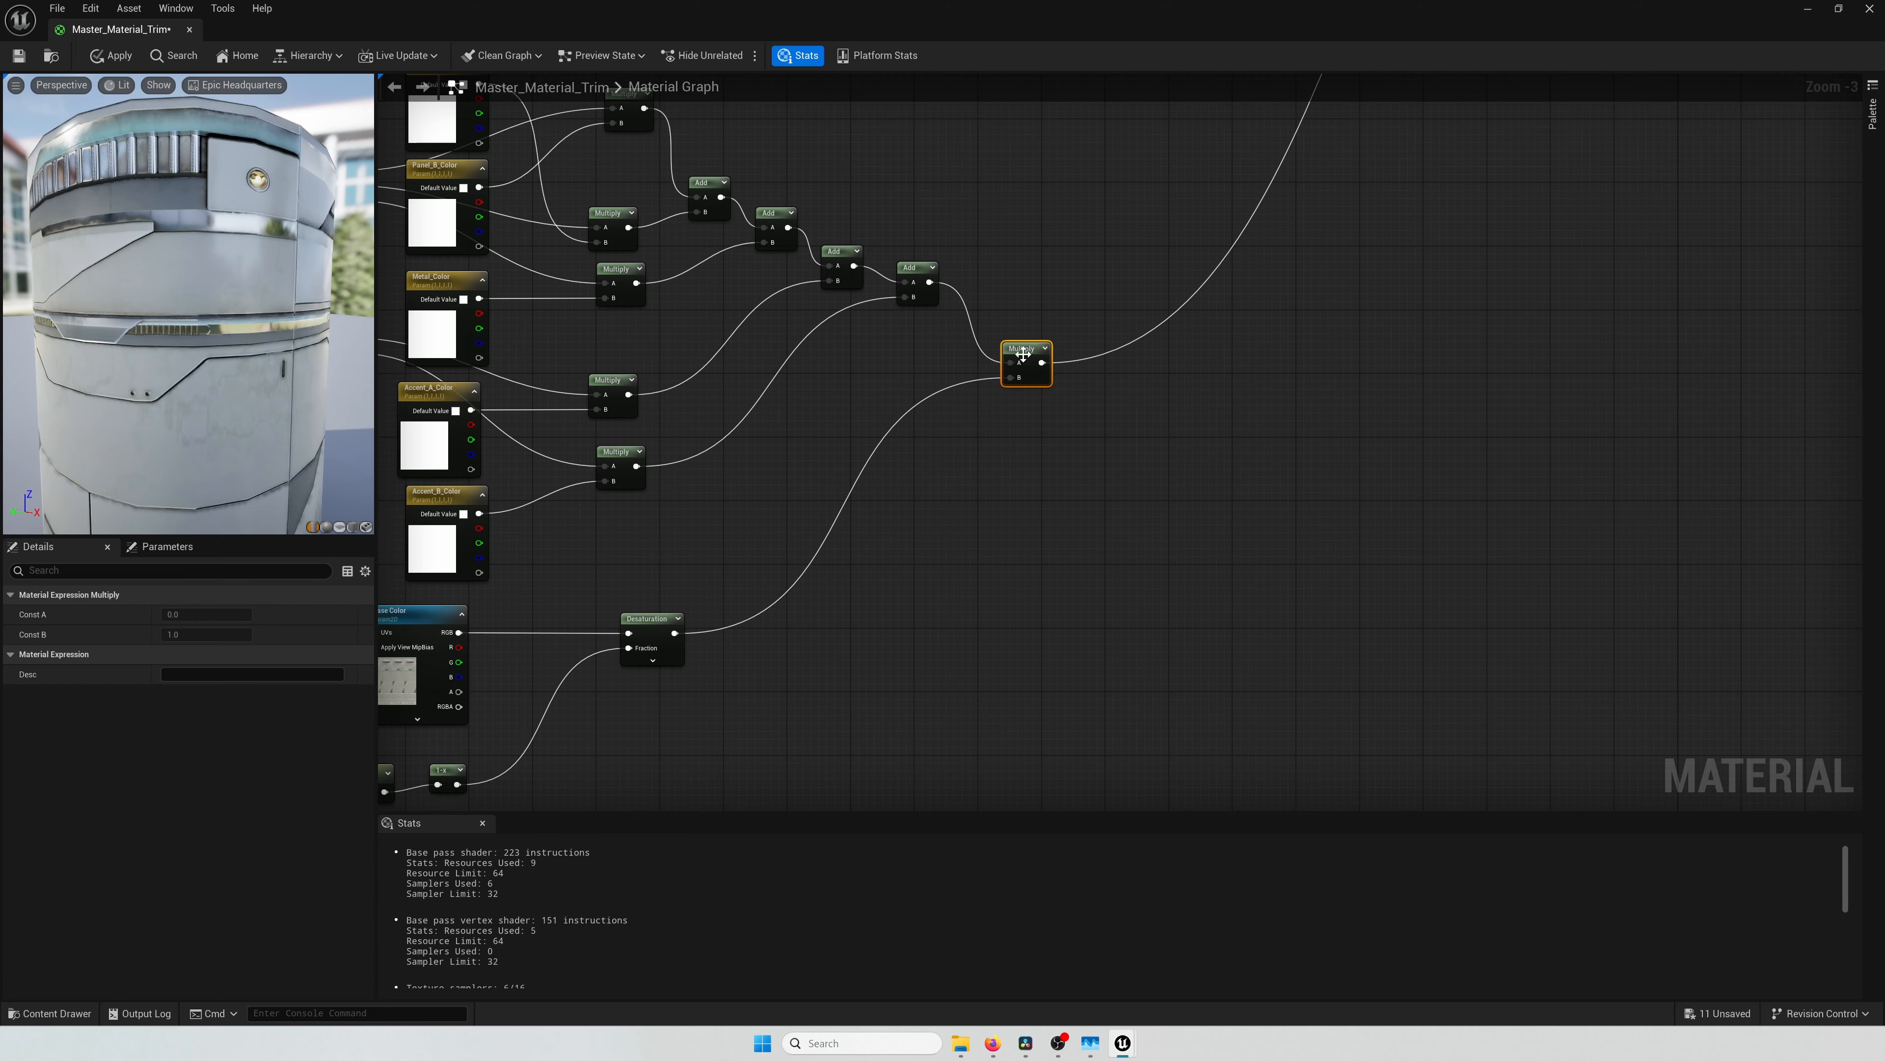
scroll(925, 534, "down", 1)
right_click_drag(925, 535, 991, 561)
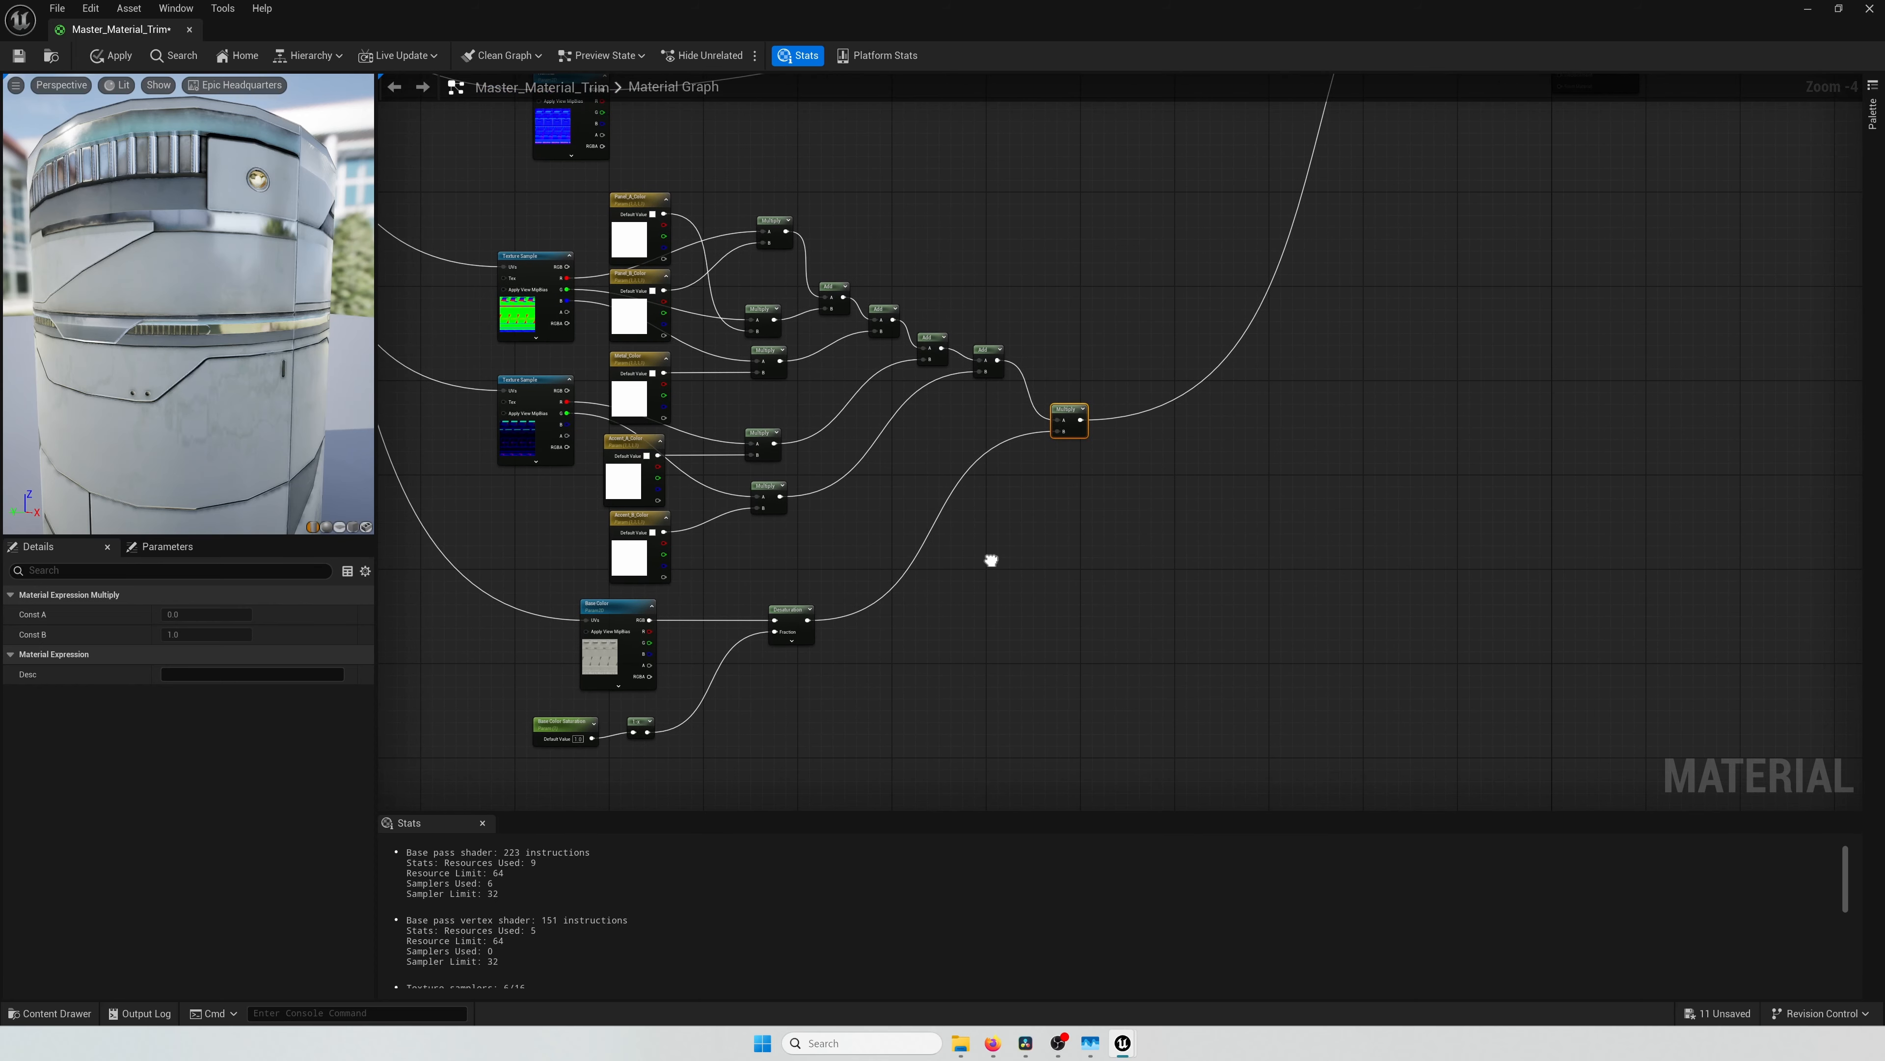
left_click_drag(574, 726, 592, 721)
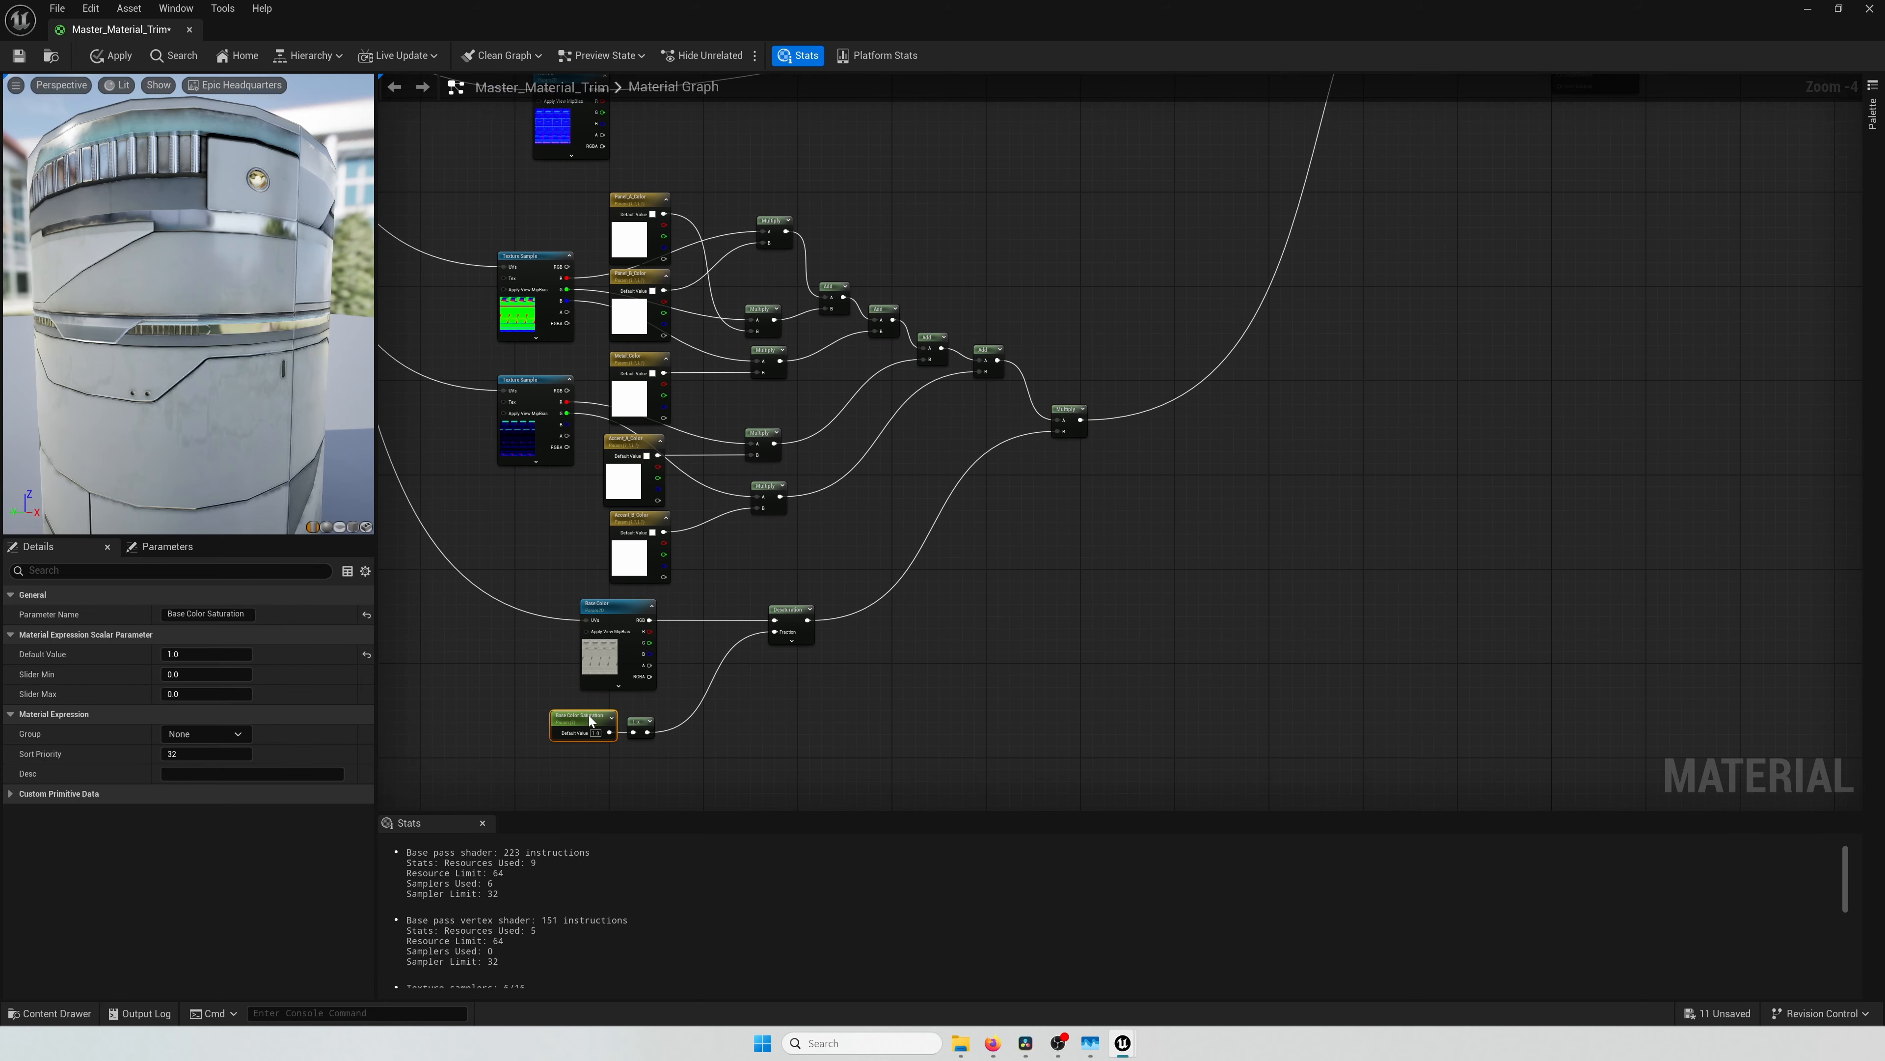
Step: Copy the All Metal switch from the Metalness Adjustments group and place the copy beside the final color Multiply
scroll(1195, 454, "down", 1)
right_click_drag(1057, 290, 1077, 413)
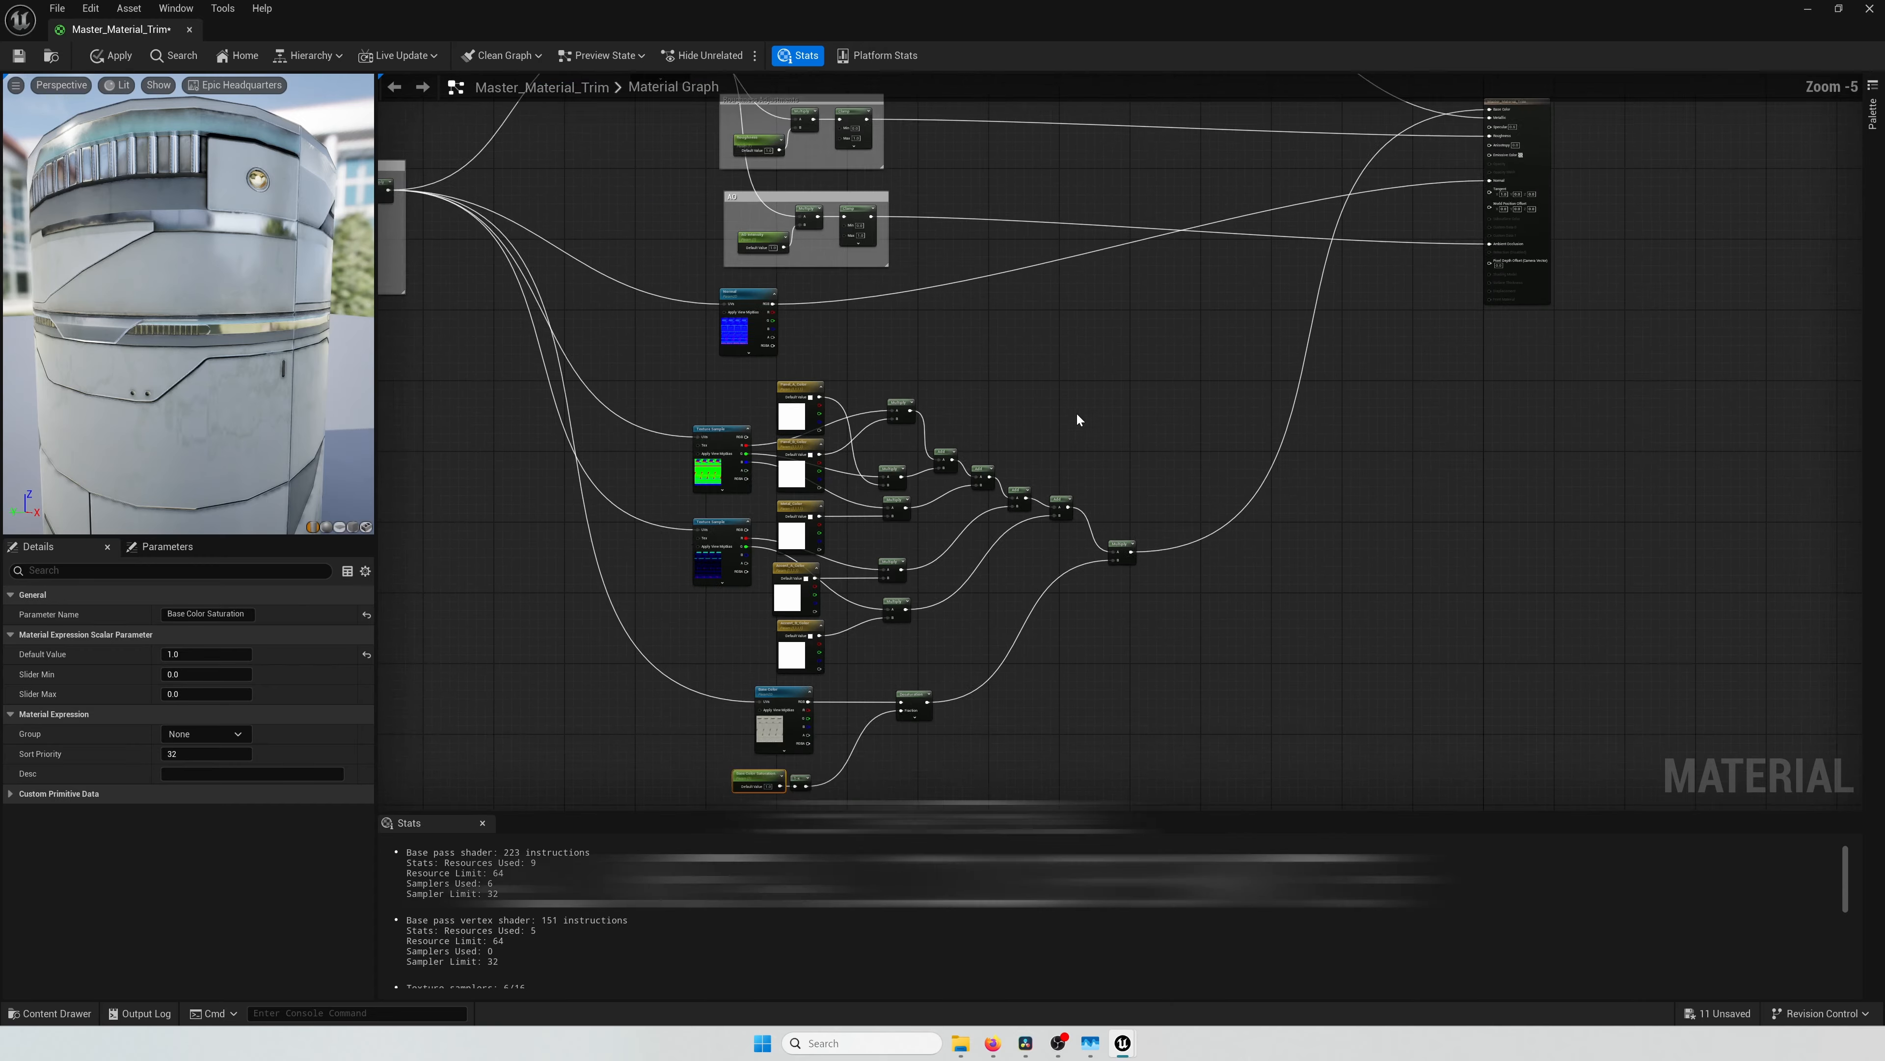
right_click_drag(988, 332, 1106, 480)
scroll(965, 443, "up", 3)
right_click_drag(944, 430, 916, 612)
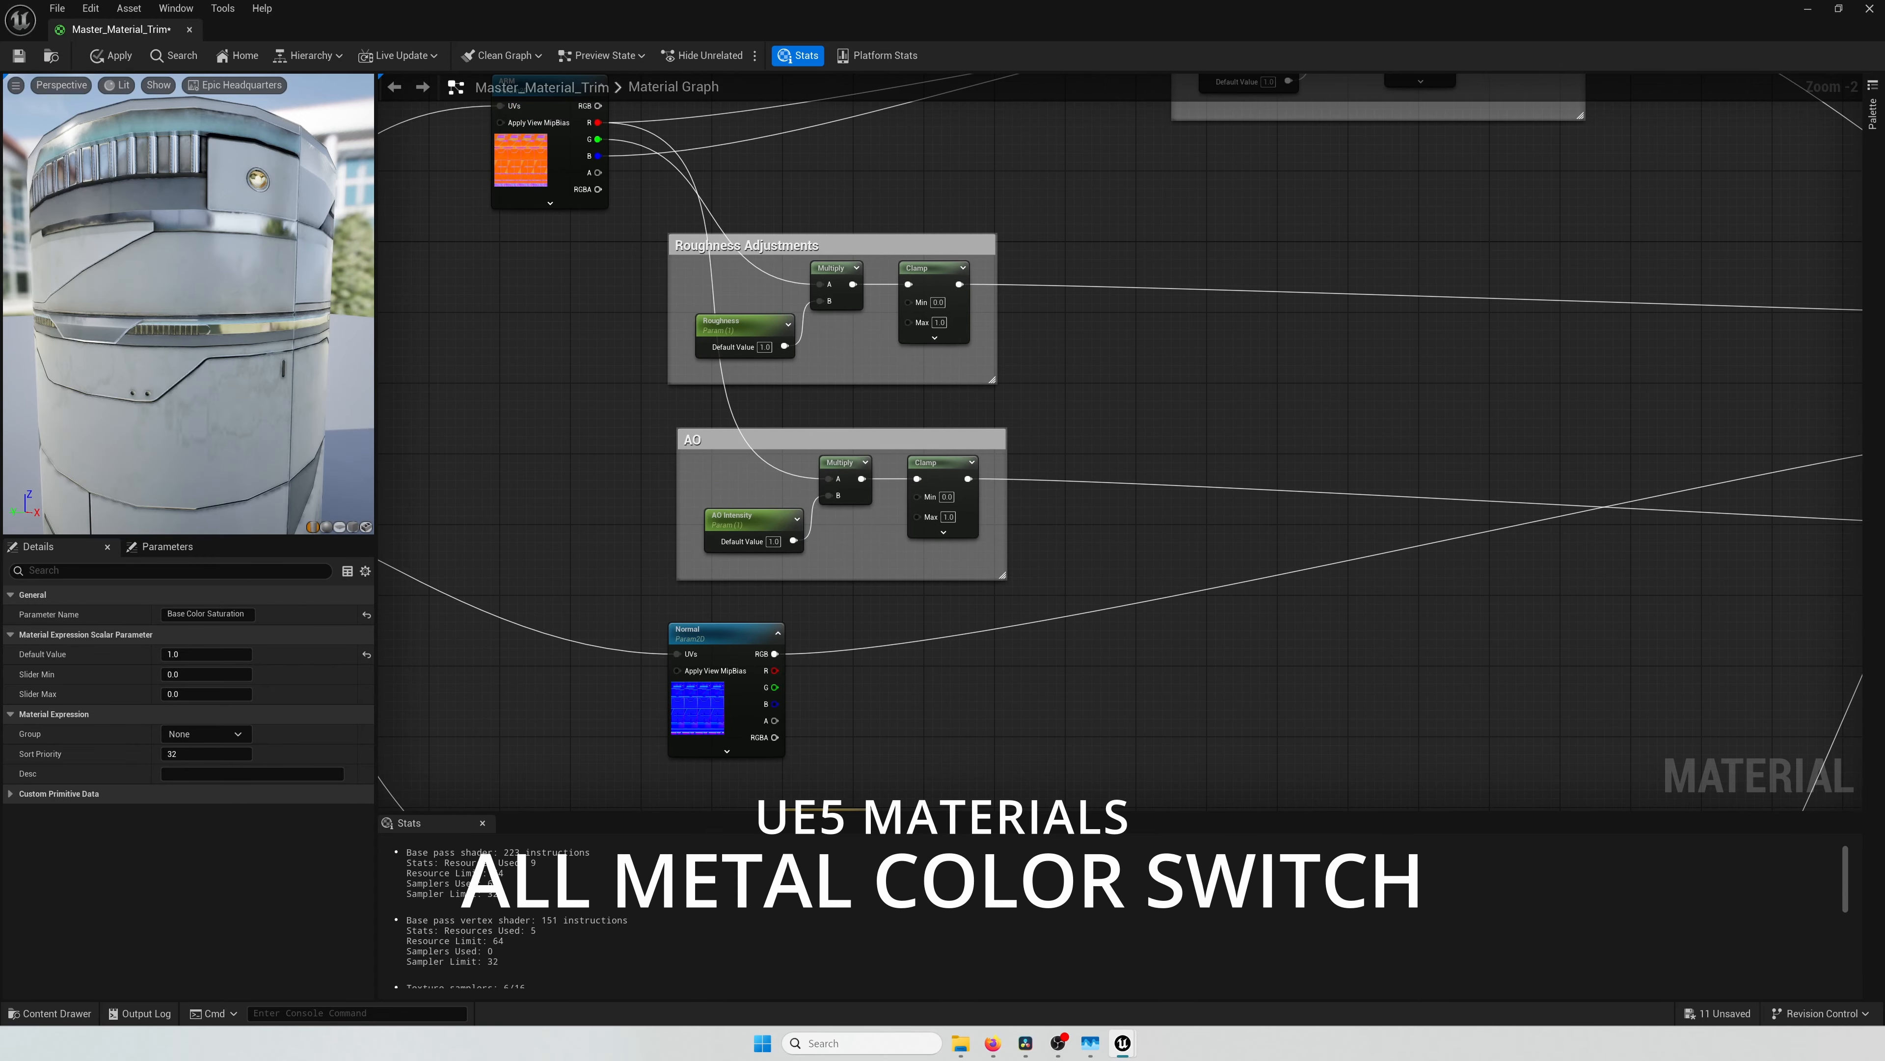
right_click_drag(1147, 344, 869, 546)
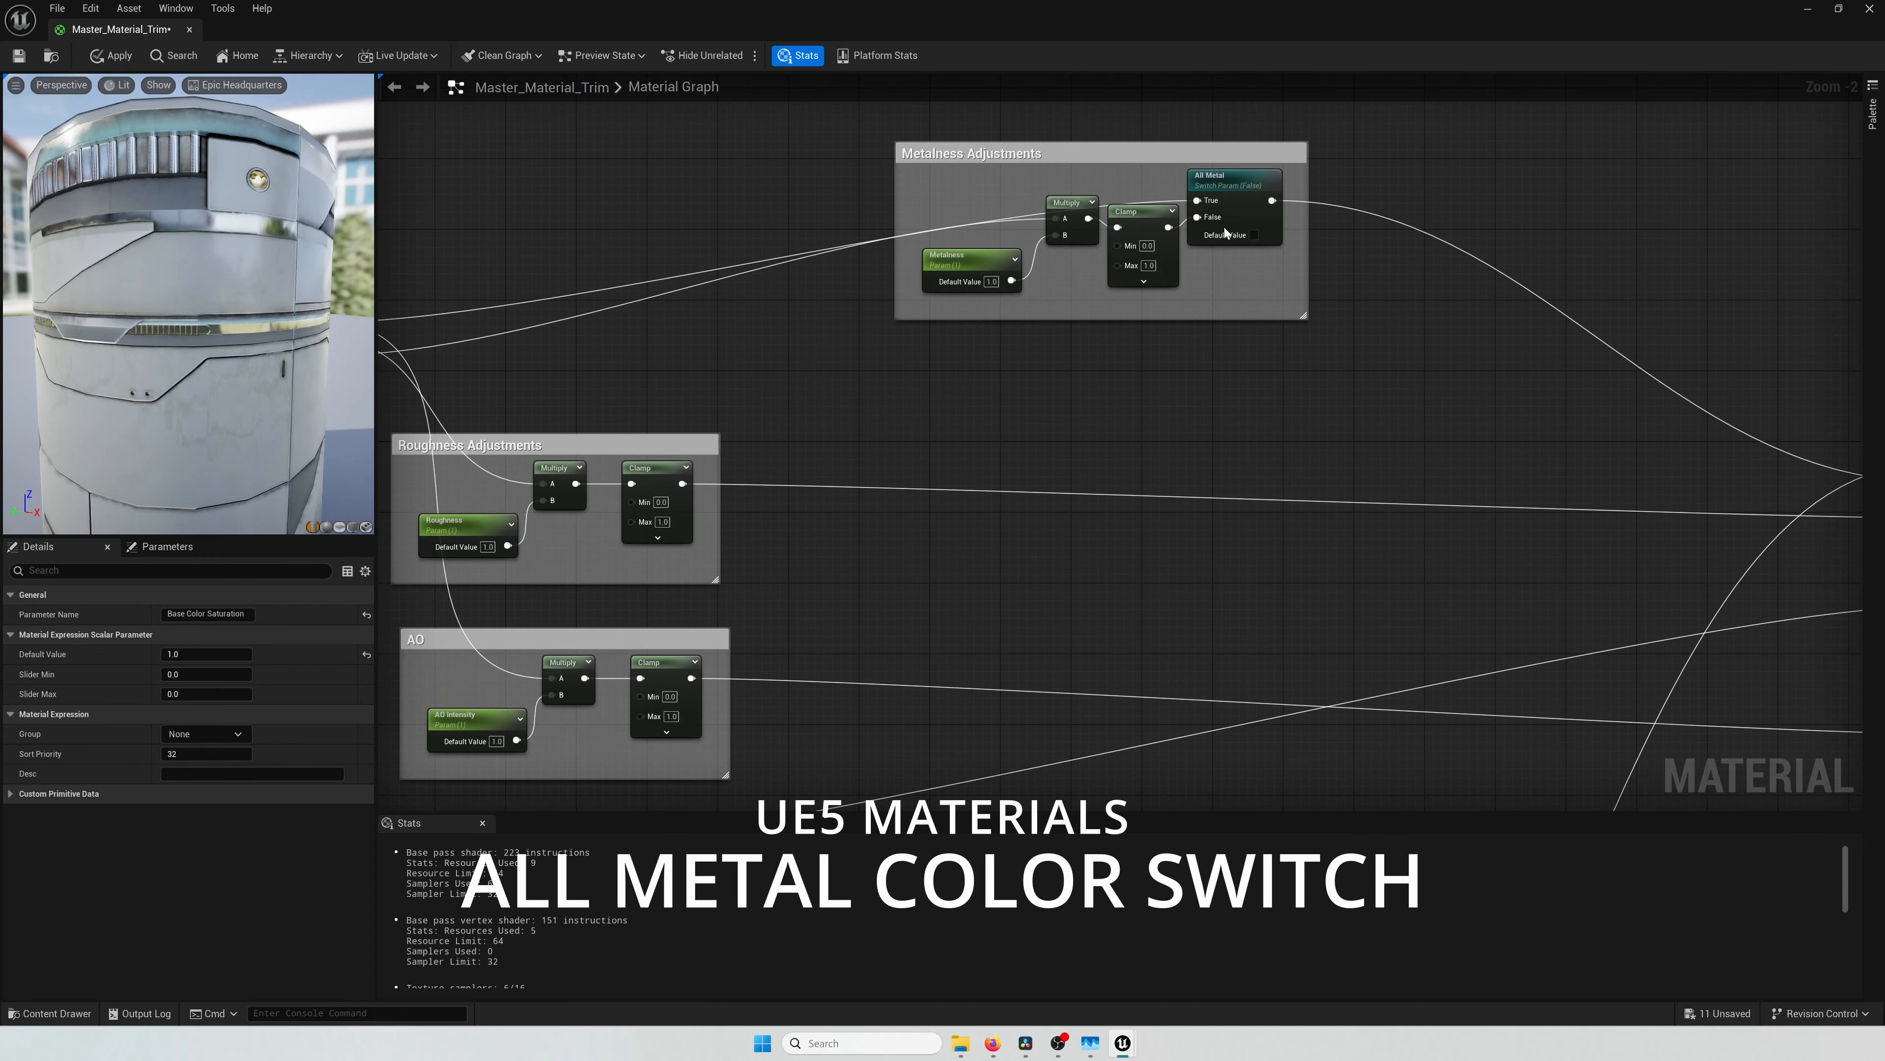
left_click(1233, 182)
right_click_drag(1243, 532, 1093, 365)
scroll(1093, 365, "down", 5)
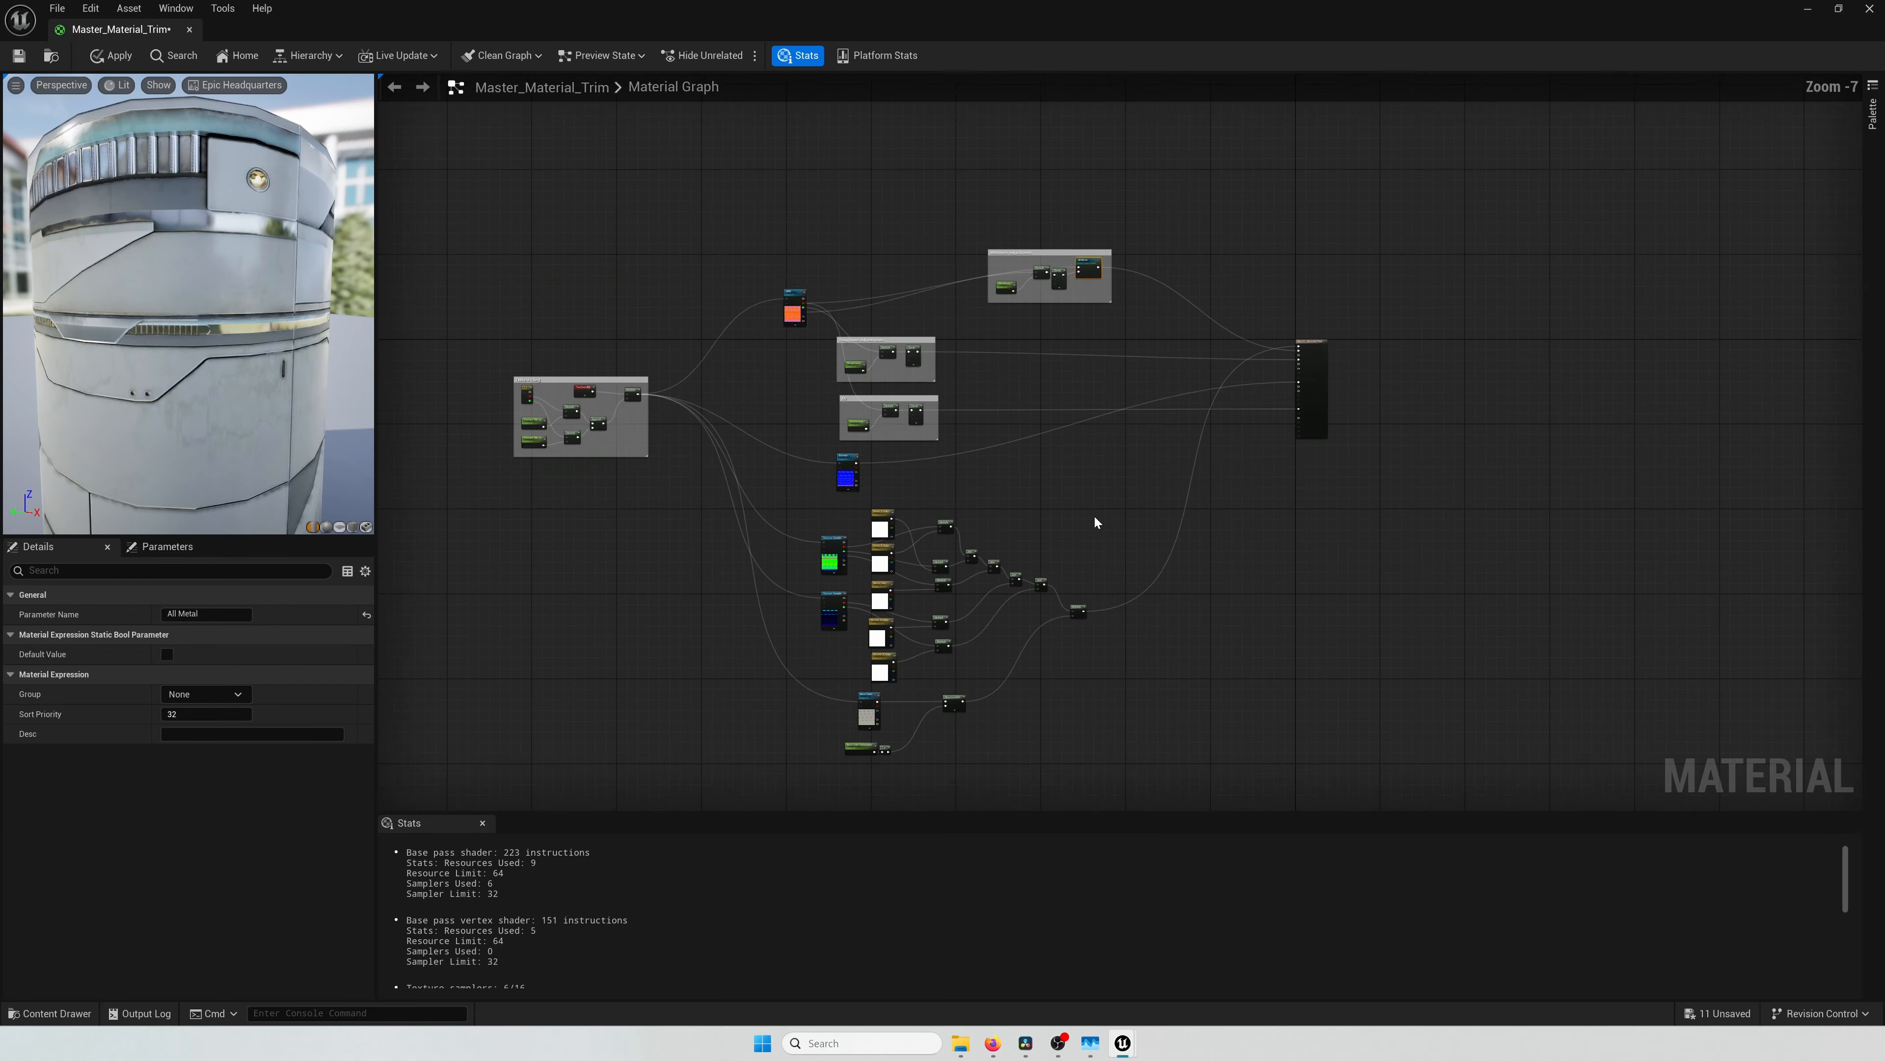
right_click_drag(1091, 541, 1084, 344)
scroll(1084, 345, "up", 5)
right_click_drag(1234, 629, 1272, 328)
left_click(952, 636)
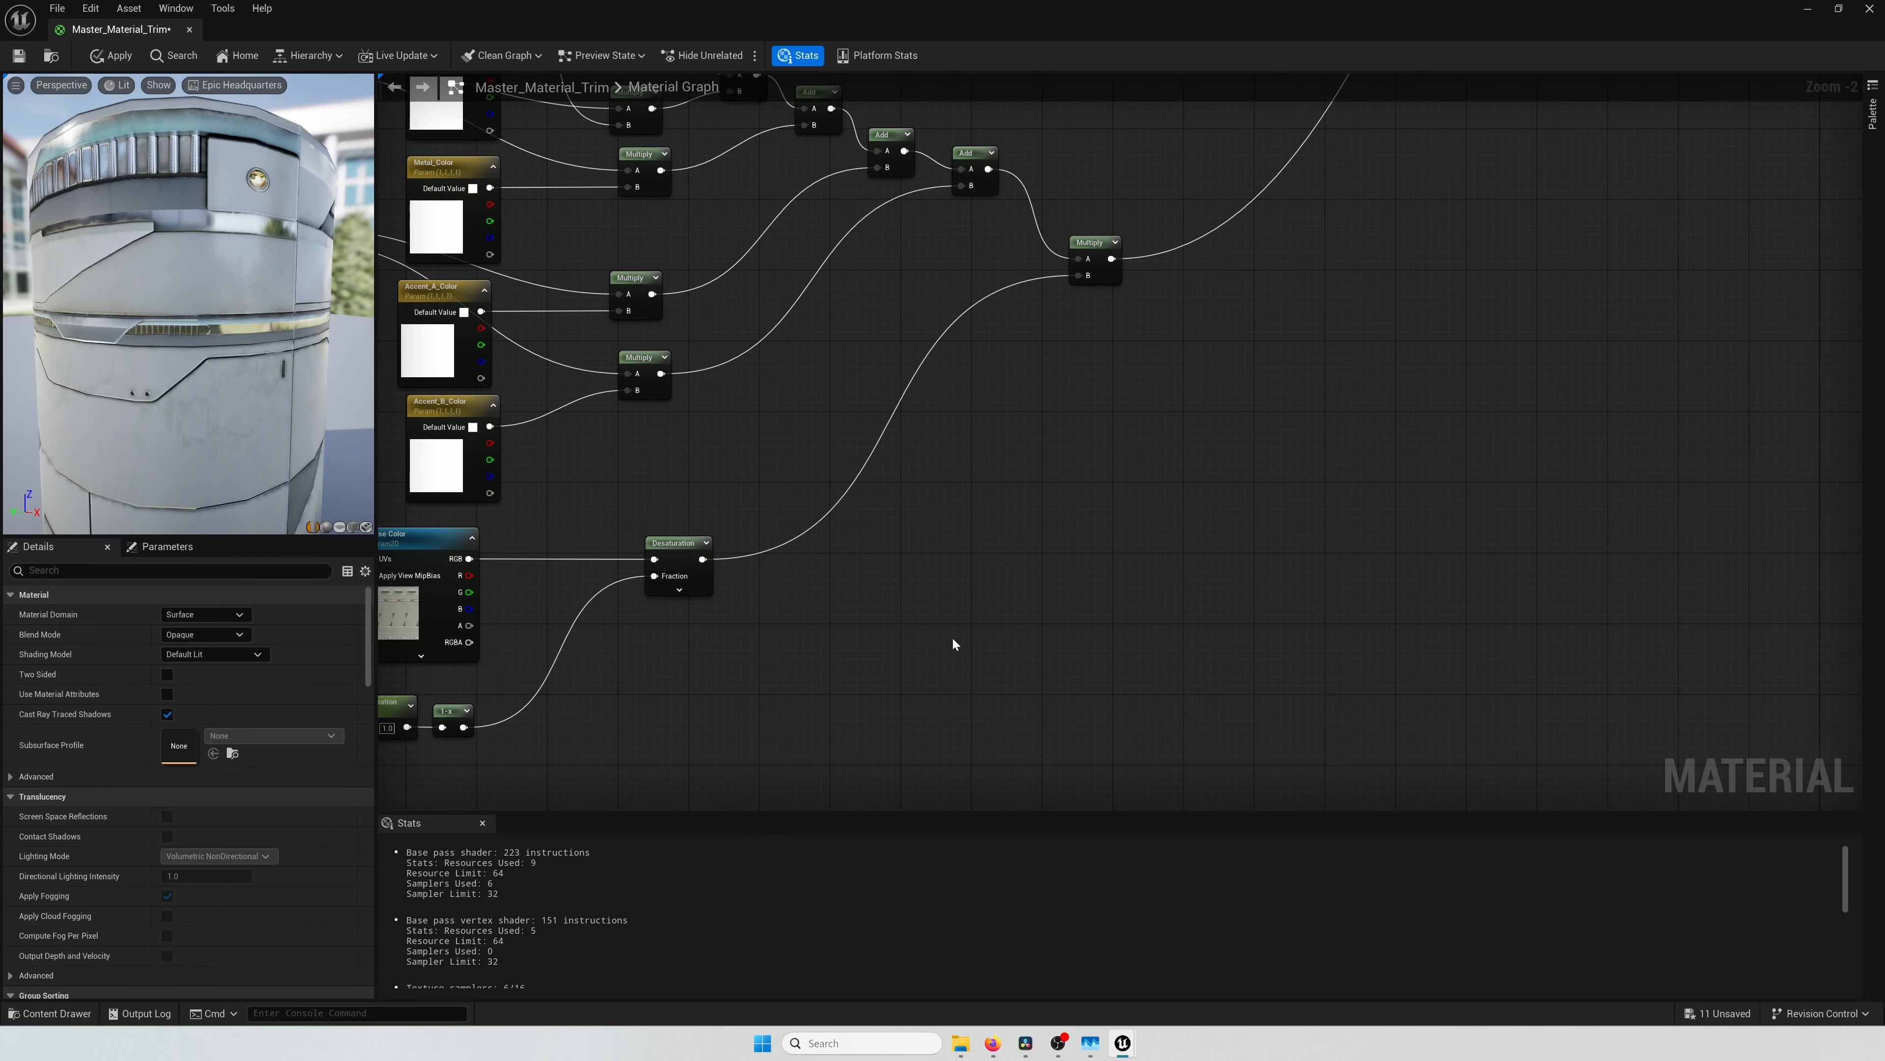
key("ctrl+v")
left_click_drag(957, 635, 1276, 272)
Step: Feed the final color Multiply into the copied switch's False input, and a new Multiply of Metal_Color and the Desaturation output into True
left_click_drag(1111, 258, 703, 559)
left_click(1098, 448)
right_click_drag(848, 438, 871, 489)
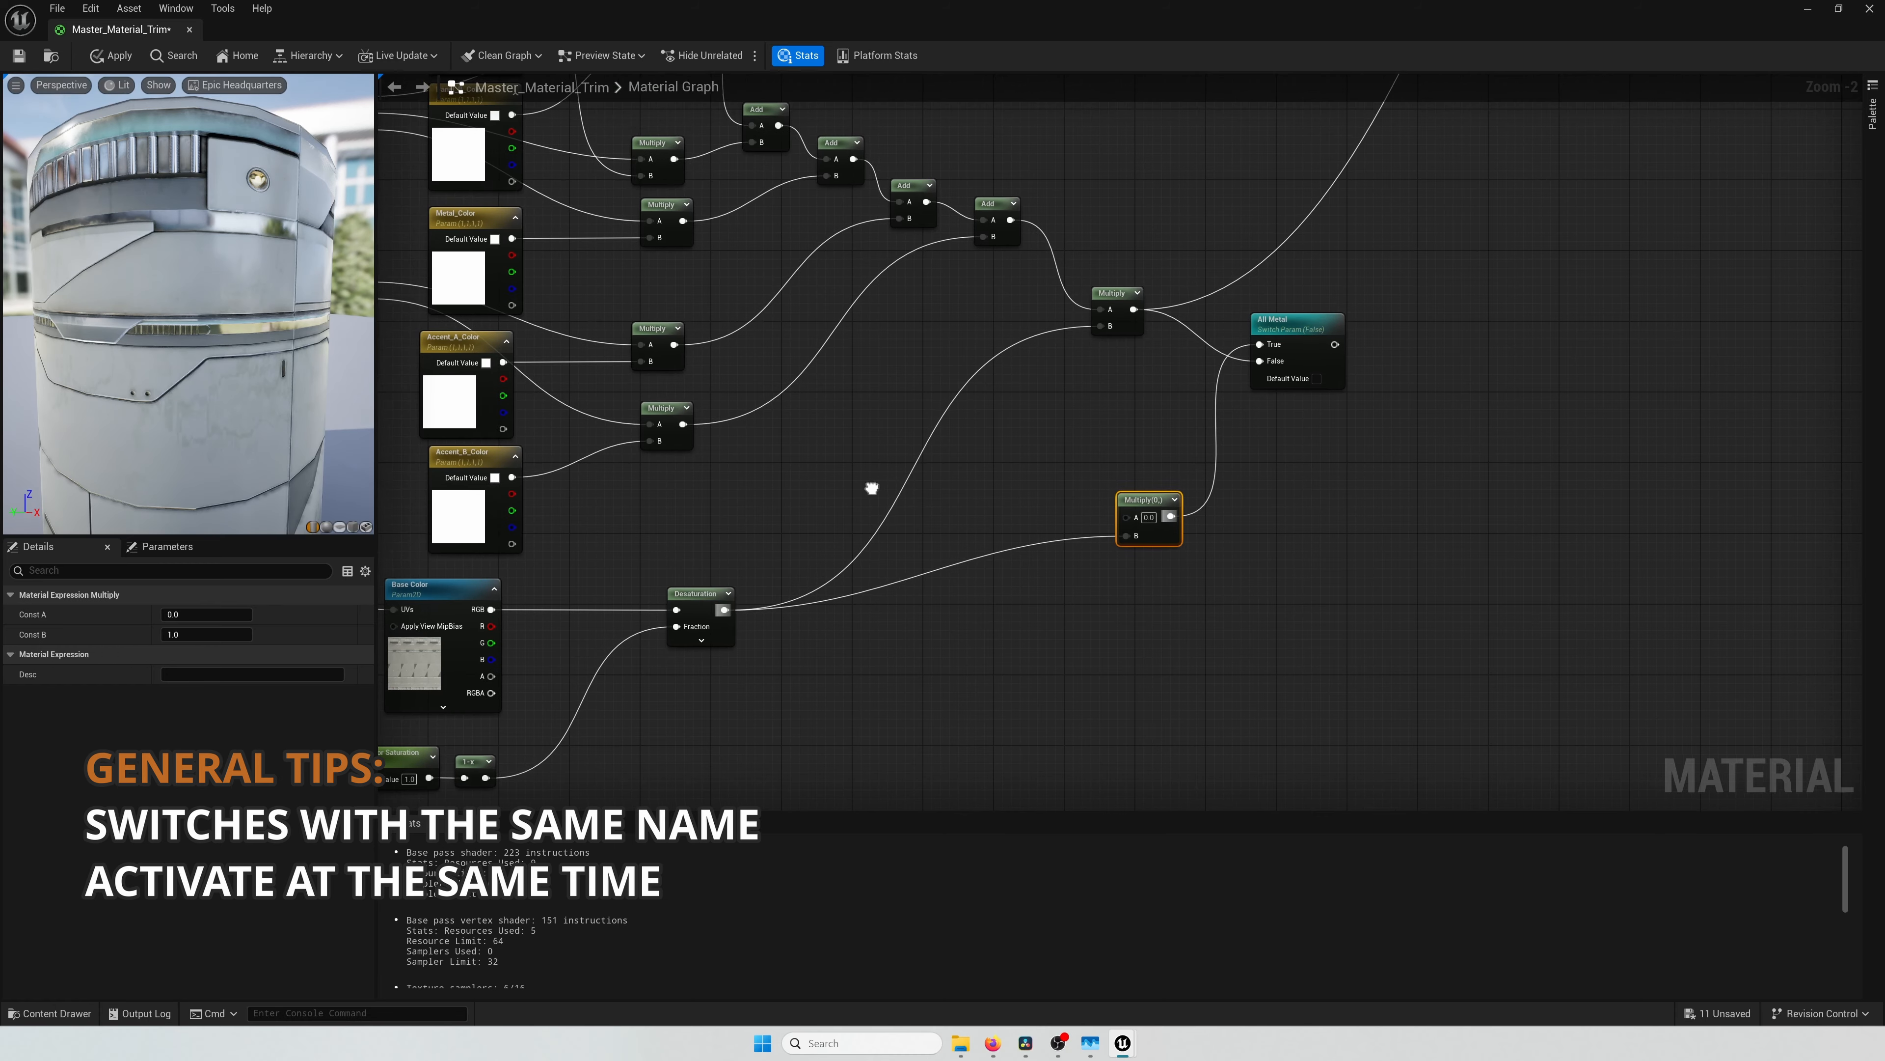
left_click_drag(512, 238, 1142, 452)
Step: Move the copied All Metal switch next to its new Multiply and enclose both in a comment titled All Metal Color
left_click_drag(1291, 325, 1228, 431)
left_click_drag(1393, 387, 1093, 570)
type("cAll Metal Color")
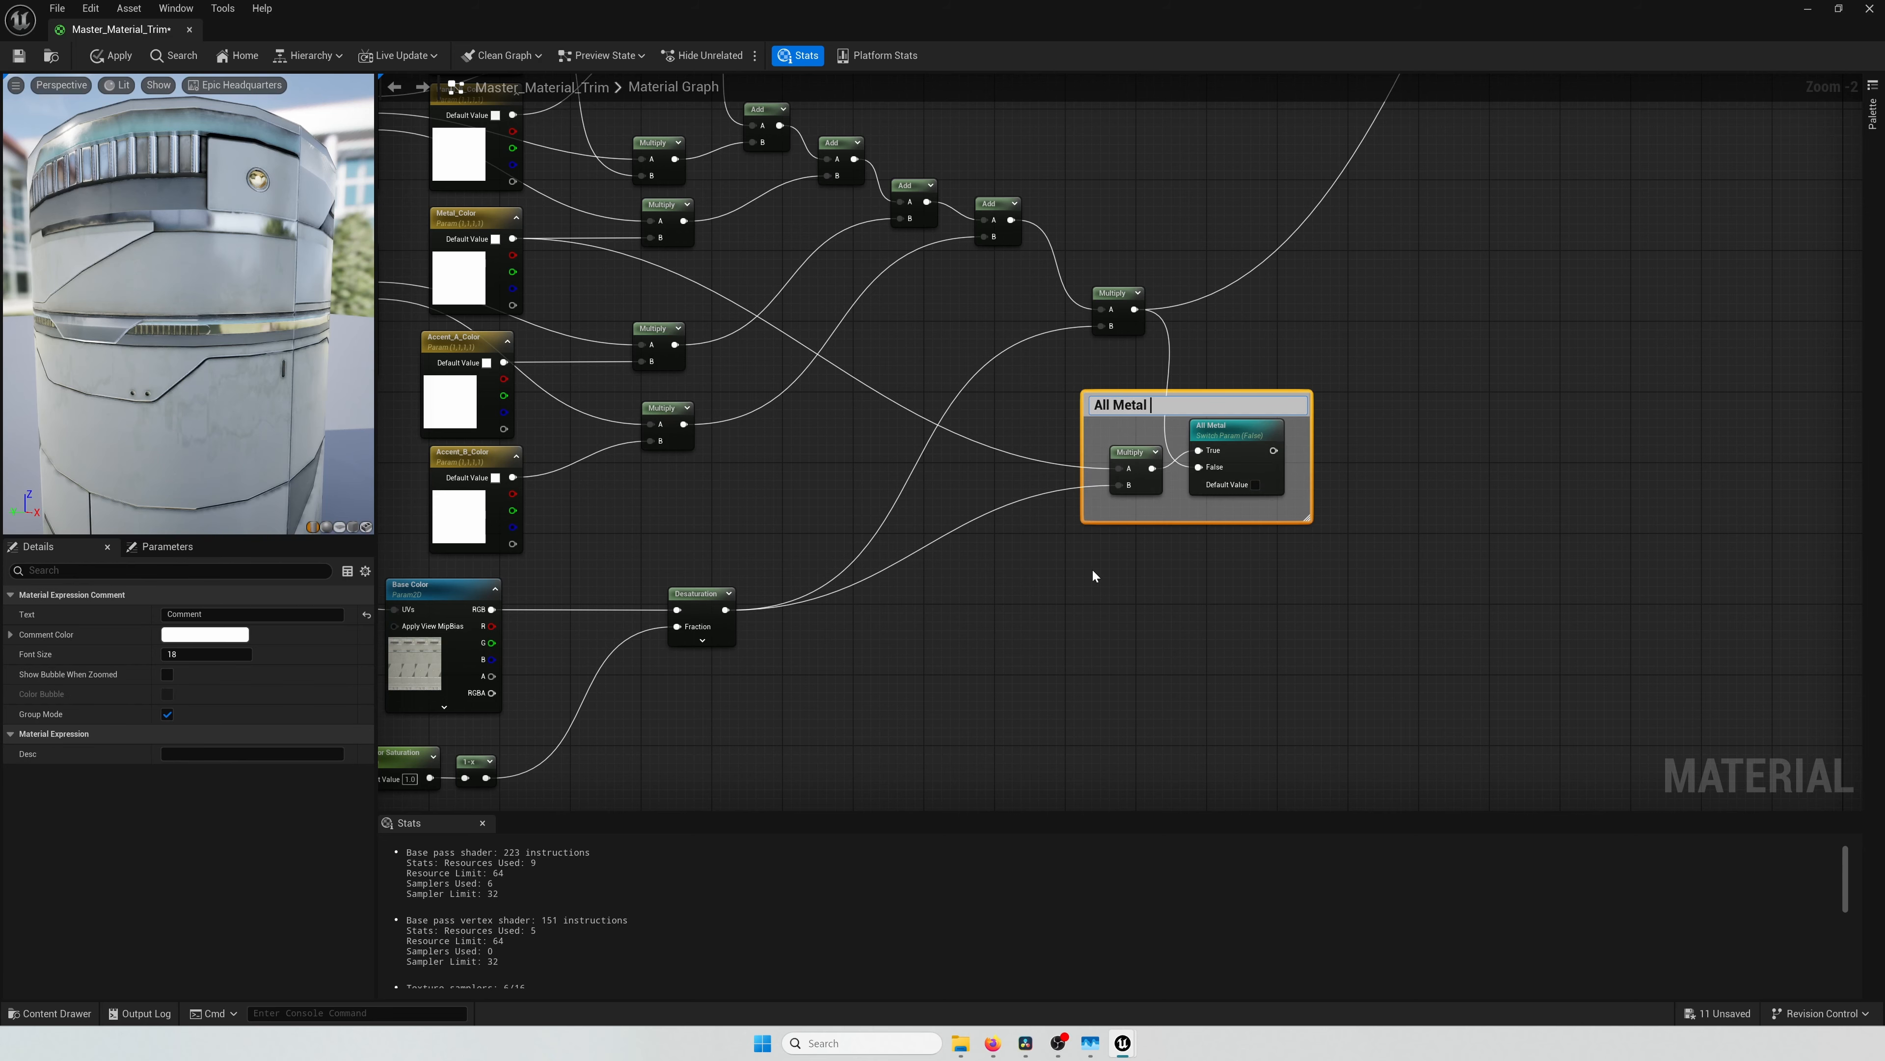
key("Return")
Step: Connect the copied All Metal switch's output to the material's Base Color input in place of the final Multiply
scroll(1162, 327, "down", 3)
left_click(1410, 97)
right_click_drag(1433, 90, 1088, 403)
left_click_drag(1149, 221, 861, 726)
Step: Turn on the default value of the All Metal Color group's switch and nudge the switch and its Multiply along inside the comment
right_click_drag(1060, 620, 1260, 349)
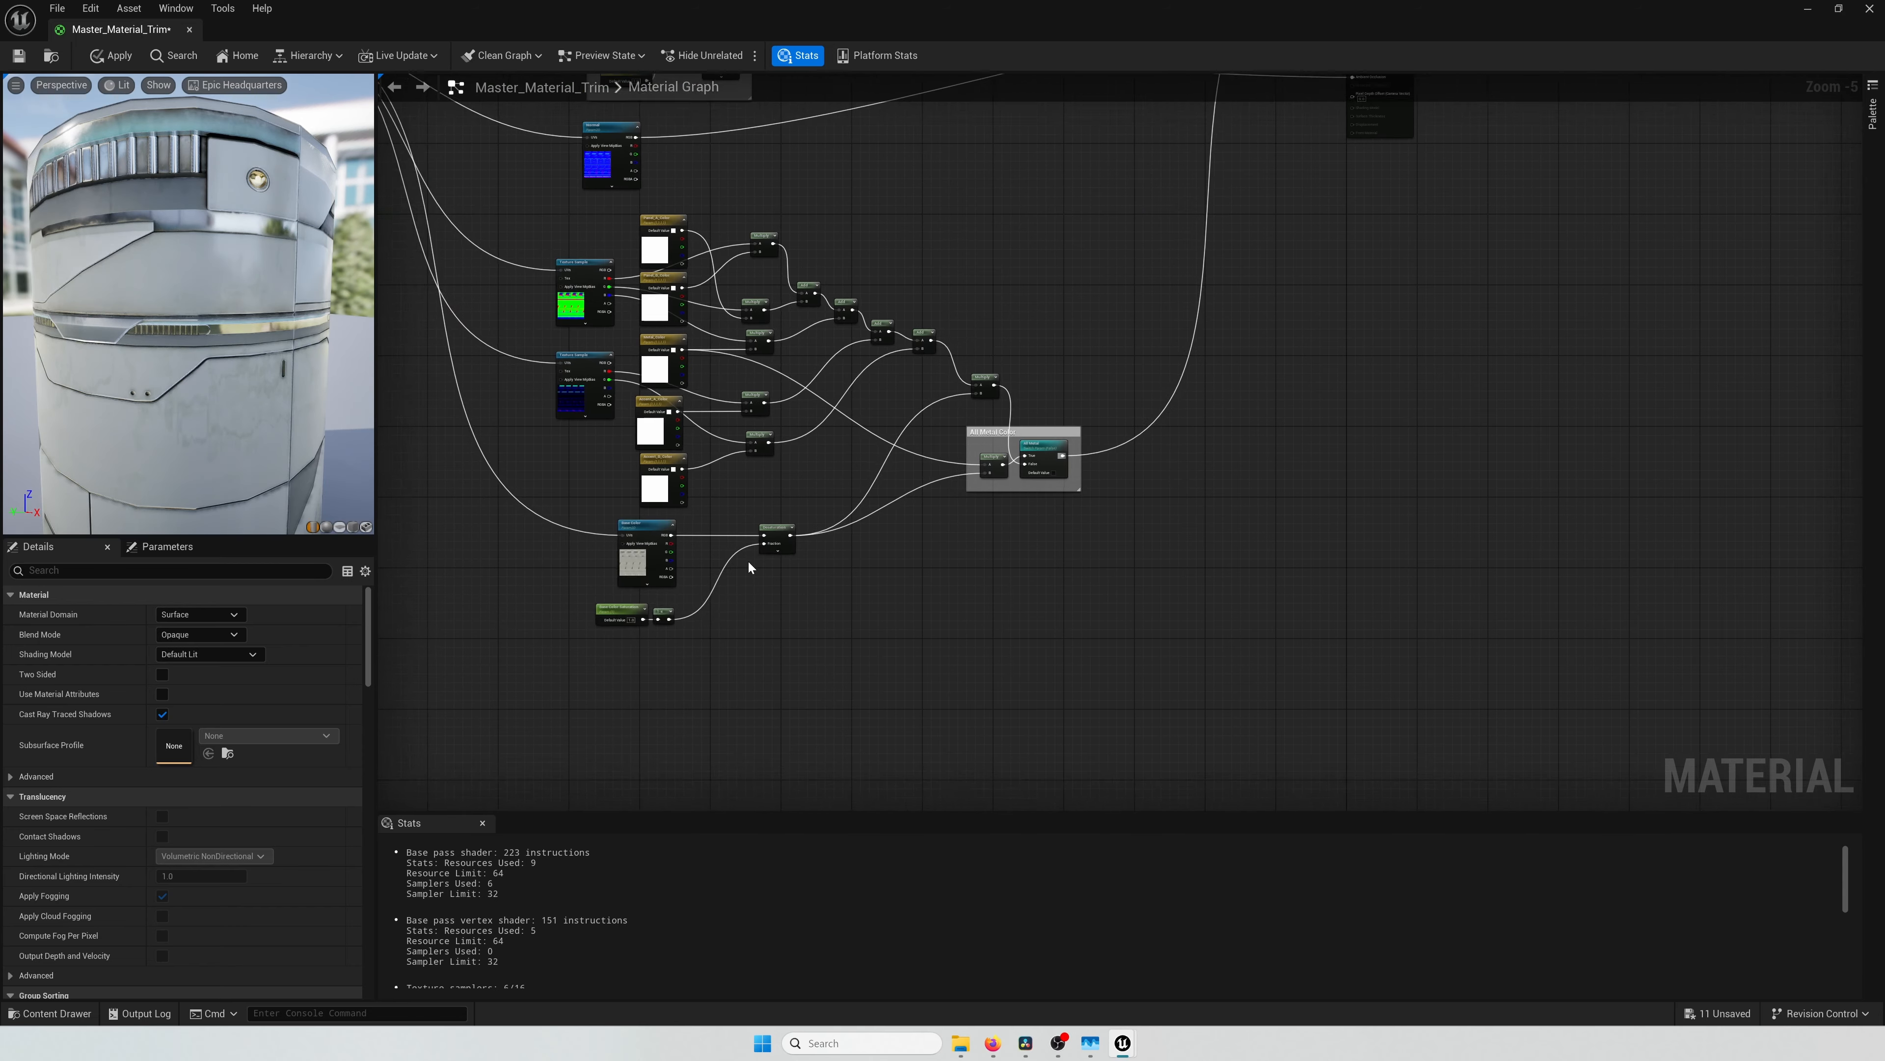
scroll(748, 560, "up", 3)
right_click_drag(748, 549, 799, 566)
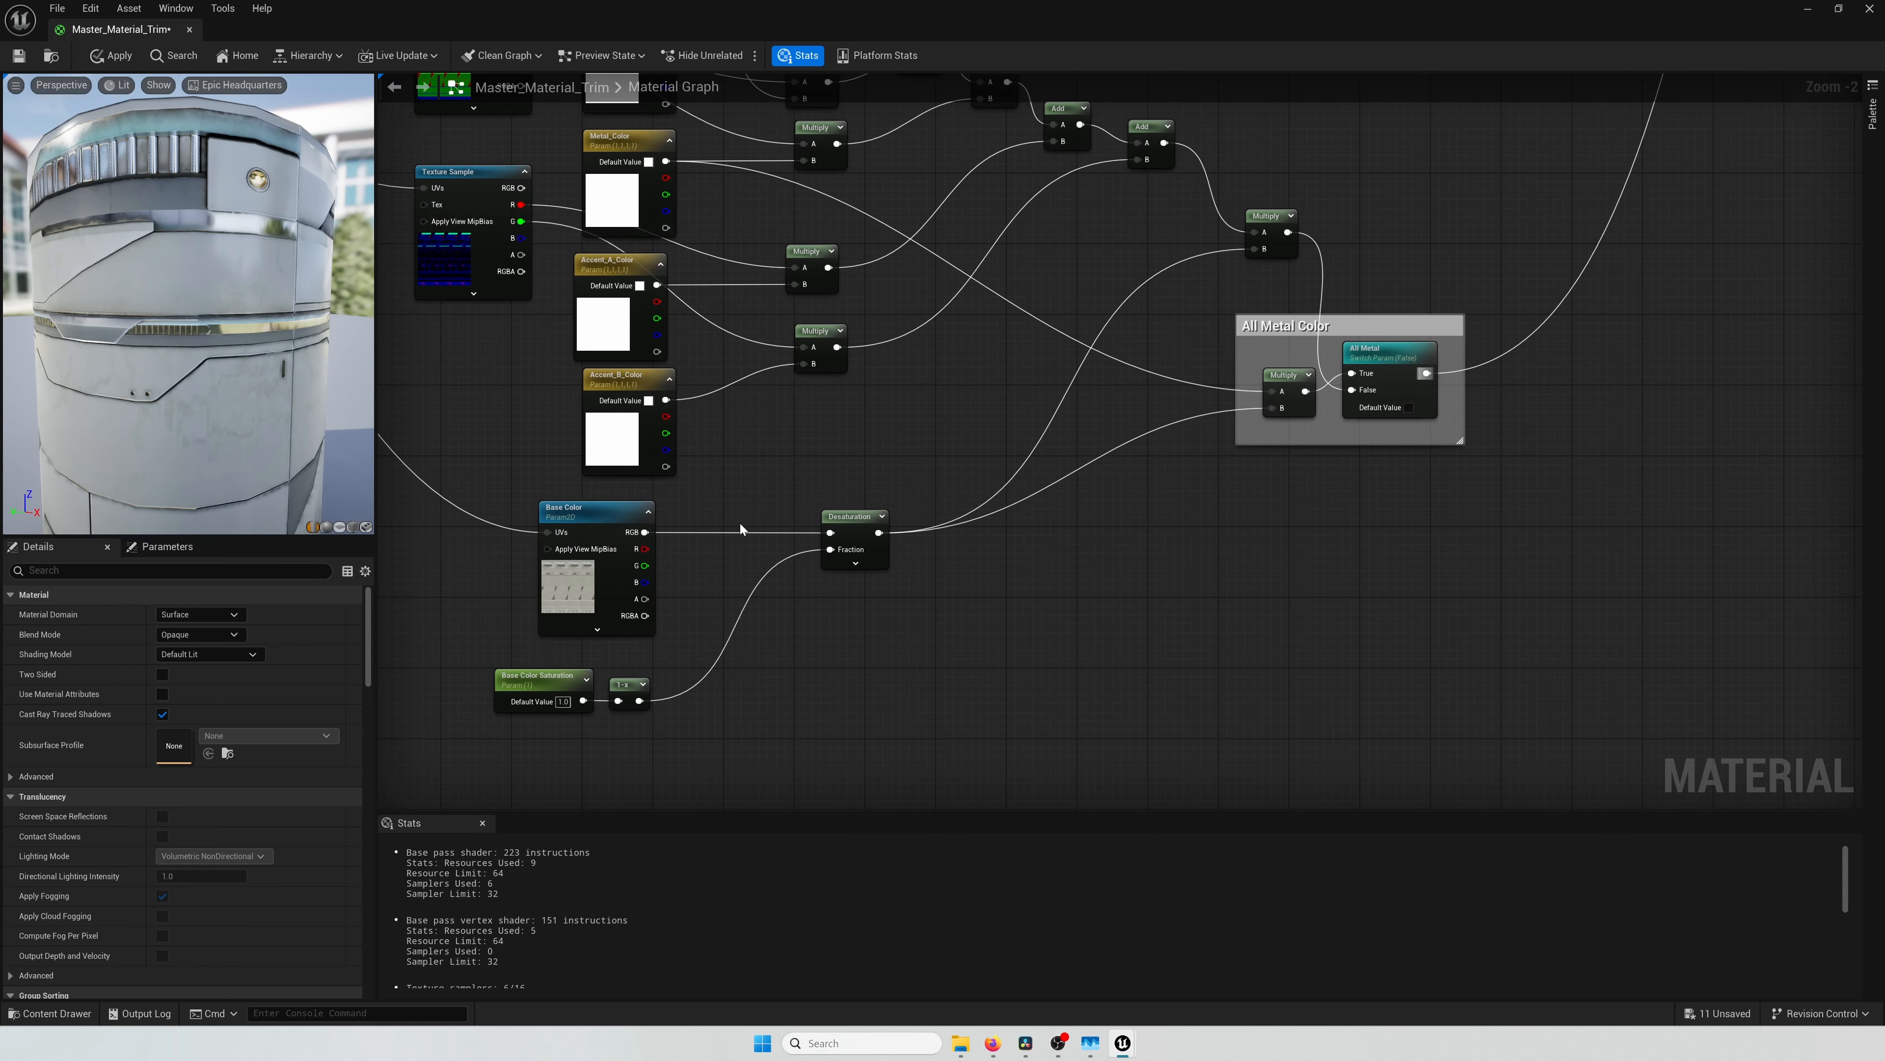
left_click(1389, 356)
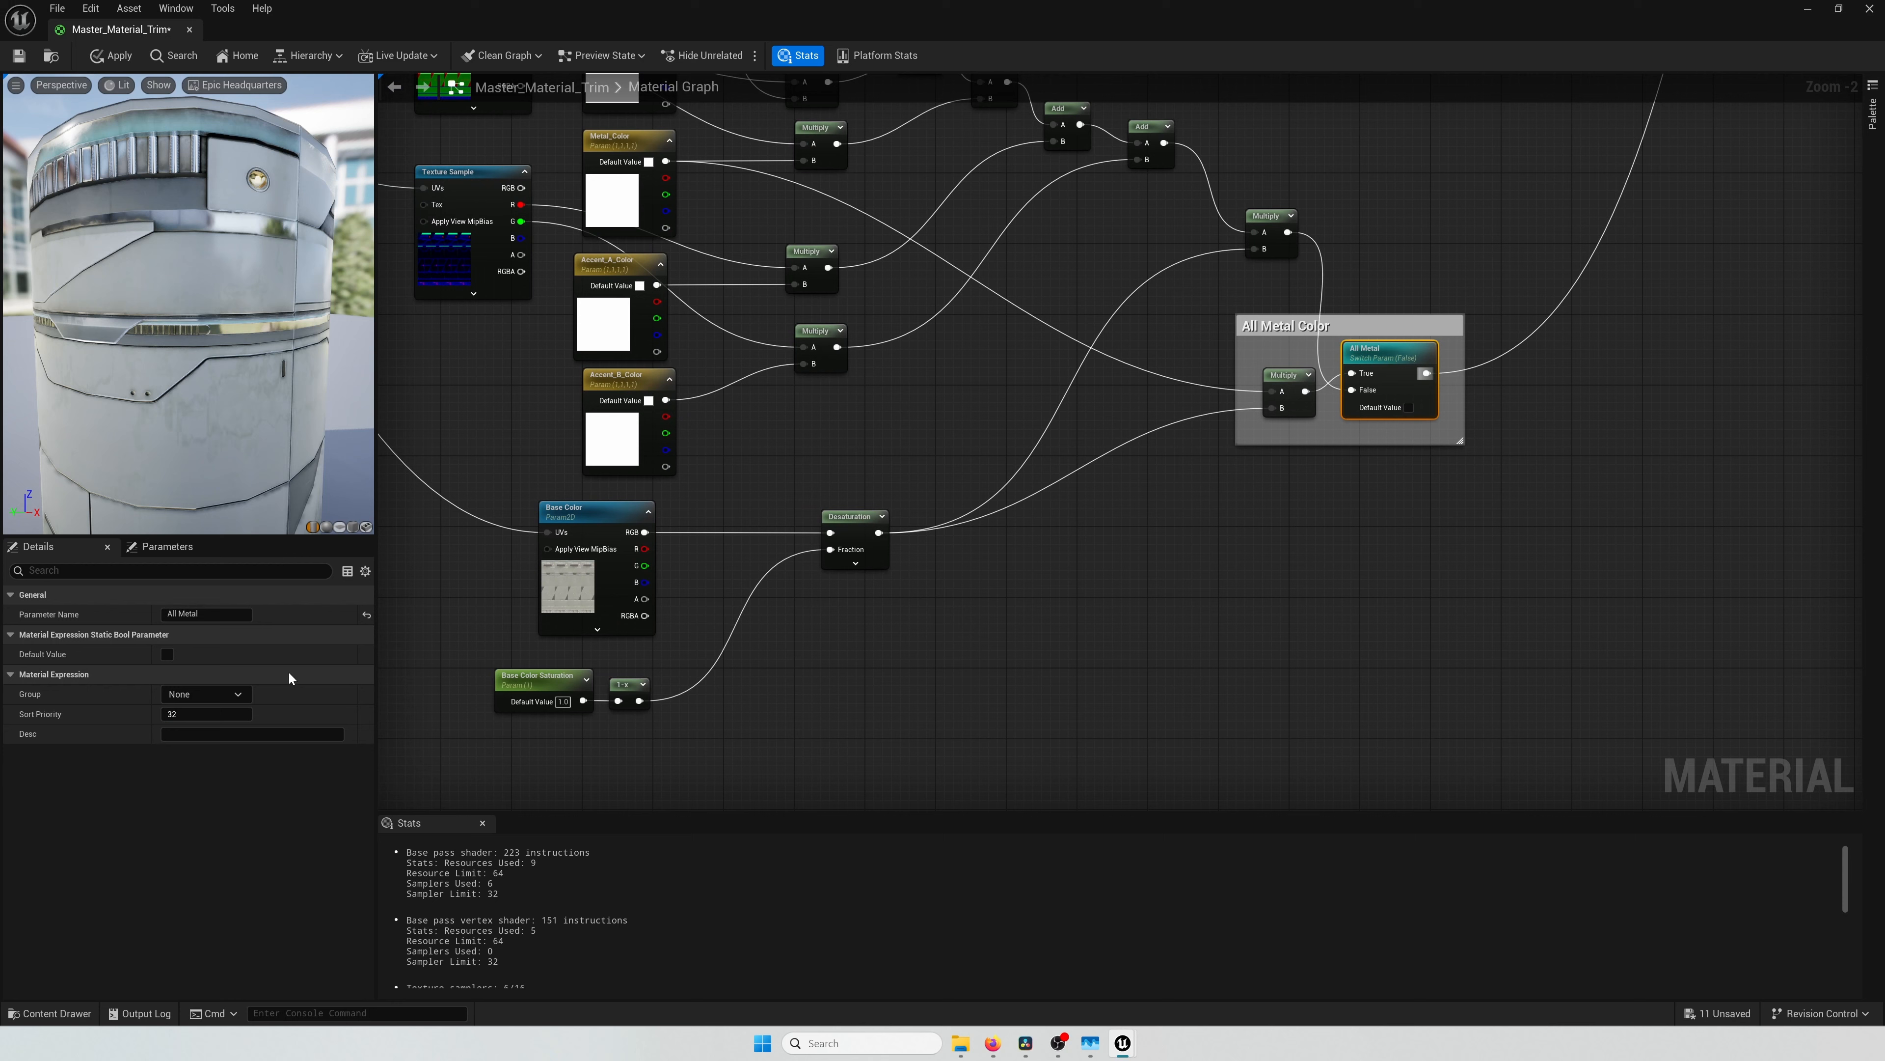
left_click(168, 654)
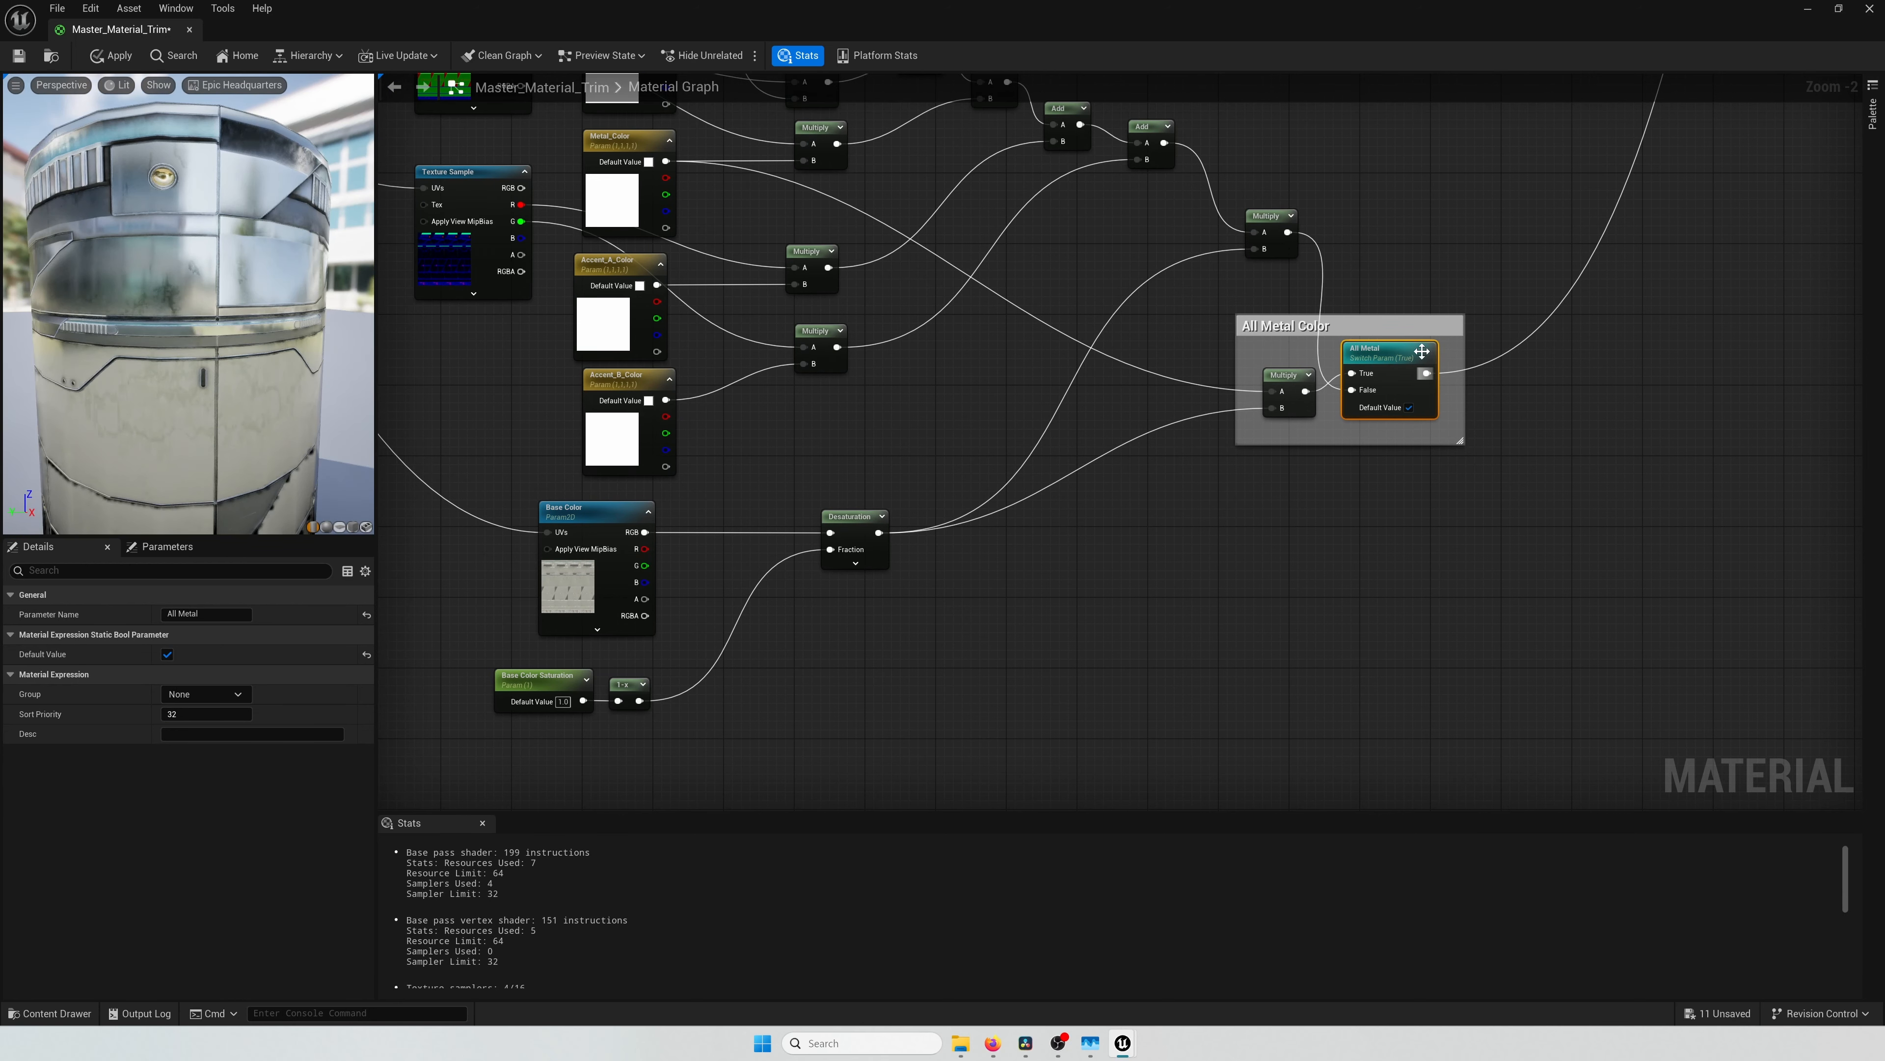
left_click_drag(1422, 351, 1439, 351)
left_click_drag(1299, 375, 1308, 379)
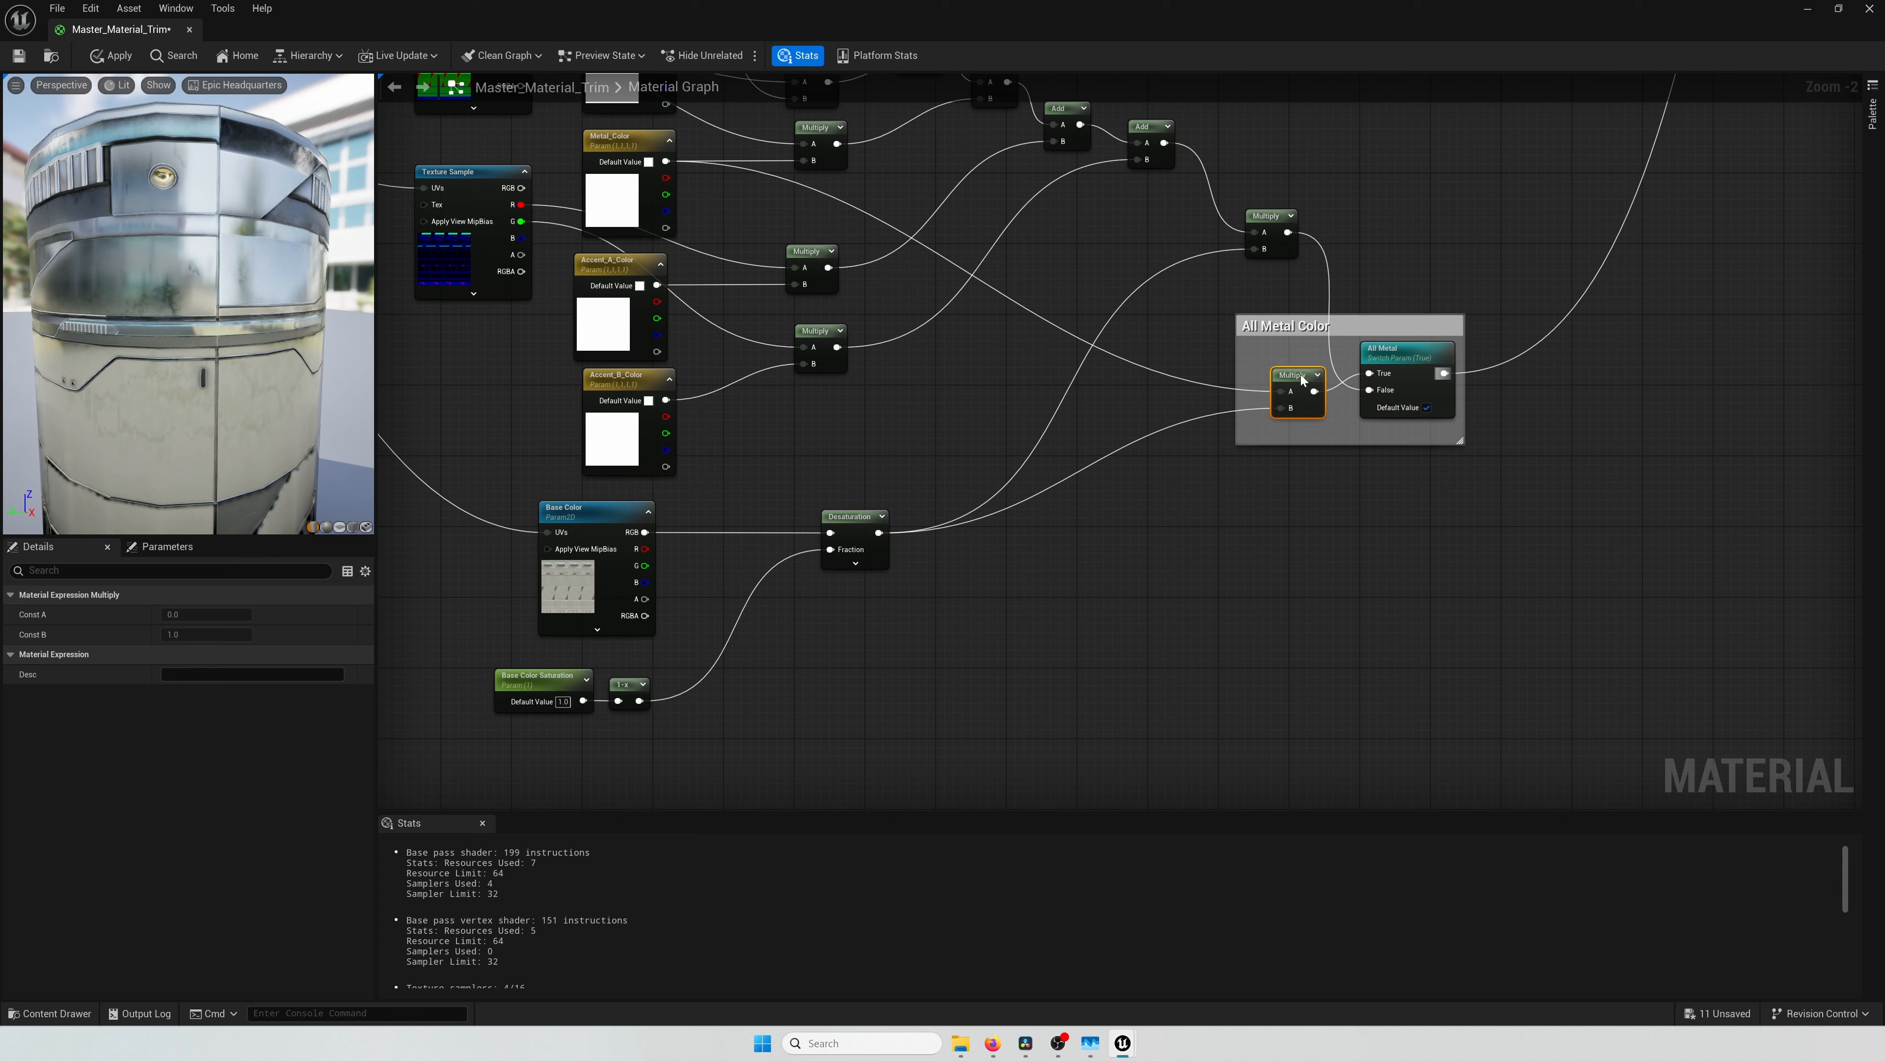
Step: Set the Base Color Saturation parameter's default to 0 and rotate the preview lighting or model to check the metal look
left_click(513, 685)
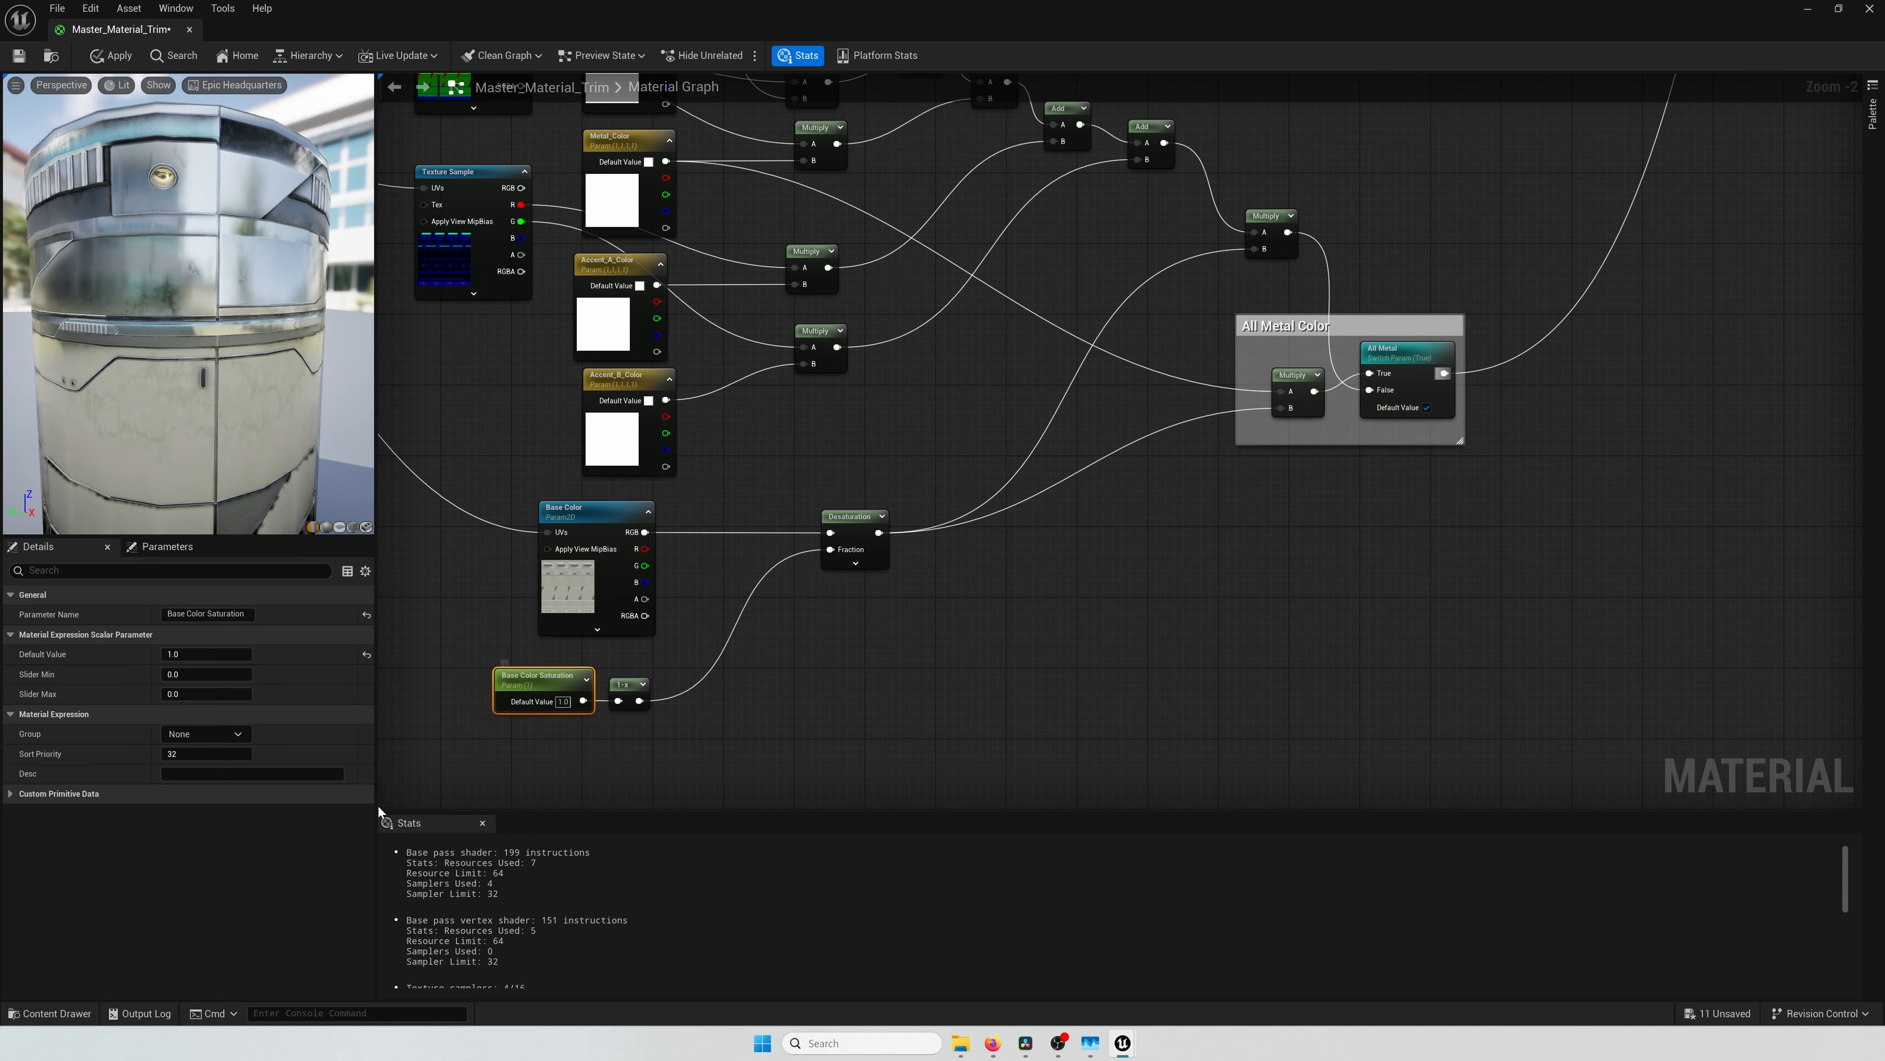
left_click(194, 655)
key("Return")
left_click_drag(208, 401, 304, 400)
Step: Save the material with a mid-grey default for Metal_Color, and undo that color change
right_click_drag(668, 223, 687, 305)
left_click(653, 223)
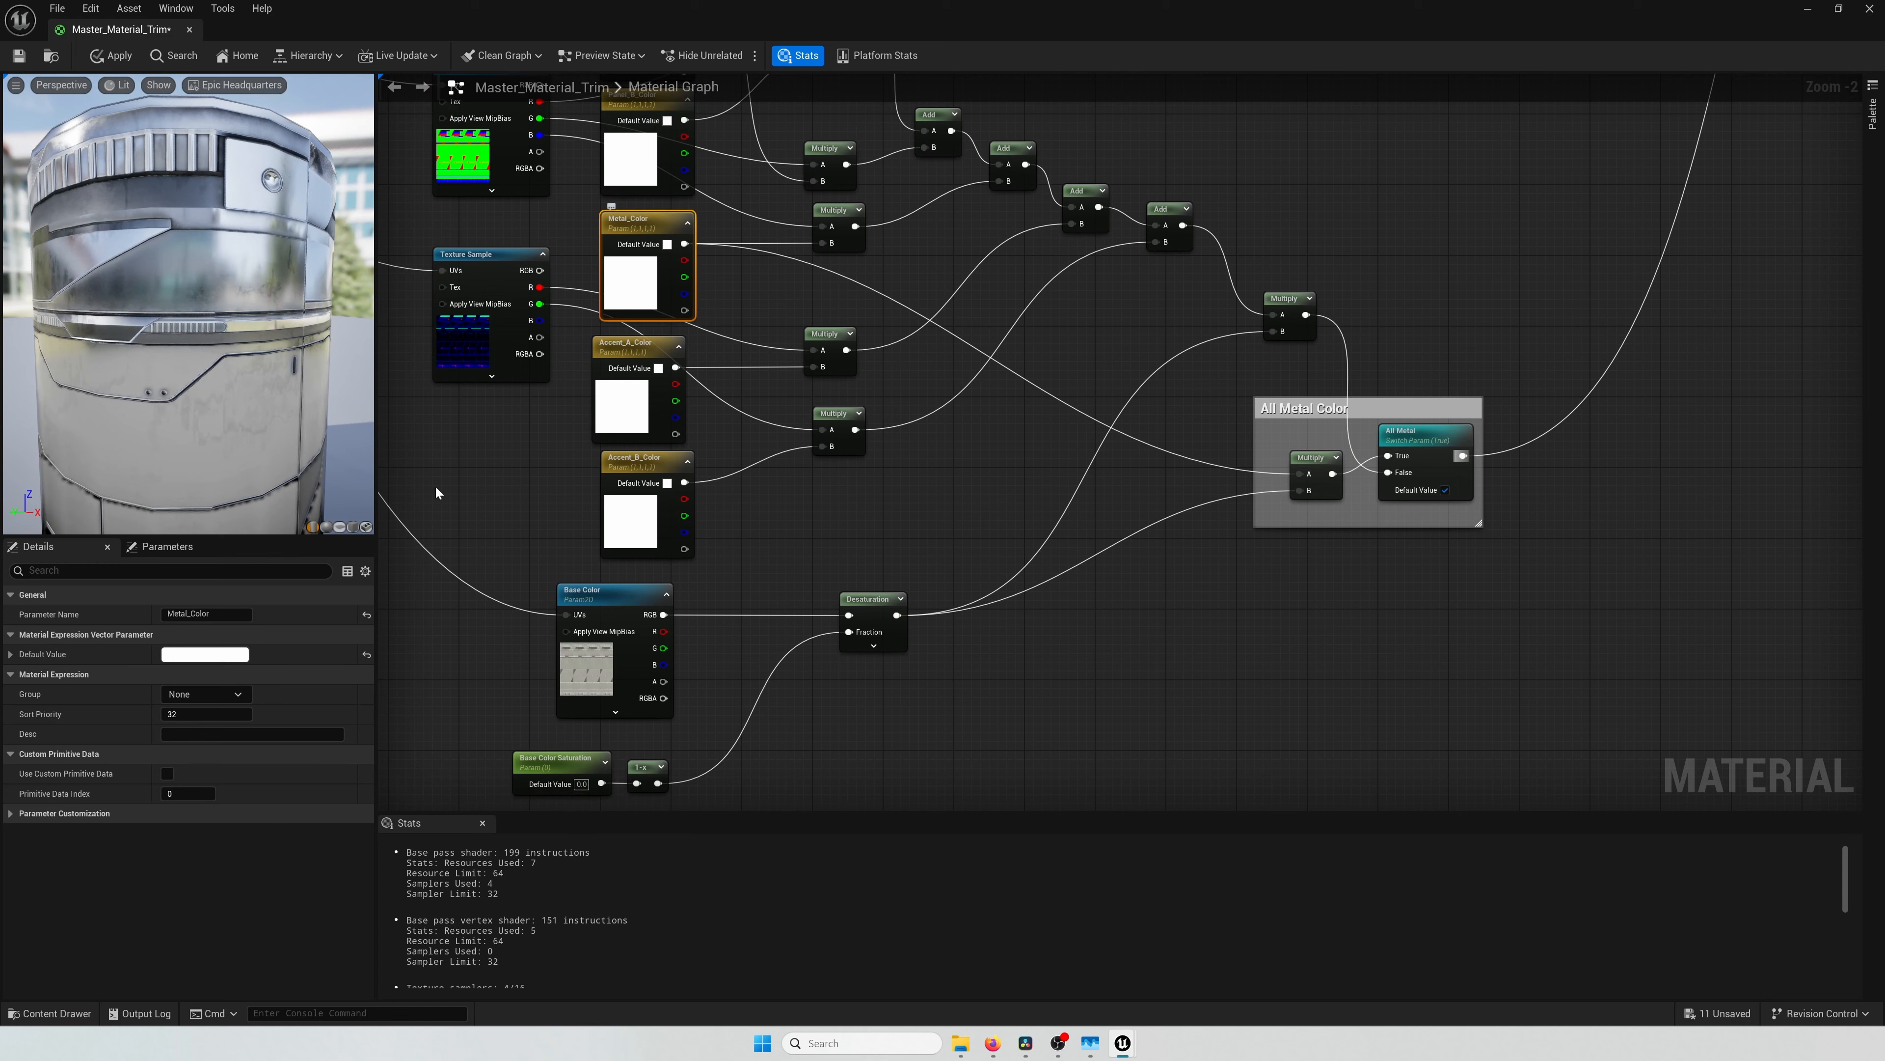
left_click(175, 654)
left_click(384, 759)
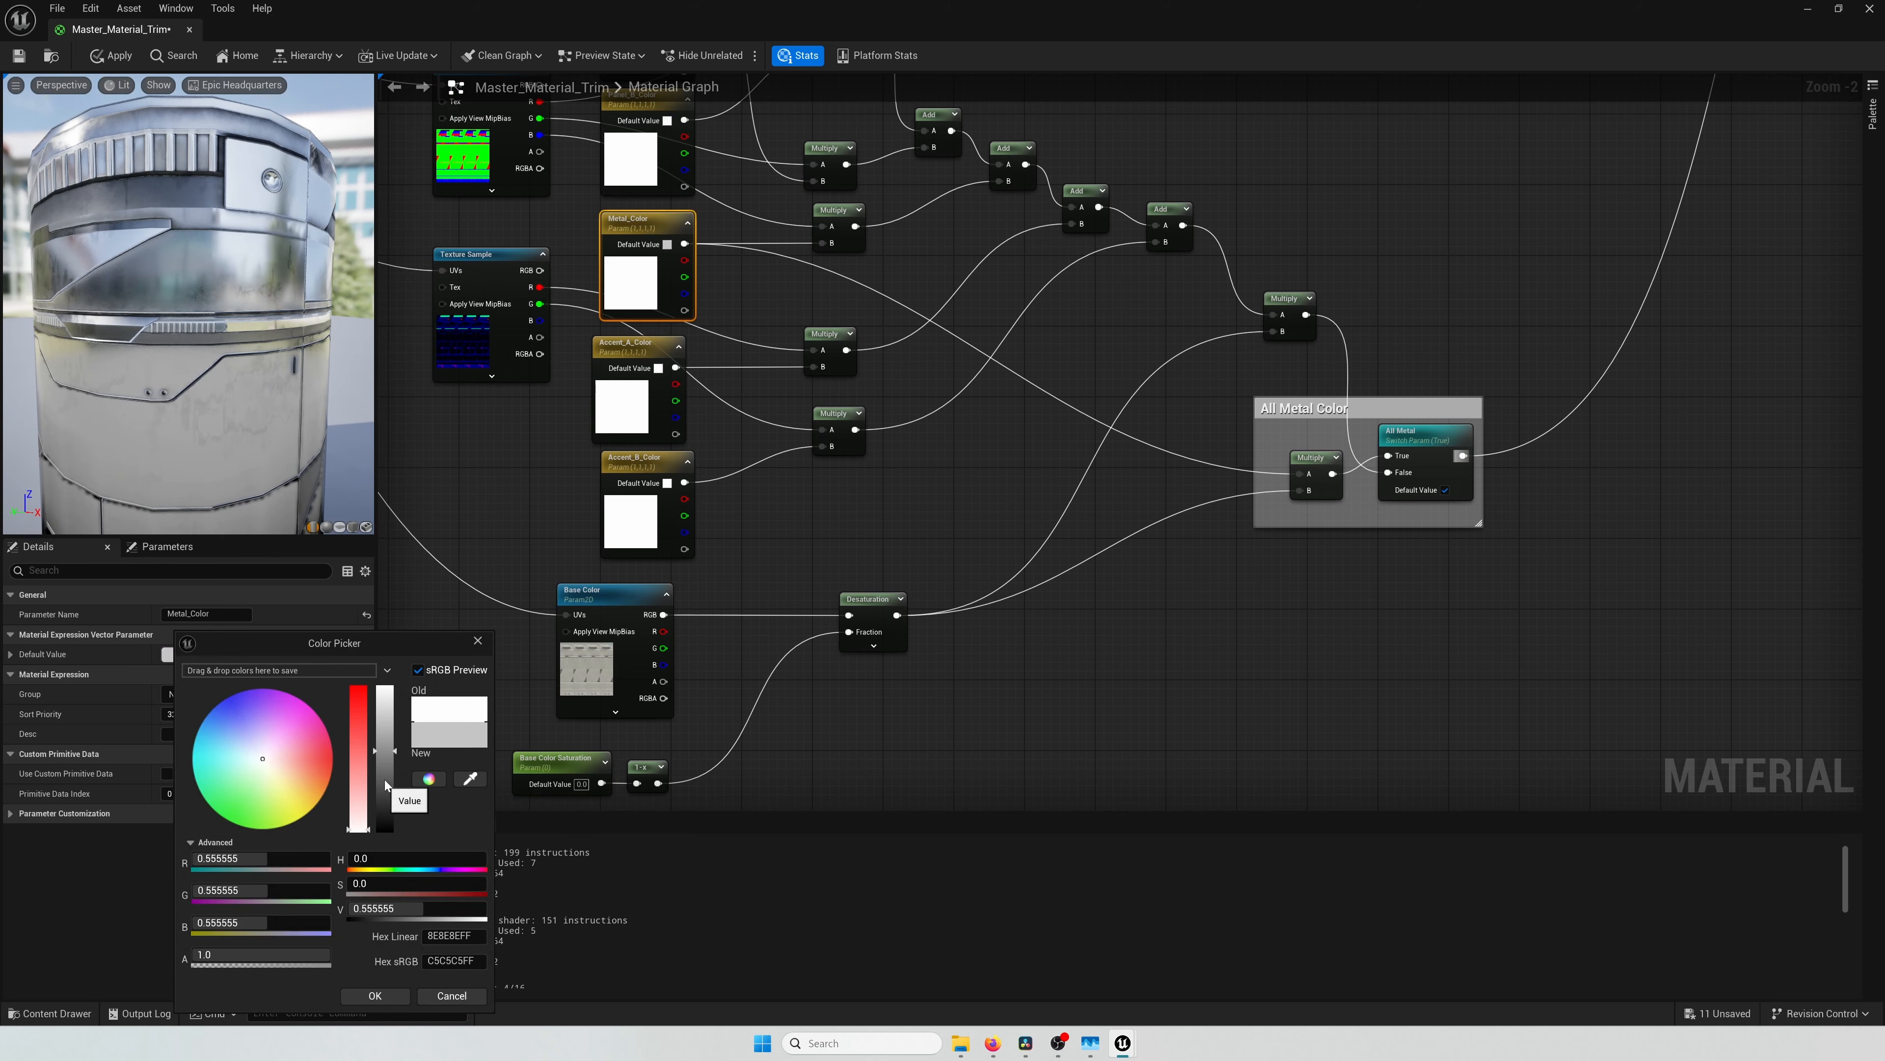
left_click(384, 773)
left_click(375, 998)
mouse_move(223, 386)
left_mouse_down()
mouse_move(249, 385)
mouse_move(216, 385)
left_mouse_up()
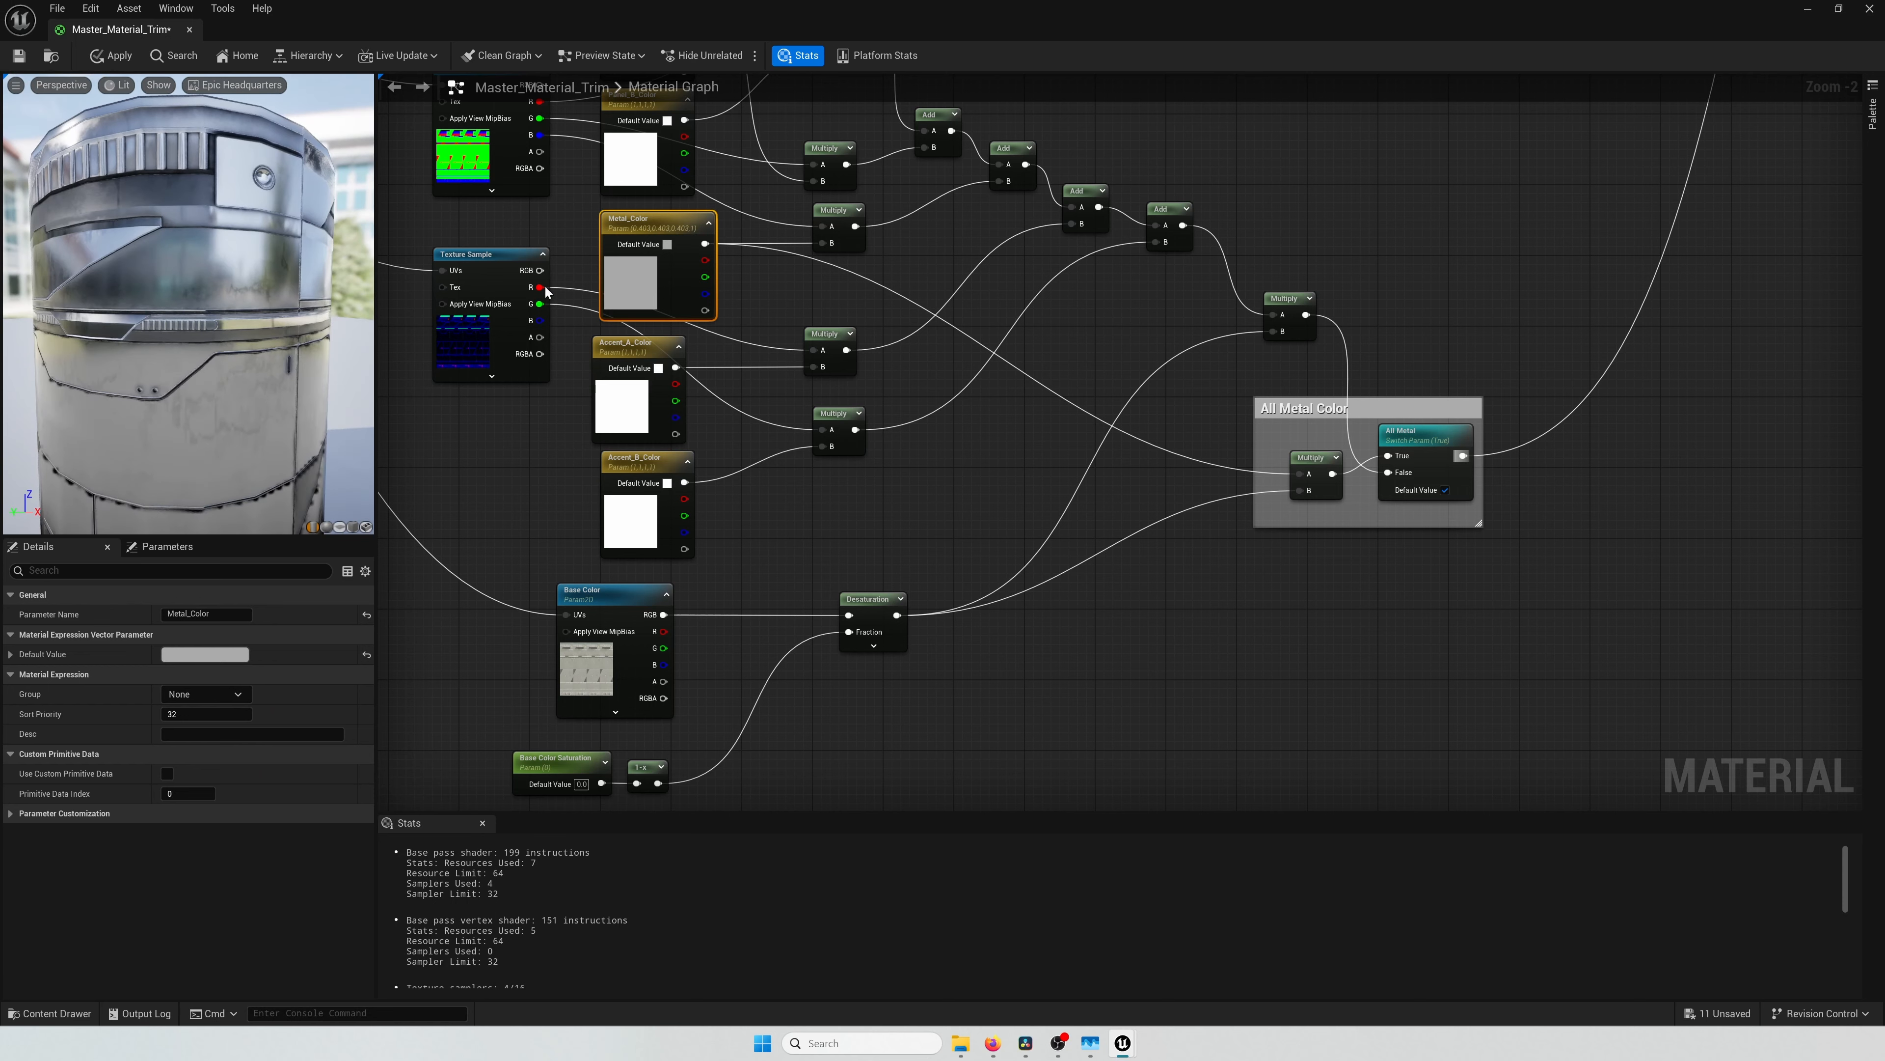
key("ctrl+s")
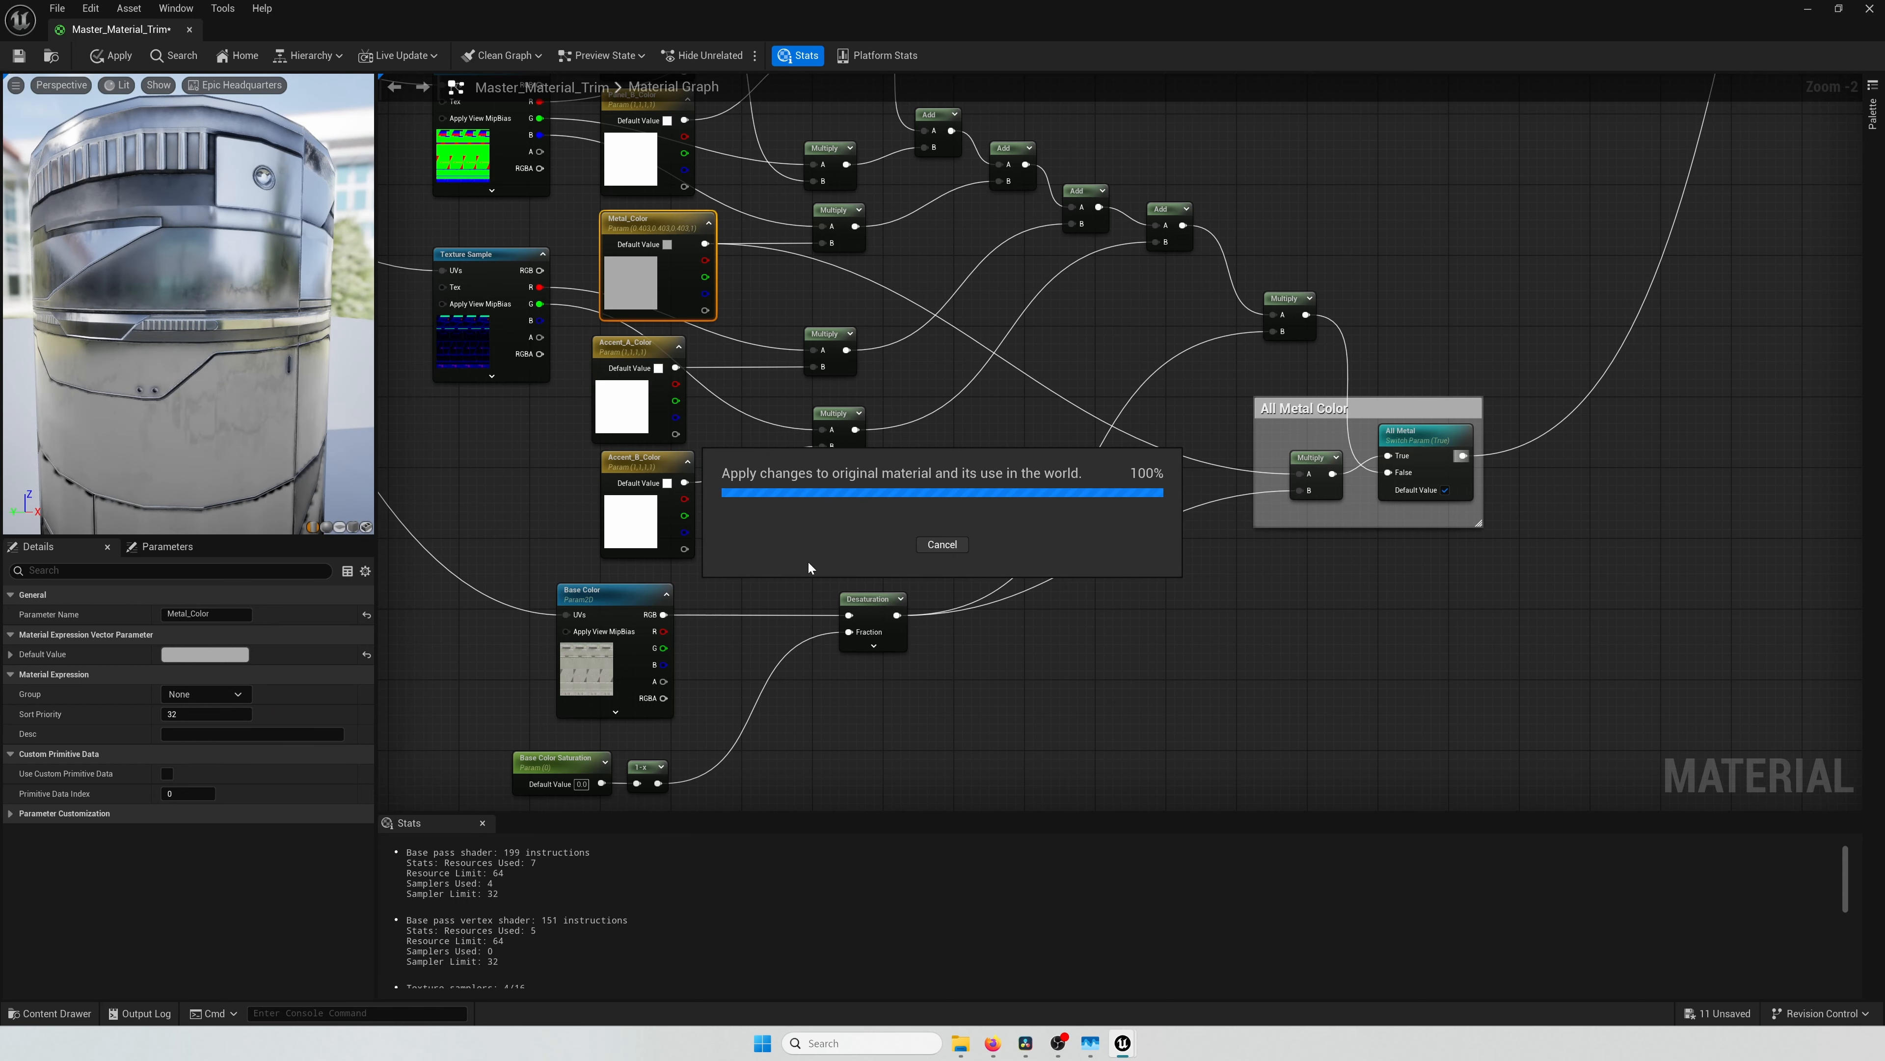
key("ctrl+z")
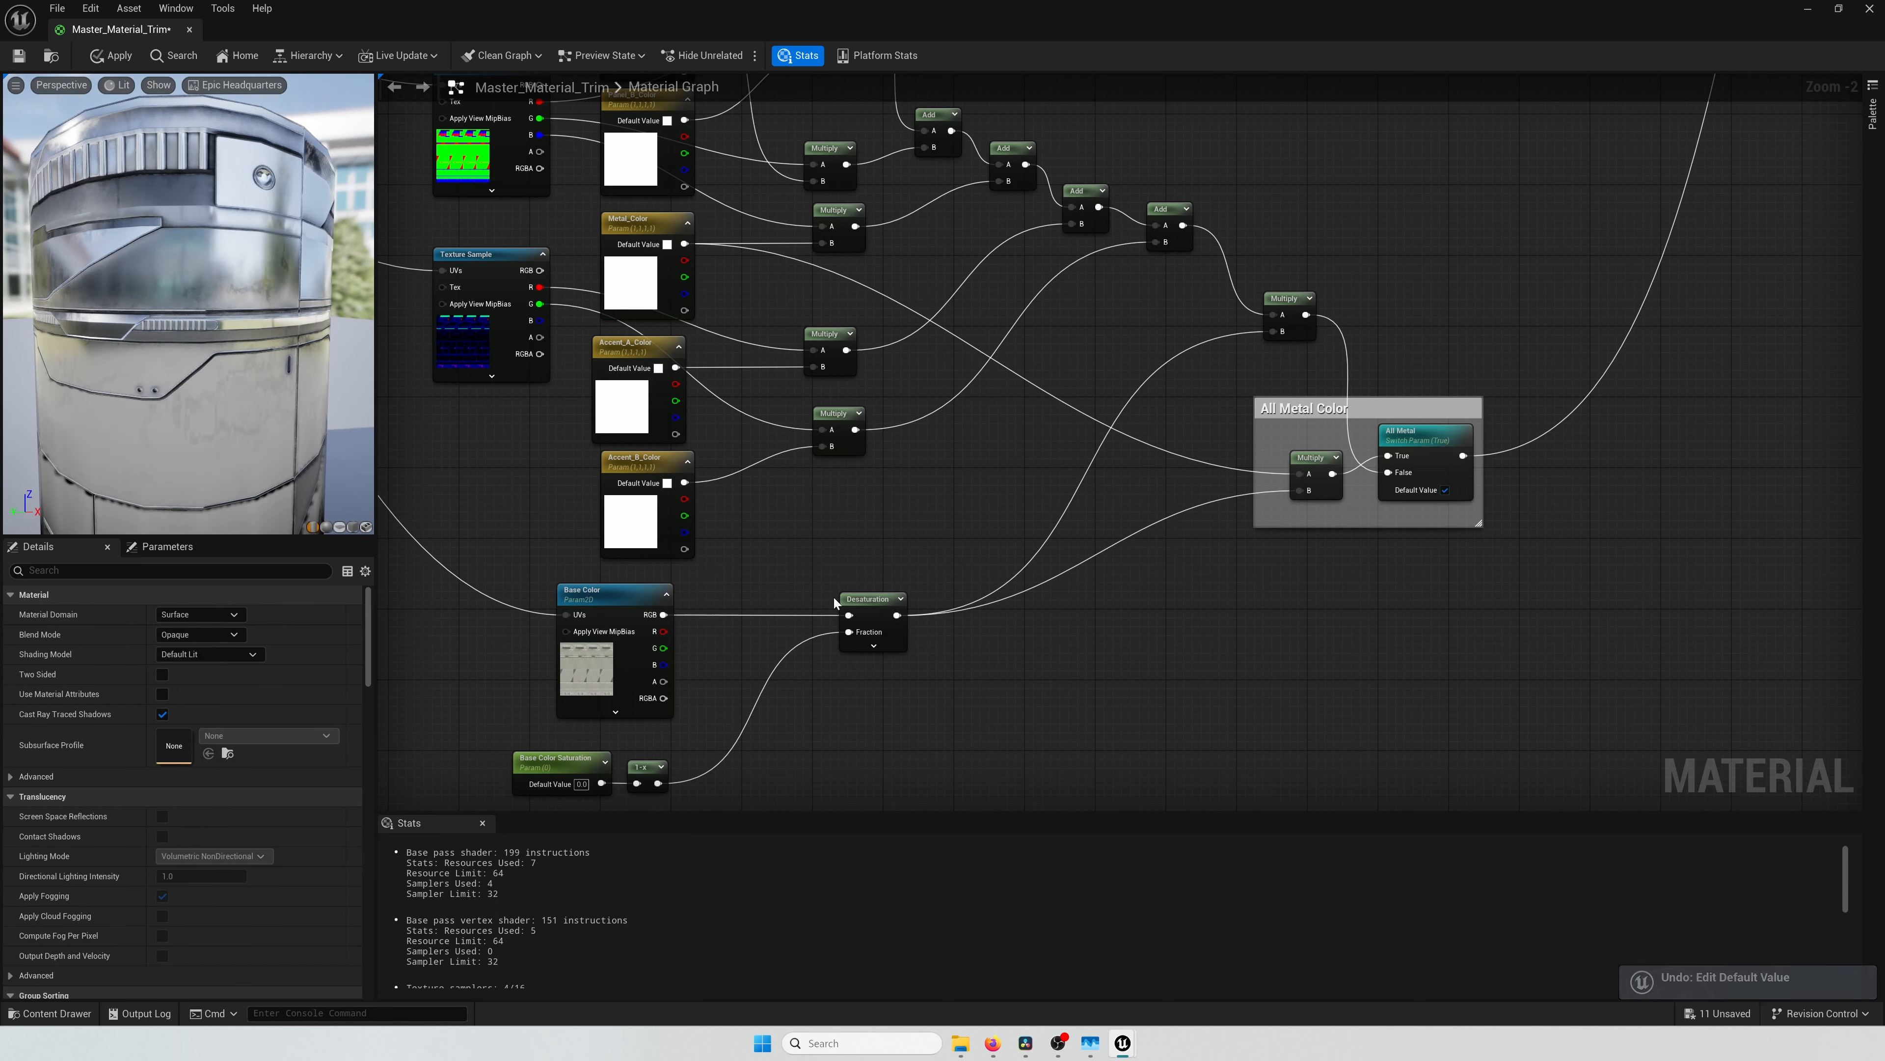
Step: Set the Base Color Saturation parameter's default value to 1
right_click_drag(838, 602, 831, 500)
left_click(546, 657)
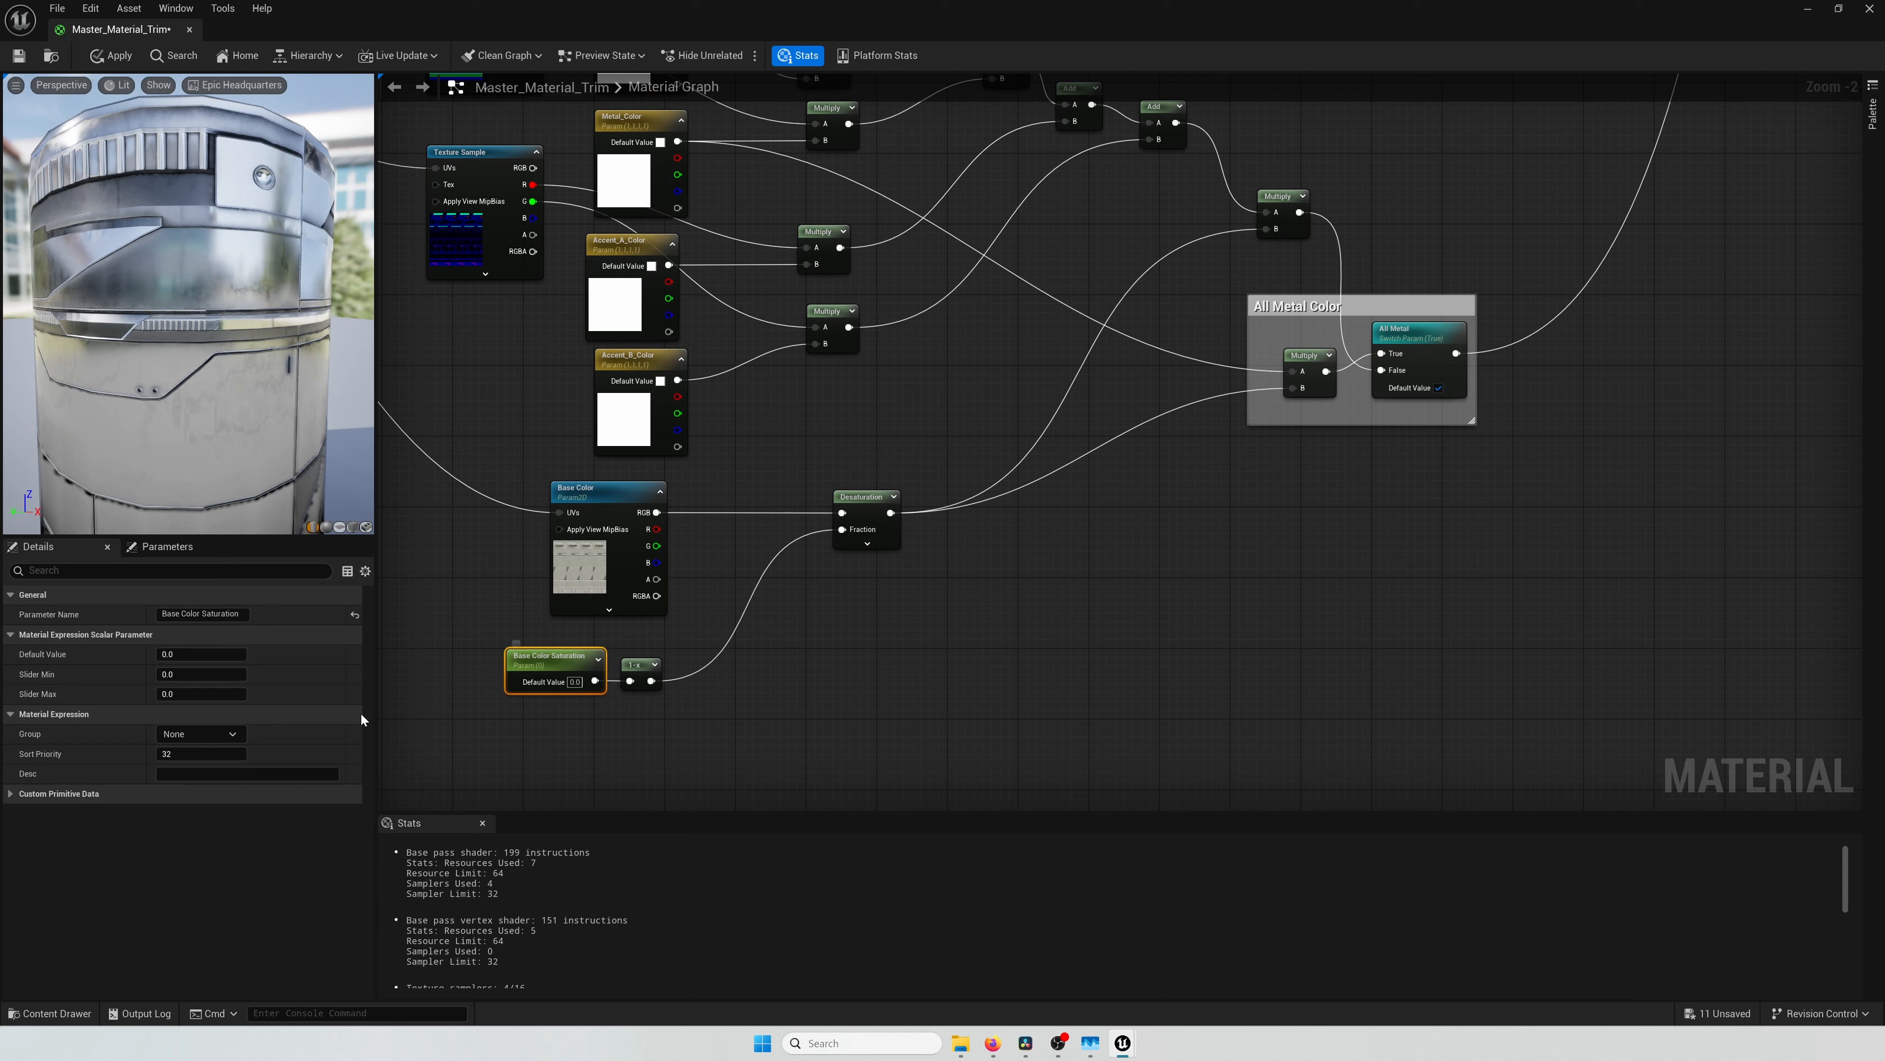
left_click(191, 753)
left_click(206, 654)
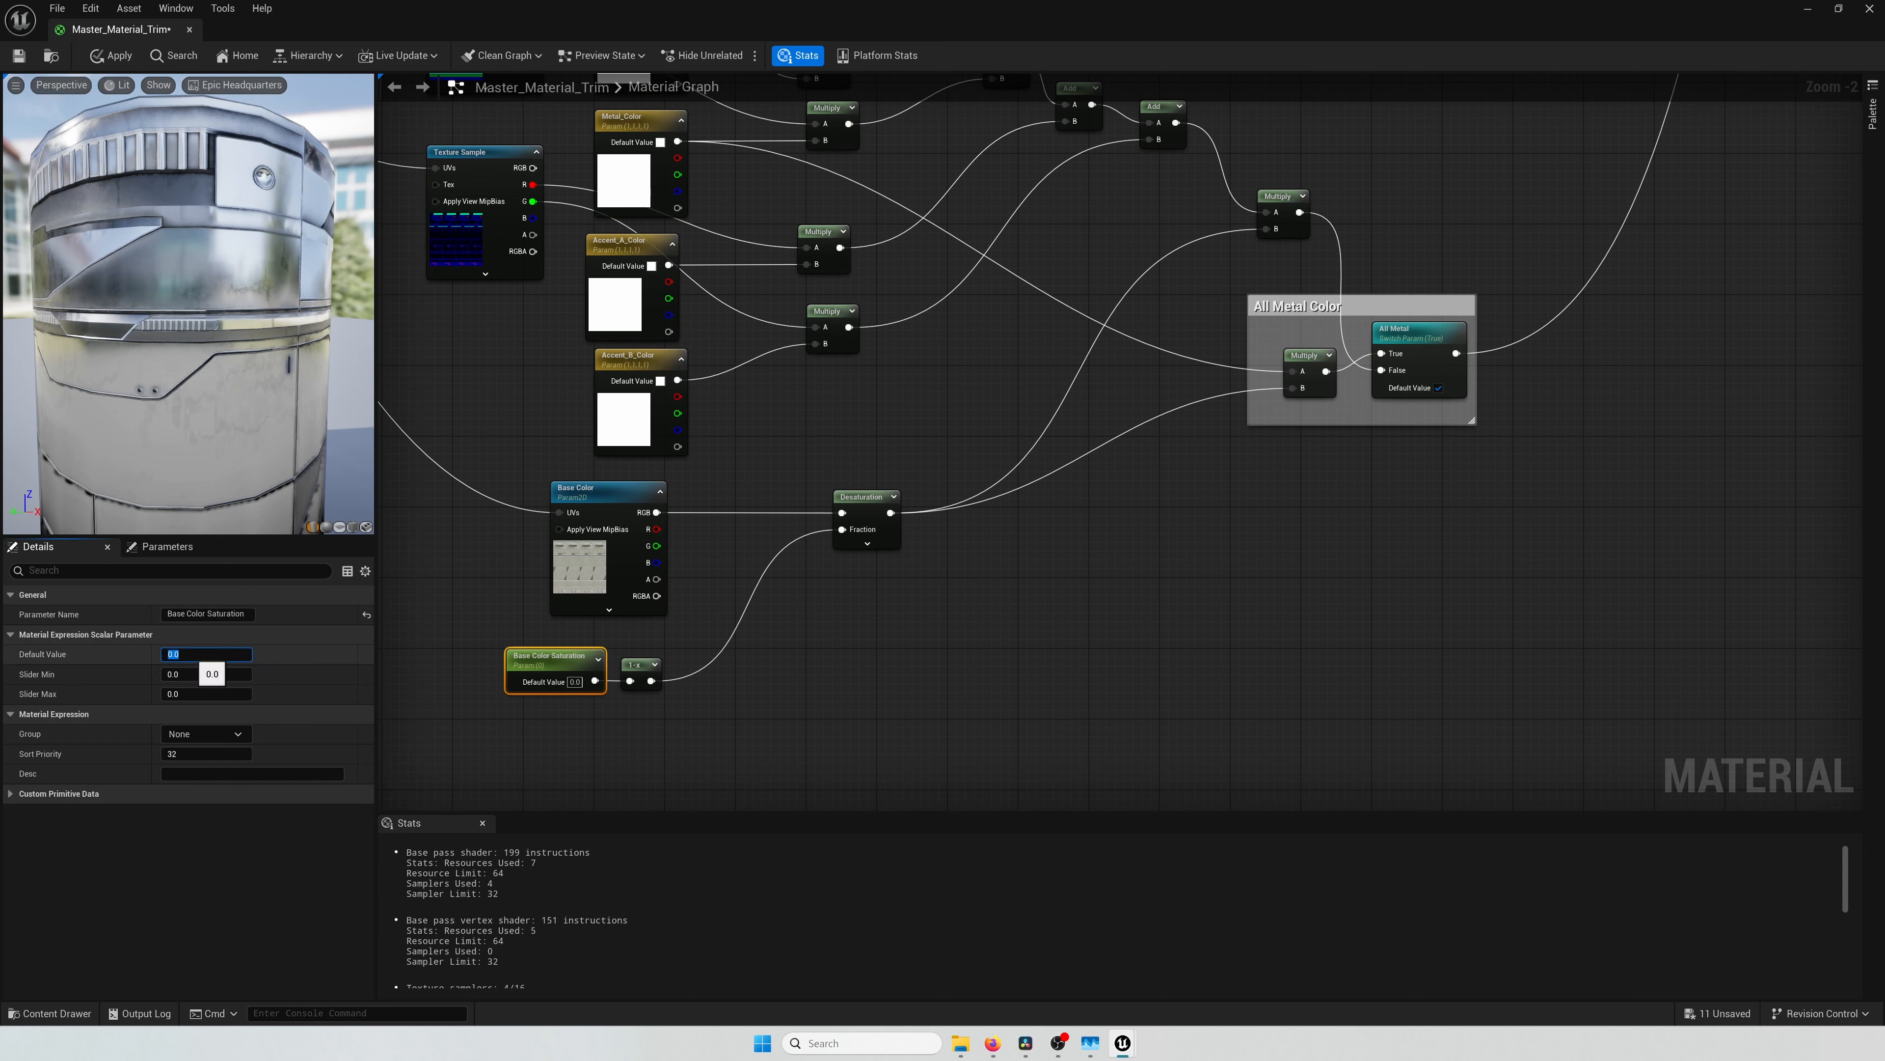
type("1")
key("Return")
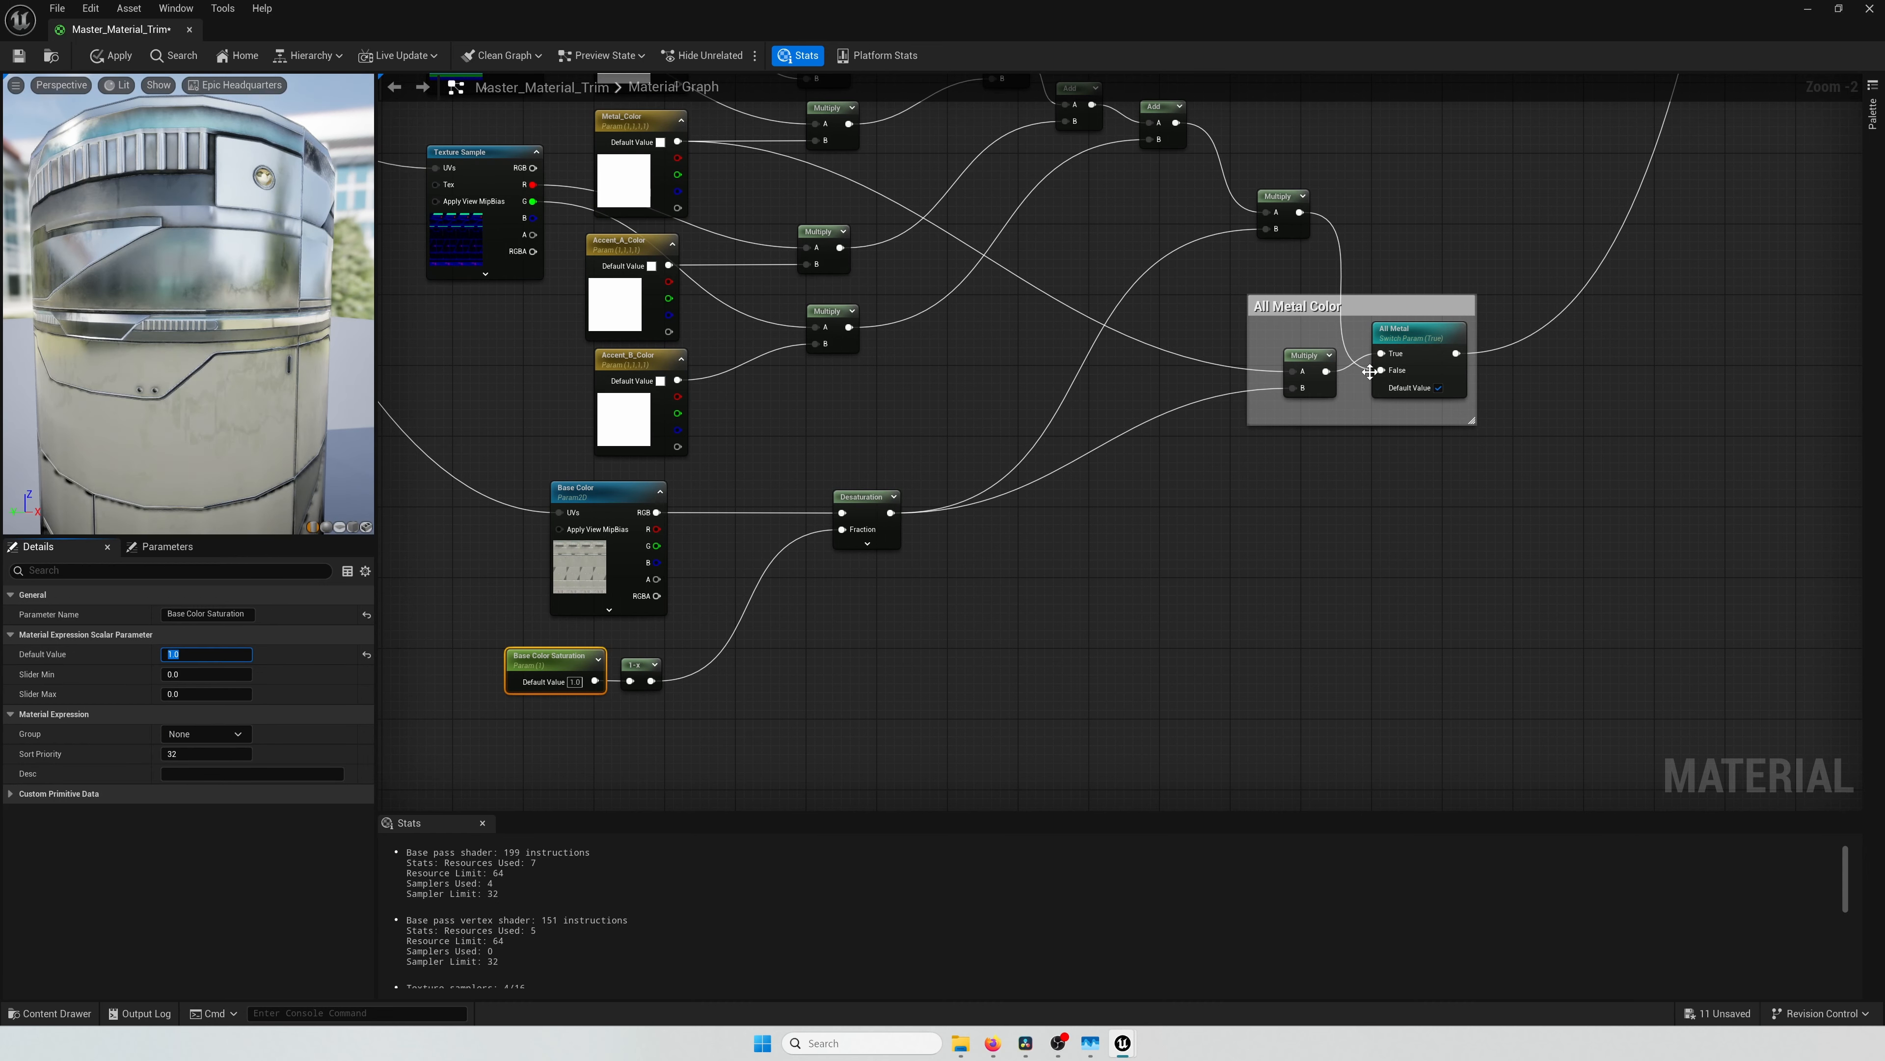
Step: Turn off the All Metal switch's default value and apply the changes to the material
left_click(1370, 371)
left_click(167, 653)
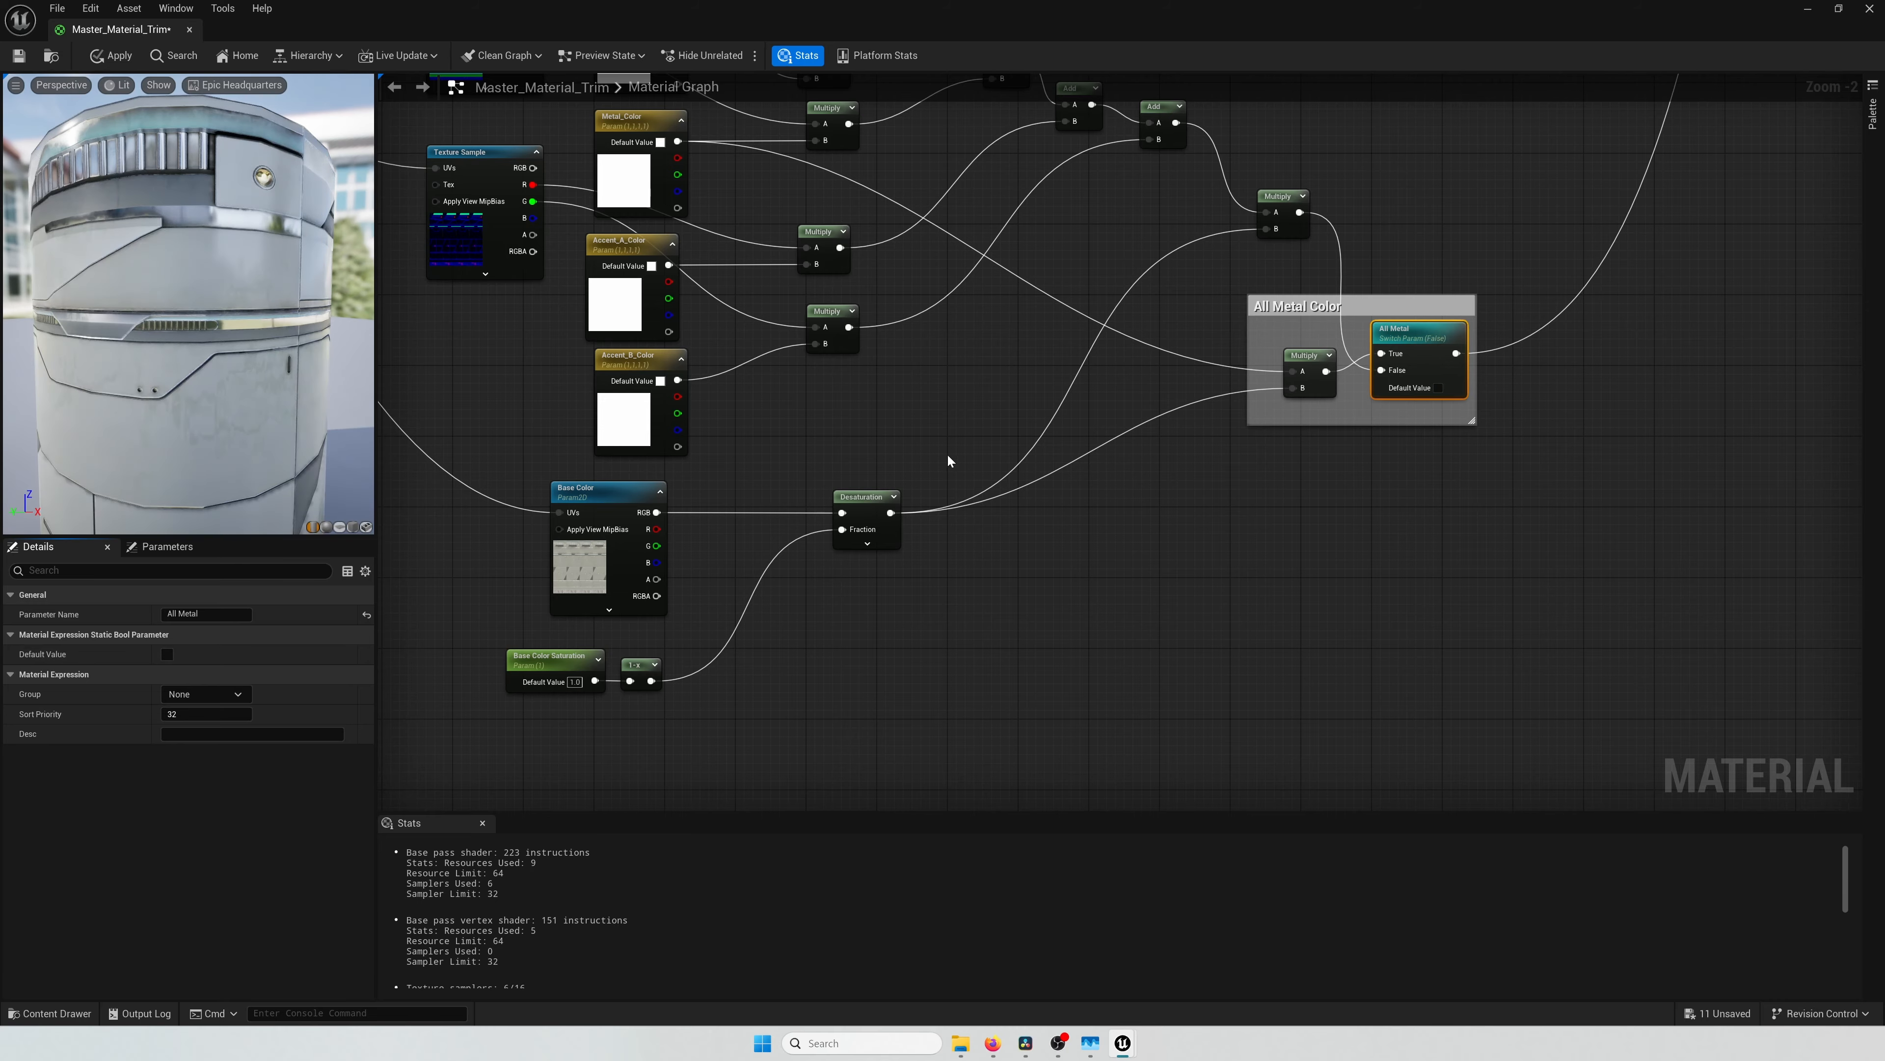
scroll(947, 461, "down", 2)
left_click(111, 56)
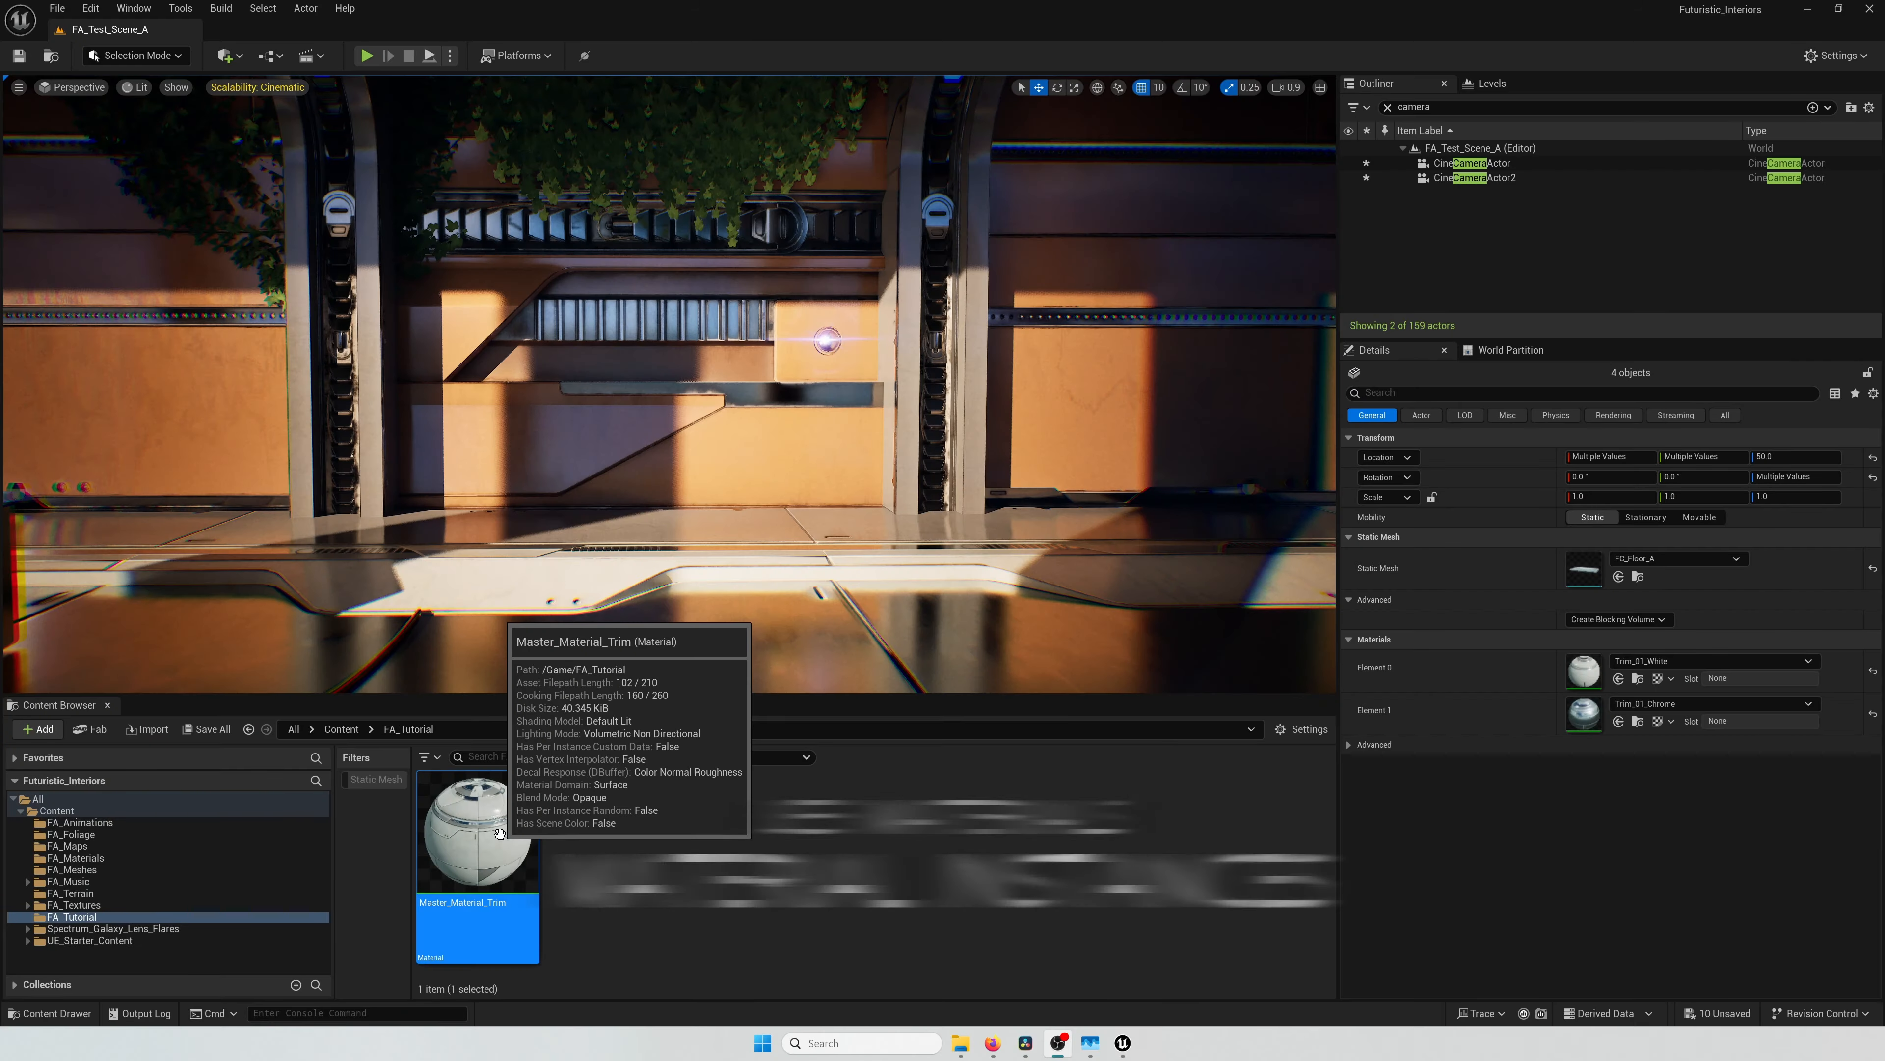
Step: Create a material instance of Master_Material_Trim named Panel_Blue_01 and assign it to the central wall panel in the scene
right_click(502, 841)
left_click(598, 440)
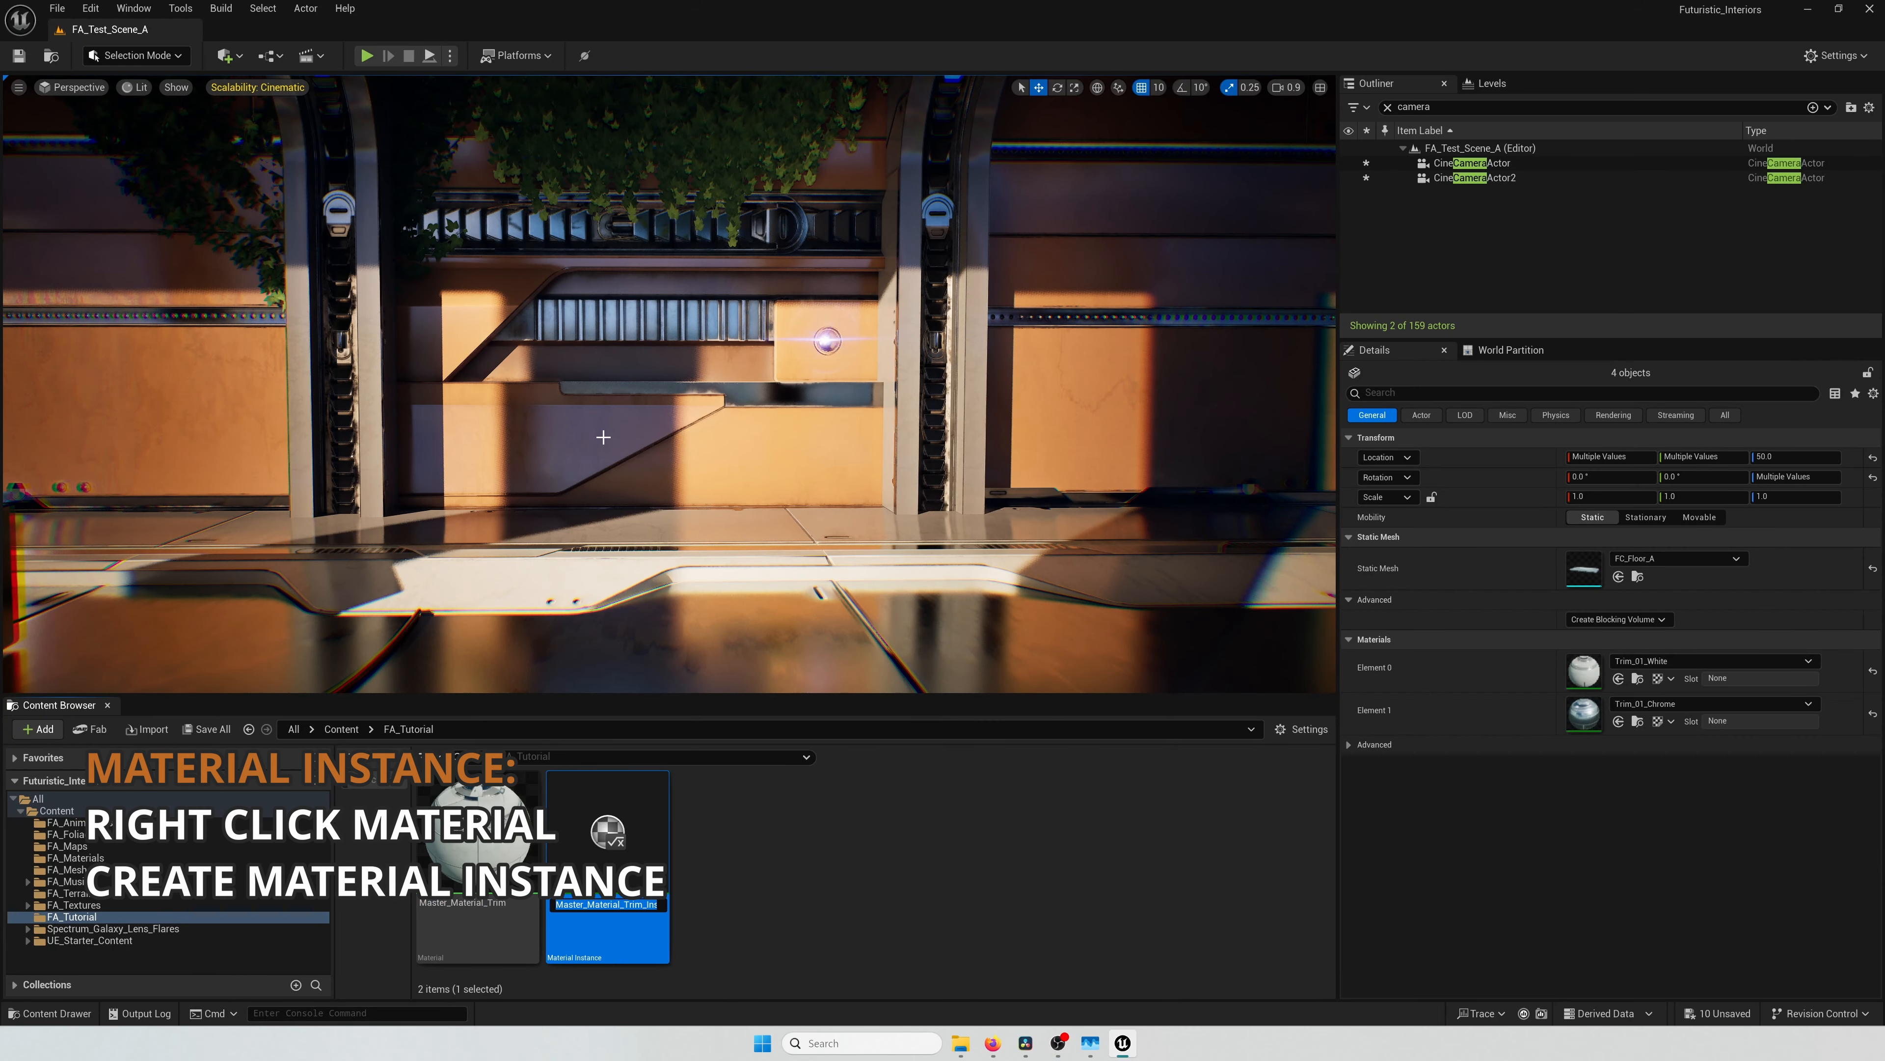
type("P")
key("BackSpace")
type("Panel_Blue_01")
key("Return")
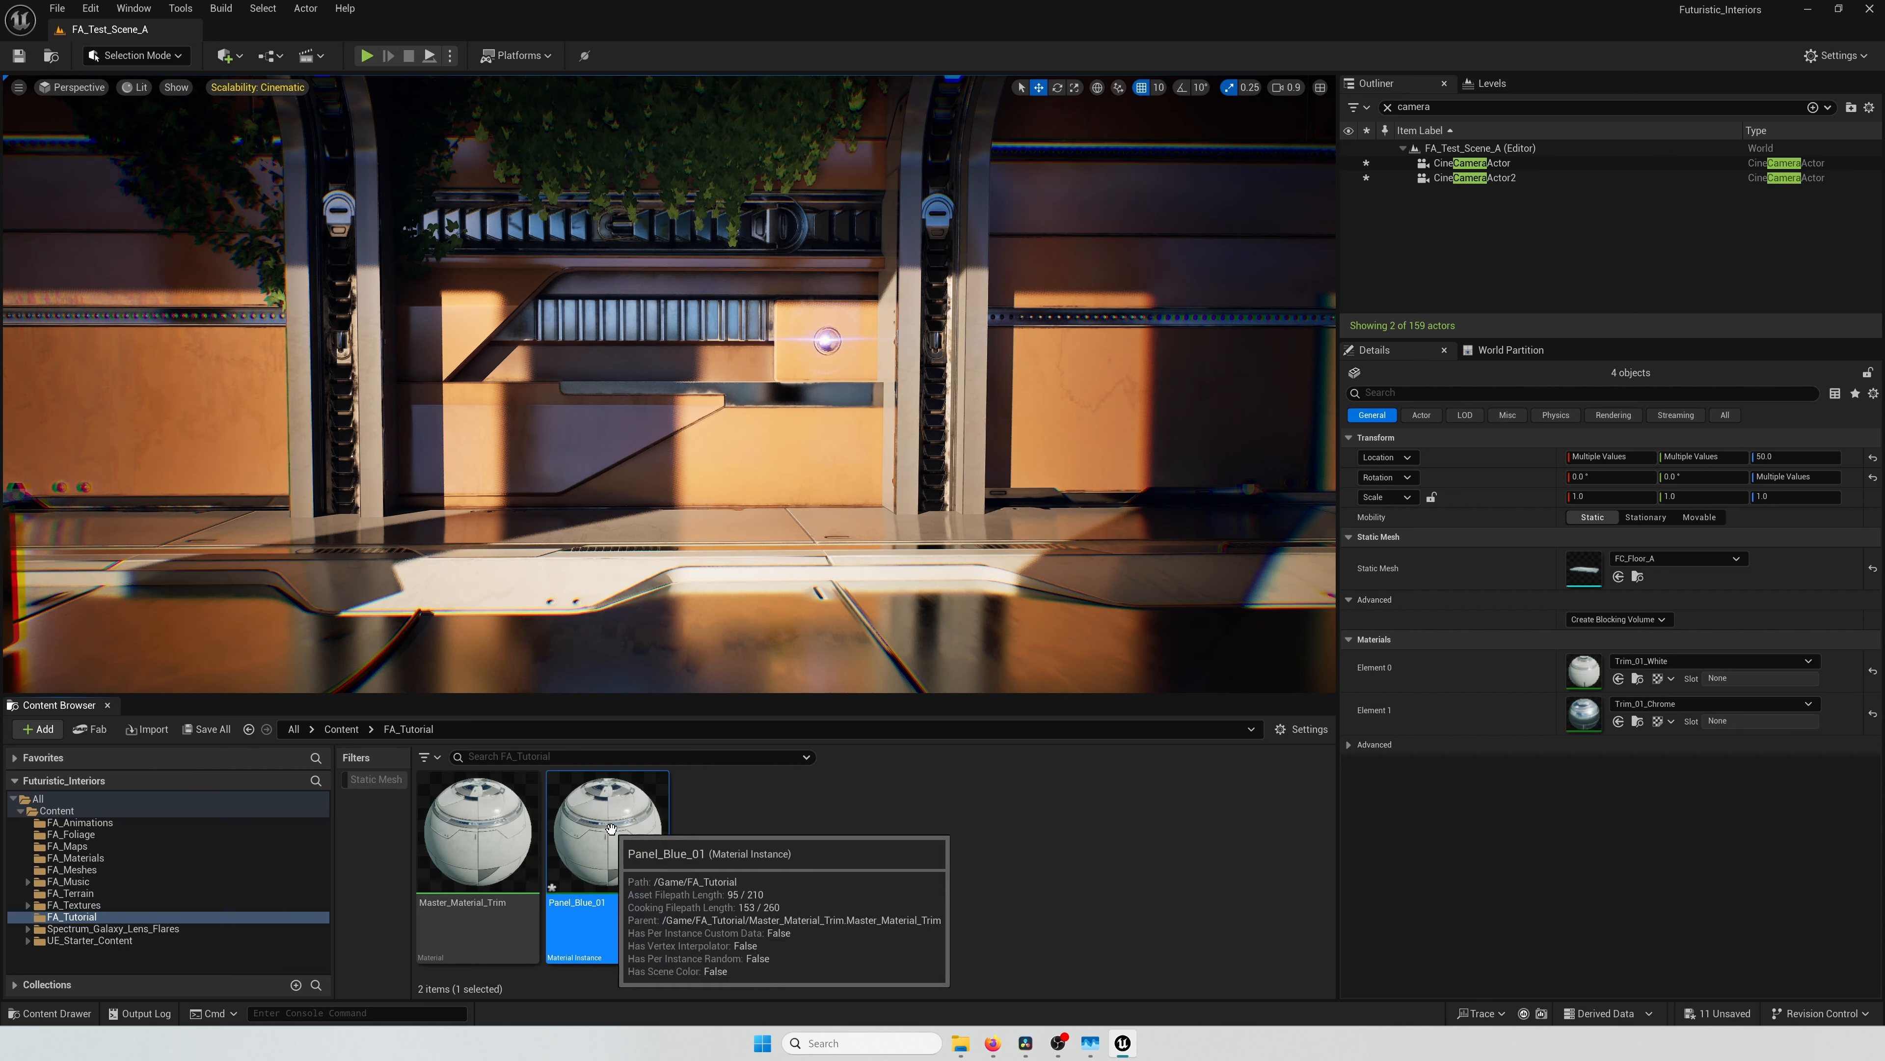
left_click_drag(612, 829, 673, 447)
Step: Set the Texture Tile - X parameter's default to 1 in Master_Material_Trim and close the material
double_click(477, 832)
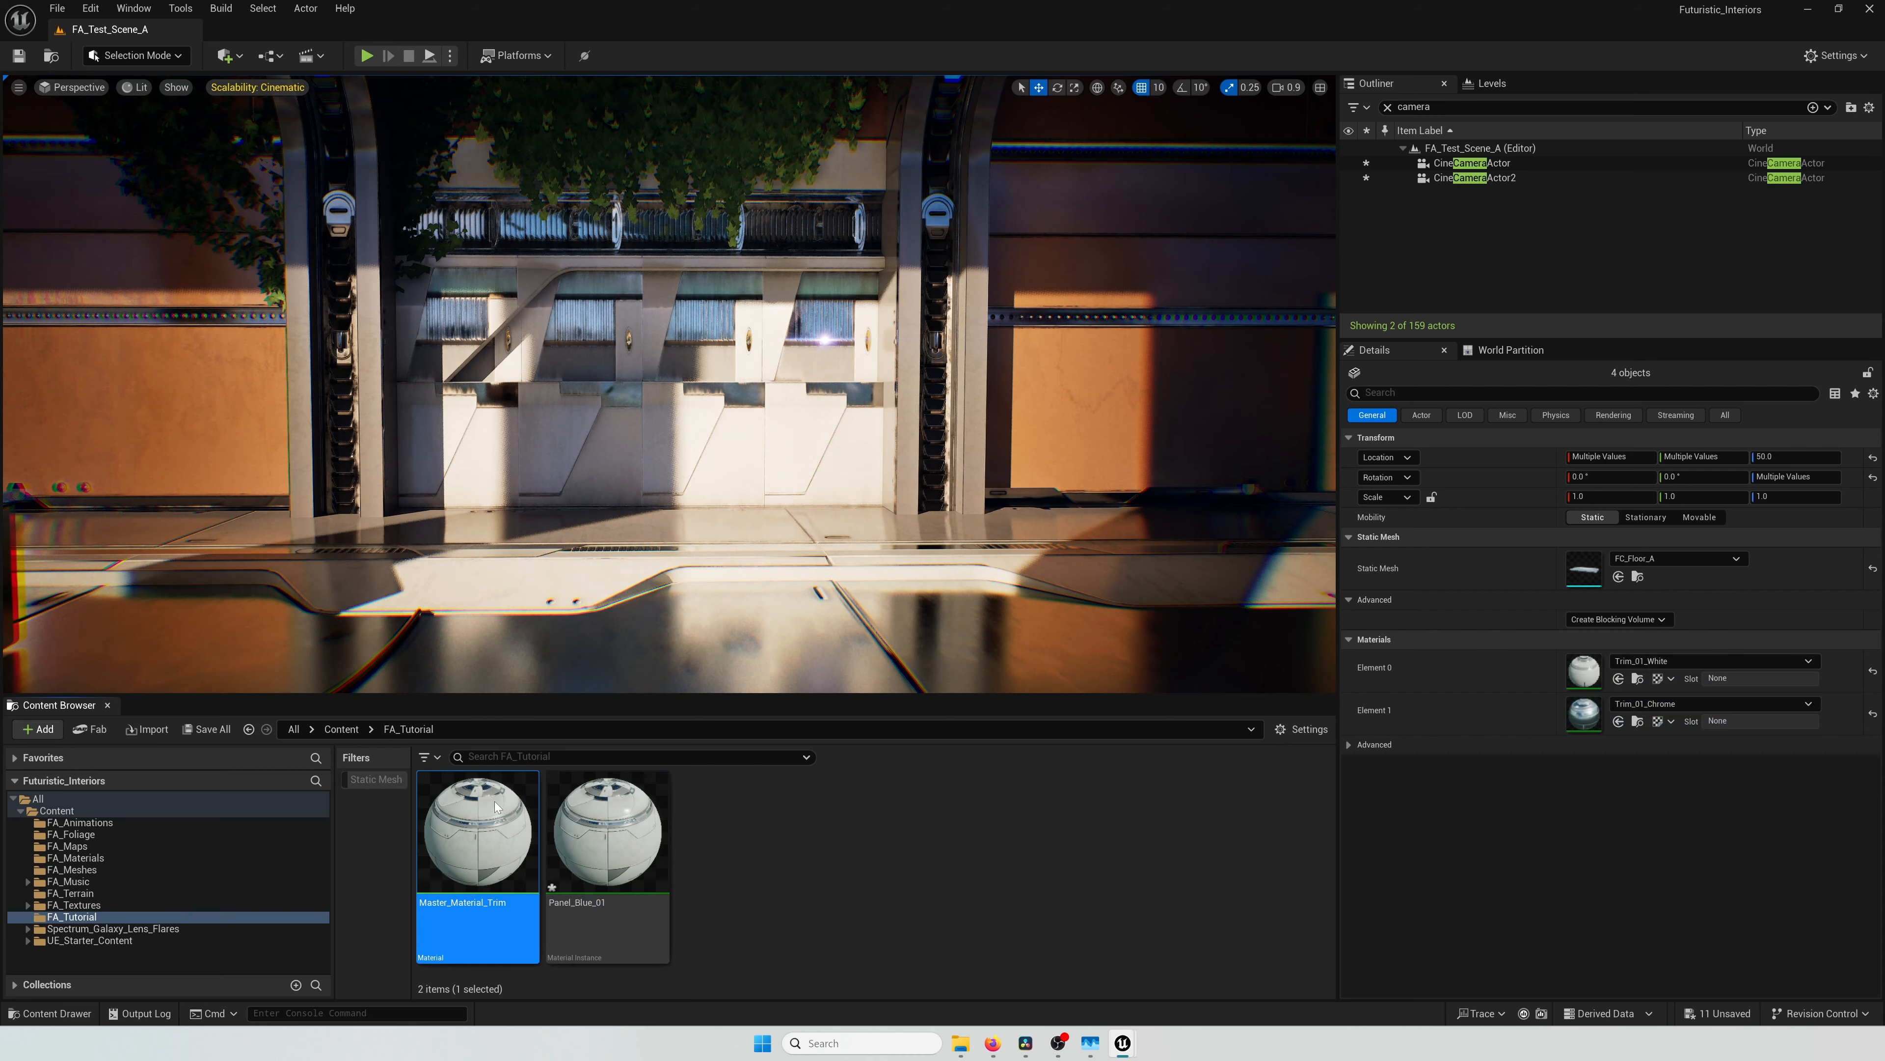
scroll(1233, 426, "down", 5)
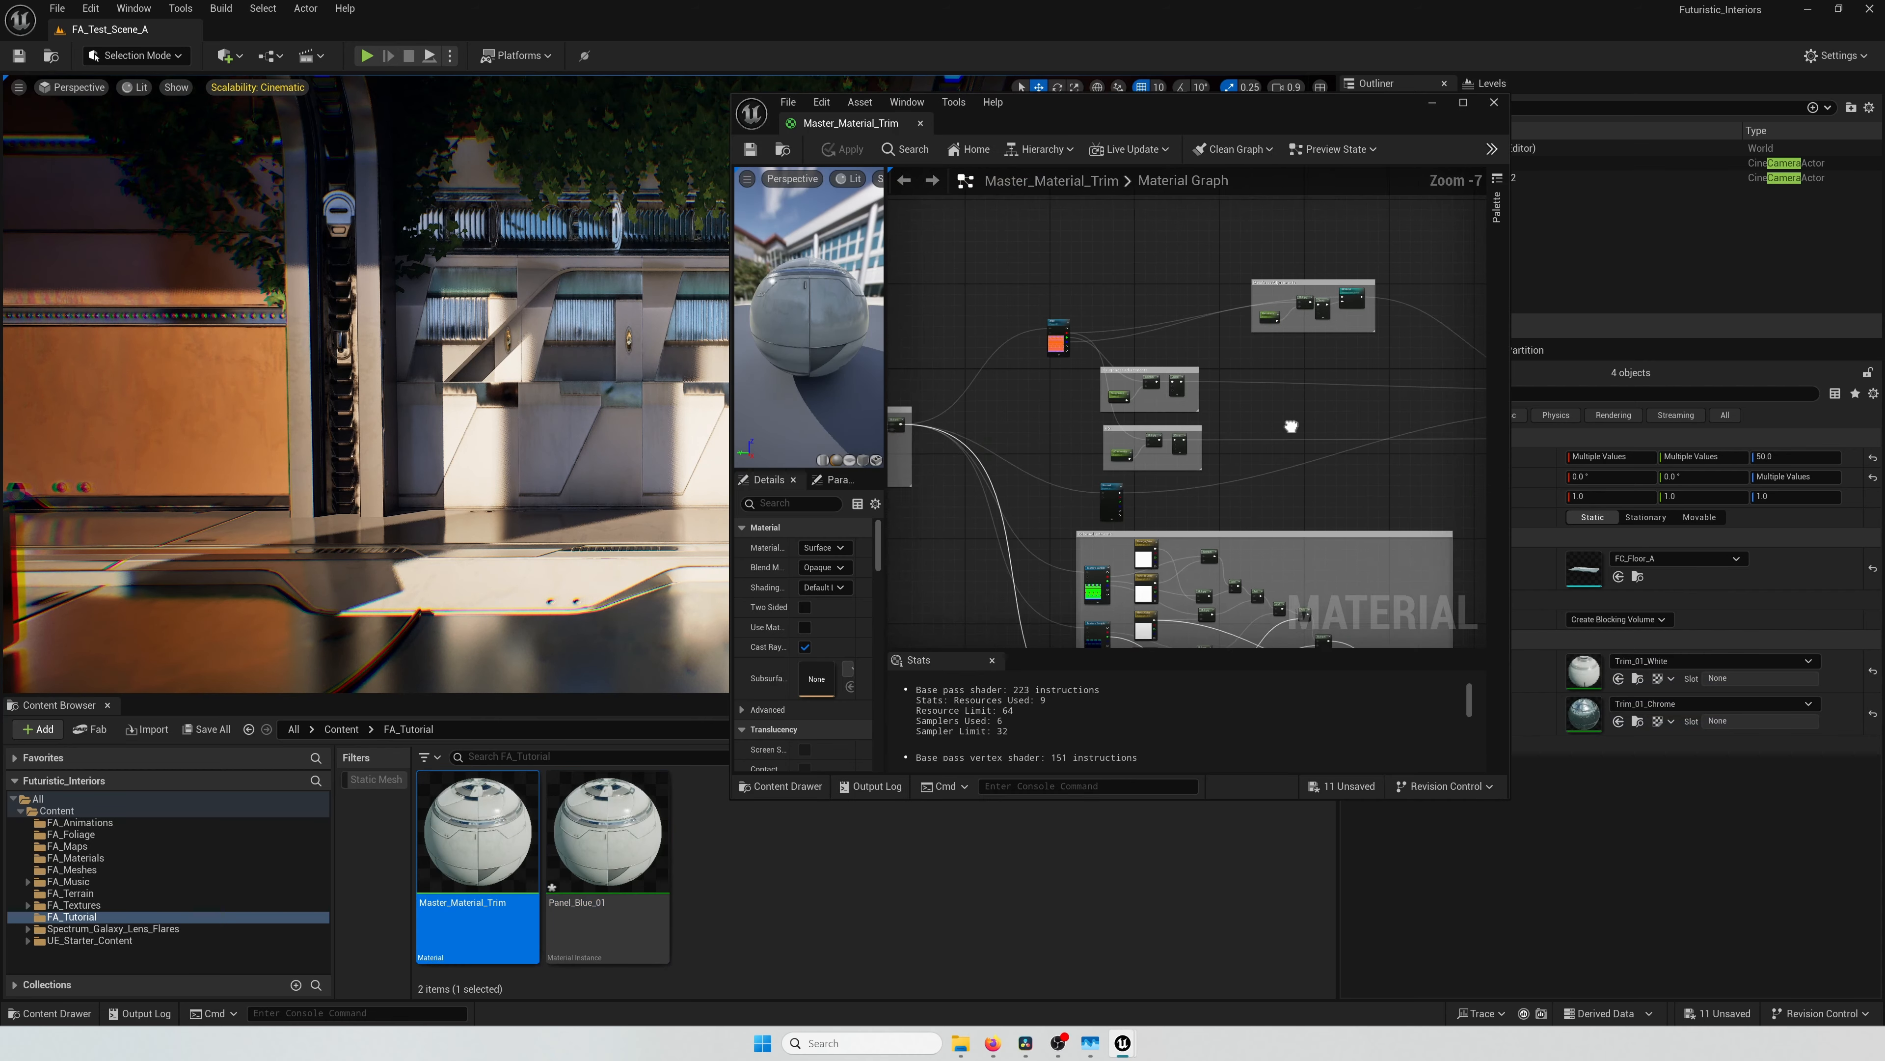
right_click_drag(1016, 467, 1294, 428)
scroll(1294, 427, "up", 6)
right_click_drag(1175, 416, 1257, 435)
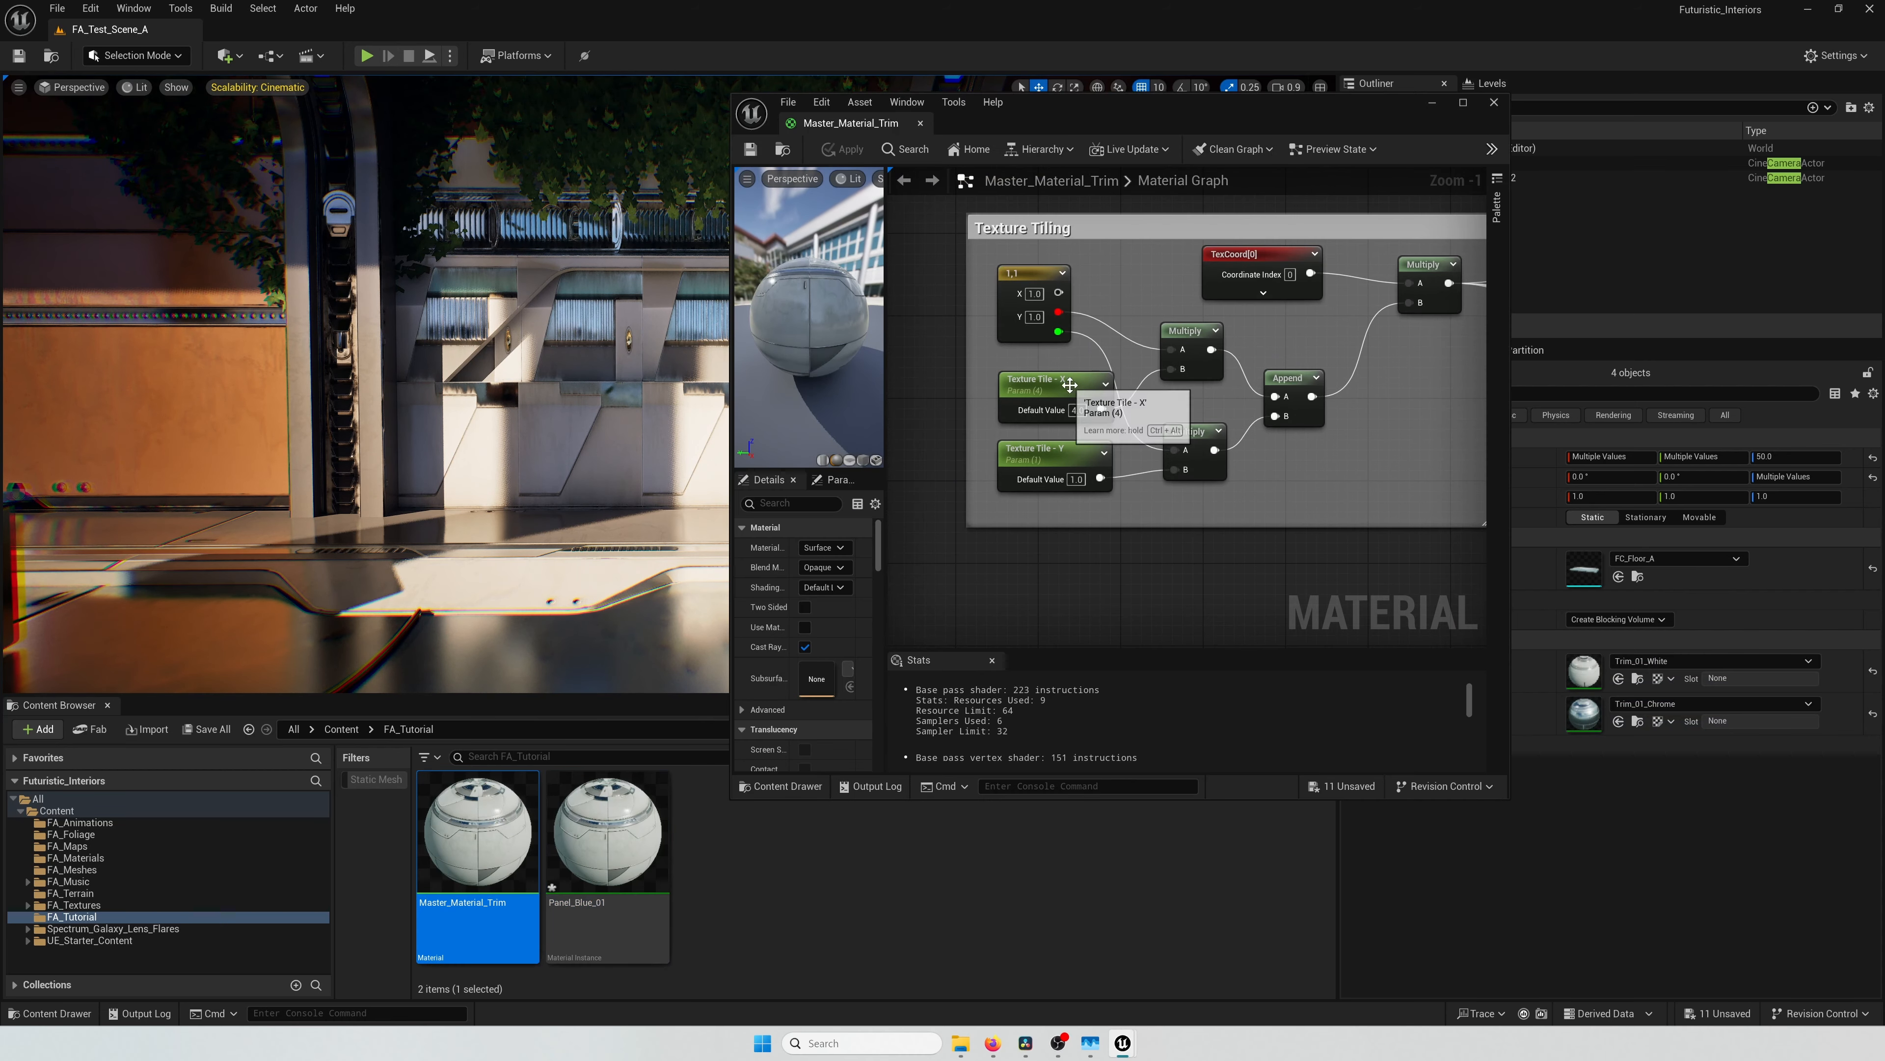
left_click(1069, 387)
left_click(852, 589)
key("Return")
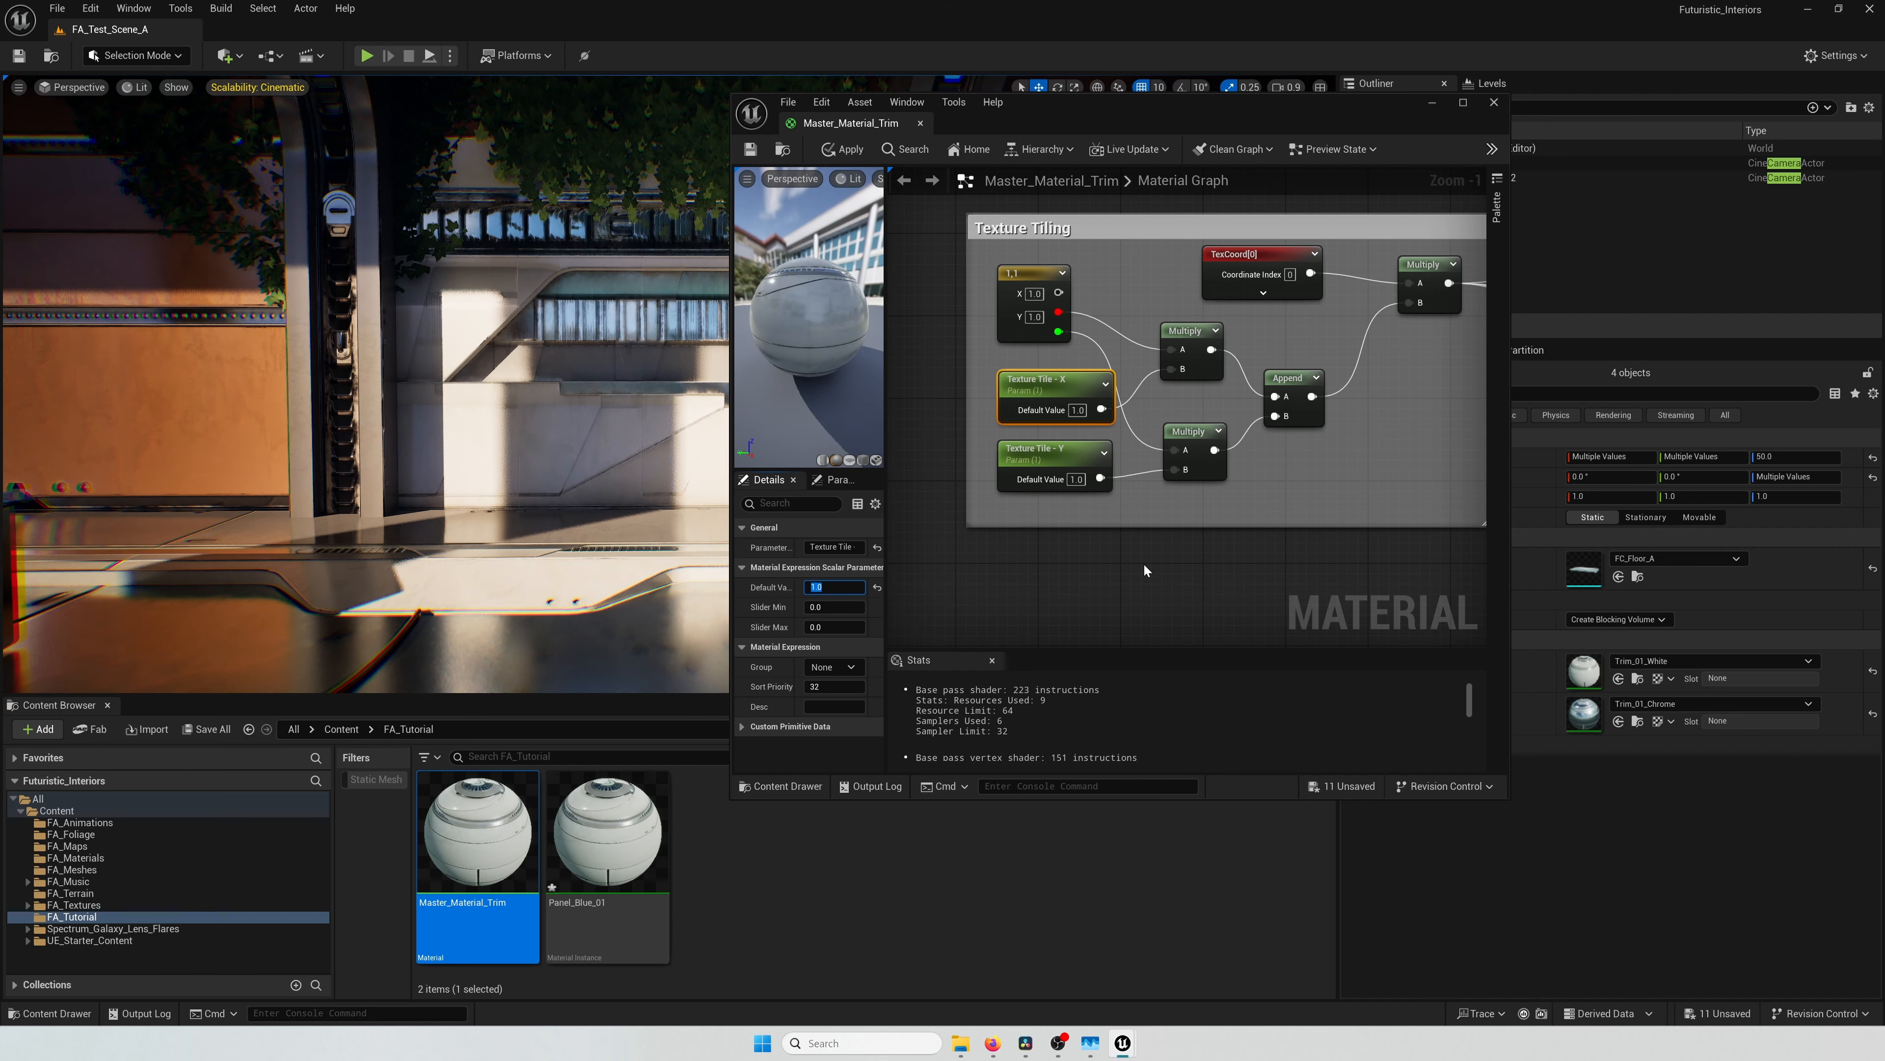
left_click(921, 123)
Step: Open the Panel_Blue_01 instance and override Panel_A_Color with a muted blue, hex sRGB 66BCCCFF
double_click(600, 825)
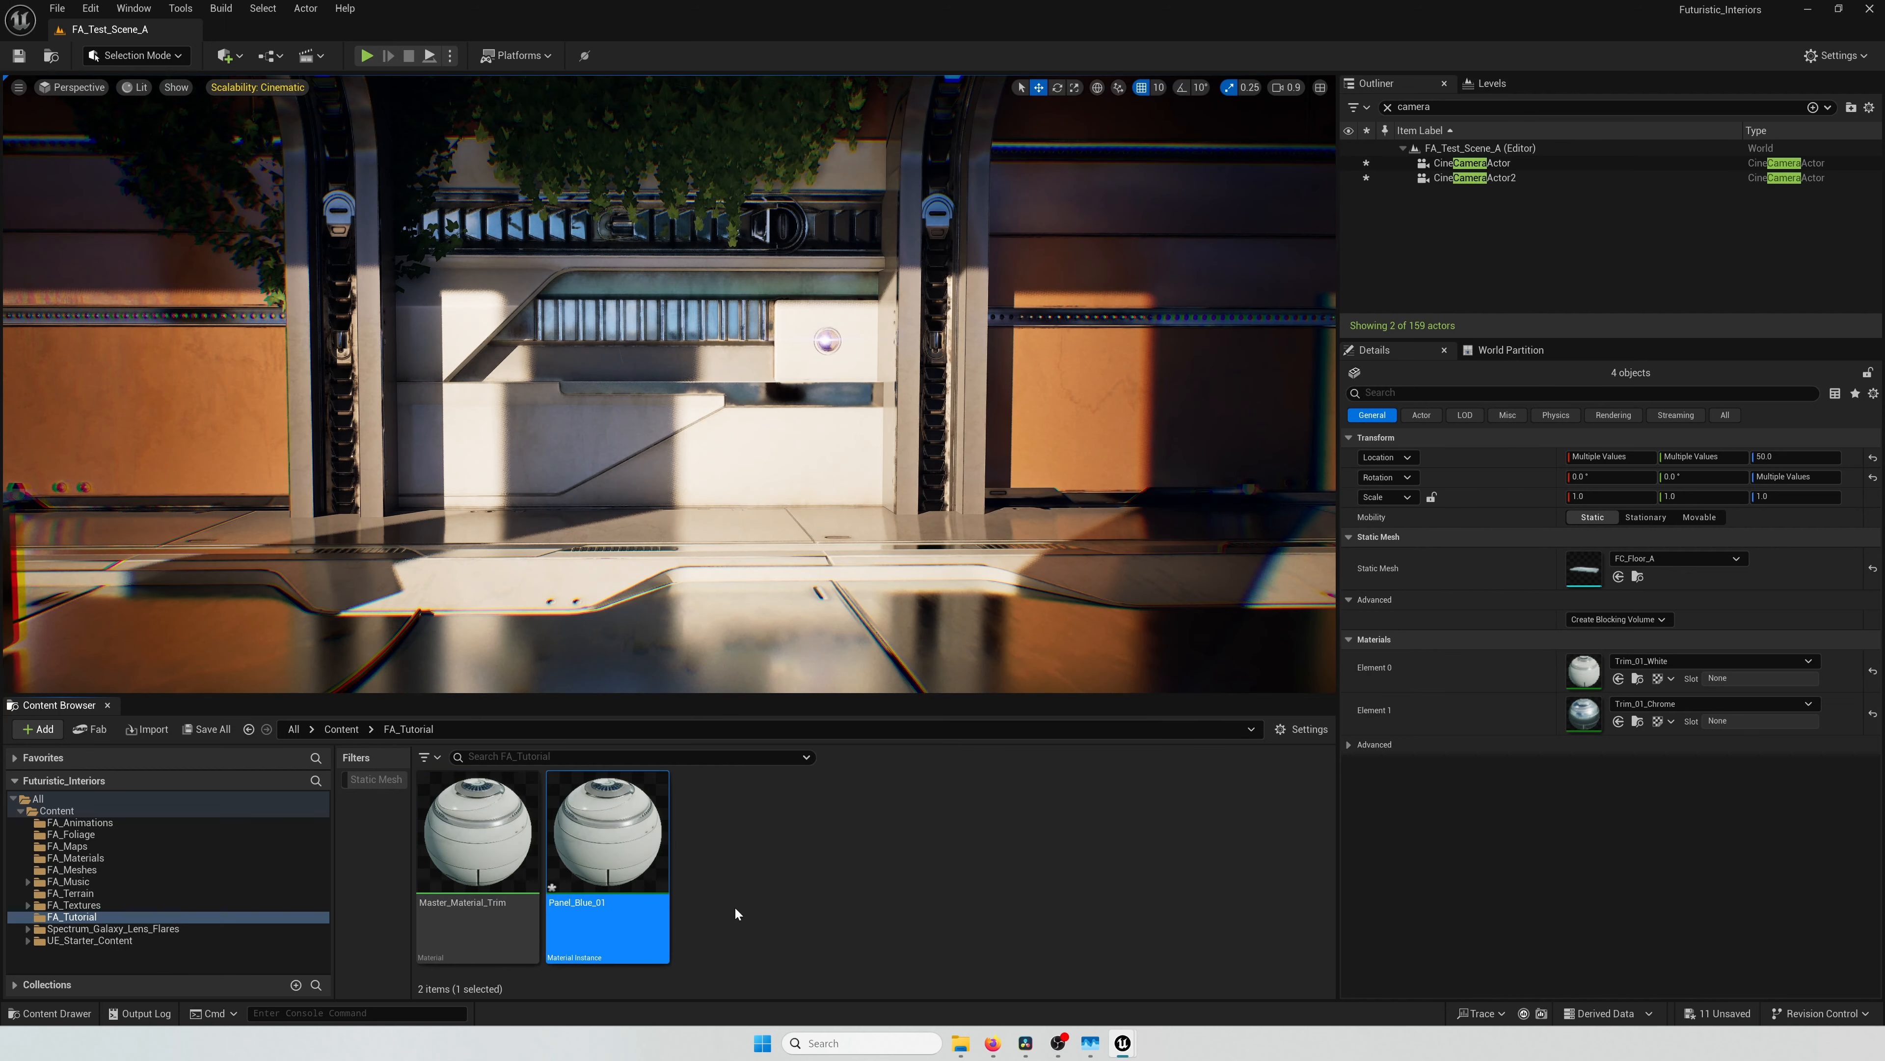
left_click_drag(1054, 109, 1282, 129)
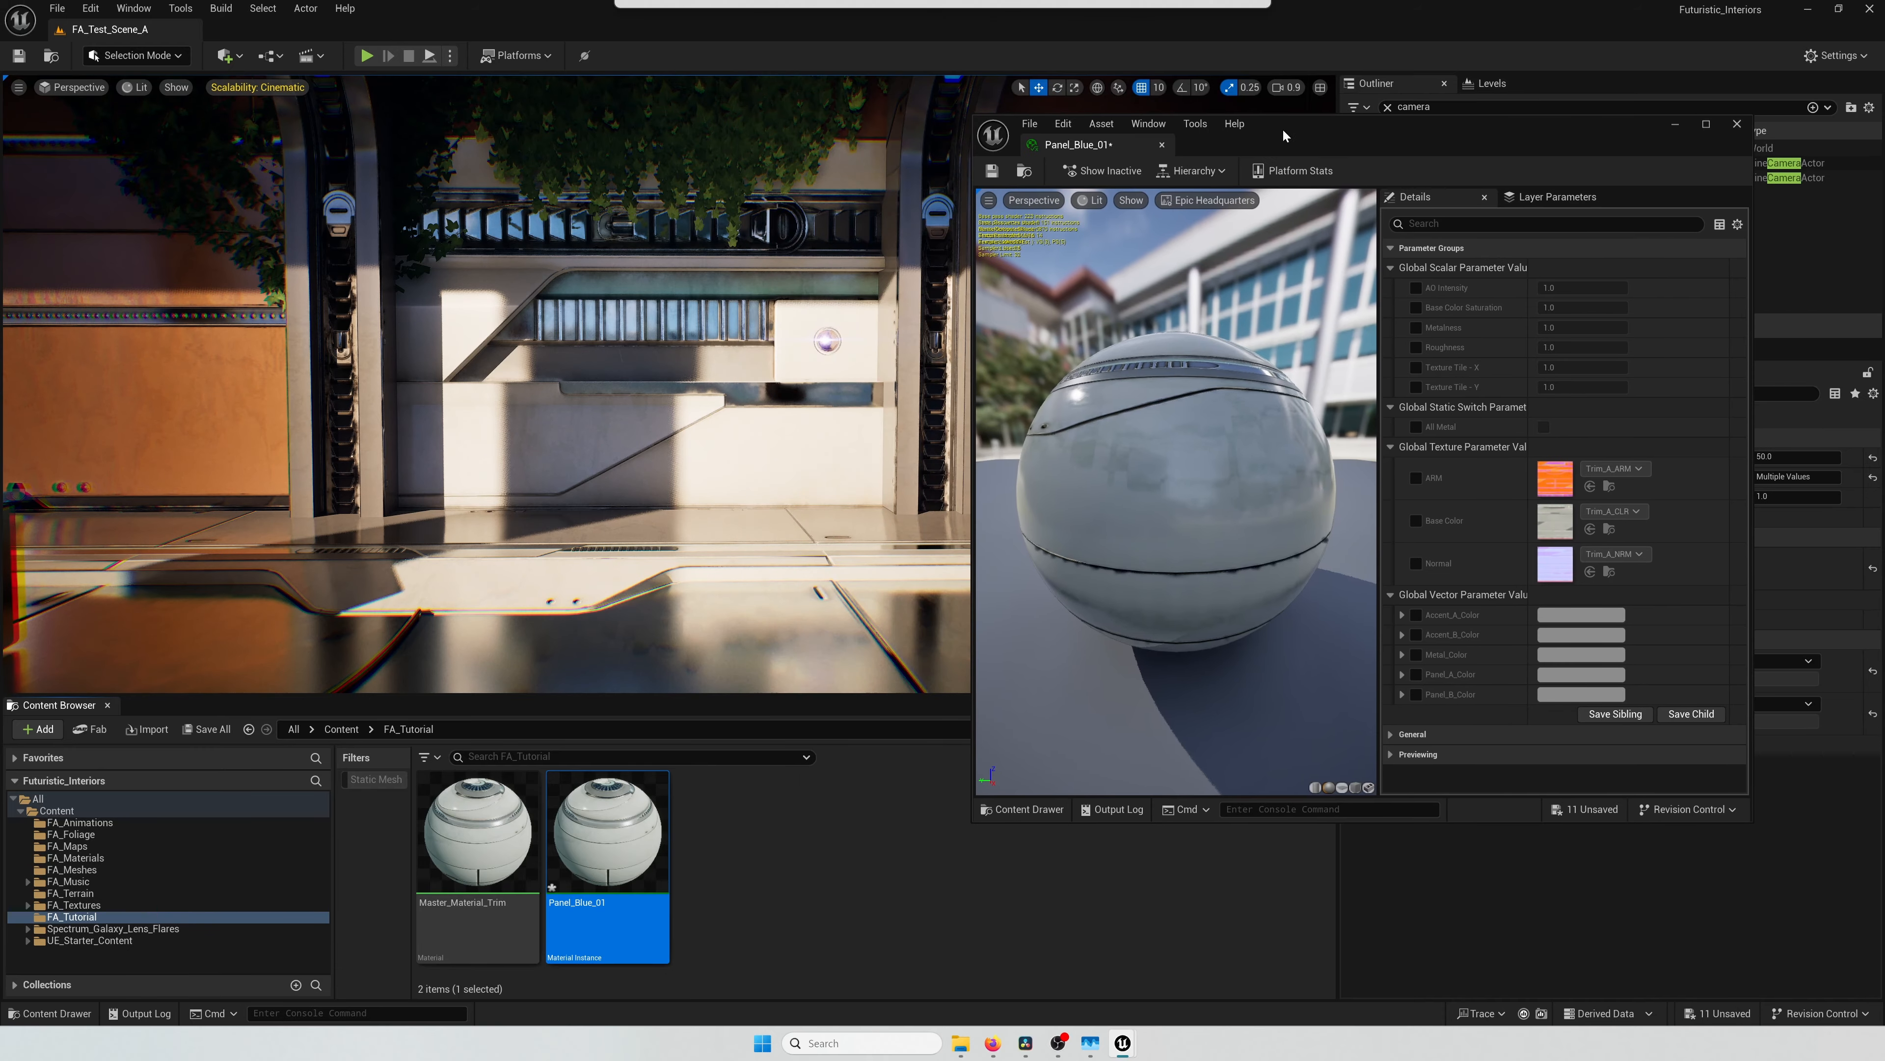
left_click(1414, 674)
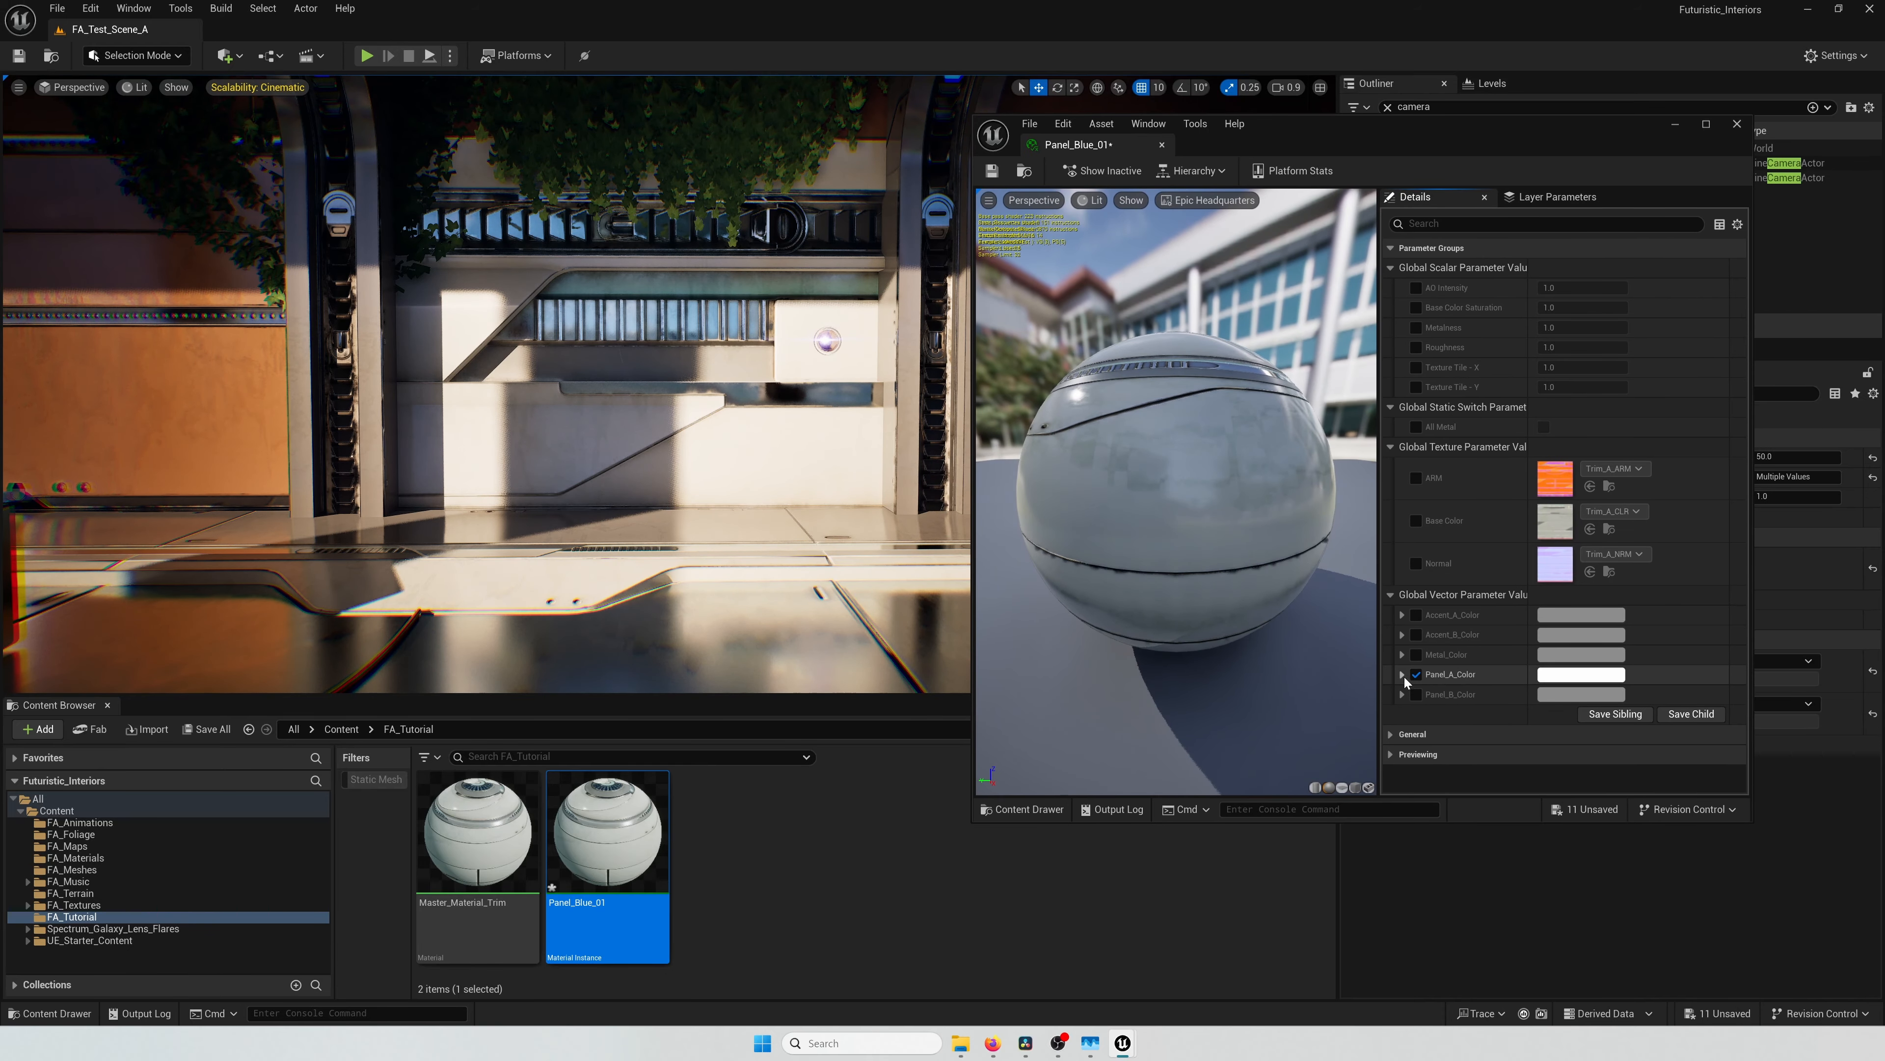
left_click(1402, 674)
left_click(1551, 682)
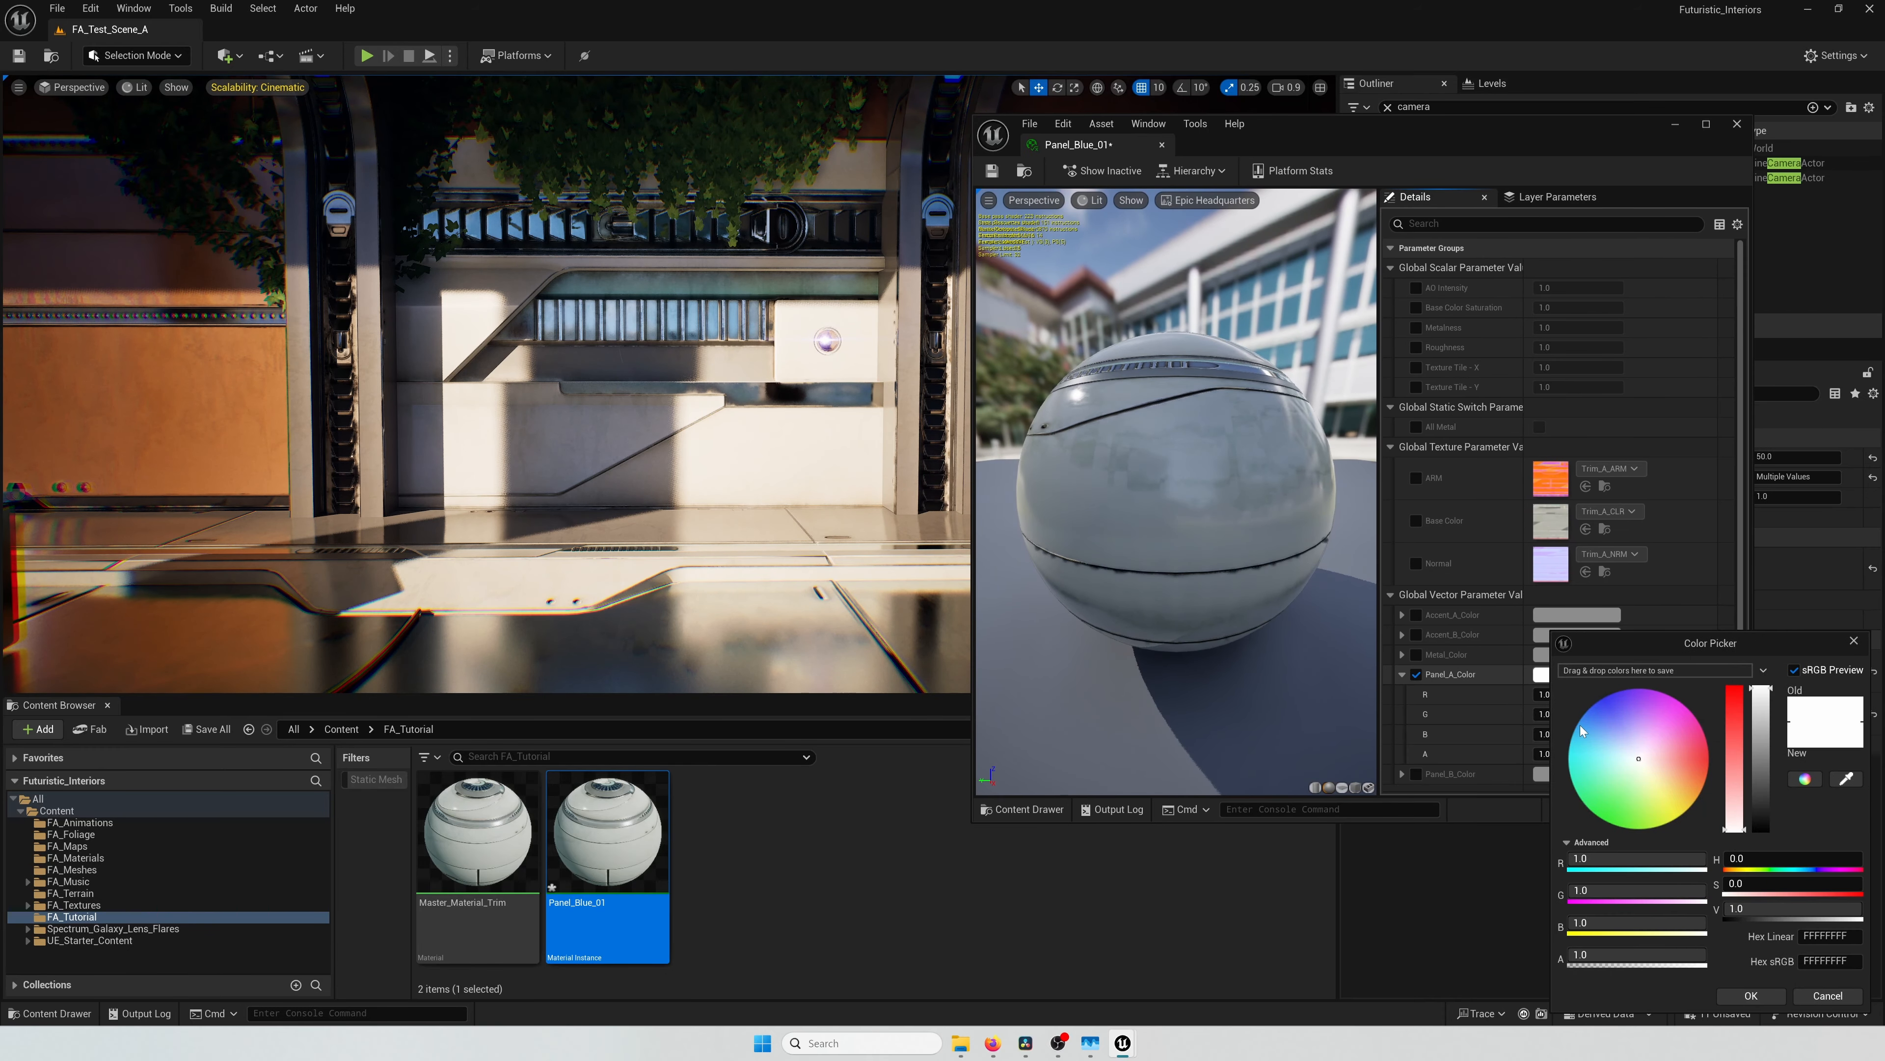
left_click(1603, 747)
left_click_drag(1761, 691, 1761, 743)
left_click_drag(1592, 743, 1582, 751)
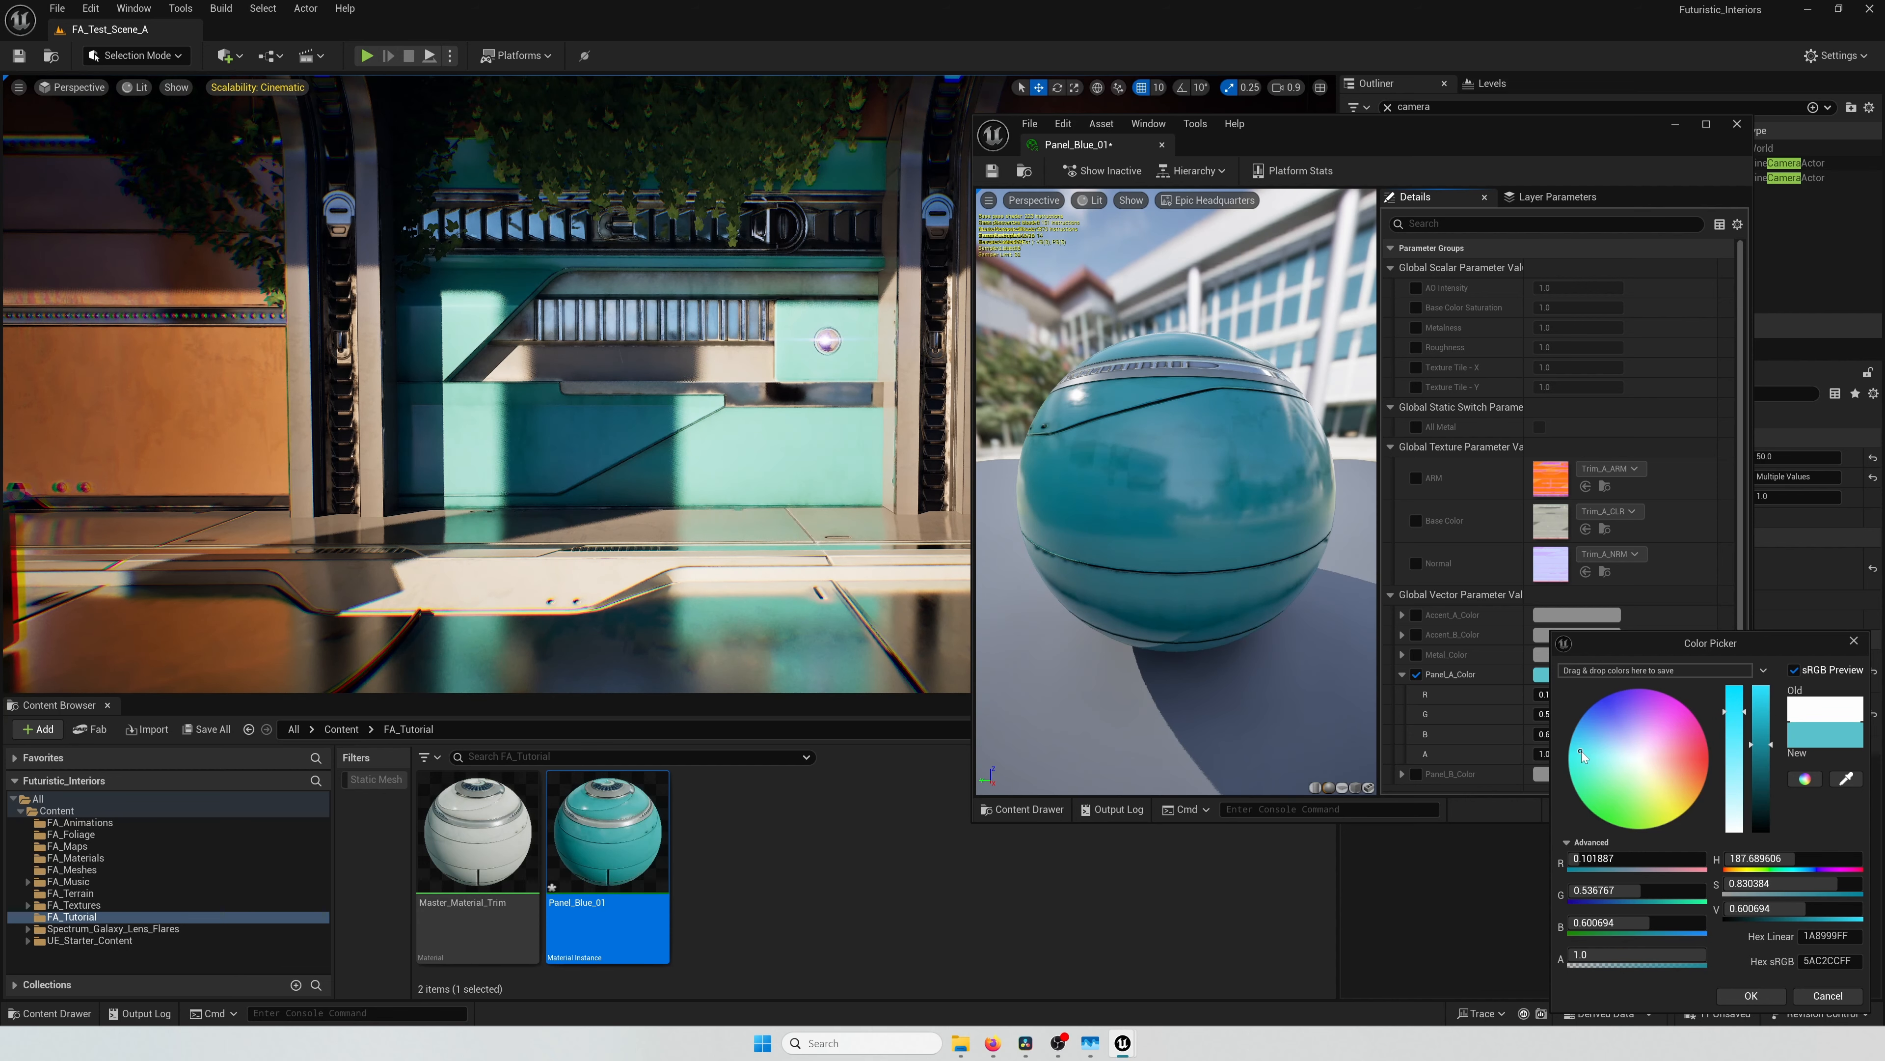
left_click(1585, 747)
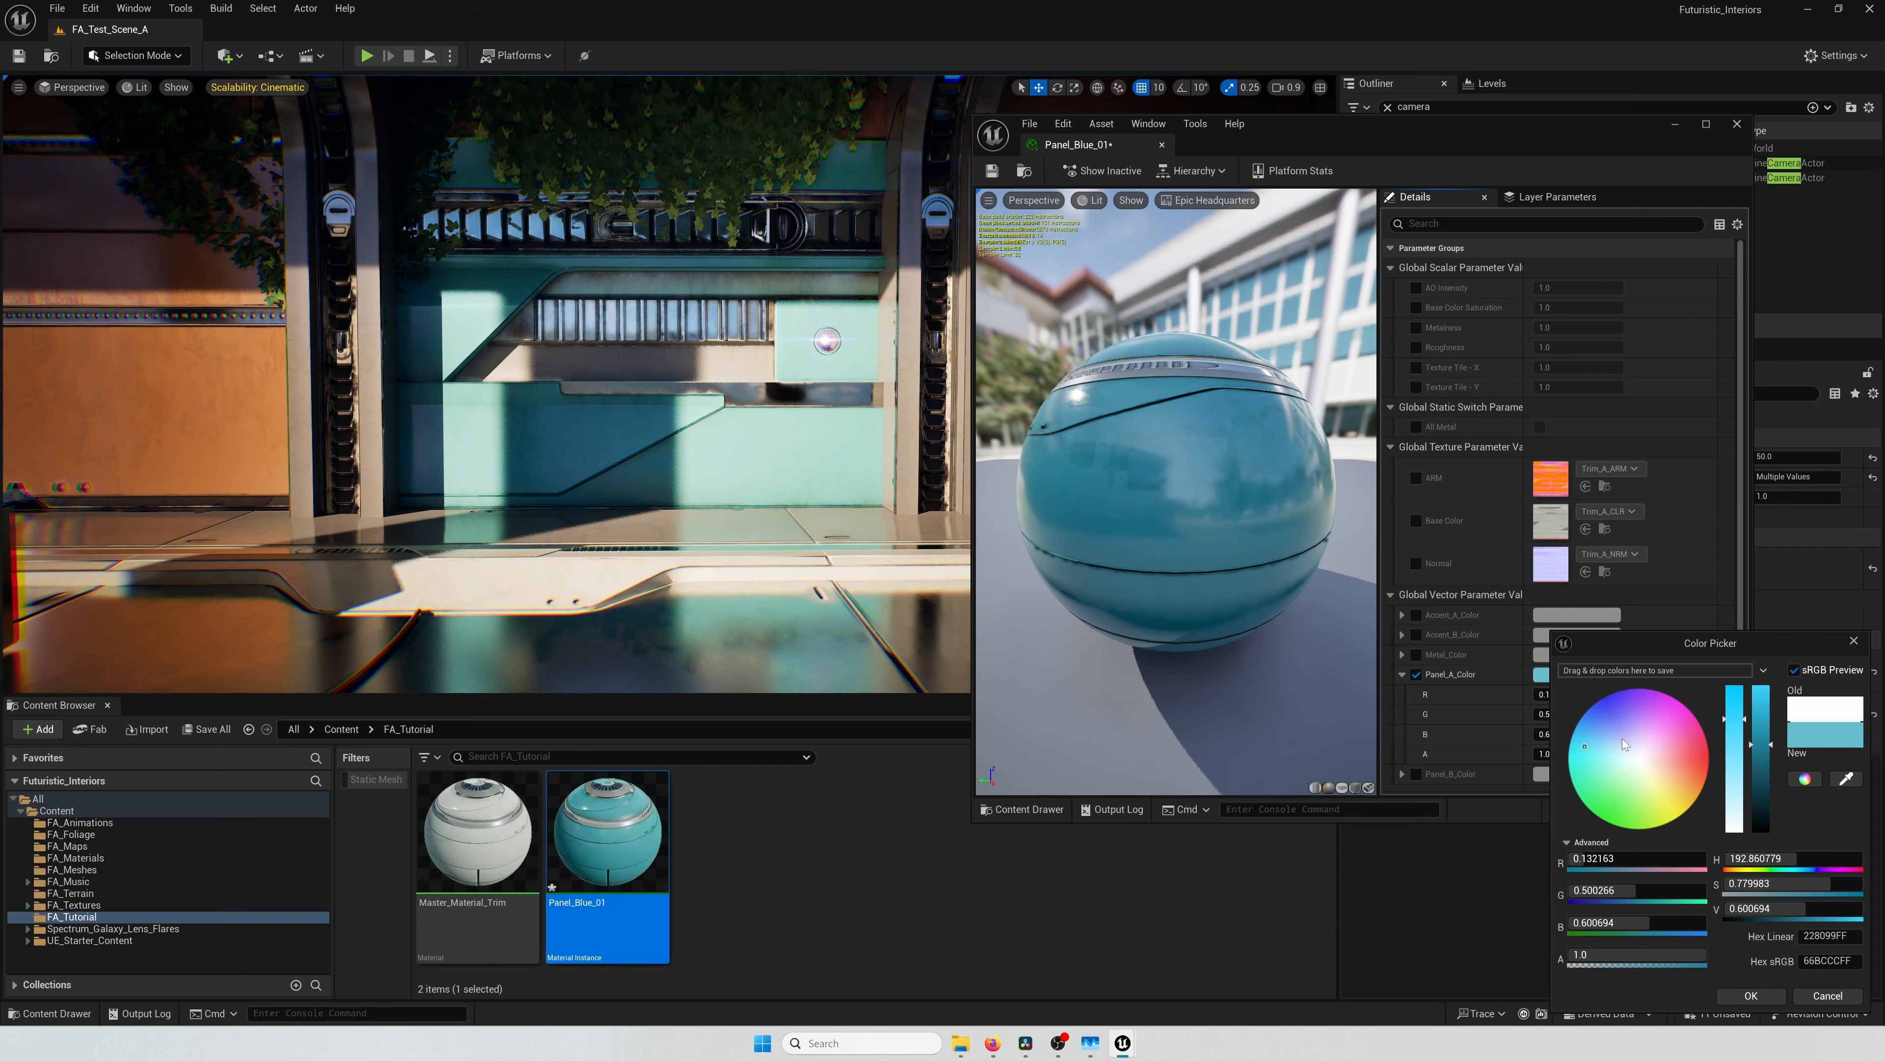
left_click(1750, 995)
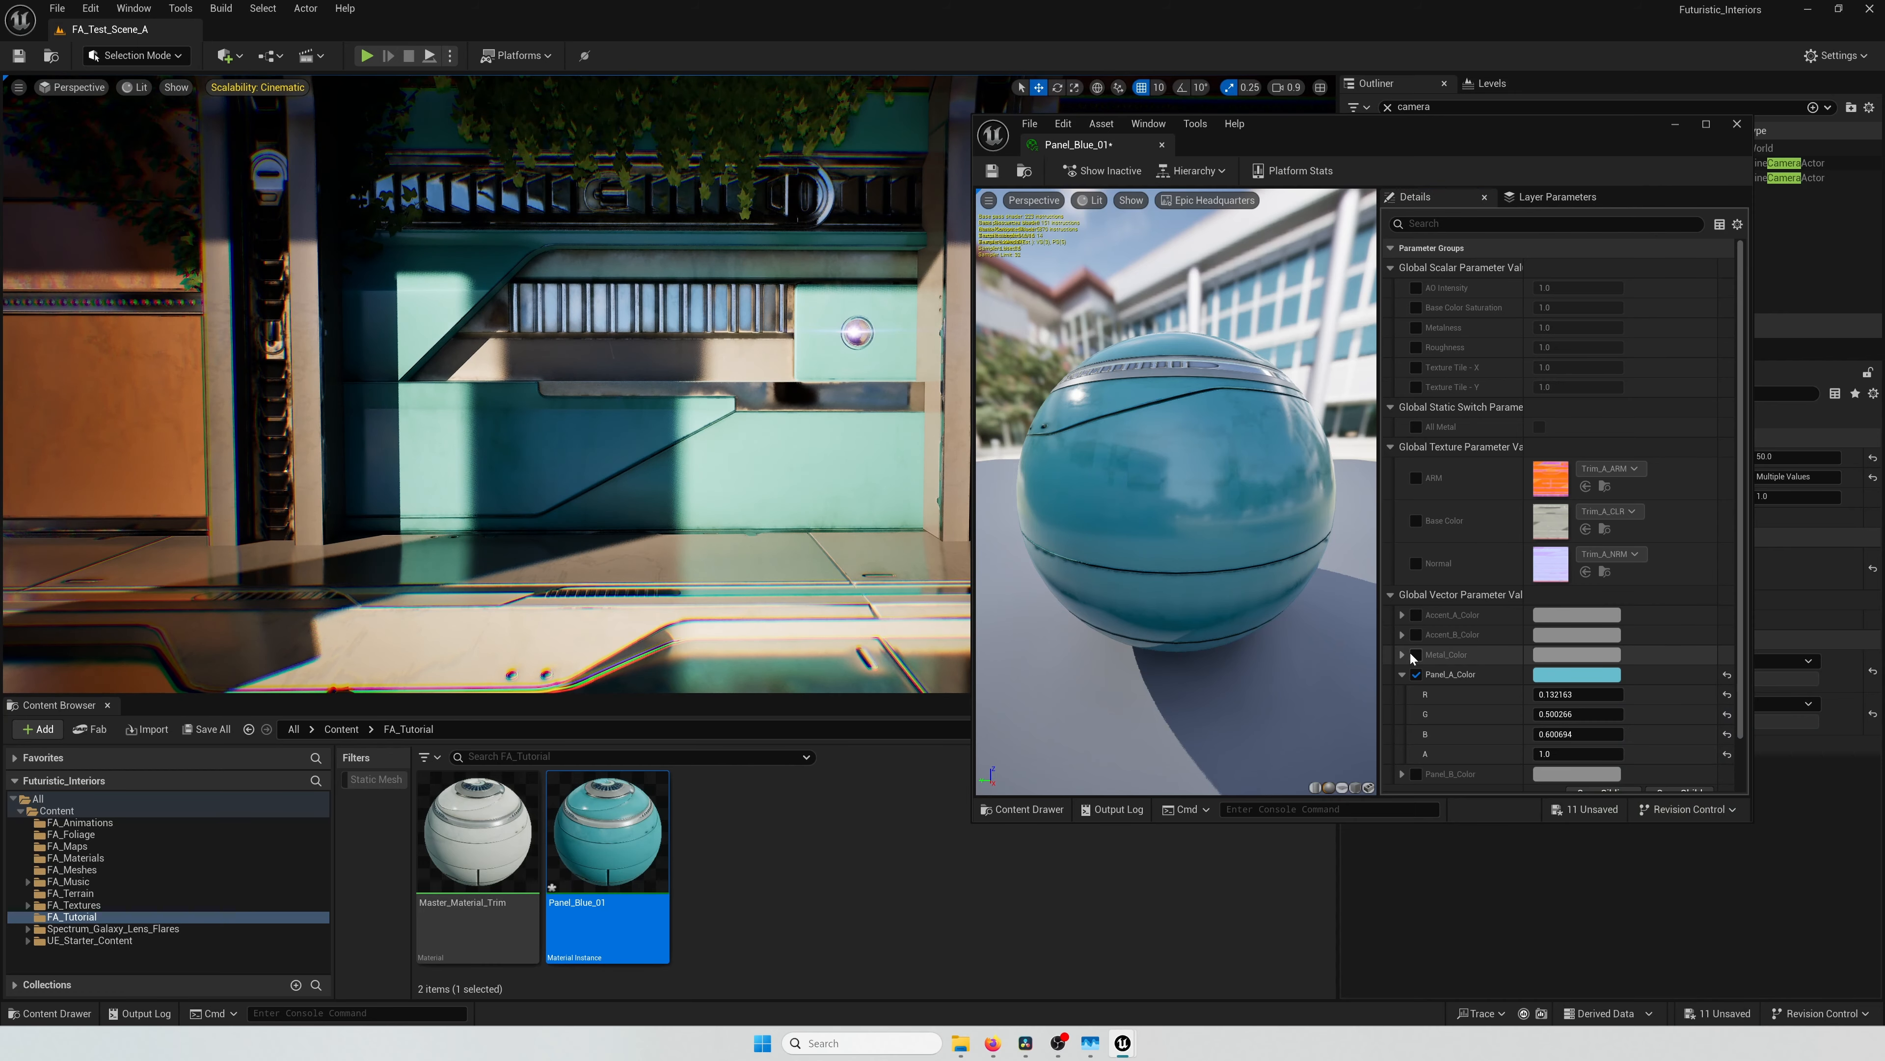
Step: Override the instance's Metal_Color with a light orange, hex sRGB FFD8AAFF
left_click(1562, 634)
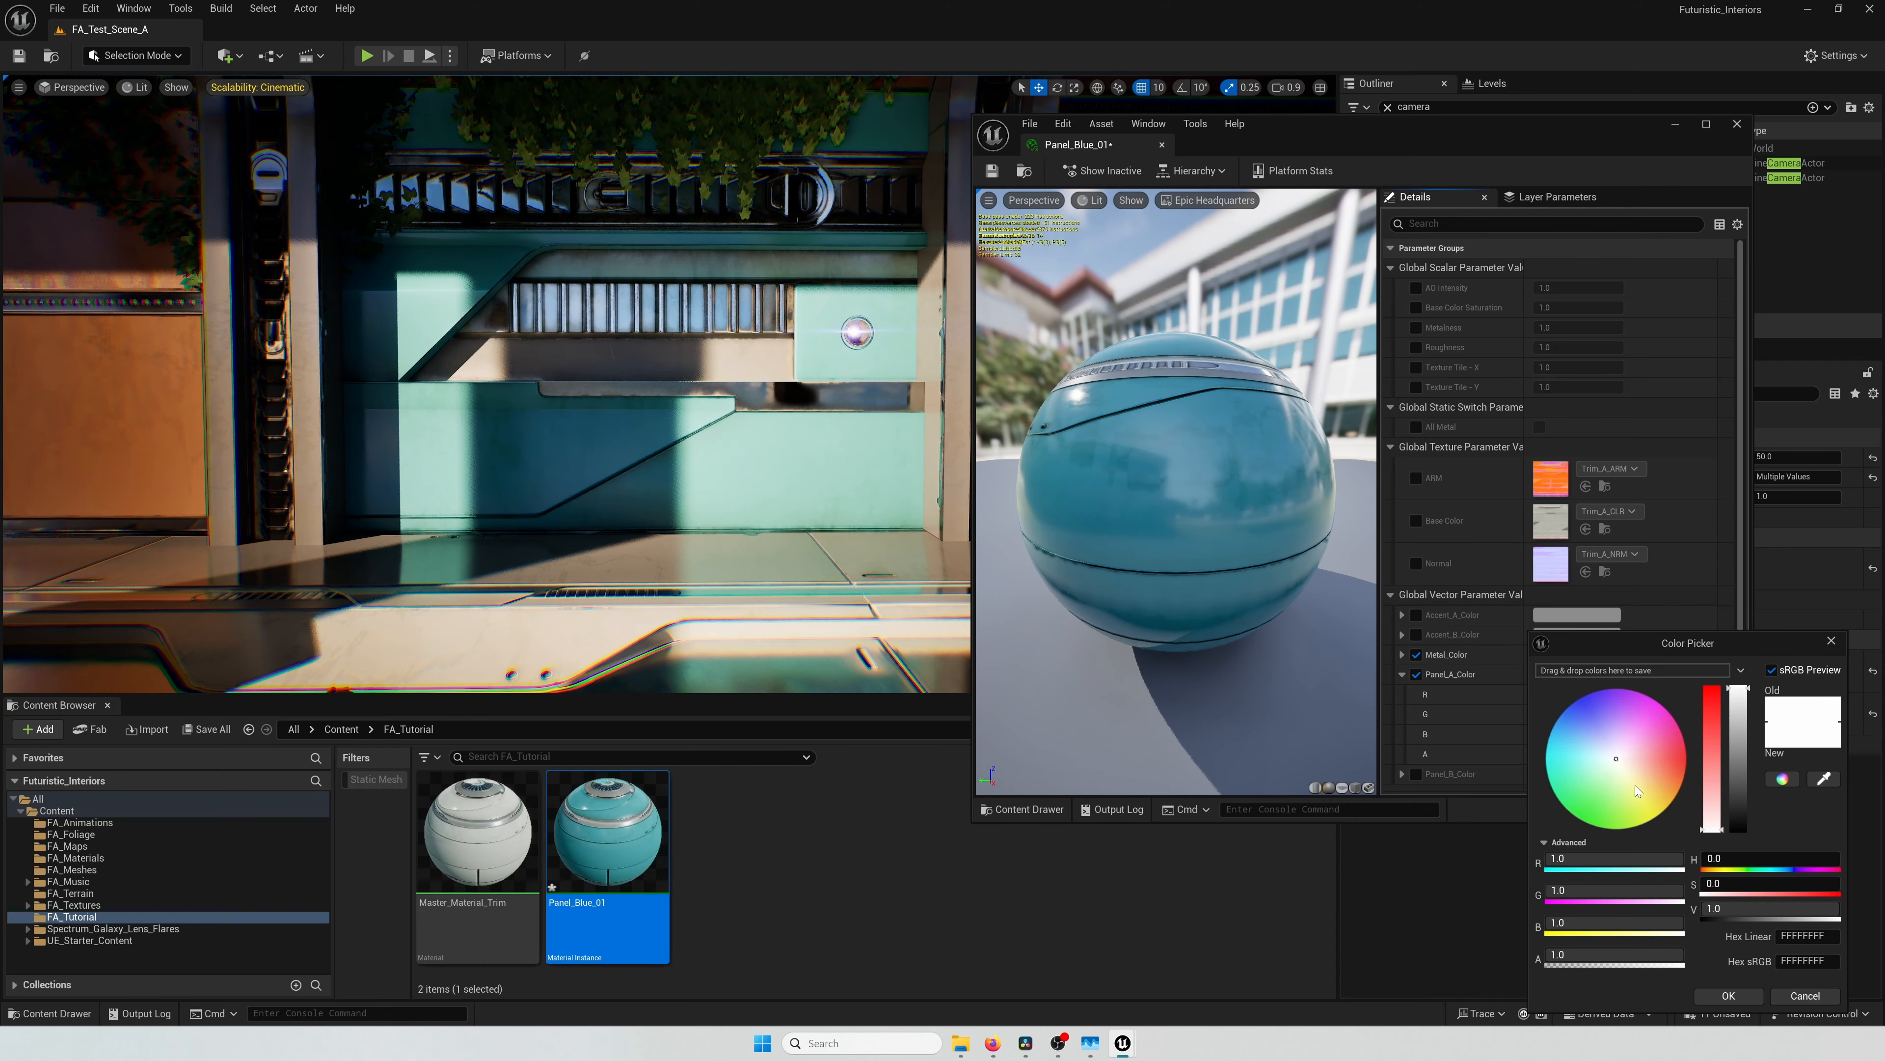
left_click_drag(1636, 786, 1653, 780)
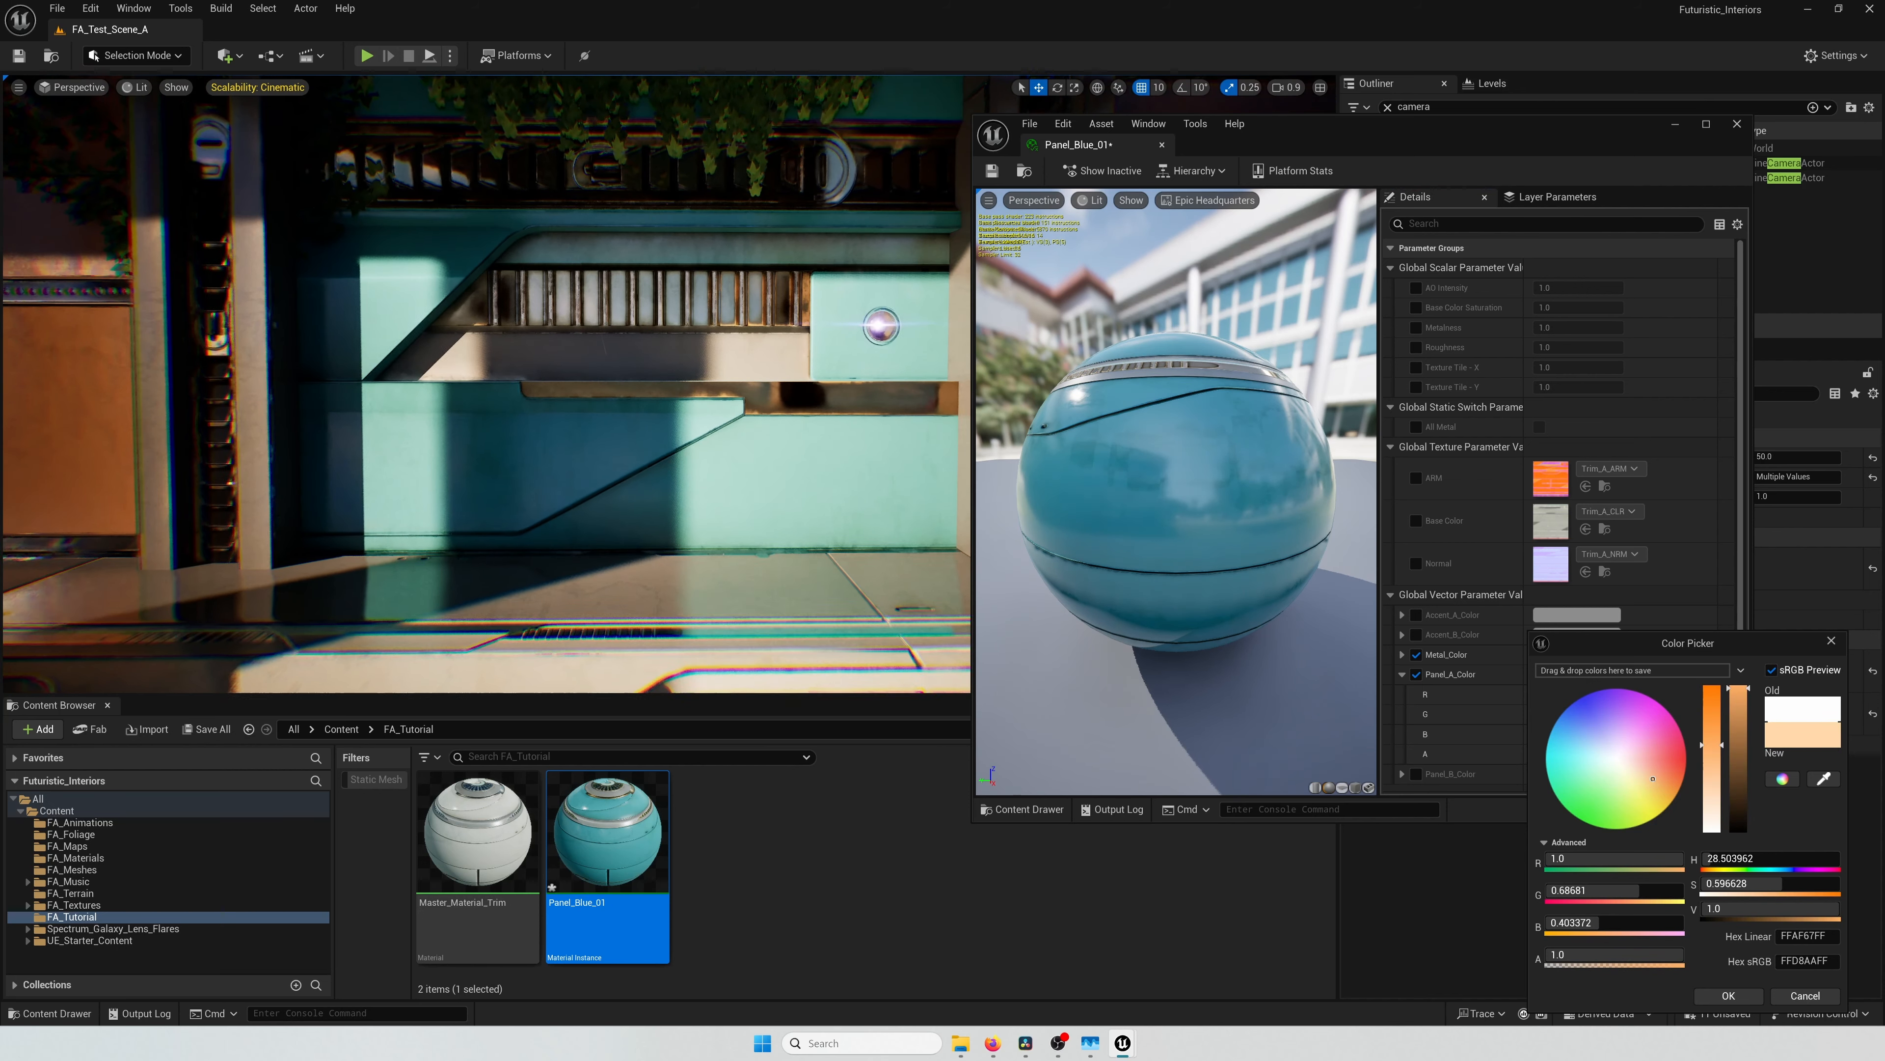
left_click(1735, 996)
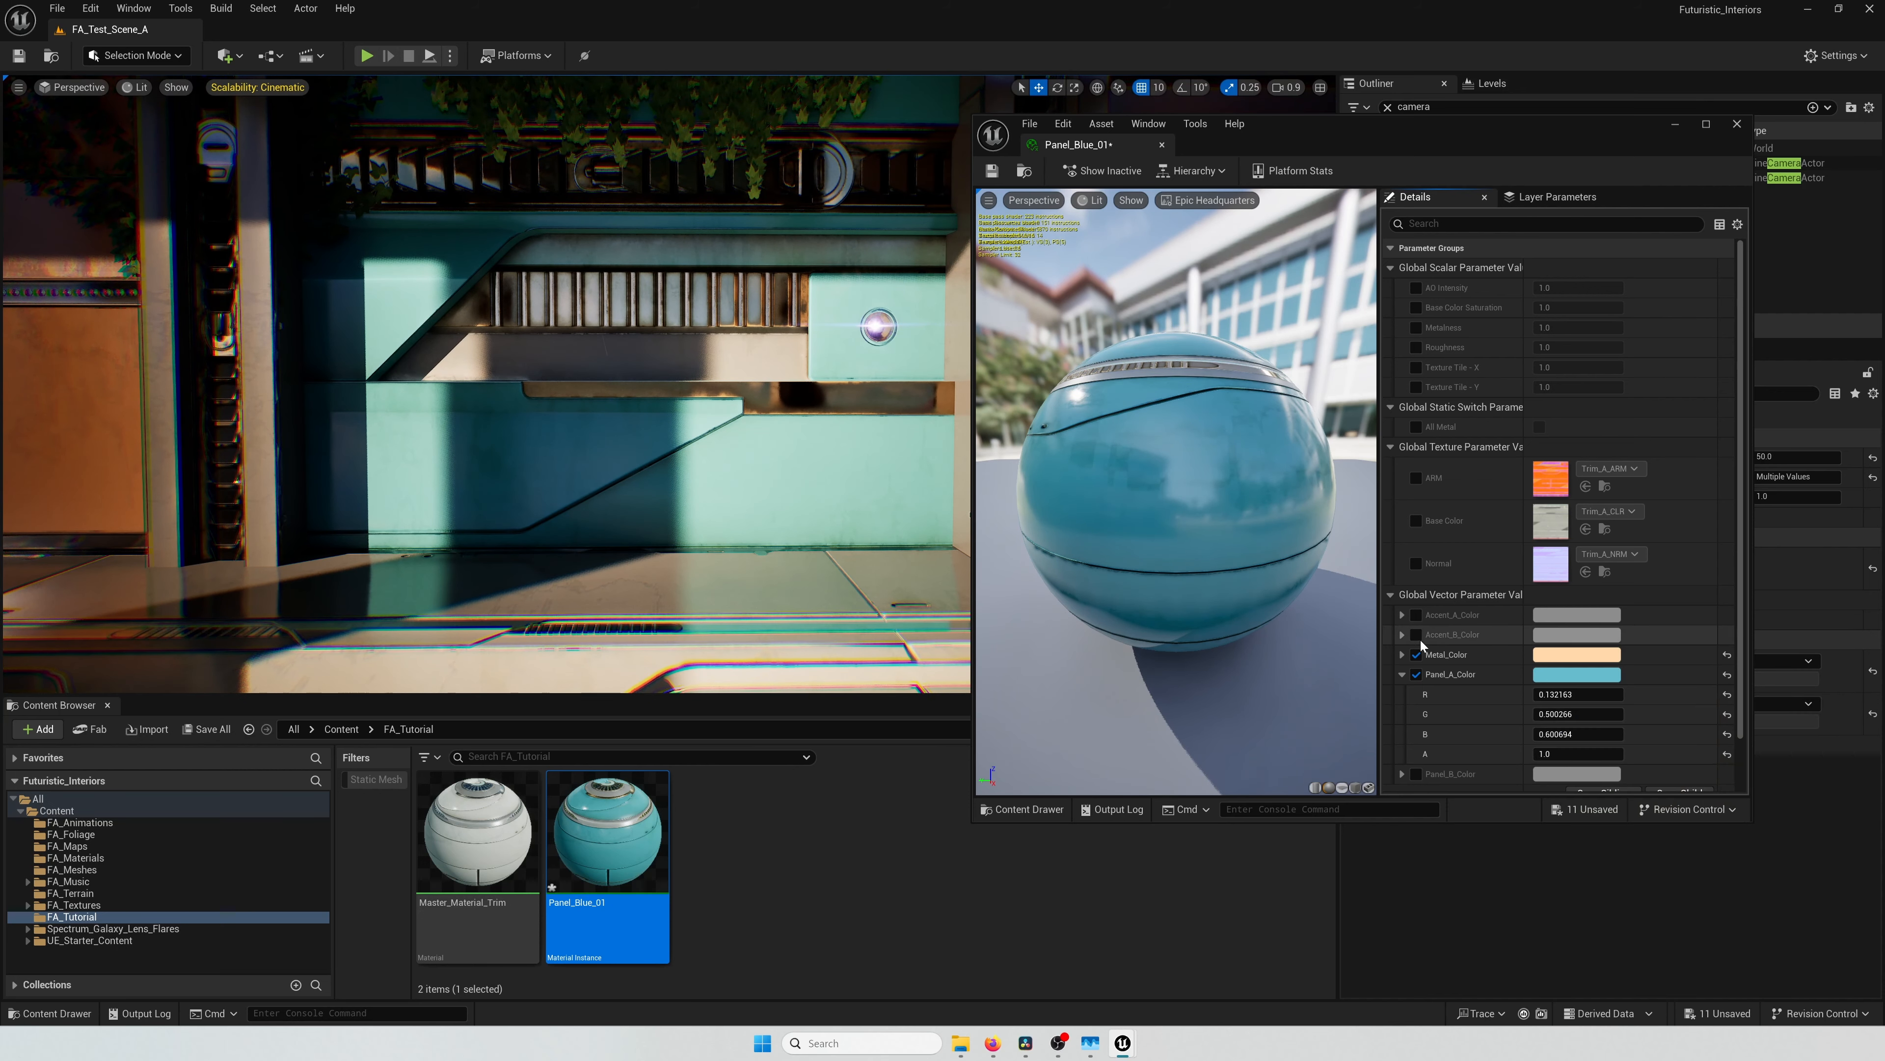
Step: Override the instance's Panel_B_Color with a dark warm gray, hex sRGB 7A6F68FF
left_click(1403, 673)
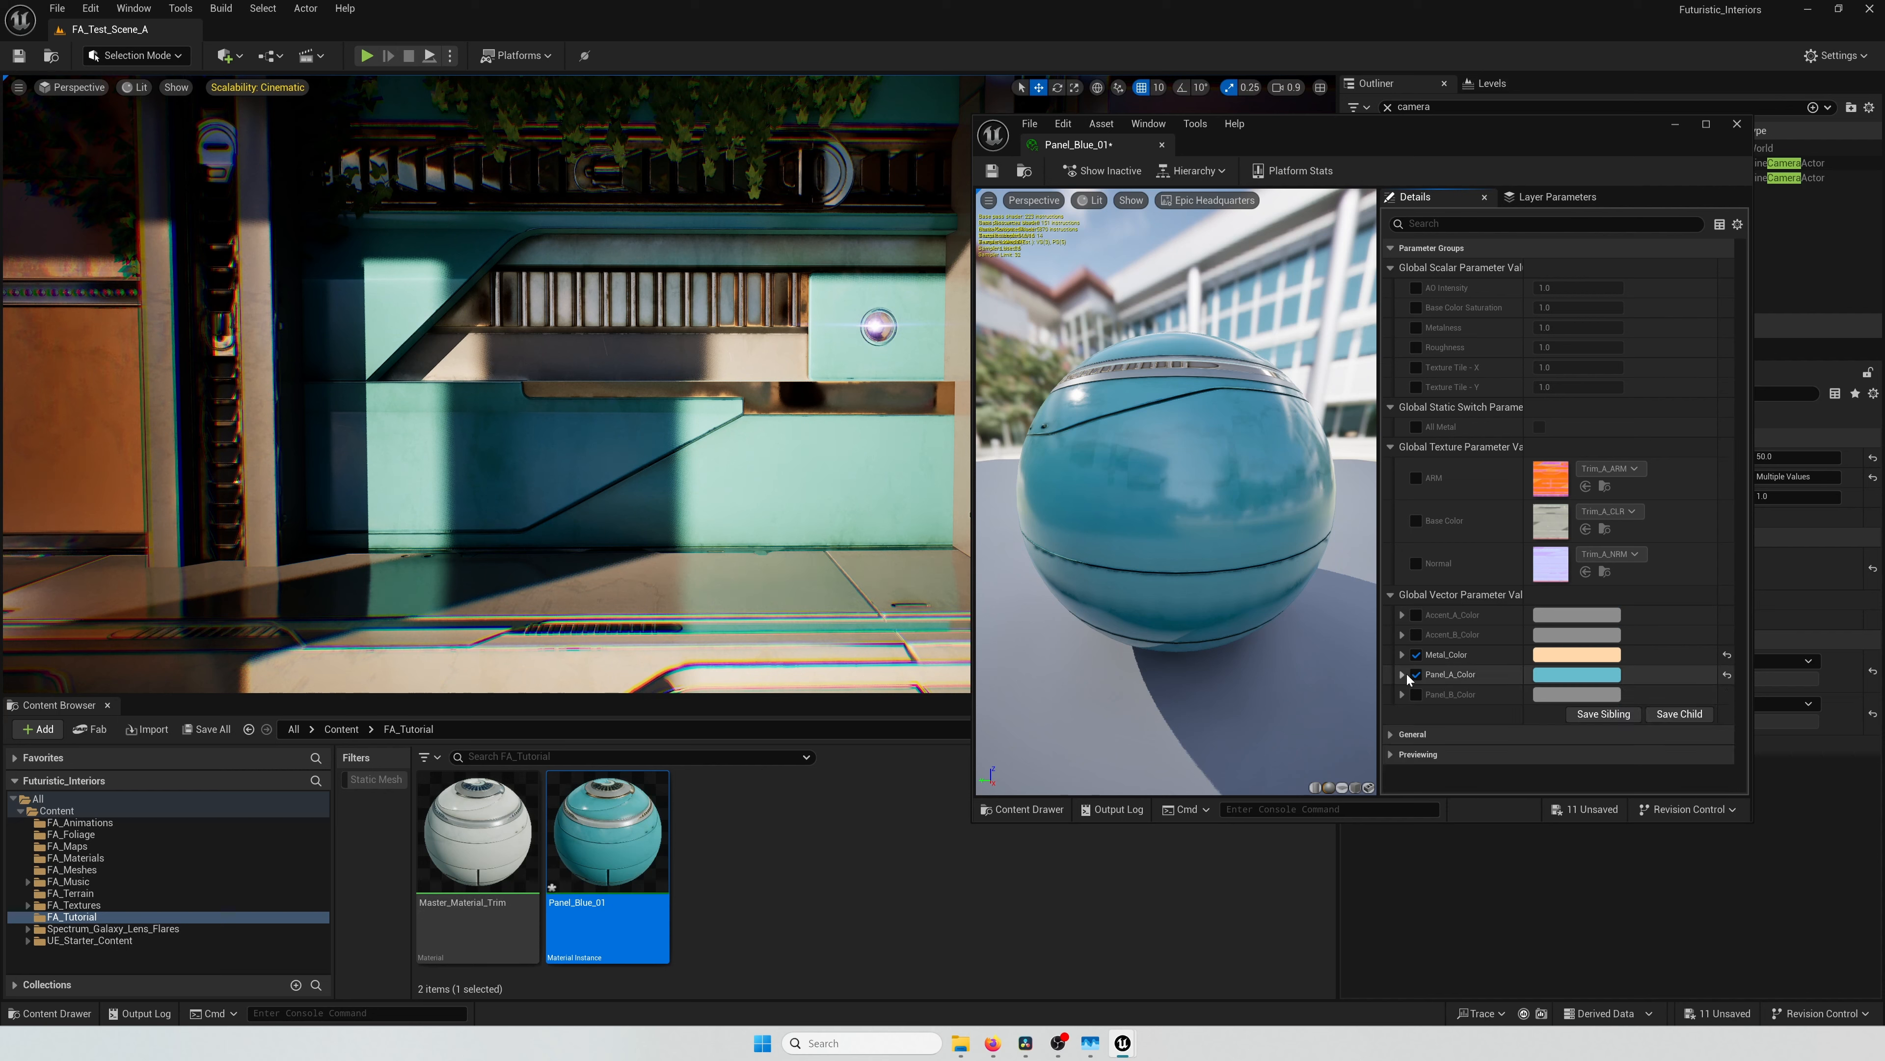
left_click(1416, 694)
left_click(1581, 694)
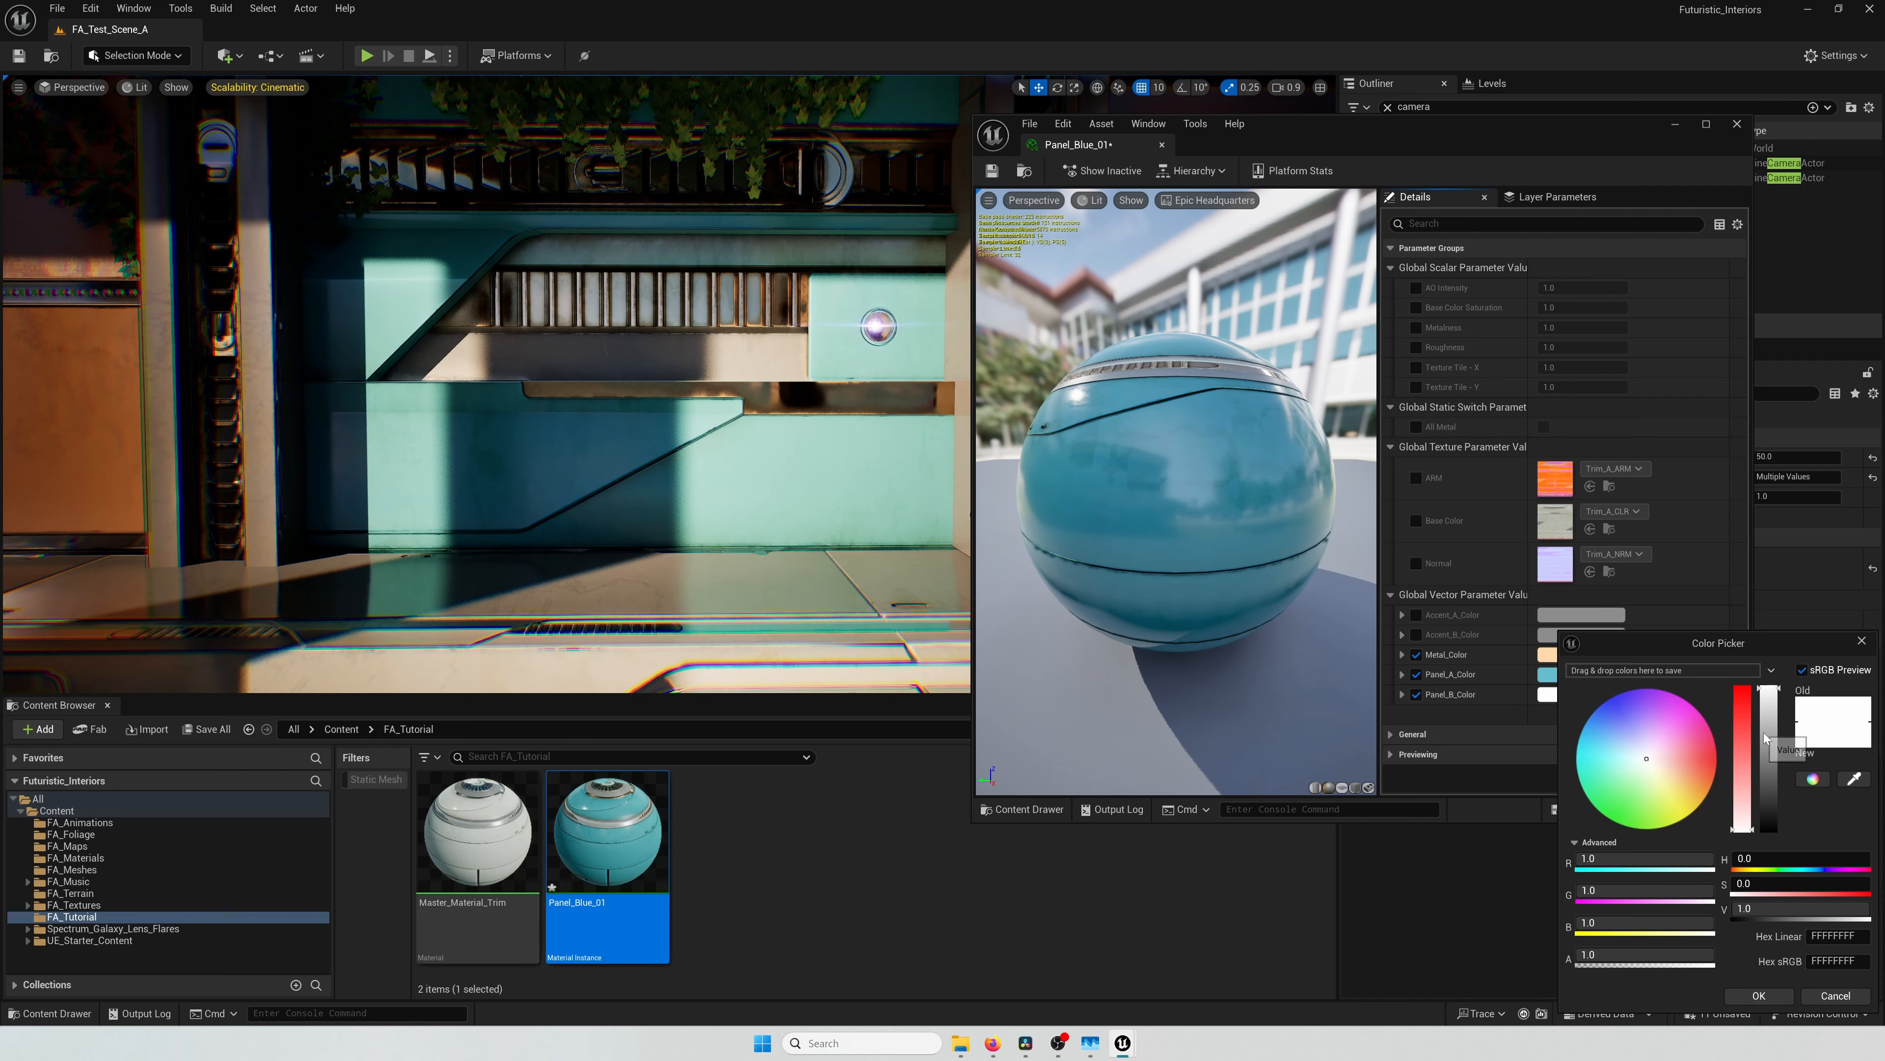
left_click_drag(1766, 750, 1766, 791)
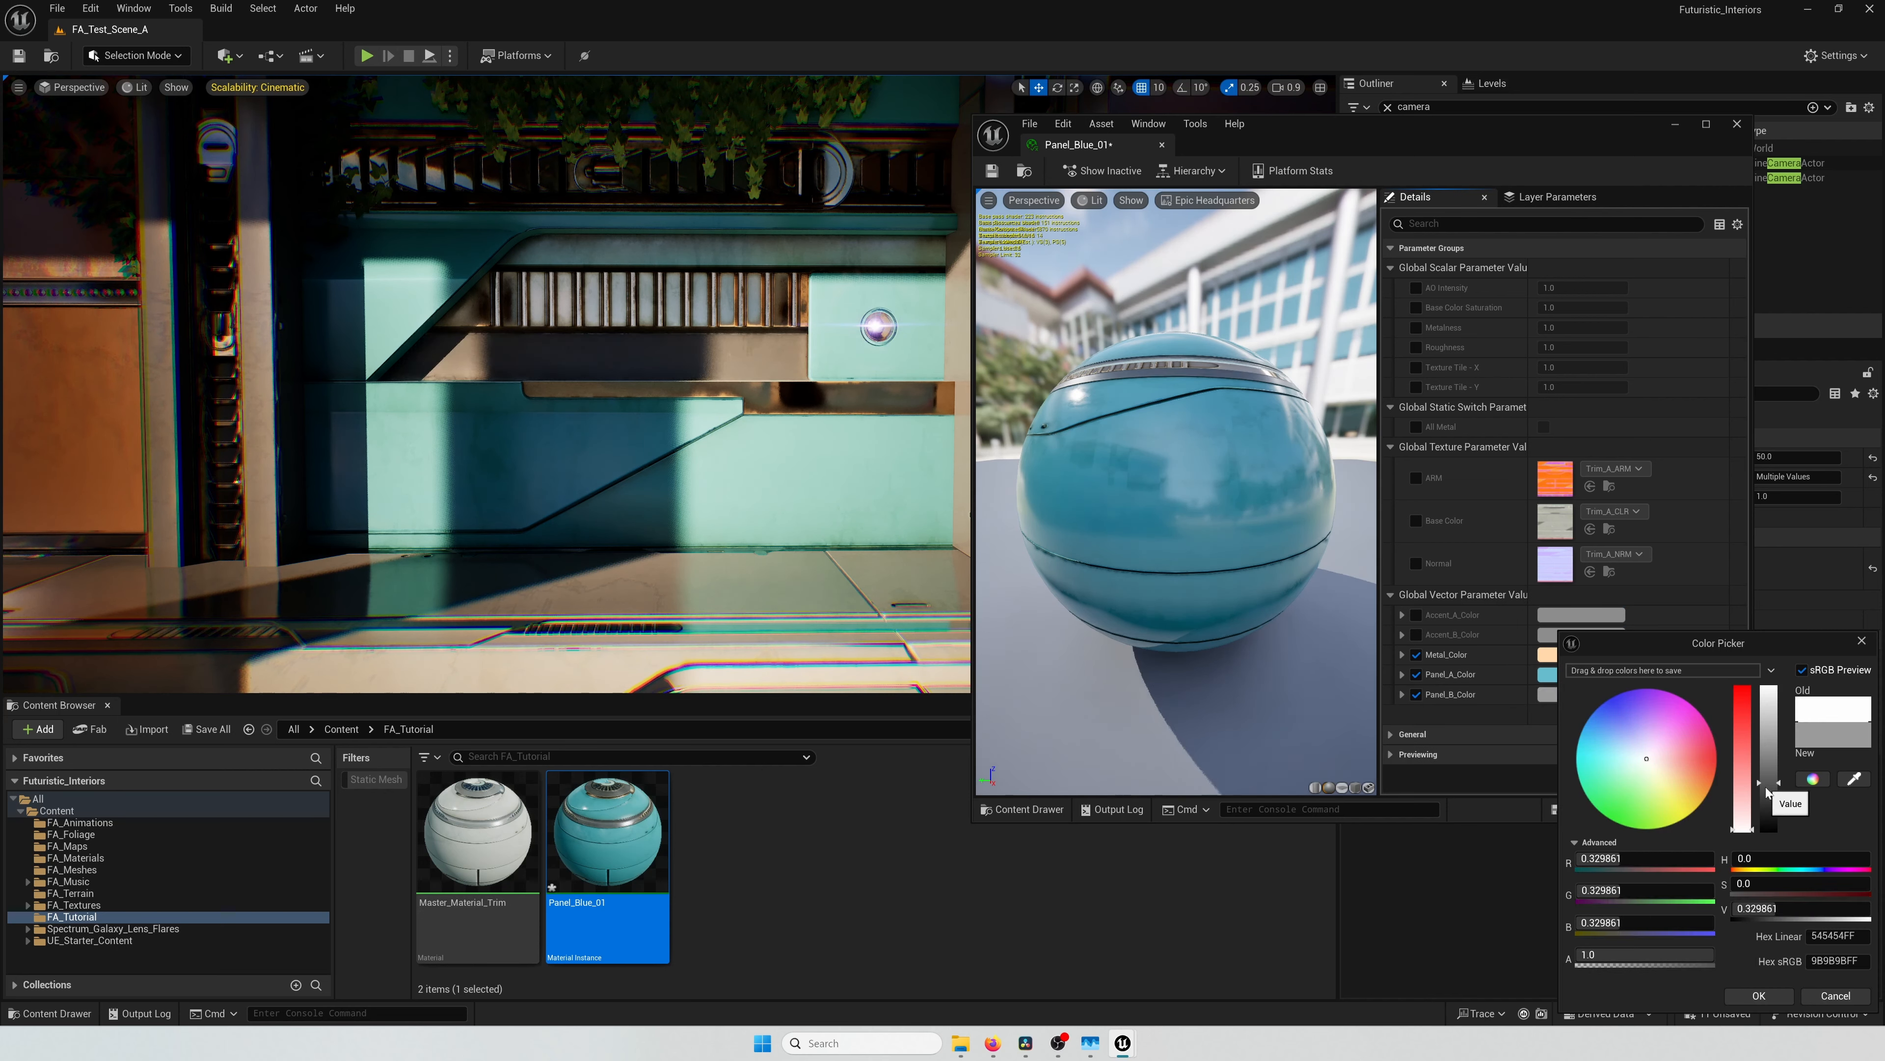
left_click(1640, 745)
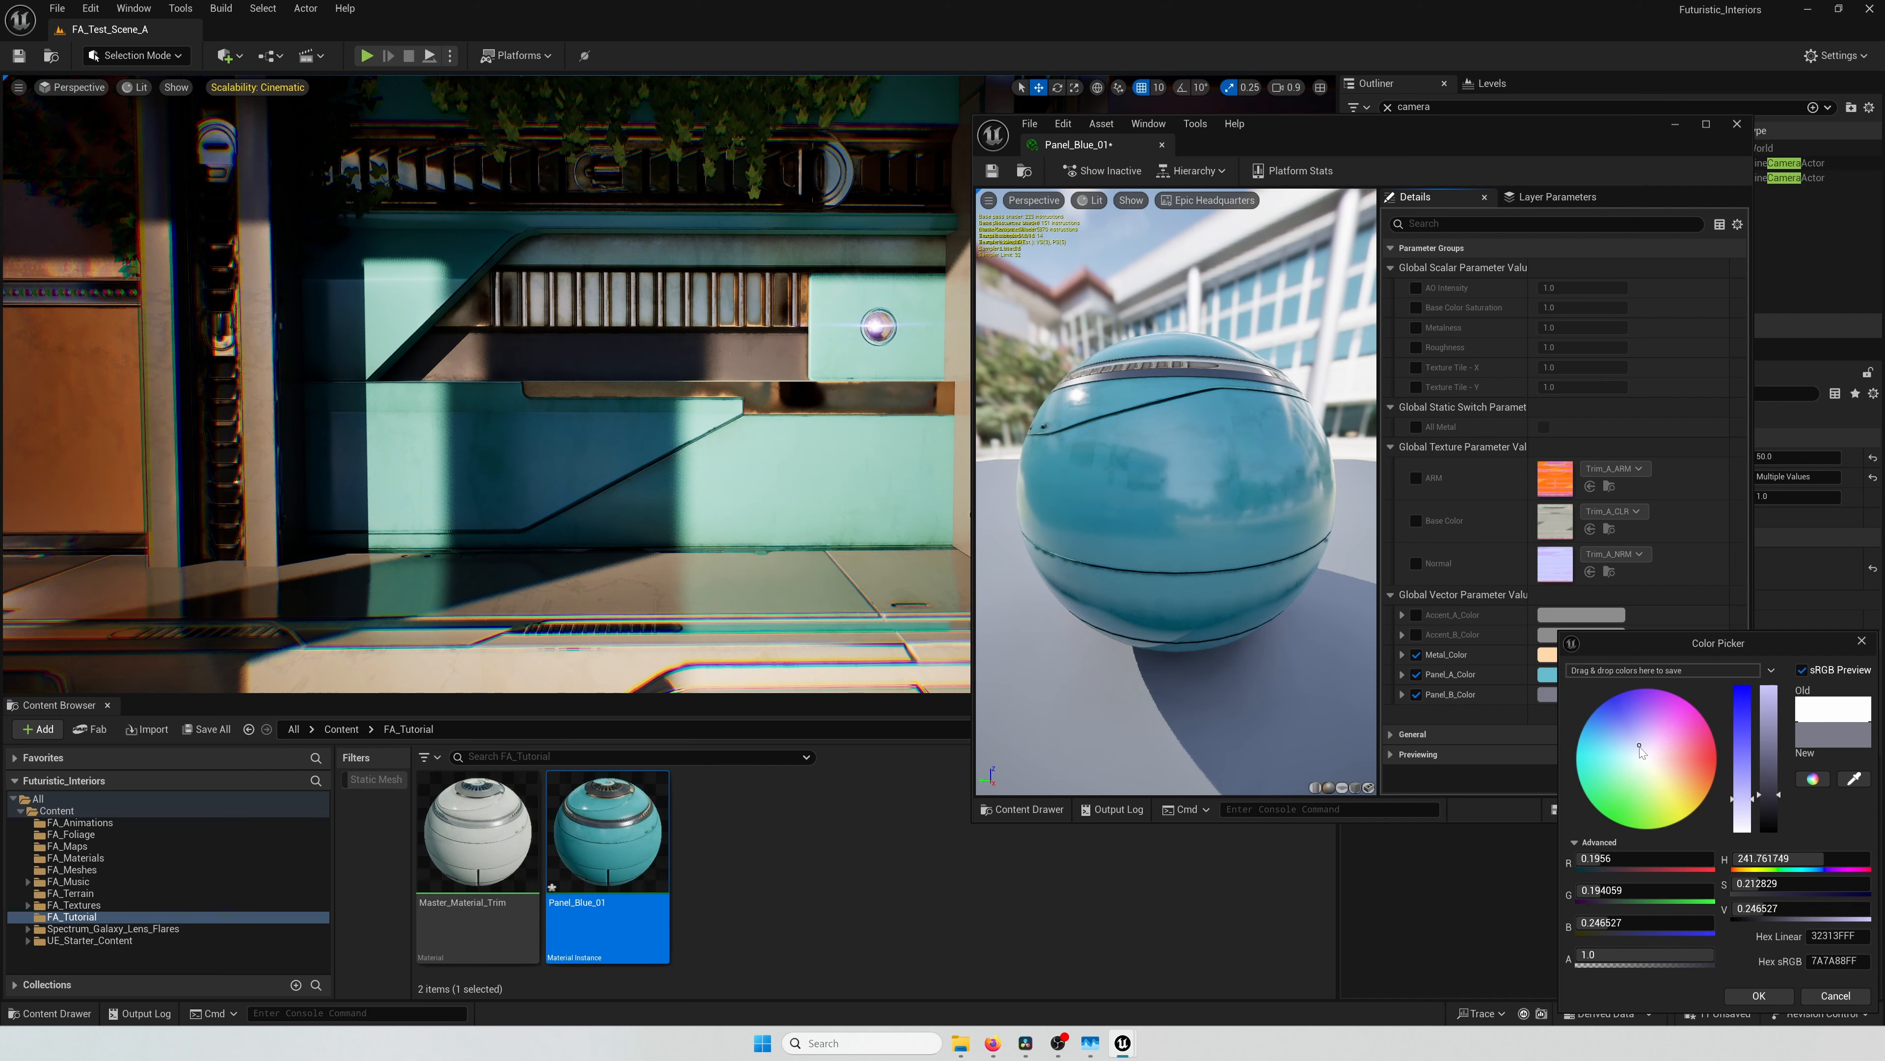
left_click_drag(1640, 748, 1767, 802)
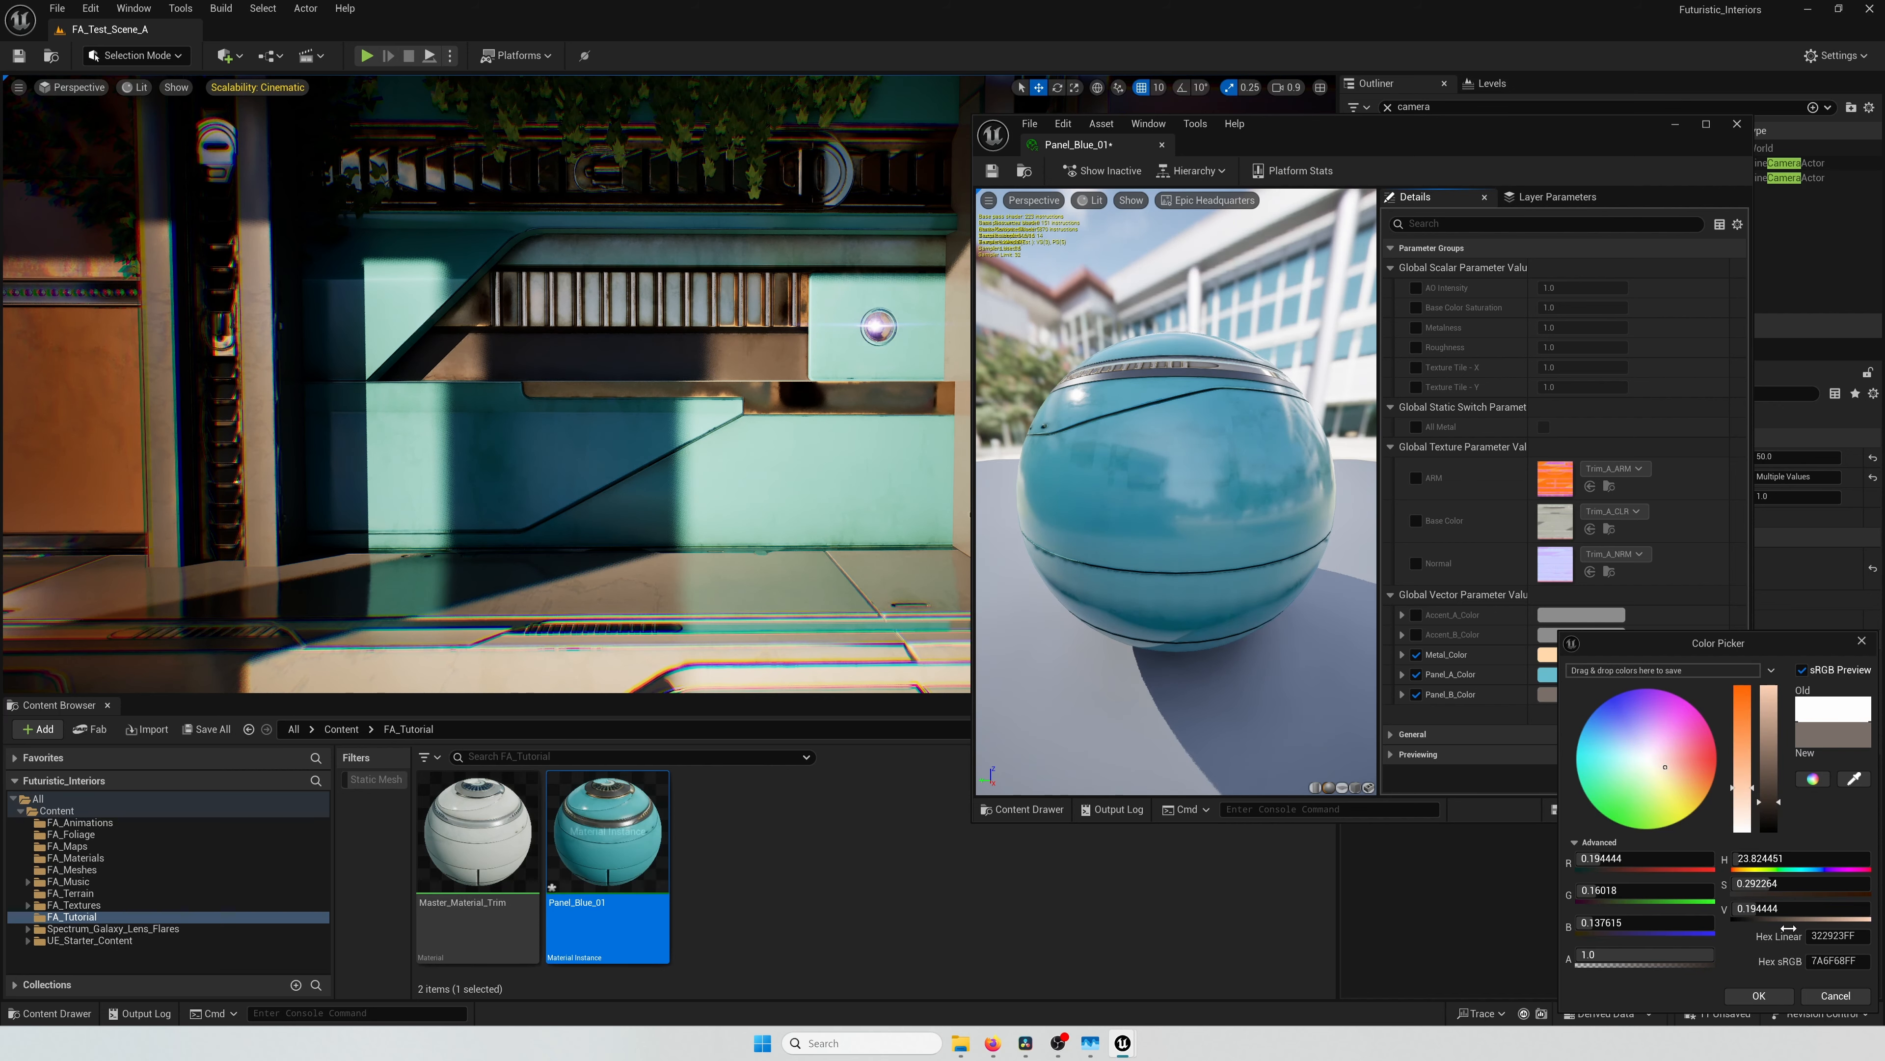
left_click(1771, 997)
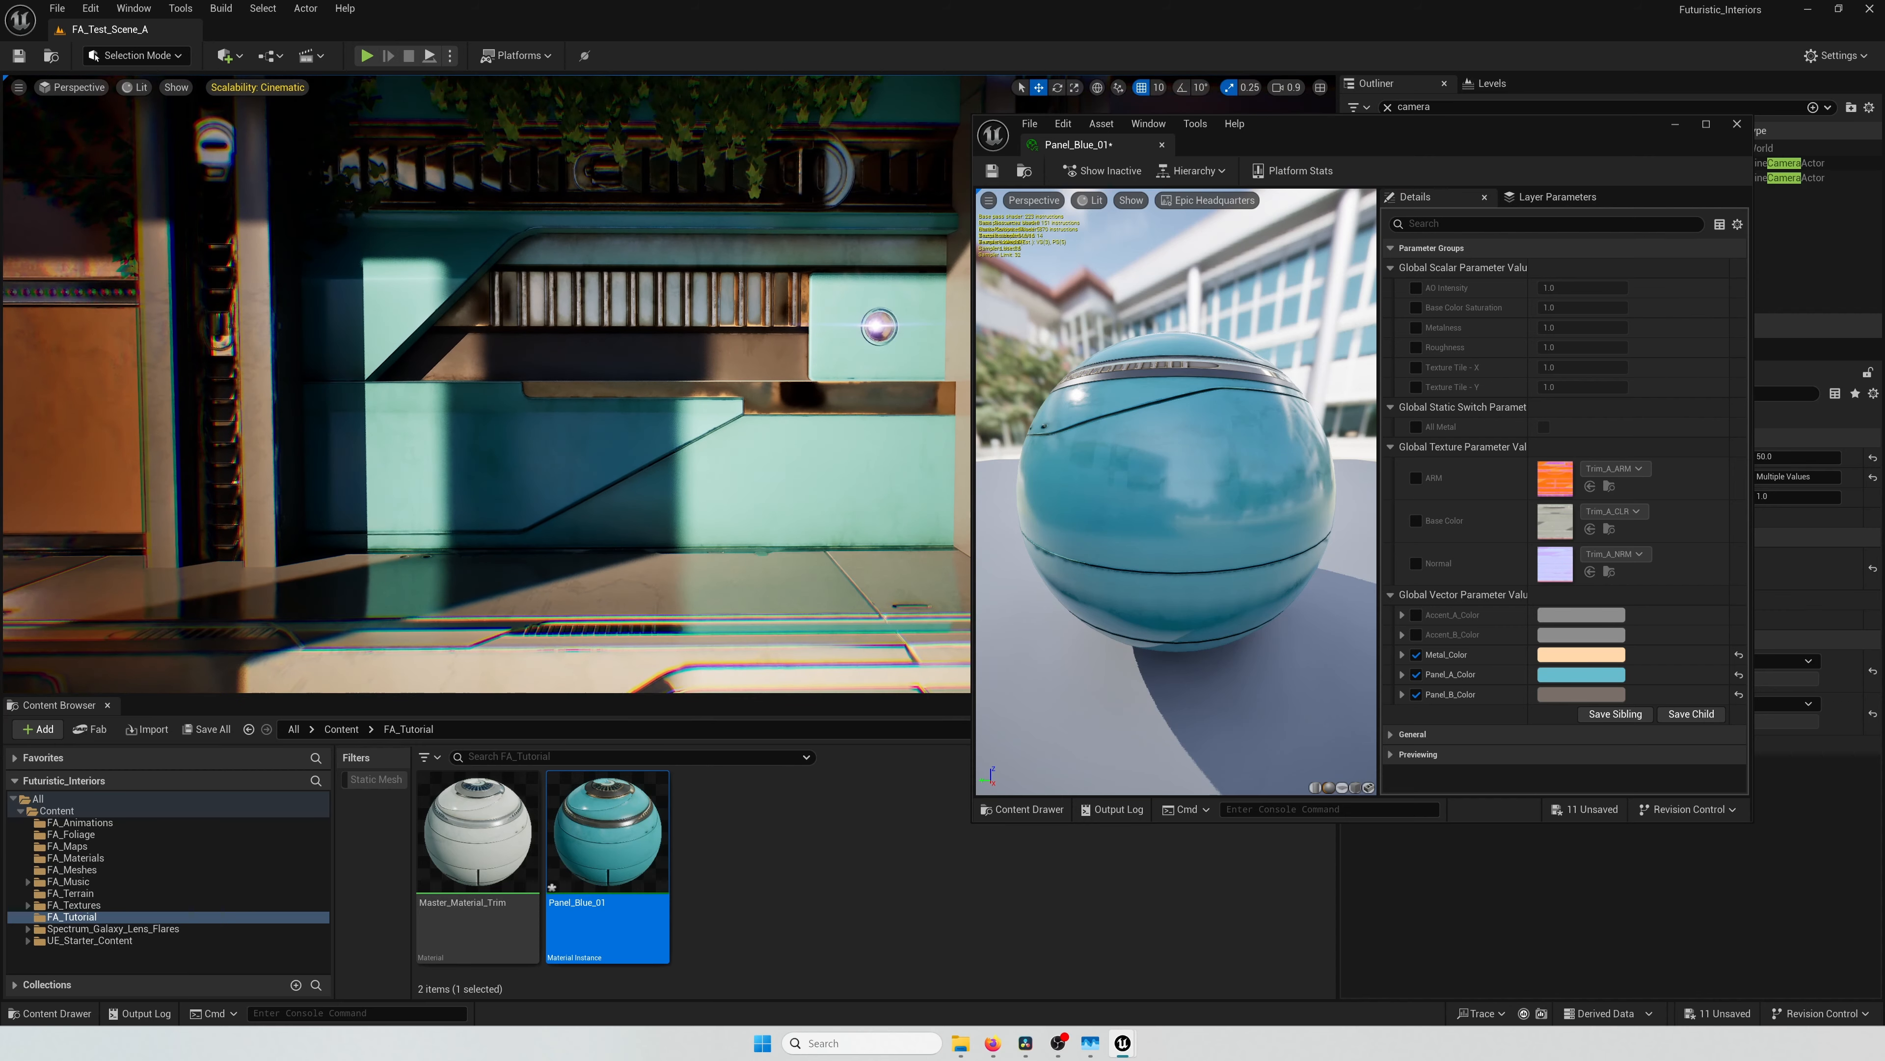
Step: Try the Roughness override alternately at 0 and 1, and switch the override off again
left_click(1416, 346)
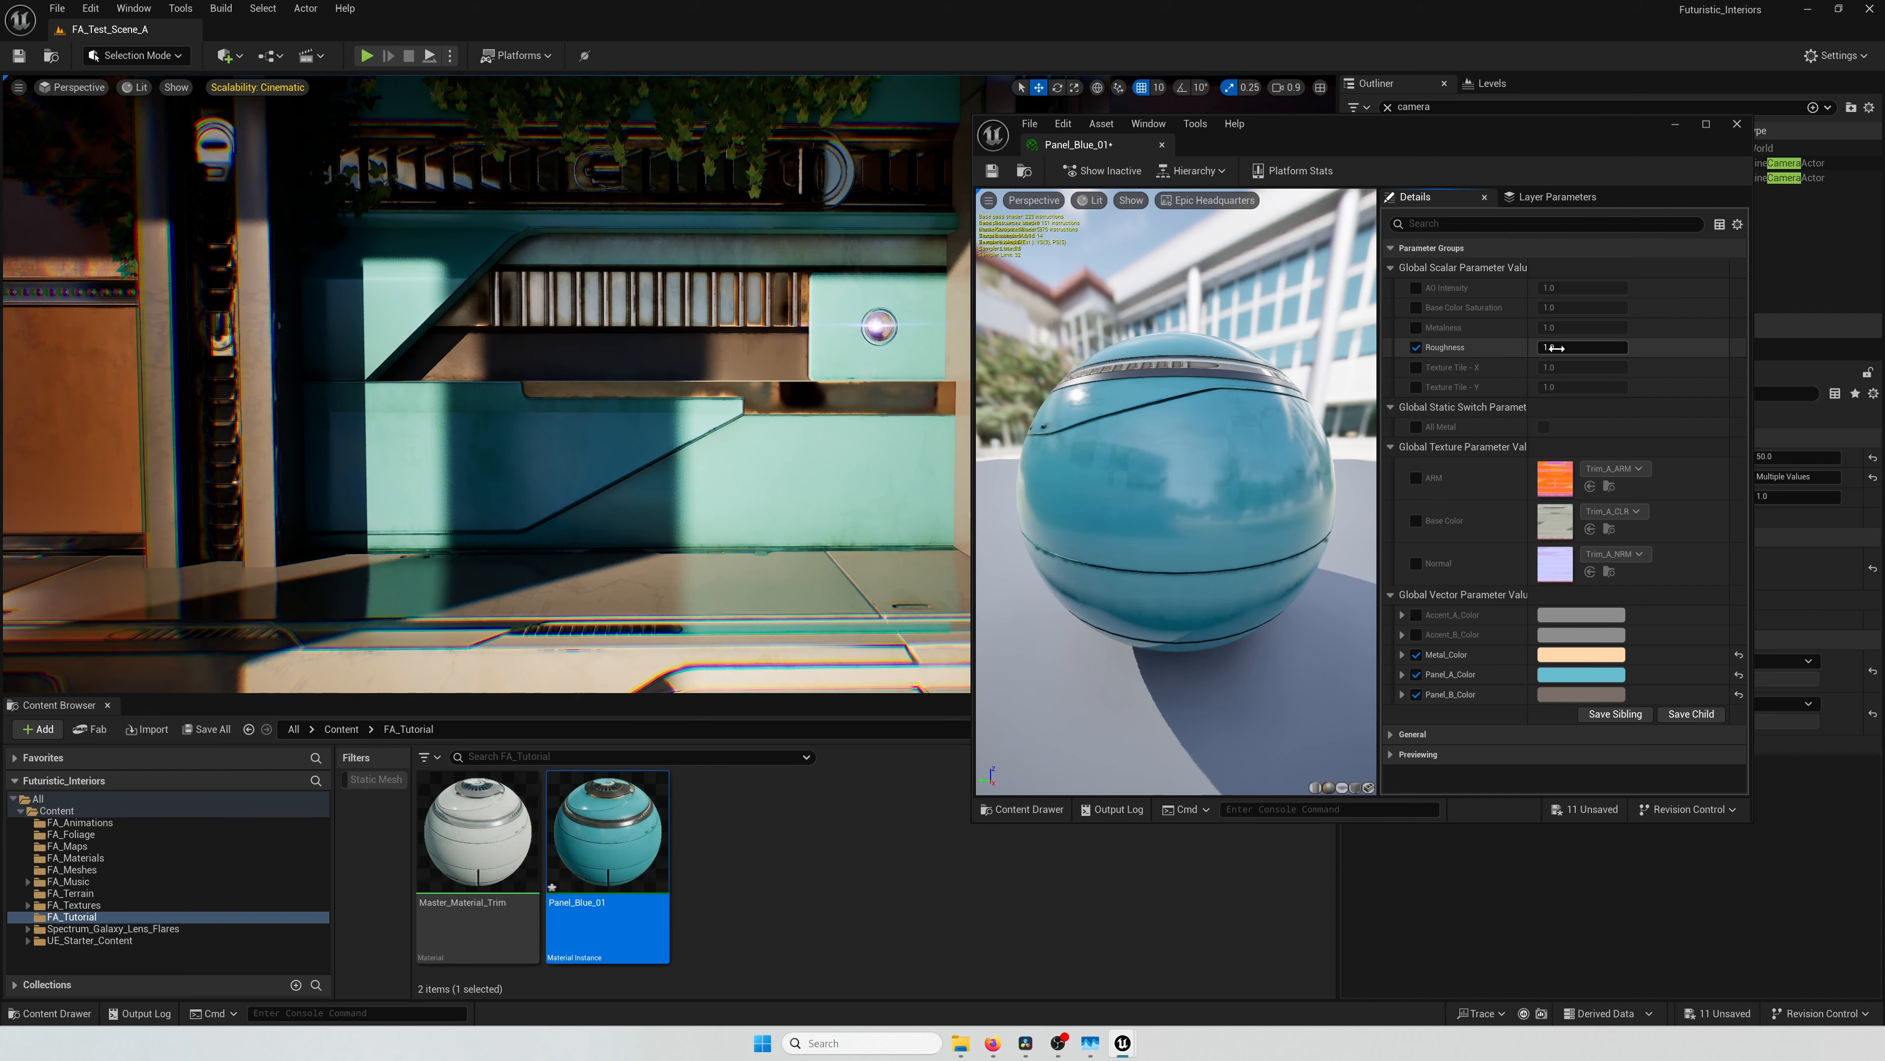
type("0")
key("Return")
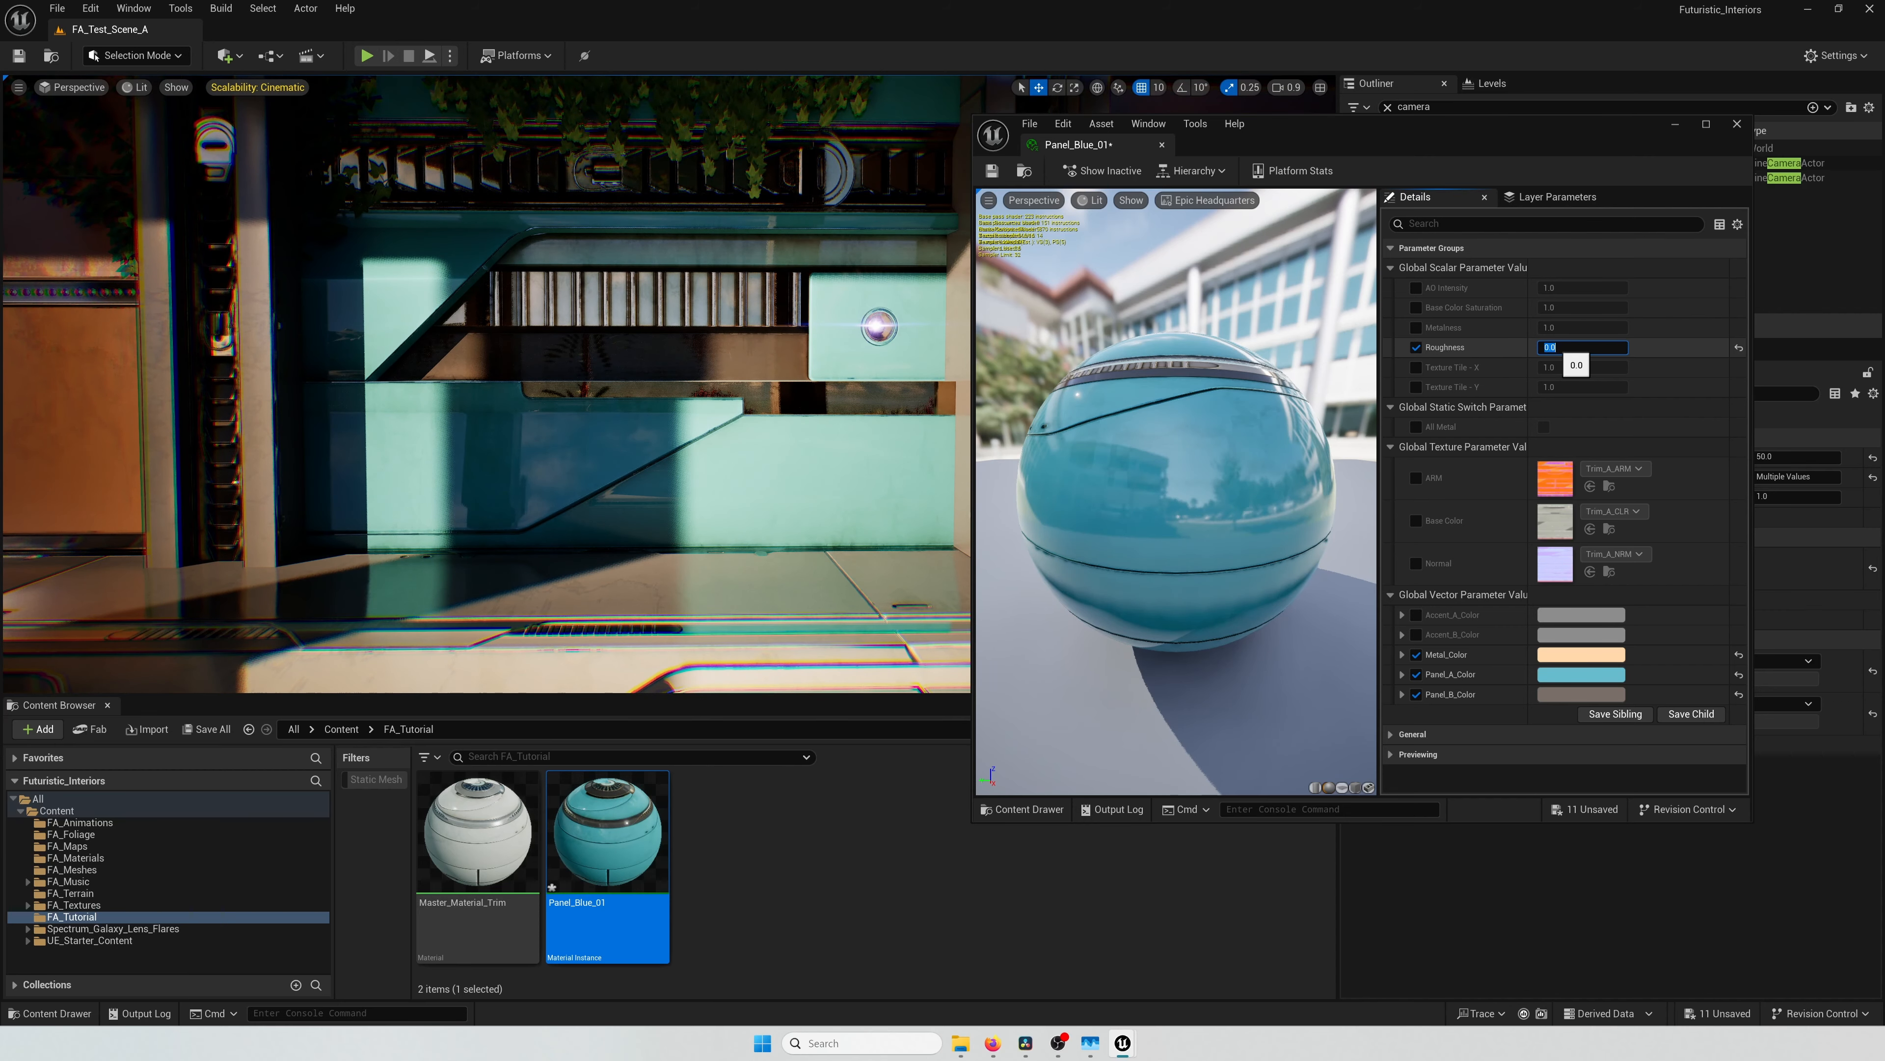
type("1")
key("Return")
type("0")
key("Return")
type("1")
key("Return")
left_click(1416, 346)
Step: Override the instance's Metalness, comparing 0 and 1 on the wall panel and settling on 0.5
left_click(1416, 328)
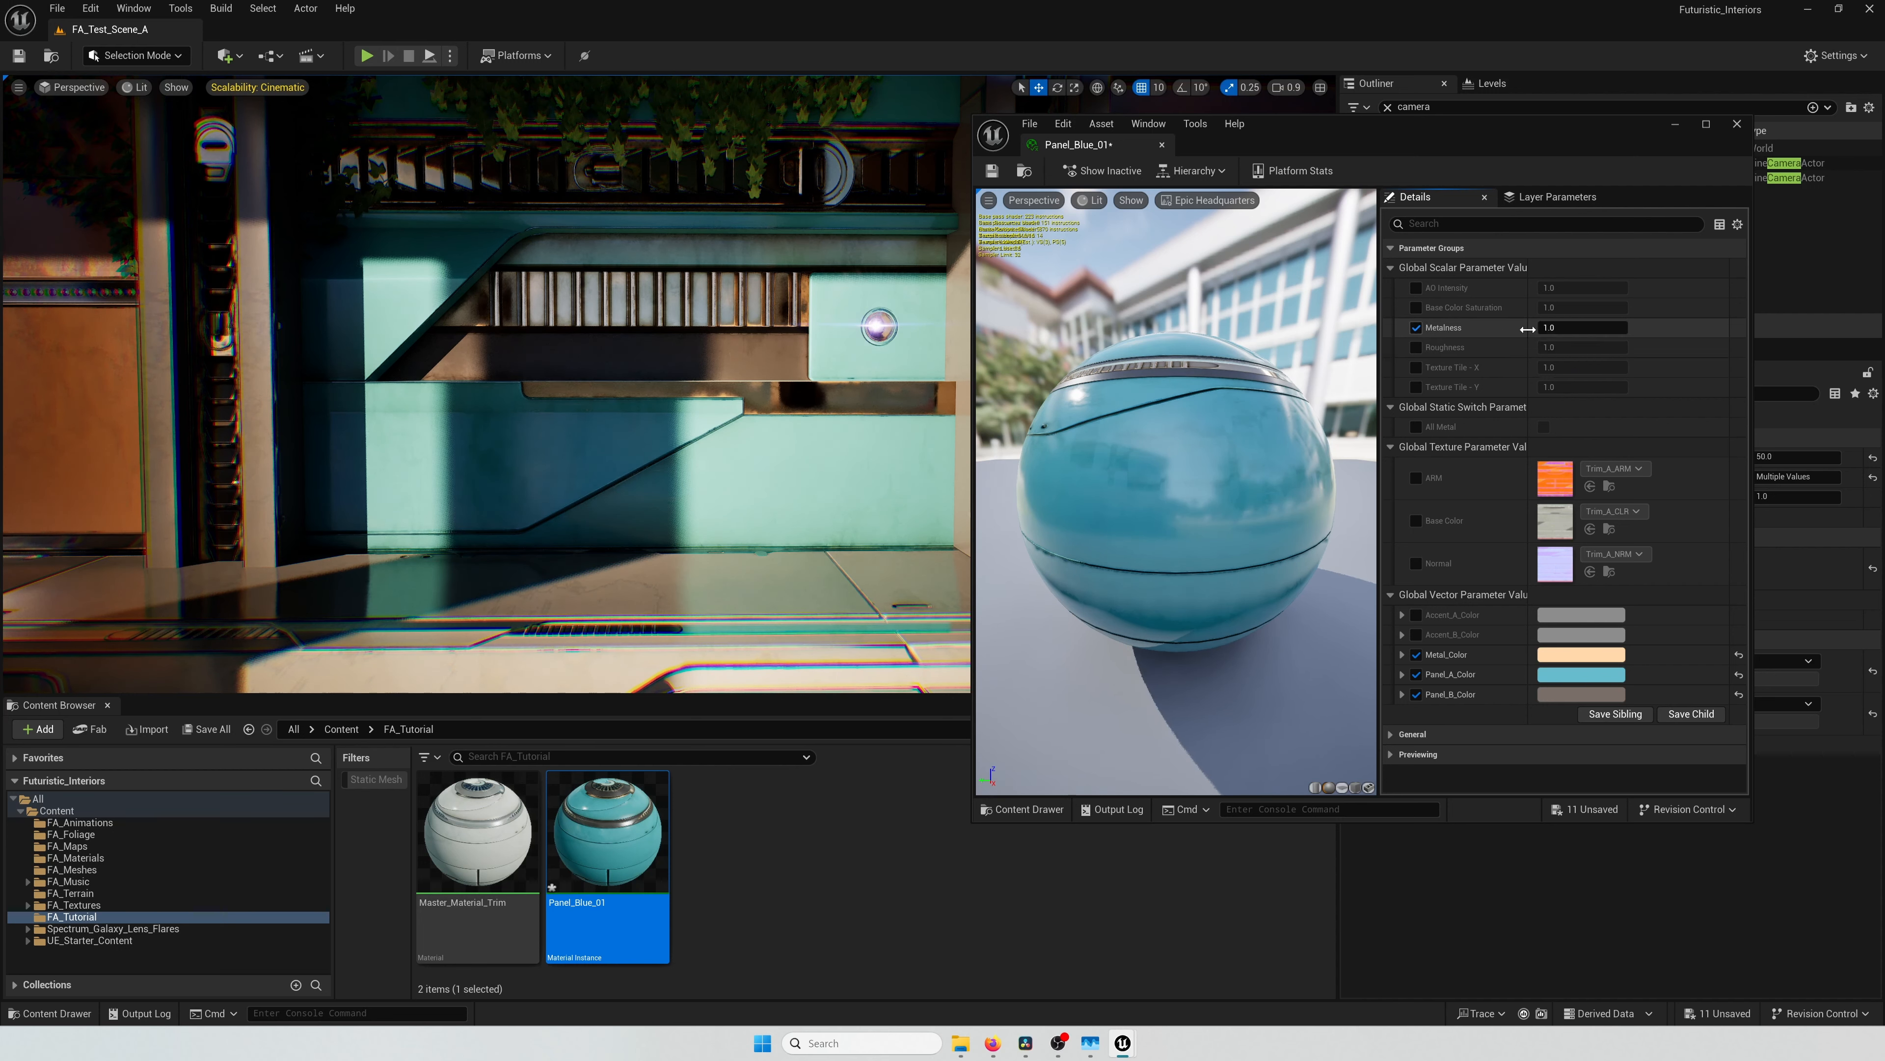
type("0")
key("Return")
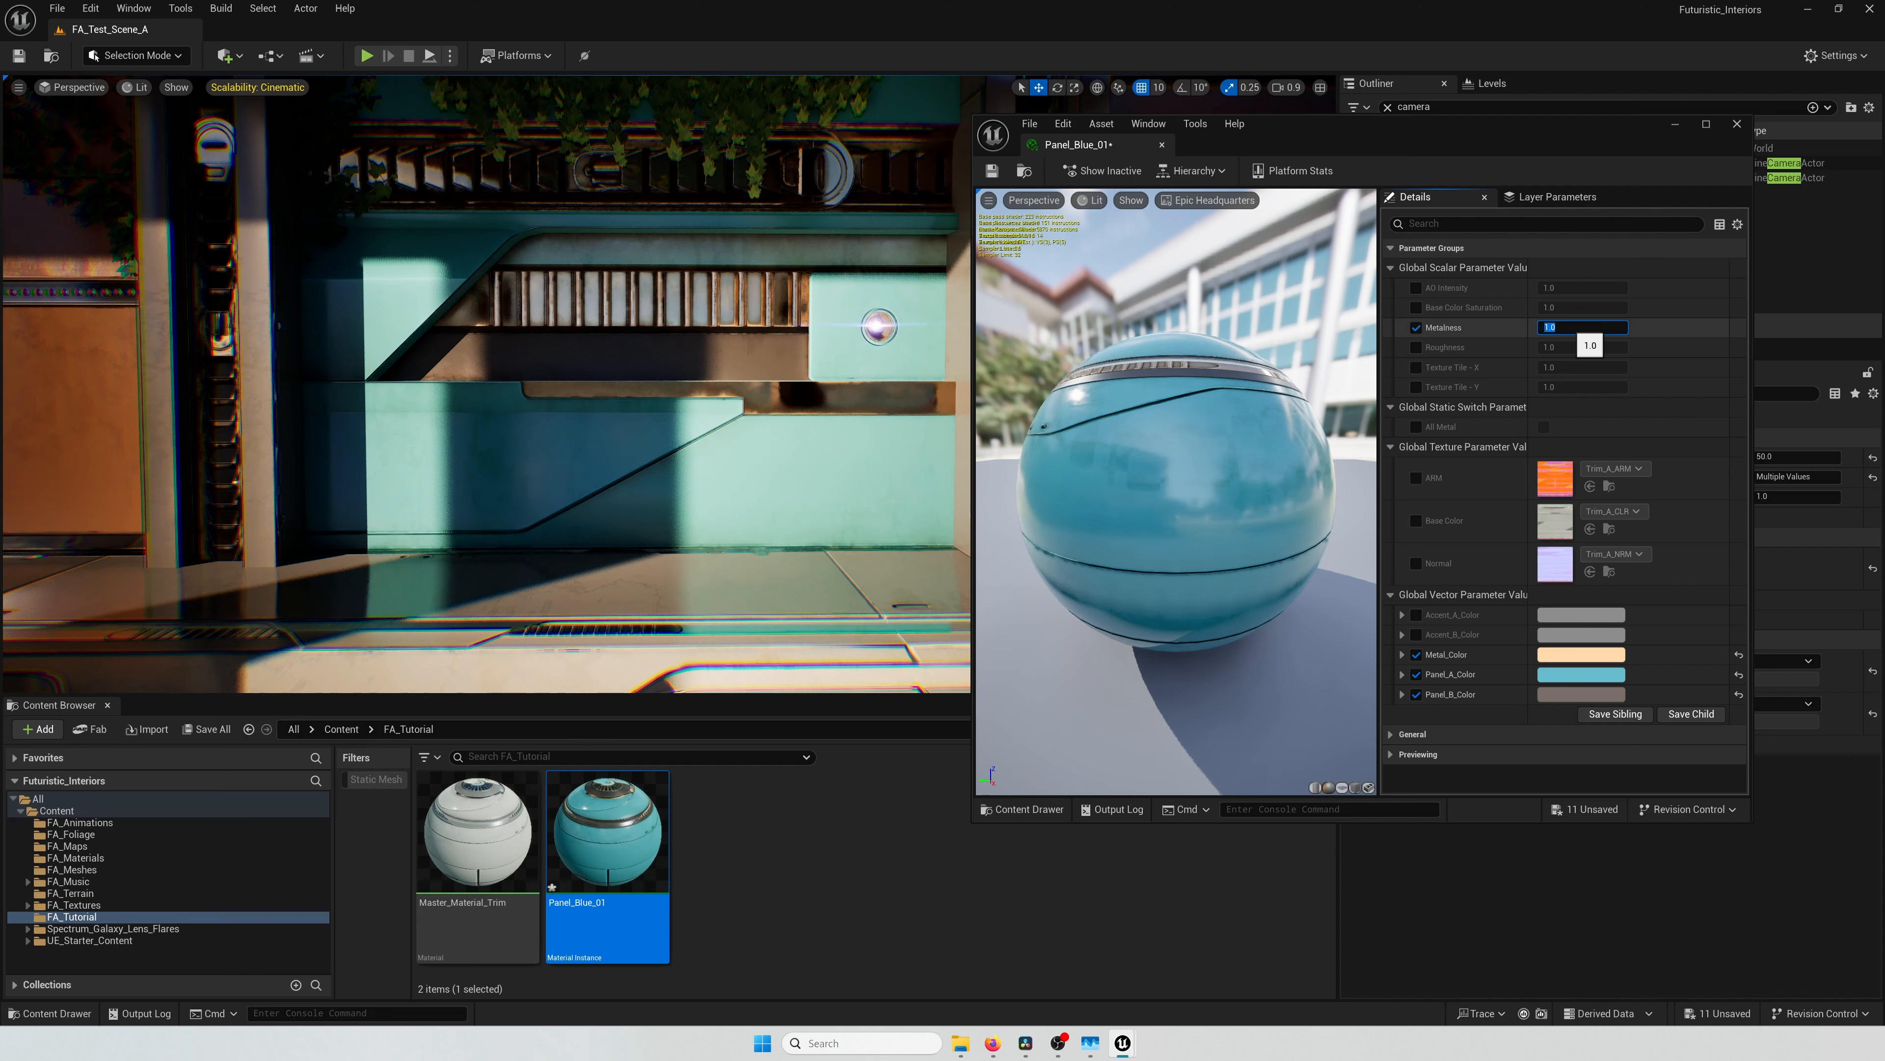
type("1")
key("Return")
type("0.5")
key("Return")
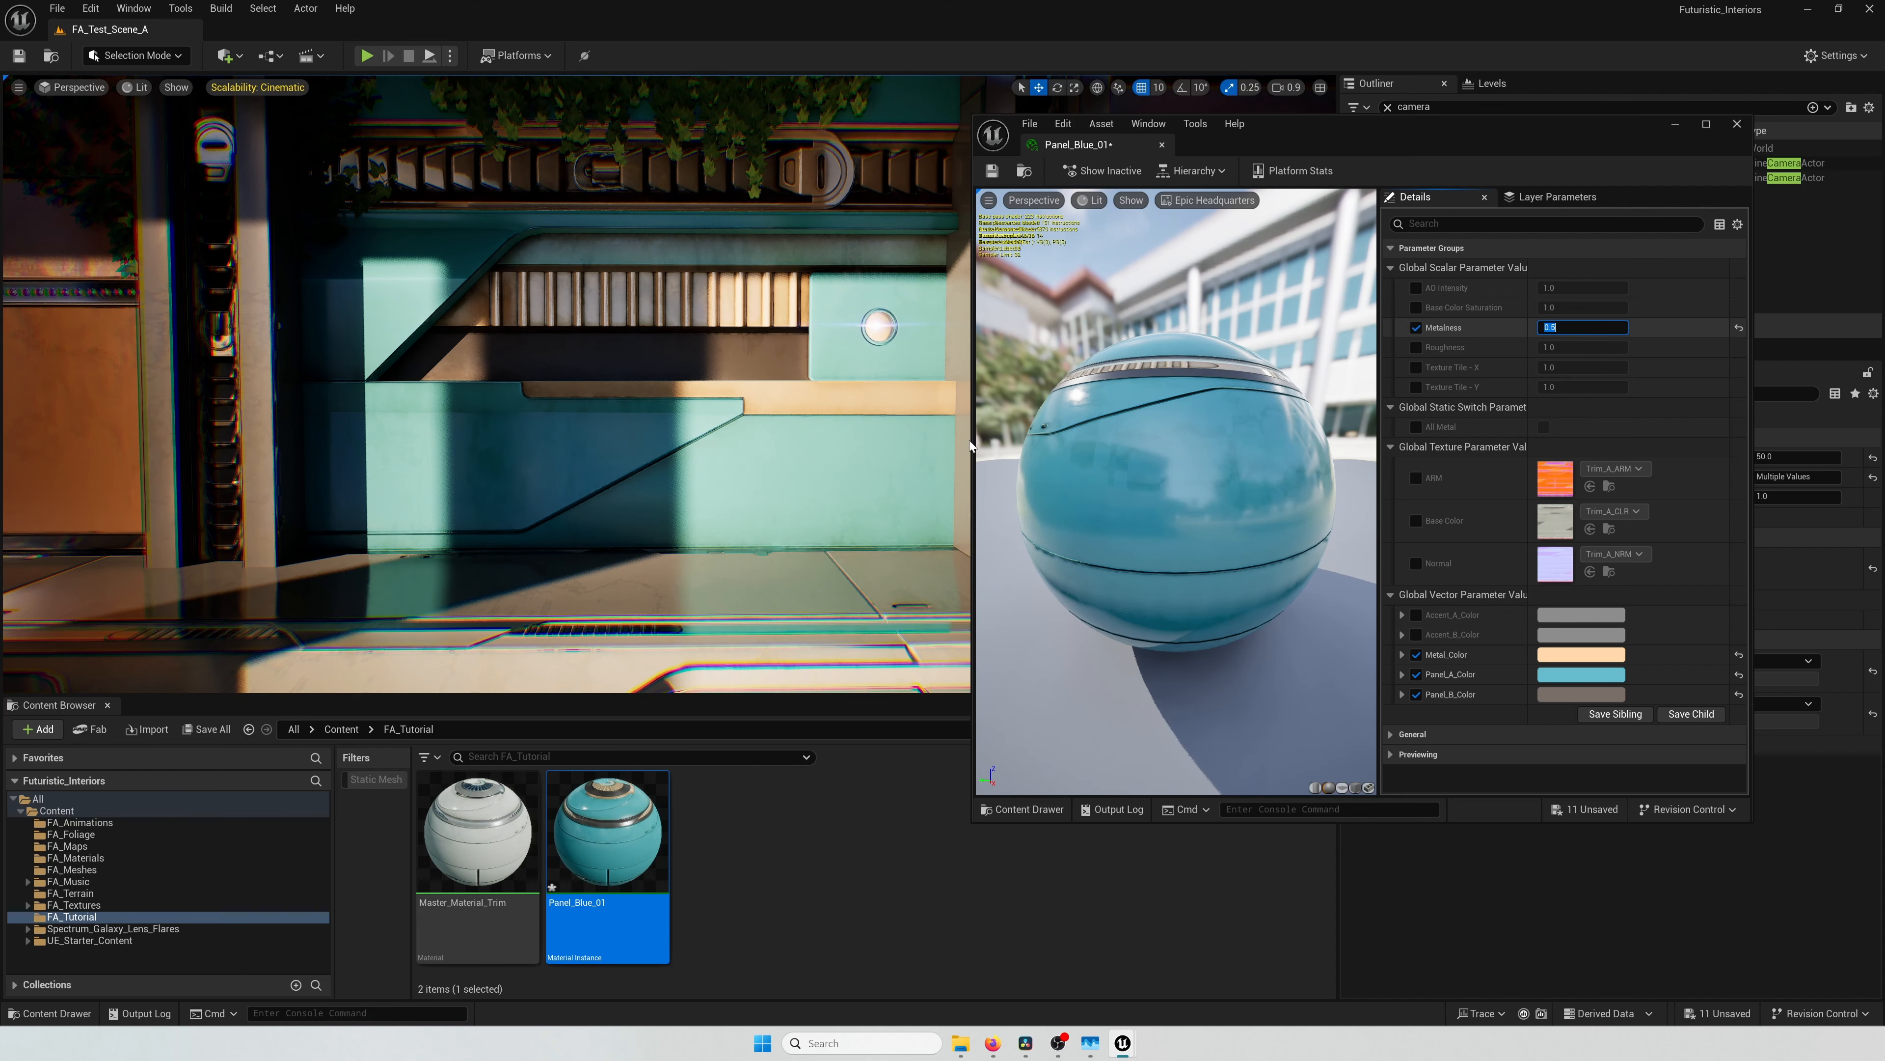
key("s")
right_click_drag(846, 442, 846, 442)
key("w")
key("s")
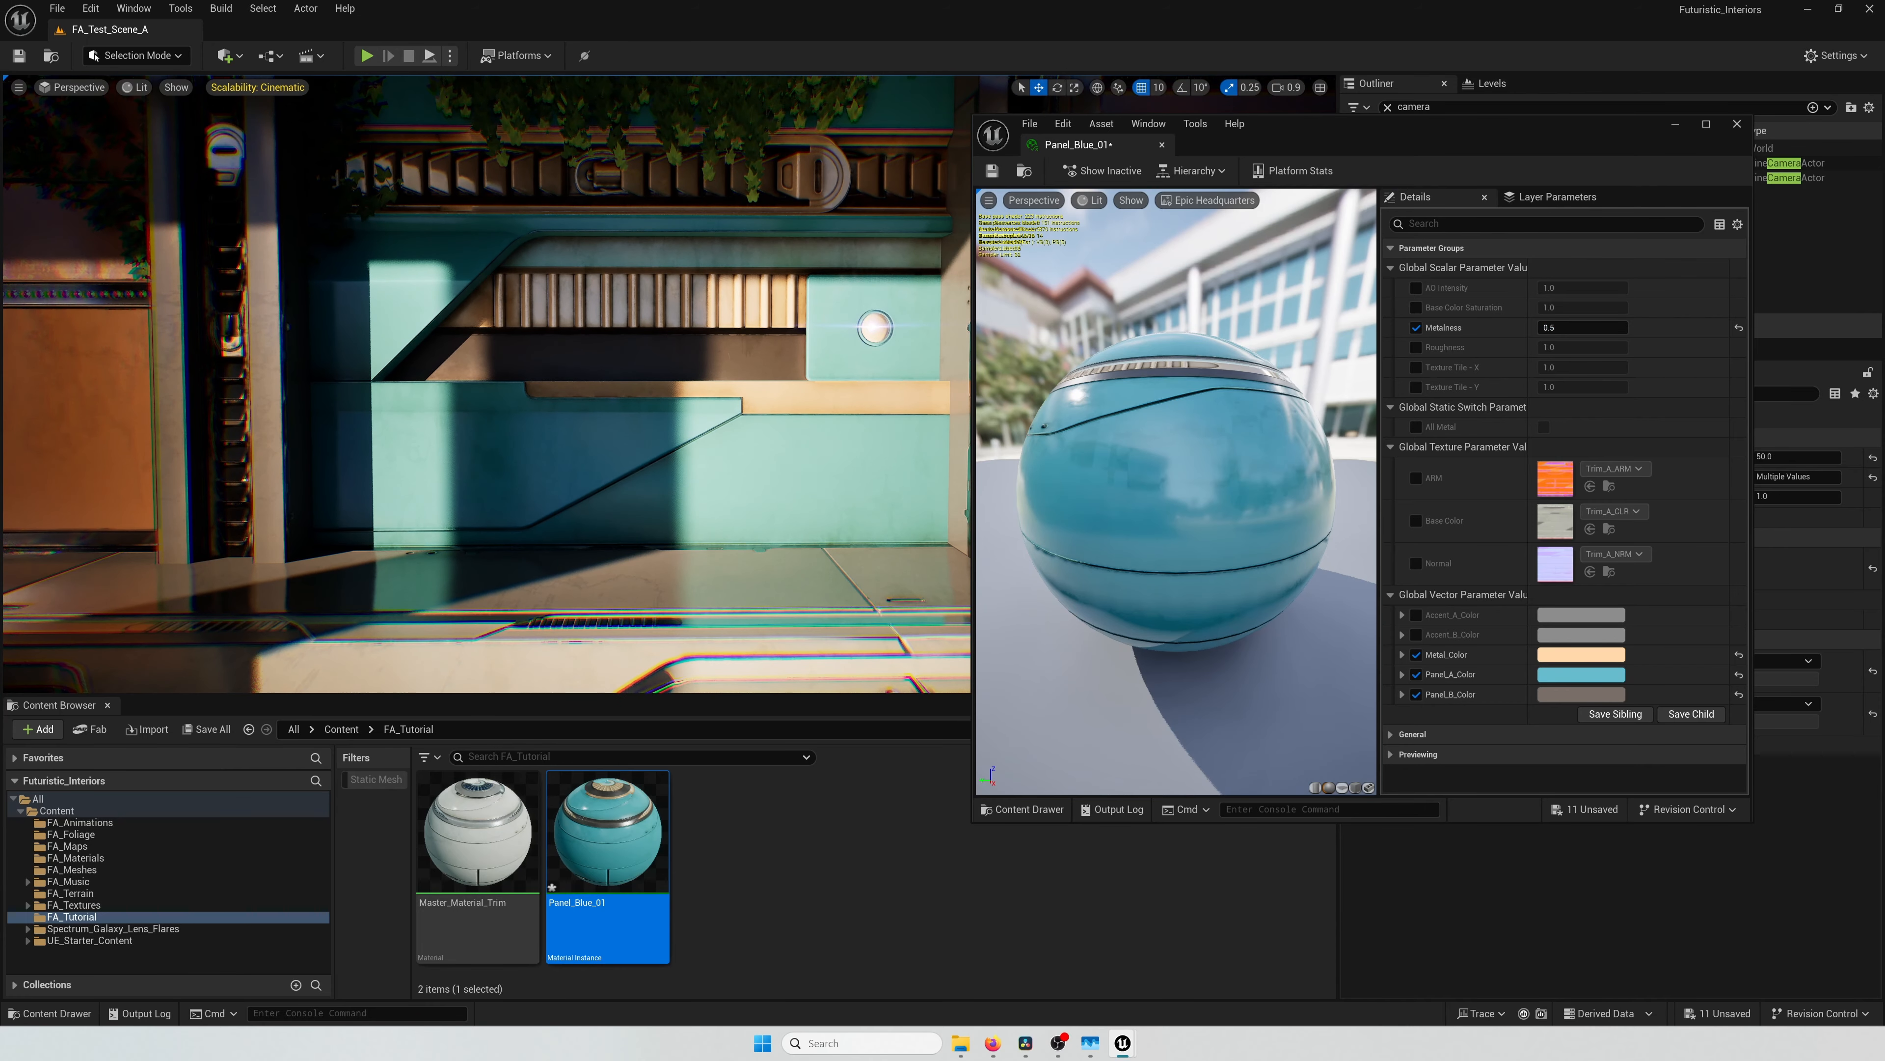
Step: Override Base Color Saturation with 0 and enable the Roughness override at 1.0
left_click(1416, 307)
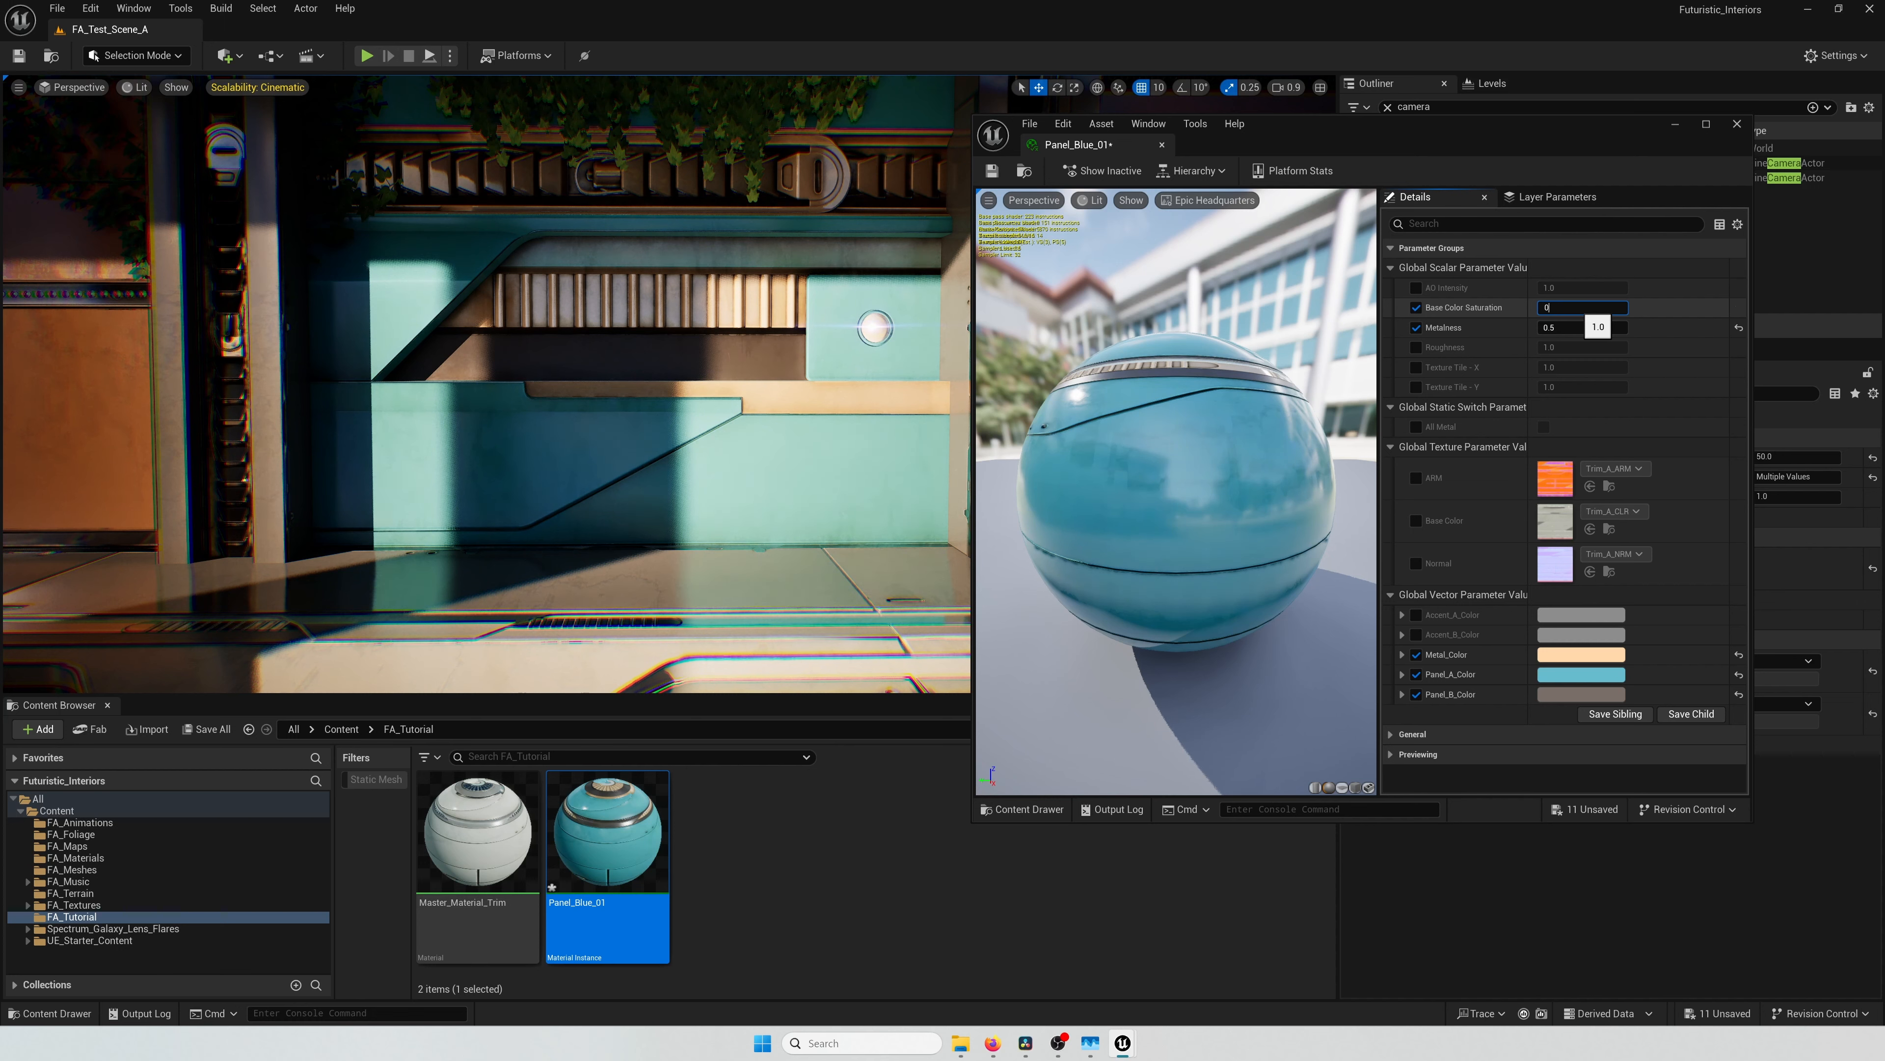
key("Return")
left_click(1417, 348)
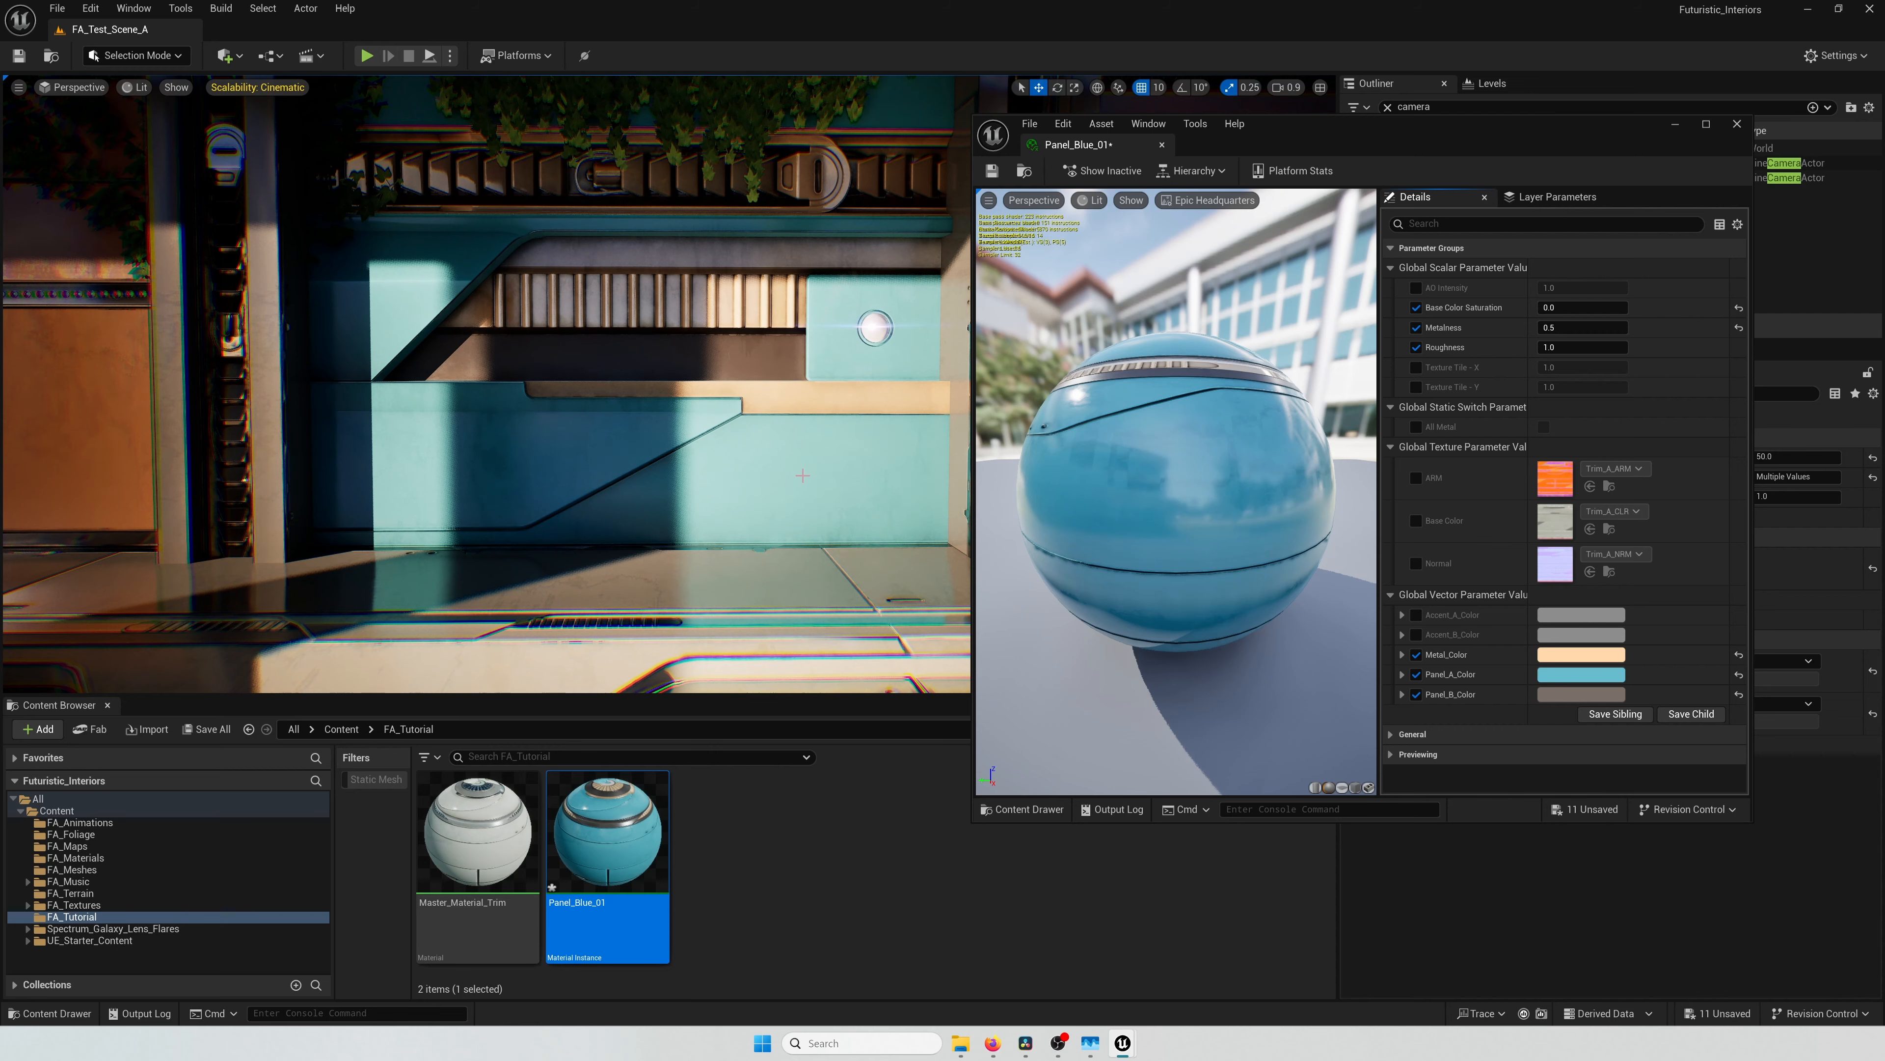
key("s")
right_click_drag(754, 549, 661, 549)
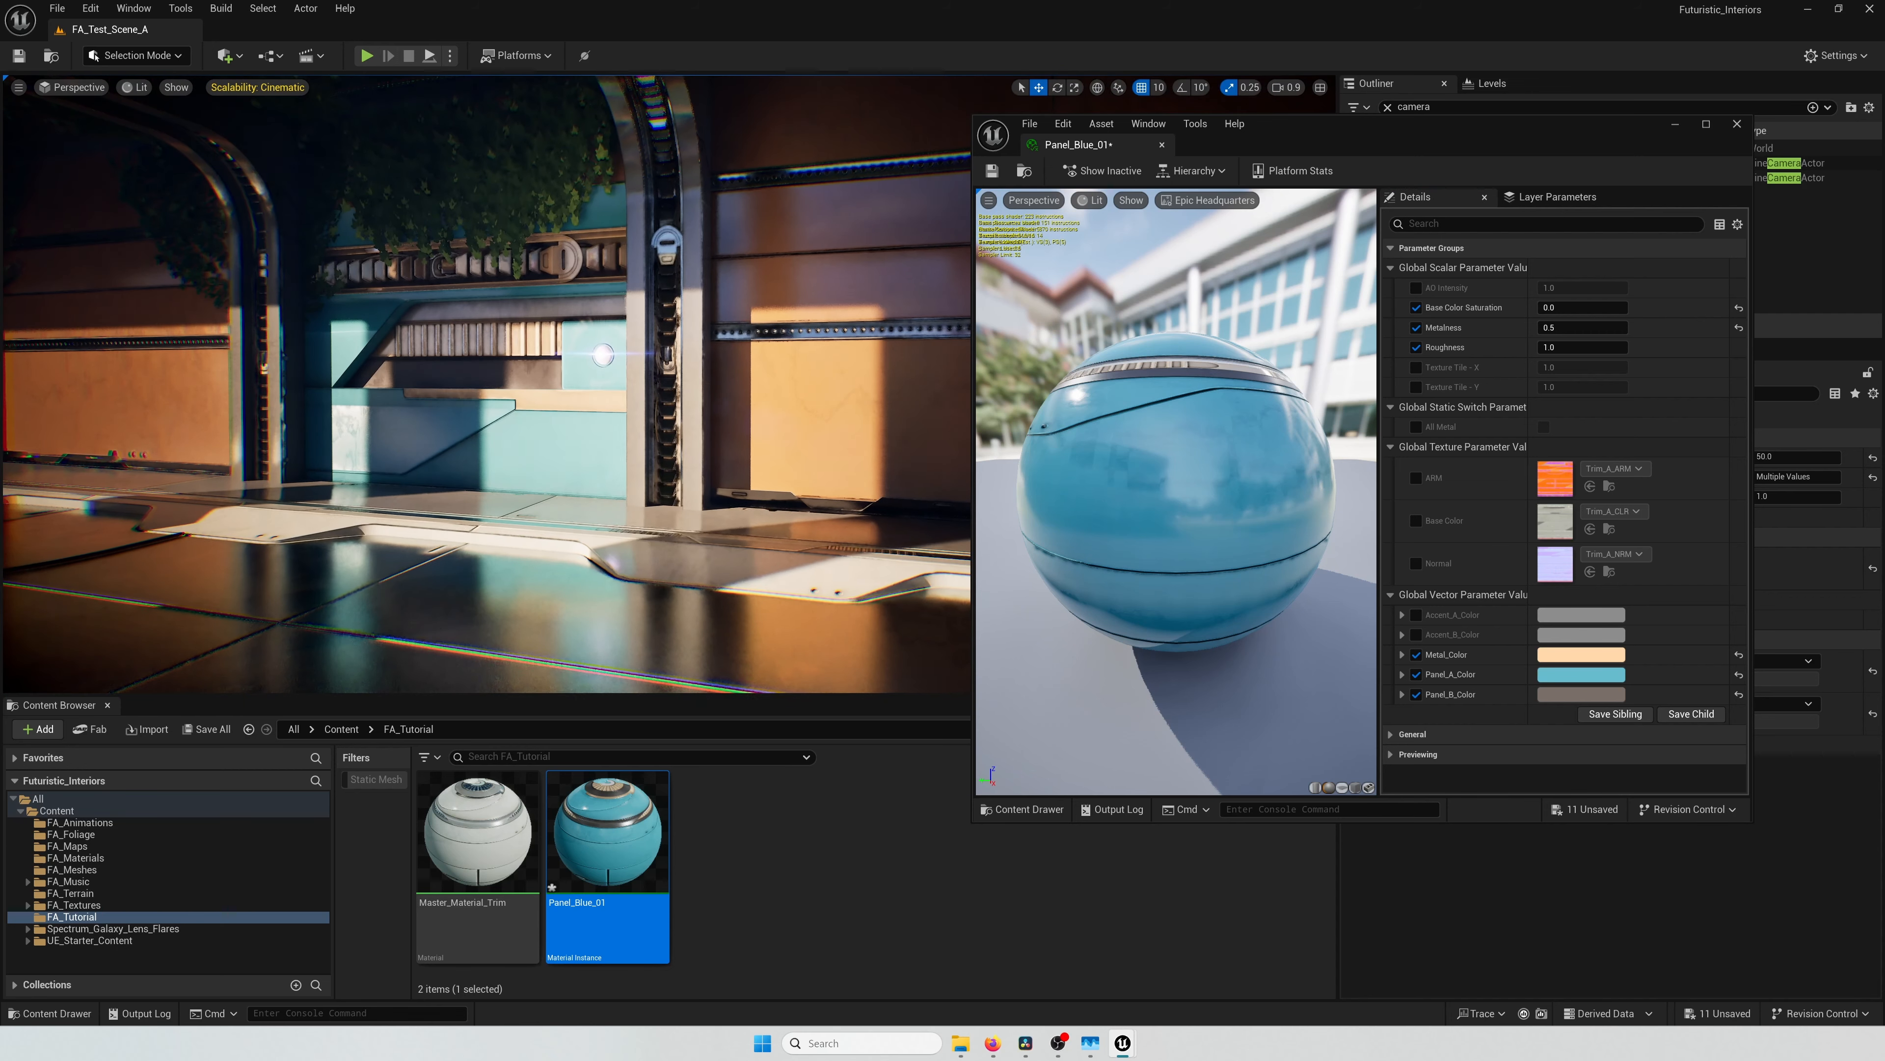
Step: Save and close the Panel_Blue_01 instance, and open Master_Material_Trim in a maximized editor
left_click(994, 171)
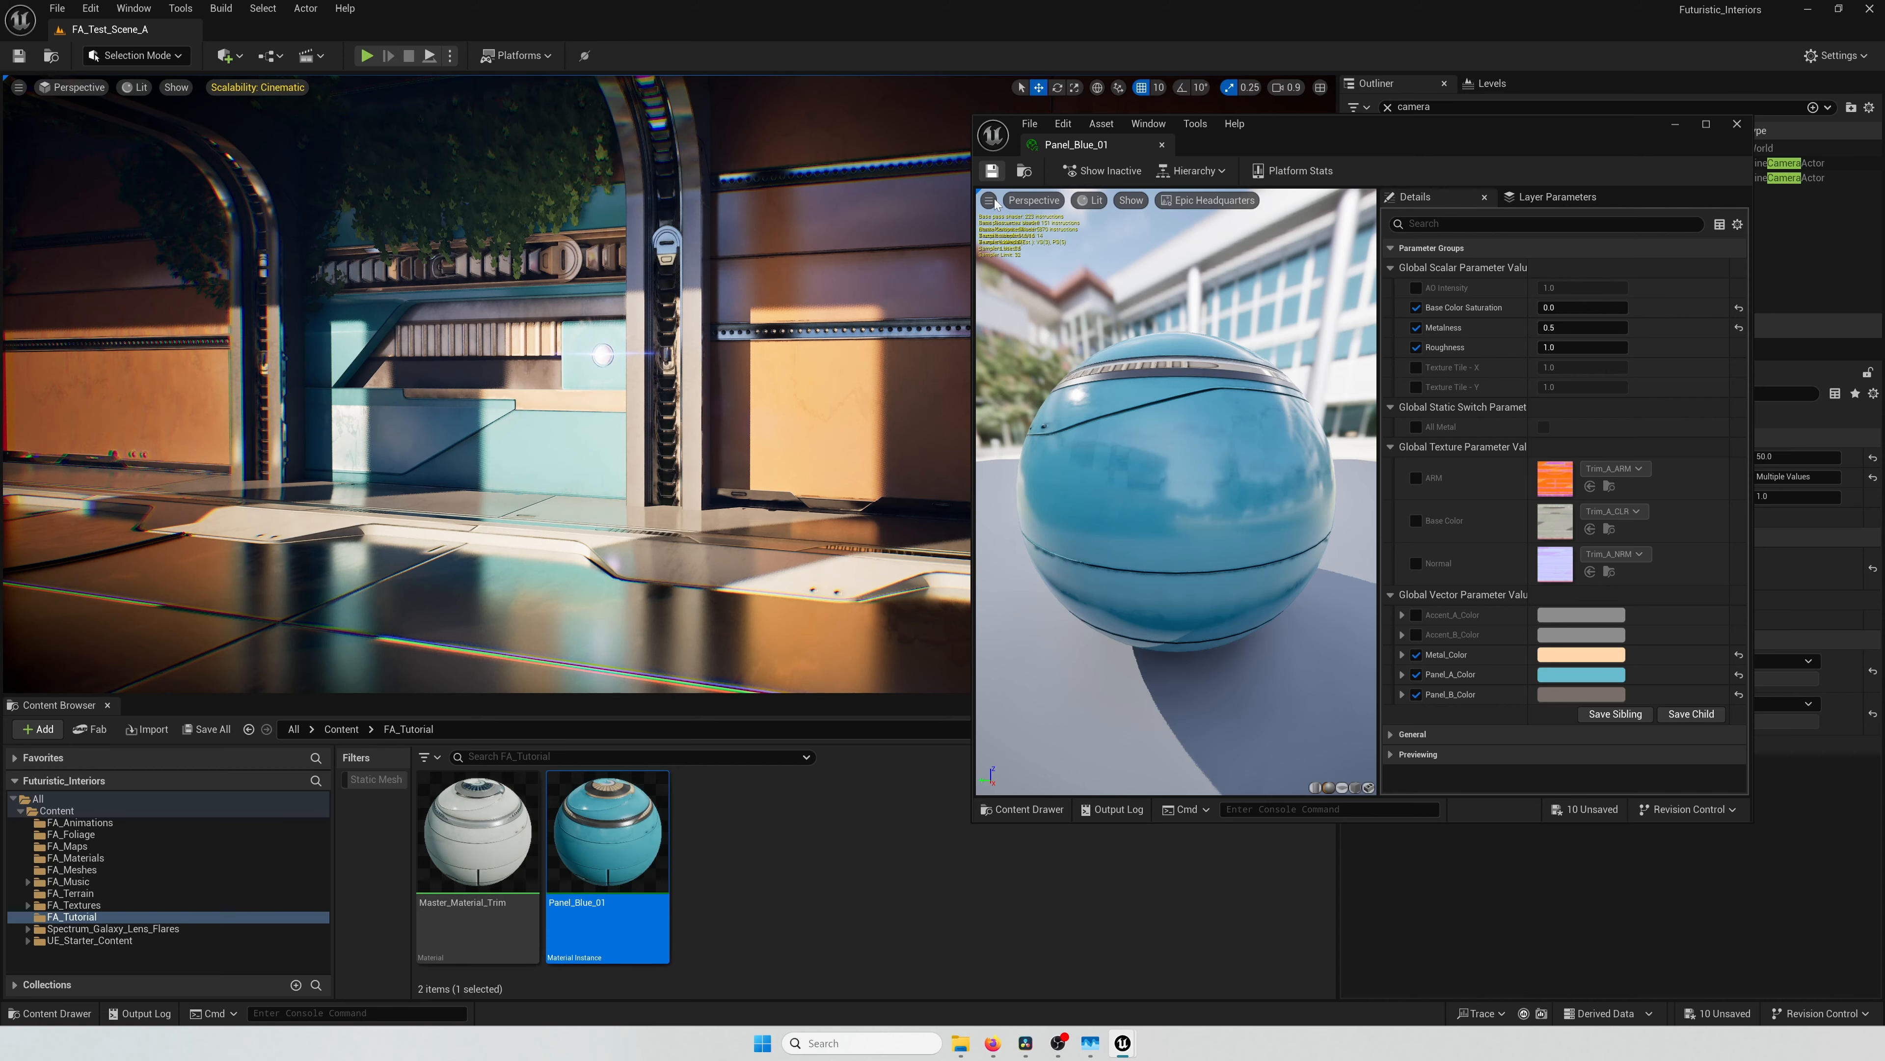
left_click_drag(1349, 132, 1217, 195)
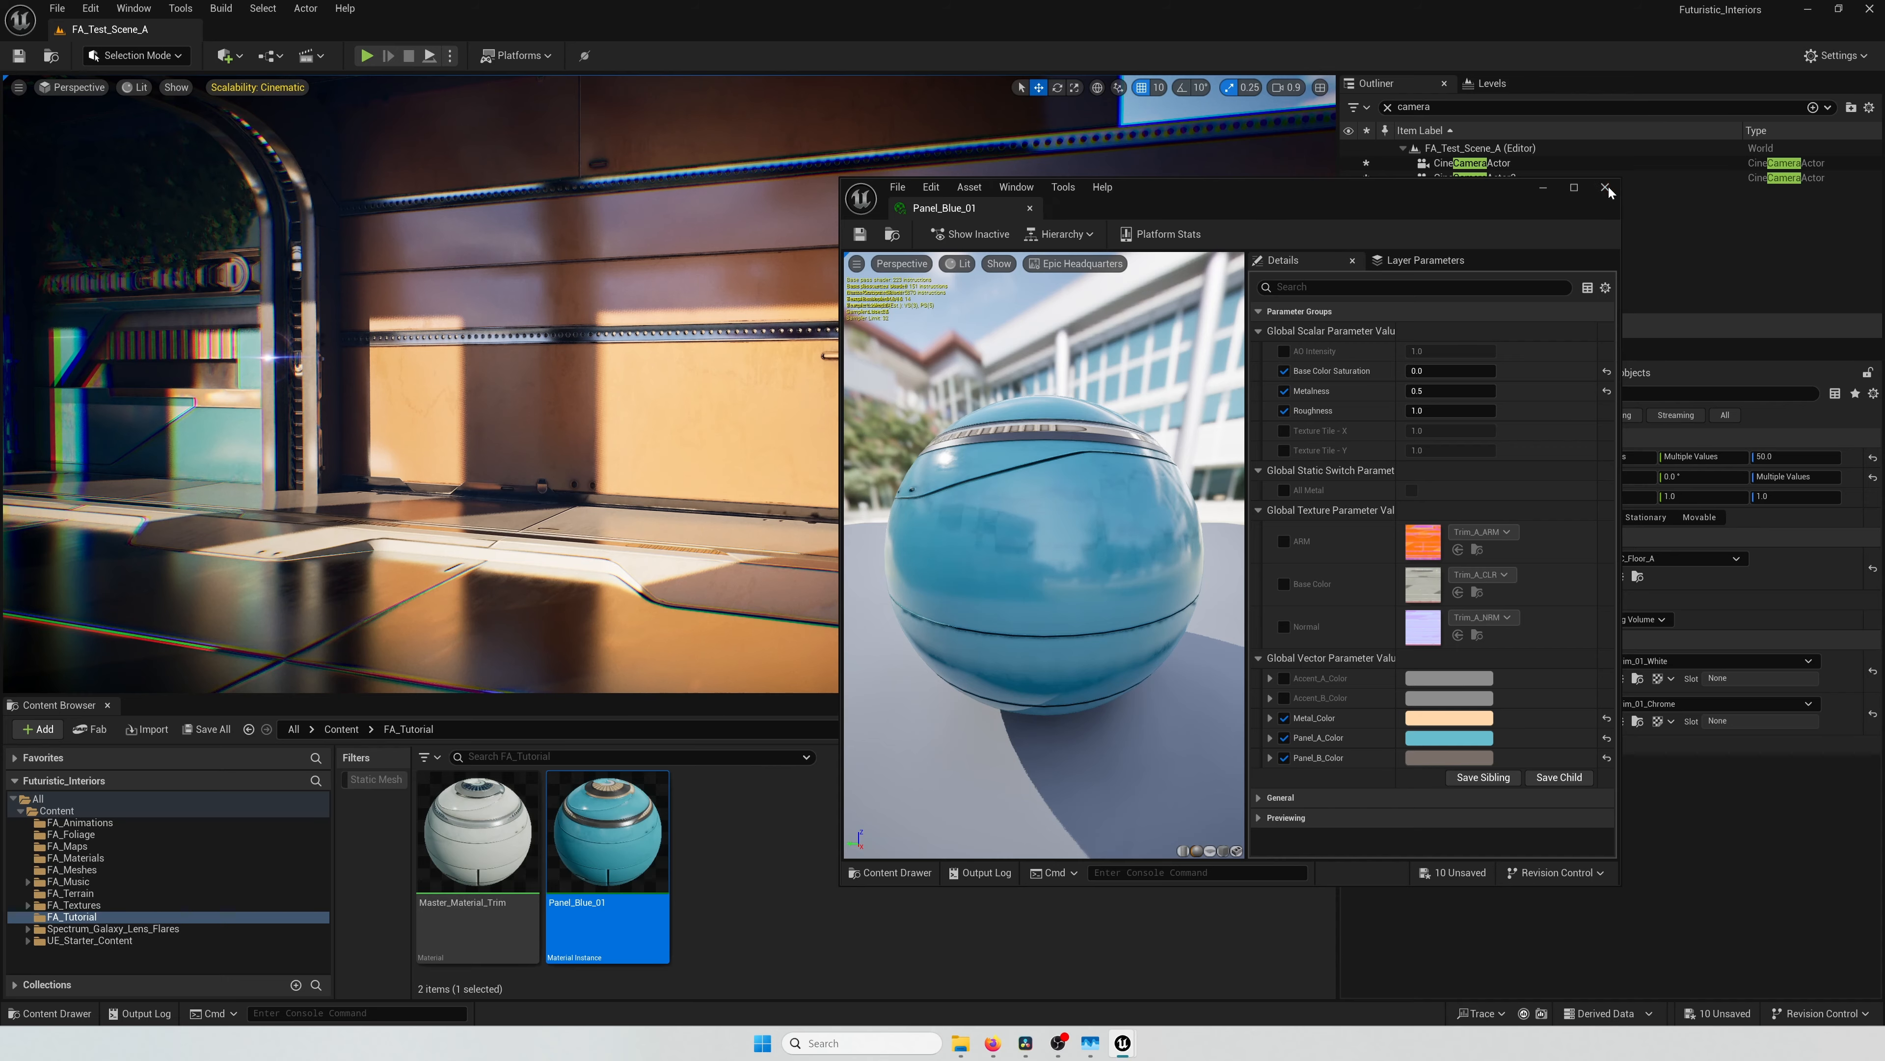
left_click(1606, 188)
left_click(477, 832)
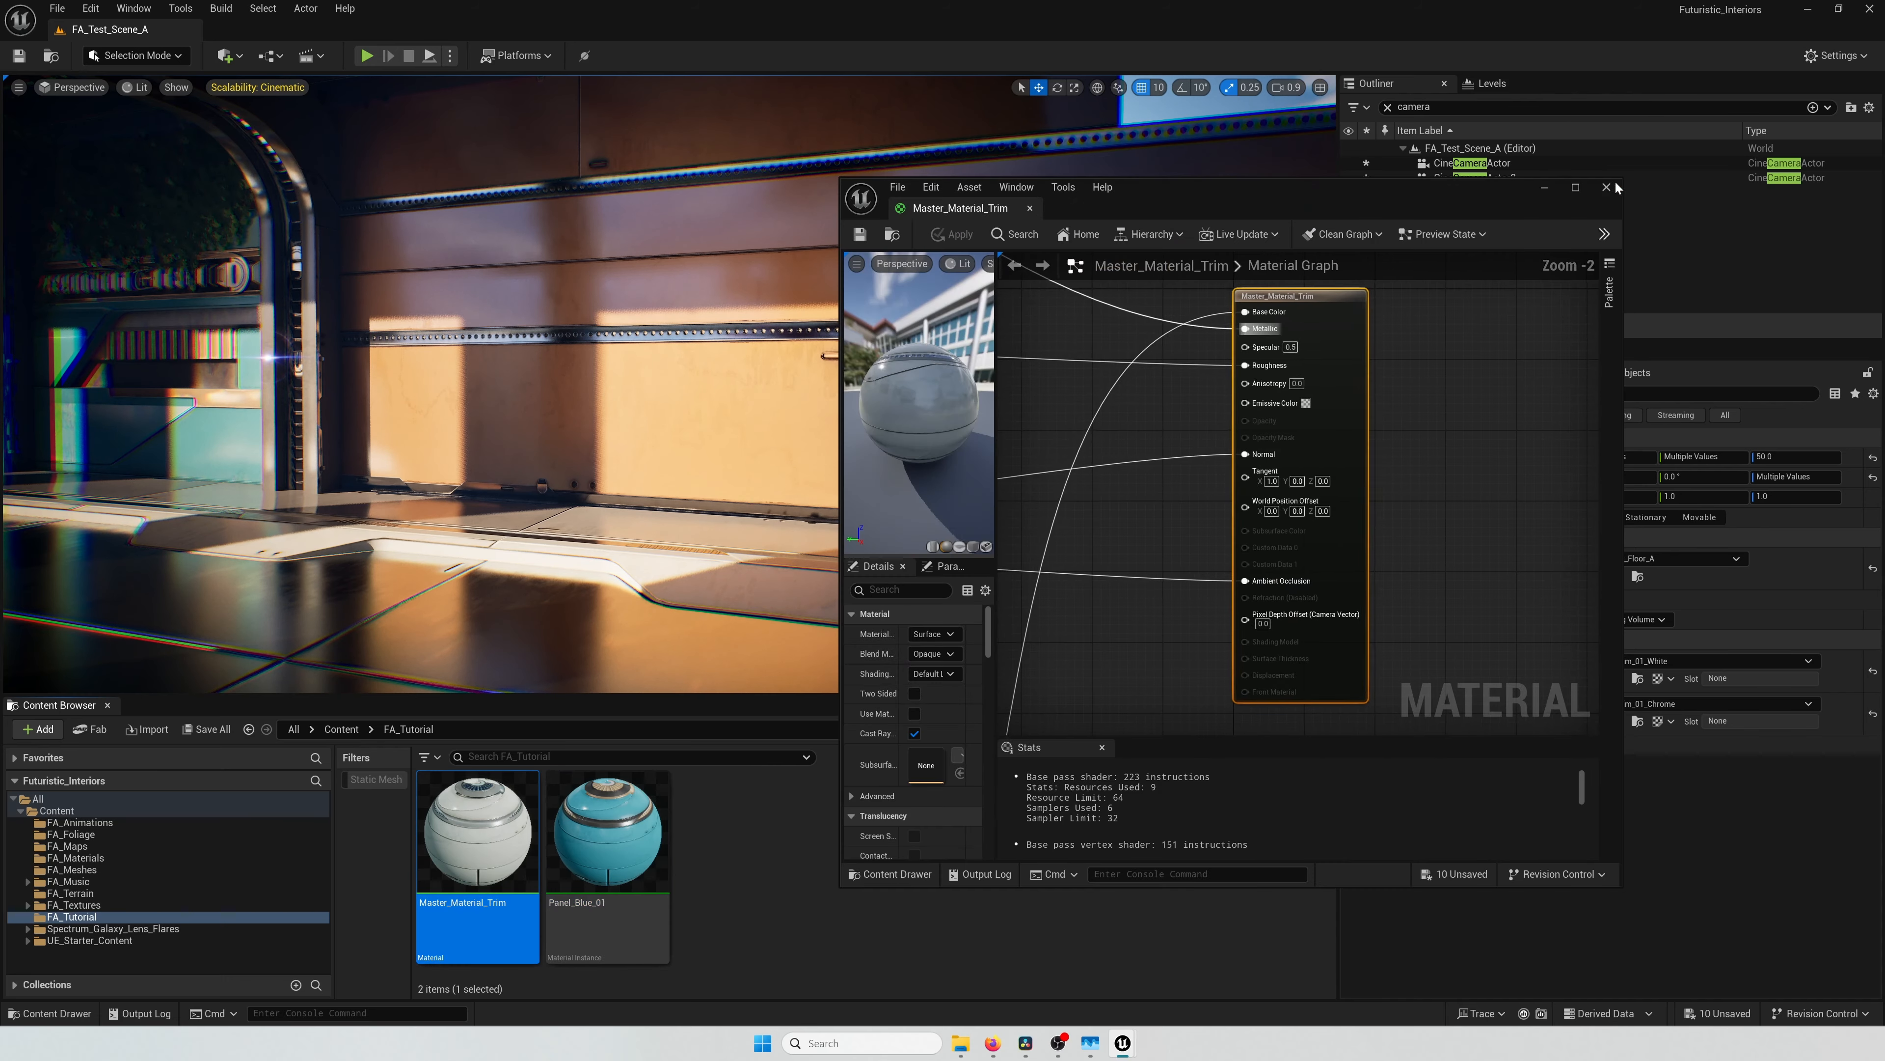
left_click(1574, 188)
Step: Duplicate the All Metal switch parameter from the All Metal Color group and rename the copy Flat Color
right_click_drag(1052, 576, 1369, 458)
scroll(1242, 492, "down", 2)
right_click_drag(849, 617, 1170, 400)
scroll(918, 724, "up", 2)
right_click_drag(918, 723, 1115, 663)
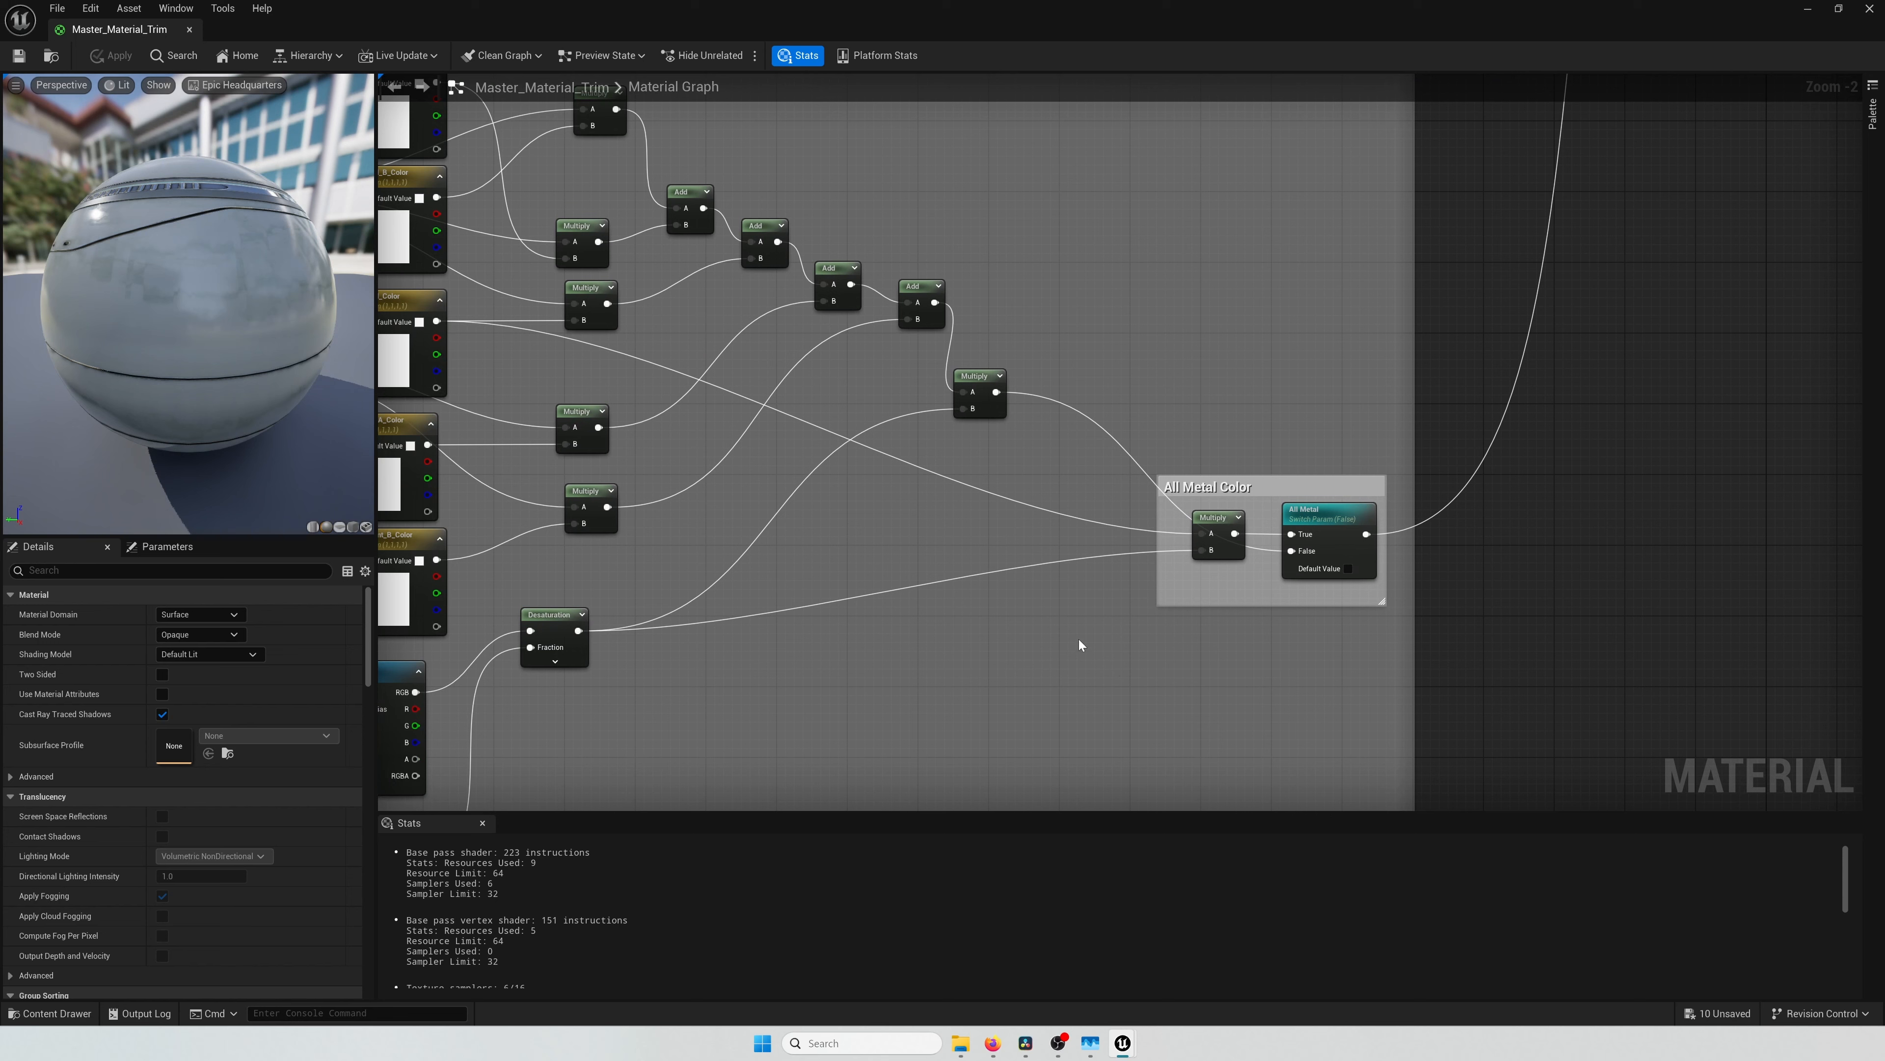
left_click(1342, 513)
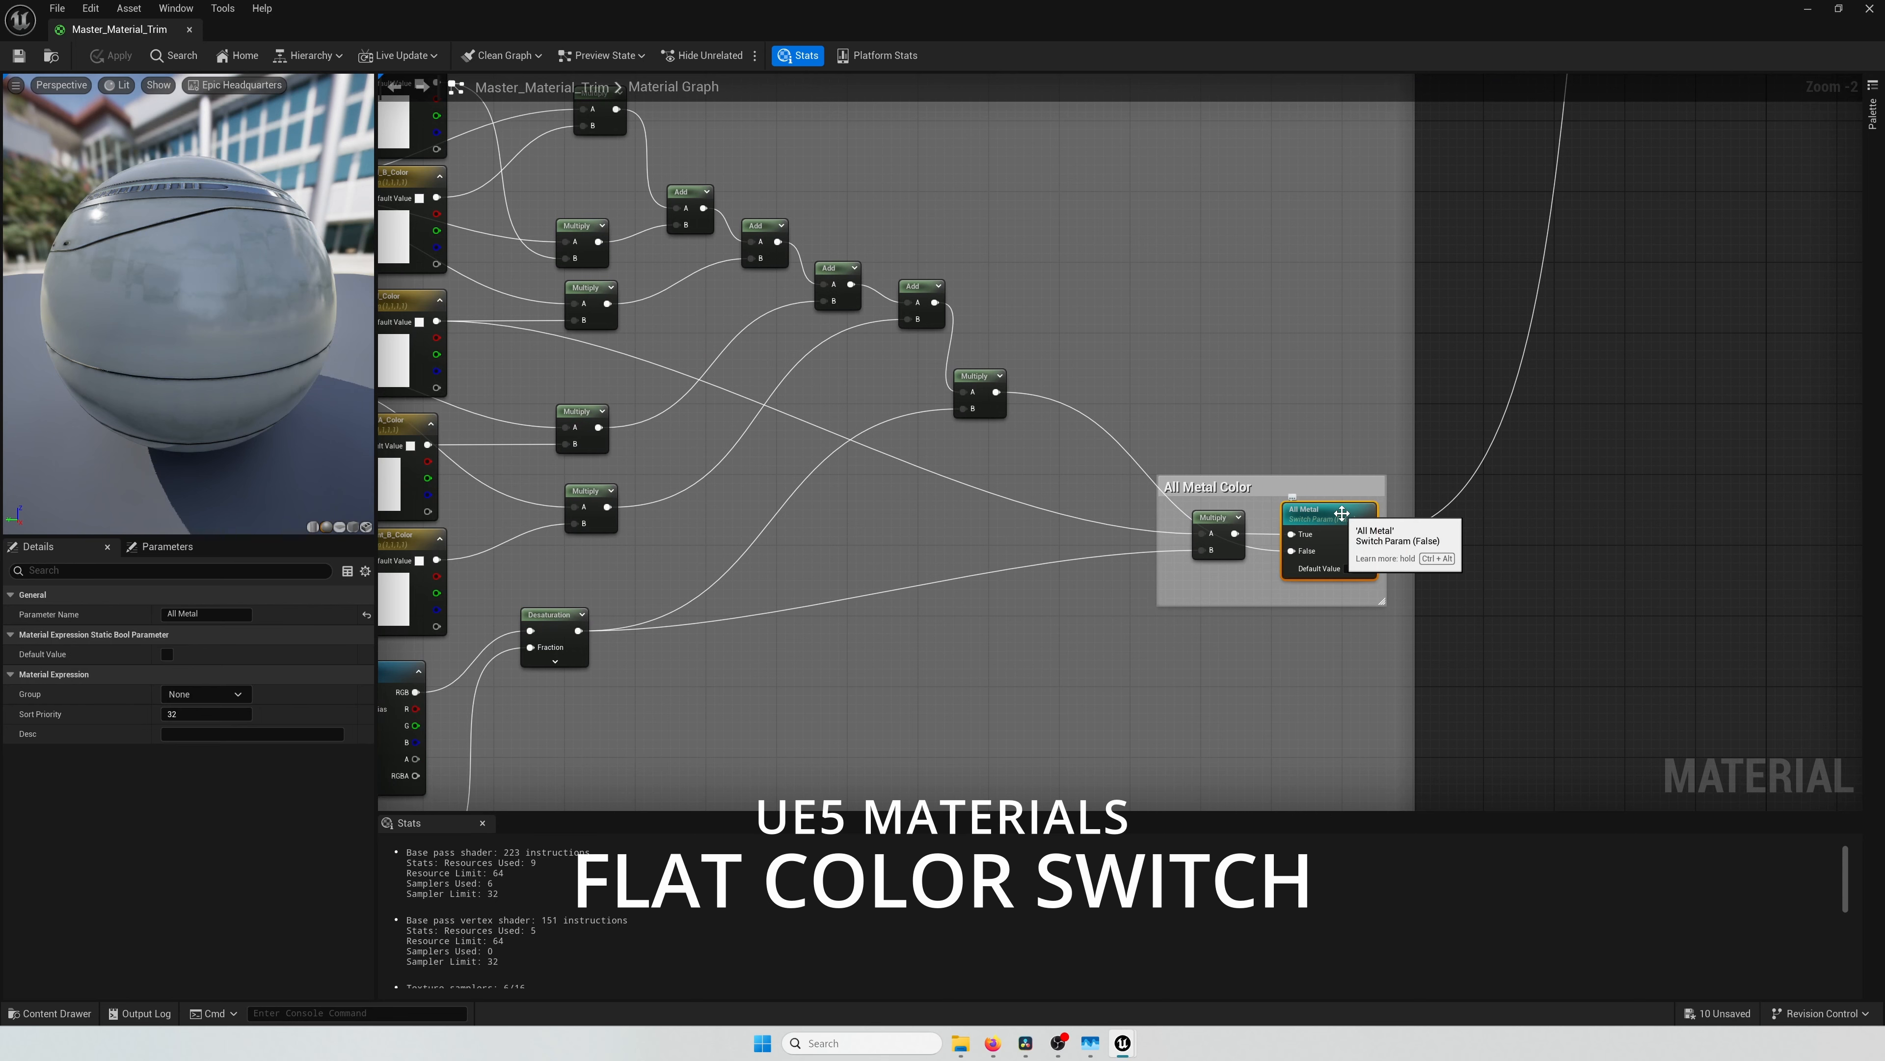
key("ctrl+d")
left_click_drag(1034, 614, 1025, 613)
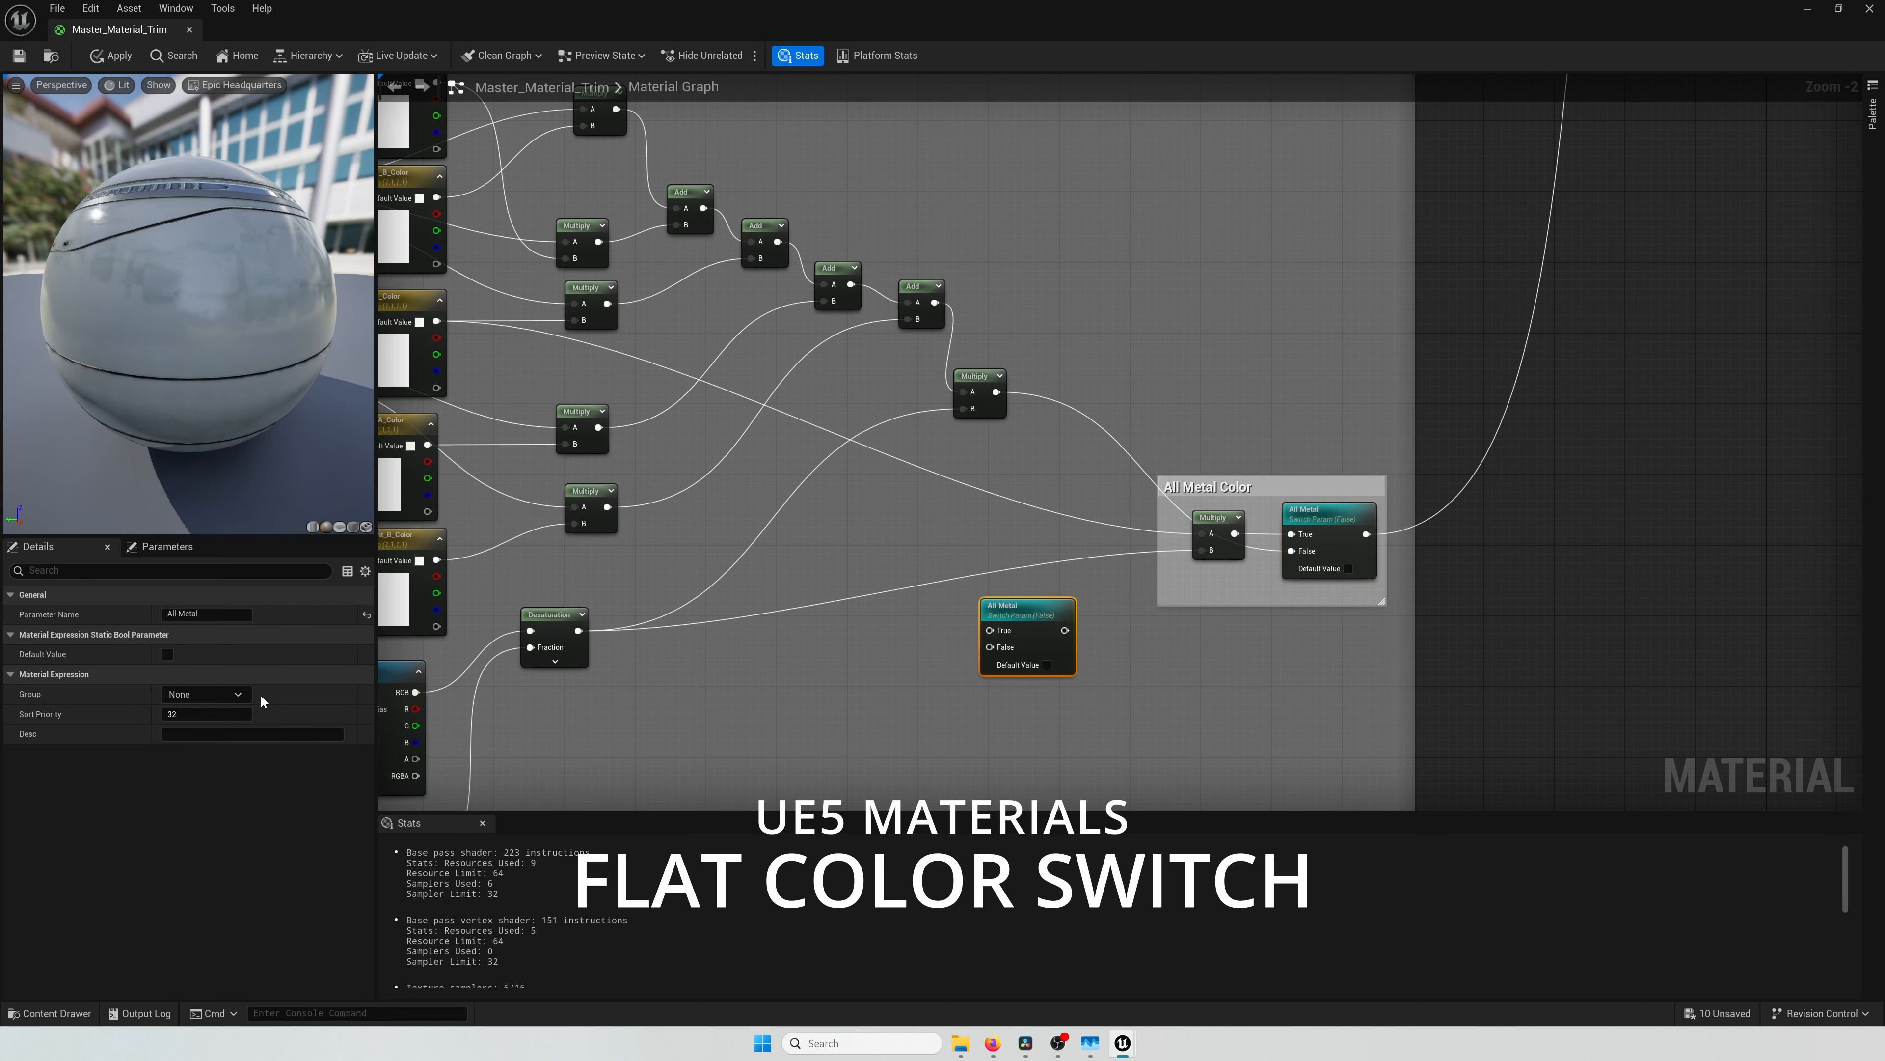
left_click(196, 614)
type("Flat Color")
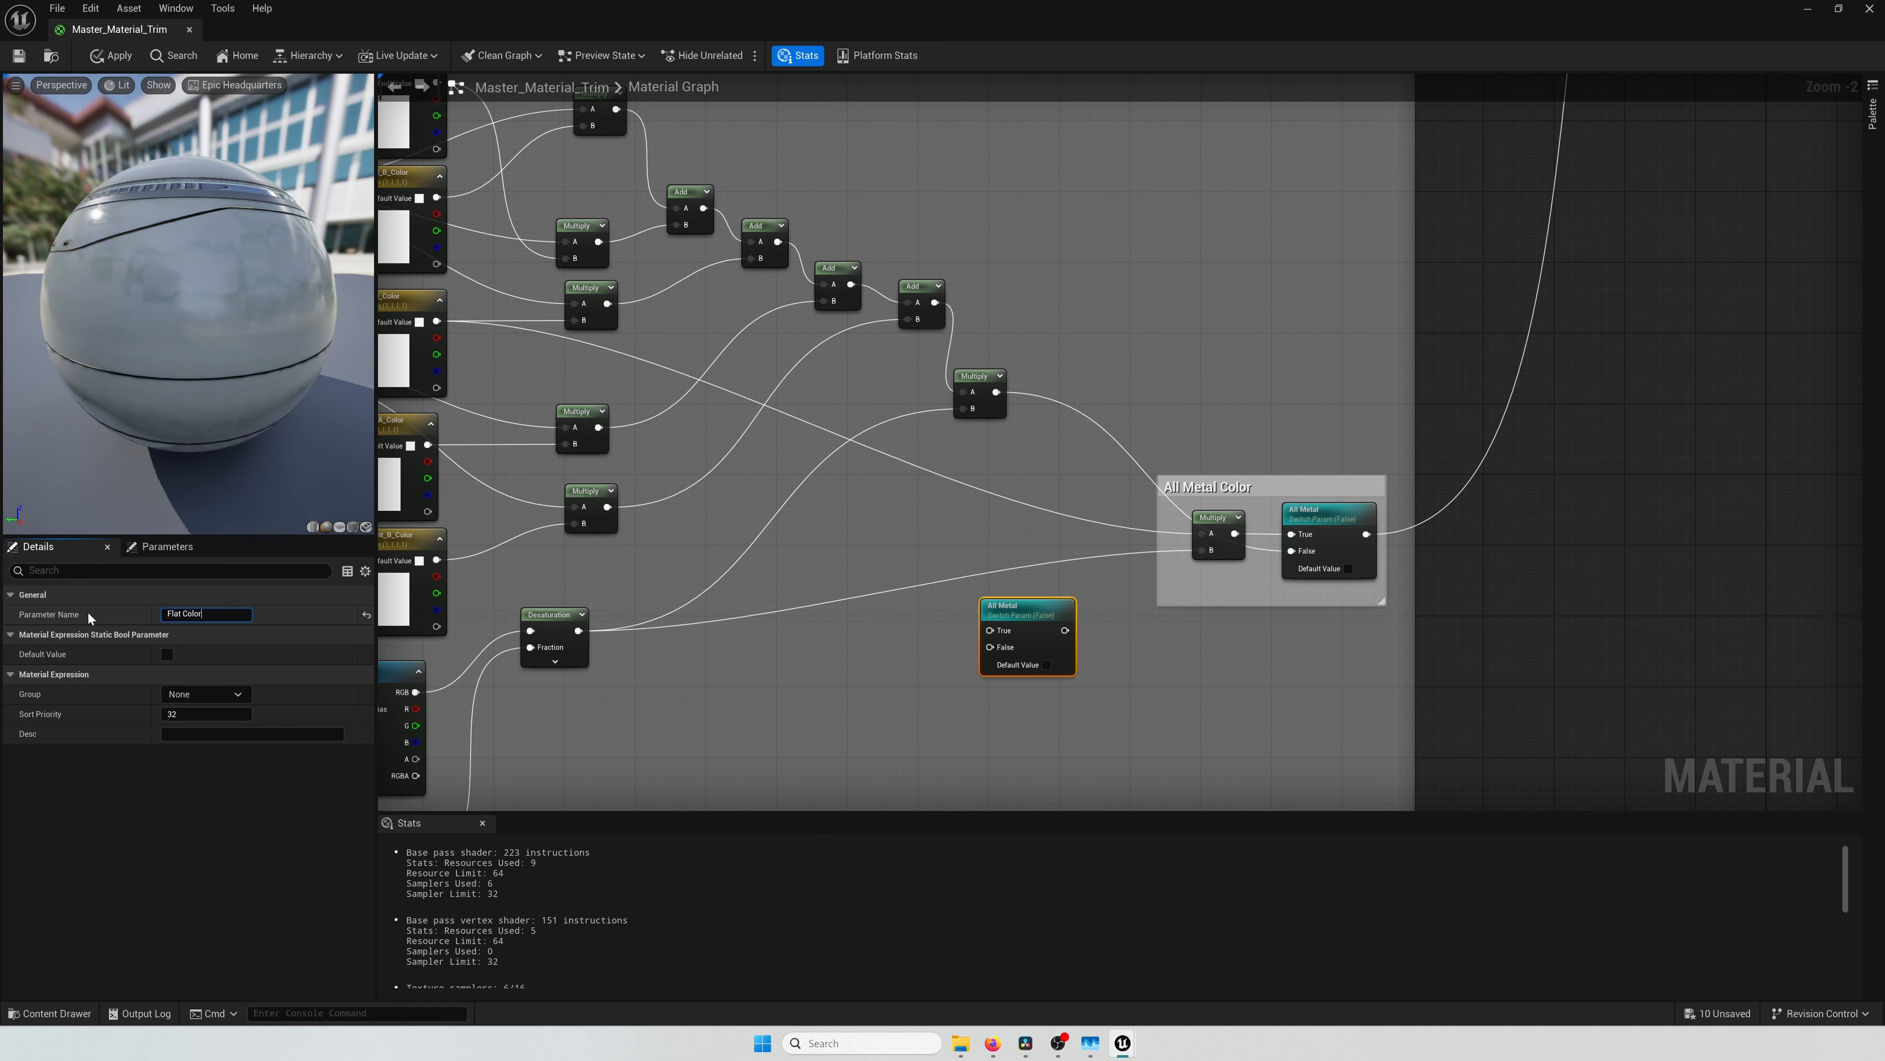
key("Return")
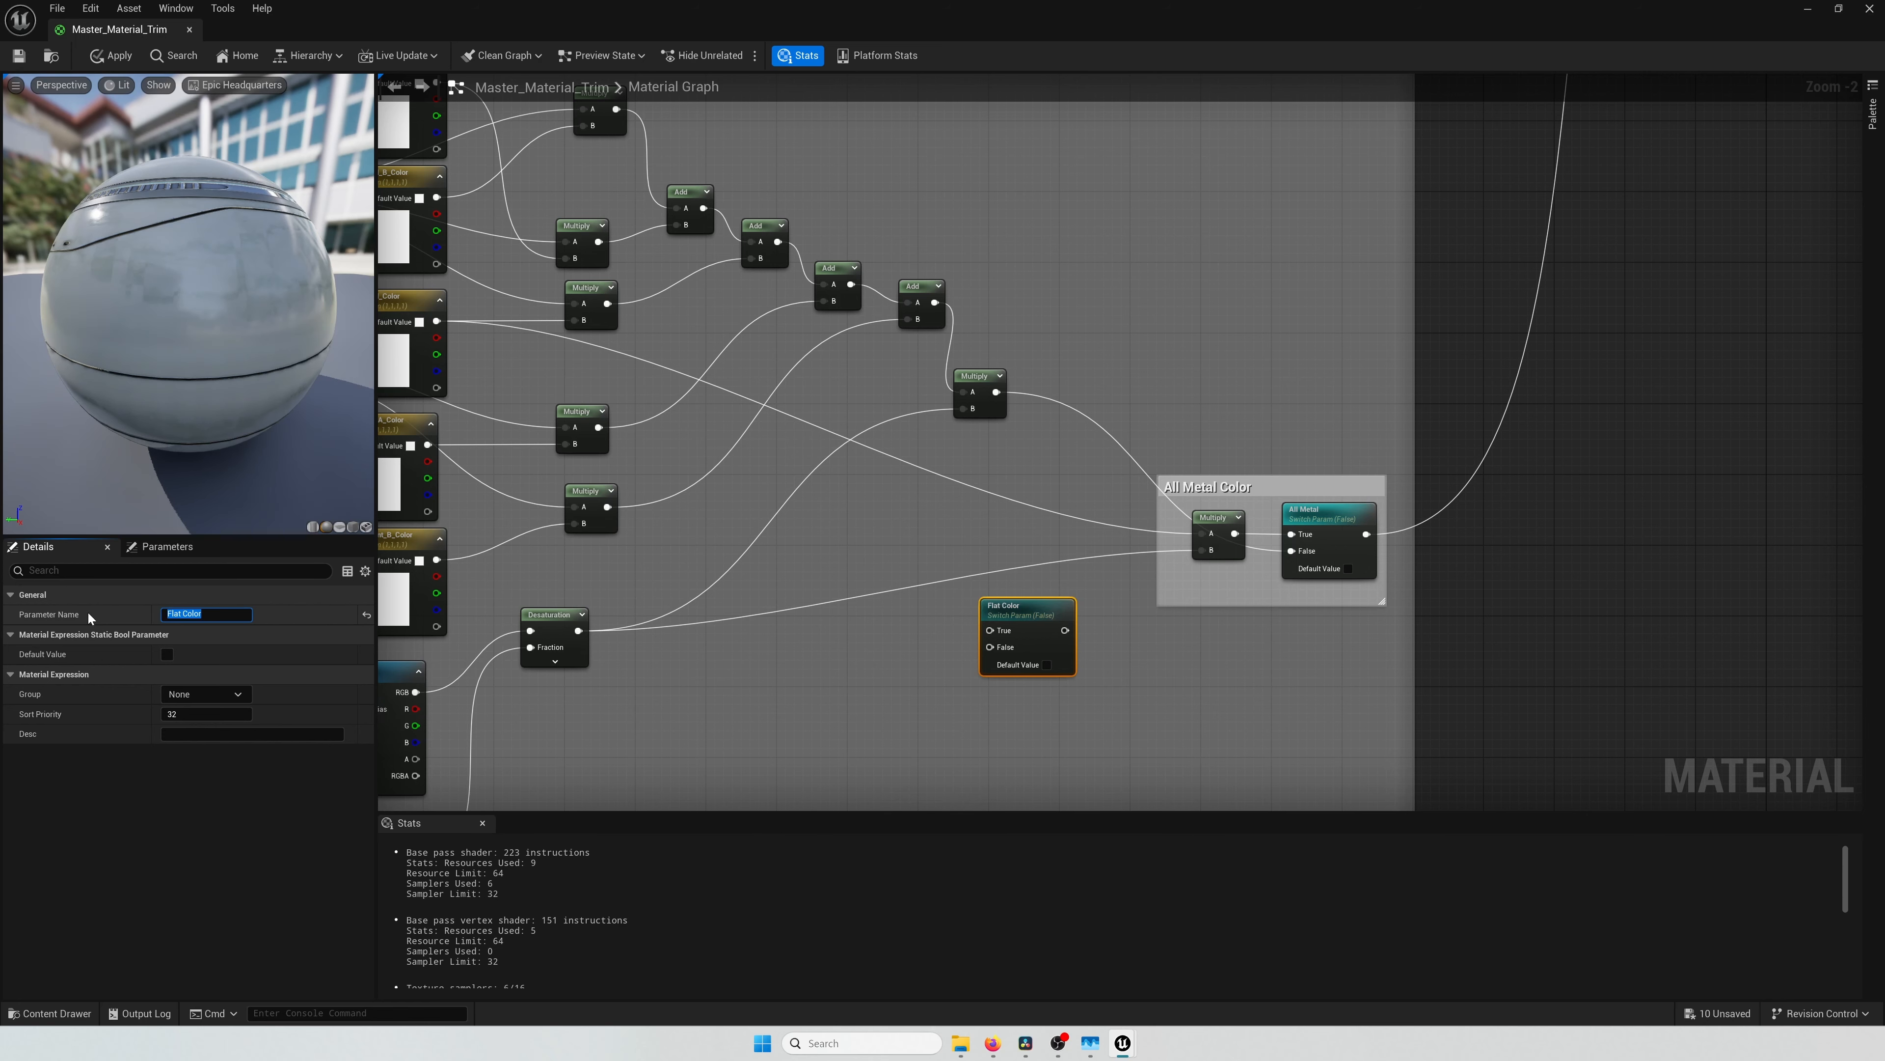
Step: Connect the final color Multiply to Flat Color's False input, and widen the surrounding comment to shift the All Metal Color group away from the Multiply
right_click_drag(714, 650, 796, 523)
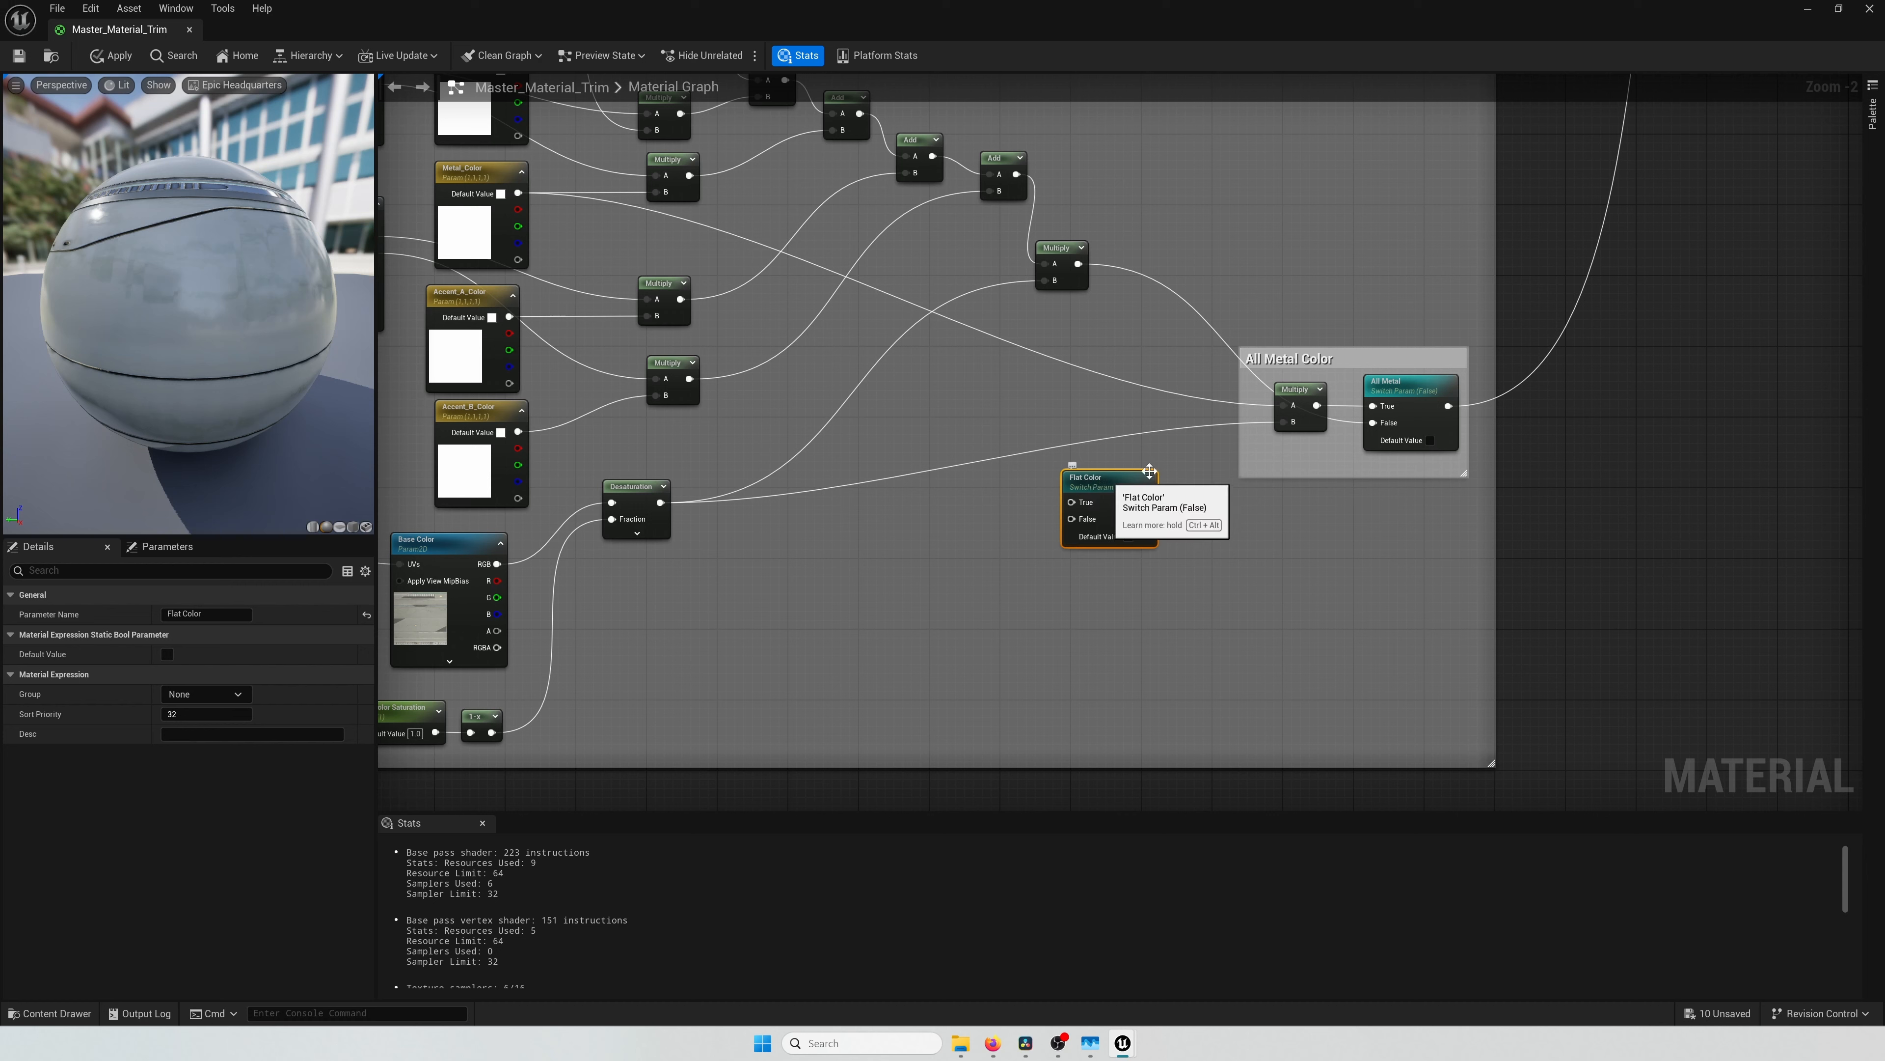
left_click_drag(1079, 264, 1093, 493)
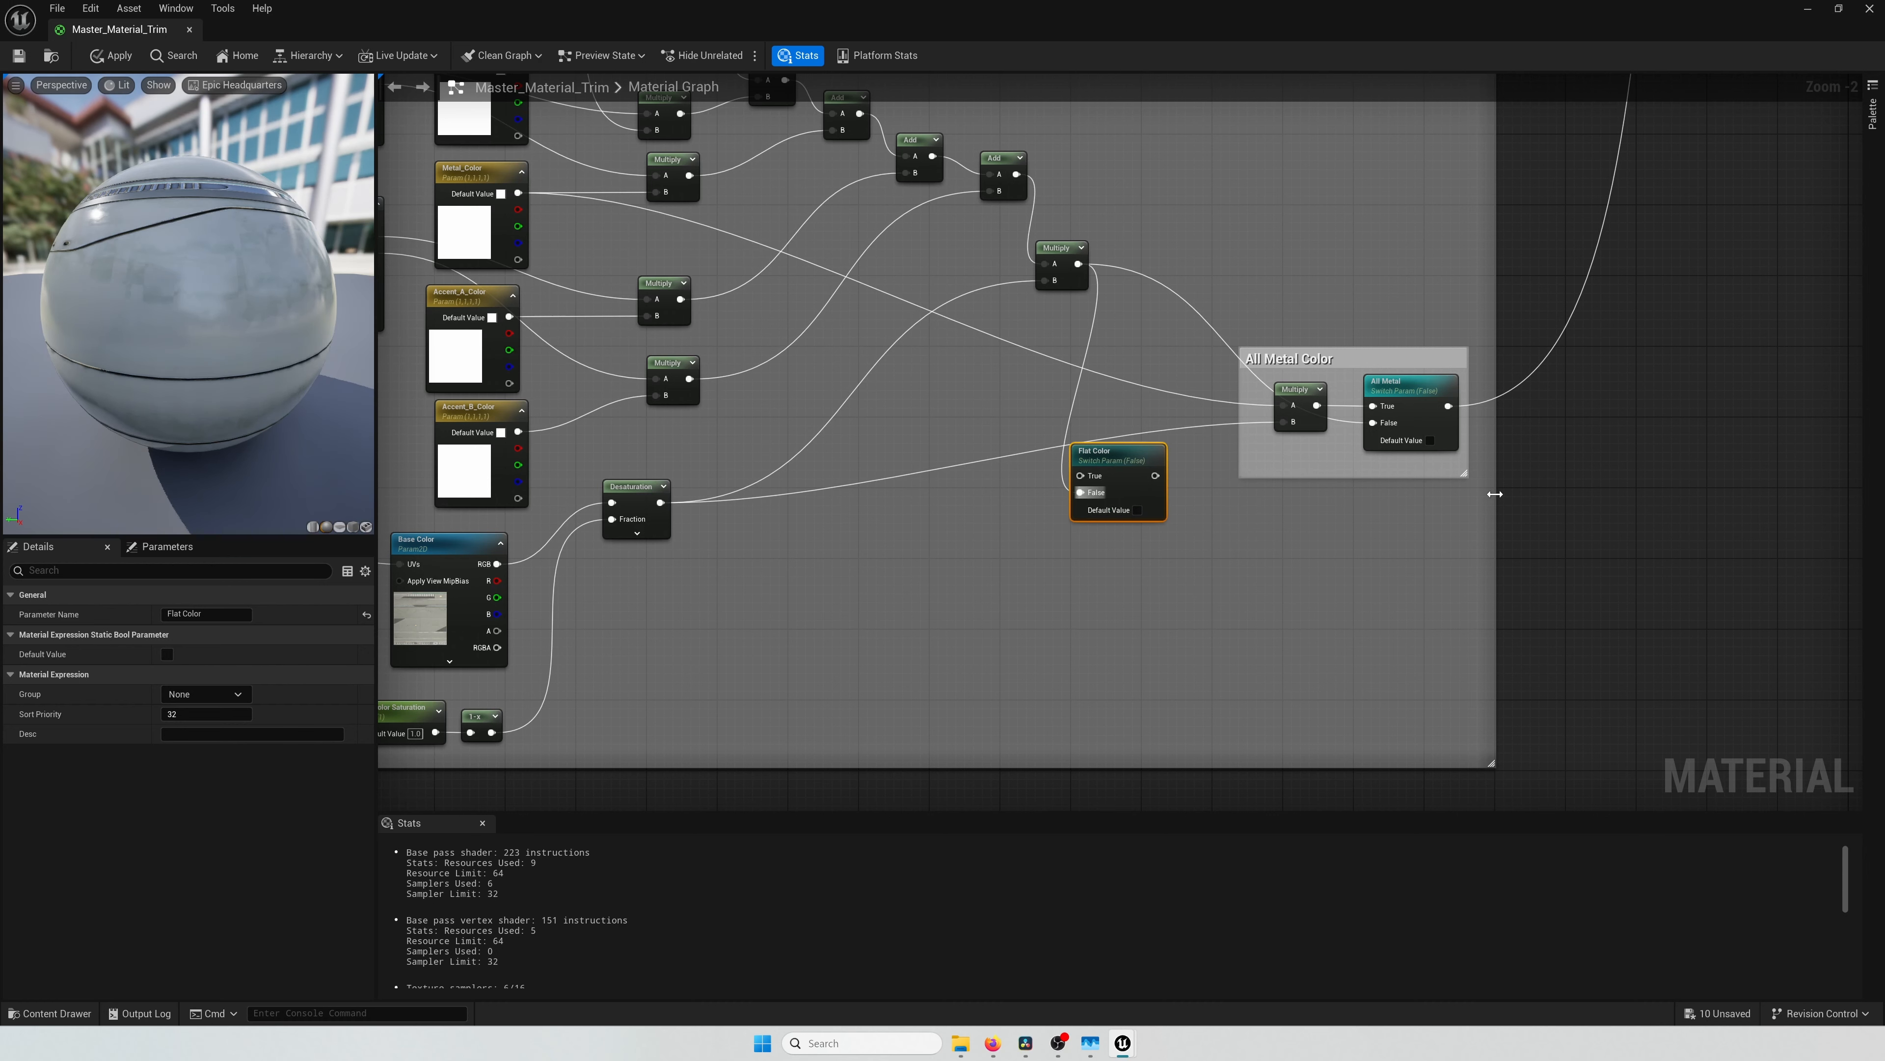
left_click_drag(1495, 493, 1860, 492)
left_click_drag(1418, 366, 1667, 365)
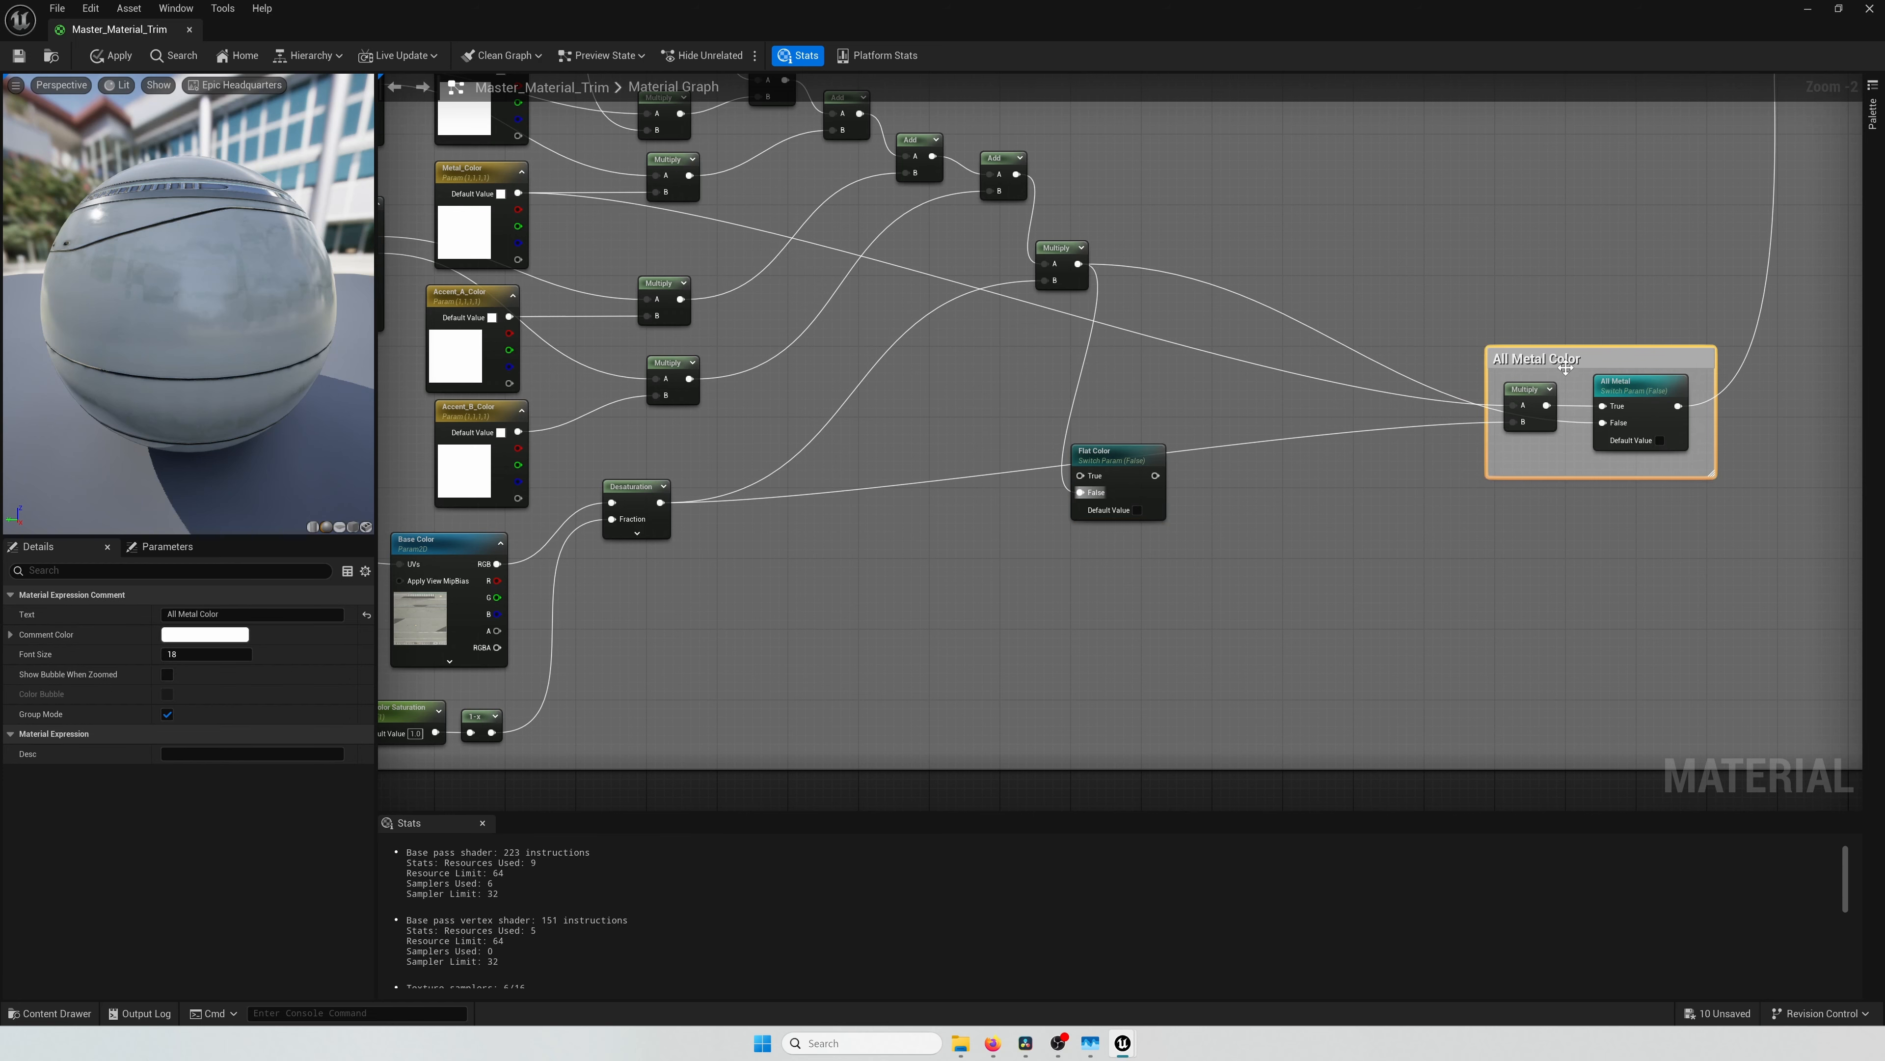
Step: Place the Flat Color switch between the final Multiply and the All Metal Color group, and connect its output to All Metal's False input
left_click_drag(1115, 456, 1336, 226)
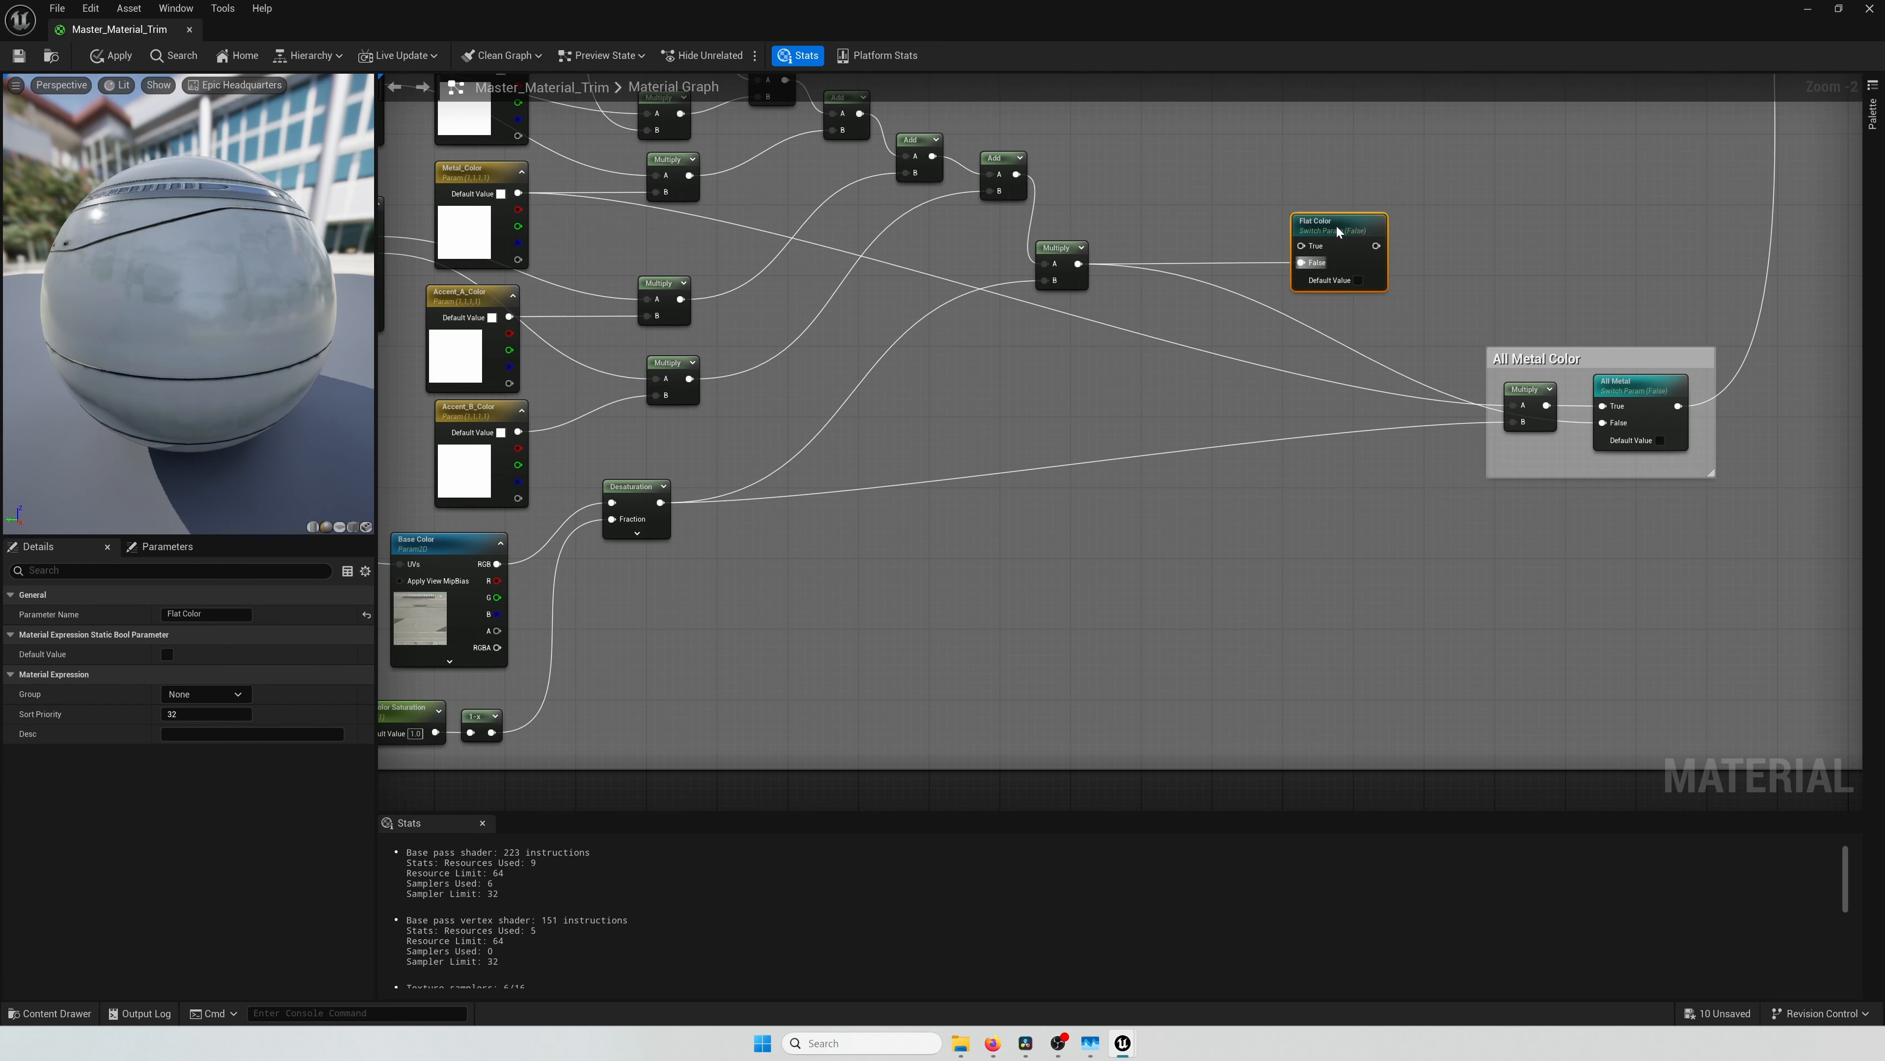
right_click_drag(1422, 240, 1349, 314)
scroll(1349, 314, "up", 1)
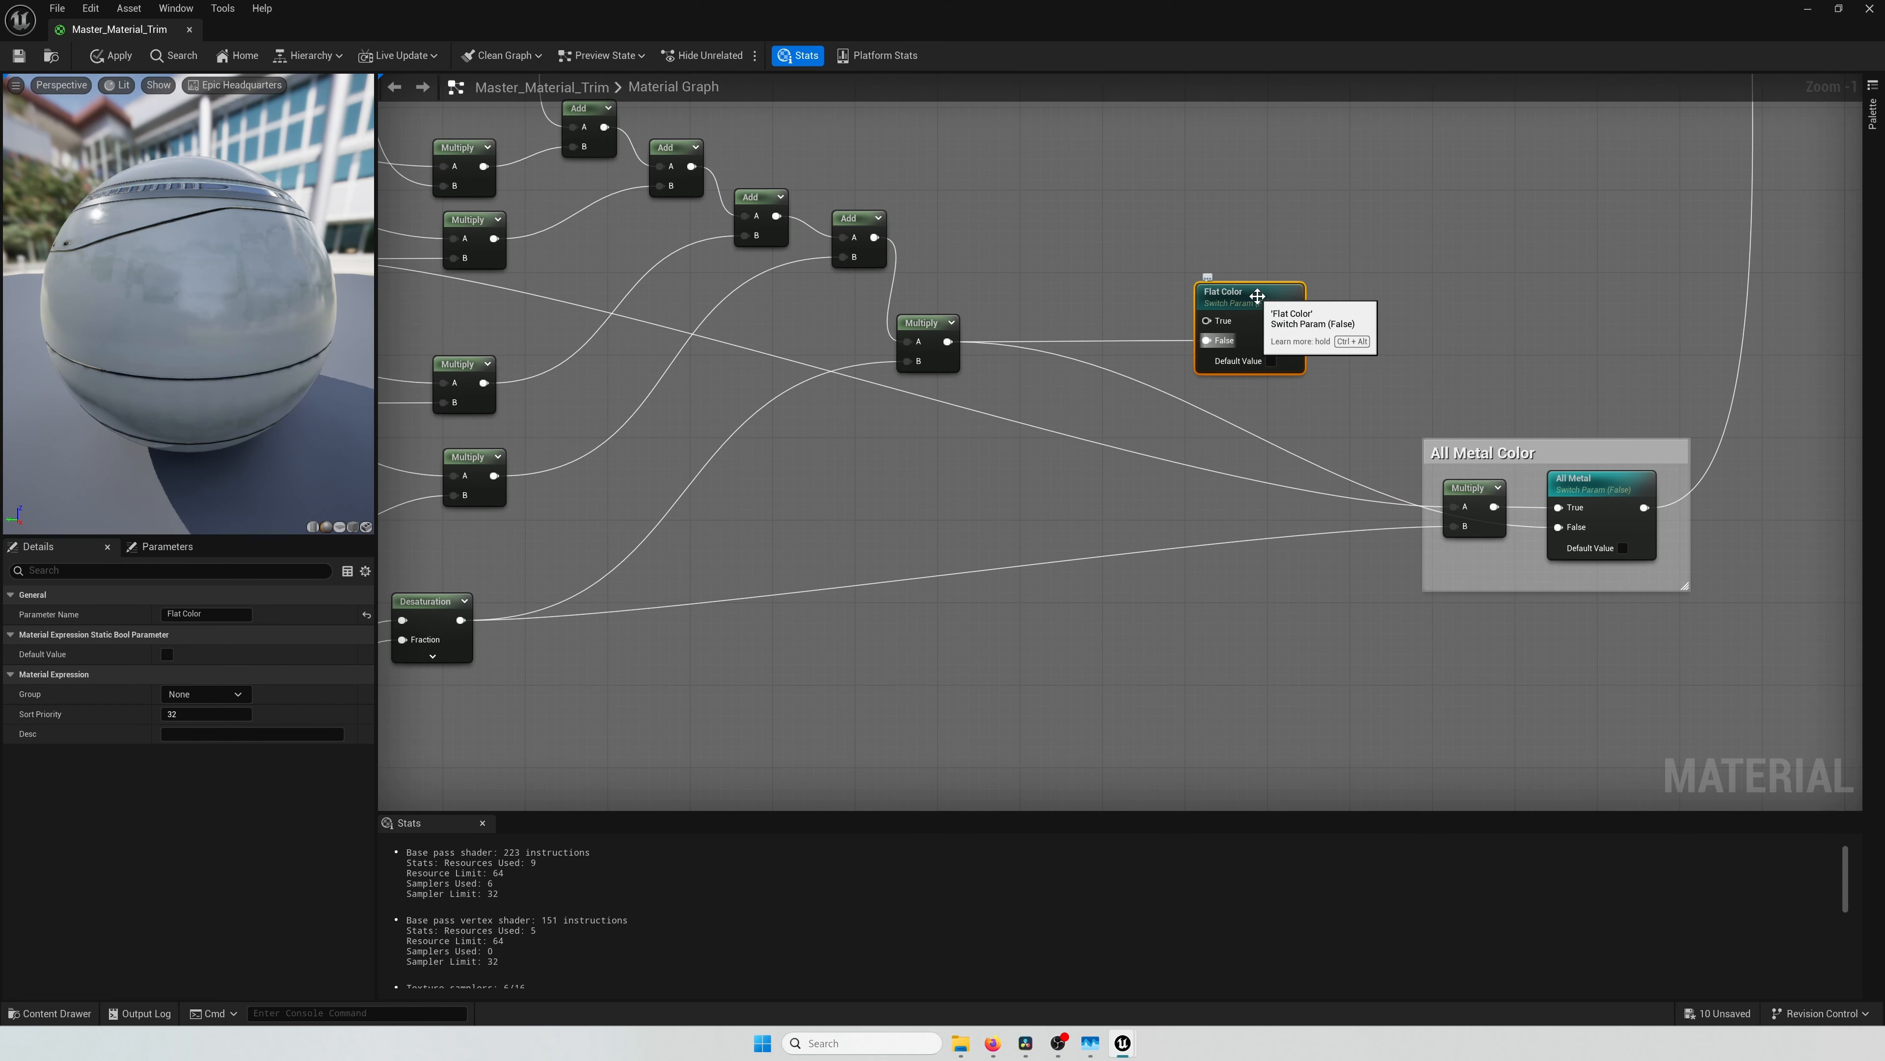
left_click_drag(1248, 304, 1247, 301)
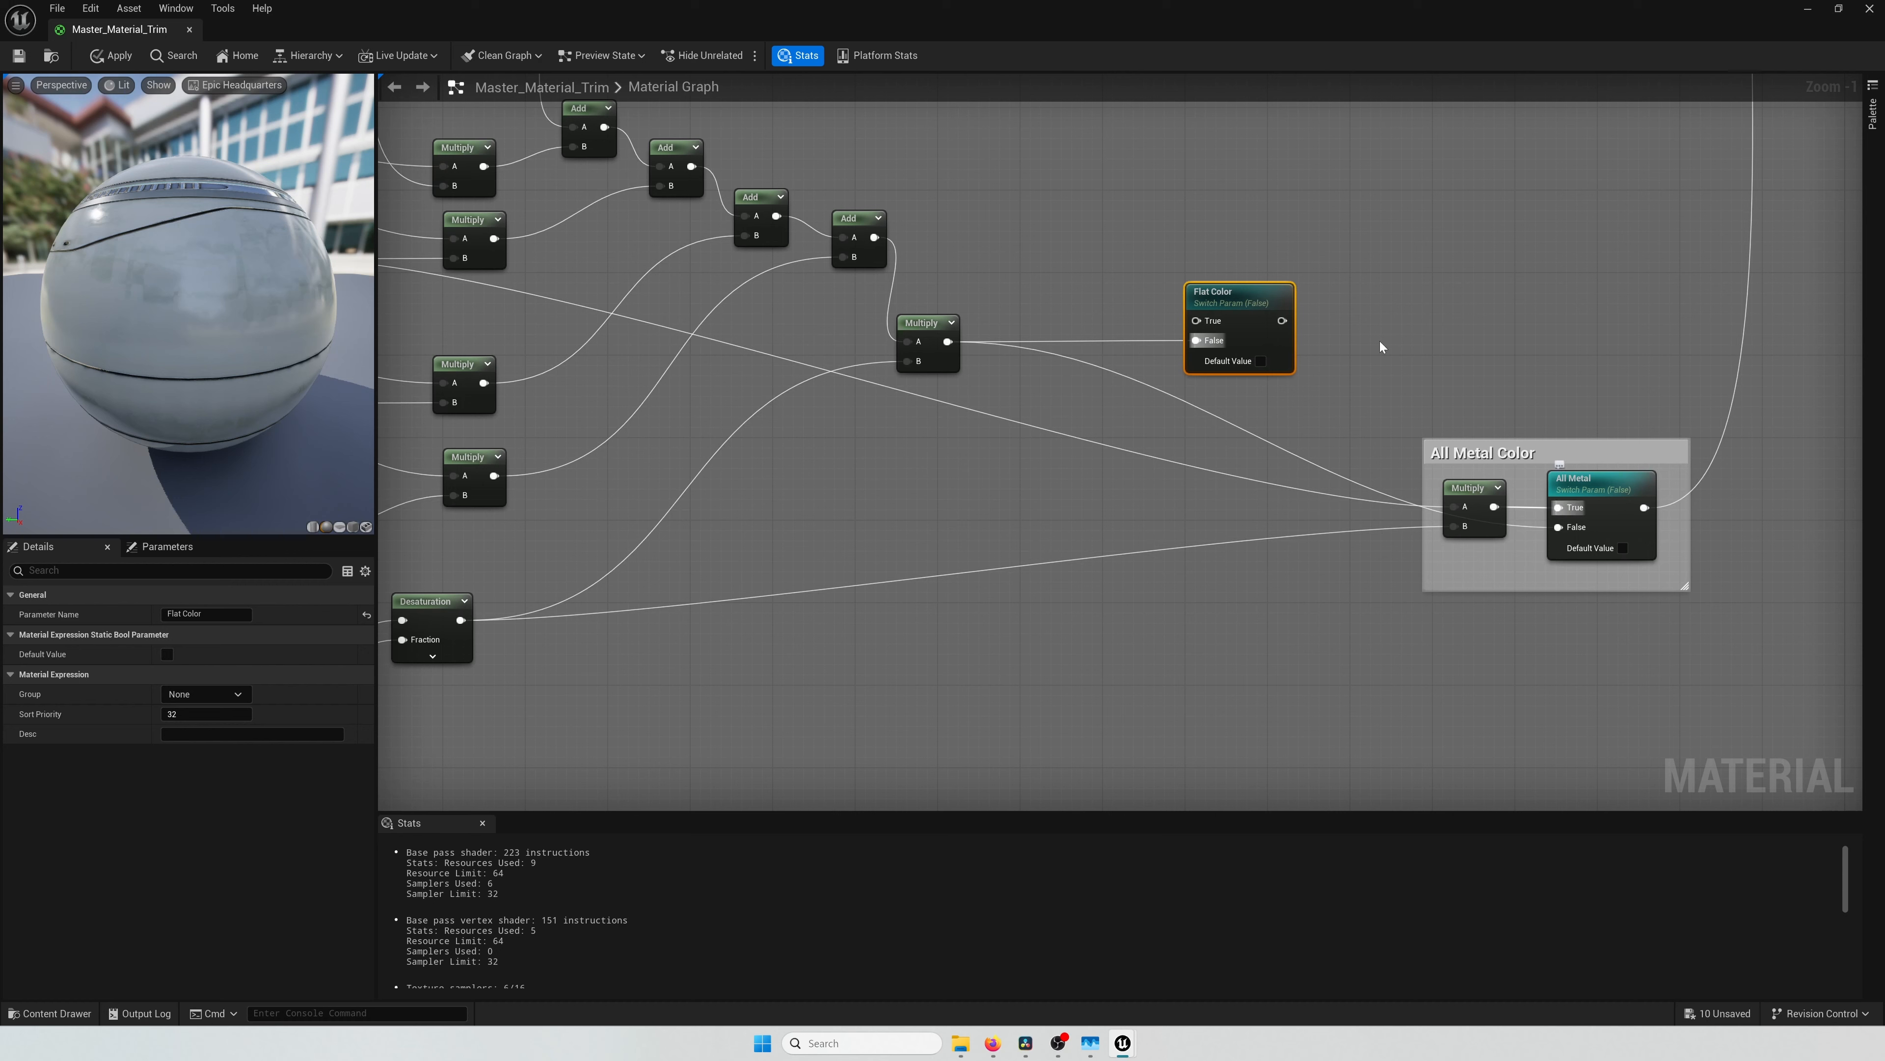
left_click_drag(1282, 320, 1558, 527)
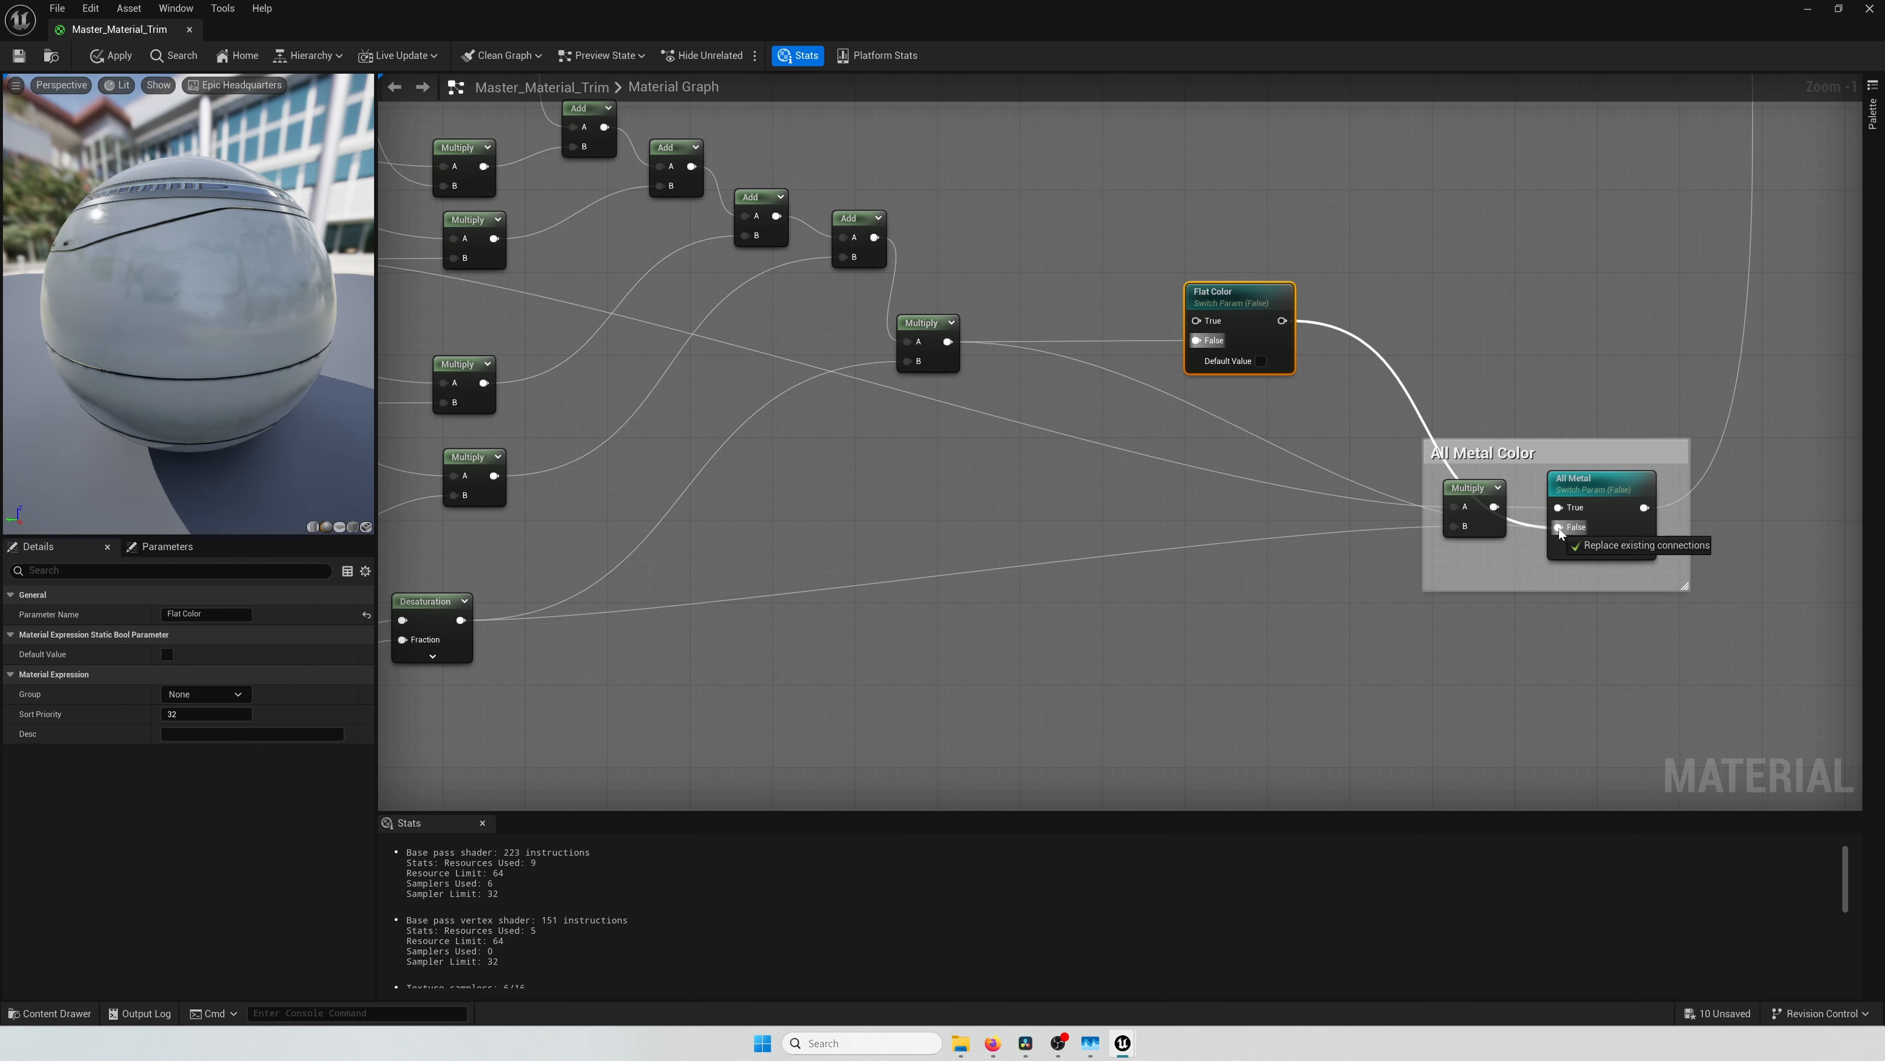
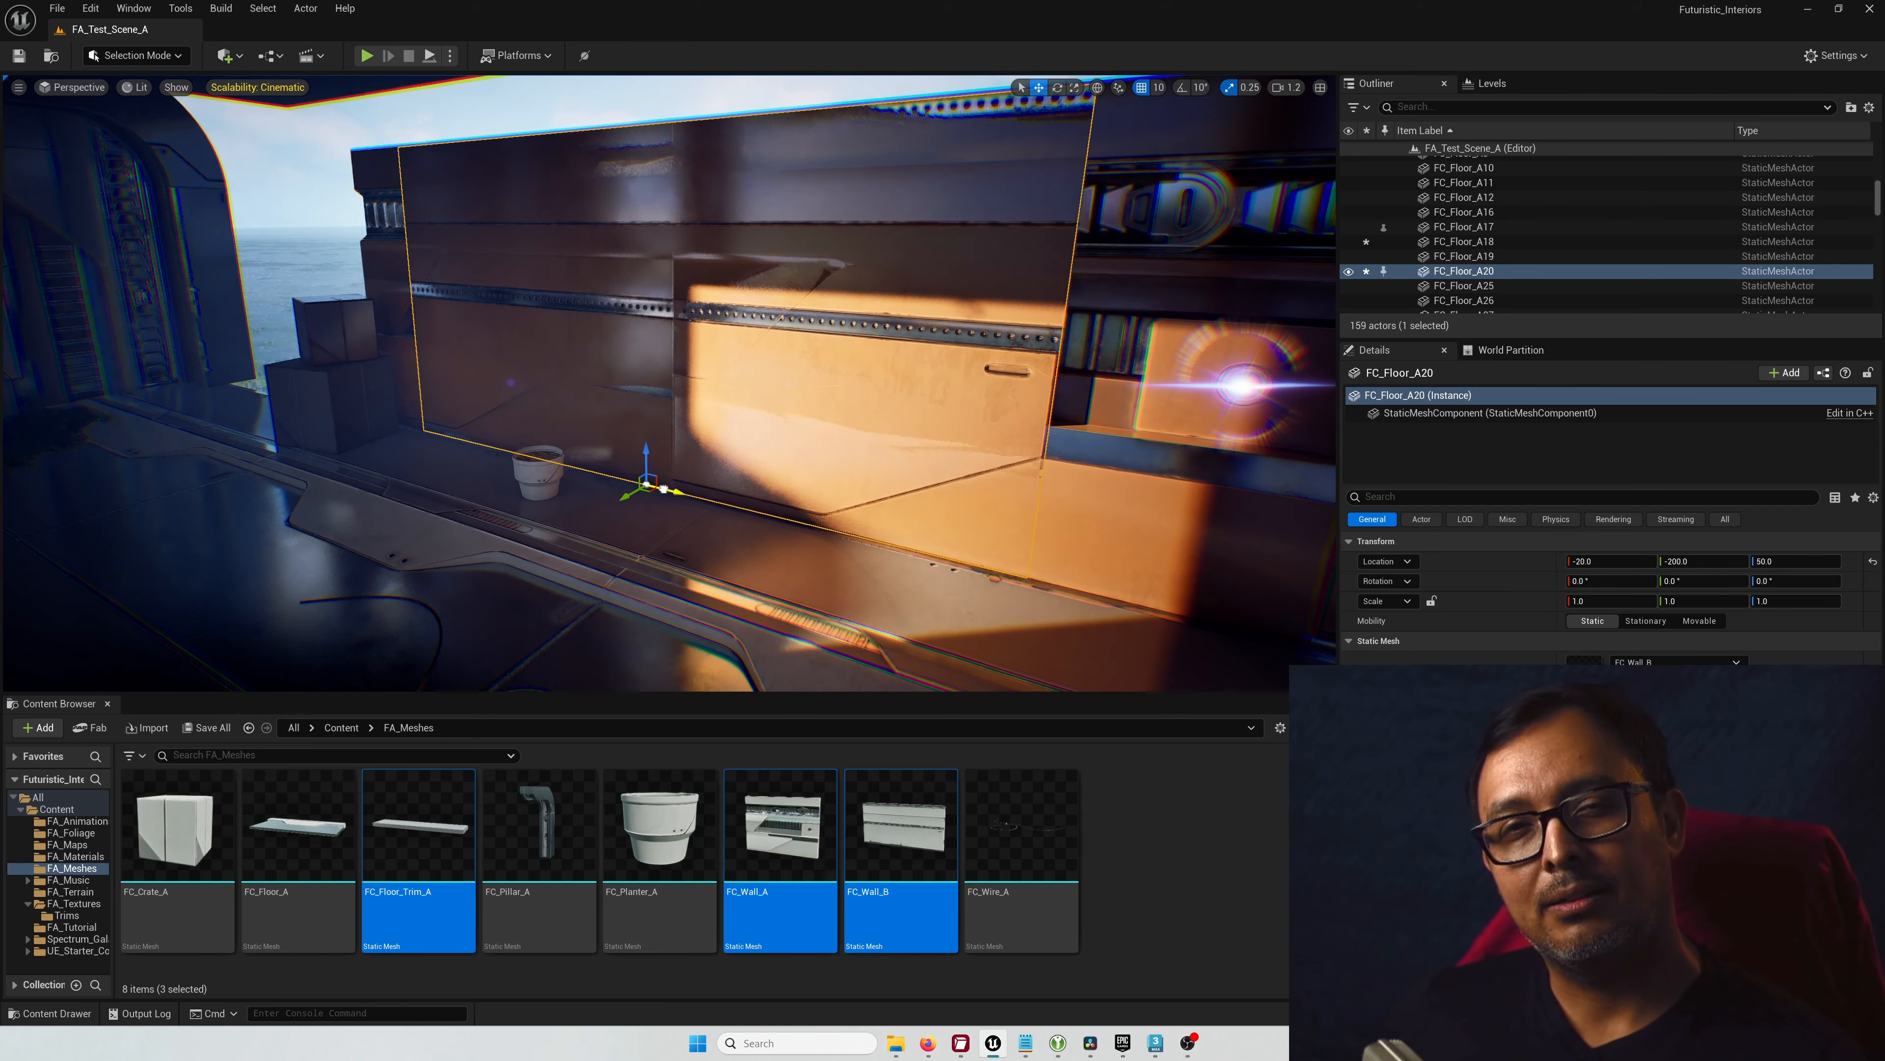
Step: Move the selected wall panel FC_Floor_A20 along the corridor to X -1300
right_click_drag(312, 468, 261, 480)
left_click_drag(261, 481, 265, 479)
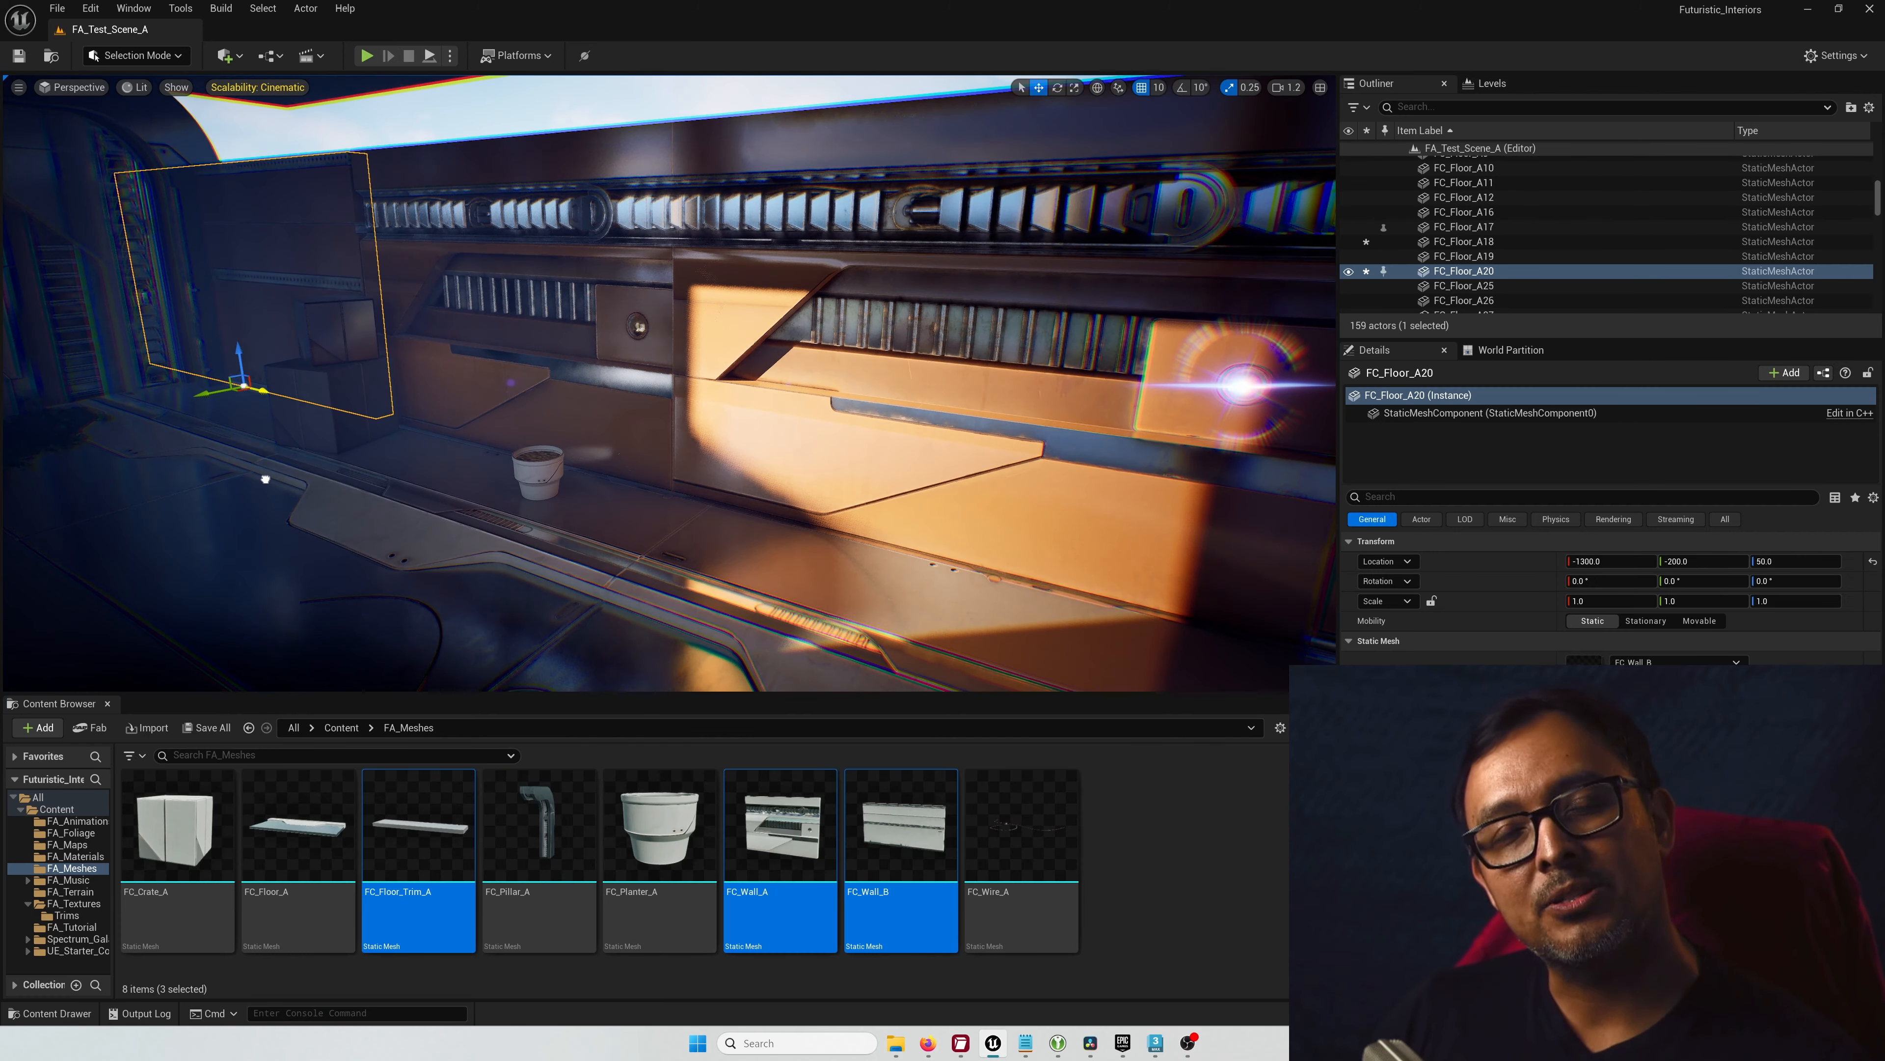
Step: Add wall panel FC_Floor_A74 to the selection, apply Trim_01_Dark_Orange to both panels, and pick the Trim_01_White material
left_click(473, 332, "ctrl")
left_click(1638, 679)
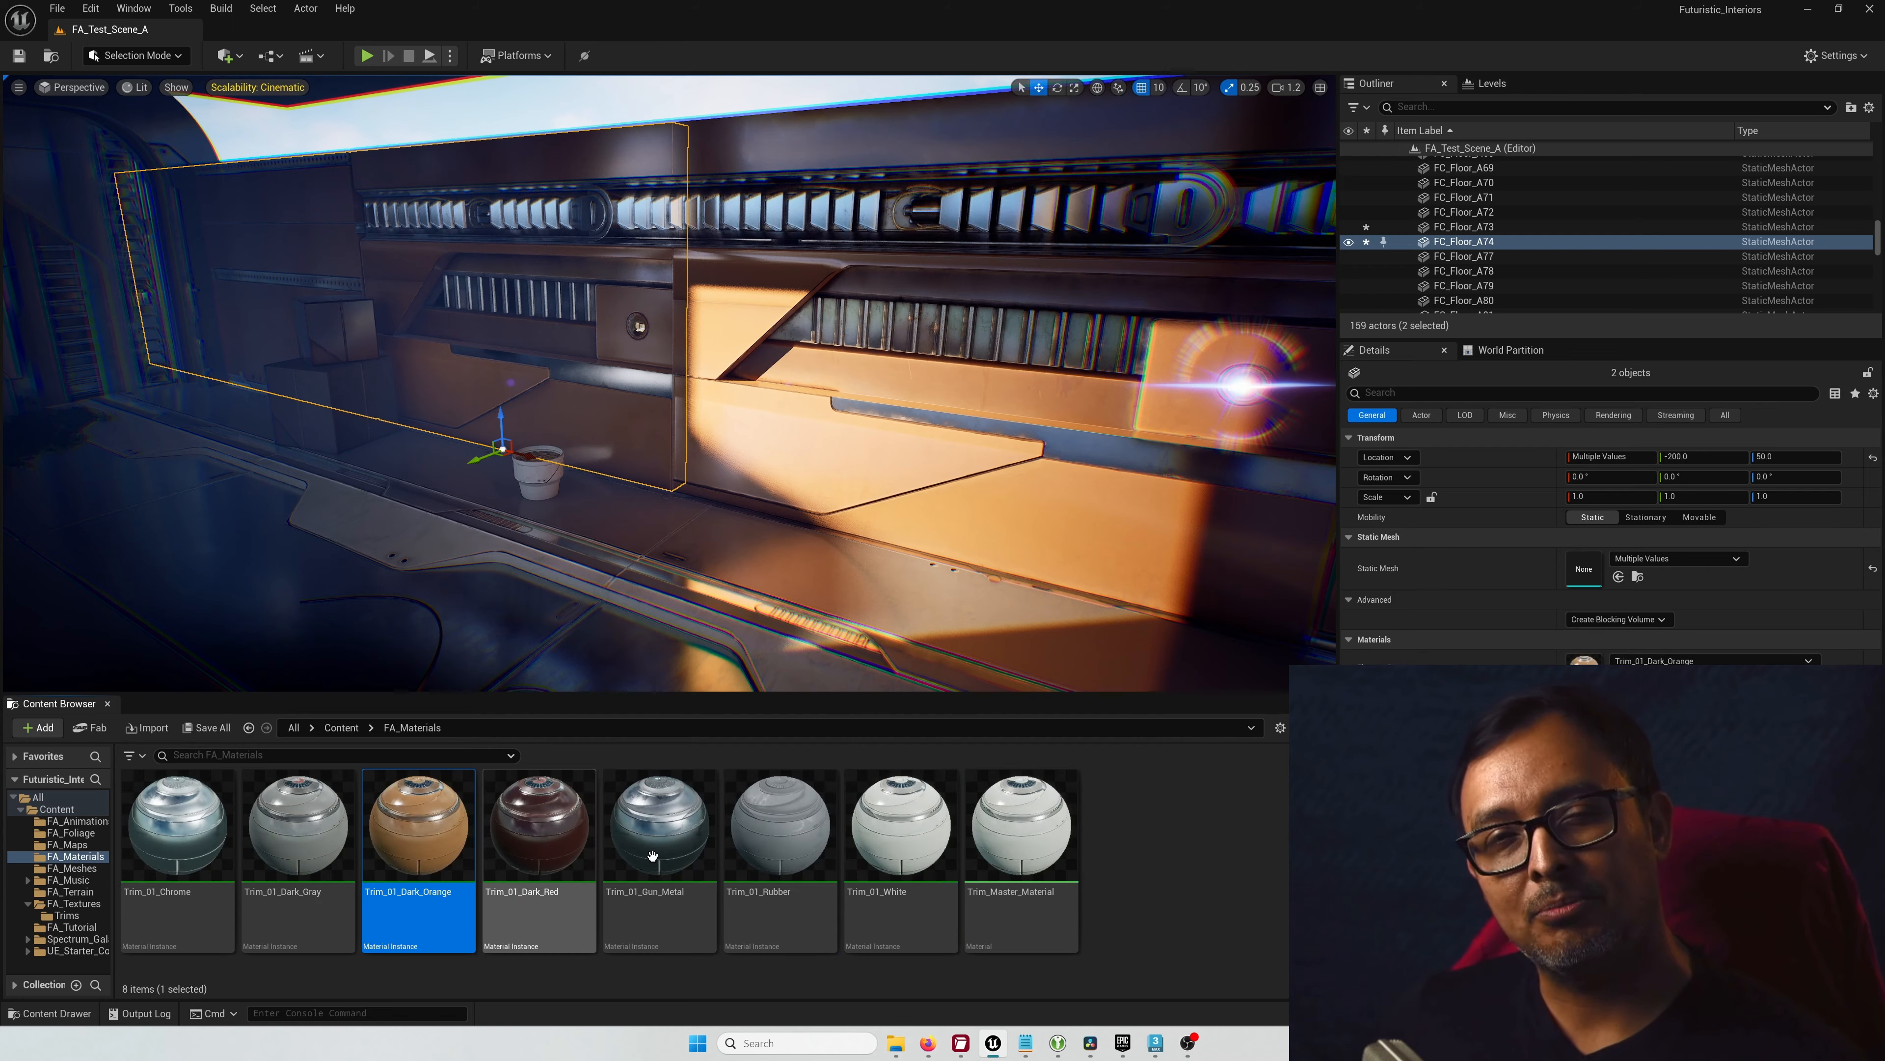
left_click(931, 836)
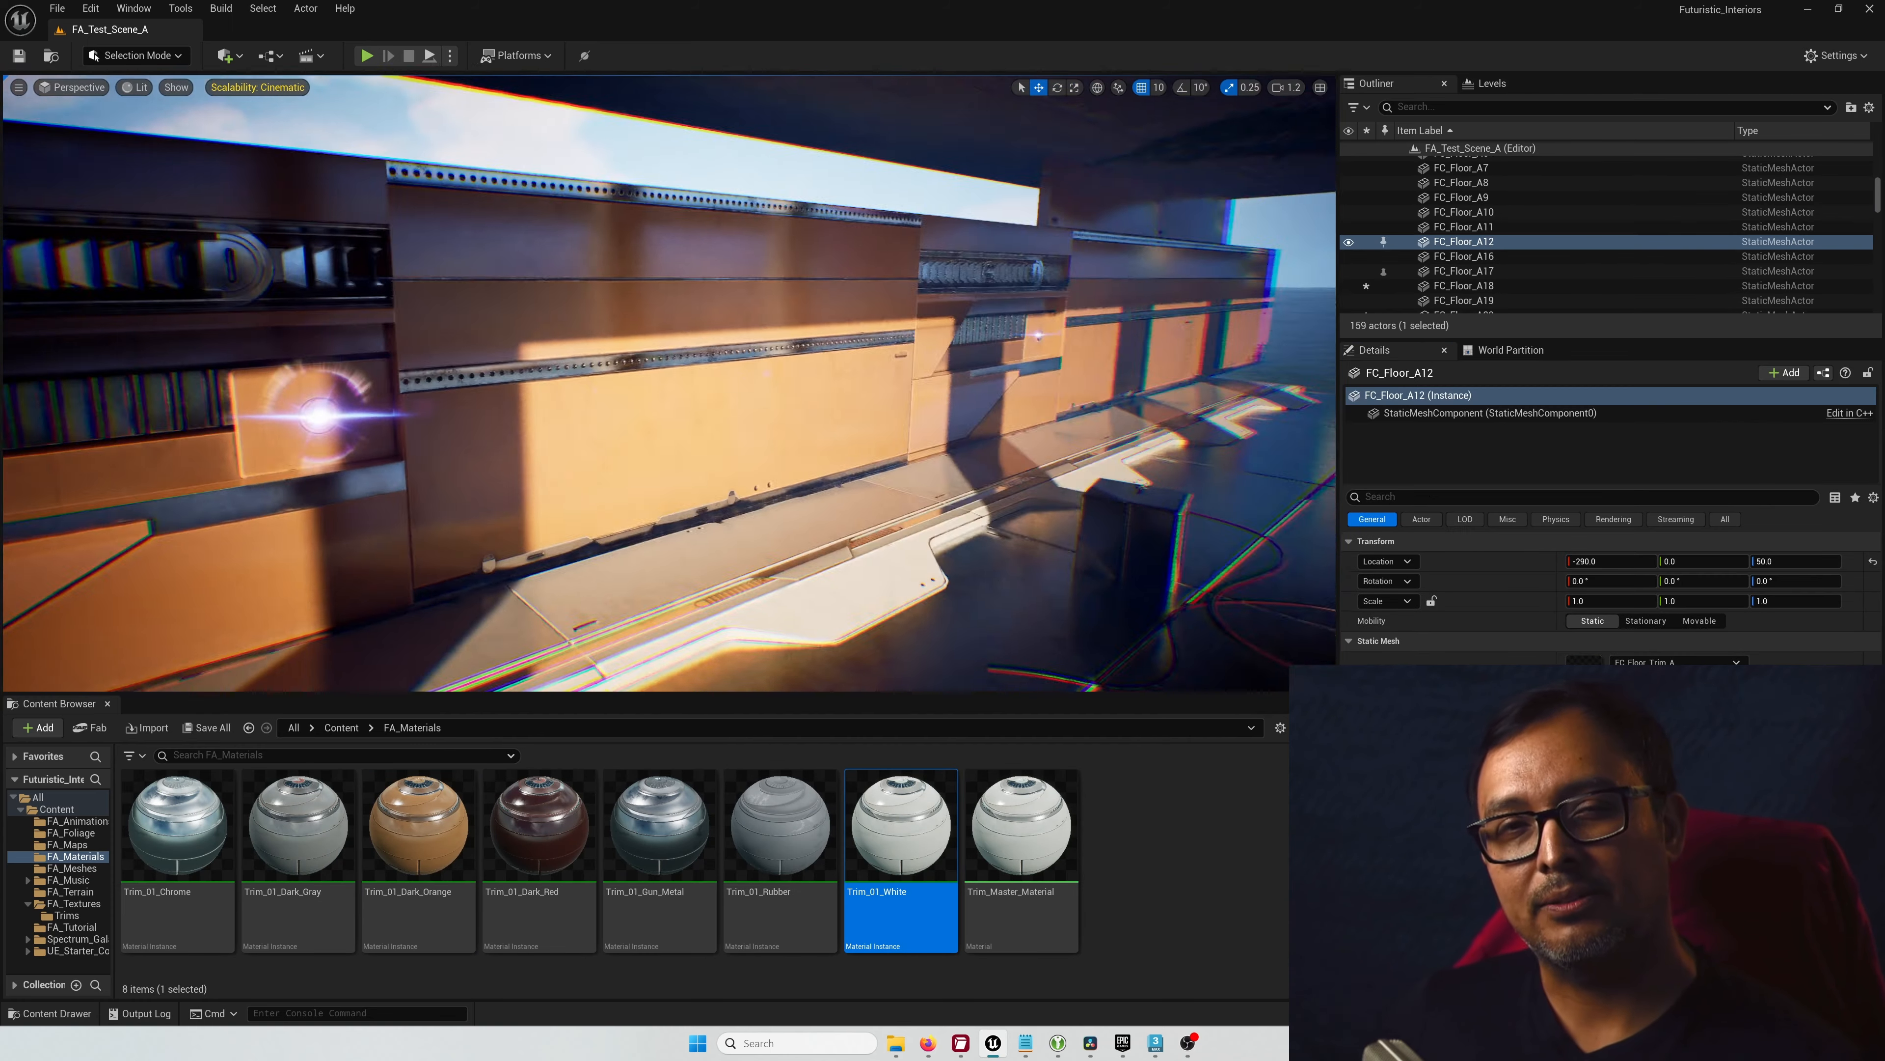
Step: Select wall panel FC_Floor_A18 and place an FC_Pillar_A mesh against the wall at X 1870, Z 50
right_click_drag(656, 414, 535, 414)
left_click(535, 414)
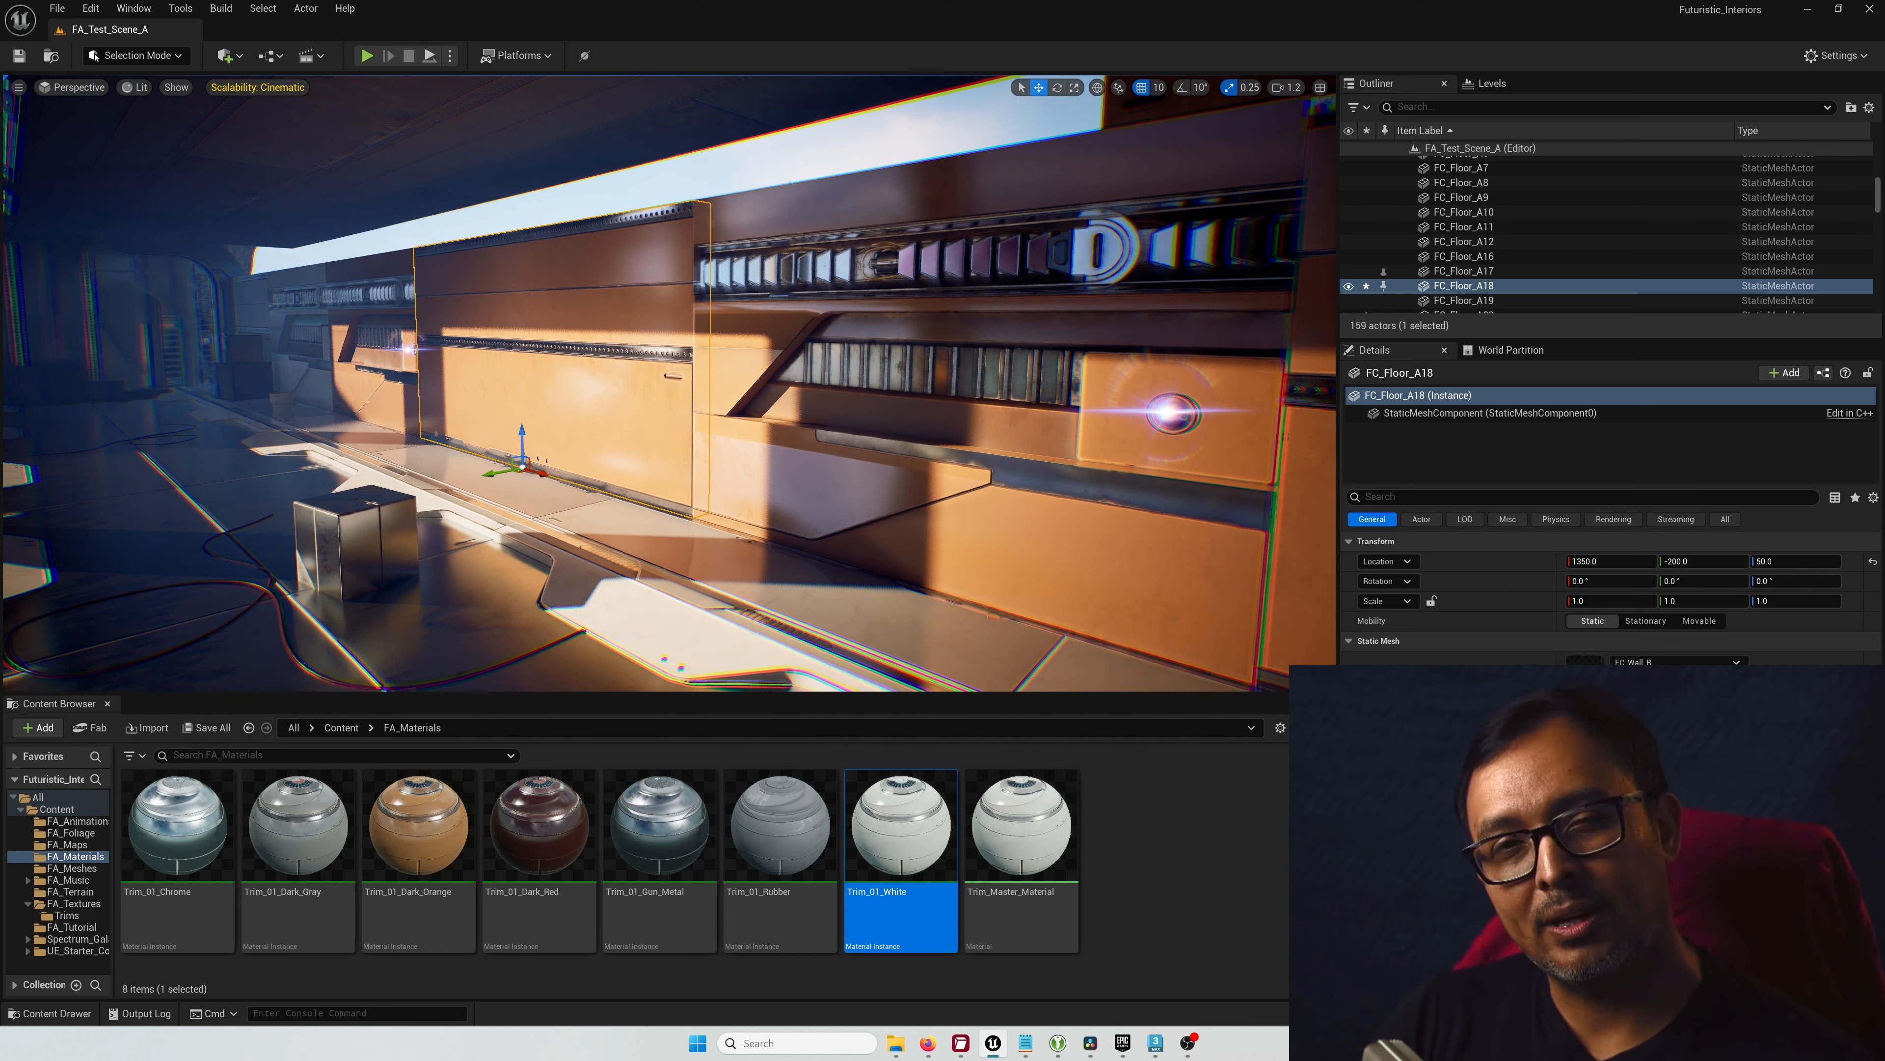
left_click(72, 868)
left_click_drag(536, 816, 782, 507)
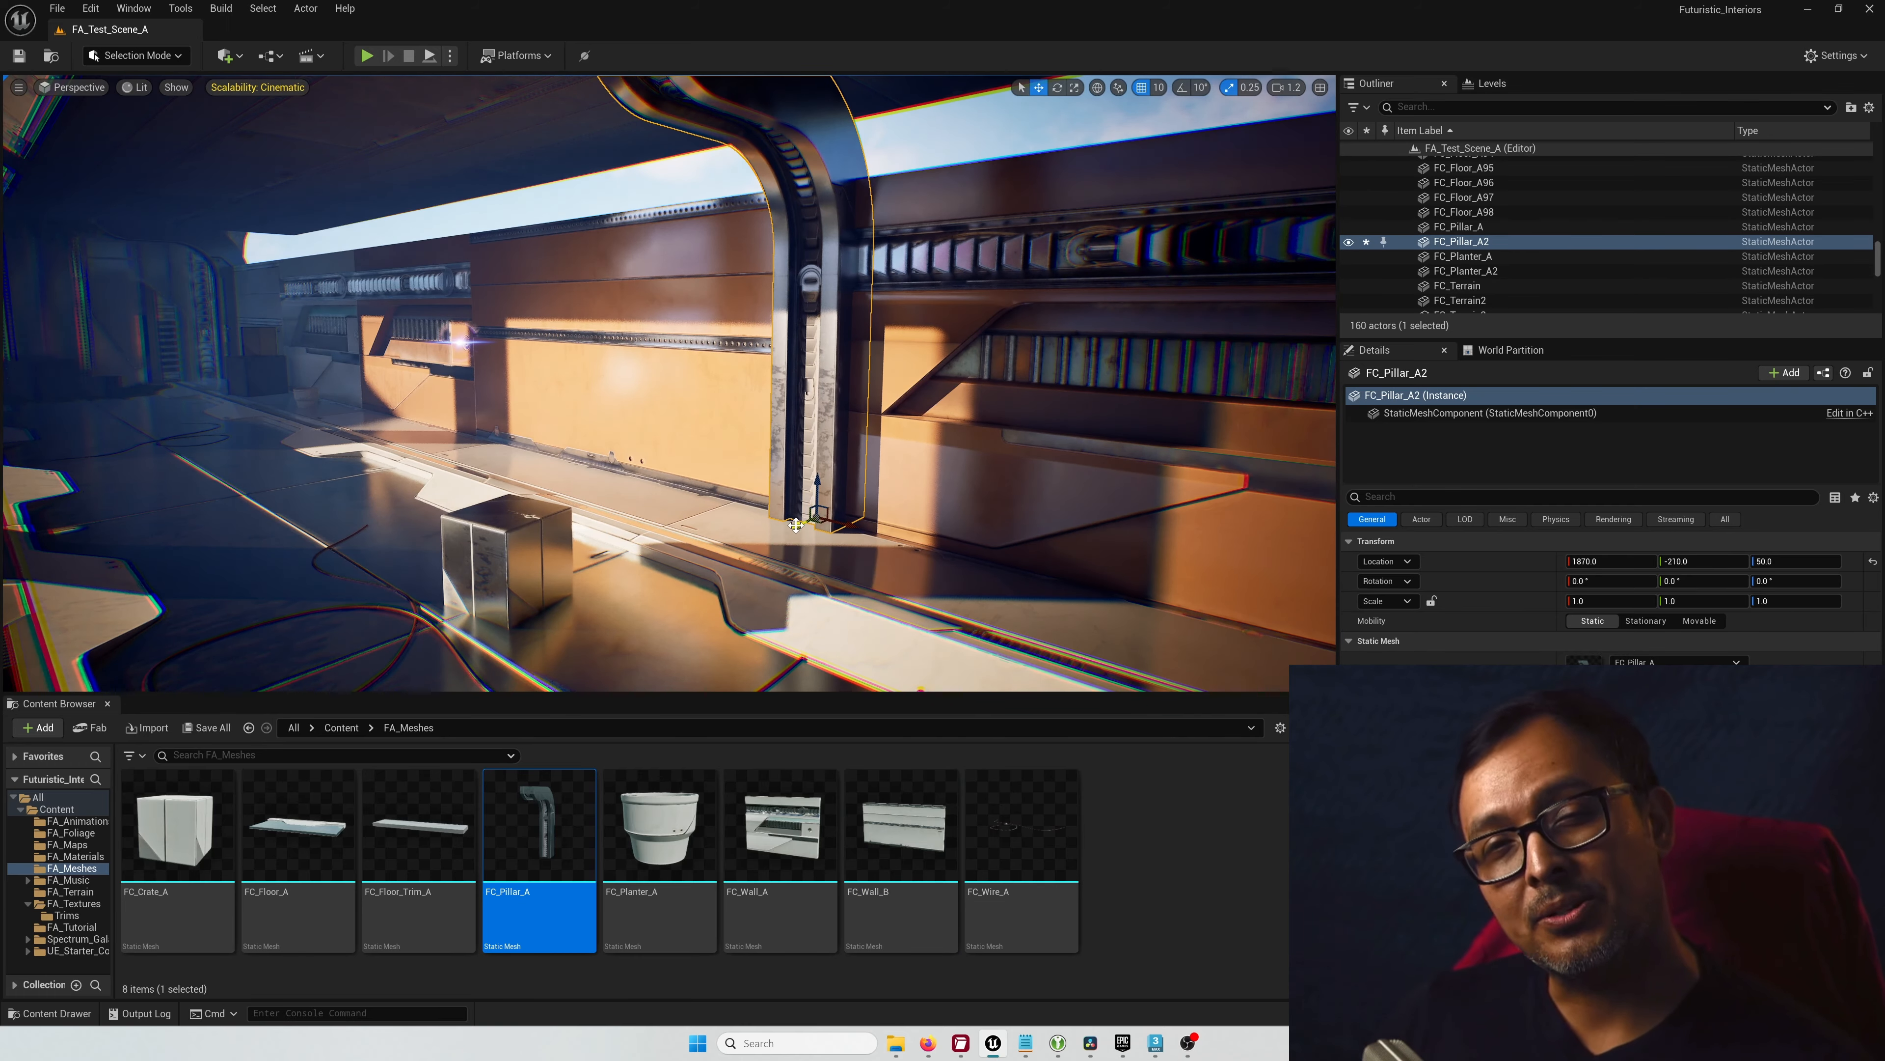
Step: Pick the Trim_01_Gun_Metal, Trim_01_Rubber and Trim_01_Dark_Gray materials for the new pillar FC_Pillar_A2
left_click(75, 856)
left_click(659, 854)
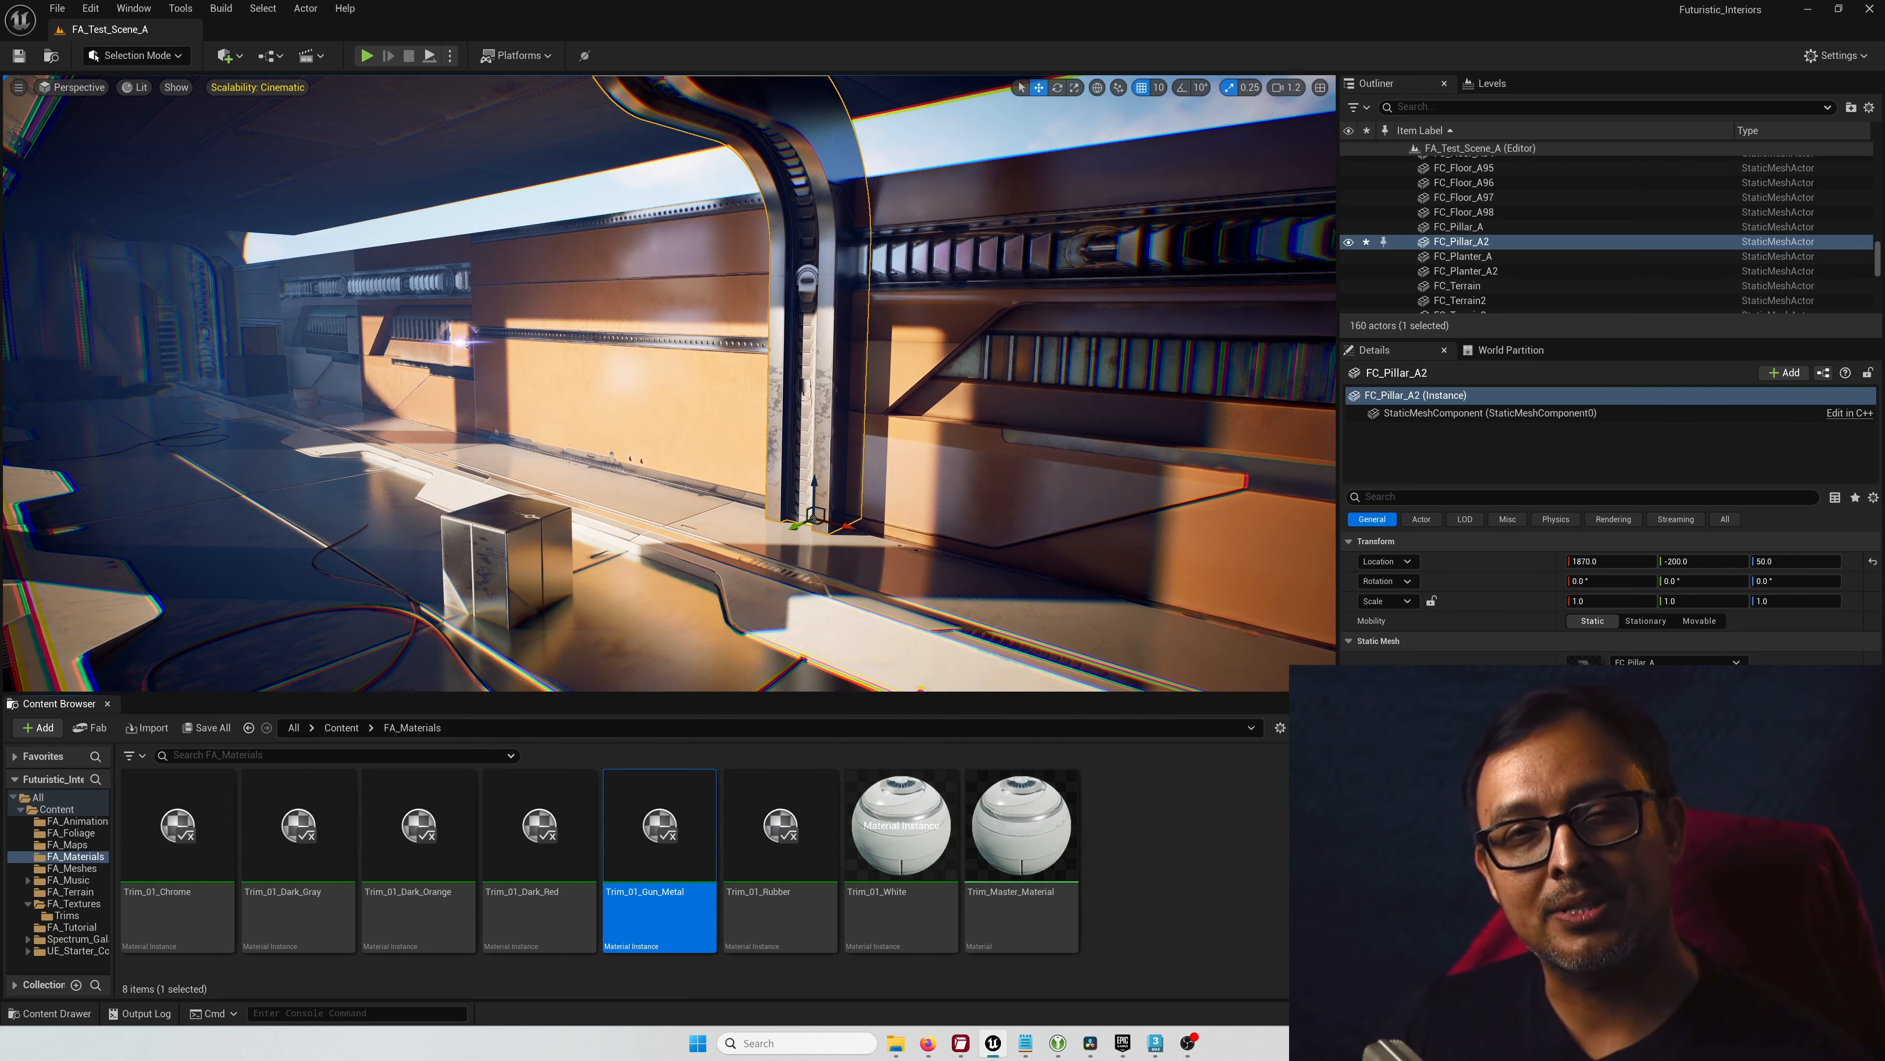
left_click(779, 854)
left_click(299, 854)
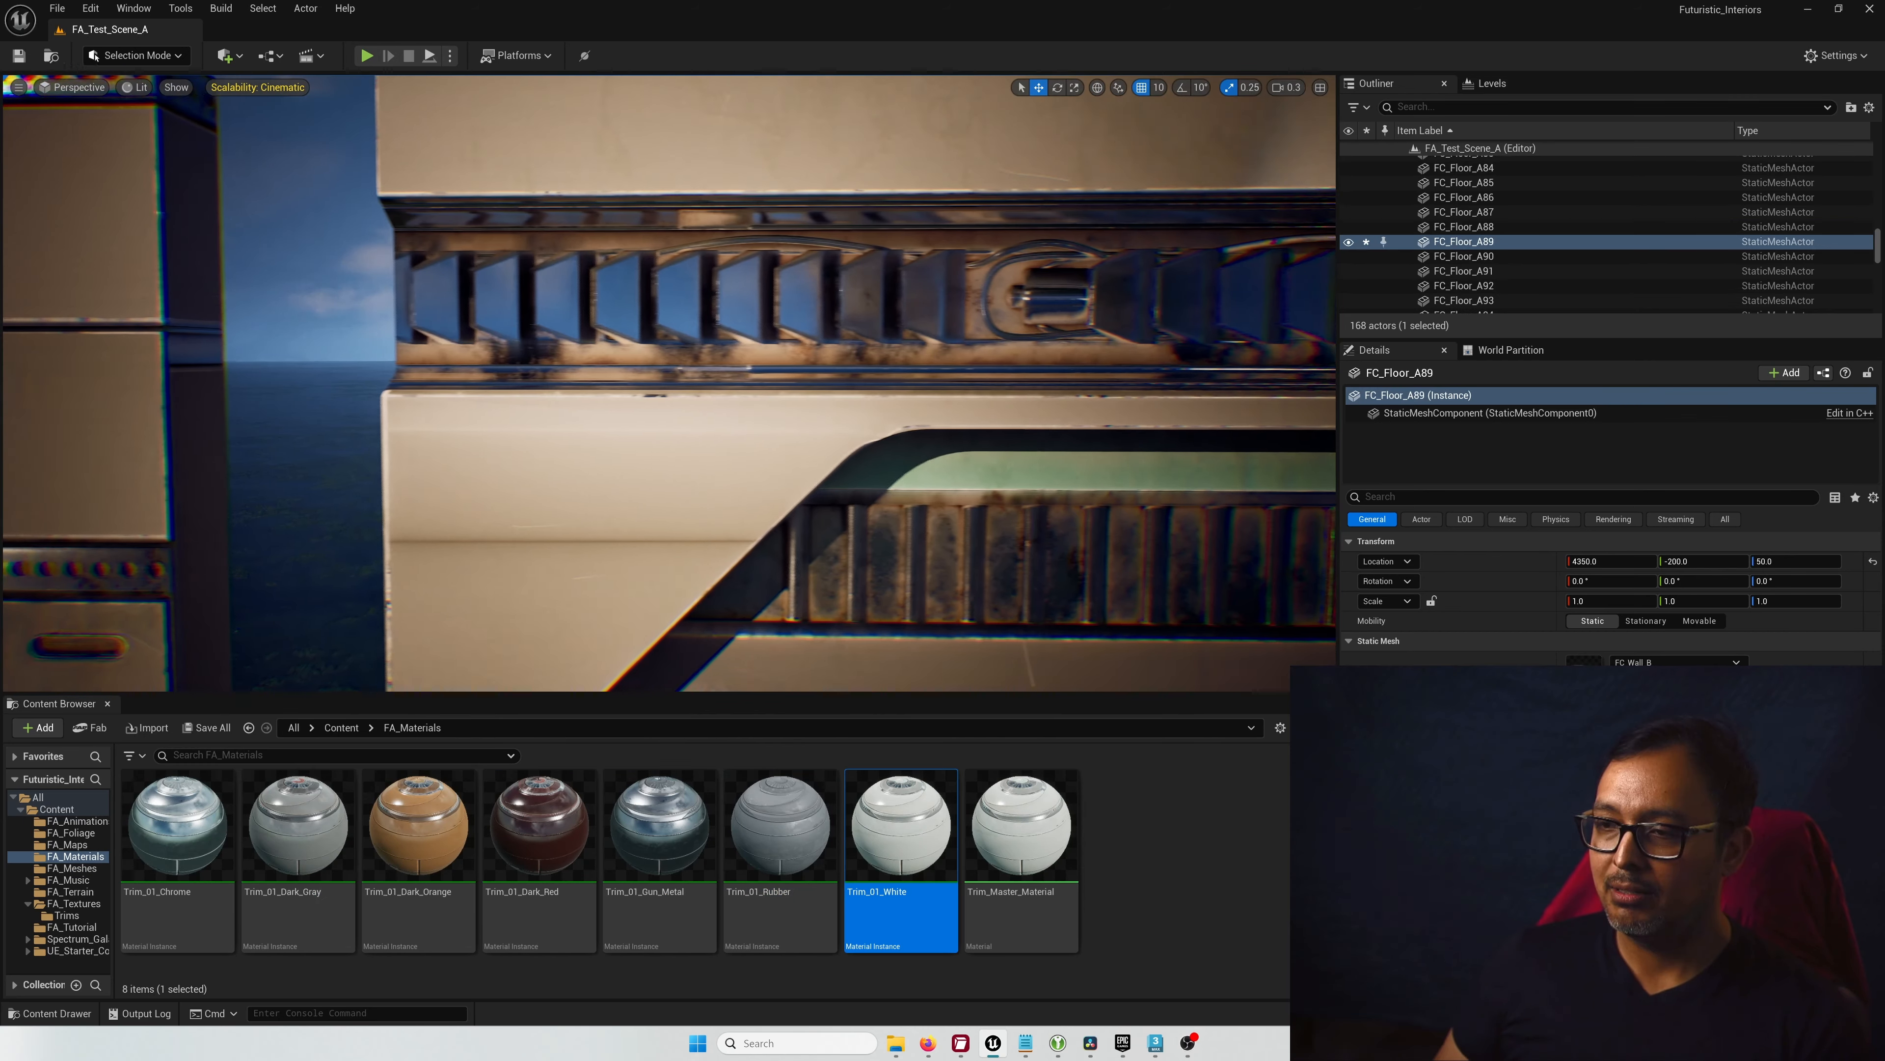
Step: Examine the white wall panel's trim details up close, and compare it with the neighbouring panel and planter from farther back
key("d")
key("s")
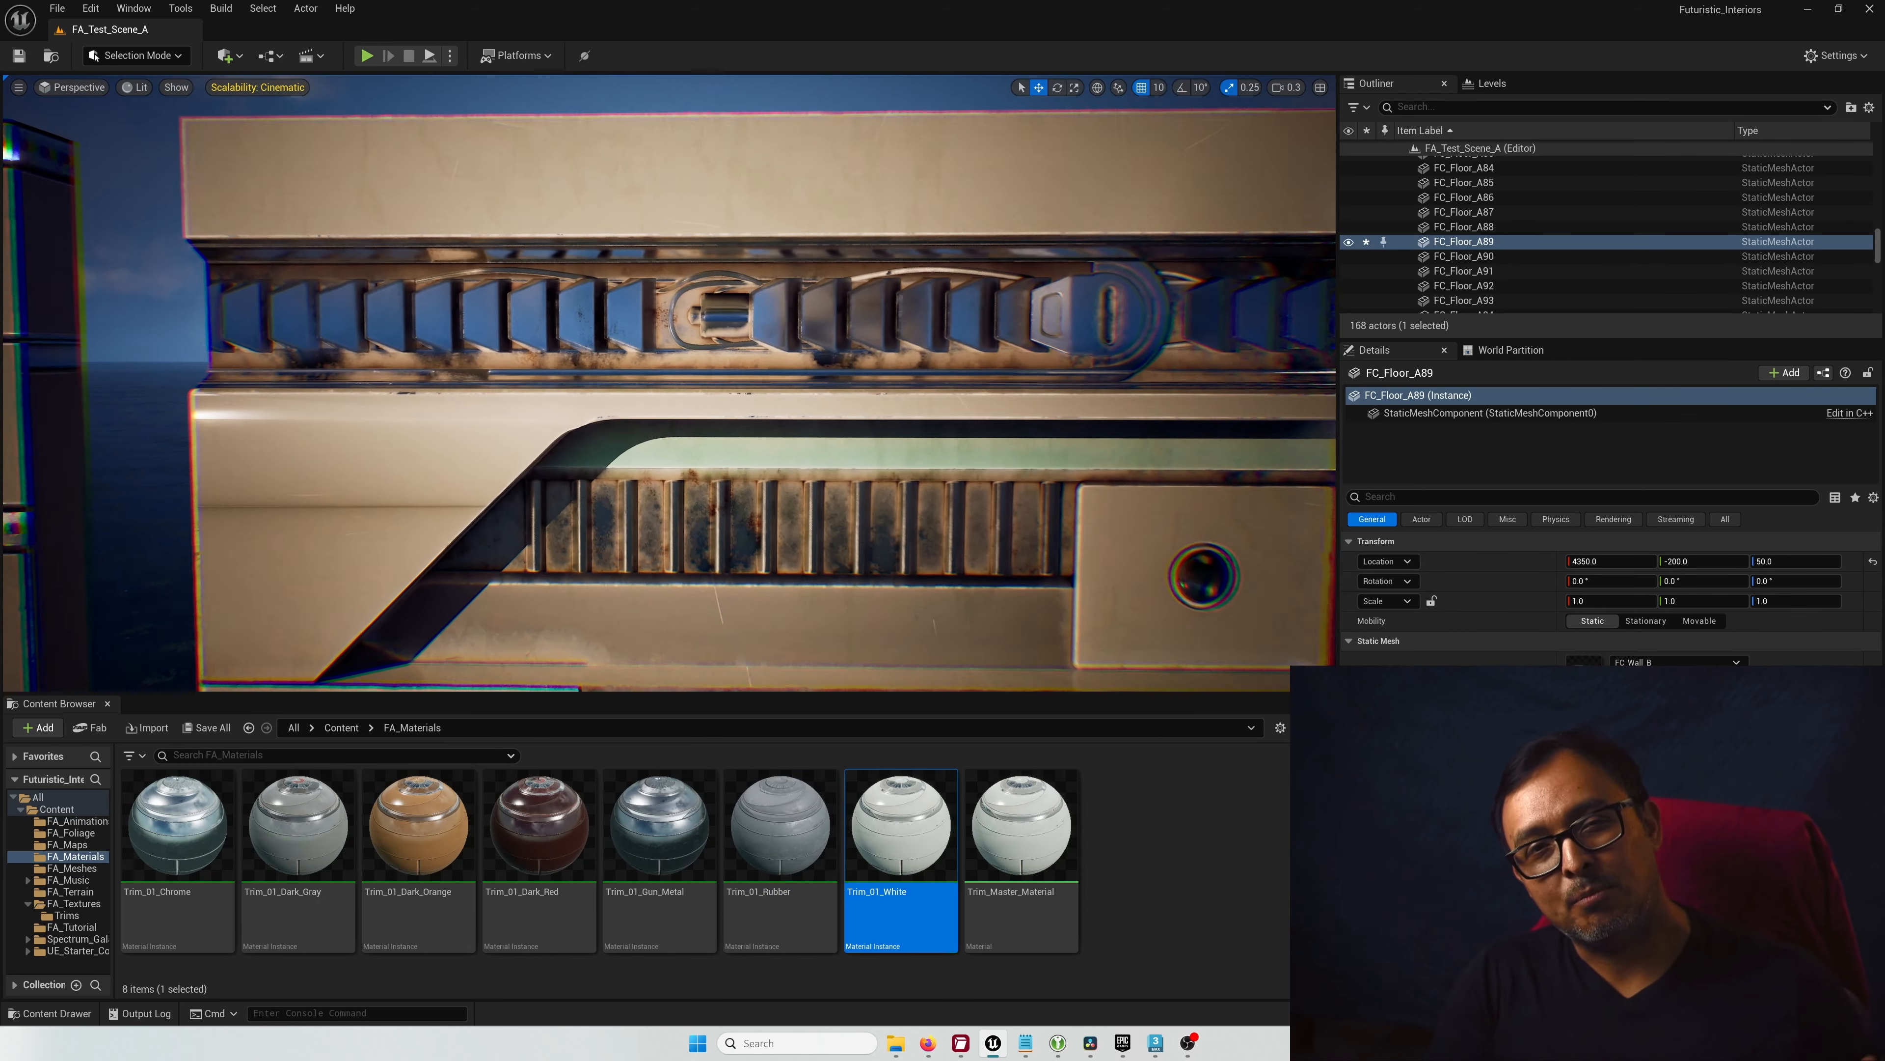
mouse_move(668, 382)
right_mouse_down()
mouse_move(677, 517)
mouse_move(672, 416)
right_mouse_up()
key("w")
key("w")
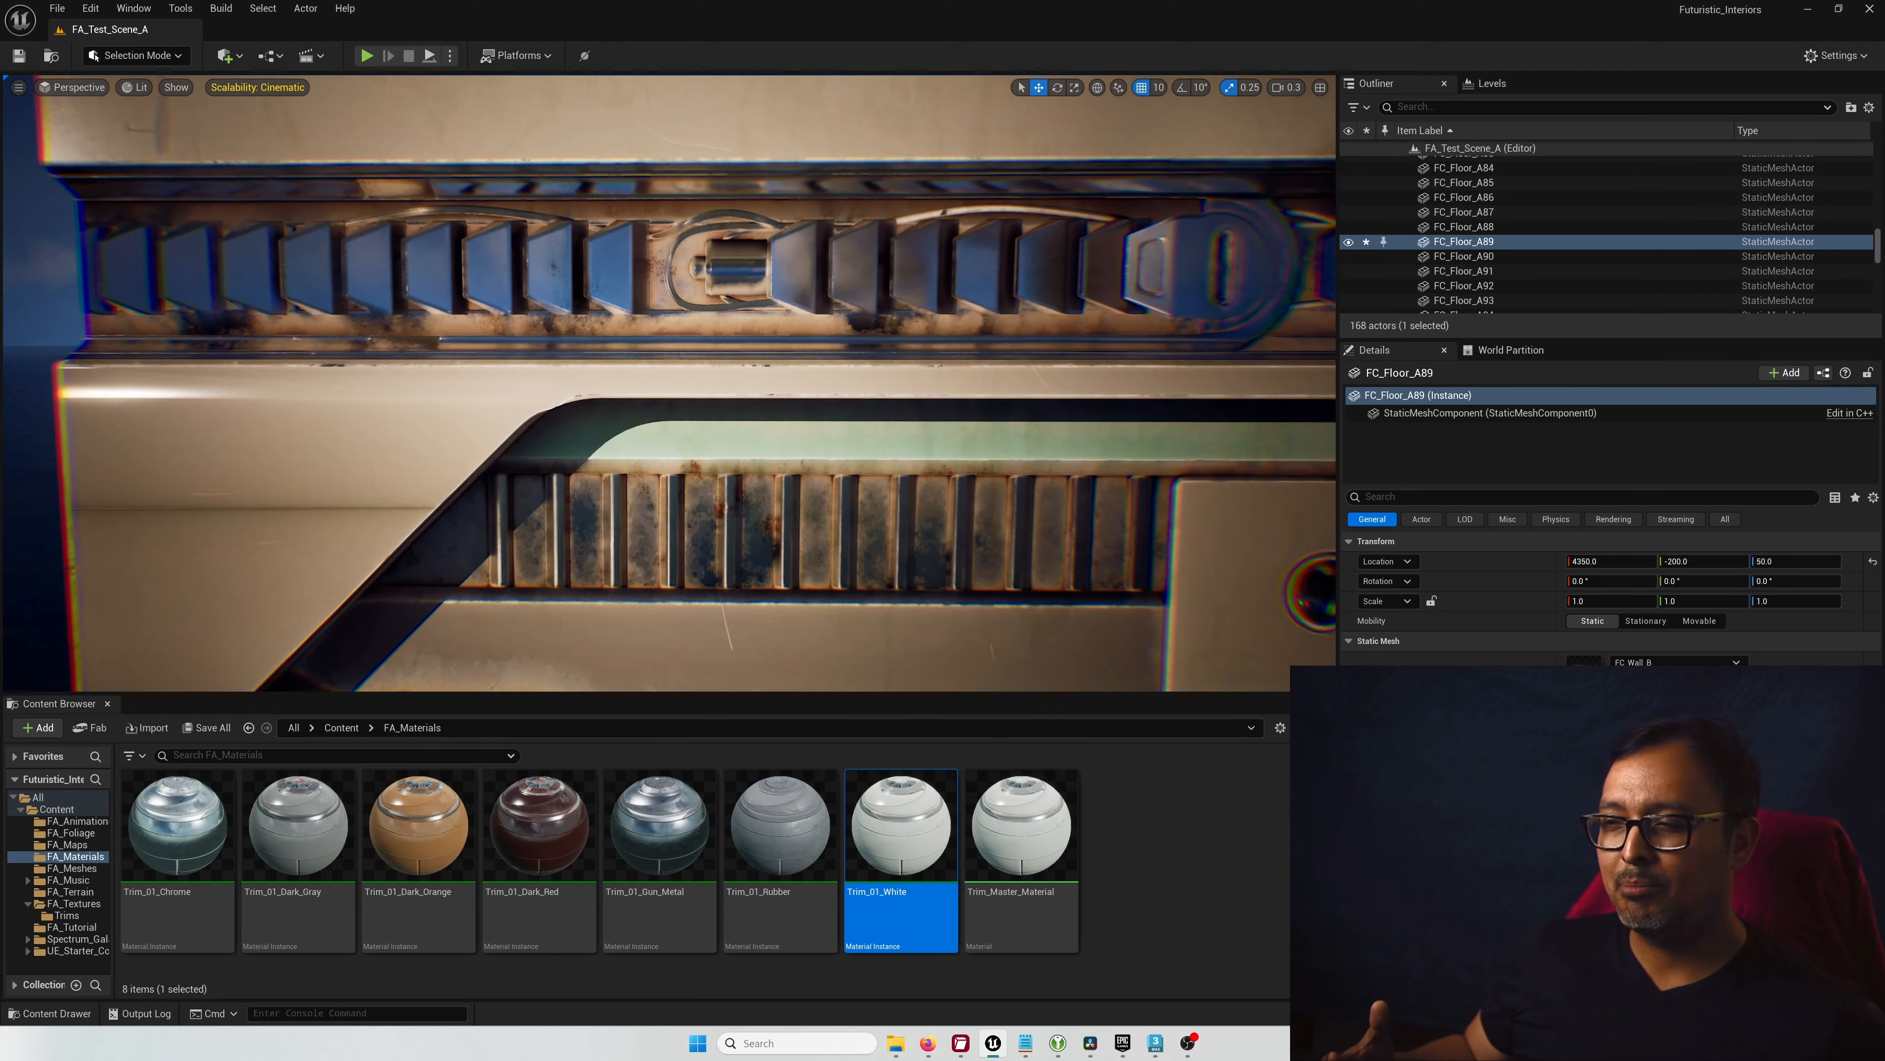
key("d")
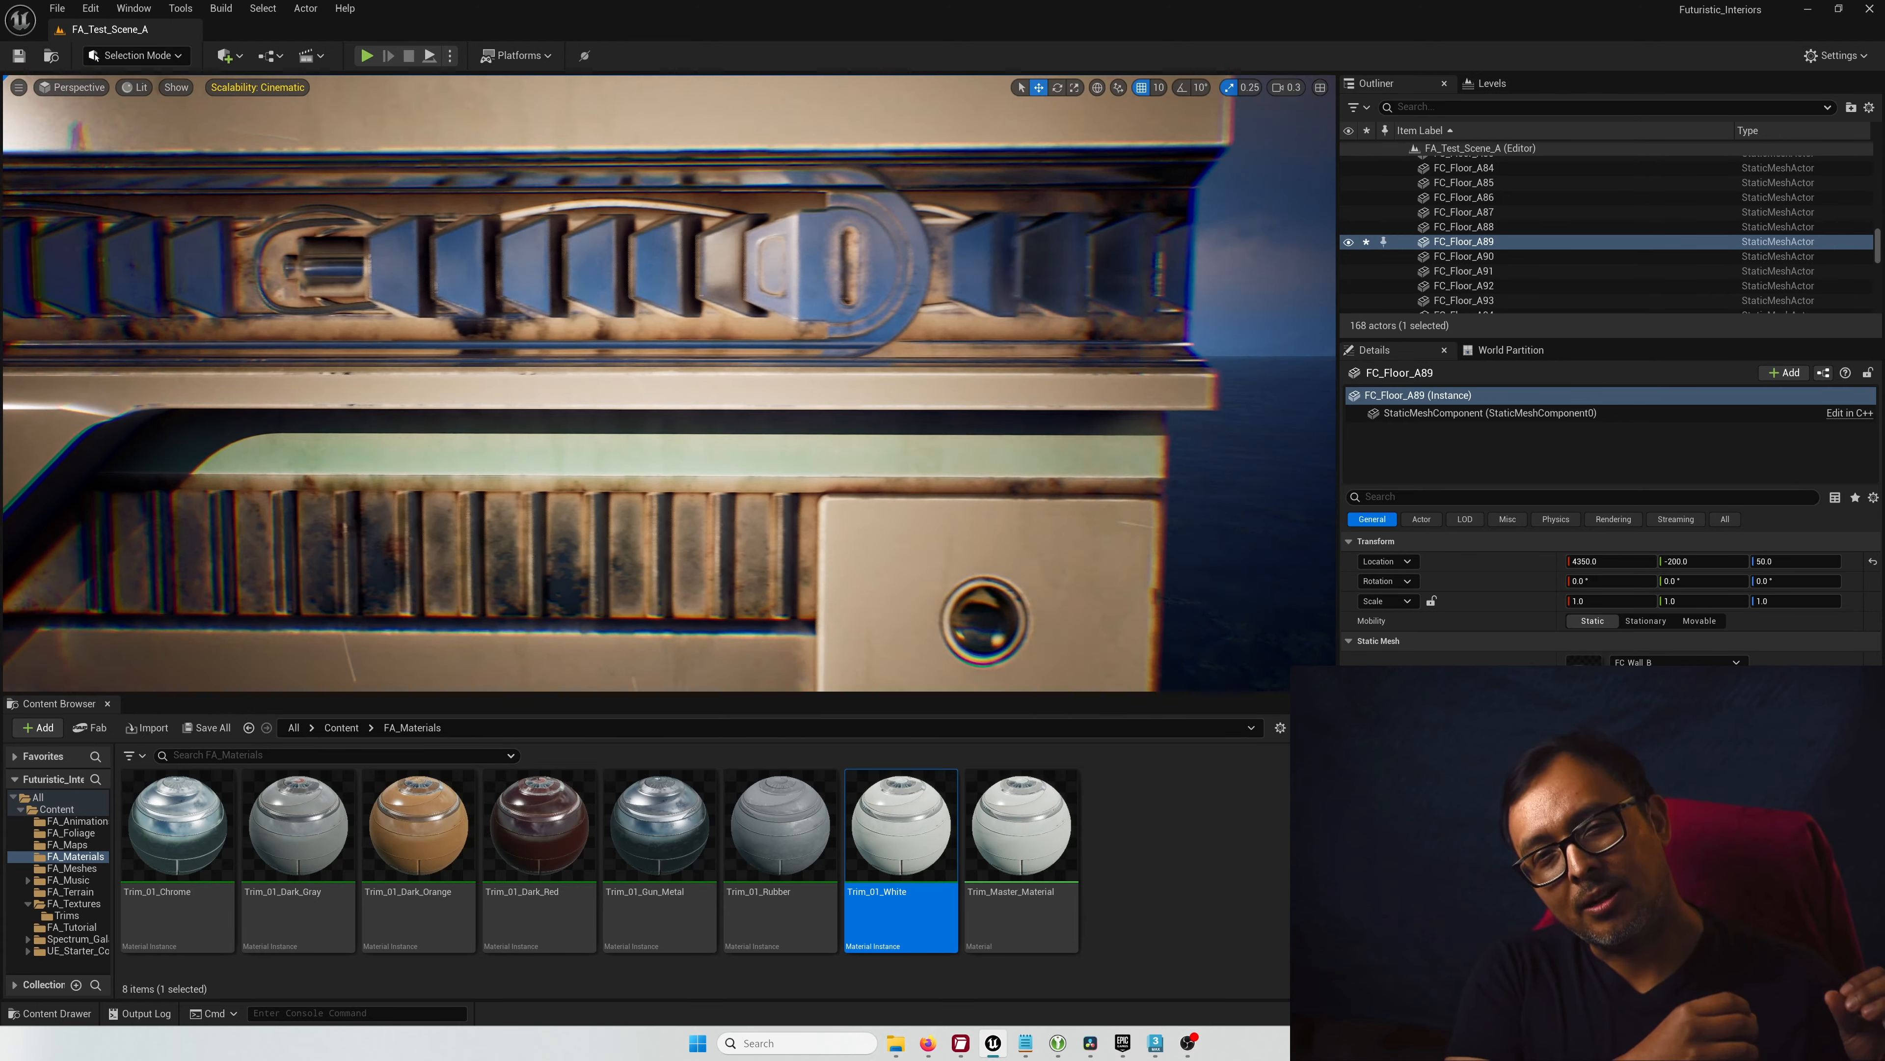
key("s")
key("a")
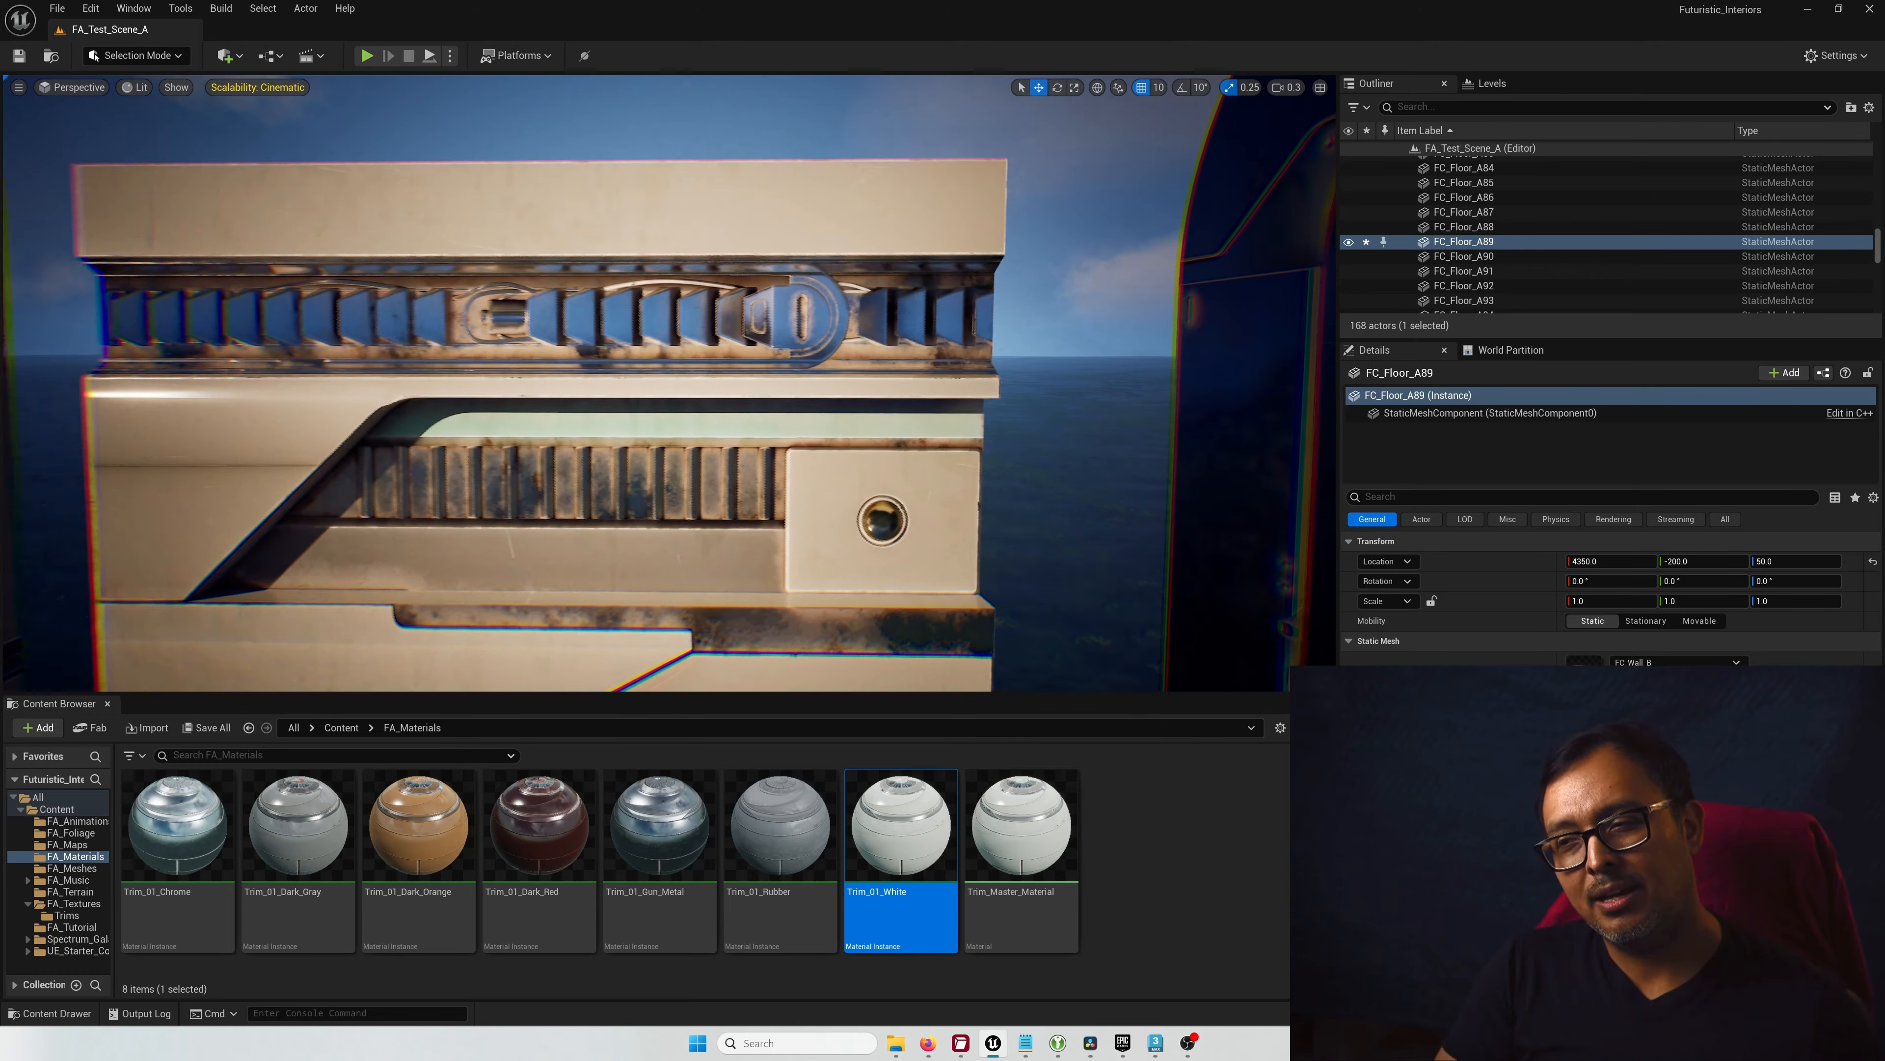
key("s")
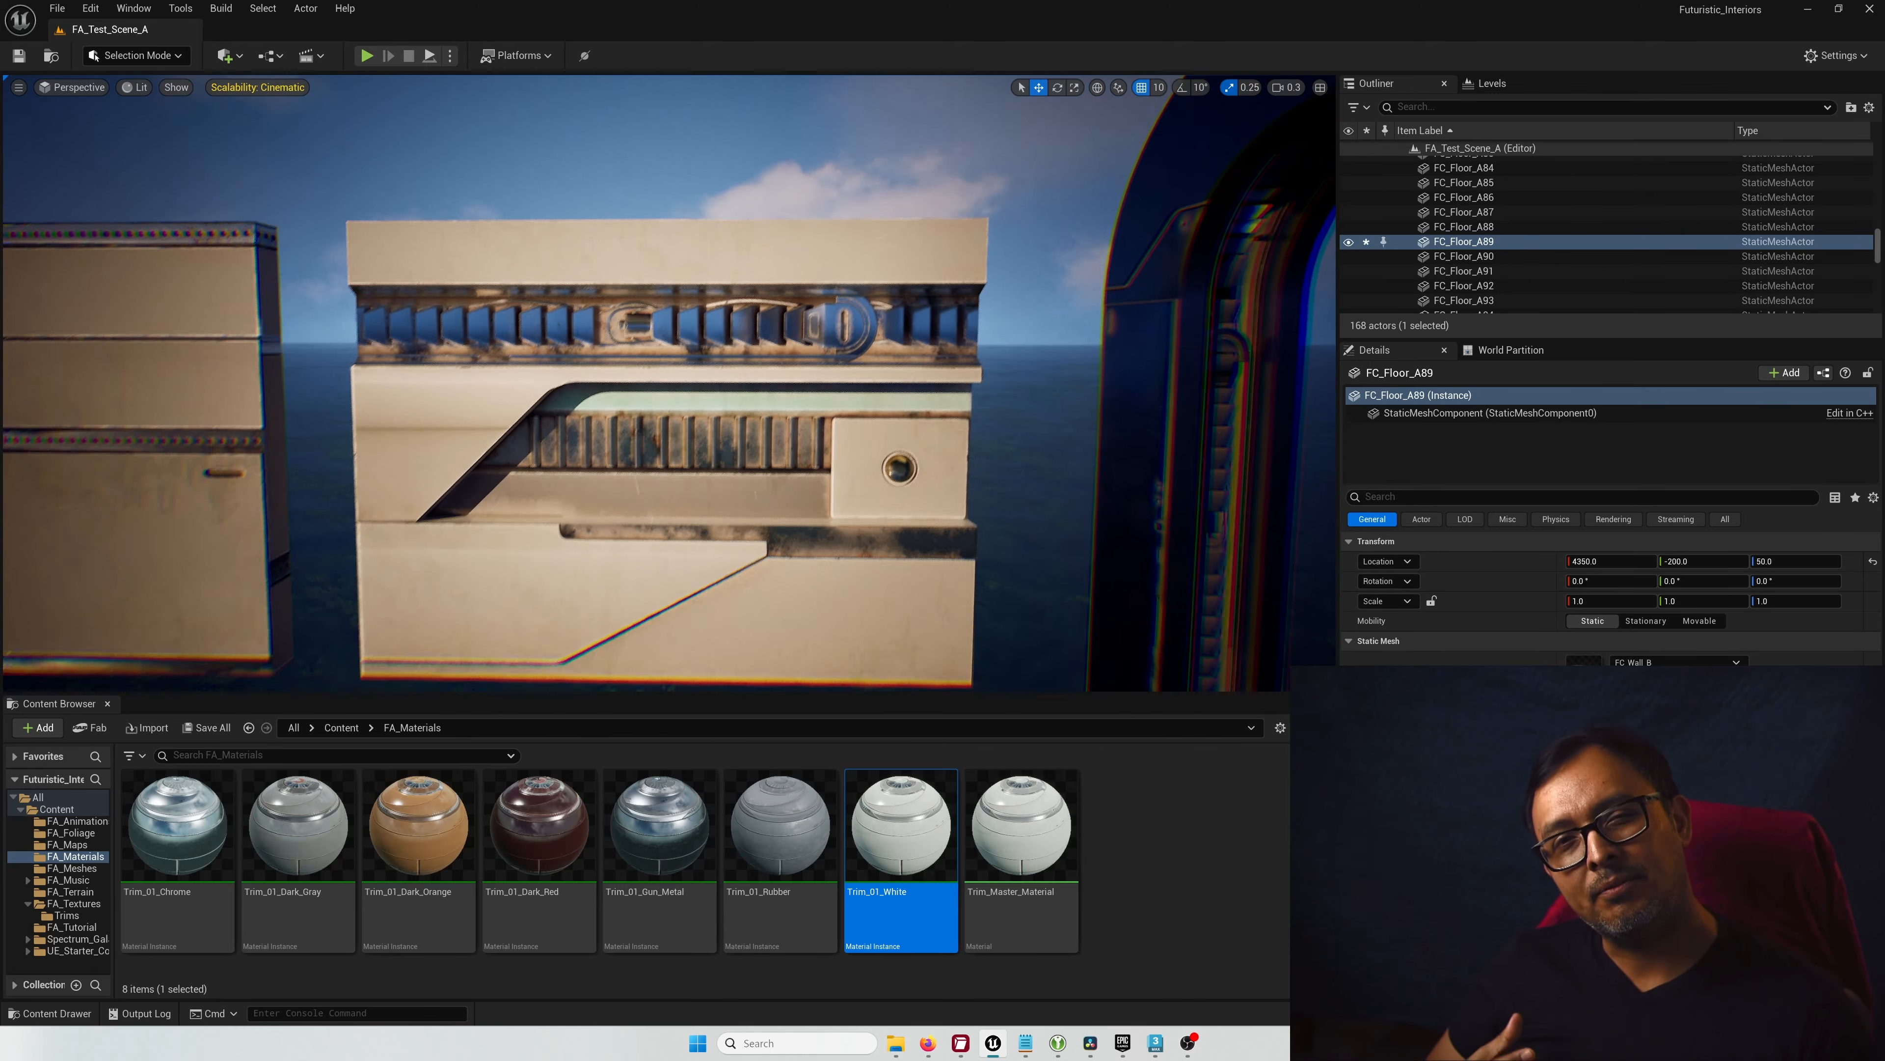
key("s")
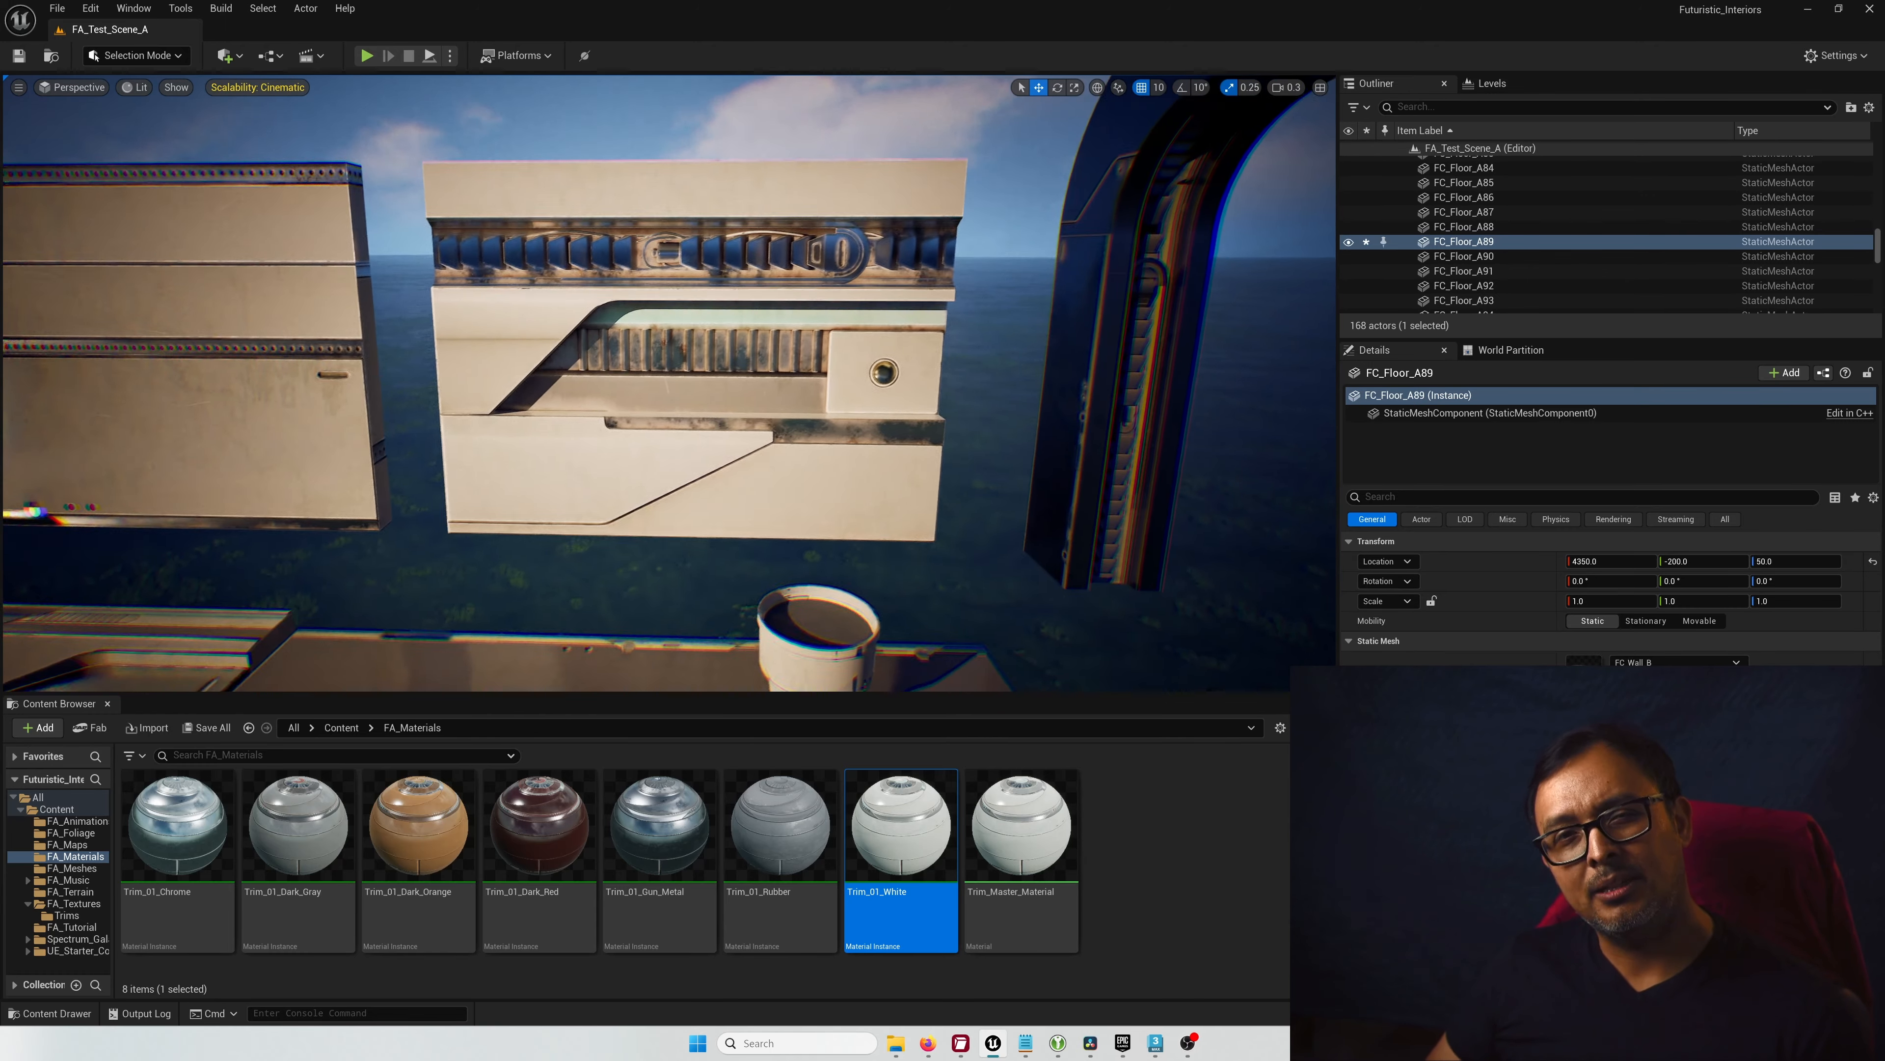
key("a")
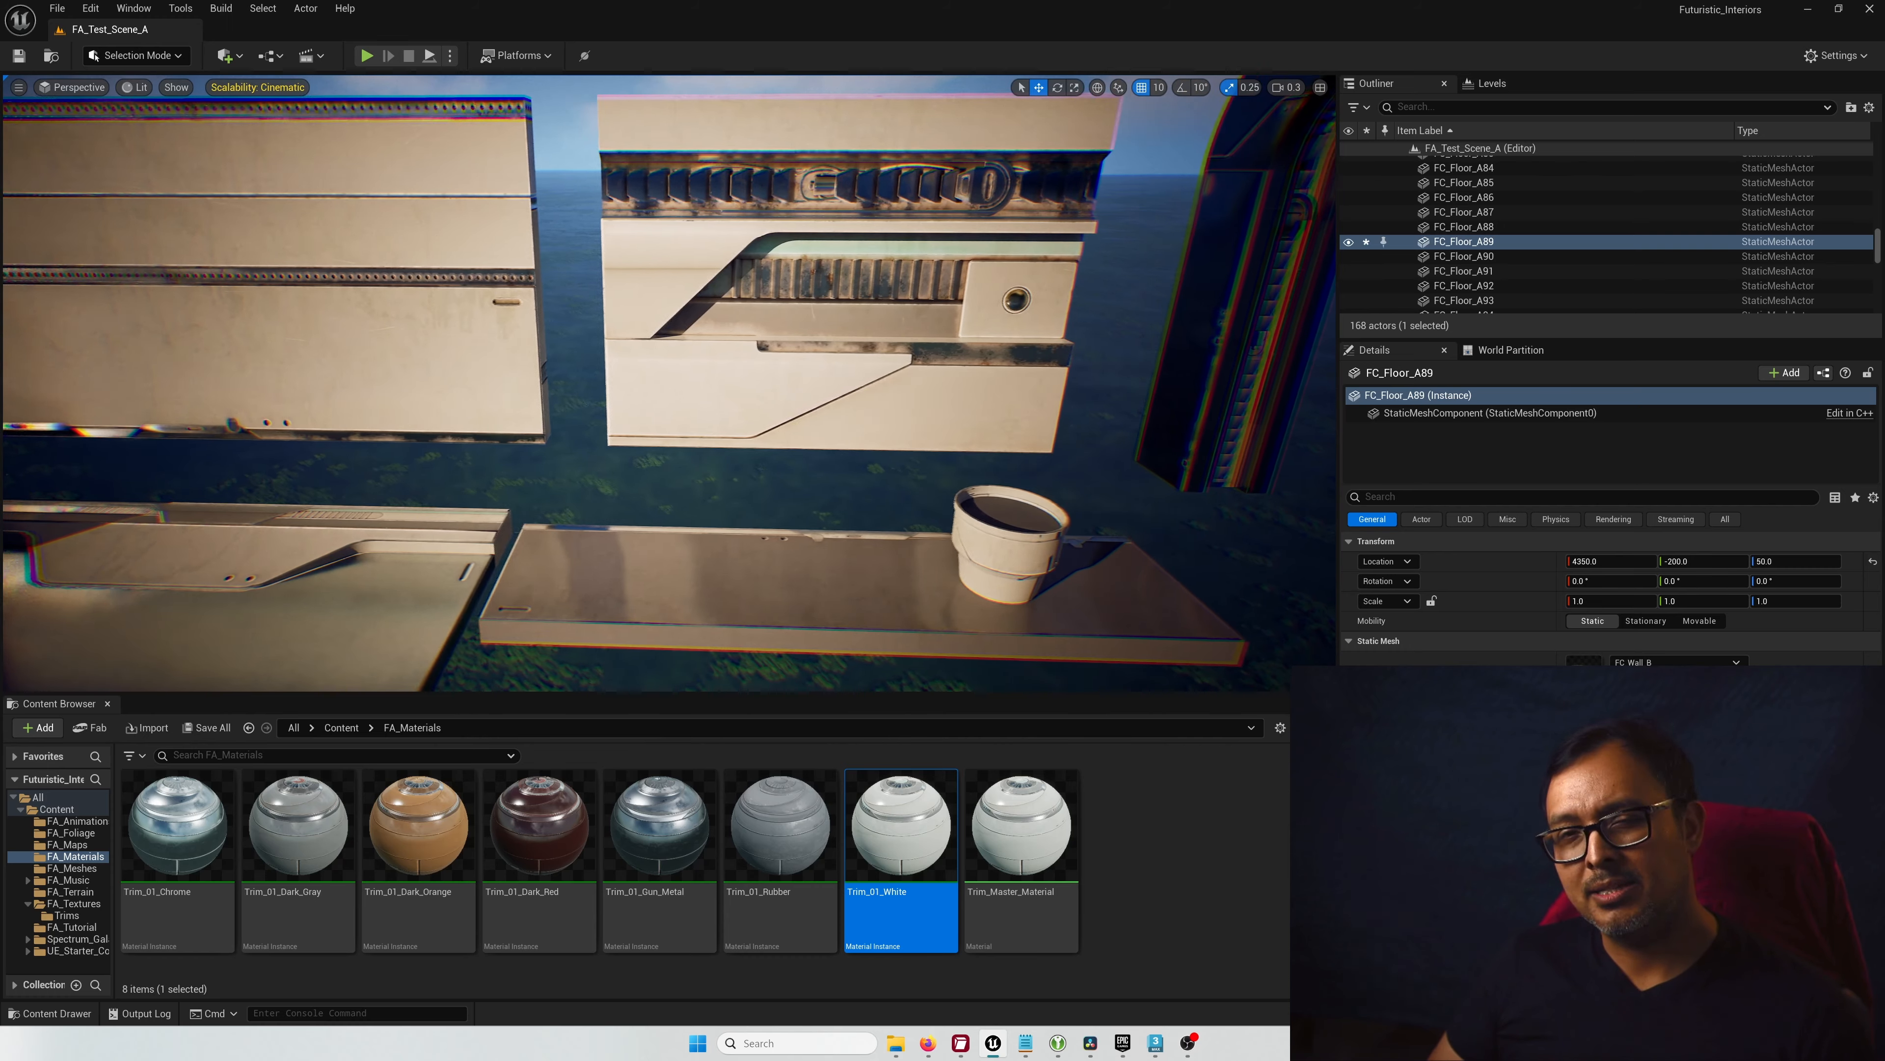
key("a")
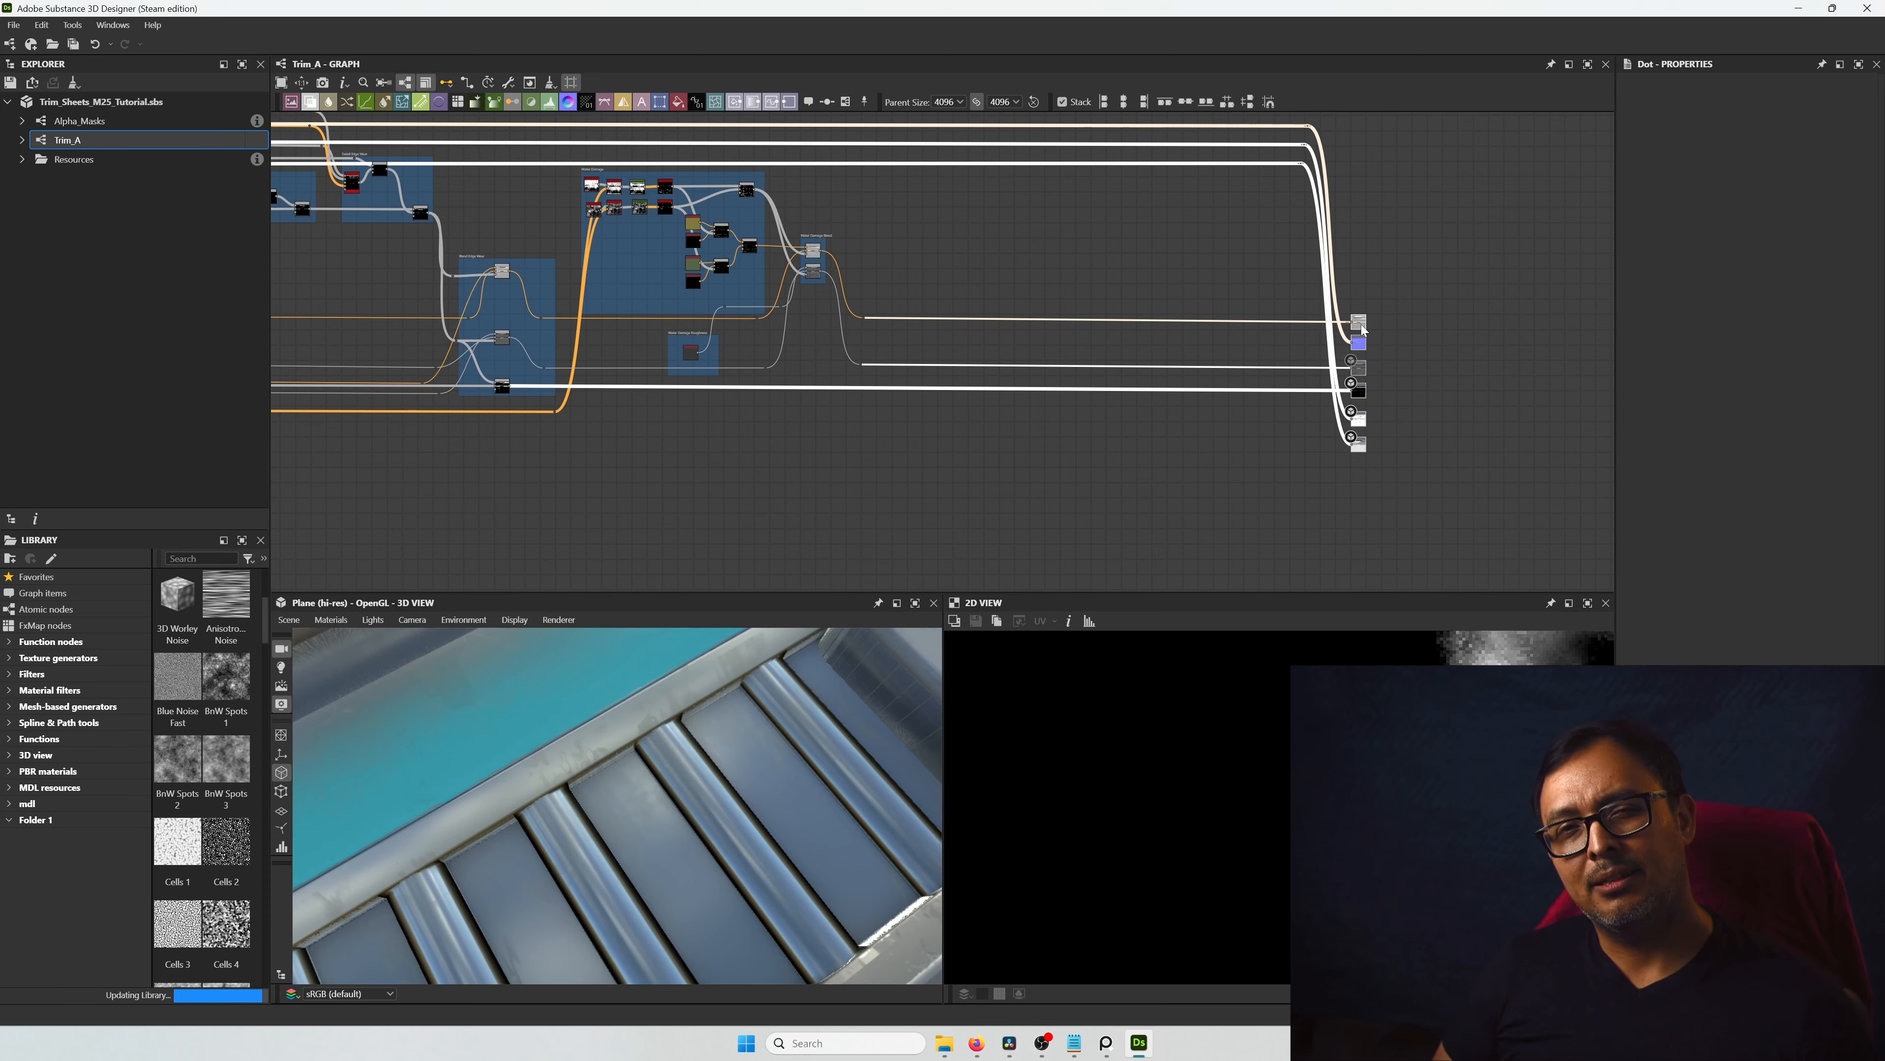
Step: In Substance 3D Designer's Trim_A graph, route the Detail Edge Wear output through new dot nodes past the Water Damage group
scroll(960, 362, "up", 3)
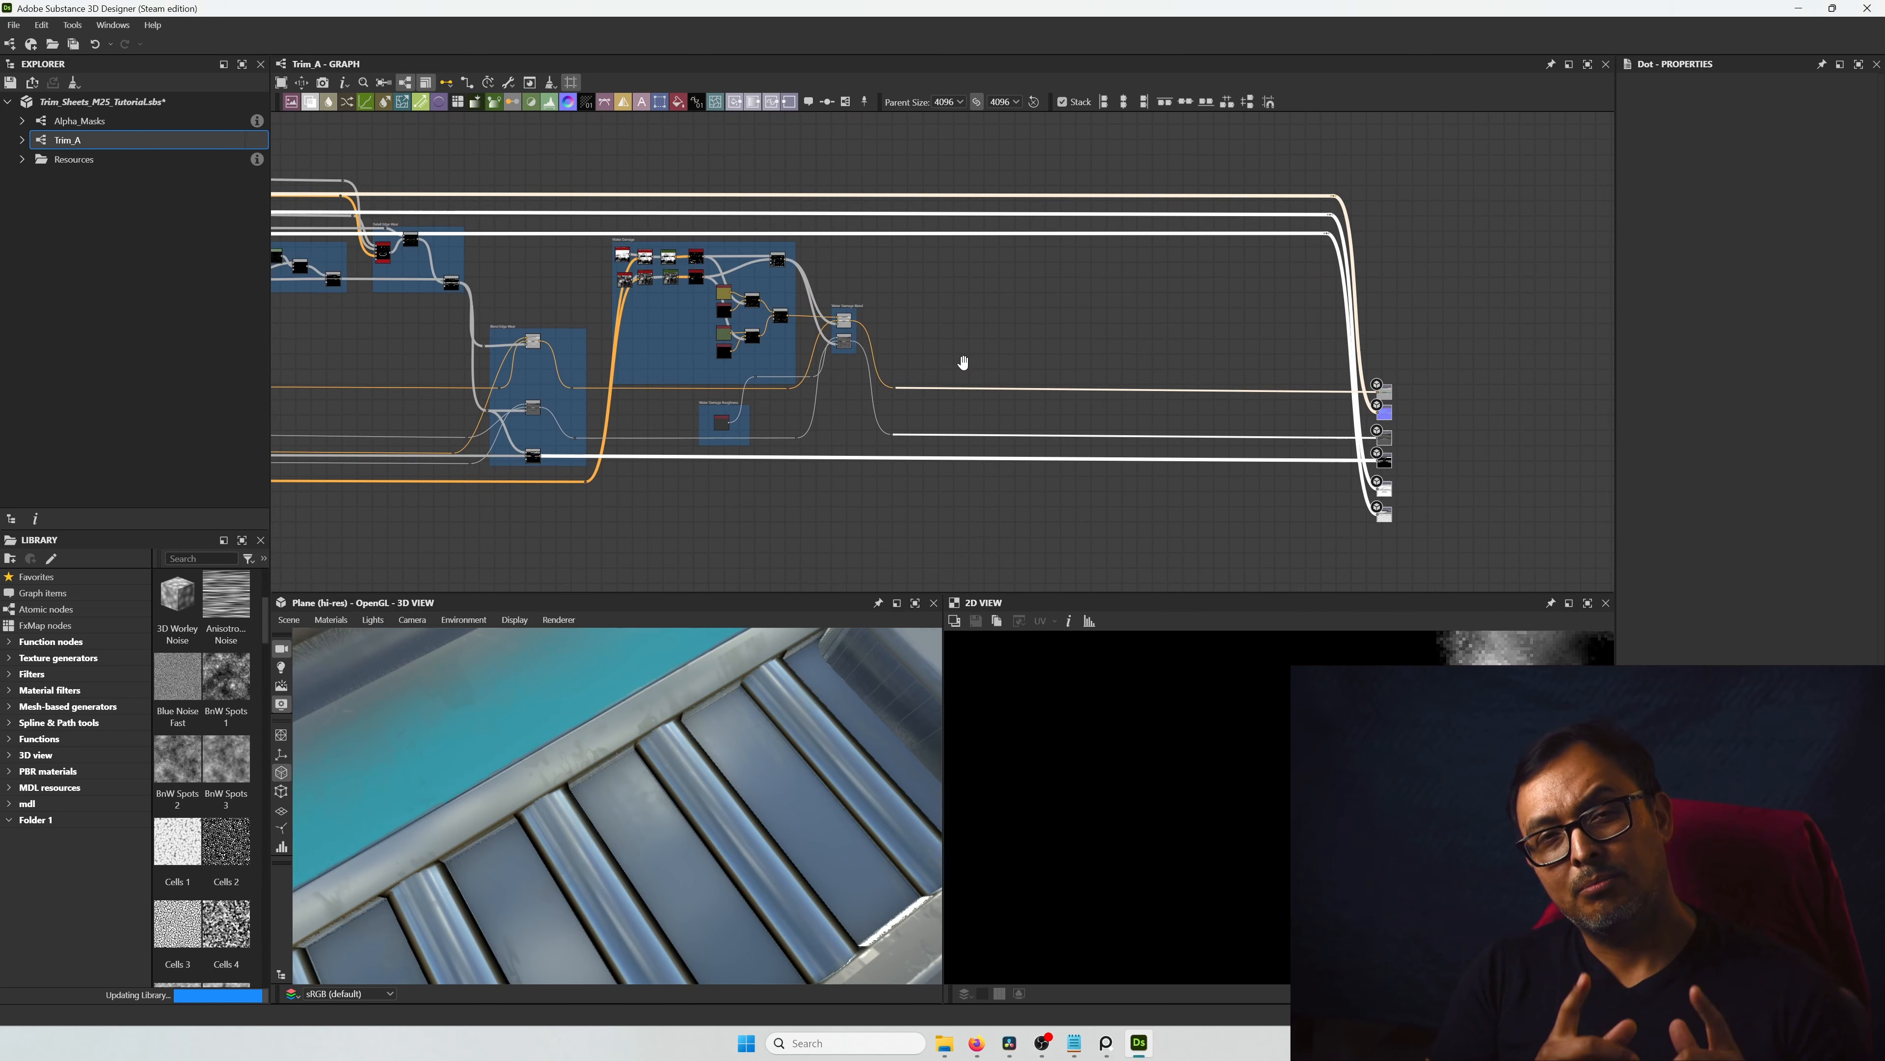
middle_click_drag(510, 382, 757, 413)
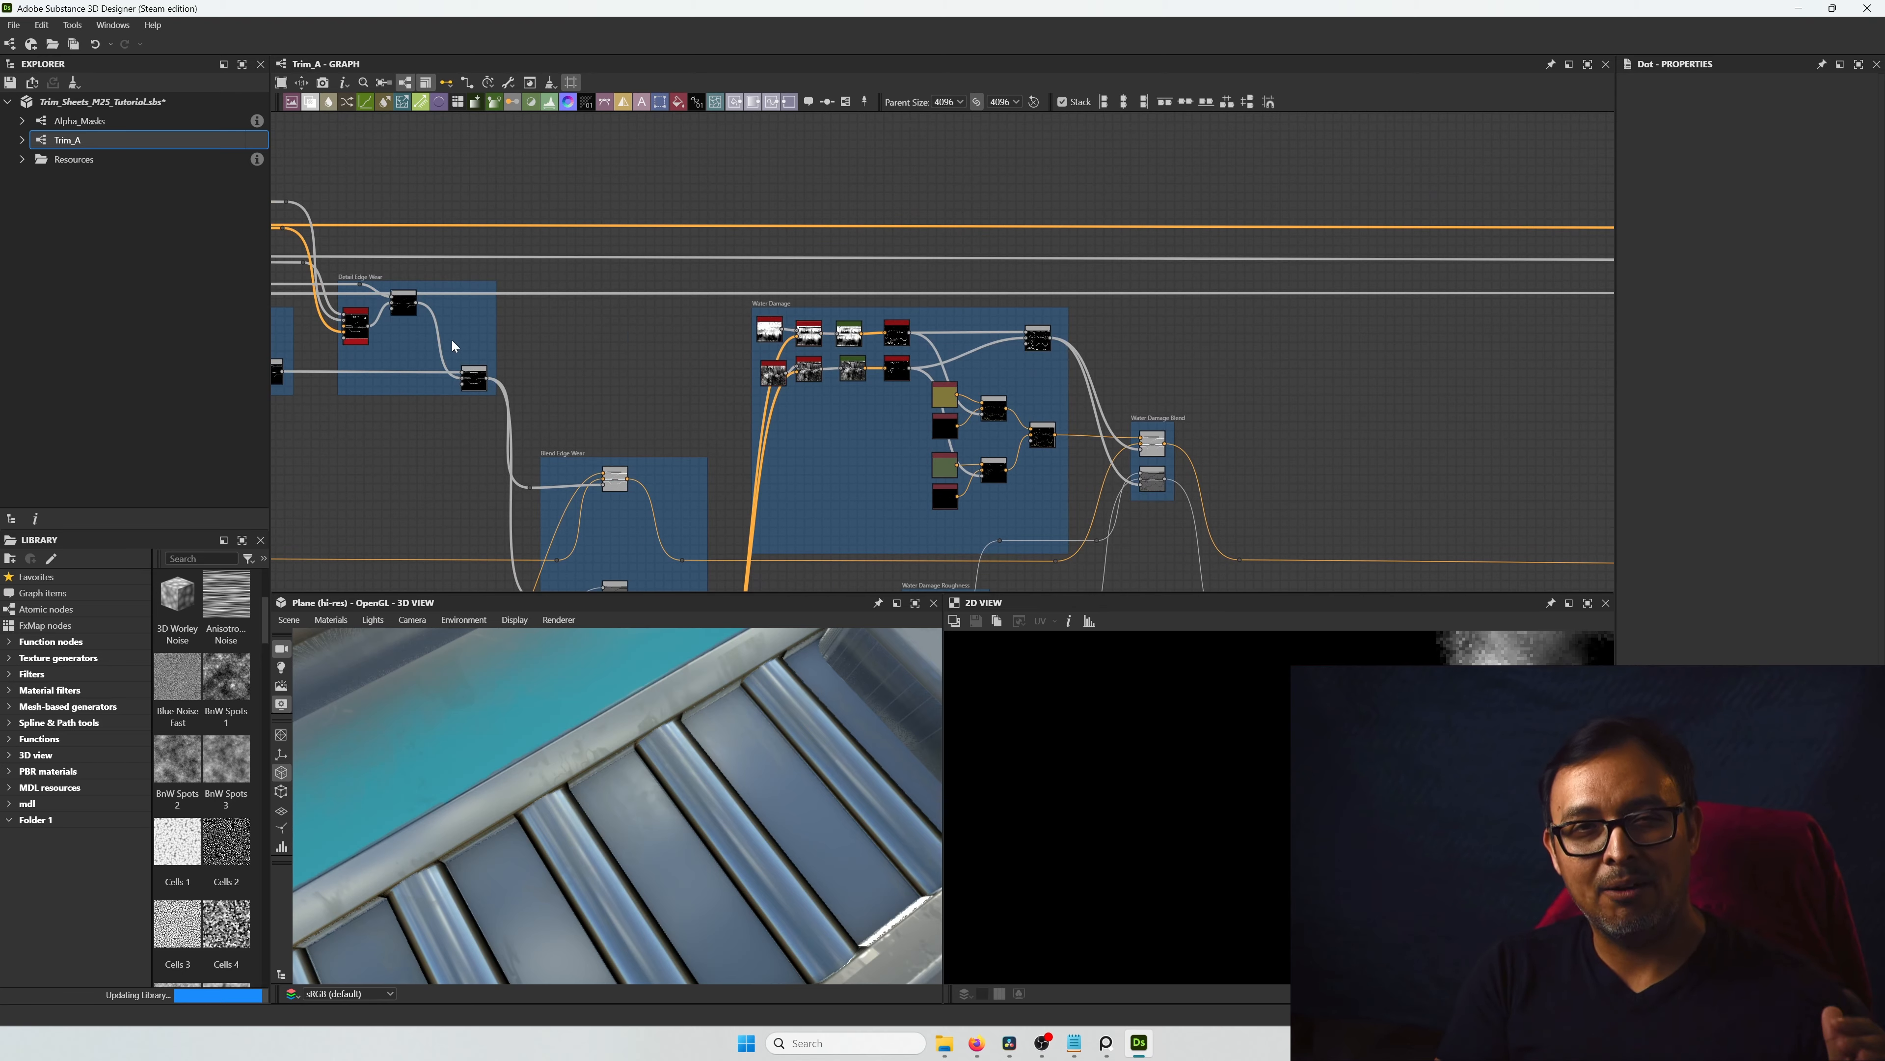
mouse_move(568, 353)
middle_mouse_down()
mouse_move(796, 451)
mouse_move(970, 456)
middle_mouse_up()
scroll(683, 435, "up", 4)
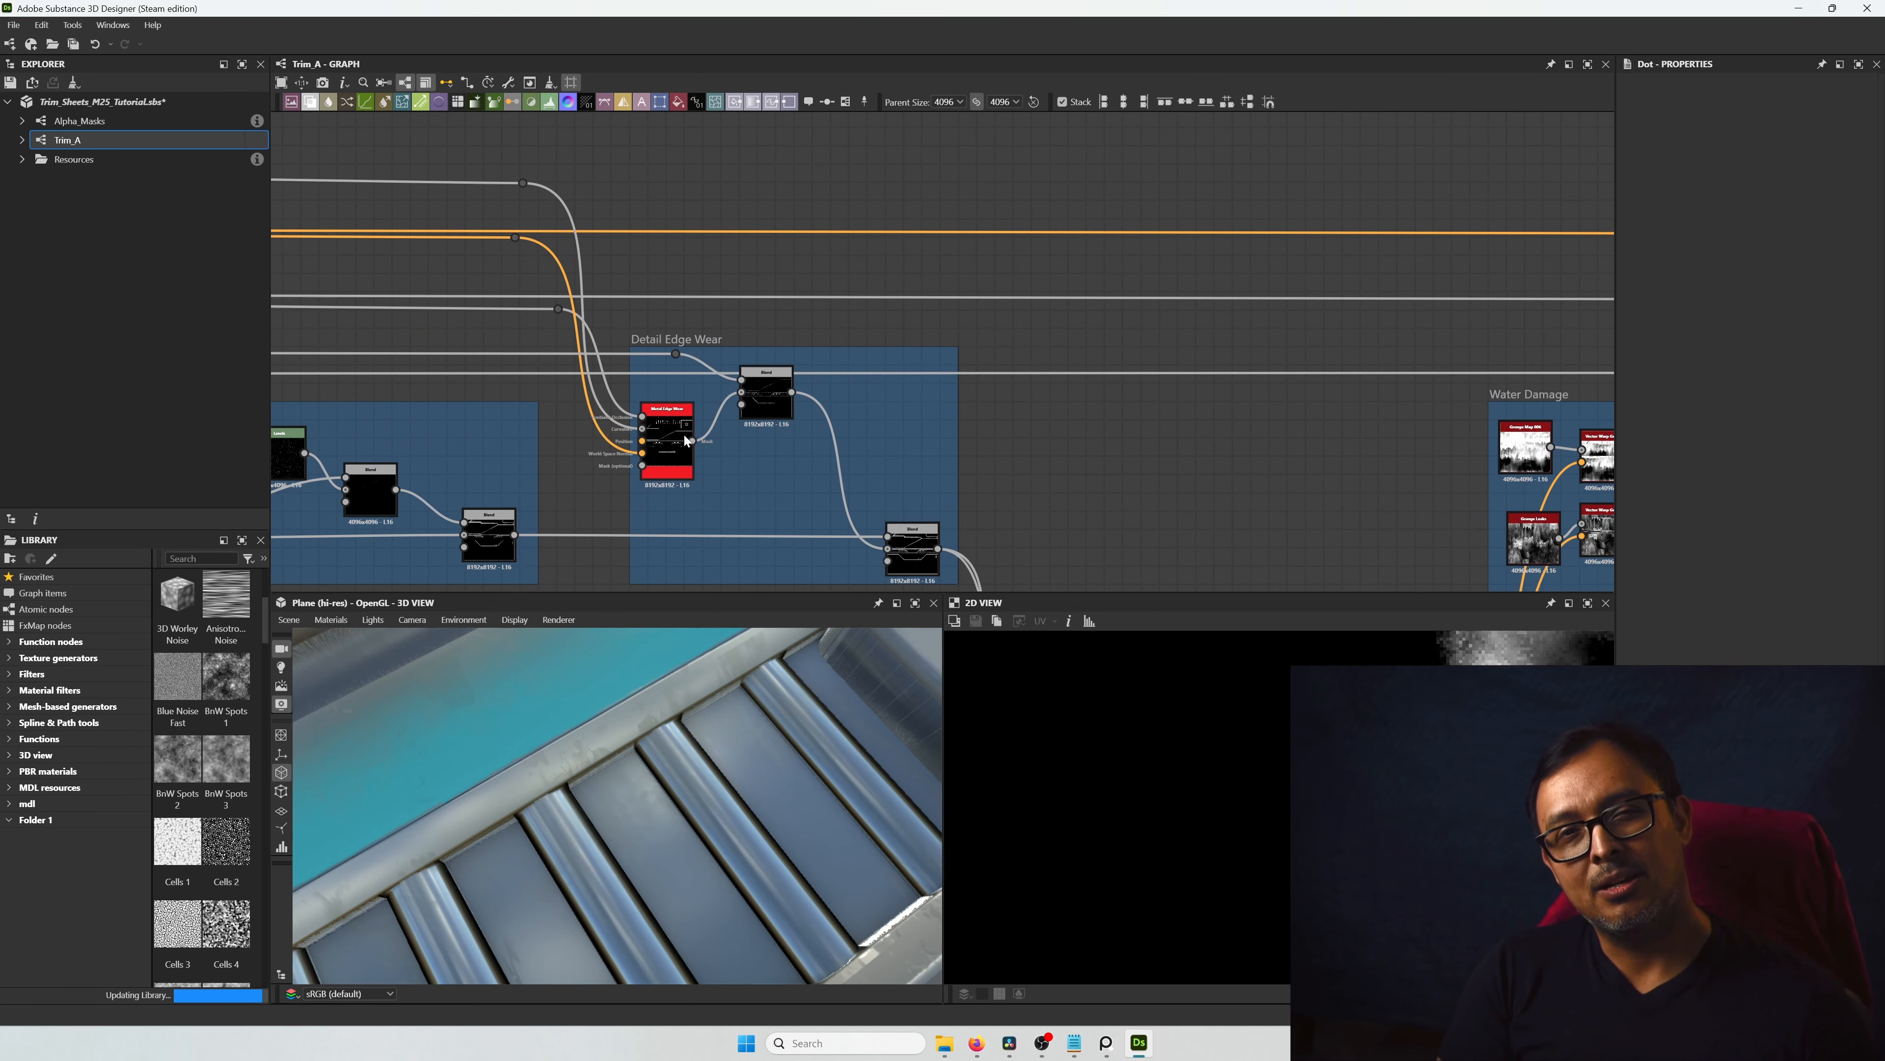
left_click_drag(692, 441, 804, 309, "alt")
middle_click_drag(1274, 311, 110, 271)
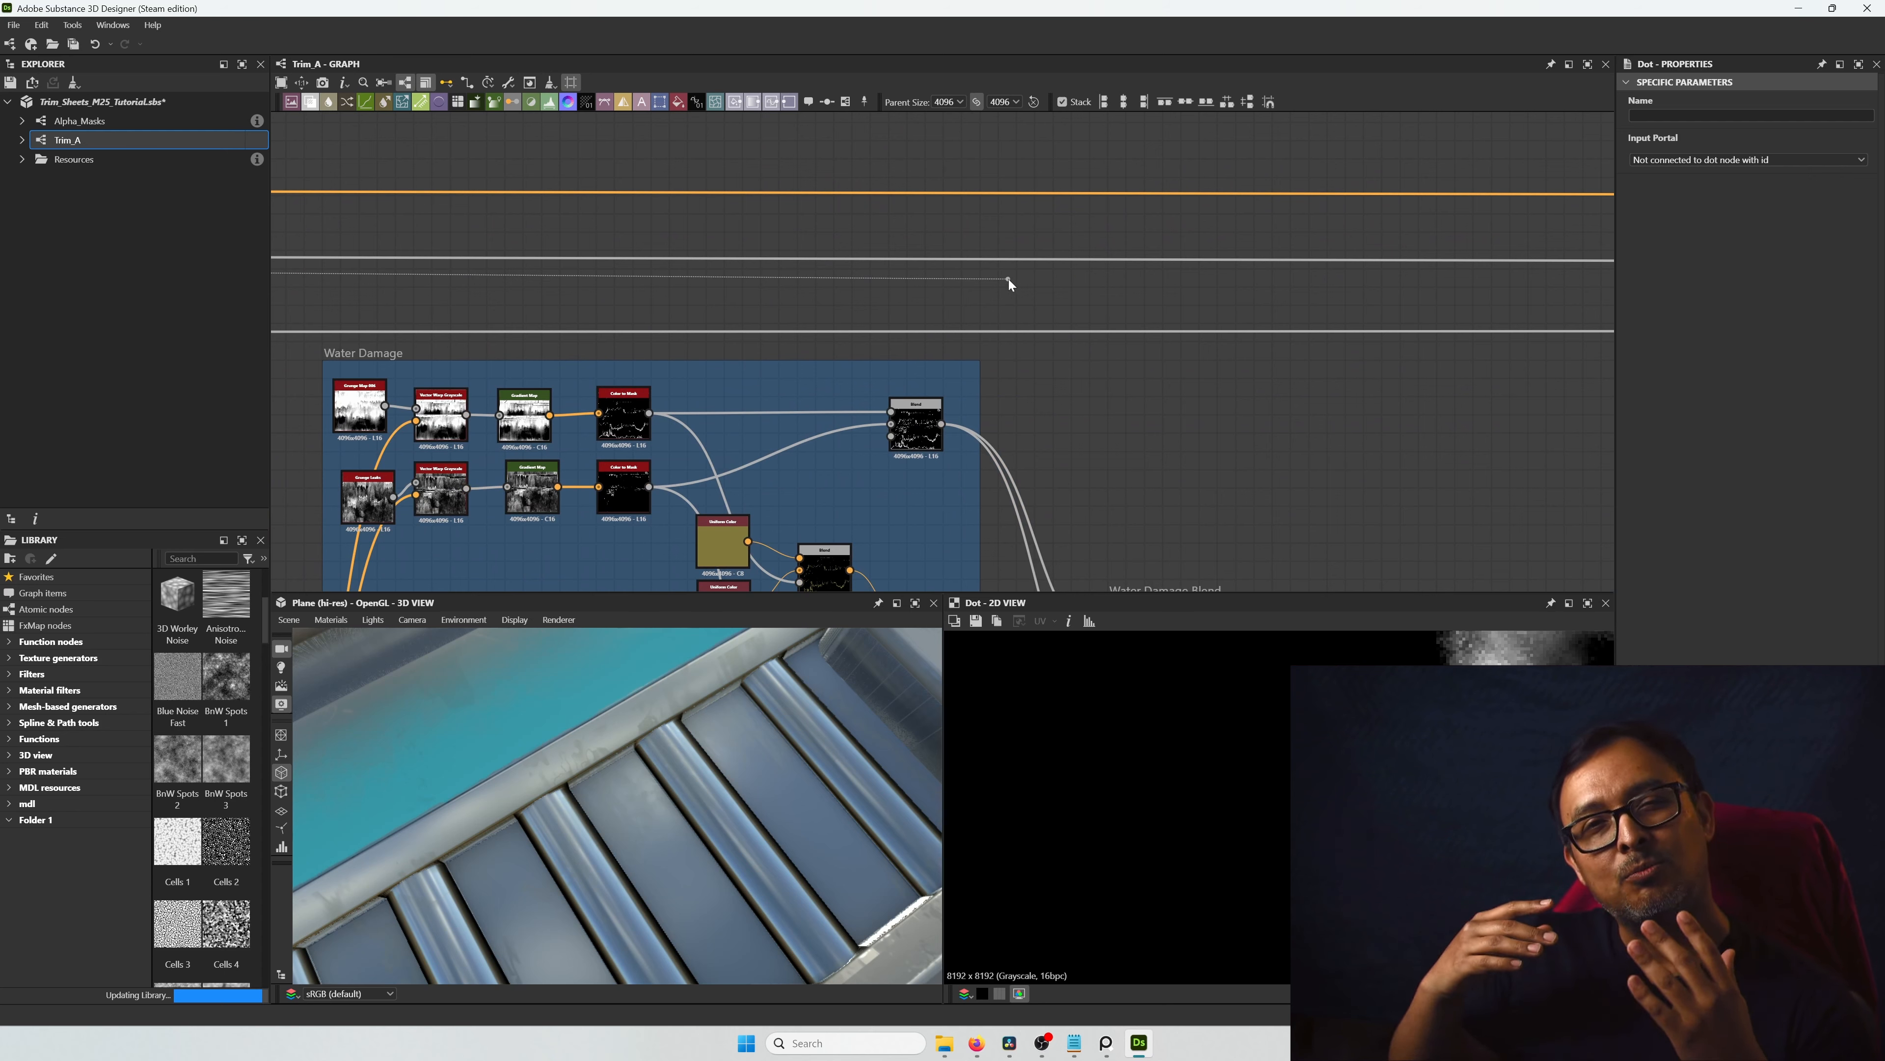
left_click(1058, 274, "alt")
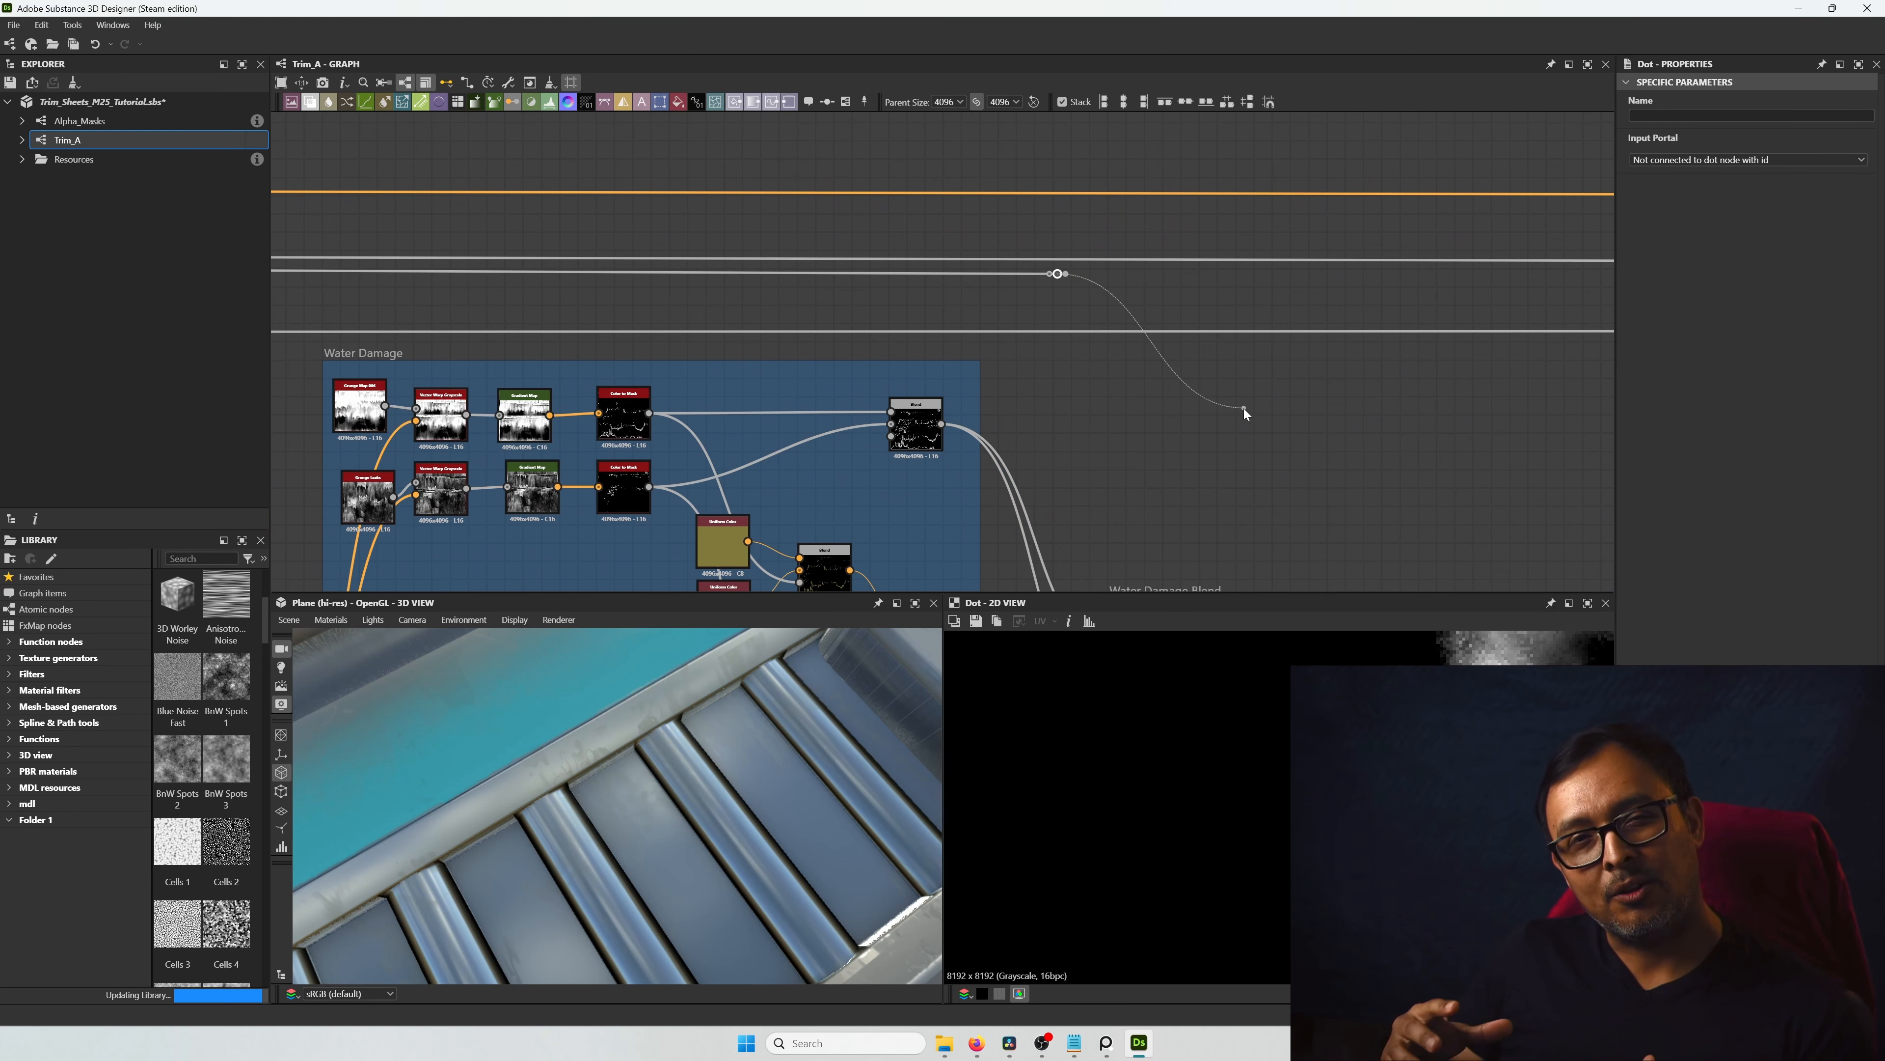
left_click(1241, 411)
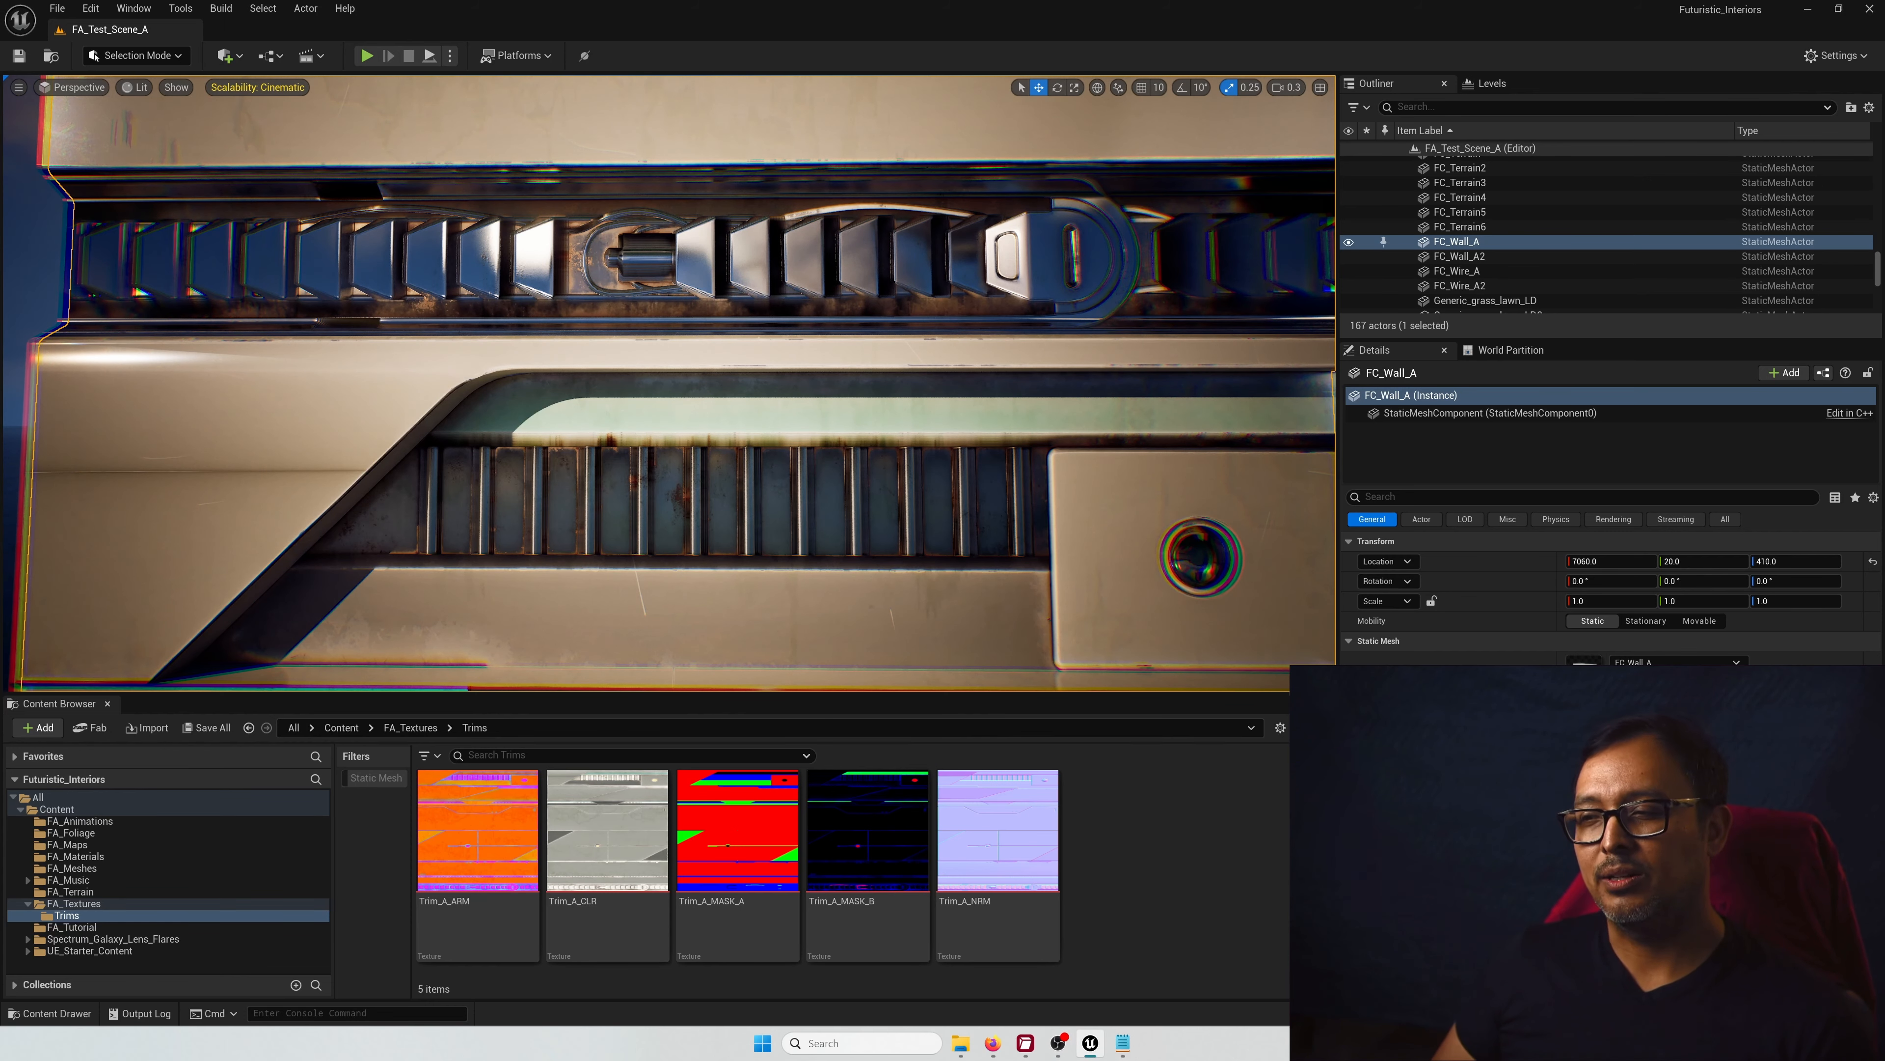
Step: Back in Unreal Editor, examine FC_Wall_A's metal trim details and panel edges up close and from farther back
scroll(669, 384, "down", 1)
key("a")
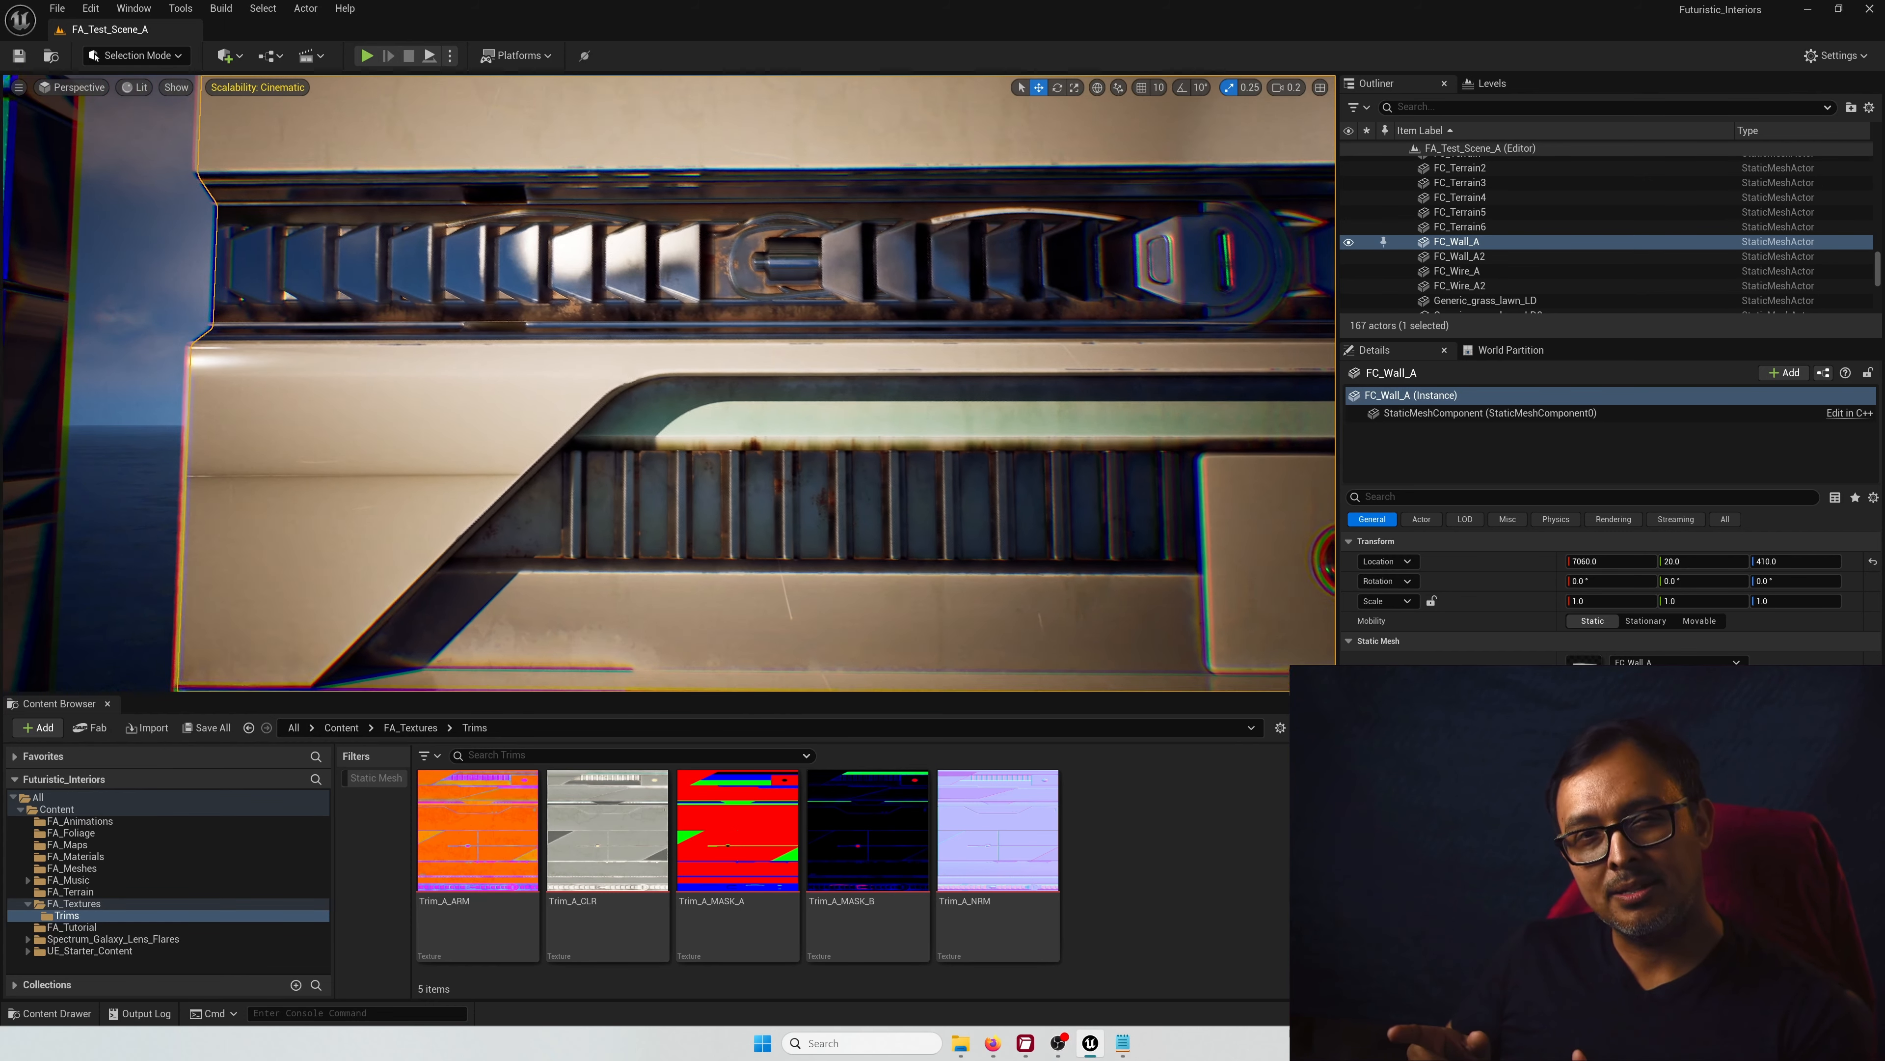
key("e")
key("w")
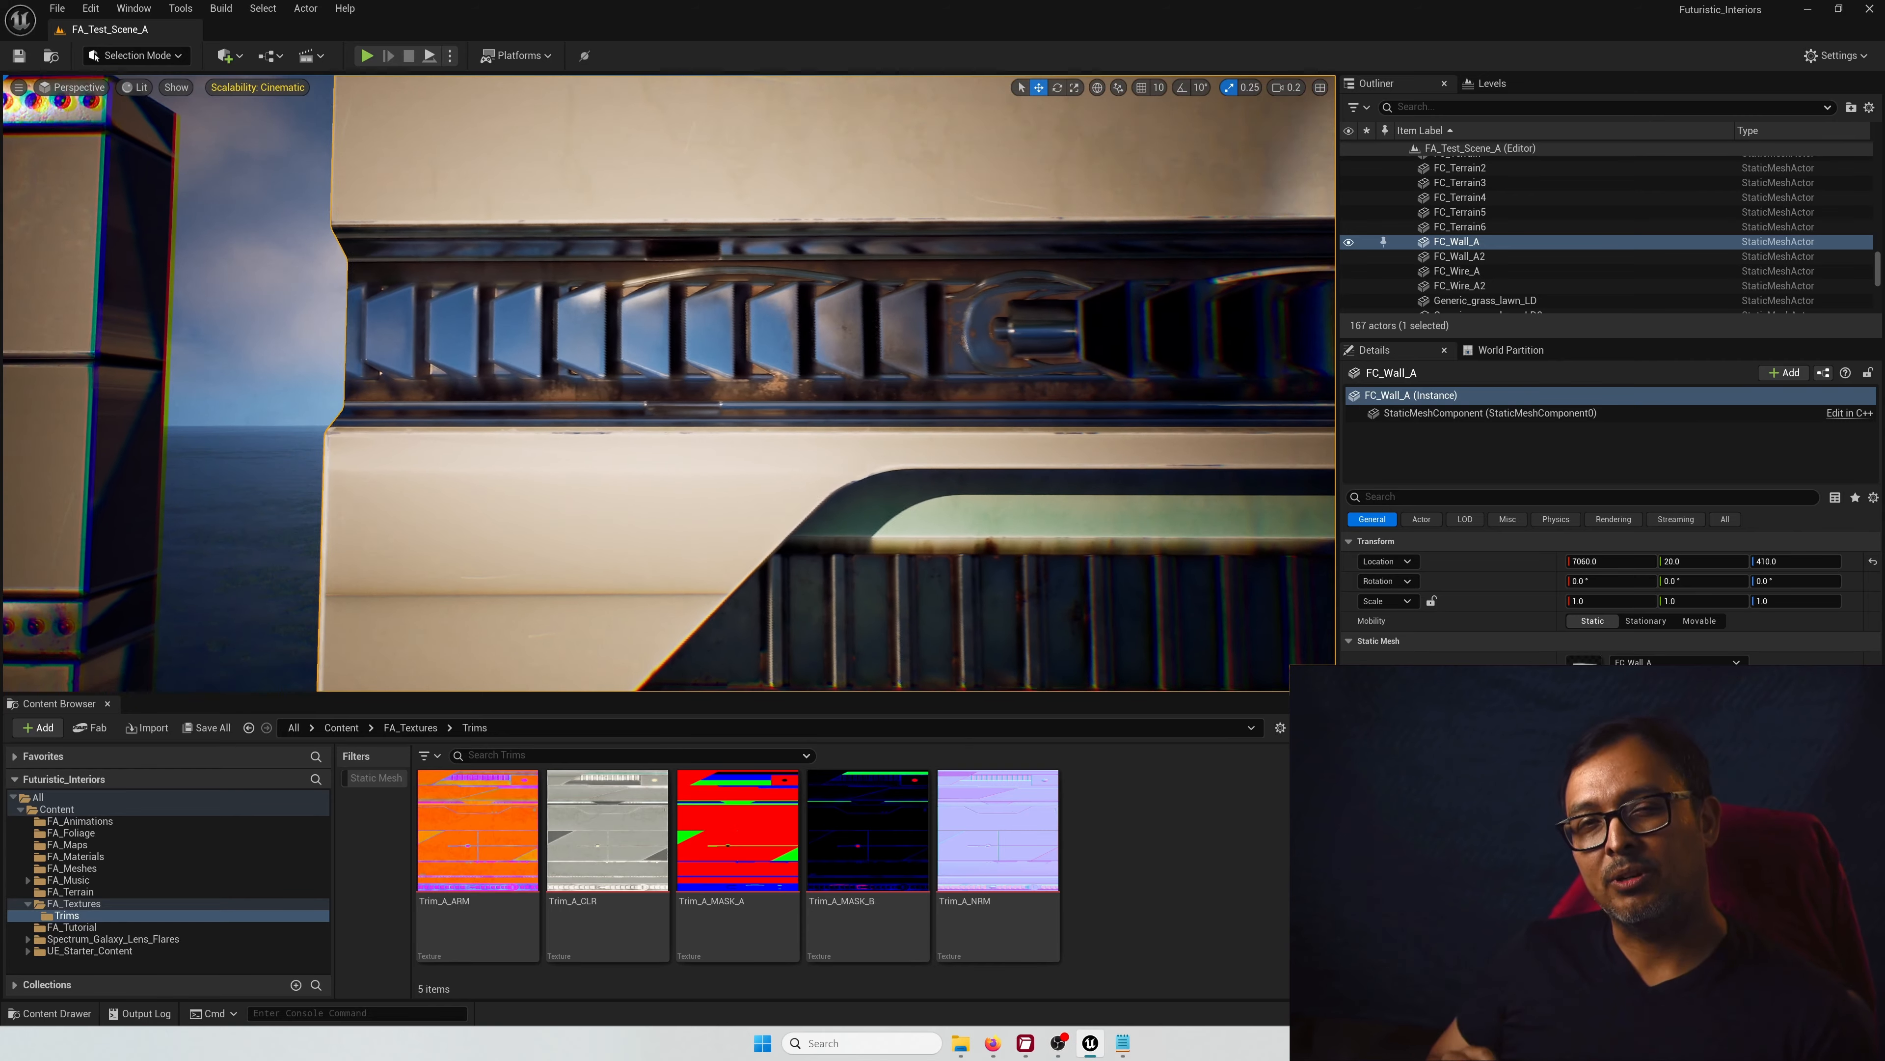
key("w")
key("a")
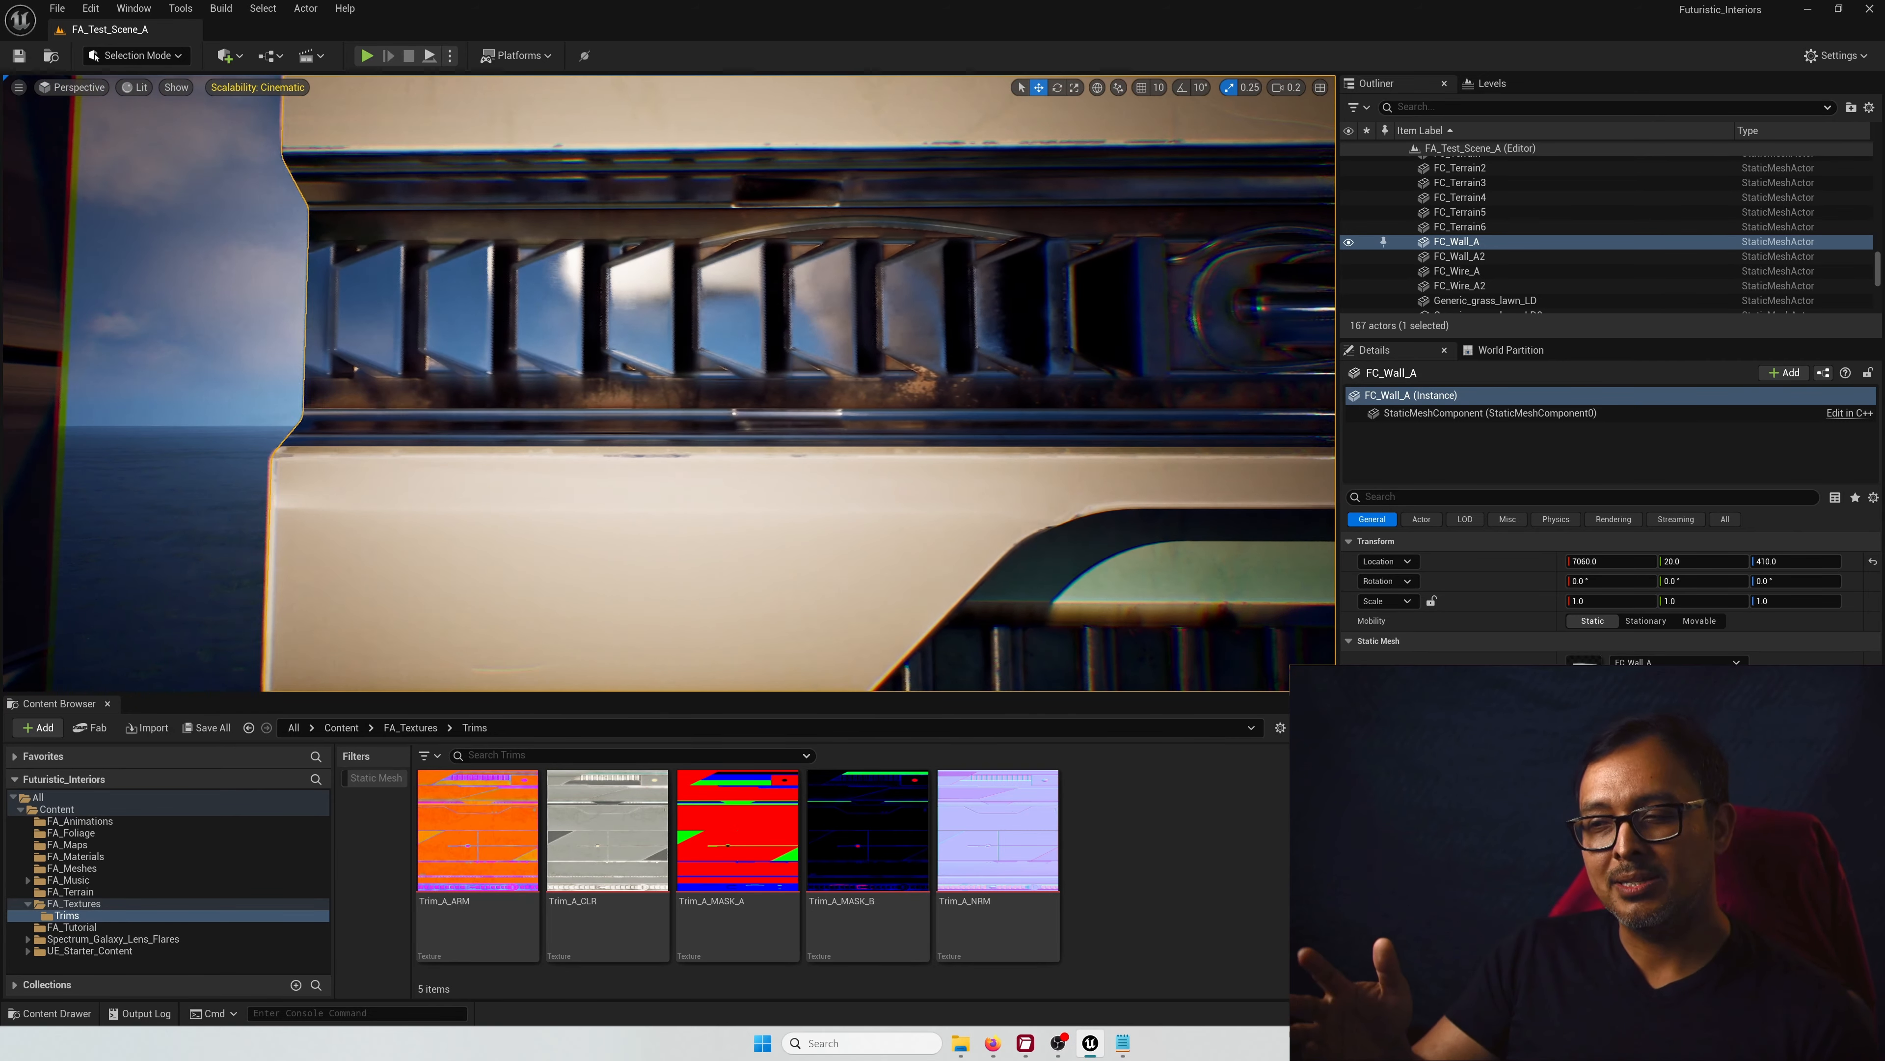
key("d")
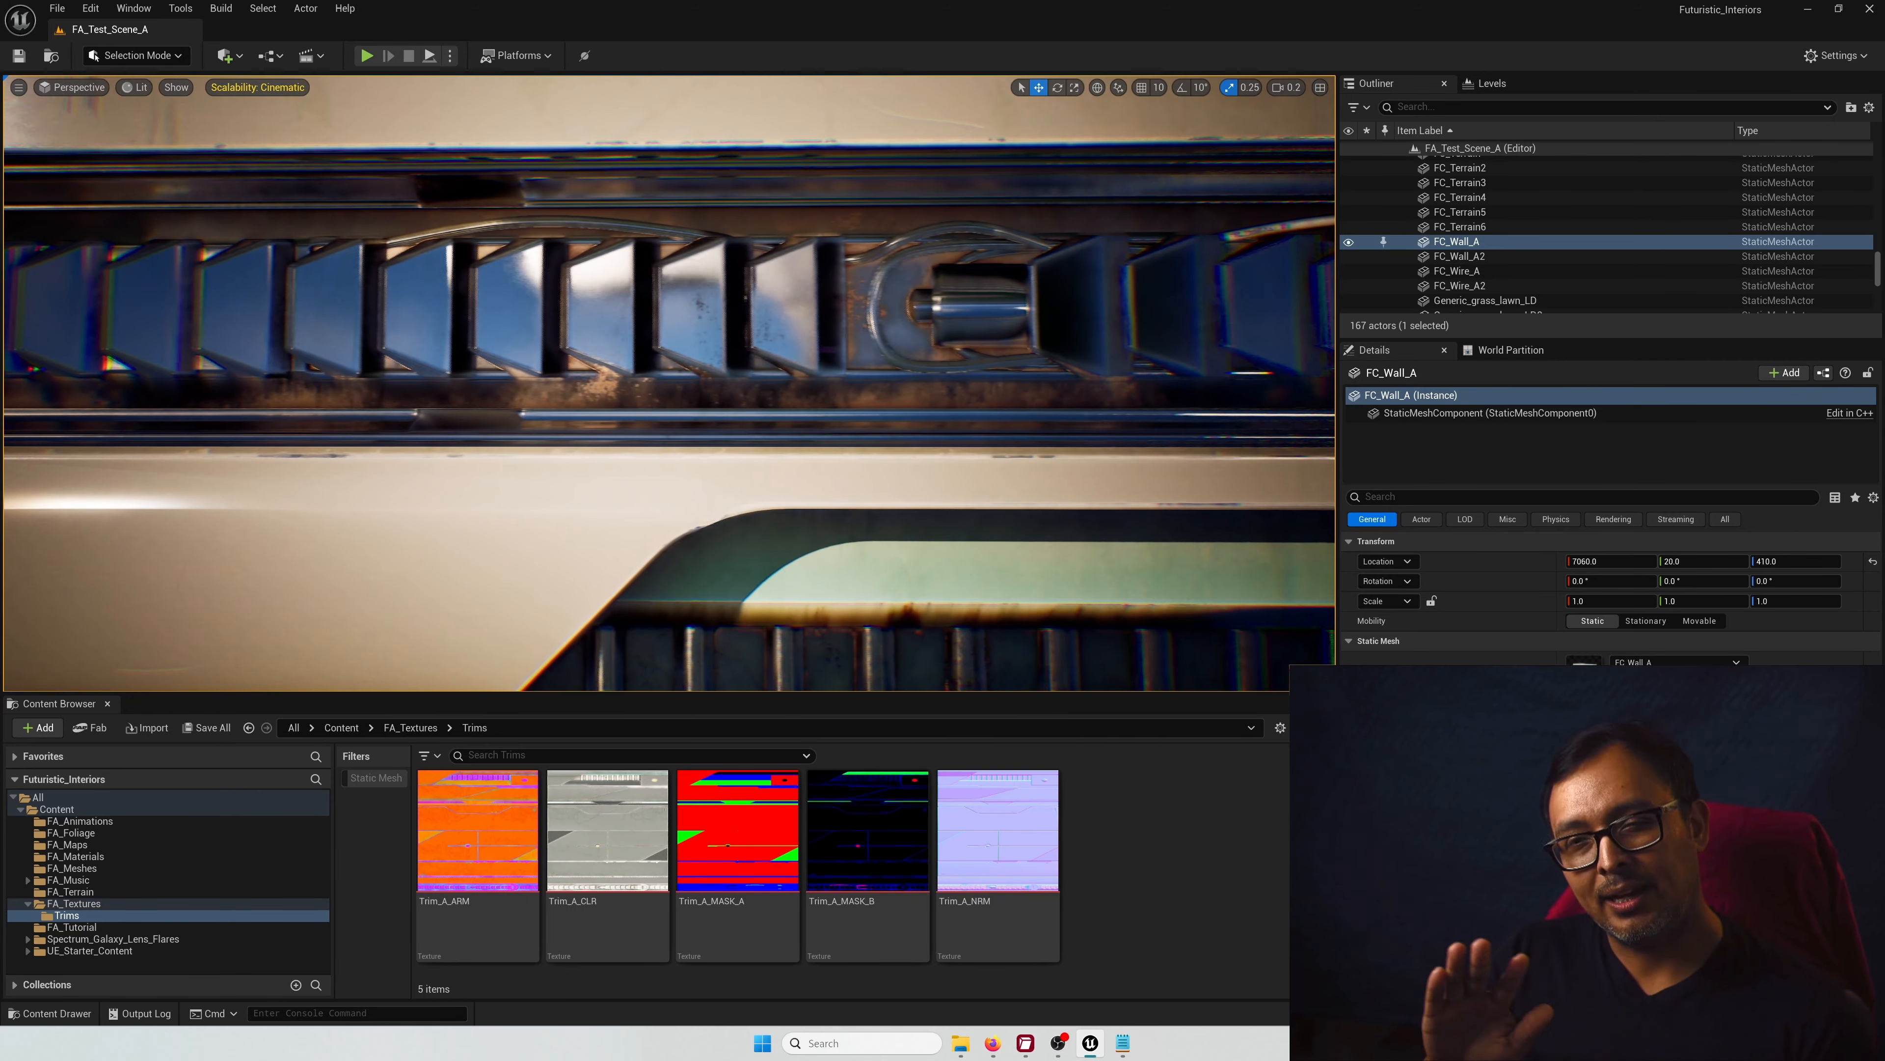
key("d")
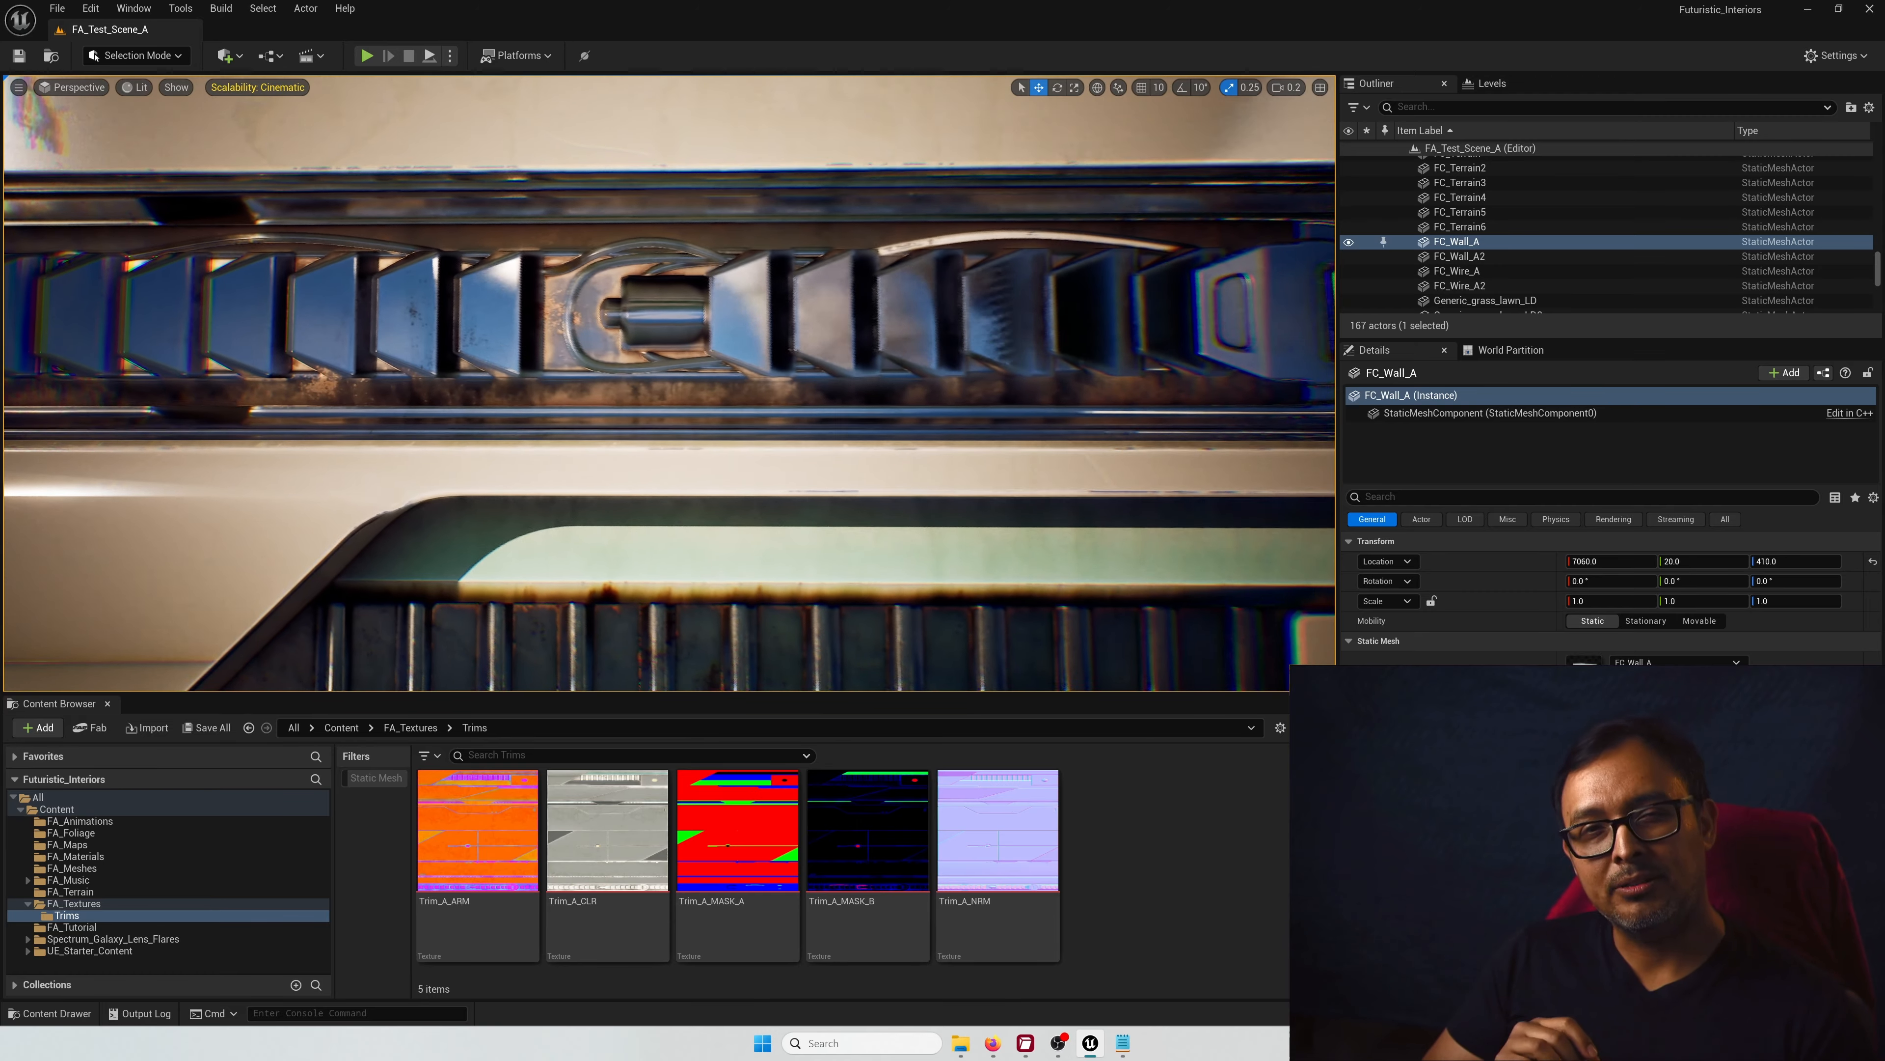
key("d")
key("s")
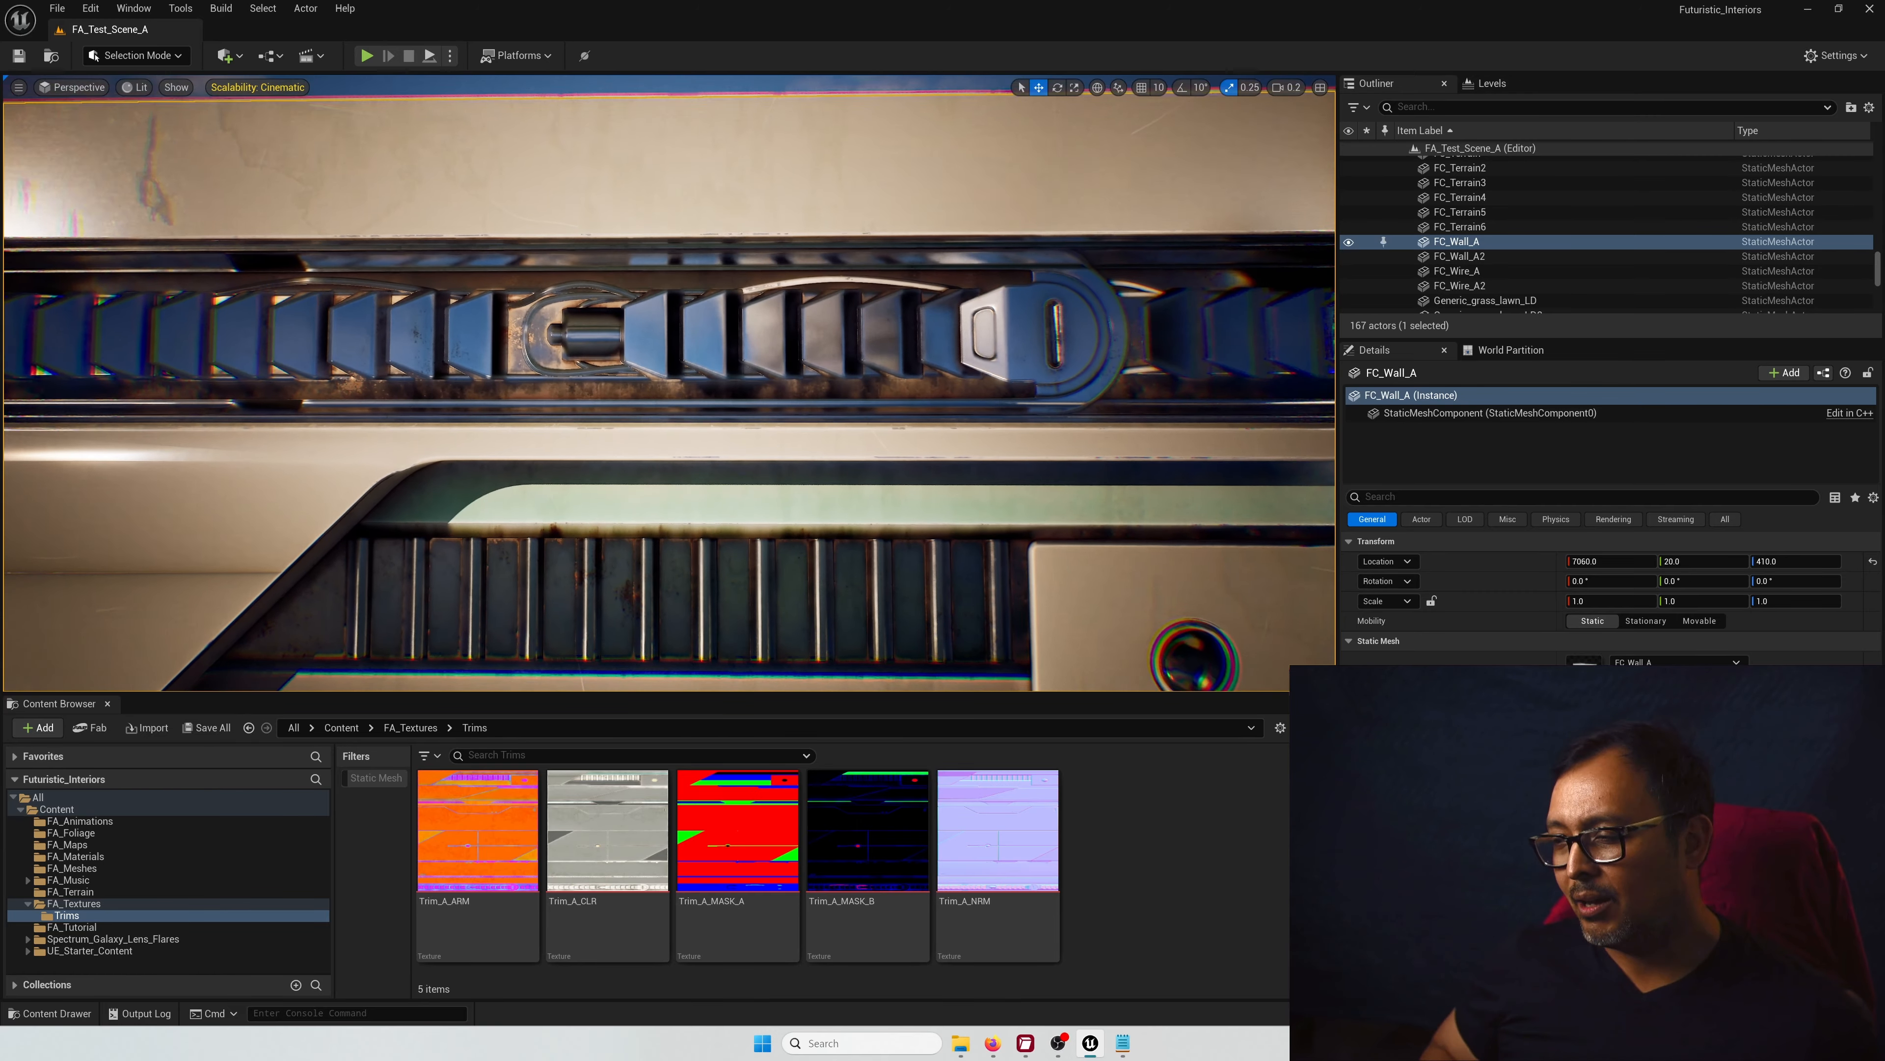
key("s")
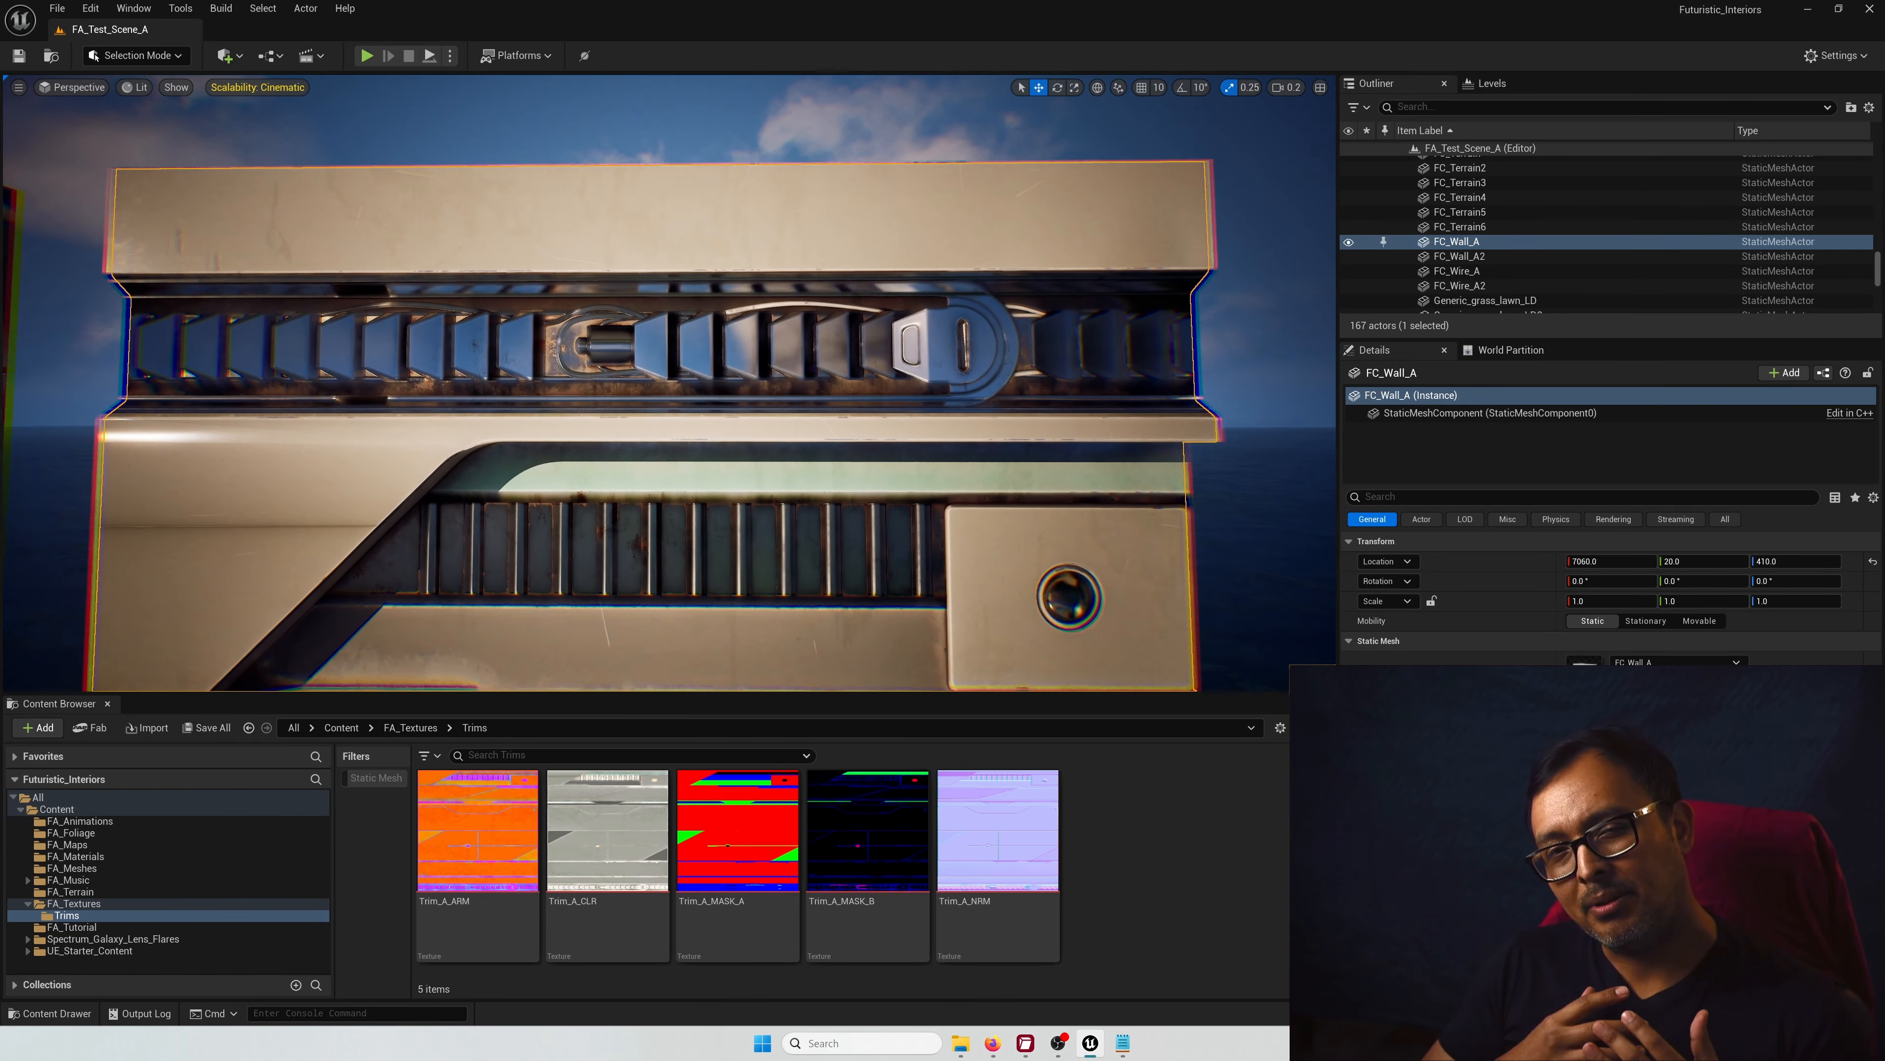
key("s")
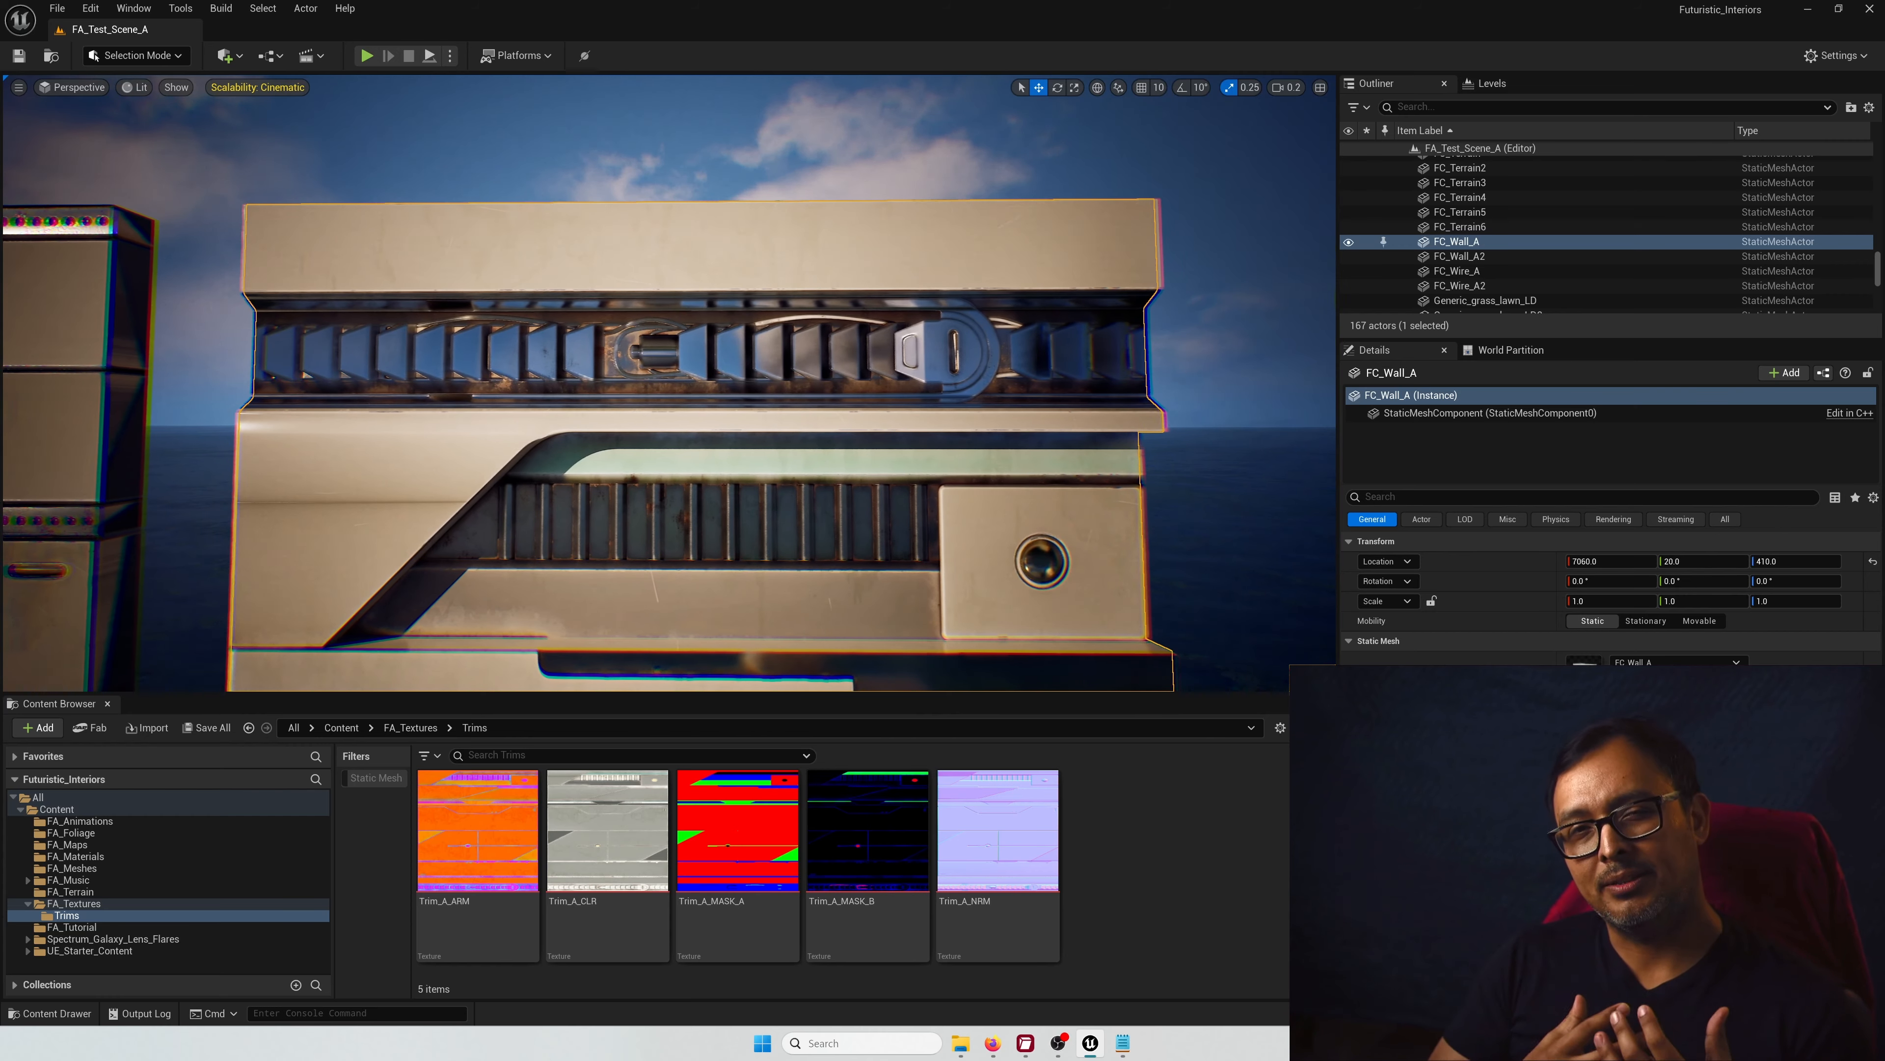
key("a")
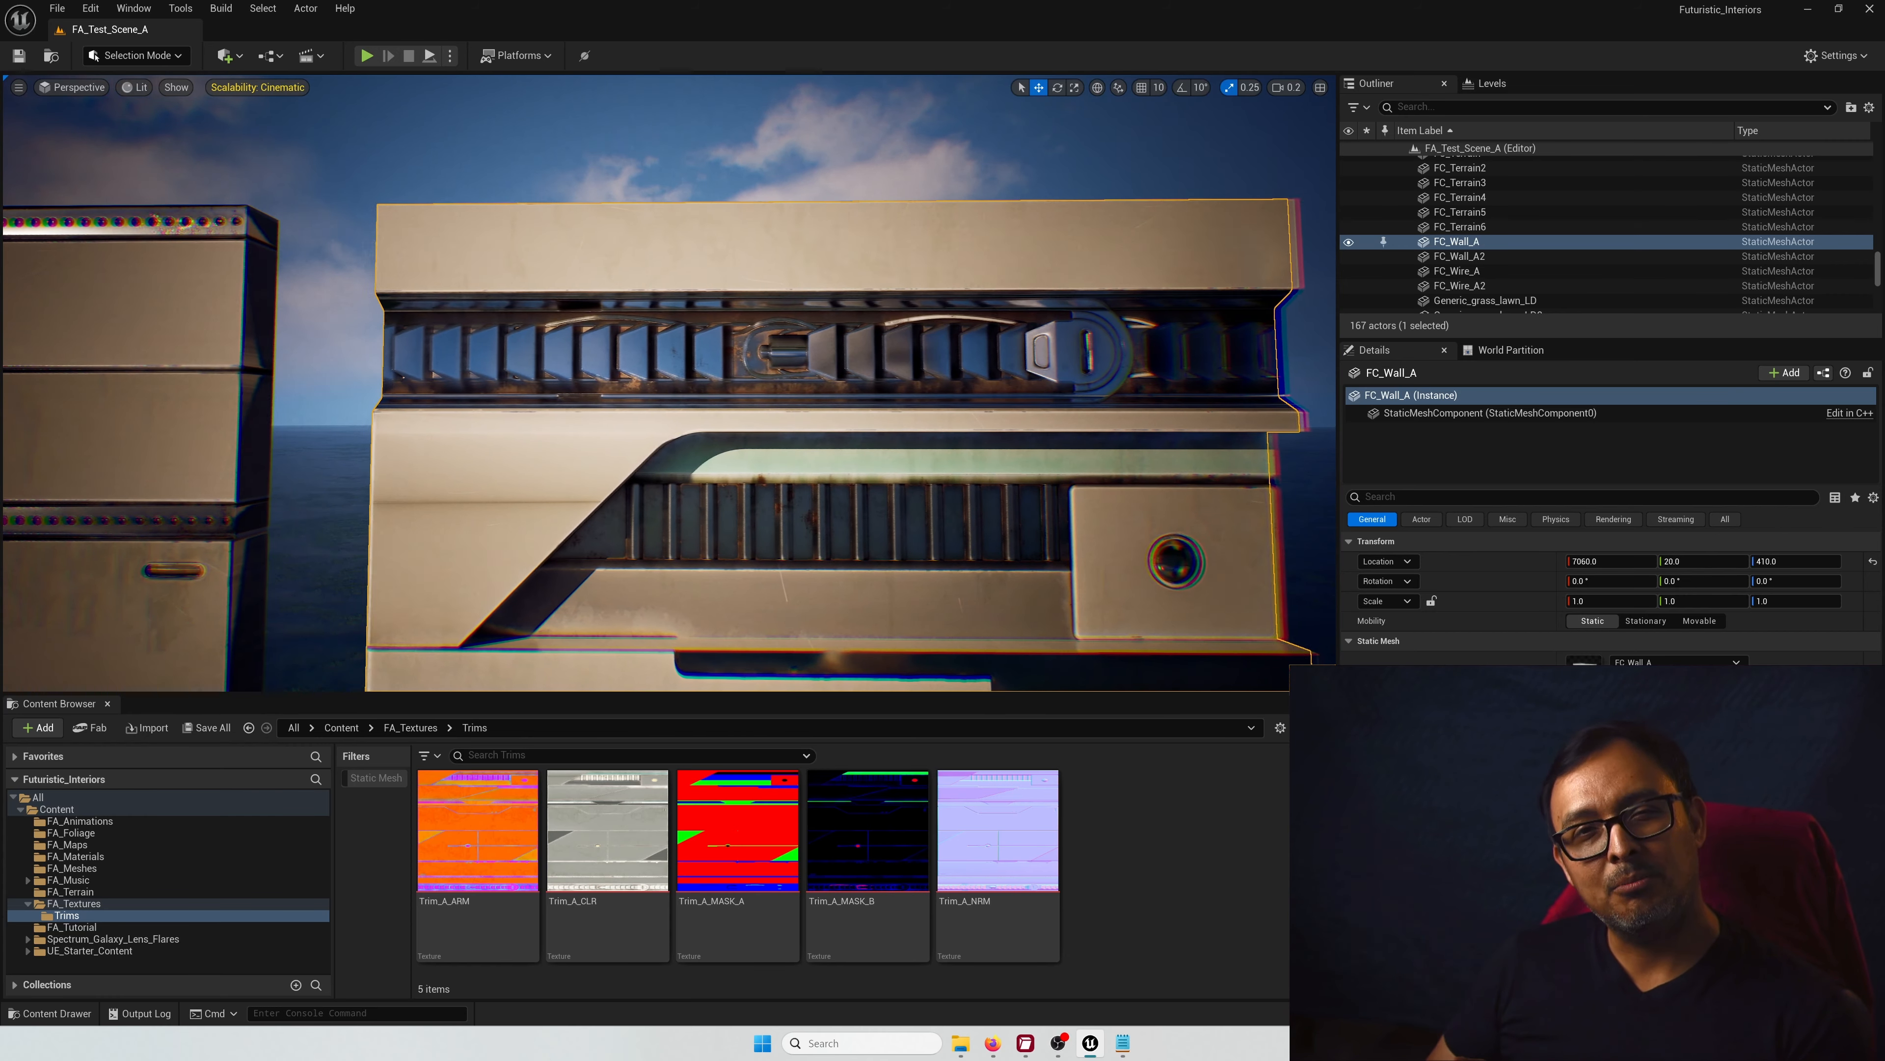
key("a")
key("a")
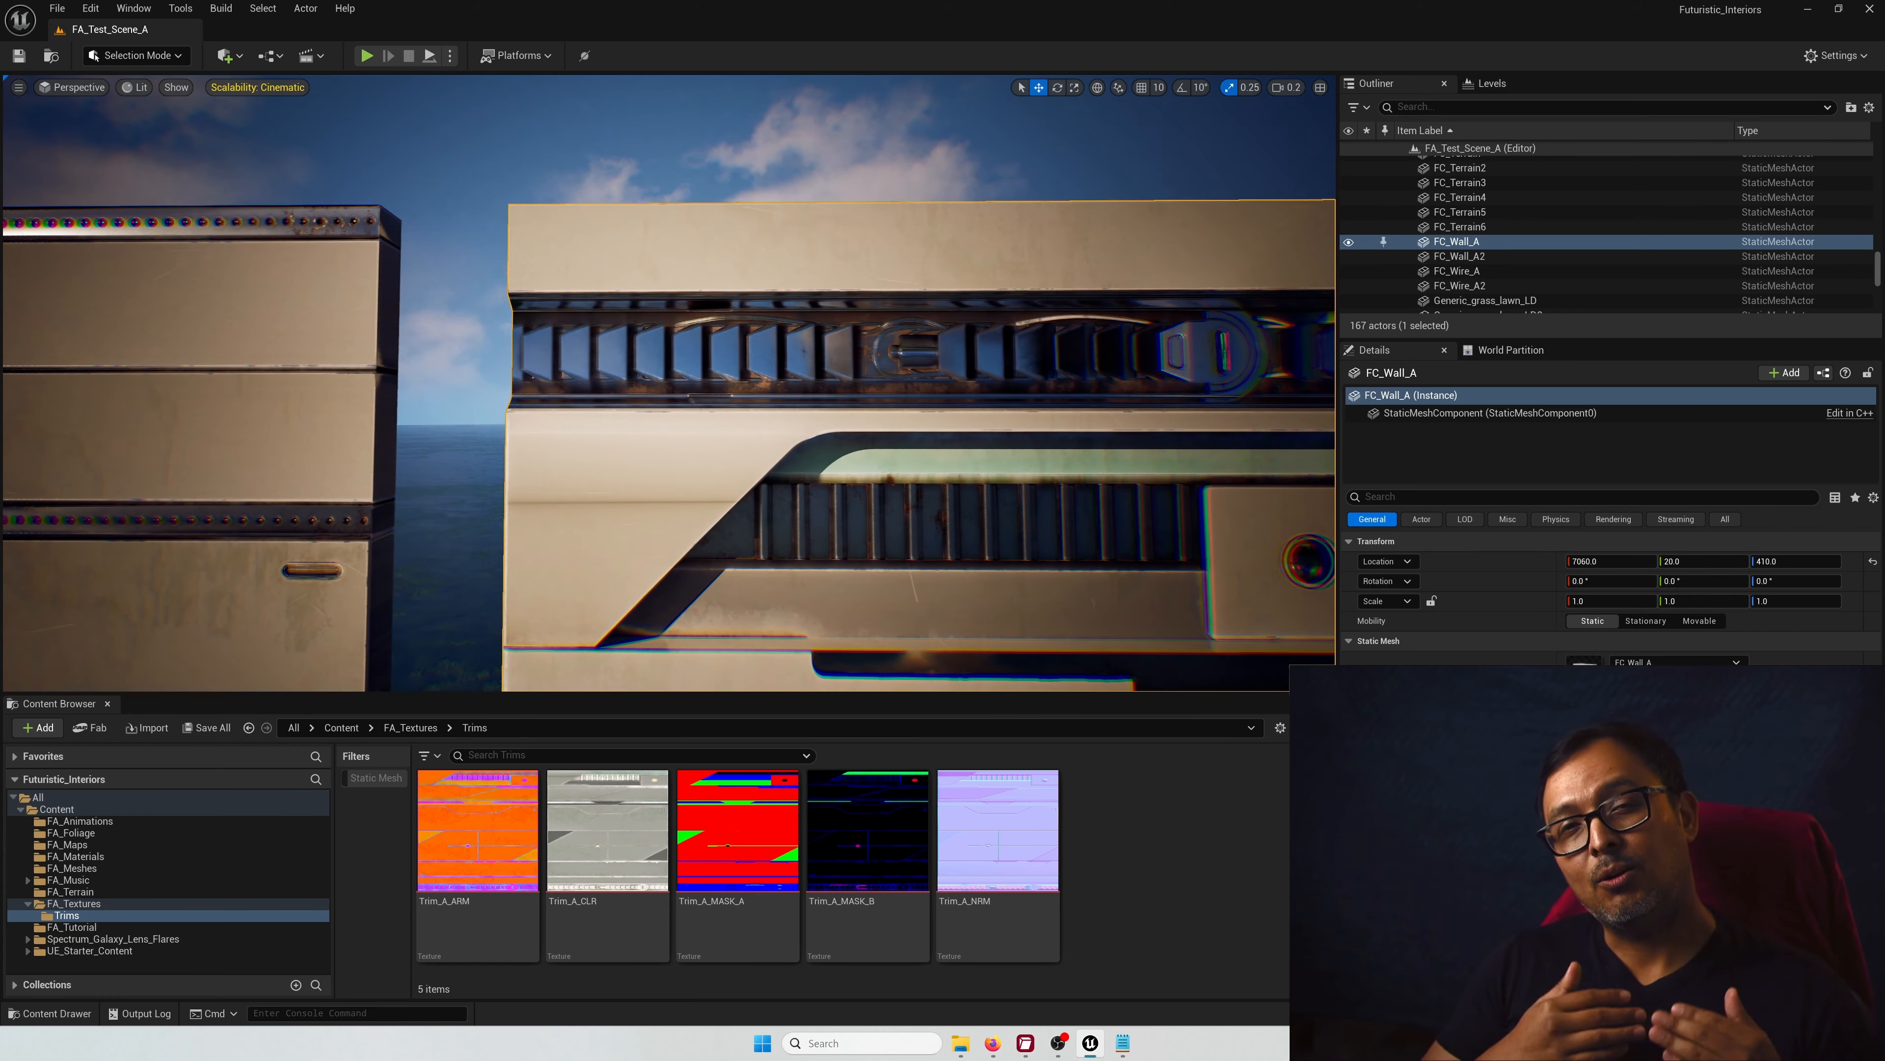
key("a")
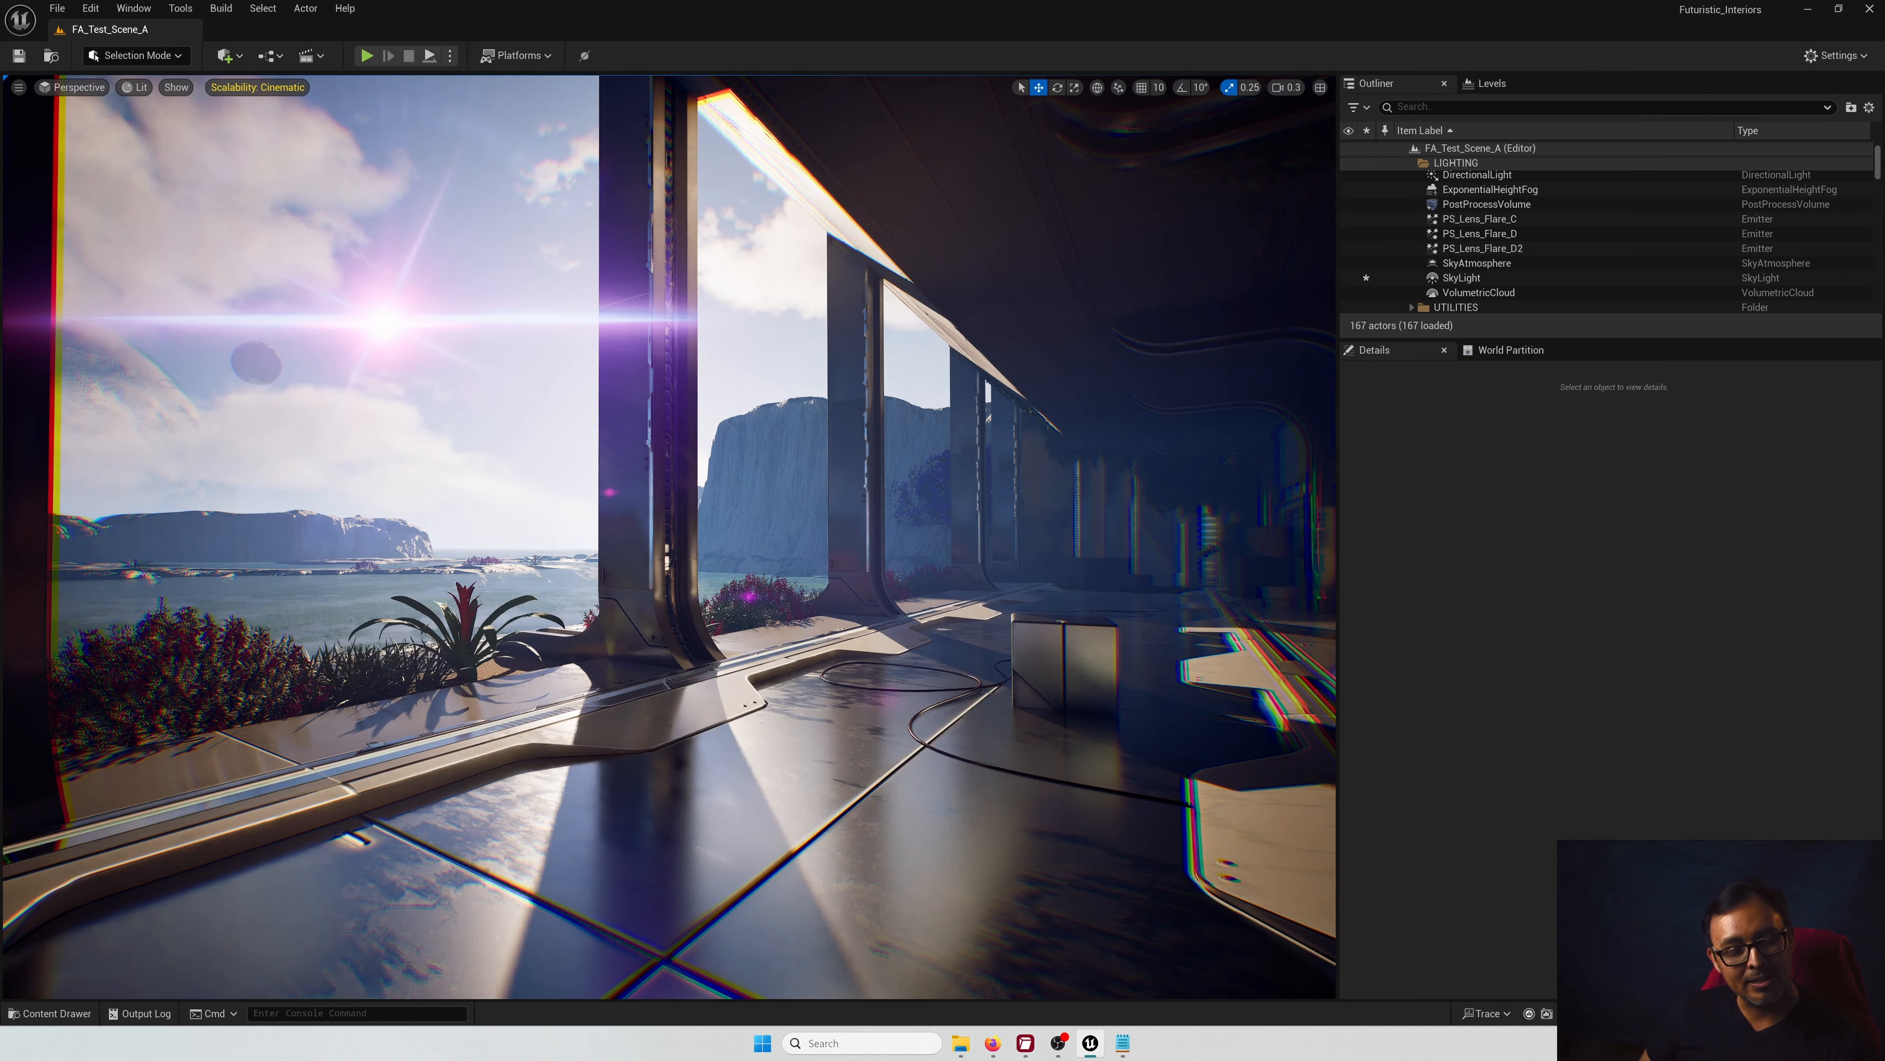
Step: Look down the finished corridor and select the LIGHTING folder's actors from DirectionalLight through VolumetricCloud
right_click_drag(668, 536, 779, 557)
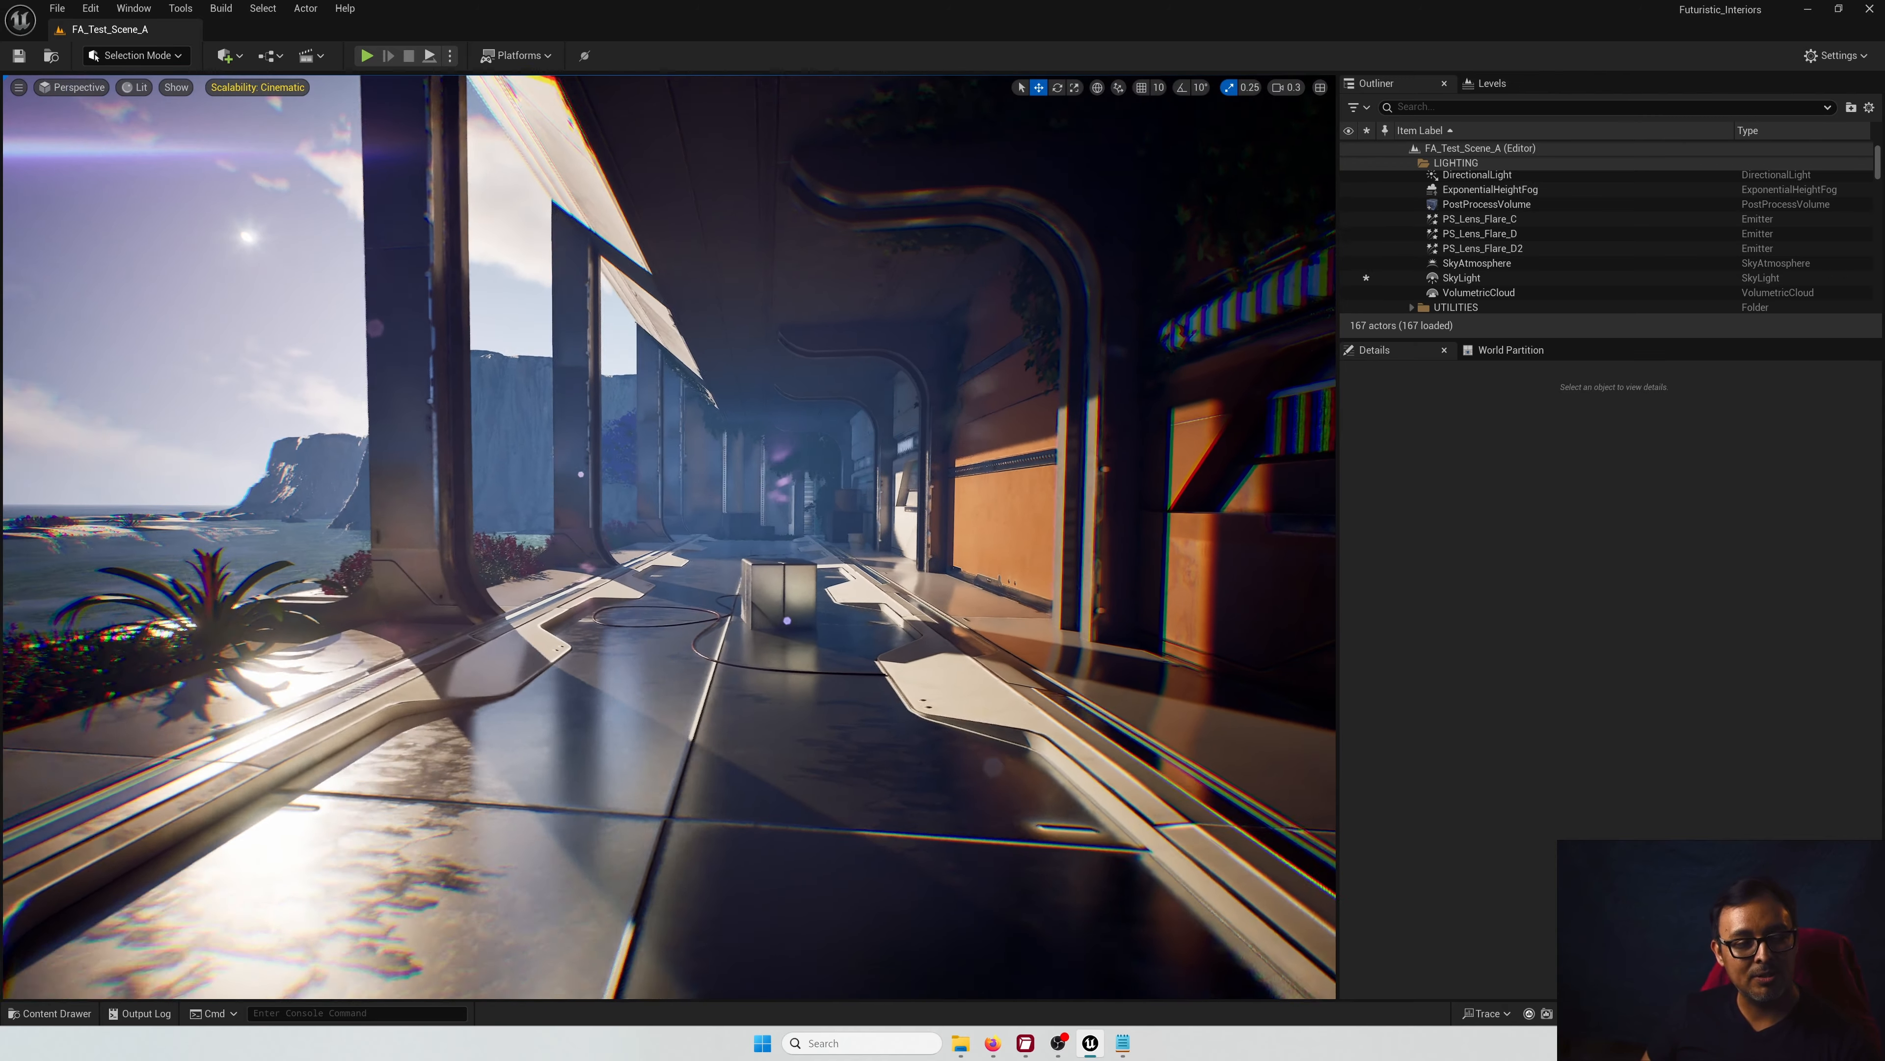
key("s")
scroll(779, 557, "up", 1)
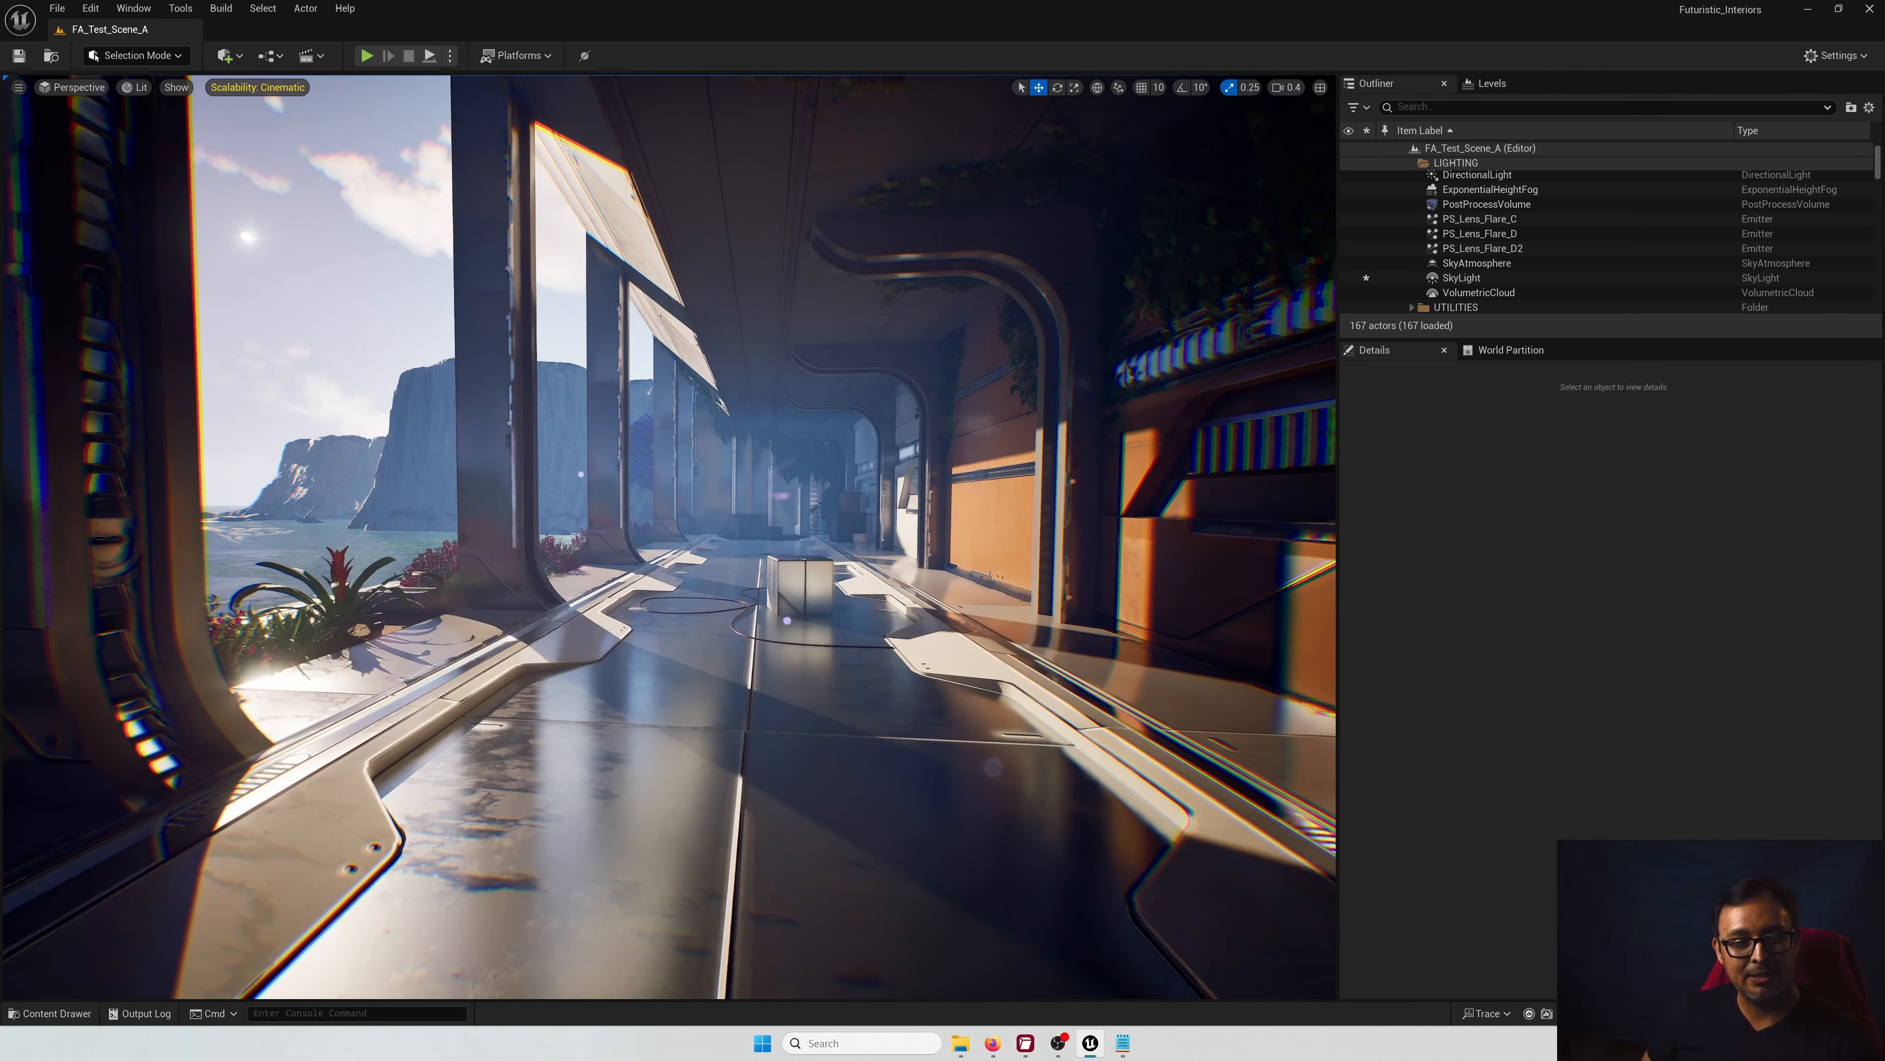
key("s")
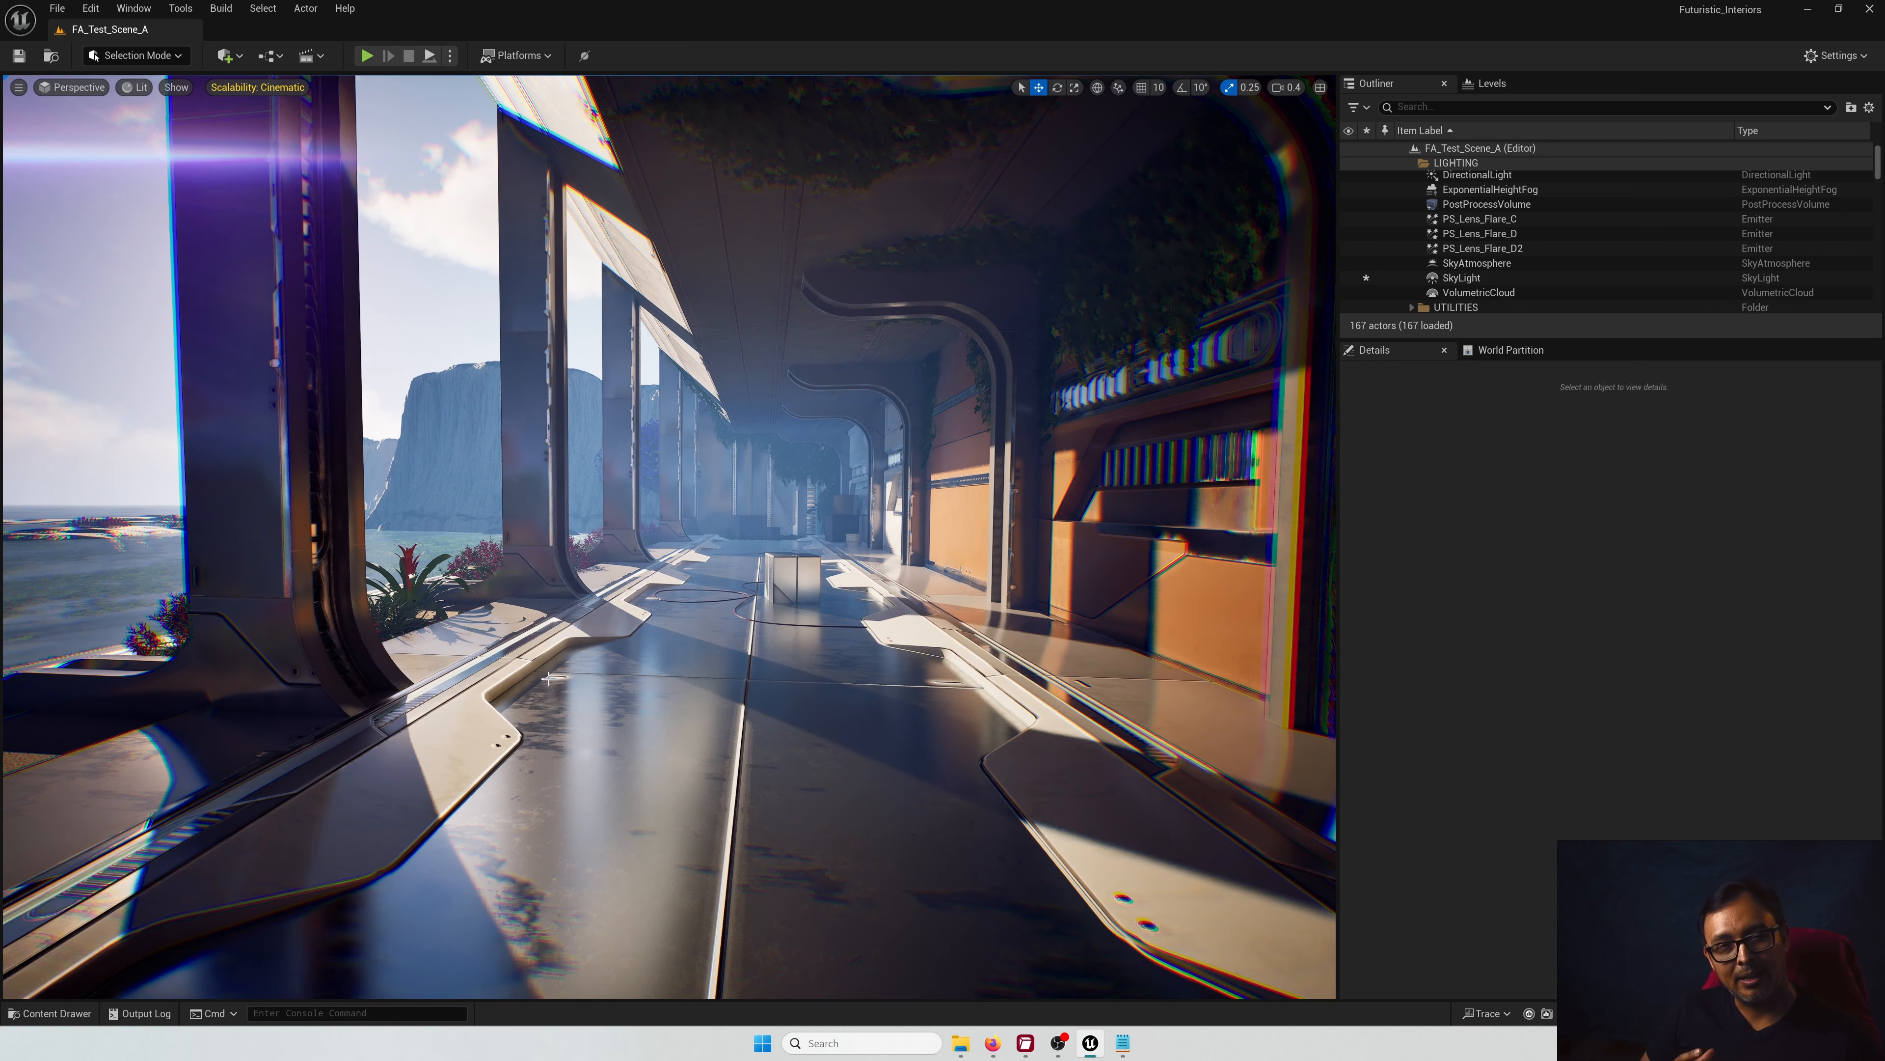
left_click(1479, 174)
left_click(1465, 291, "shift")
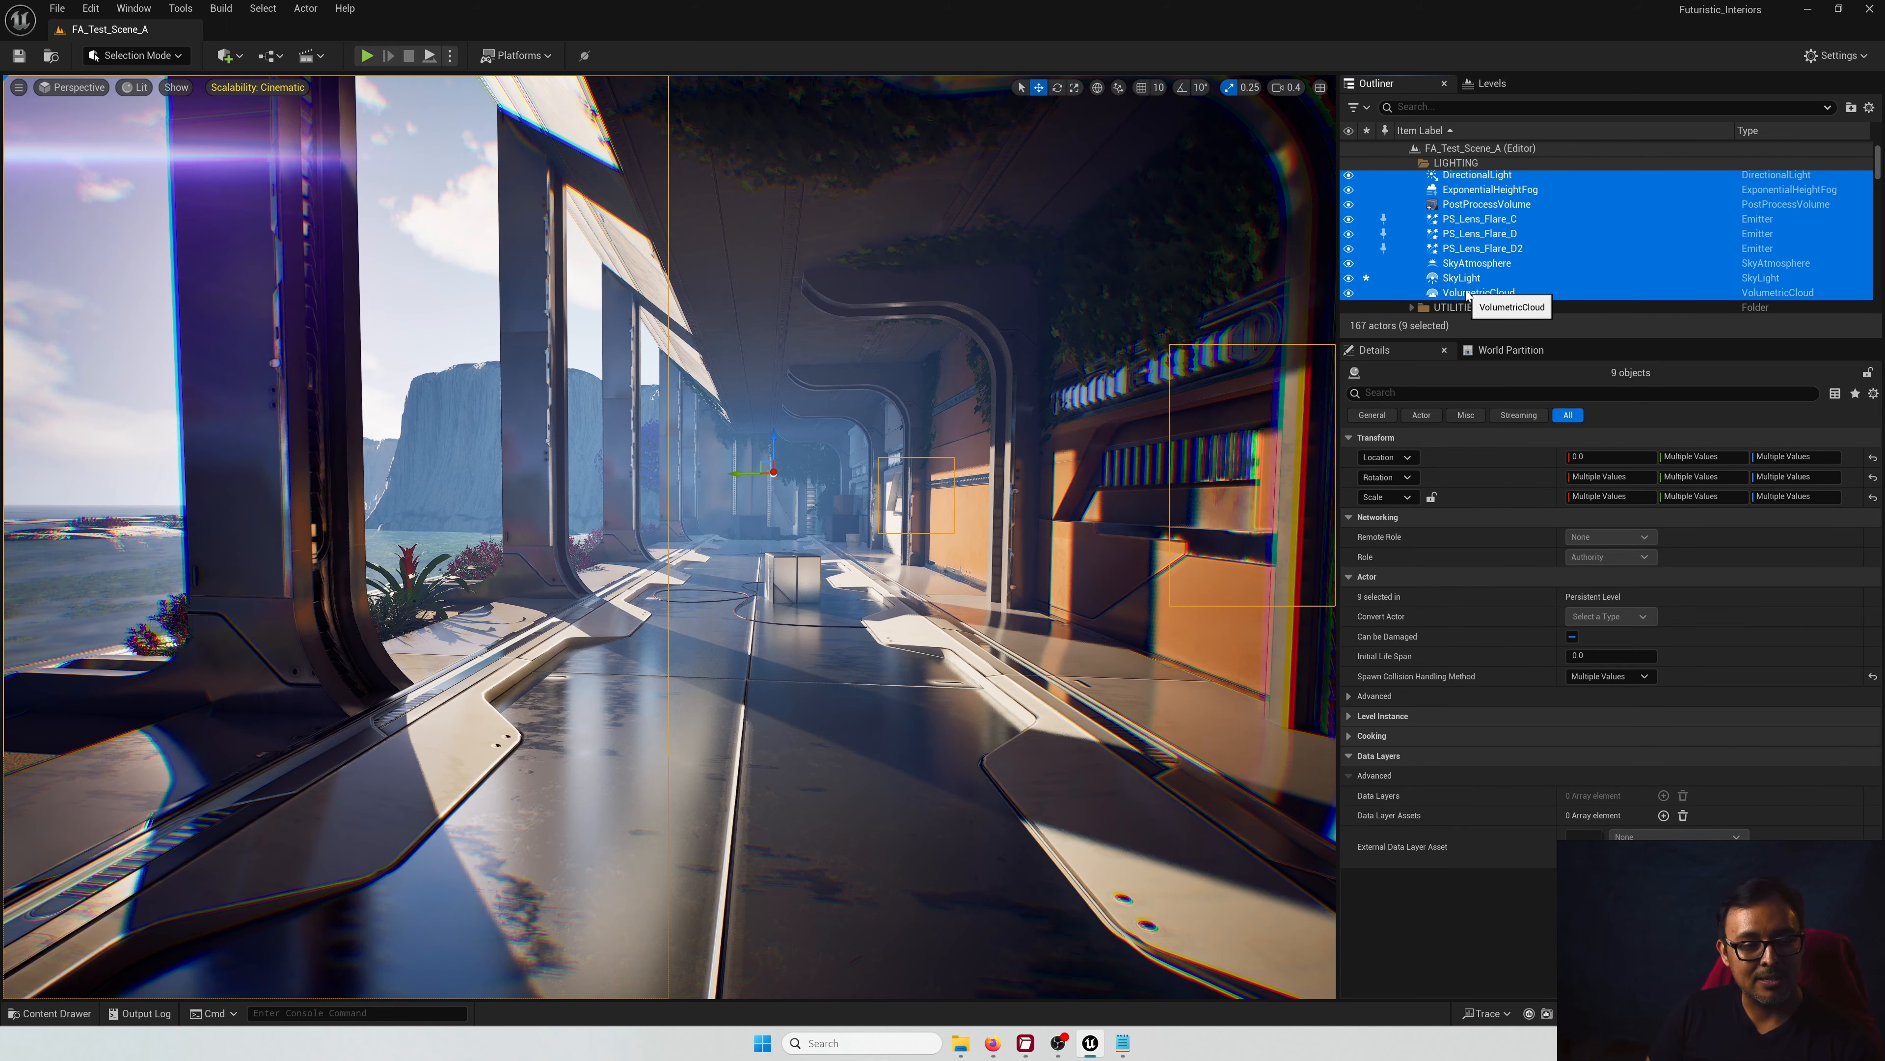
Step: Delete the selected lighting actors and create a new sky light, directional light, sky atmosphere, volumetric cloud and height fog with the Env. Light Mixer
key("Delete")
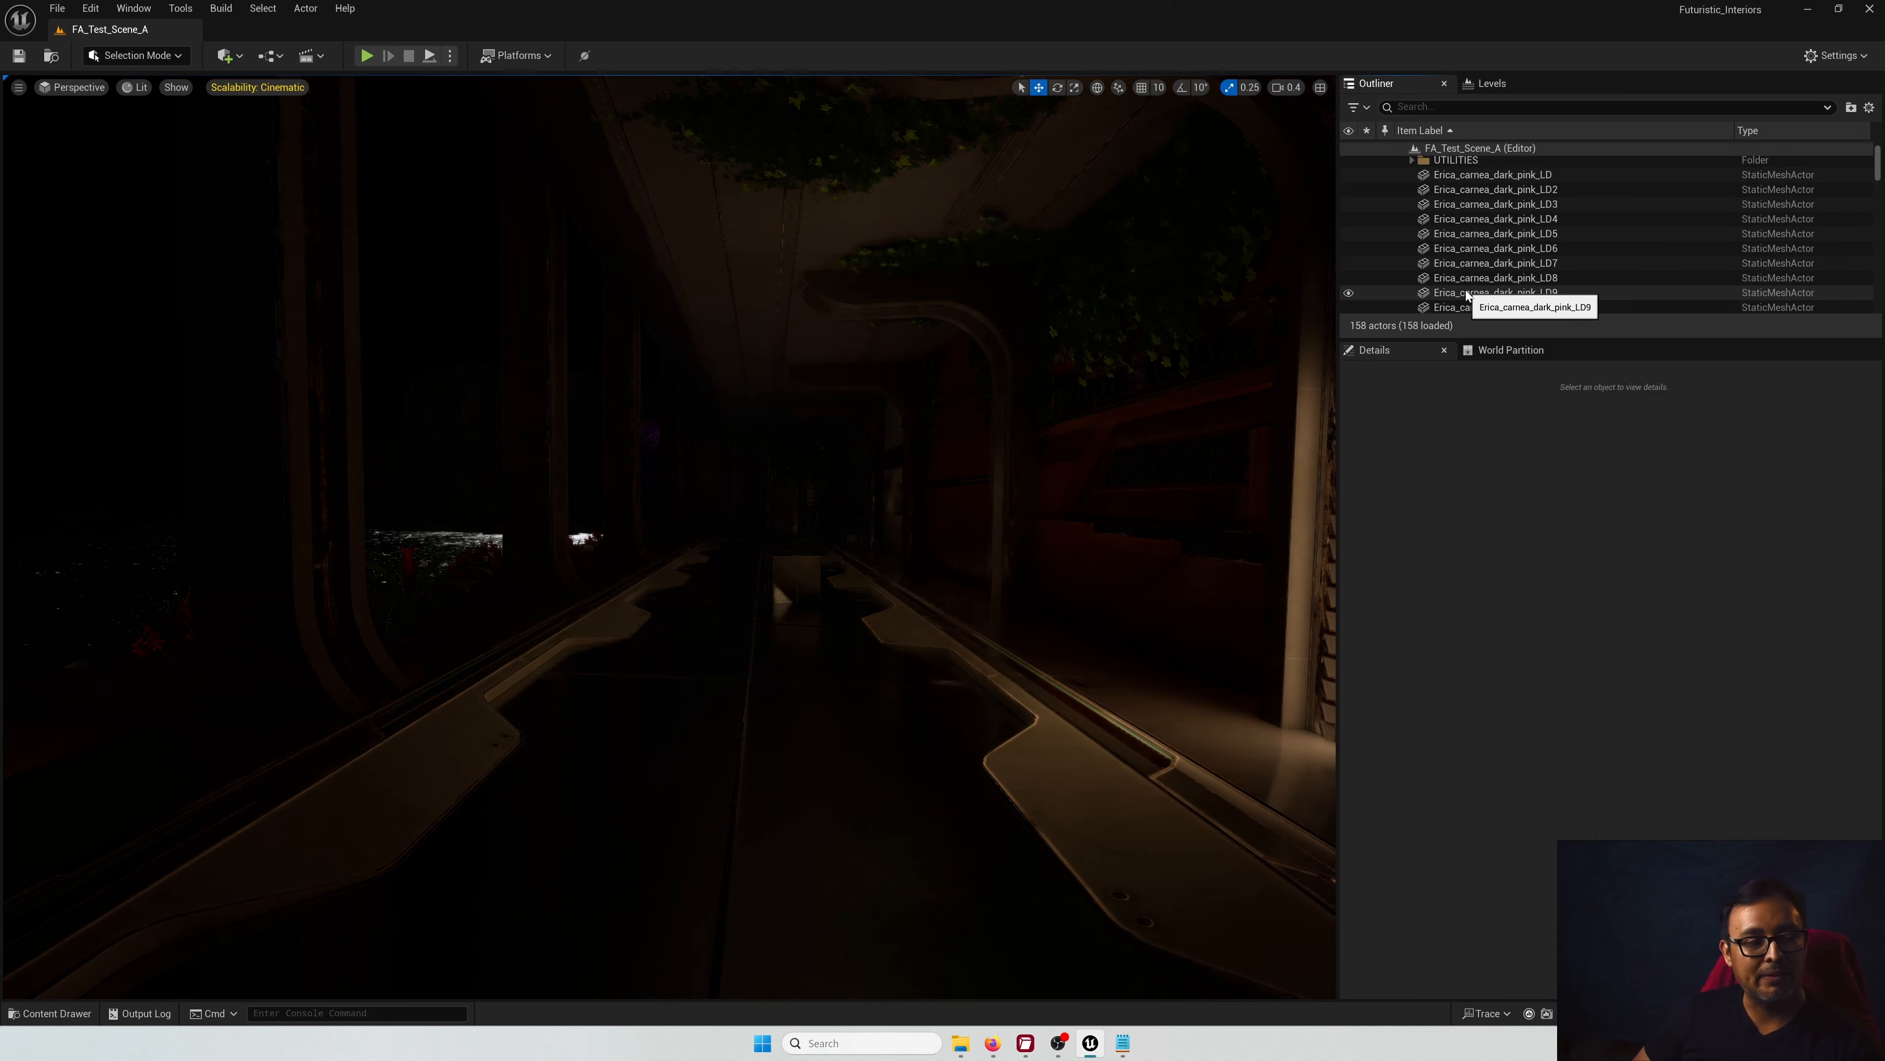
left_click(128, 9)
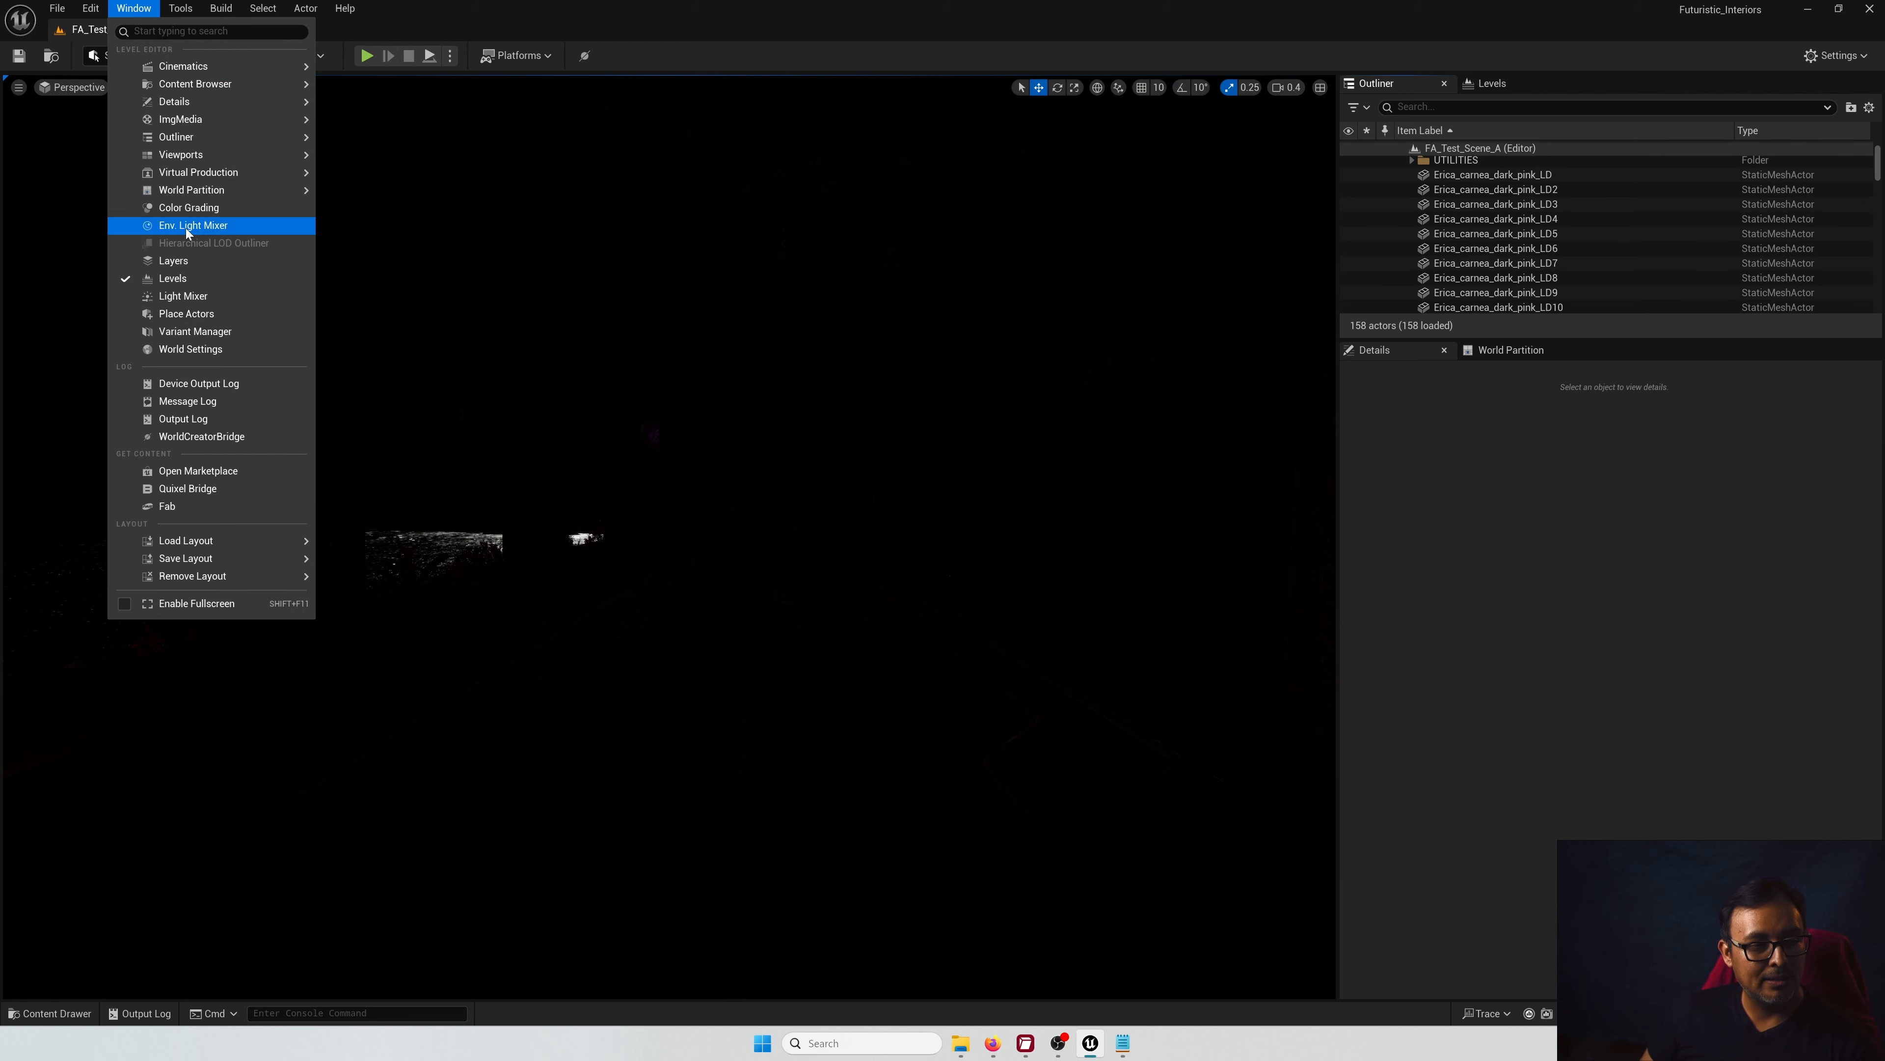
left_click(188, 228)
left_click(874, 285)
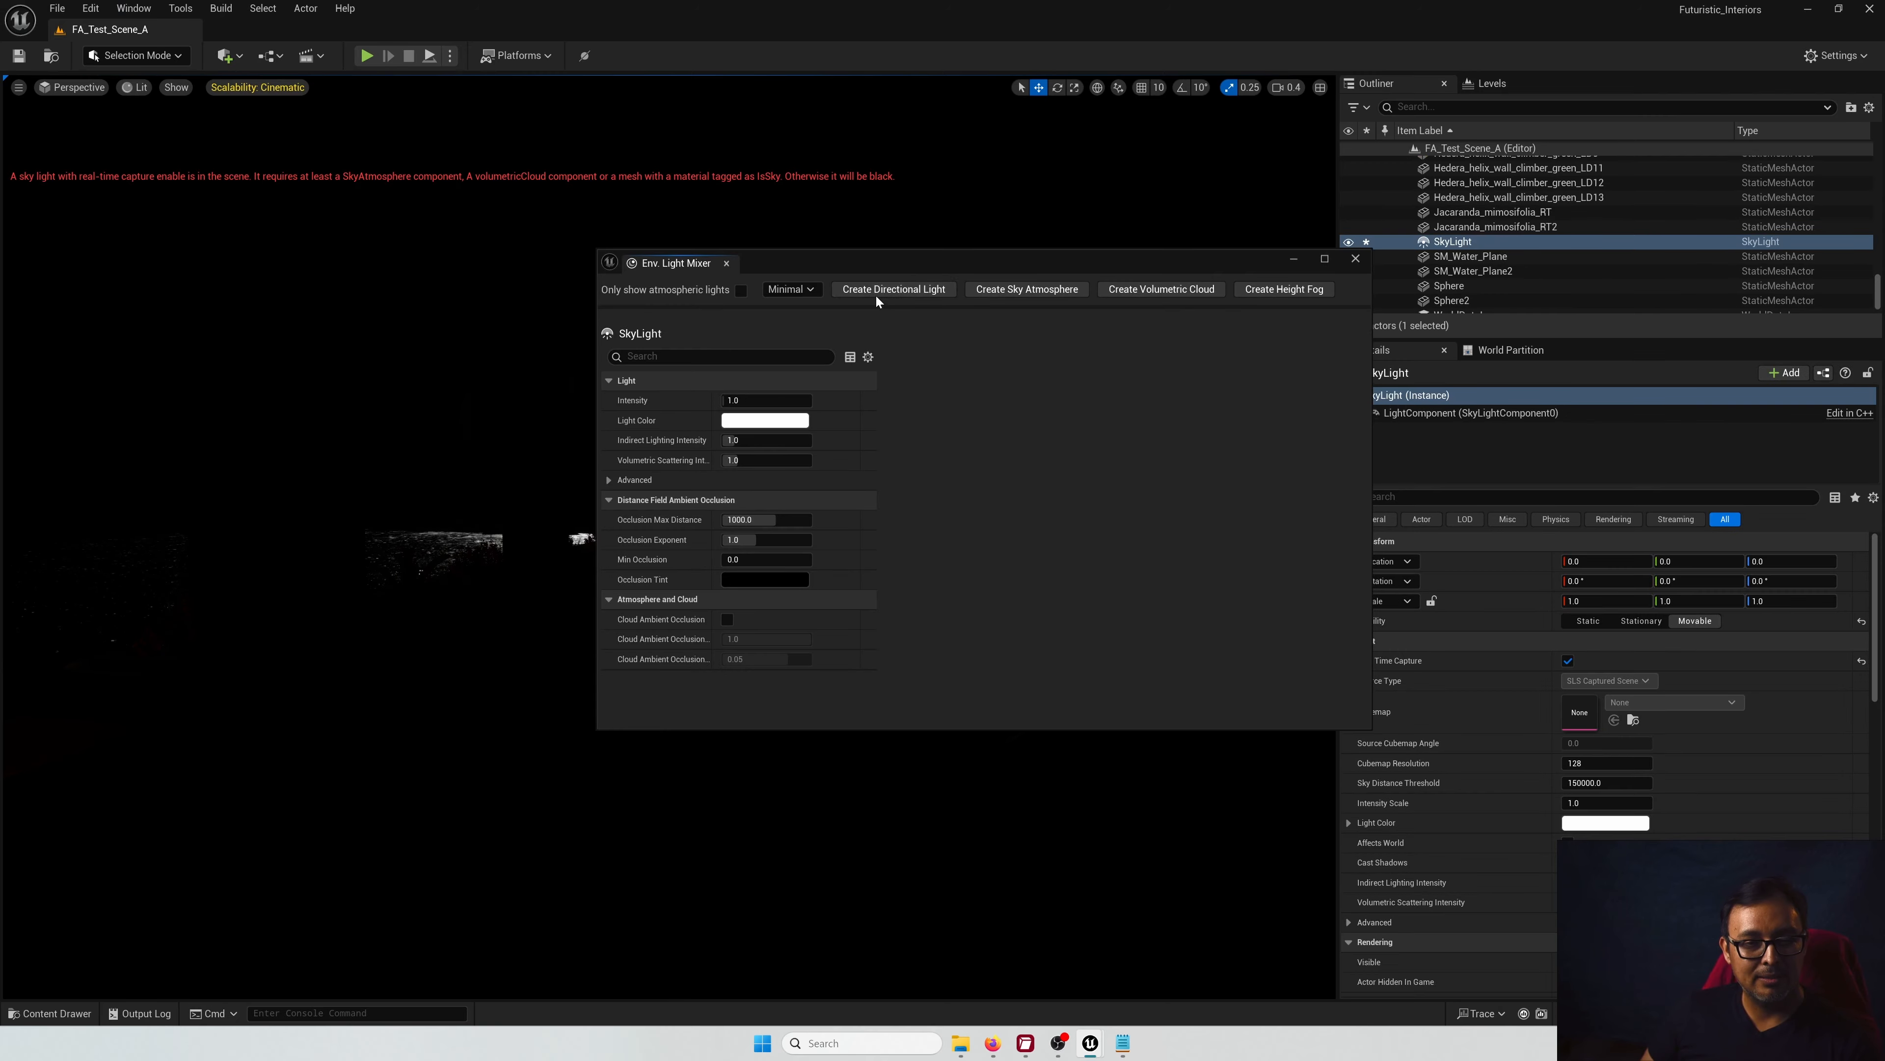
left_click(875, 295)
left_click(884, 293)
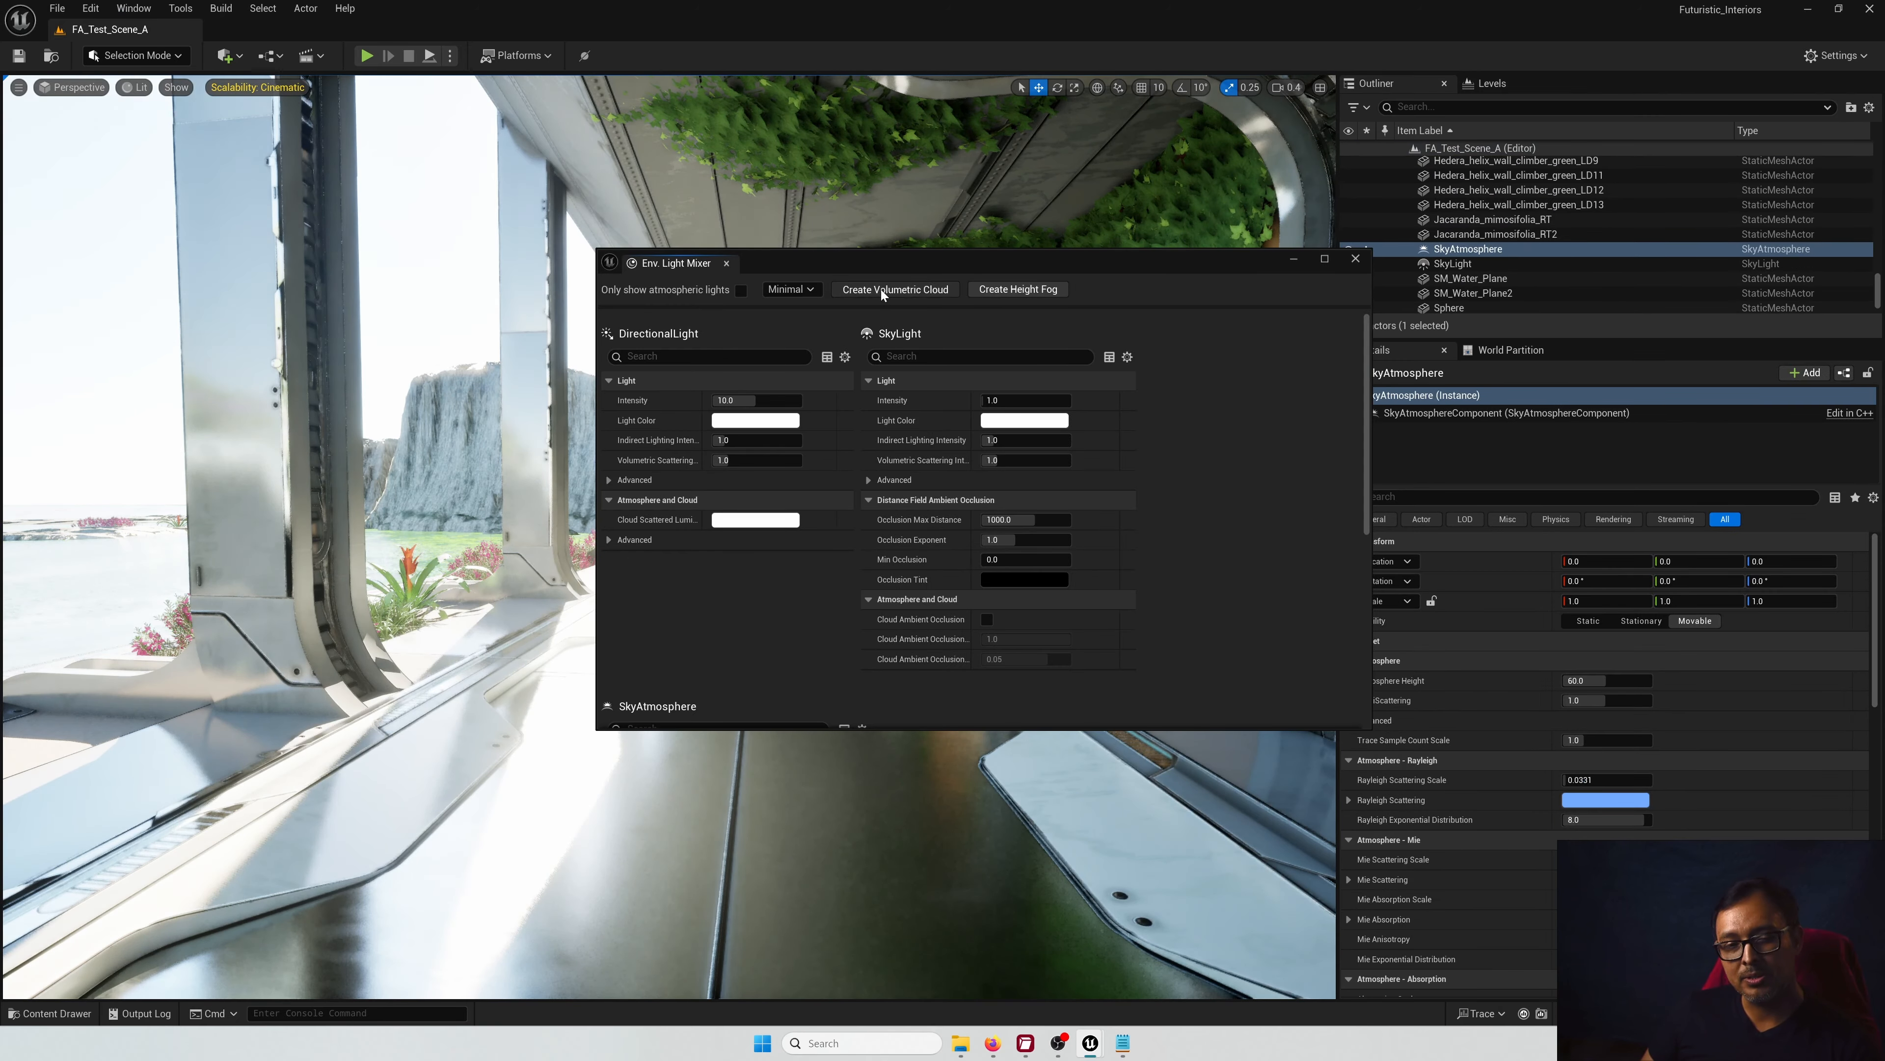
left_click(882, 288)
left_click(889, 287)
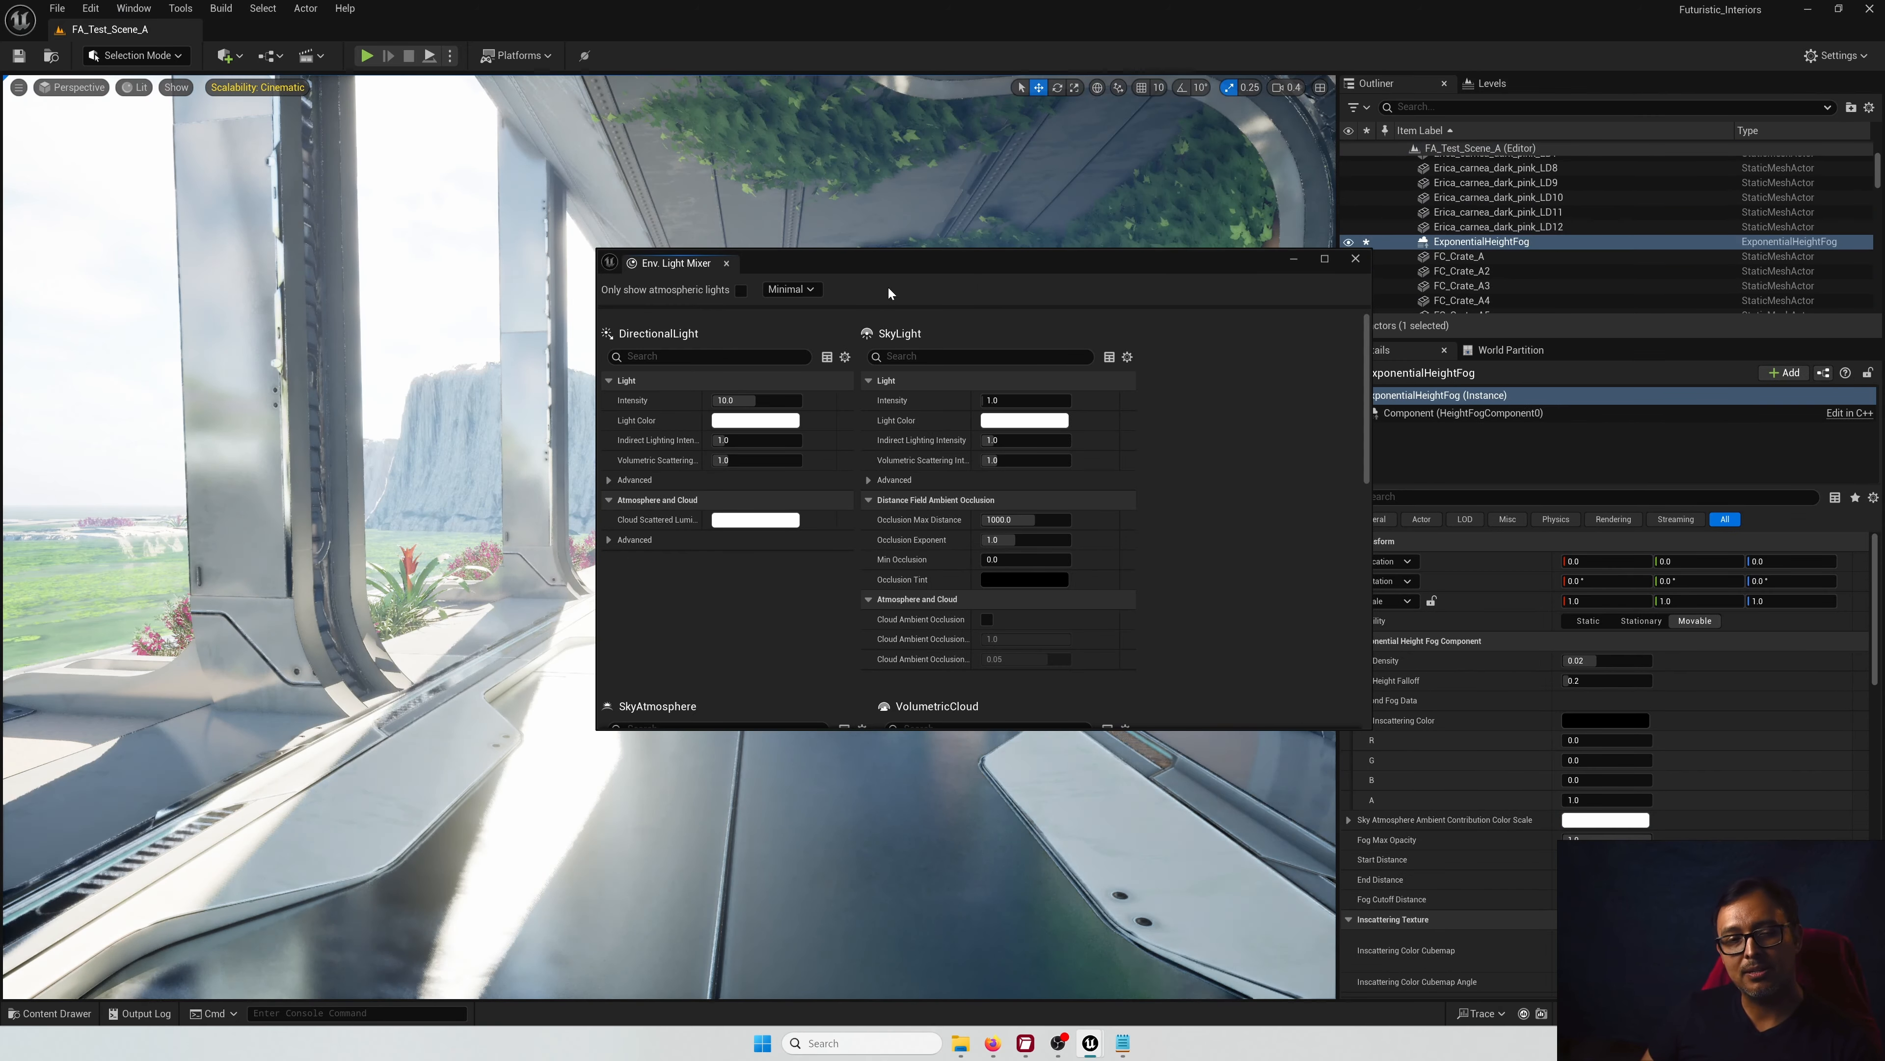
left_click(1359, 260)
right_click_drag(686, 605, 479, 591)
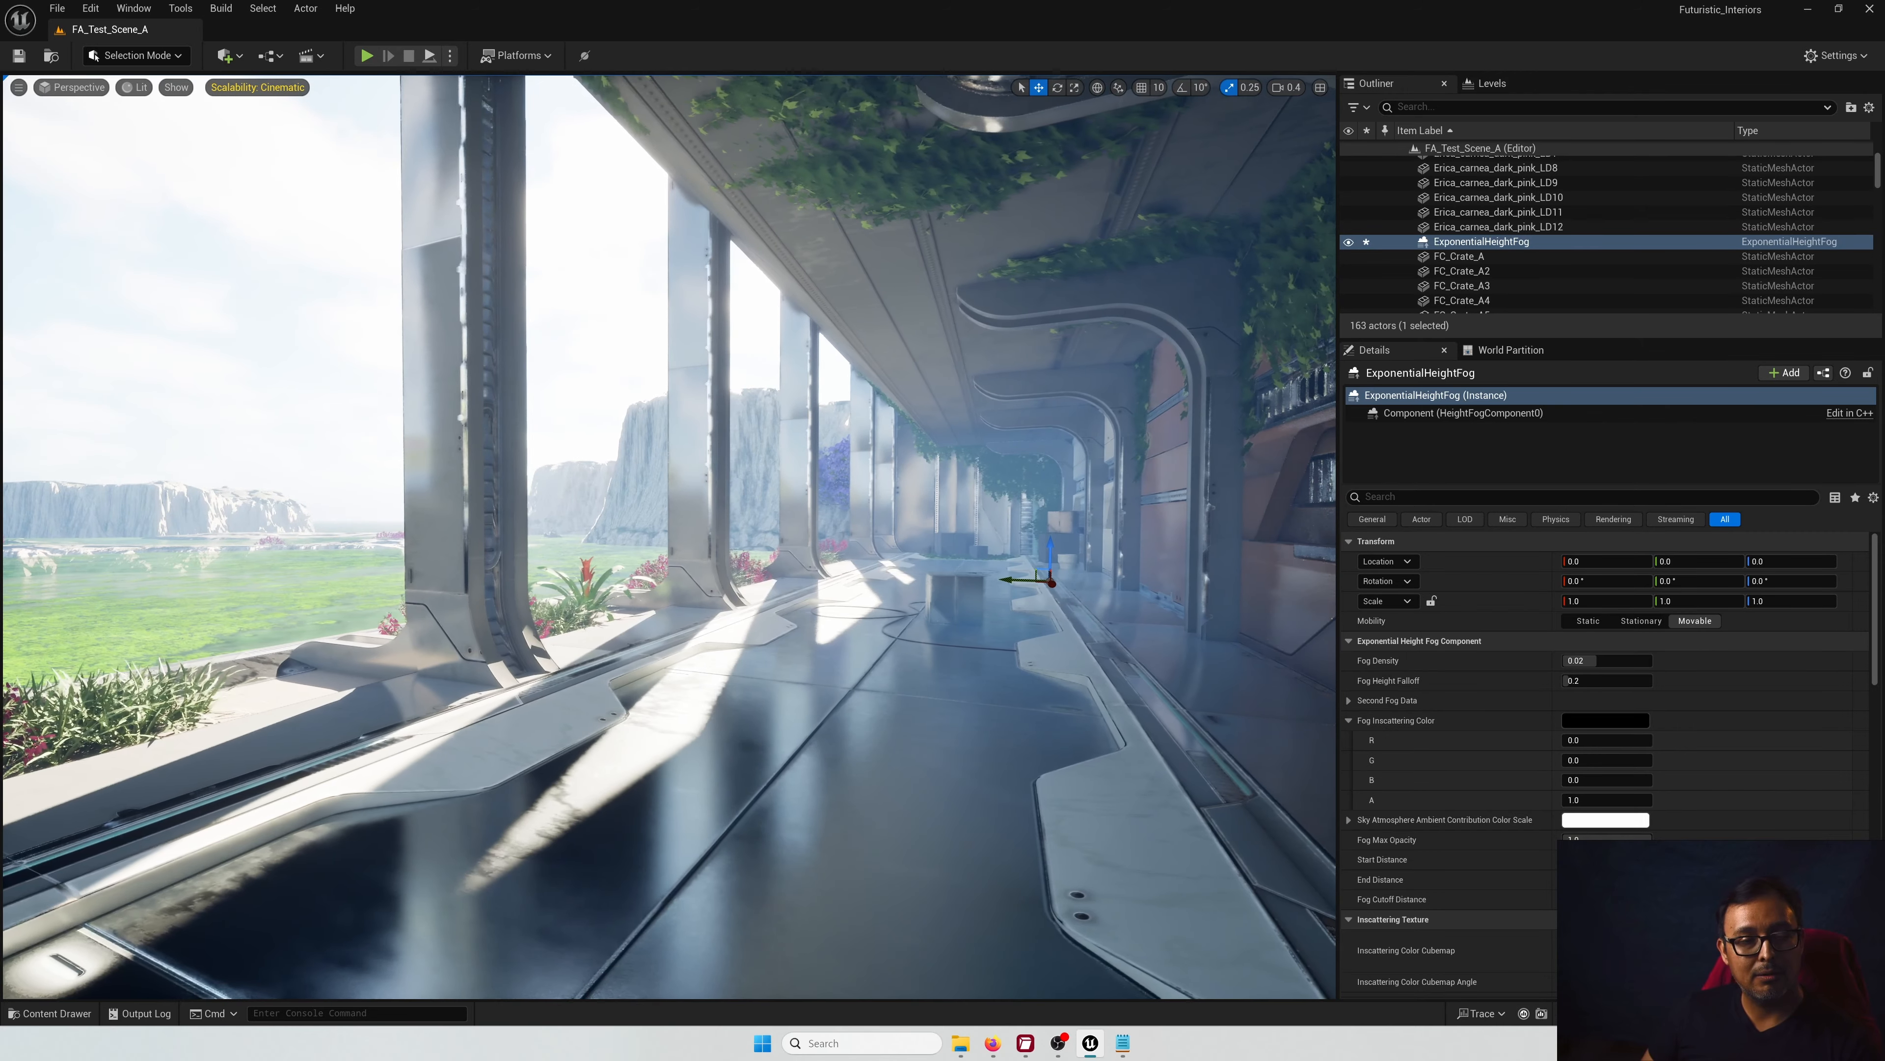
key("a")
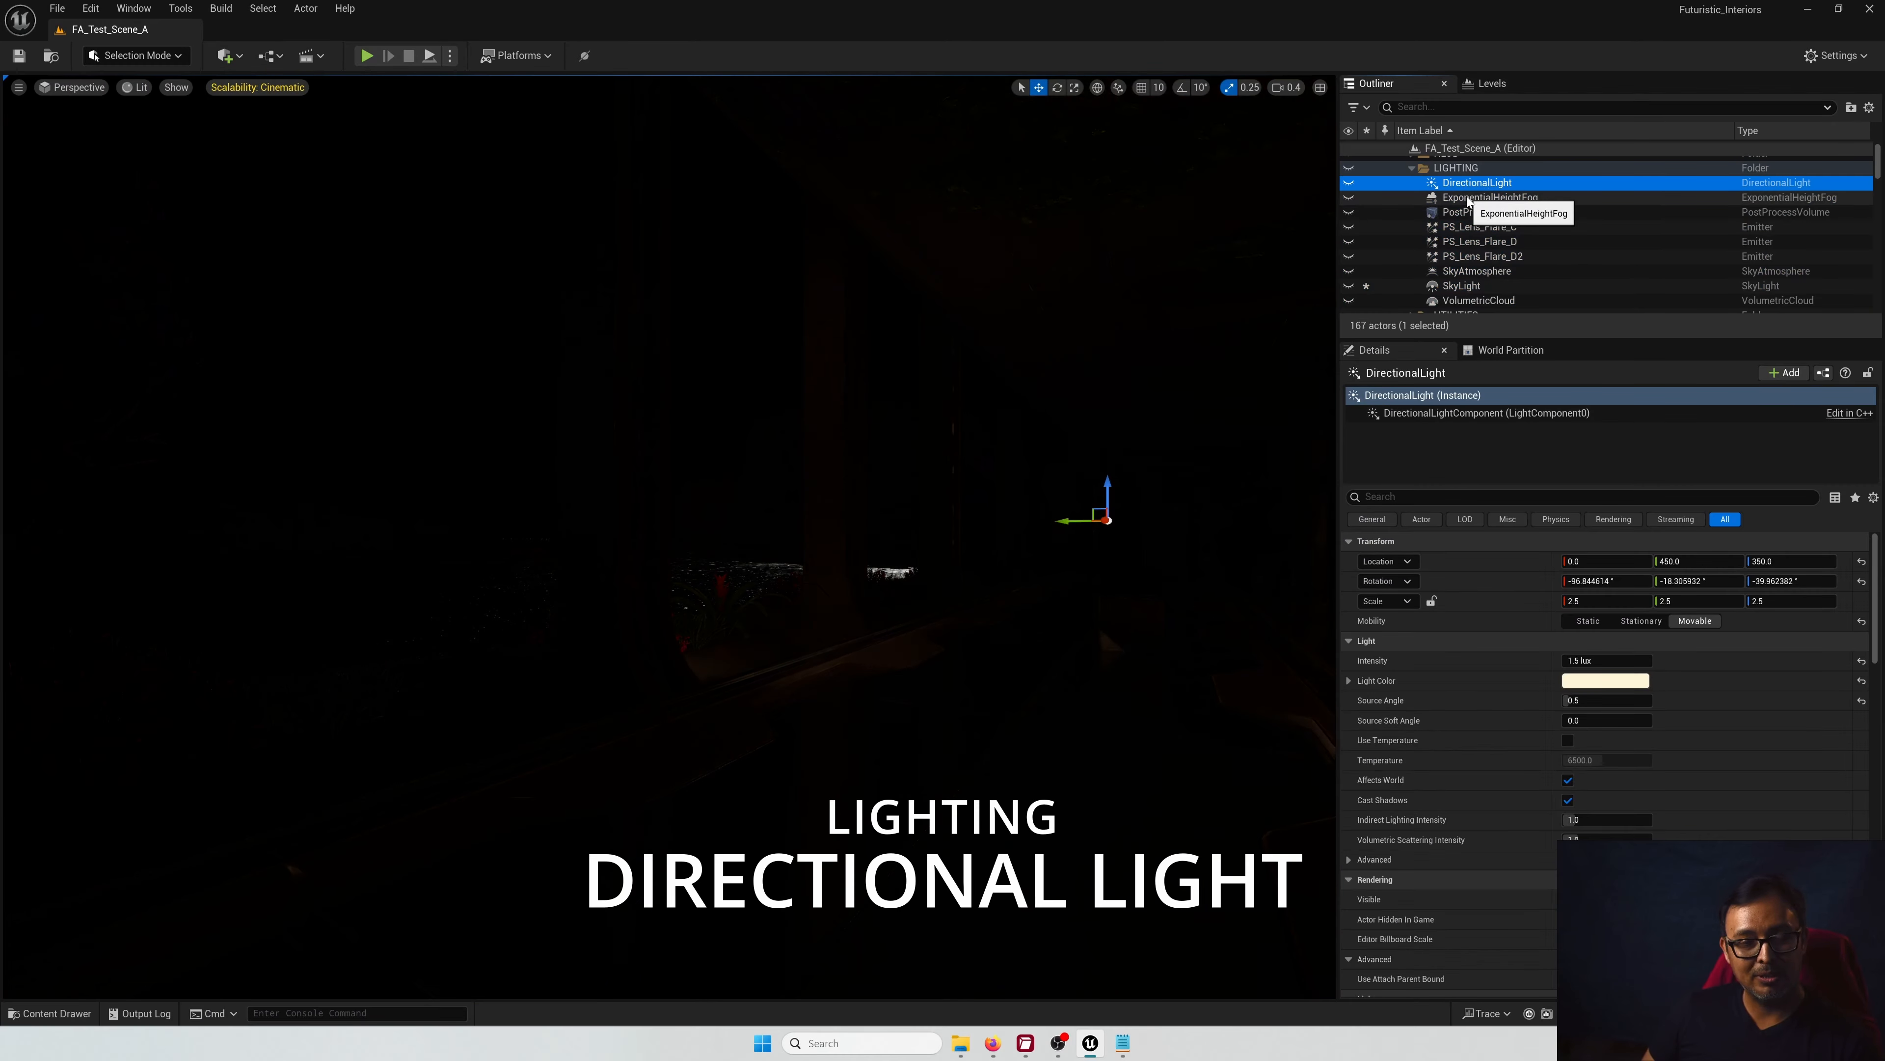
Step: Make the DirectionalLight visible and examine its sunlight and shadows along the corridor from several viewpoints
left_click(1350, 183)
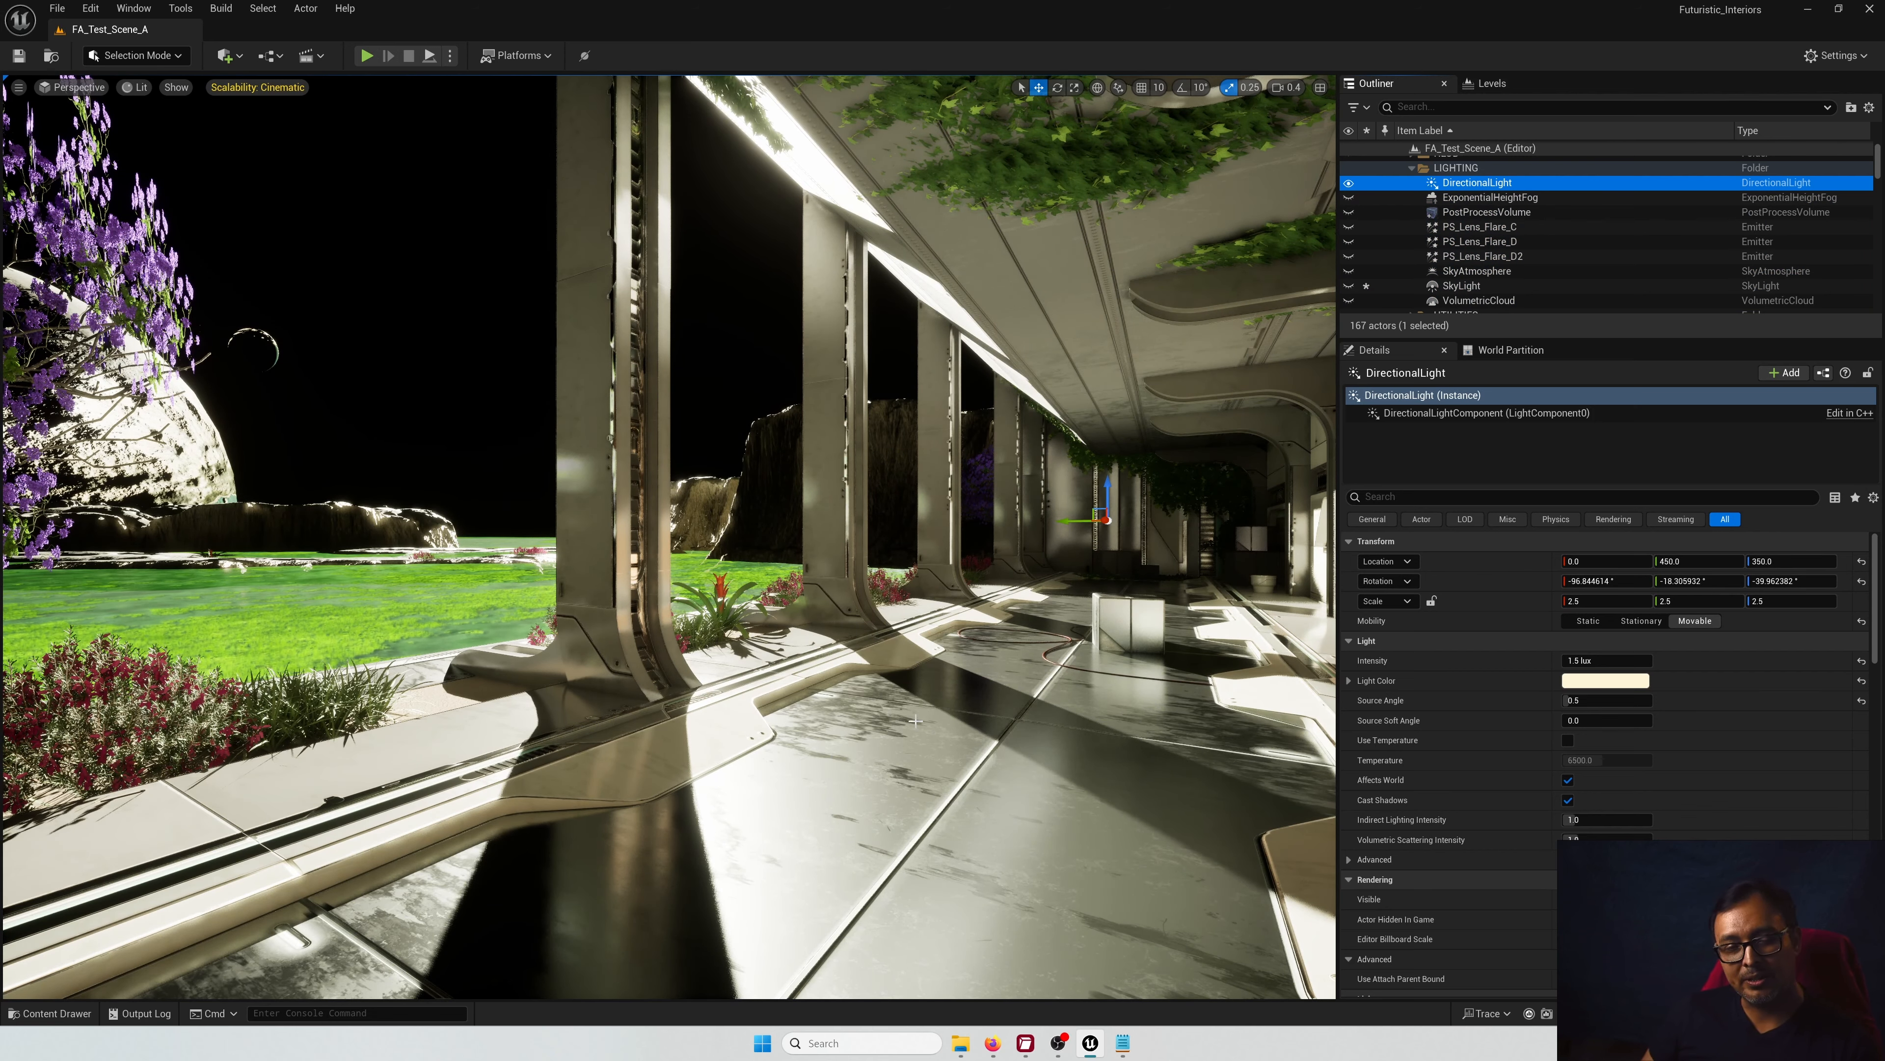
right_click_drag(666, 726, 711, 731)
key("s")
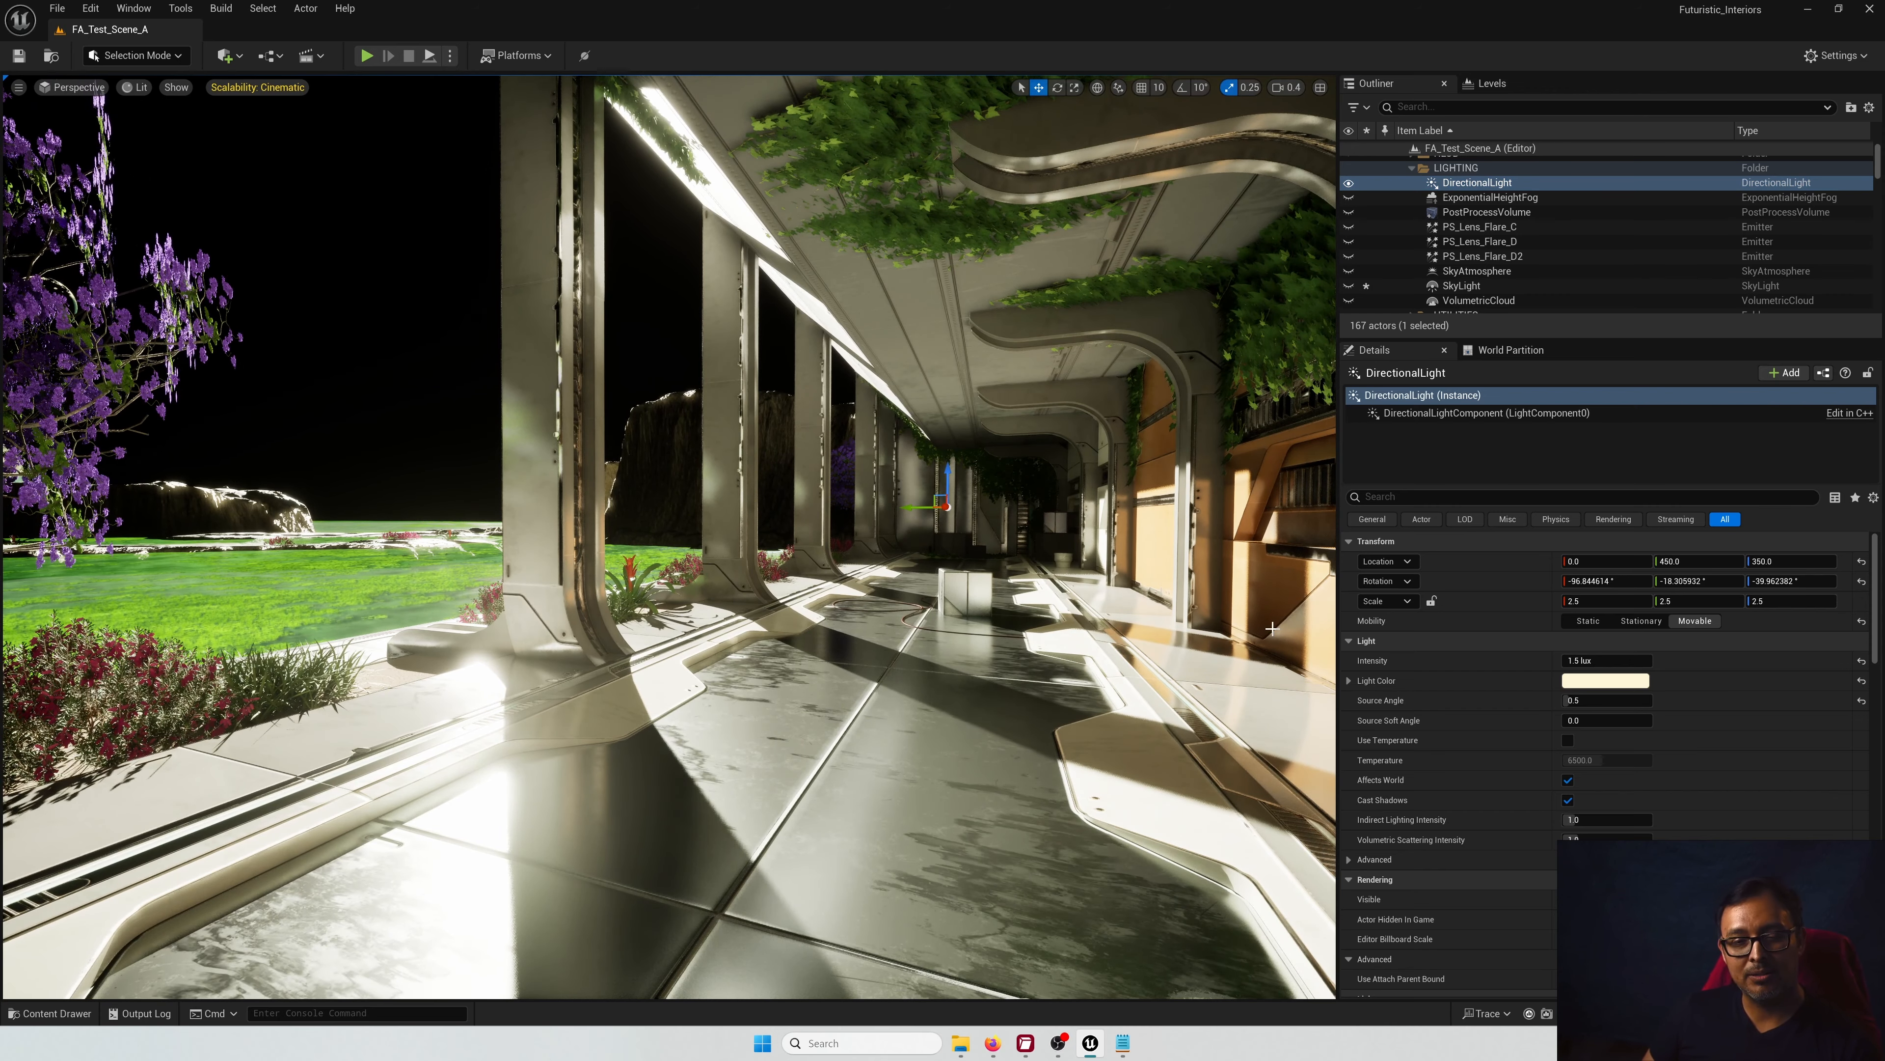
right_click_drag(1061, 412, 1100, 416)
key("a")
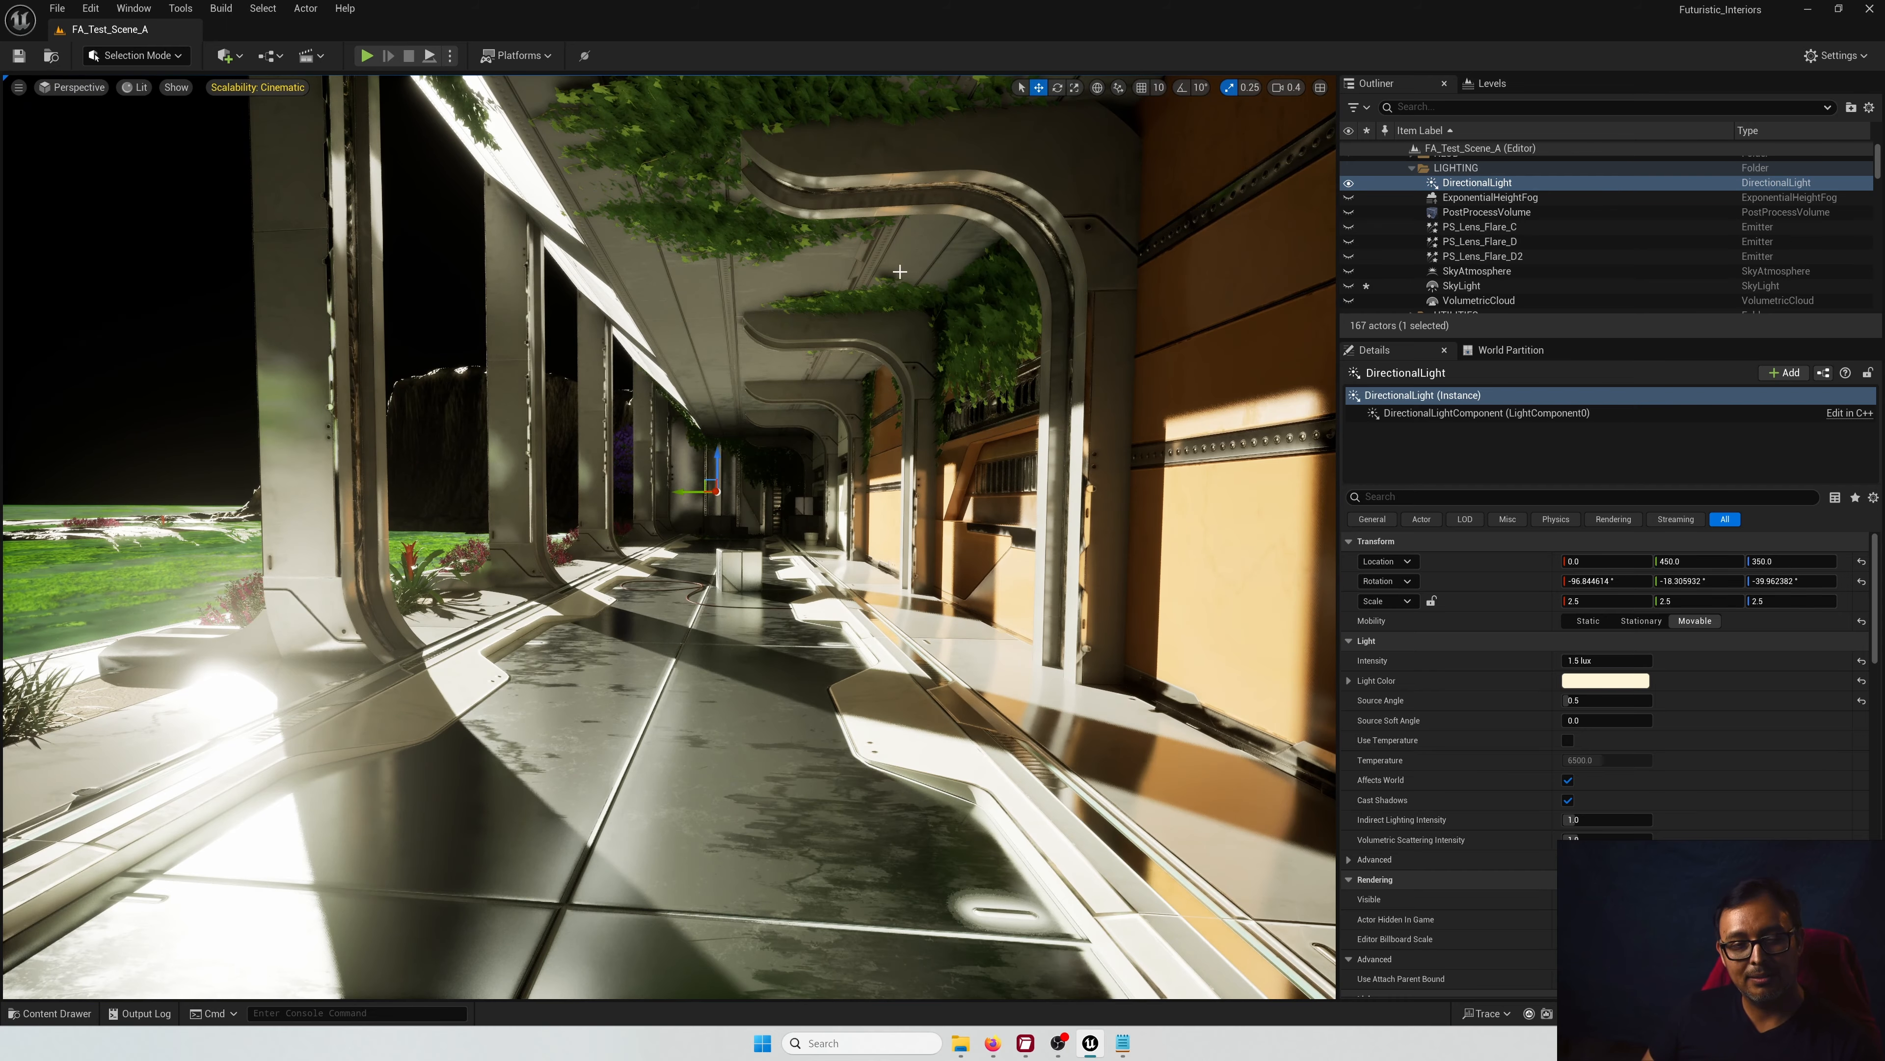
Step: Make the ExponentialHeightFog visible with the DirectionalLight hidden, and examine the fog over the water, cliffs and corridor
left_click(1548, 197)
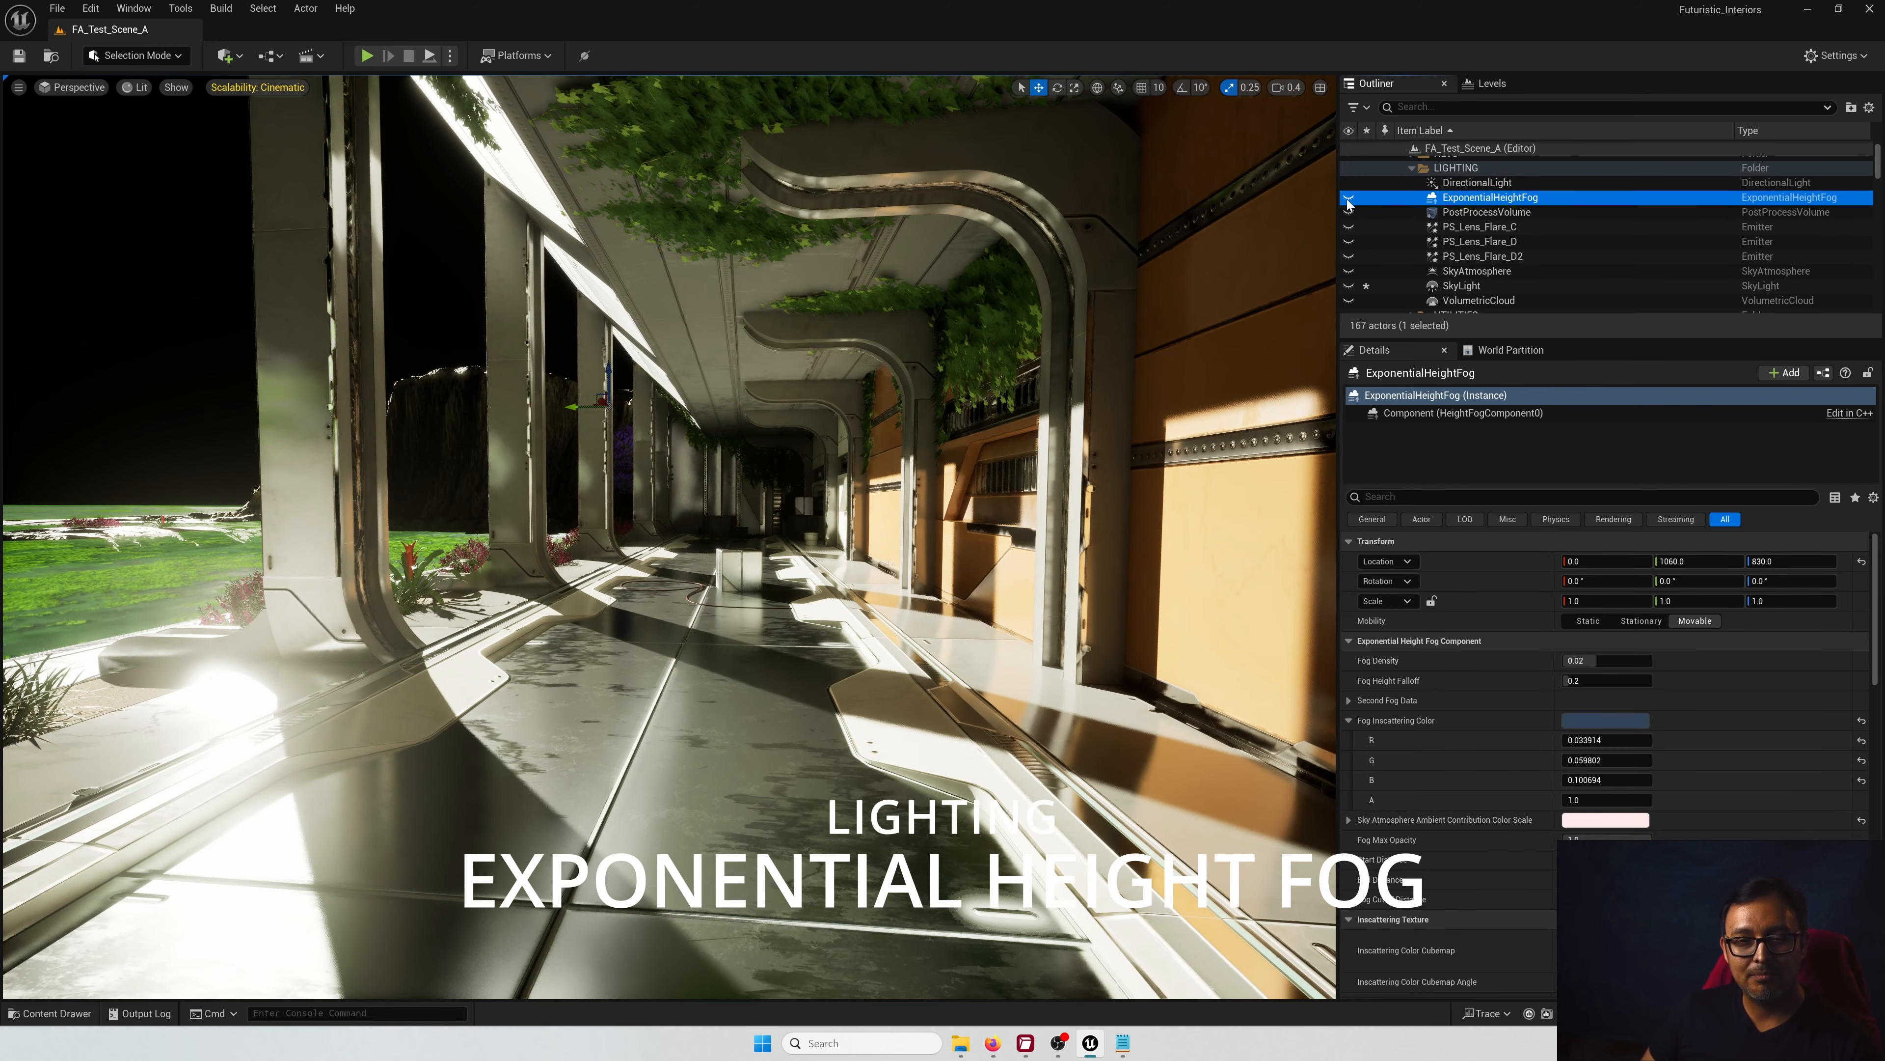
left_click(1348, 199)
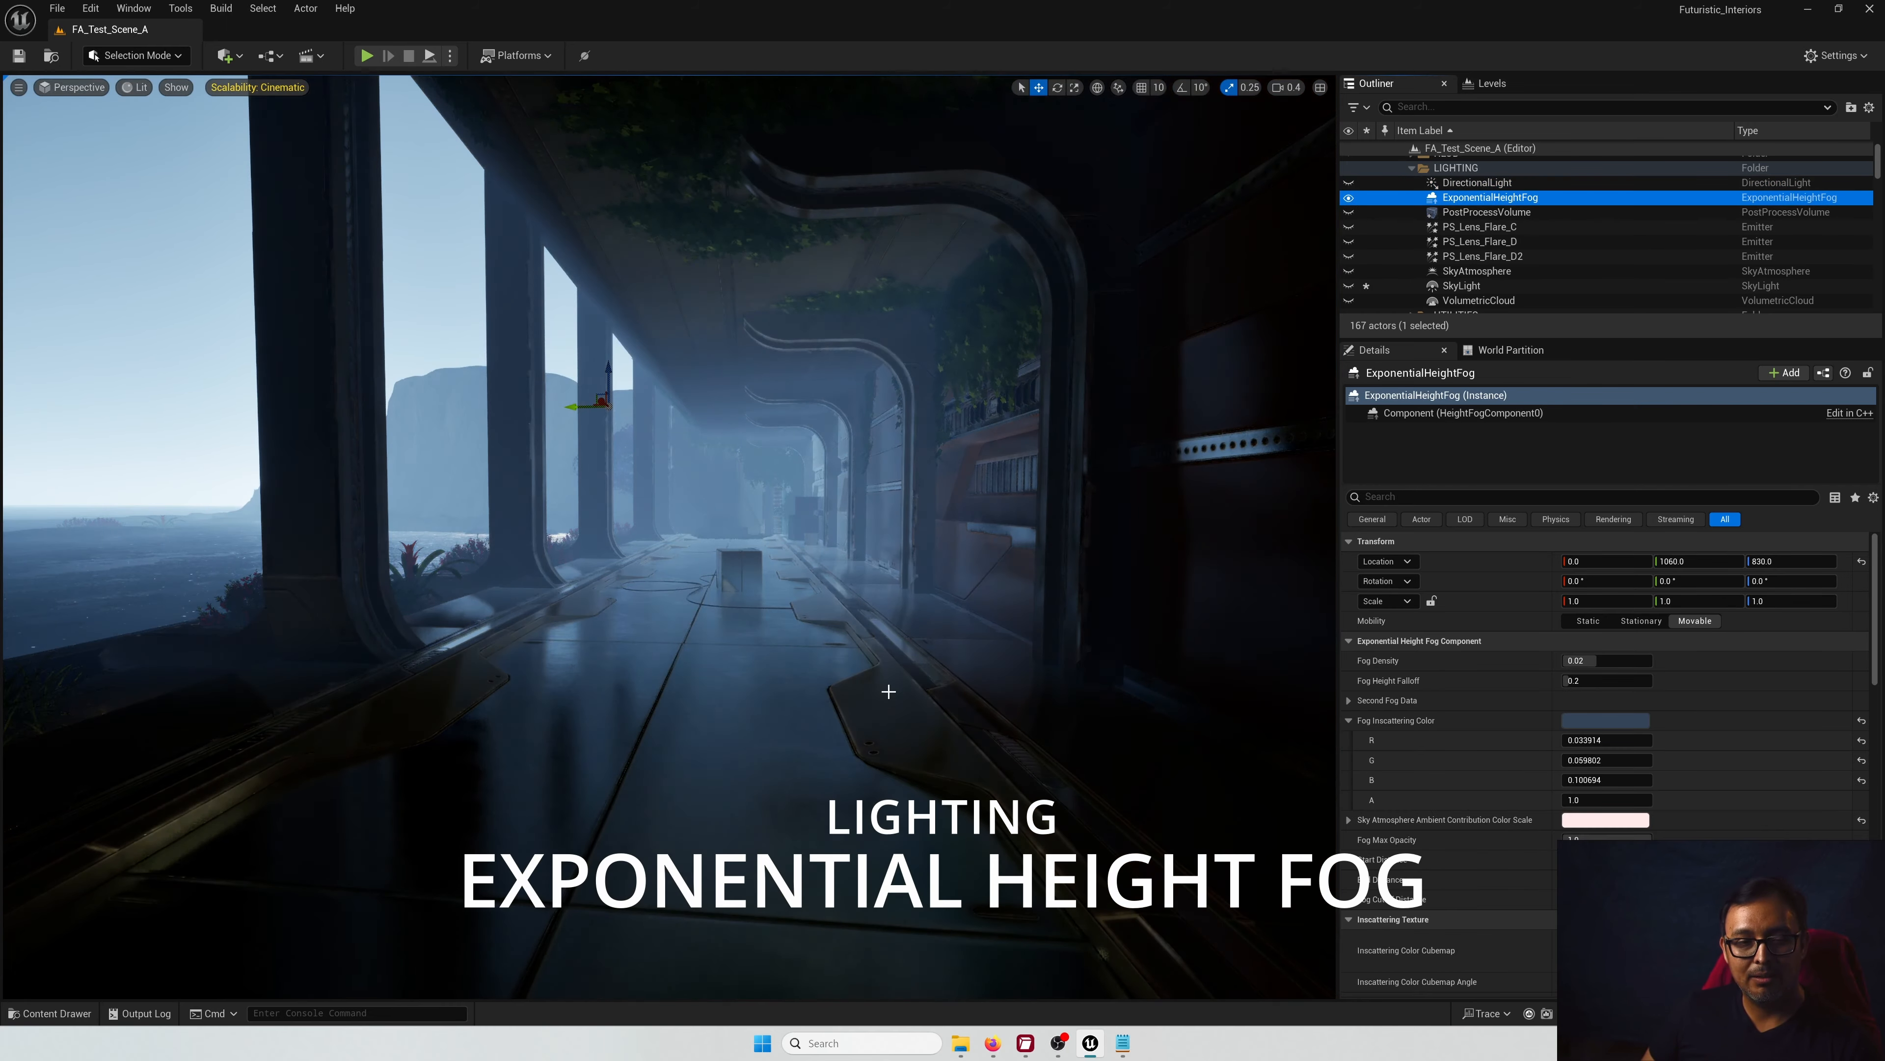
mouse_move(889, 691)
right_mouse_down()
mouse_move(769, 682)
mouse_move(882, 691)
right_mouse_up()
key("a")
key("w")
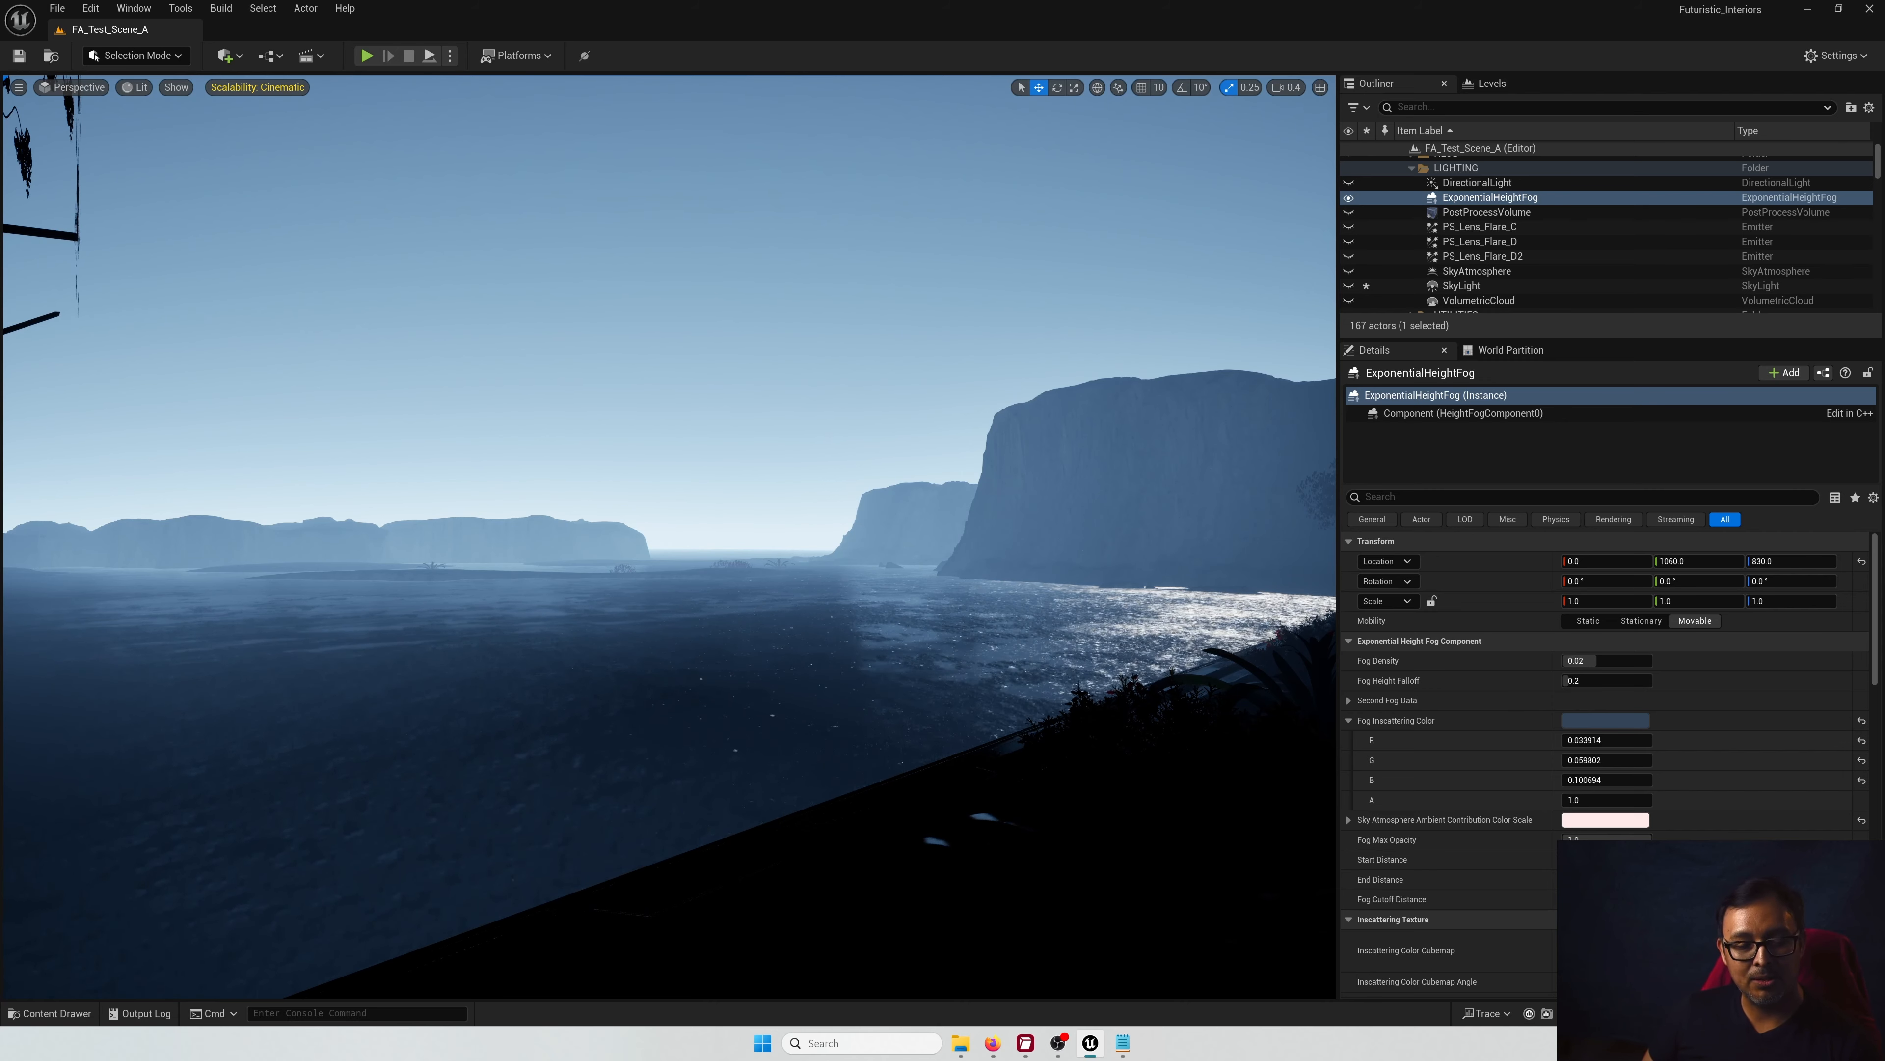
right_click_drag(882, 691, 915, 689)
key("d")
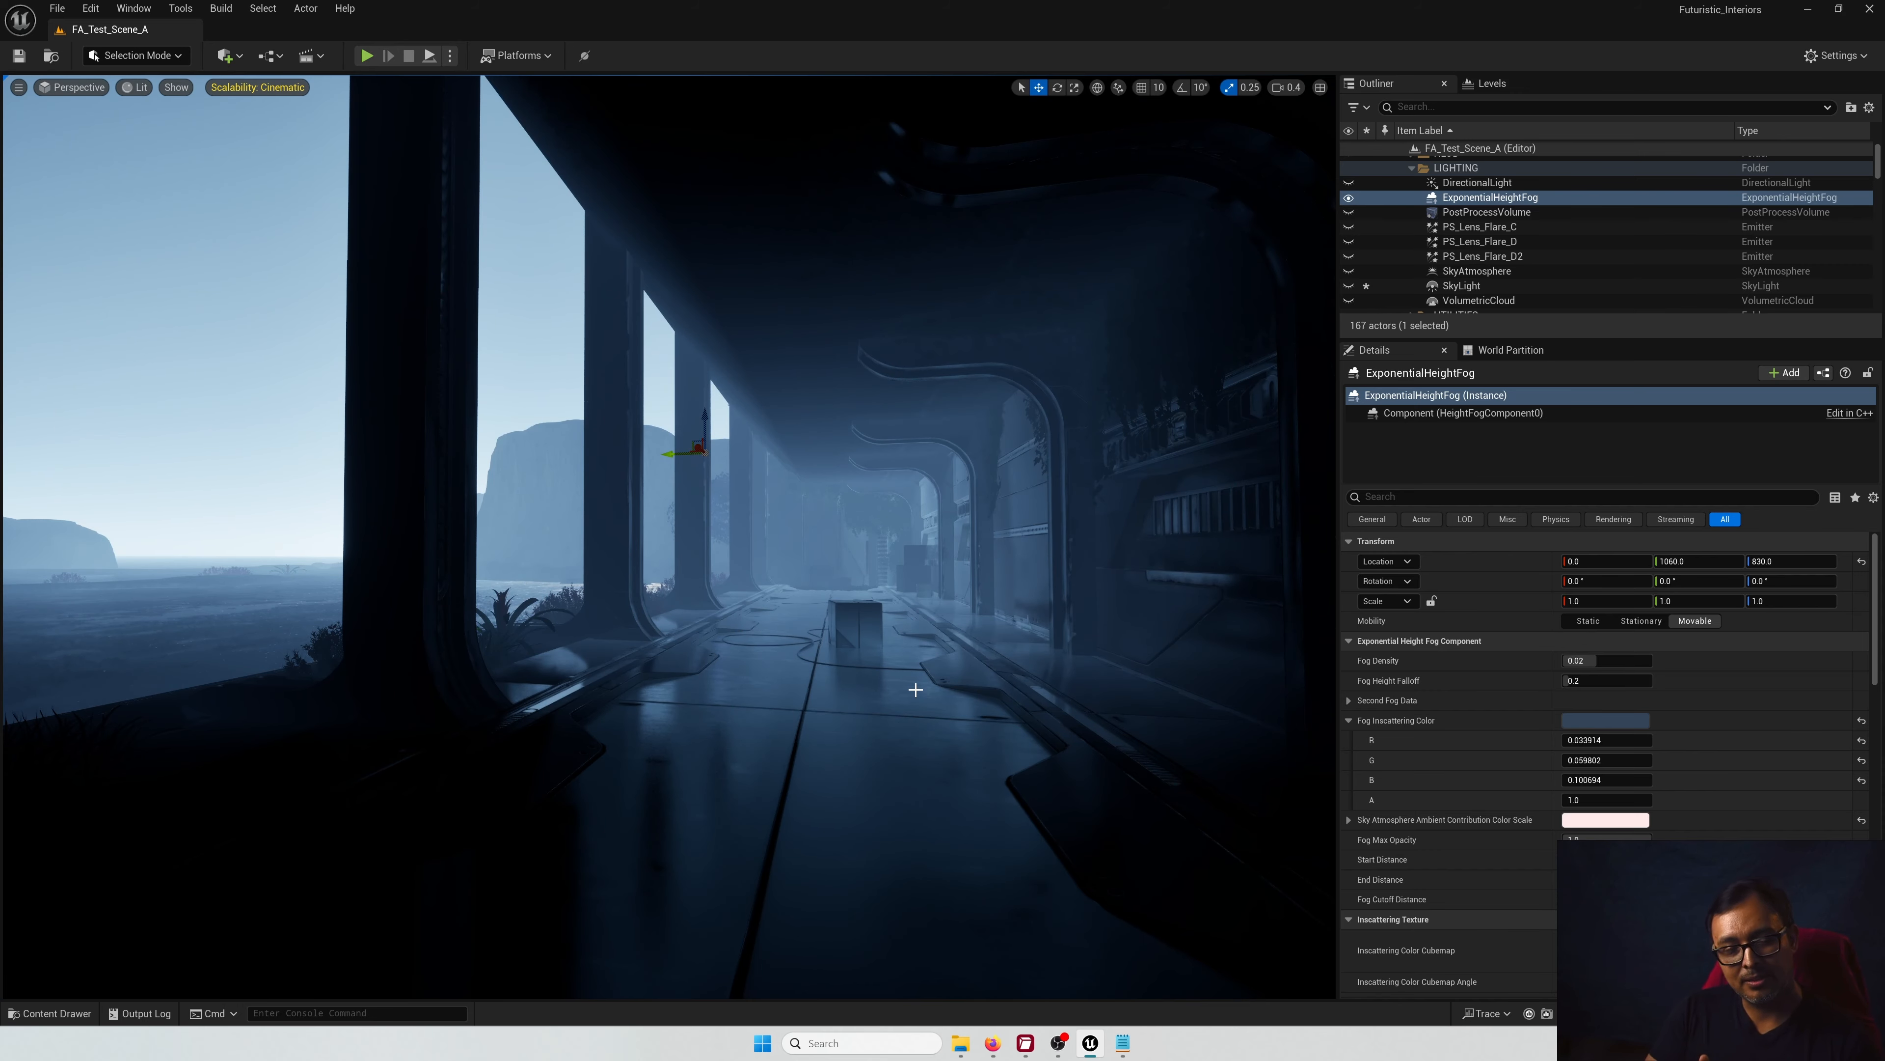
Step: Show the DirectionalLight together with the height fog and view the corridor from farther back
left_click(1349, 196)
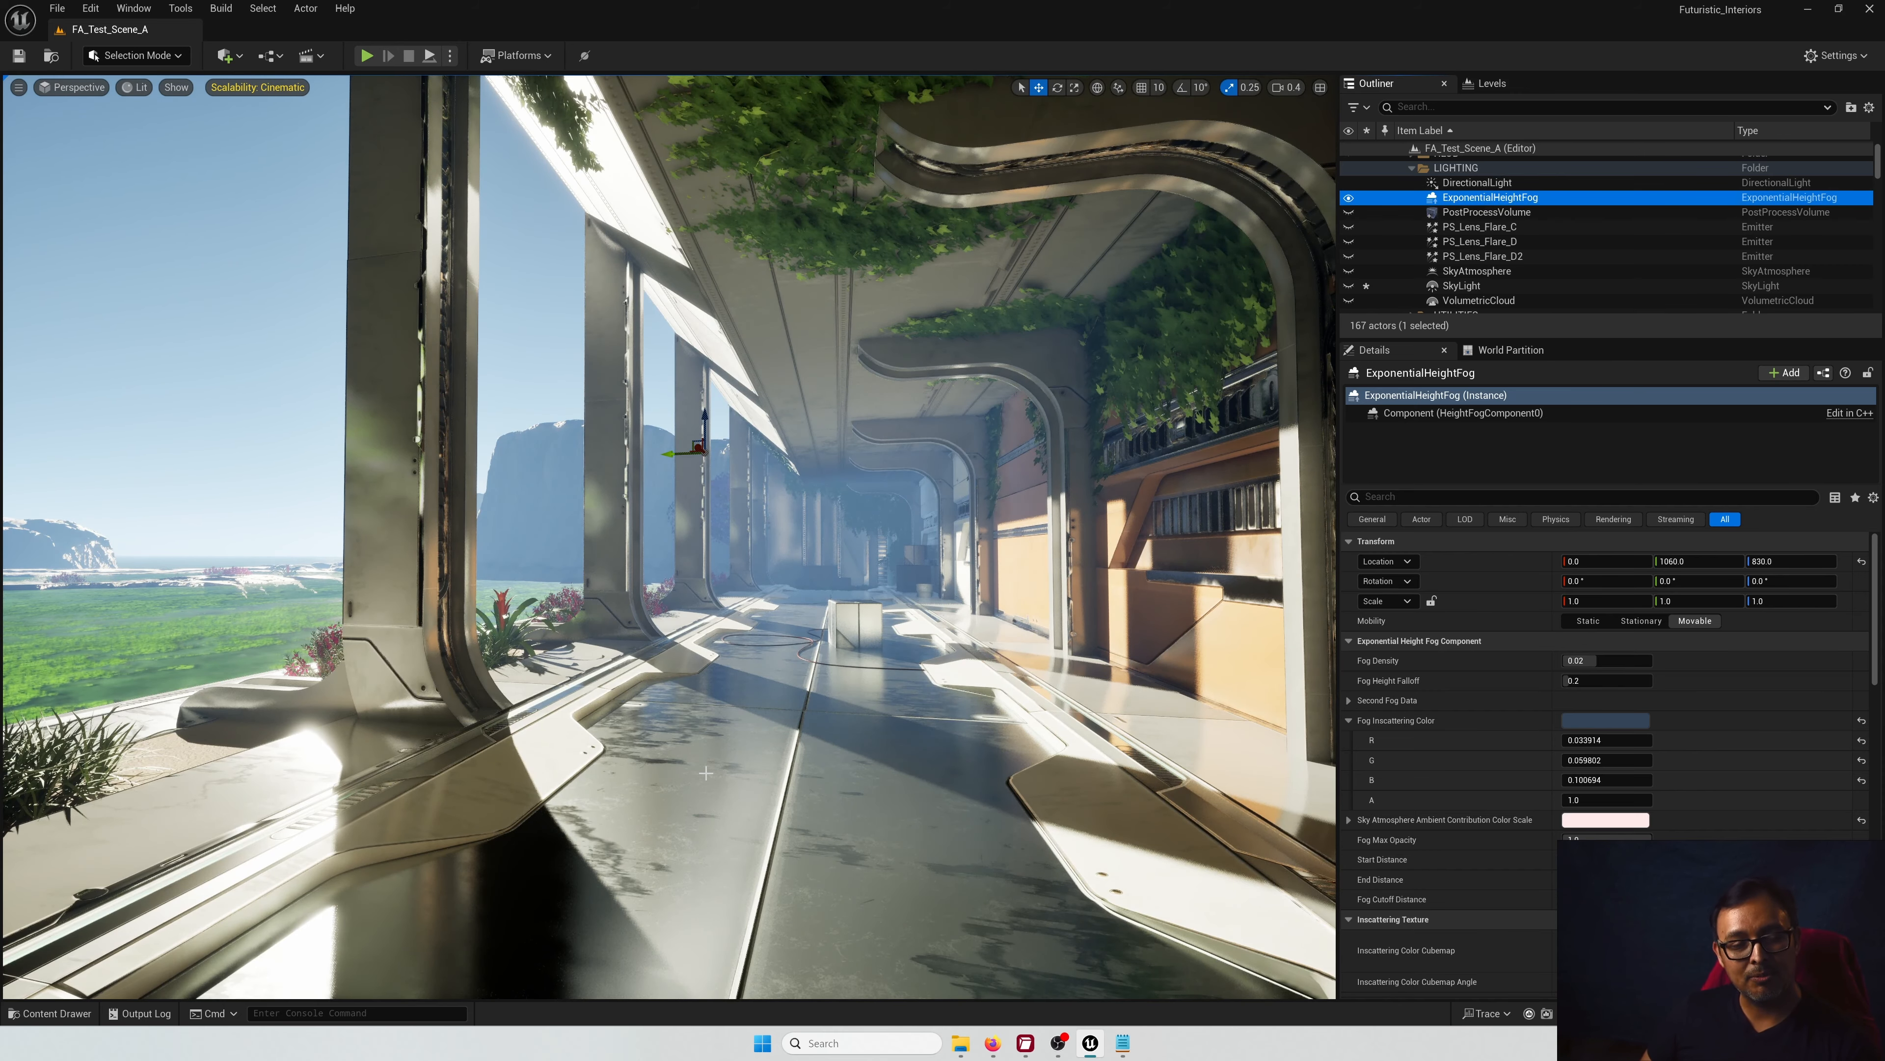
key("s")
right_click_drag(706, 772, 706, 772)
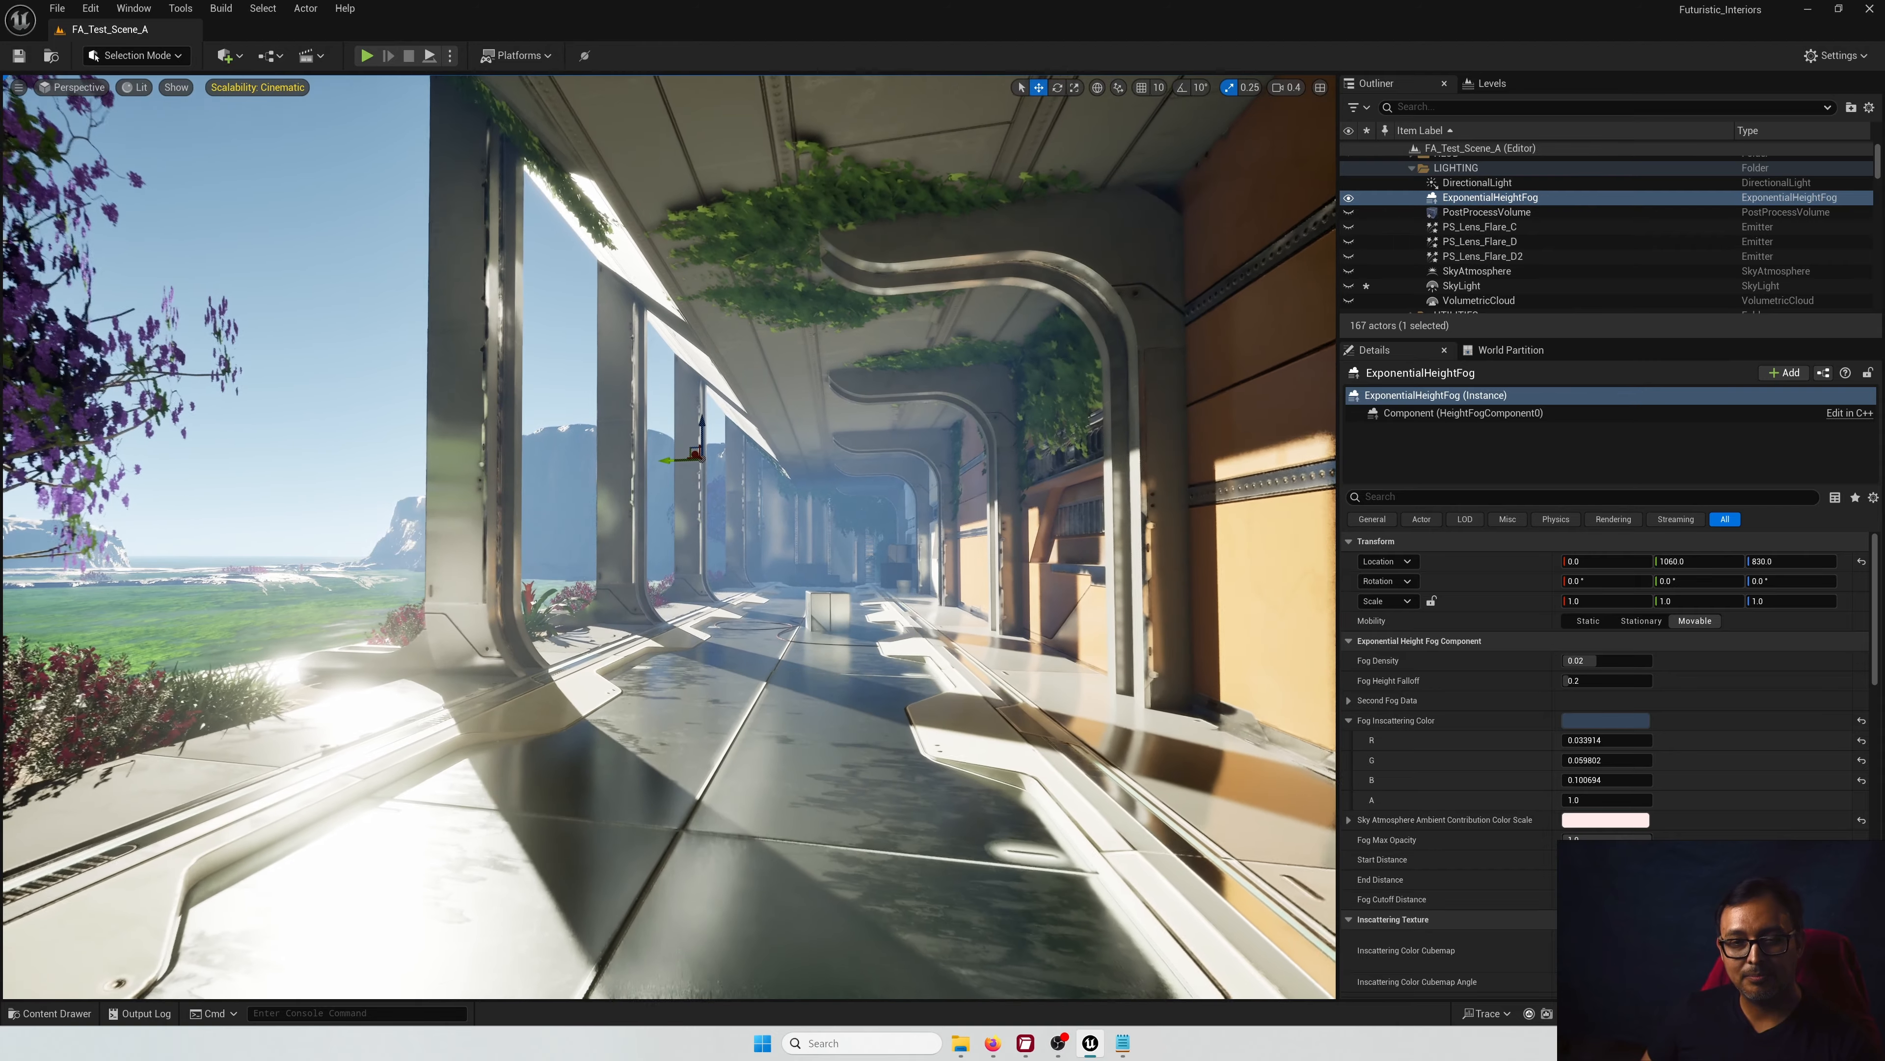
Step: Make the PS_Lens_Flare_C, PS_Lens_Flare_D and PS_Lens_Flare_D2 emitters visible and look toward the sun beside the pillars
left_click(1468, 213)
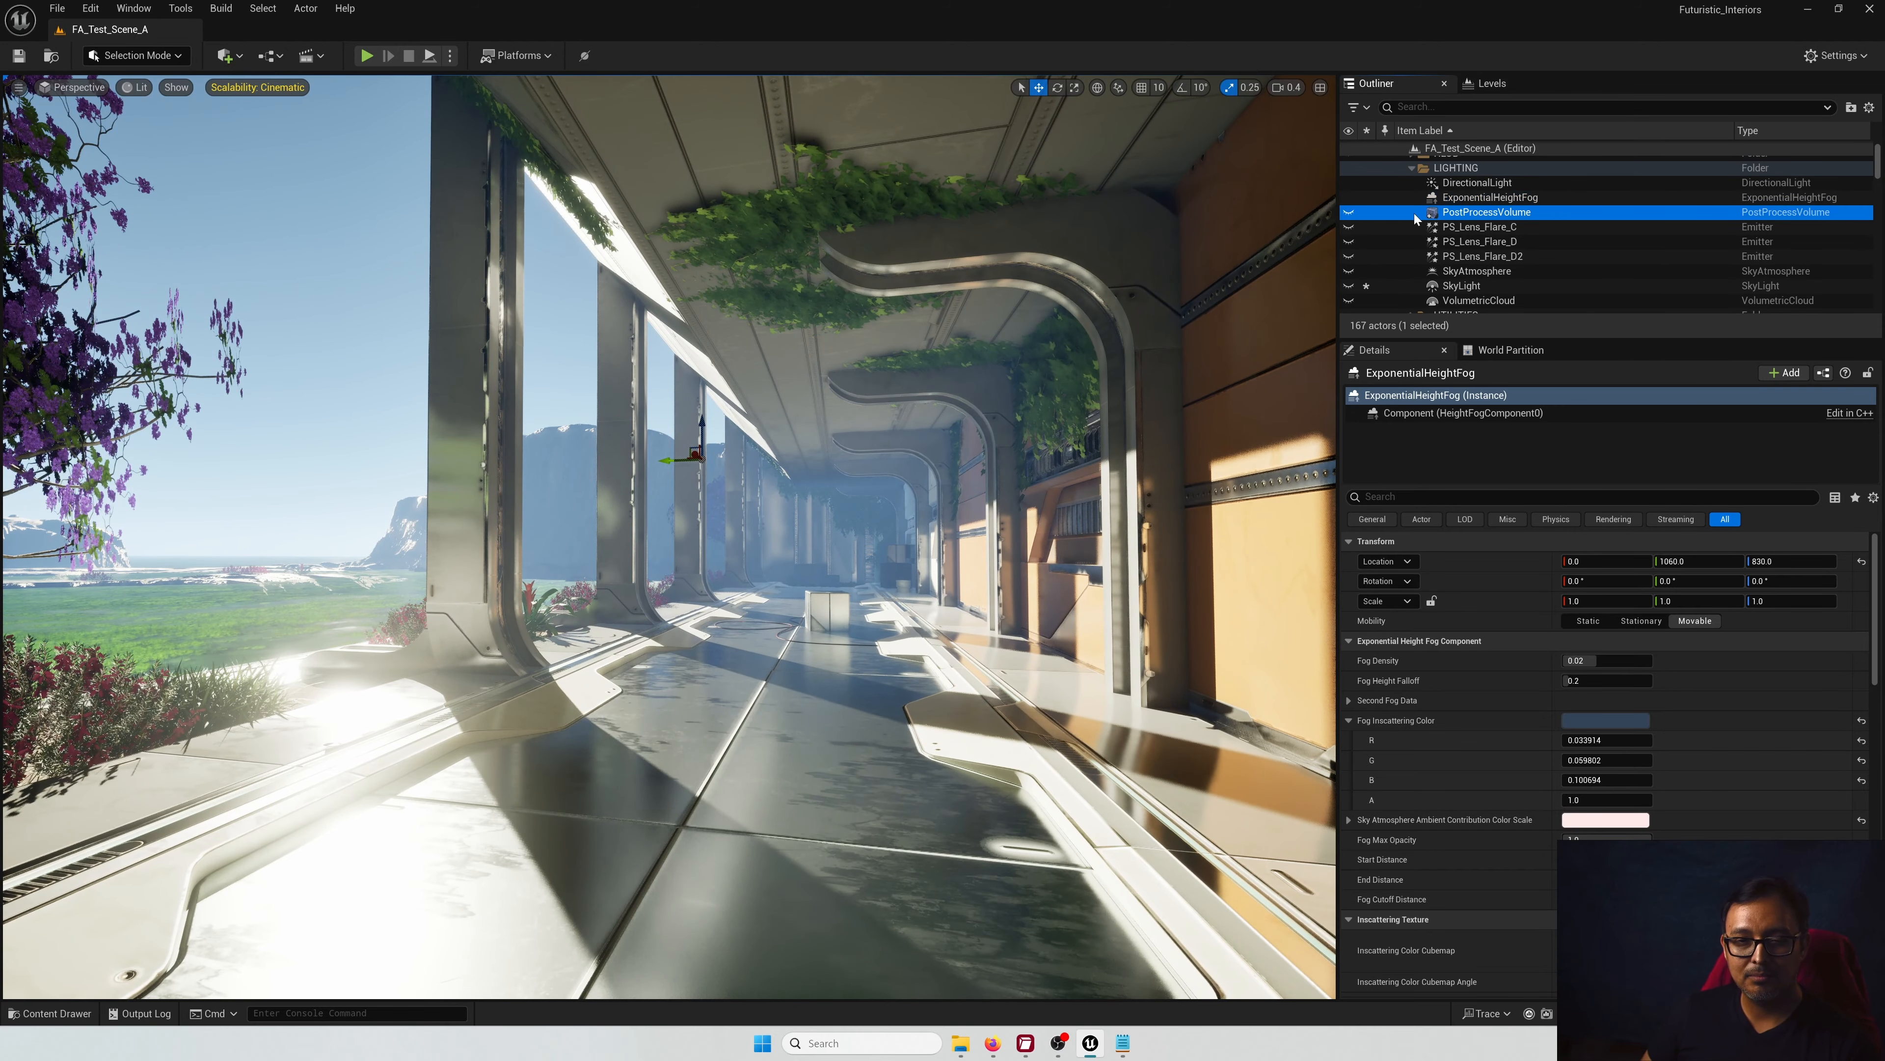
left_click(1347, 244)
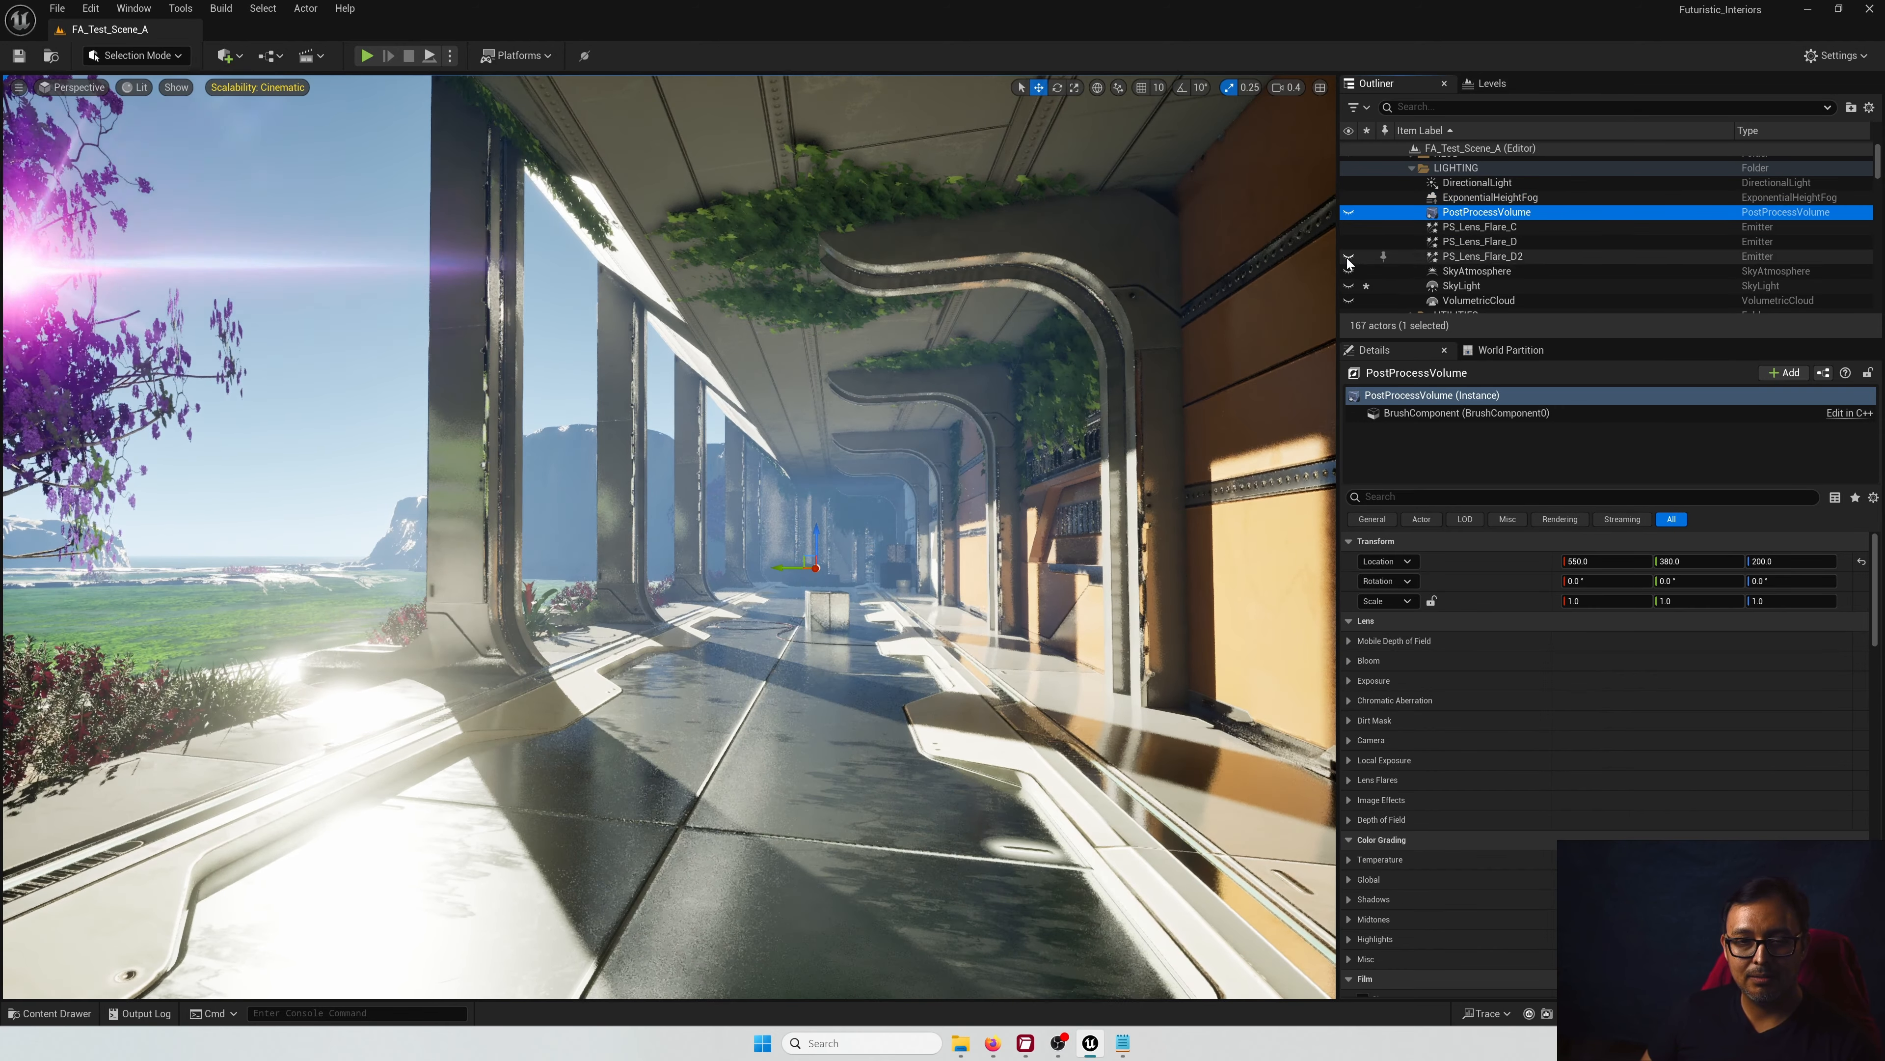
left_click(1347, 257)
right_click_drag(965, 446, 857, 461)
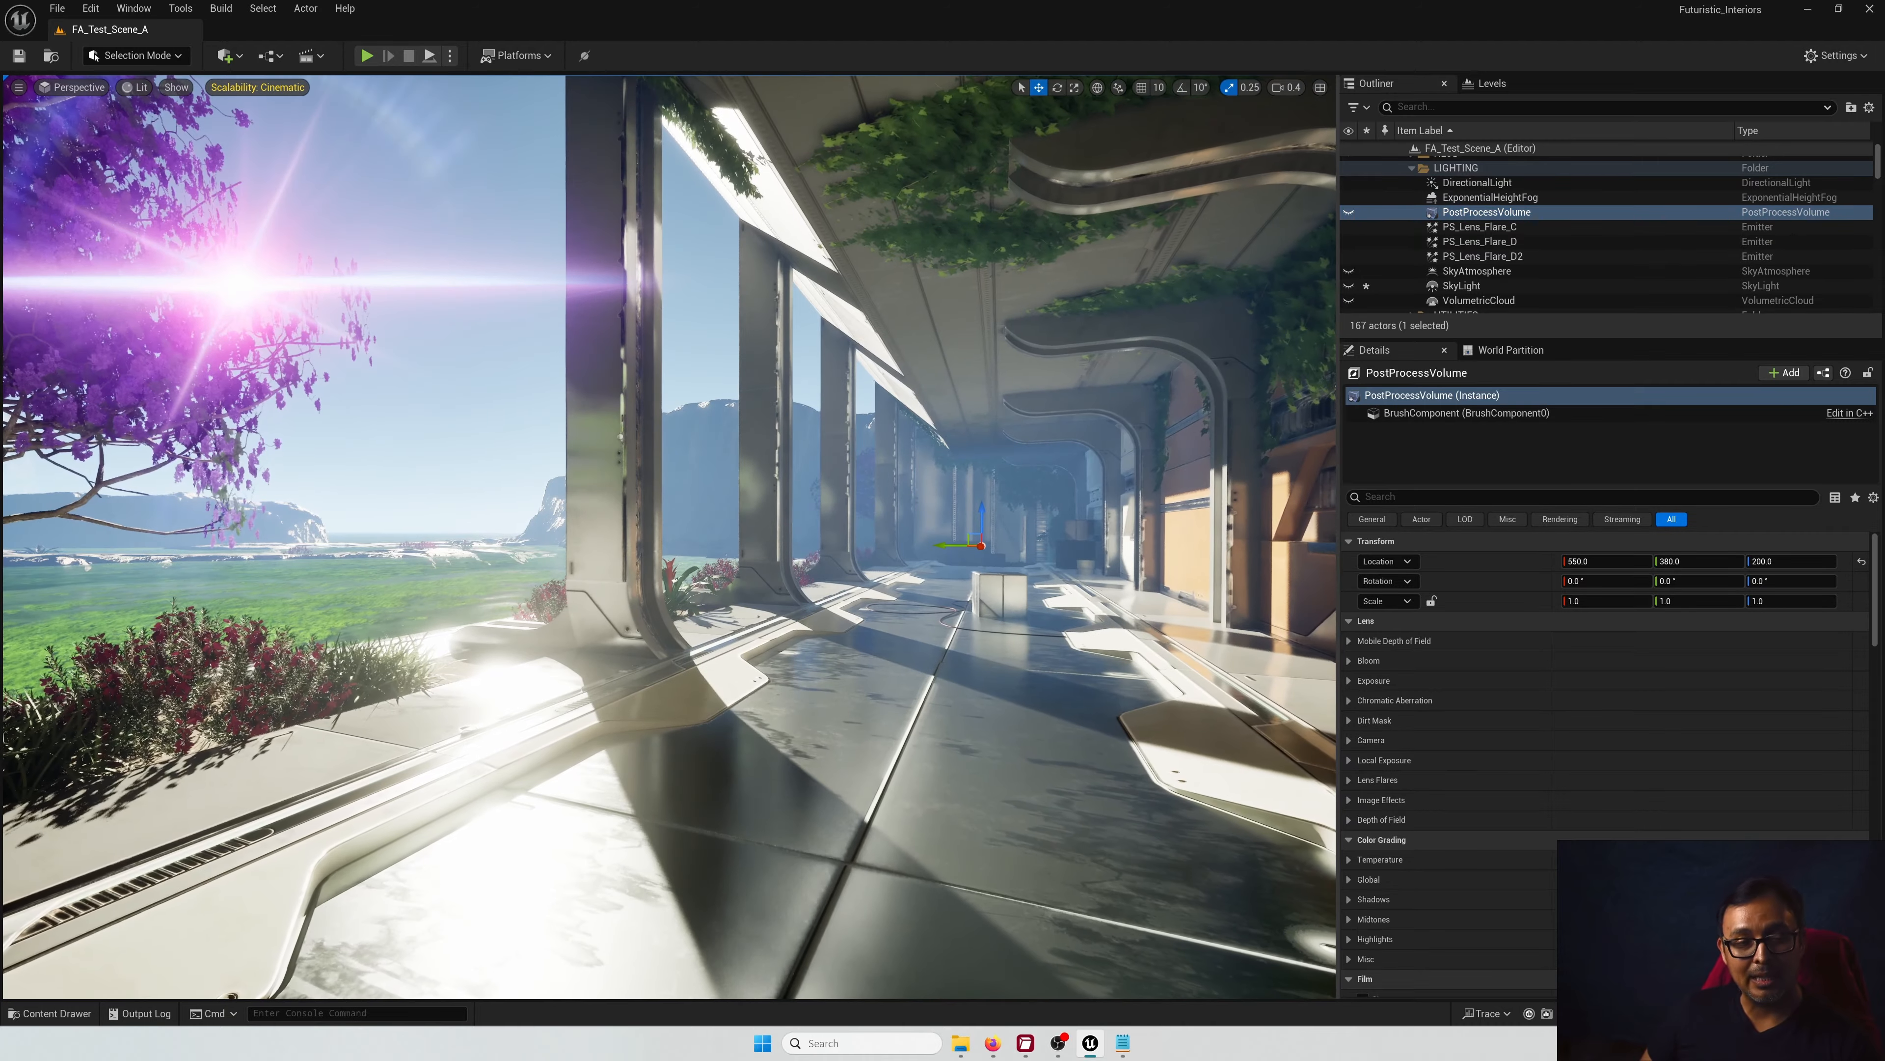
right_click_drag(1011, 638, 891, 609)
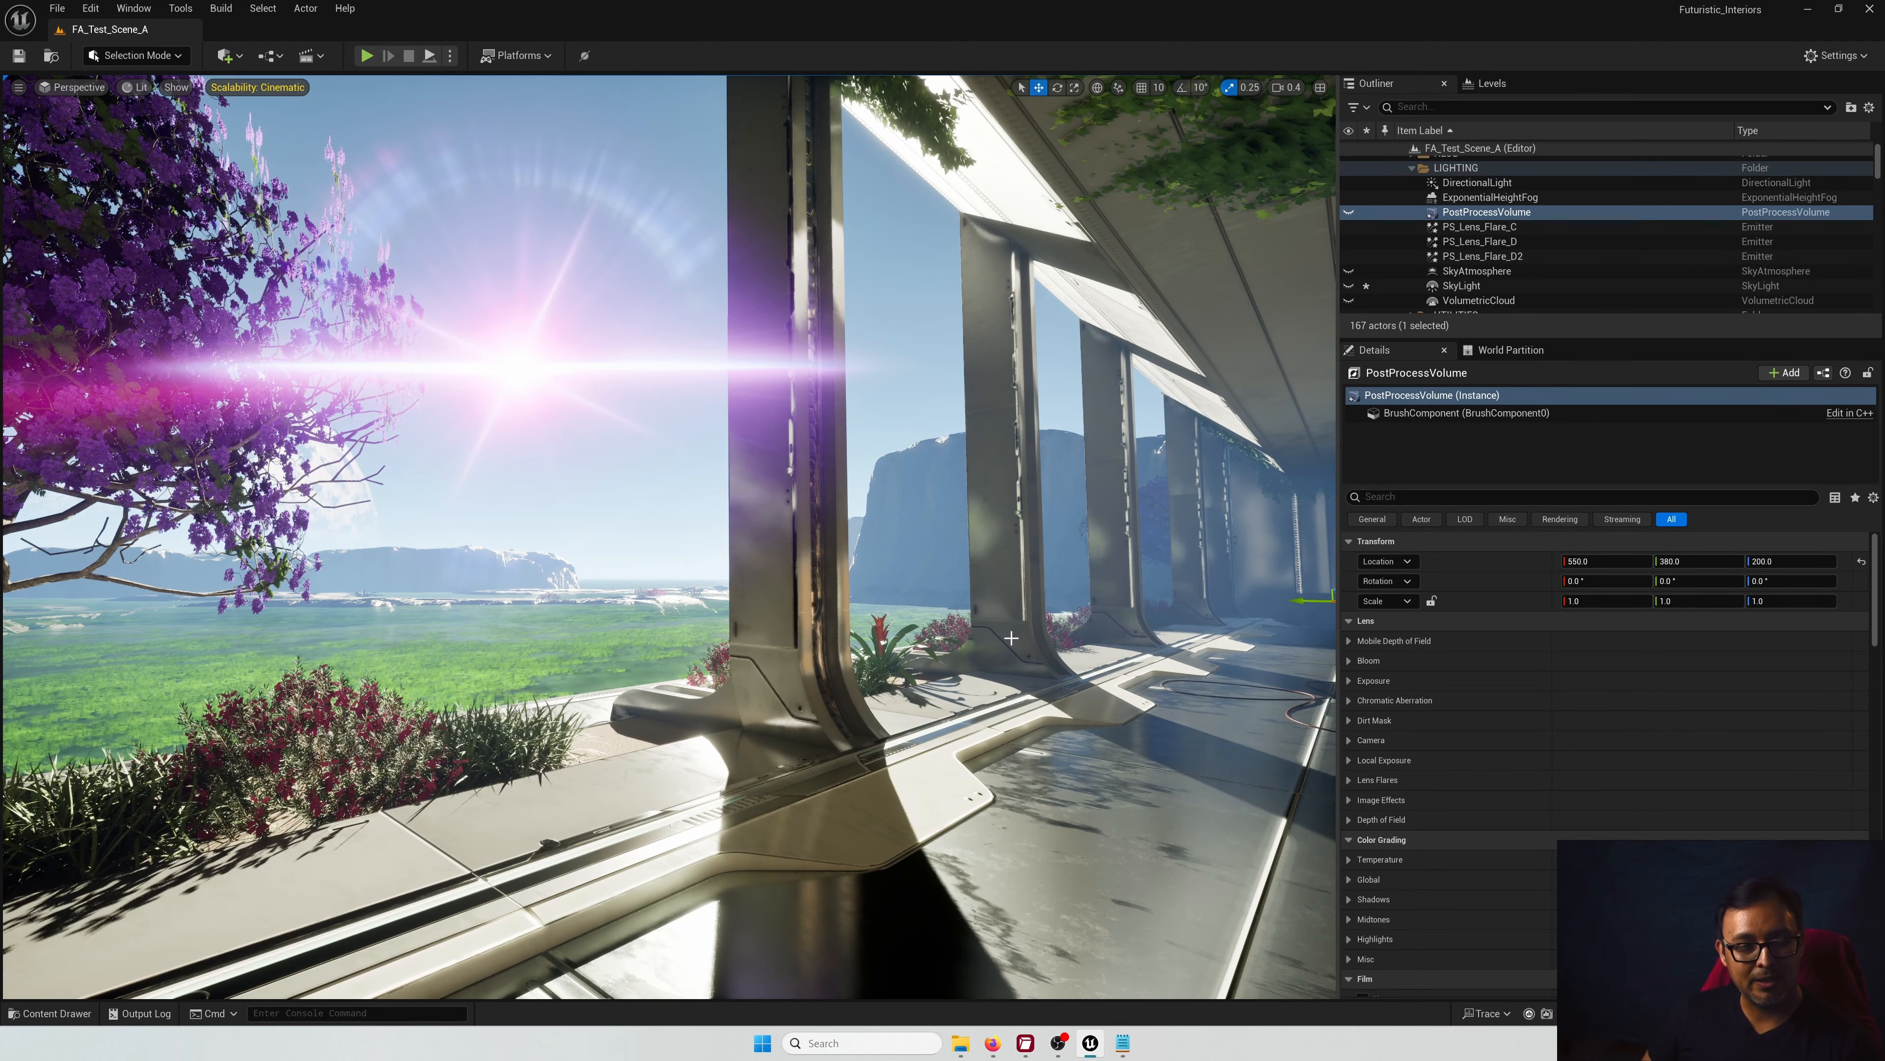
Step: Select the SkyAtmosphere, make it visible, and examine its effect on the sky, garden and corridor interior
left_click(1477, 271)
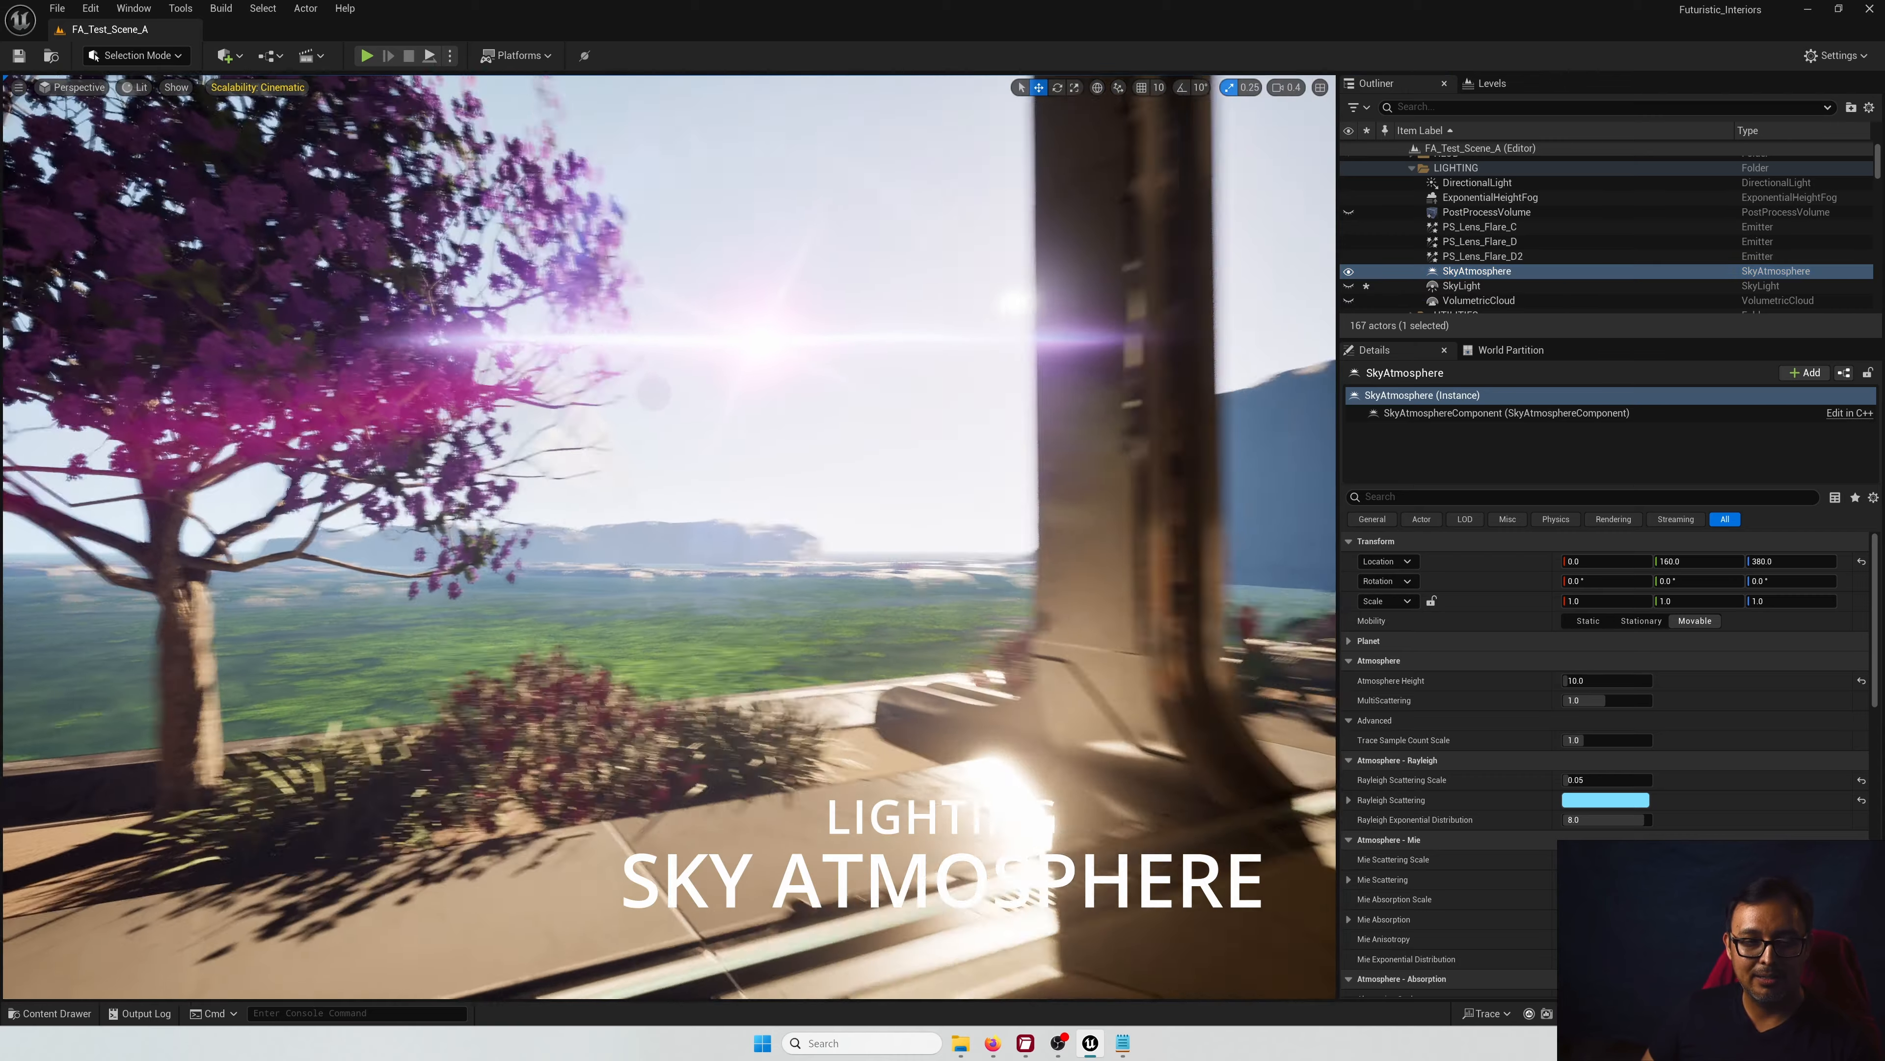
right_click_drag(743, 475, 895, 509)
key("d")
scroll(891, 513, "up", 1)
key("w")
scroll(819, 438, "up", 1)
right_click_drag(820, 438, 820, 438)
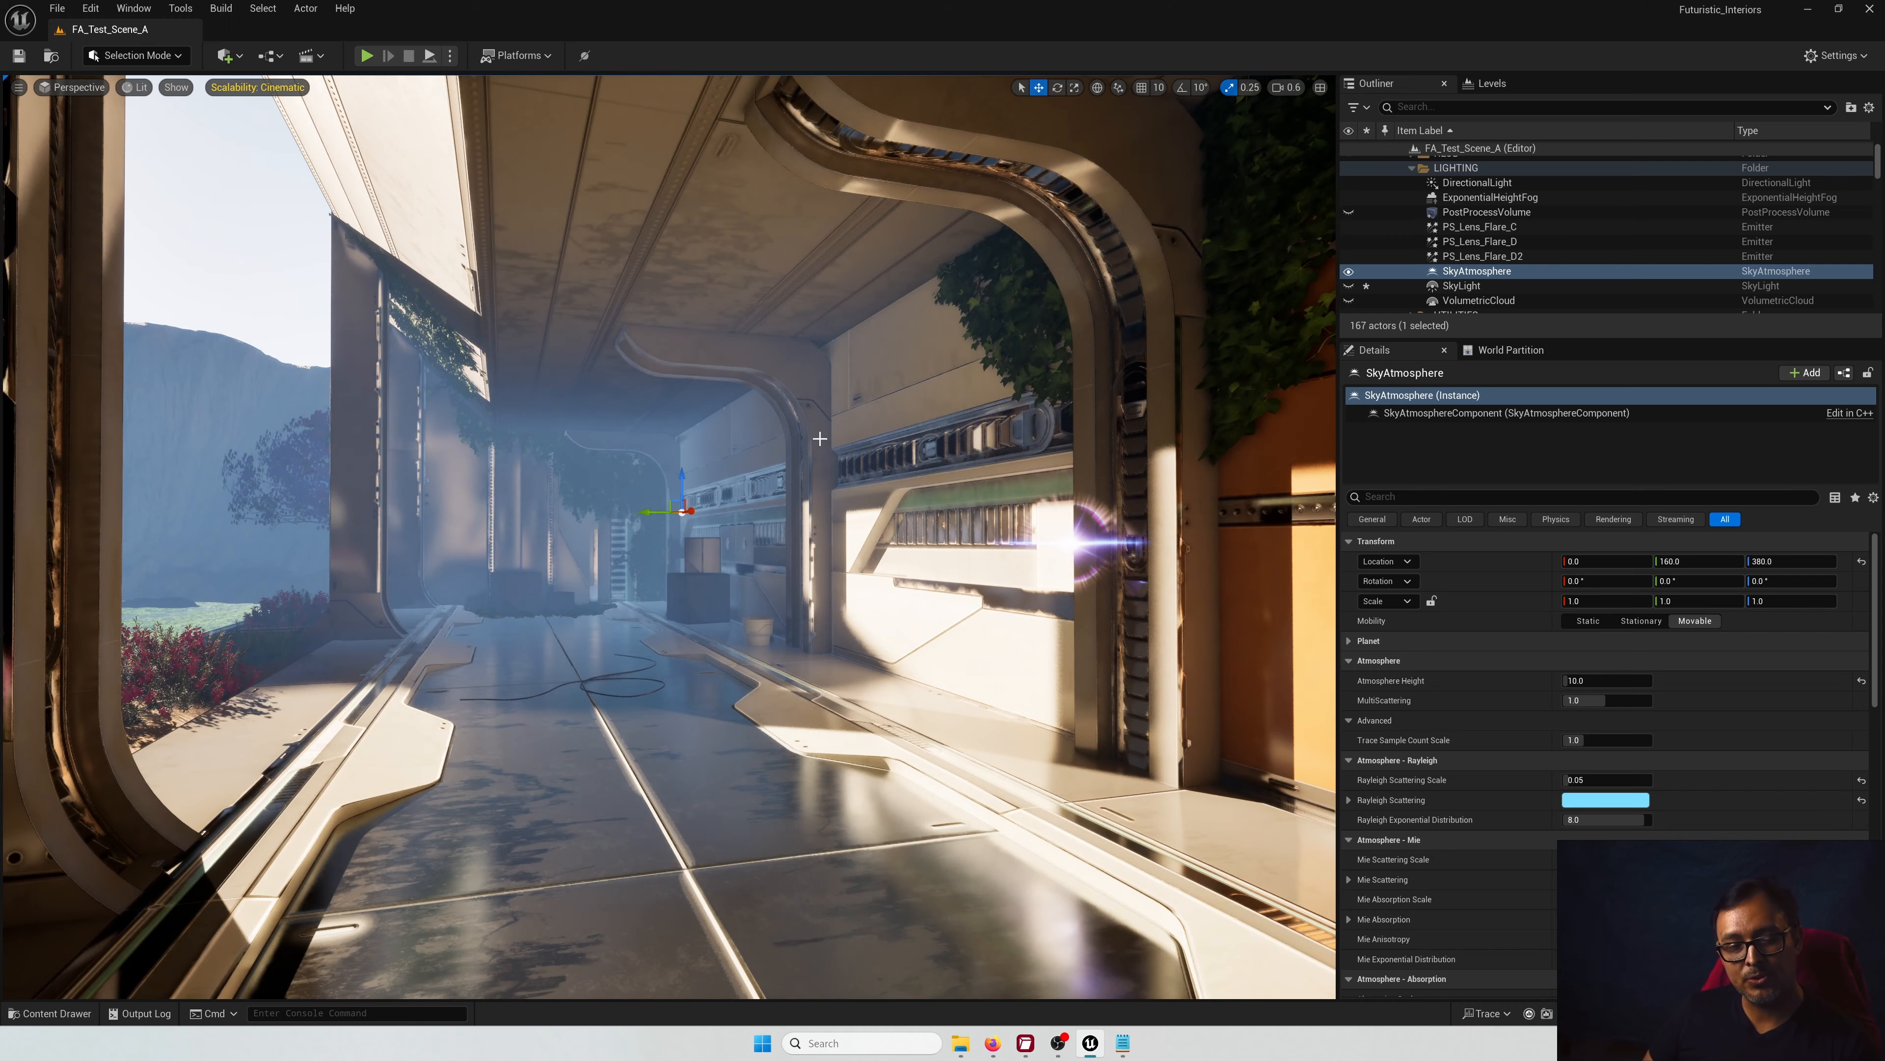
Step: Make the SkyLight visible and view the corridor's shaded areas from farther back
left_click(1349, 287)
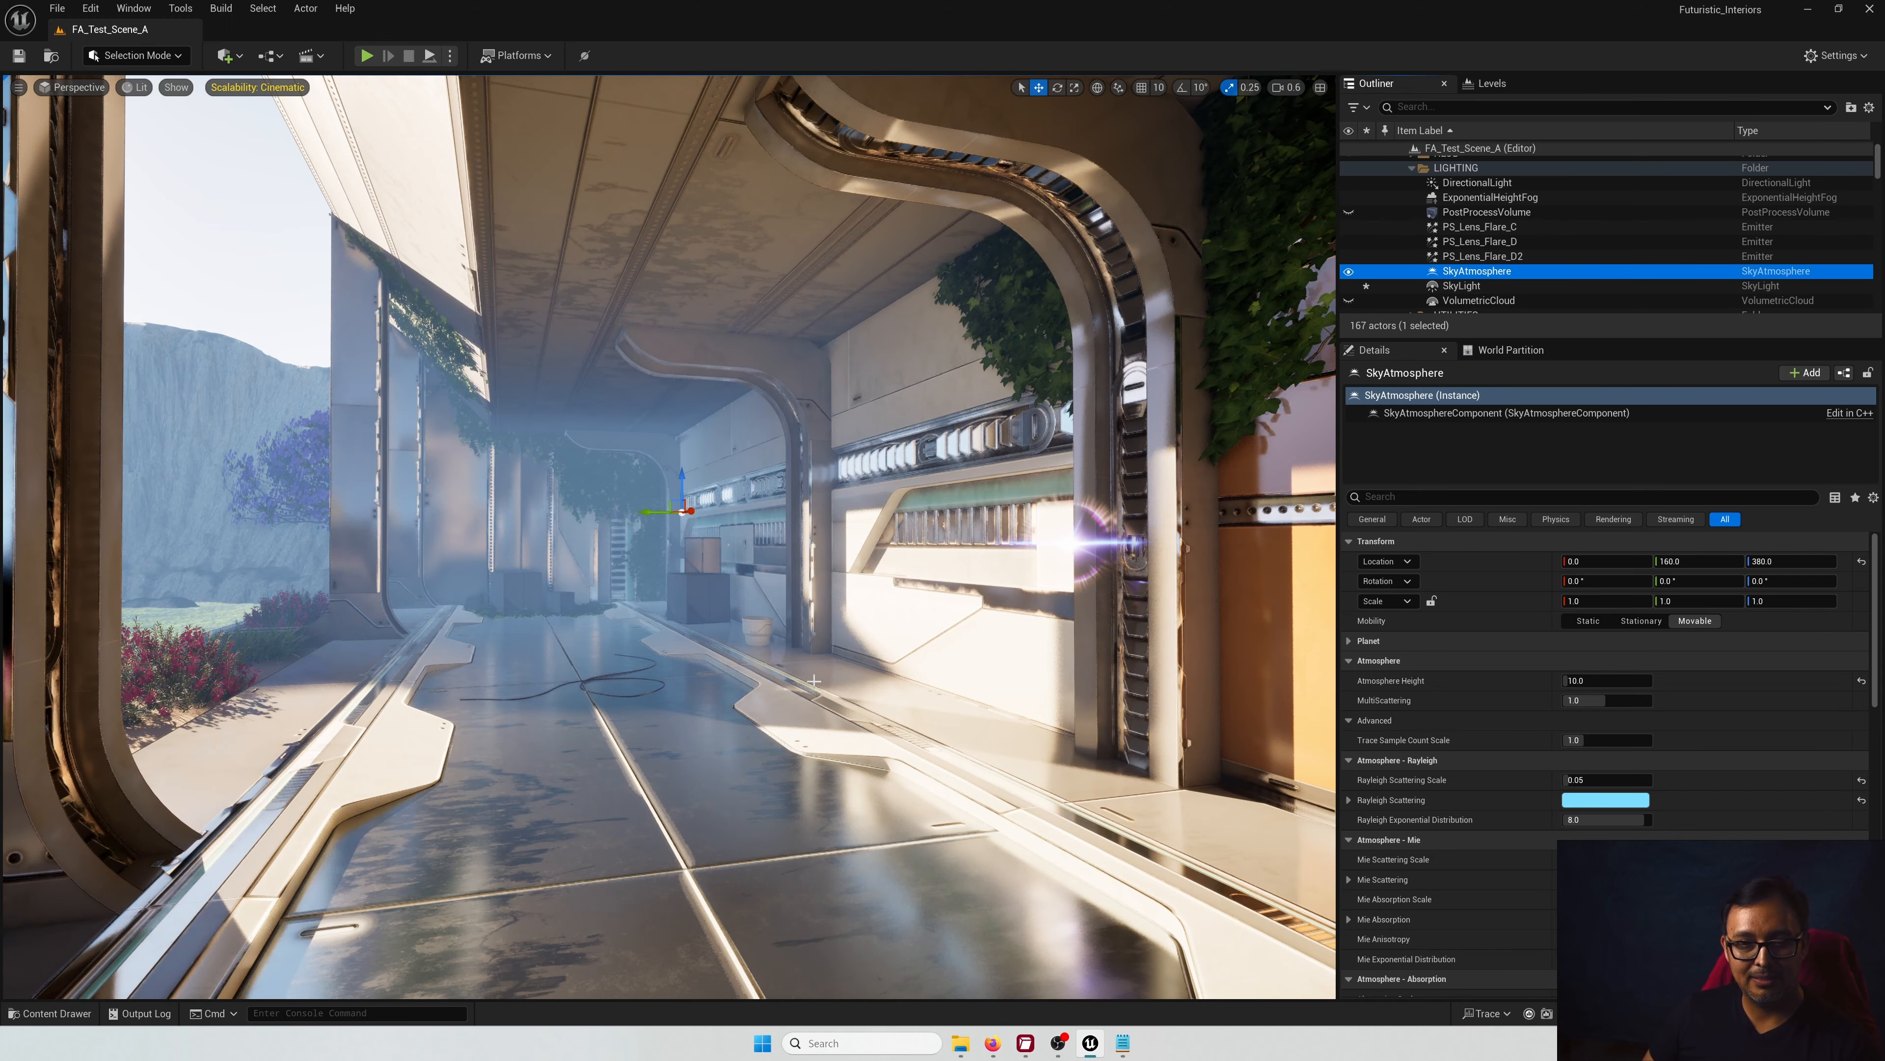
mouse_move(814, 681)
right_mouse_down()
mouse_move(790, 681)
mouse_move(843, 676)
right_mouse_up()
key("s")
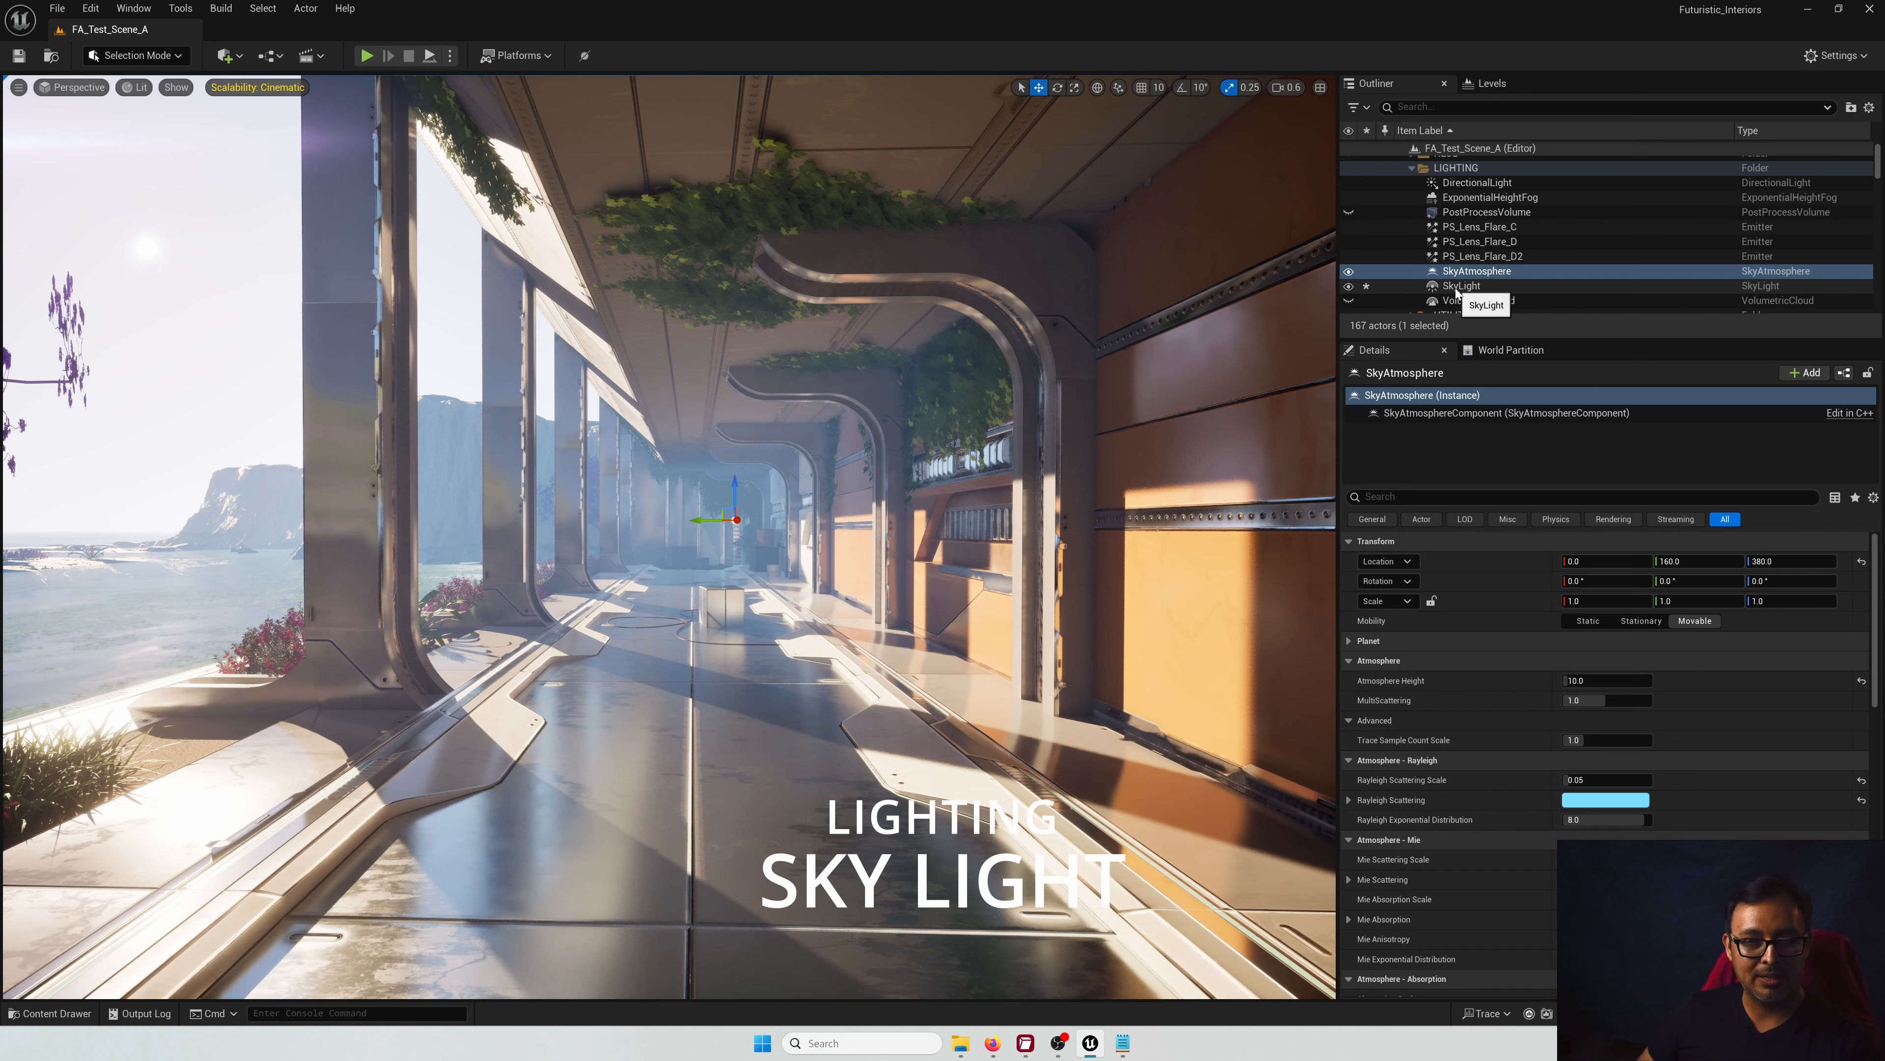
Step: Select the SkyLight and compare the corridor with it hidden and shown, moving in toward the orange wall panels
left_click(1499, 255)
left_click(1475, 287)
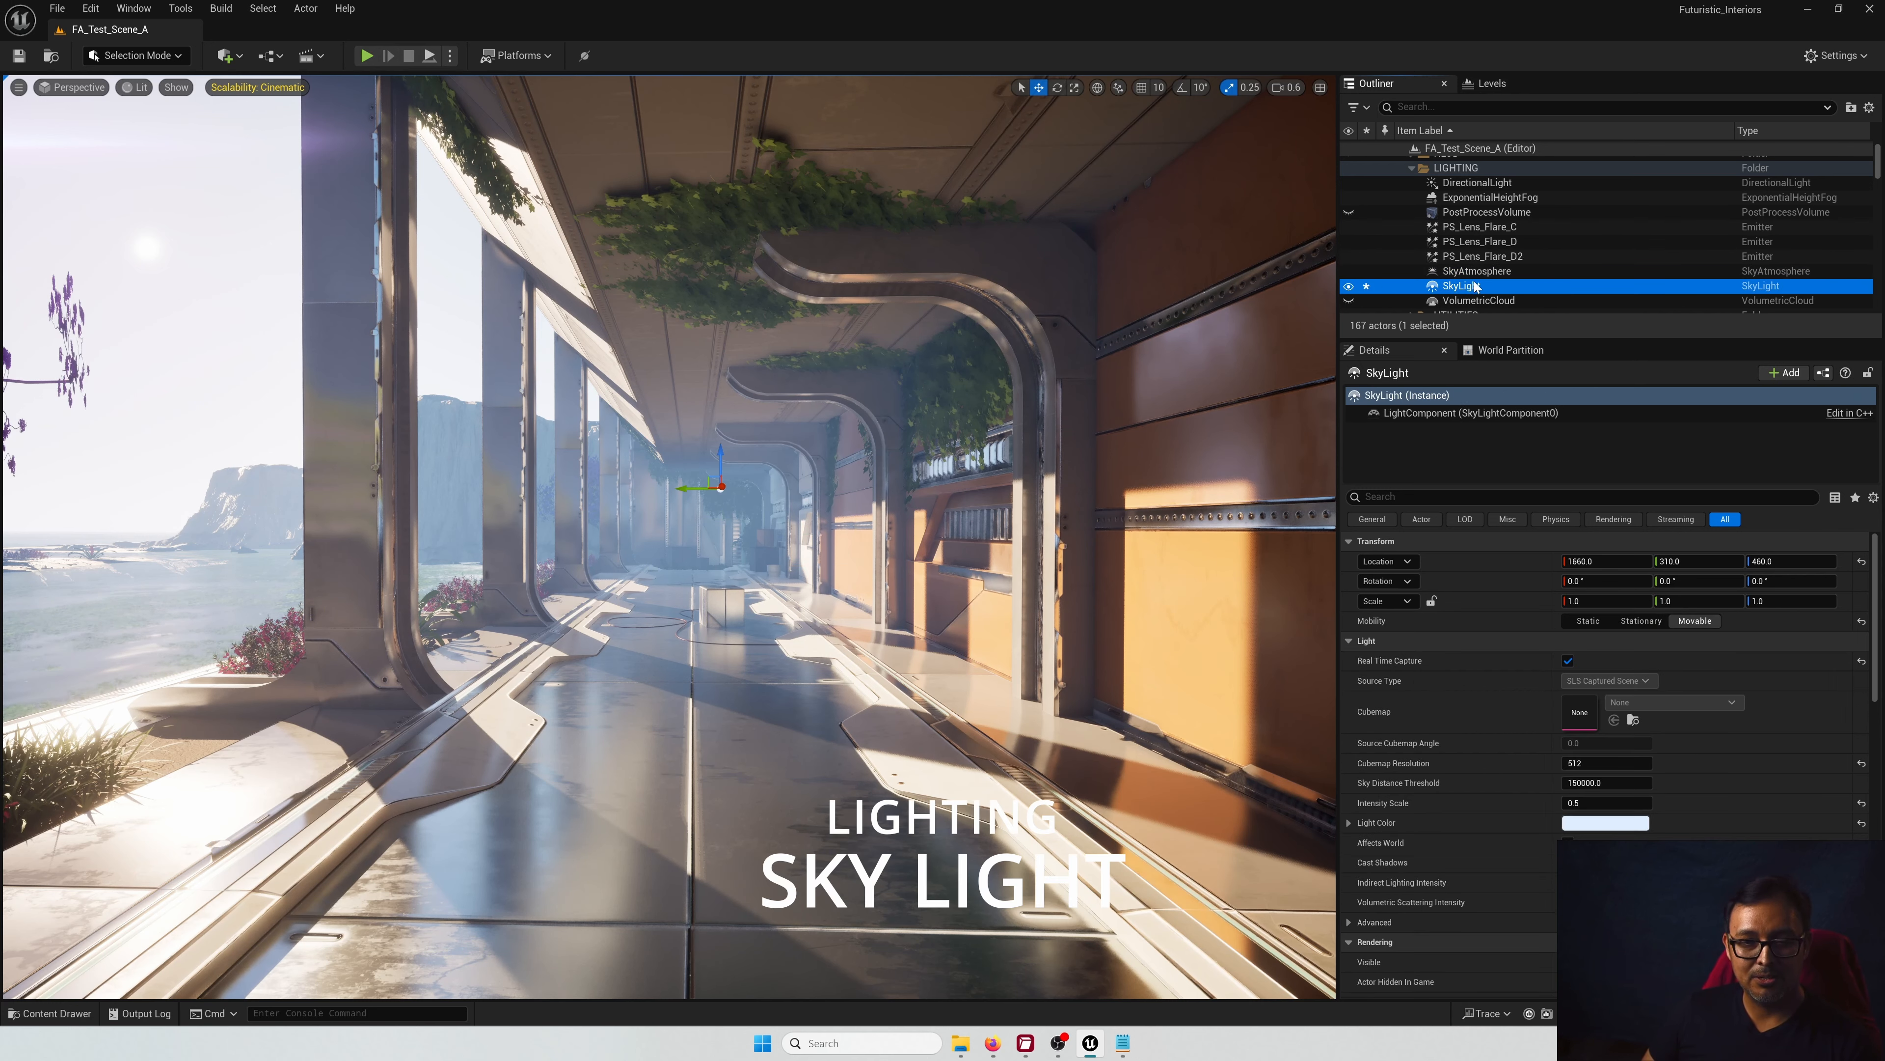
left_click(1349, 288)
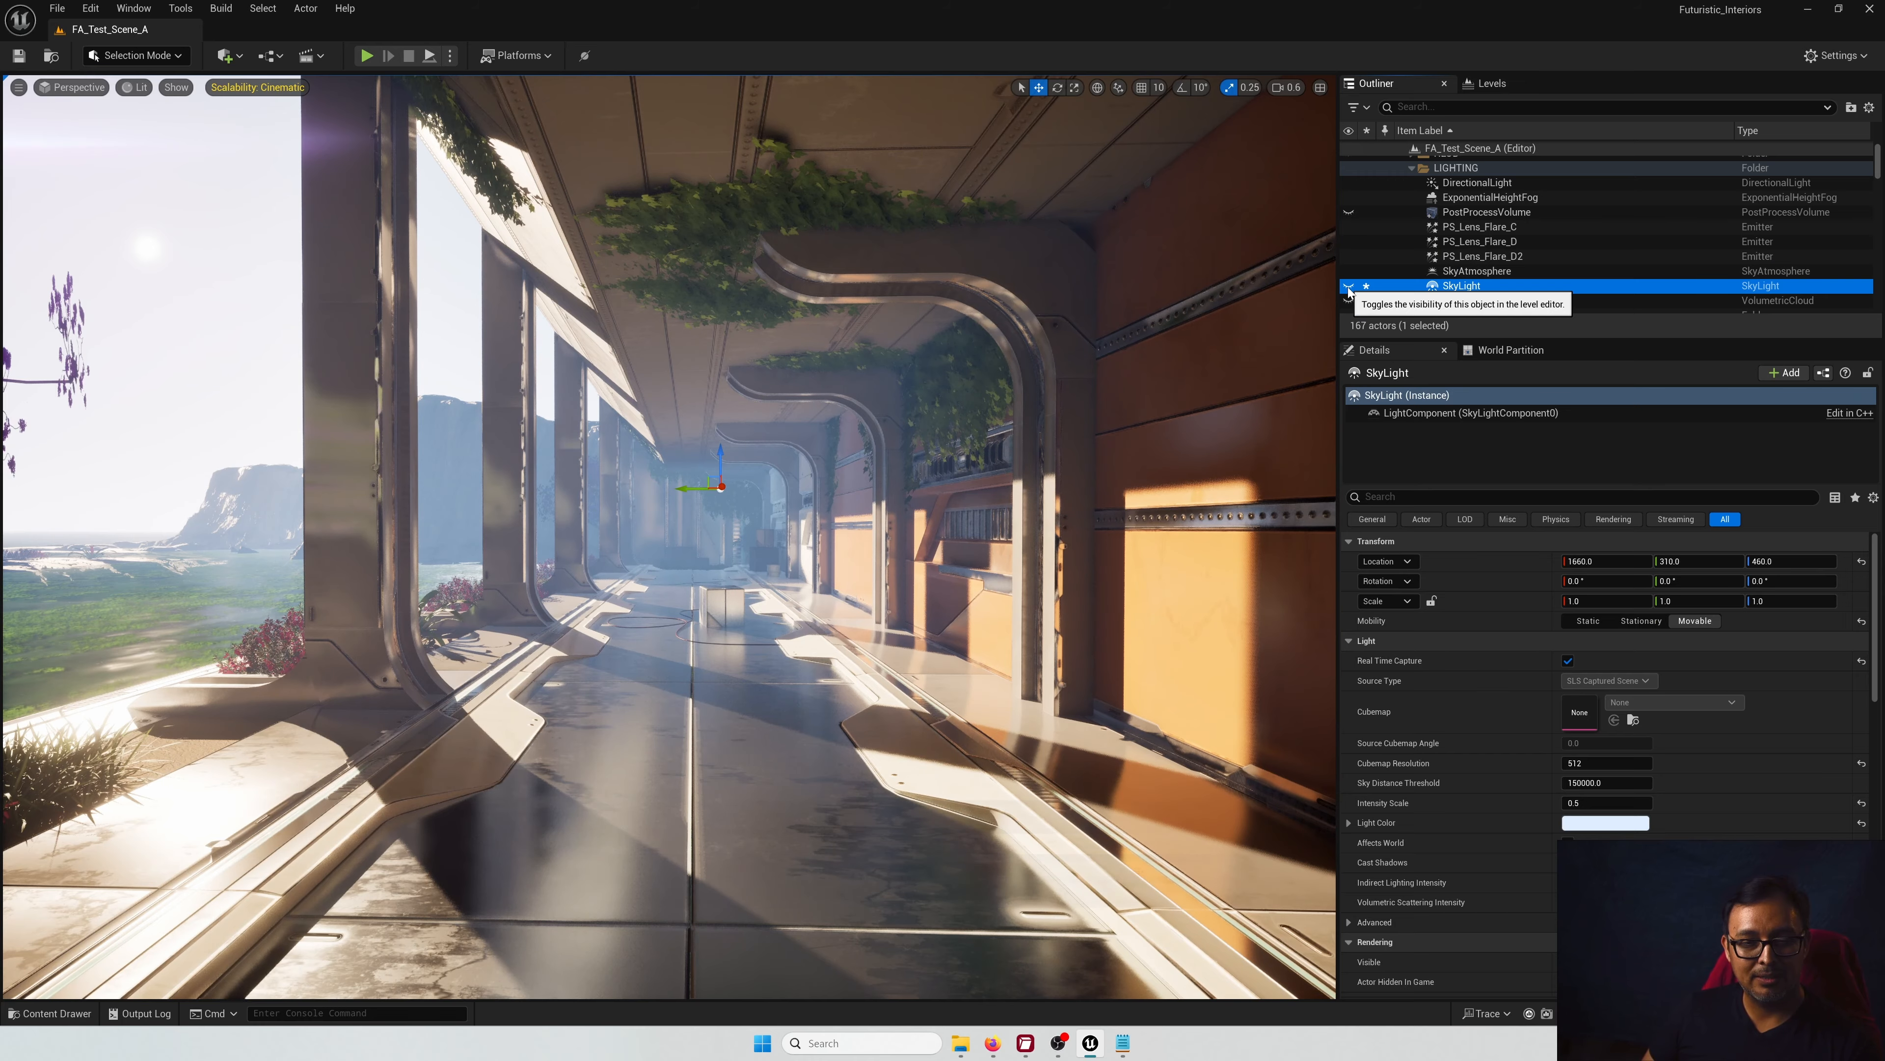
key("a")
right_click_drag(877, 449, 1095, 449)
key("w")
left_click(1349, 287)
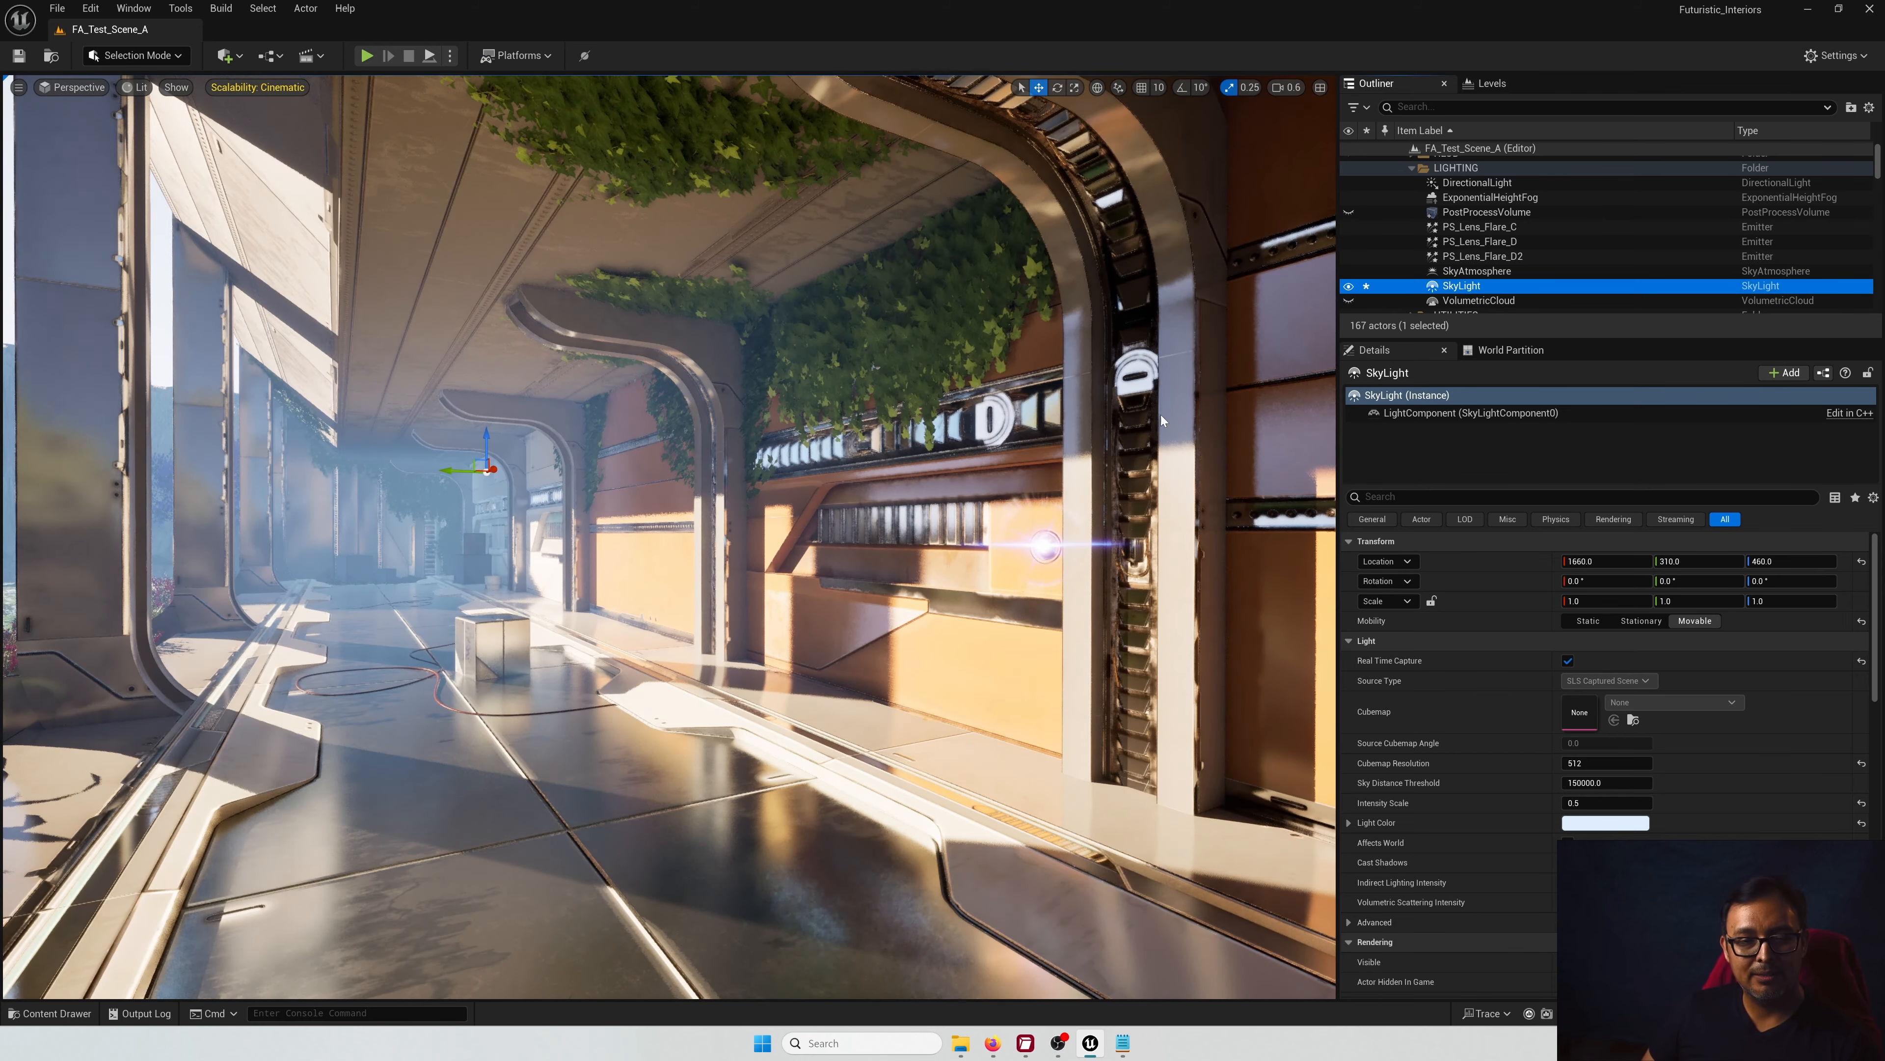
key("w")
right_click_drag(973, 450, 991, 451)
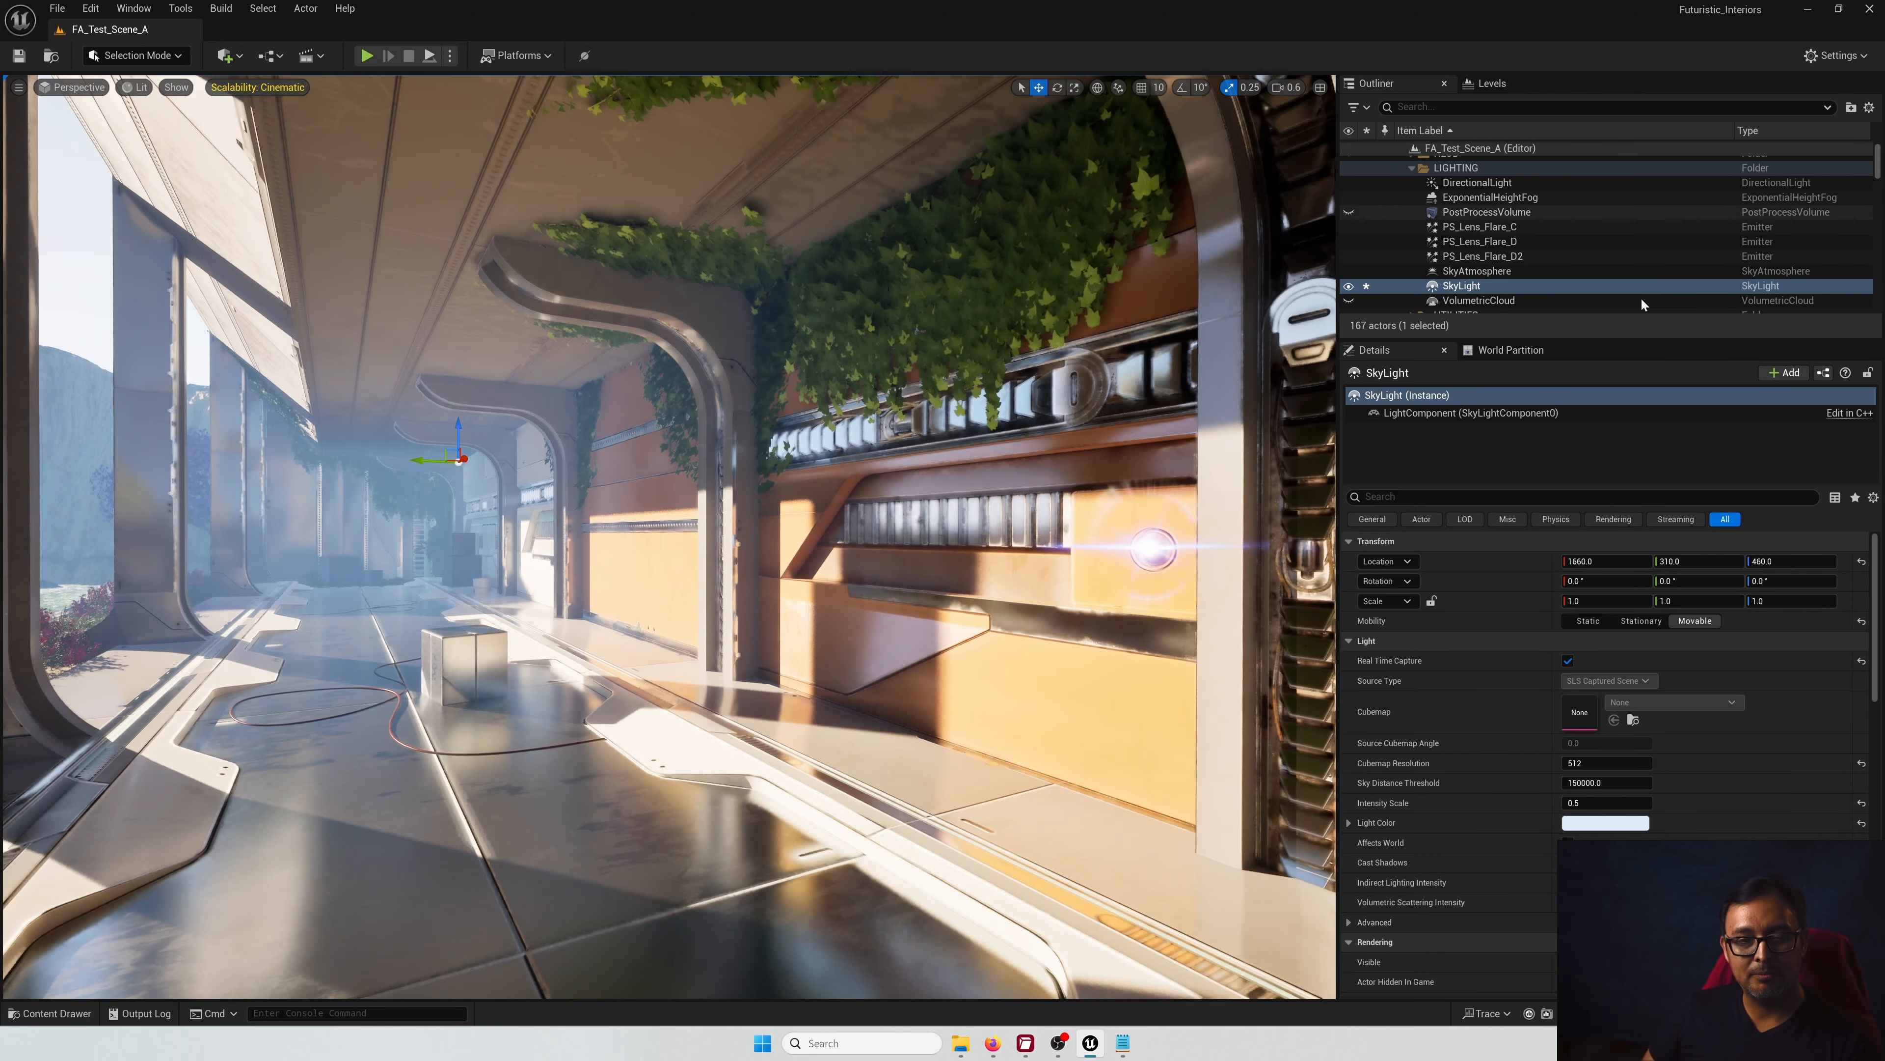
Step: Try an Intensity Scale of 1.0 on the SkyLight, and set it back to 0.5
left_click(1601, 802)
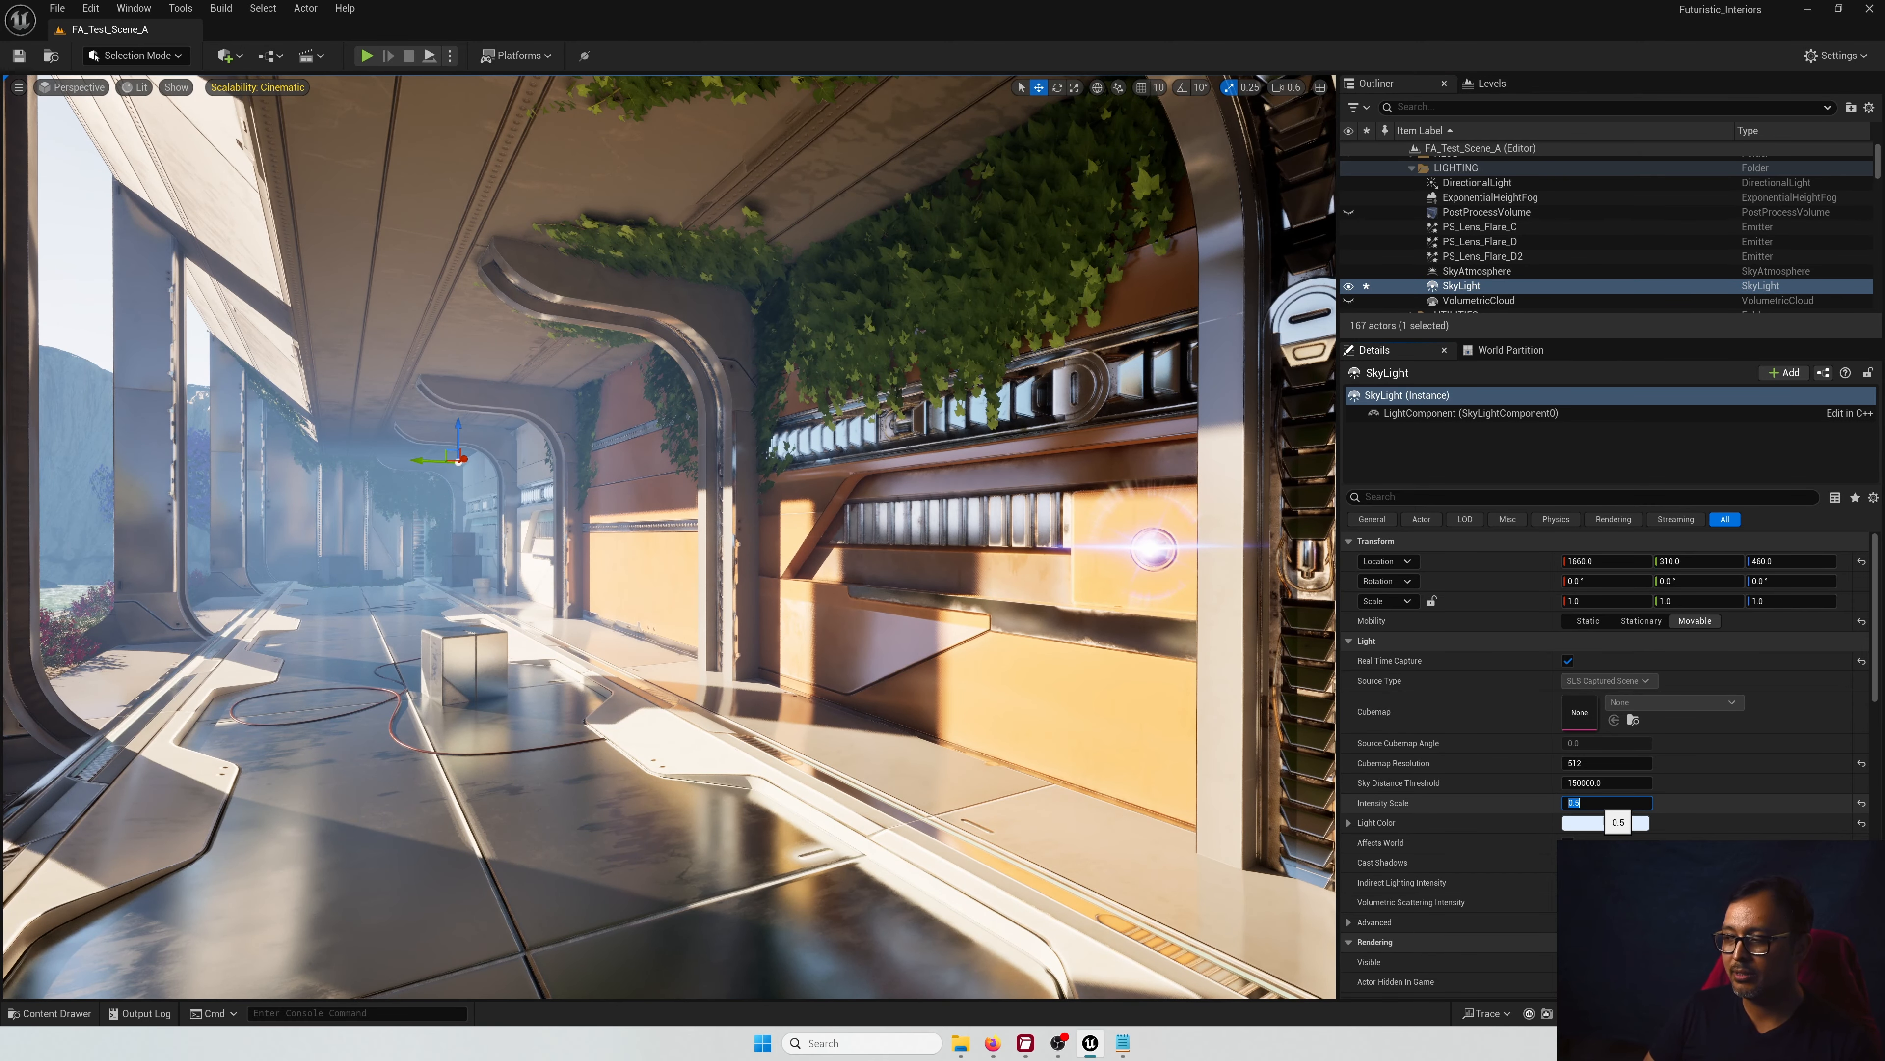
type("1")
key("Return")
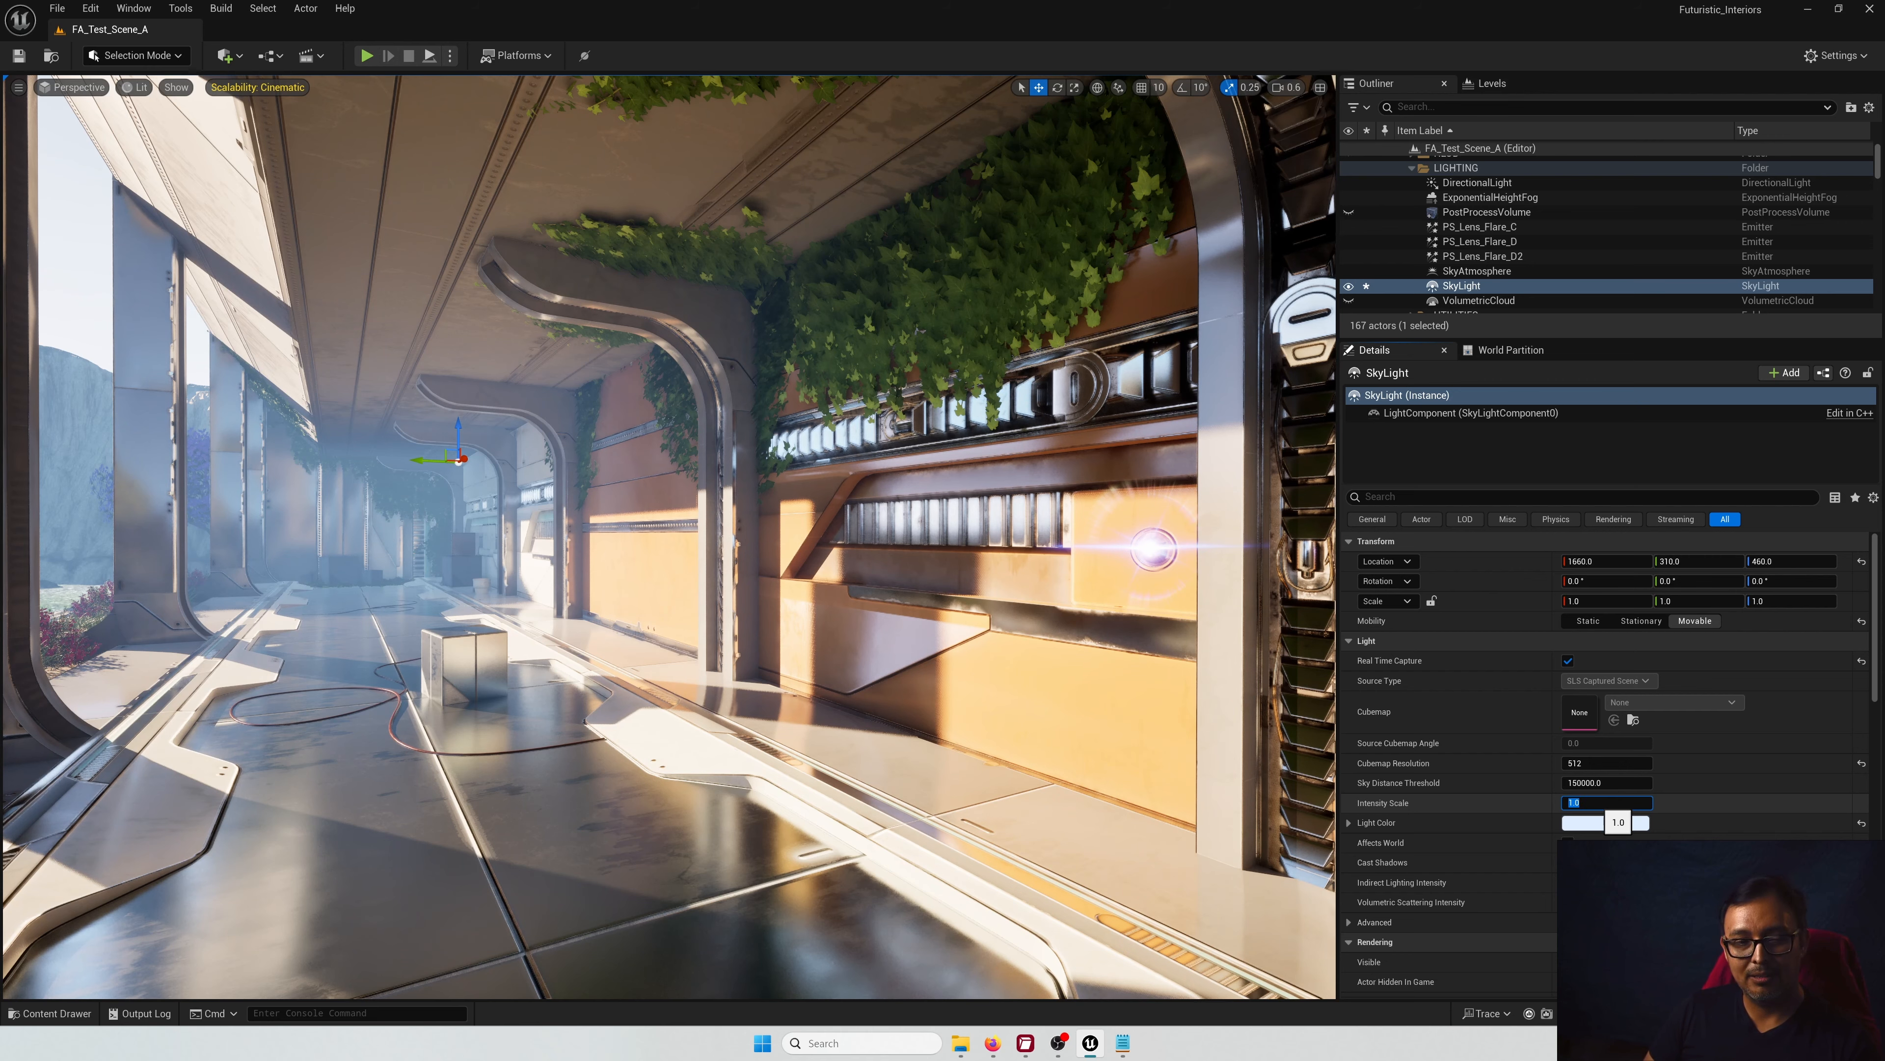
key("Return")
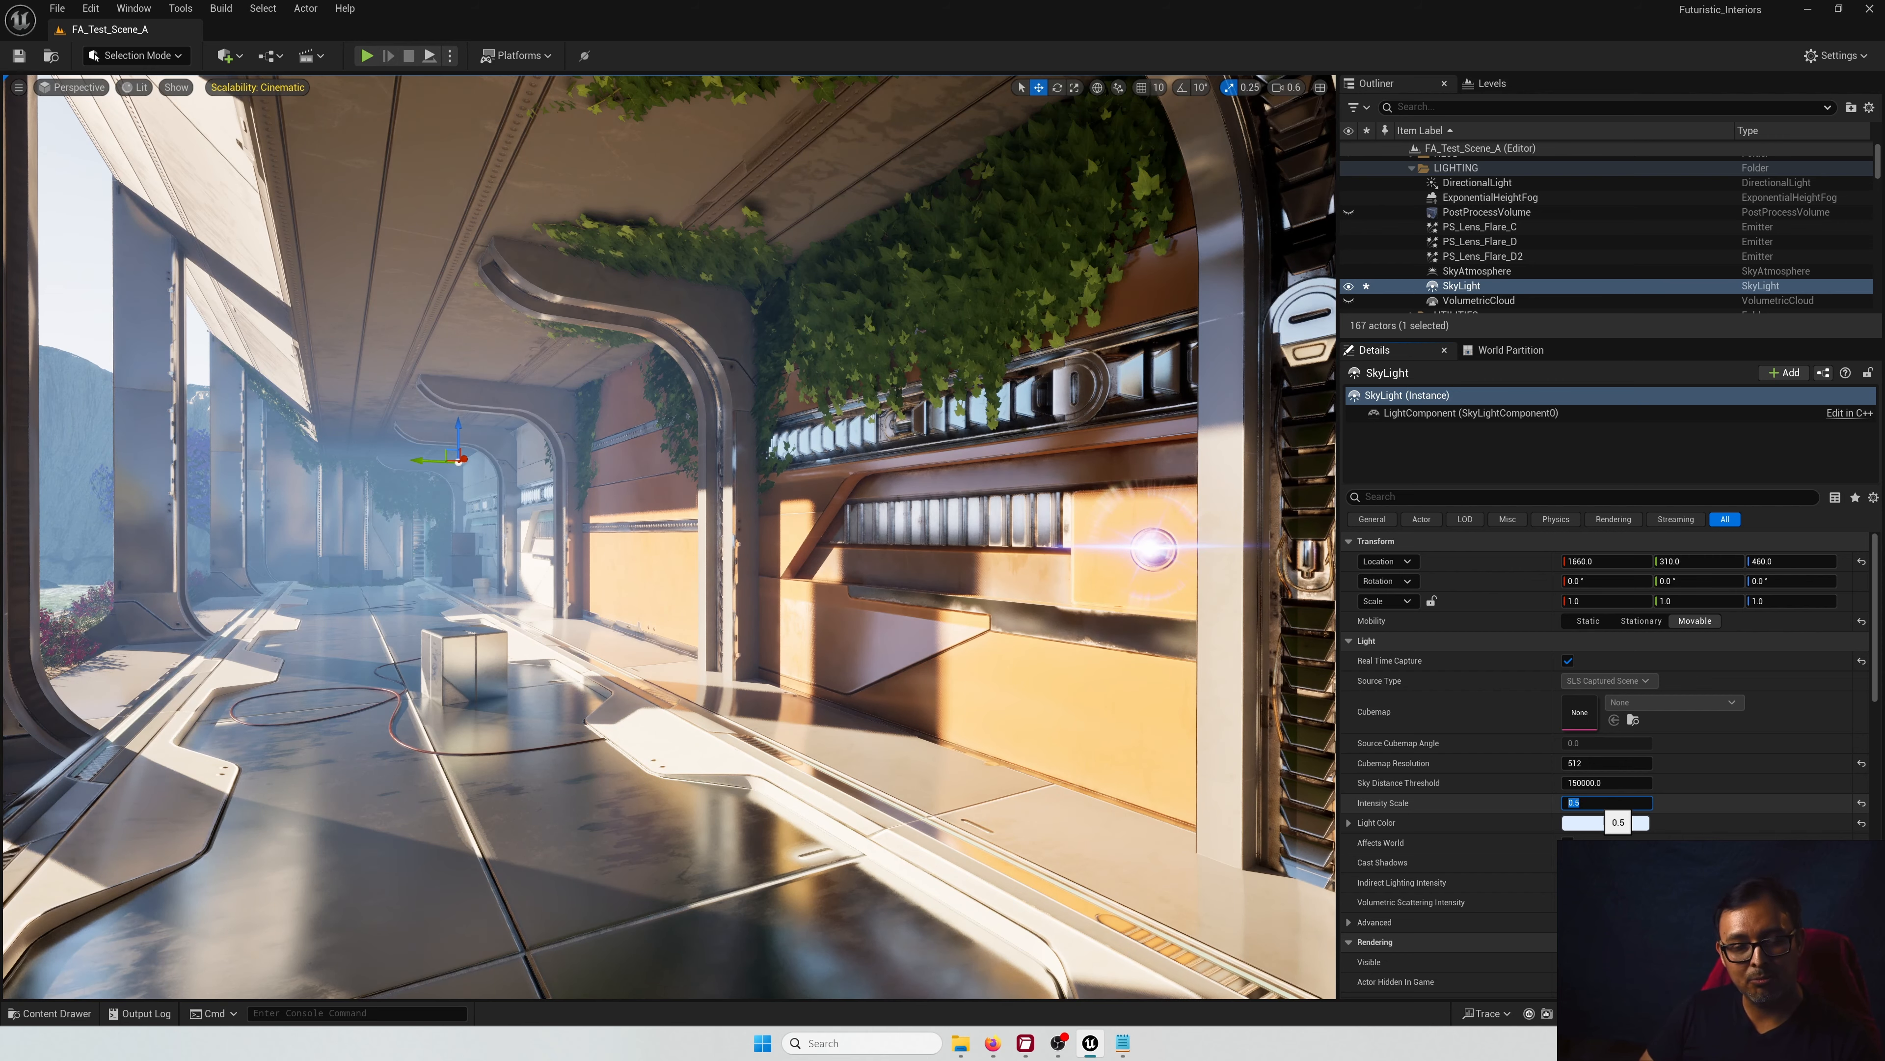
Step: Make the VolumetricCloud visible and look down the corridor toward the water and cliffs
right_click_drag(1078, 736, 935, 743)
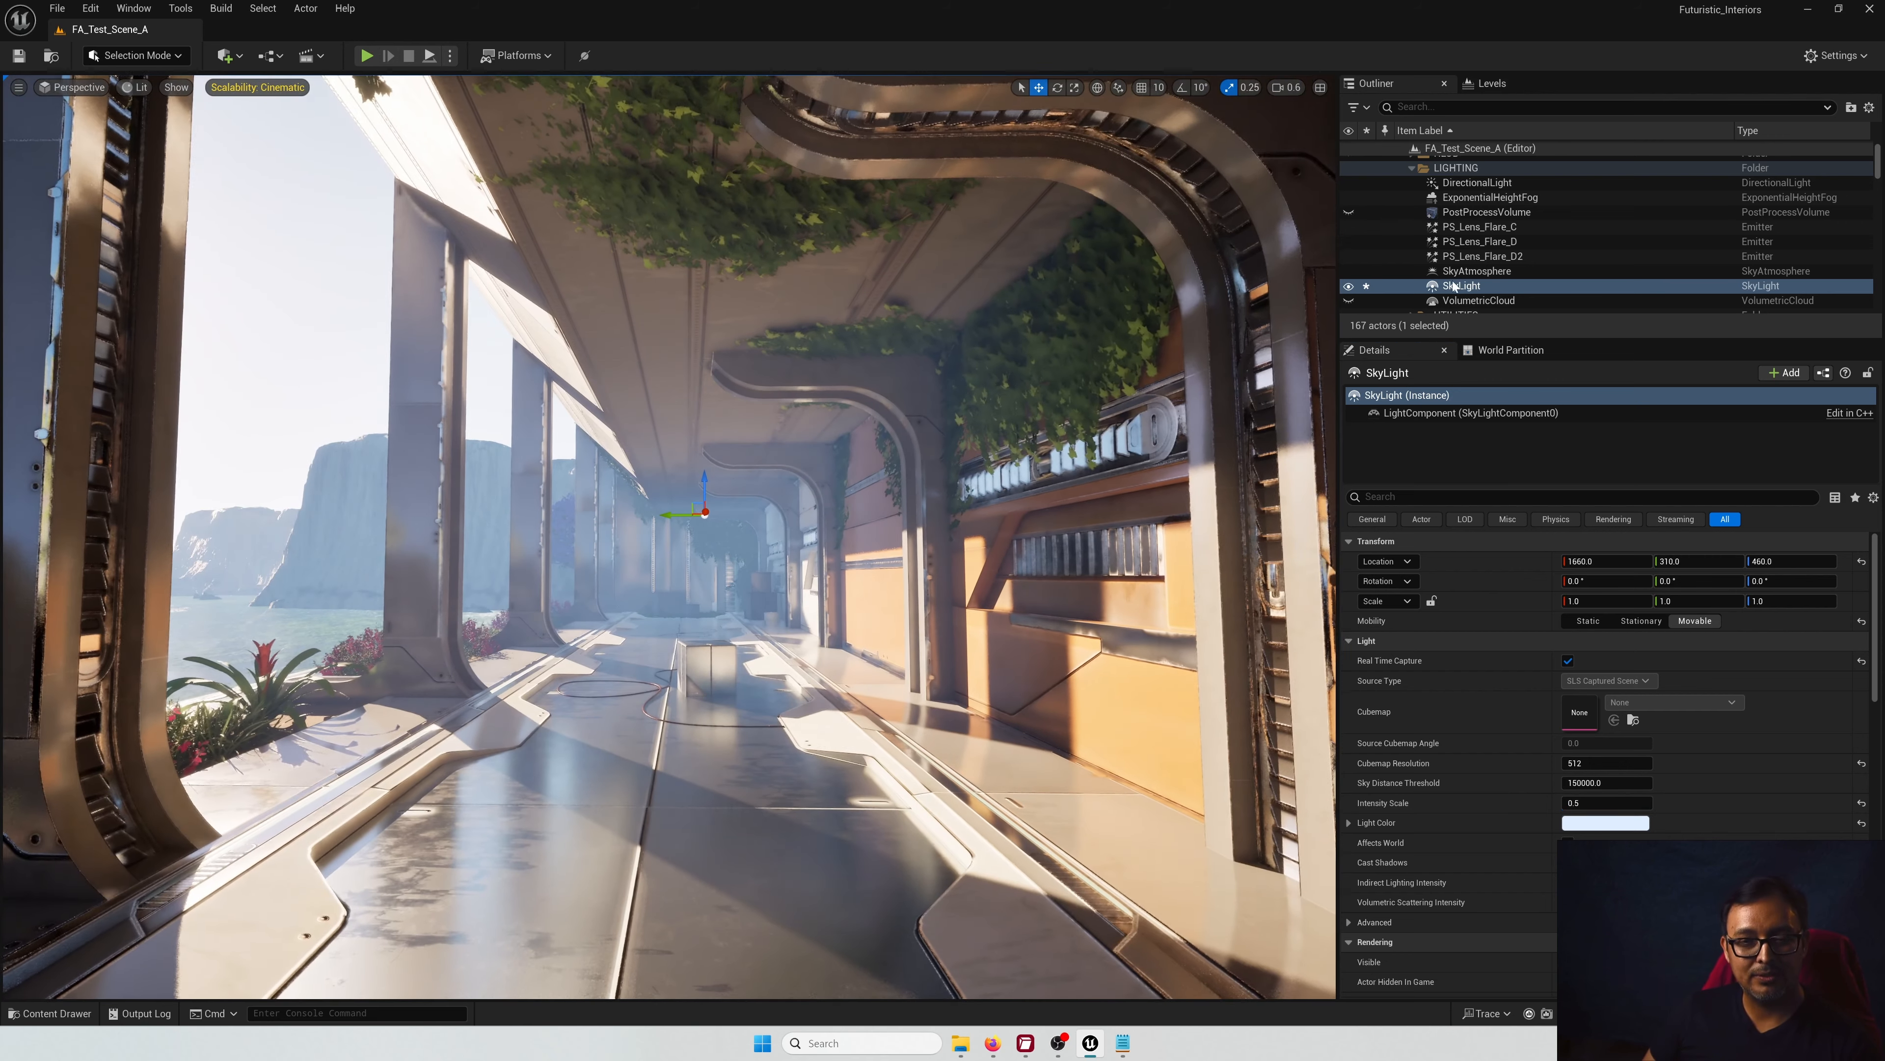
left_click(1348, 301)
right_click_drag(1076, 535, 1055, 579)
Step: Select the PostProcessVolume and make it visible with the corridor and flowering tree in view
scroll(1558, 218, "down", 1)
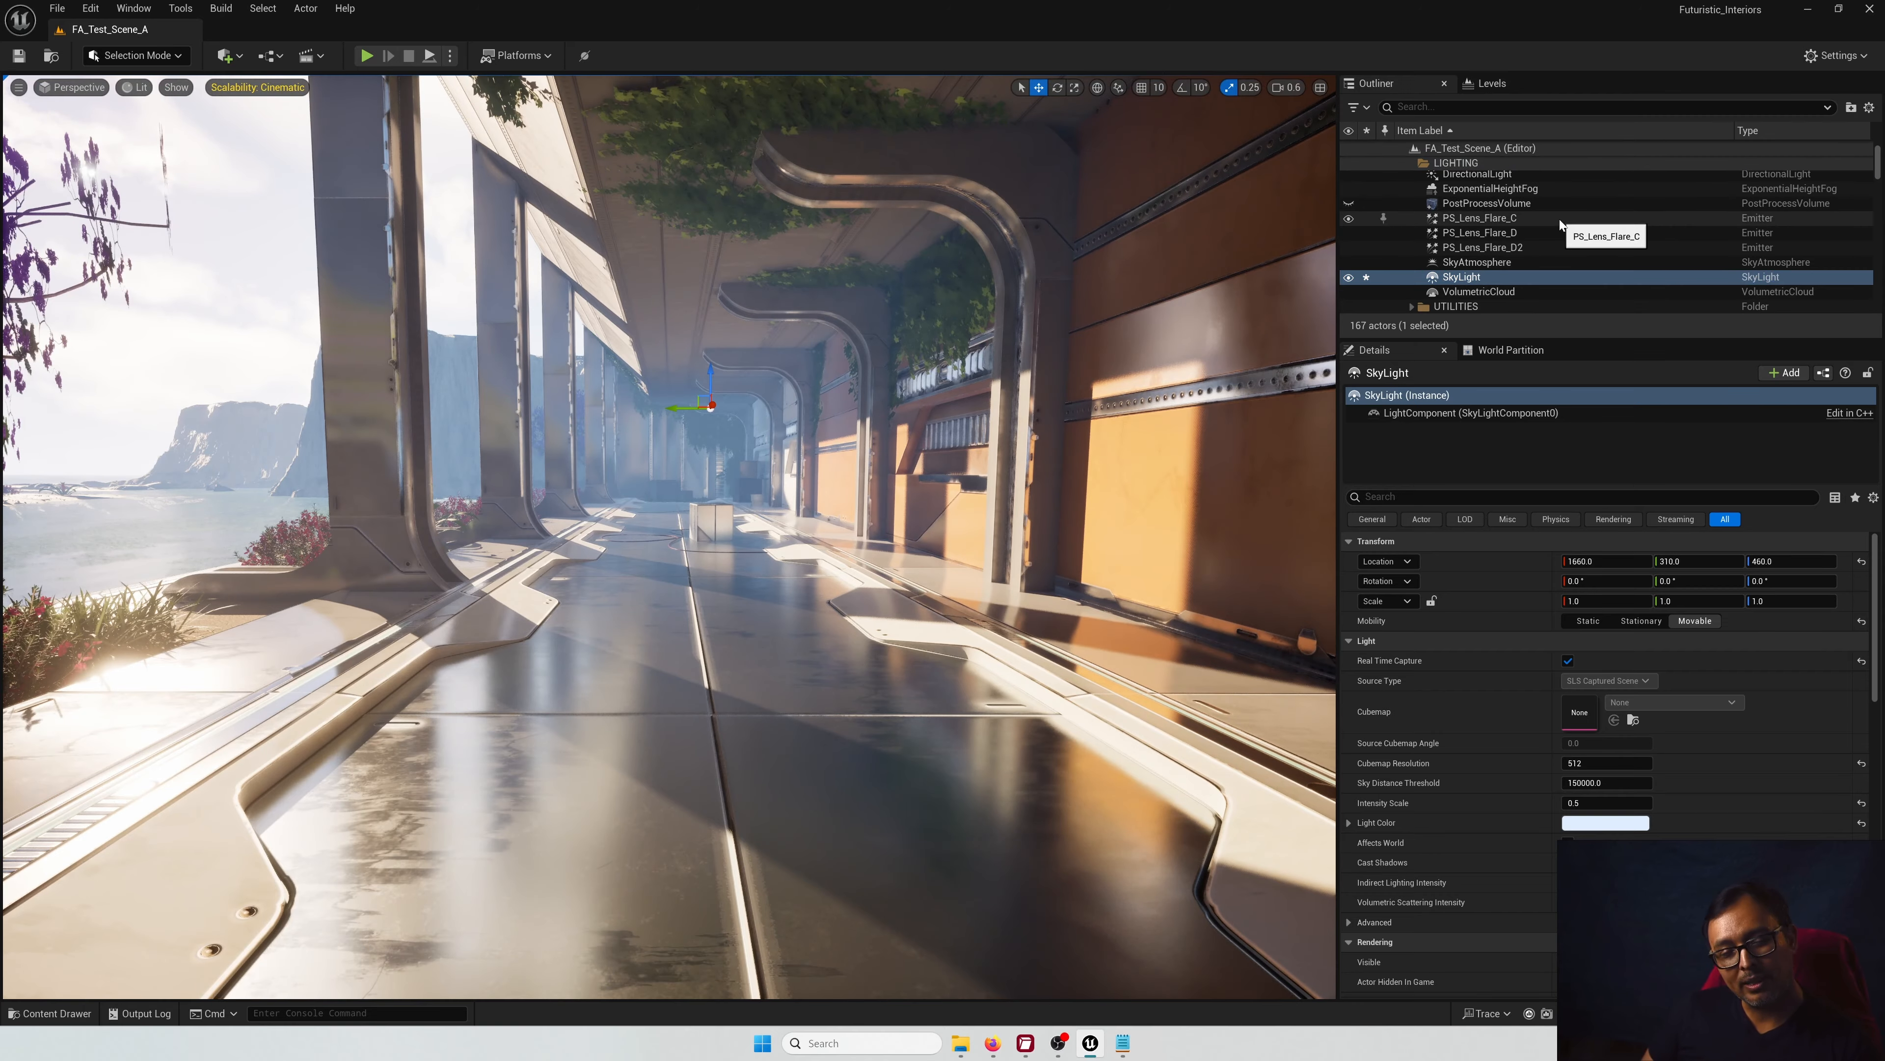
left_click(1478, 203)
right_click_drag(1079, 505, 1057, 487)
key("s")
key("d")
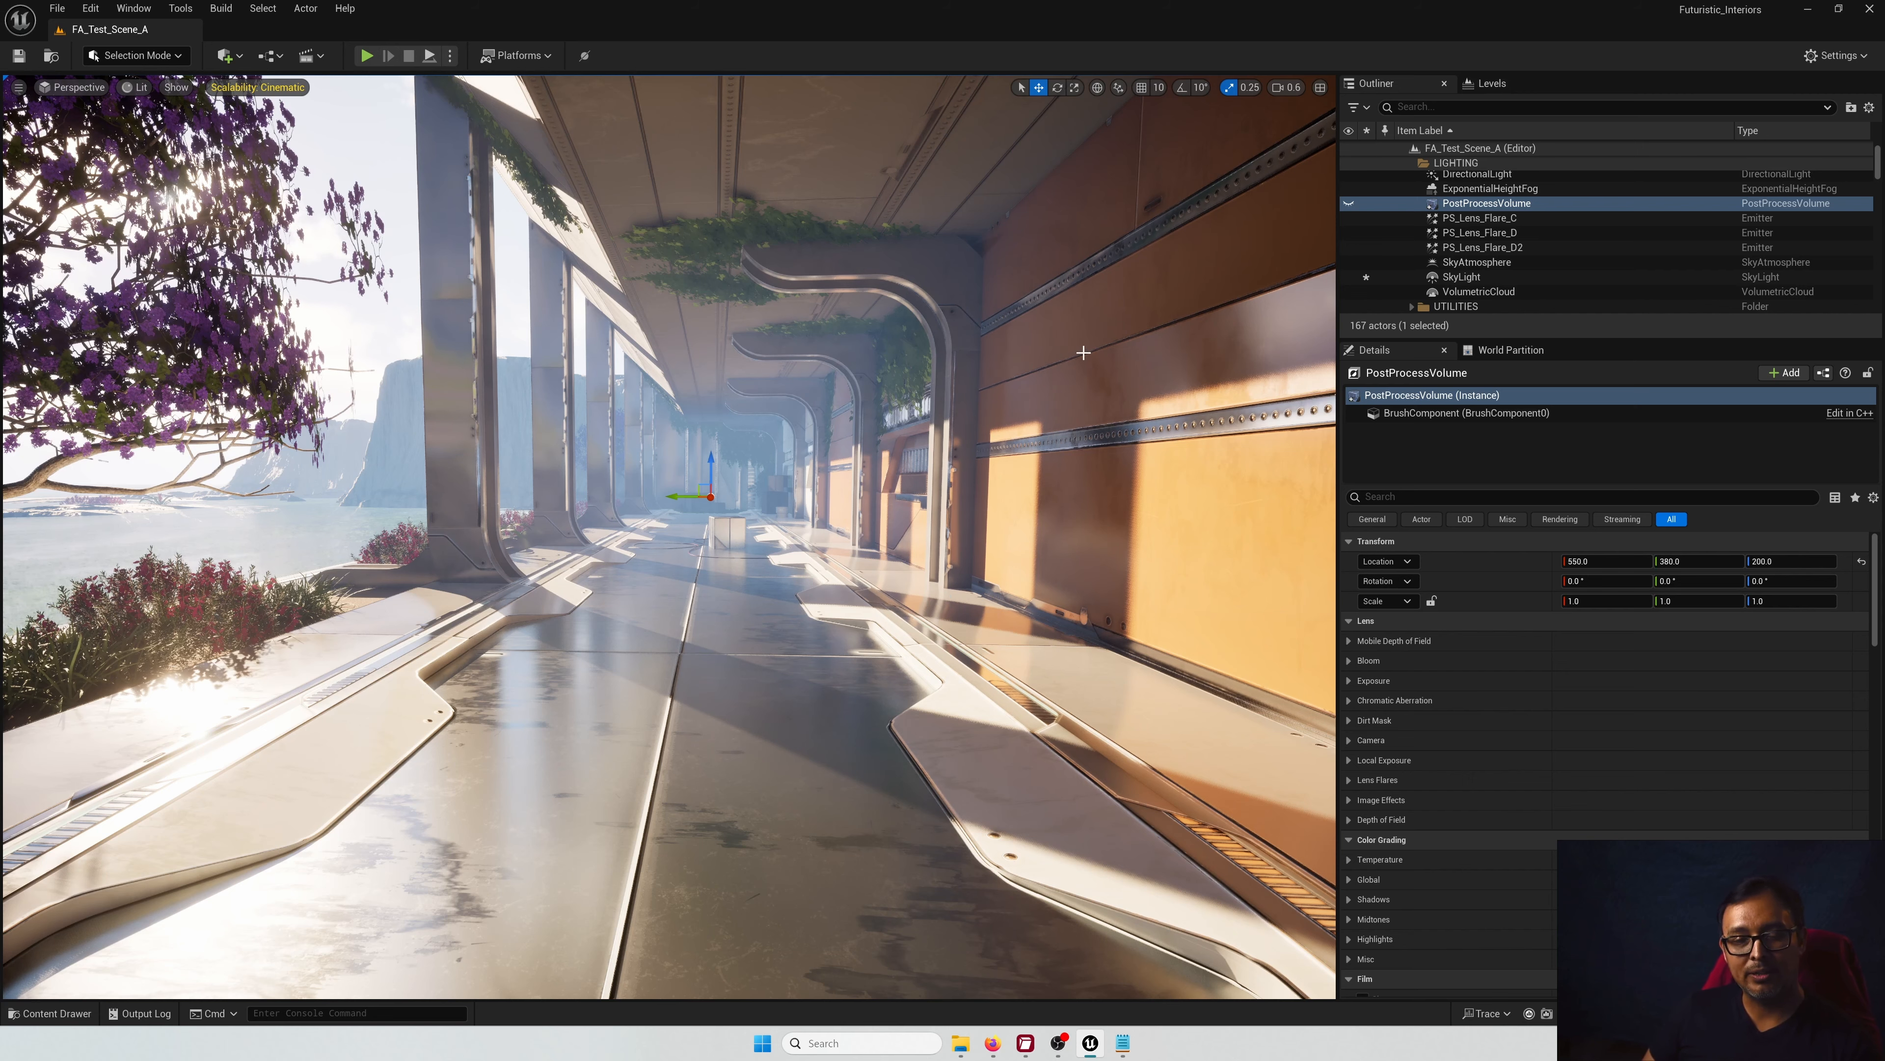
left_click(1349, 205)
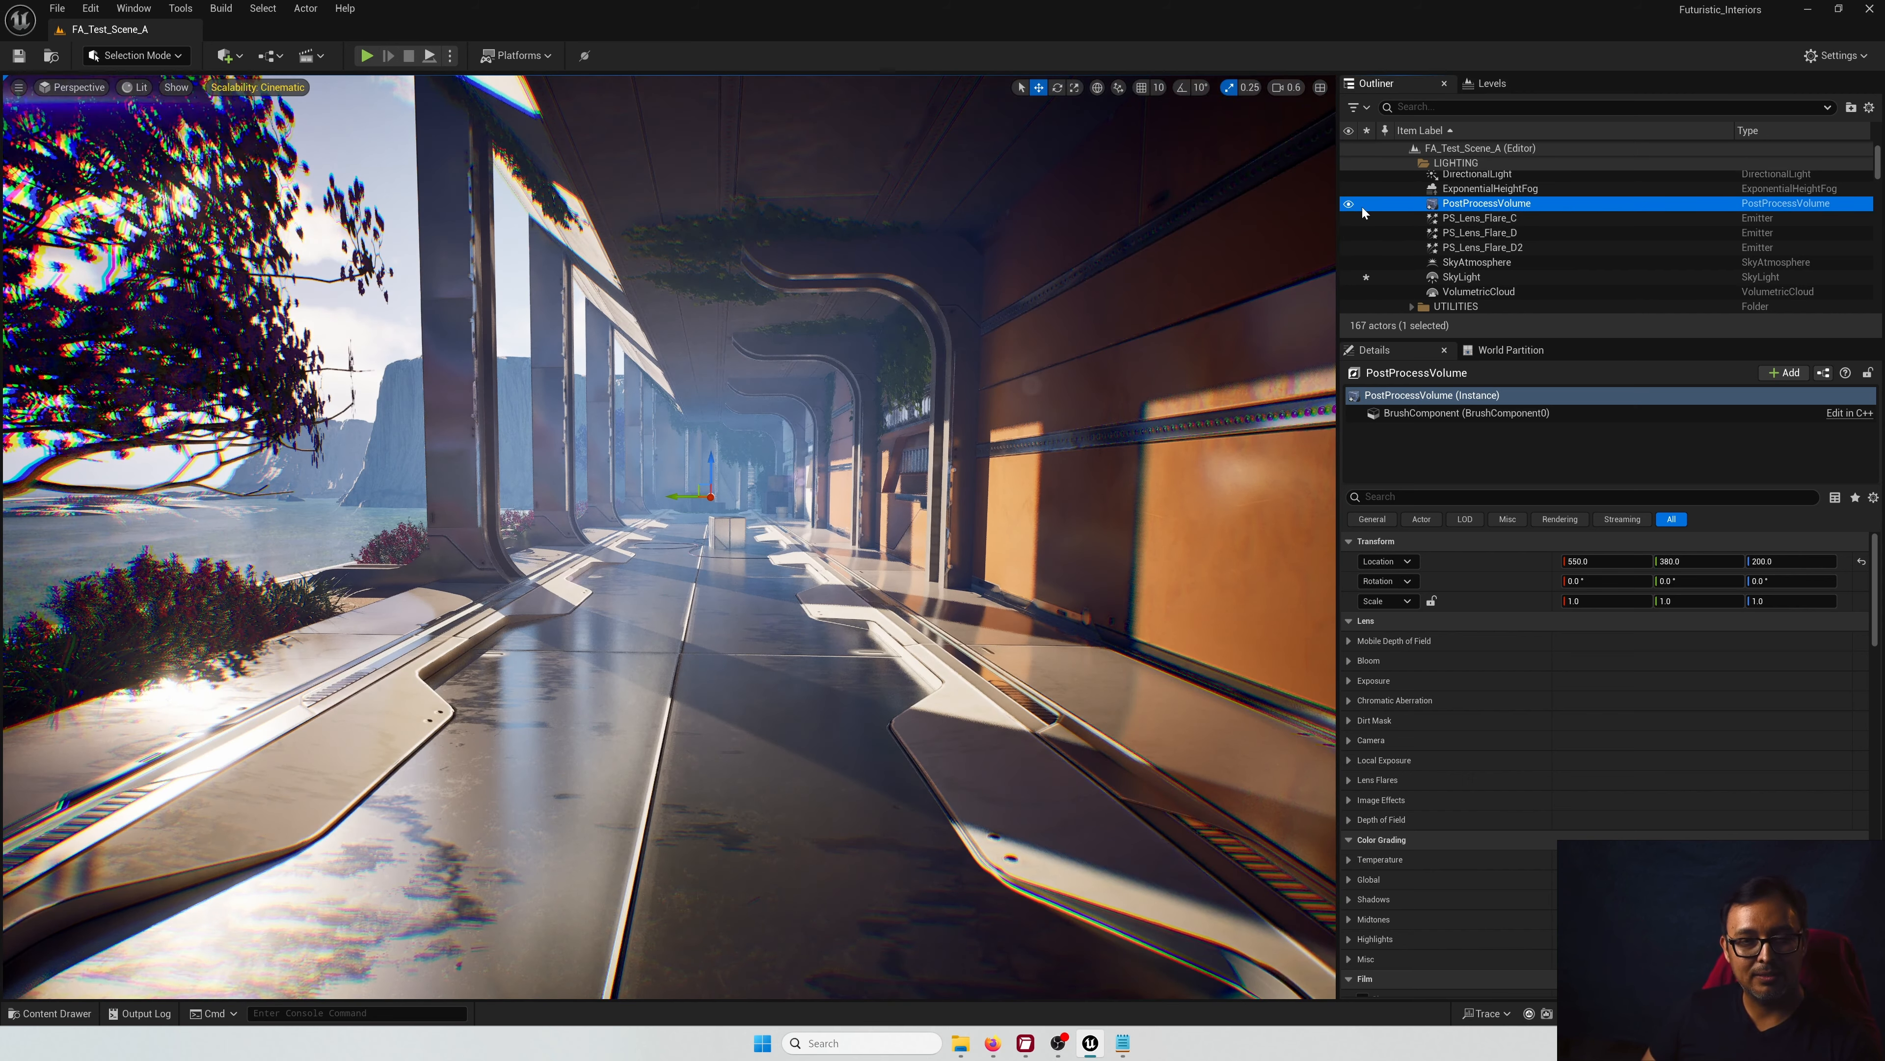
Step: Compare the corridor with the PostProcessVolume hidden and shown, leave it visible, and move in toward the window-side planting
left_click(1349, 204)
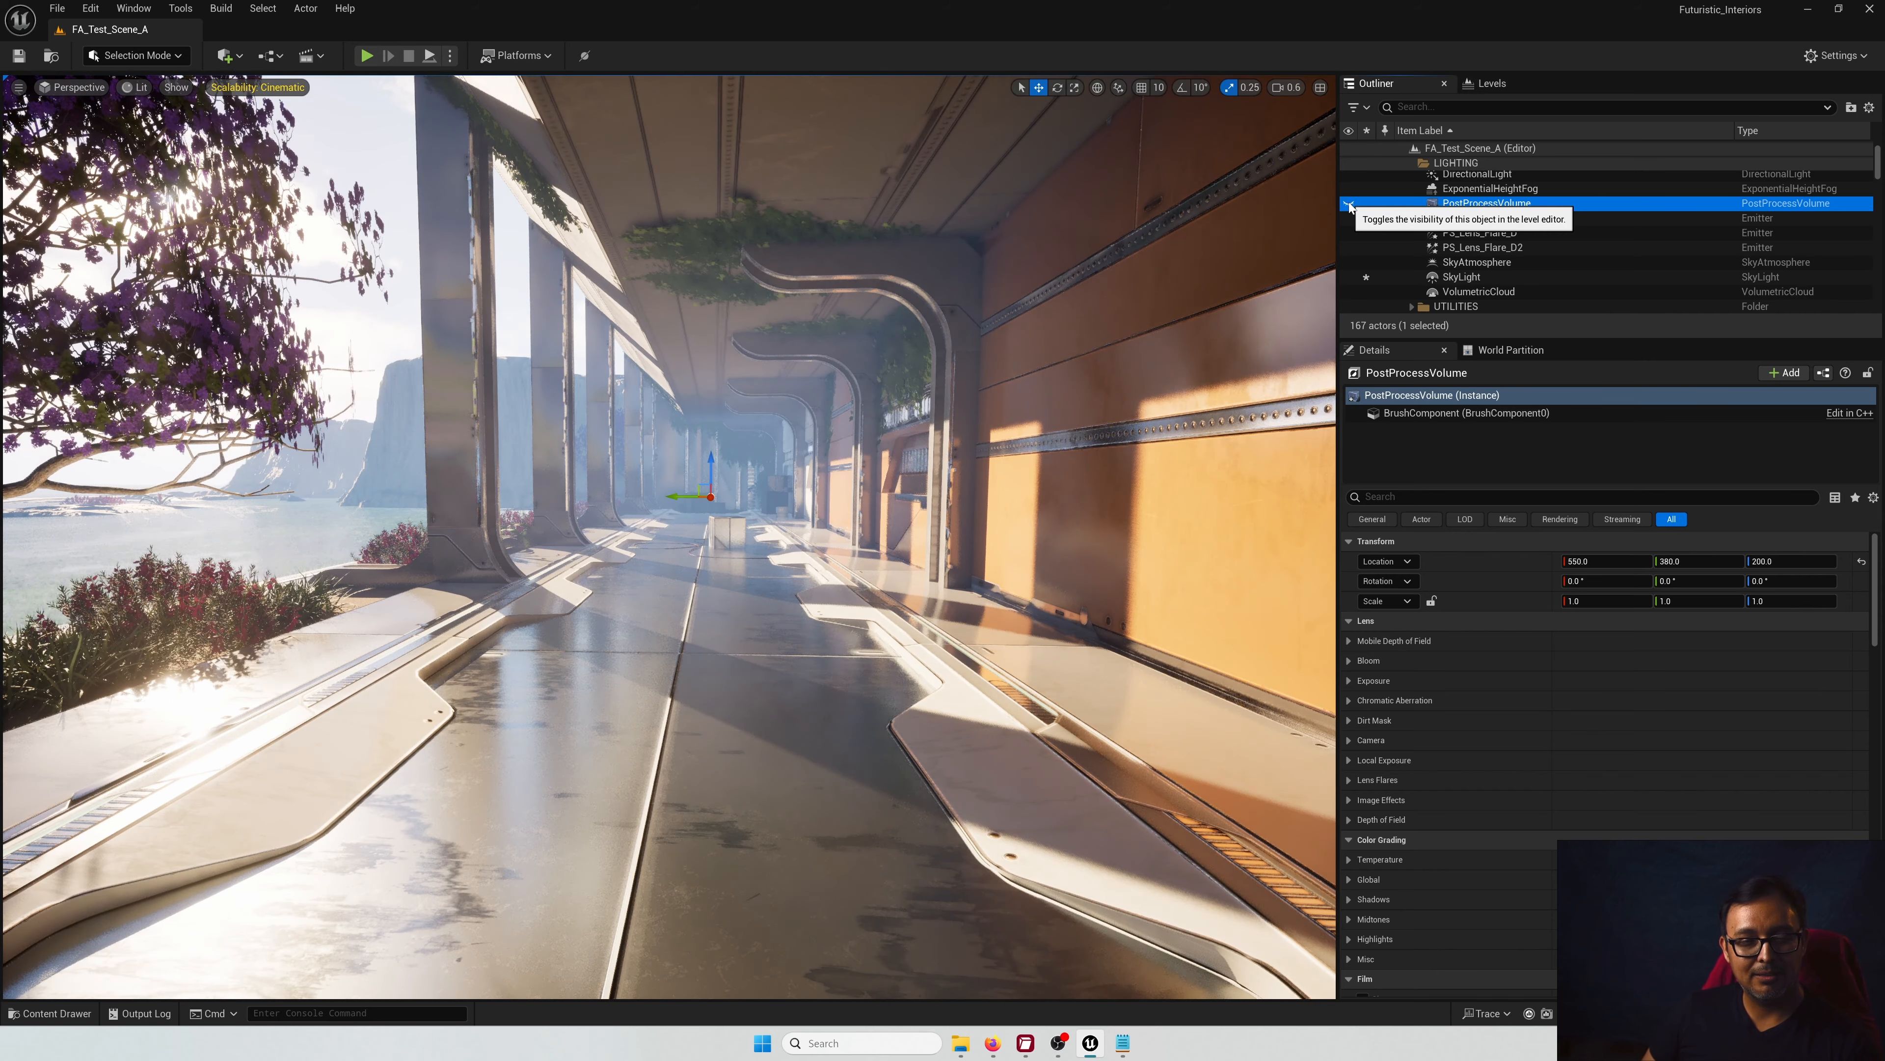
left_click(1349, 205)
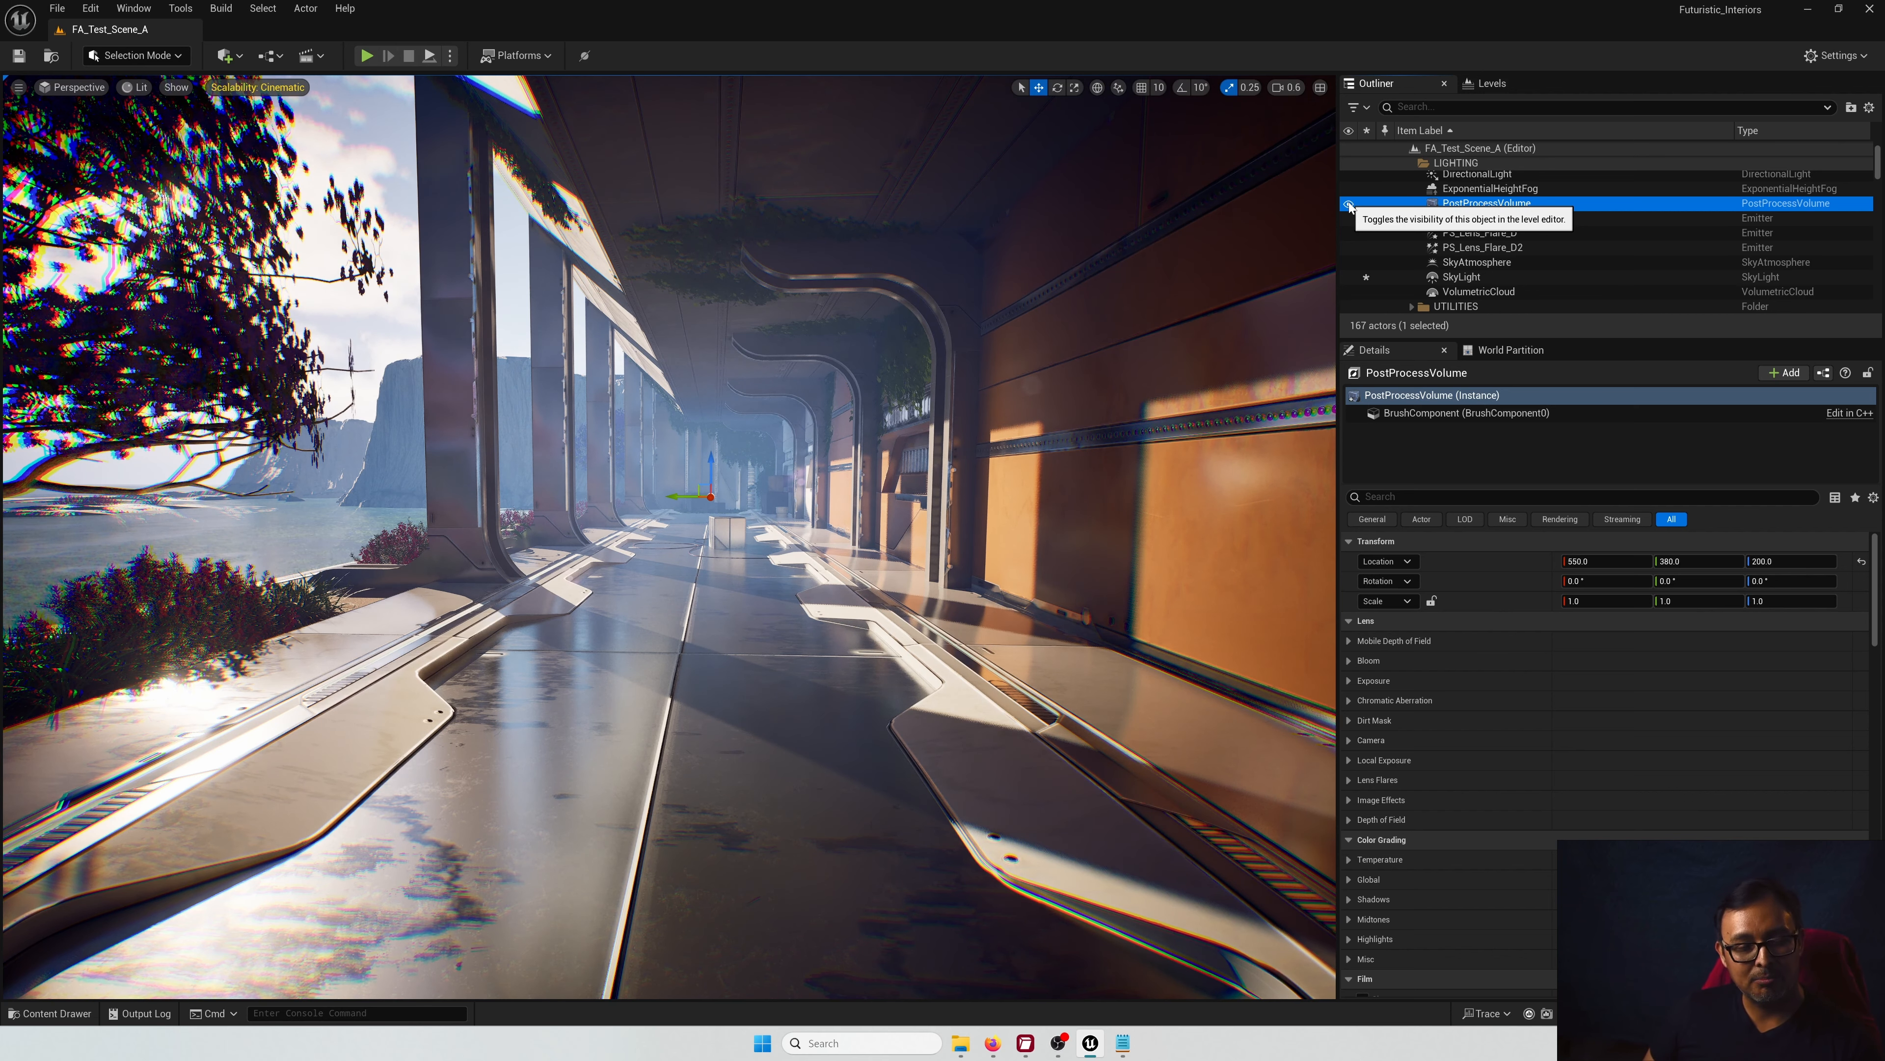
left_click(1349, 204)
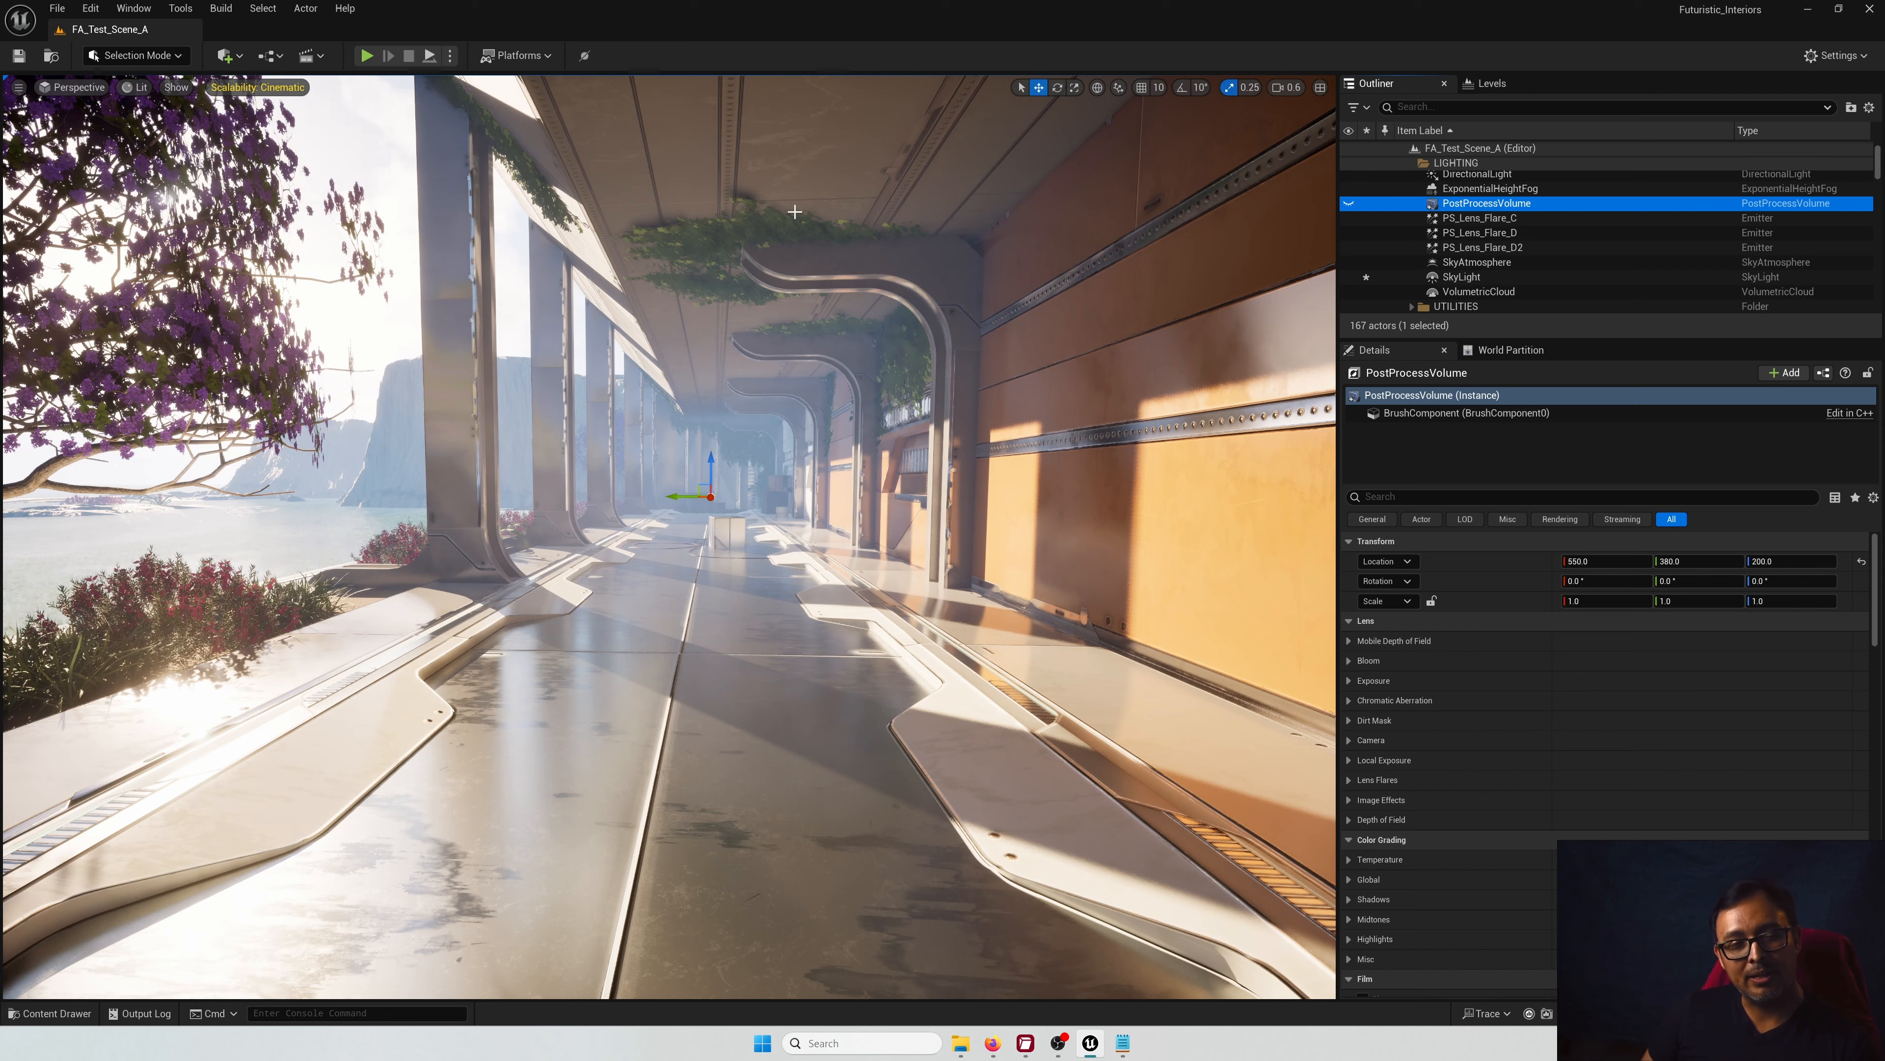
left_click(1349, 204)
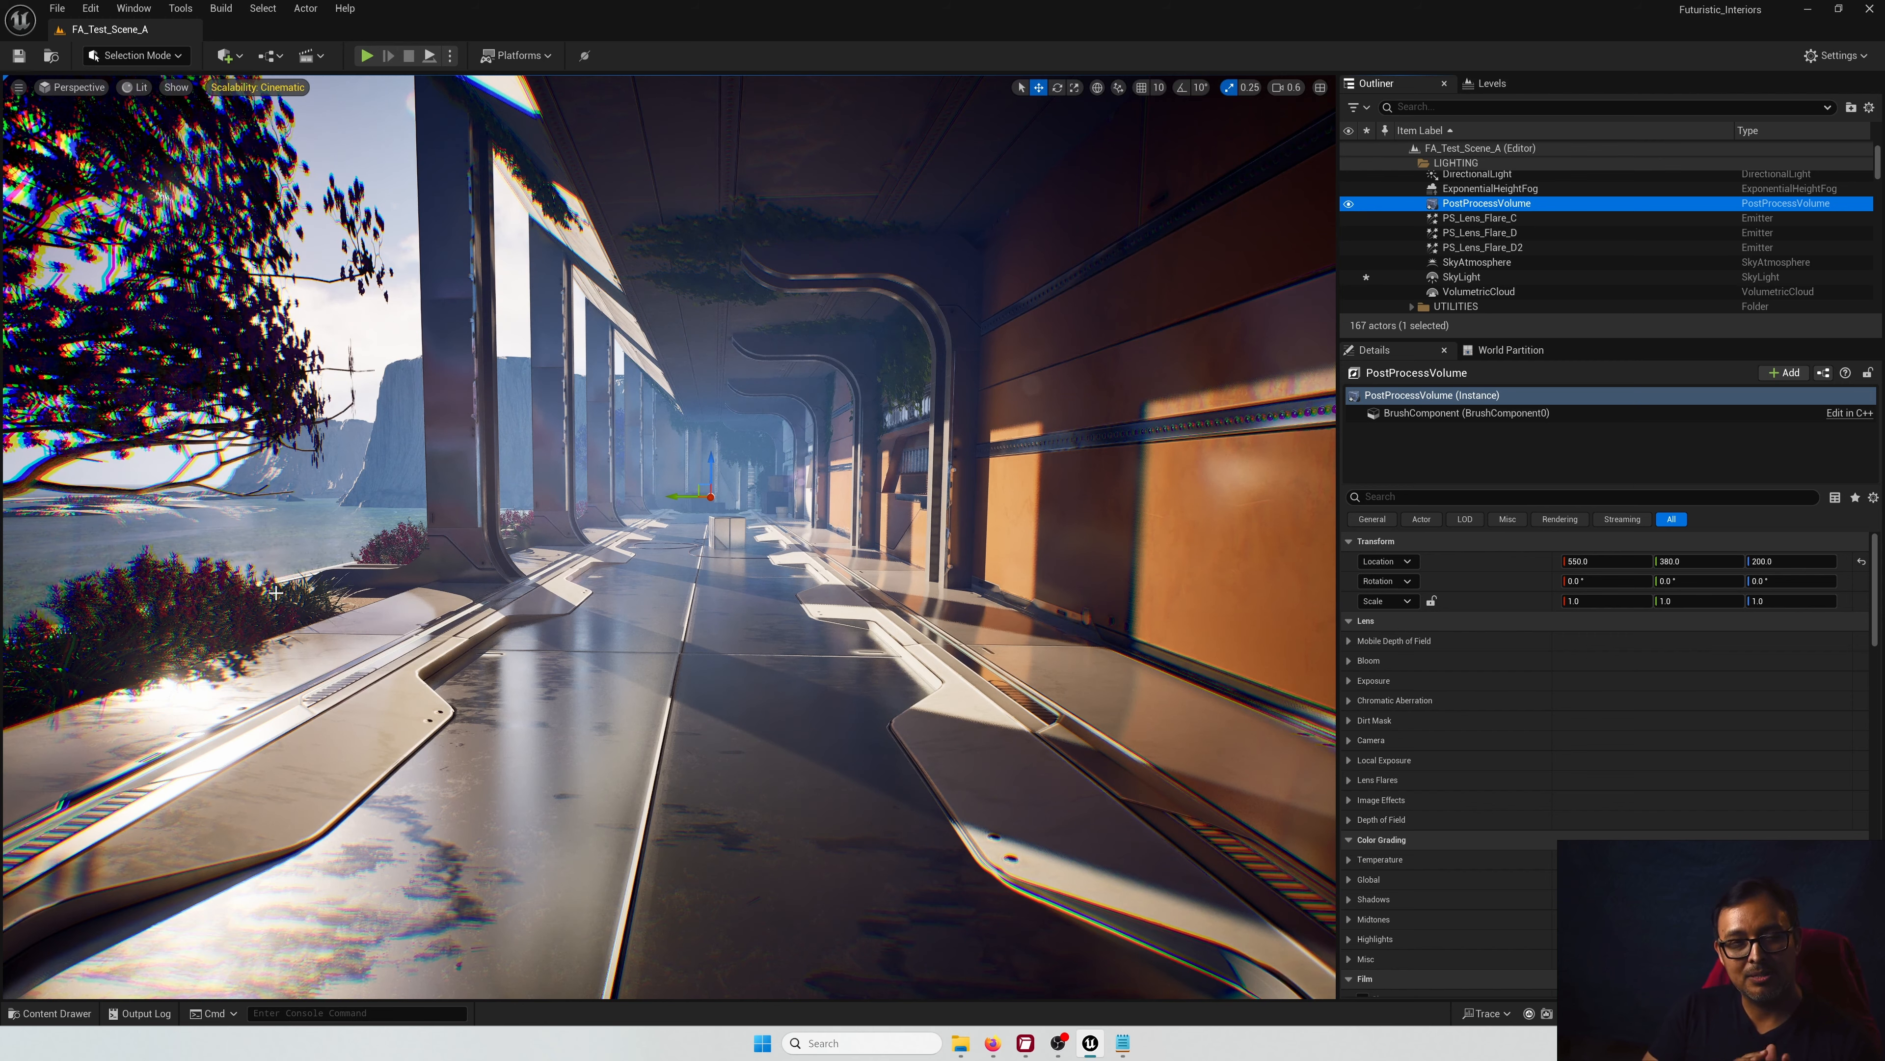
right_click_drag(276, 592, 334, 560)
key("w")
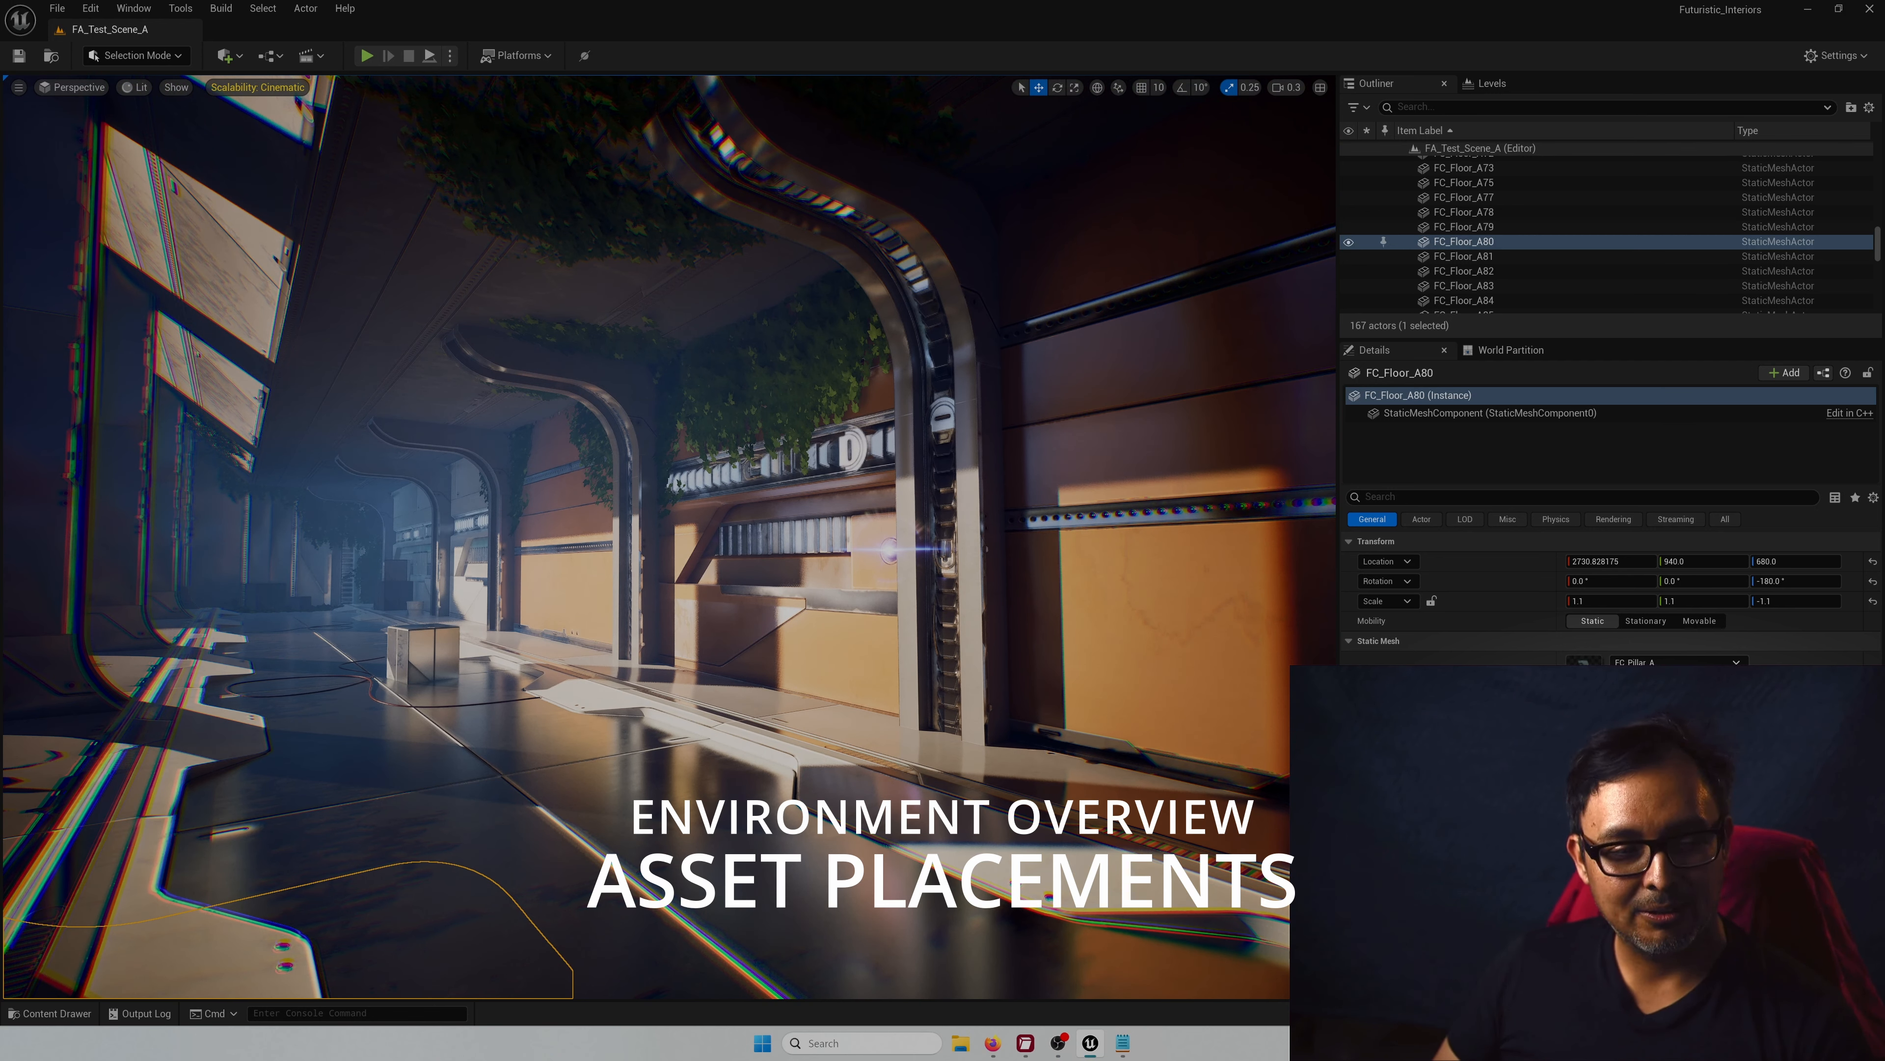
Step: Select the orange wall modules, a curved pillar and the upper wall trim in turn to examine how the wall is assembled
left_click(530, 567)
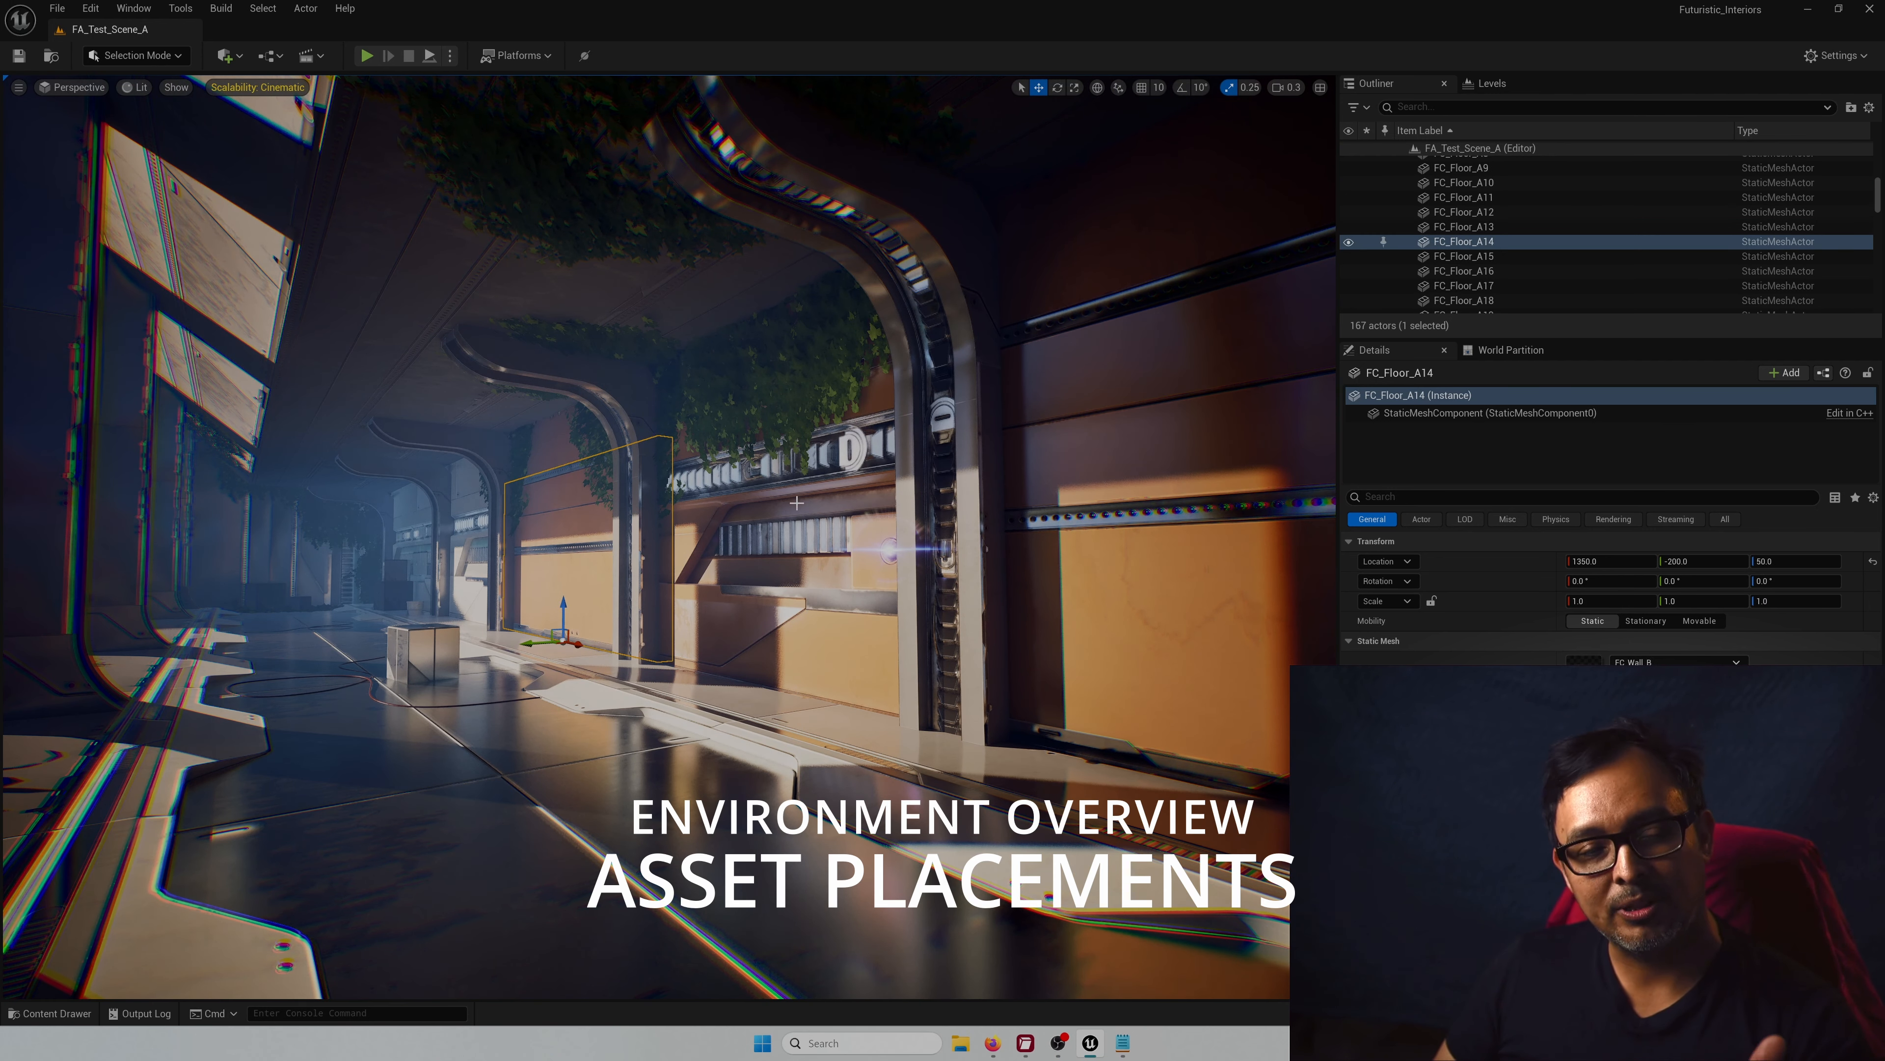
left_click(779, 560)
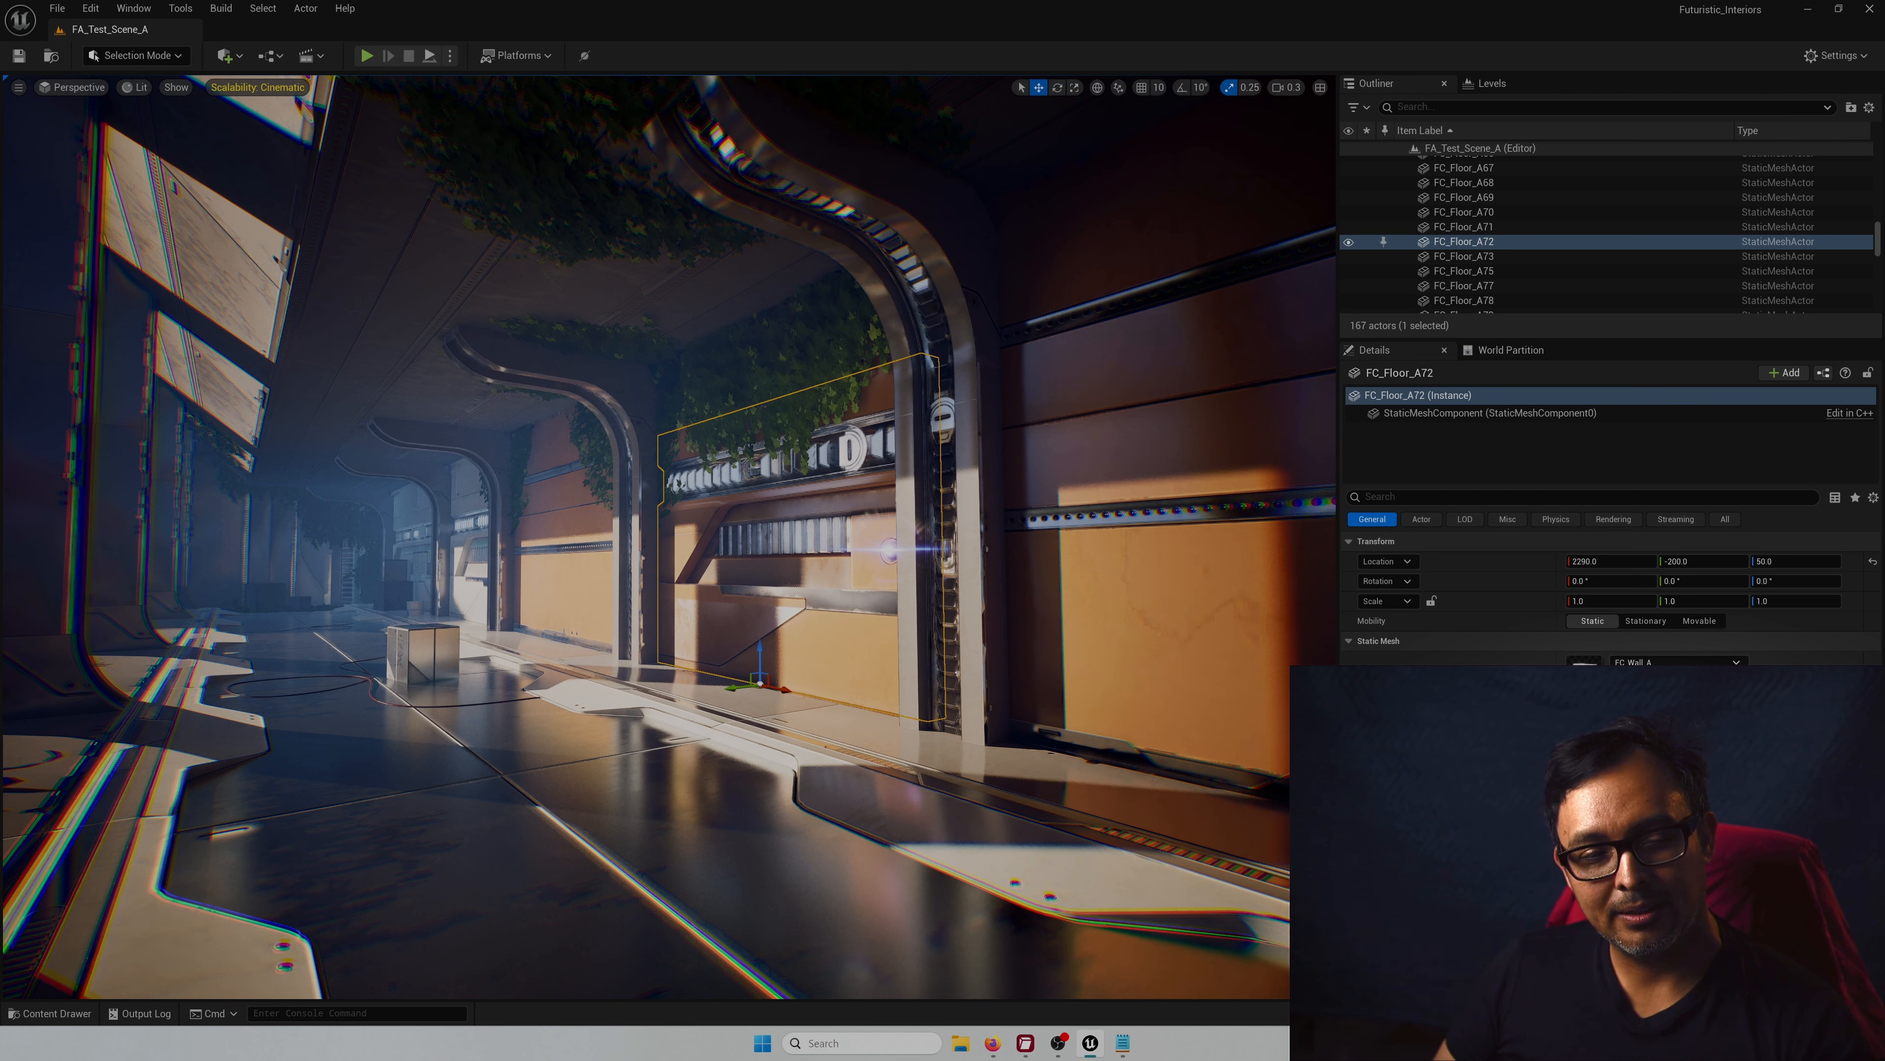
left_click(644, 526)
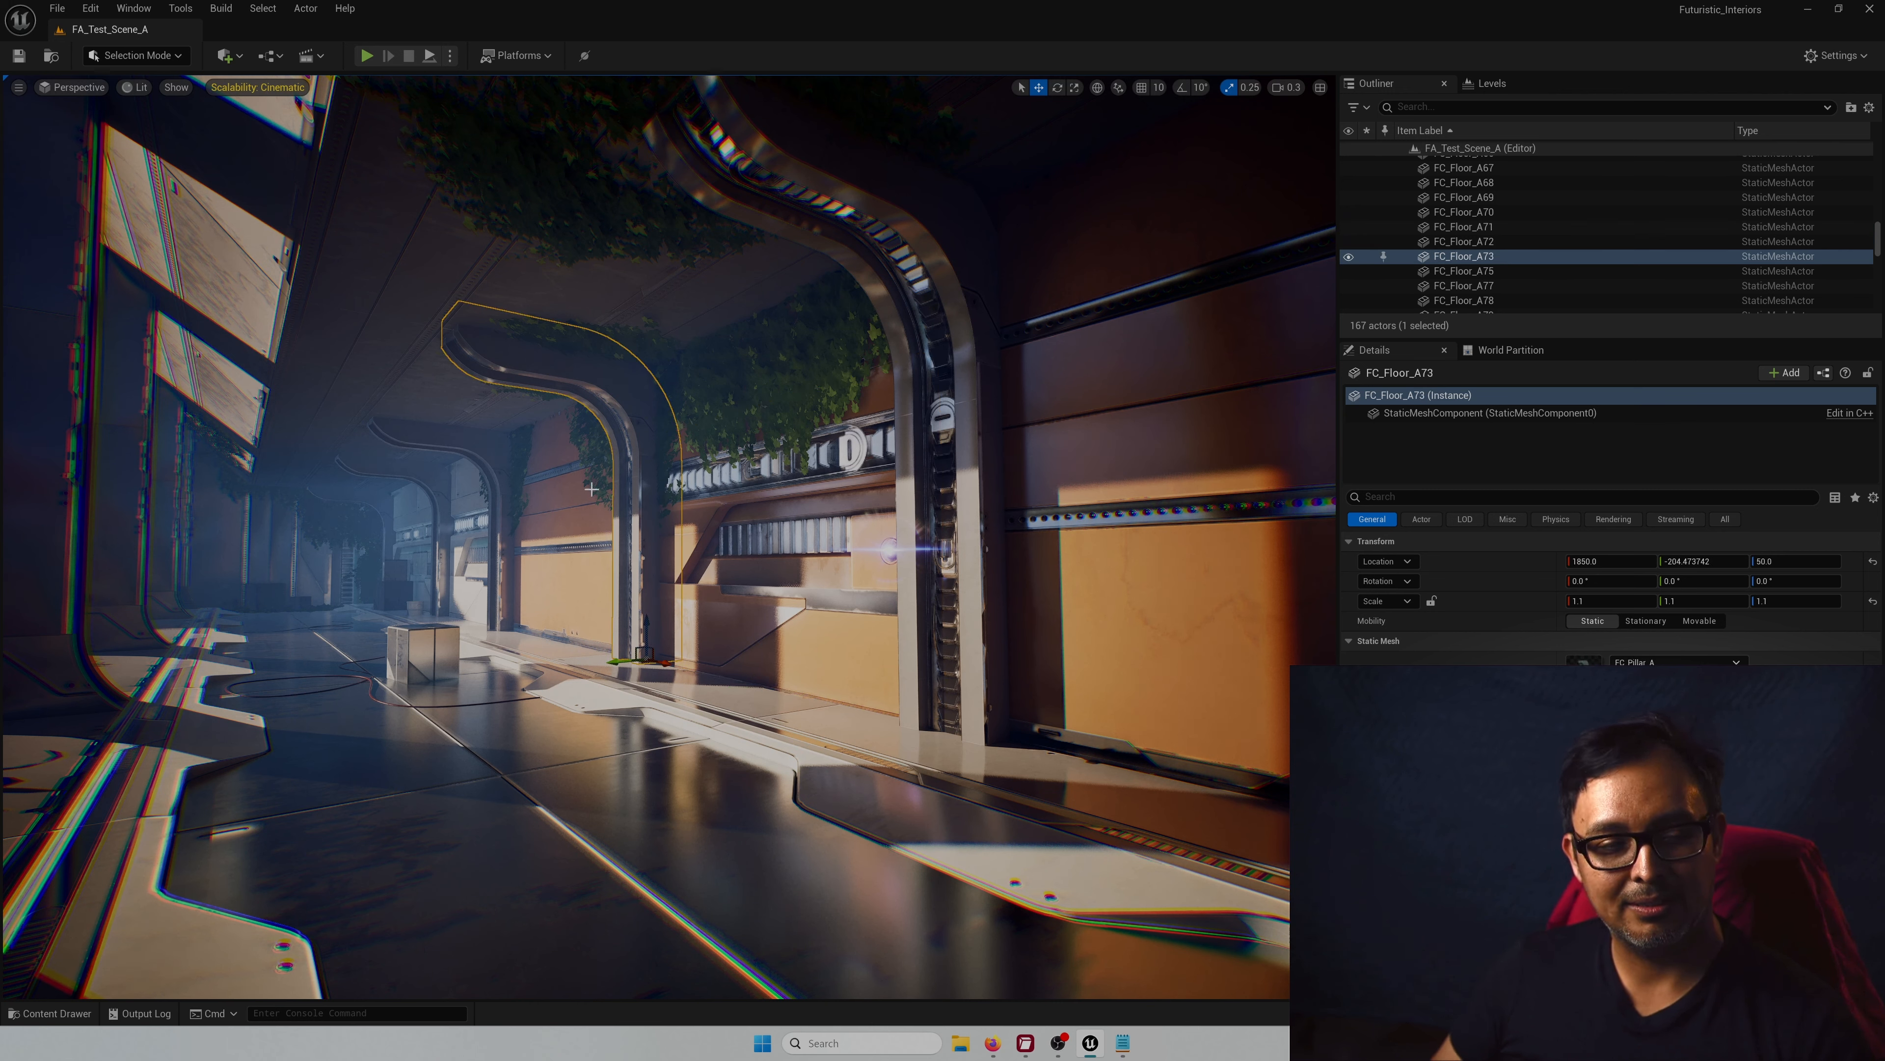
left_click(1158, 237)
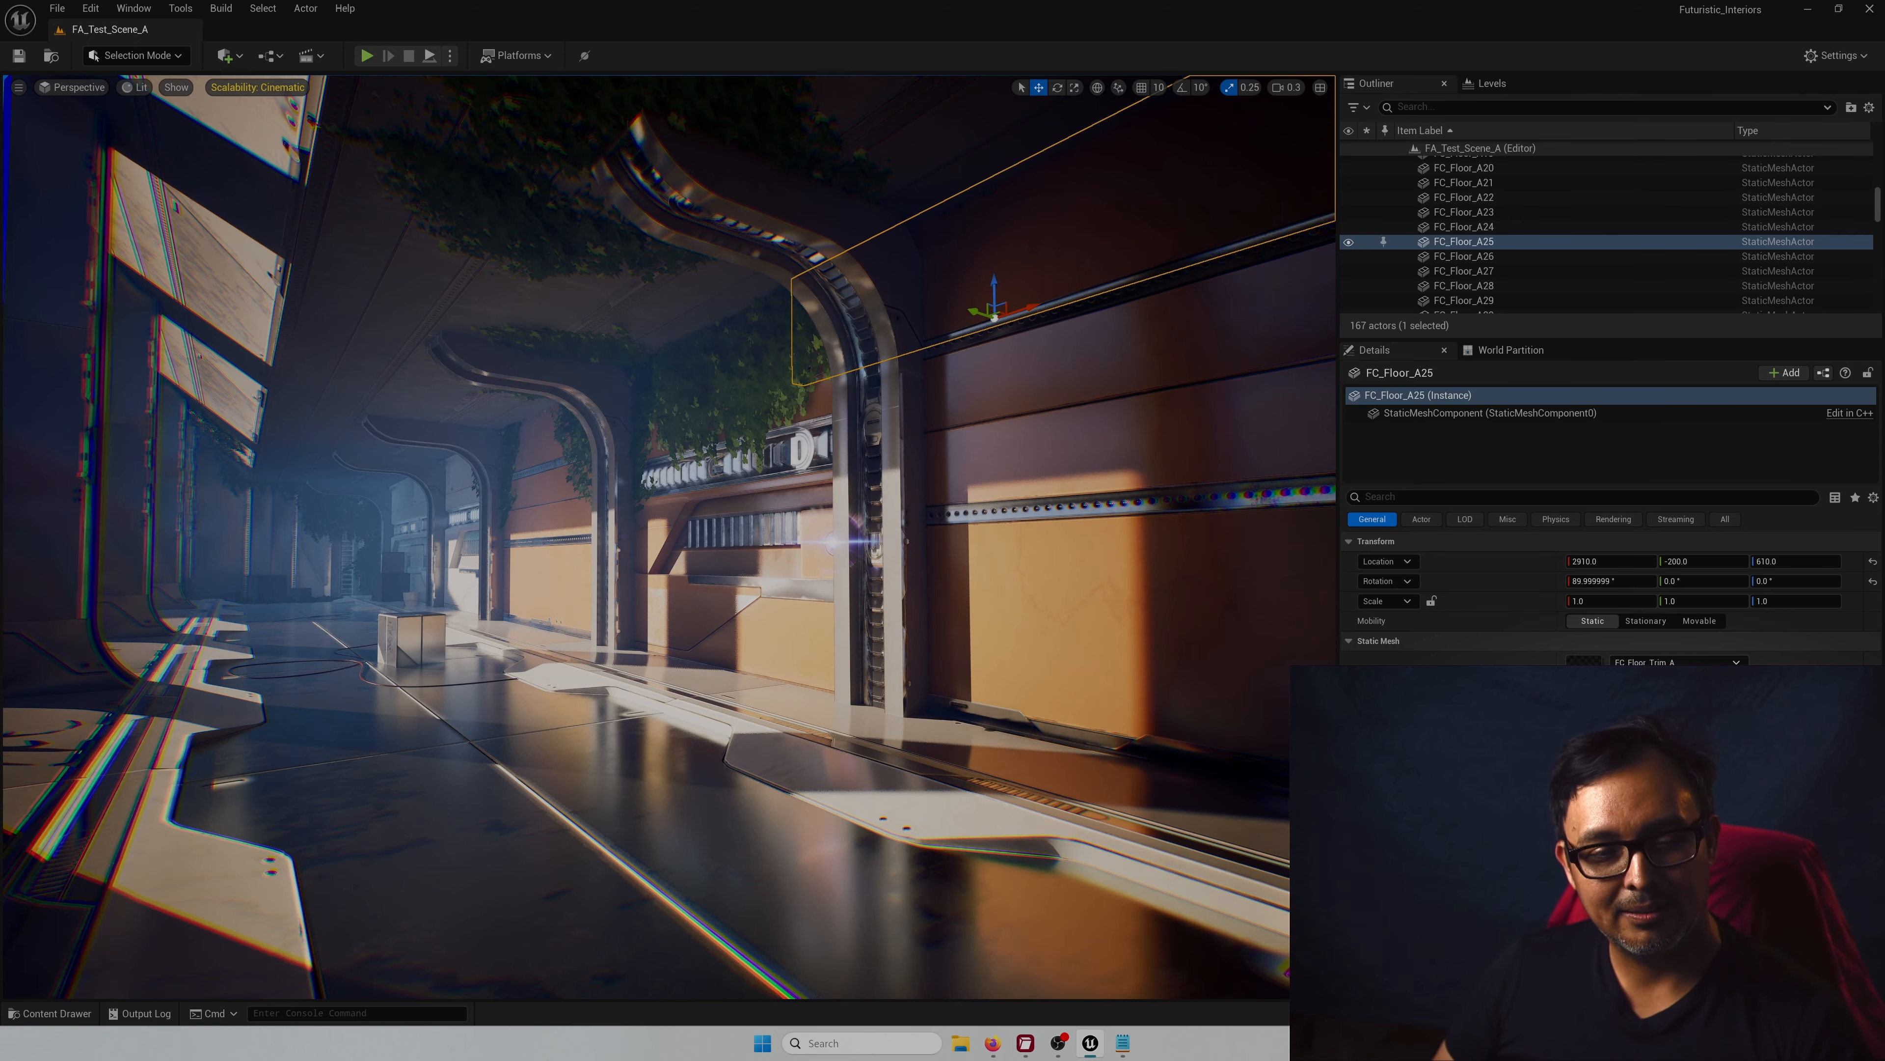
right_click_drag(1135, 282, 939, 349)
left_click(1121, 297)
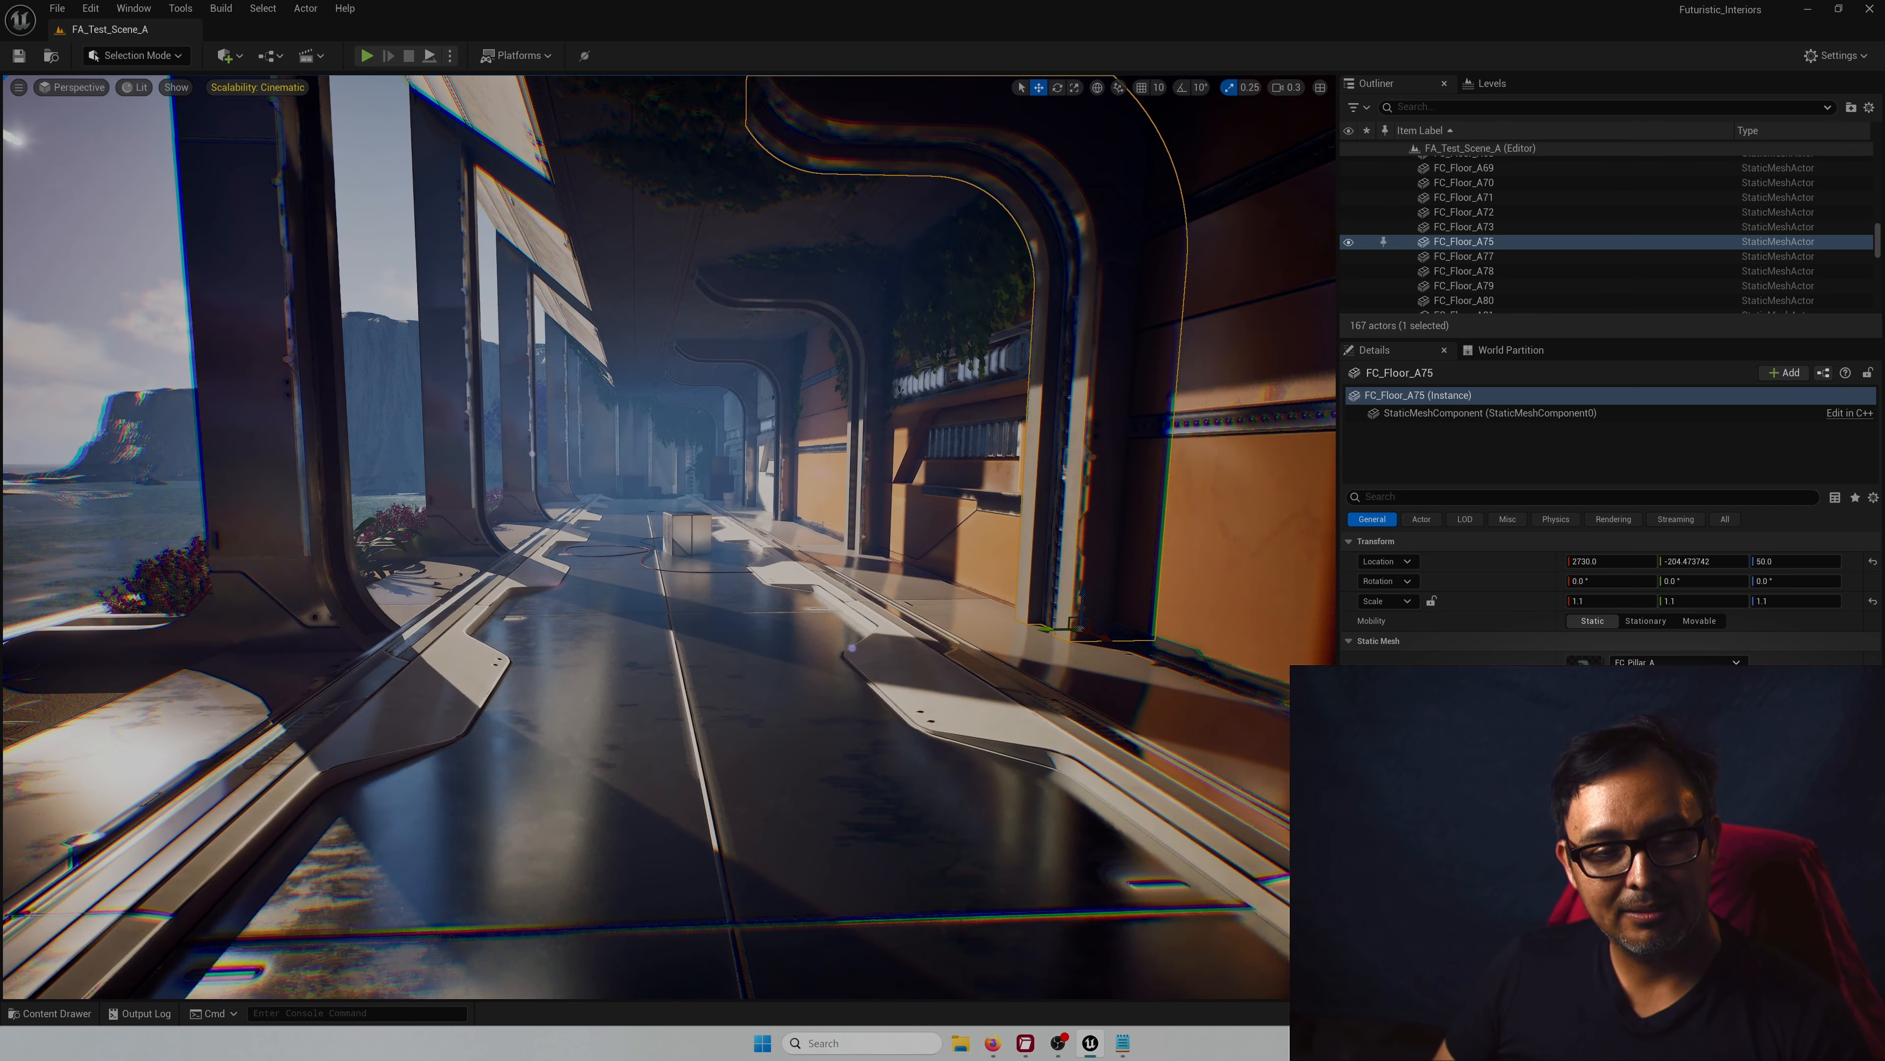
Step: Select the foreground floor pieces on the wall side and the window side to examine how the walkway is mirrored
left_click(1059, 697)
left_click(843, 699)
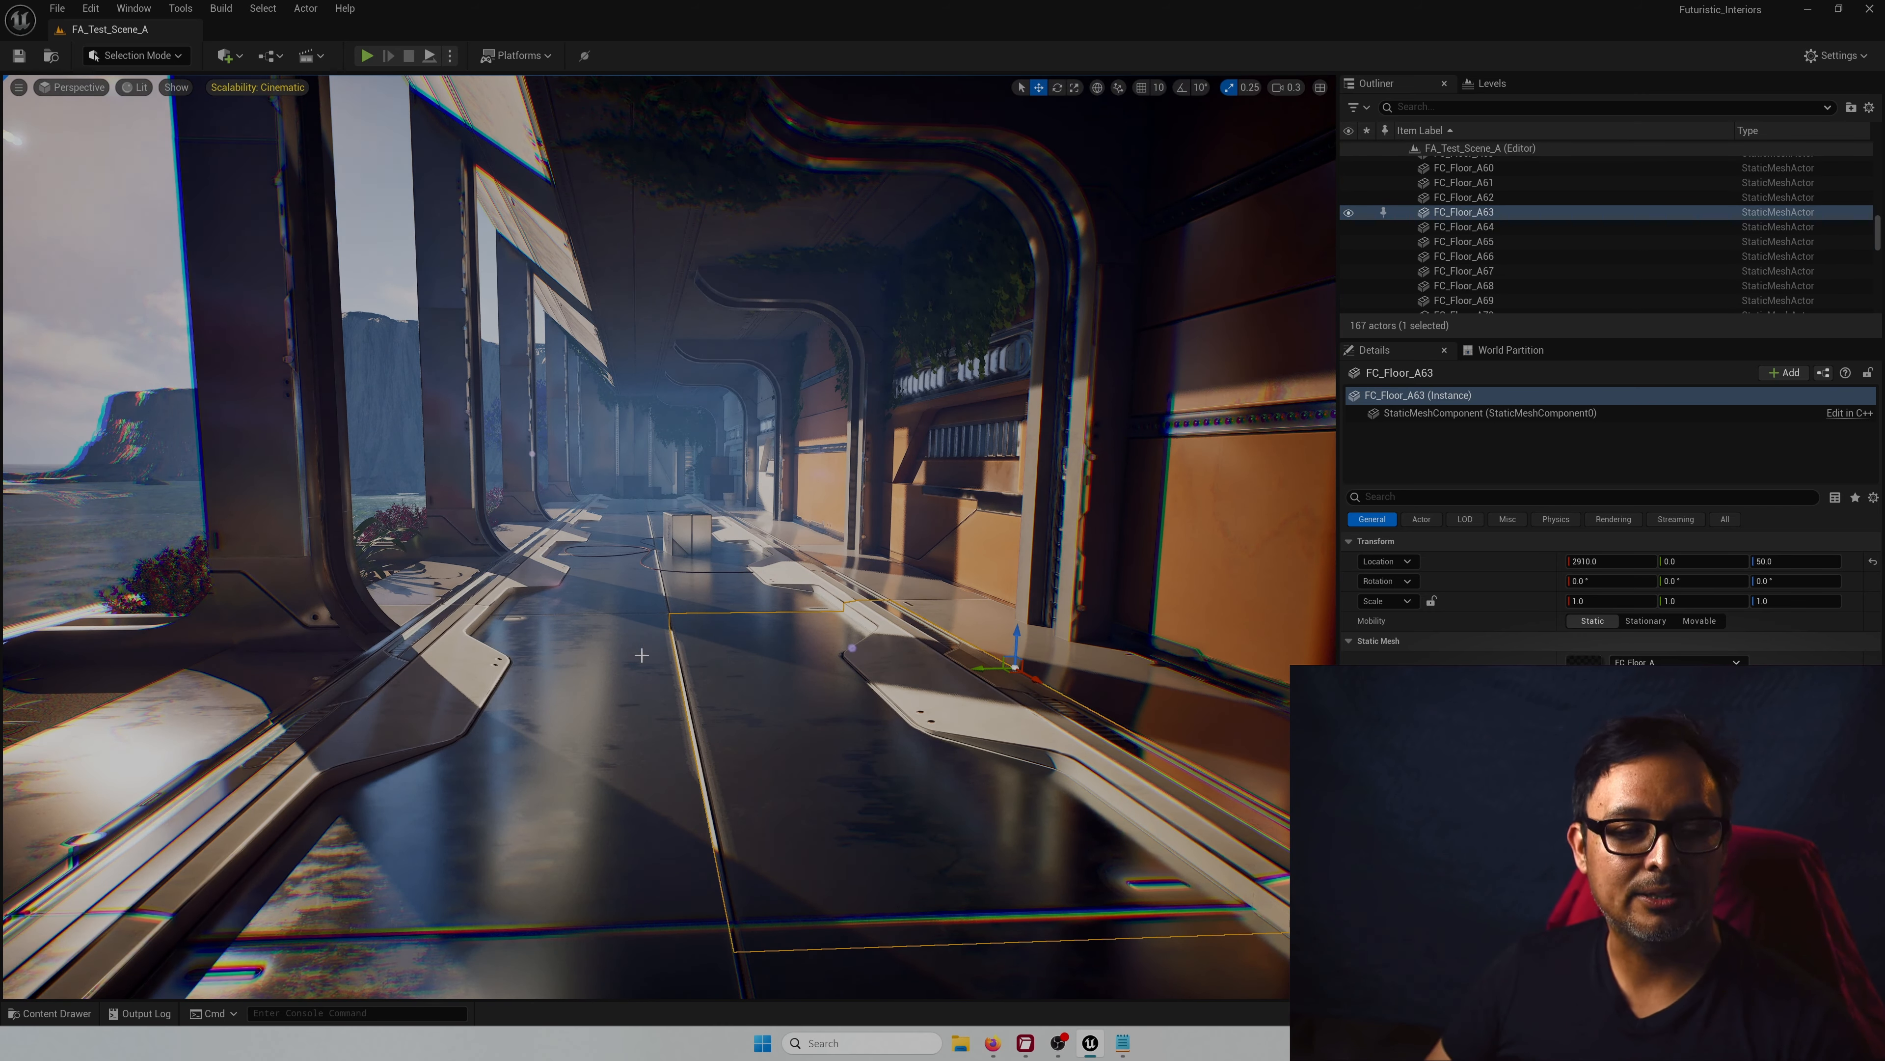
left_click(345, 714)
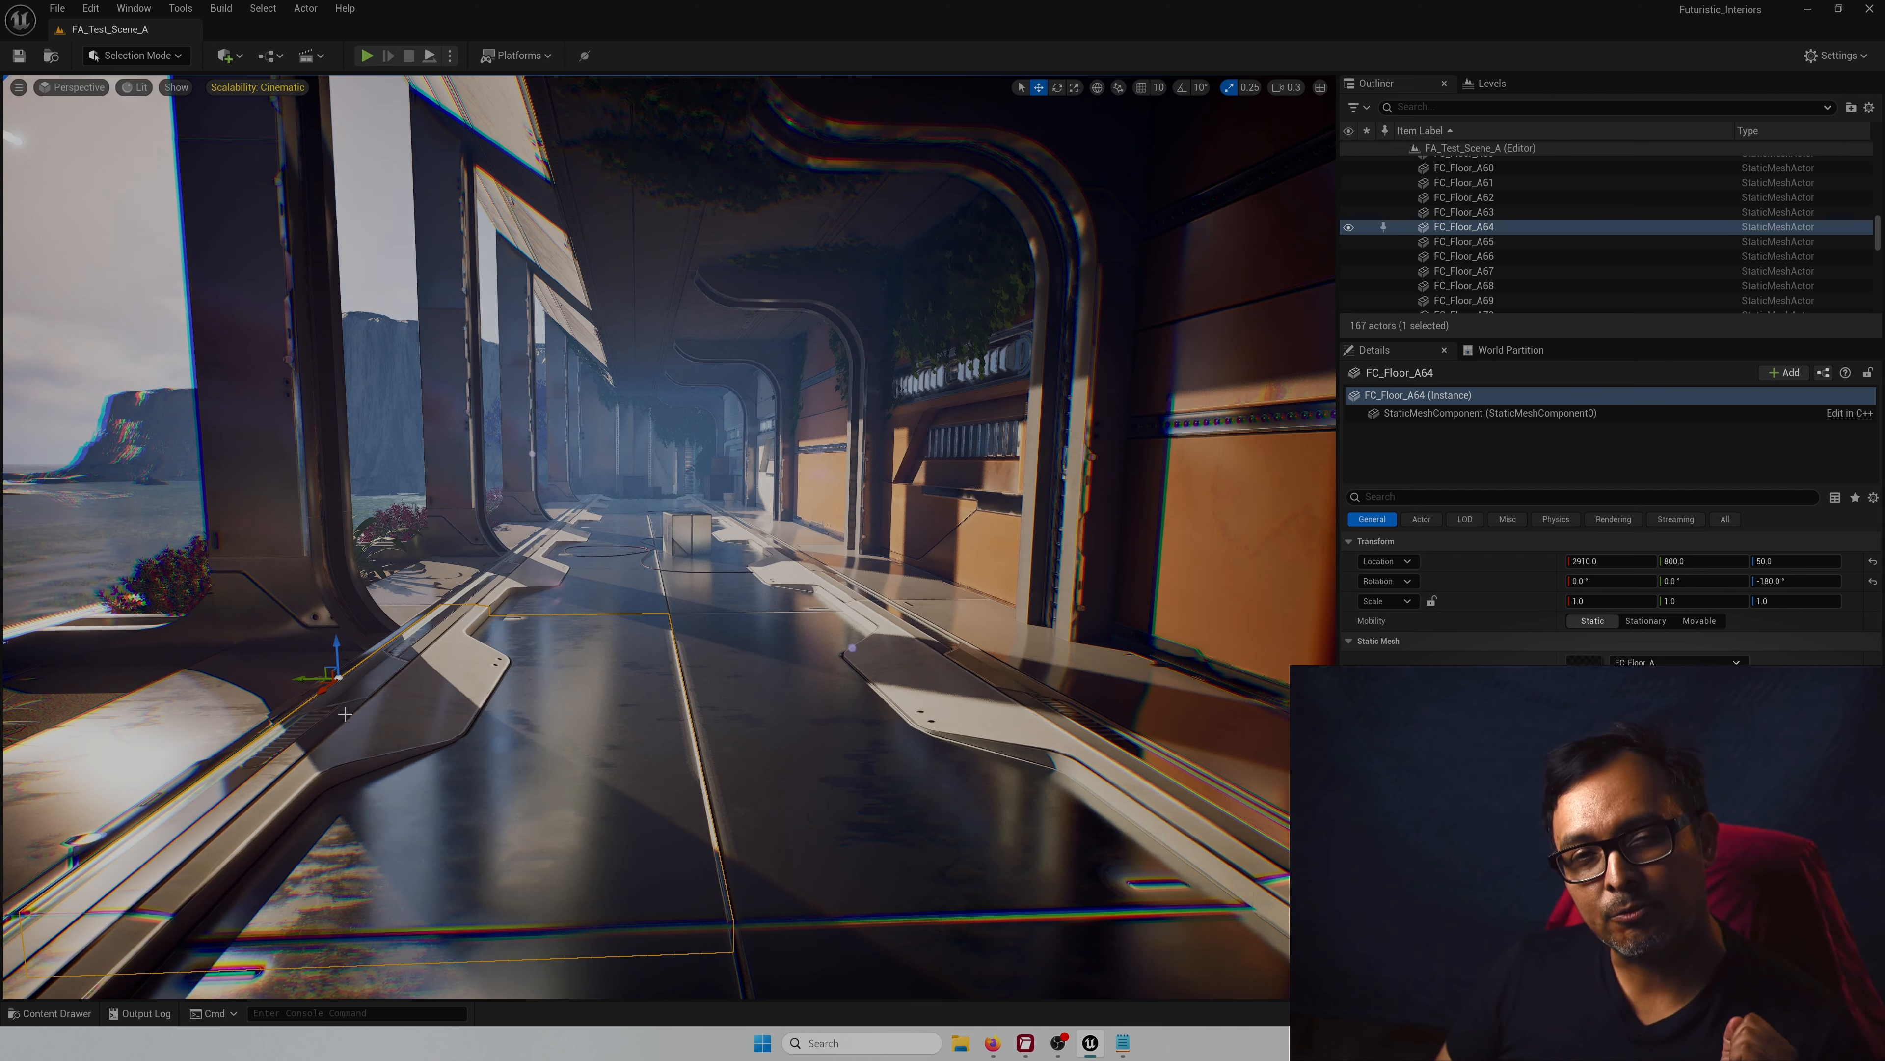
Step: Select the nearest curved wall-side pillar and examine its placement from several angles along the corridor
left_click(878, 176)
right_click_drag(877, 177, 1039, 123)
right_click_drag(965, 453, 919, 454)
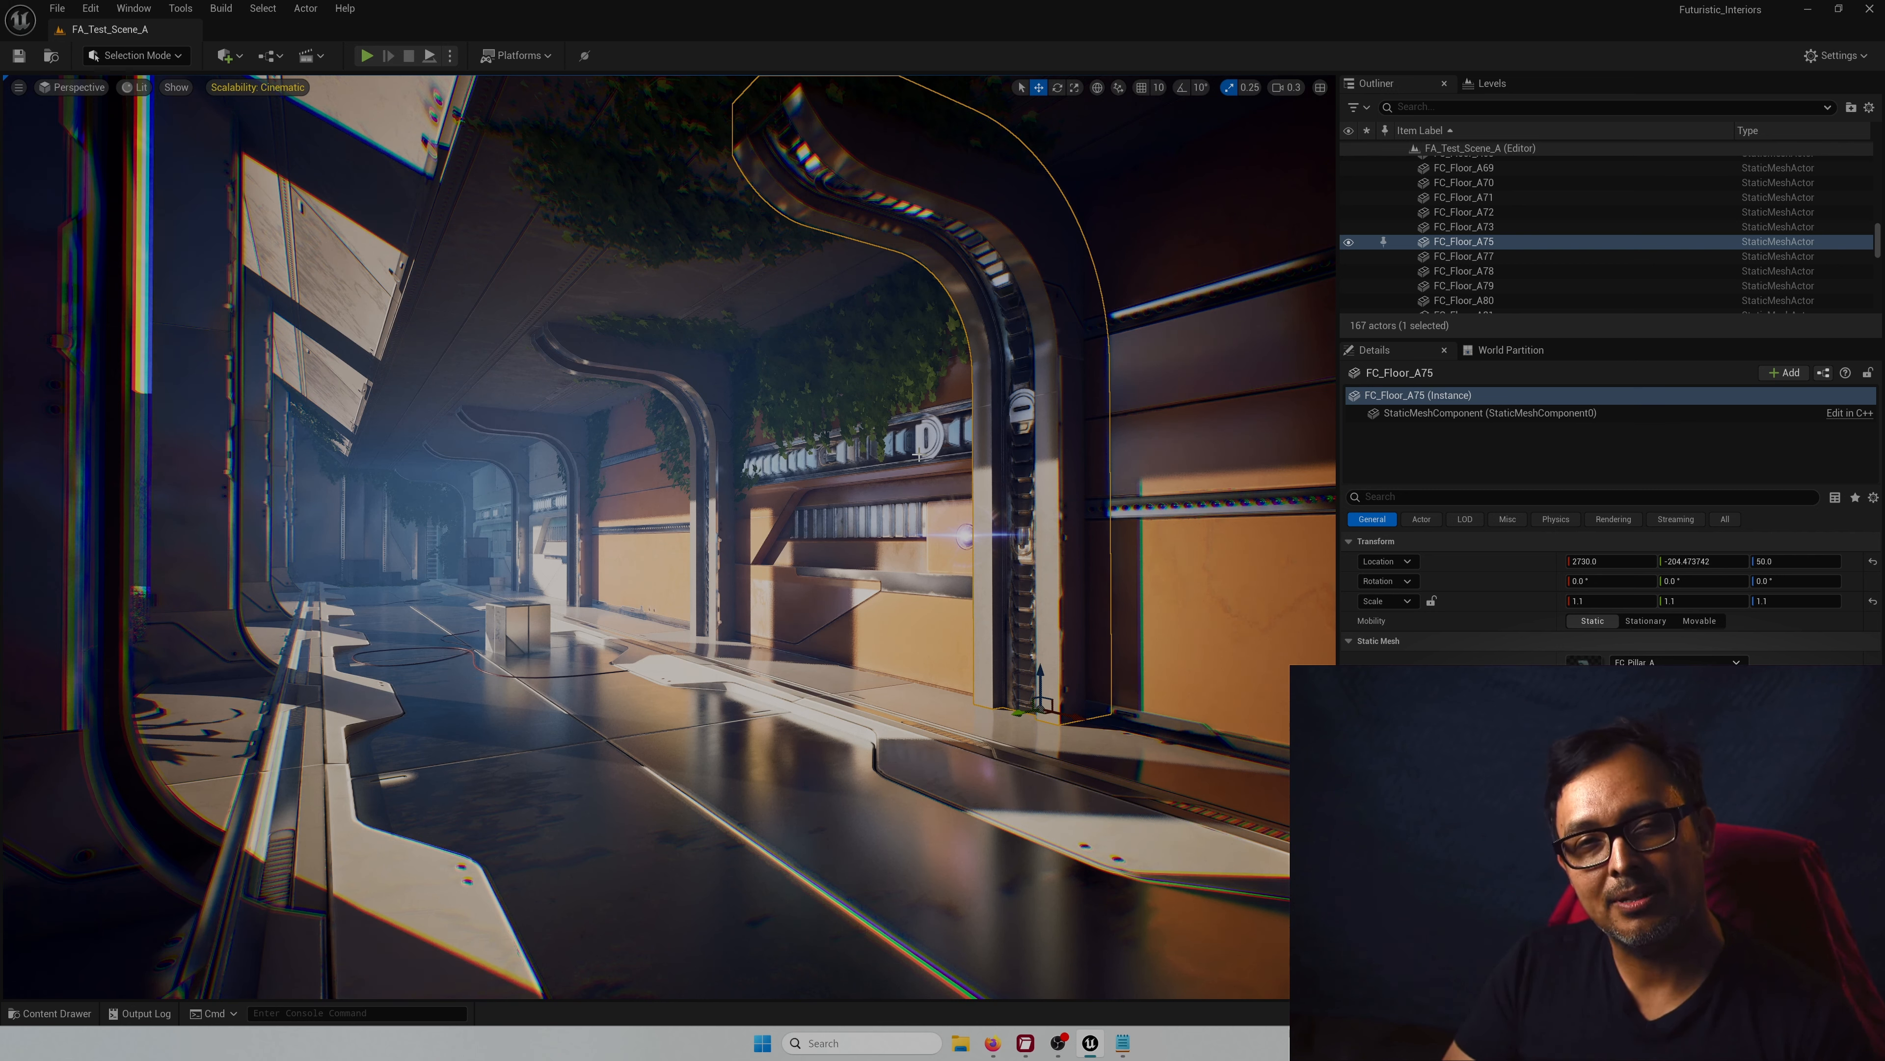
key("d")
mouse_move(776, 509)
right_mouse_down()
mouse_move(727, 509)
mouse_move(776, 509)
right_mouse_up()
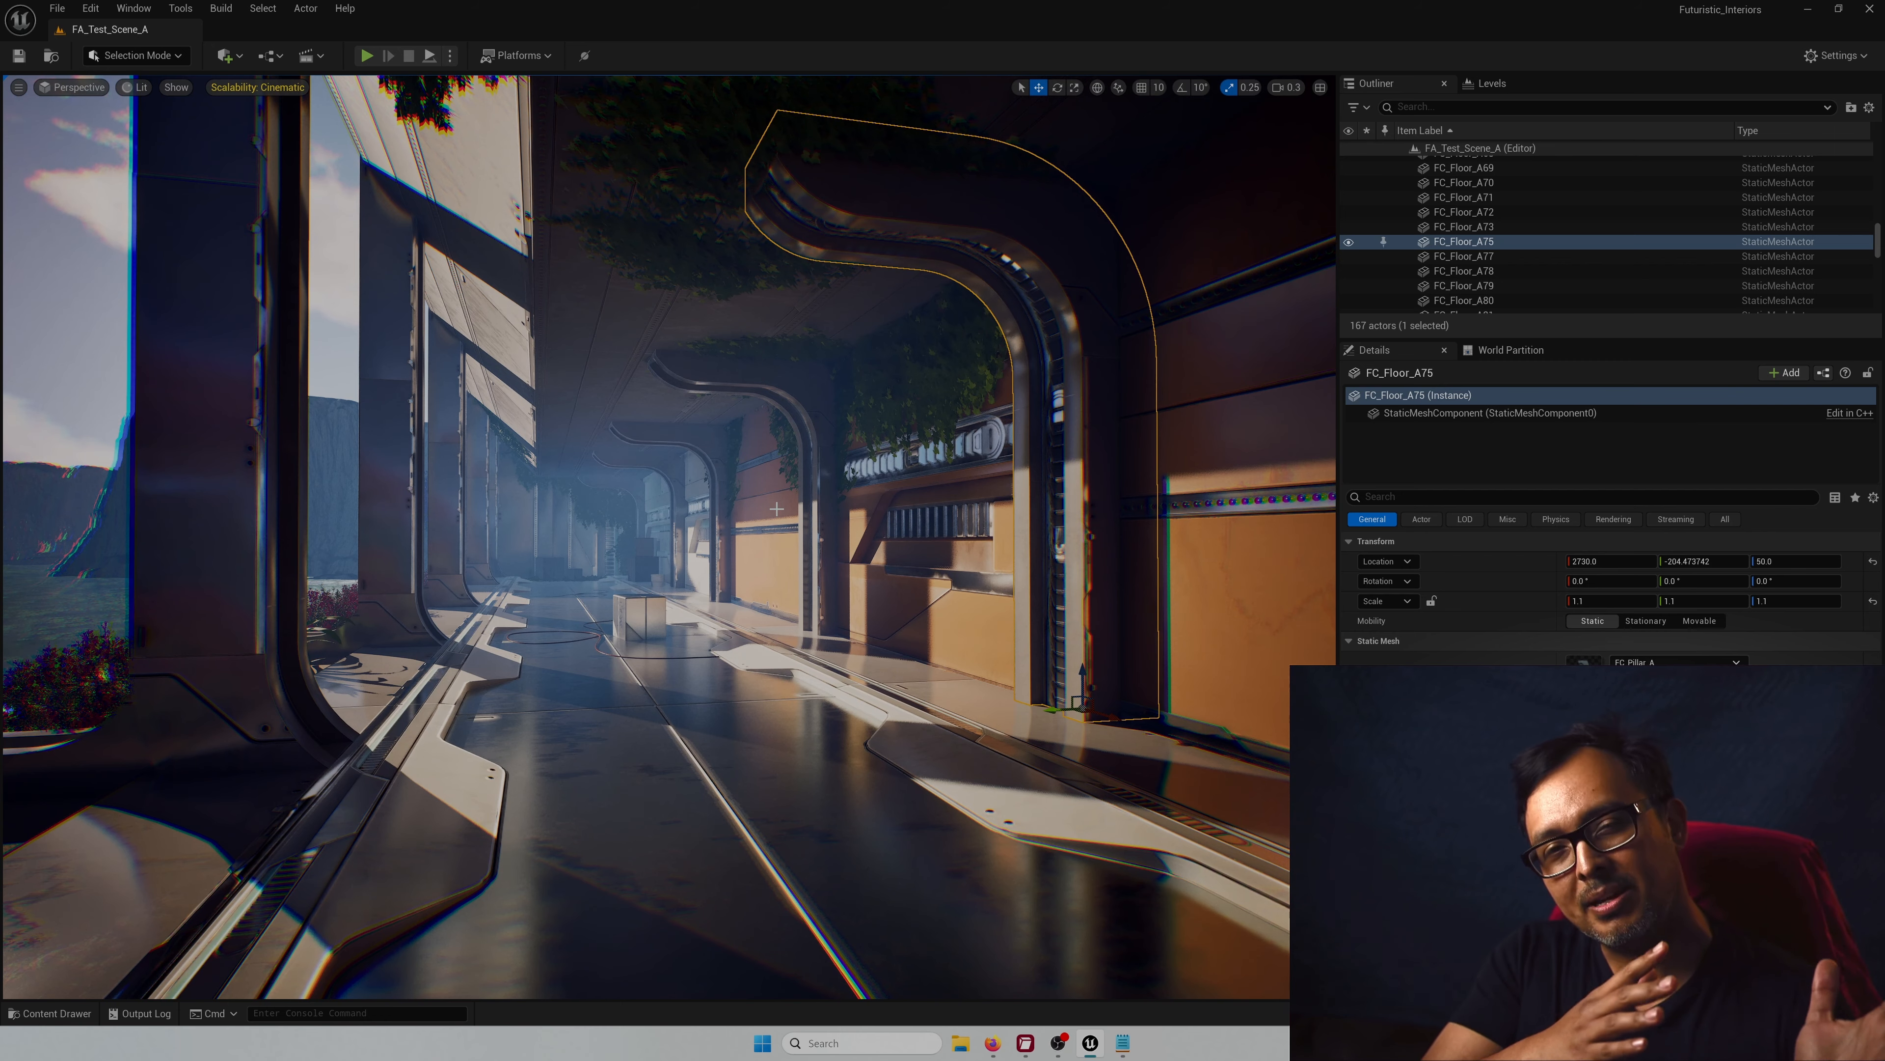
key("s")
right_click_drag(834, 573, 735, 572)
Step: Select the two overlapping pillar meshes on the window side, and the smaller flipped pillar at their base, to examine their arrangement
left_click(395, 293)
left_click(389, 226, "ctrl")
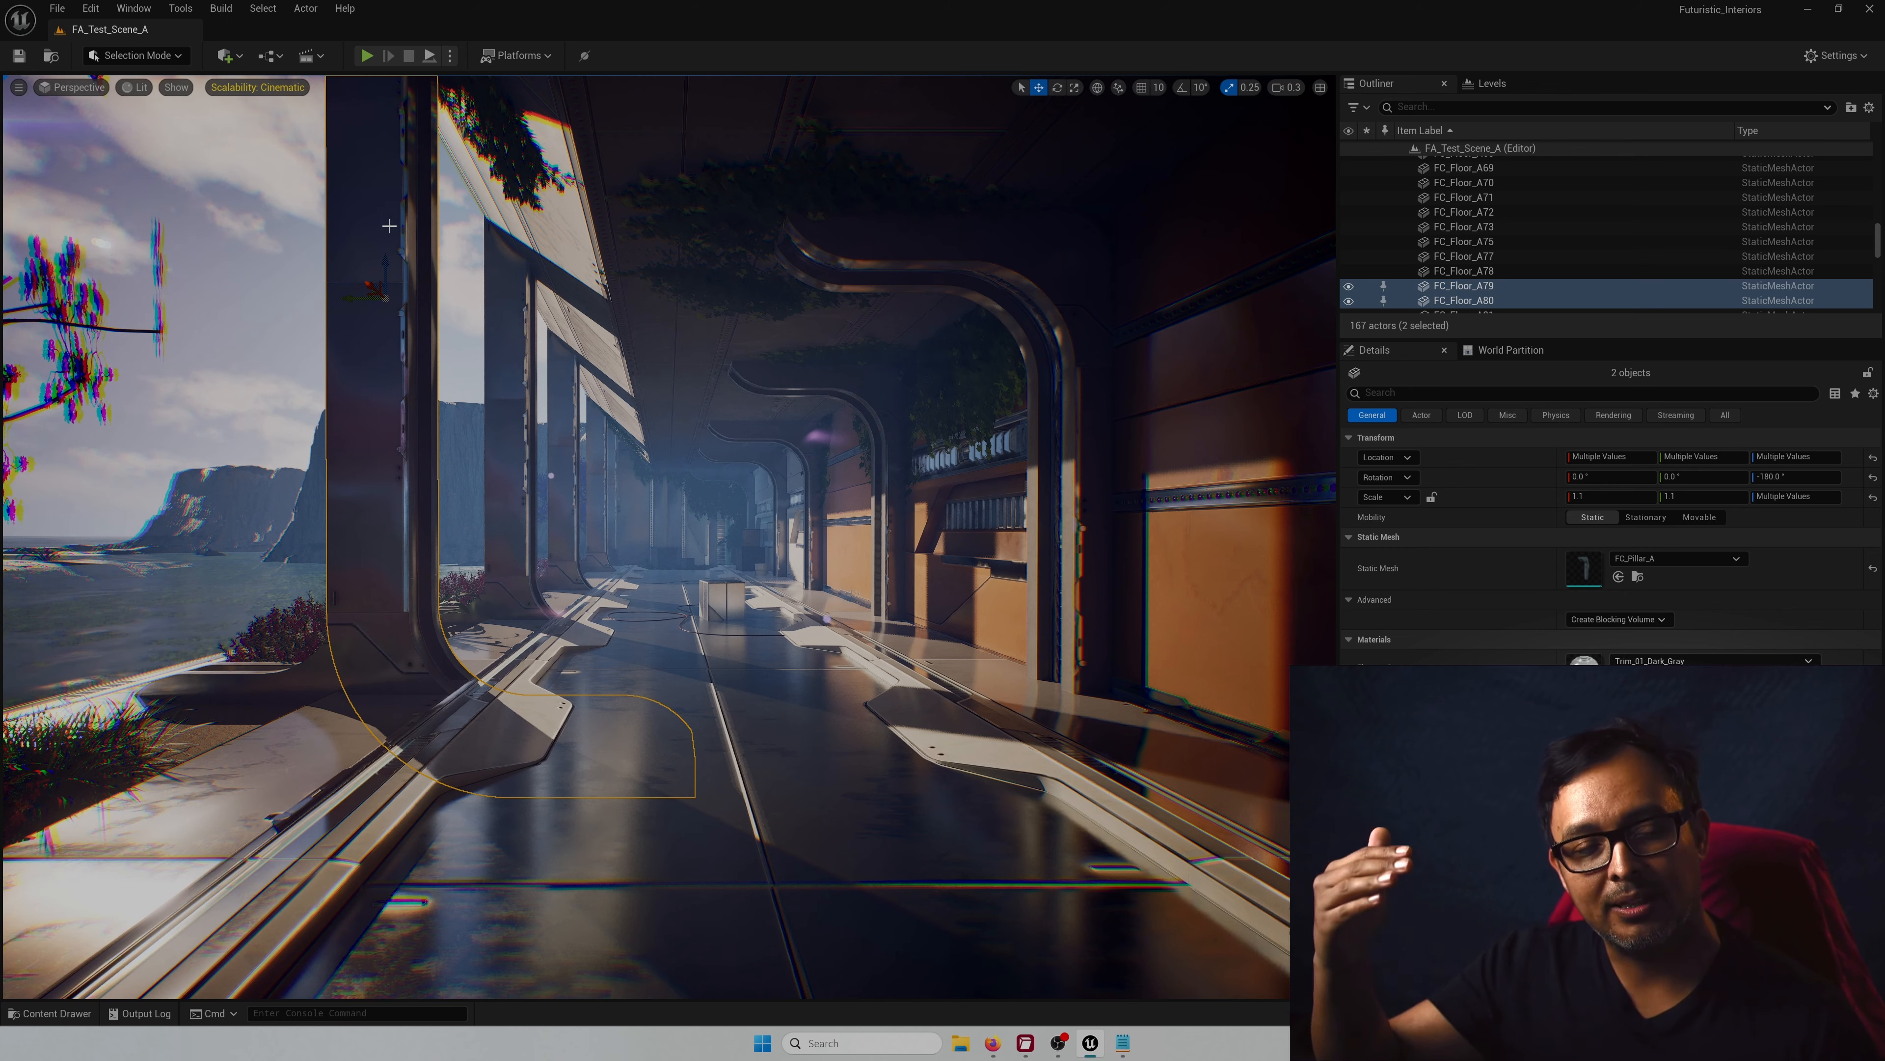
right_click_drag(821, 634, 731, 624)
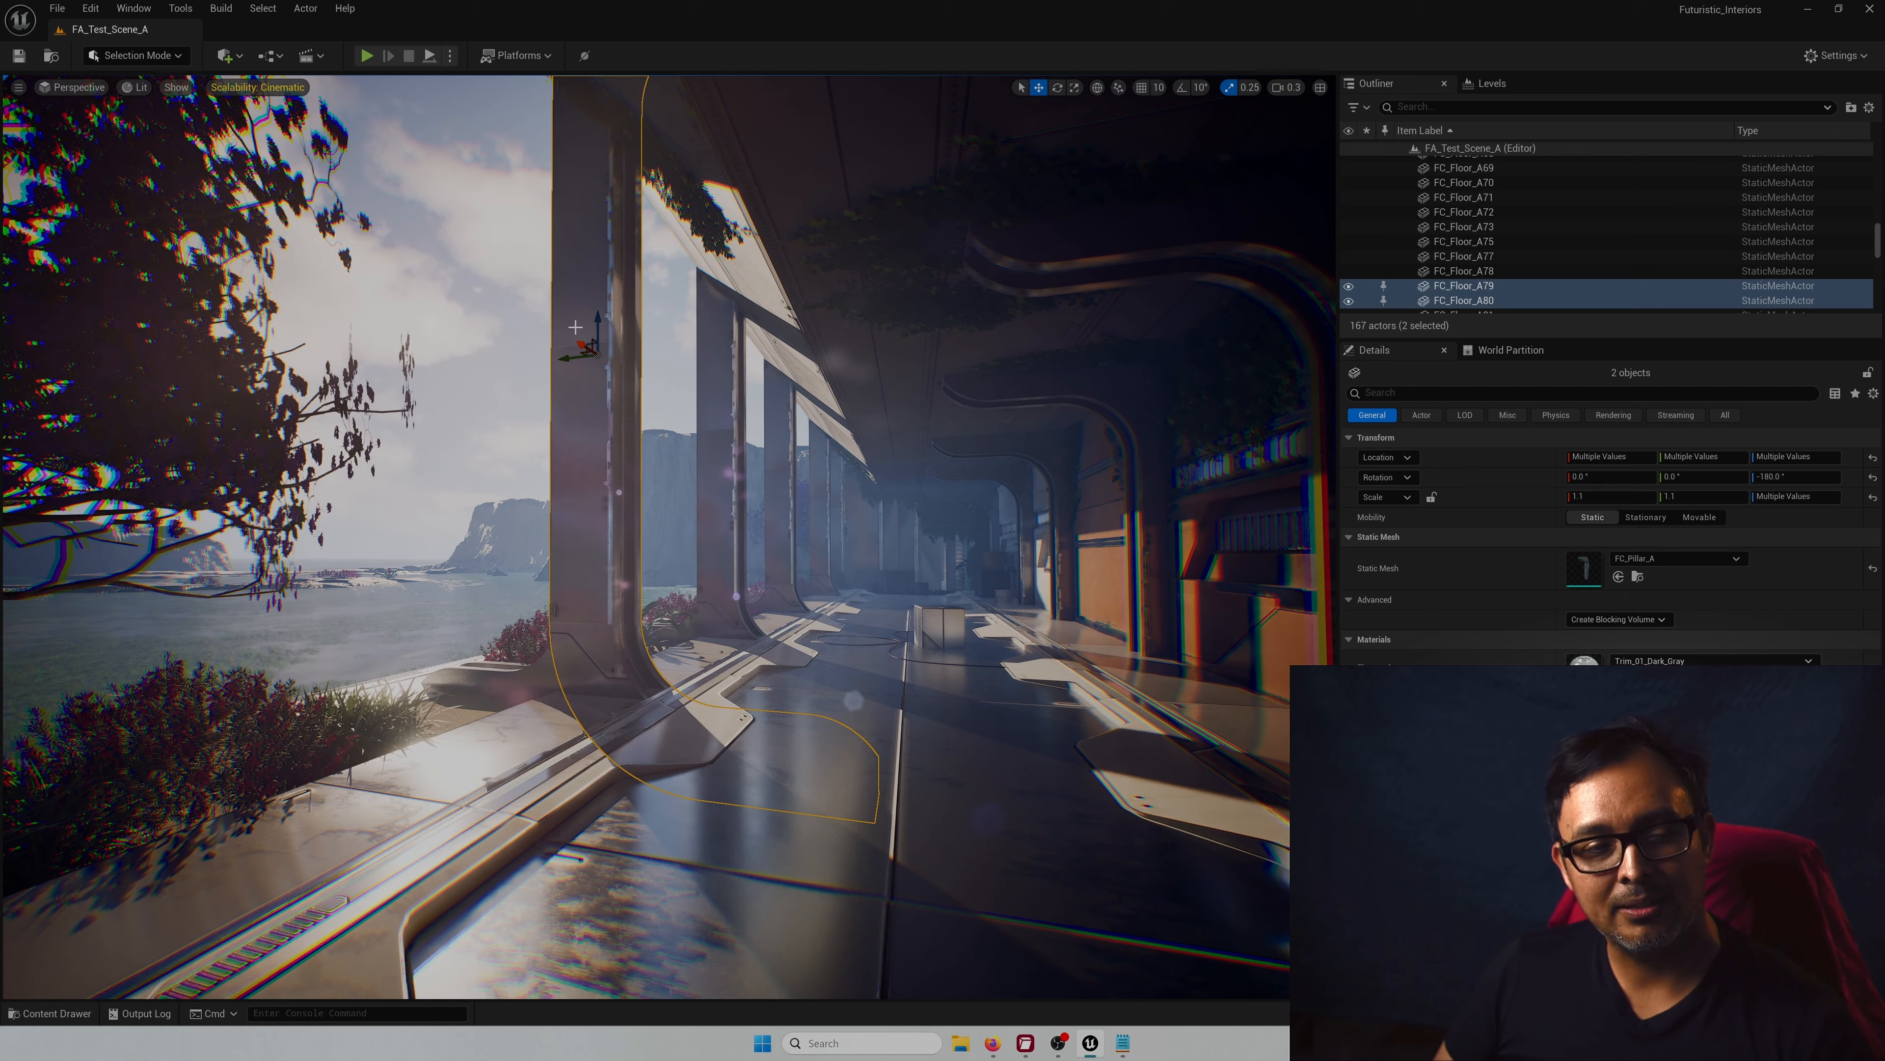
left_click(545, 658)
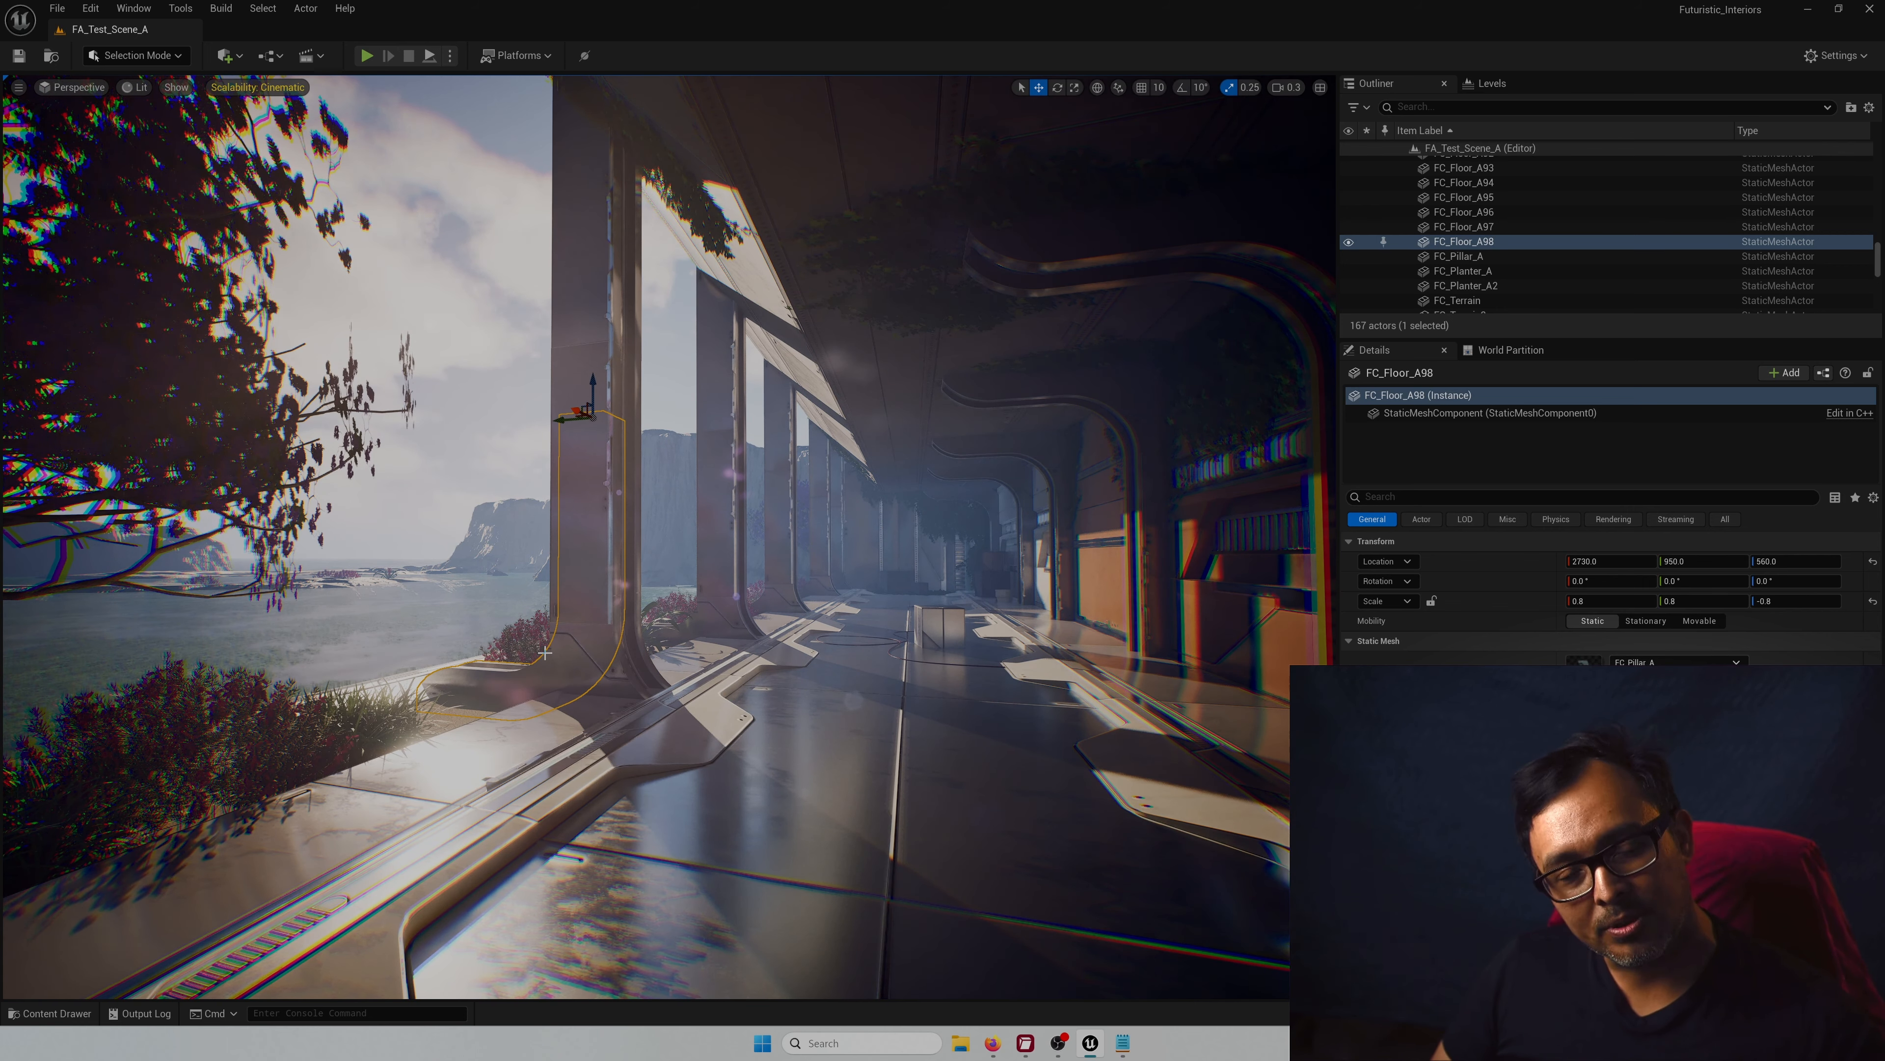
right_click_drag(659, 639, 731, 635)
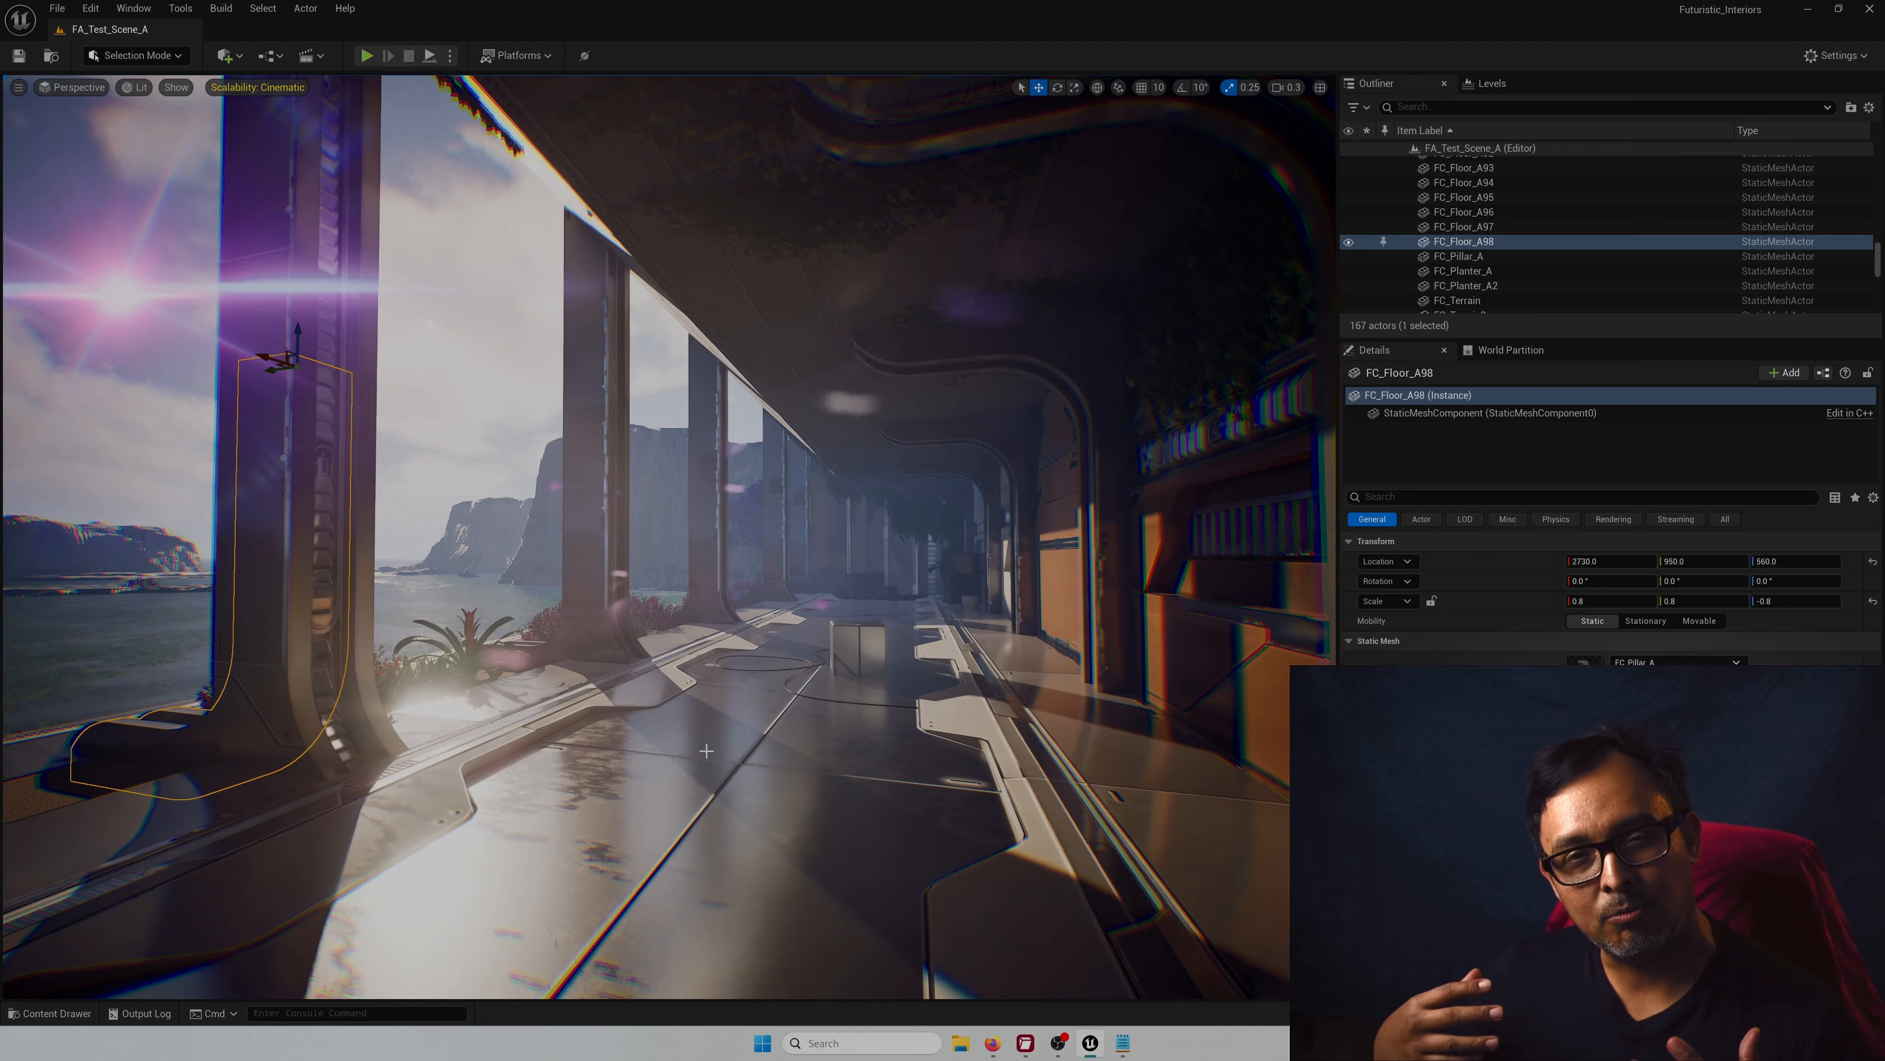